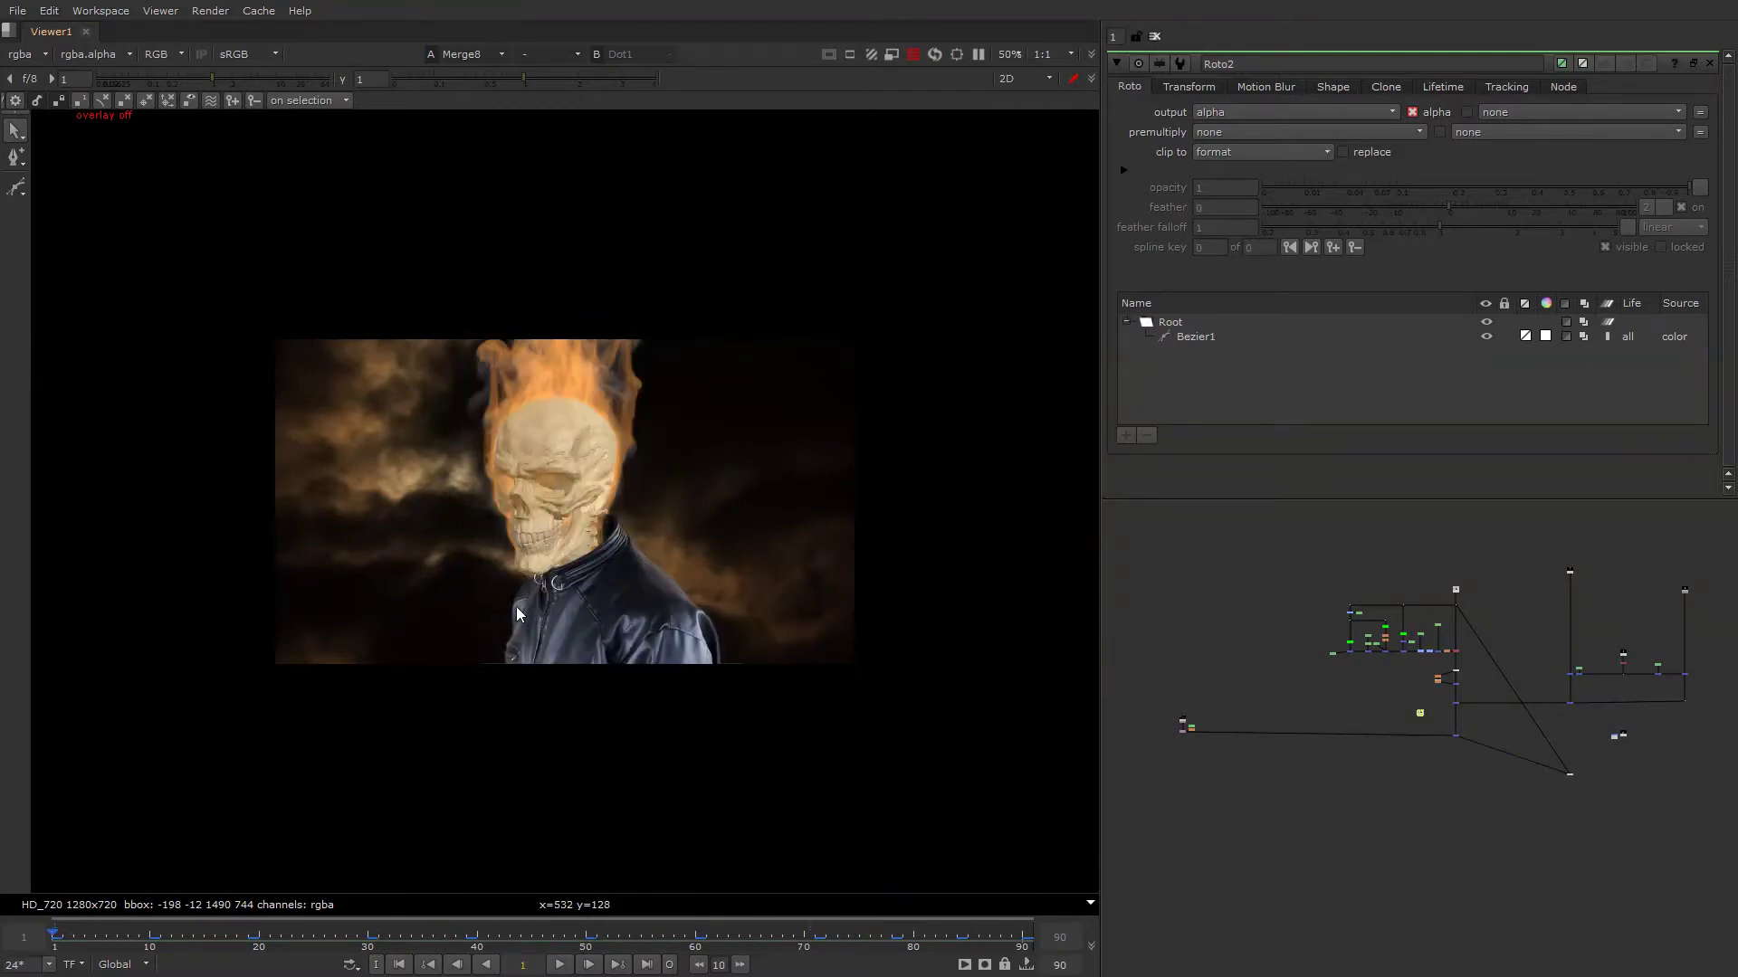
Go to frame 28 and insert a Dot below the background's Transform node to tidy its connection.
{"action": "left_click_drag", "start_coordinate": [395, 928], "coordinate": [347, 934]}
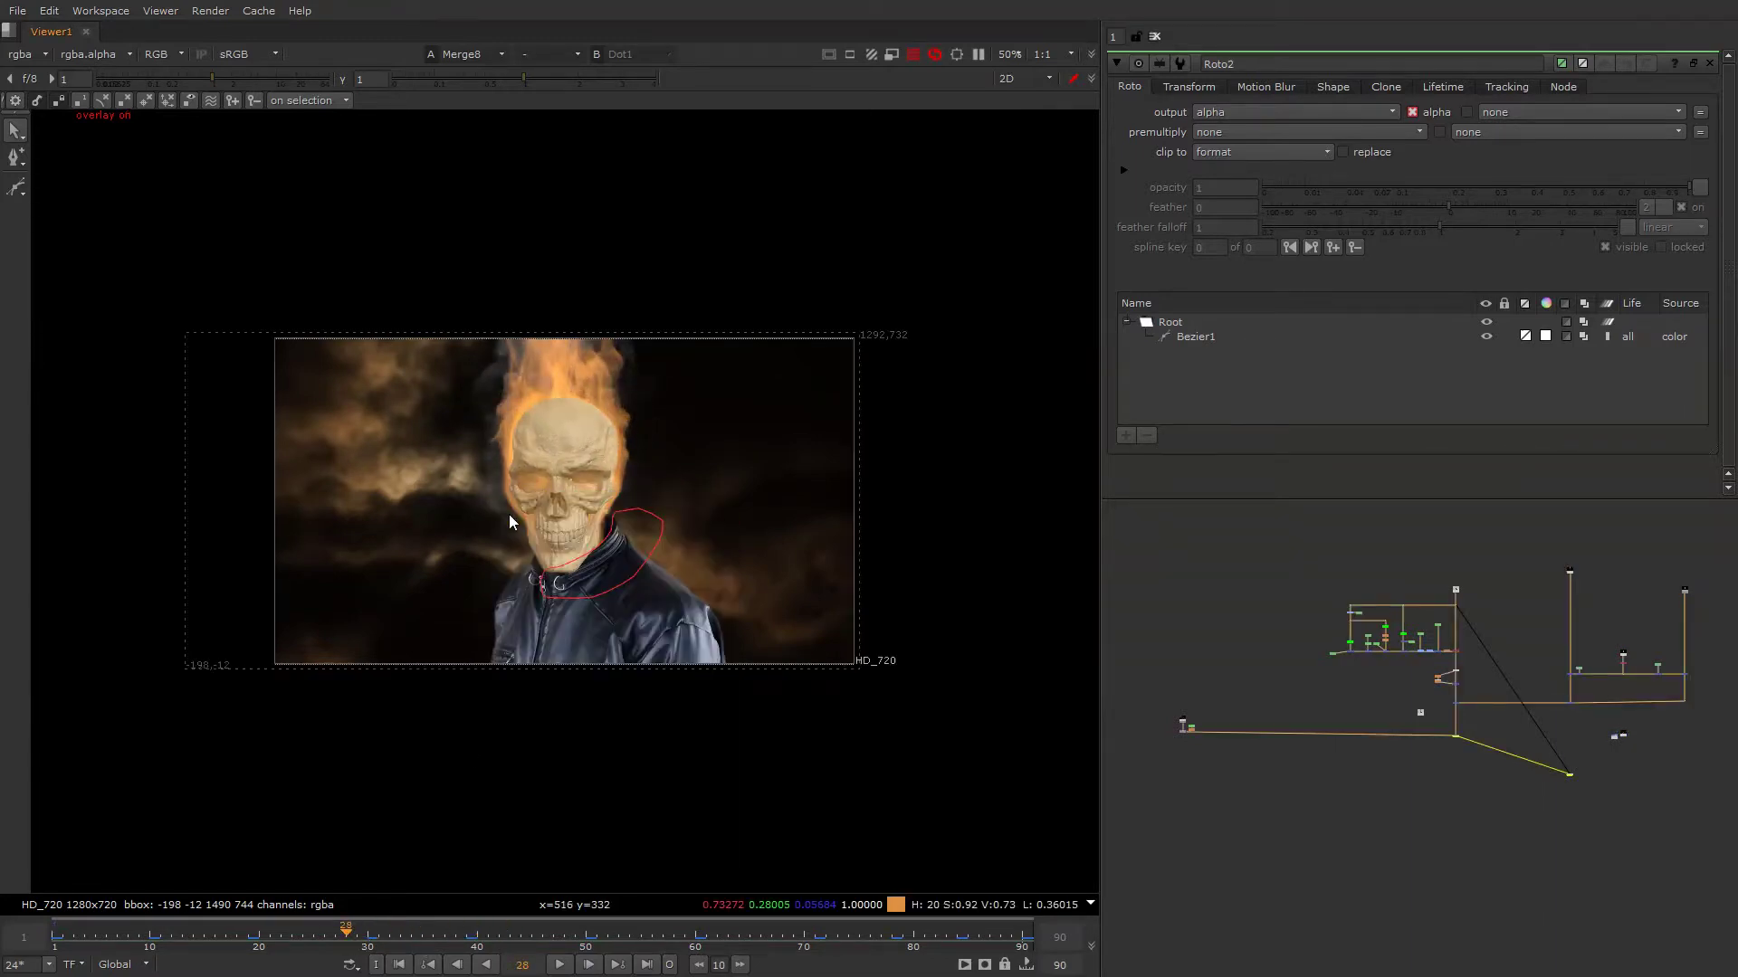
{"action": "key", "text": "alt+shift+ampersand"}
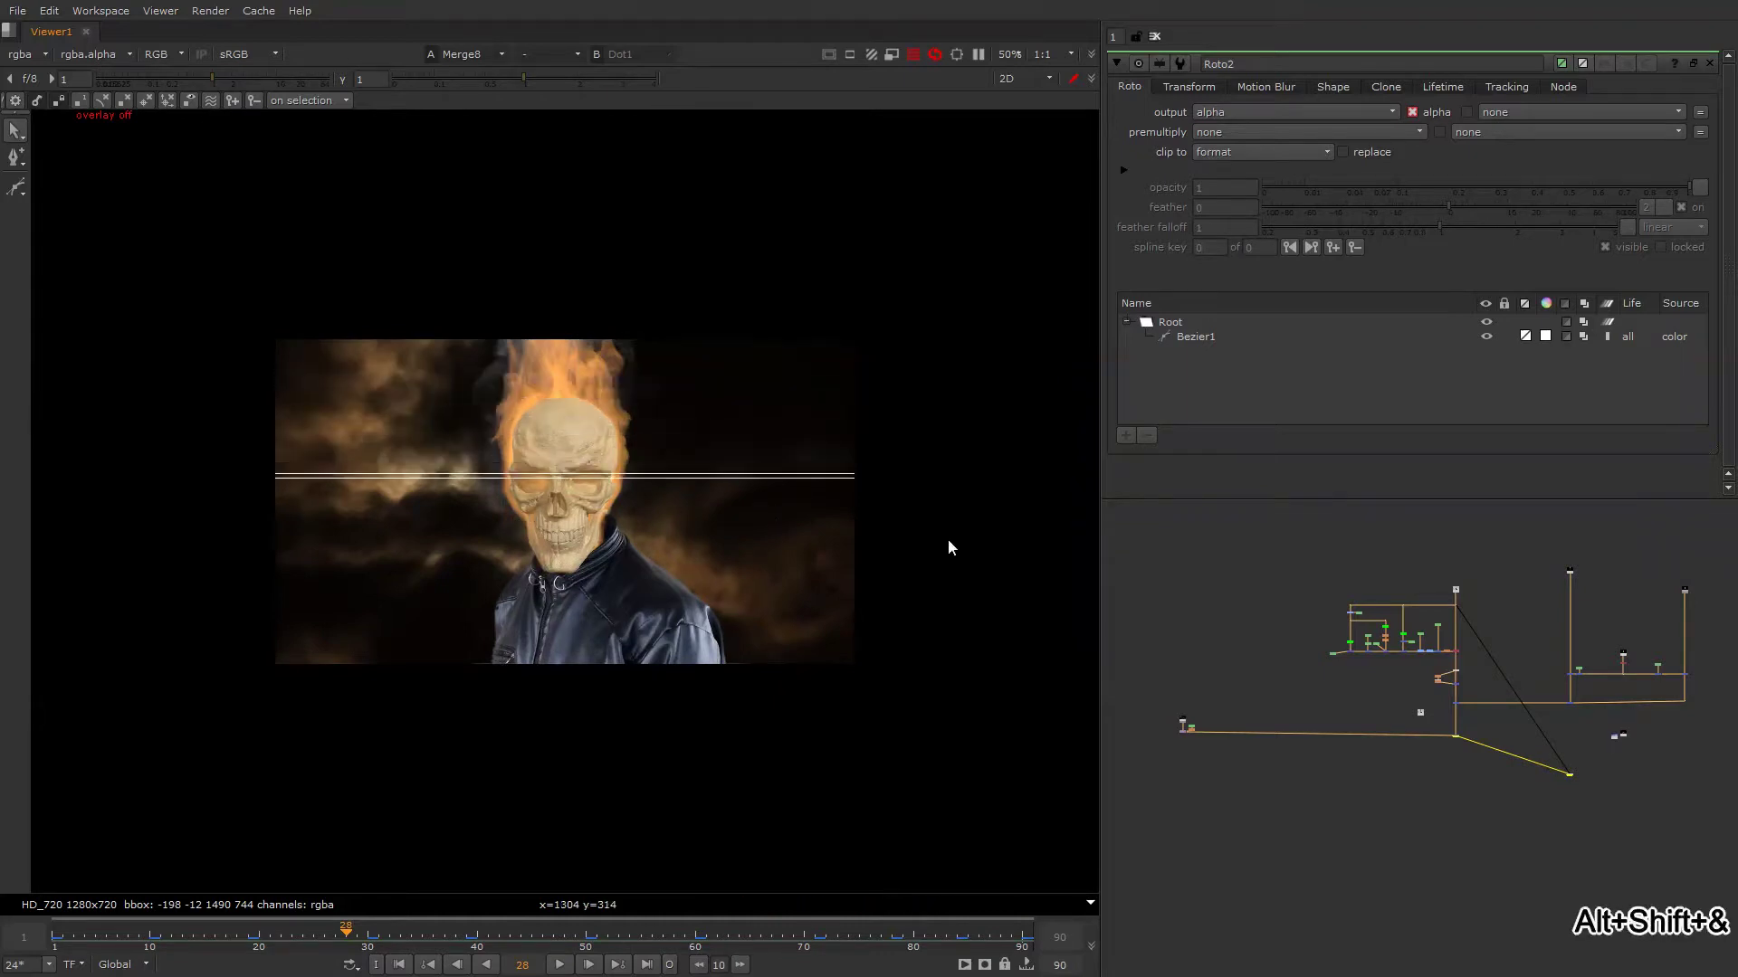
{"action": "scroll", "coordinate": [1194, 730], "scroll_direction": "up", "scroll_amount": 3}
{"action": "scroll", "coordinate": [1188, 733], "scroll_direction": "up", "scroll_amount": 3}
{"action": "left_click_drag", "start_coordinate": [1366, 621], "coordinate": [1149, 824]}
{"action": "left_click_drag", "start_coordinate": [1260, 734], "coordinate": [1256, 603]}
{"action": "left_click", "coordinate": [1288, 671]}
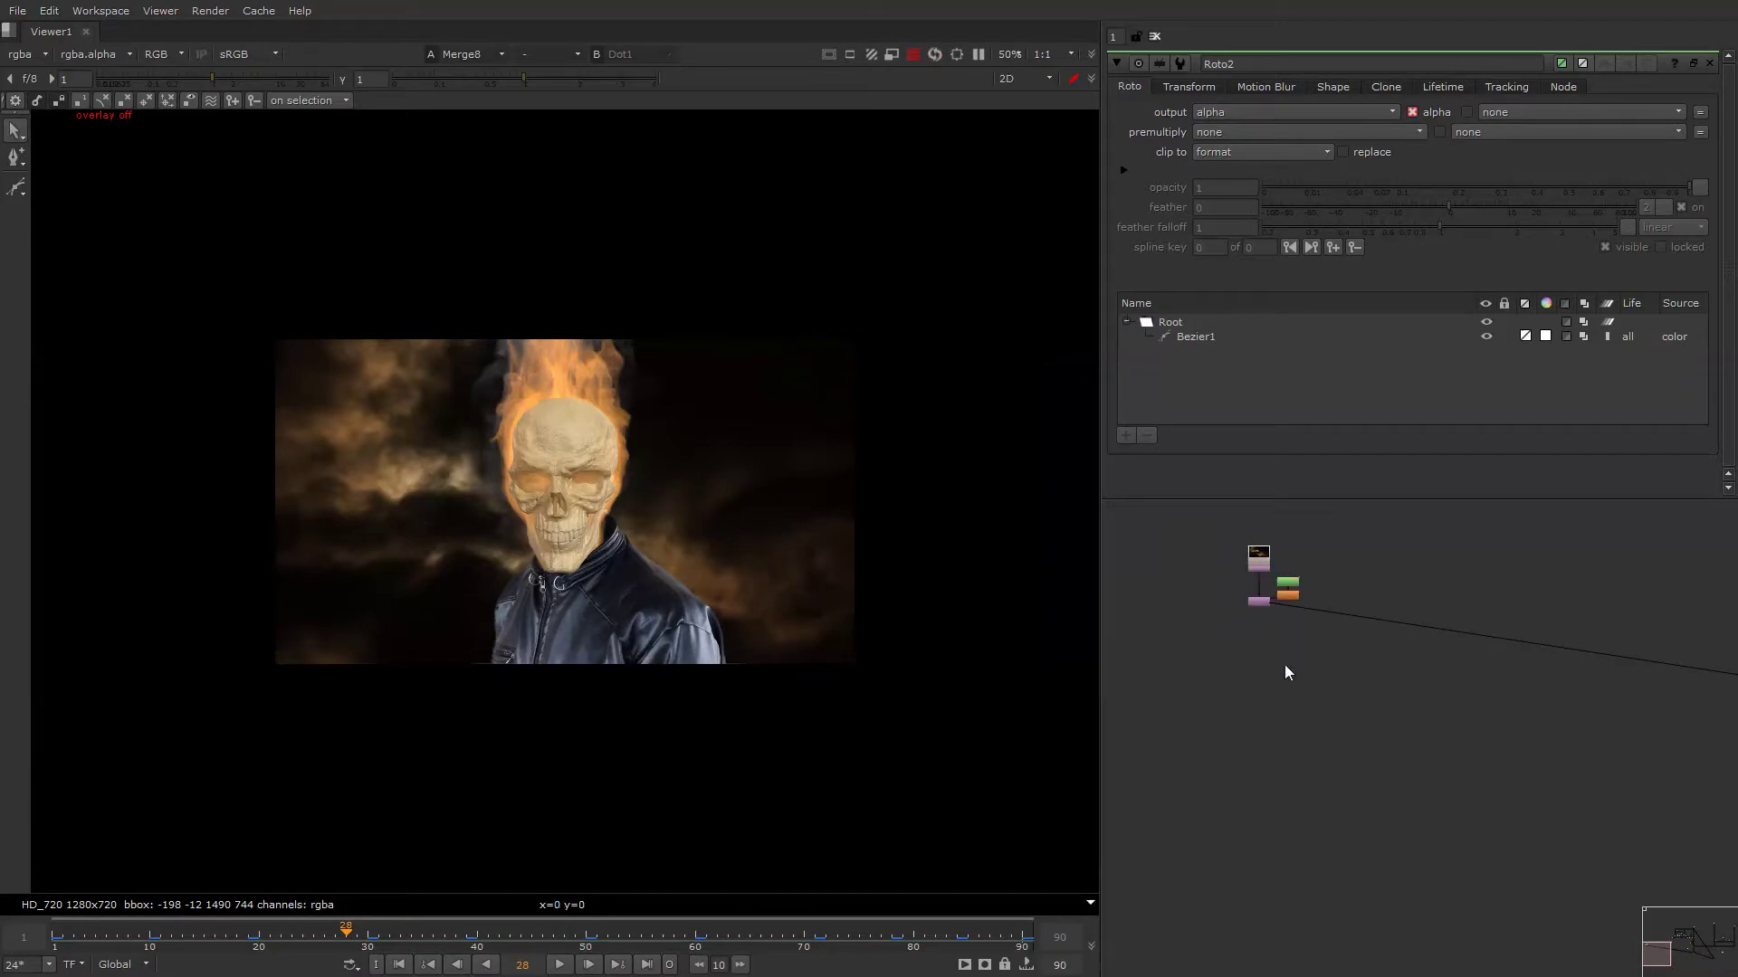
{"action": "key", "text": "period"}
{"action": "left_click_drag", "start_coordinate": [1285, 666], "coordinate": [1332, 678]}
{"action": "scroll", "coordinate": [1410, 620], "scroll_direction": "down", "scroll_amount": 3}
Add a ColorCorrect node after the background's Transform1 and set its master saturation to 0.3.
{"action": "key", "text": "alt+shift+ampersand"}
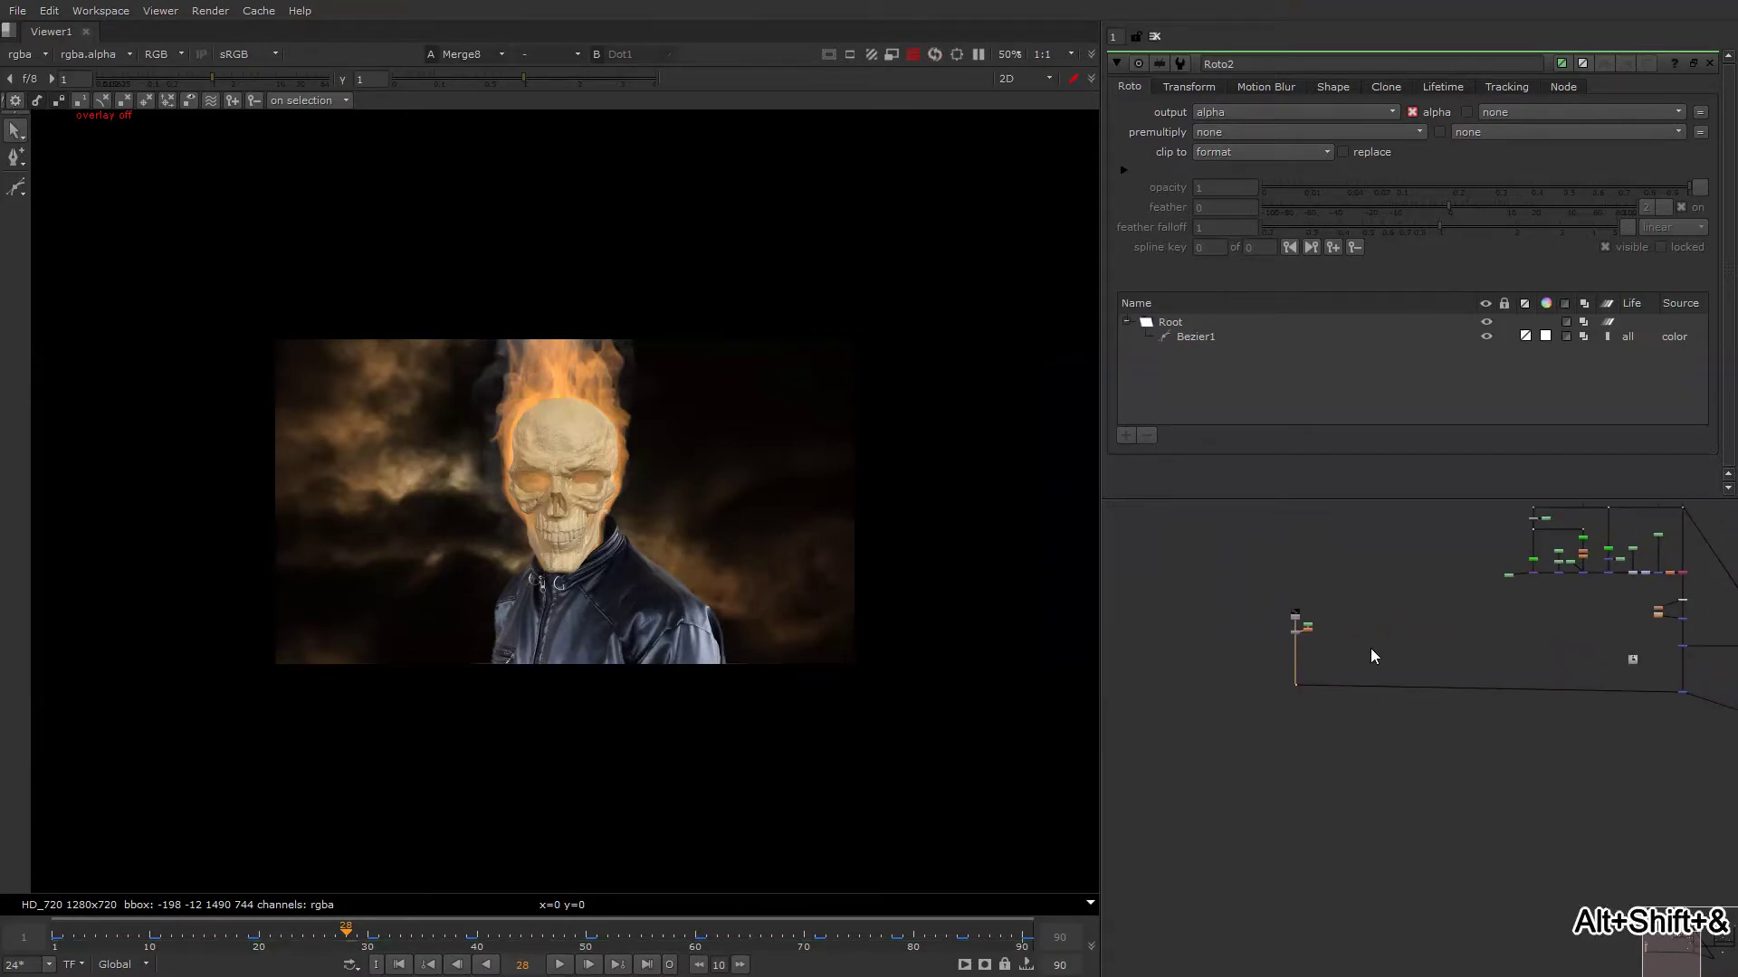
{"action": "scroll", "coordinate": [1260, 648], "scroll_direction": "up", "scroll_amount": 10}
{"action": "scroll", "coordinate": [1233, 567], "scroll_direction": "down", "scroll_amount": 1}
{"action": "left_click", "coordinate": [1235, 566]}
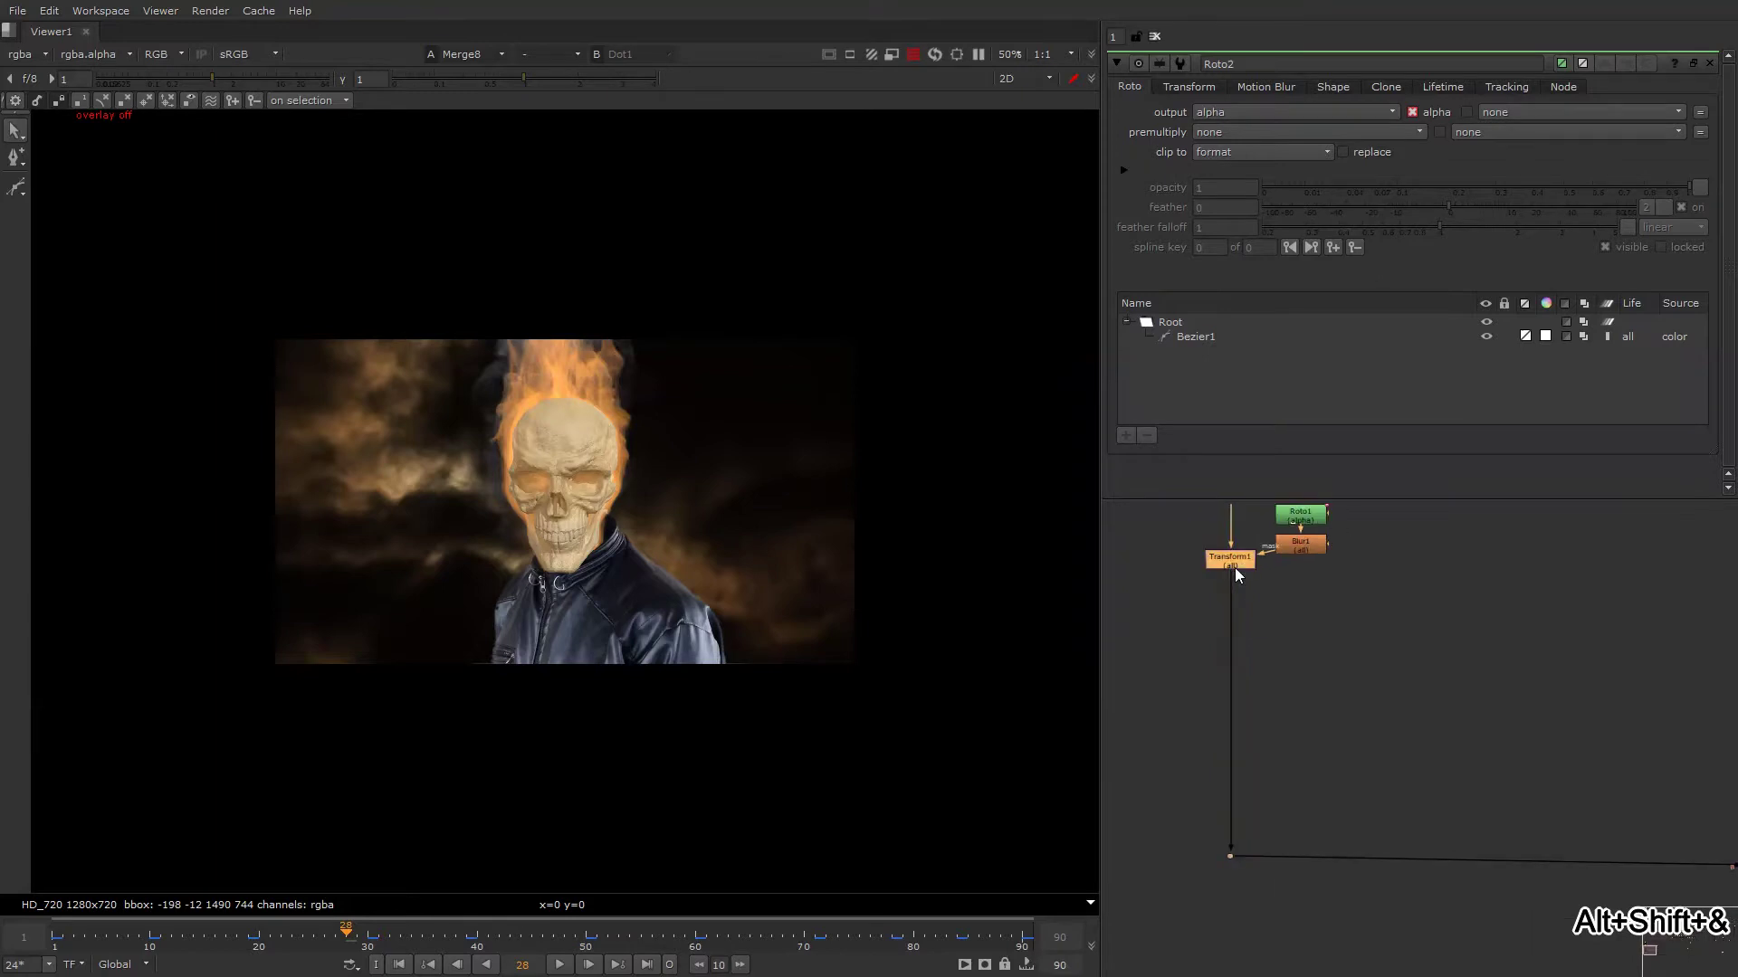
{"action": "key", "text": "c"}
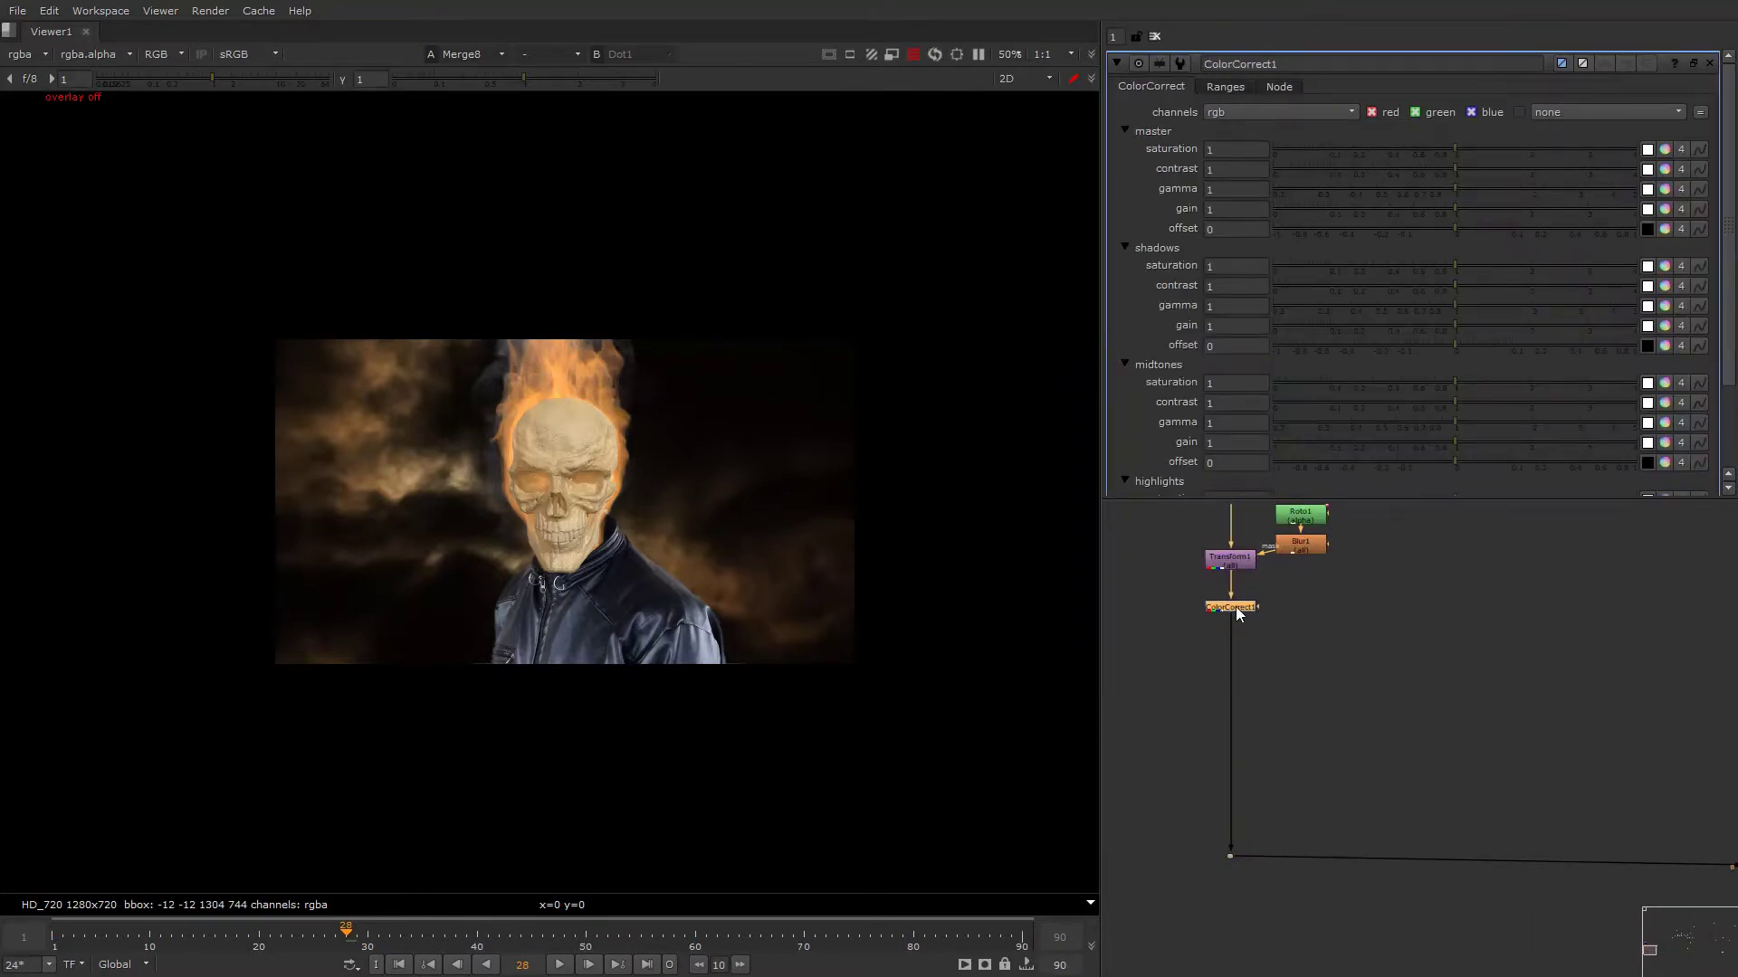
{"action": "left_click_drag", "start_coordinate": [1441, 150], "coordinate": [1368, 152]}
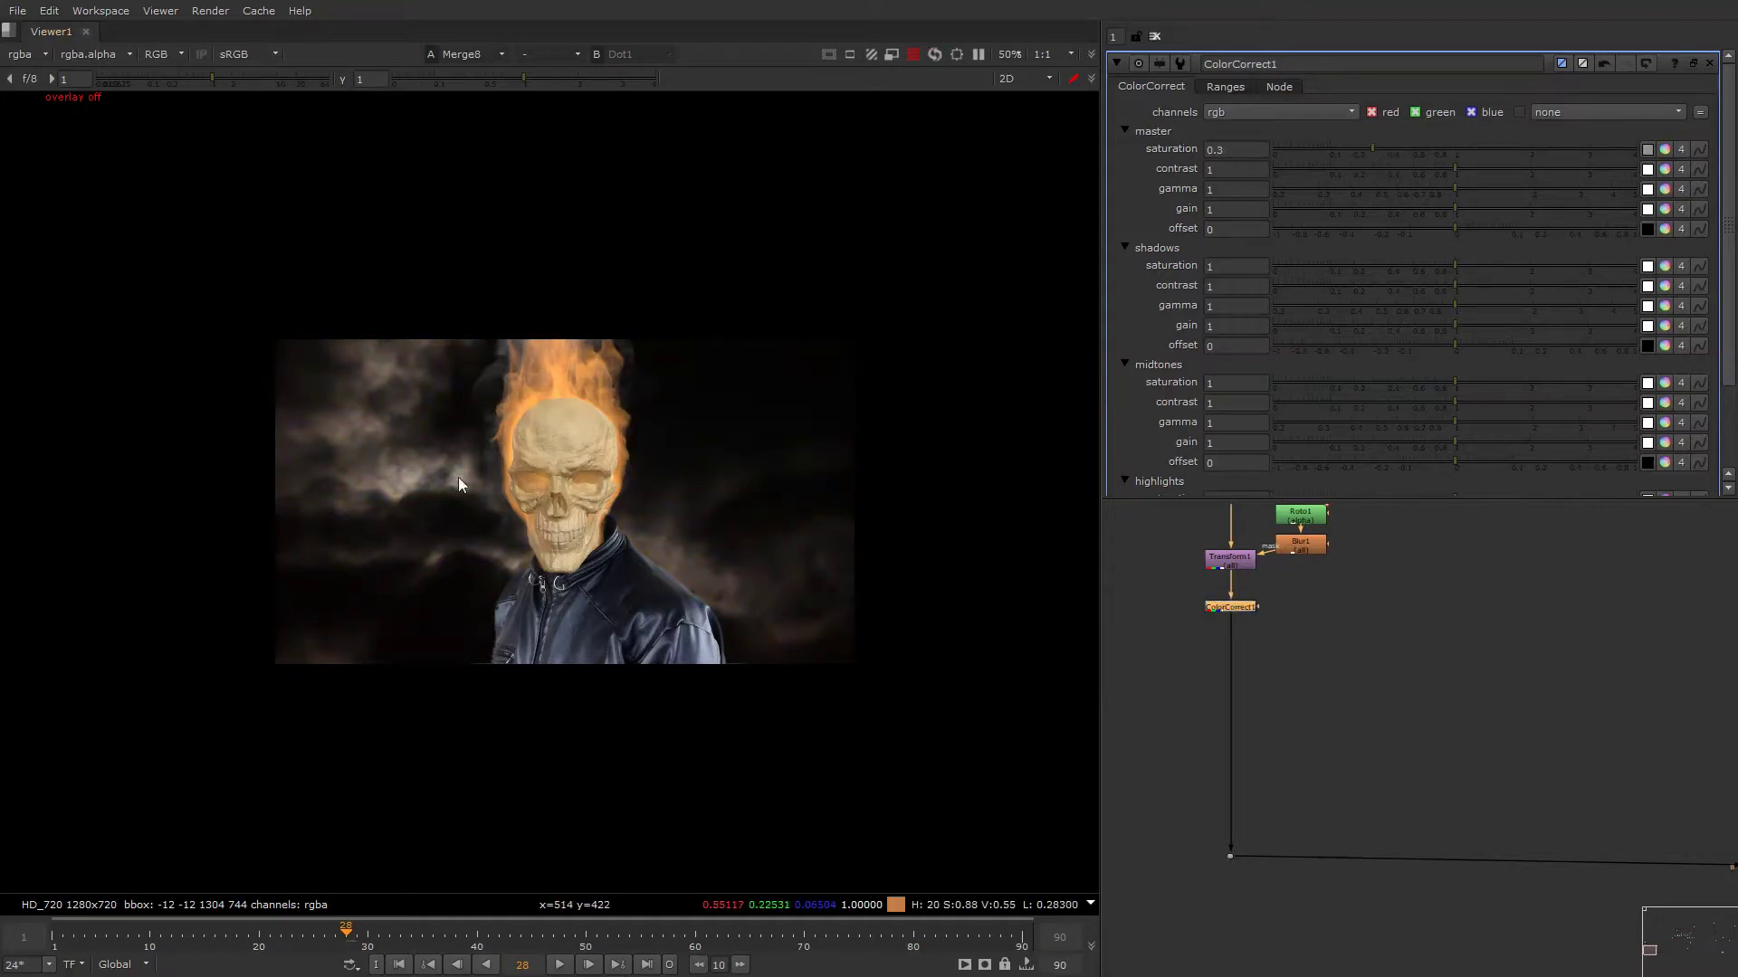
Insert a ColorCorrect between the two merges below Premult1 in the jacket branch, with master saturation 0.63 and gain 0.56.
{"action": "key", "text": "alt+shift+ampersand"}
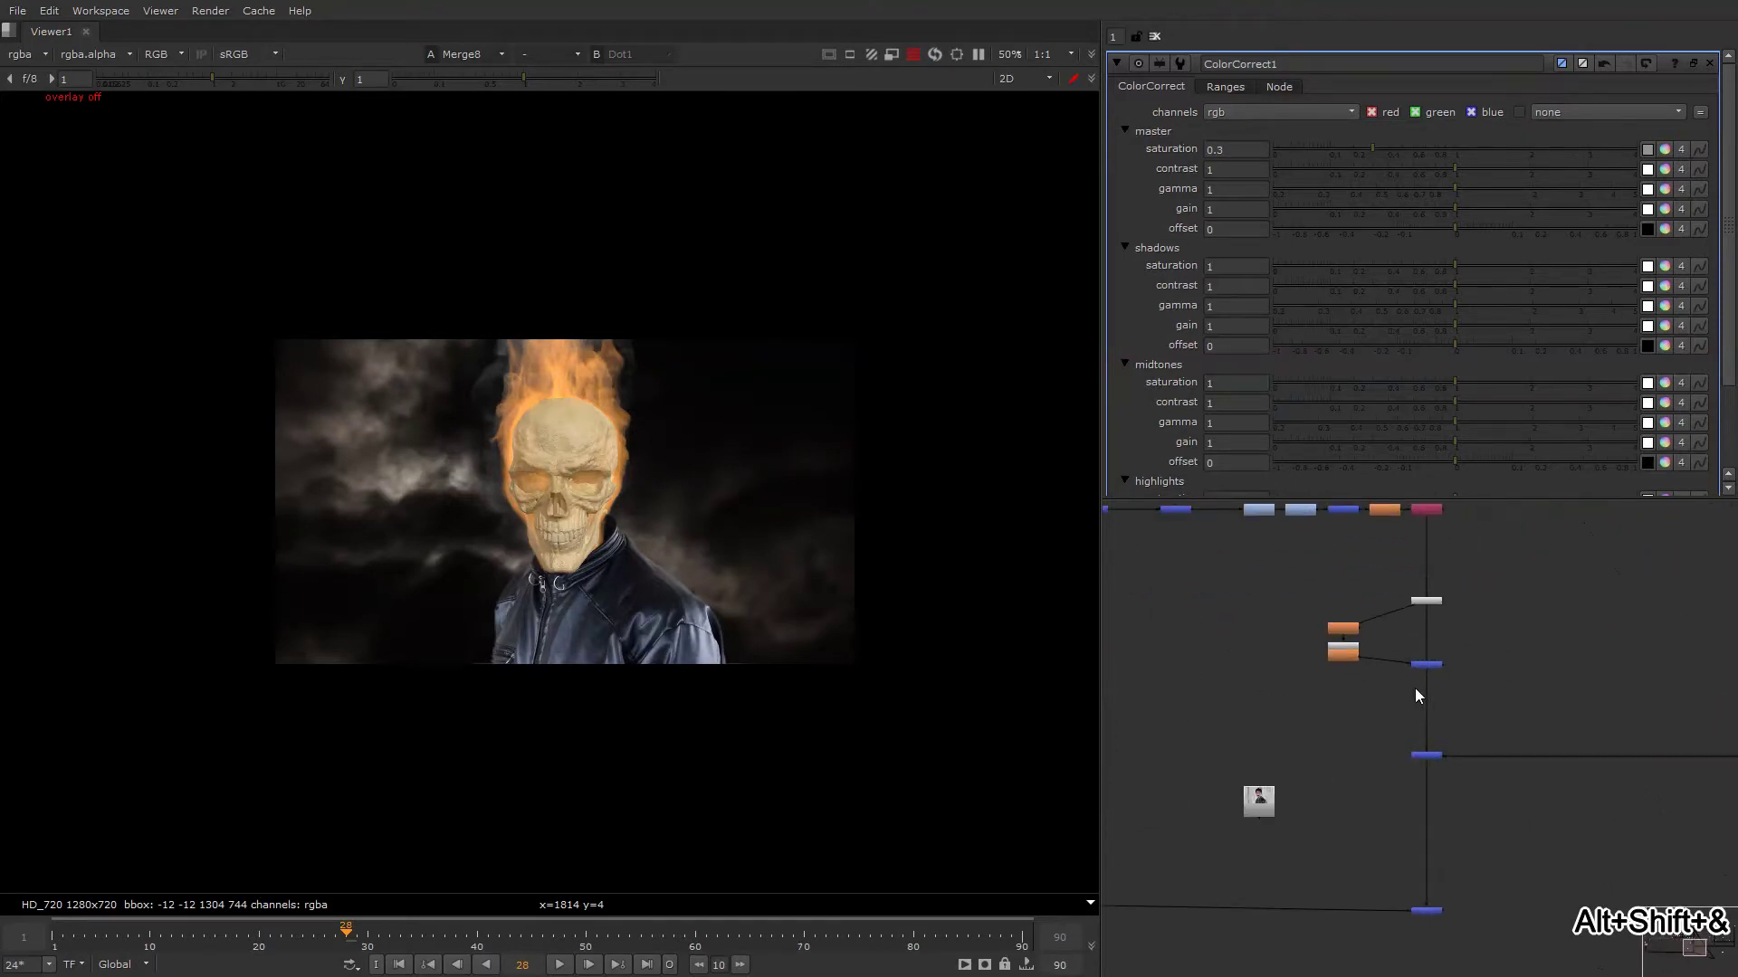
{"action": "key", "text": "c"}
{"action": "scroll", "coordinate": [1423, 666], "scroll_direction": "up", "scroll_amount": 3}
{"action": "left_click_drag", "start_coordinate": [1414, 677], "coordinate": [1437, 744]}
{"action": "left_click_drag", "start_coordinate": [1431, 153], "coordinate": [1401, 148]}
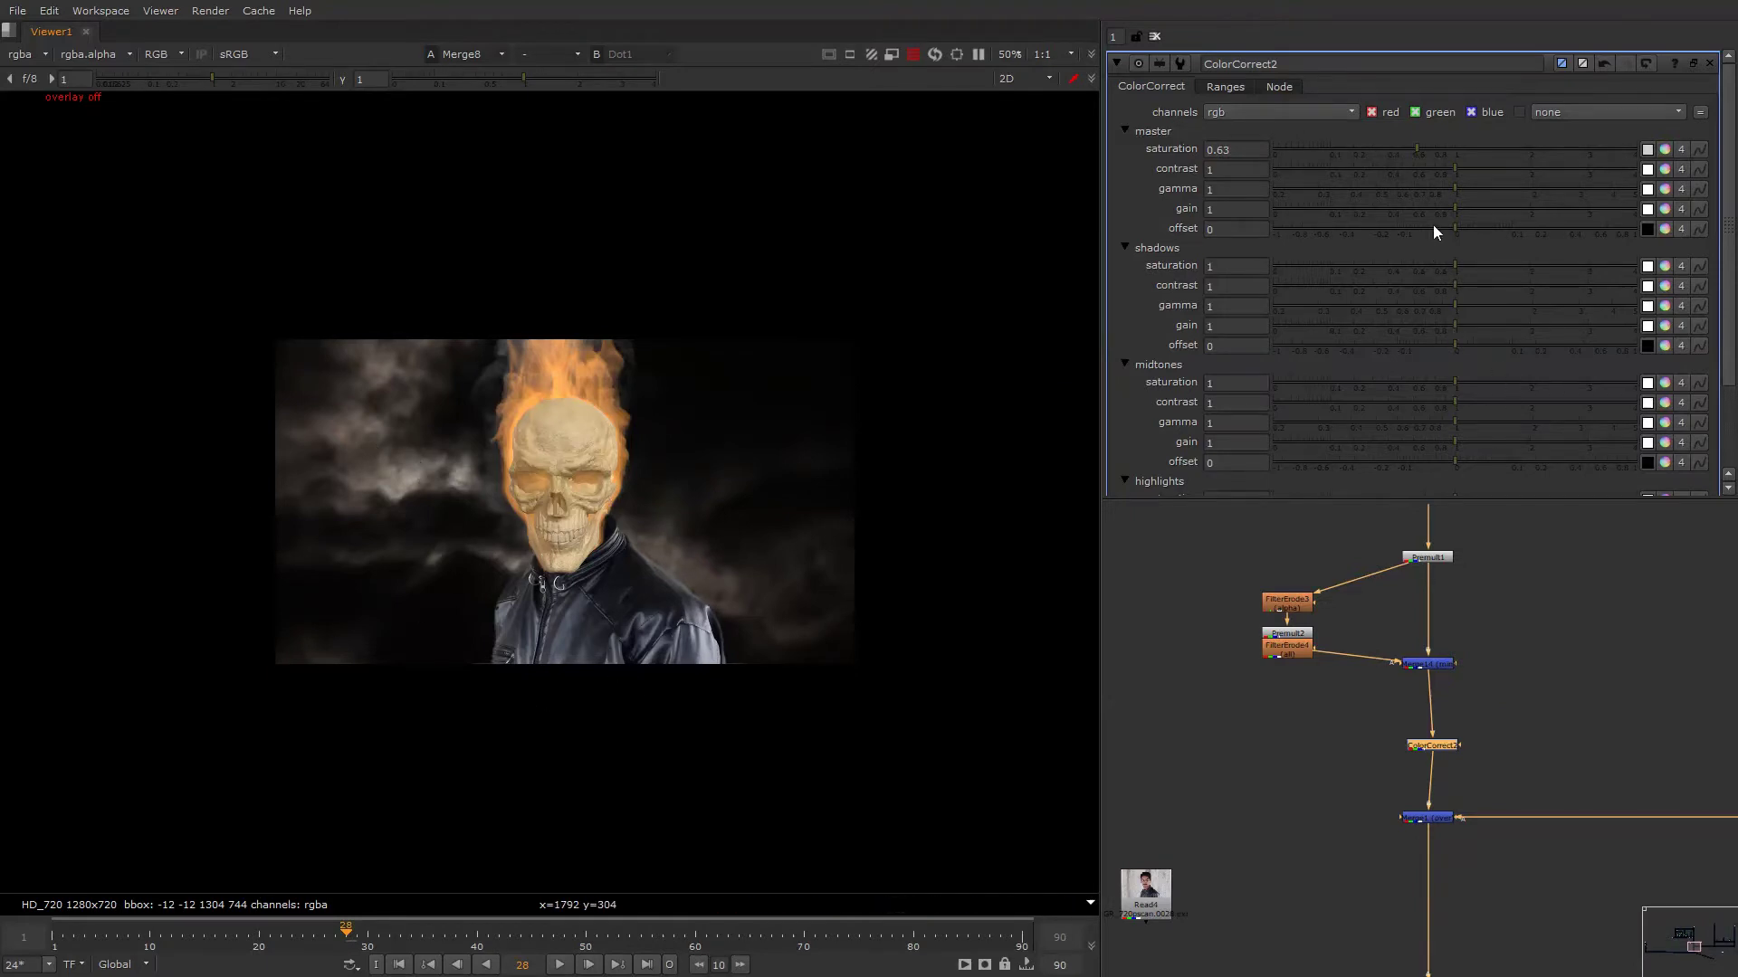
{"action": "left_click_drag", "start_coordinate": [1438, 208], "coordinate": [1398, 208]}
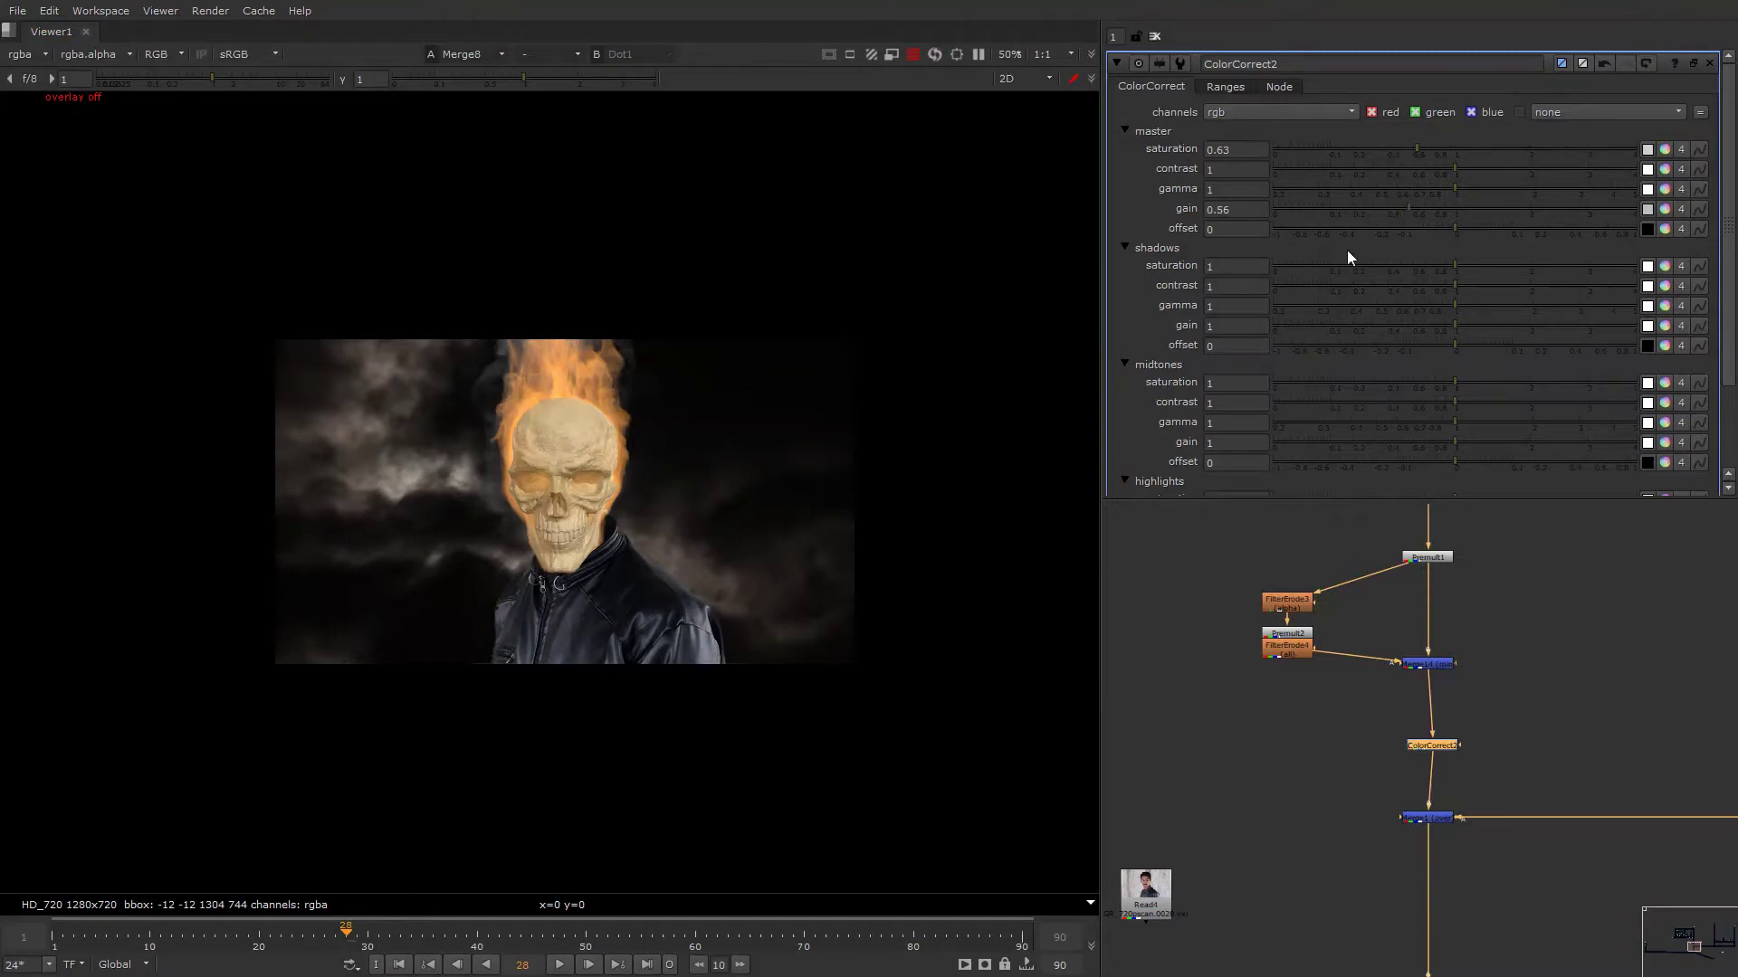
Compare the jacket in the composite with the new ColorCorrect disabled and enabled.
{"action": "key", "text": "d"}
{"action": "key", "text": "d"}
{"action": "key", "text": "d"}
{"action": "key", "text": "d"}
{"action": "left_click_drag", "start_coordinate": [838, 496], "coordinate": [622, 630]}
{"action": "key", "text": "q"}
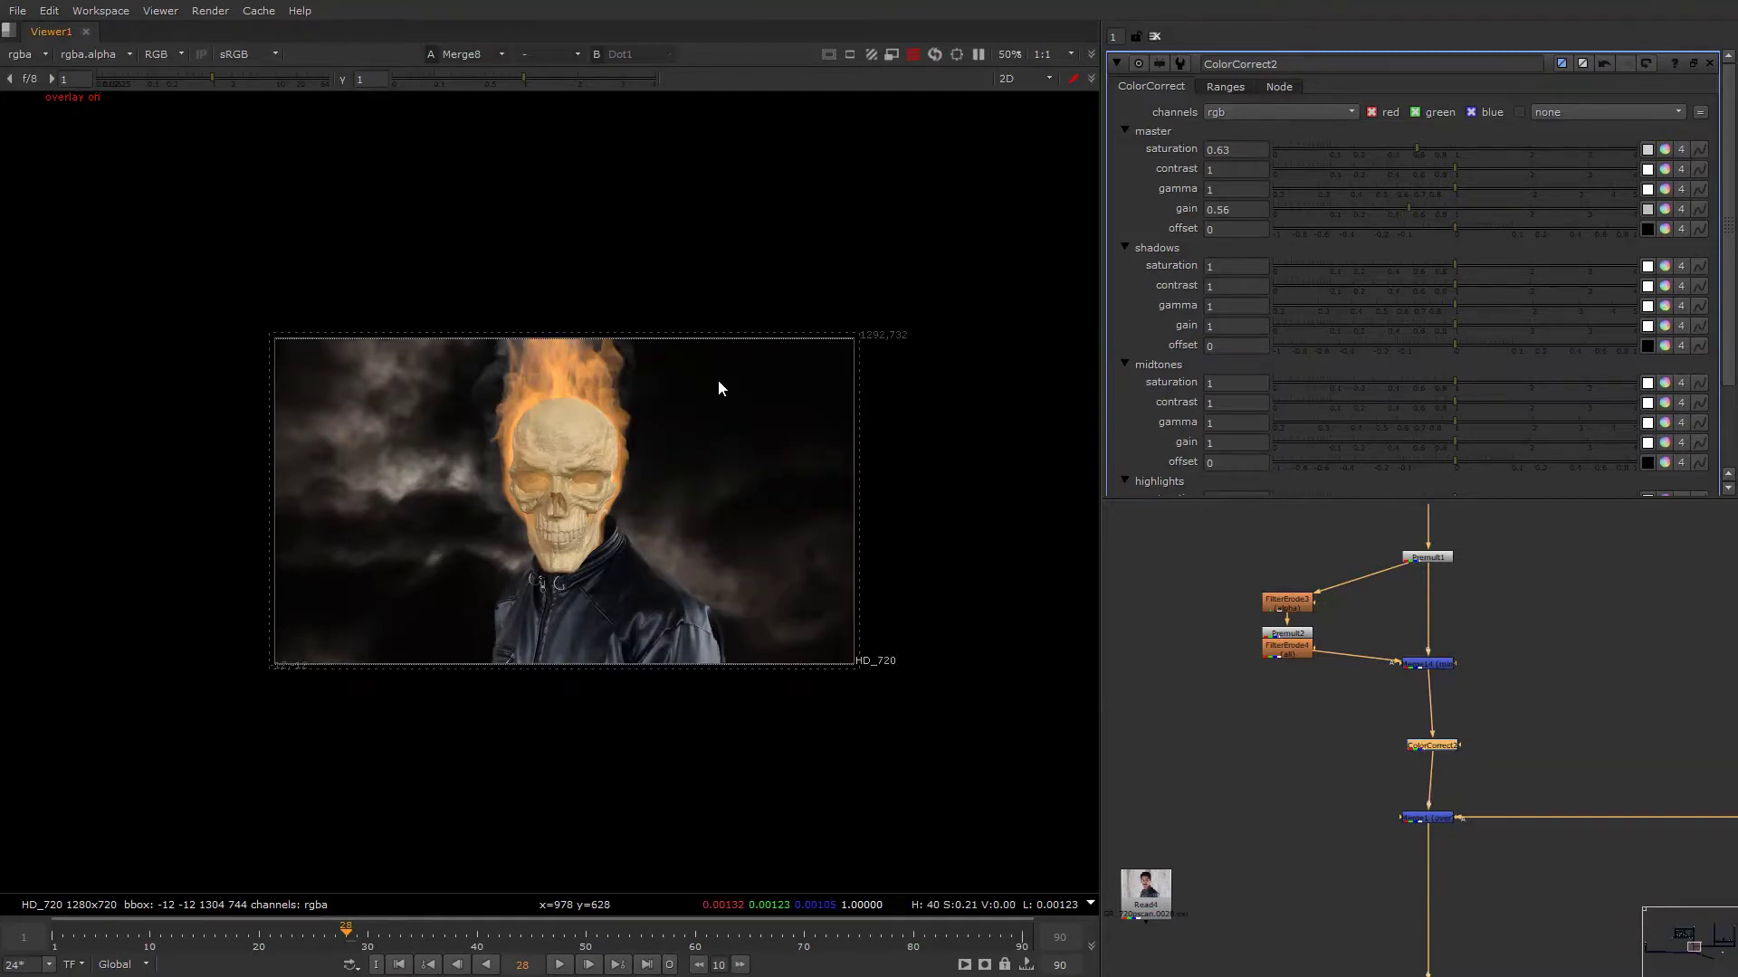
{"action": "key", "text": "q"}
Examine the skull render Read1 in the viewer, including its file properties and the list of available render passes.
{"action": "key", "text": "alt+shift+ampersand"}
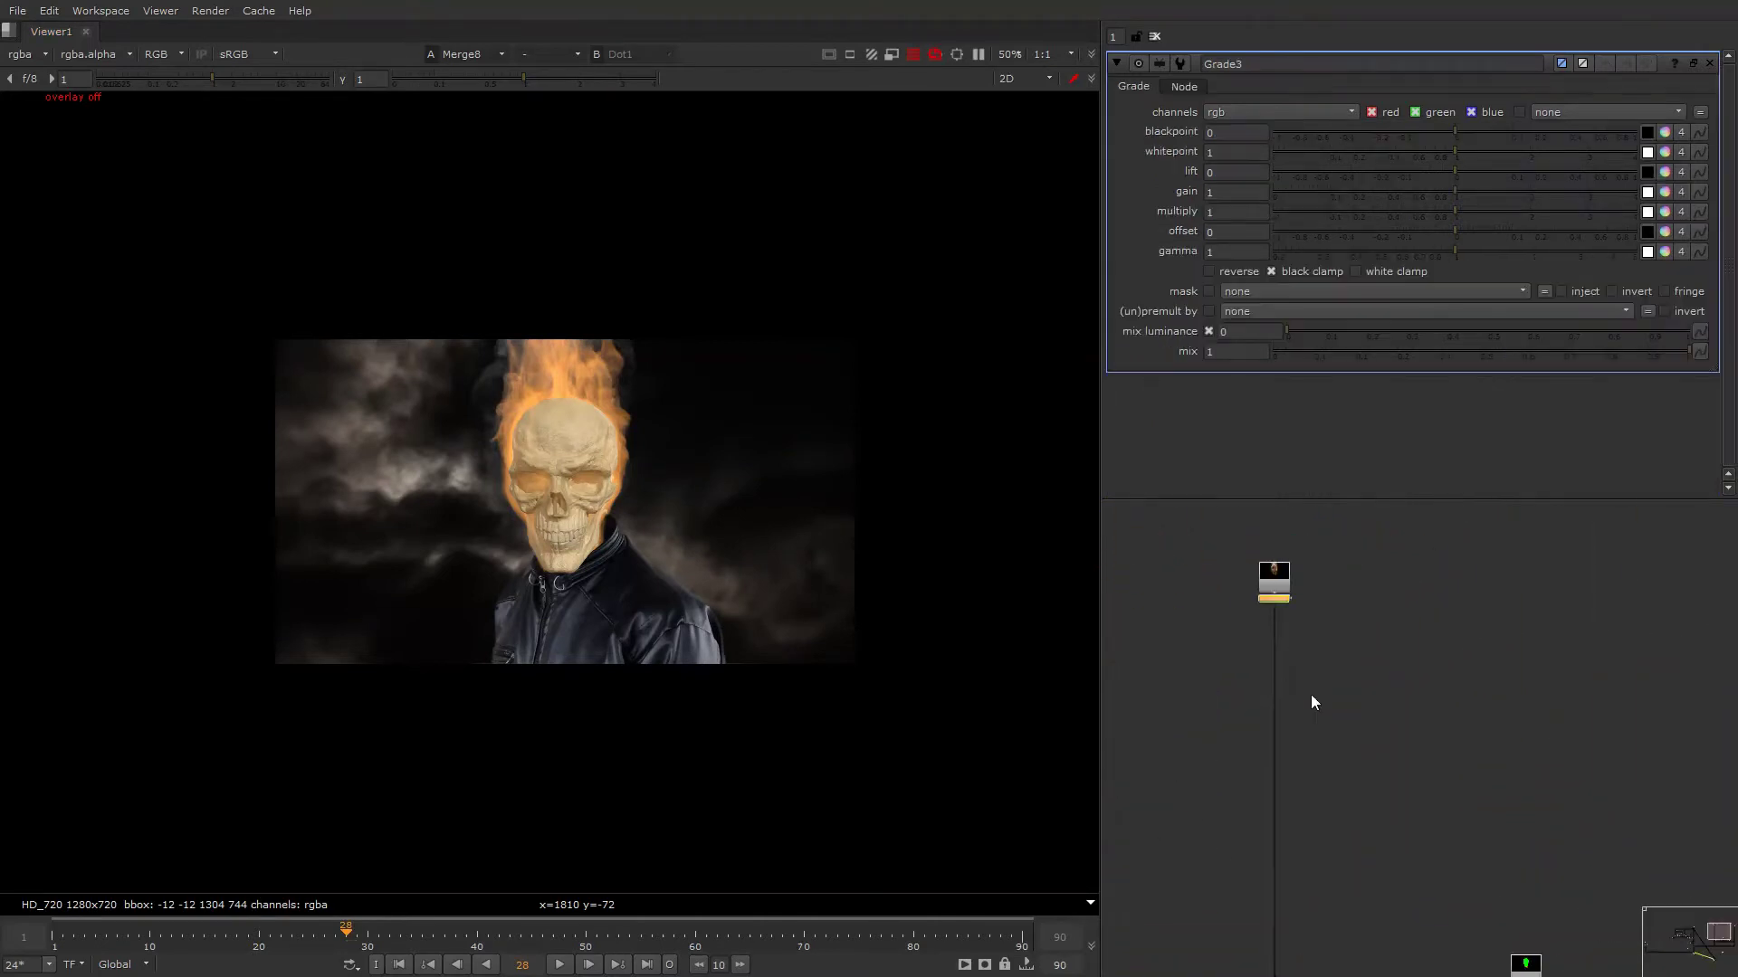
{"action": "key", "text": "alt+shift+ampersand"}
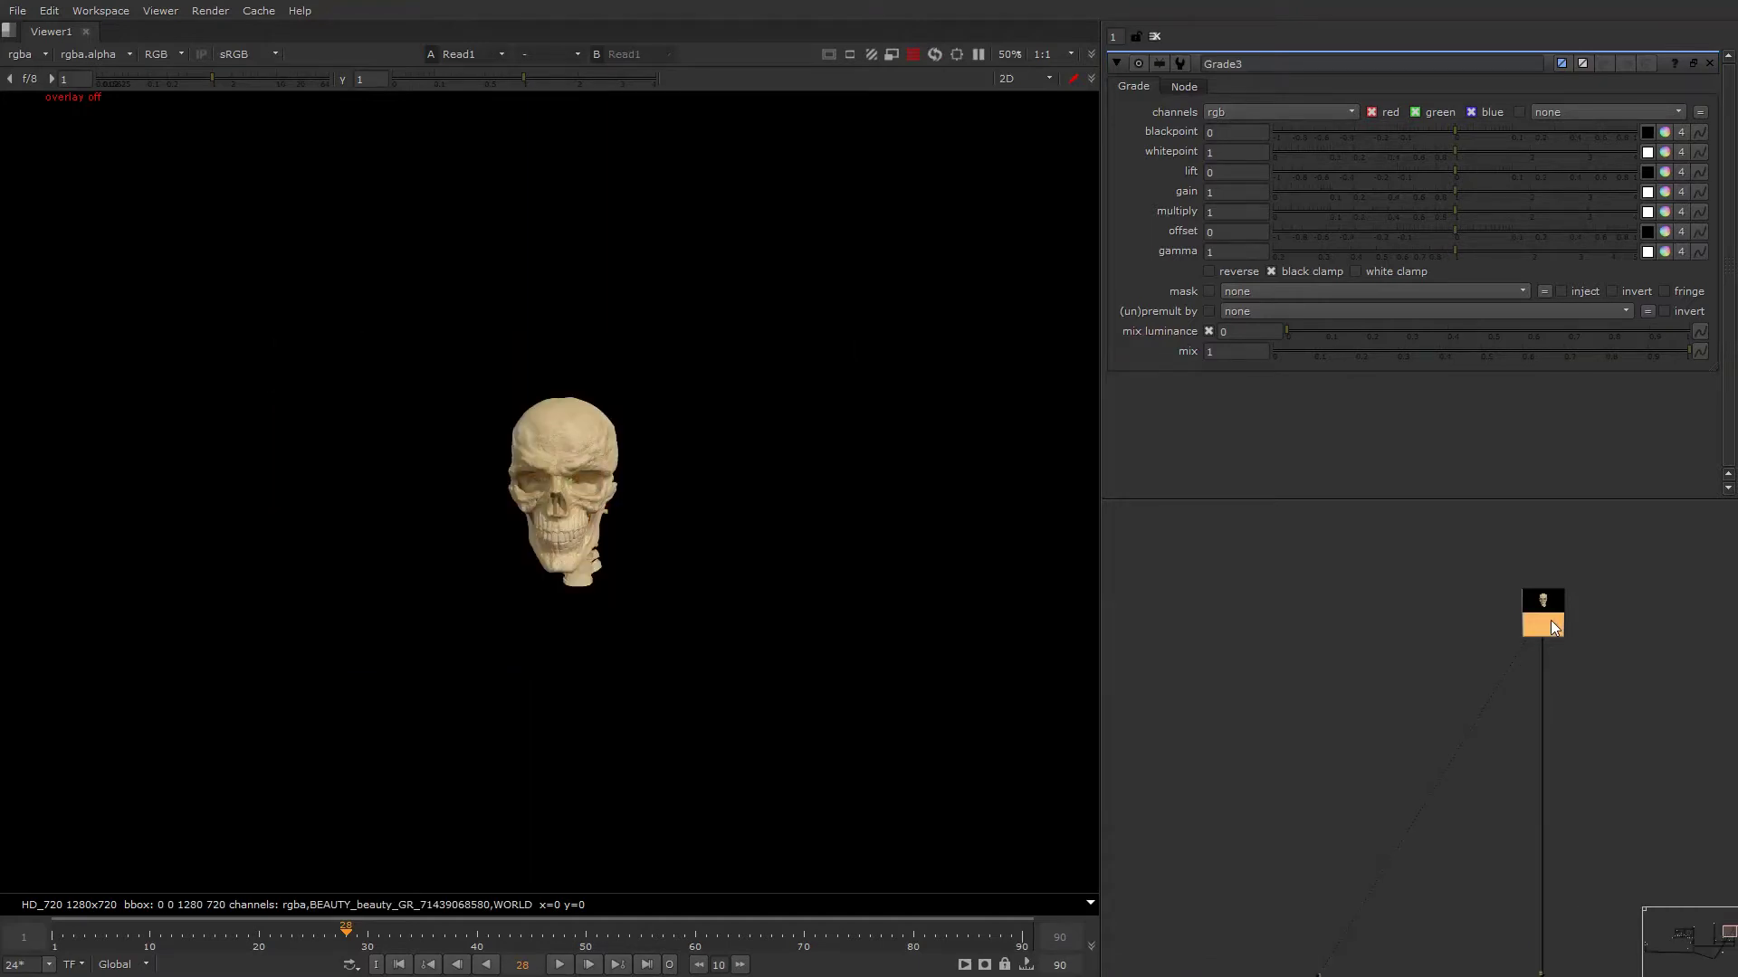
{"action": "key", "text": "alt+shift+ampersand"}
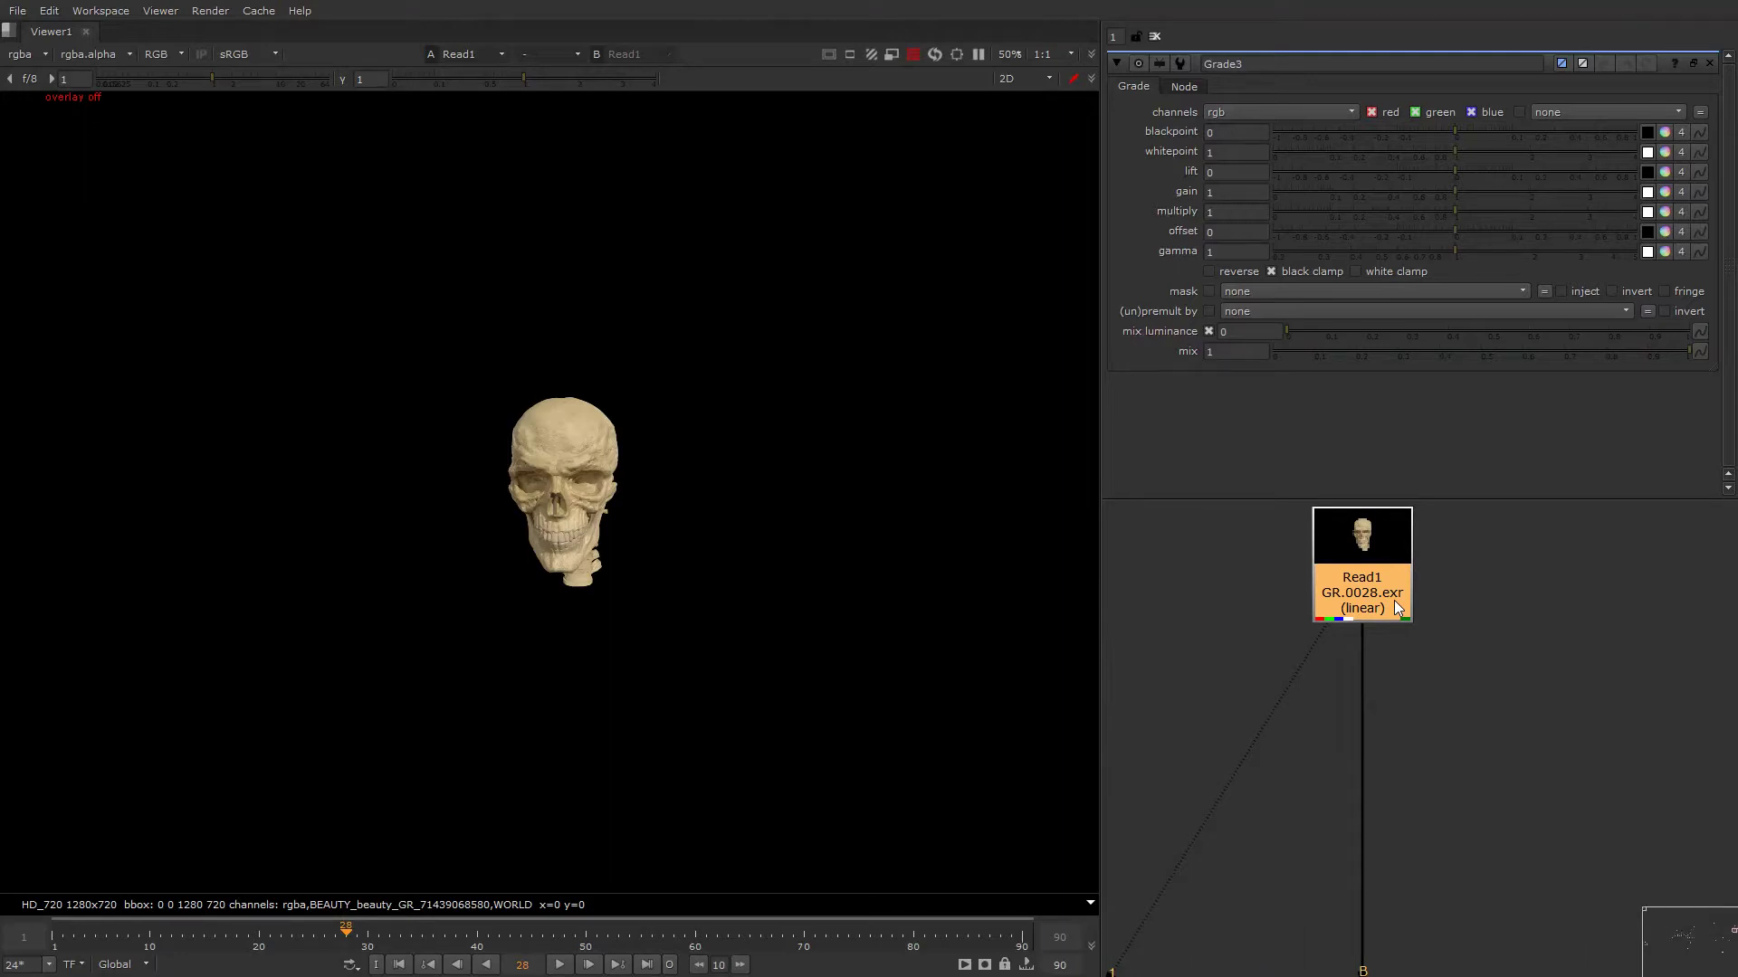
{"action": "double_click", "coordinate": [1395, 600]}
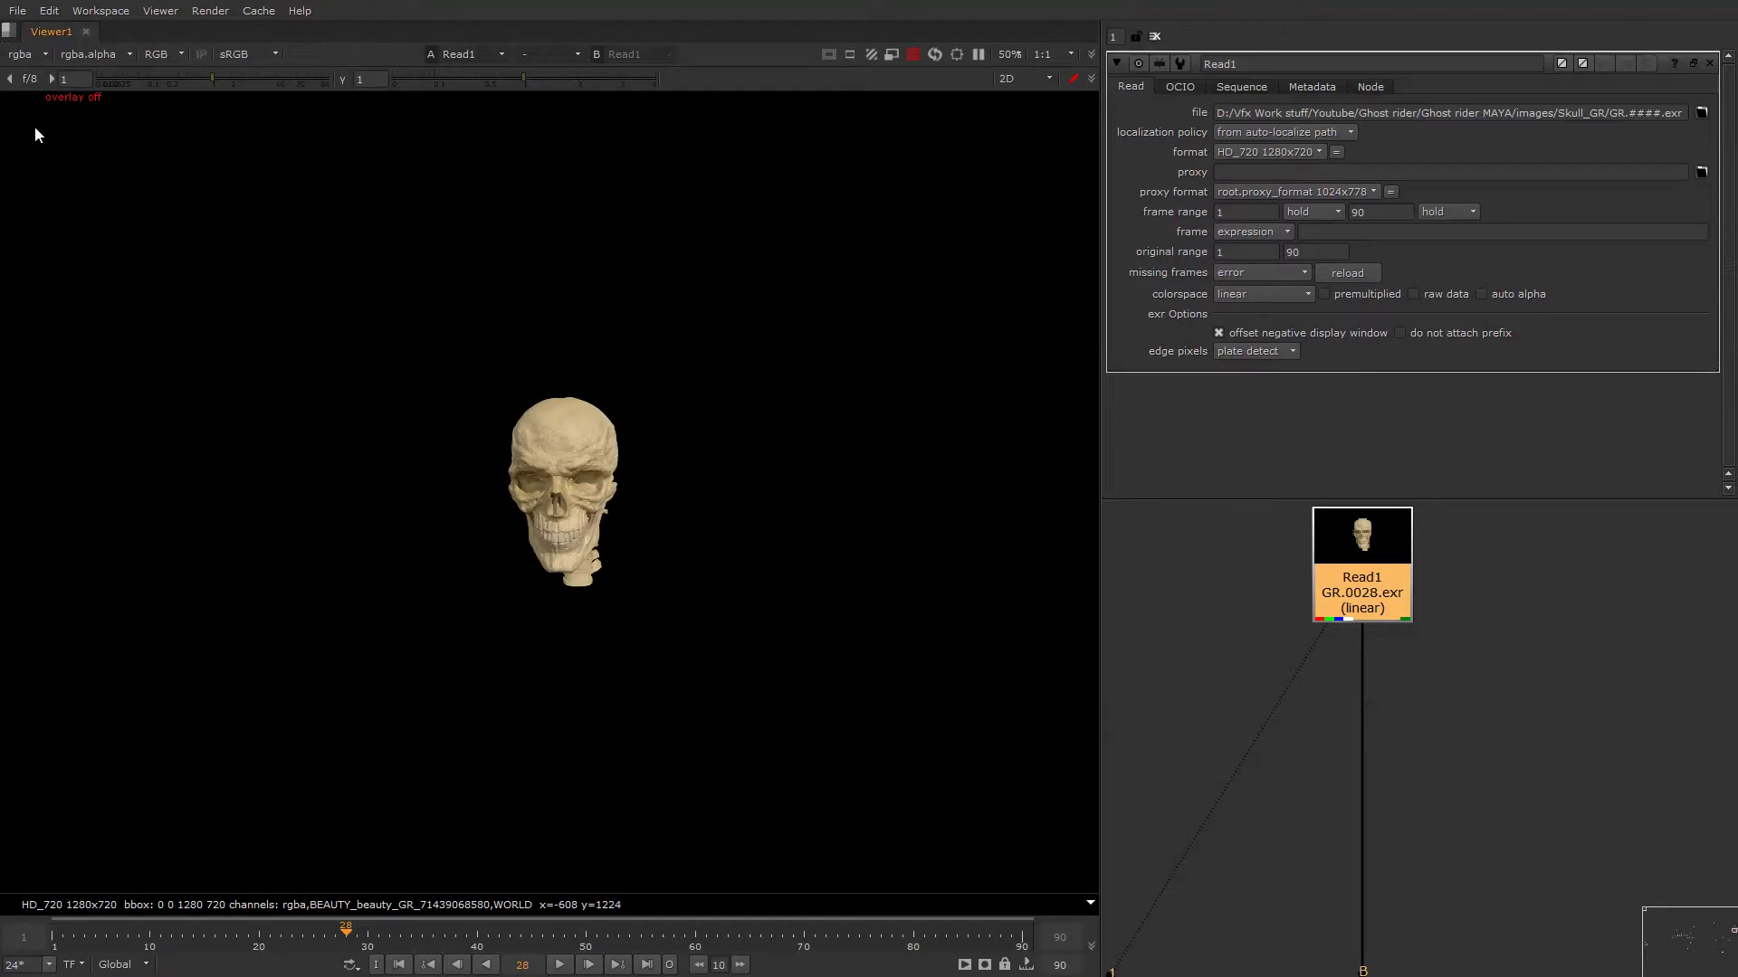
{"action": "left_click", "coordinate": [27, 55]}
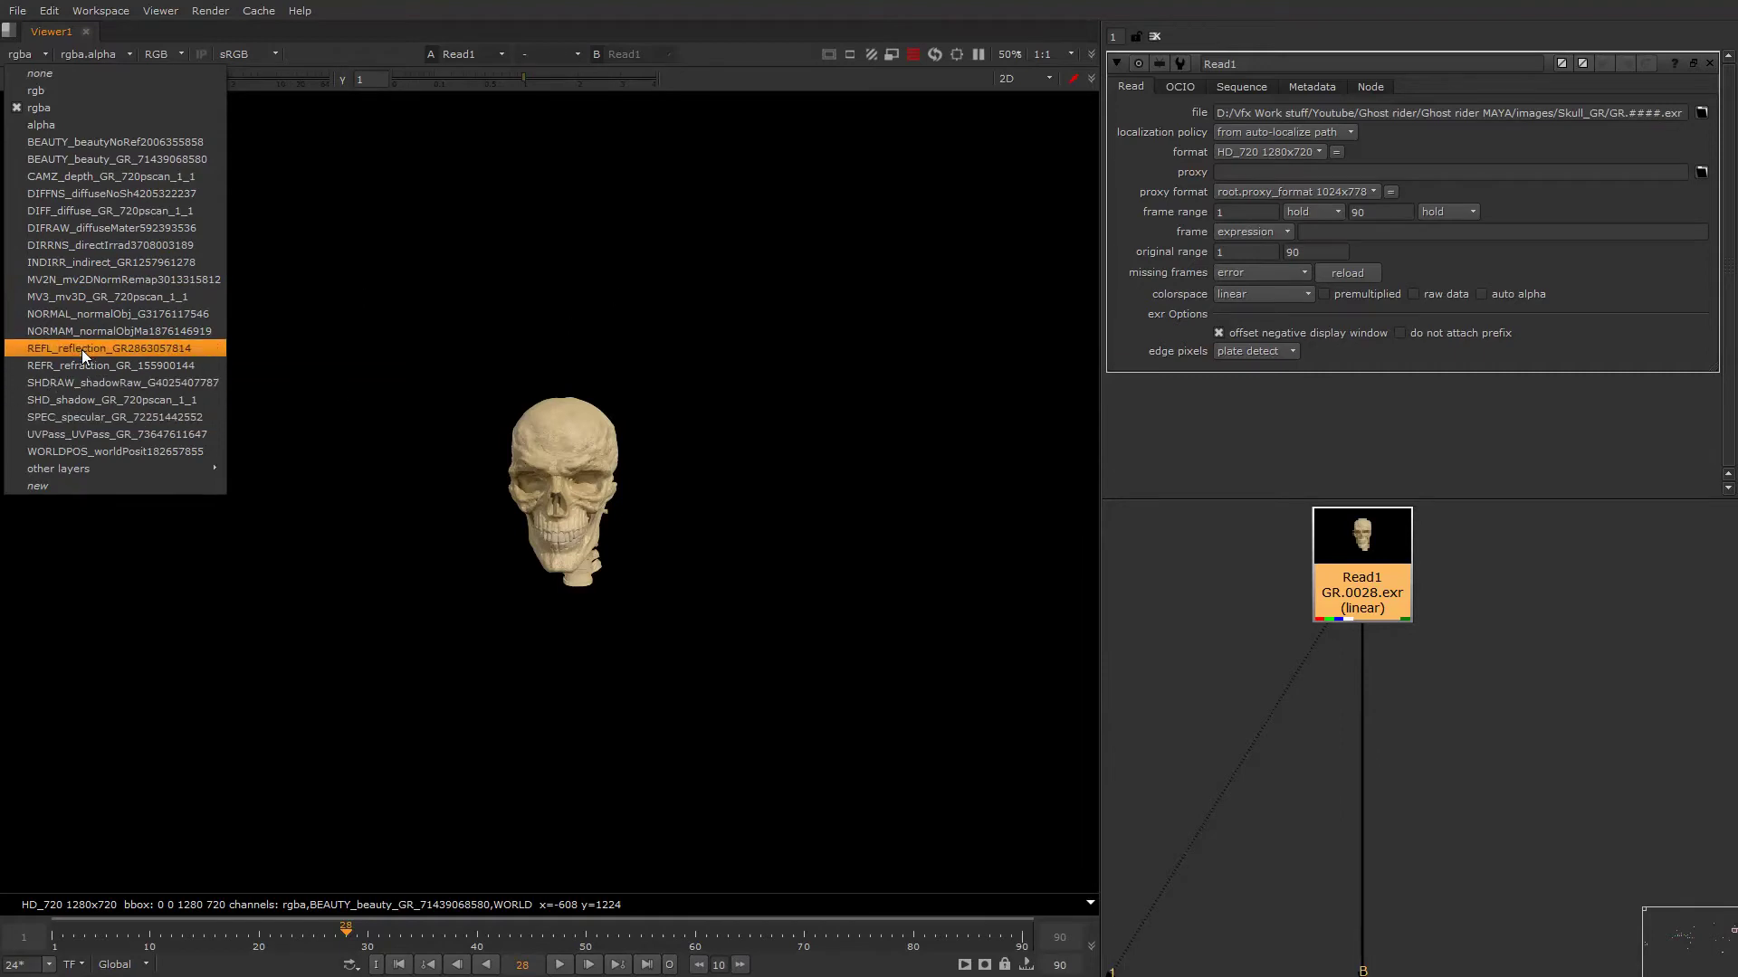
{"action": "left_click", "coordinate": [683, 418]}
{"action": "key", "text": "o"}
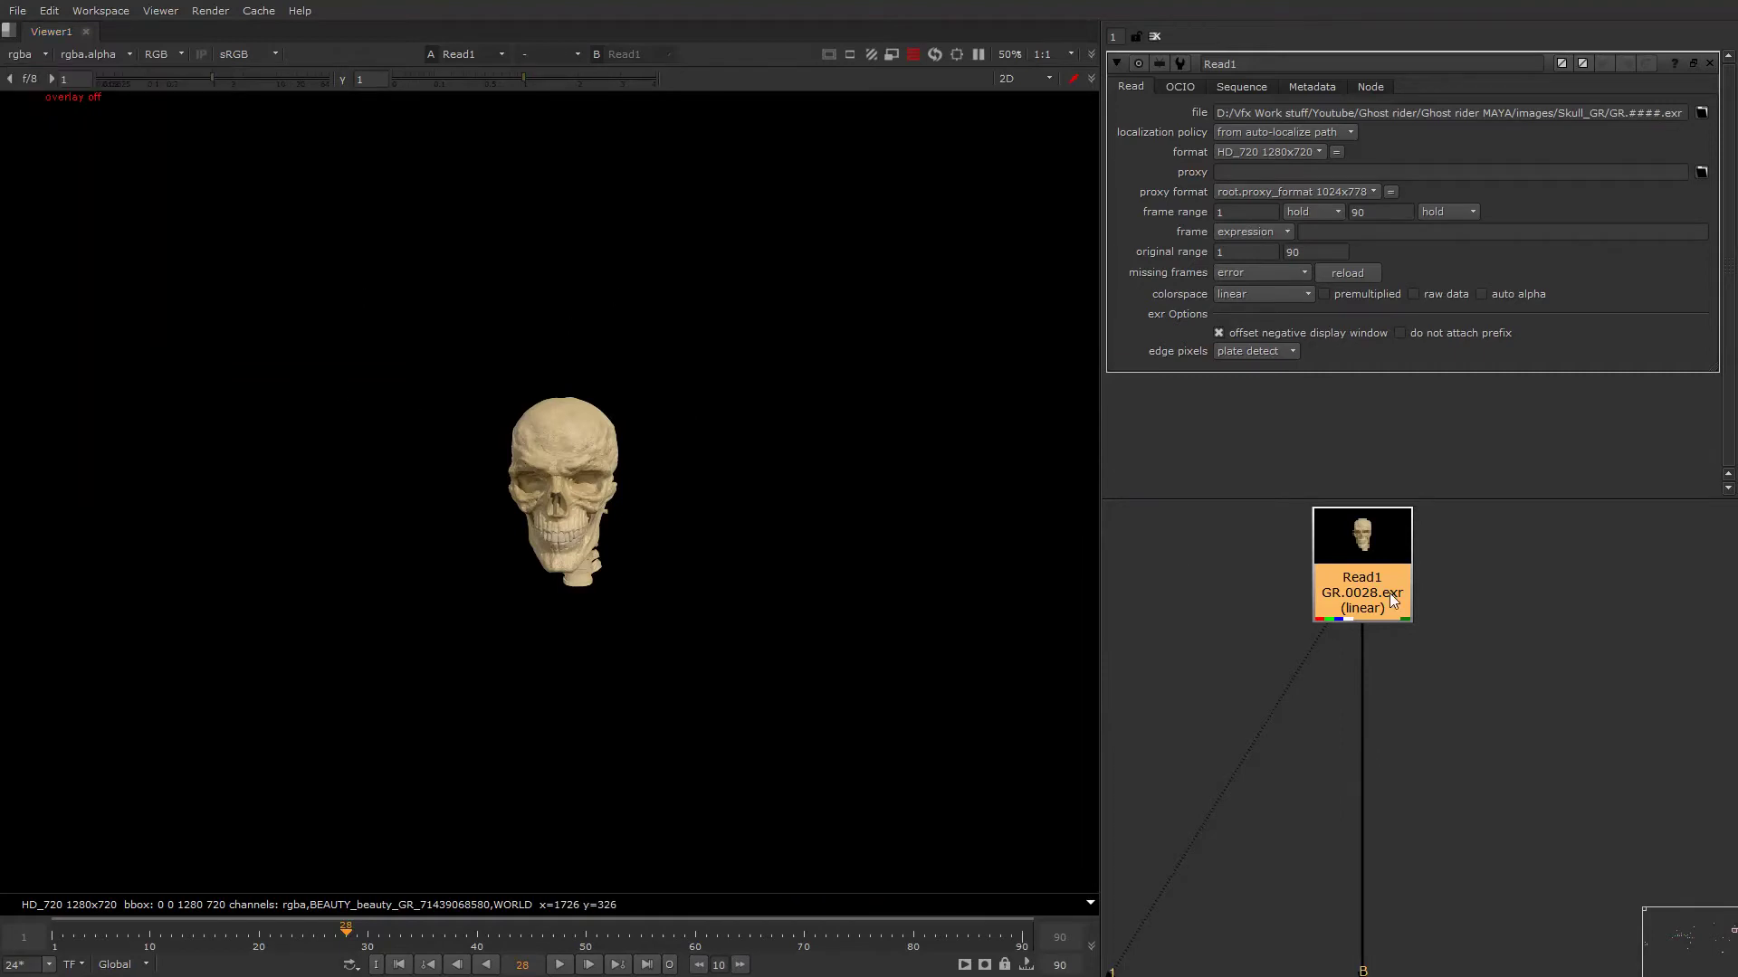
{"action": "scroll", "coordinate": [1393, 602], "scroll_direction": "down", "scroll_amount": 3}
{"action": "left_click_drag", "start_coordinate": [1333, 655], "coordinate": [1383, 617], "text": "alt"}
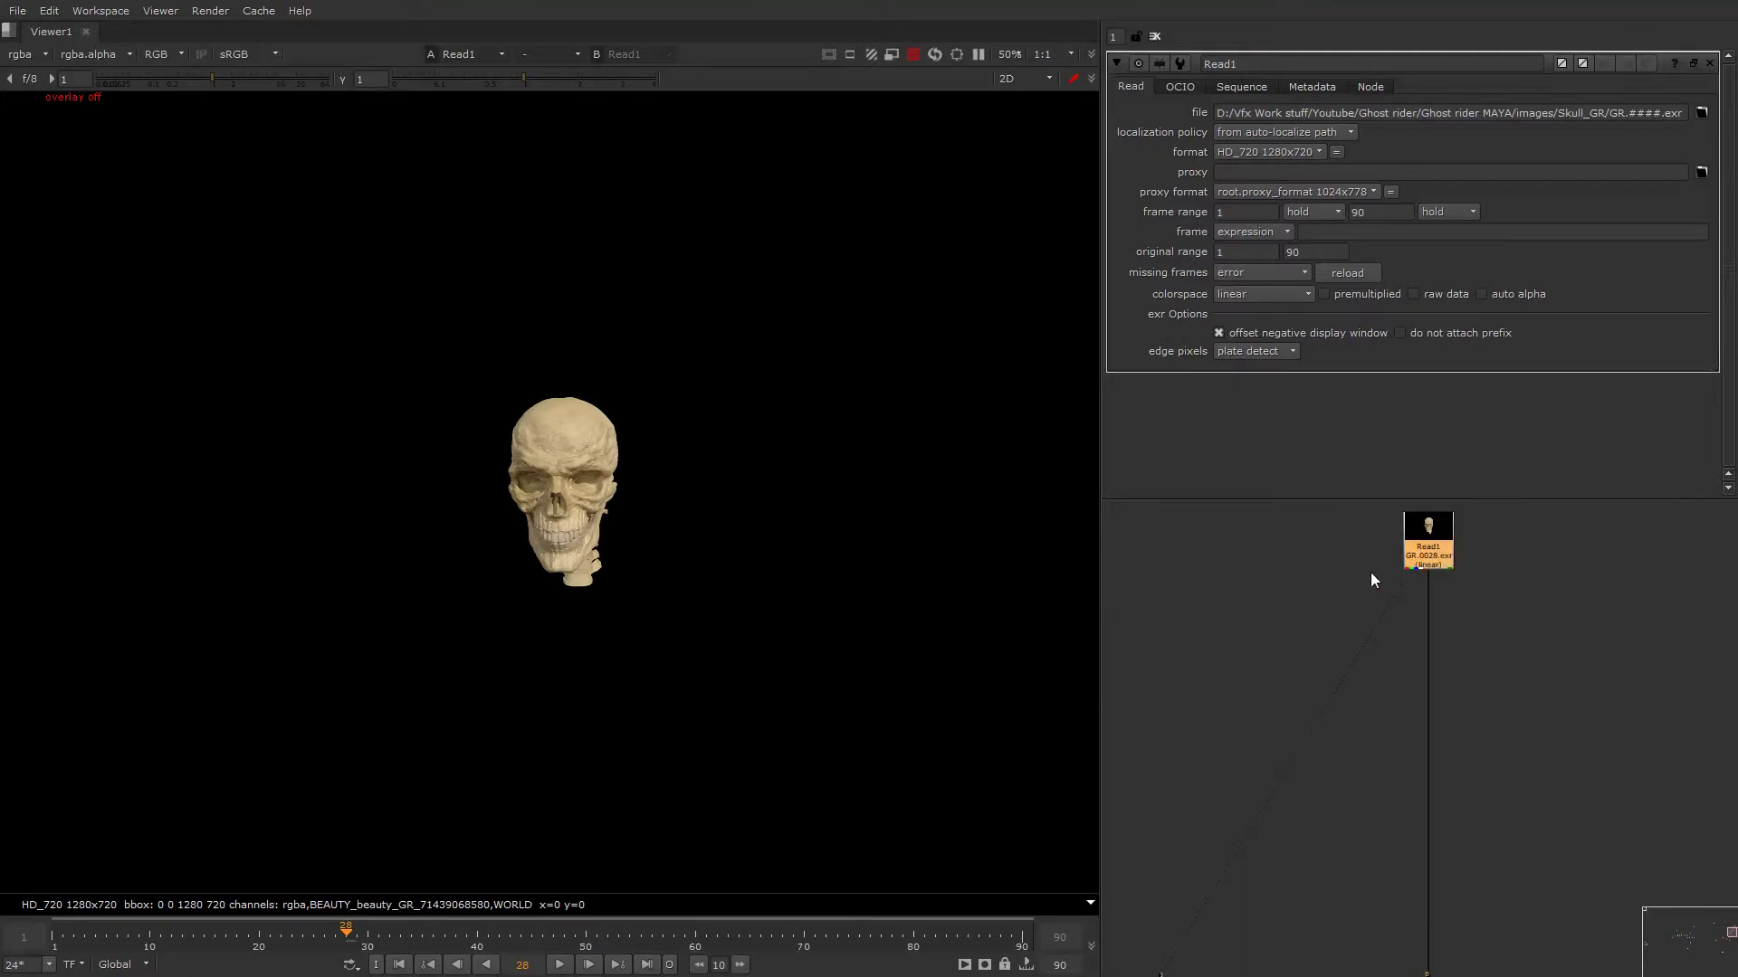
{"action": "scroll", "coordinate": [552, 490], "scroll_direction": "up", "scroll_amount": 5}
{"action": "left_click_drag", "start_coordinate": [671, 537], "coordinate": [599, 469], "text": "alt"}
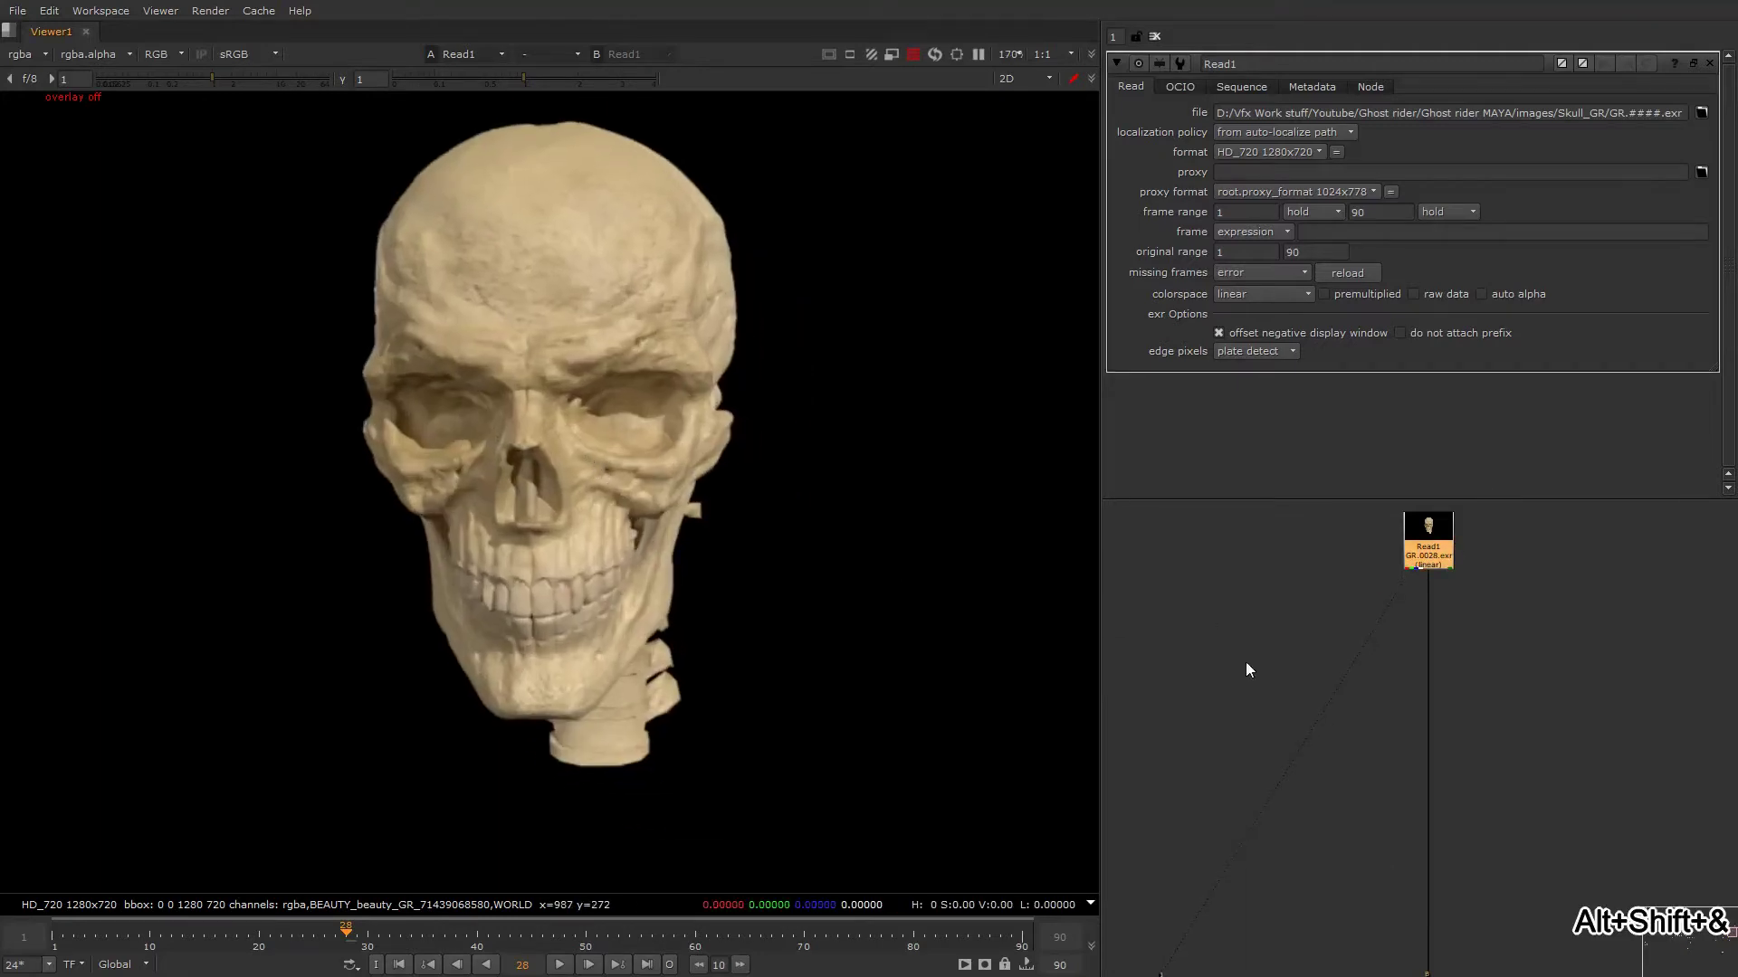
Add a Merge node next to the skull render's main connection.
{"action": "left_click", "coordinate": [1392, 719]}
{"action": "key", "text": "m"}
{"action": "left_click_drag", "start_coordinate": [1406, 739], "coordinate": [1437, 729]}
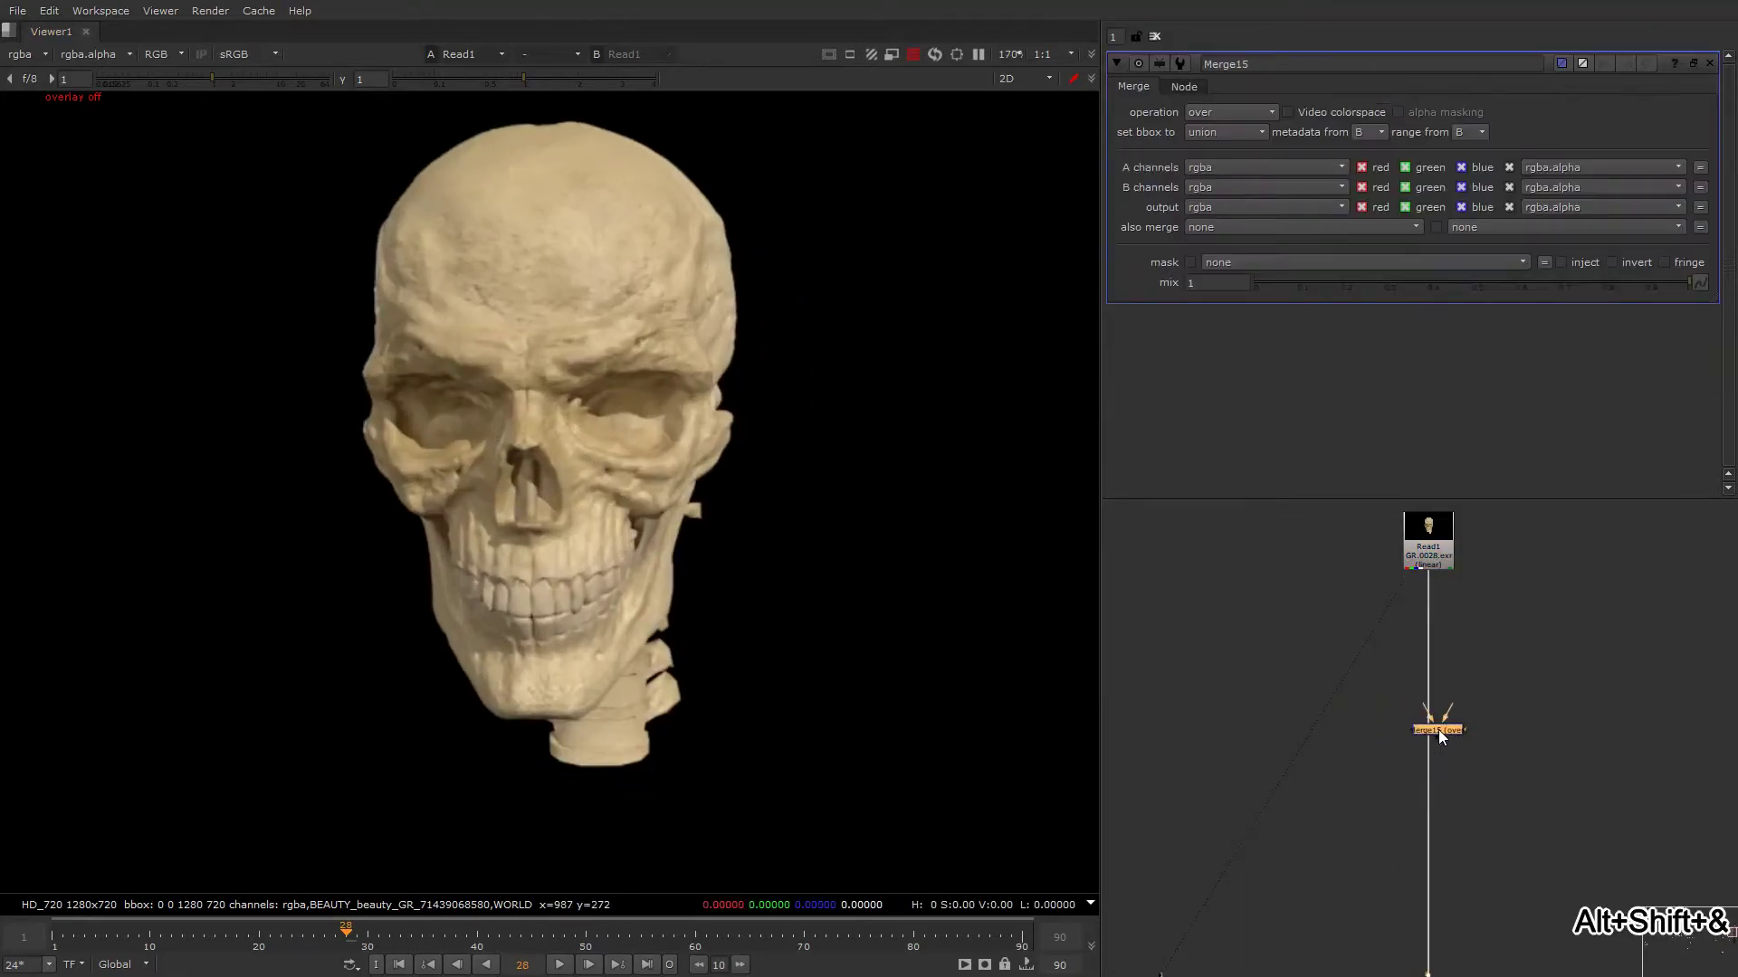
Add a Shuffle node fed by Read1, view it, and set its first input to the SPEC_specular layer.
{"action": "key", "text": "Tab"}
{"action": "type", "text": "shul"}
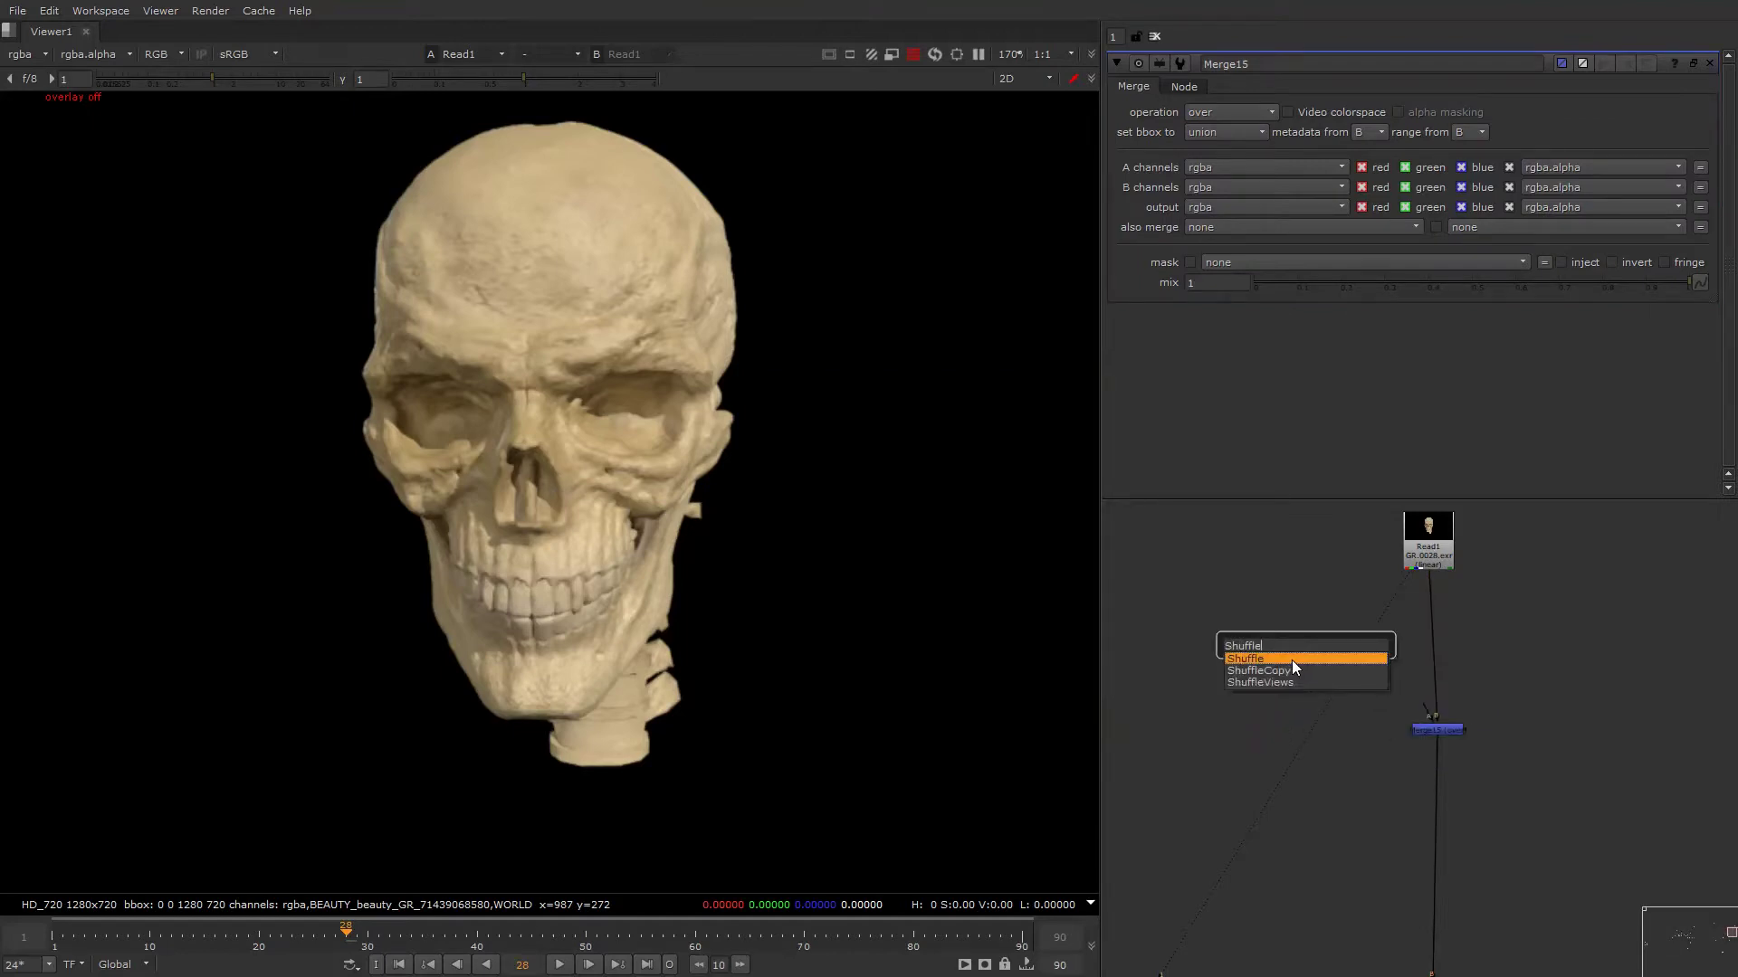
{"action": "left_click", "coordinate": [1290, 659]}
{"action": "key", "text": "1"}
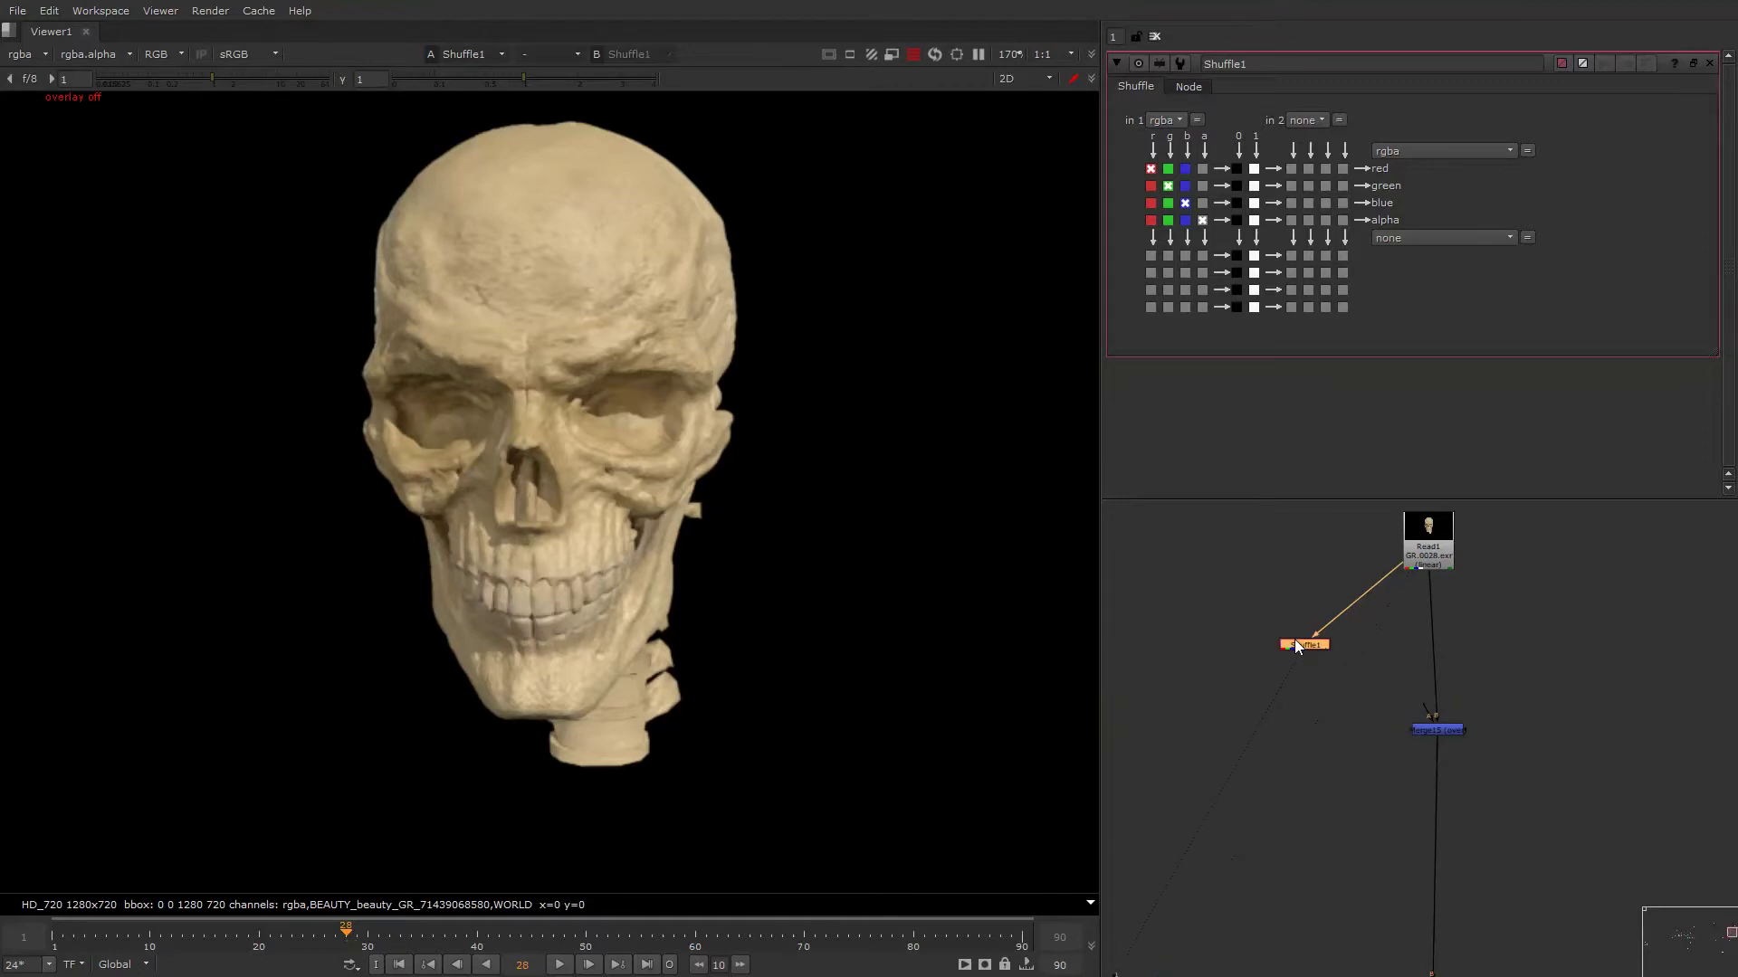
{"action": "left_click", "coordinate": [1161, 120]}
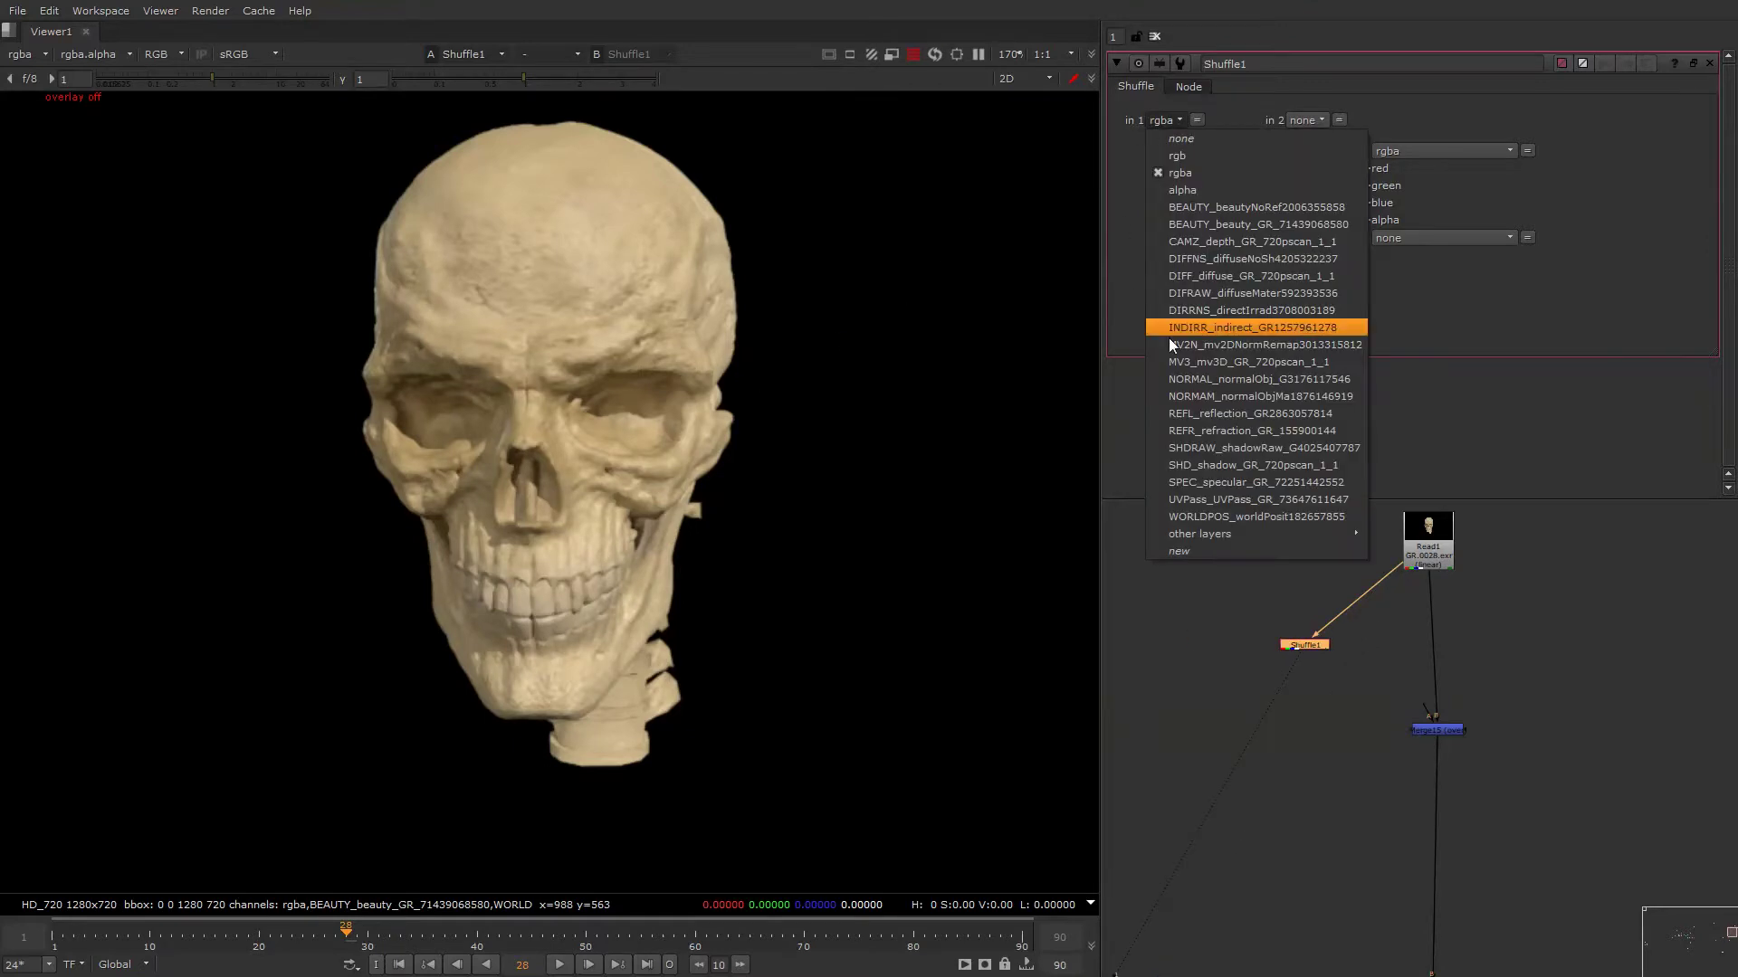
{"action": "left_click", "coordinate": [1196, 480]}
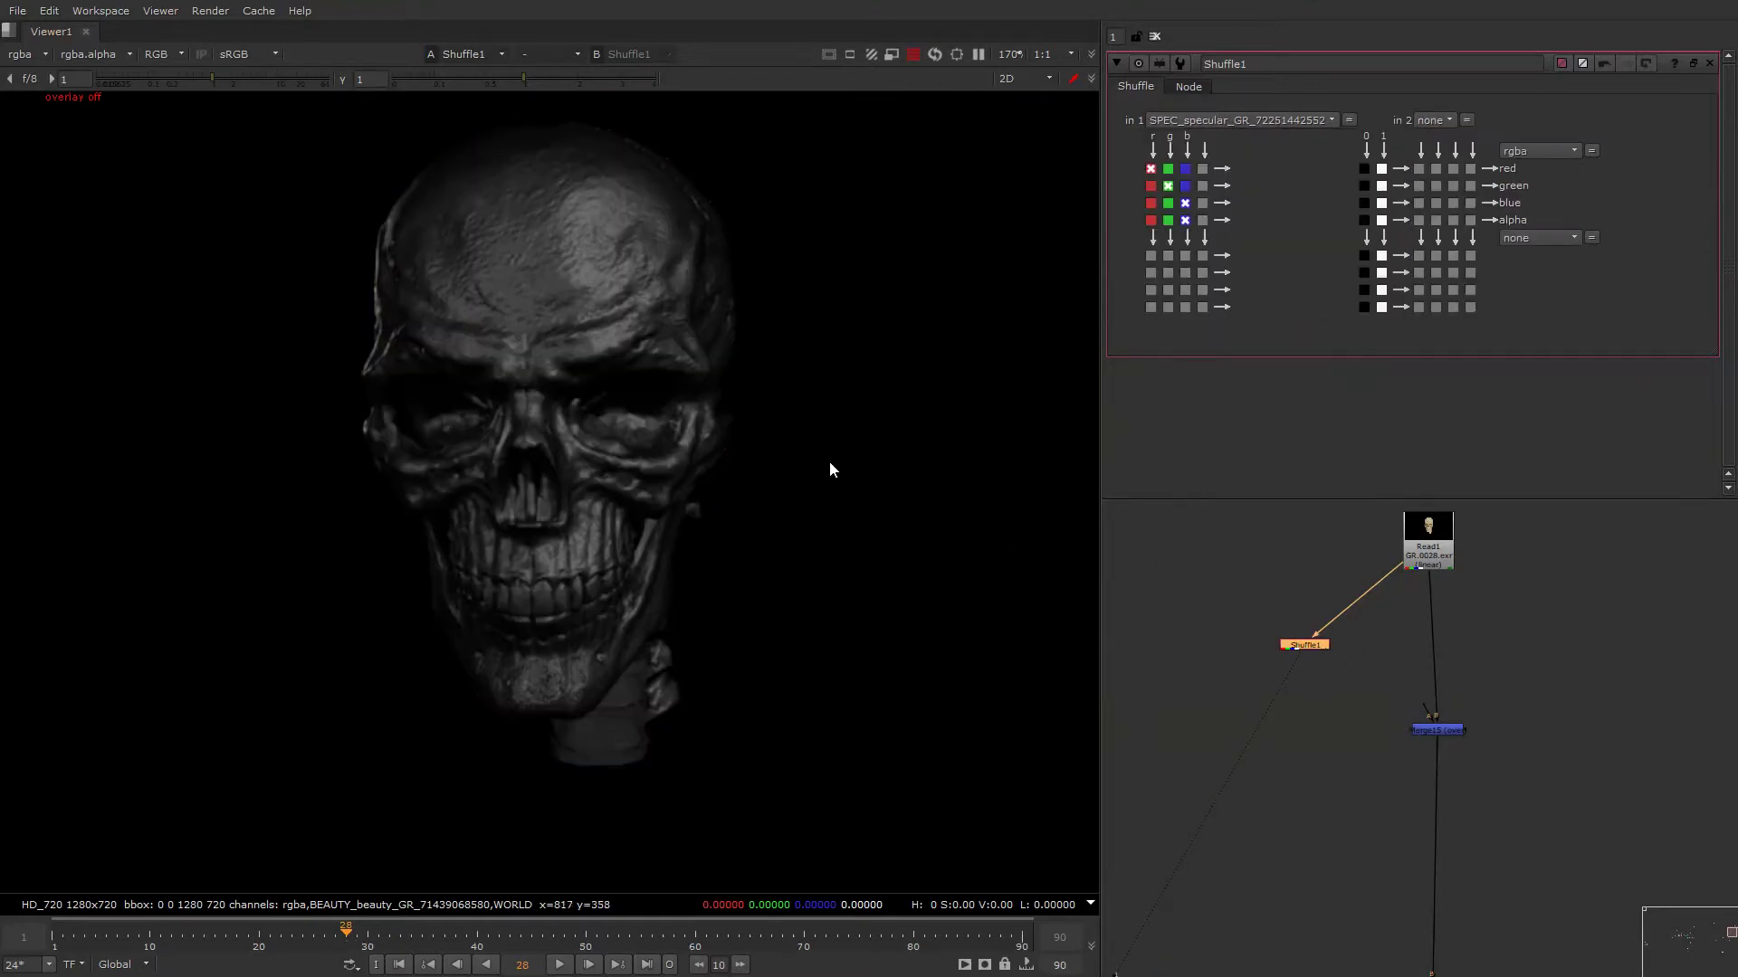
Merge the specular Shuffle onto the Read1 skull stream and set the merge operation to from.
{"action": "left_click_drag", "start_coordinate": [1462, 731], "coordinate": [1309, 645]}
{"action": "key", "text": "1"}
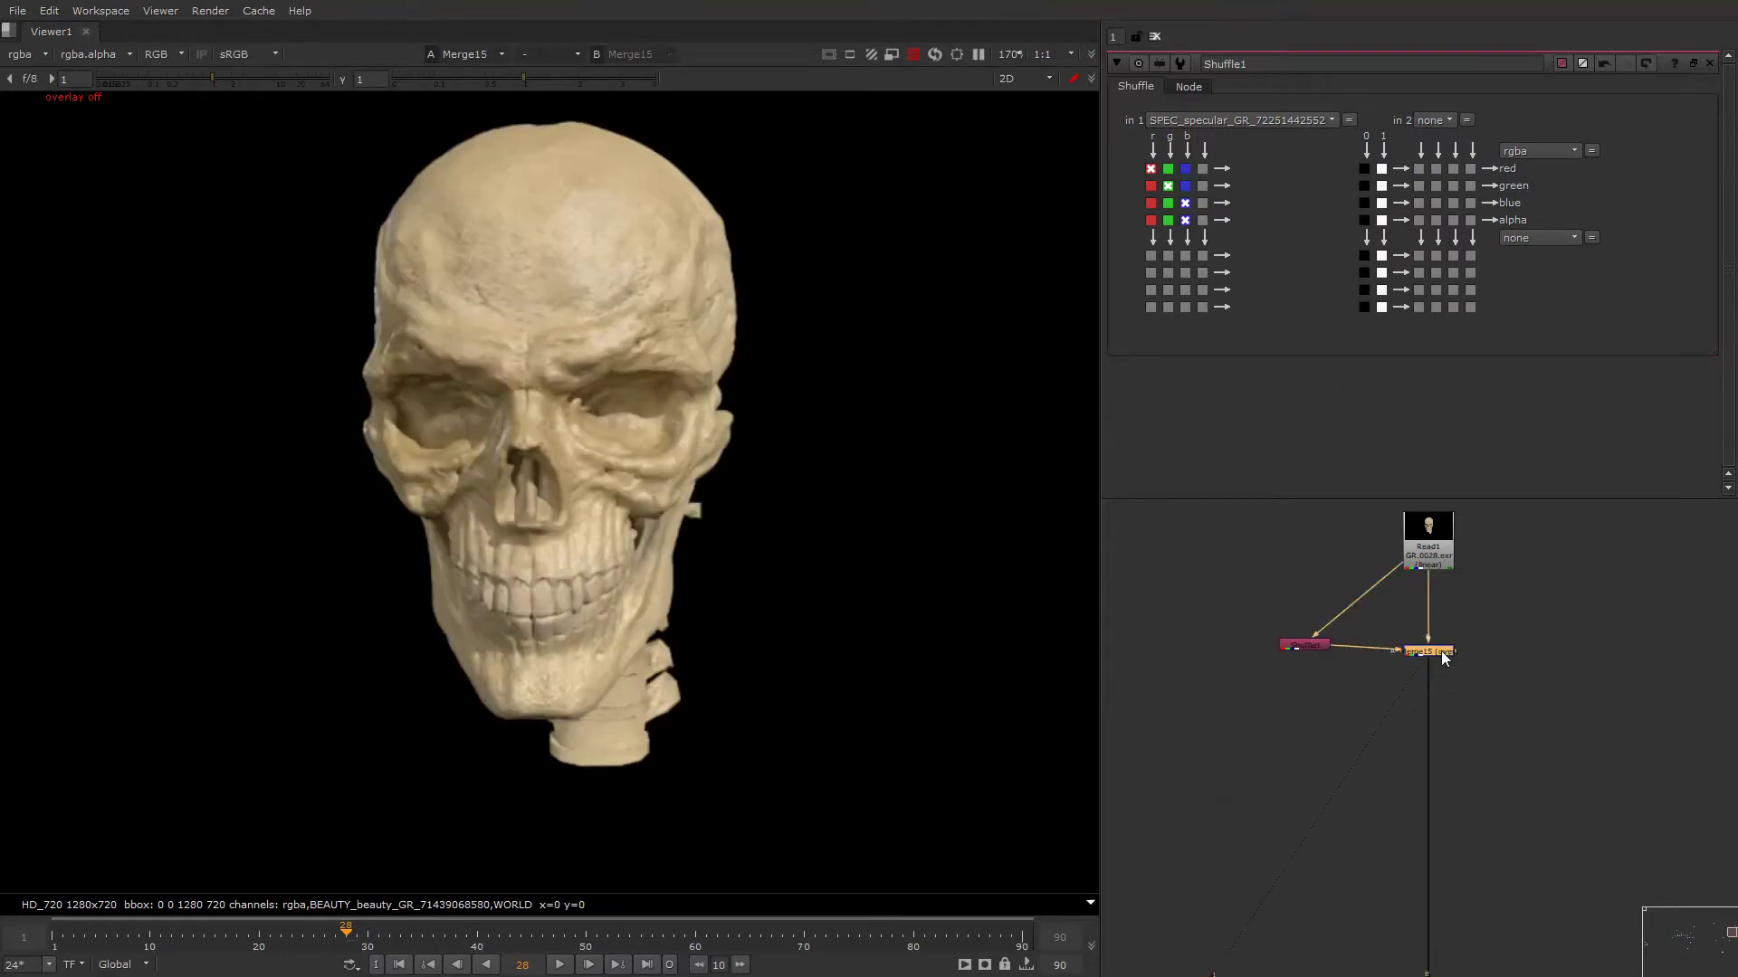
{"action": "double_click", "coordinate": [1440, 650]}
{"action": "left_click", "coordinate": [1220, 112]}
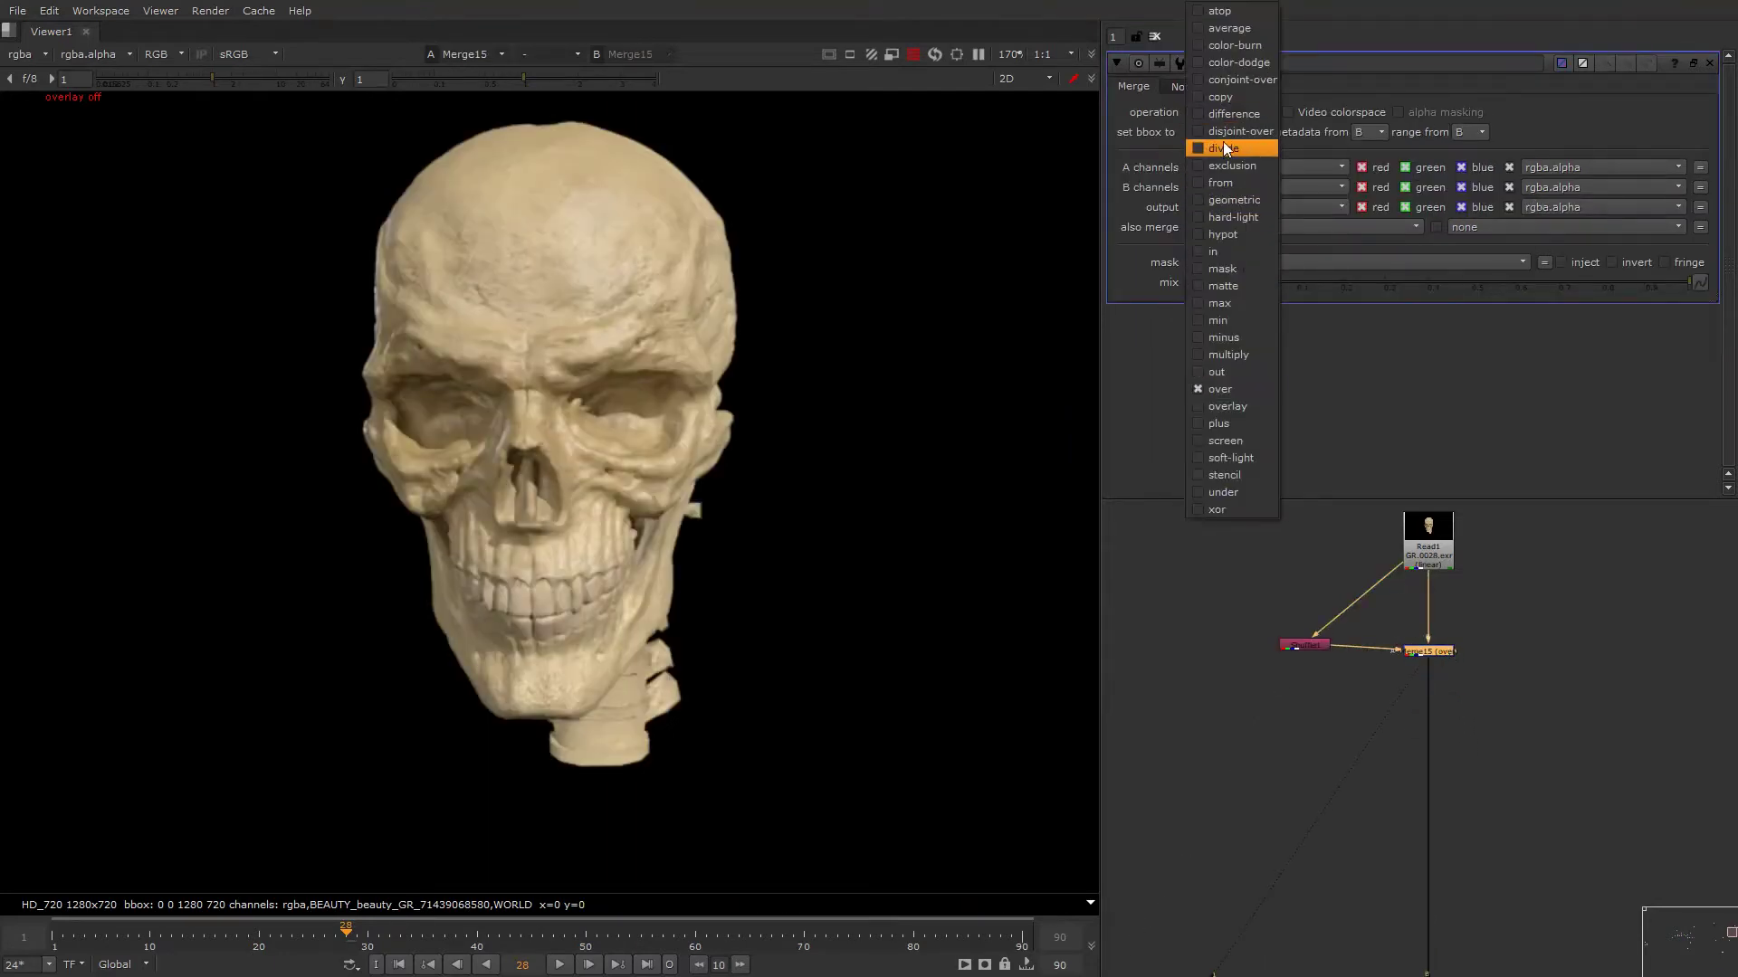
{"action": "left_click", "coordinate": [1229, 182]}
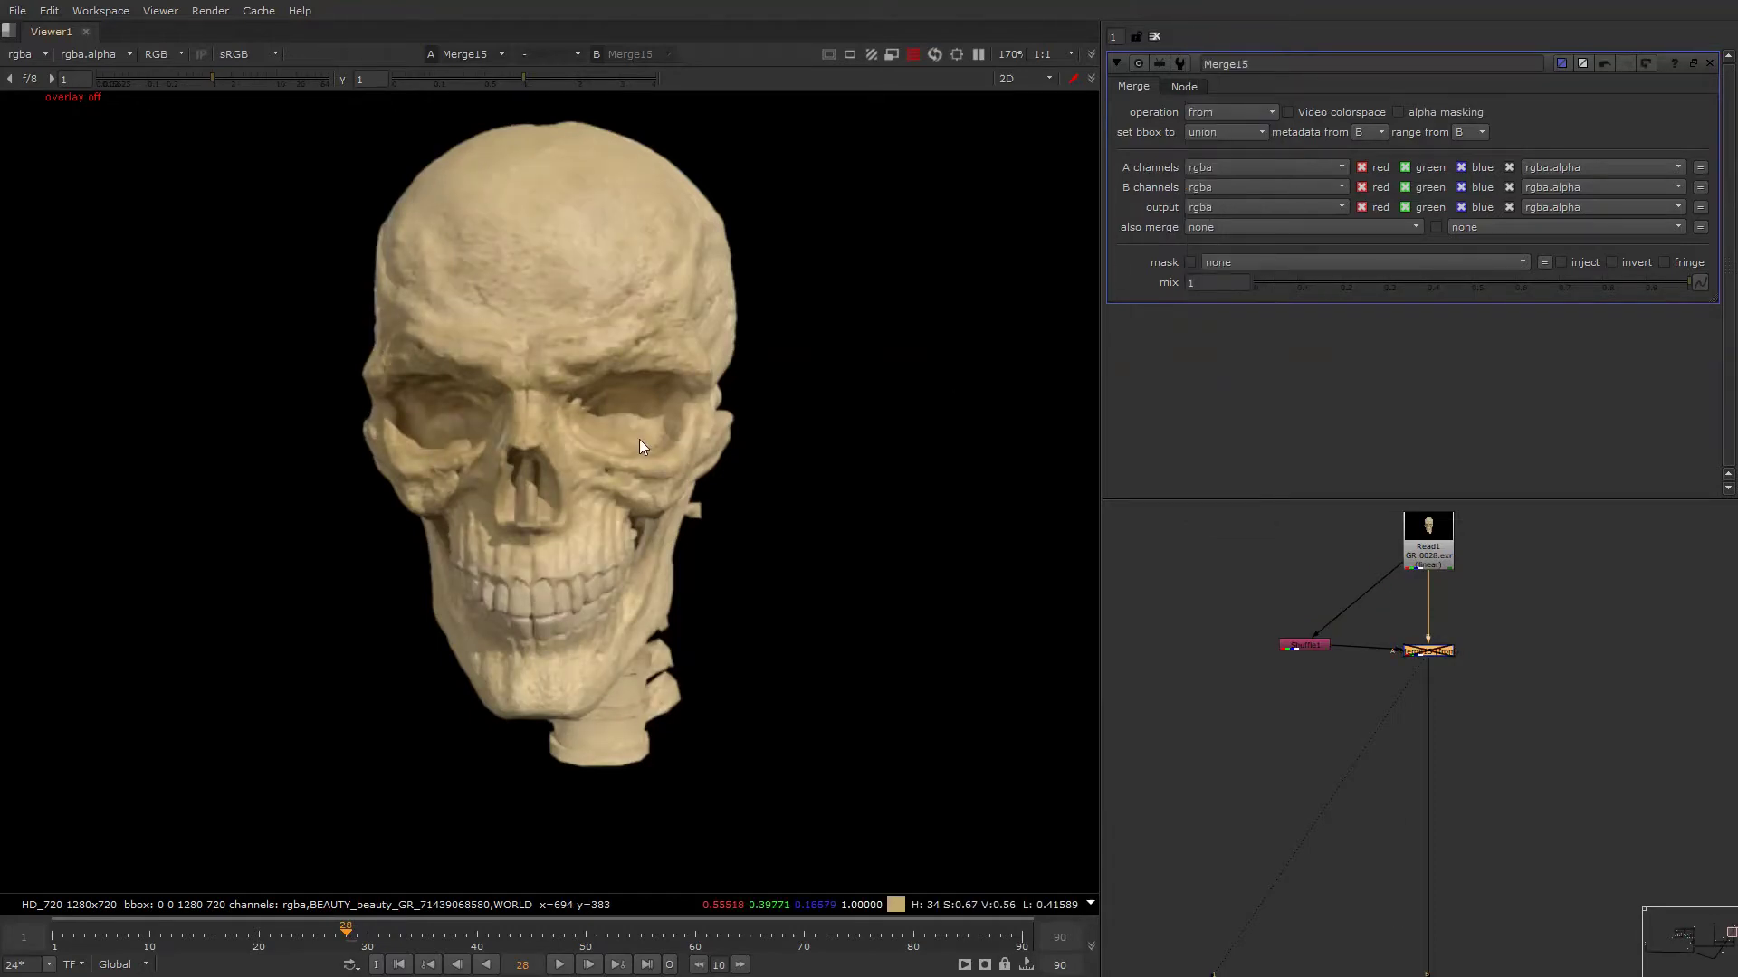
Compare the skull with the specular merge disabled and enabled.
{"action": "key", "text": "d"}
{"action": "key", "text": "d"}
{"action": "key", "text": "d"}
{"action": "key", "text": "d"}
{"action": "key", "text": "d"}
{"action": "key", "text": "d"}
{"action": "key", "text": "d"}
{"action": "key", "text": "d"}
{"action": "key", "text": "d"}
{"action": "key", "text": "d"}
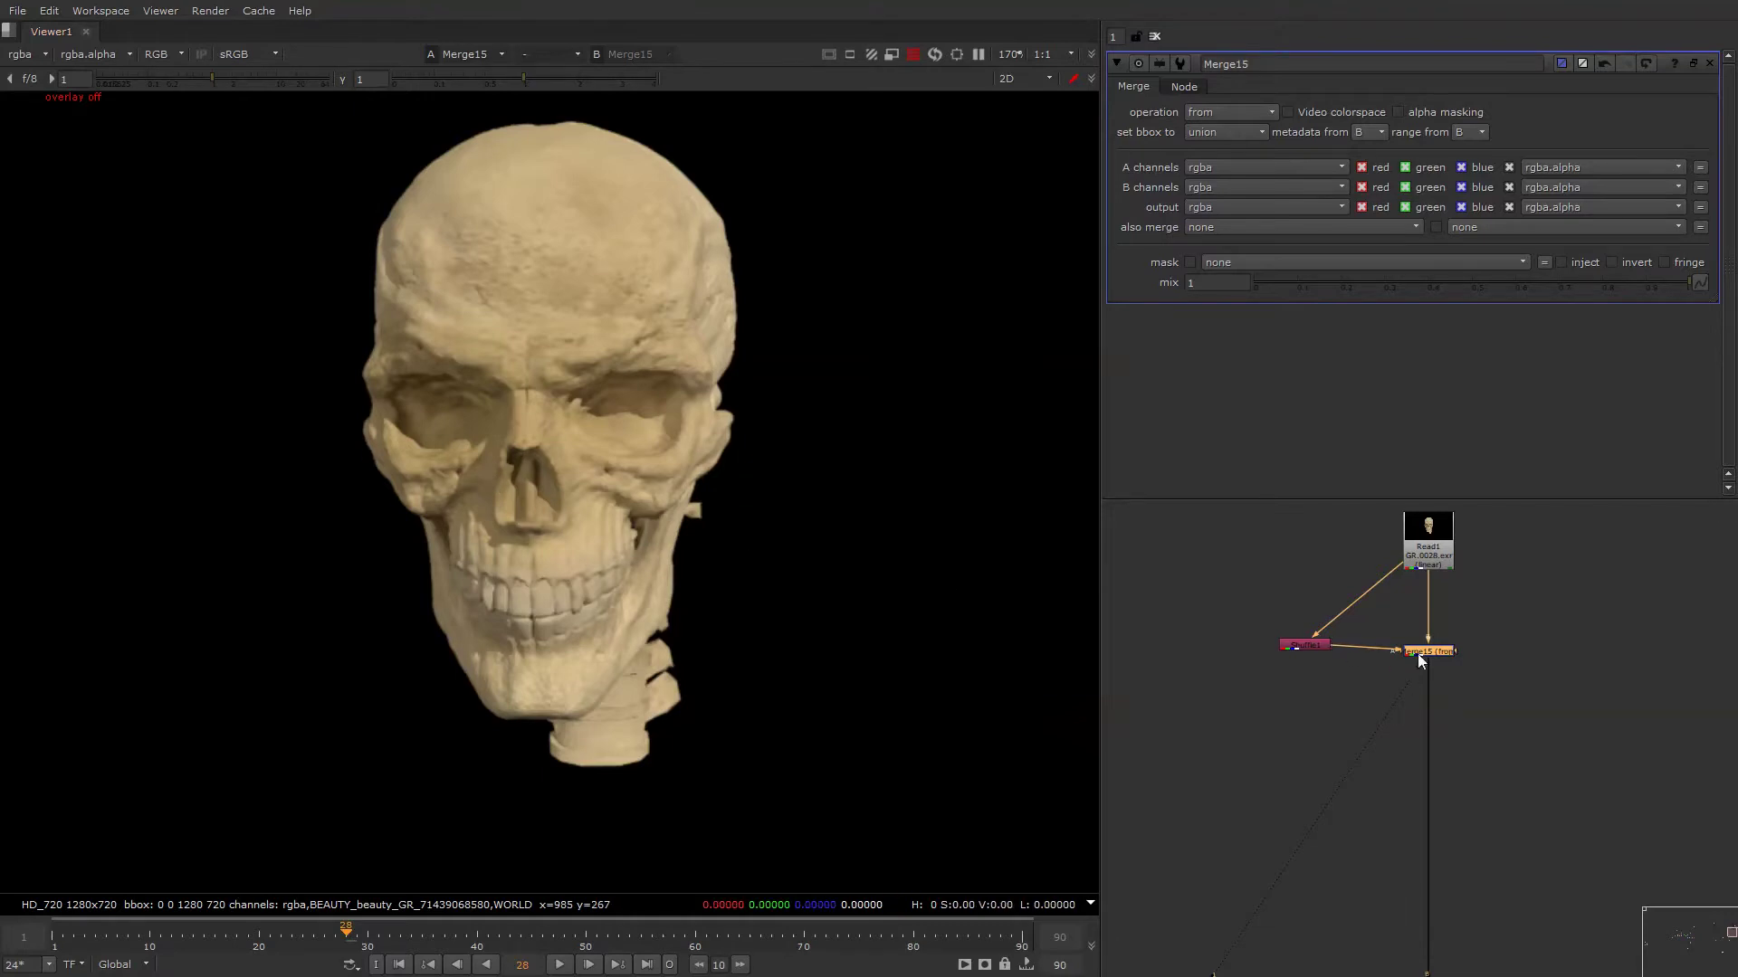
Insert a Dot below the specular merge, and delete the Shuffle and Merge nodes above it.
{"action": "key", "text": "period"}
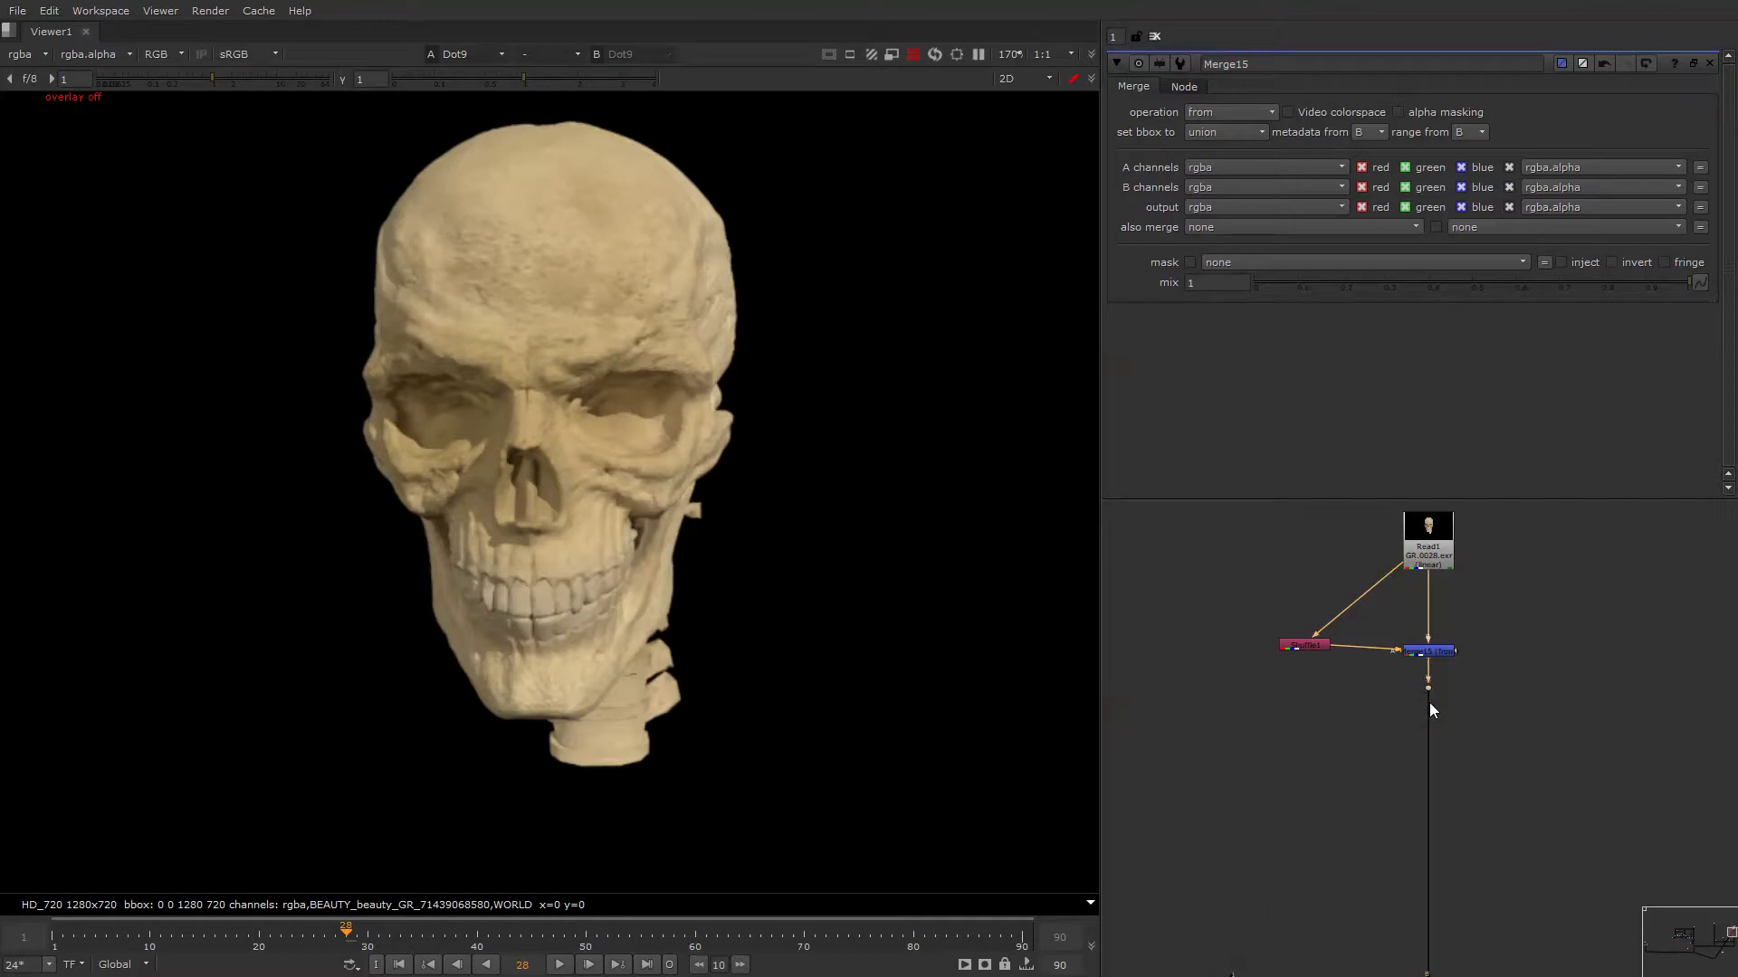
{"action": "left_click", "coordinate": [1452, 650]}
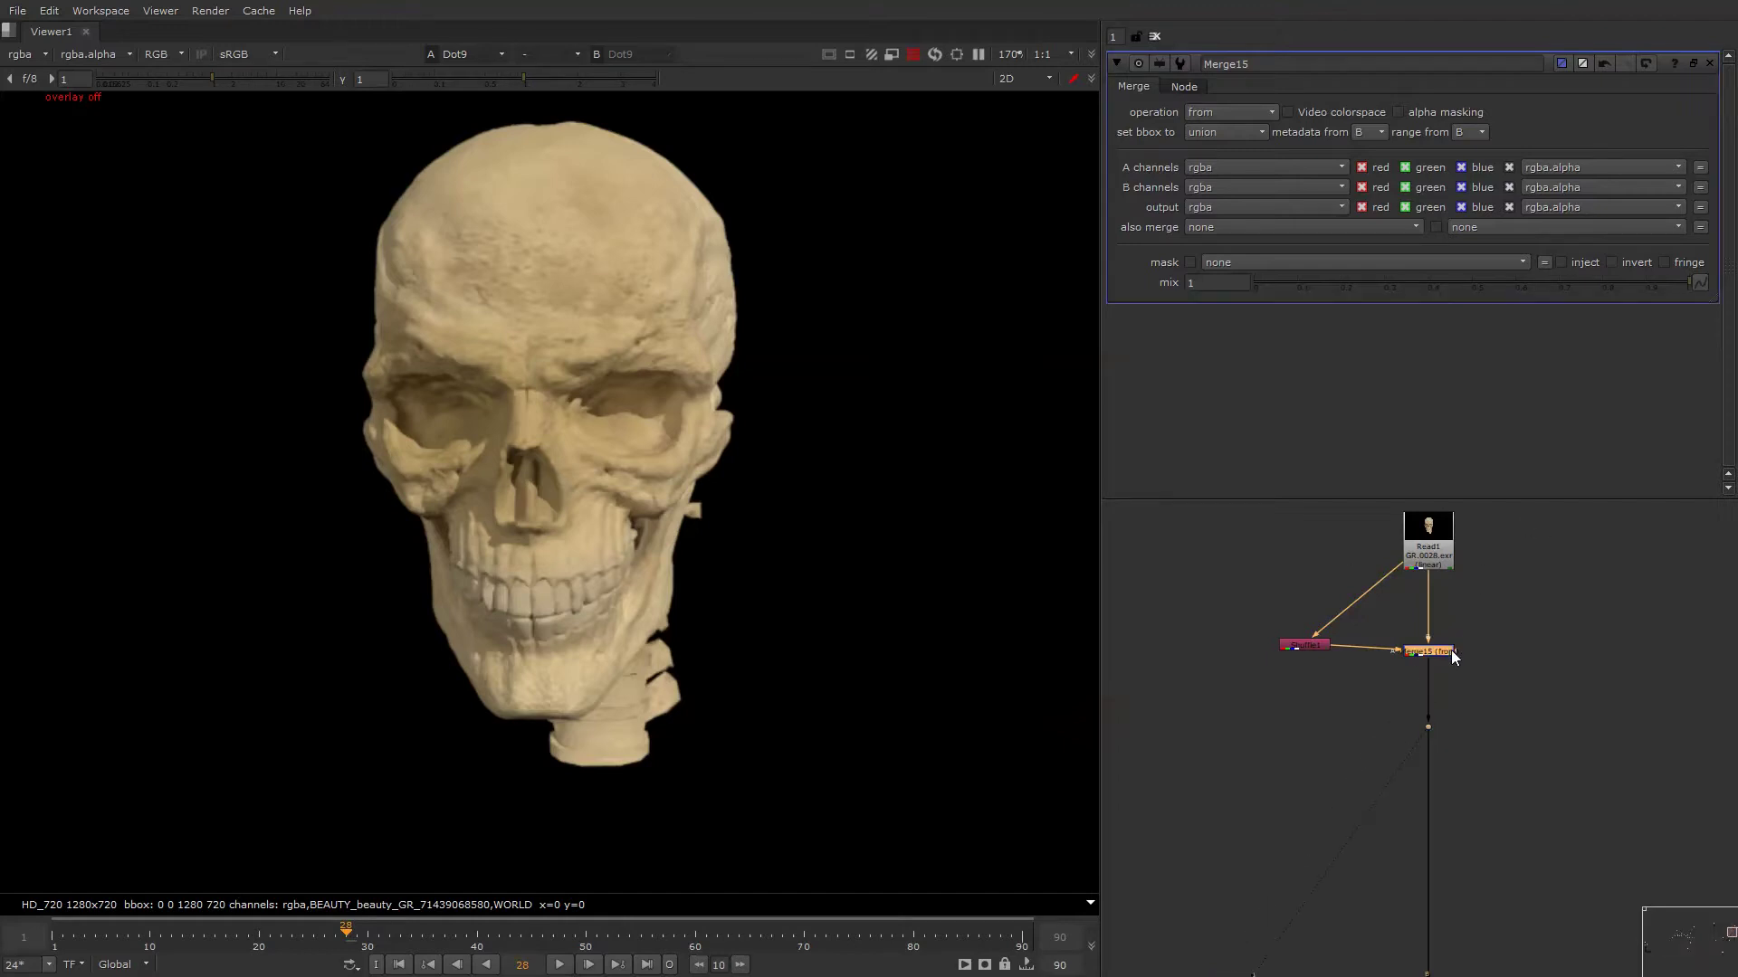
{"action": "key", "text": "d"}
{"action": "key", "text": "d"}
{"action": "left_click_drag", "start_coordinate": [1498, 671], "coordinate": [1261, 617]}
{"action": "key", "text": "Delete"}
Show the final composite from Merge8 in the viewer, fitted to the full frame.
{"action": "key", "text": "alt+shift+ampersand"}
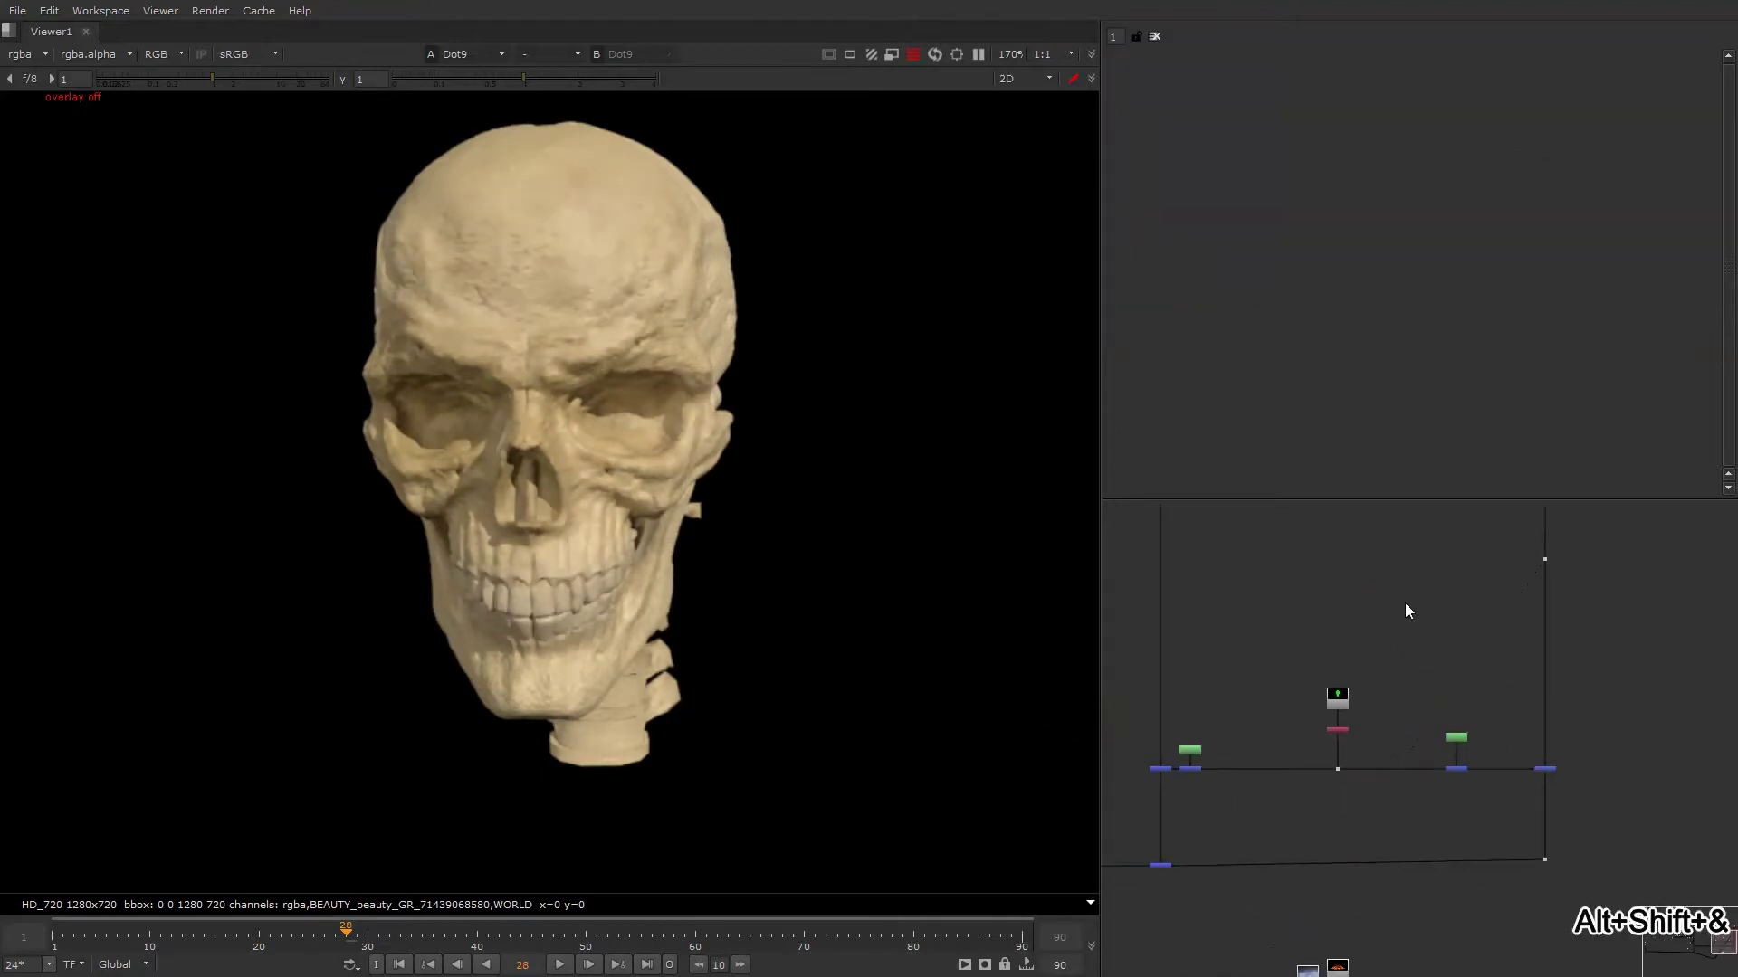
{"action": "scroll", "coordinate": [1356, 640], "scroll_direction": "down", "scroll_amount": 4}
{"action": "middle_click_drag", "start_coordinate": [1295, 605], "coordinate": [1305, 665]}
{"action": "scroll", "coordinate": [1267, 604], "scroll_direction": "up", "scroll_amount": 3}
{"action": "middle_click_drag", "start_coordinate": [1253, 600], "coordinate": [1408, 570]}
{"action": "scroll", "coordinate": [1219, 730], "scroll_direction": "down", "scroll_amount": 4}
{"action": "scroll", "coordinate": [1271, 730], "scroll_direction": "up", "scroll_amount": 3}
{"action": "key", "text": "1"}
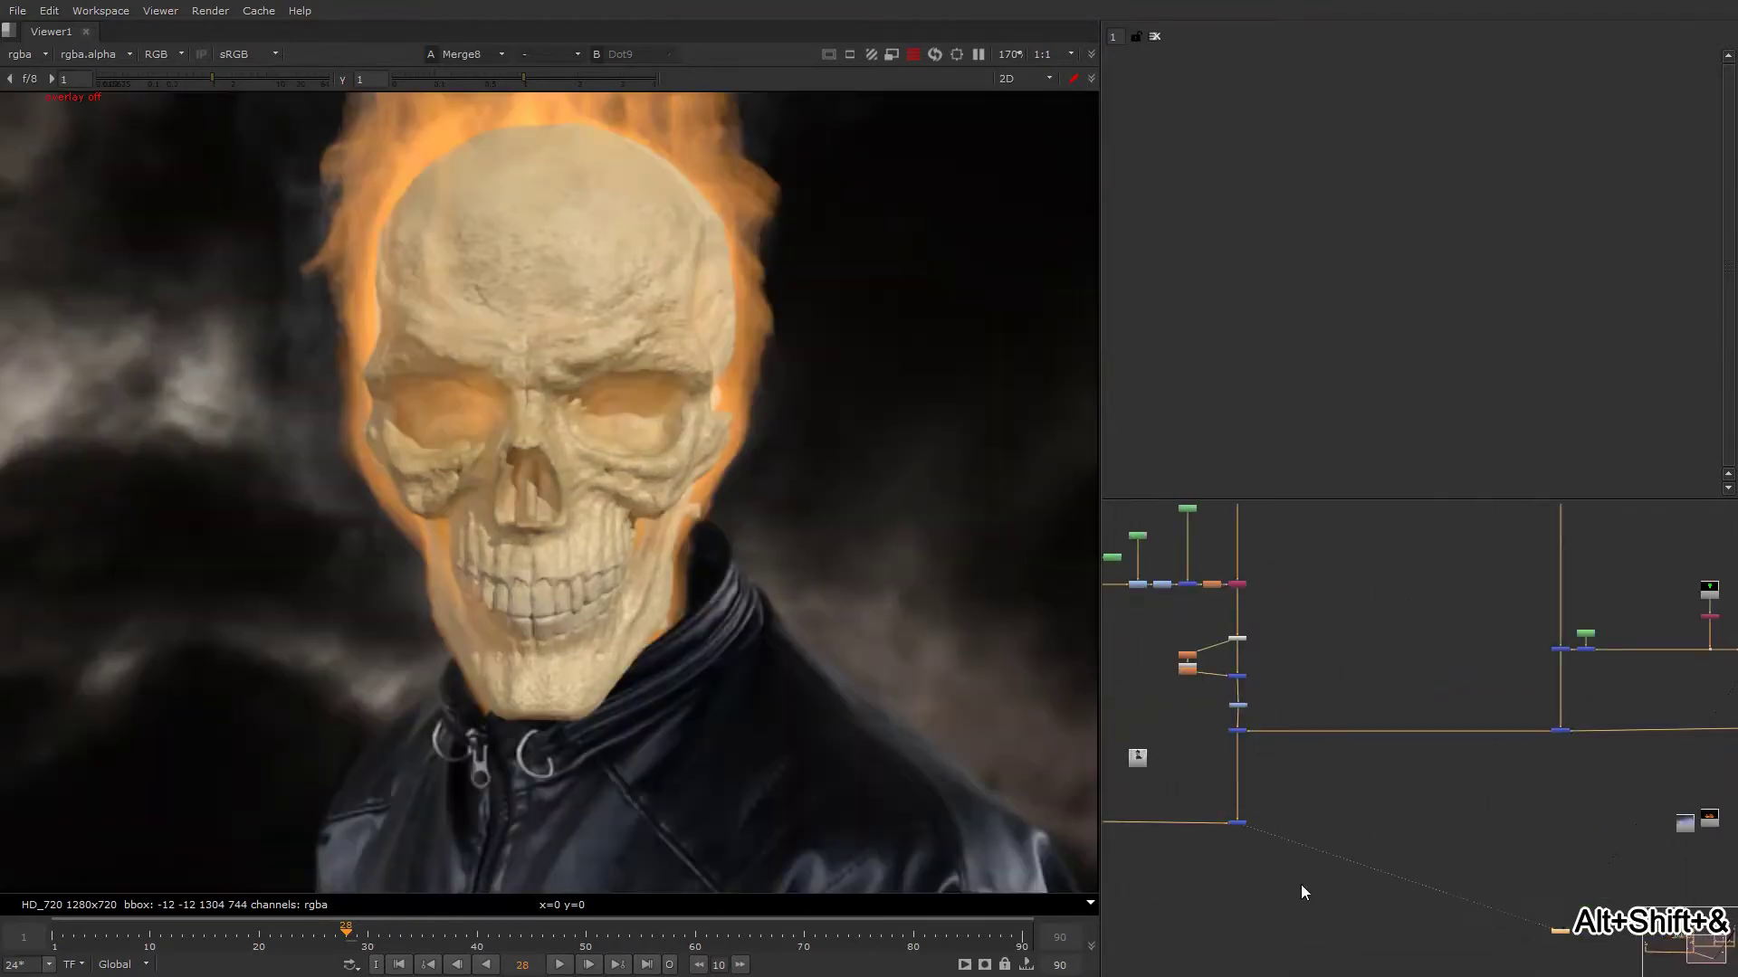
{"action": "scroll", "coordinate": [1301, 851], "scroll_direction": "down", "scroll_amount": 4}
{"action": "middle_click_drag", "start_coordinate": [1424, 711], "coordinate": [1312, 772]}
{"action": "key", "text": "f"}
Add a Grade node directly below the skull render's Read node and lower its gain to 0.195.
{"action": "scroll", "coordinate": [1473, 693], "scroll_direction": "up", "scroll_amount": 4}
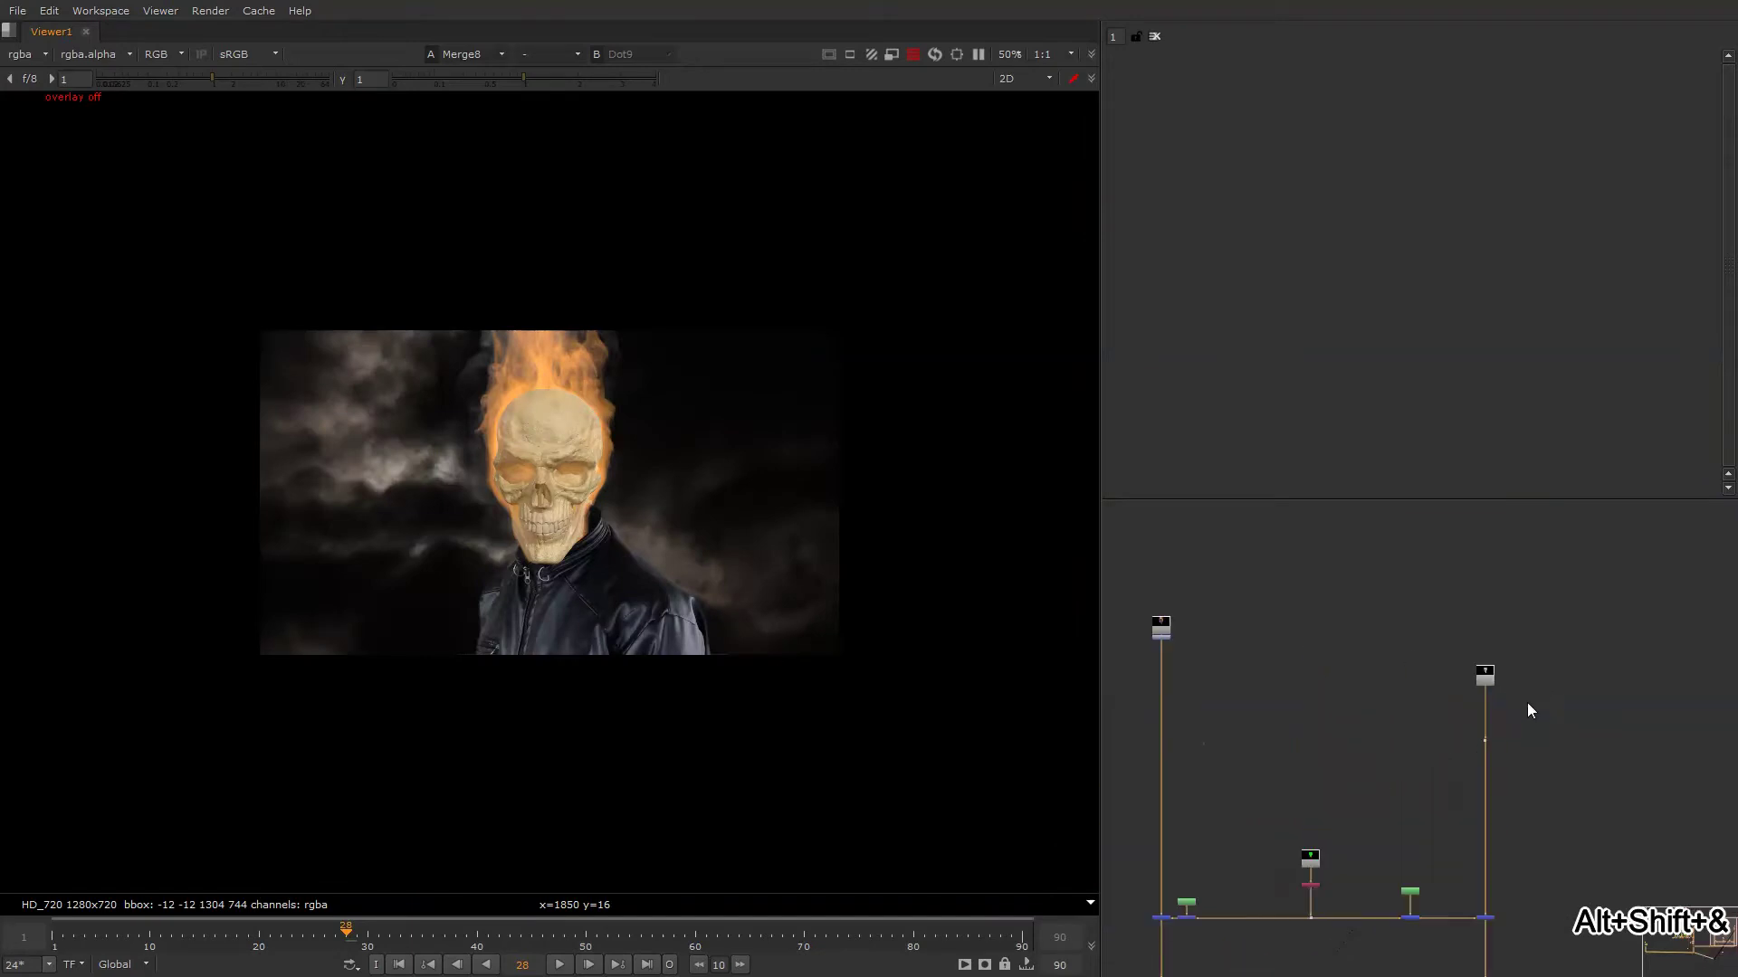
{"action": "double_click", "coordinate": [1490, 677]}
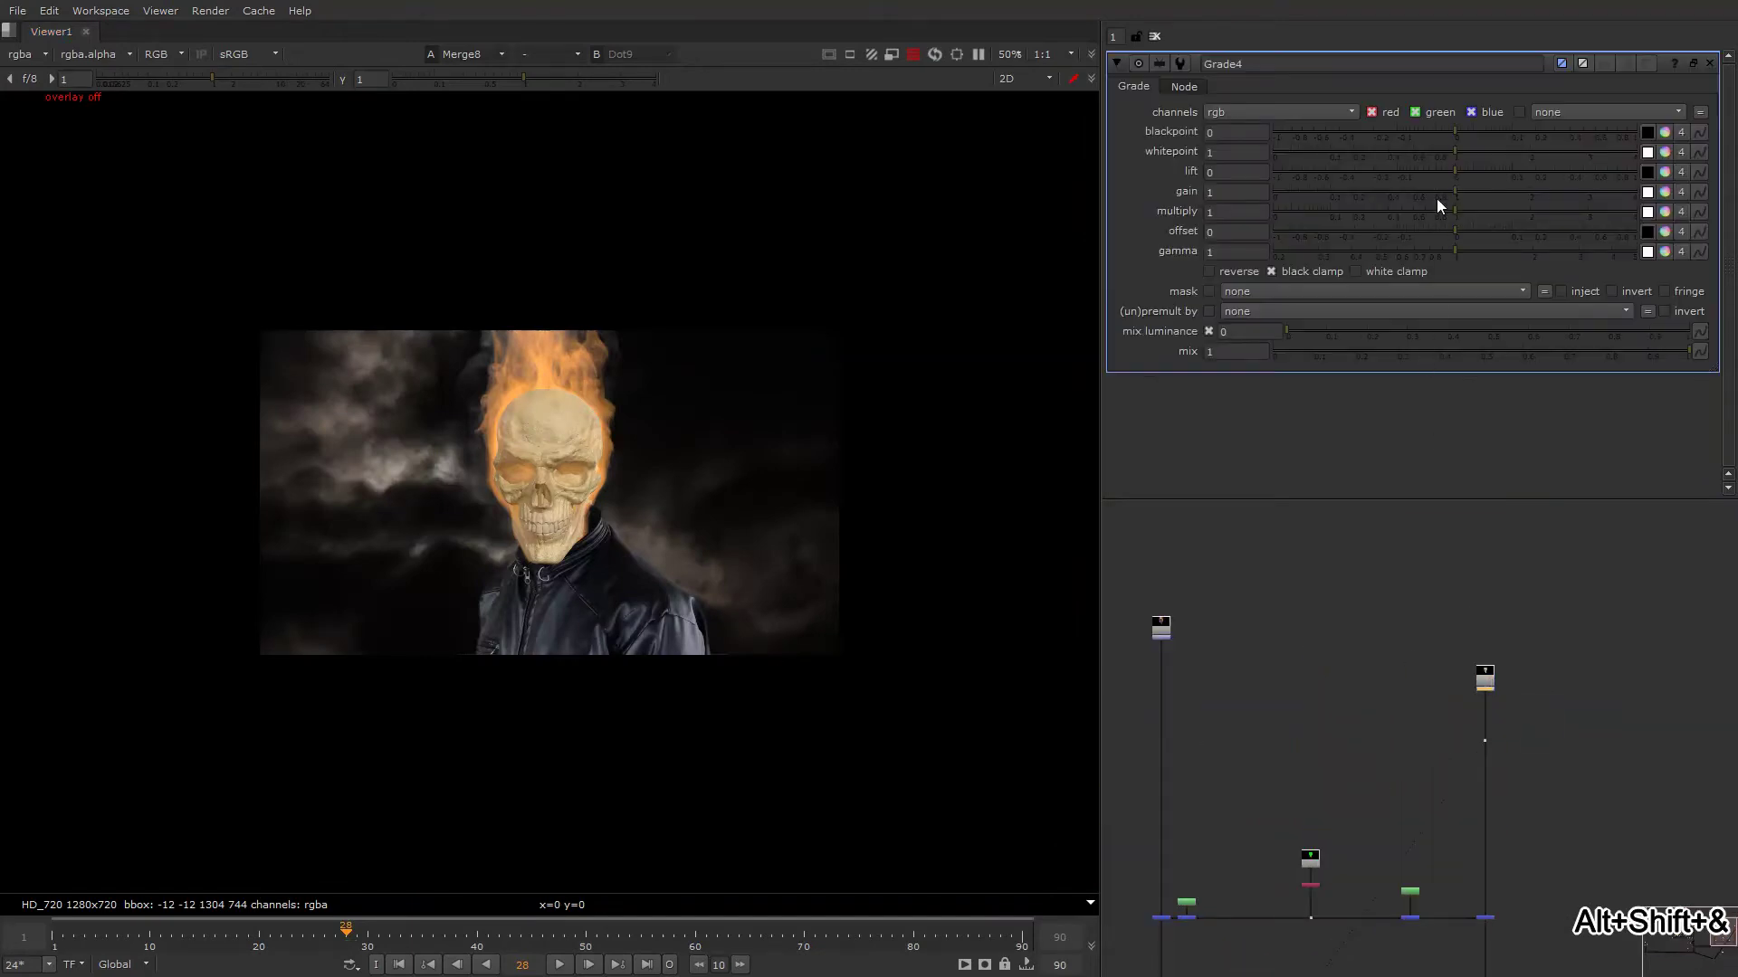
{"action": "left_click_drag", "start_coordinate": [1437, 195], "coordinate": [1352, 190]}
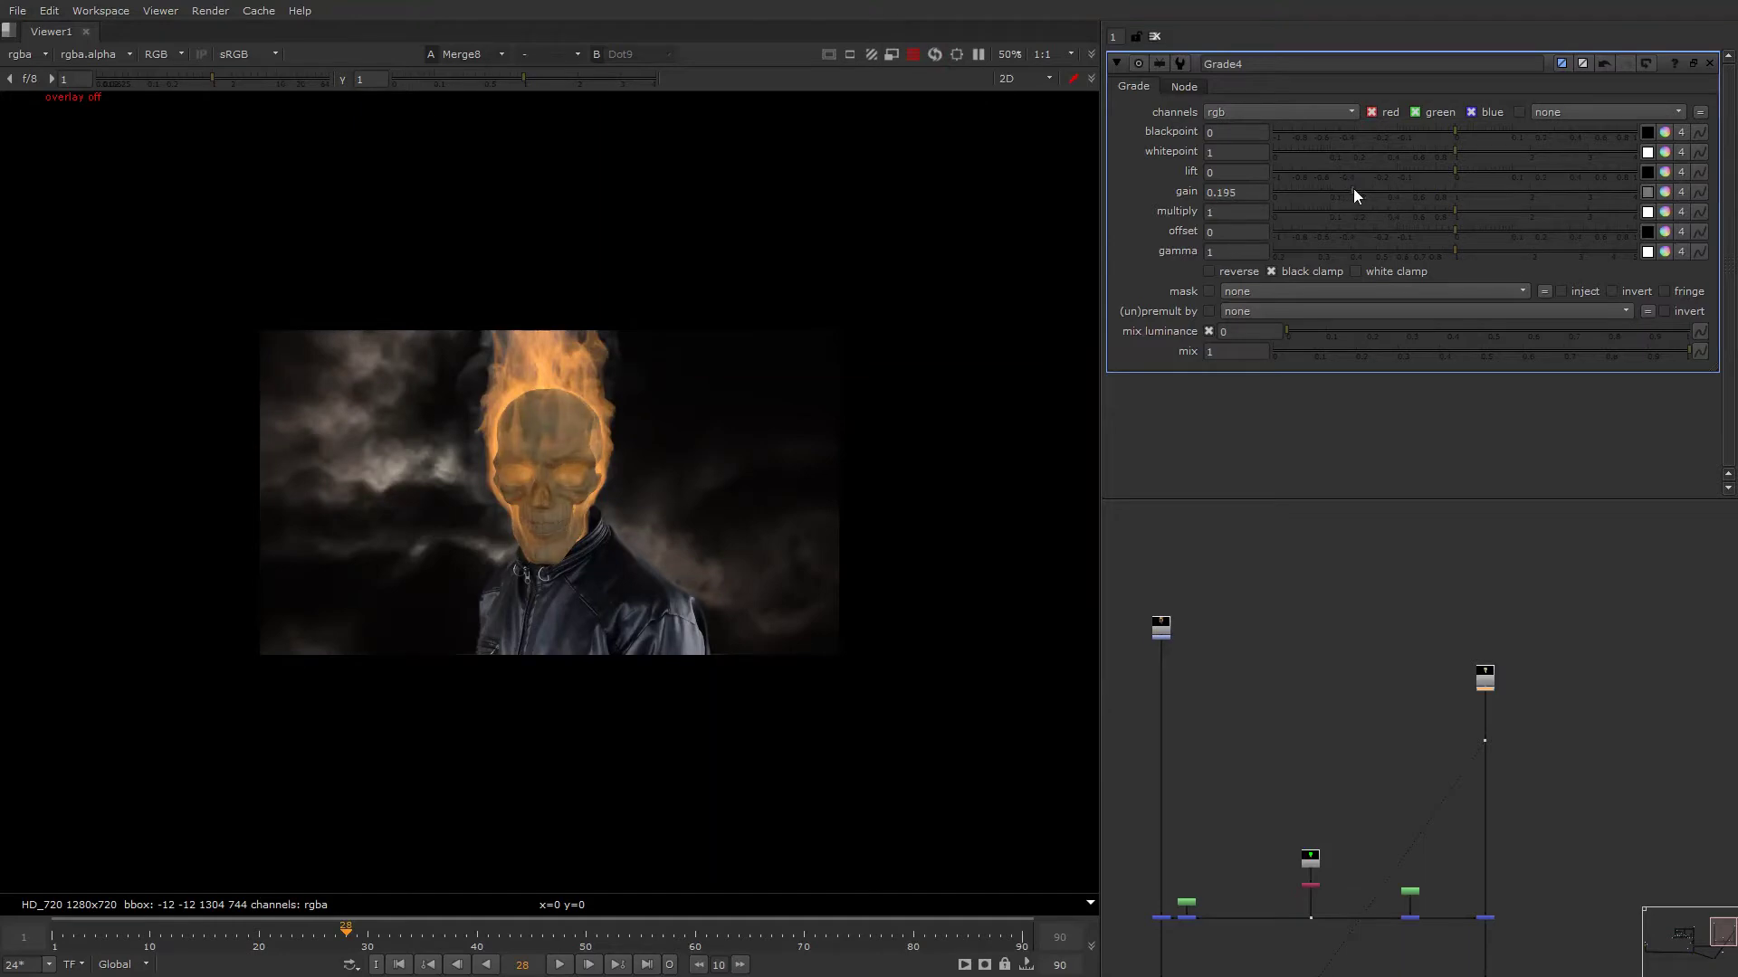
Compare the composite with the skull's Grade node disabled and enabled.
{"action": "key", "text": "d"}
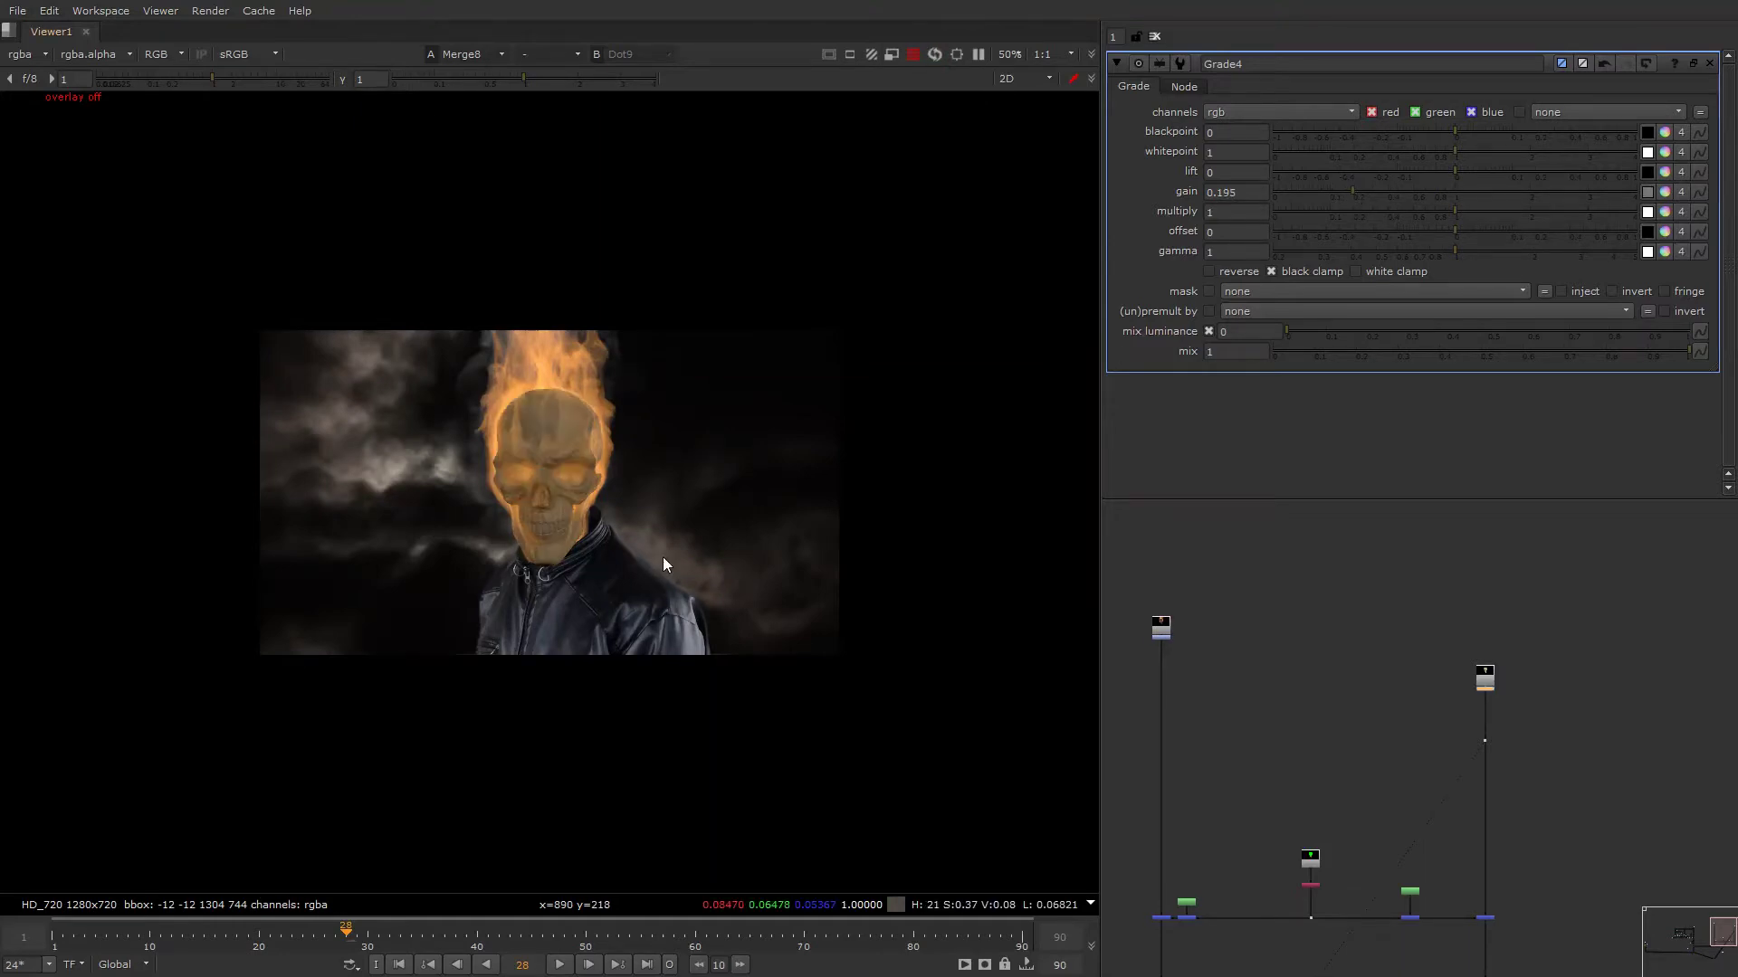
{"action": "right_click", "coordinate": [662, 396]}
{"action": "left_click_drag", "start_coordinate": [628, 497], "coordinate": [563, 599]}
{"action": "key", "text": "d"}
{"action": "key", "text": "d"}
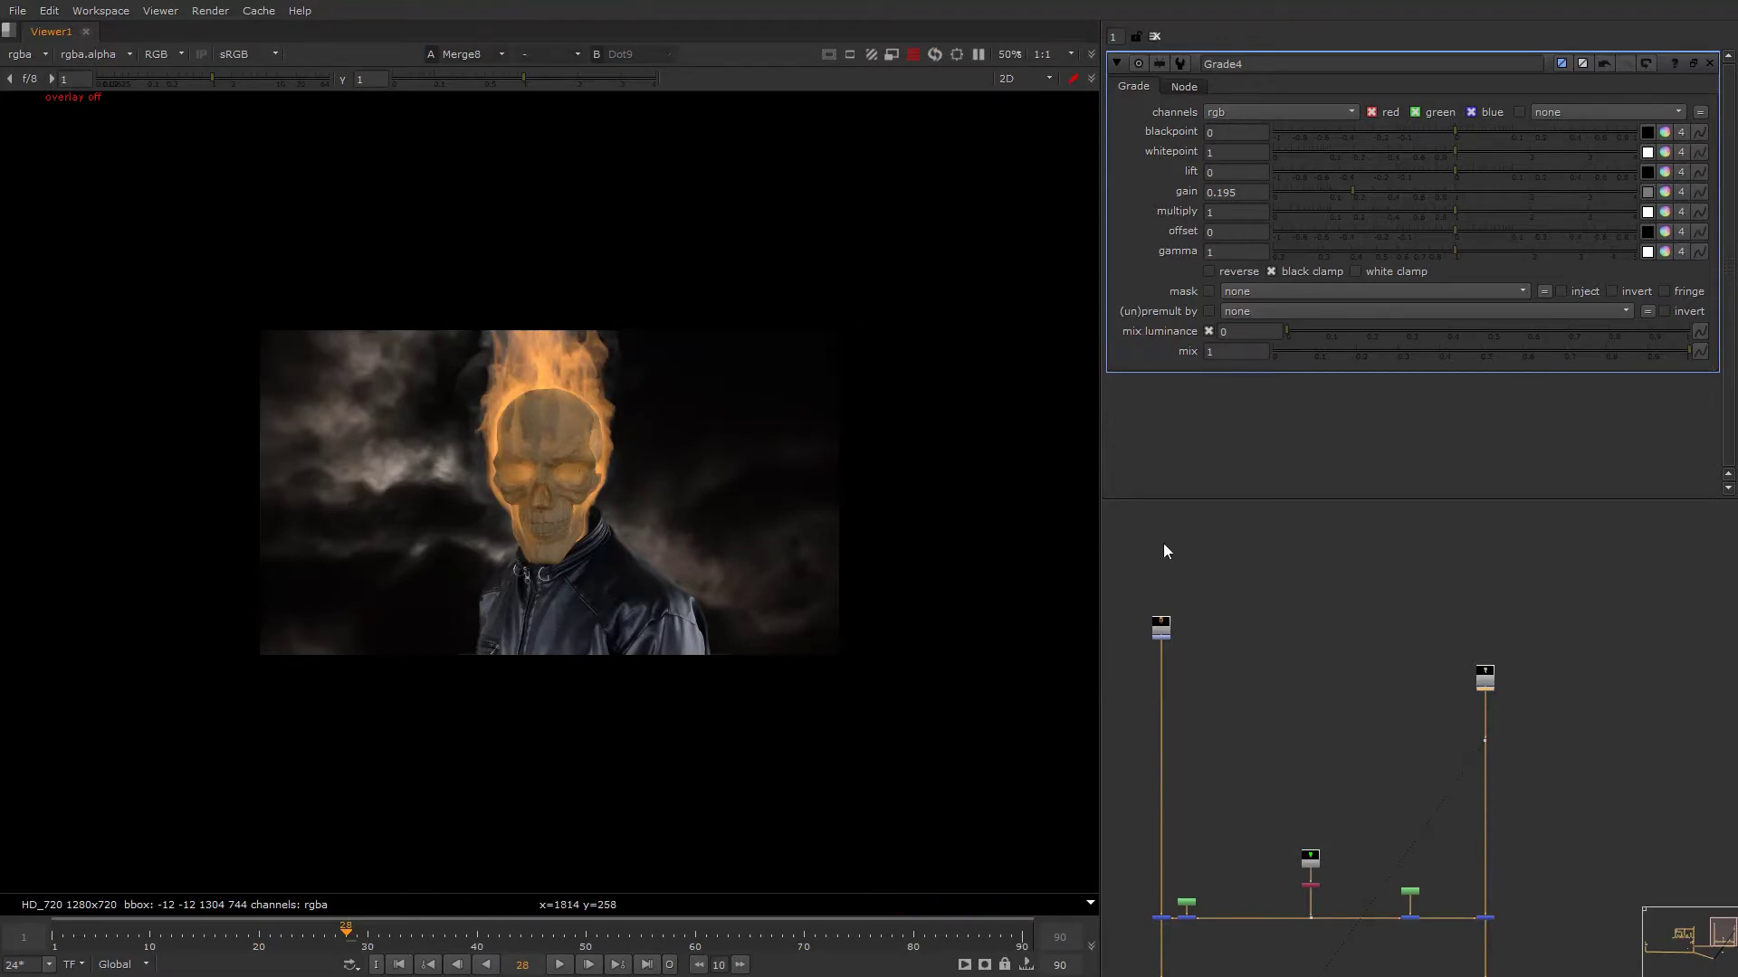
Move the flame's Grade node further below its Read node and open its settings.
{"action": "key", "text": "alt+shift+7"}
{"action": "middle_click_drag", "start_coordinate": [1244, 646], "coordinate": [1393, 648]}
{"action": "scroll", "coordinate": [1316, 642], "scroll_direction": "up", "scroll_amount": 4}
{"action": "left_click", "coordinate": [1310, 639]}
{"action": "left_click_drag", "start_coordinate": [1311, 639], "coordinate": [1318, 691]}
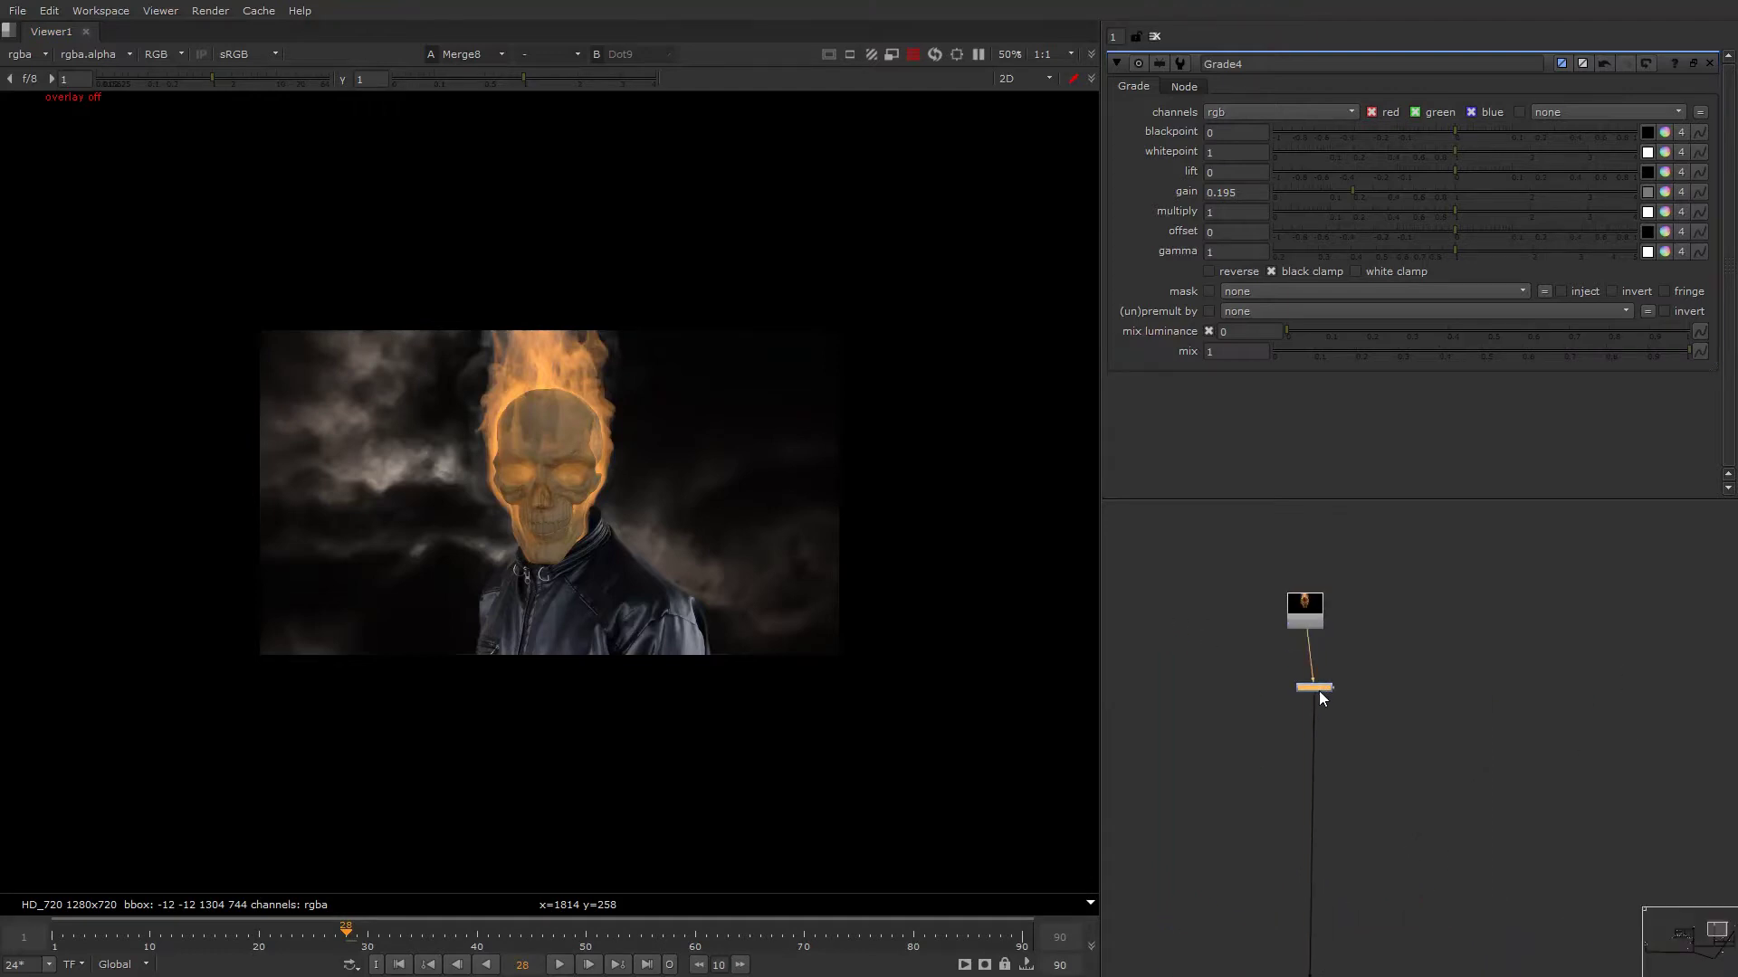
{"action": "double_click", "coordinate": [1318, 691]}
Lower the flame Grade's gain to 0.47, and disable the node for comparison.
{"action": "scroll", "coordinate": [599, 378], "scroll_direction": "up", "scroll_amount": 4}
{"action": "middle_click_drag", "start_coordinate": [555, 377], "coordinate": [620, 271]}
{"action": "scroll", "coordinate": [599, 377], "scroll_direction": "up", "scroll_amount": 2}
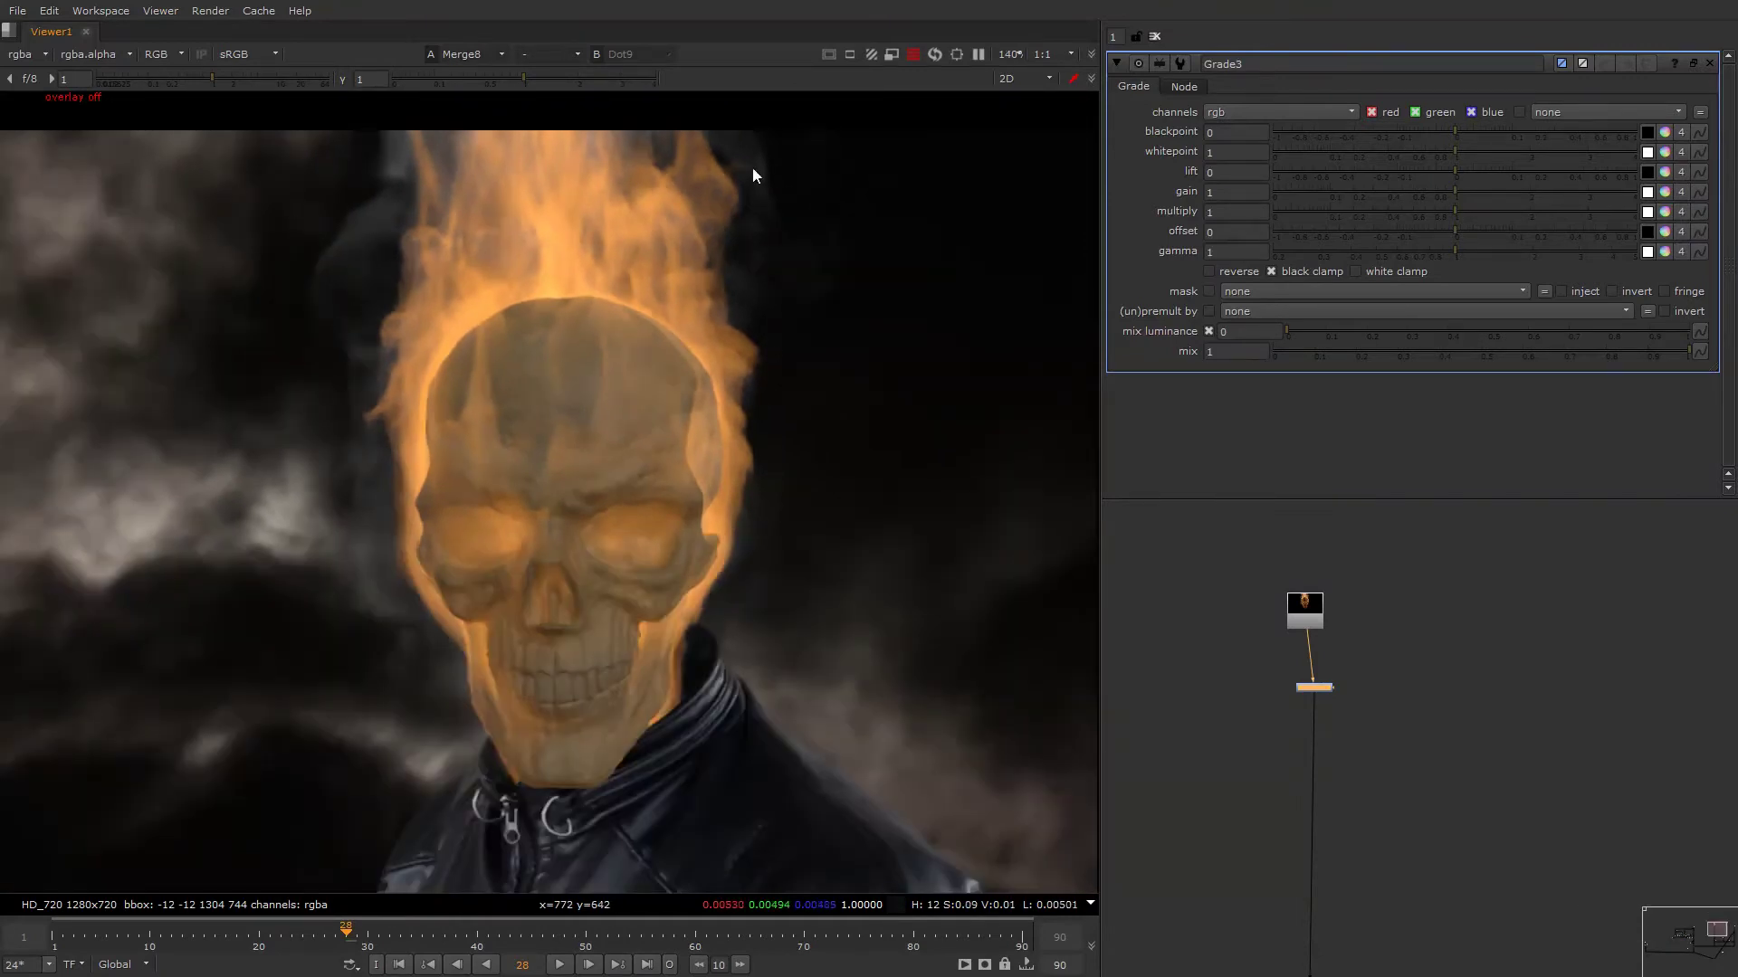
{"action": "mouse_move", "coordinate": [1426, 188]}
{"action": "left_mouse_down"}
{"action": "mouse_move", "coordinate": [1364, 179]}
{"action": "mouse_move", "coordinate": [1397, 178]}
{"action": "left_mouse_up"}
{"action": "key", "text": "d"}
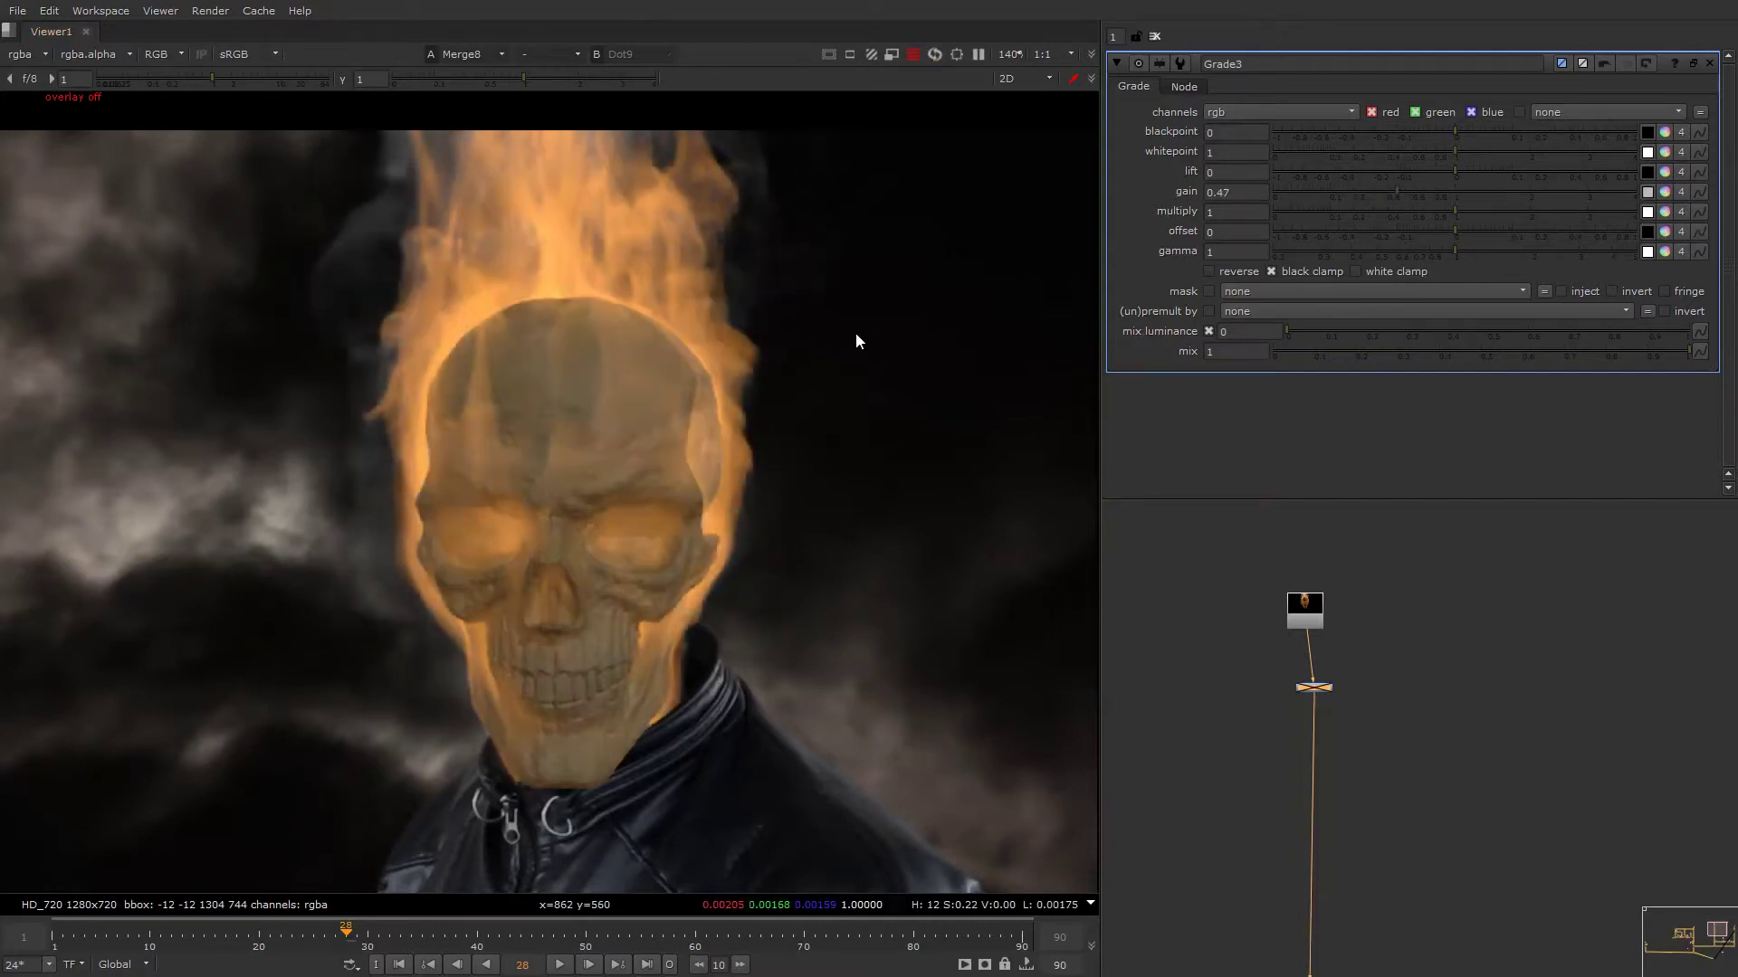
Re-enable the flame Grade, and add a ColorCorrect node below it with master contrast 1.24.
{"action": "key", "text": "d"}
{"action": "key", "text": "c"}
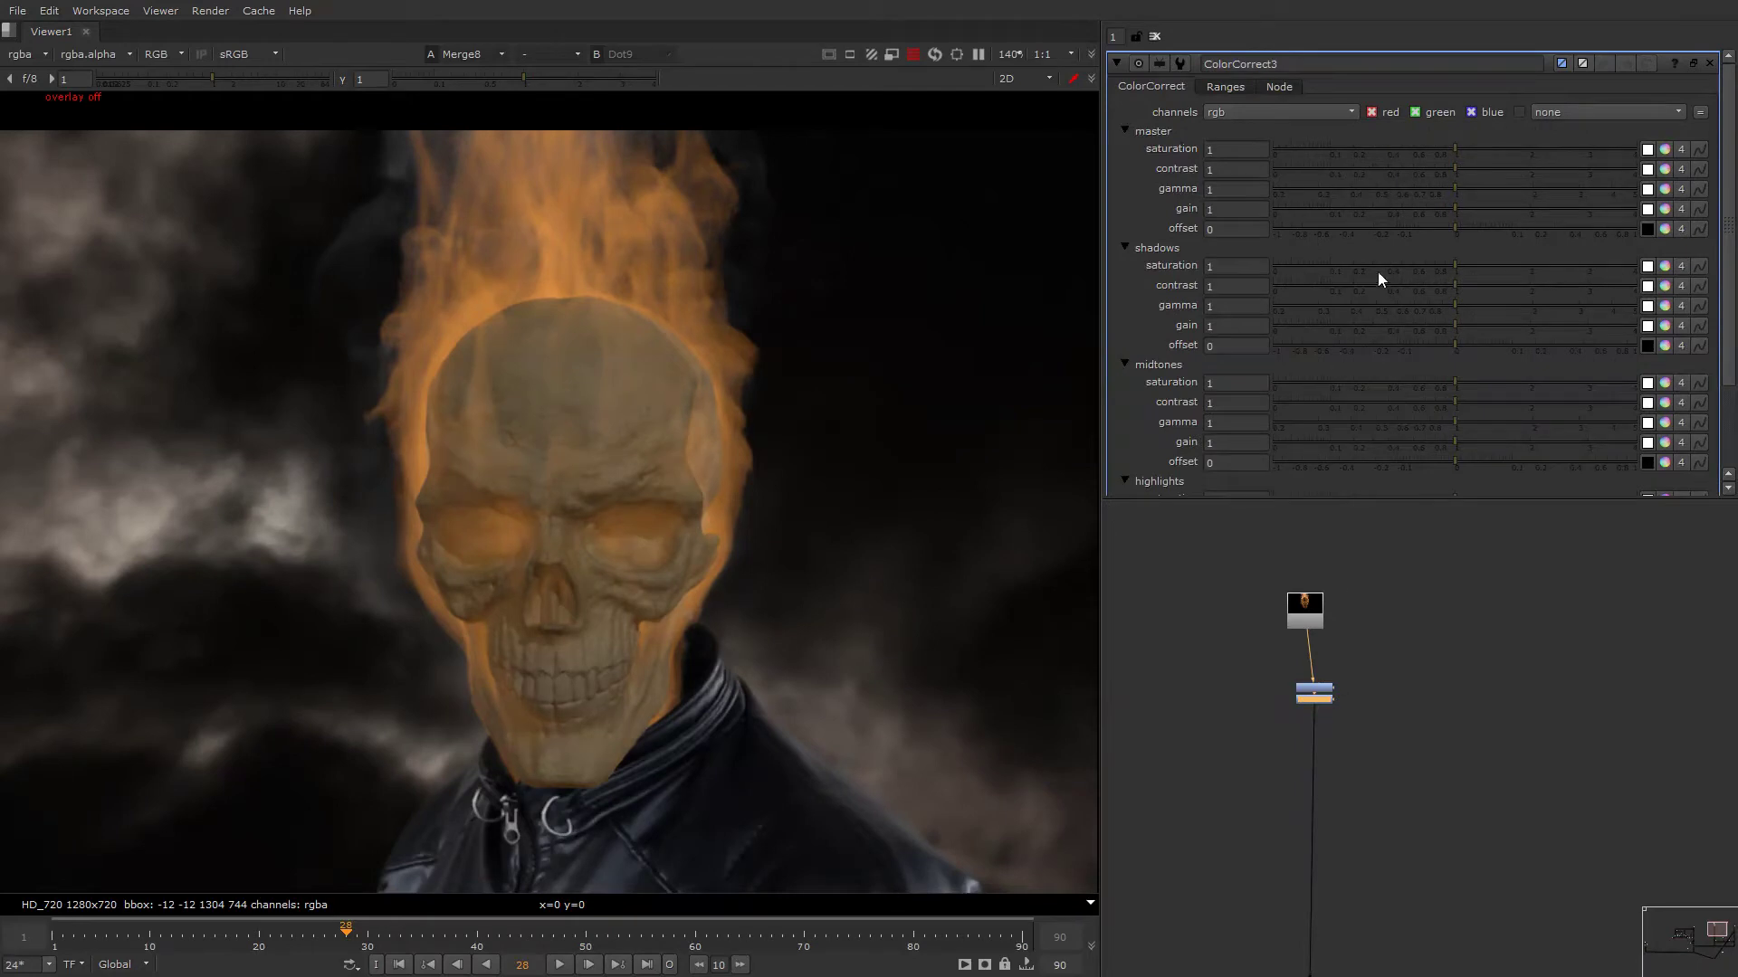
{"action": "left_click_drag", "start_coordinate": [1469, 172], "coordinate": [1474, 170]}
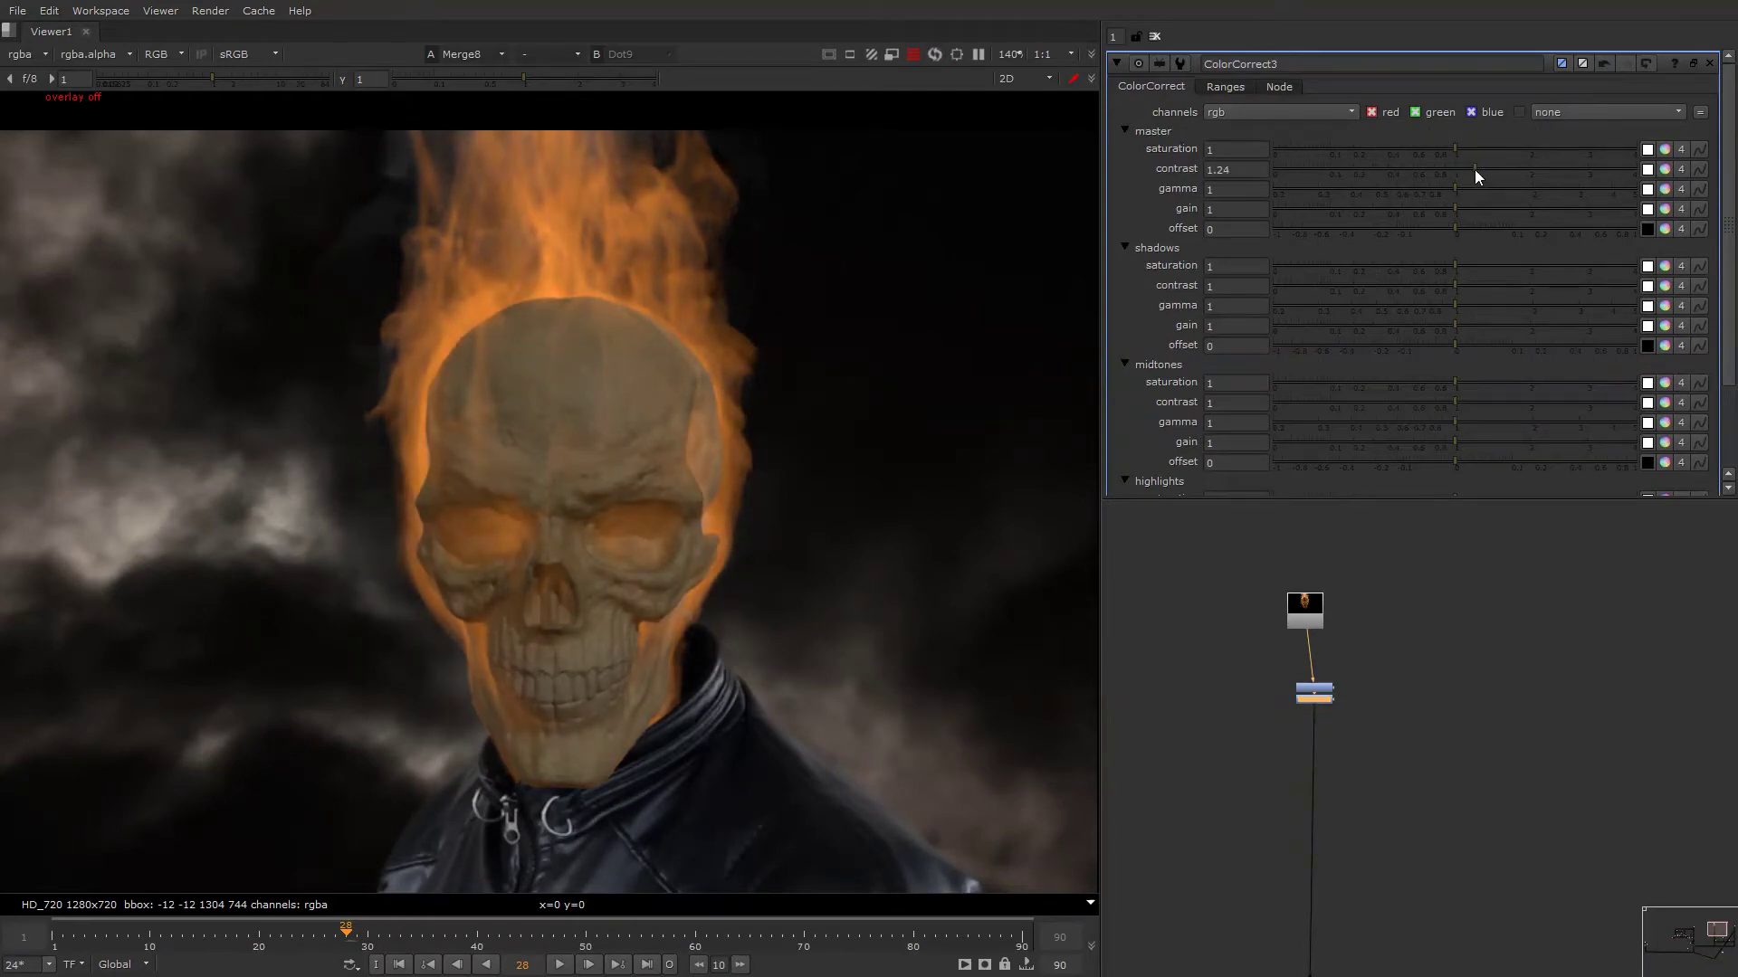
Compare the fitted composite with the flame's Grade and ColorCorrect nodes disabled and enabled together.
{"action": "left_click_drag", "start_coordinate": [1378, 767], "coordinate": [1256, 667]}
{"action": "key", "text": "d"}
{"action": "key", "text": "d"}
{"action": "key", "text": "d"}
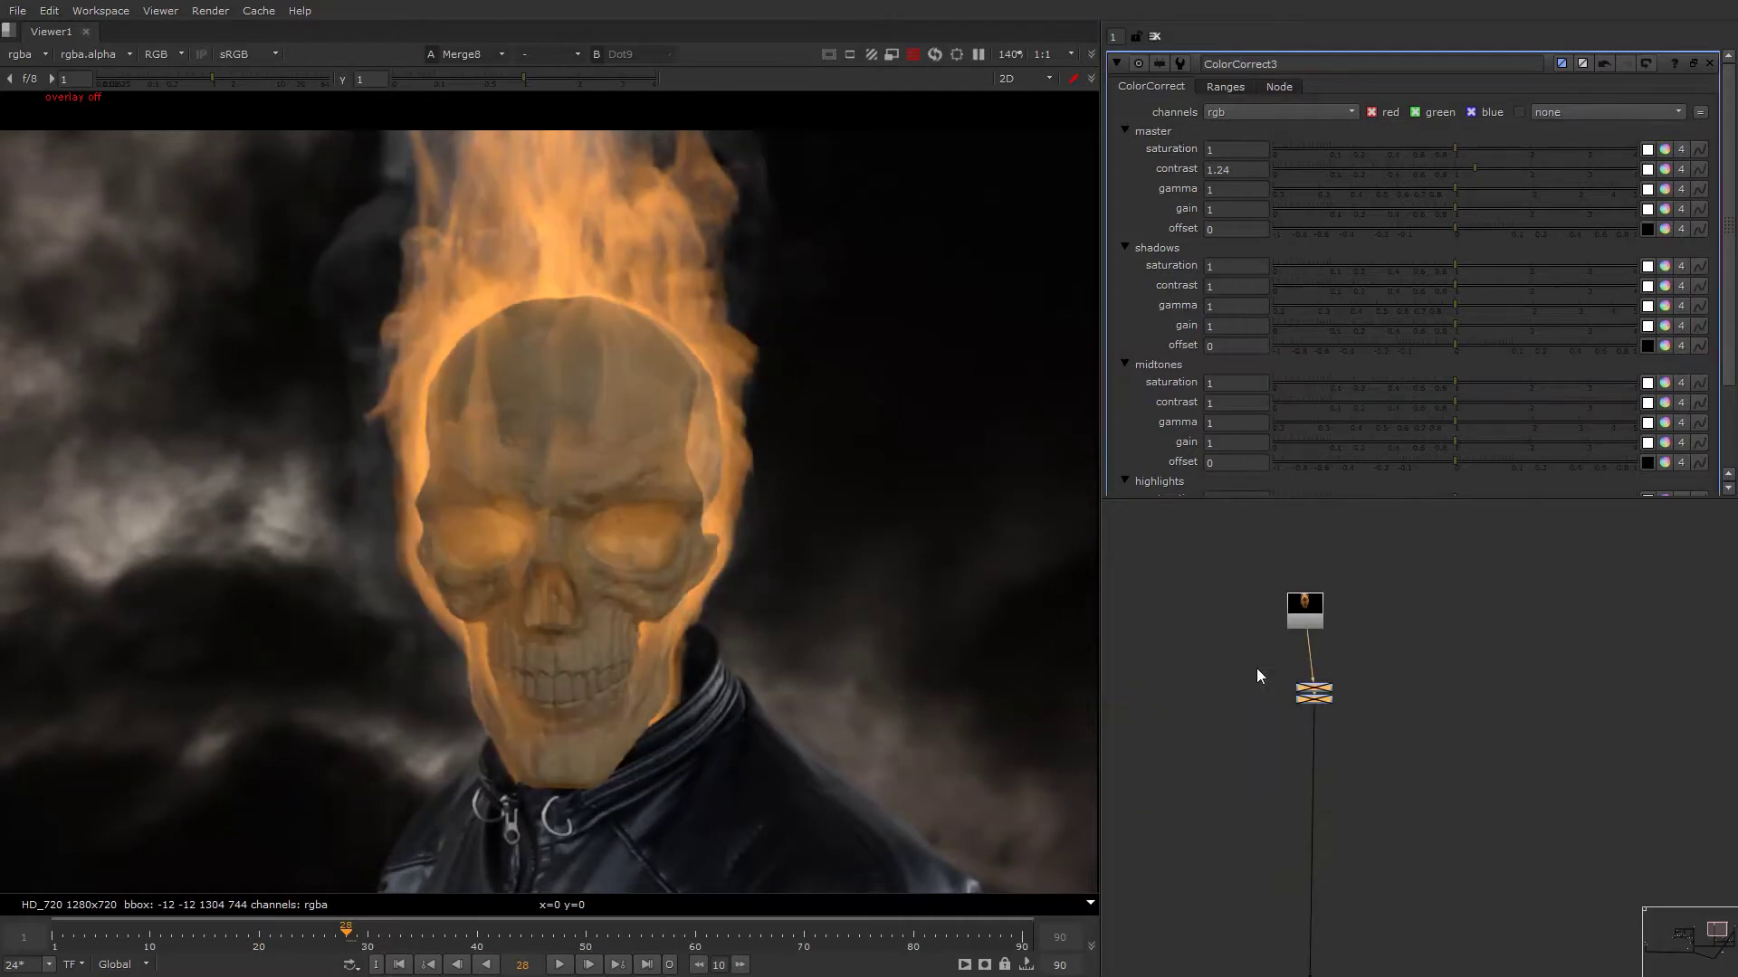
{"action": "key", "text": "d"}
{"action": "key", "text": "f"}
{"action": "key", "text": "d"}
{"action": "key", "text": "d"}
{"action": "key", "text": "d"}
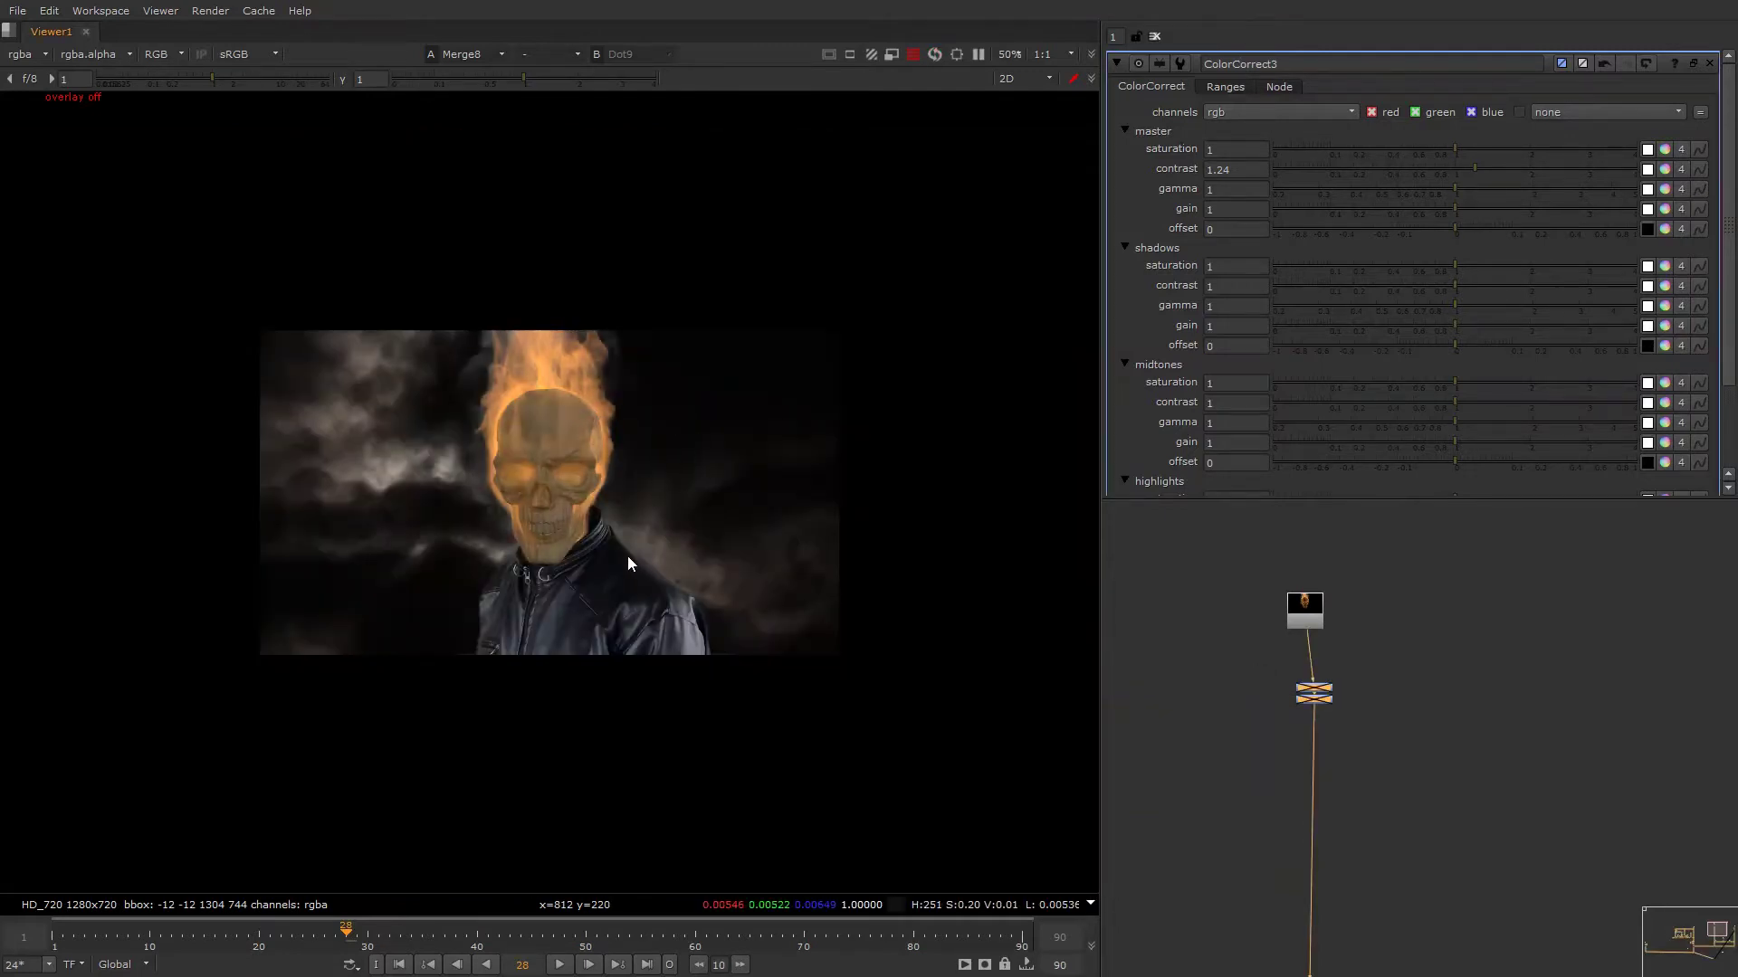
{"action": "key", "text": "d"}
{"action": "right_click", "coordinate": [643, 399]}
{"action": "key", "text": "d"}
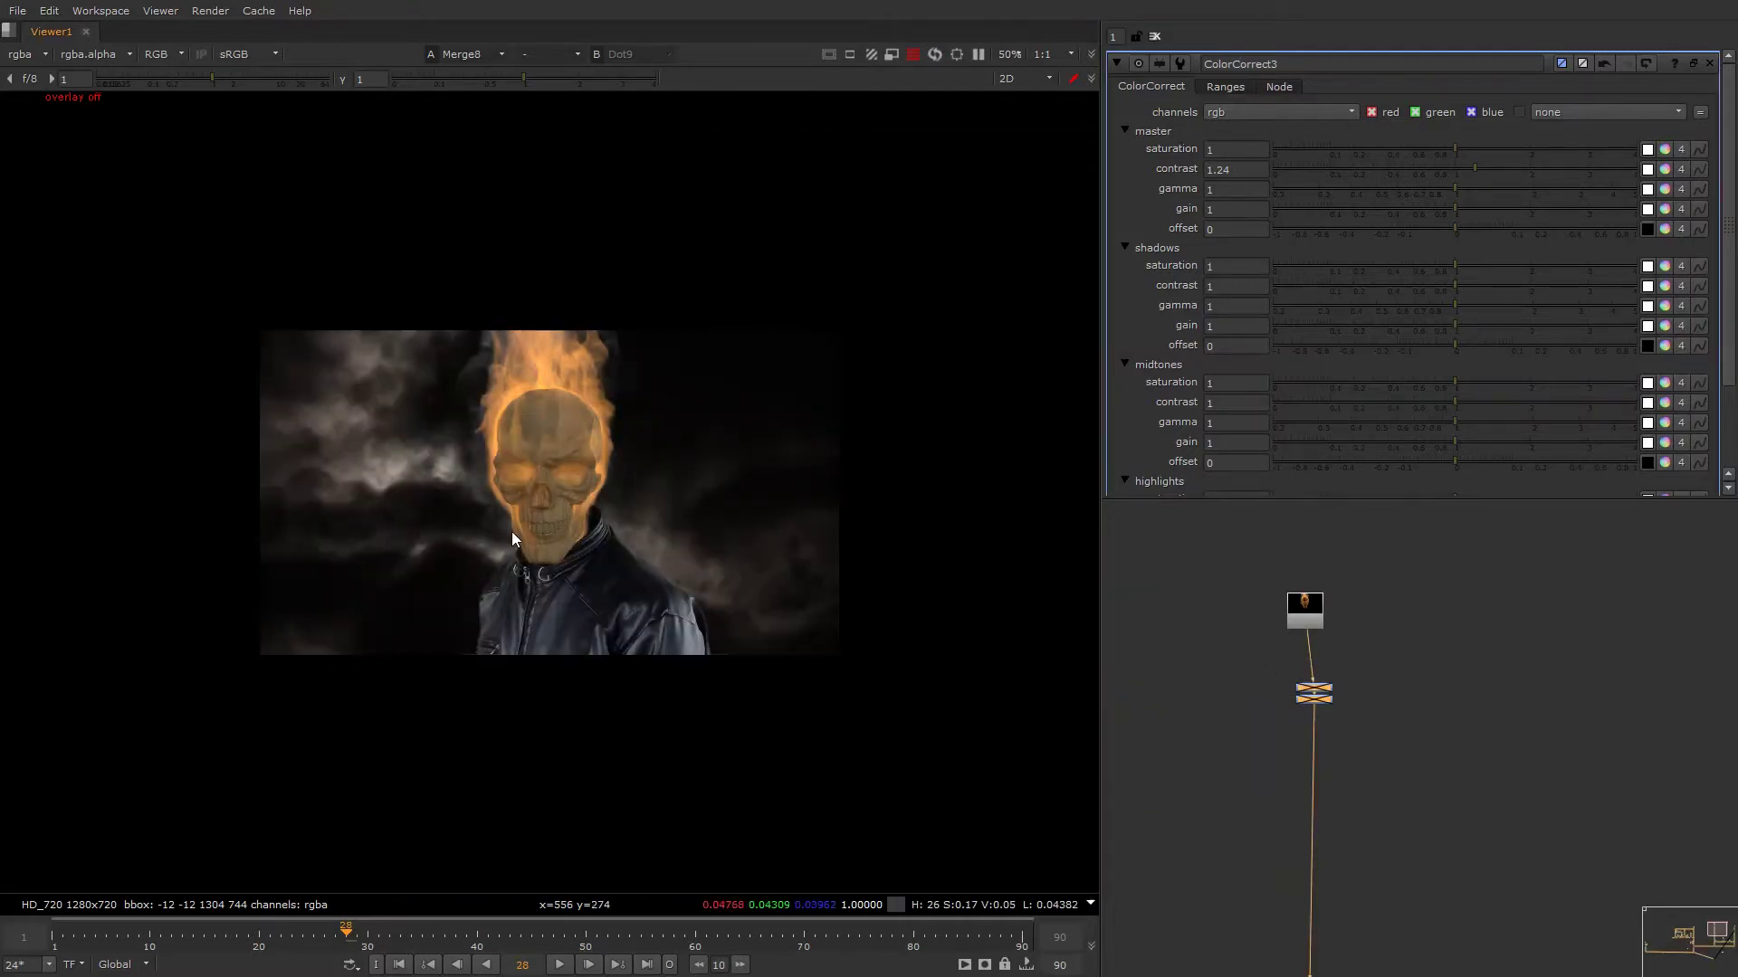
{"action": "key", "text": "d"}
Add a Keyer node on a separate branch from the flame's Read node.
{"action": "scroll", "coordinate": [1441, 688], "scroll_direction": "down", "scroll_amount": 2}
{"action": "middle_click_drag", "start_coordinate": [1353, 705], "coordinate": [1374, 666]}
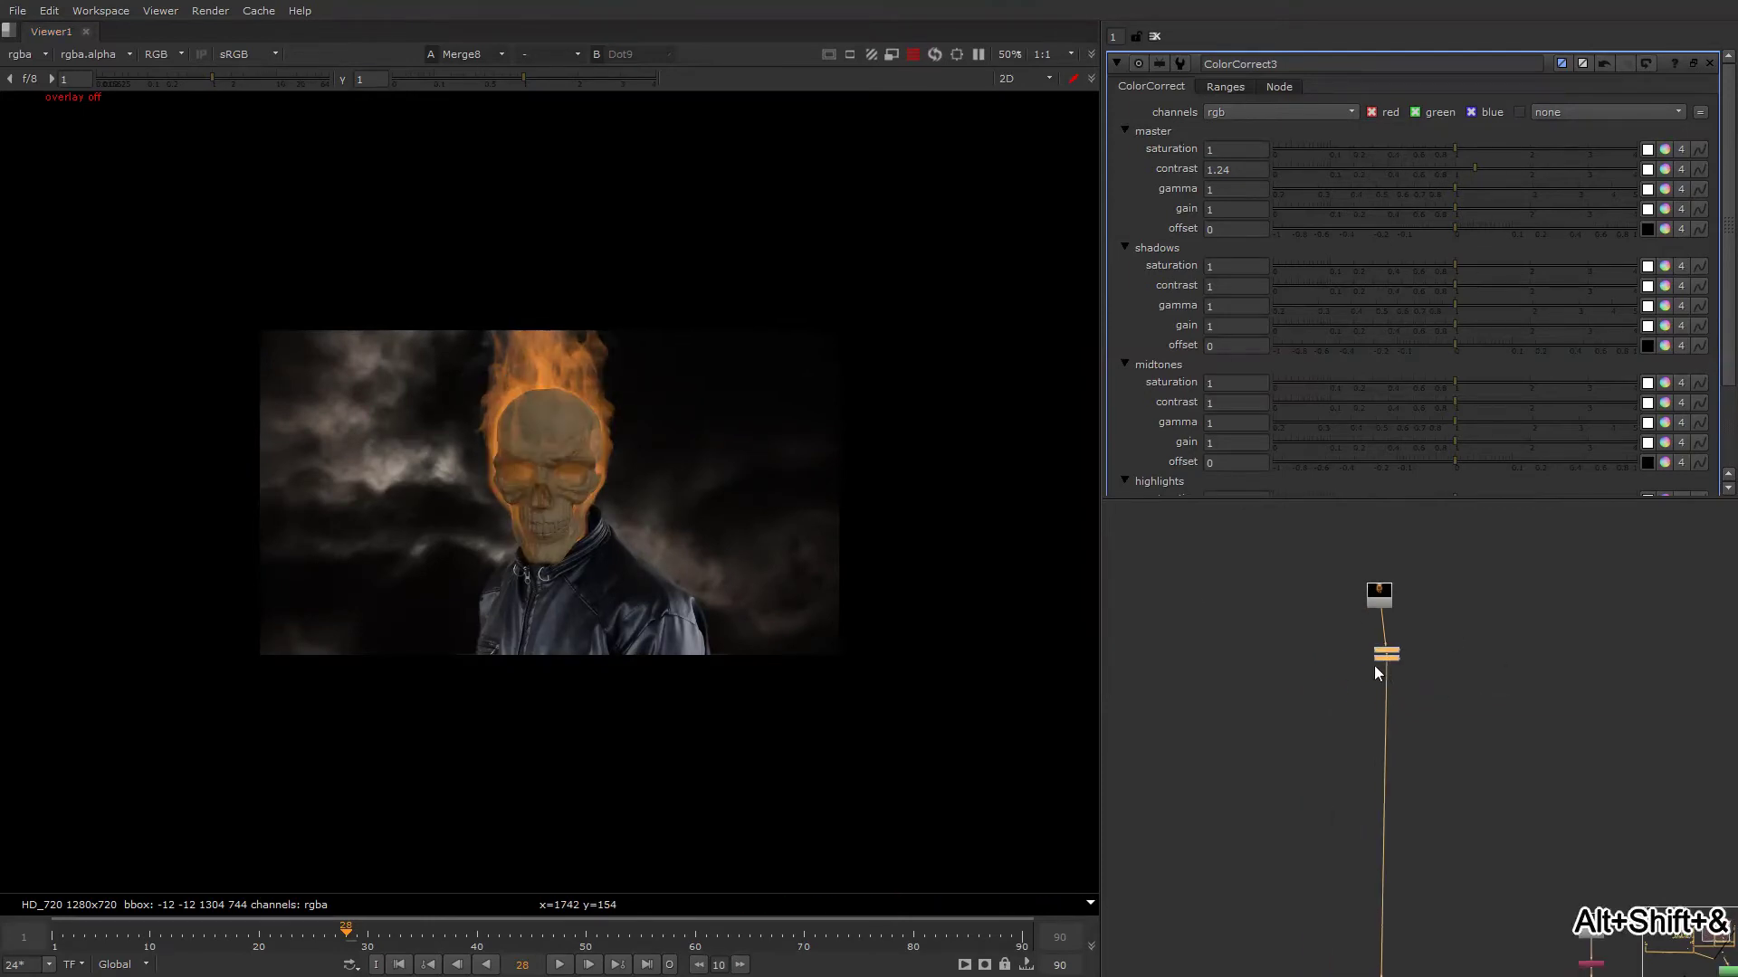
{"action": "scroll", "coordinate": [1325, 654], "scroll_direction": "up", "scroll_amount": 2}
{"action": "left_click", "coordinate": [1322, 653]}
{"action": "key", "text": "Tab"}
{"action": "type", "text": "ke"}
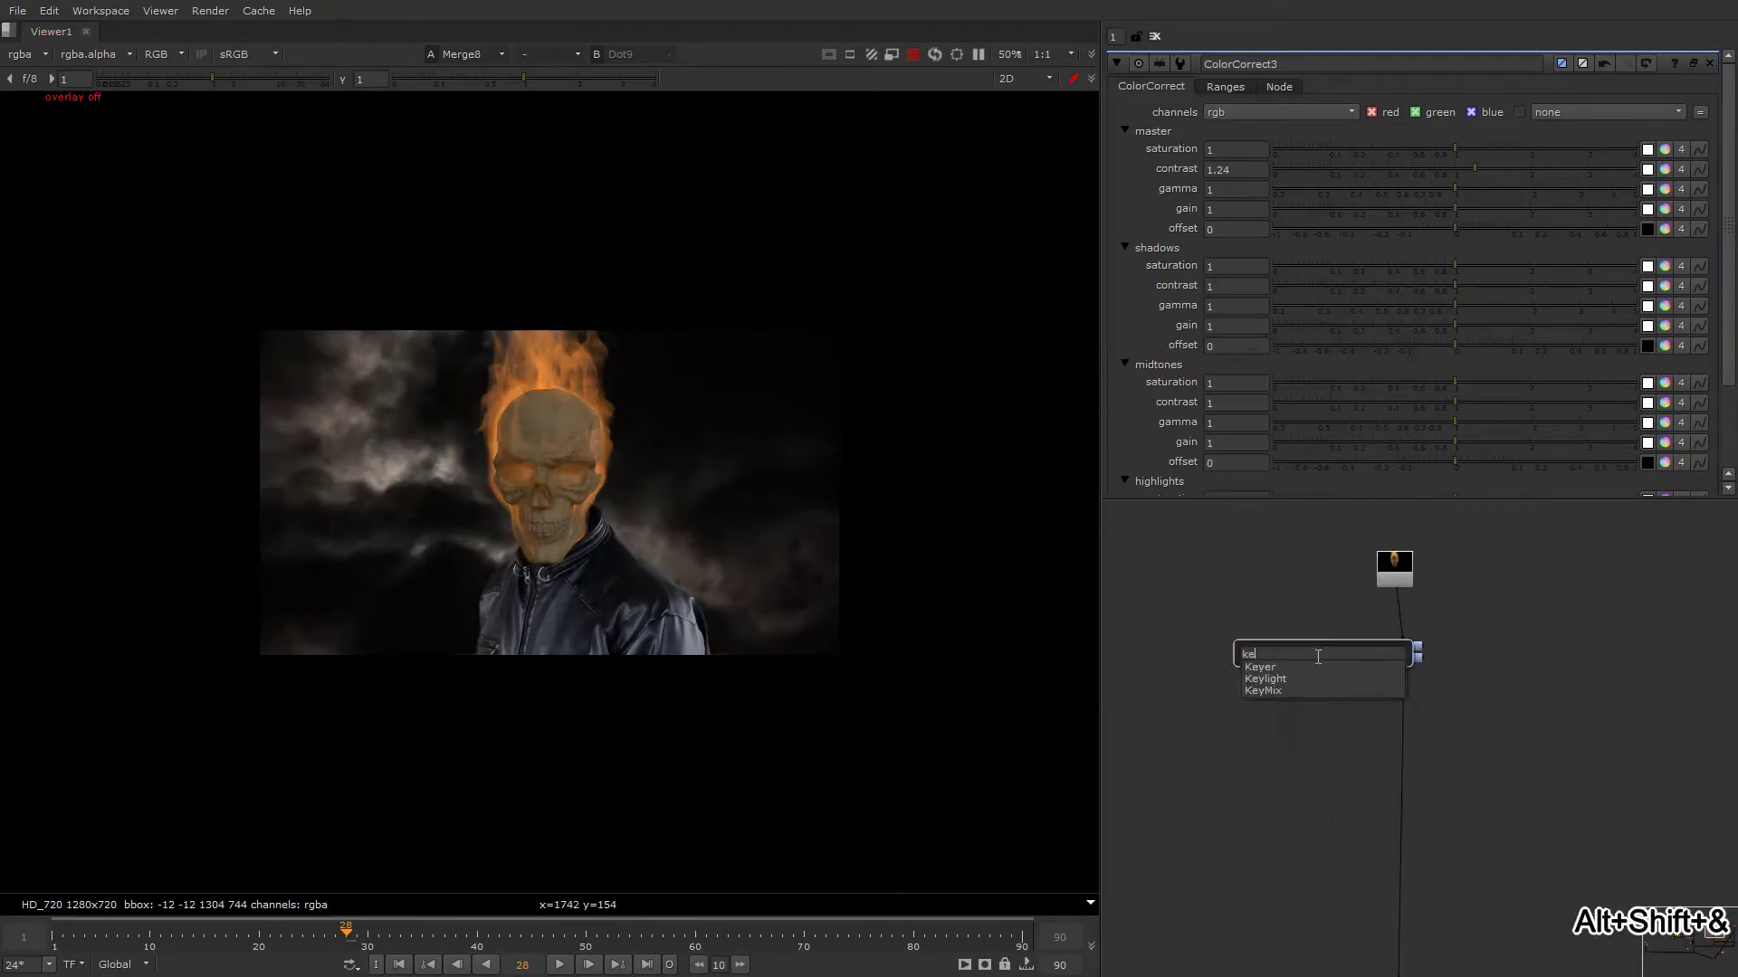
{"action": "key", "text": "Return"}
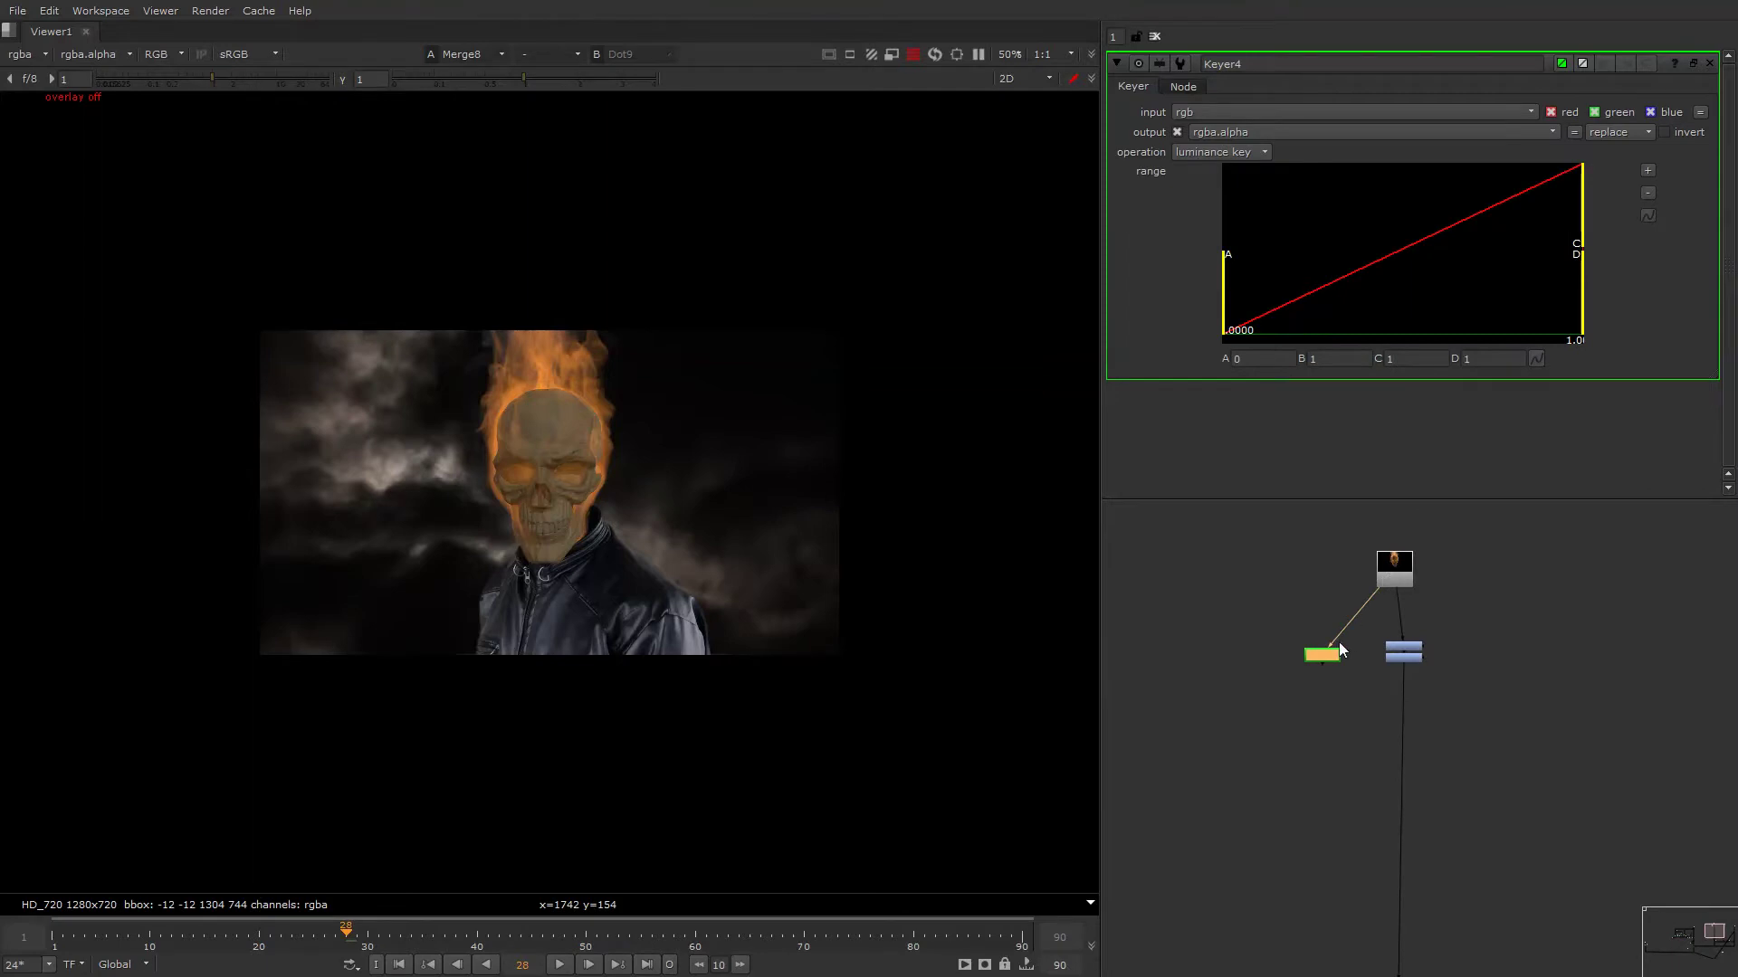
View the Keyer's alpha channel and raise the luminance key's A handle to about 0.185, isolating the brightest flames.
{"action": "key", "text": "1"}
{"action": "left_click", "coordinate": [1269, 650]}
{"action": "key", "text": "a"}
{"action": "scroll", "coordinate": [514, 378], "scroll_direction": "up", "scroll_amount": 5}
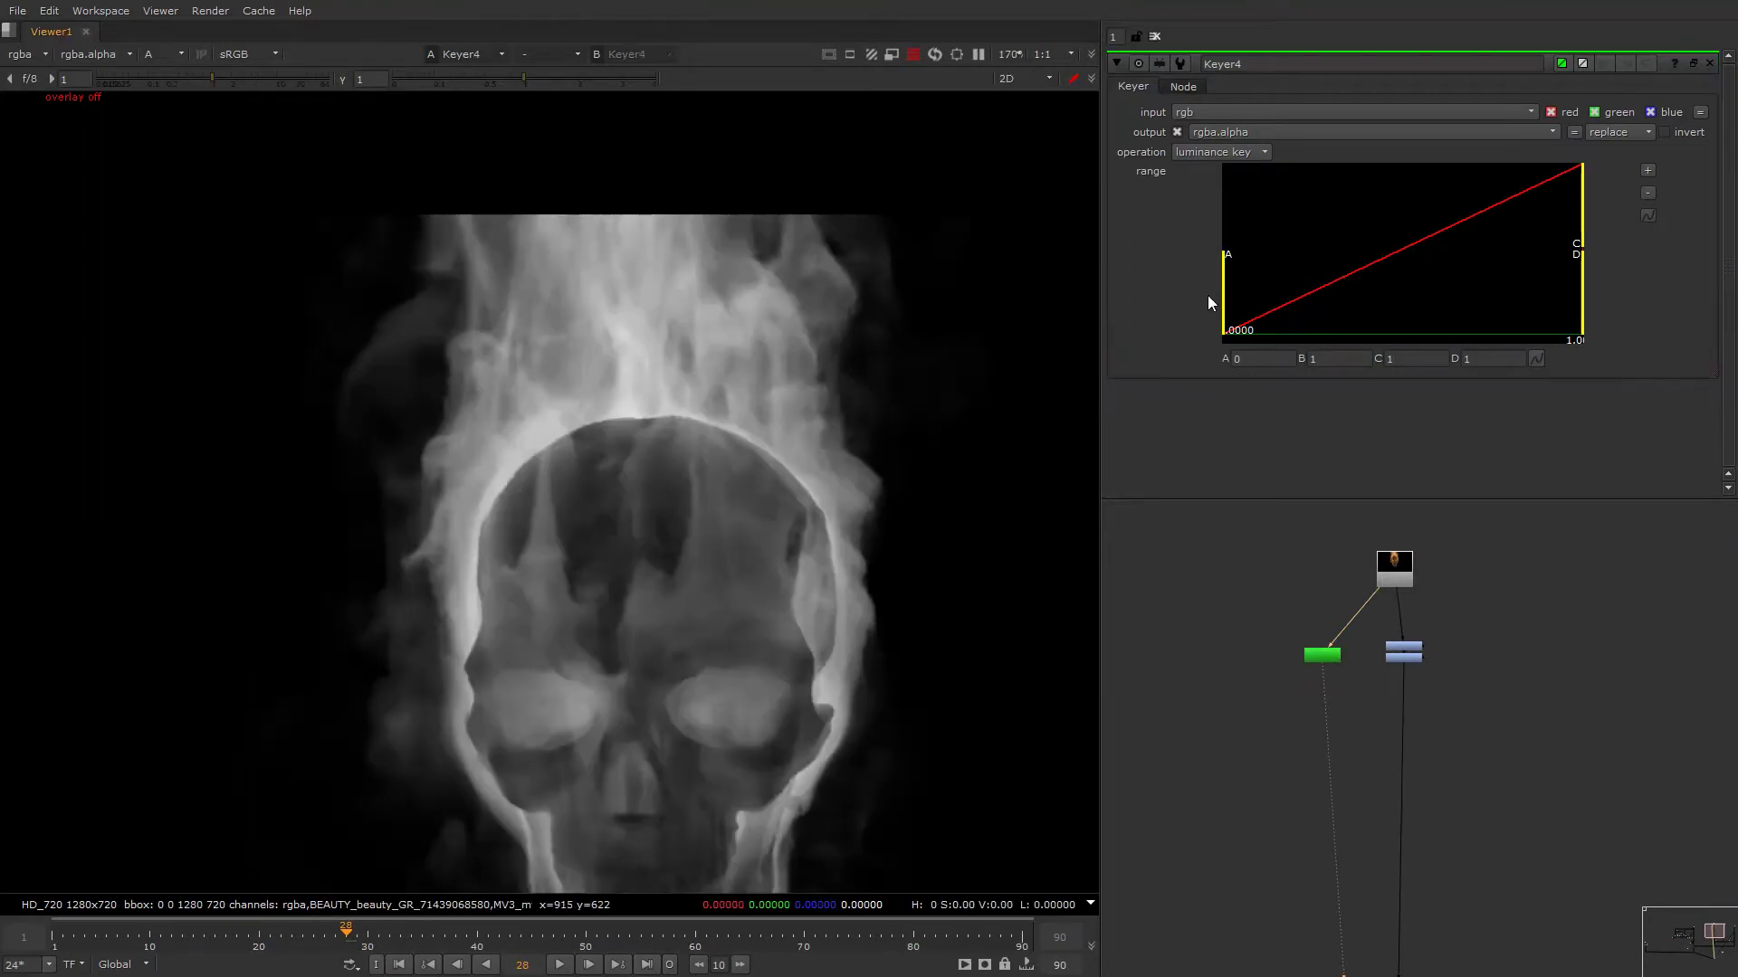
{"action": "left_click_drag", "start_coordinate": [1237, 299], "coordinate": [1379, 291]}
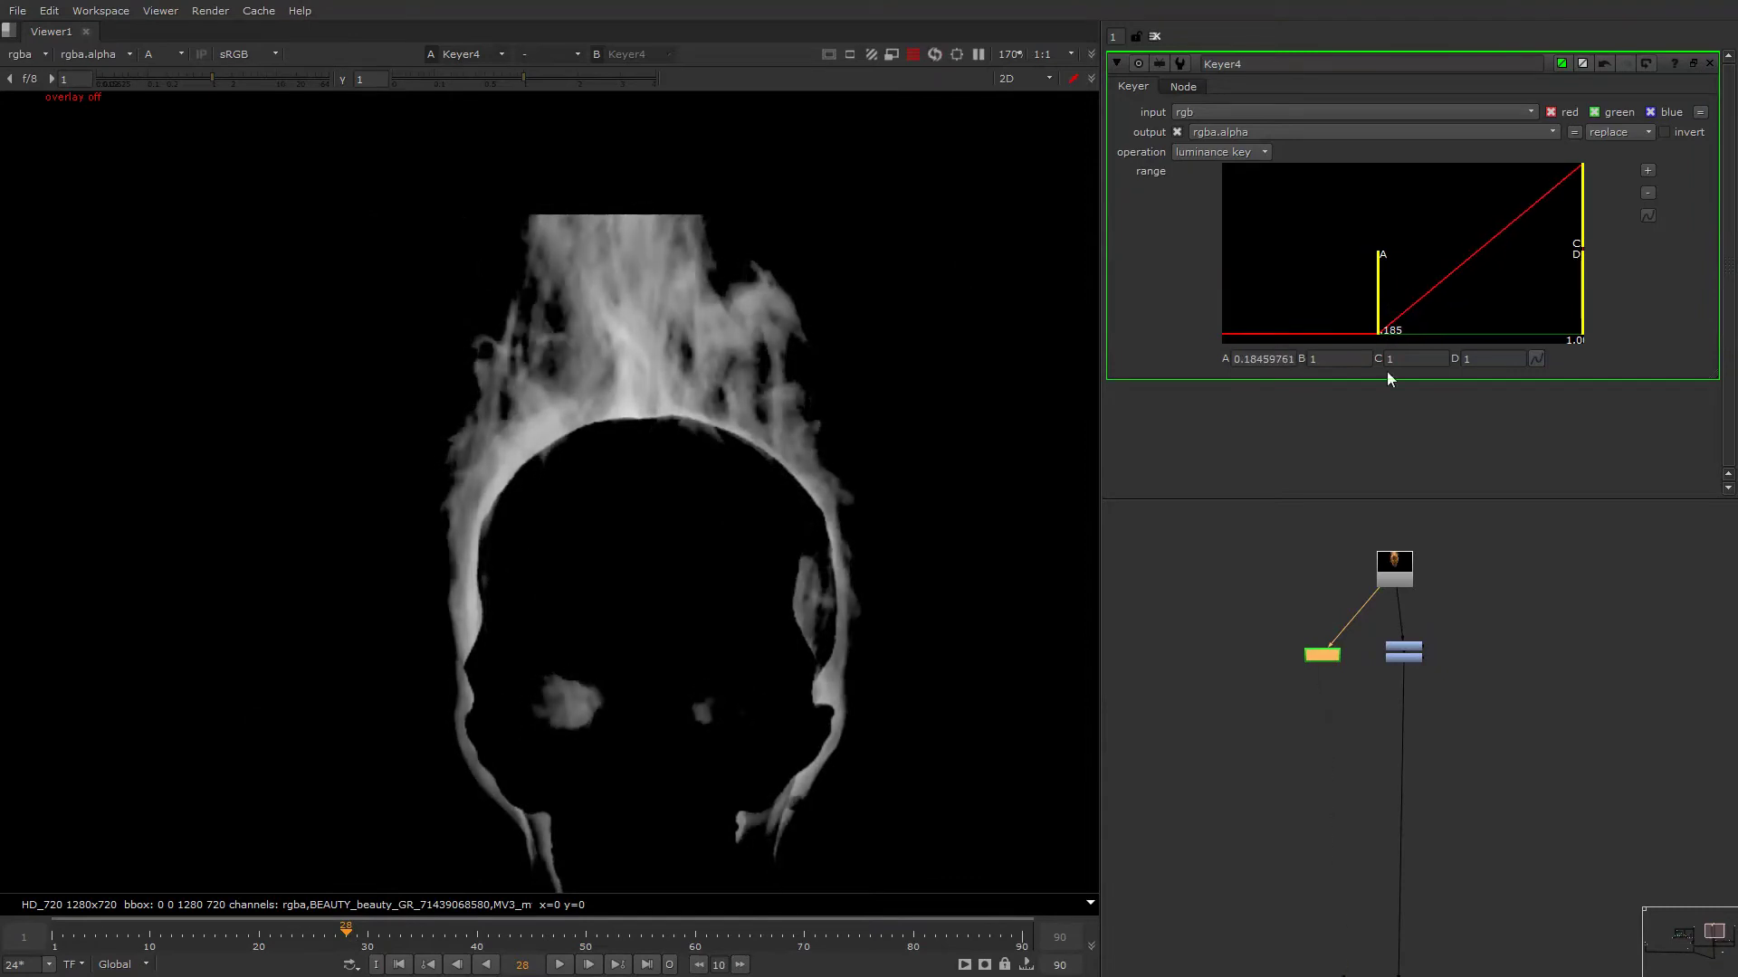
Insert a Grade node below the flame's ColorCorrect and connect its mask input to the Keyer.
{"action": "left_click", "coordinate": [1369, 686]}
{"action": "key", "text": "g"}
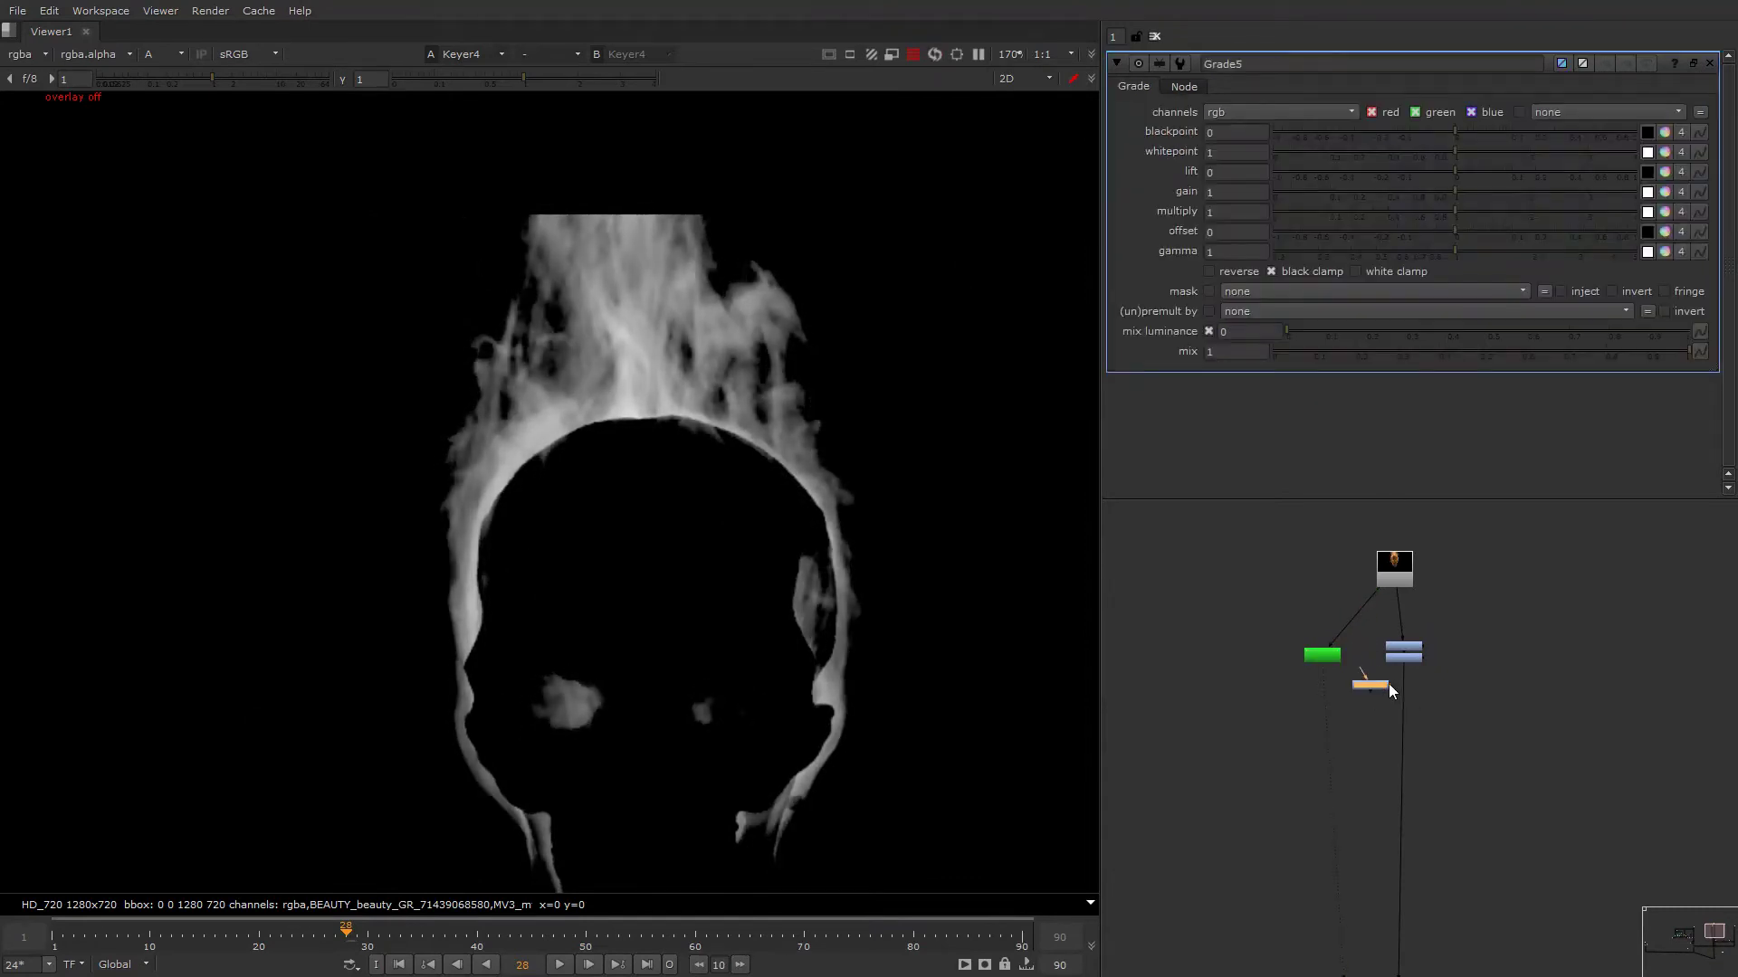
{"action": "left_click_drag", "start_coordinate": [1391, 690], "coordinate": [1323, 653]}
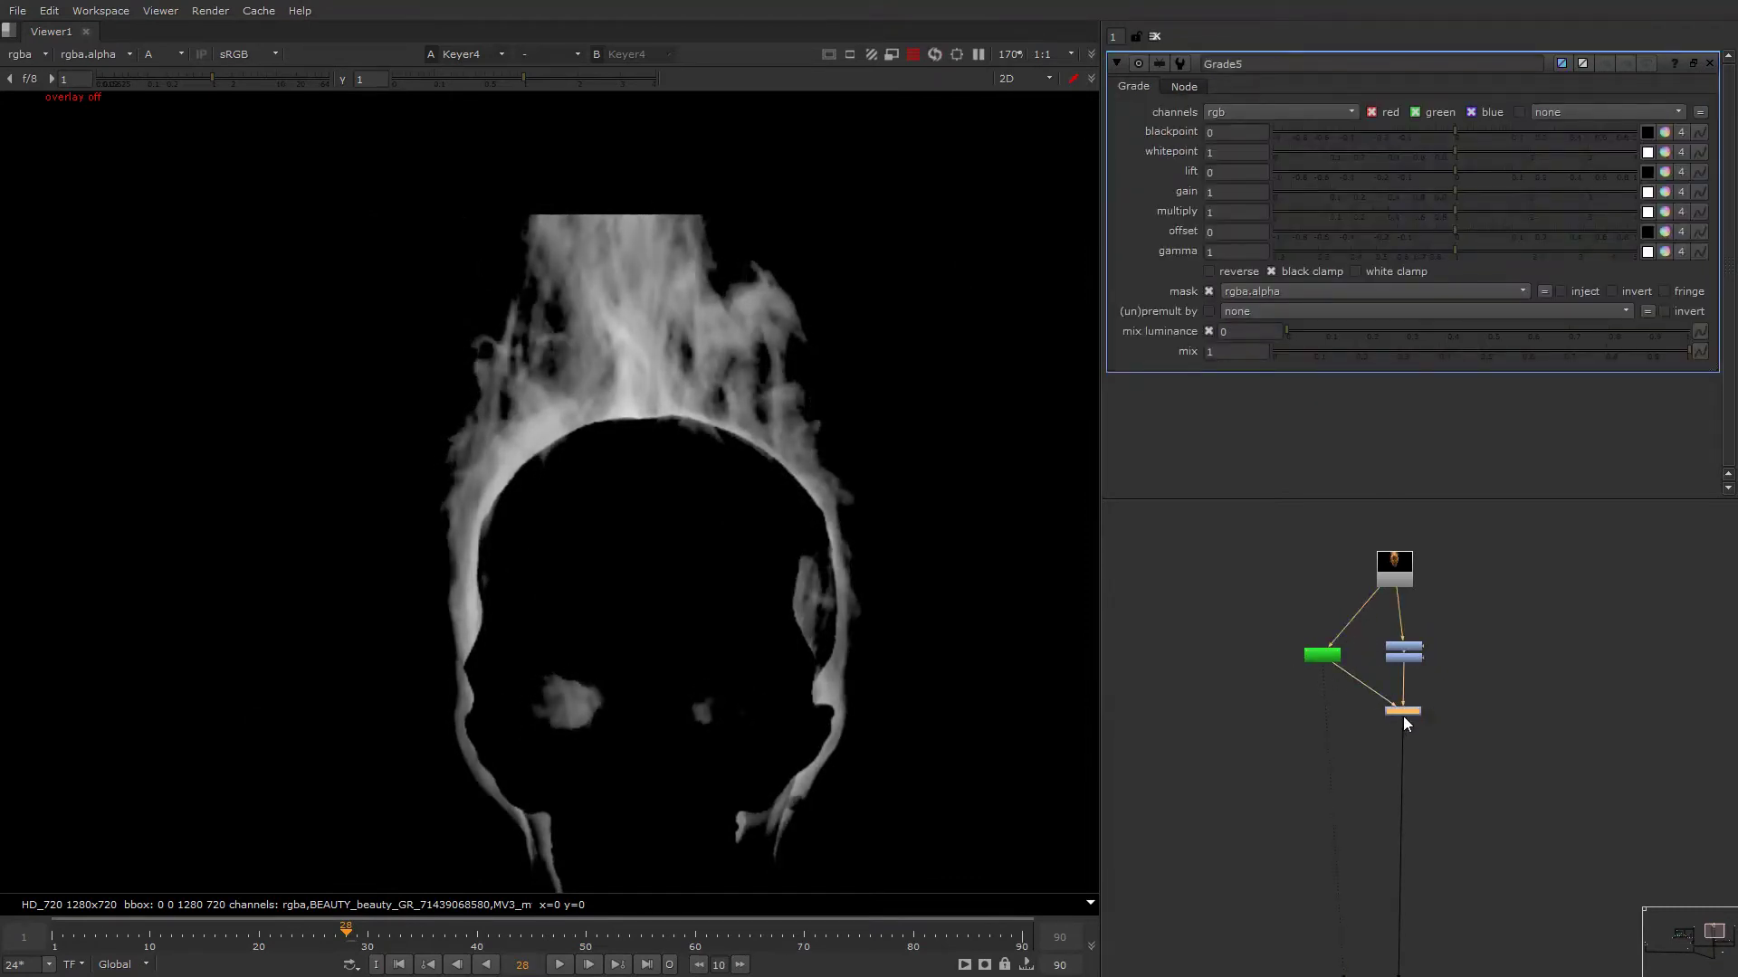
View the masked flame Grade in full color and lower its whitepoint to 0.38.
{"action": "key", "text": "1"}
{"action": "key", "text": "a"}
{"action": "left_click_drag", "start_coordinate": [1448, 152], "coordinate": [1383, 154]}
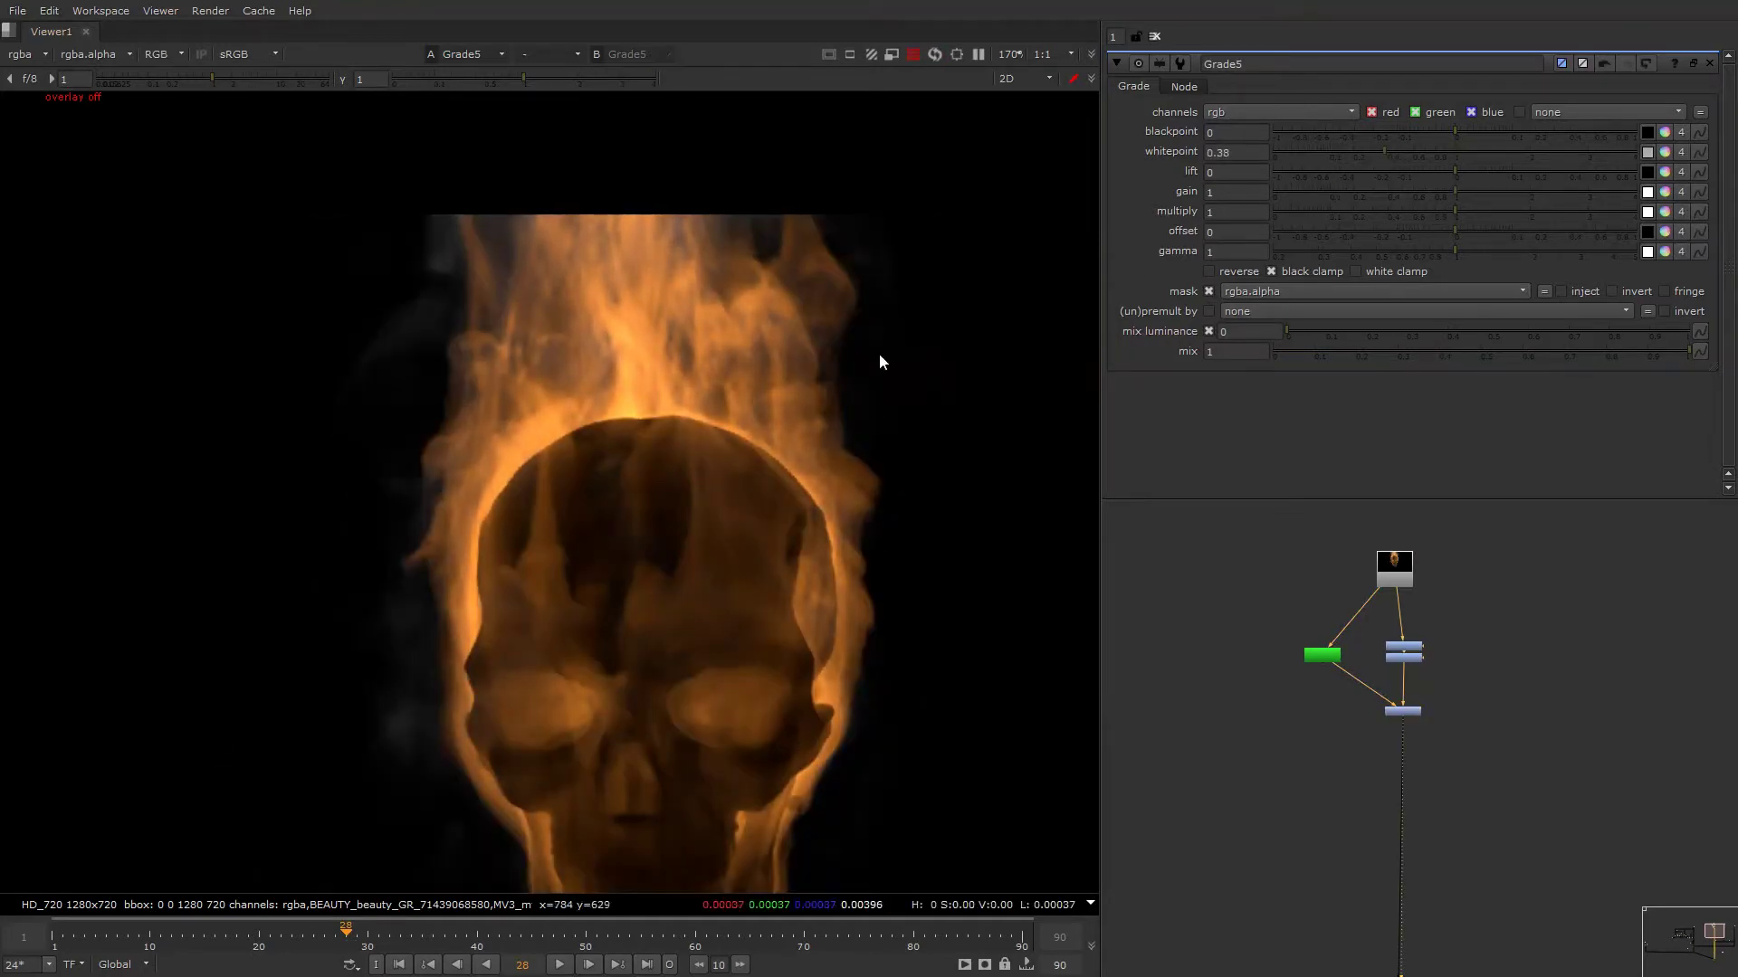
Show the final composite from Merge8 and compare it with all flame color corrections disabled and enabled.
{"action": "left_click_drag", "start_coordinate": [1494, 790], "coordinate": [1348, 626]}
{"action": "scroll", "coordinate": [1365, 626], "scroll_direction": "down", "scroll_amount": 5}
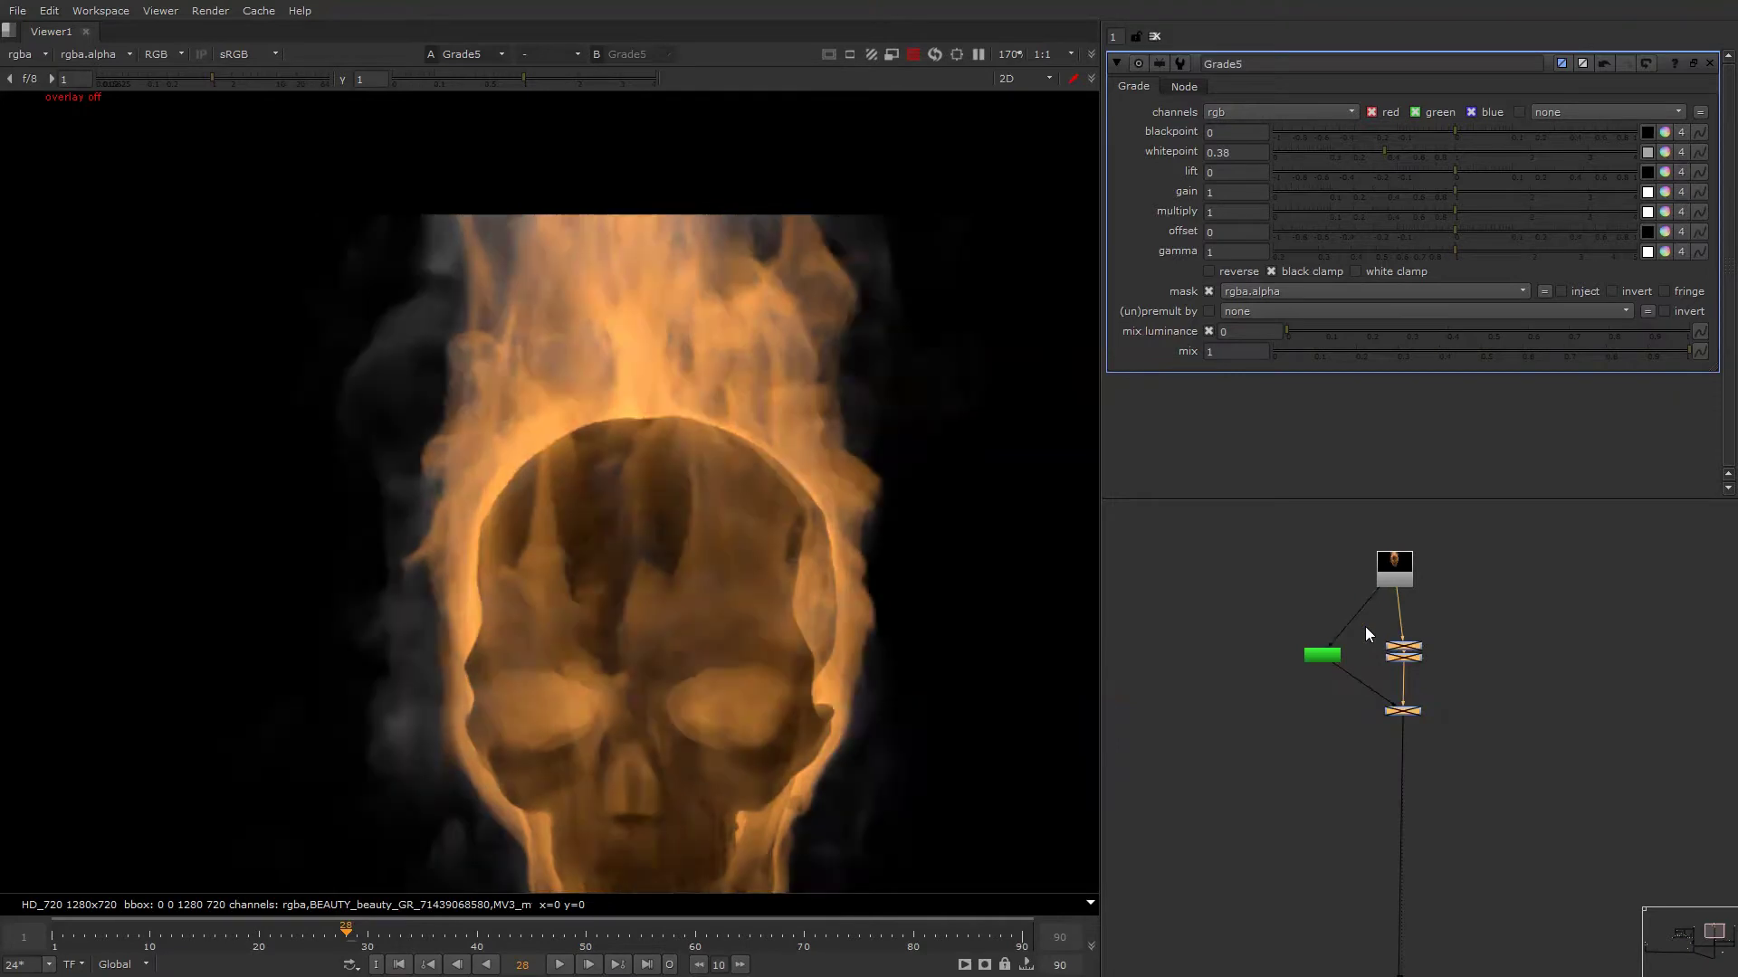
{"action": "key", "text": "alt+shift+1"}
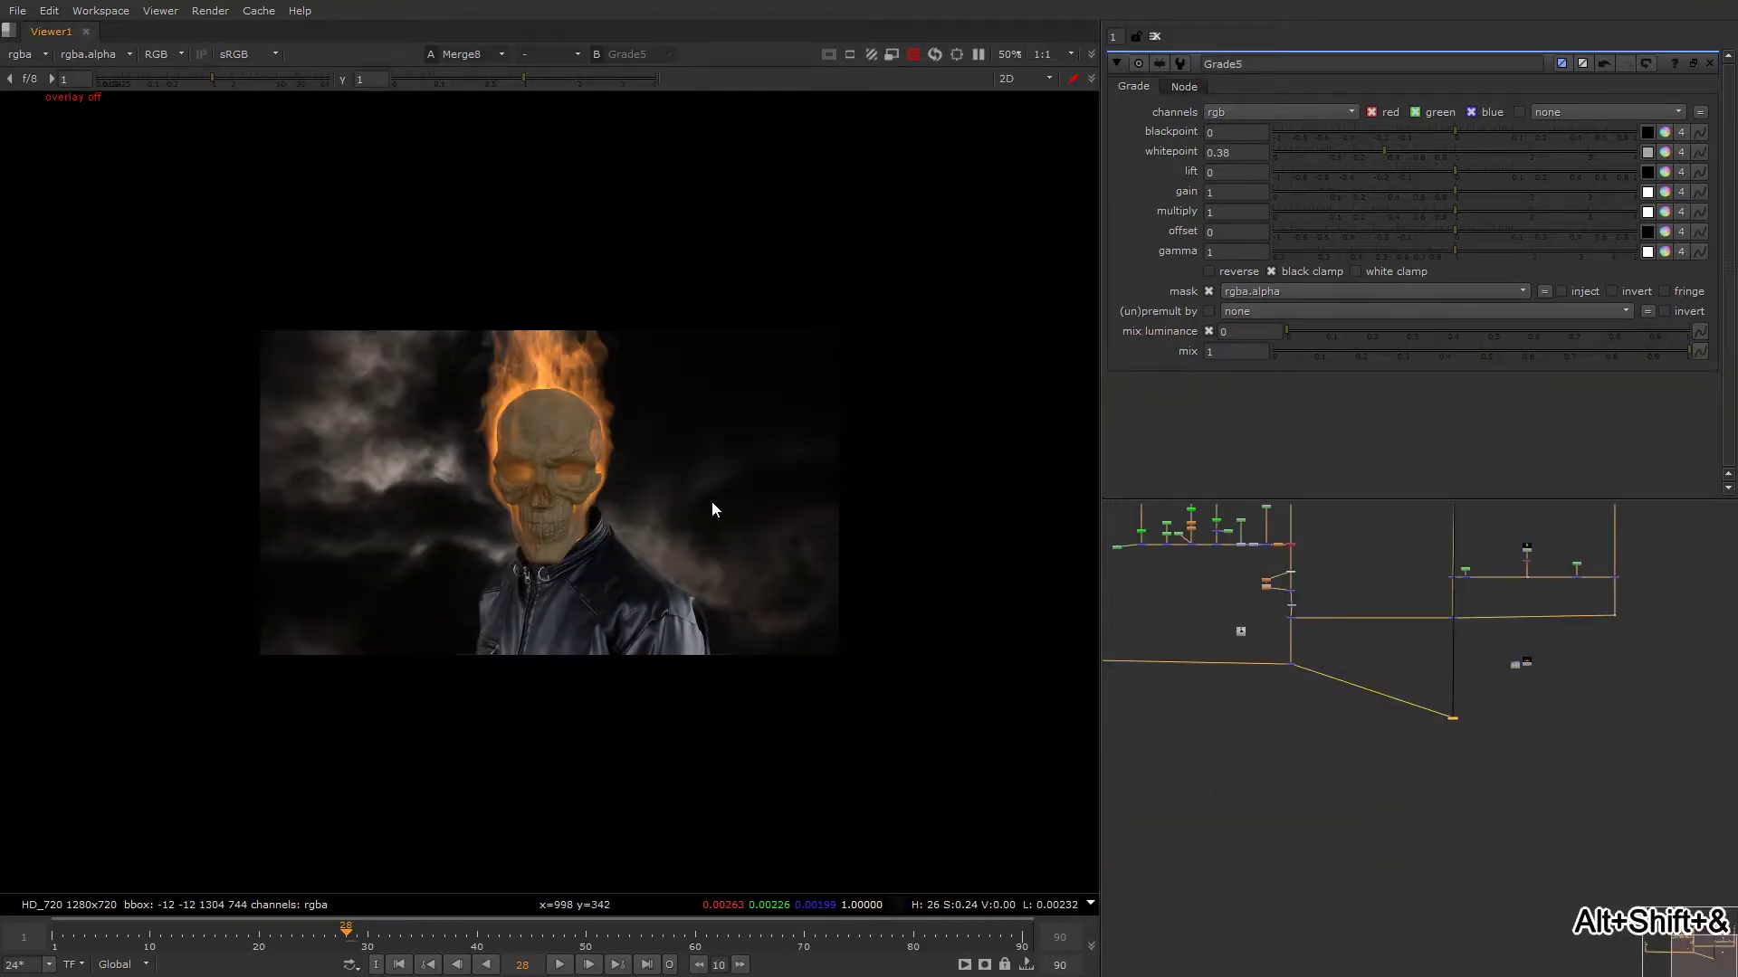
{"action": "middle_click_drag", "start_coordinate": [1296, 558], "coordinate": [1262, 681]}
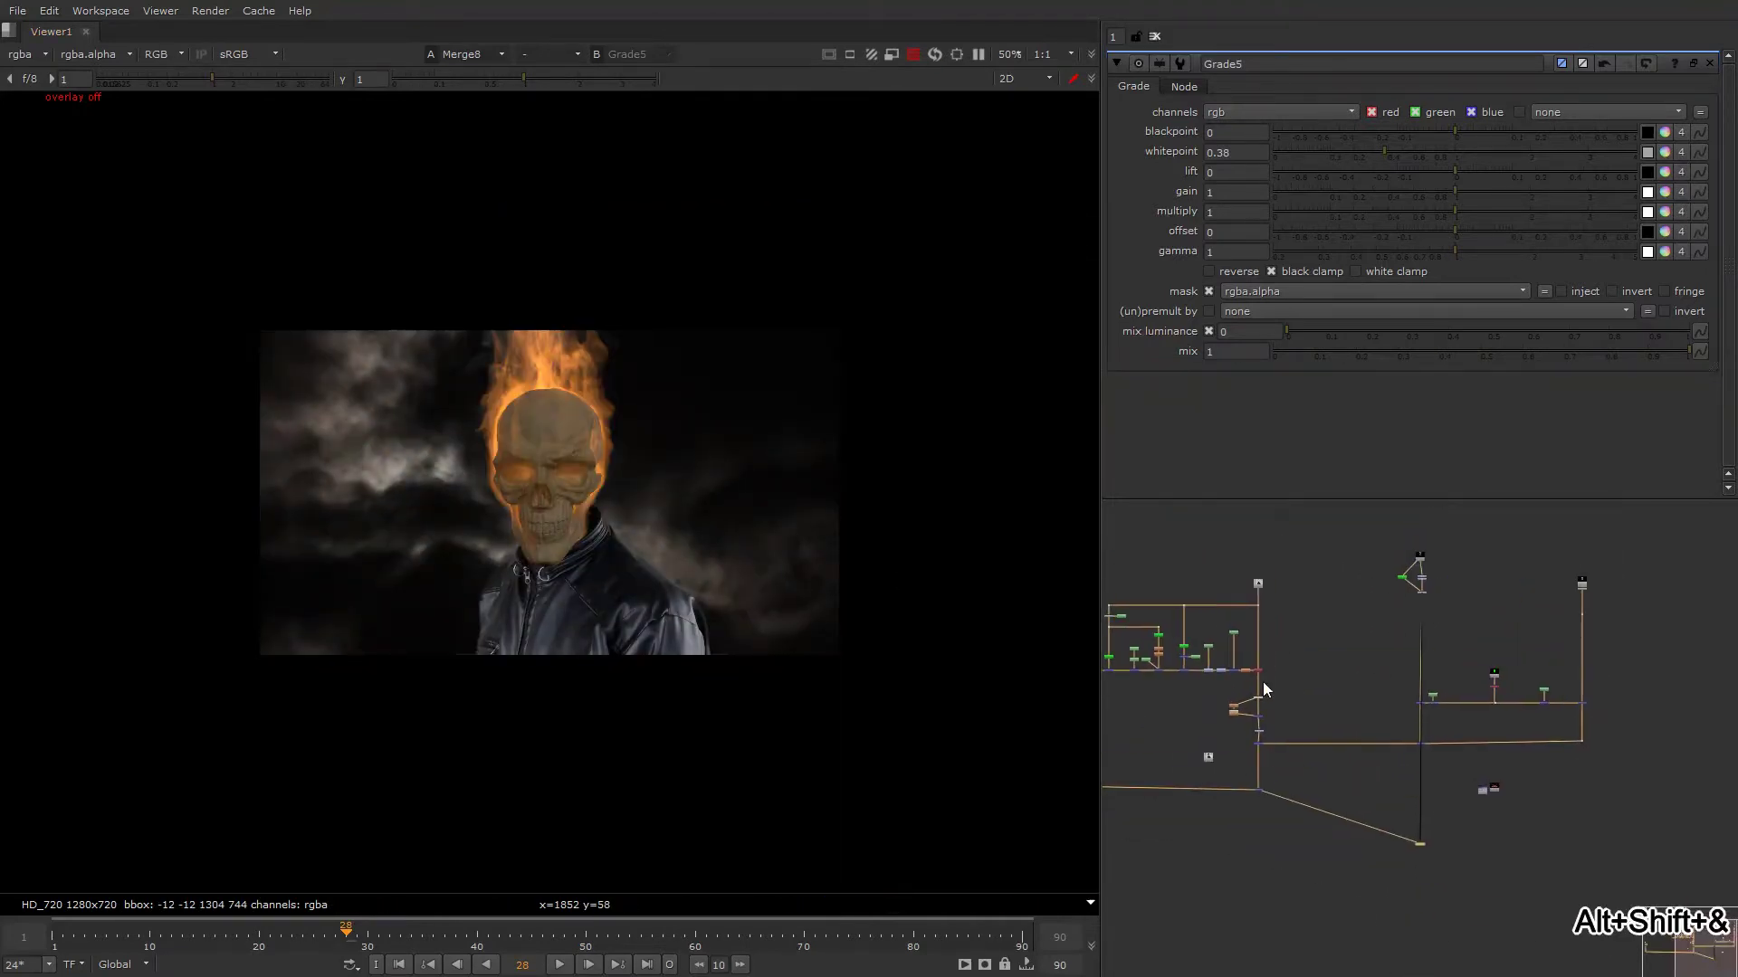
{"action": "scroll", "coordinate": [1358, 595], "scroll_direction": "up", "scroll_amount": 1}
{"action": "left_click_drag", "start_coordinate": [1469, 607], "coordinate": [1421, 562]}
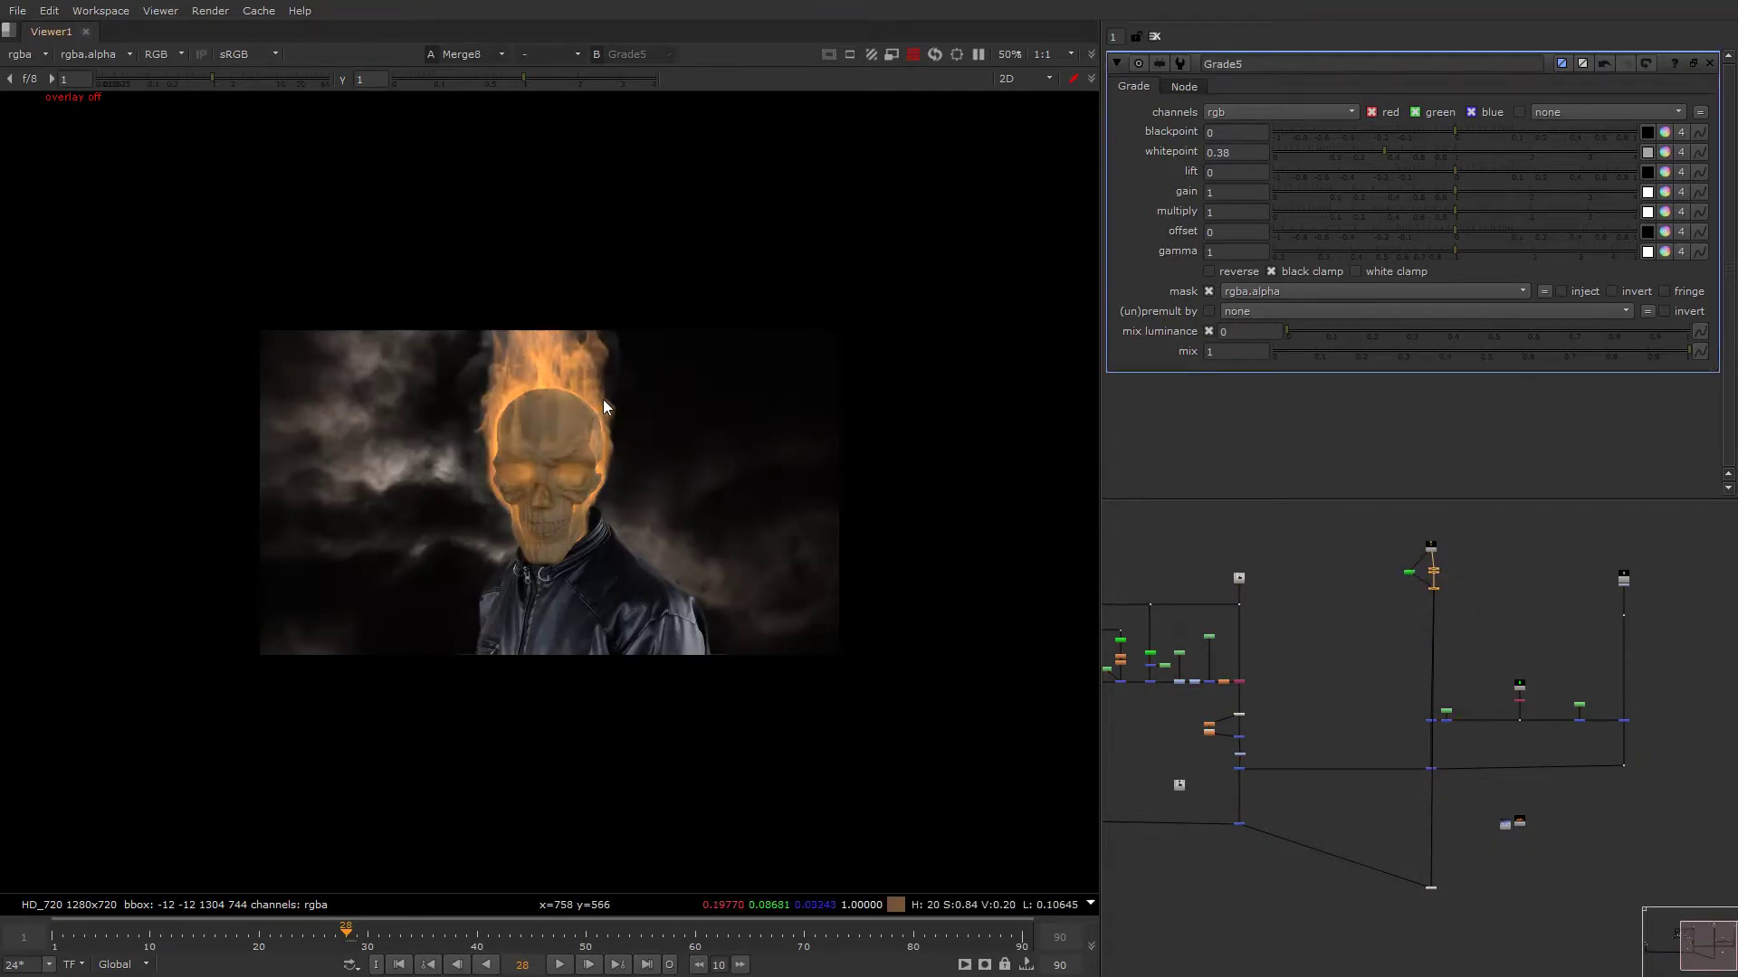
{"action": "right_click", "coordinate": [639, 354]}
{"action": "left_click", "coordinate": [648, 381]}
{"action": "left_click", "coordinate": [648, 381]}
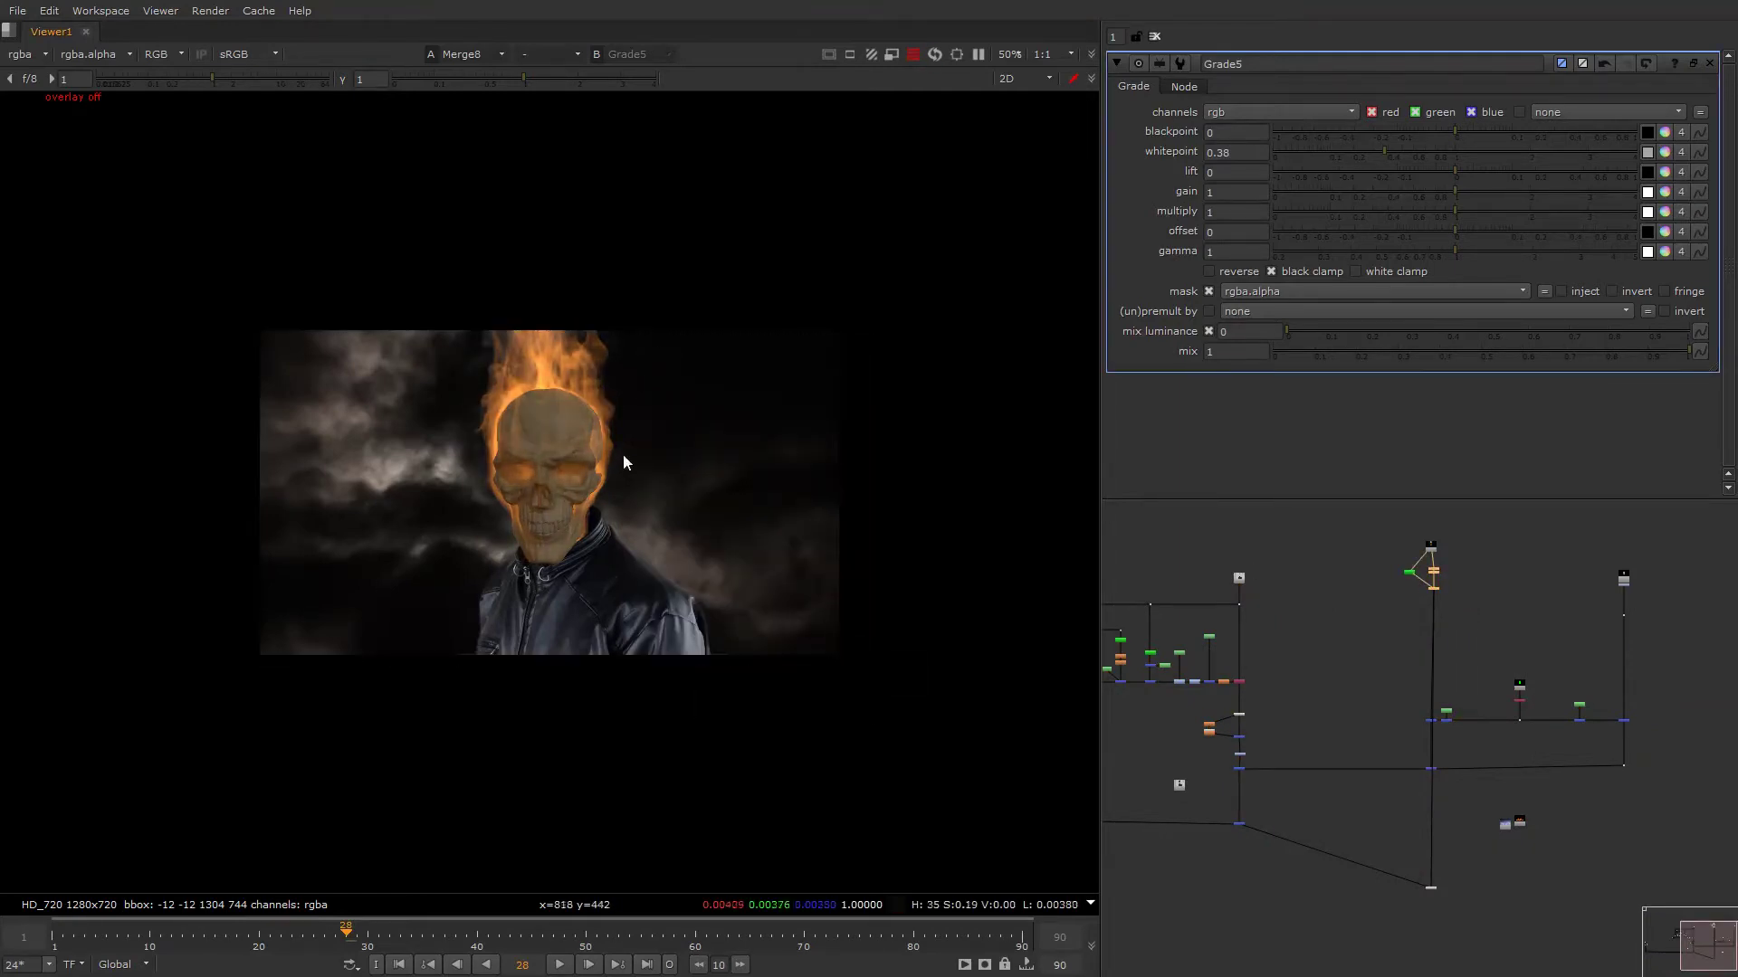
Raise the viewer gain to 64 to examine how the black levels of the composite's elements match.
{"action": "left_click_drag", "start_coordinate": [1372, 690], "coordinate": [1317, 663], "text": "alt"}
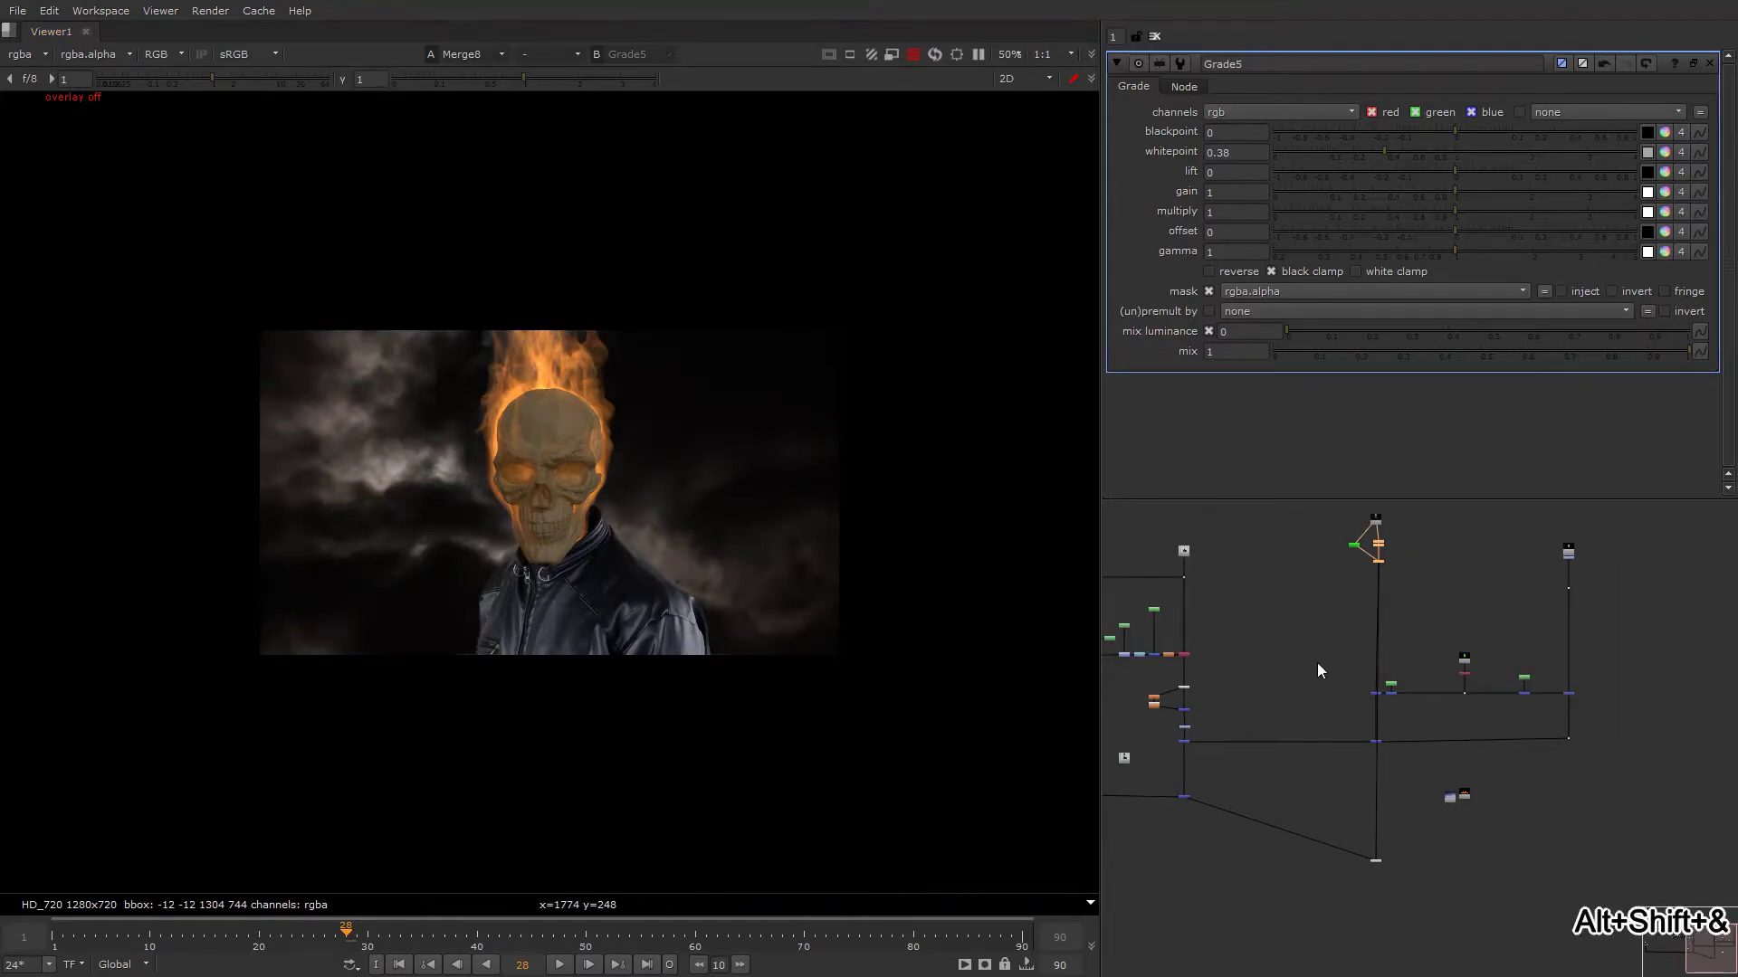
{"action": "left_click_drag", "start_coordinate": [1406, 714], "coordinate": [1381, 711], "text": "alt"}
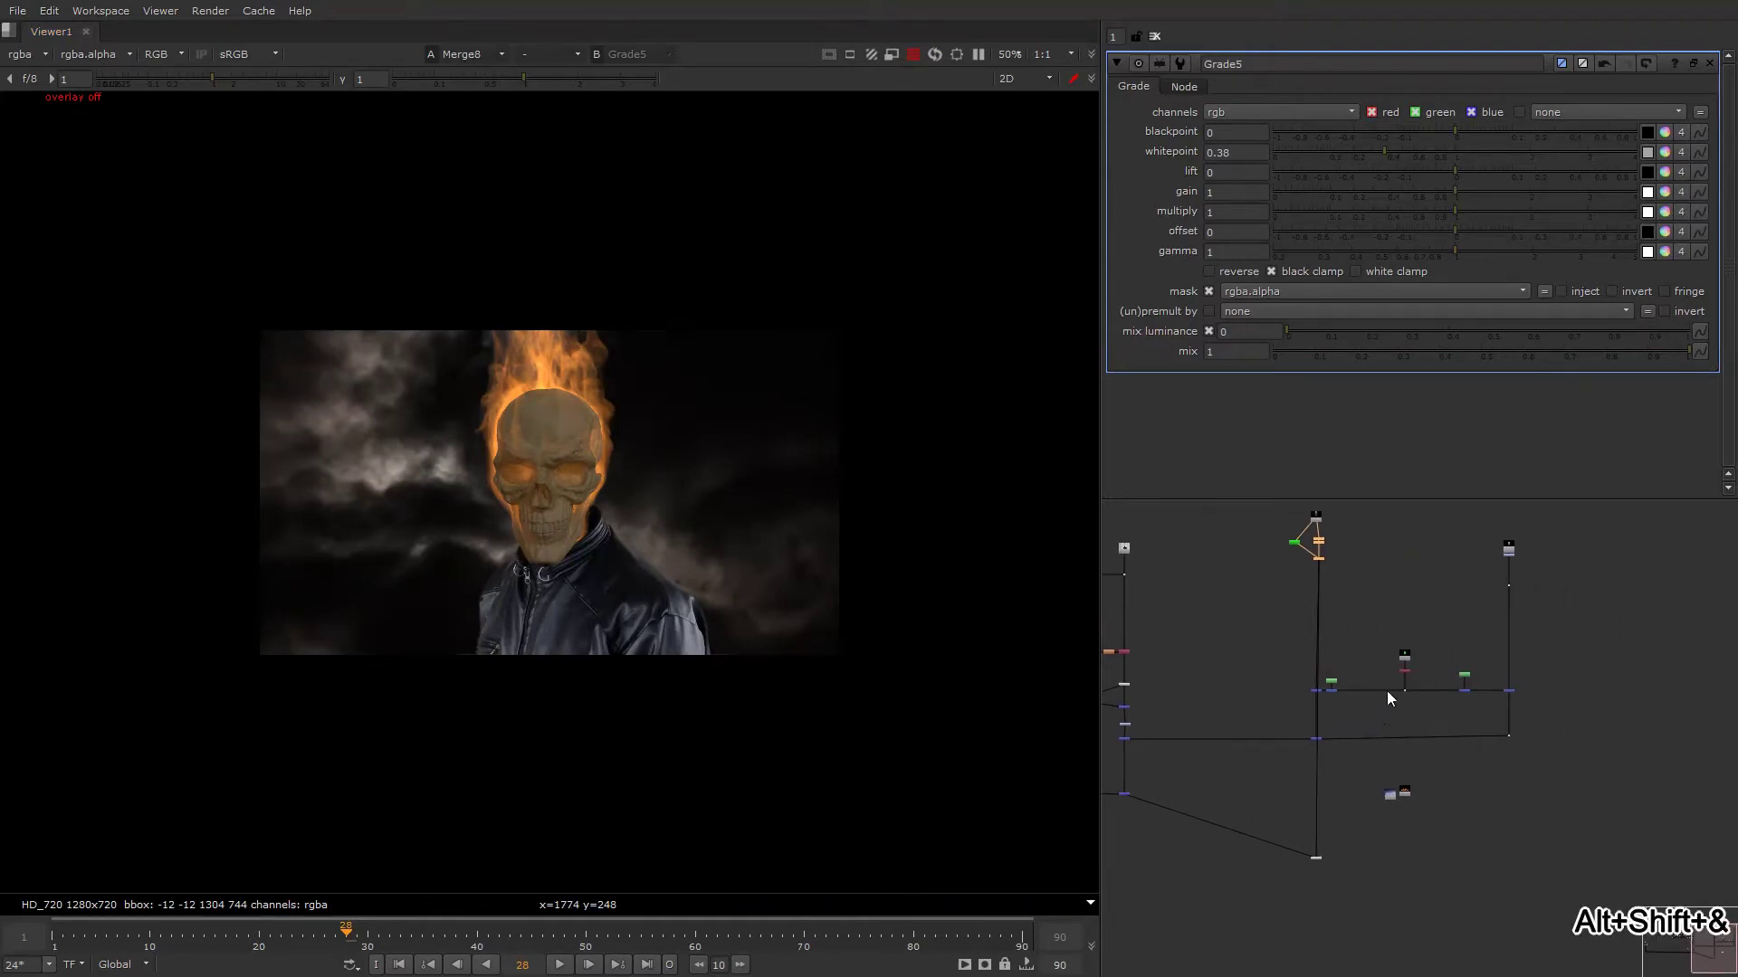
{"action": "left_click", "coordinate": [258, 82]}
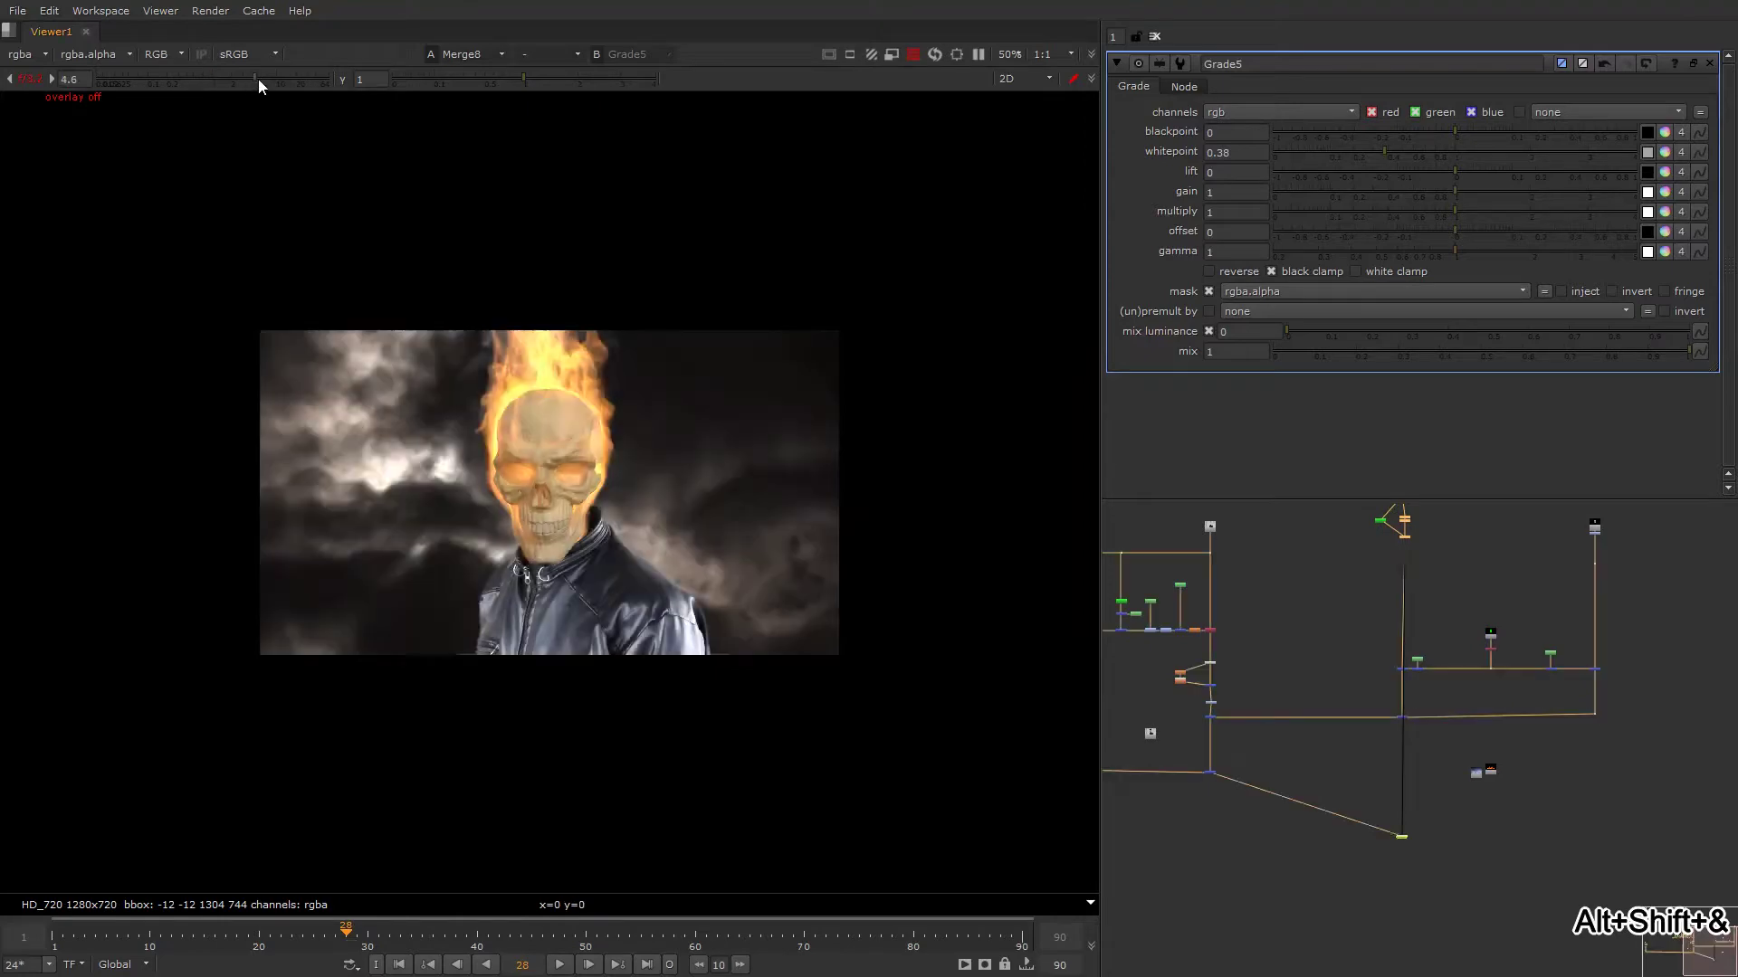
{"action": "left_click_drag", "start_coordinate": [258, 79], "coordinate": [348, 80]}
{"action": "scroll", "coordinate": [616, 577], "scroll_direction": "up", "scroll_amount": 6}
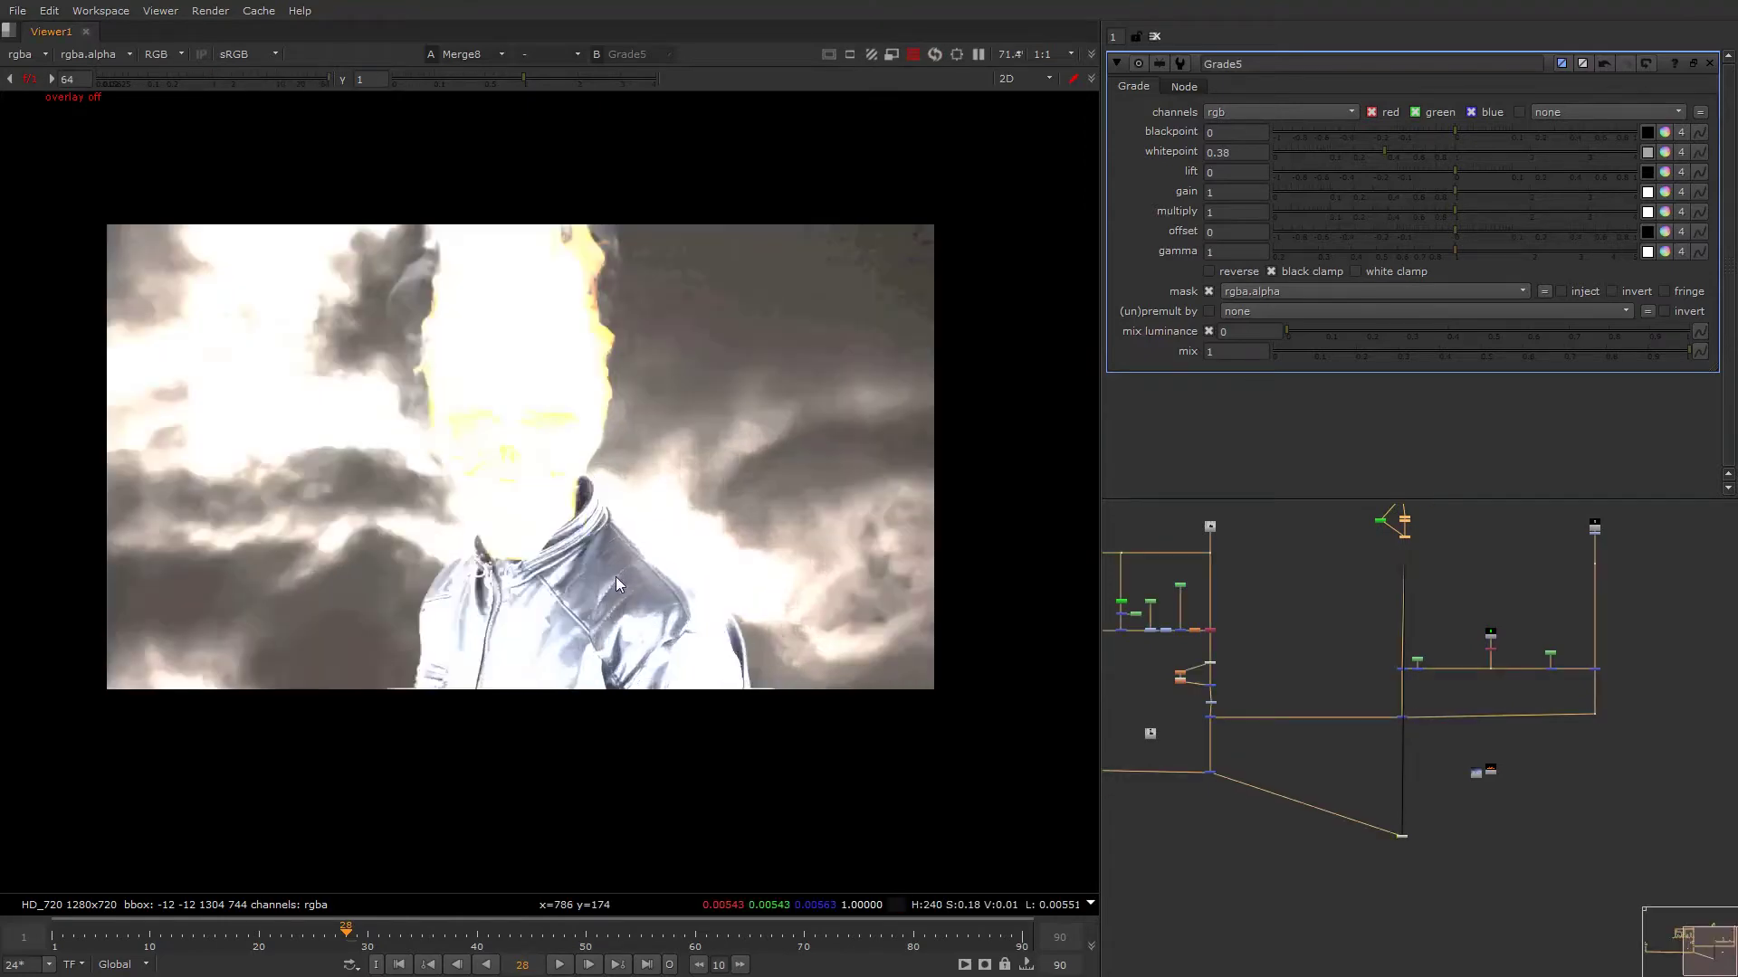
{"action": "scroll", "coordinate": [612, 499], "scroll_direction": "down", "scroll_amount": 4}
Set the master offset of the background's ColorCorrect node to -0.0004.
{"action": "key", "text": "alt+shift+1"}
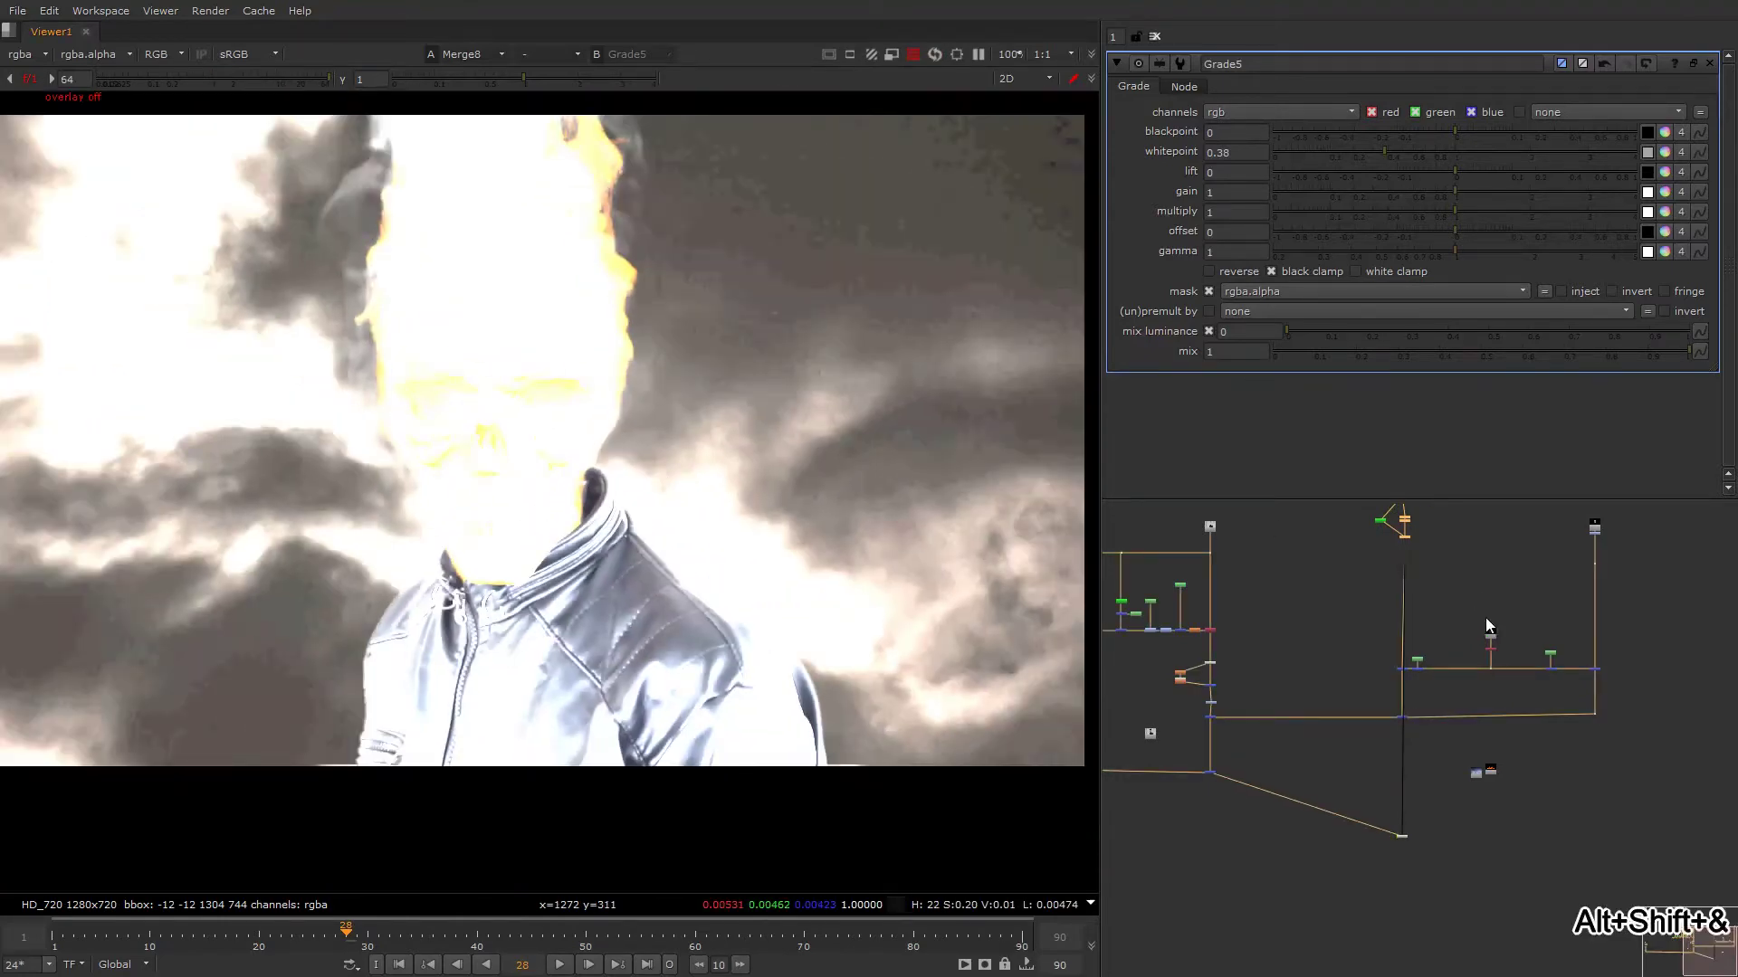
{"action": "scroll", "coordinate": [1386, 674], "scroll_direction": "up", "scroll_amount": 3}
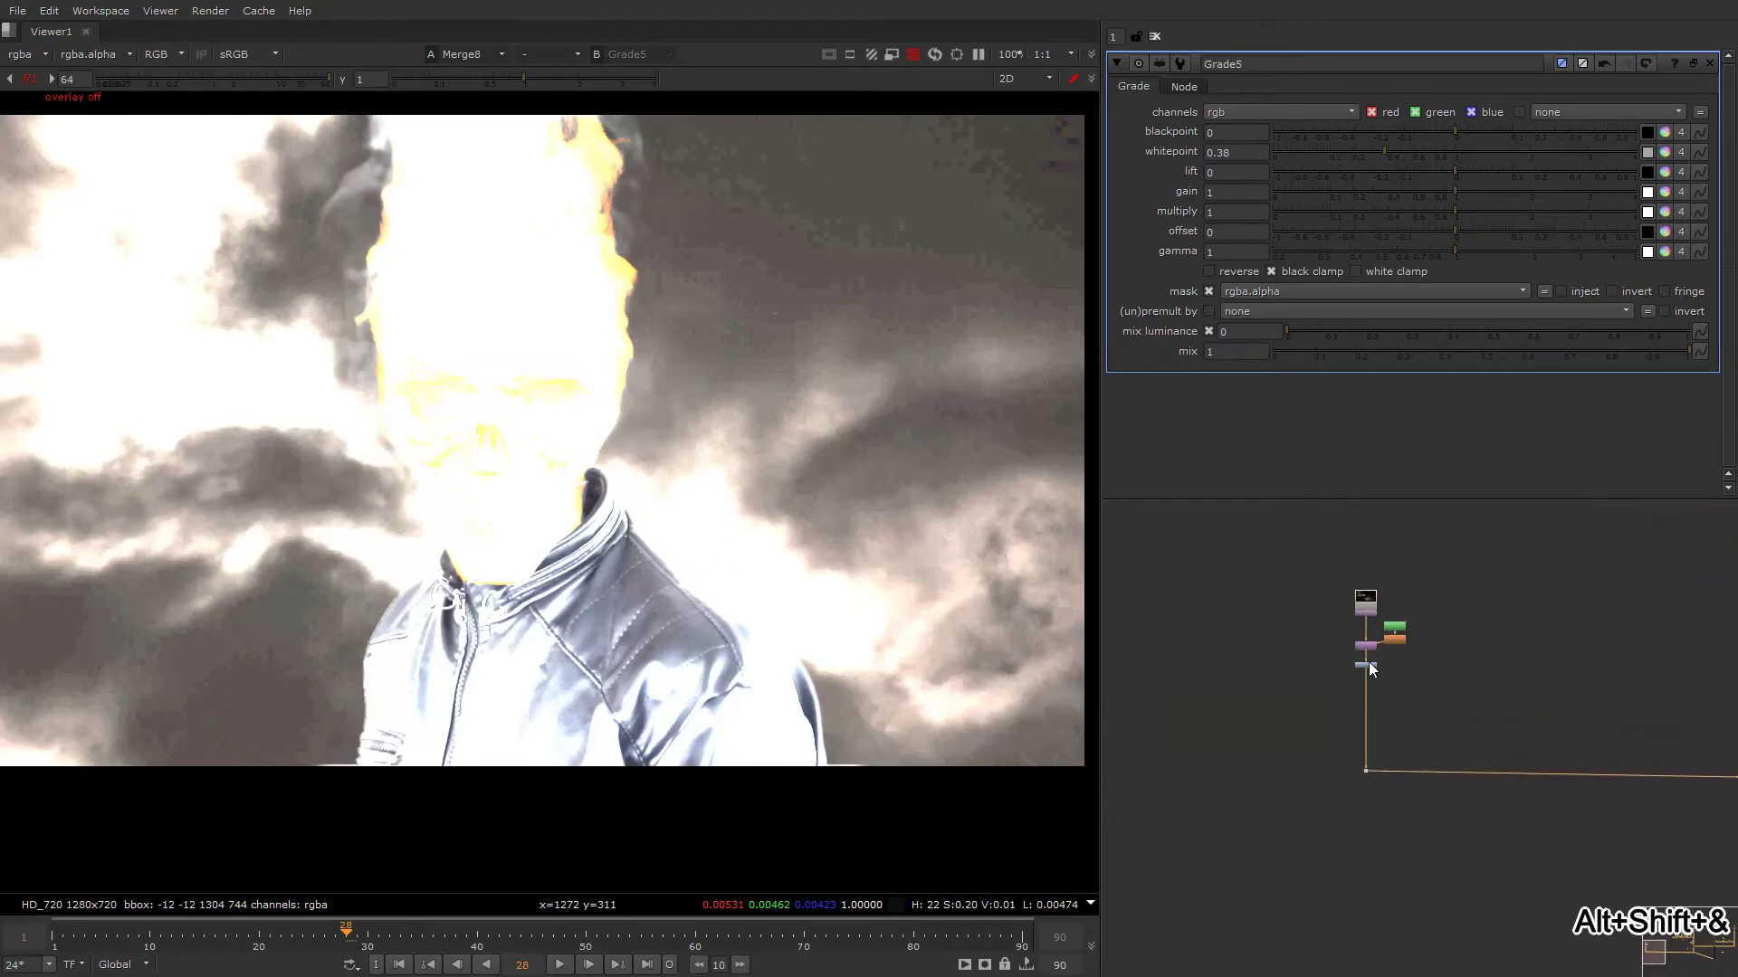
{"action": "double_click", "coordinate": [1367, 667]}
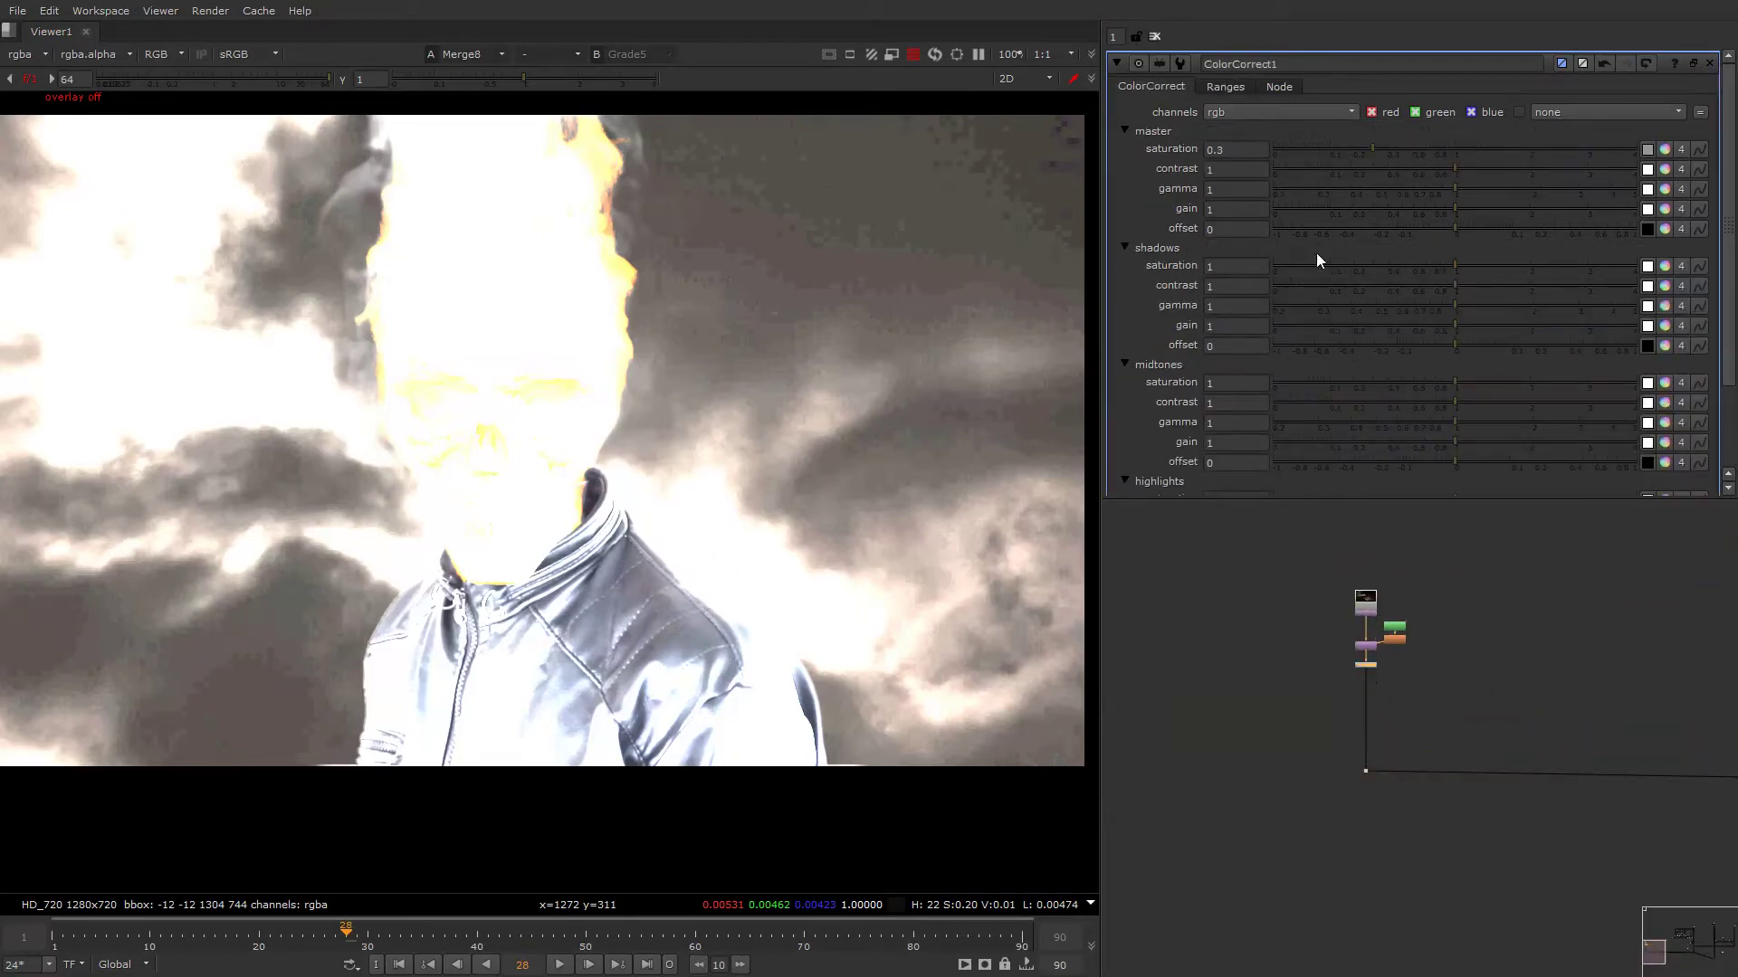
{"action": "left_click_drag", "start_coordinate": [1447, 231], "coordinate": [1445, 231]}
{"action": "key", "text": "ctrl+Return"}
{"action": "left_click", "coordinate": [1256, 233]}
{"action": "key", "text": "Down"}
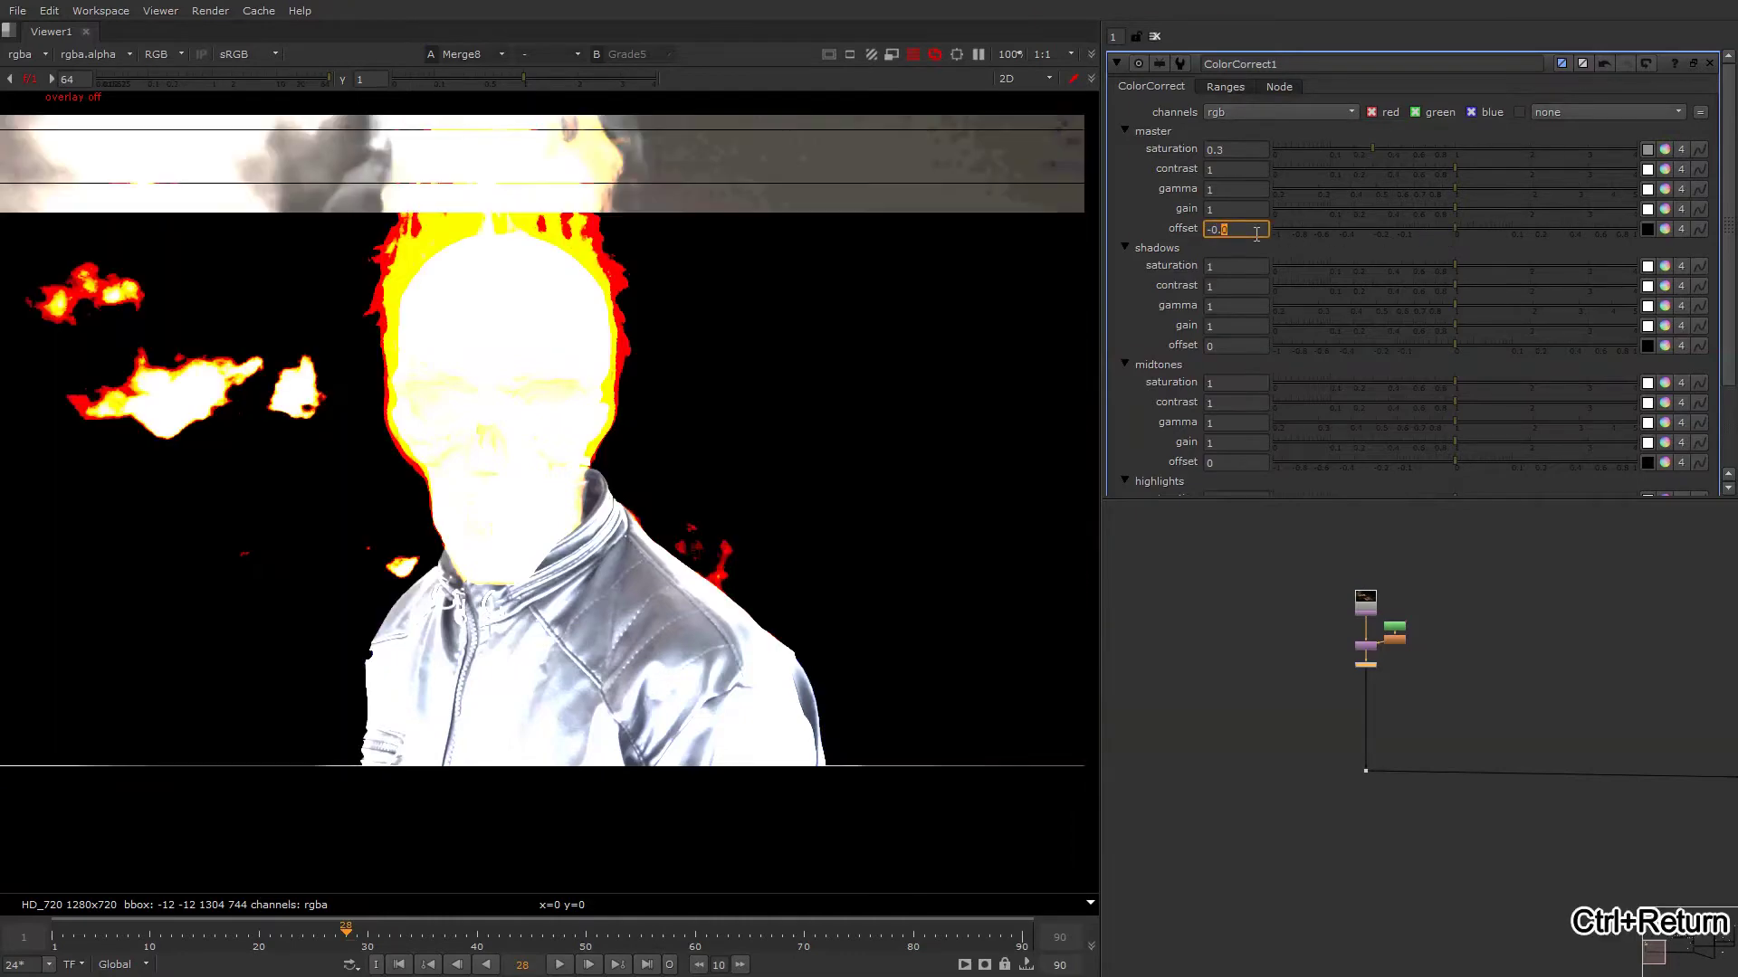
{"action": "key", "text": "Up"}
{"action": "key", "text": "Right"}
{"action": "key", "text": "Down"}
{"action": "key", "text": "Up"}
{"action": "key", "text": "Right"}
{"action": "key", "text": "Down"}
{"action": "key", "text": "Up"}
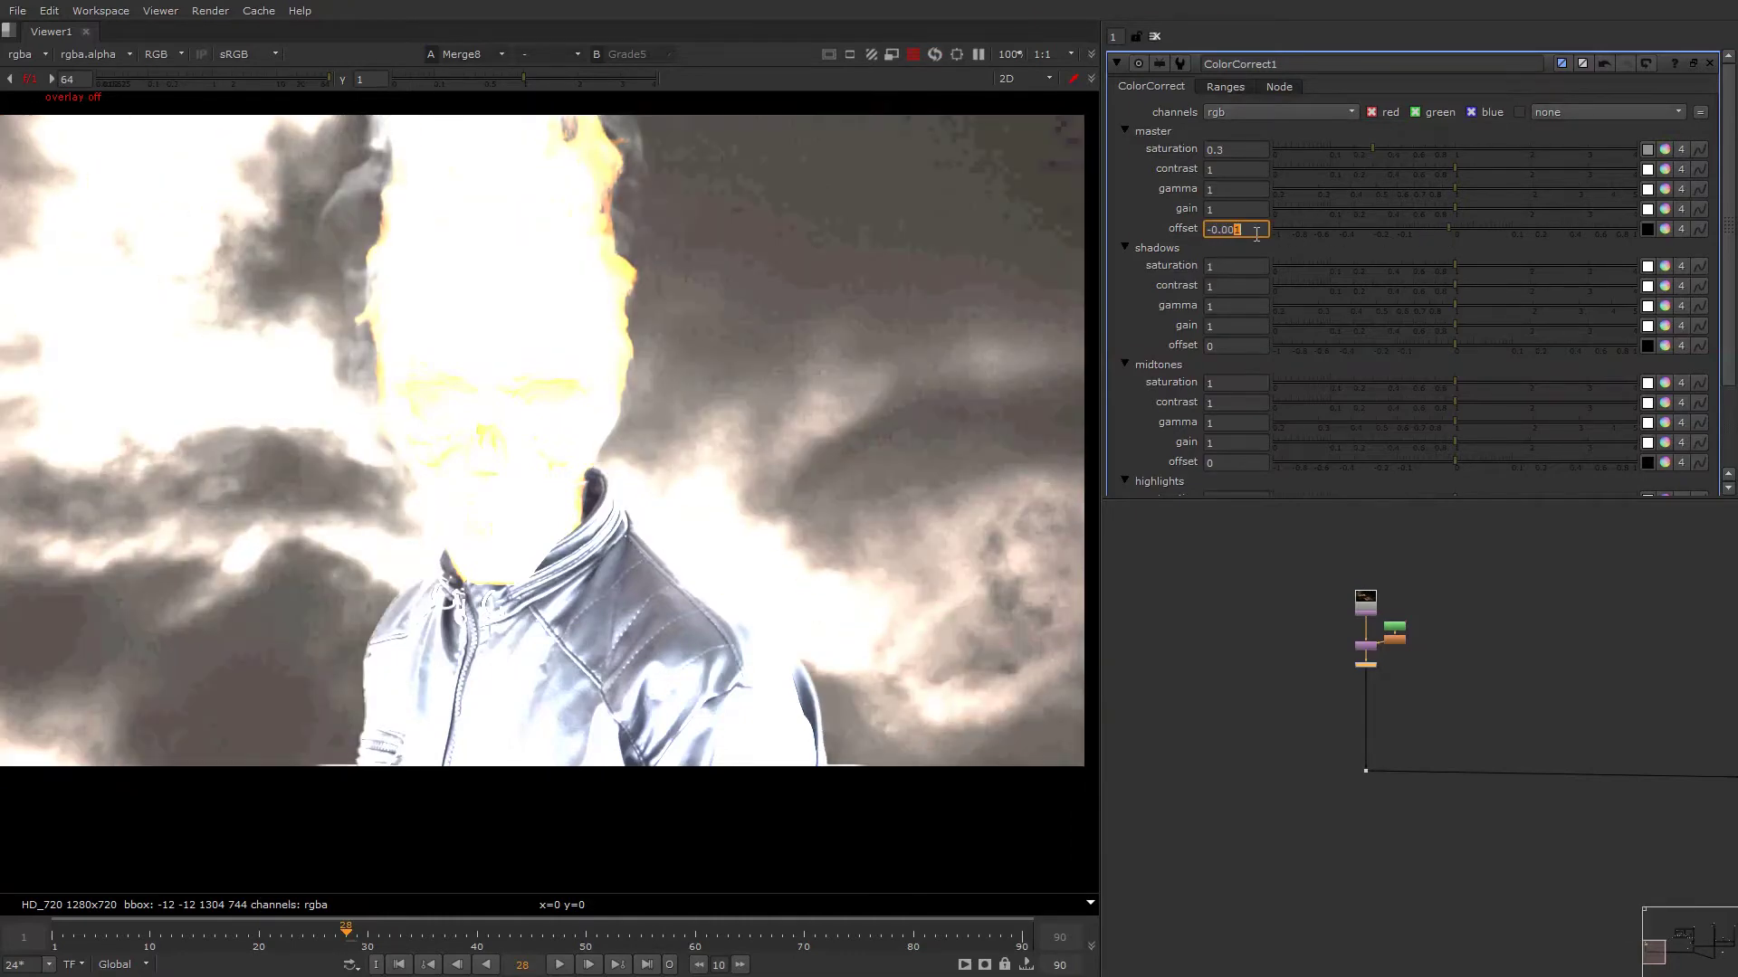
{"action": "key", "text": "Down"}
{"action": "key", "text": "Up"}
{"action": "key", "text": "Down"}
{"action": "key", "text": "Up"}
{"action": "key", "text": "Down"}
{"action": "key", "text": "Down"}
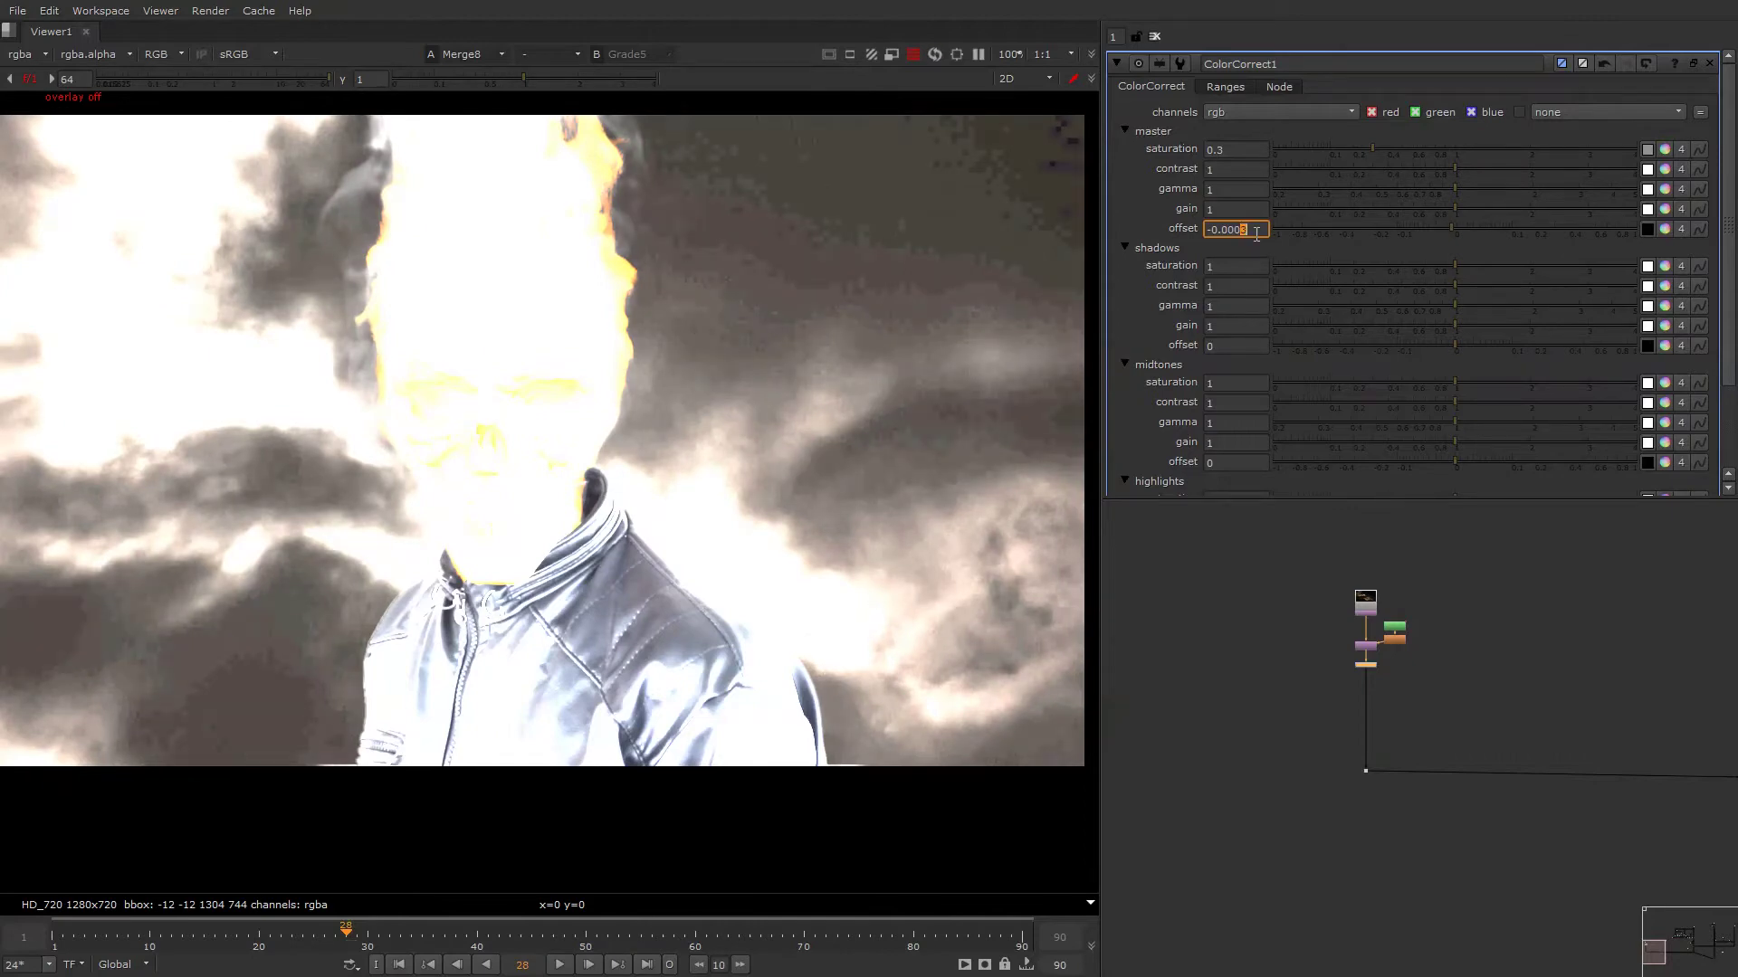
Reset the viewer gain to 1 and review the full composite at normal exposure.
{"action": "scroll", "coordinate": [744, 464], "scroll_direction": "down", "scroll_amount": 2}
{"action": "scroll", "coordinate": [699, 469], "scroll_direction": "up", "scroll_amount": 1}
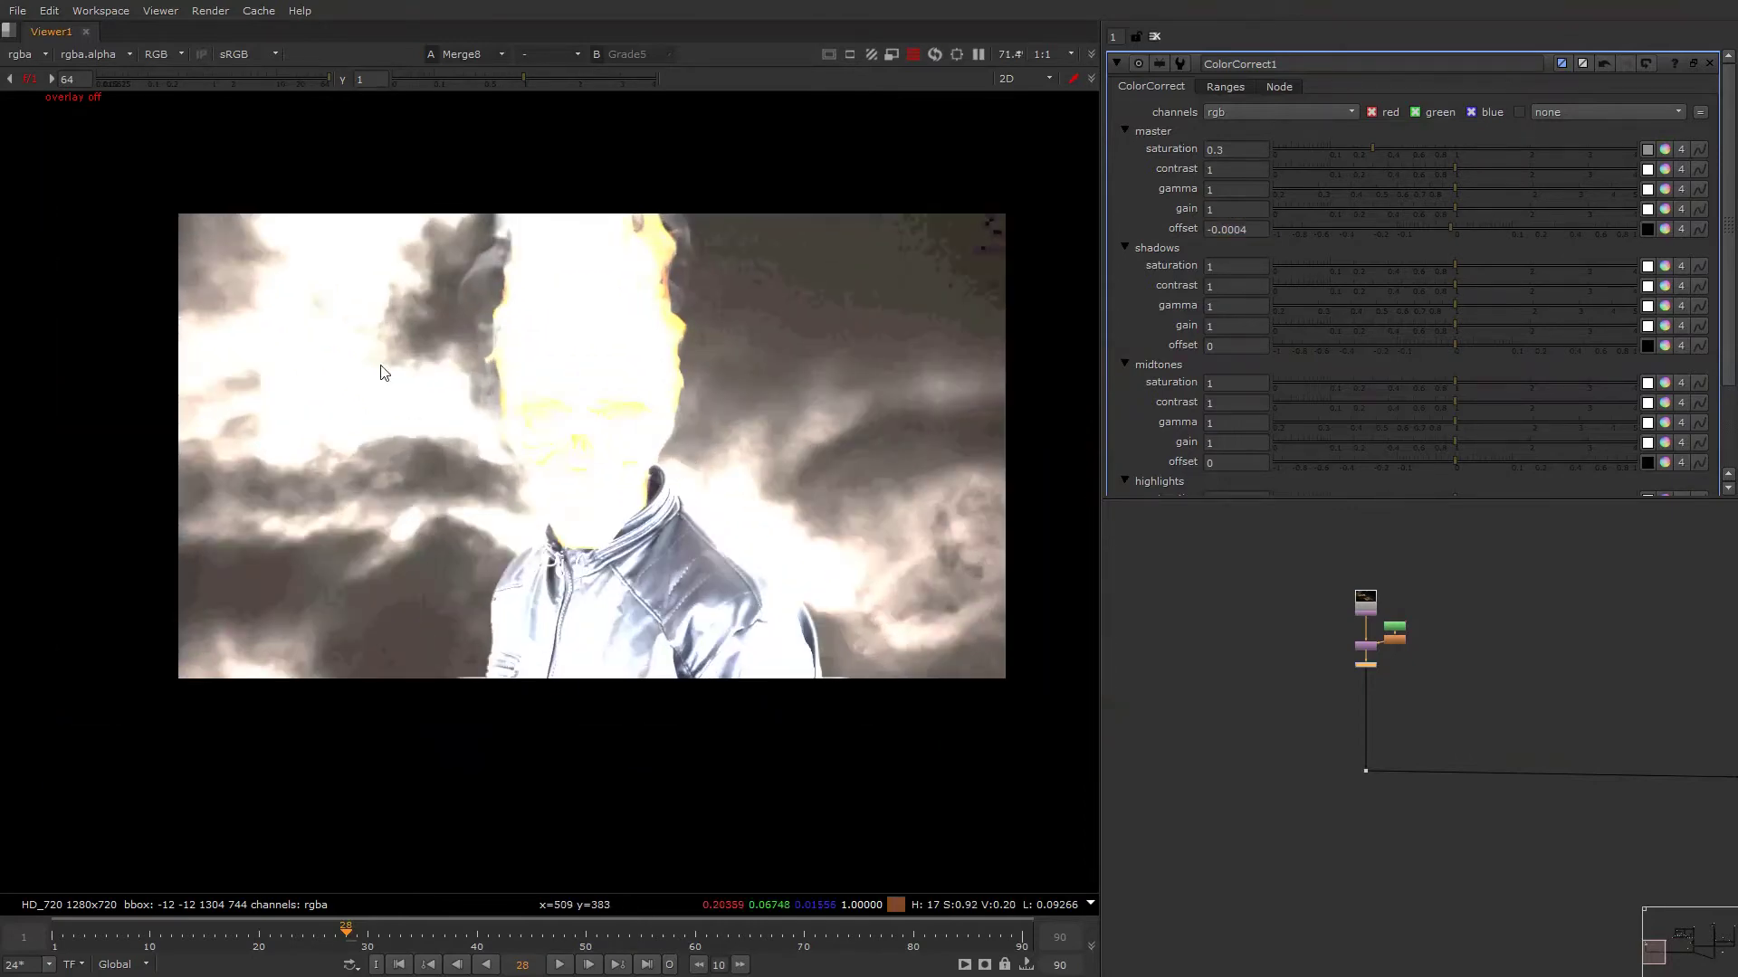
{"action": "left_click", "coordinate": [220, 81]}
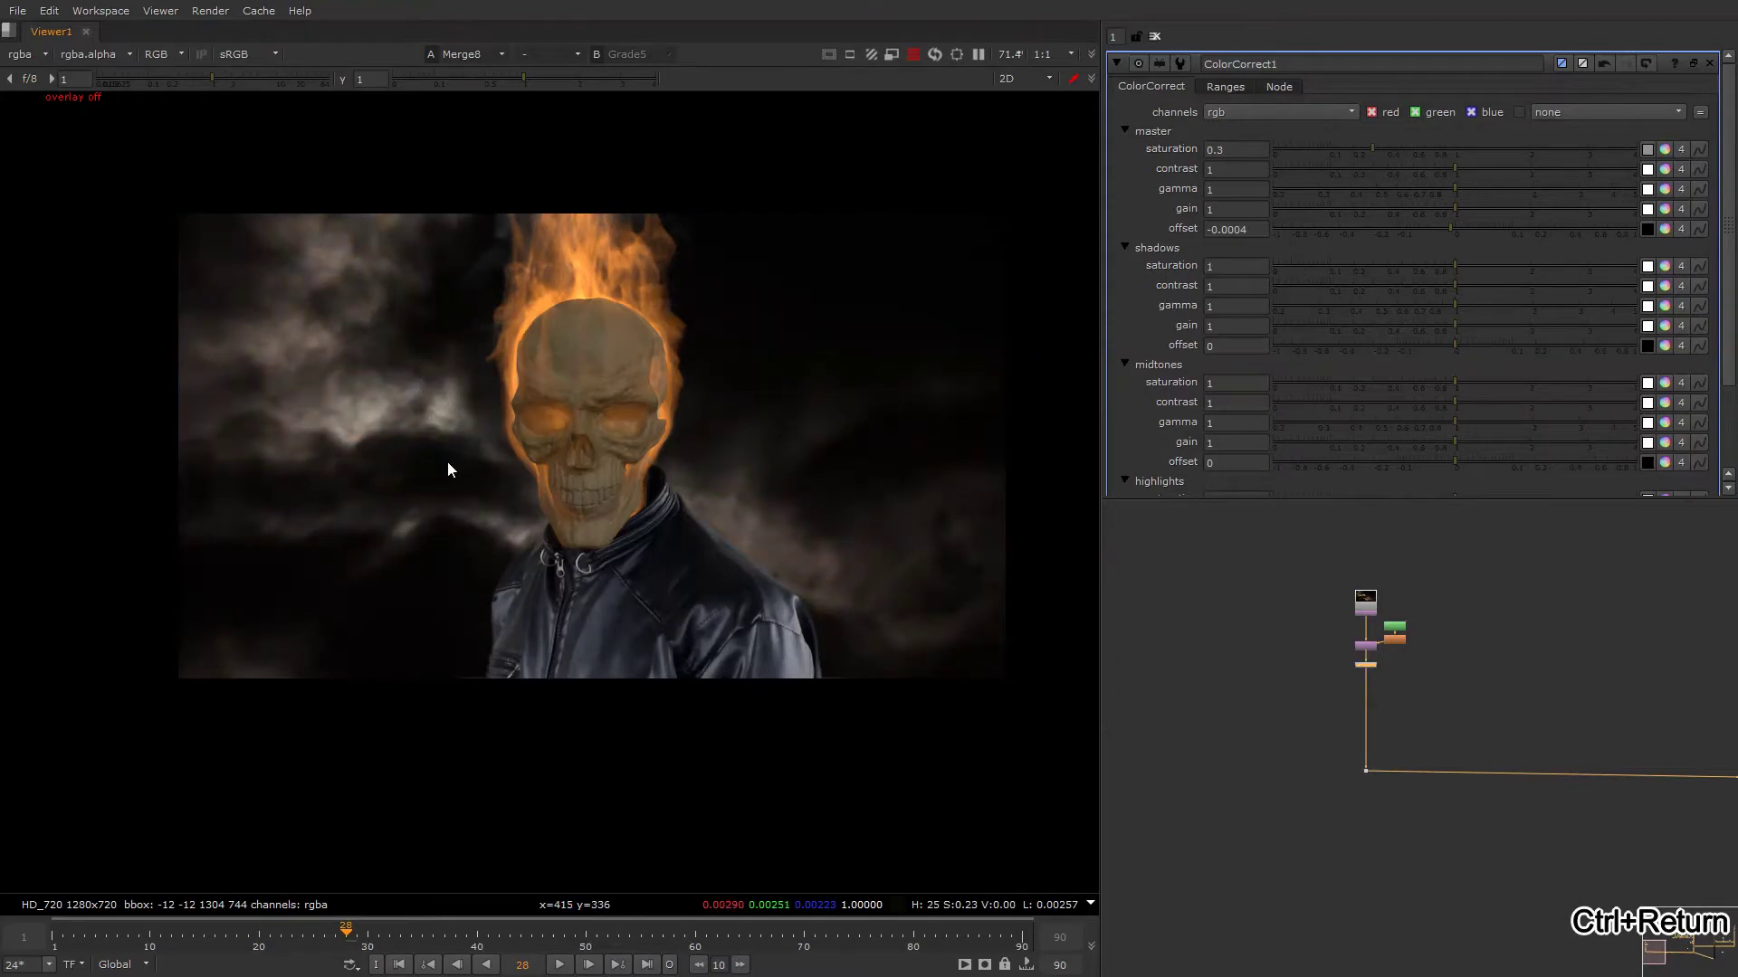
Set the master offset of ColorCorrect1 to -0.0002.
{"action": "key", "text": "r"}
{"action": "key", "text": "r"}
{"action": "scroll", "coordinate": [802, 447], "scroll_direction": "down", "scroll_amount": 1}
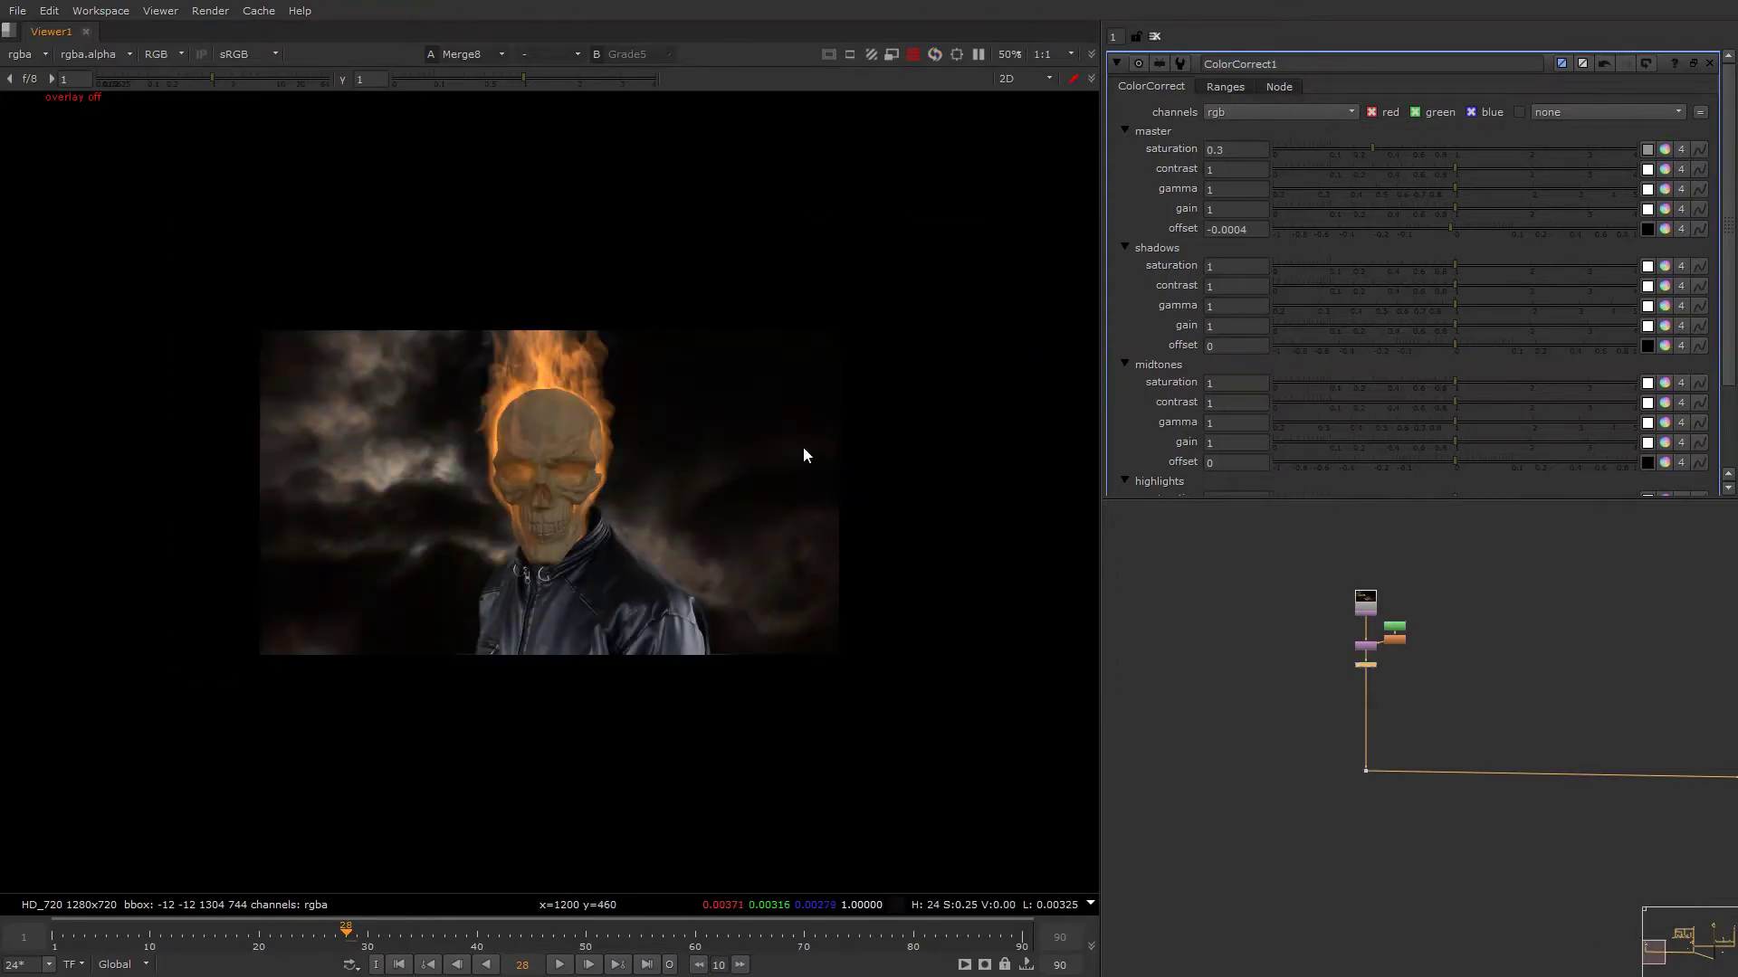
{"action": "right_click", "coordinate": [802, 447]}
{"action": "left_click", "coordinate": [794, 558]}
{"action": "left_click", "coordinate": [1244, 228]}
{"action": "key", "text": "Up"}
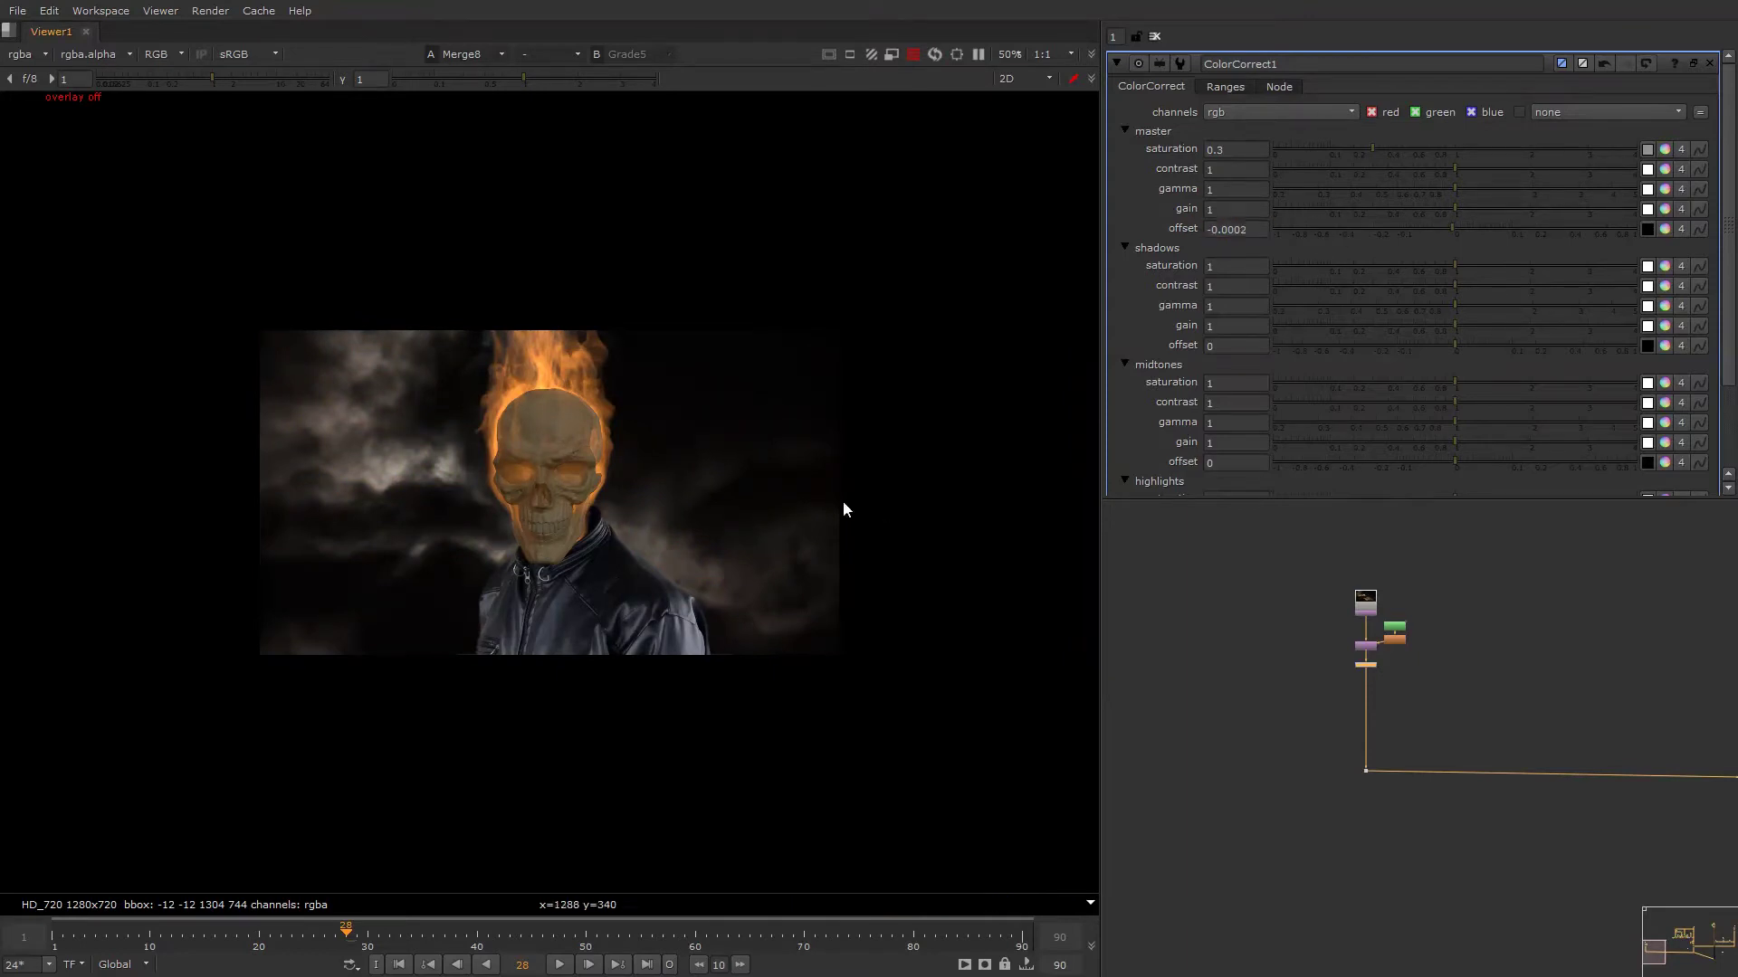
Move the row of flame merges with its roto and read inputs up, leaving more room above the merge below.
{"action": "key", "text": "alt+shift+1"}
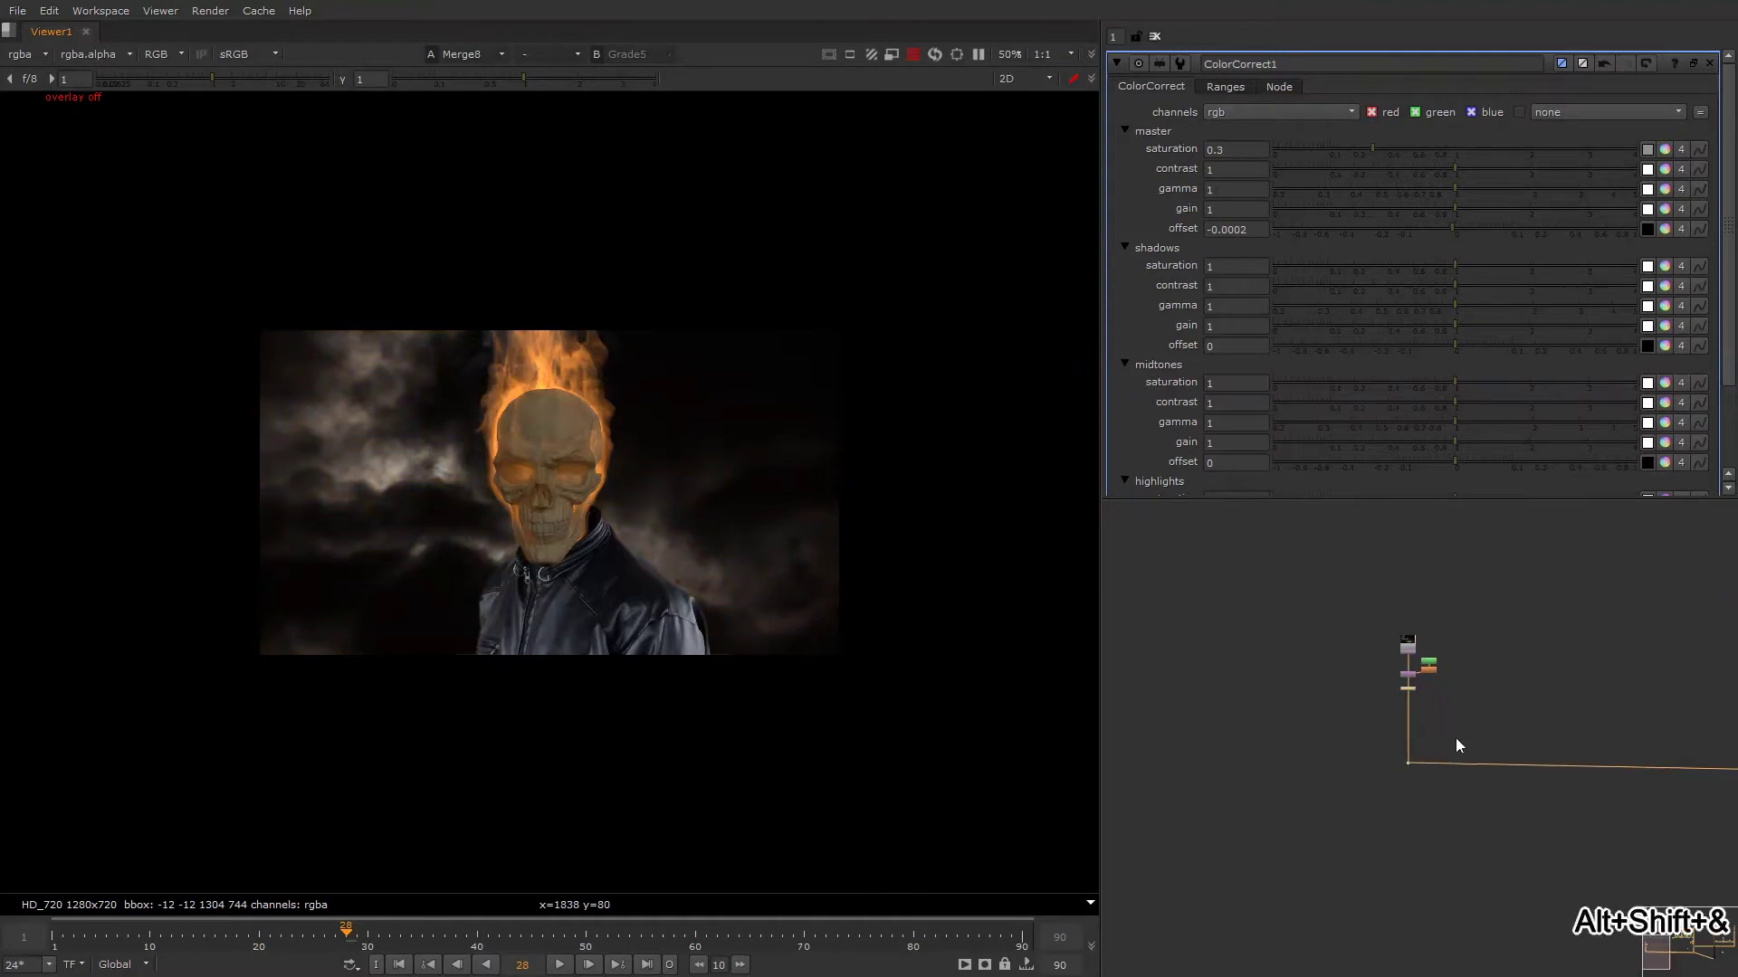
{"action": "middle_click_drag", "start_coordinate": [1562, 544], "coordinate": [1350, 646]}
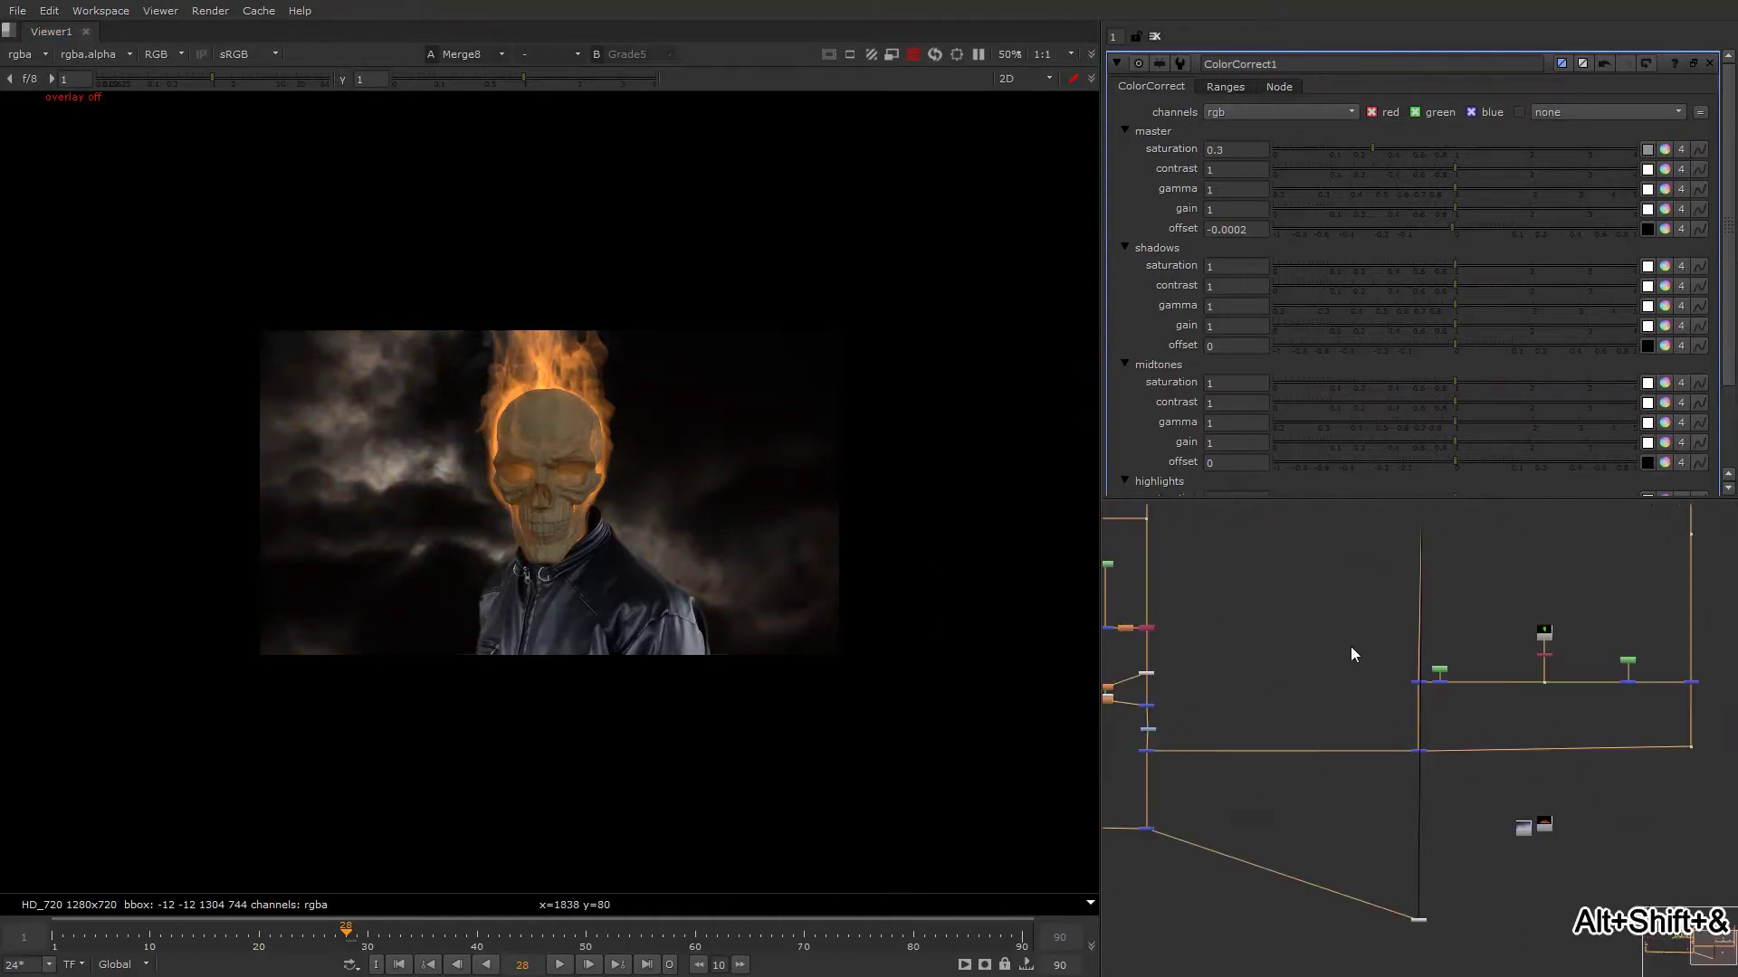
{"action": "middle_click_drag", "start_coordinate": [1414, 511], "coordinate": [1345, 643]}
{"action": "scroll", "coordinate": [1345, 643], "scroll_direction": "up", "scroll_amount": 3}
{"action": "middle_click_drag", "start_coordinate": [1353, 746], "coordinate": [1359, 505]}
{"action": "scroll", "coordinate": [1354, 710], "scroll_direction": "up", "scroll_amount": 3}
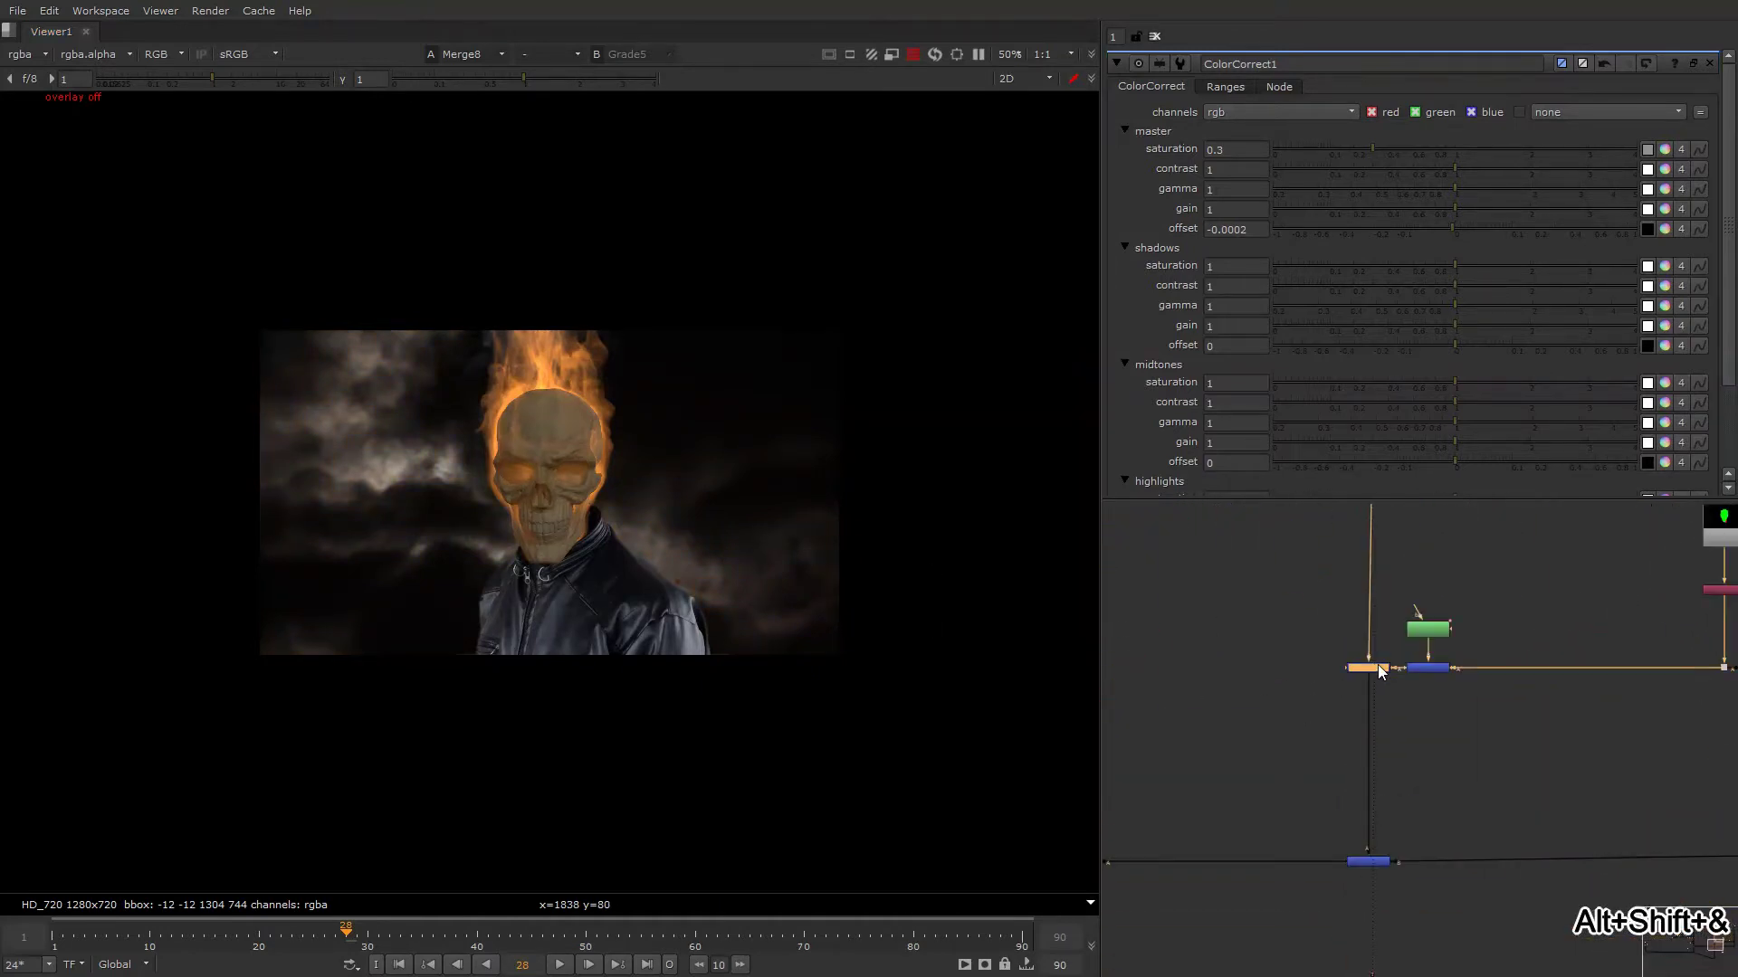
{"action": "scroll", "coordinate": [1377, 663], "scroll_direction": "down", "scroll_amount": 5}
{"action": "left_click_drag", "start_coordinate": [1293, 619], "coordinate": [1733, 787]}
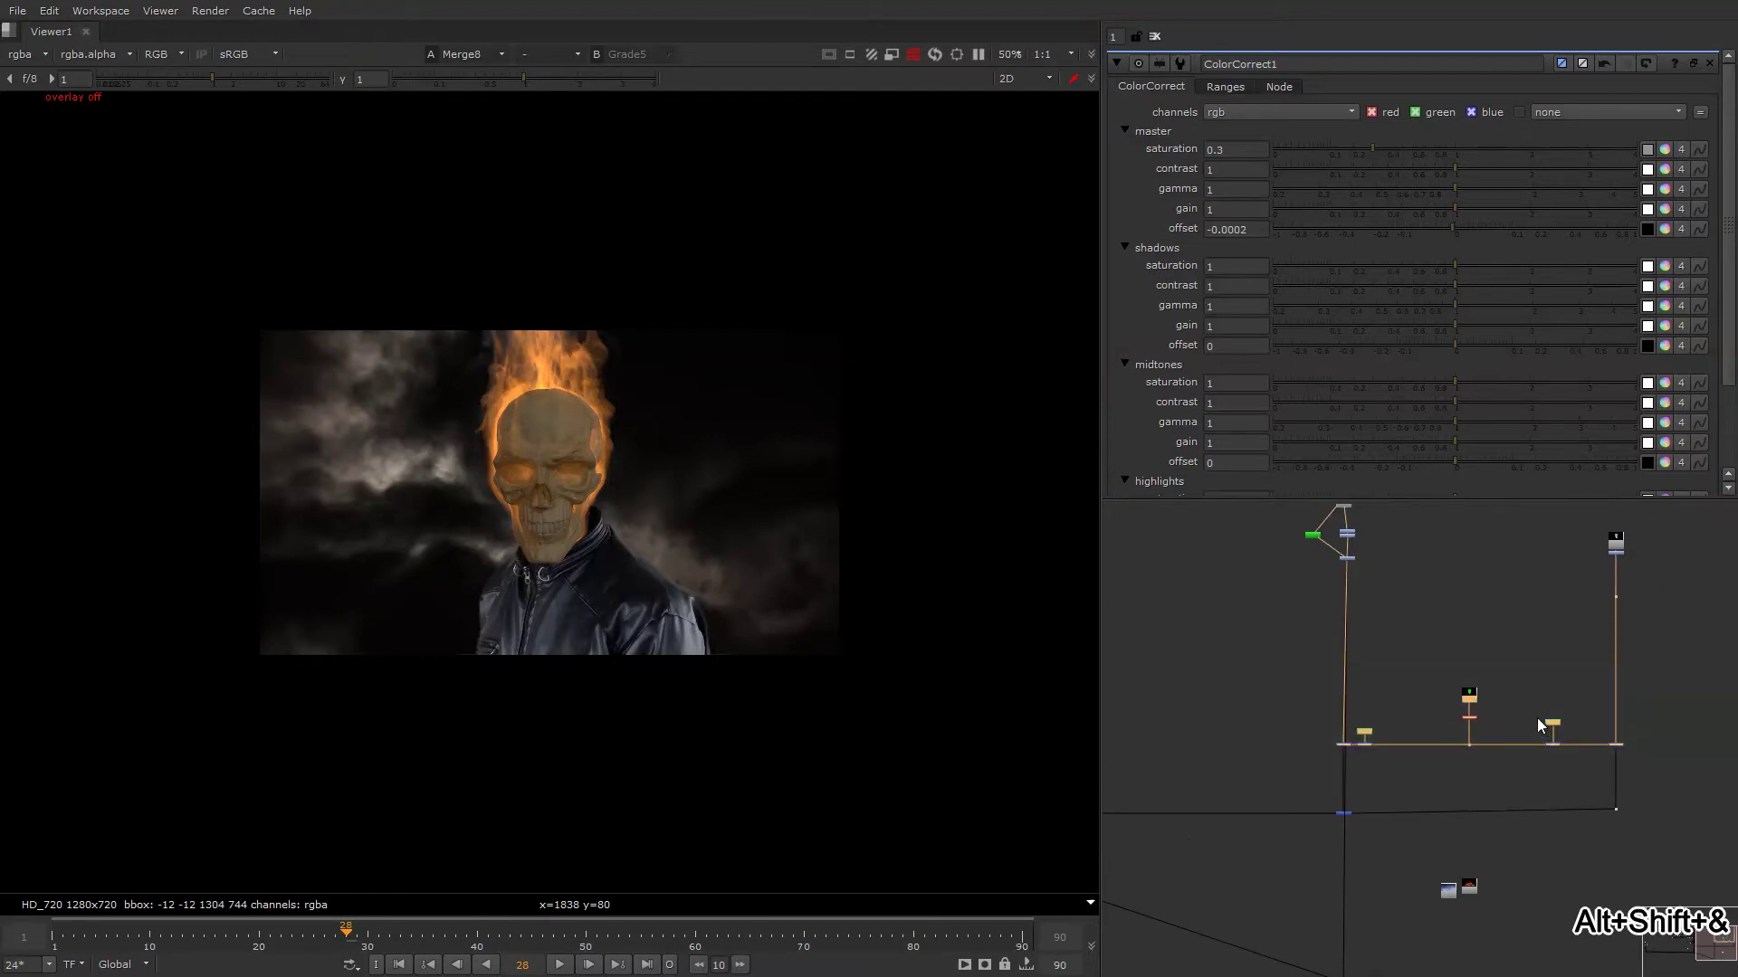
{"action": "left_click_drag", "start_coordinate": [1468, 699], "coordinate": [1468, 603]}
{"action": "left_click", "coordinate": [1365, 757]}
{"action": "scroll", "coordinate": [1366, 757], "scroll_direction": "up", "scroll_amount": 1}
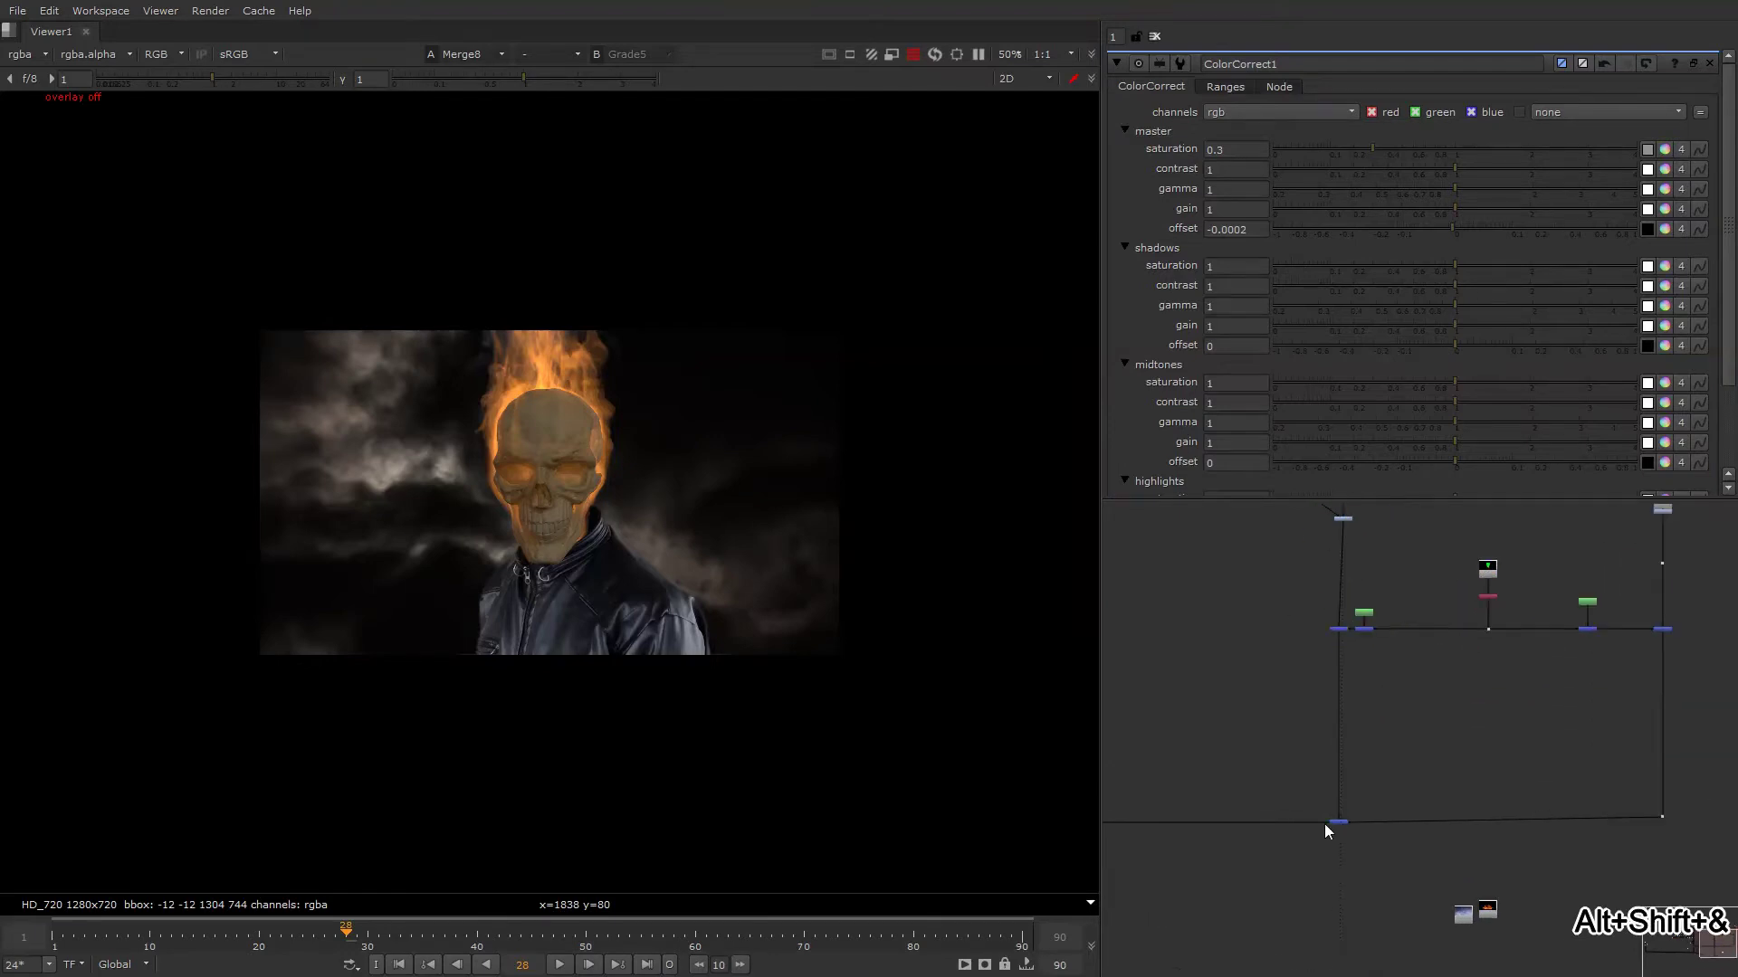
Add a Glow node and insert it into the flame branch directly below the flame merge.
{"action": "middle_click_drag", "start_coordinate": [1317, 837], "coordinate": [1459, 628]}
{"action": "left_click_drag", "start_coordinate": [1497, 785], "coordinate": [1240, 973]}
{"action": "scroll", "coordinate": [1421, 724], "scroll_direction": "down", "scroll_amount": 4}
{"action": "middle_click_drag", "start_coordinate": [1406, 614], "coordinate": [1379, 700]}
{"action": "scroll", "coordinate": [1443, 659], "scroll_direction": "up", "scroll_amount": 1}
{"action": "scroll", "coordinate": [1445, 661], "scroll_direction": "up", "scroll_amount": 3}
{"action": "left_click", "coordinate": [1446, 666]}
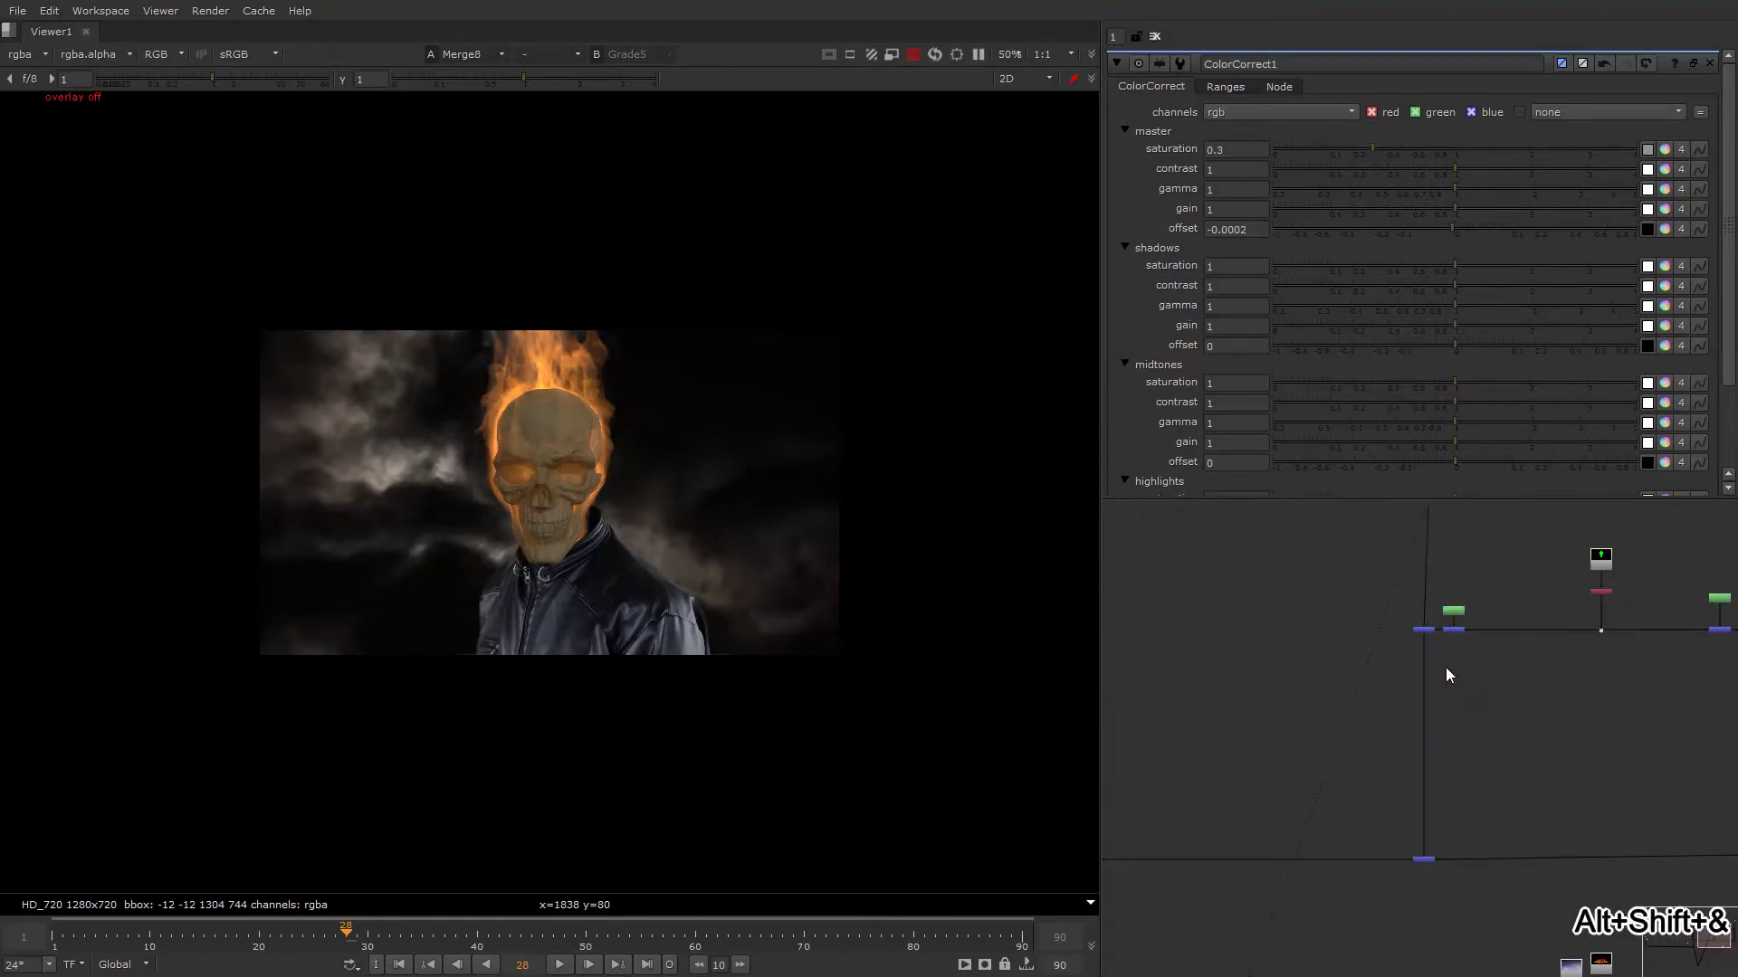
{"action": "key", "text": "Tab"}
{"action": "type", "text": "glo"}
{"action": "key", "text": "Return"}
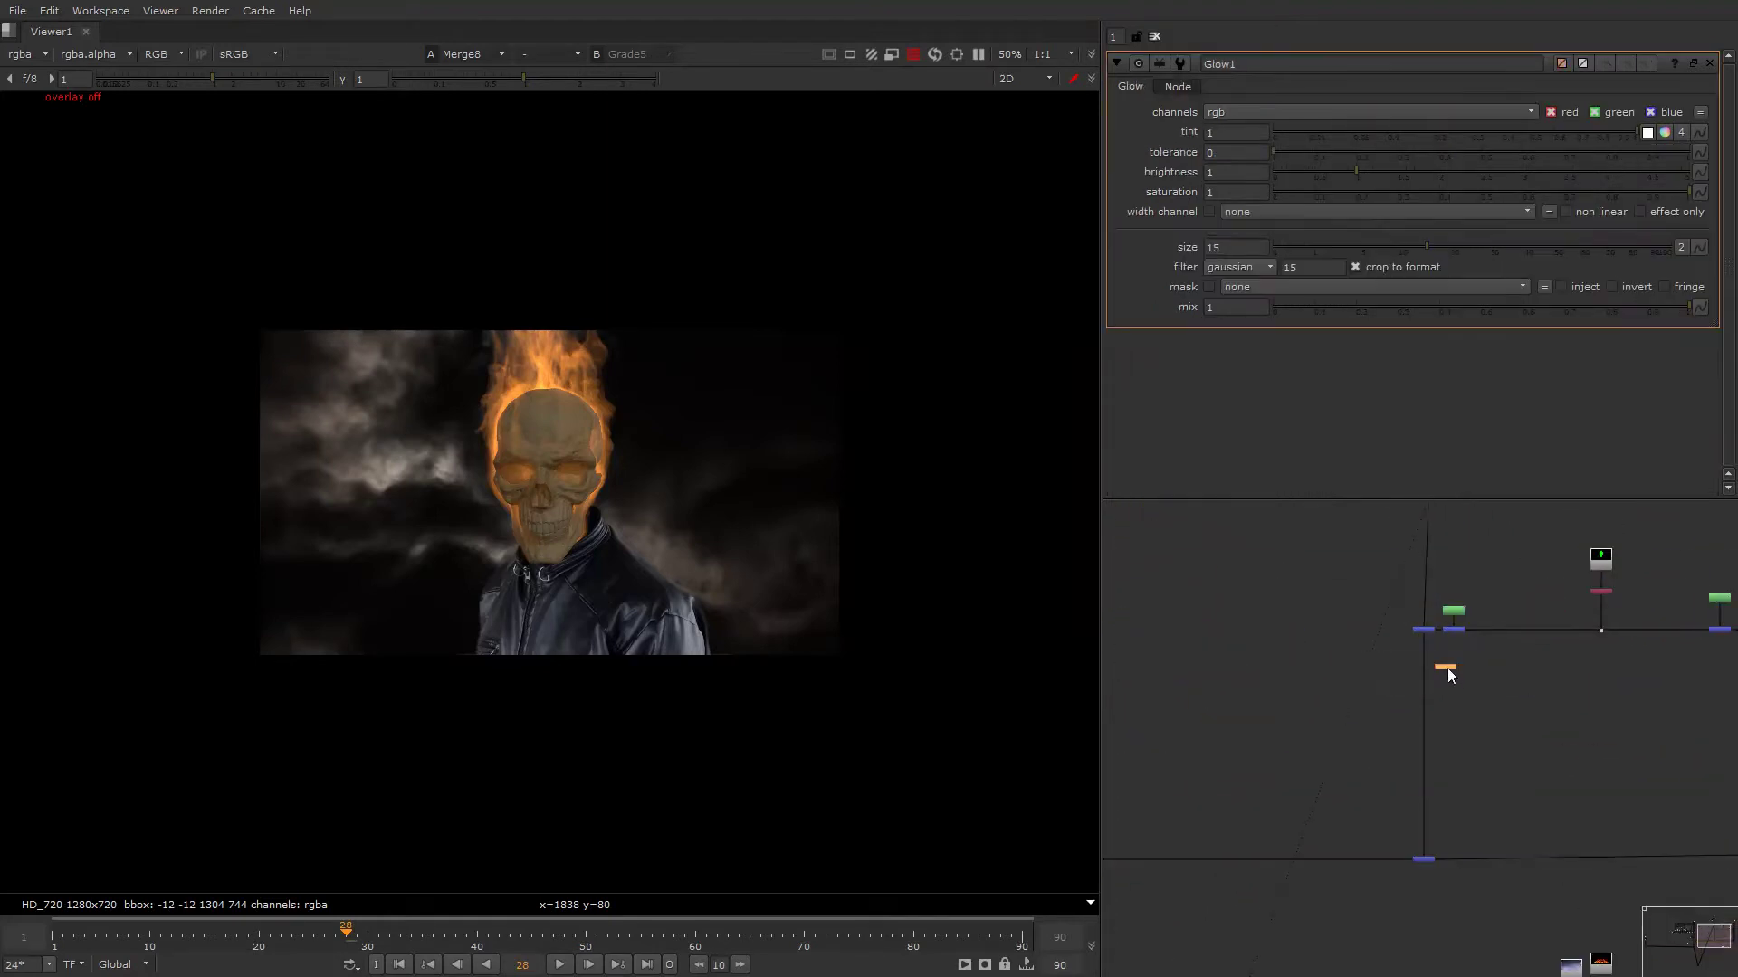
{"action": "left_click_drag", "start_coordinate": [1447, 668], "coordinate": [1428, 684]}
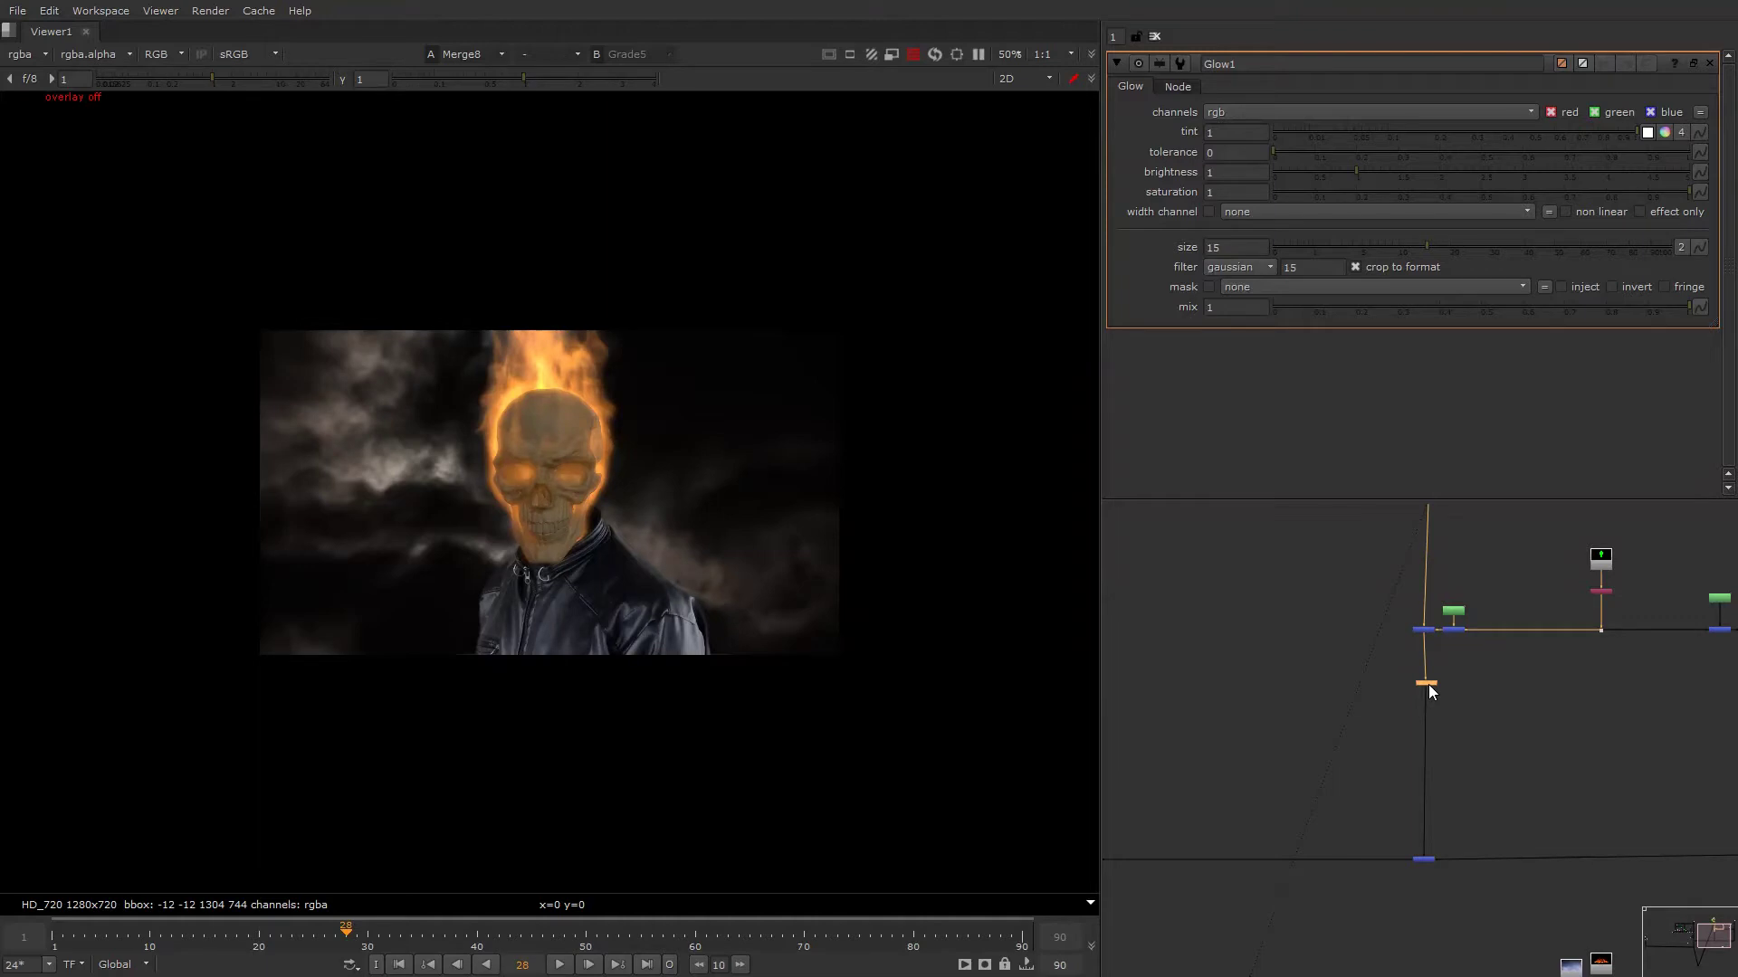
View the output of Glow1, compare it disabled and enabled, and set its brightness to 0.44.
{"action": "key", "text": "1"}
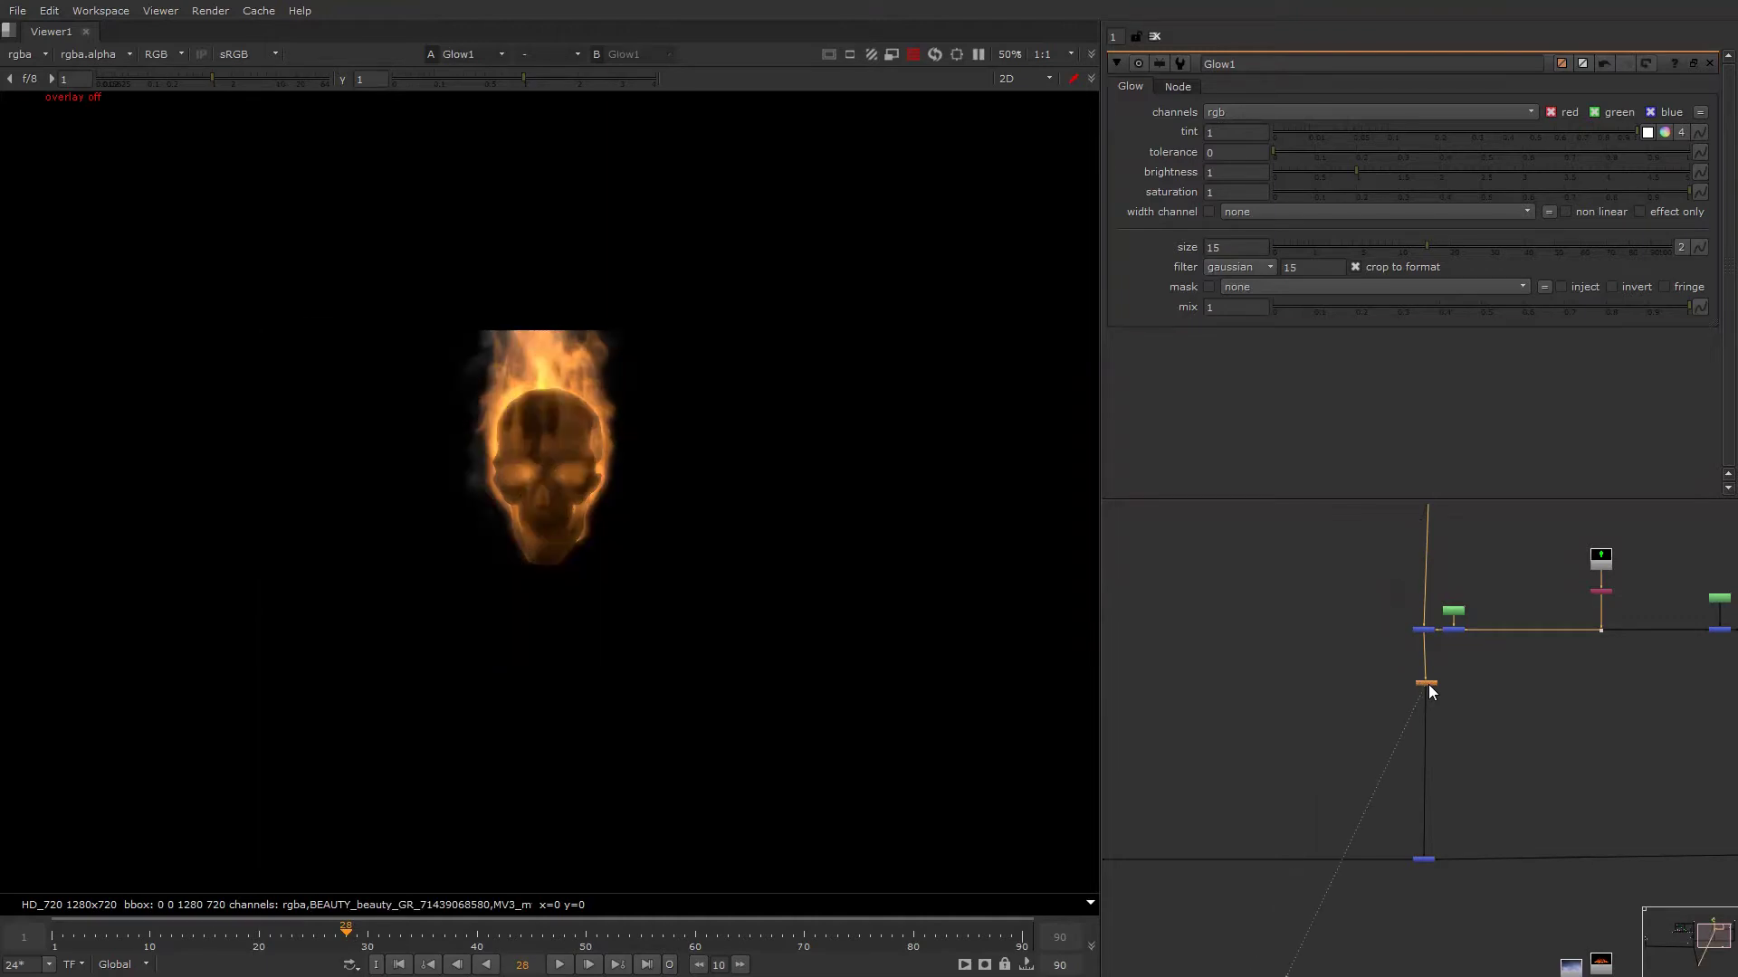
{"action": "scroll", "coordinate": [532, 419], "scroll_direction": "up", "scroll_amount": 2}
{"action": "key", "text": "alt+shift+1"}
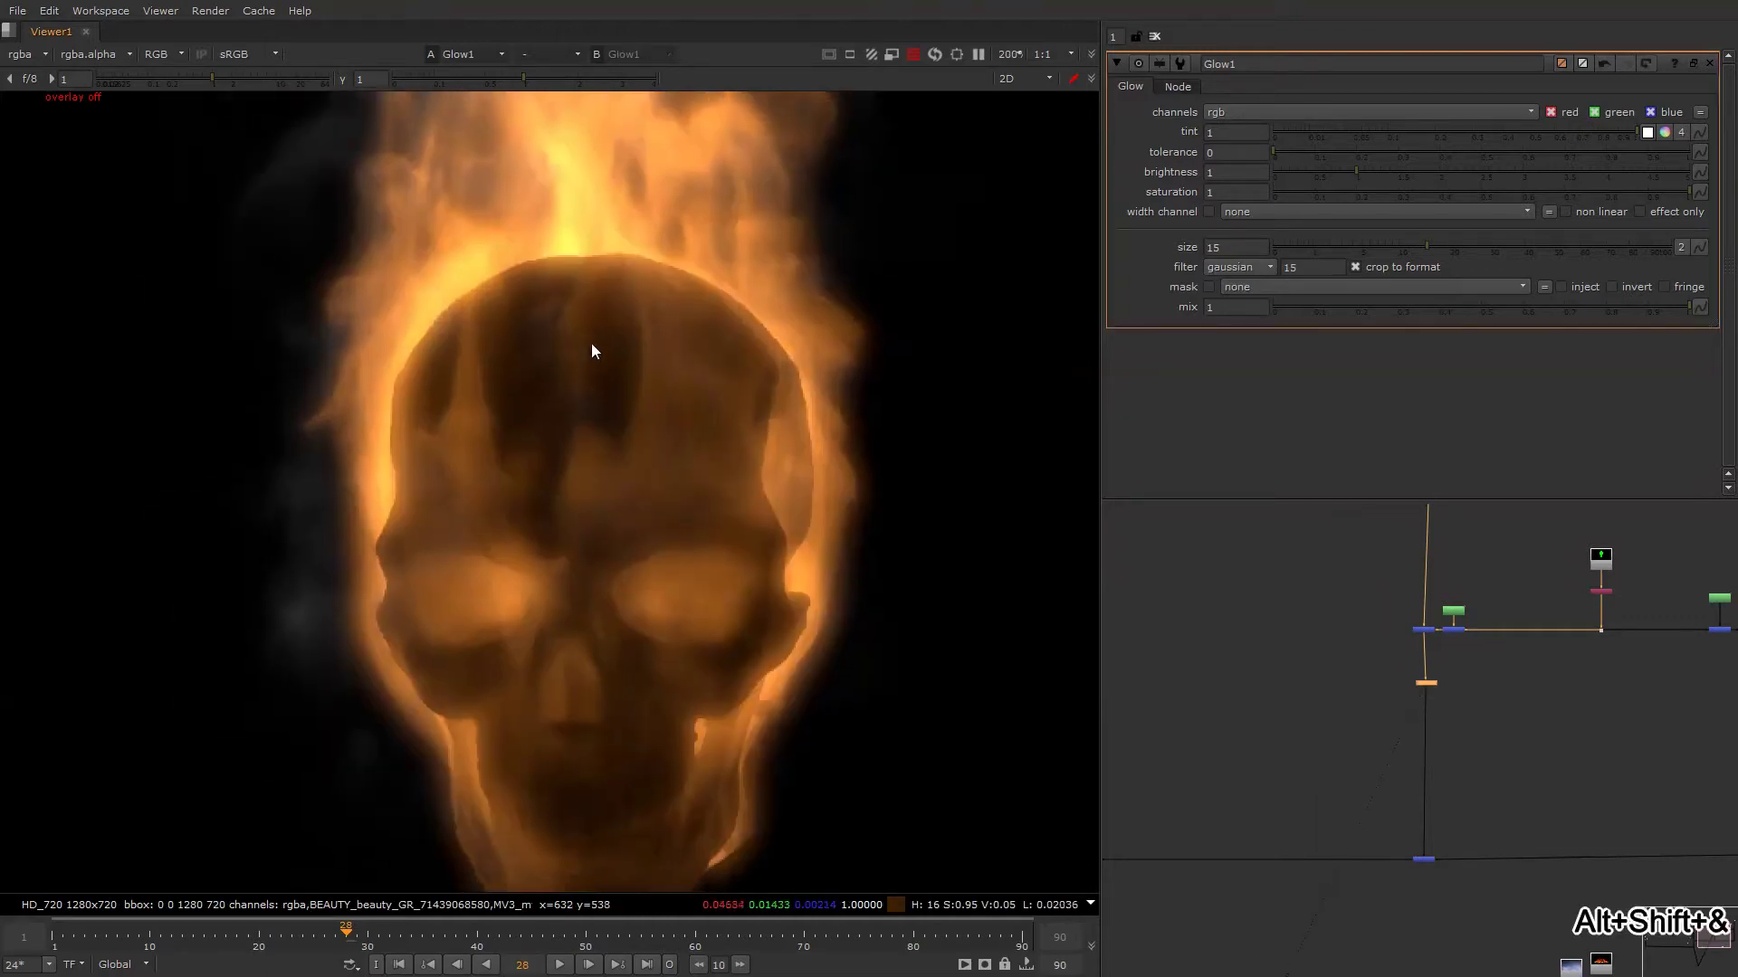
{"action": "key", "text": "d"}
{"action": "key", "text": "d"}
{"action": "key", "text": "d"}
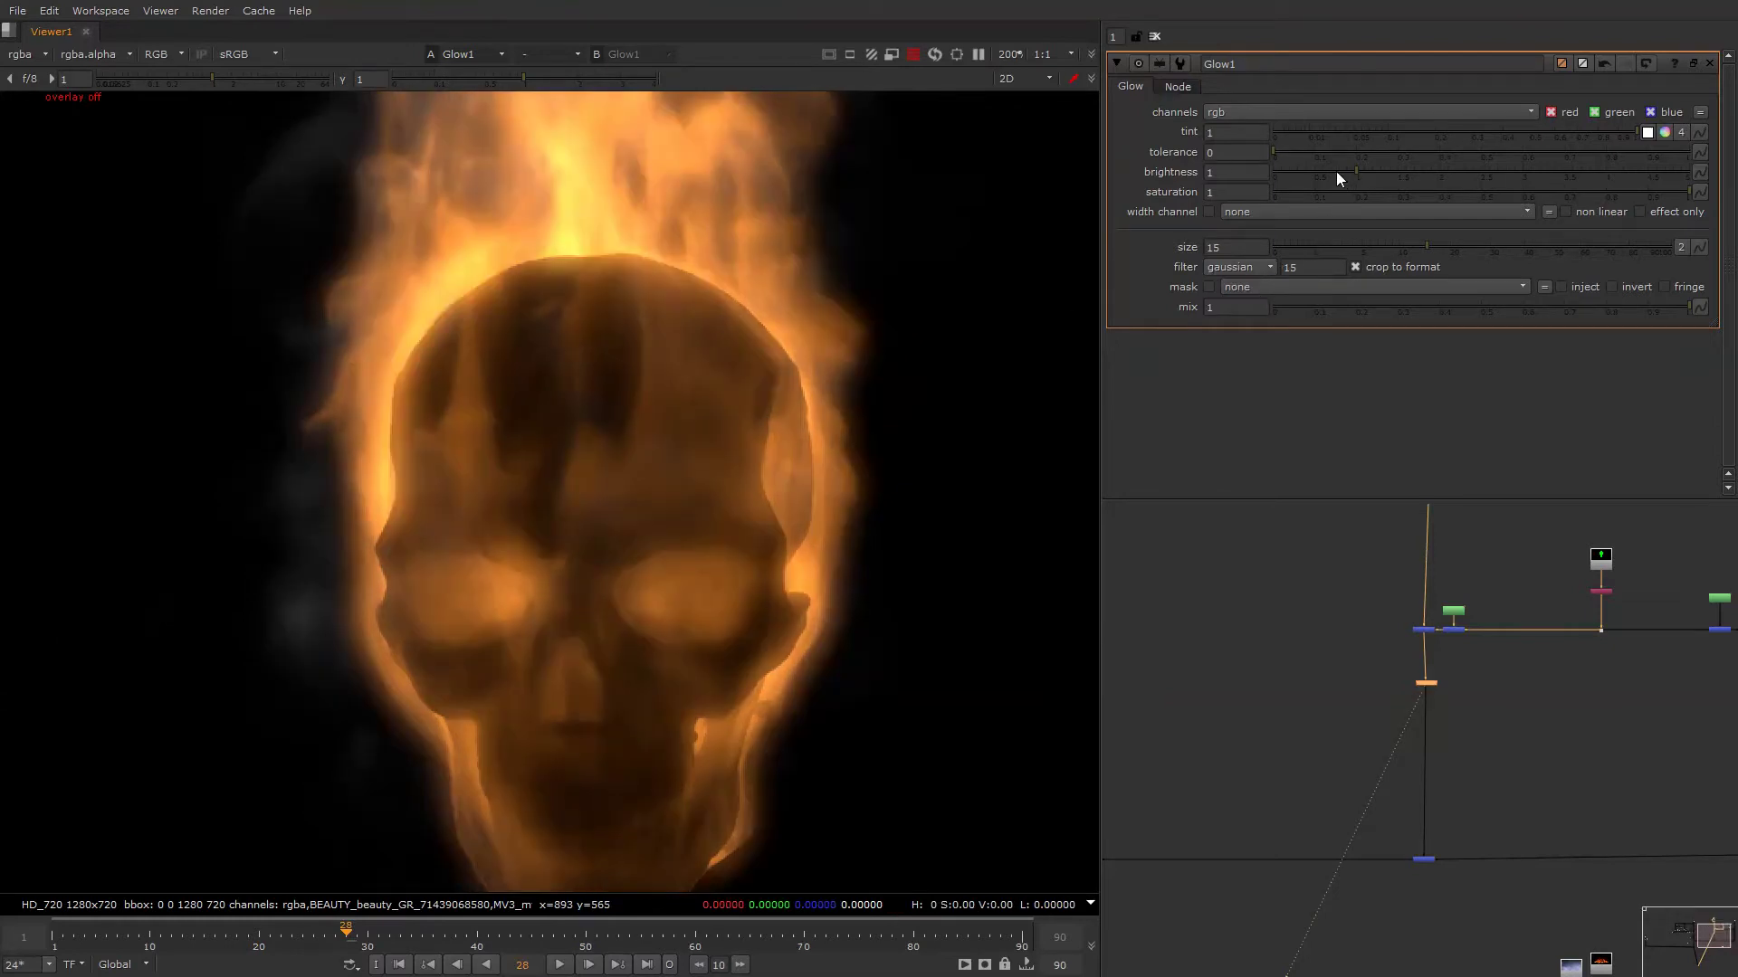
{"action": "mouse_move", "coordinate": [1335, 171]}
{"action": "left_mouse_down"}
{"action": "mouse_move", "coordinate": [1300, 171]}
{"action": "mouse_move", "coordinate": [1314, 172]}
{"action": "left_mouse_up"}
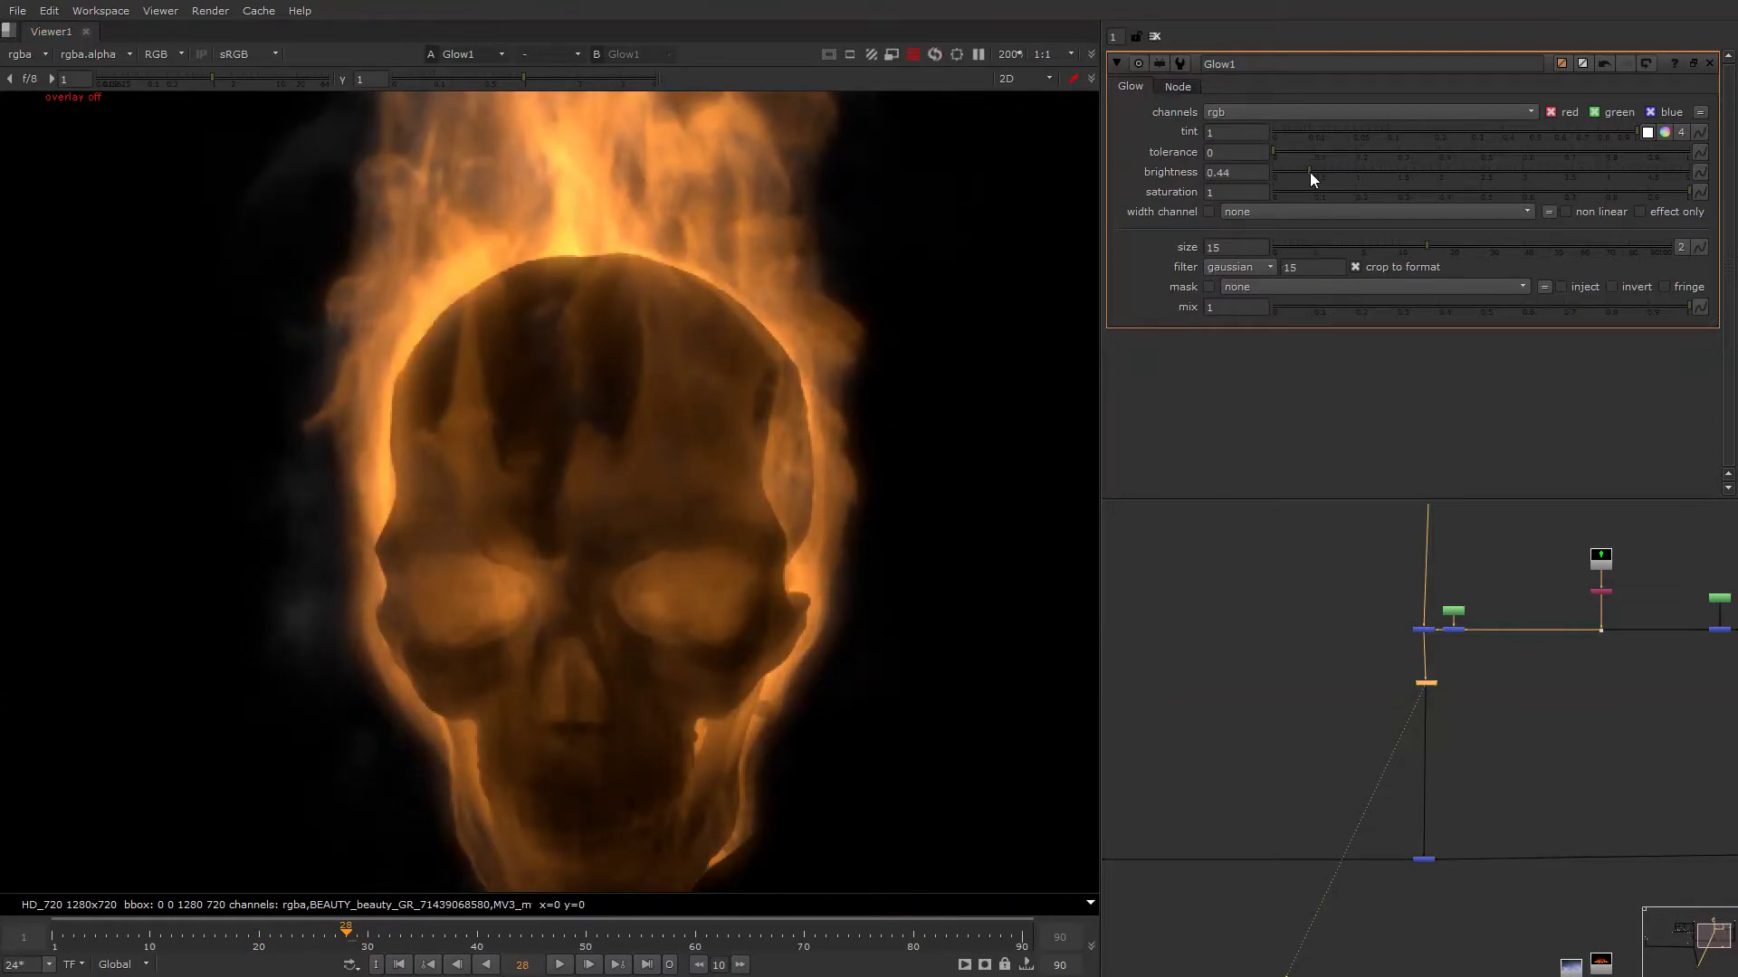
Add a second Glow node after Glow1 with size 180 and brightness 0.32.
{"action": "scroll", "coordinate": [1425, 701], "scroll_direction": "up", "scroll_amount": 2}
{"action": "key", "text": "Tab"}
{"action": "type", "text": "glo"}
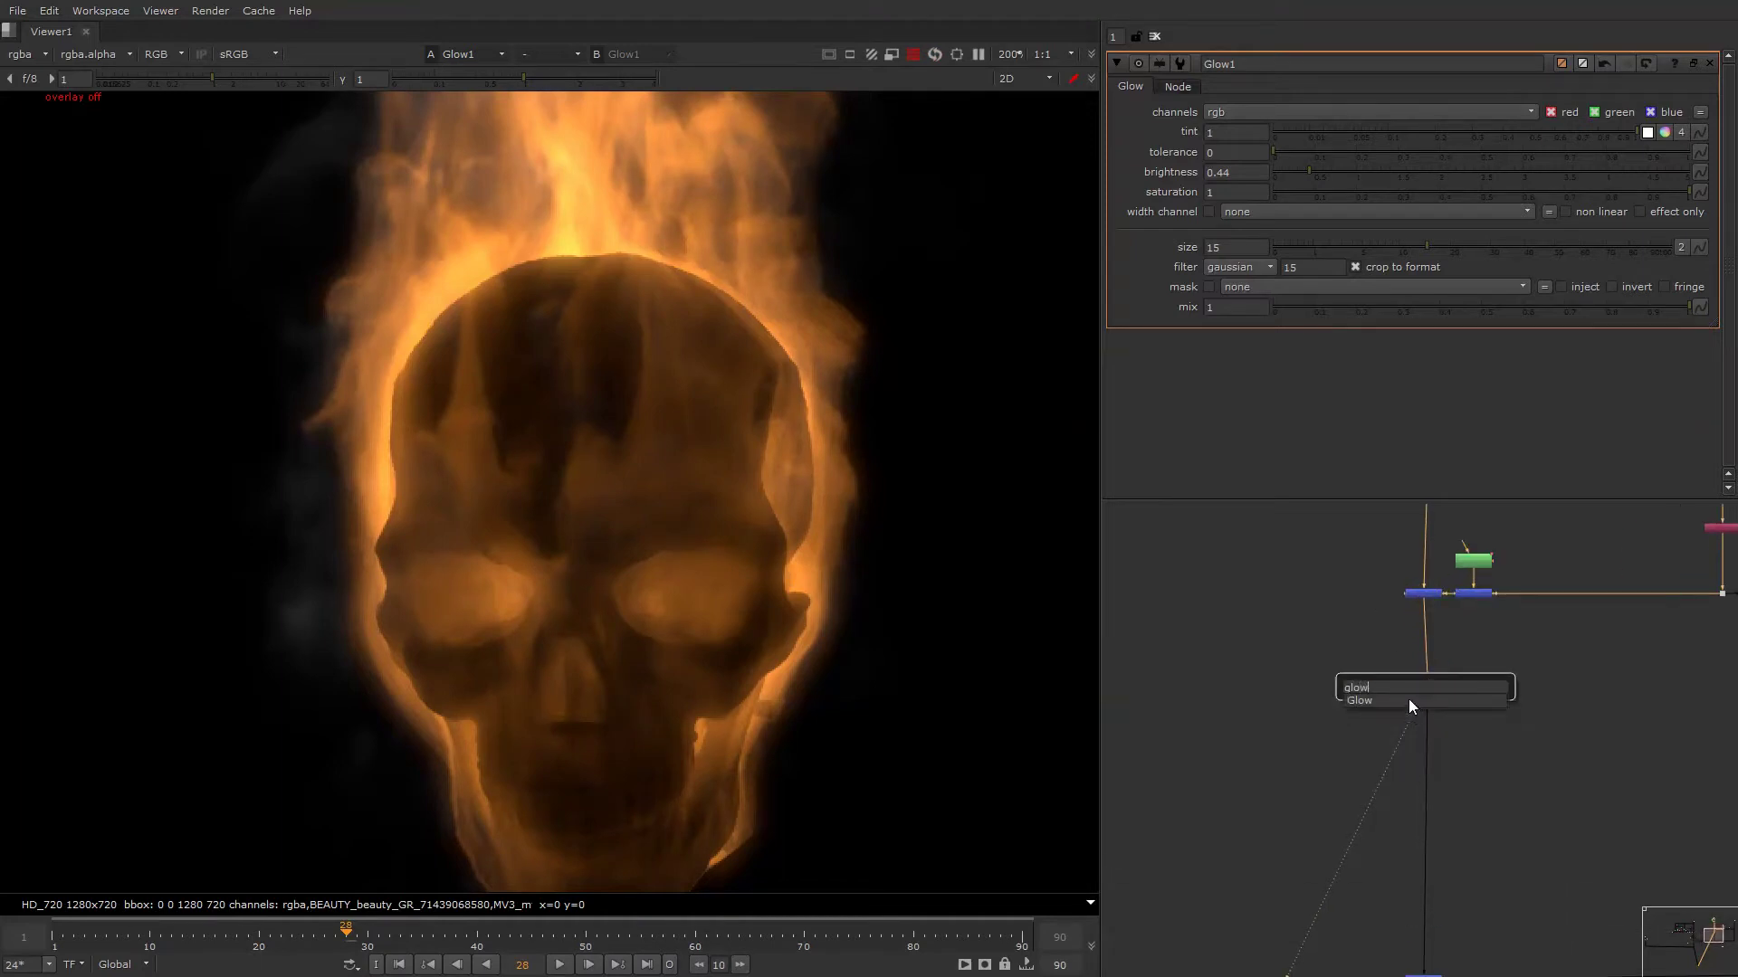
{"action": "key", "text": "Return"}
{"action": "left_click_drag", "start_coordinate": [1544, 251], "coordinate": [1693, 249]}
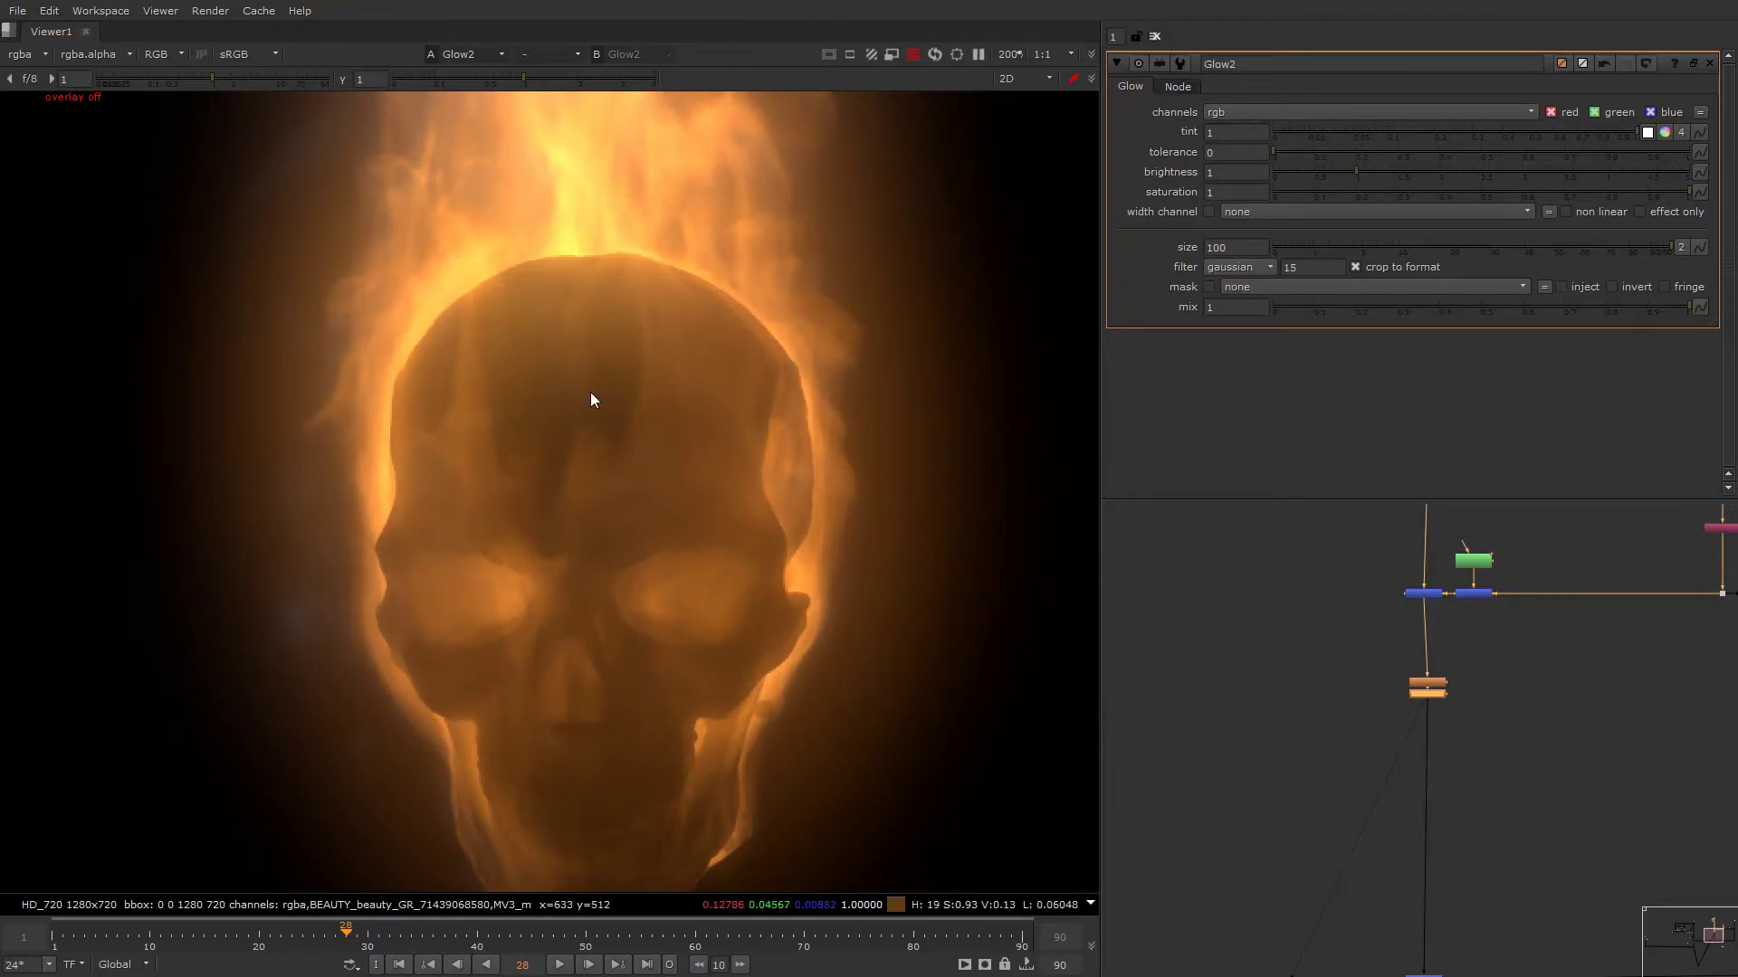
{"action": "scroll", "coordinate": [584, 398], "scroll_direction": "down", "scroll_amount": 4}
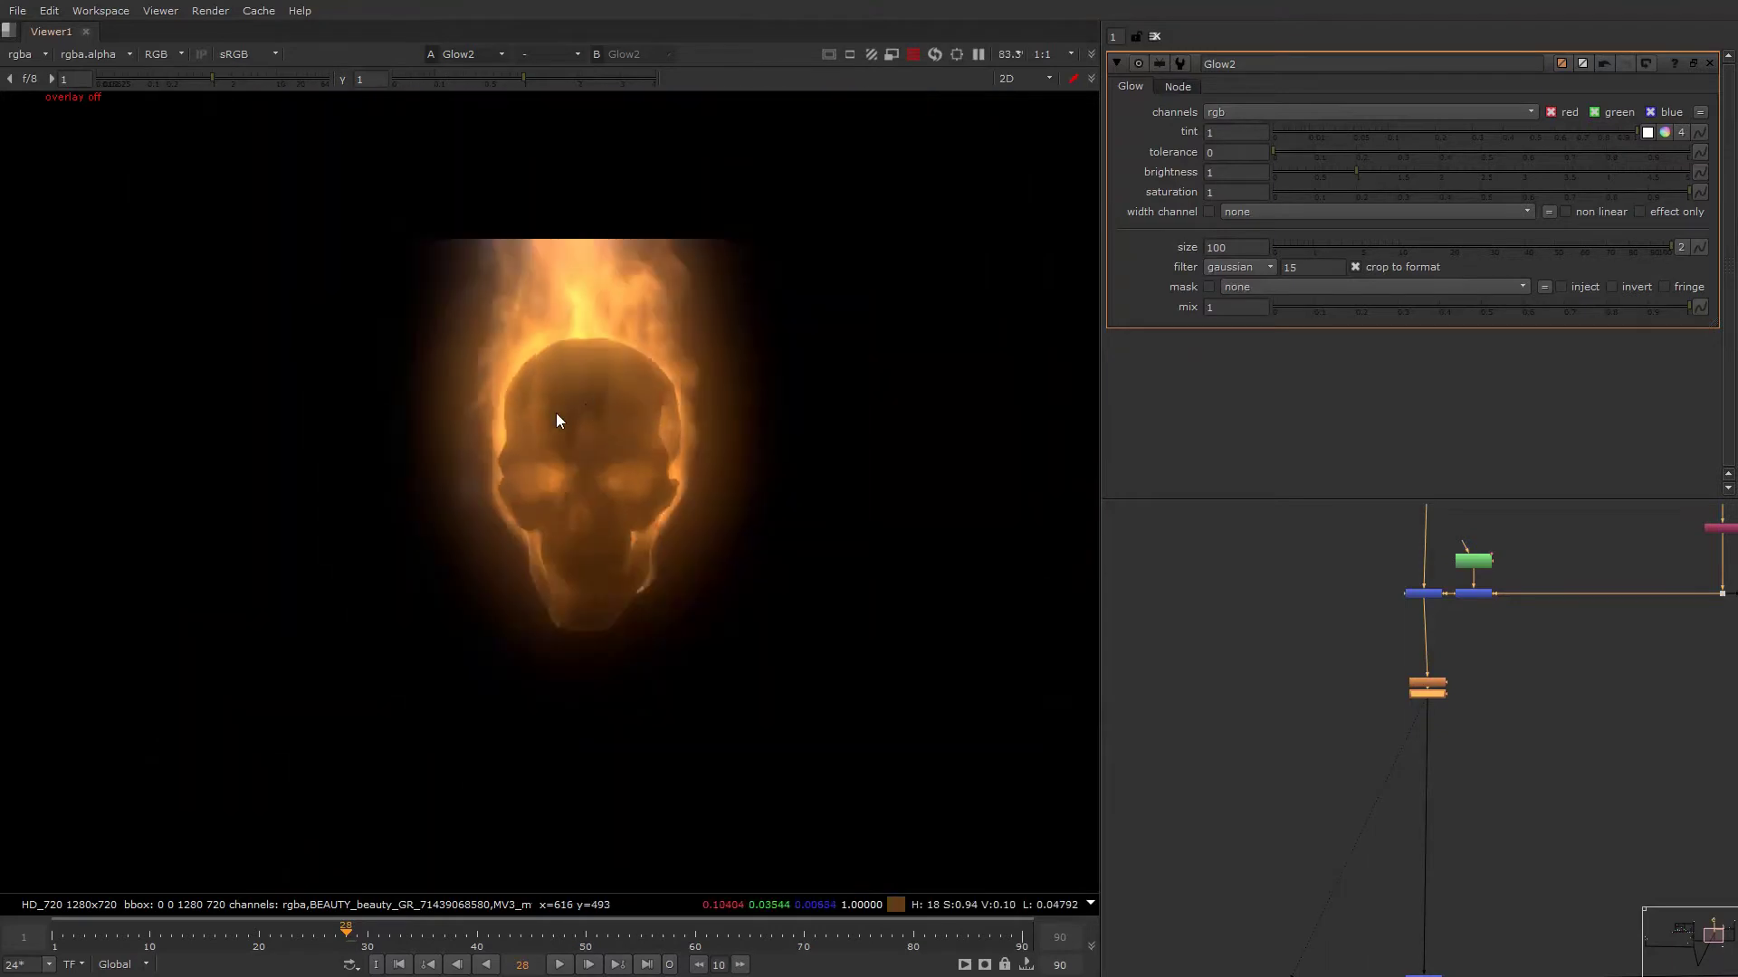
{"action": "left_click", "coordinate": [1218, 246]}
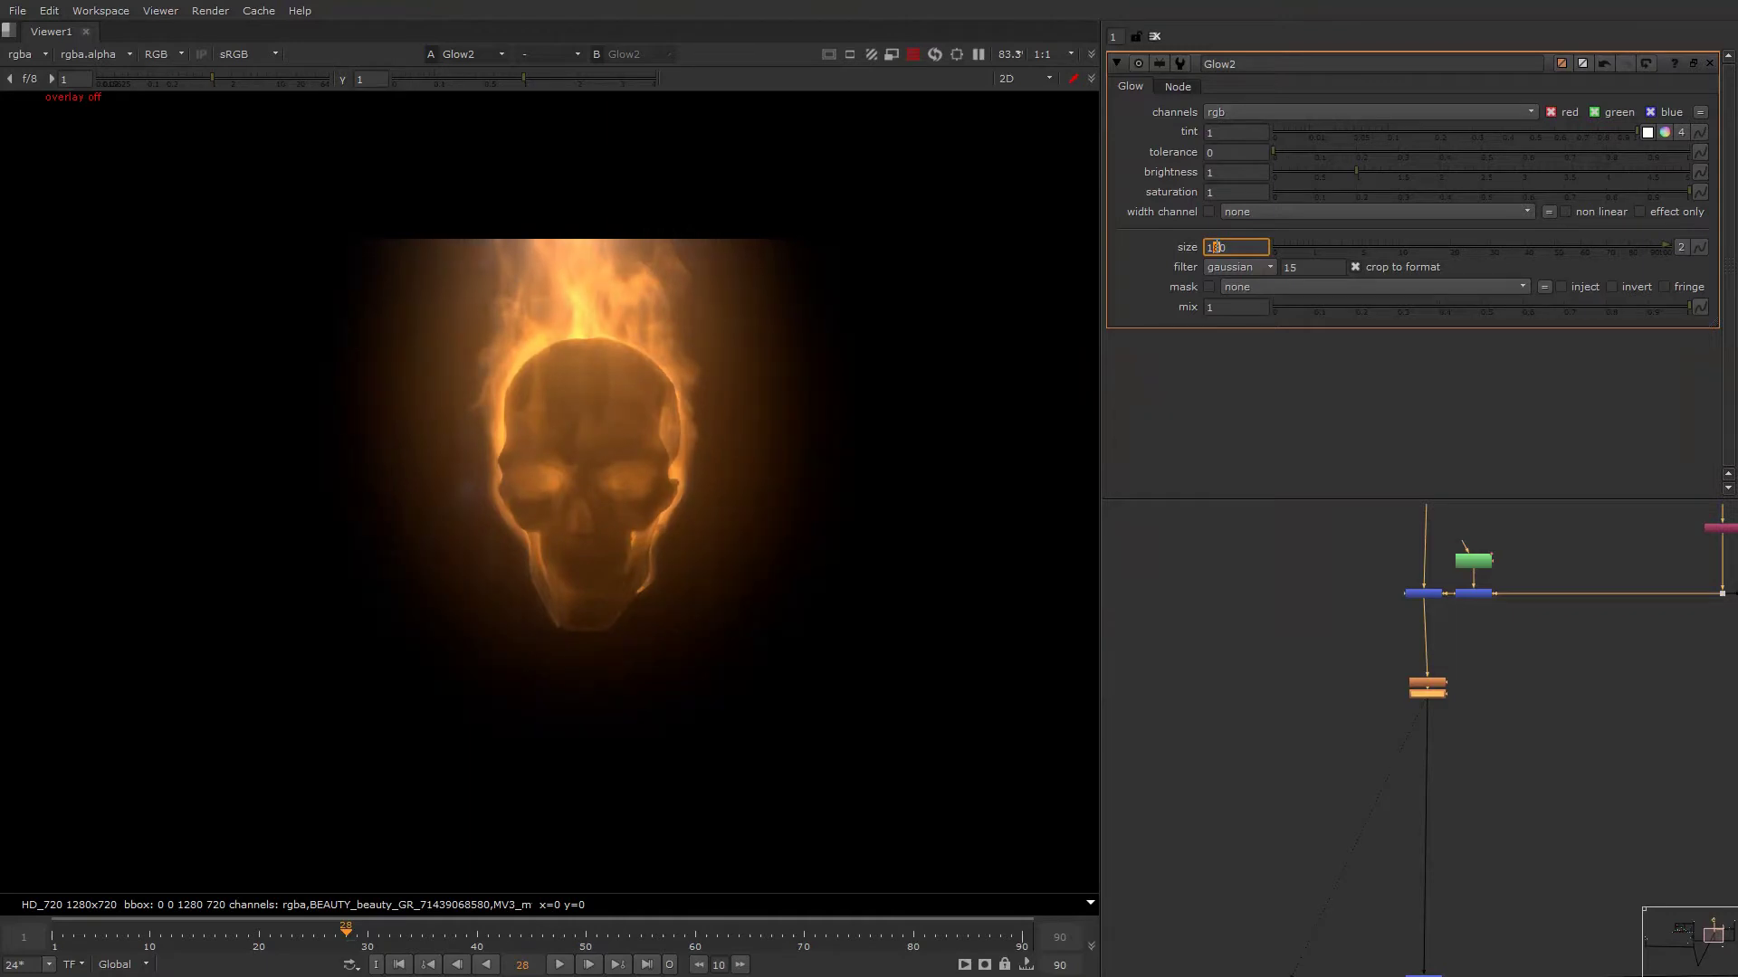
{"action": "left_click_drag", "start_coordinate": [1352, 170], "coordinate": [1307, 174]}
Show the final composite from Merge8 and compare it with Glow2 and Glow1 each disabled and enabled.
{"action": "scroll", "coordinate": [1385, 645], "scroll_direction": "down", "scroll_amount": 5}
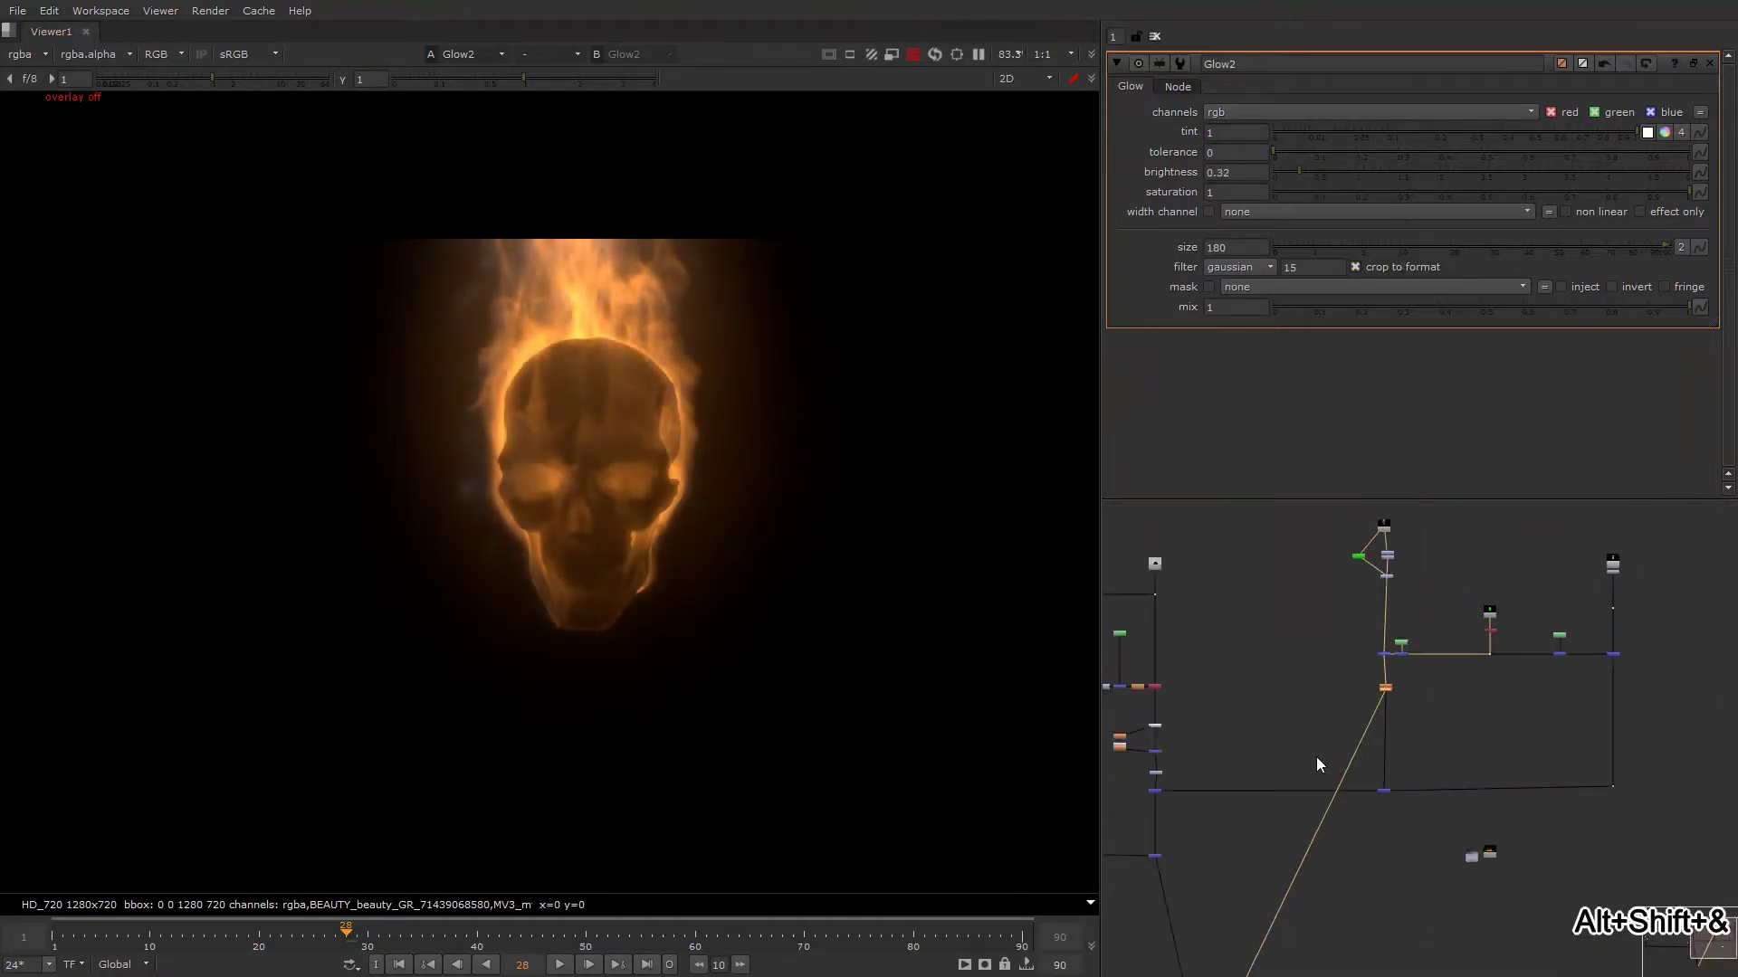
{"action": "middle_click_drag", "start_coordinate": [1315, 757], "coordinate": [1382, 651]}
{"action": "left_click_drag", "start_coordinate": [1178, 727], "coordinate": [1245, 785]}
{"action": "key", "text": "1"}
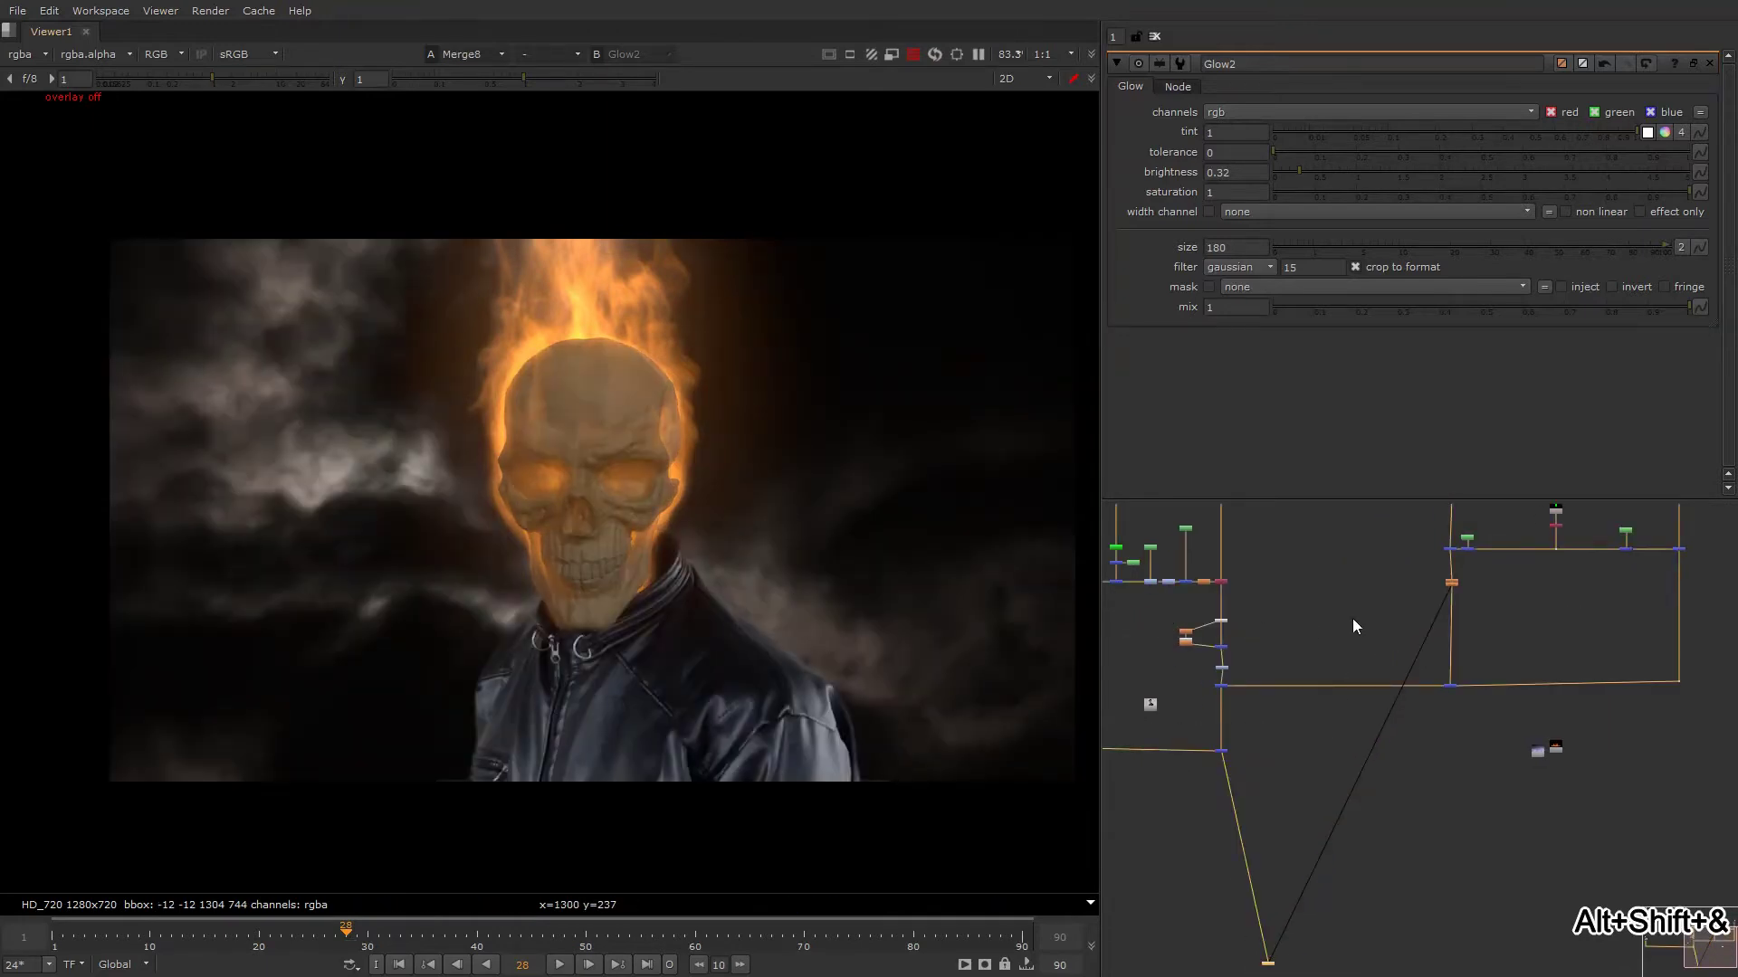
{"action": "scroll", "coordinate": [1353, 617], "scroll_direction": "up", "scroll_amount": 5}
{"action": "scroll", "coordinate": [1371, 648], "scroll_direction": "up", "scroll_amount": 5}
{"action": "left_click", "coordinate": [1439, 645]}
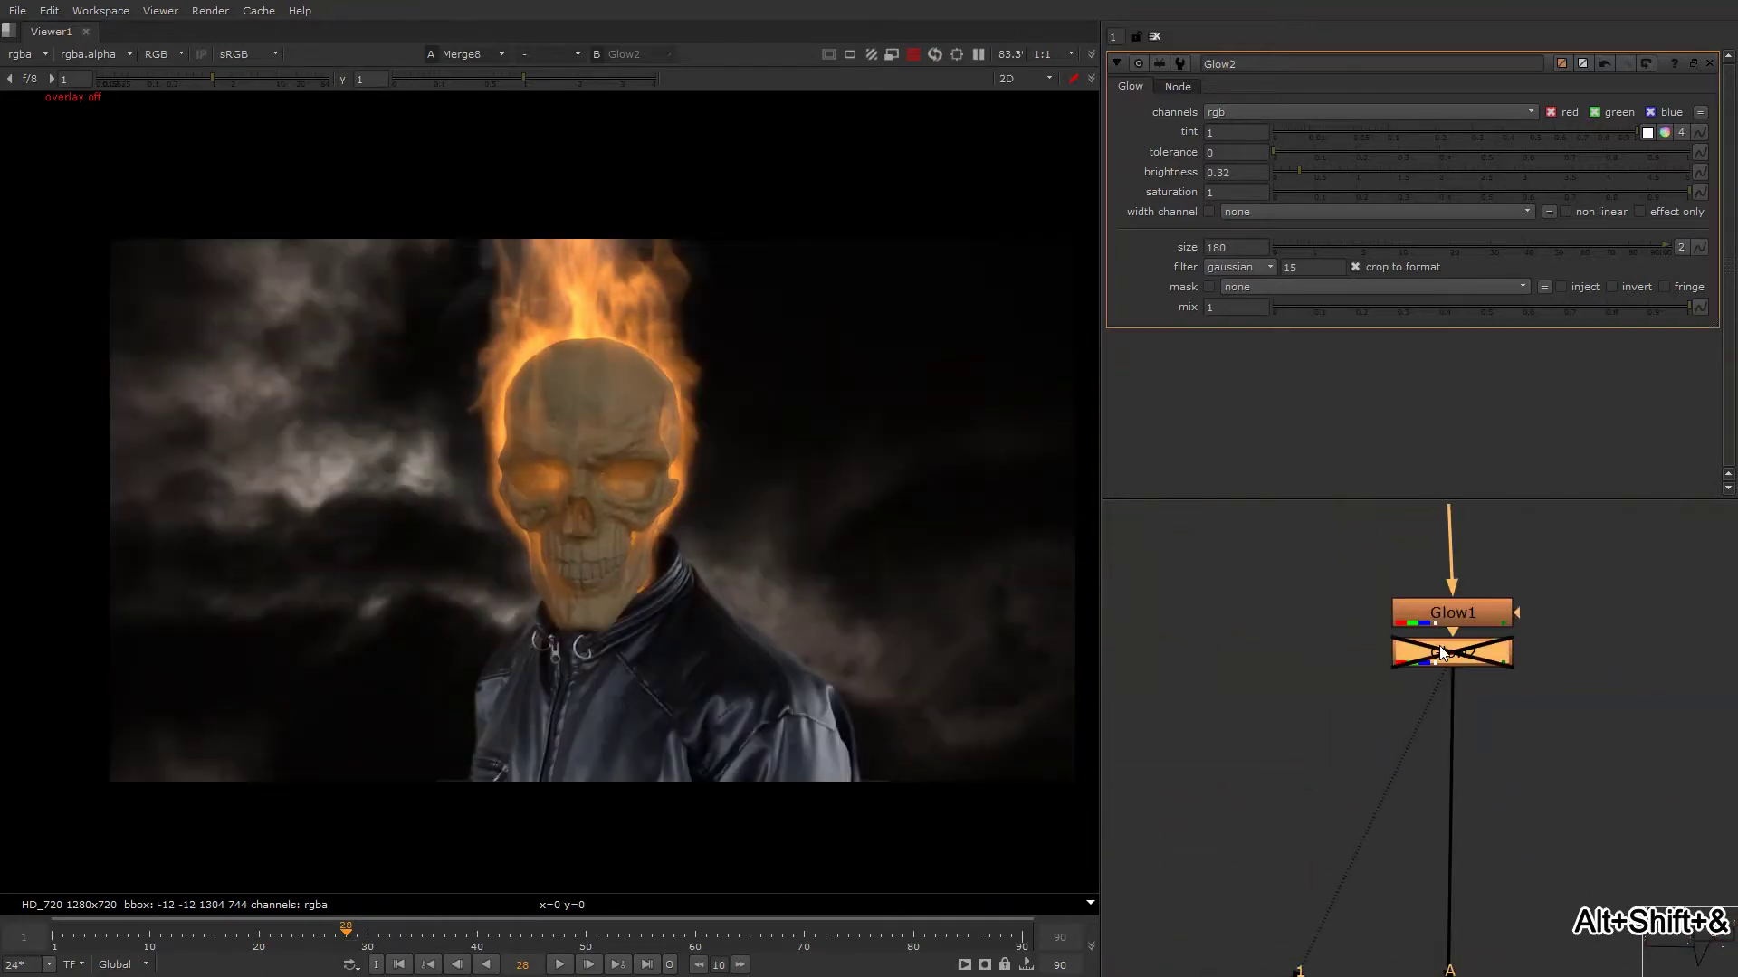
{"action": "left_click", "coordinate": [1420, 608]}
{"action": "key", "text": "d"}
{"action": "key", "text": "d"}
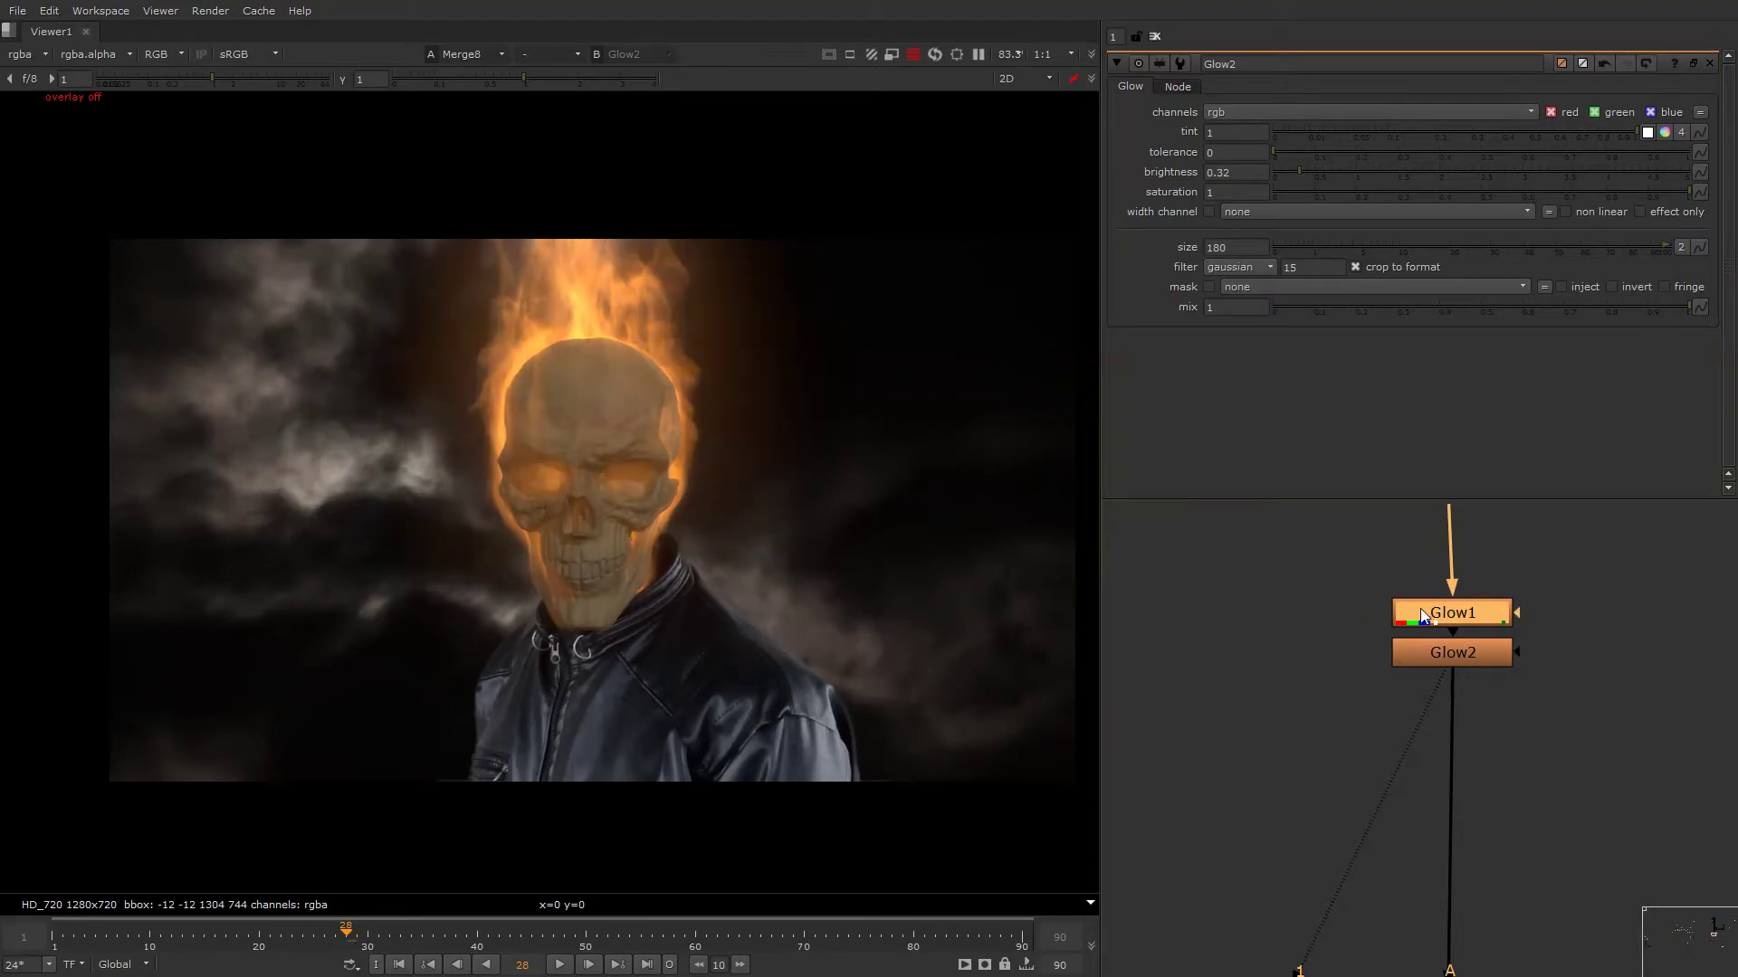
{"action": "key", "text": "d"}
{"action": "key", "text": "d"}
Insert a third Glow node between Glow1 and Glow2 with size 59 and brightness 0.16.
{"action": "left_click_drag", "start_coordinate": [1421, 648], "coordinate": [1423, 710]}
{"action": "left_click", "coordinate": [1439, 618]}
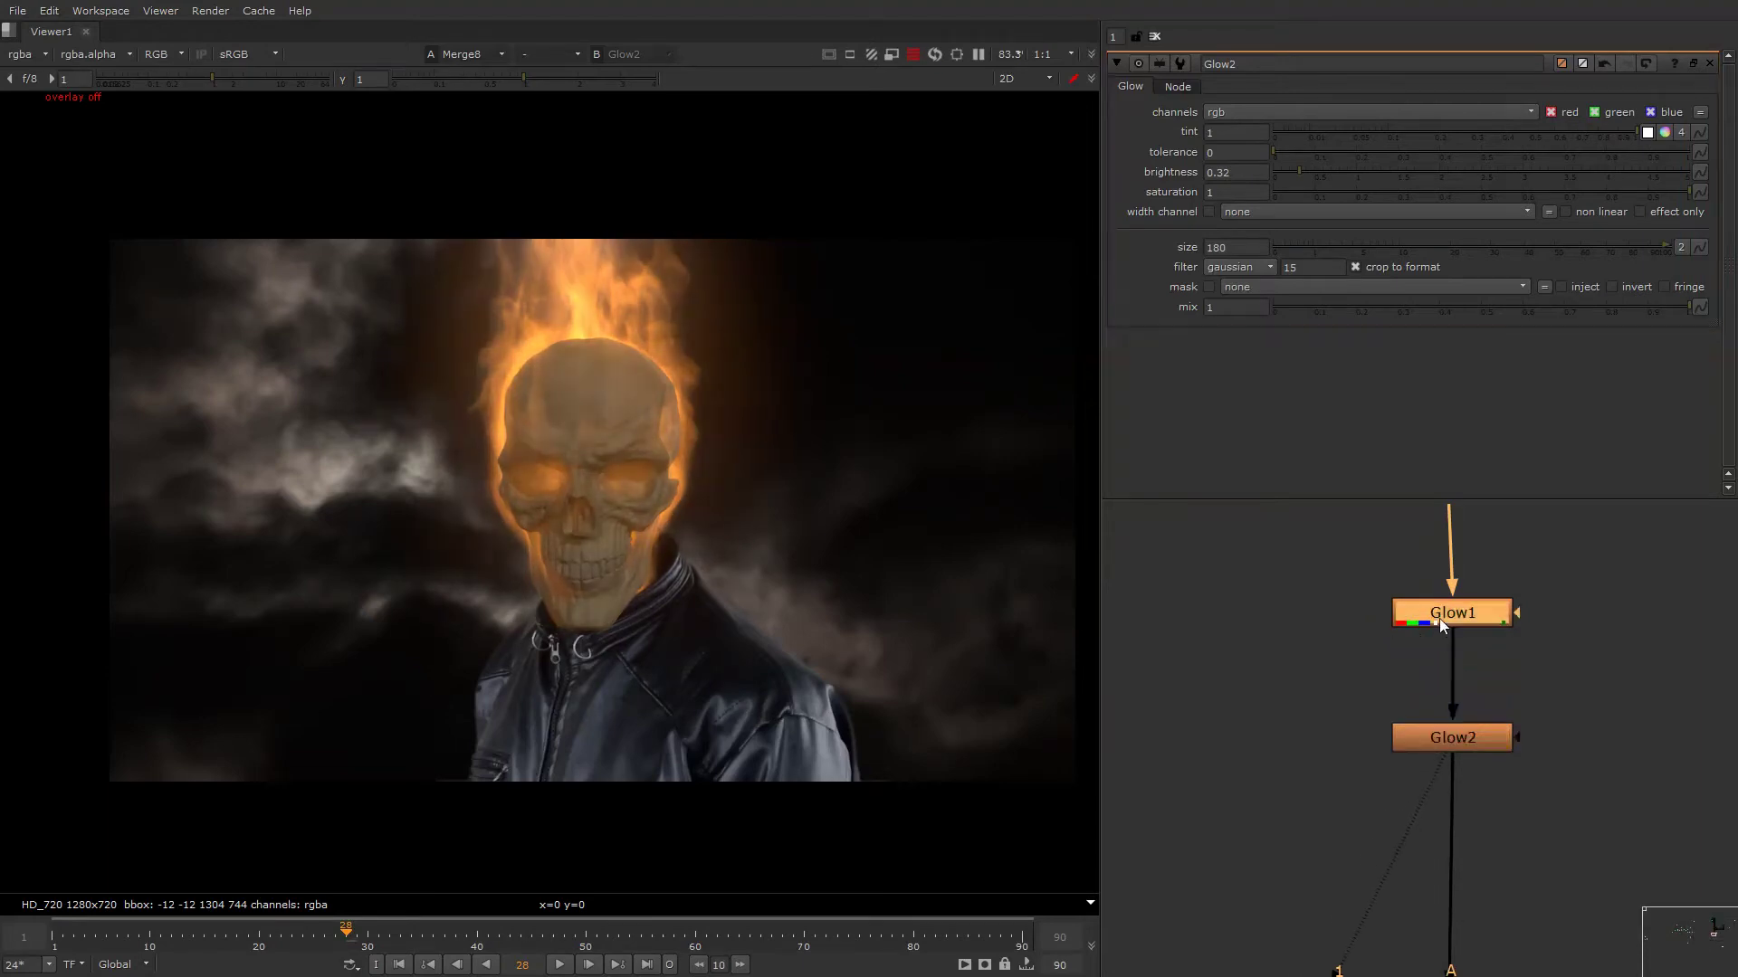
{"action": "key", "text": "Tab"}
{"action": "type", "text": "glo"}
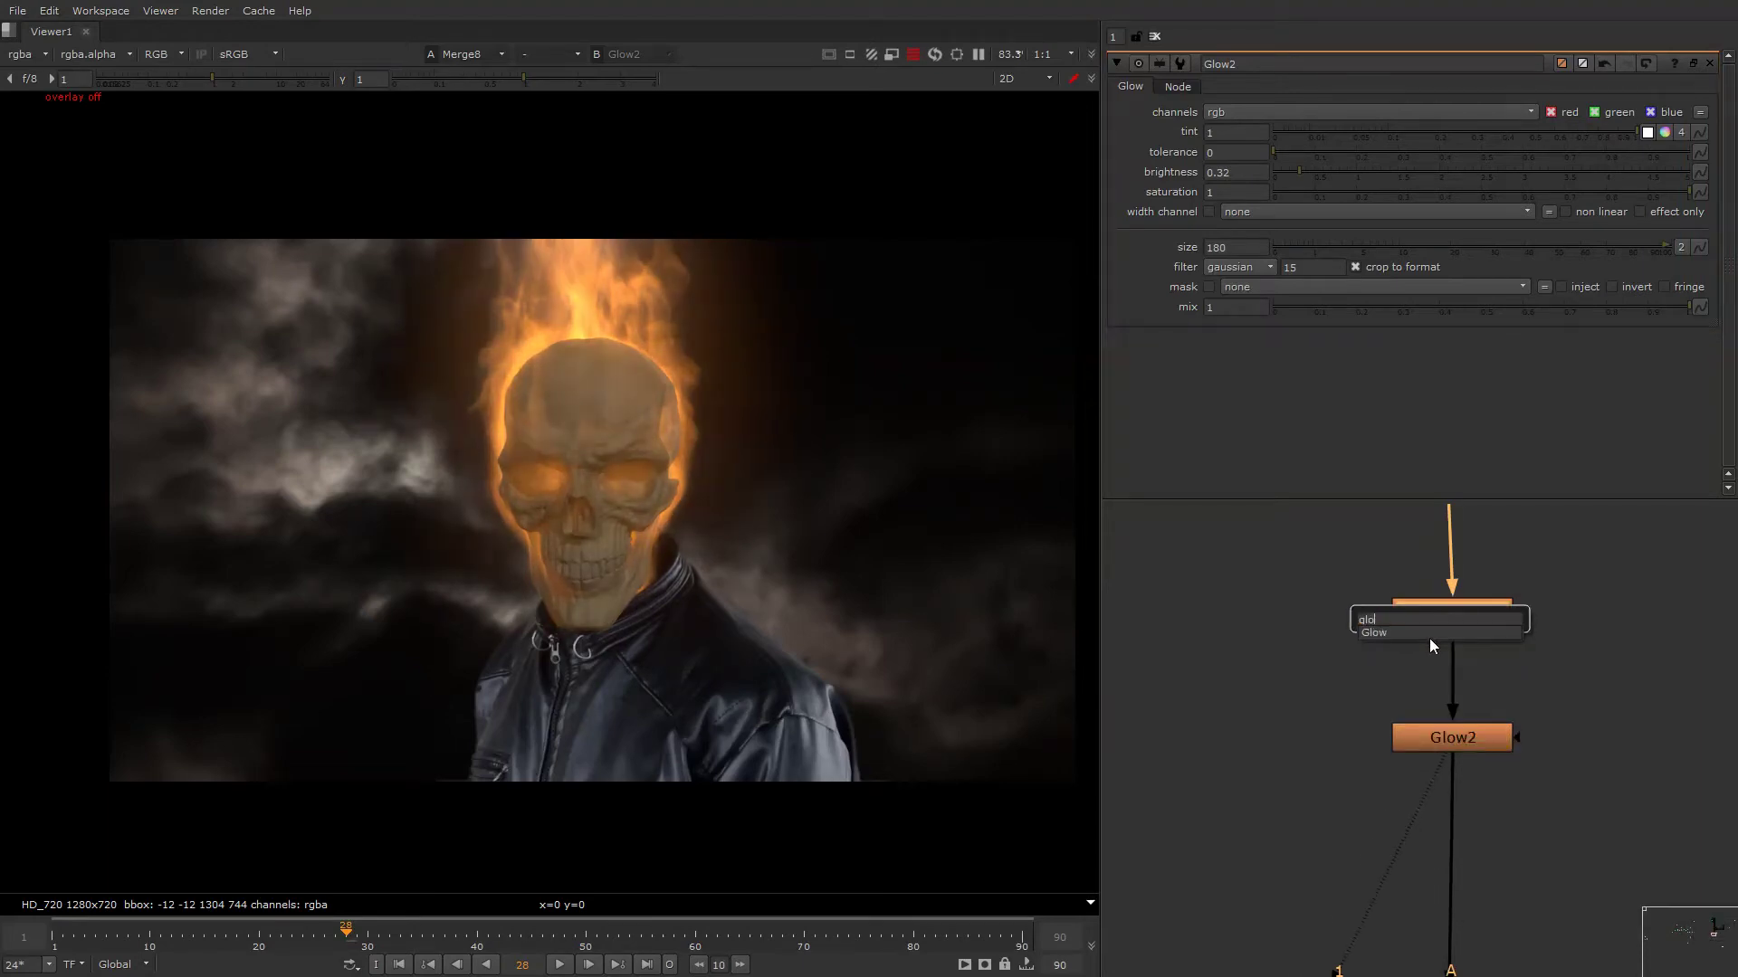
{"action": "left_click", "coordinate": [1421, 631]}
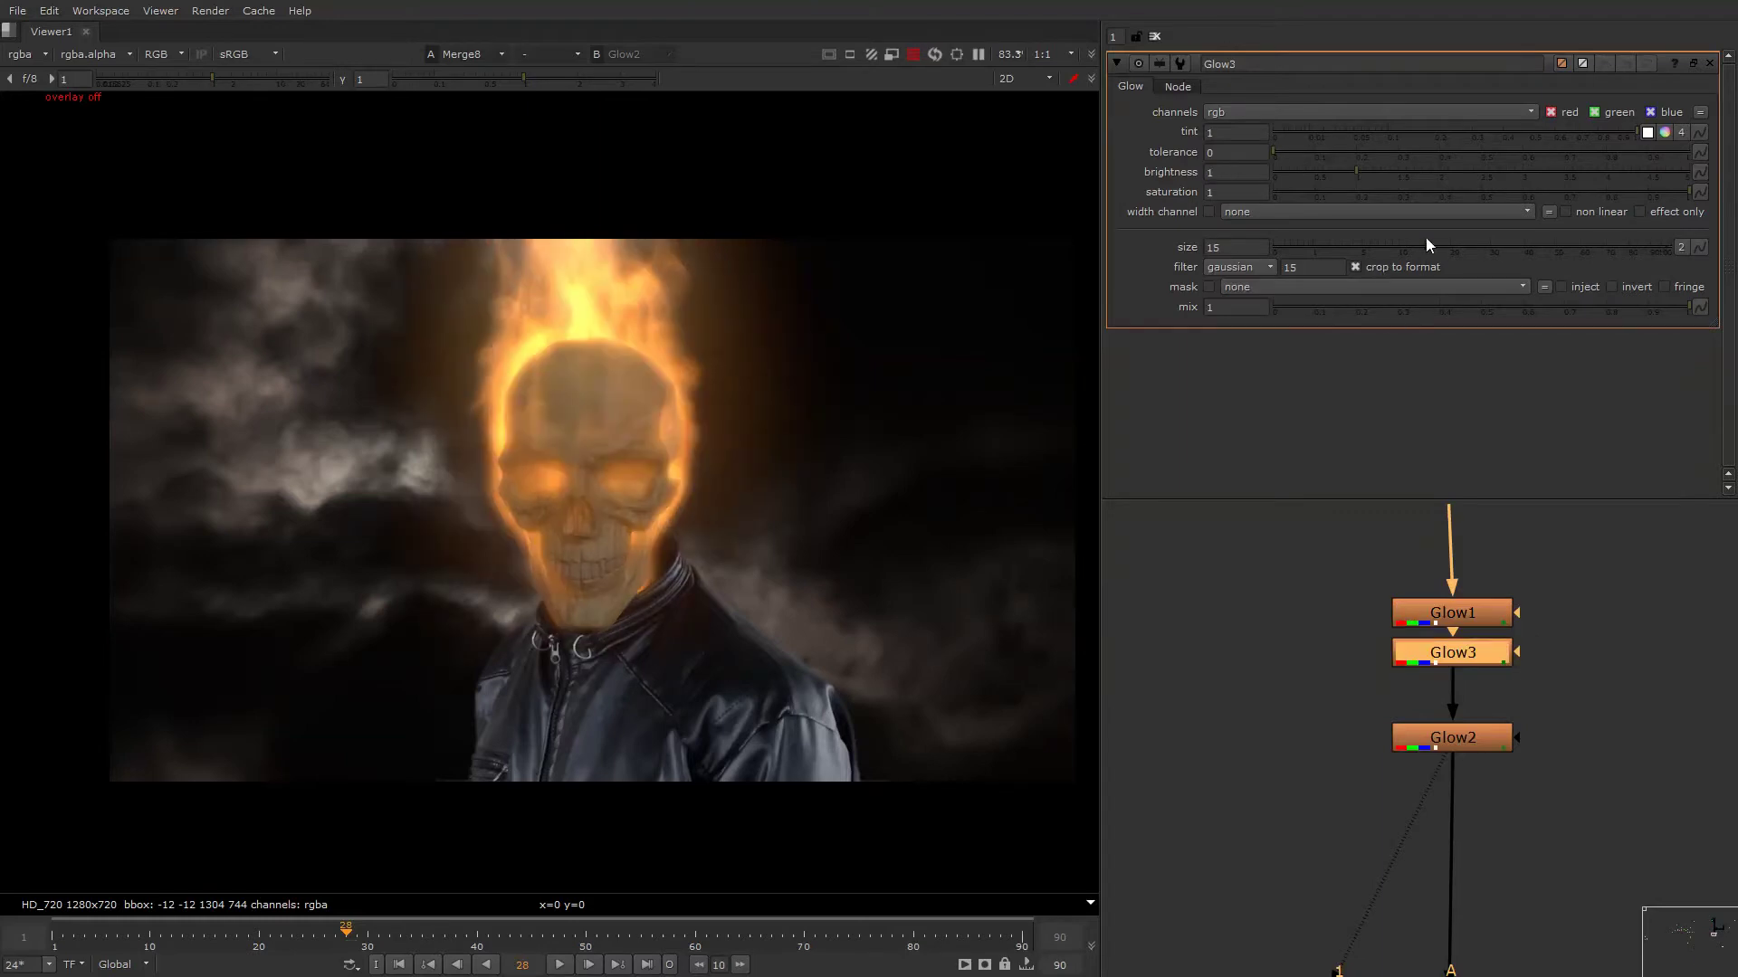
{"action": "left_click_drag", "start_coordinate": [1428, 244], "coordinate": [1578, 249]}
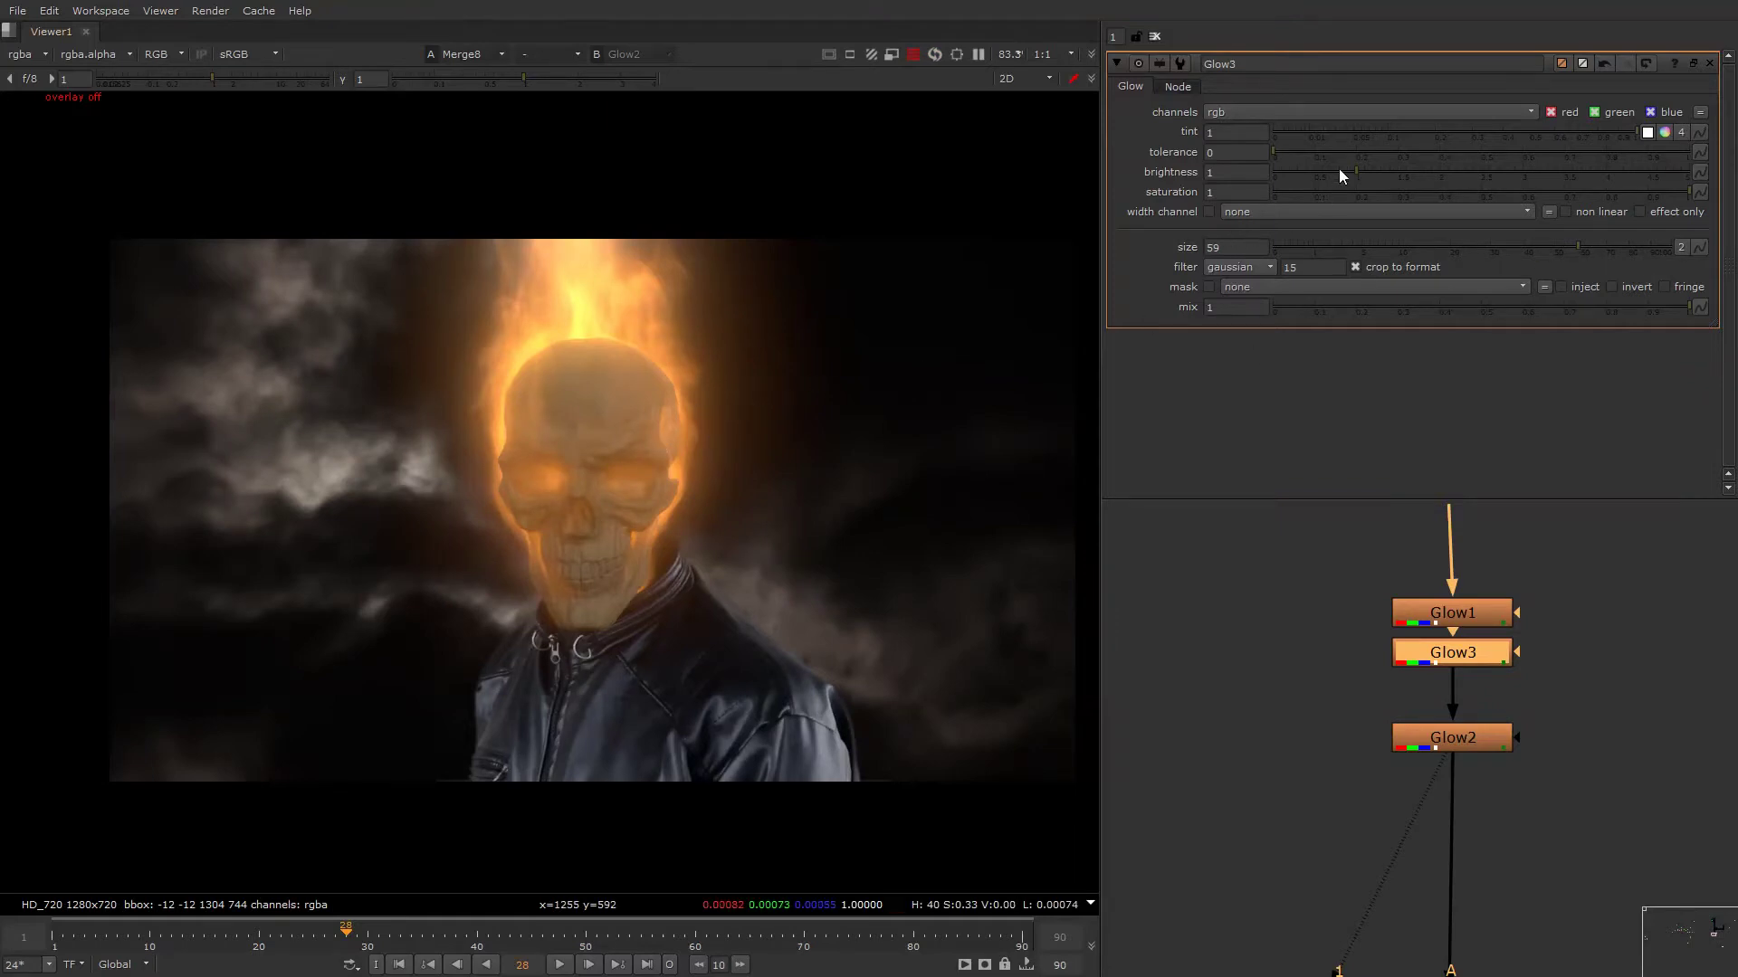
{"action": "left_click_drag", "start_coordinate": [1340, 174], "coordinate": [1295, 173]}
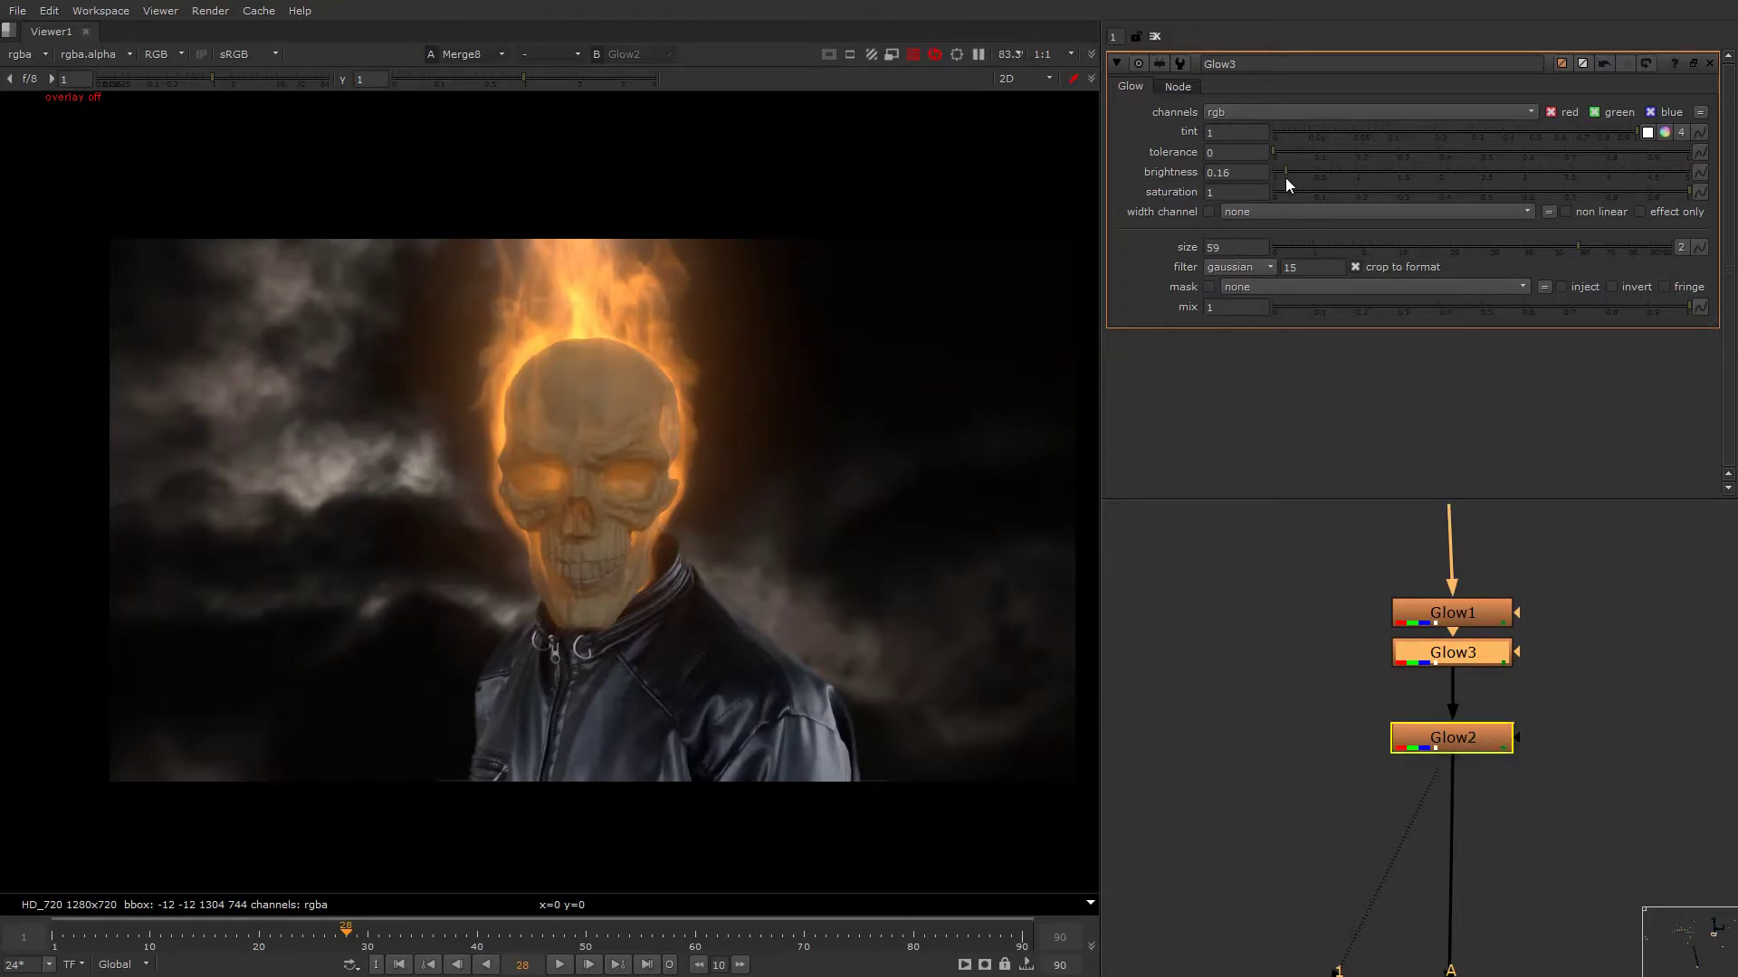
Compare the full composite with all three Glow nodes disabled and enabled together.
{"action": "left_click_drag", "start_coordinate": [1321, 555], "coordinate": [1646, 763]}
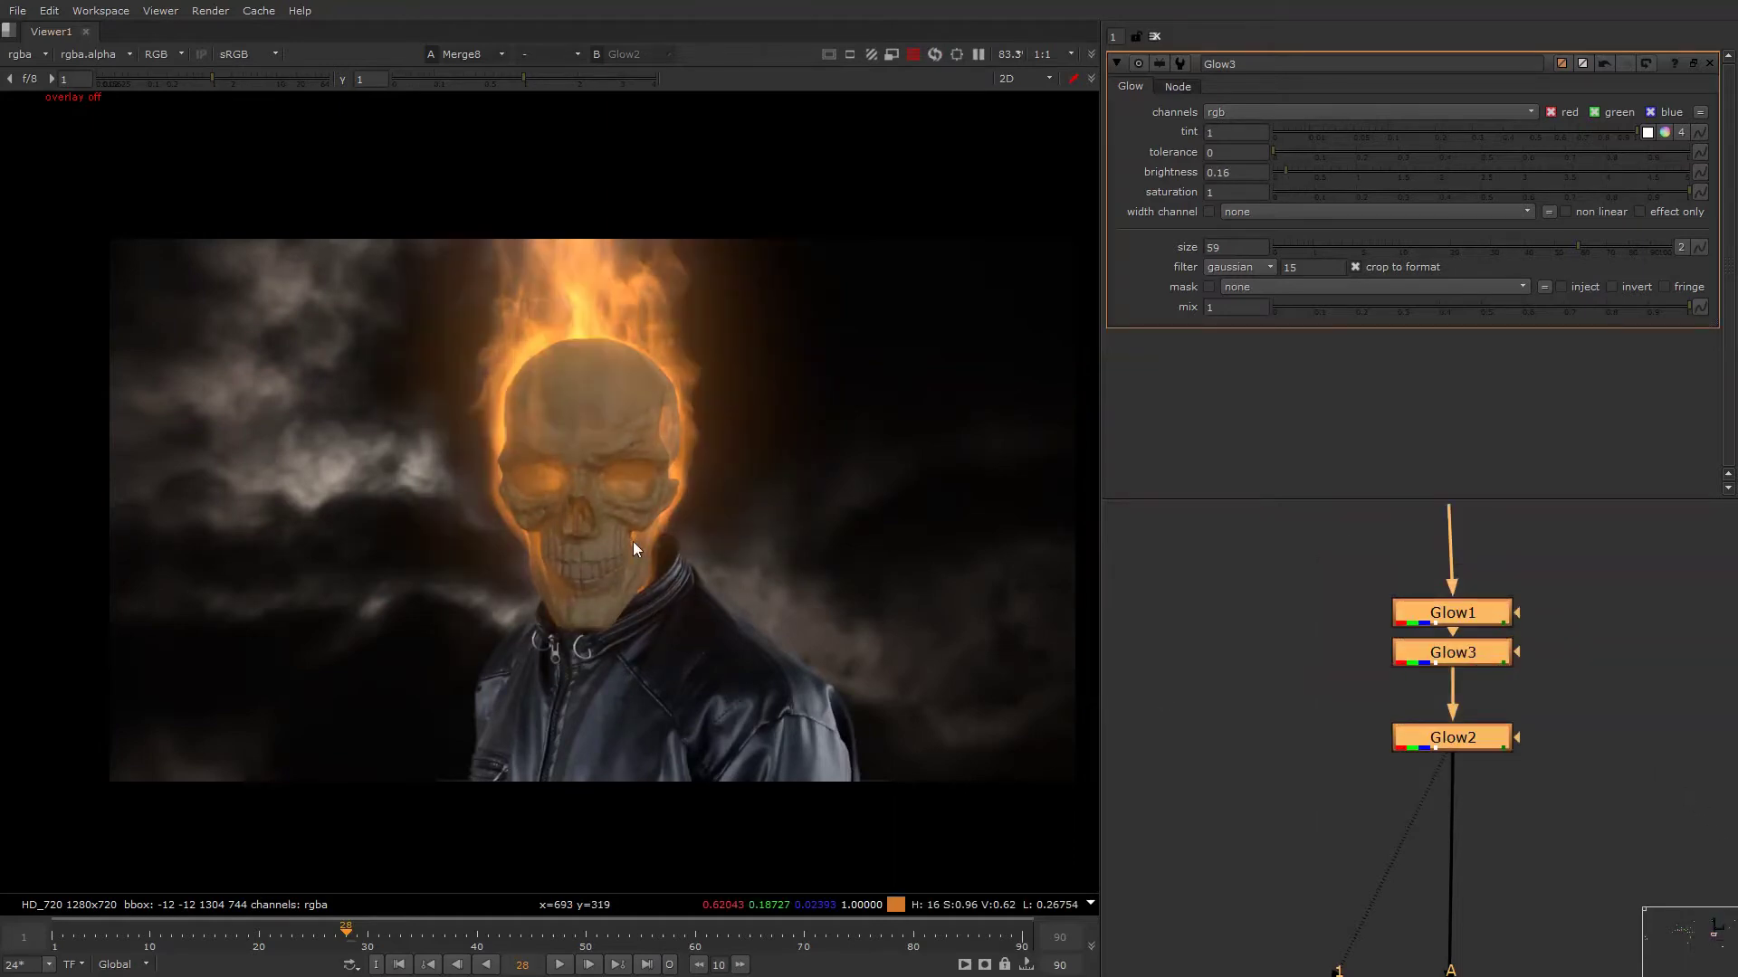
{"action": "key", "text": "minus"}
{"action": "key", "text": "d"}
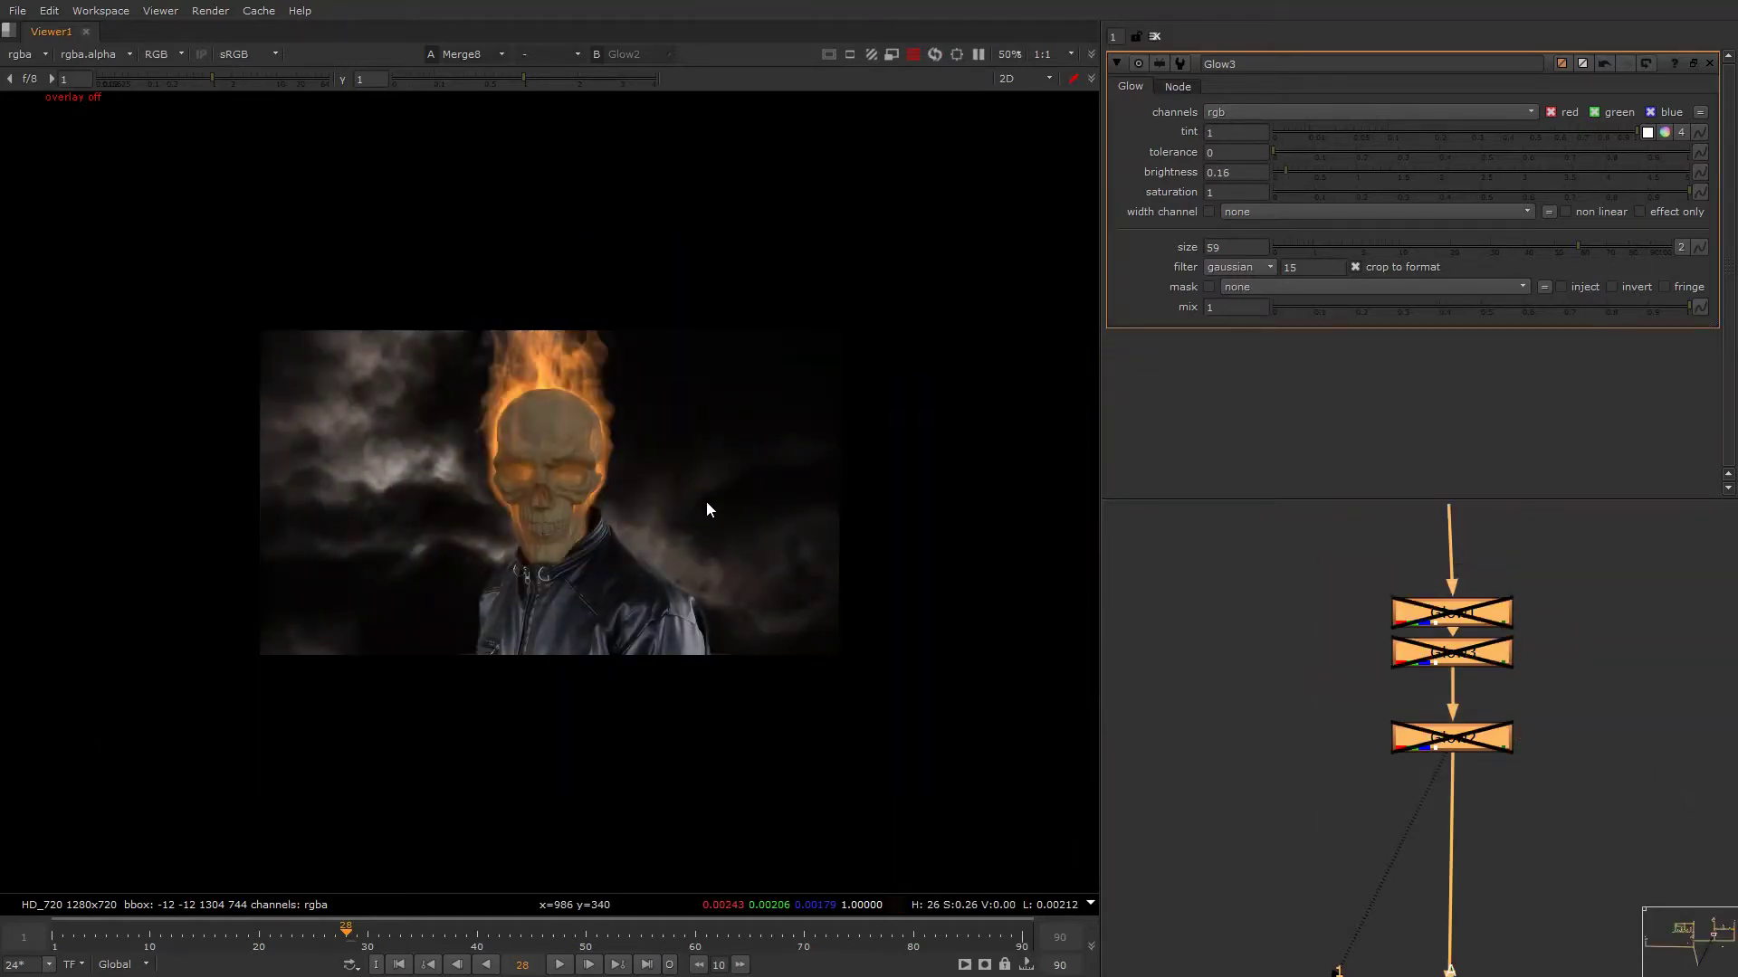
{"action": "key", "text": "d"}
{"action": "right_click", "coordinate": [711, 407]}
{"action": "left_click", "coordinate": [709, 407]}
{"action": "key", "text": "d"}
{"action": "key", "text": "d"}
{"action": "key", "text": "d"}
{"action": "key", "text": "d"}
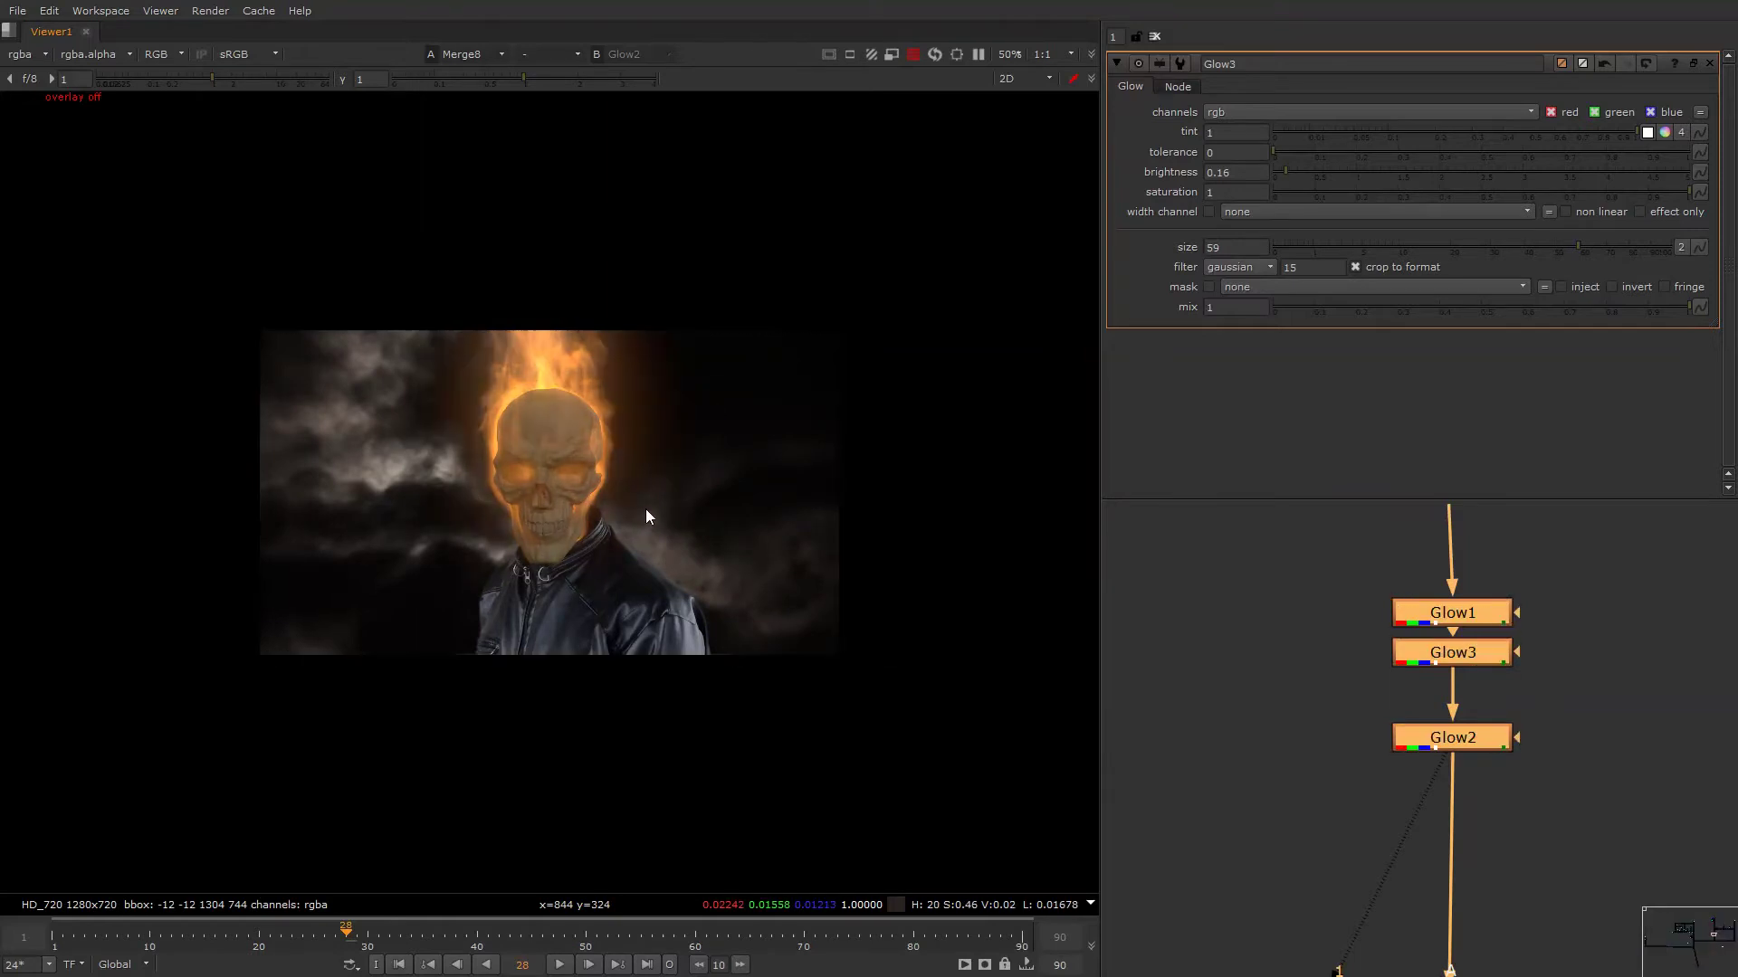
{"action": "left_click", "coordinate": [1568, 699]}
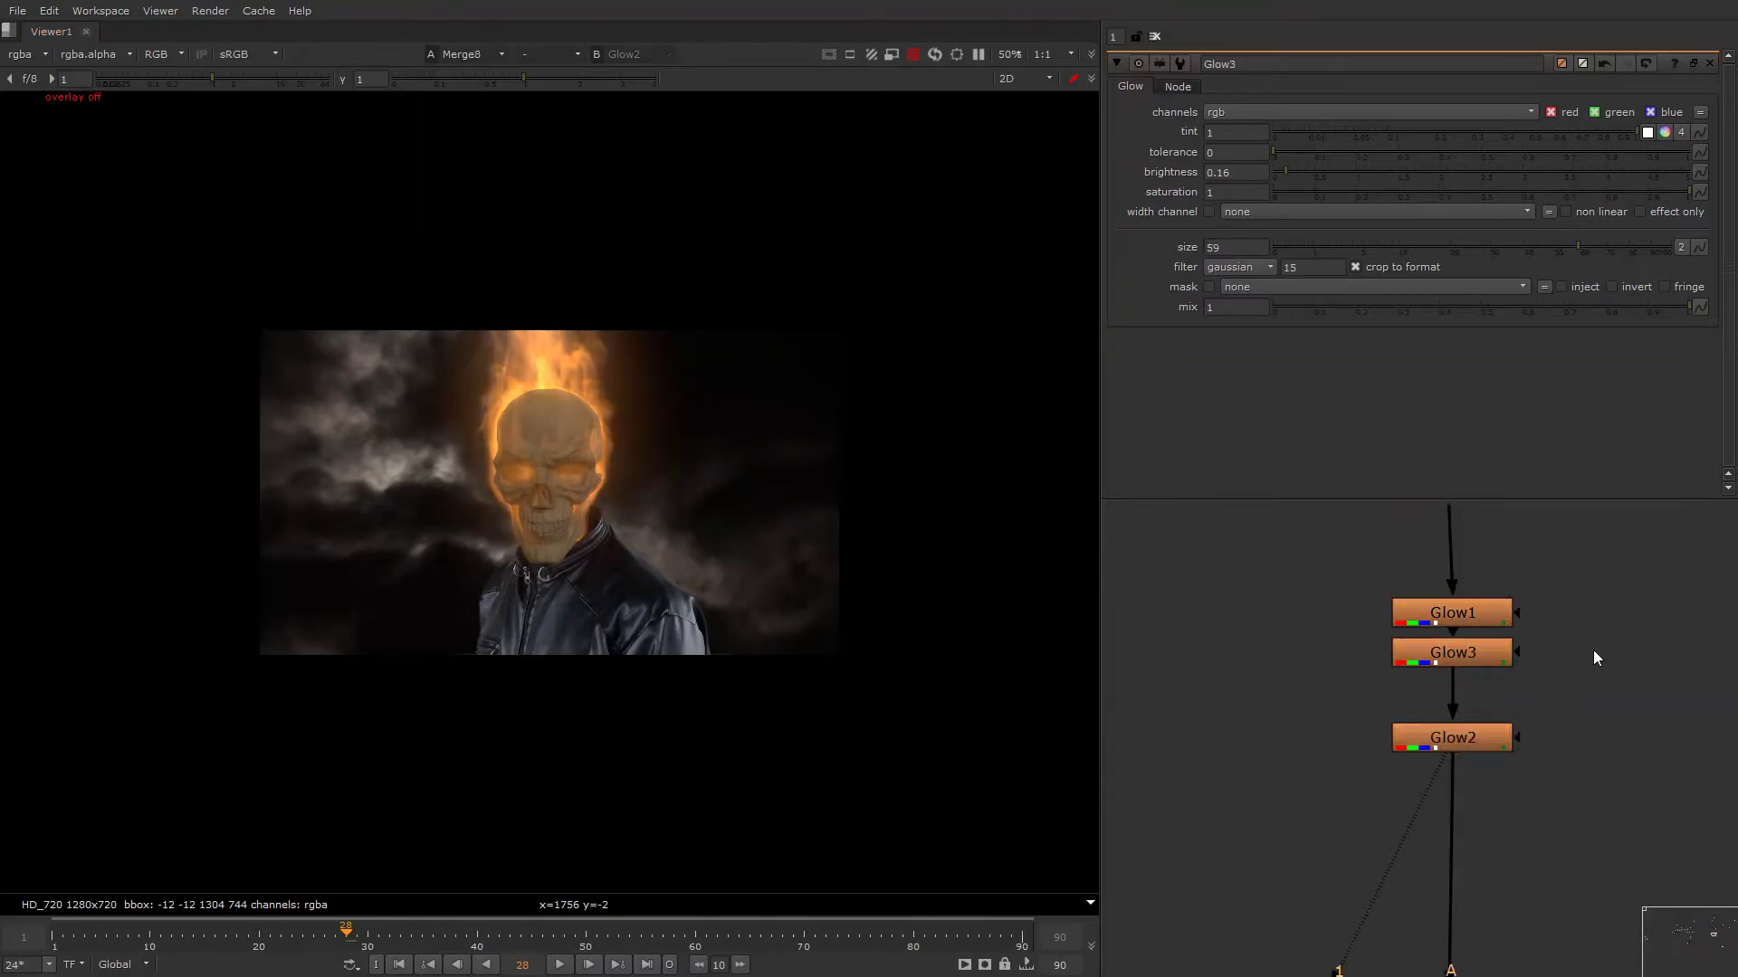
Branch a separate Glow node off the flame merge that feeds Glow1 and view its output.
{"action": "scroll", "coordinate": [1329, 789], "scroll_direction": "down", "scroll_amount": 5}
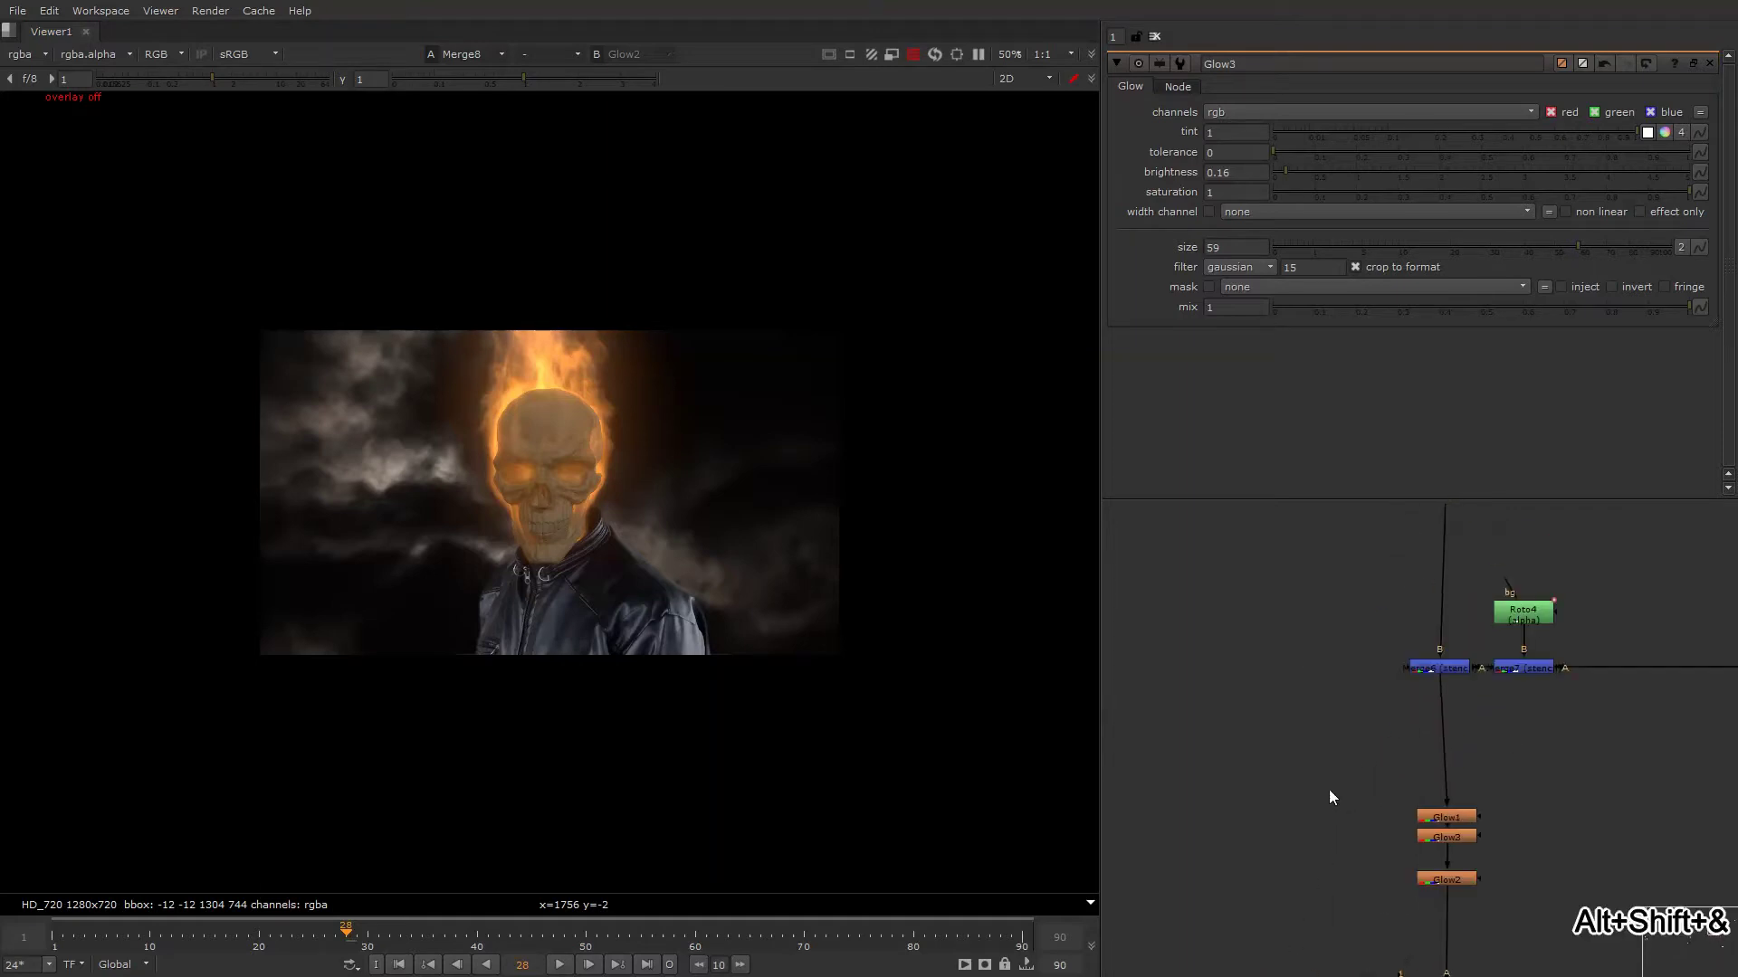
{"action": "middle_click_drag", "start_coordinate": [1328, 789], "coordinate": [1300, 734]}
{"action": "key", "text": "Tab"}
{"action": "type", "text": "glo"}
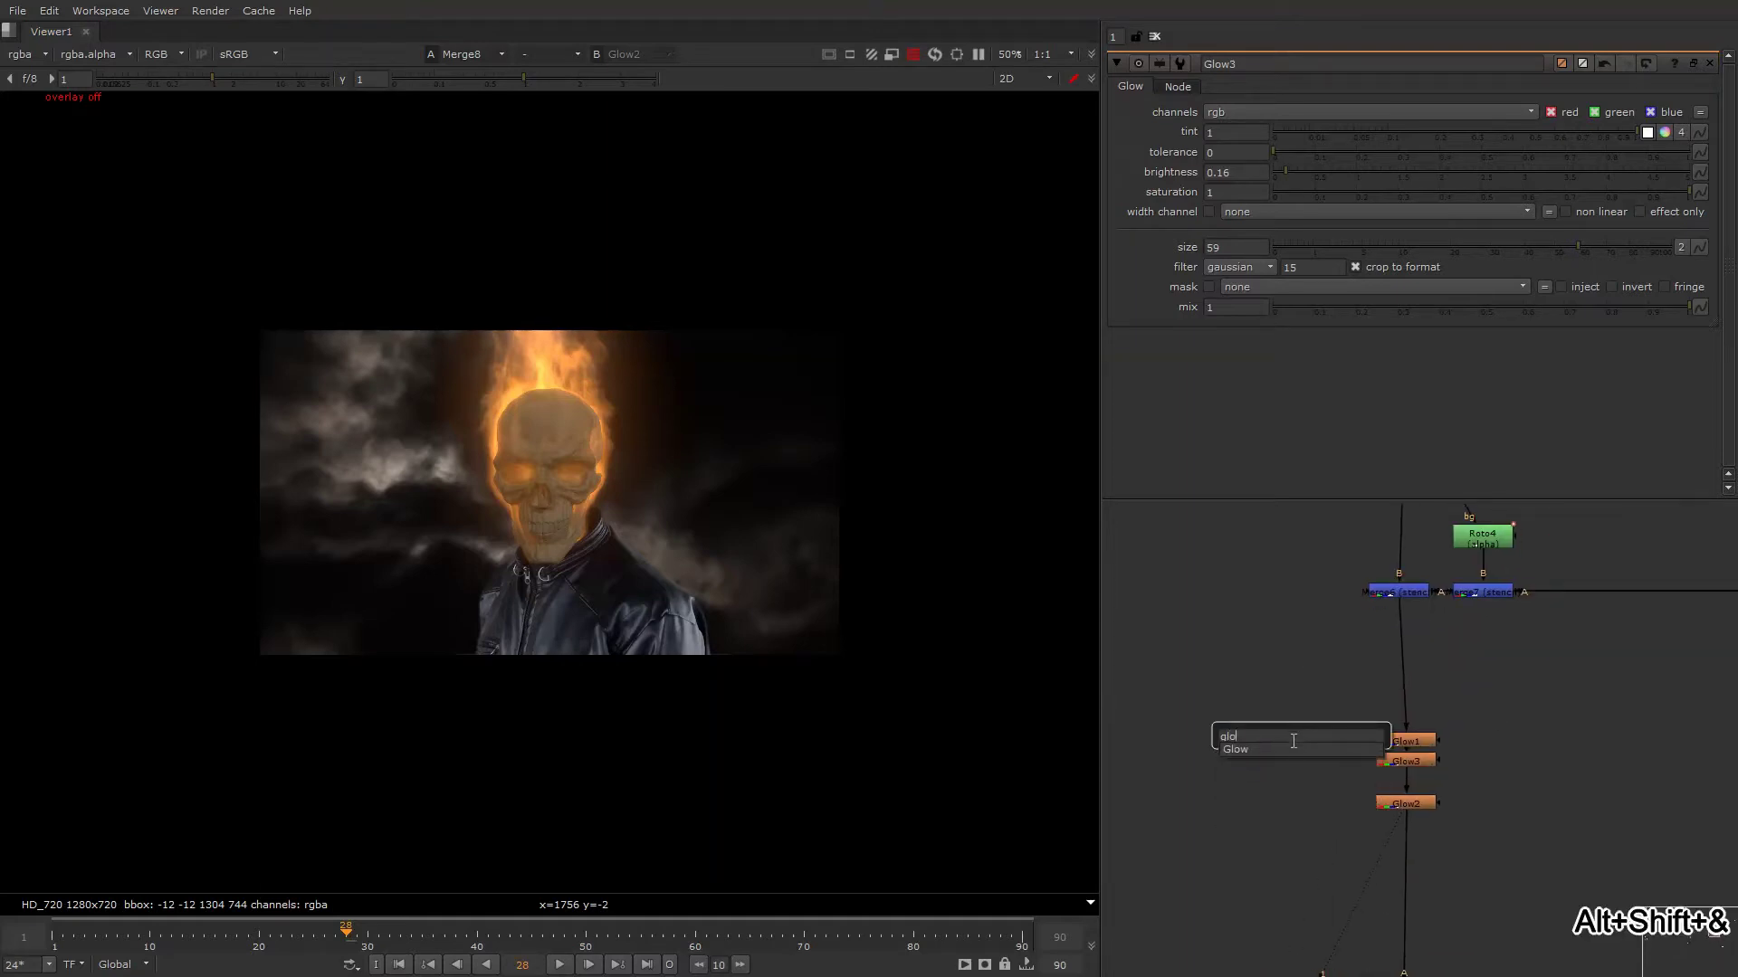
{"action": "key", "text": "Return"}
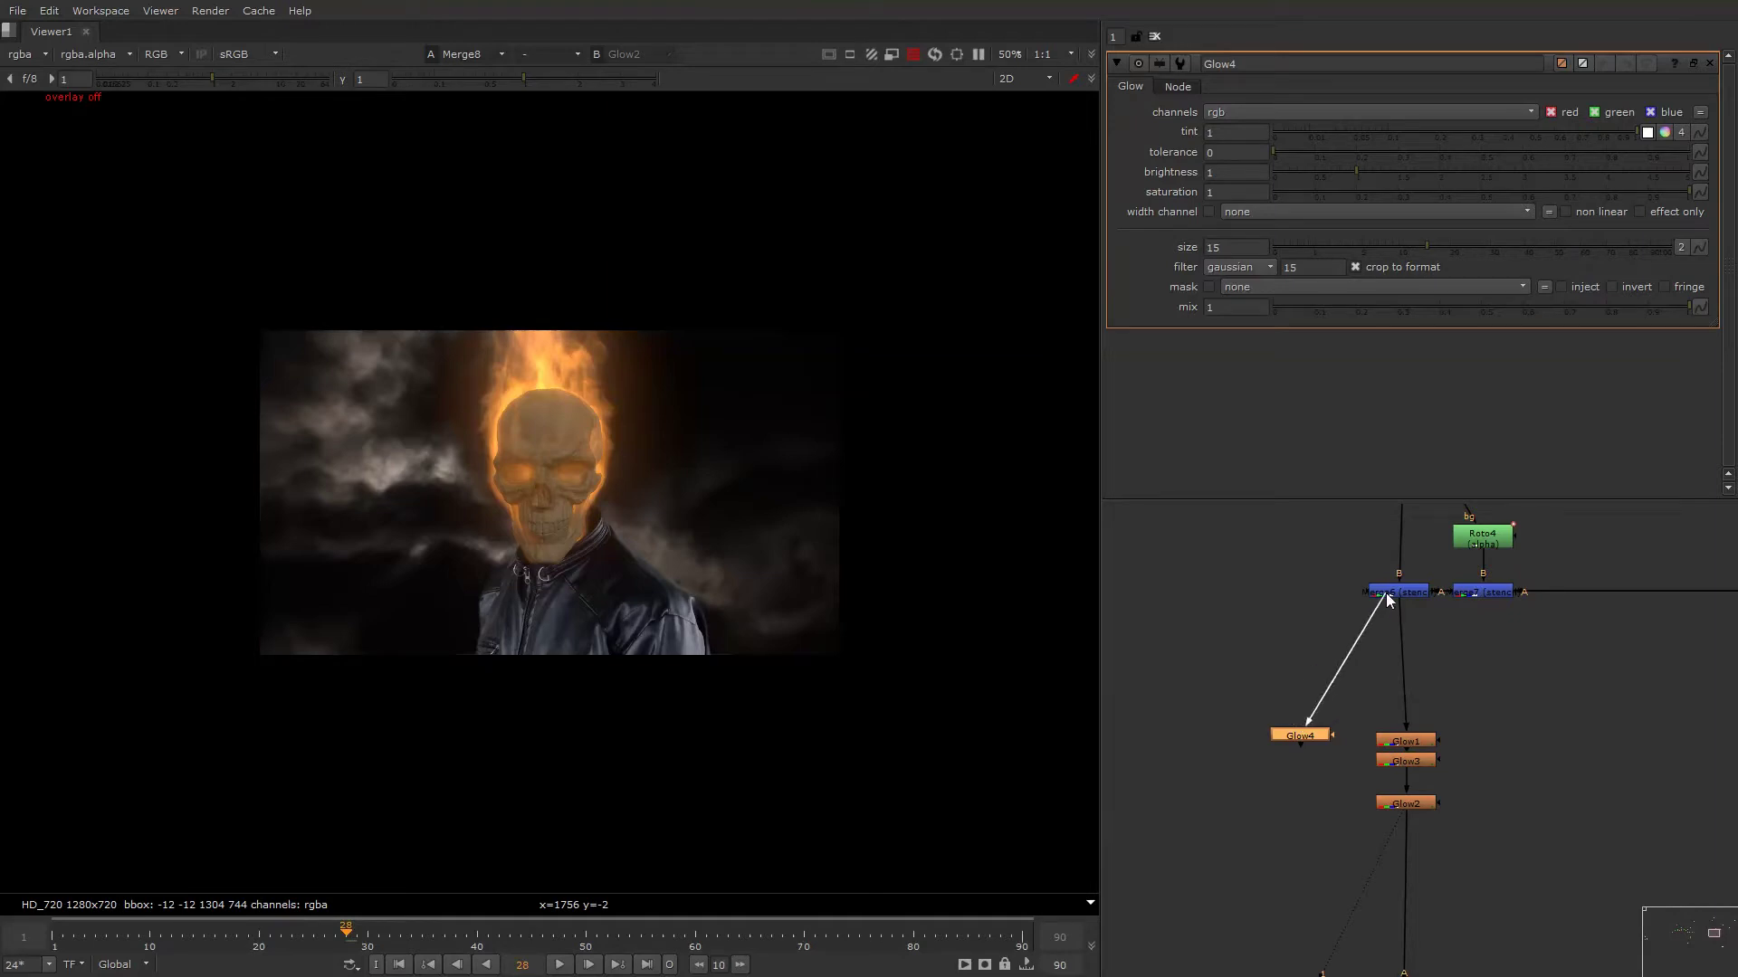
{"action": "left_click_drag", "start_coordinate": [1386, 594], "coordinate": [1388, 595]}
{"action": "key", "text": "1"}
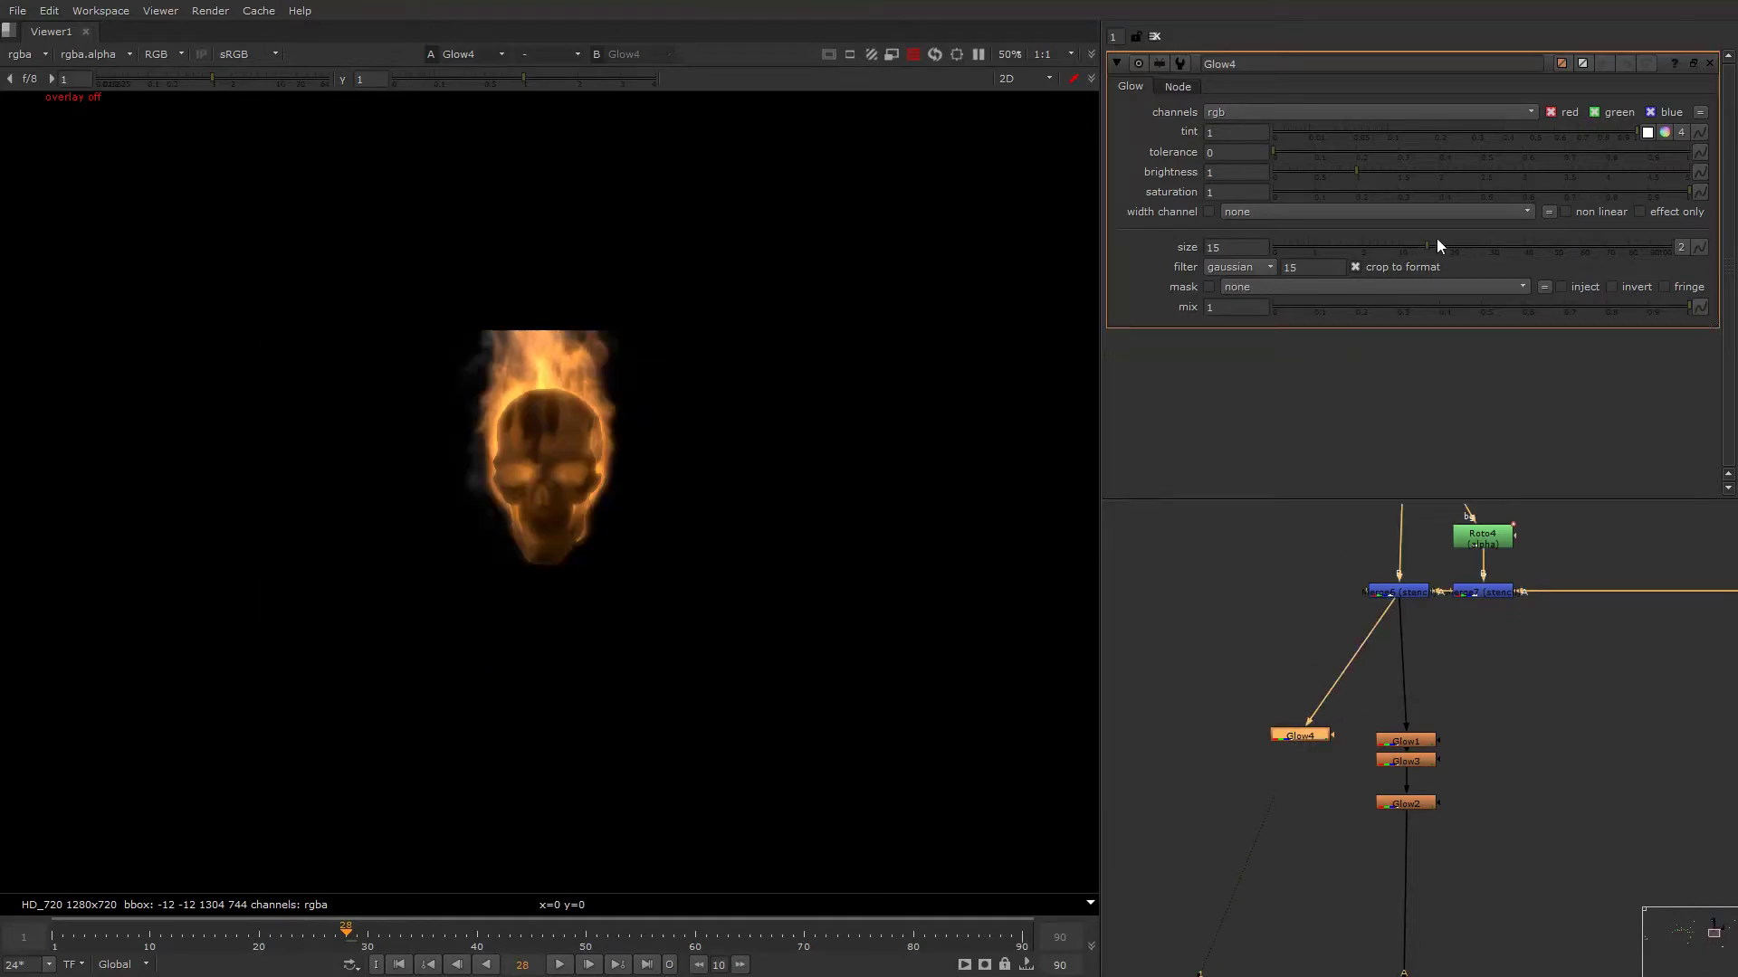
Set the size of the separate Glow4 node to 100 and look at the glow around the skull.
{"action": "left_click_drag", "start_coordinate": [1436, 244], "coordinate": [1703, 247]}
{"action": "scroll", "coordinate": [625, 474], "scroll_direction": "up", "scroll_amount": 5}
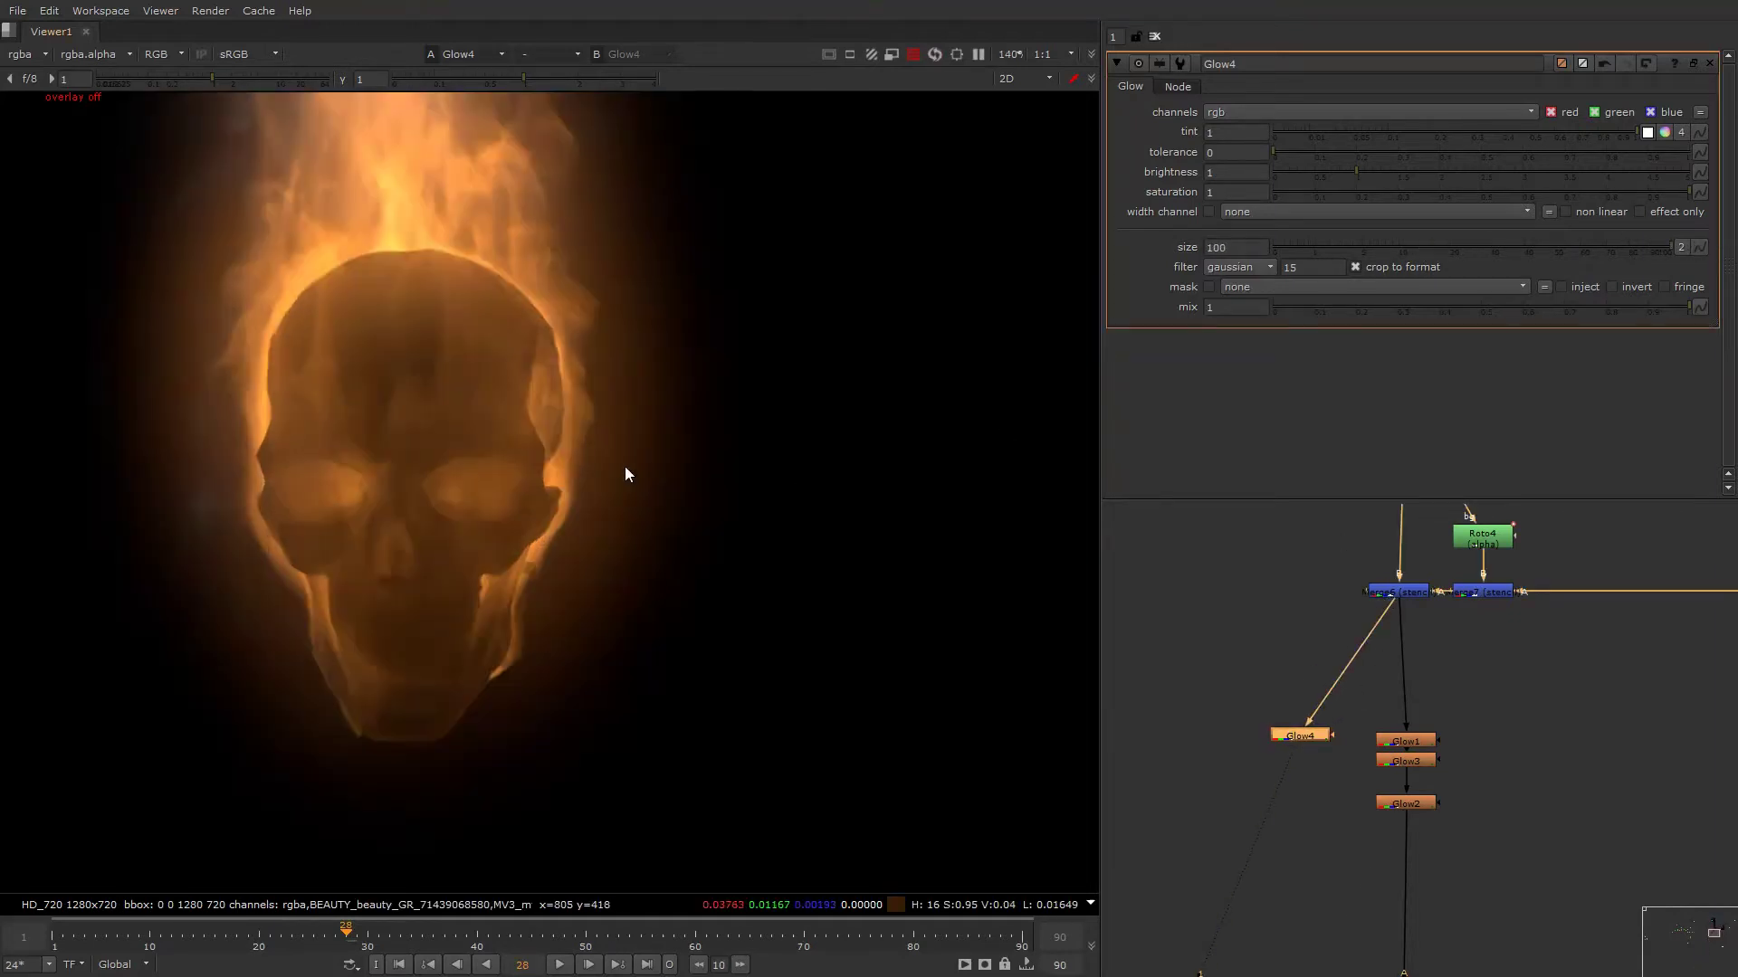
{"action": "scroll", "coordinate": [543, 349], "scroll_direction": "up", "scroll_amount": 3}
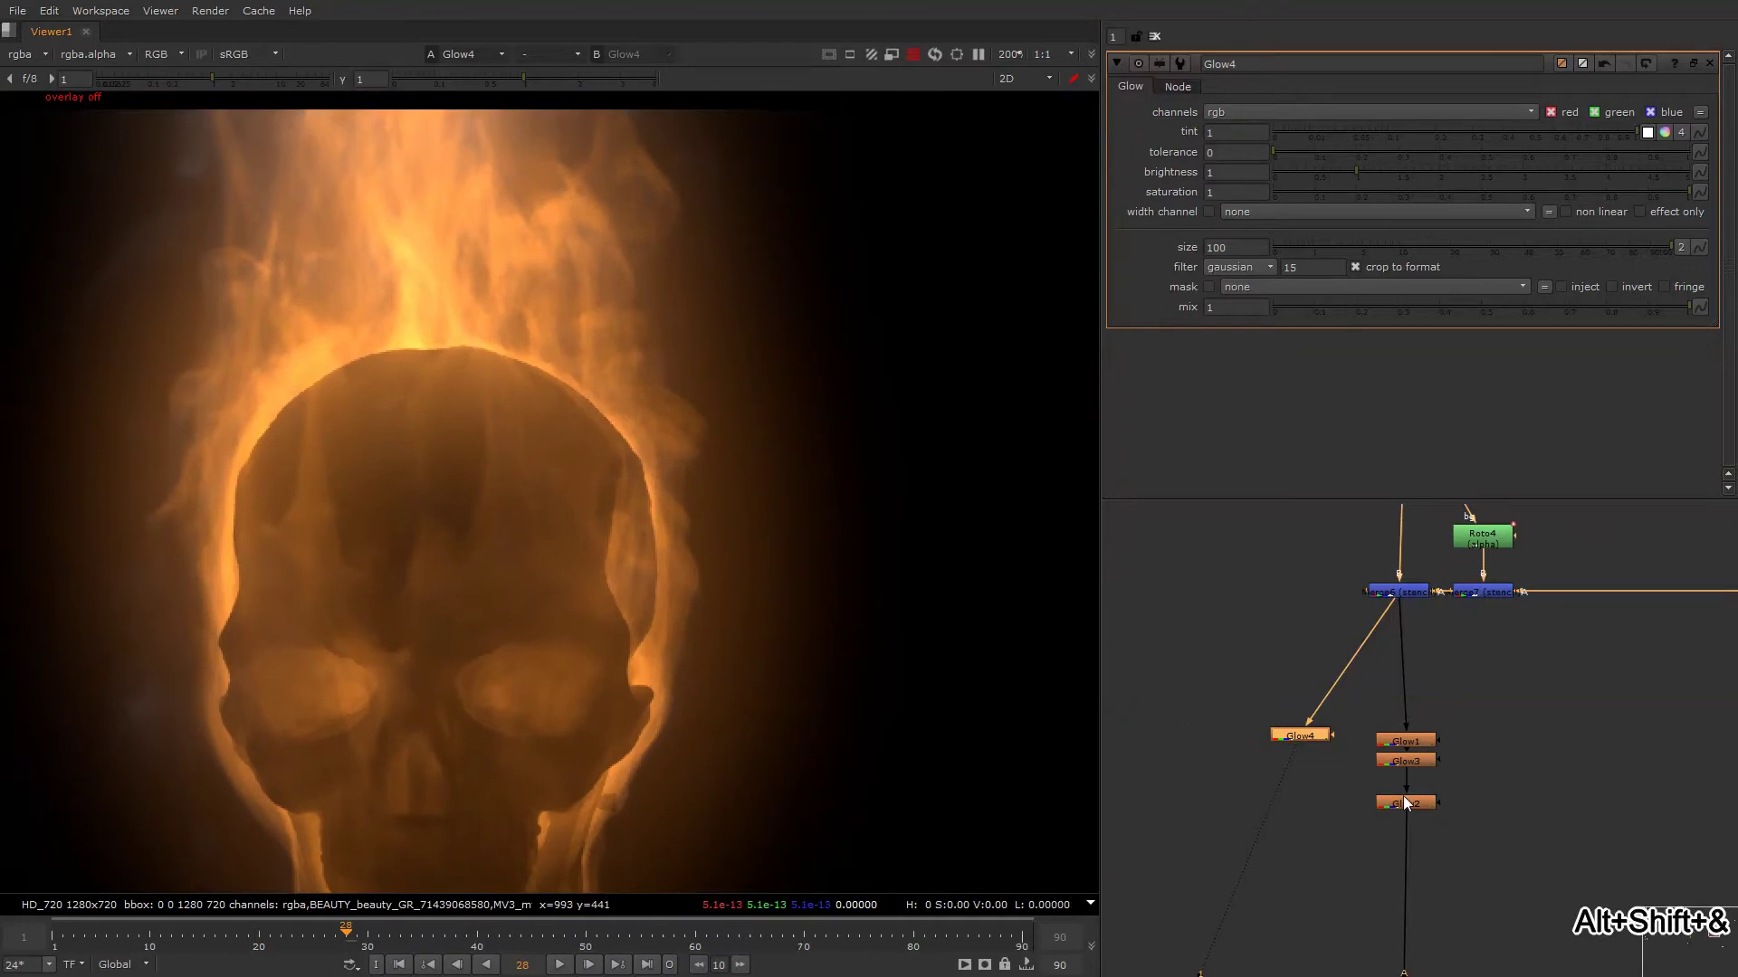
Compare the single large Glow4 output with the stacked glow output of Glow2.
{"action": "left_click", "coordinate": [1406, 803]}
{"action": "key", "text": "2"}
{"action": "left_click", "coordinate": [1338, 788]}
{"action": "key", "text": "1"}
{"action": "key", "text": "2"}
{"action": "key", "text": "1"}
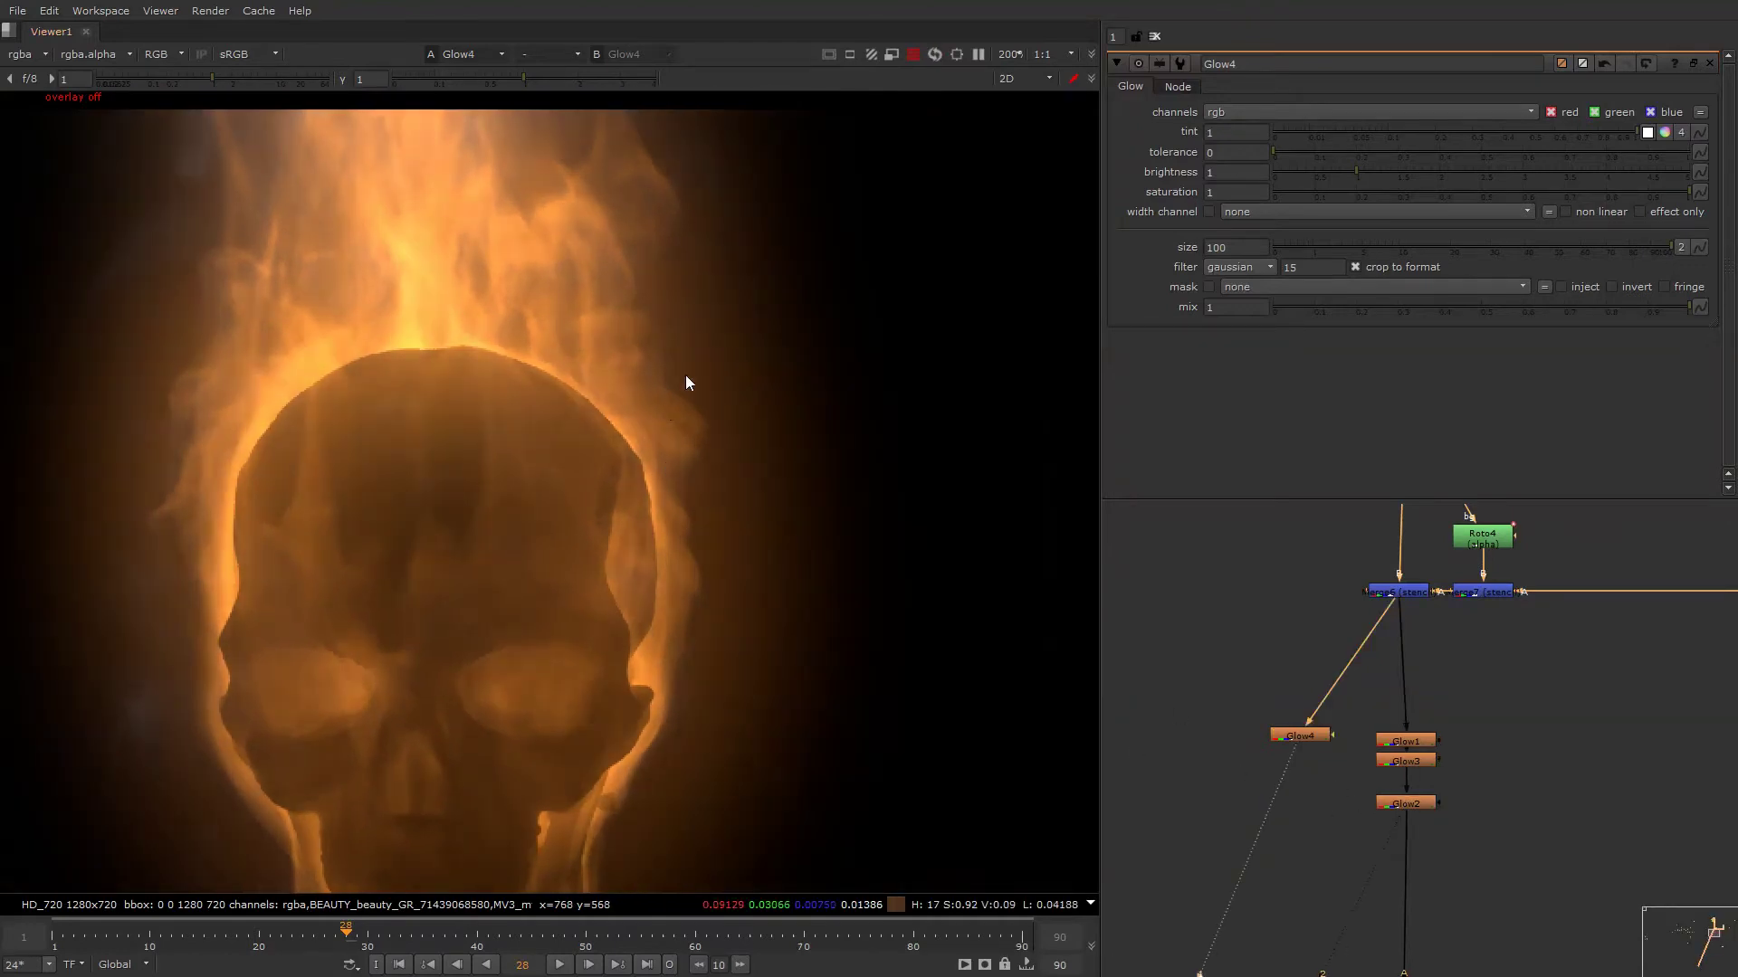
{"action": "key", "text": "2"}
{"action": "key", "text": "1"}
{"action": "key", "text": "2"}
{"action": "key", "text": "1"}
{"action": "scroll", "coordinate": [351, 578], "scroll_direction": "down", "scroll_amount": 3}
{"action": "key", "text": "2"}
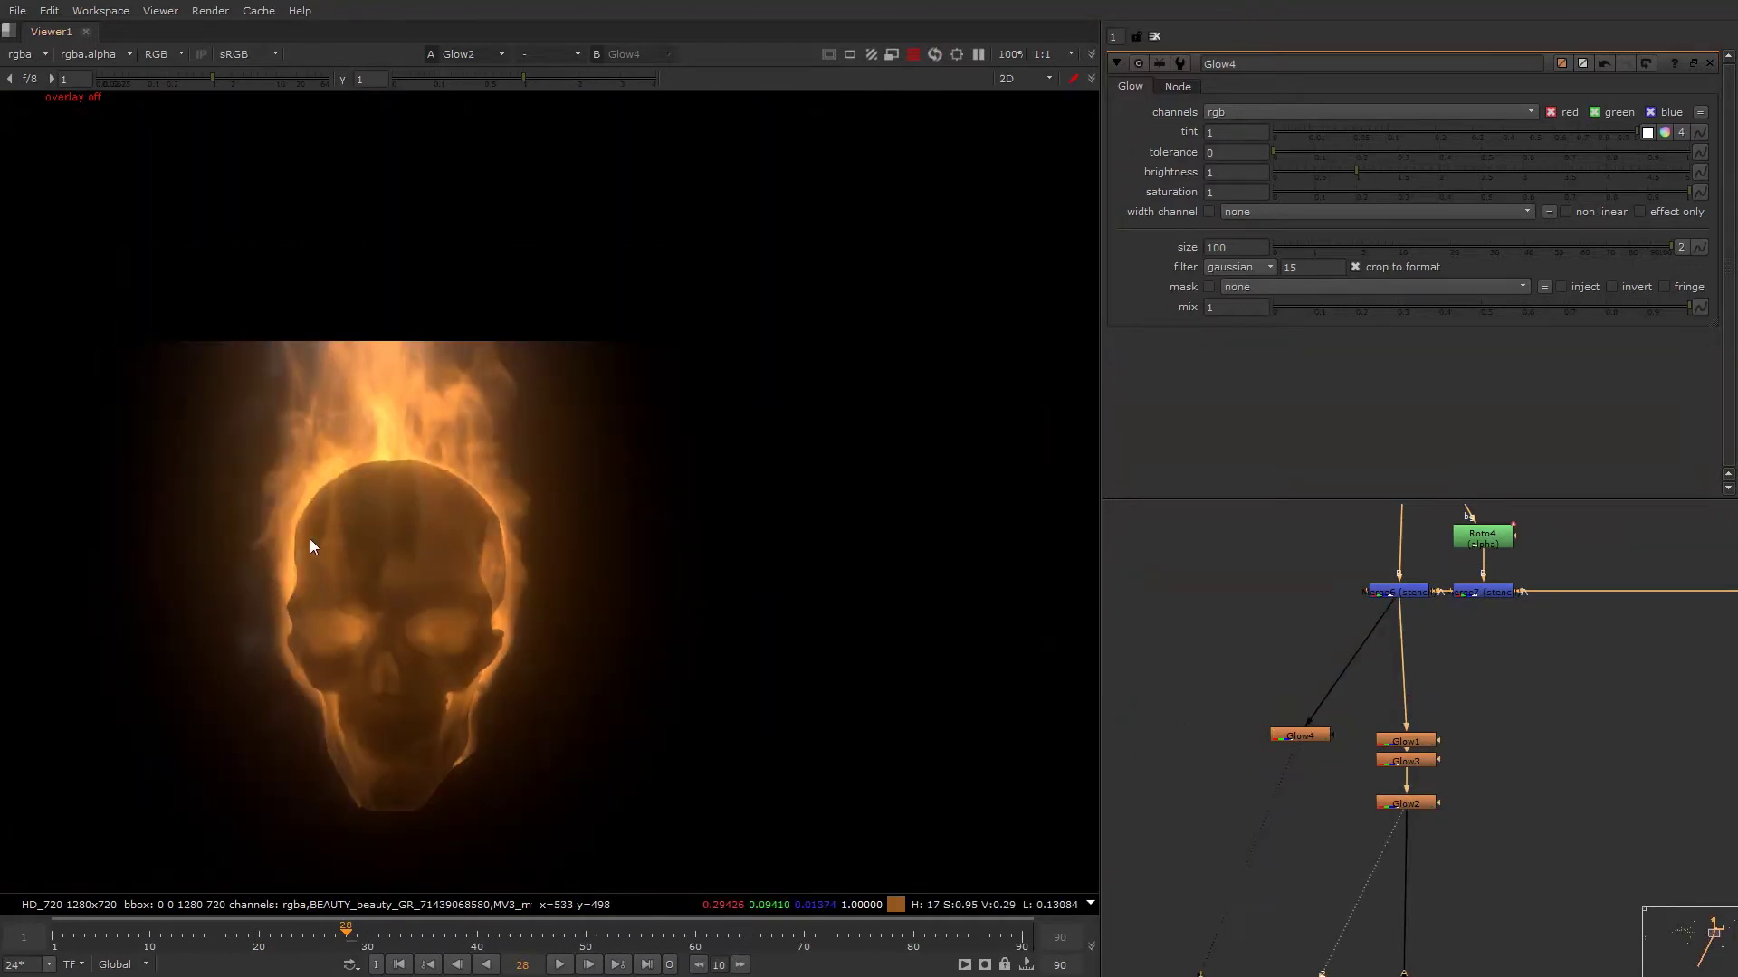
{"action": "key", "text": "1"}
Set the brightness of Glow1 to 0.64 and the brightness of Glow3 to 0.36.
{"action": "left_click_drag", "start_coordinate": [1398, 751], "coordinate": [1399, 707], "text": "alt"}
{"action": "left_click", "coordinate": [1400, 695]}
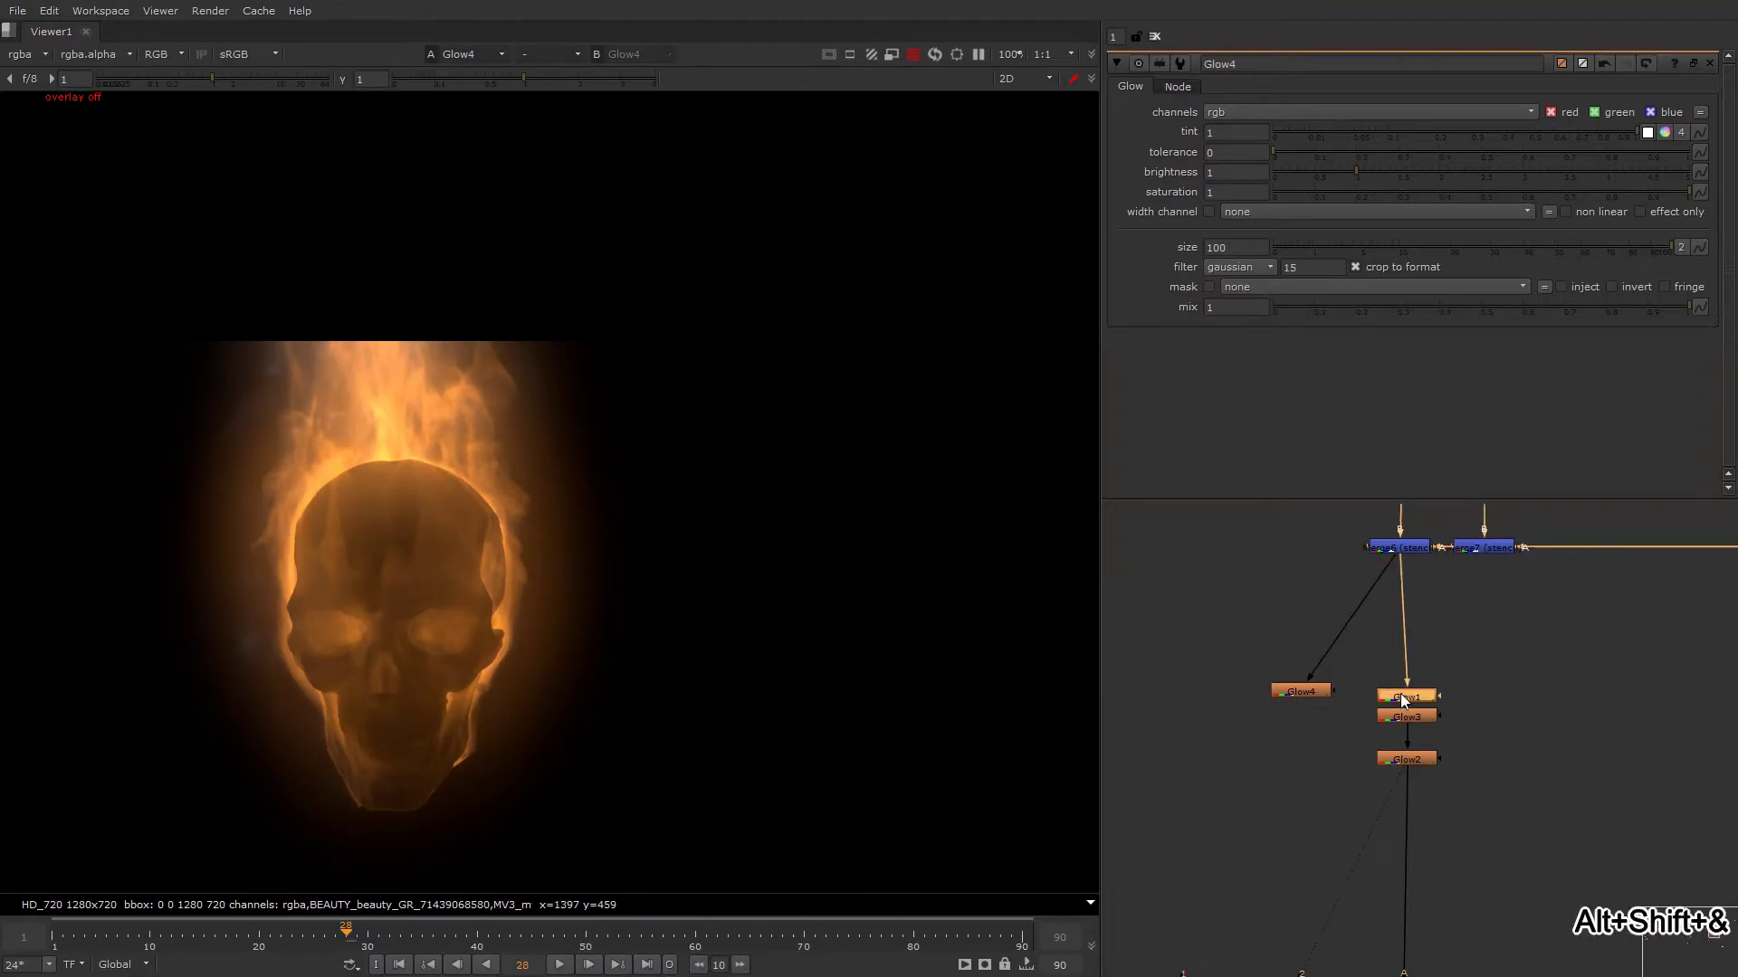
{"action": "key", "text": "1"}
{"action": "double_click", "coordinate": [1405, 696]}
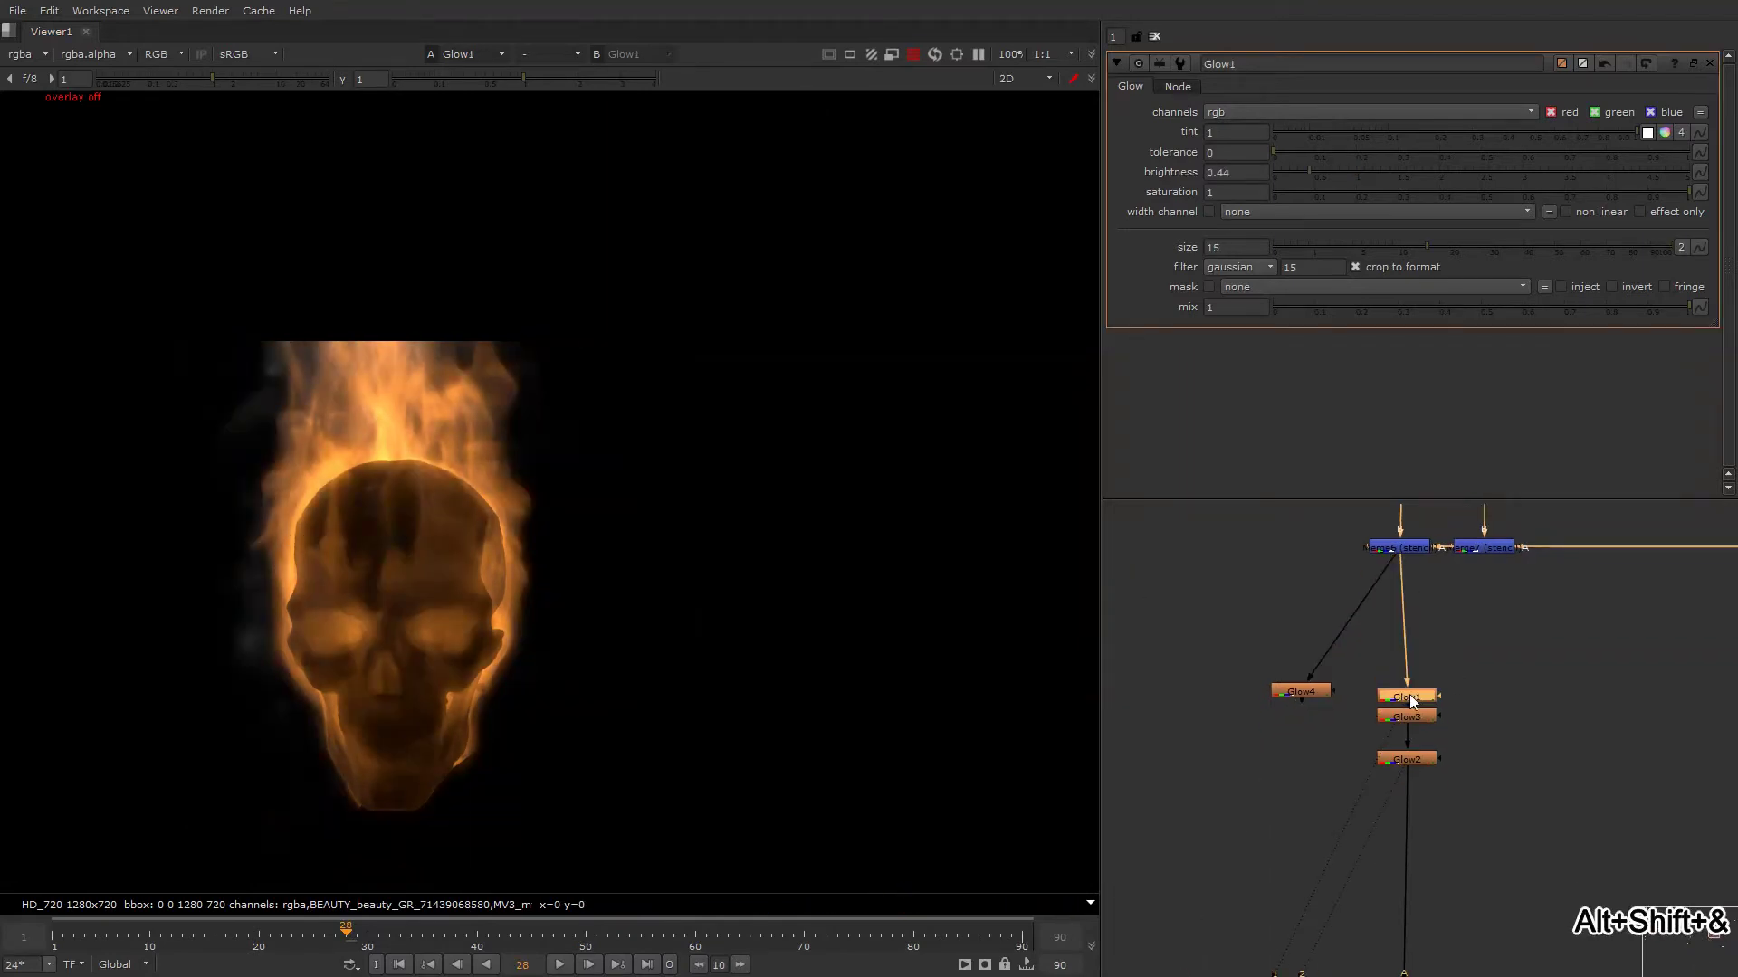
{"action": "left_click", "coordinate": [1329, 172]}
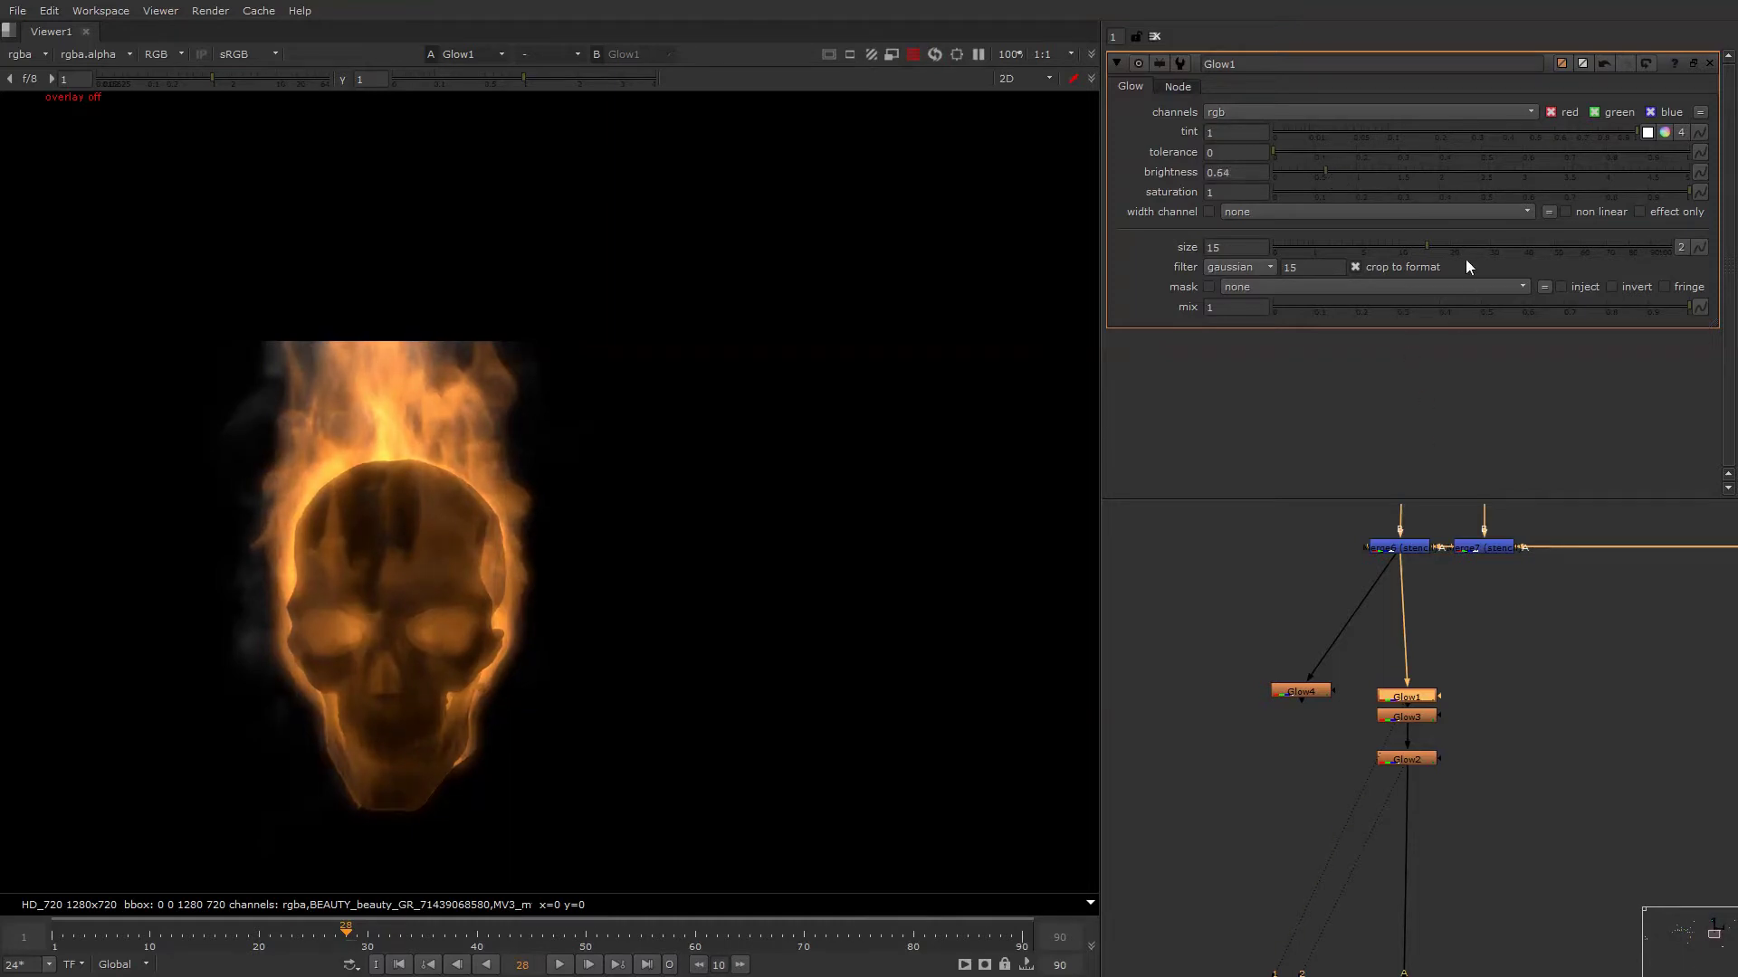
{"action": "left_click", "coordinate": [1419, 719]}
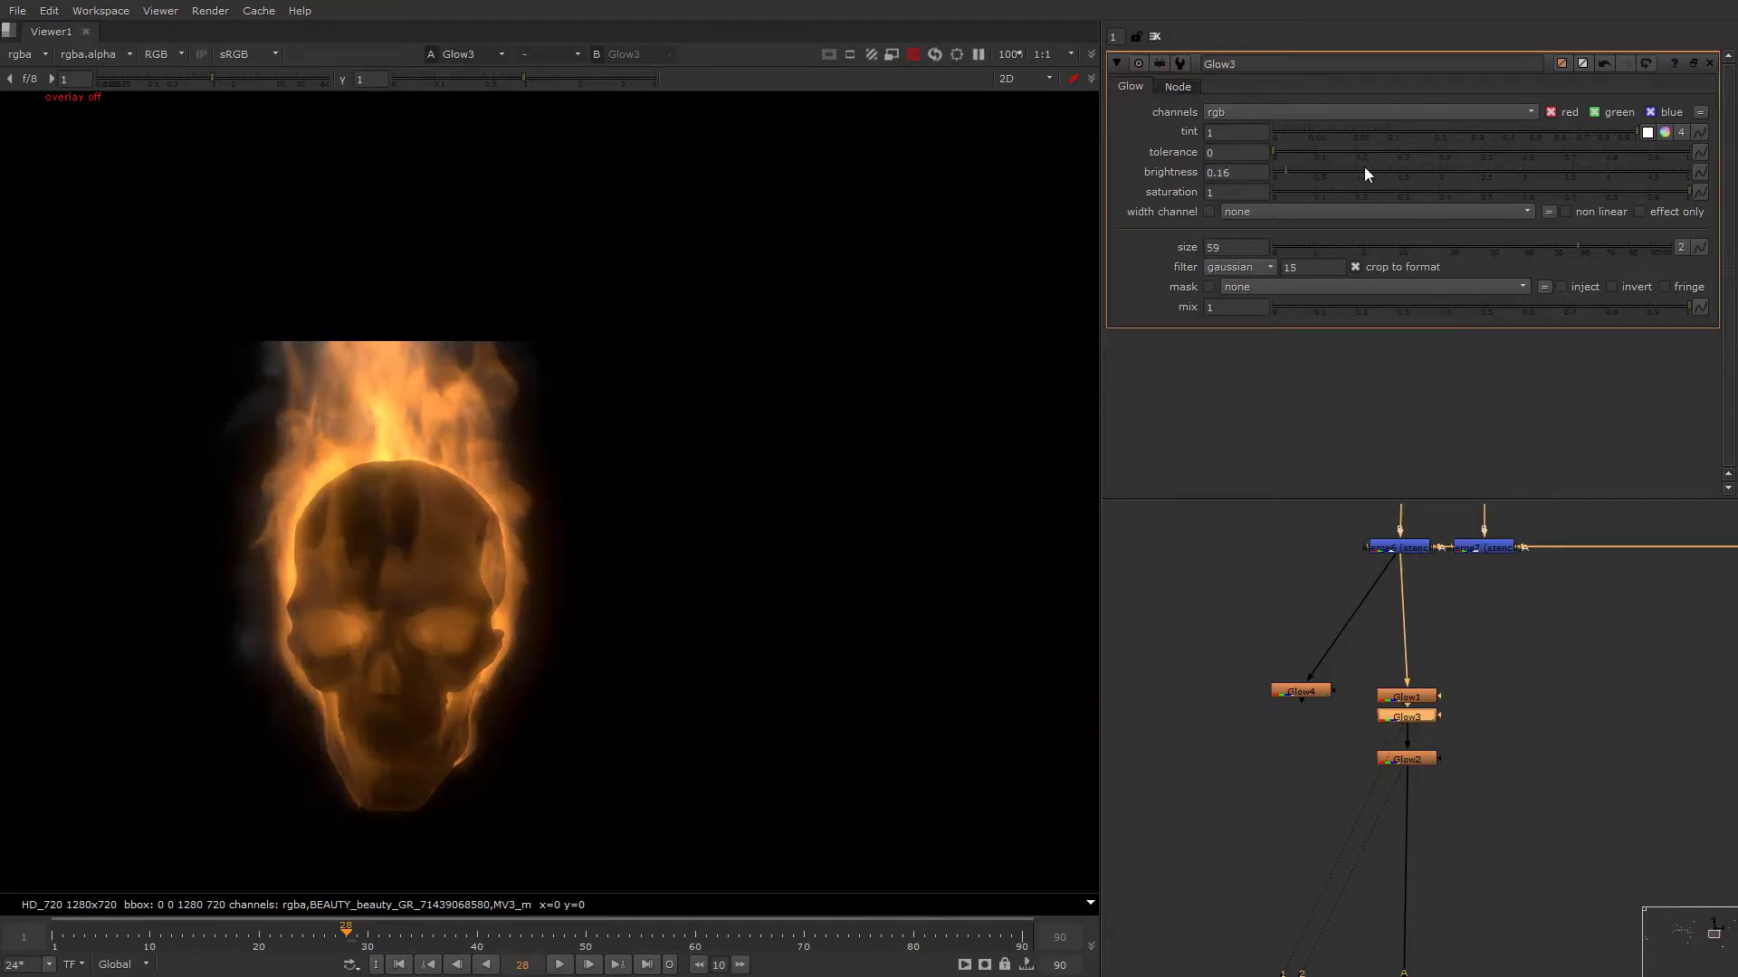
{"action": "left_click", "coordinate": [1305, 172]}
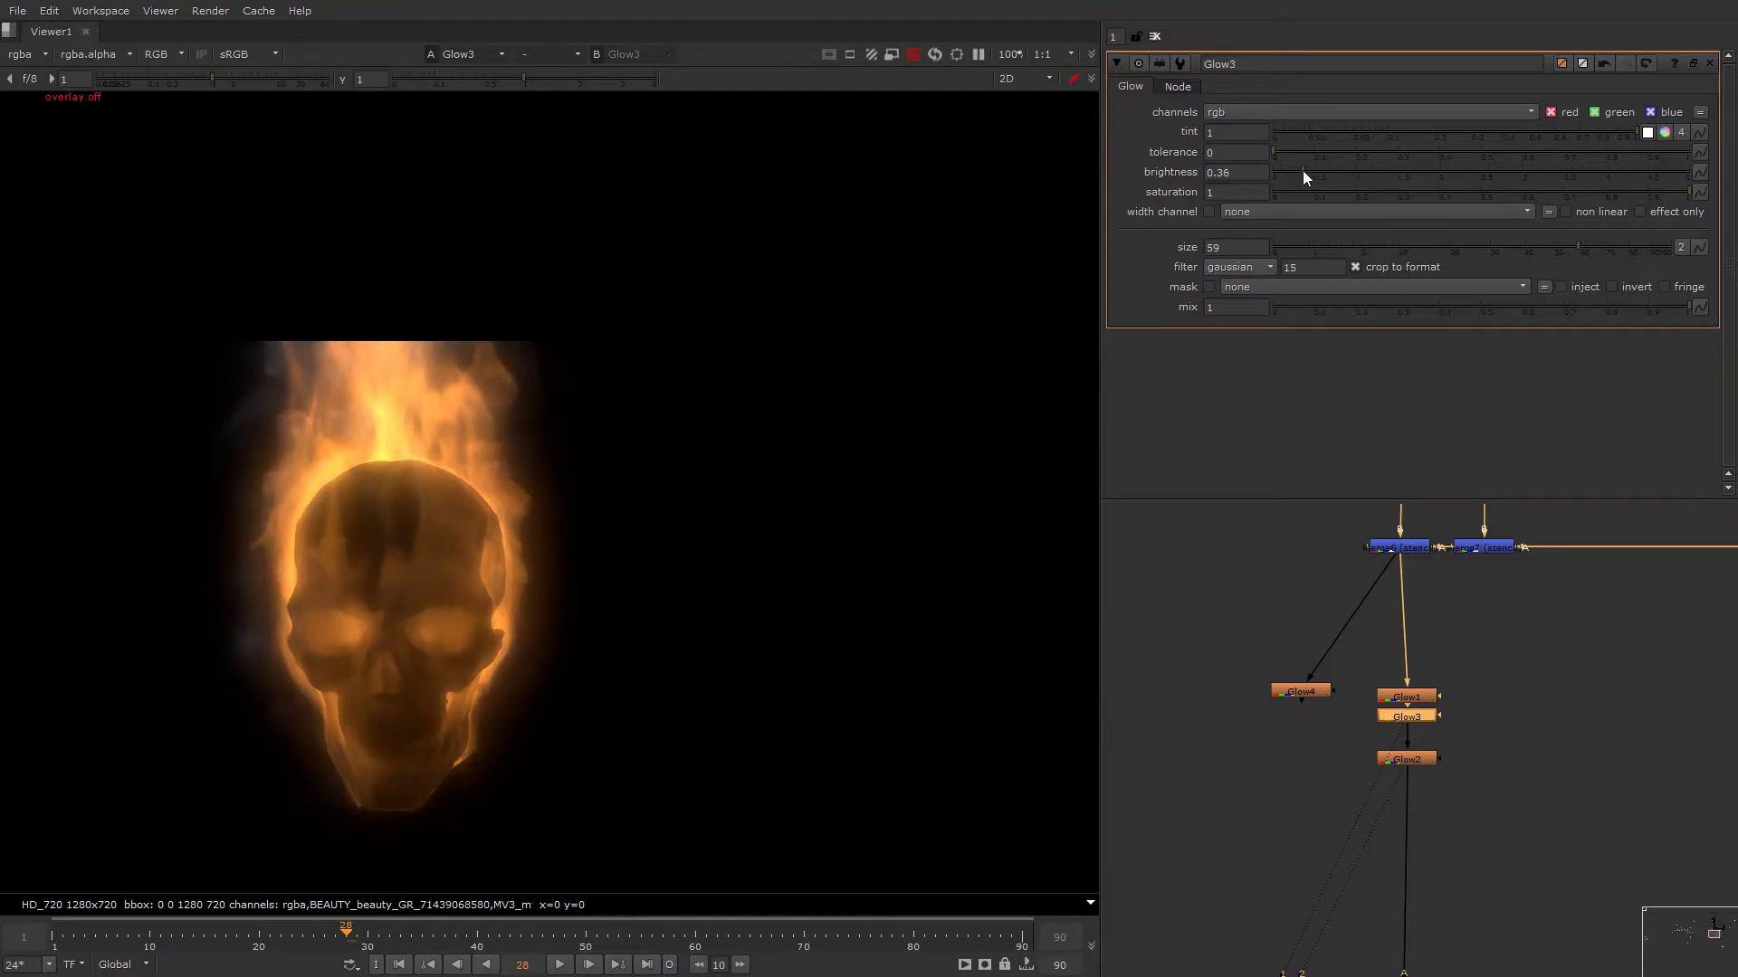
Compare the brightened glow stack from Glow2 with the single Glow4 output again.
{"action": "key", "text": "1"}
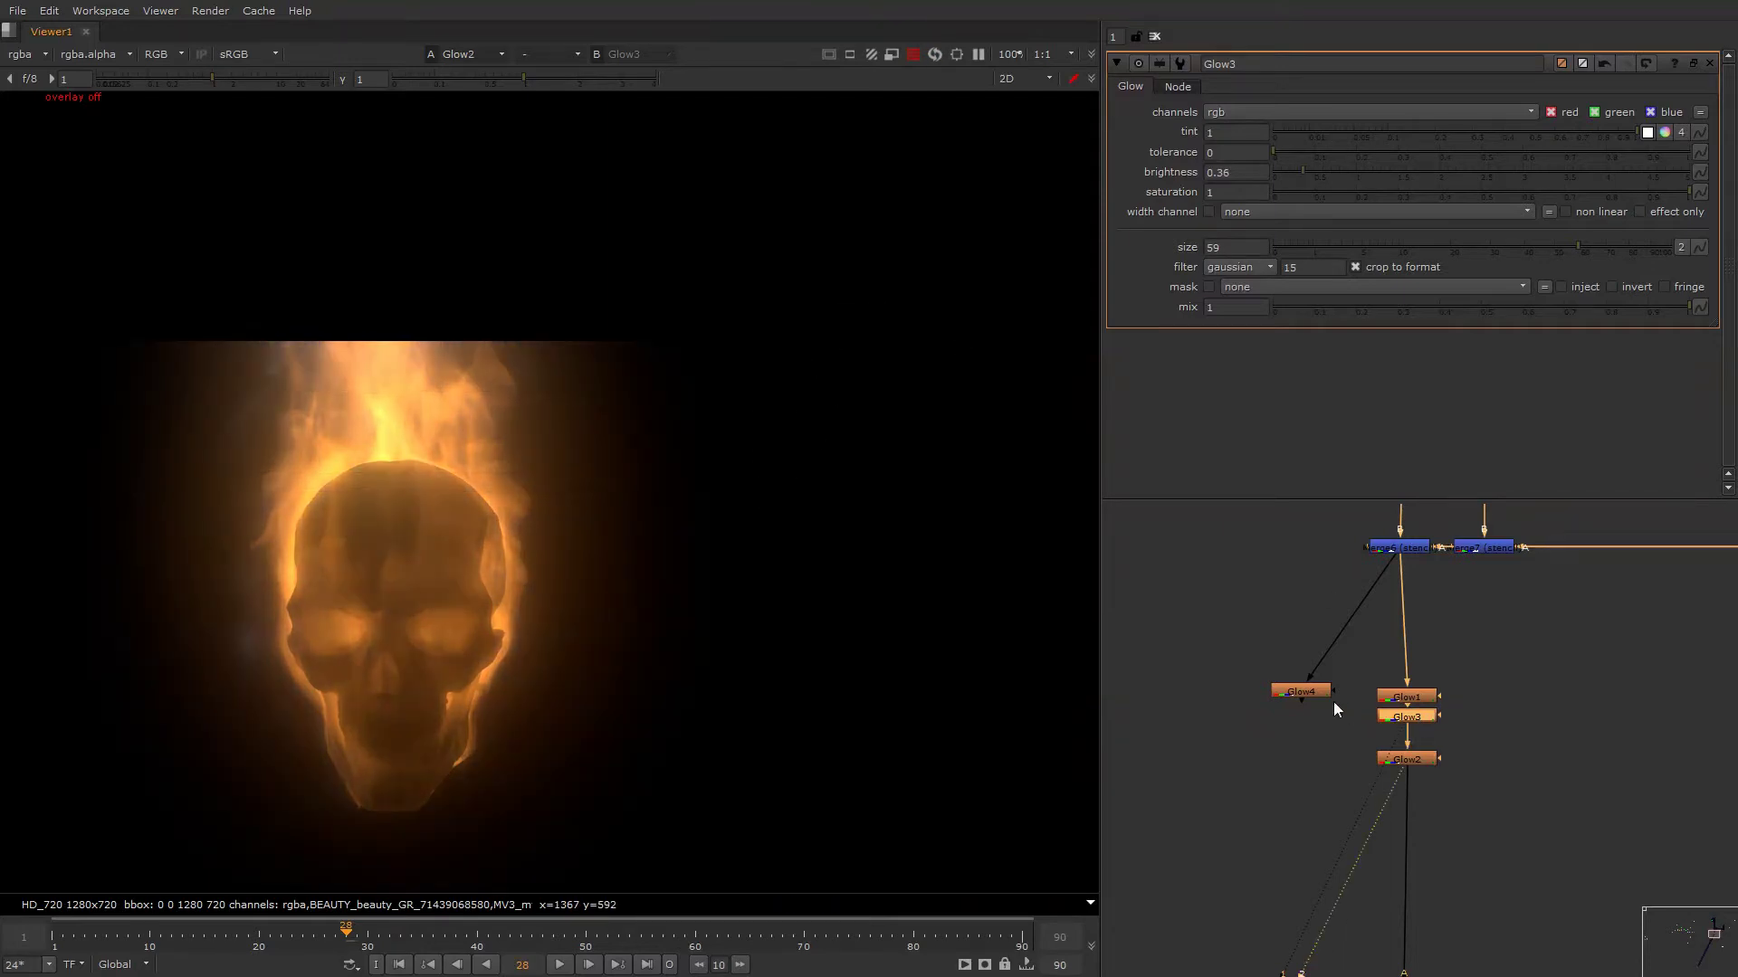
{"action": "left_click", "coordinate": [1323, 694]}
{"action": "key", "text": "1"}
{"action": "left_click", "coordinate": [1364, 744]}
{"action": "left_click", "coordinate": [1413, 760]}
{"action": "key", "text": "1"}
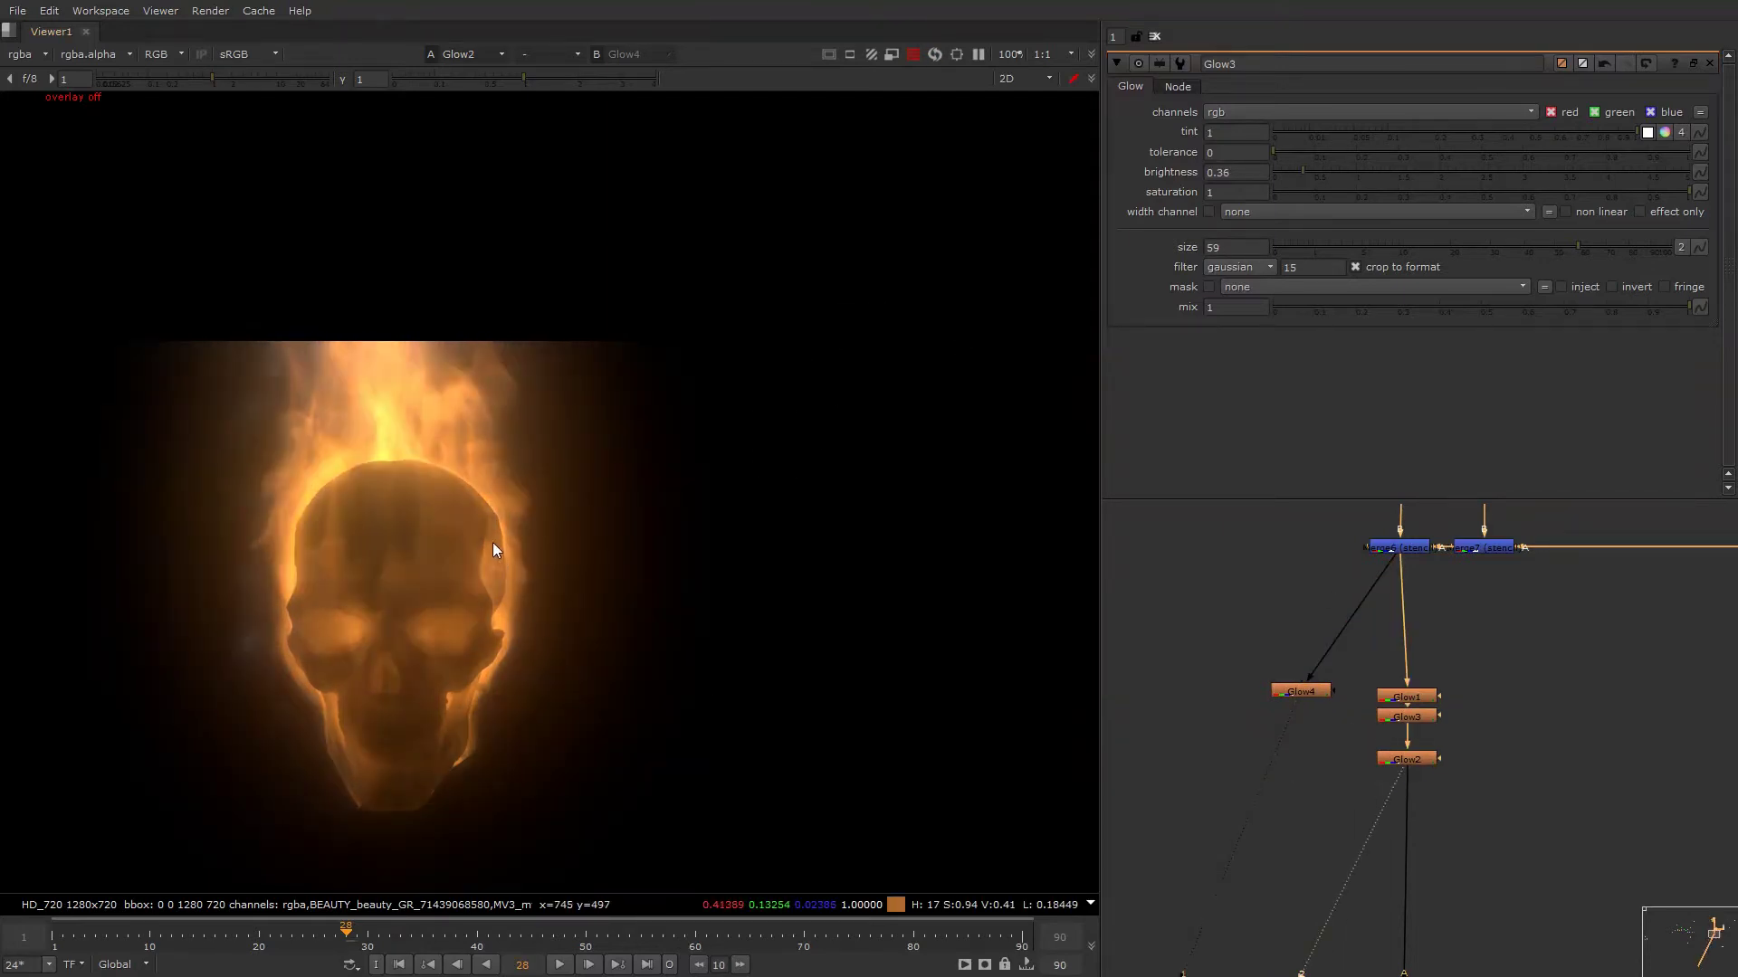
Show the final composite from Merge8 and examine how the stacked glows blend the flames with the skull and background.
{"action": "scroll", "coordinate": [1589, 737], "scroll_direction": "down", "scroll_amount": 5}
{"action": "middle_click_drag", "start_coordinate": [1590, 736], "coordinate": [1689, 562]}
{"action": "middle_click_drag", "start_coordinate": [1337, 823], "coordinate": [1449, 723]}
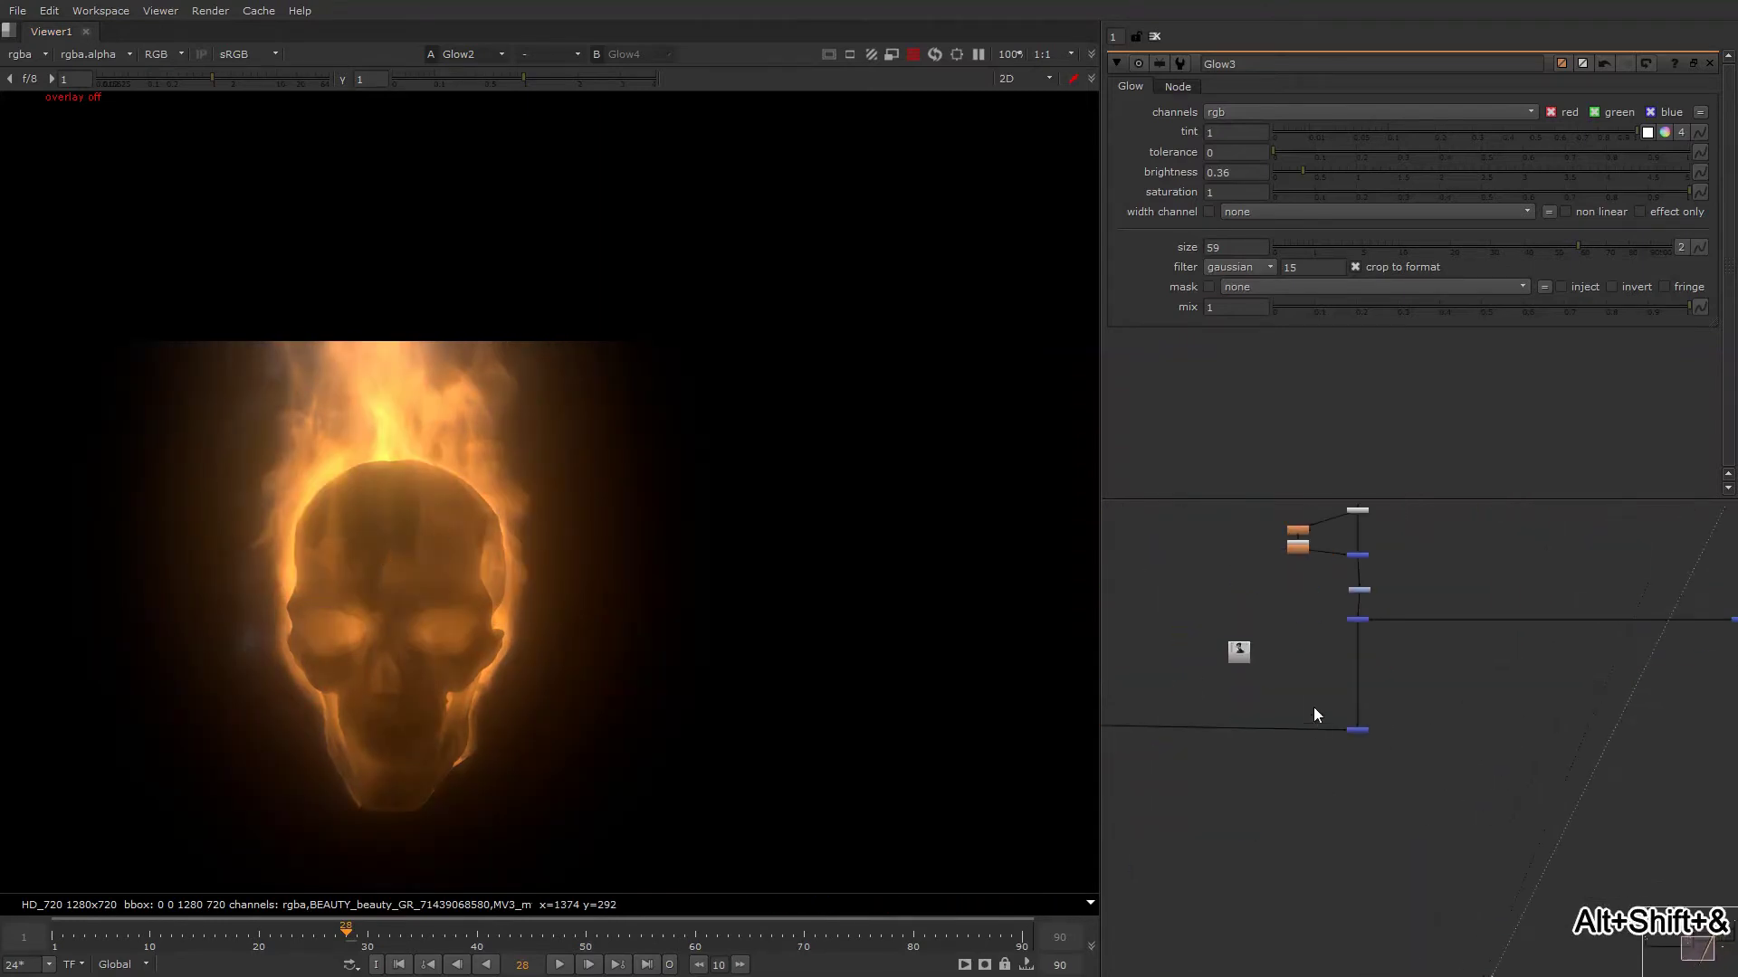
{"action": "left_click", "coordinate": [1357, 729]}
{"action": "key", "text": "1"}
{"action": "left_click", "coordinate": [1430, 872]}
{"action": "scroll", "coordinate": [797, 480], "scroll_direction": "down", "scroll_amount": 3}
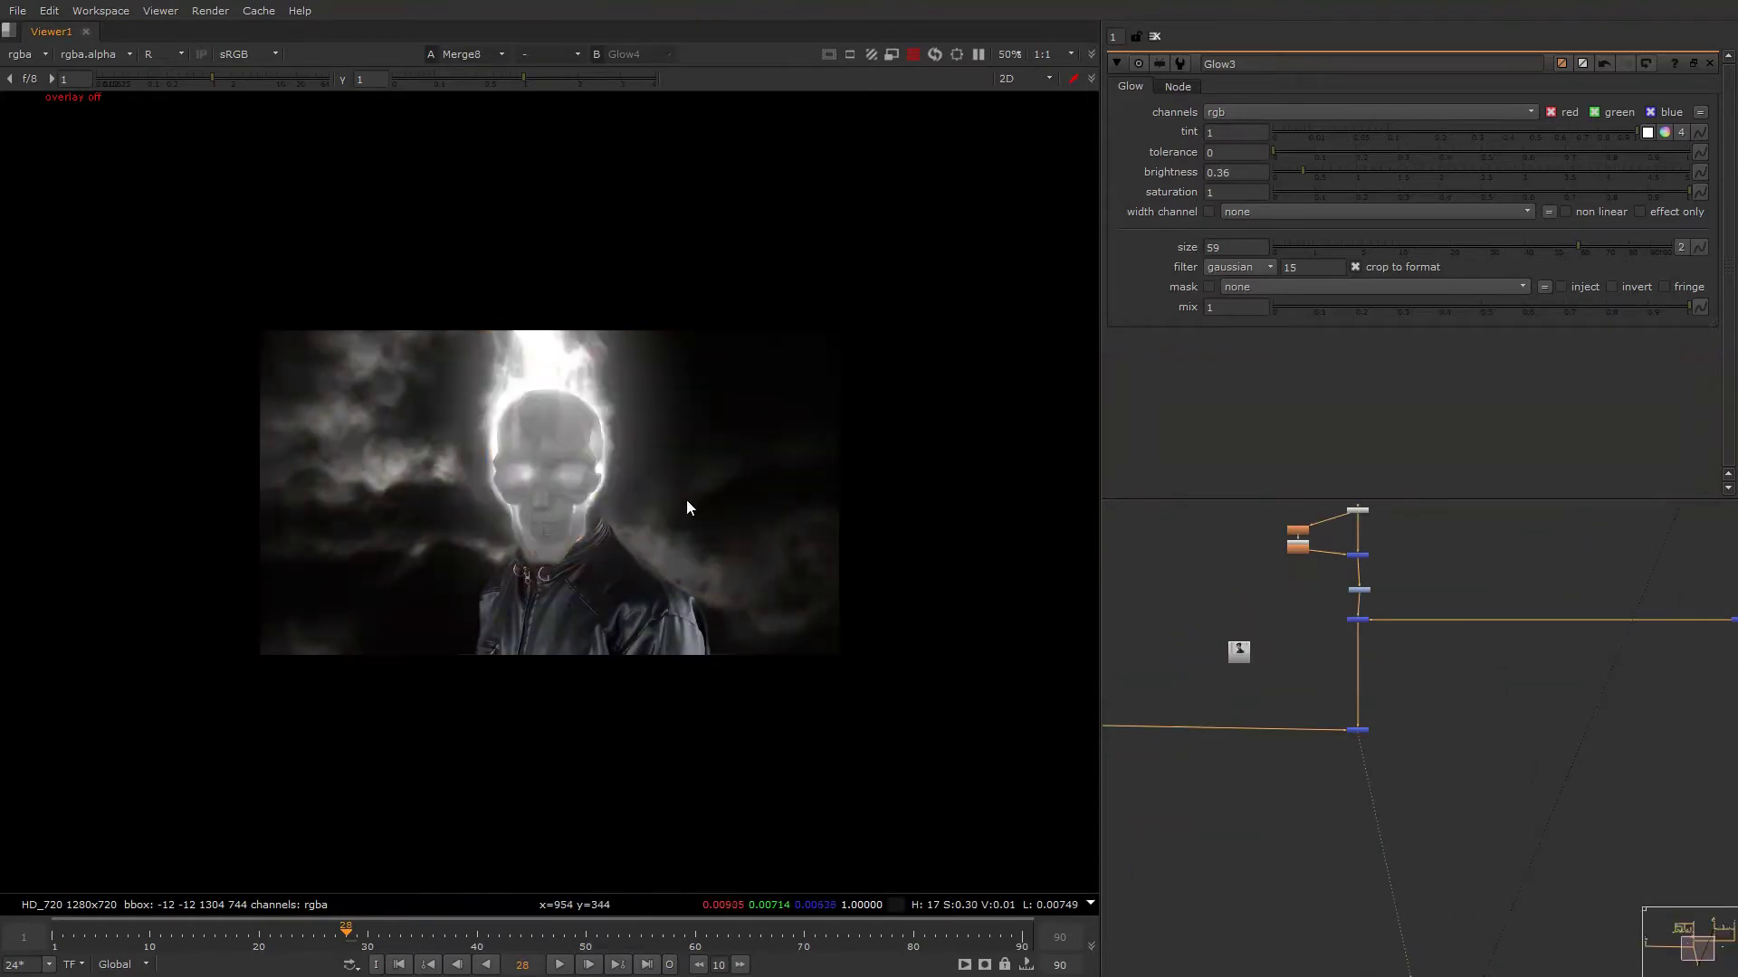
{"action": "scroll", "coordinate": [1385, 650], "scroll_direction": "down", "scroll_amount": 1}
{"action": "middle_click_drag", "start_coordinate": [1689, 557], "coordinate": [1472, 687]}
{"action": "left_click_drag", "start_coordinate": [1499, 655], "coordinate": [1447, 597]}
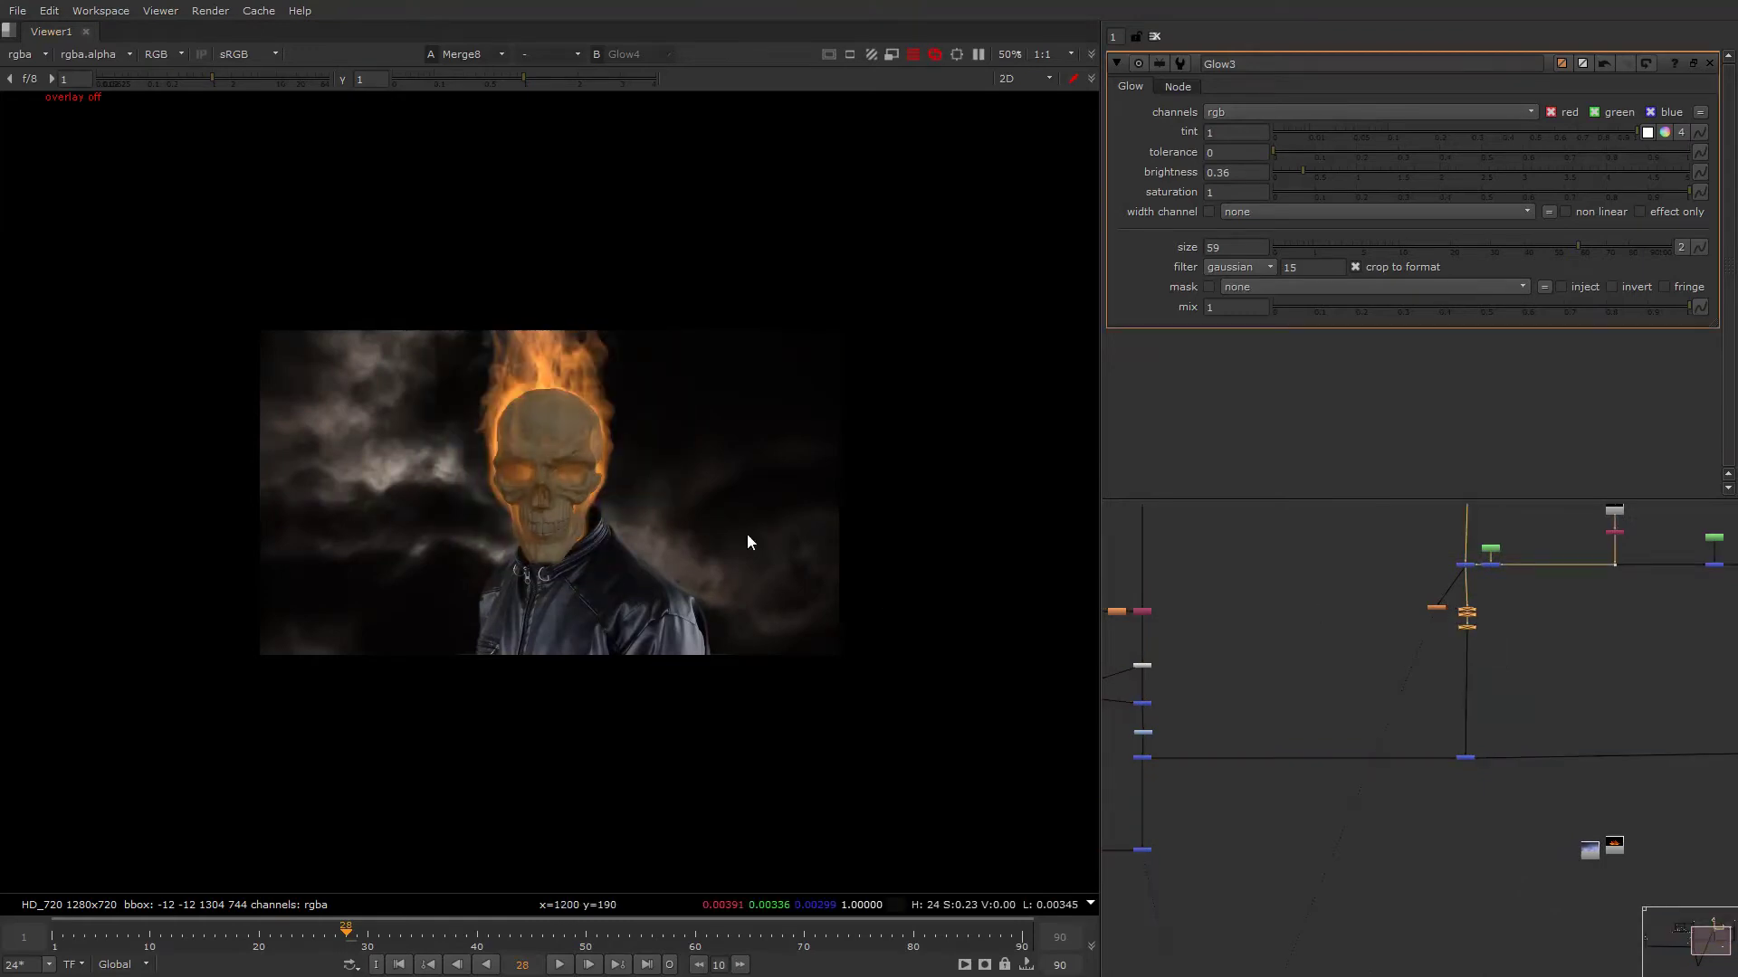
{"action": "right_click", "coordinate": [718, 469]}
{"action": "left_click", "coordinate": [718, 469]}
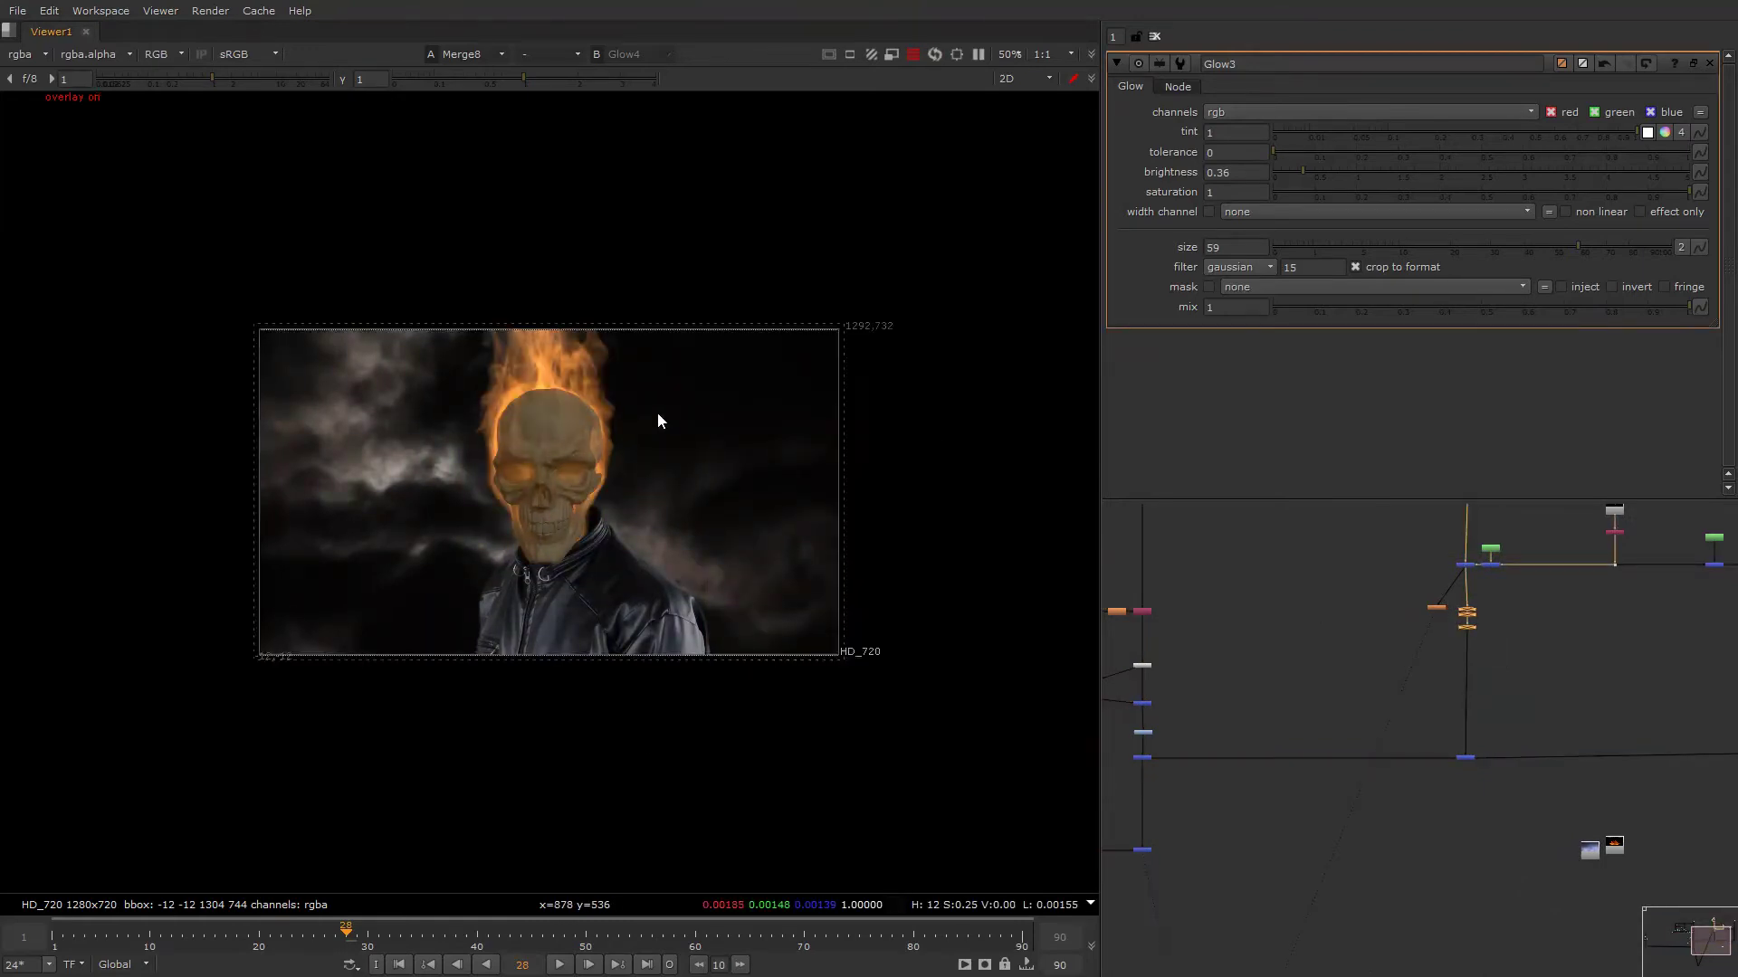
{"action": "key", "text": "alt+shift+ampersand"}
Set the gain of Grade4 below the skull's Read1 node to 0.28.
{"action": "scroll", "coordinate": [1443, 701], "scroll_direction": "down", "scroll_amount": 3}
{"action": "middle_click_drag", "start_coordinate": [1309, 701], "coordinate": [1382, 679]}
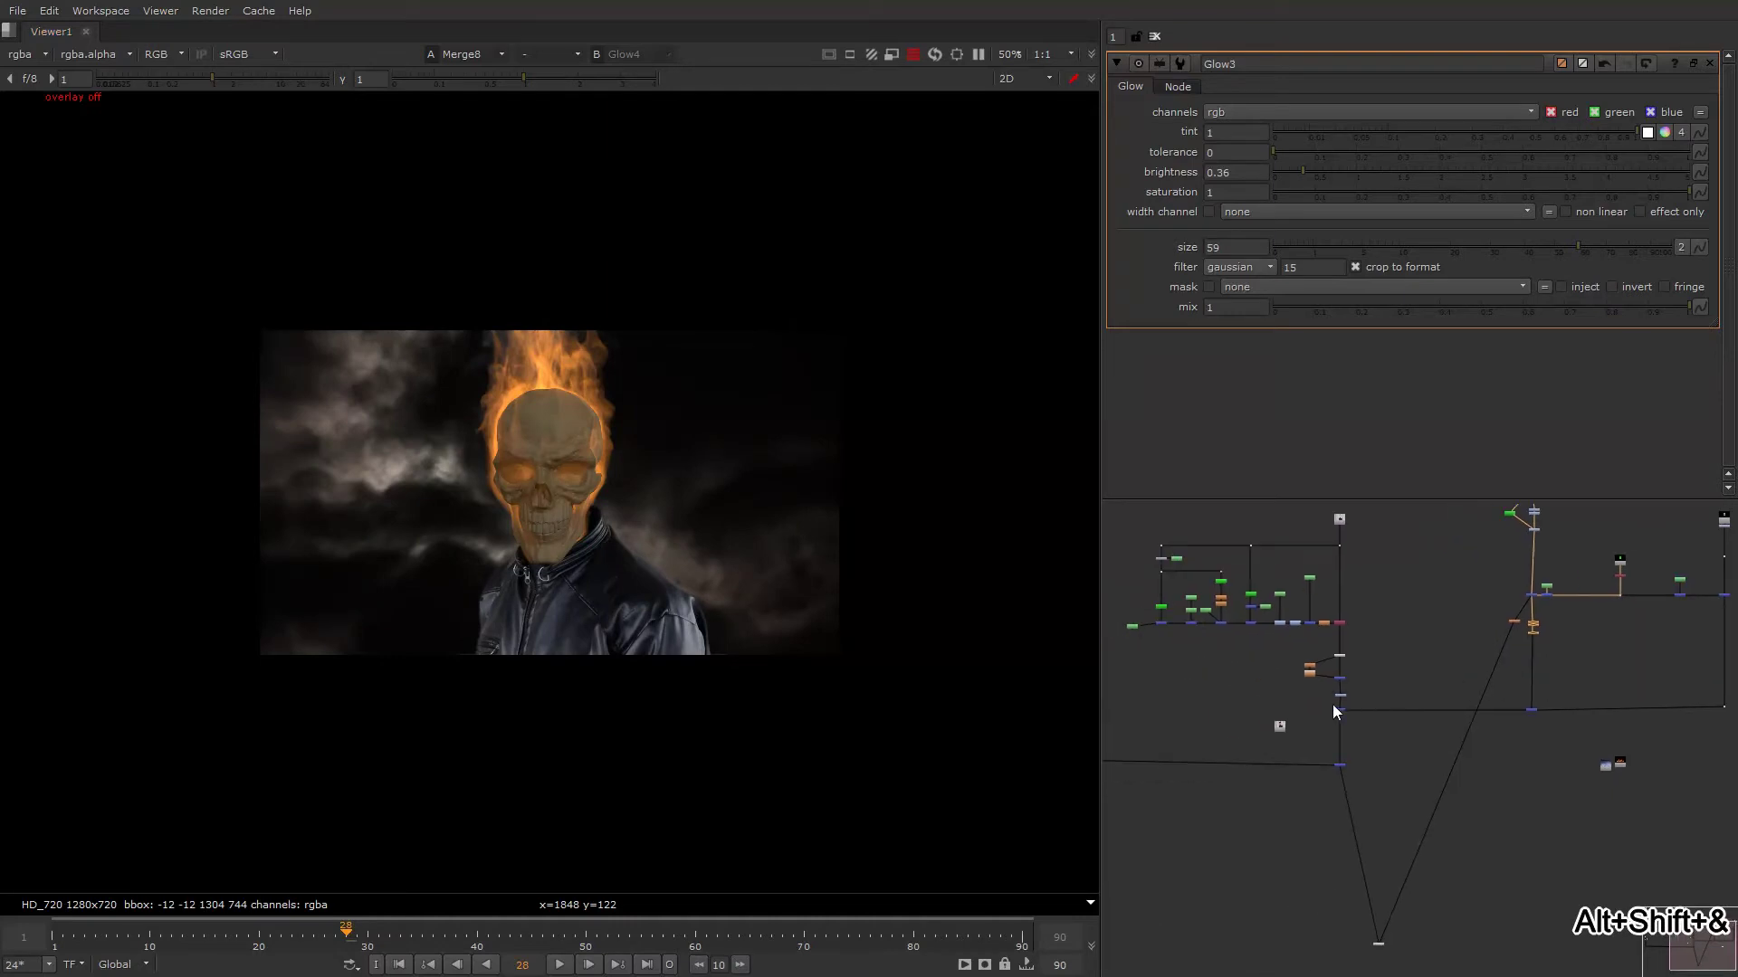
{"action": "middle_click_drag", "start_coordinate": [1492, 664], "coordinate": [1306, 729]}
{"action": "middle_click_drag", "start_coordinate": [1541, 613], "coordinate": [1438, 697]}
{"action": "scroll", "coordinate": [1435, 683], "scroll_direction": "up", "scroll_amount": 3}
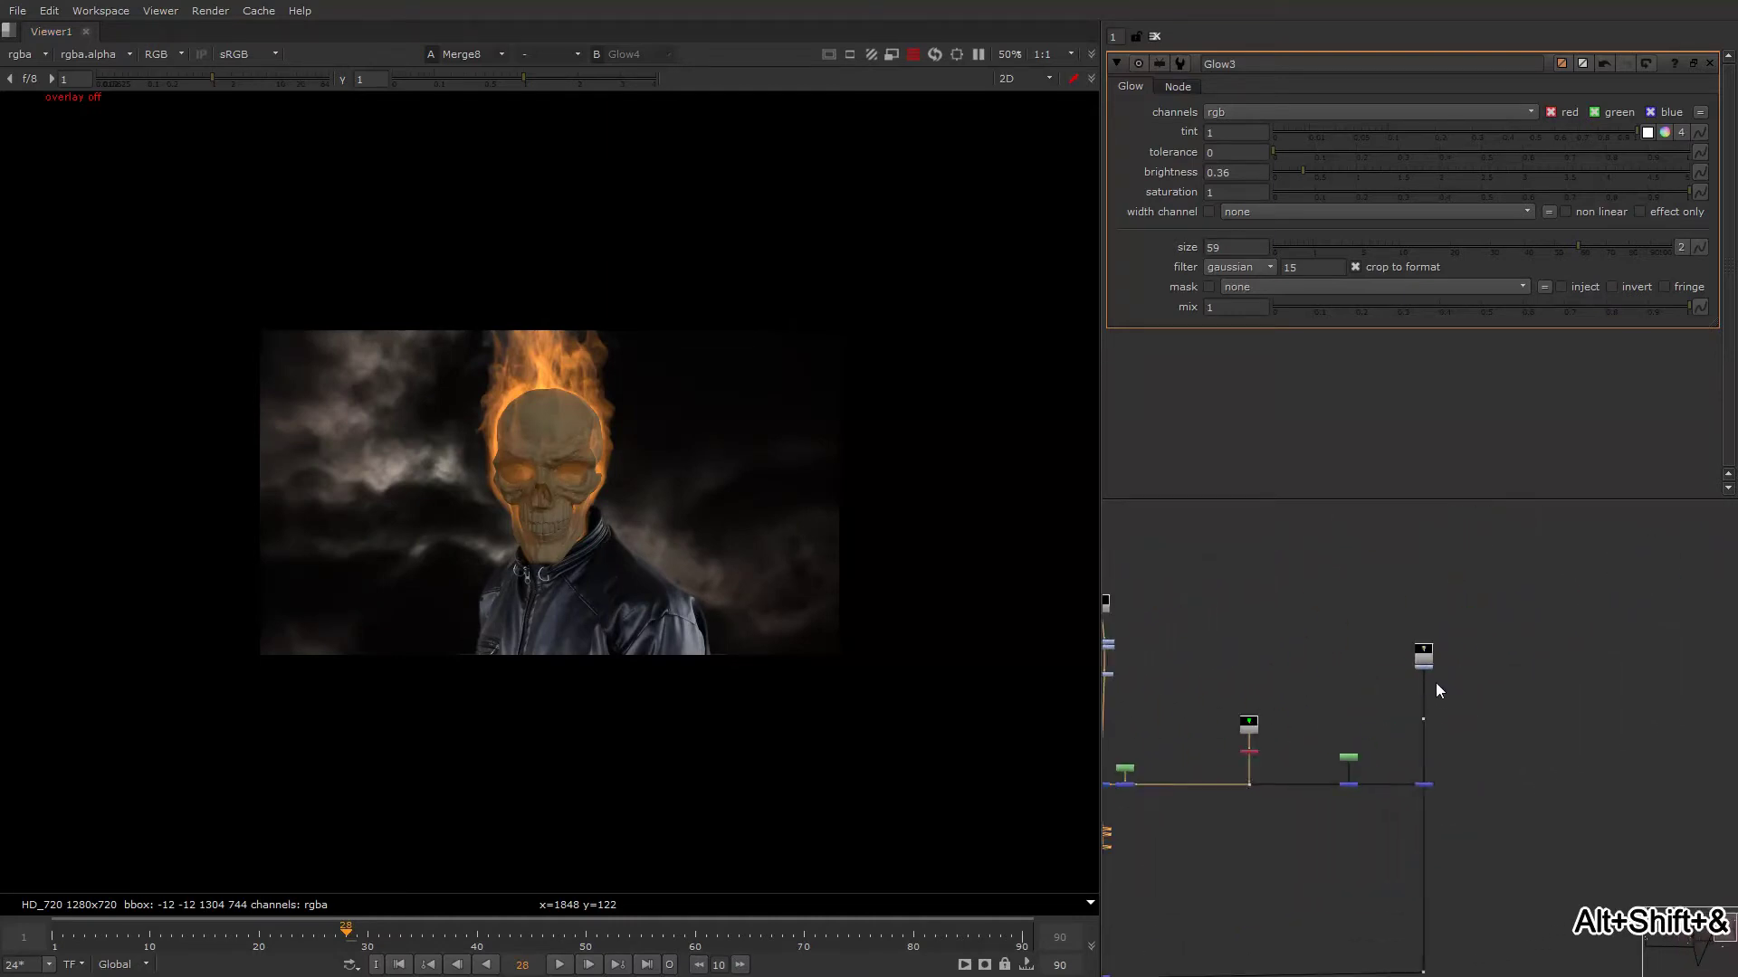
{"action": "scroll", "coordinate": [1435, 682], "scroll_direction": "up", "scroll_amount": 3}
{"action": "left_click", "coordinate": [1430, 662]}
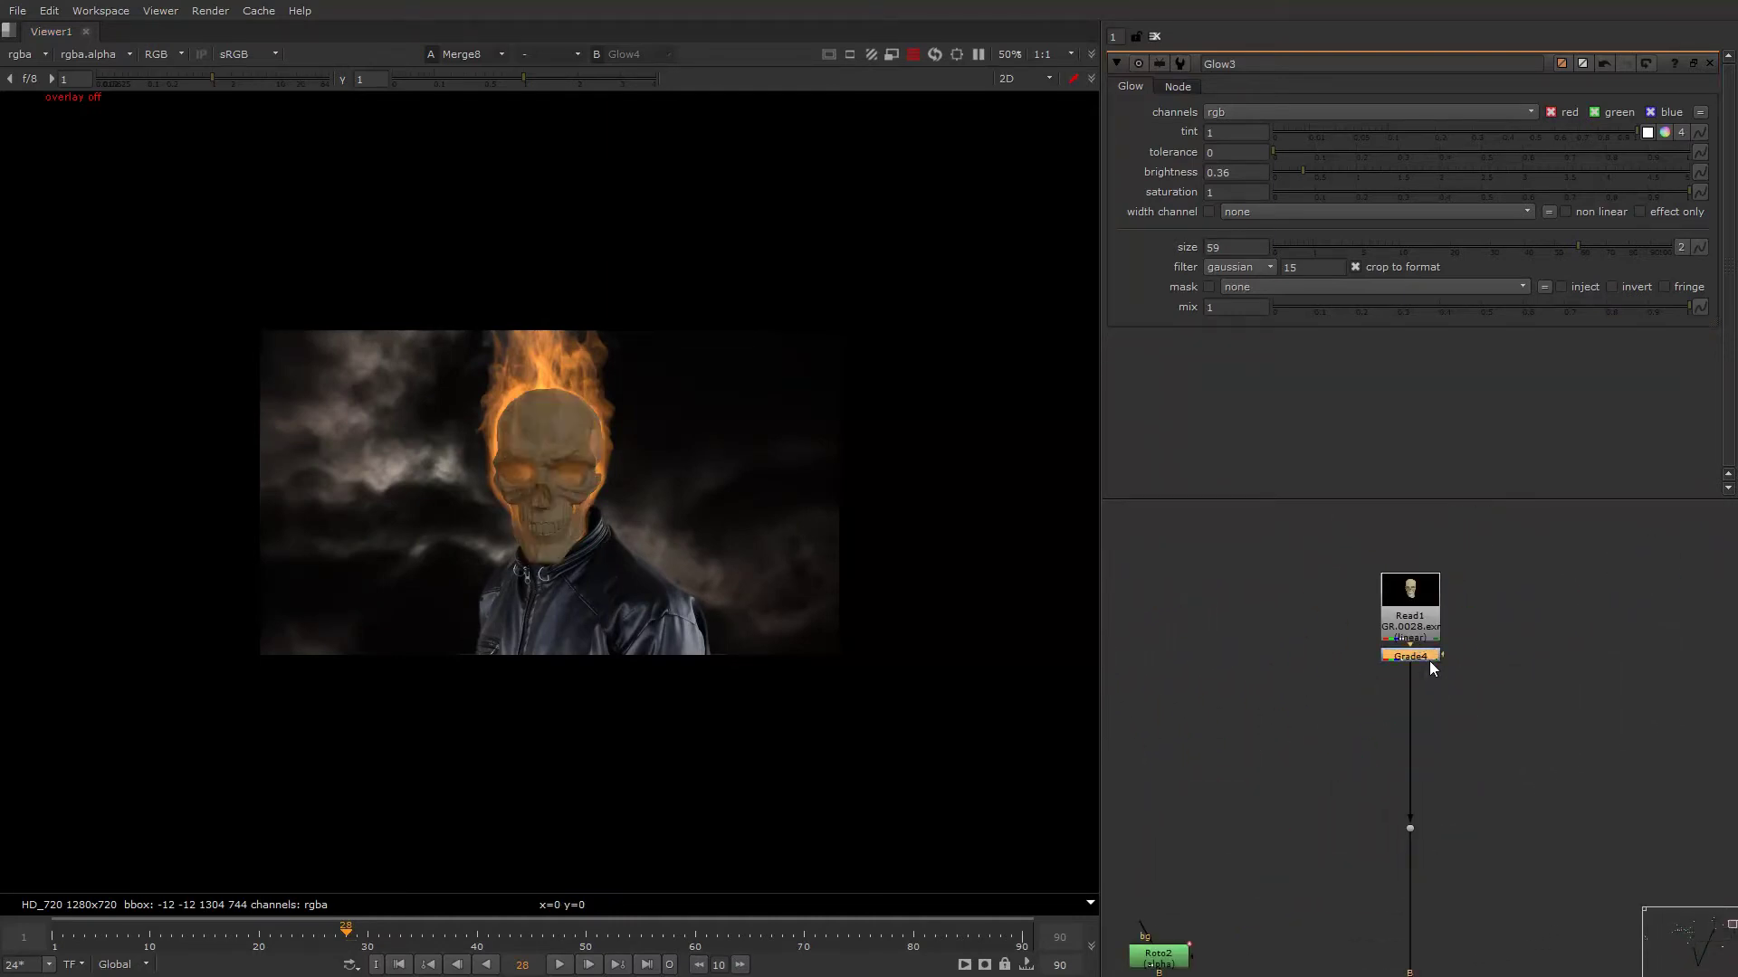
{"action": "double_click", "coordinate": [1429, 661]}
{"action": "left_click", "coordinate": [1363, 185]}
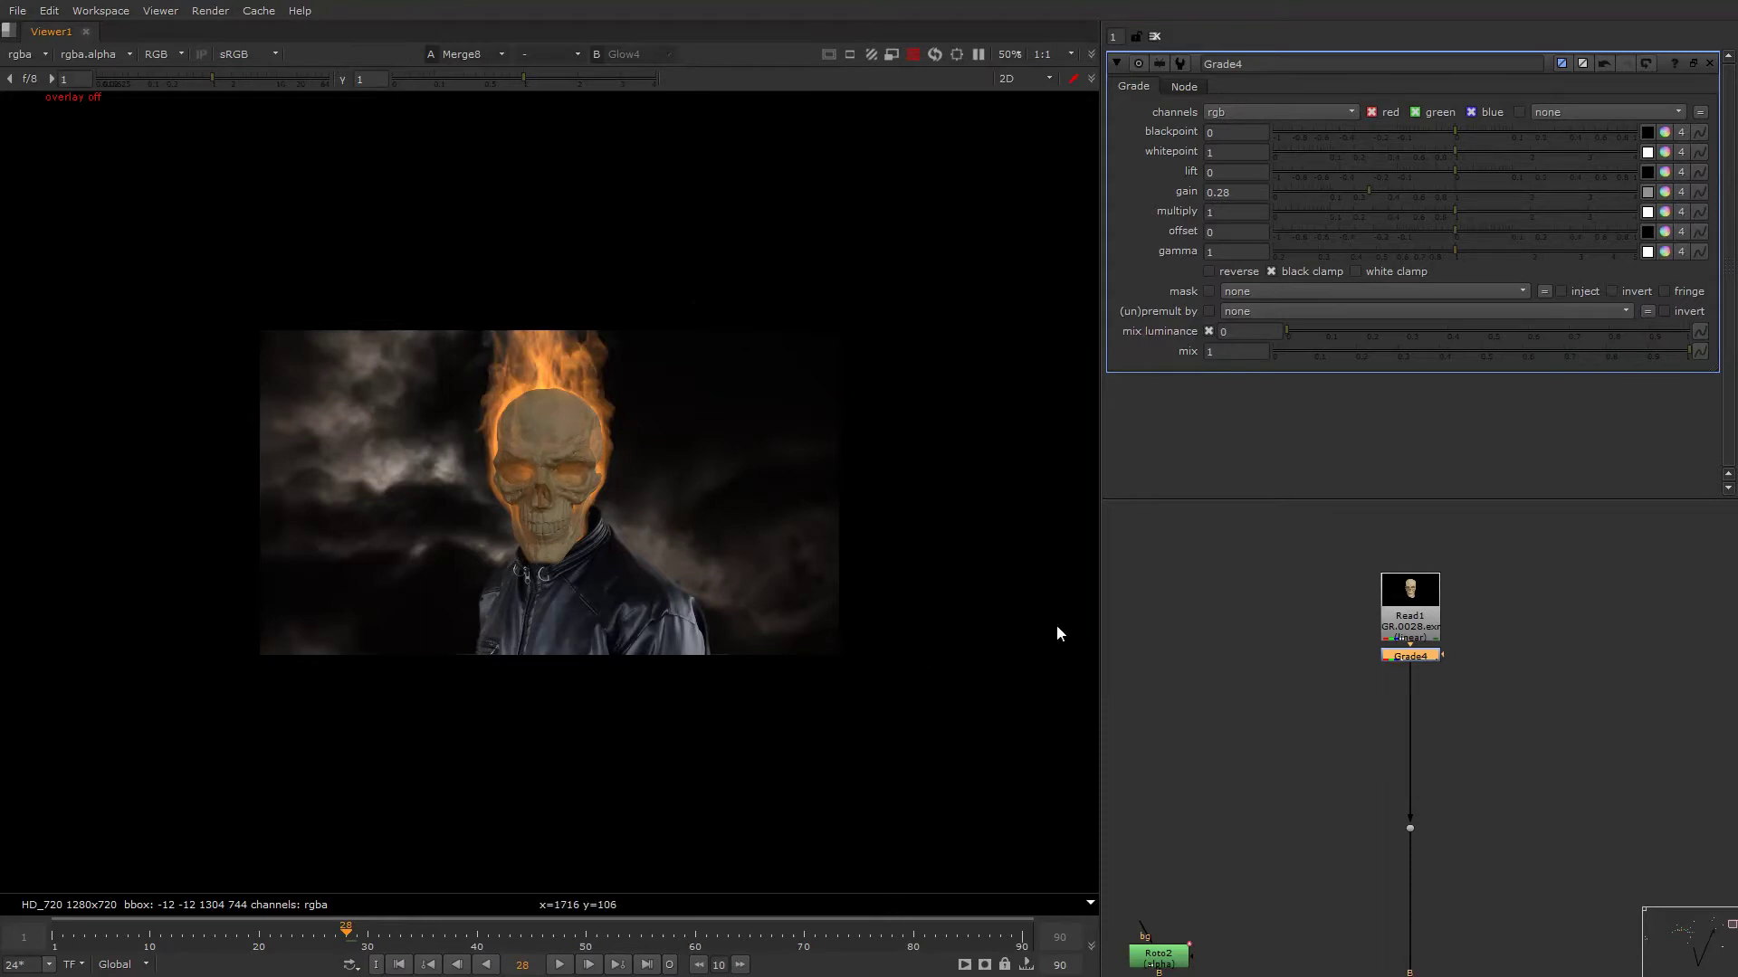
Separate Read1 from Grade4 to make room between them and open the Read1 properties.
{"action": "left_click_drag", "start_coordinate": [1401, 626], "coordinate": [1394, 576]}
{"action": "left_click_drag", "start_coordinate": [1420, 590], "coordinate": [1417, 678], "text": "alt"}
{"action": "left_click_drag", "start_coordinate": [1417, 662], "coordinate": [1426, 613]}
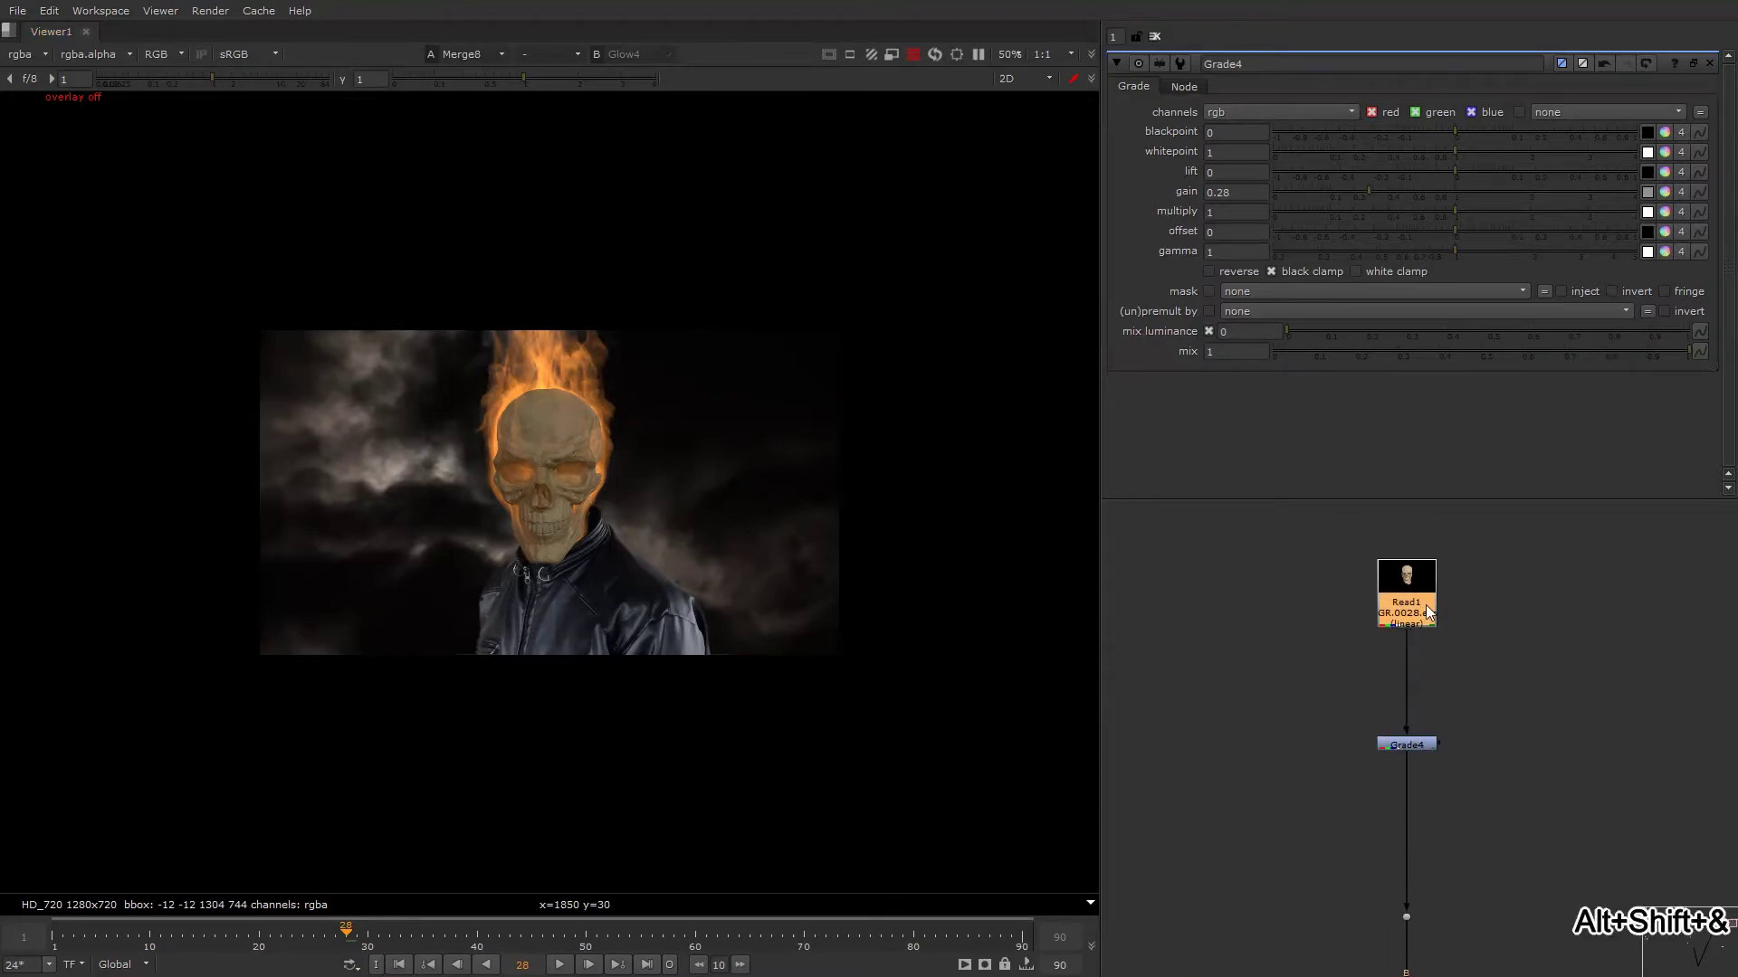
{"action": "double_click", "coordinate": [1427, 613]}
{"action": "scroll", "coordinate": [1350, 606], "scroll_direction": "down", "scroll_amount": 2}
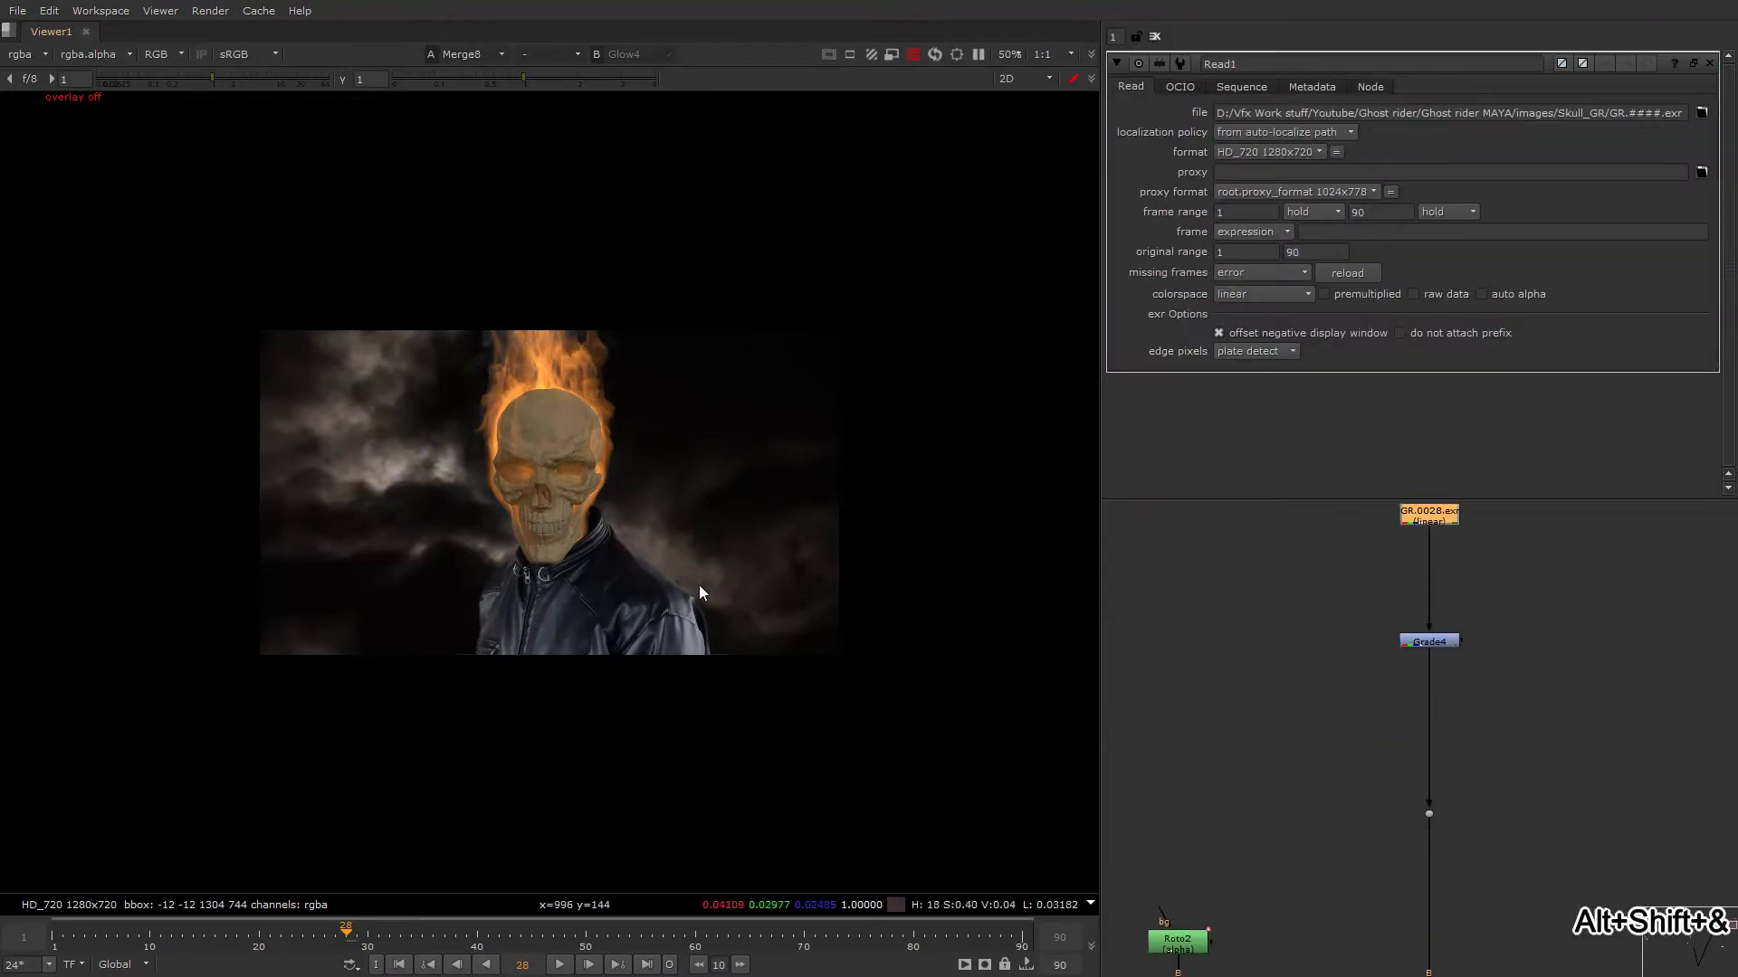
{"action": "scroll", "coordinate": [612, 584], "scroll_direction": "up", "scroll_amount": 2}
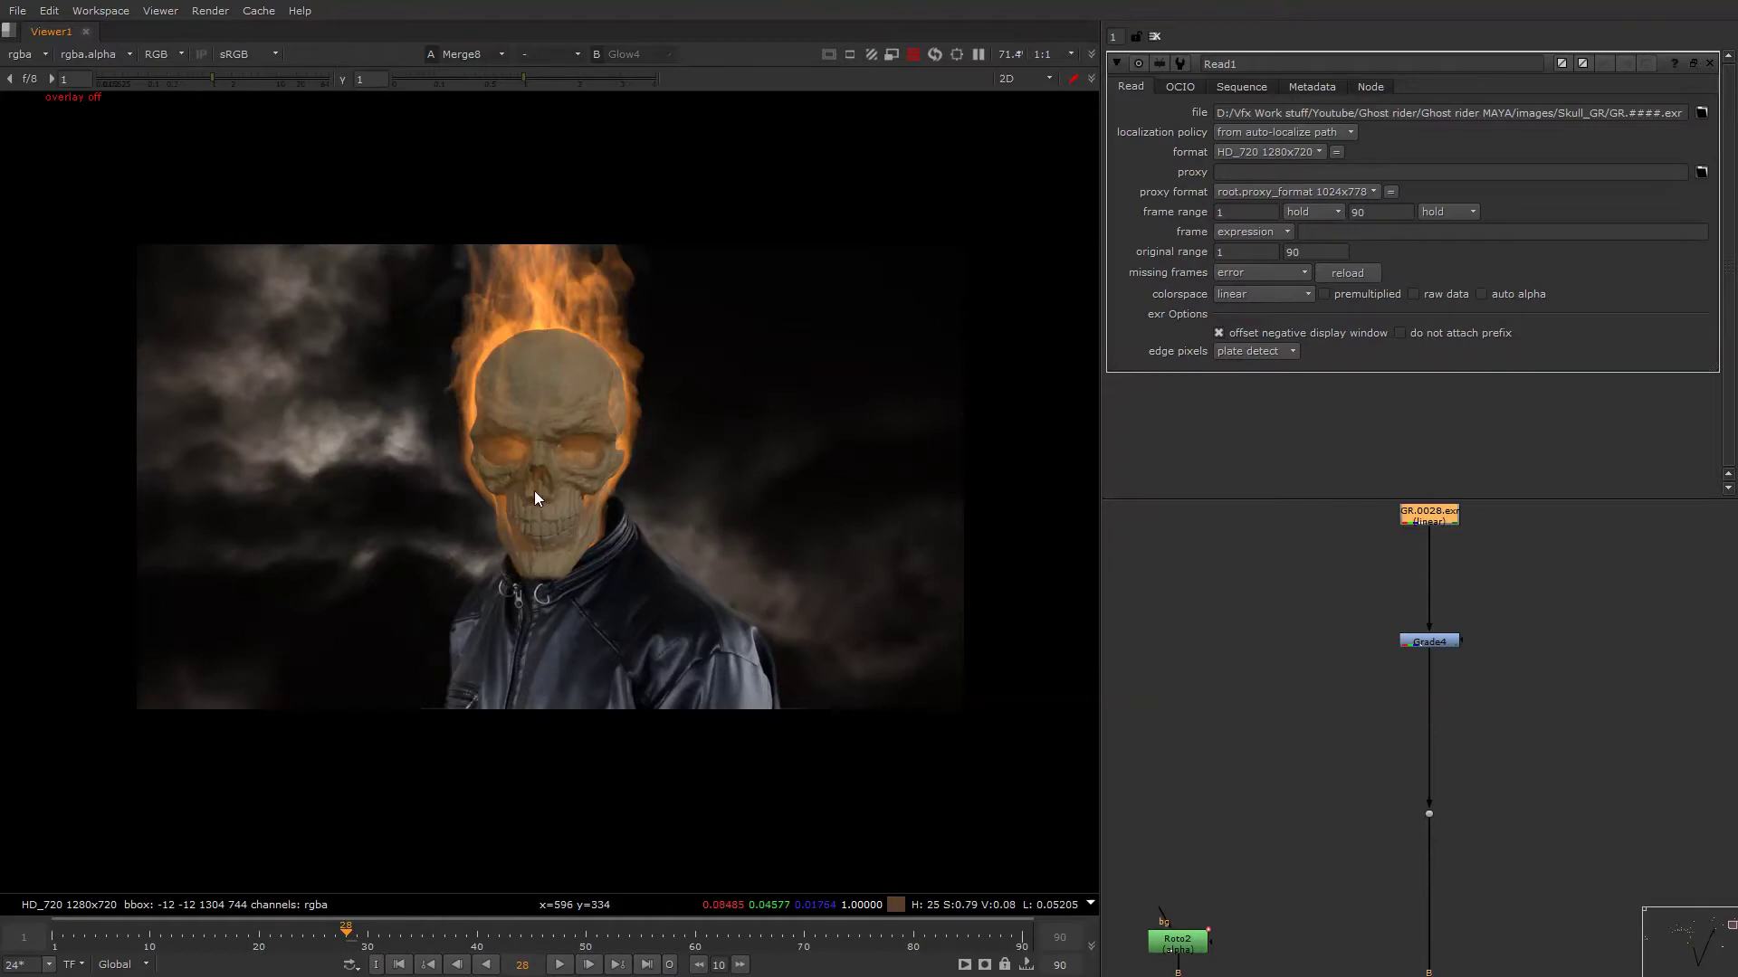
Add a Shuffle node beside Grade4 and feed it from a dot on the connection below Read1.
{"action": "key", "text": "alt+shift+ampersand"}
{"action": "key", "text": "Tab"}
{"action": "type", "text": "sh"}
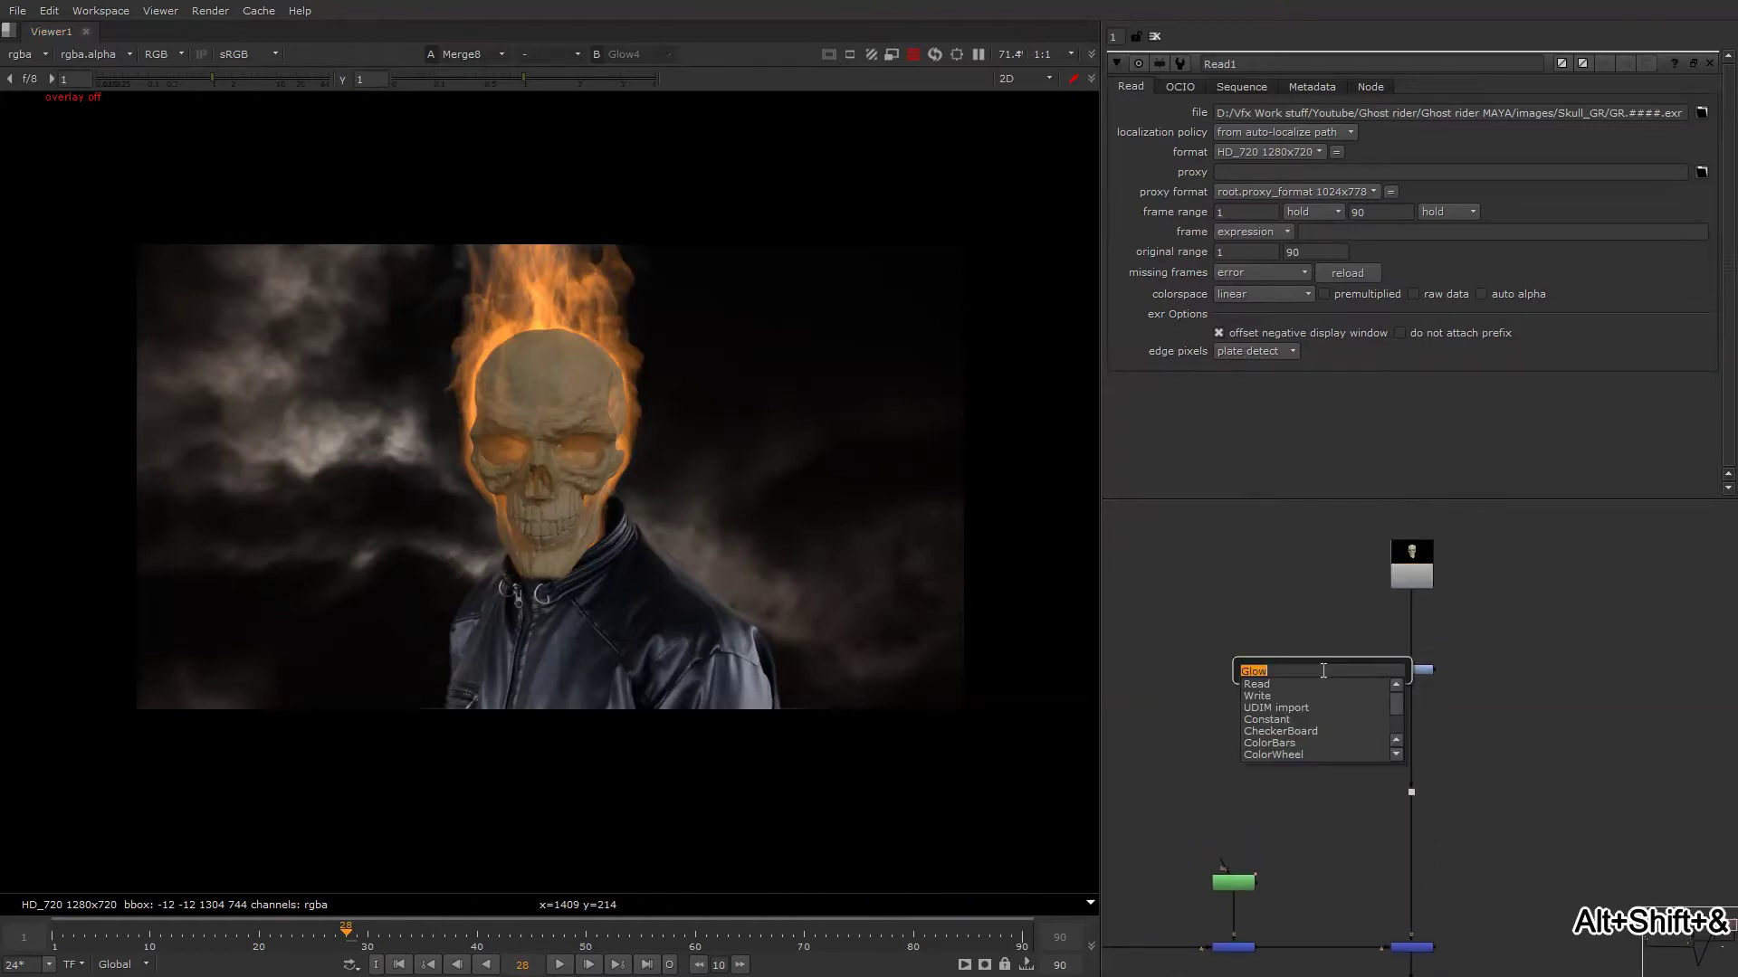
{"action": "type", "text": "u"}
{"action": "key", "text": "Return"}
{"action": "left_click", "coordinate": [1403, 589]}
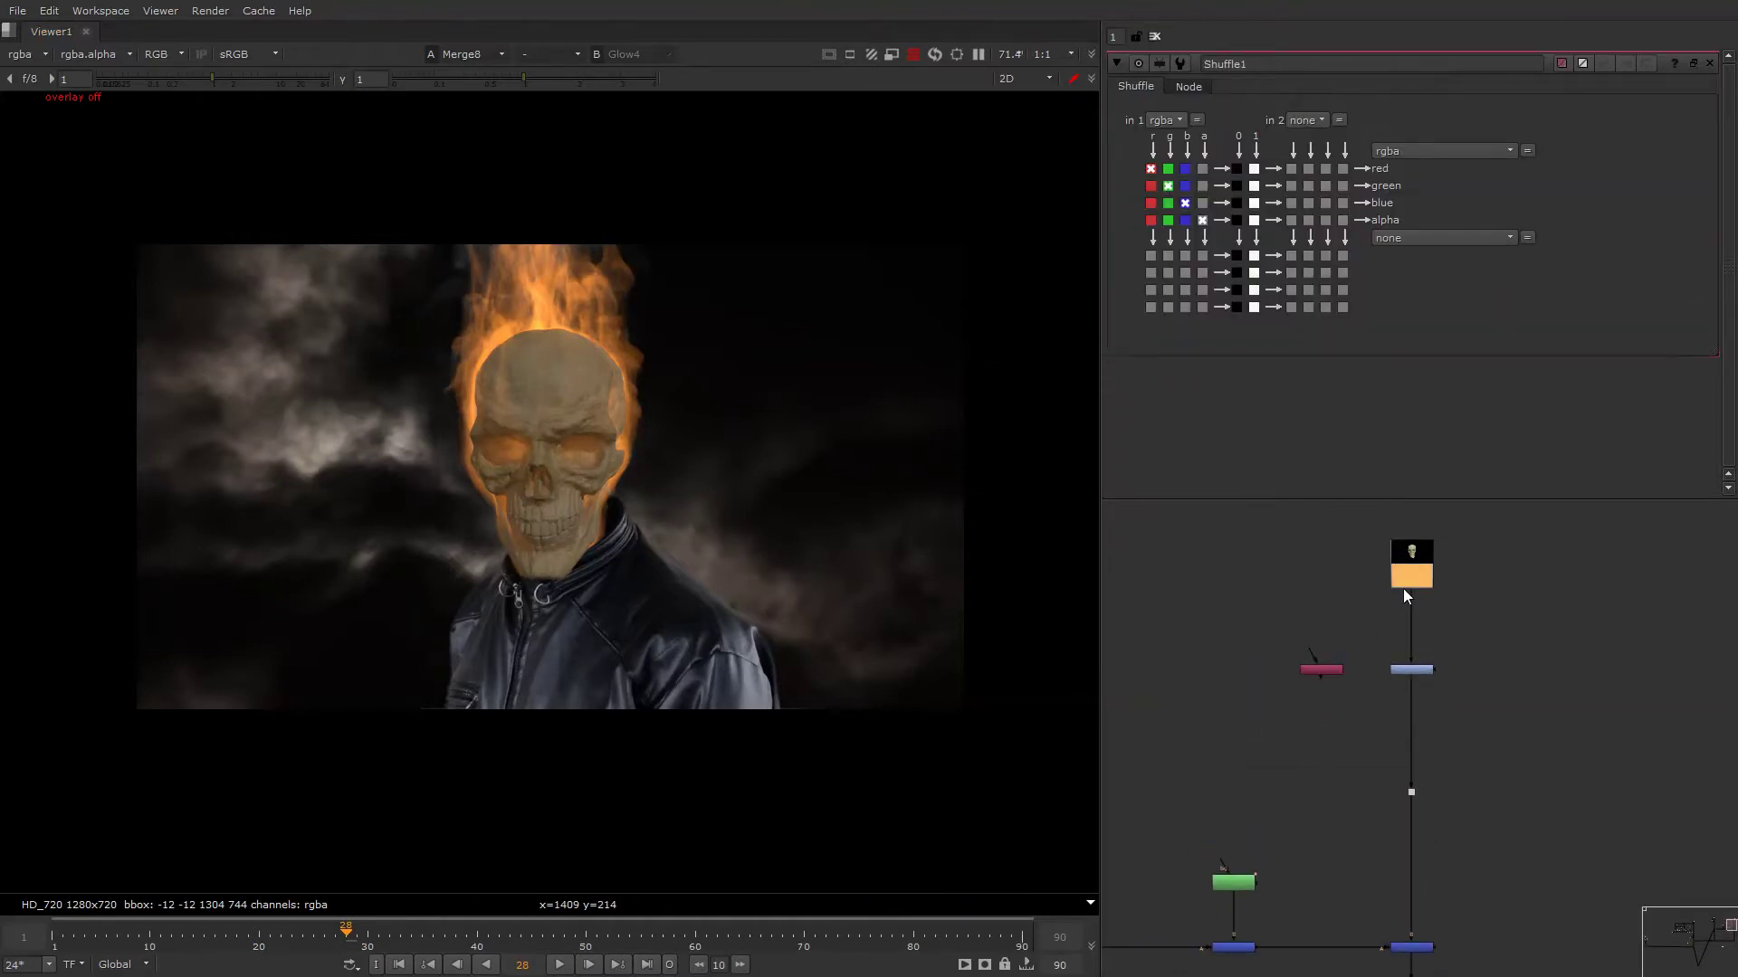
{"action": "left_click_drag", "start_coordinate": [1403, 536], "coordinate": [1402, 512]}
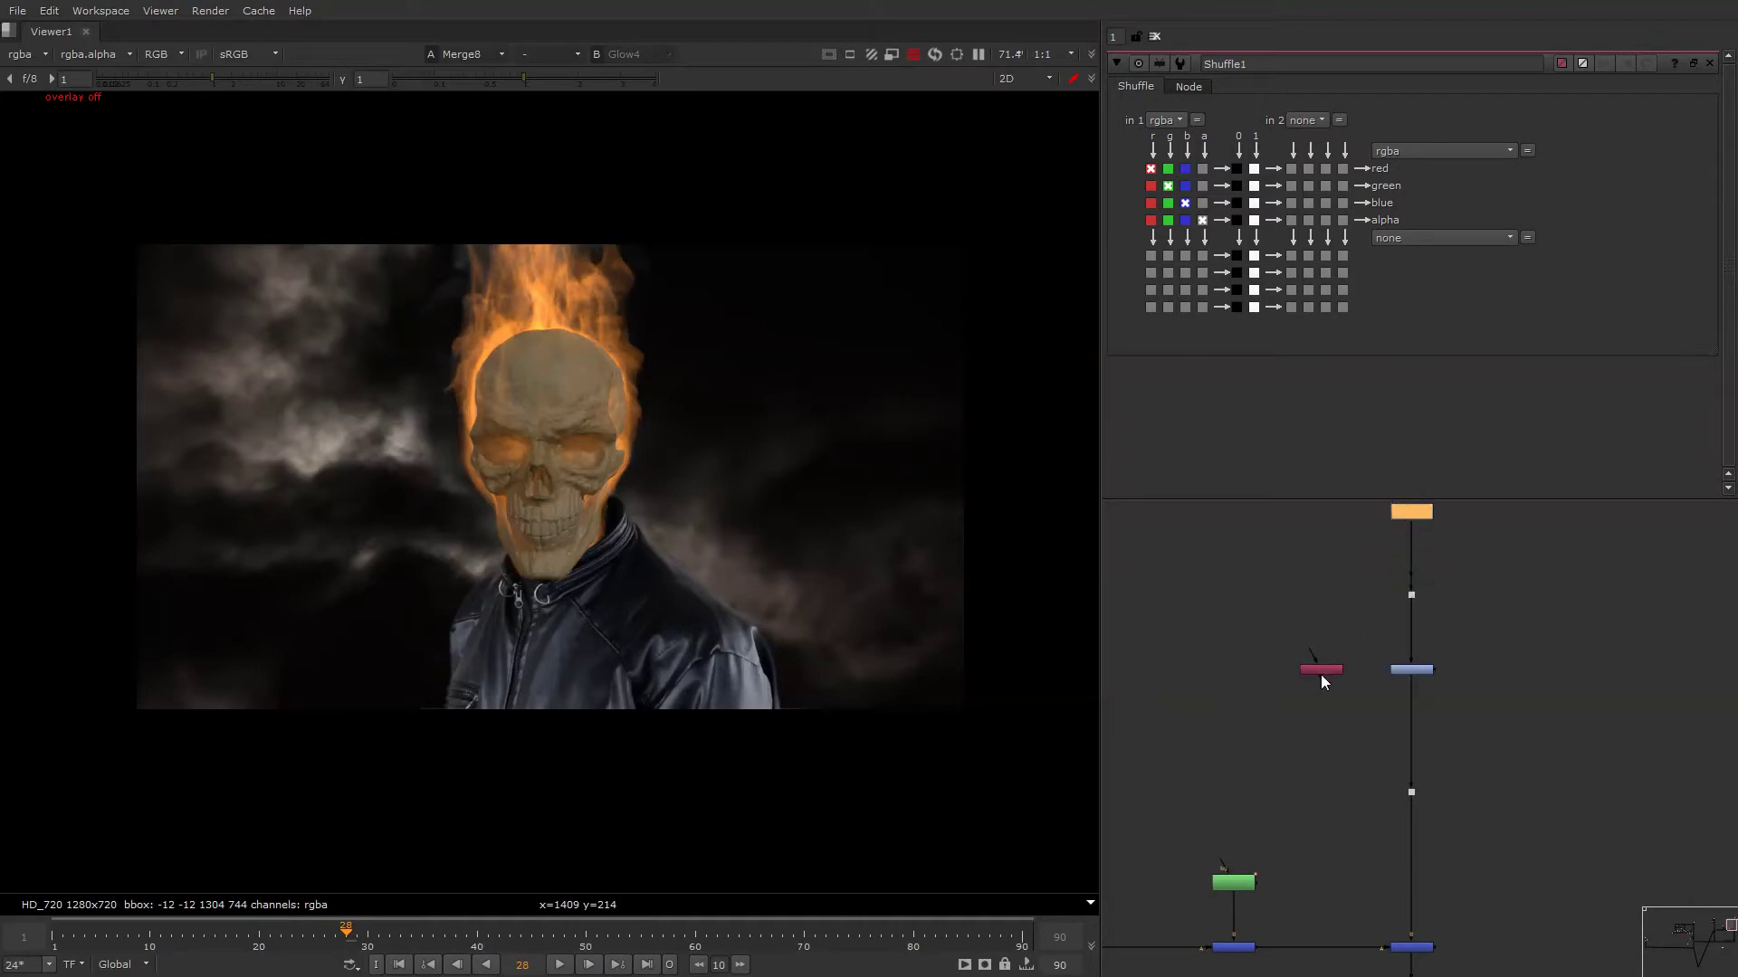
{"action": "left_click_drag", "start_coordinate": [1320, 673], "coordinate": [1295, 672]}
{"action": "left_click_drag", "start_coordinate": [1386, 599], "coordinate": [1414, 596]}
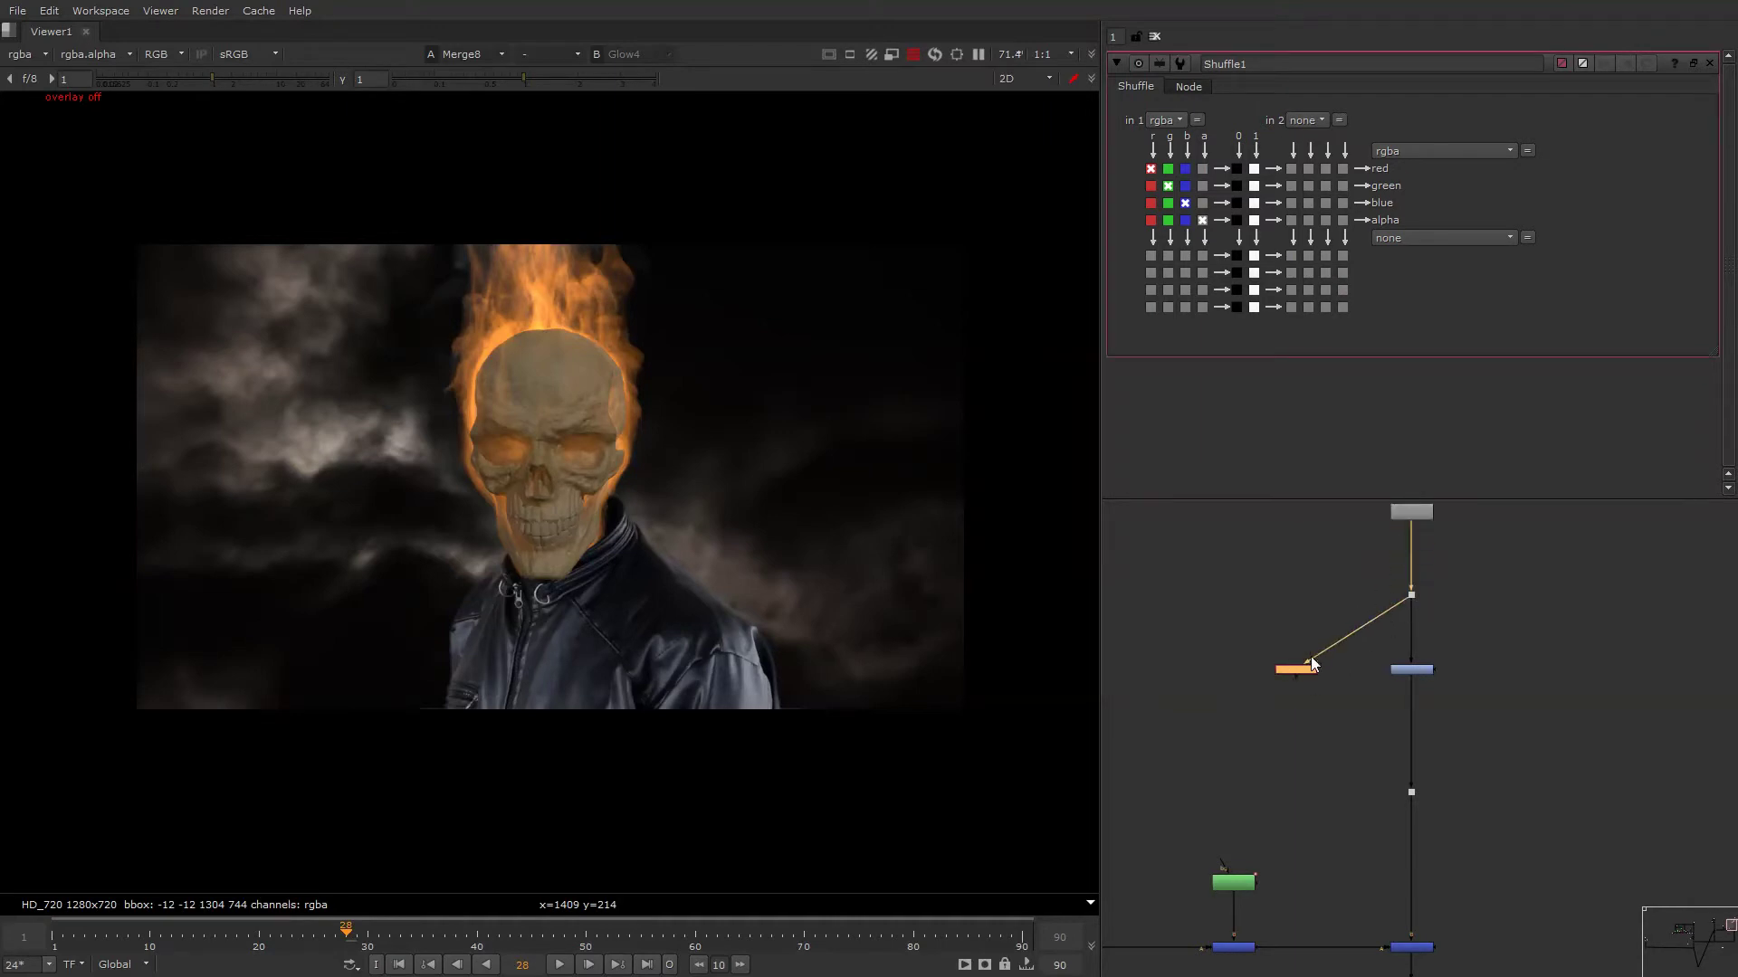
{"action": "key", "text": "1"}
{"action": "left_click", "coordinate": [1165, 121]}
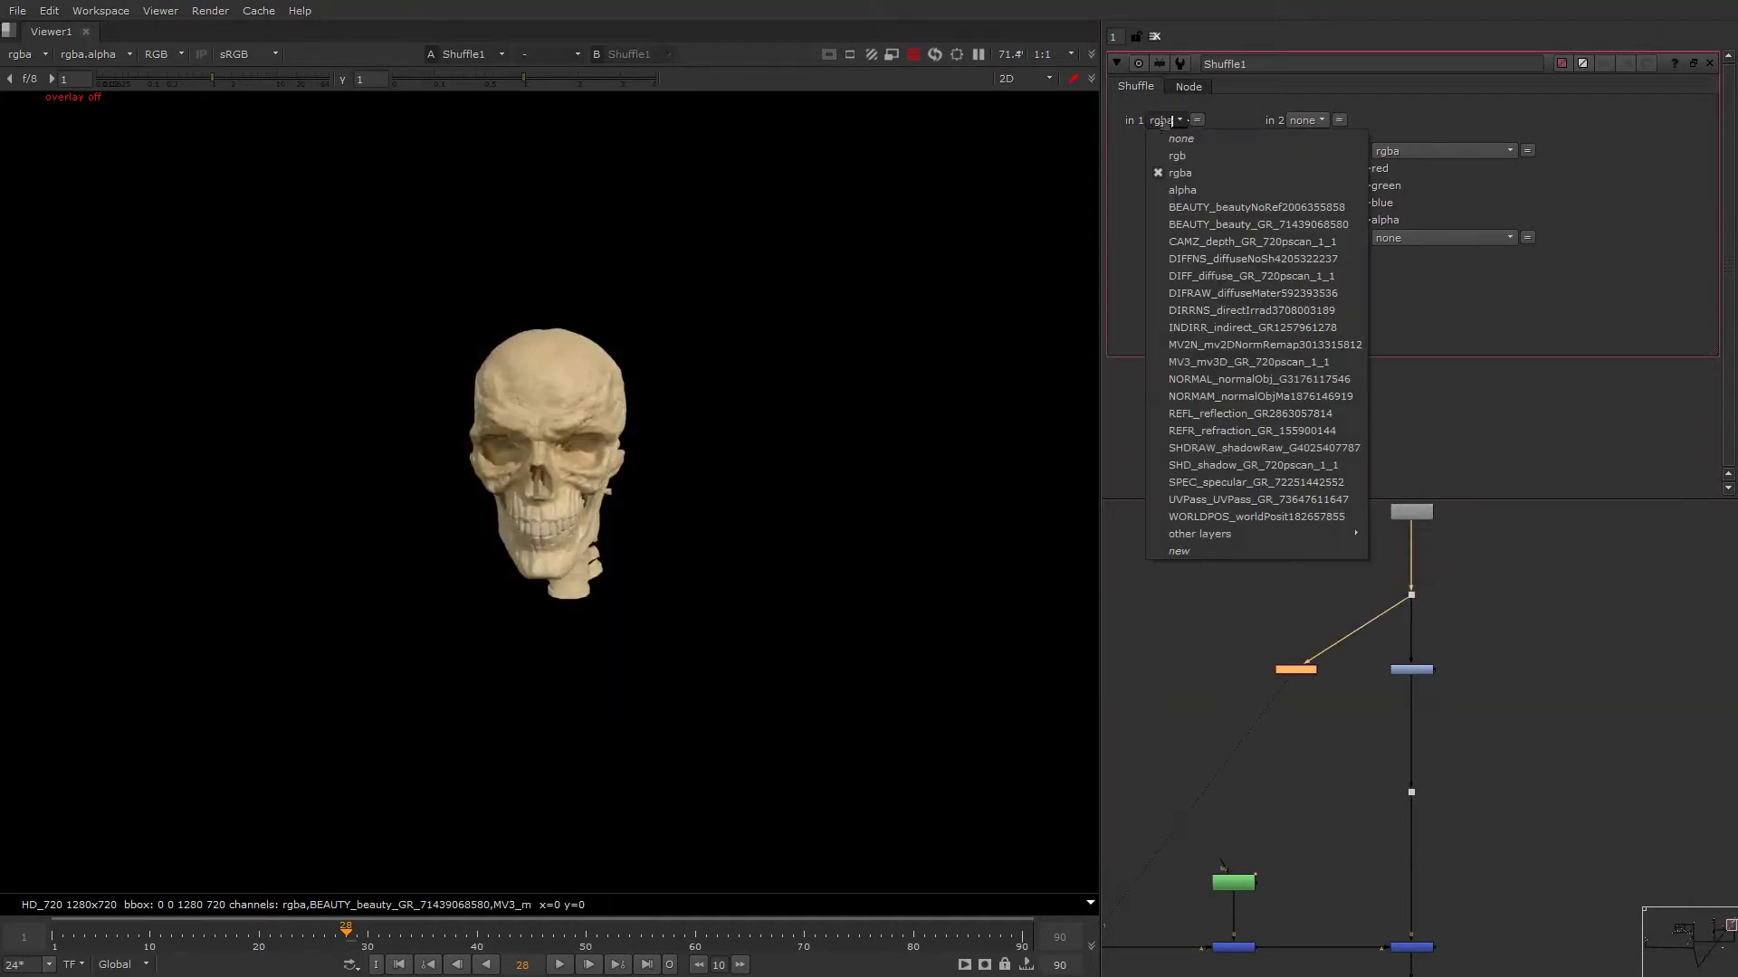
{"action": "left_click", "coordinate": [1192, 378]}
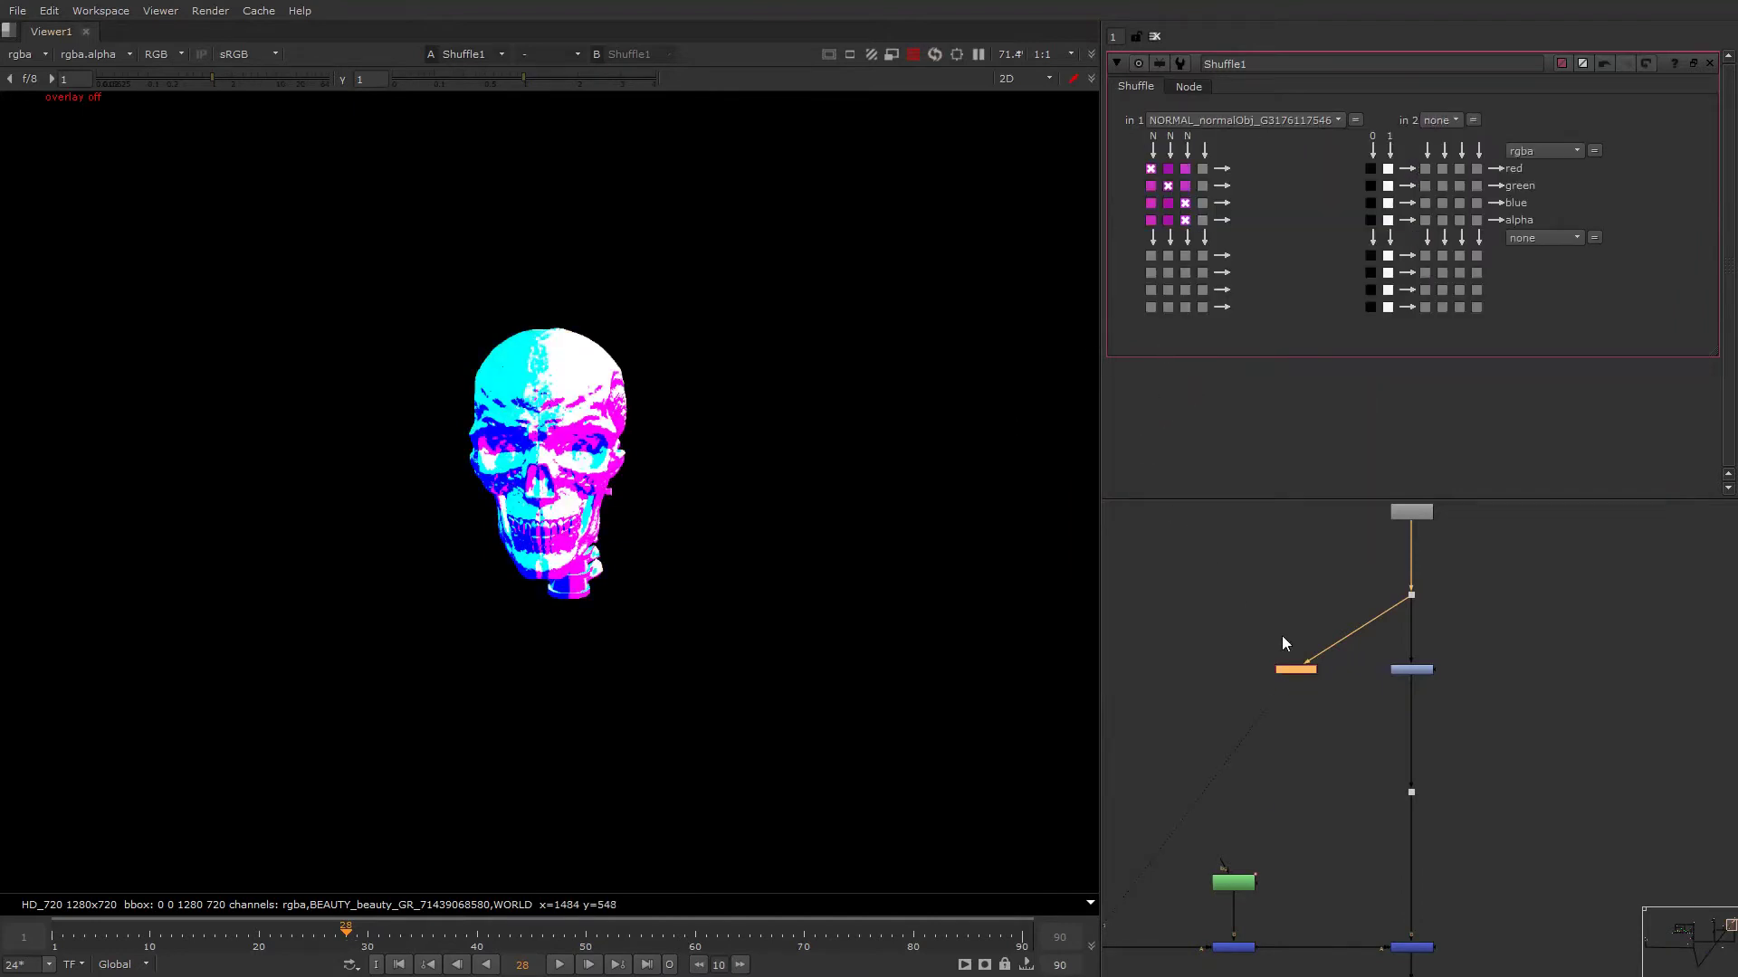
Add a Multiply node after the Shuffle node and set its value to 0.045.
{"action": "left_click_drag", "start_coordinate": [1284, 672], "coordinate": [1251, 655]}
{"action": "key", "text": "Tab"}
{"action": "type", "text": "mult"}
{"action": "left_click", "coordinate": [1241, 666]}
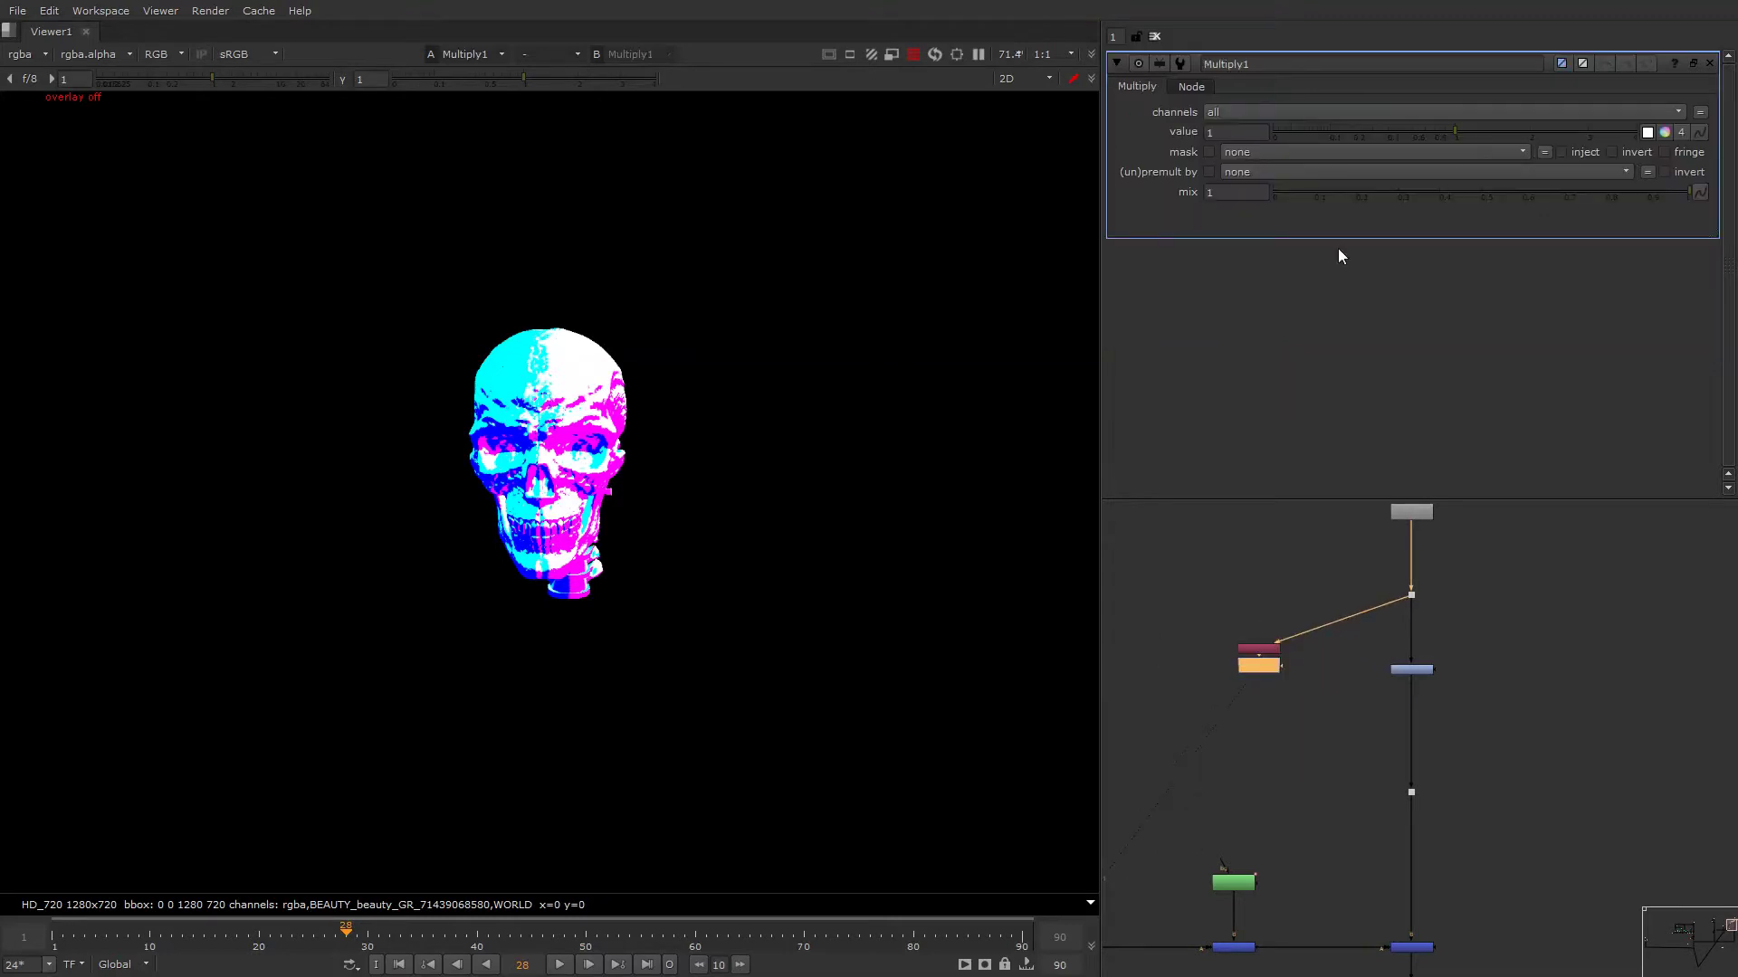
{"action": "left_click_drag", "start_coordinate": [1371, 136], "coordinate": [1310, 129]}
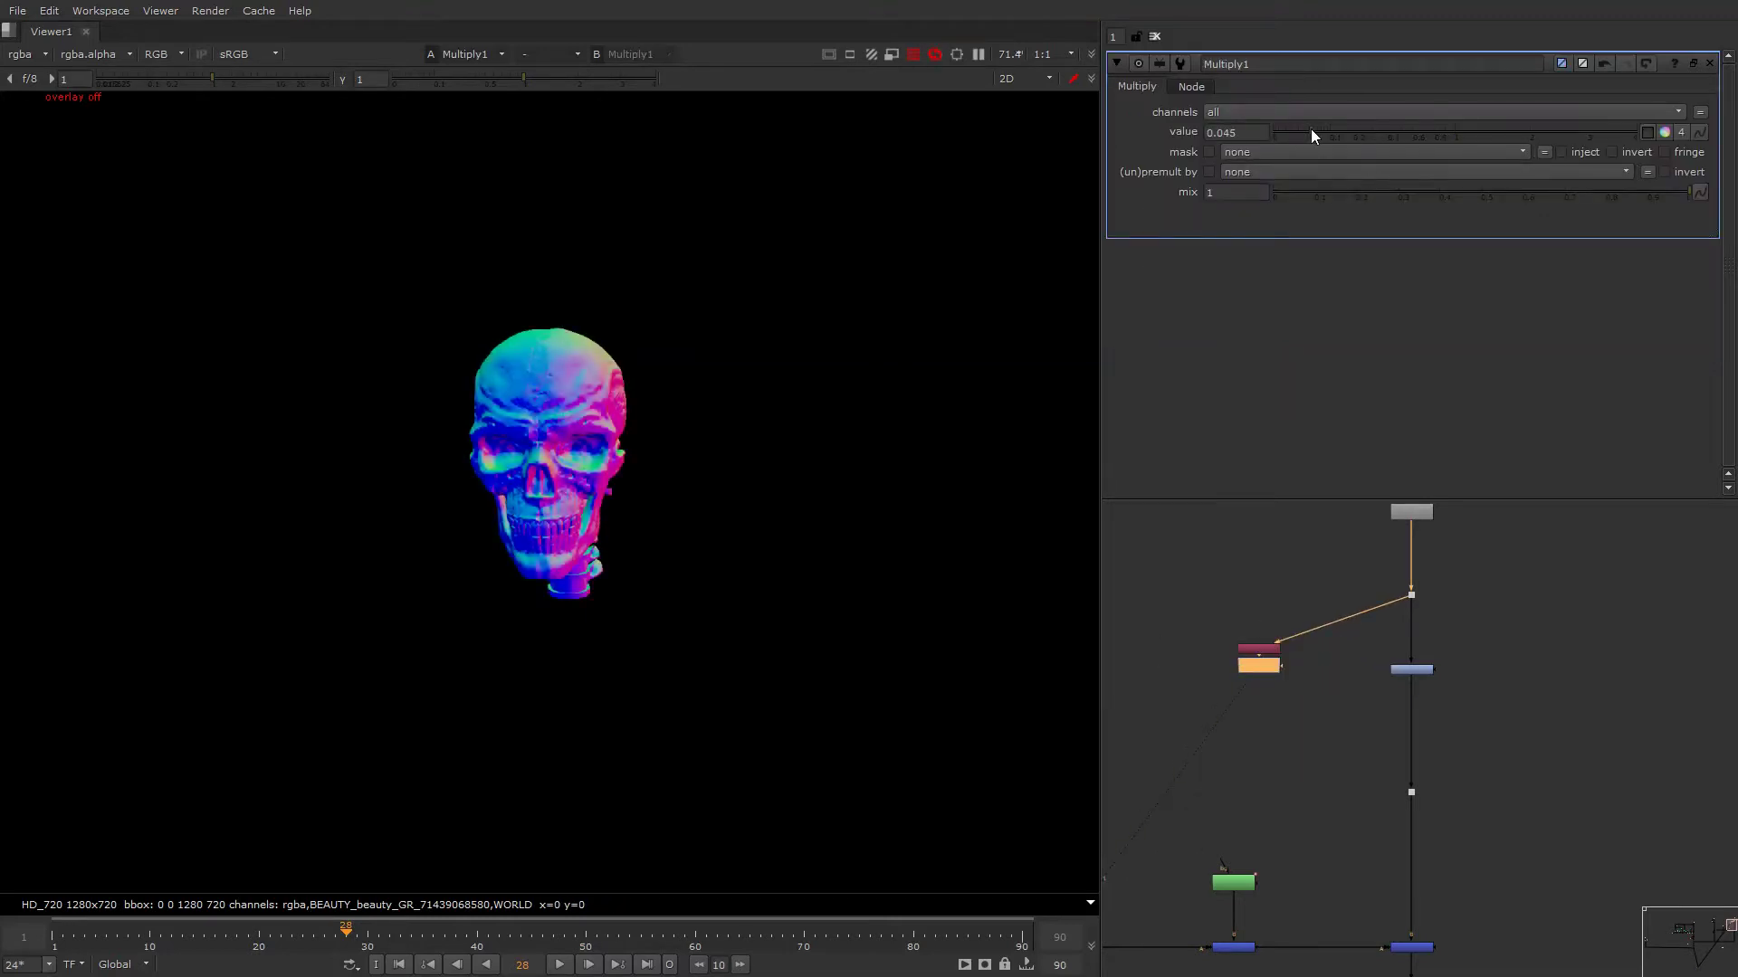
Examine the individual colour channels of the multiplied normal pass against its full-colour view.
{"action": "key", "text": "g"}
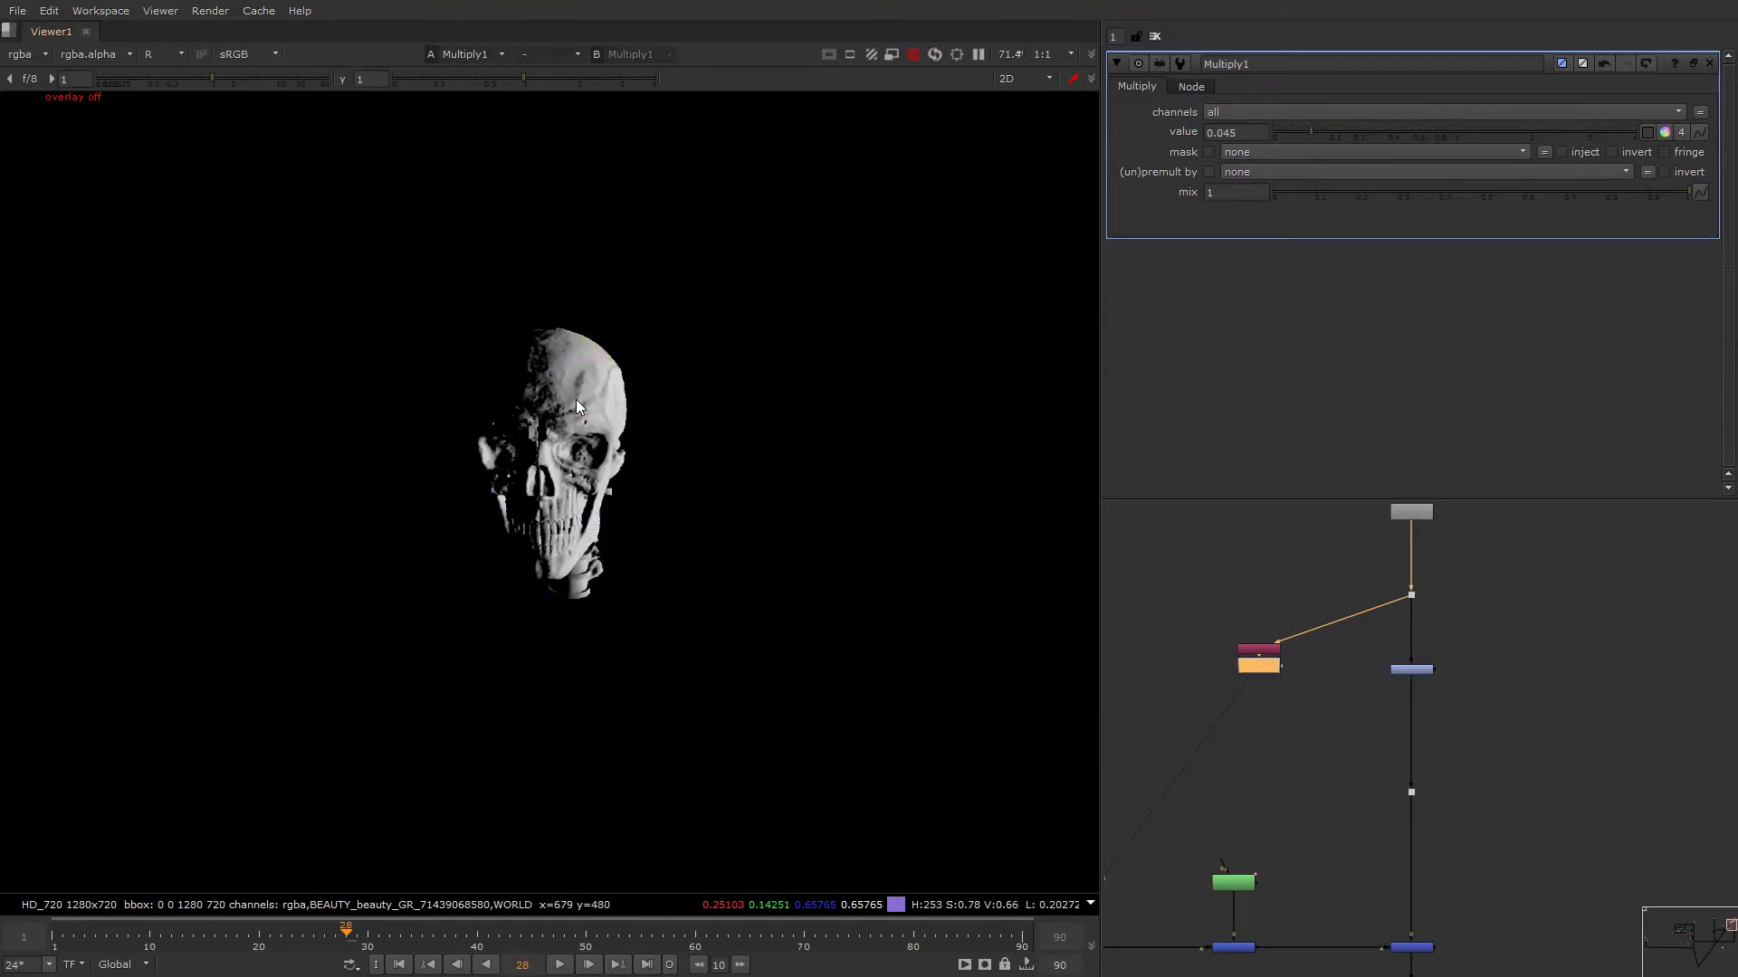
{"action": "key", "text": "g"}
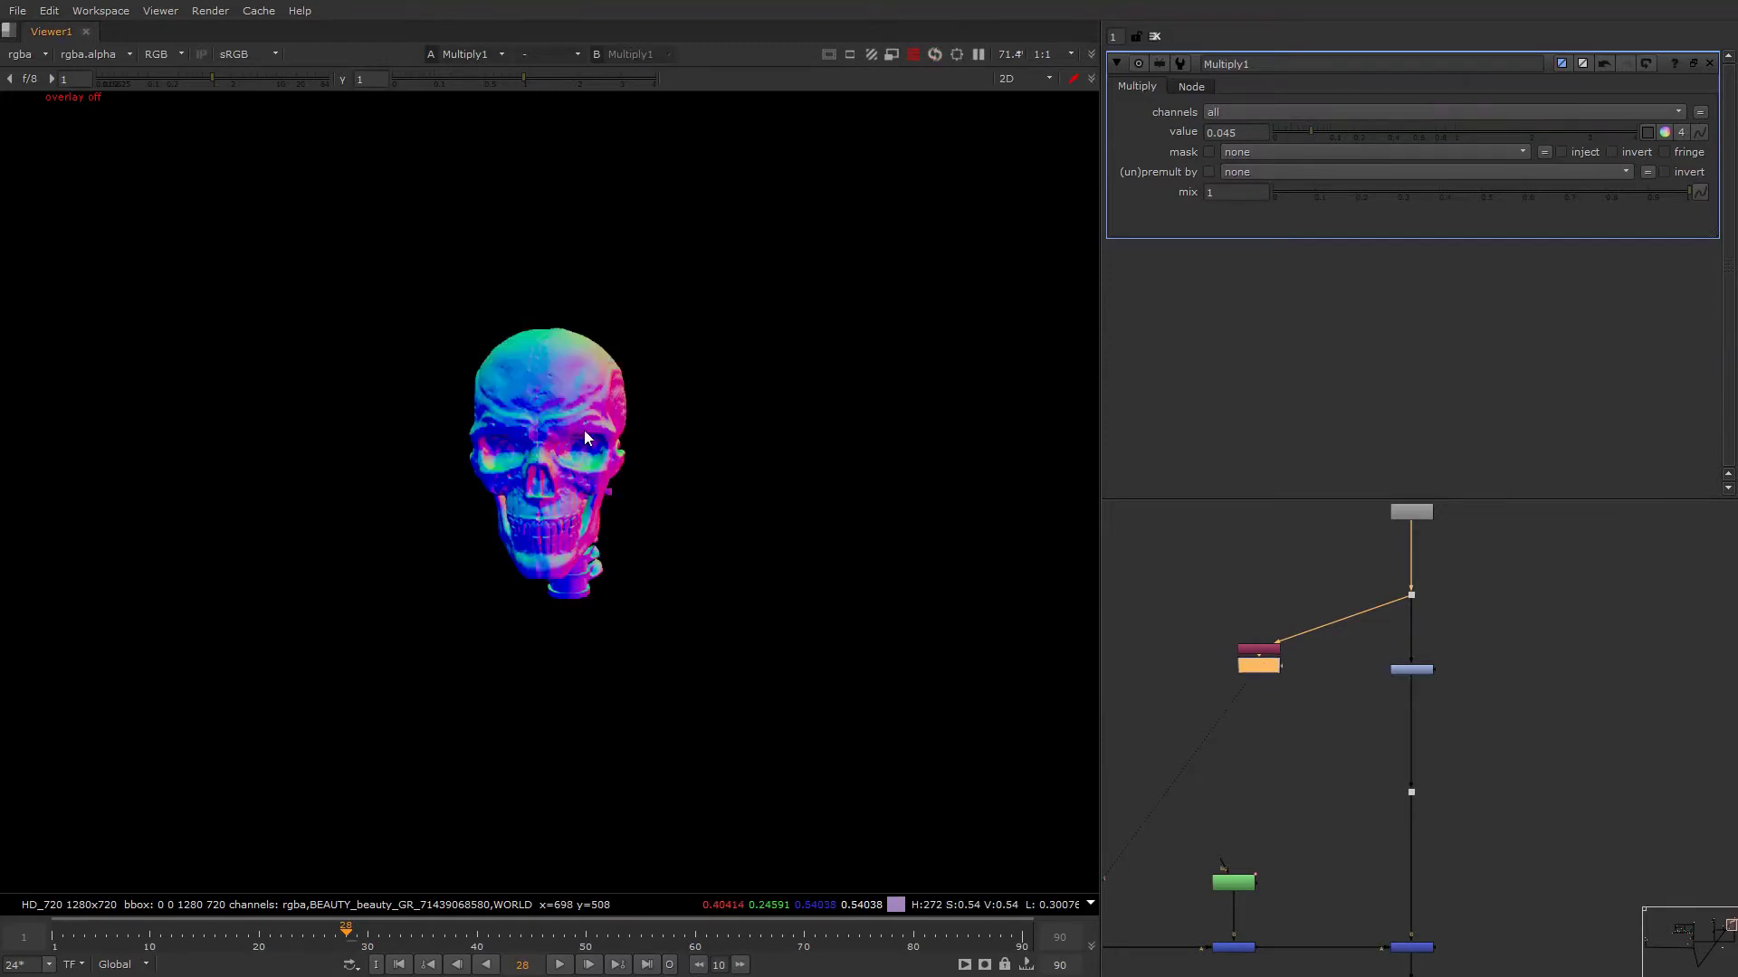
{"action": "key", "text": "r"}
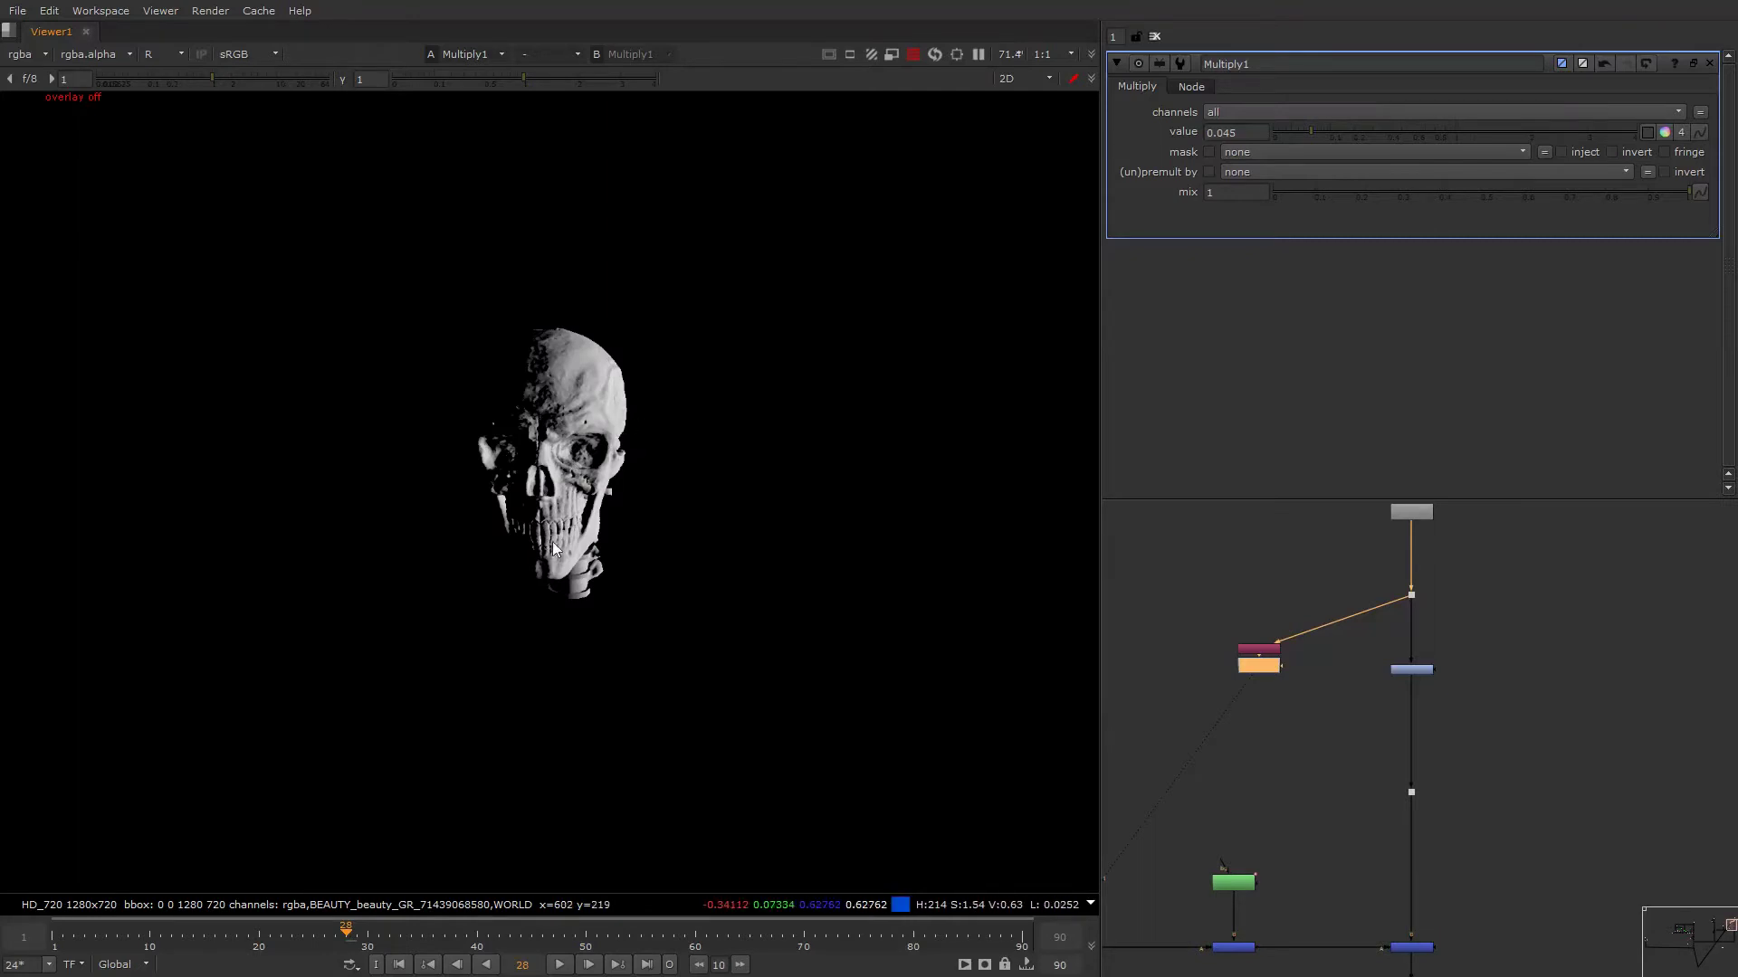
{"action": "key", "text": "g"}
{"action": "key", "text": "g"}
Add a Grade node directly after Grade4 in the skull branch.
{"action": "scroll", "coordinate": [1399, 671], "scroll_direction": "up", "scroll_amount": 4}
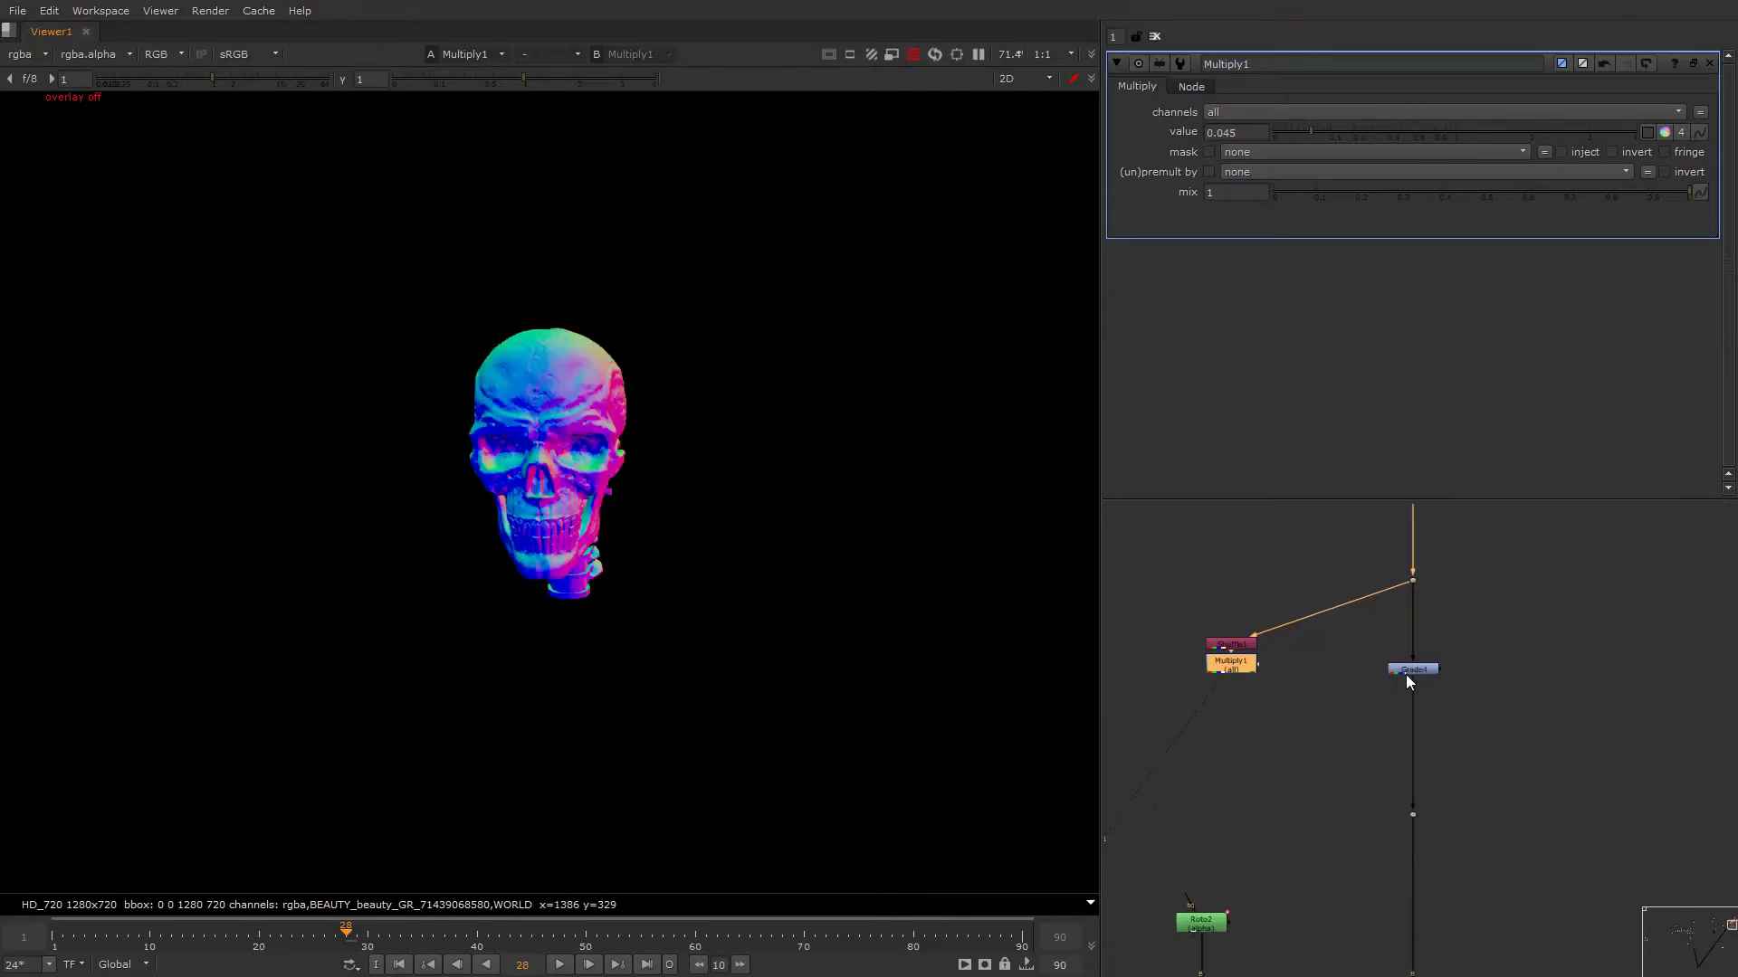
{"action": "left_click", "coordinate": [1408, 724]}
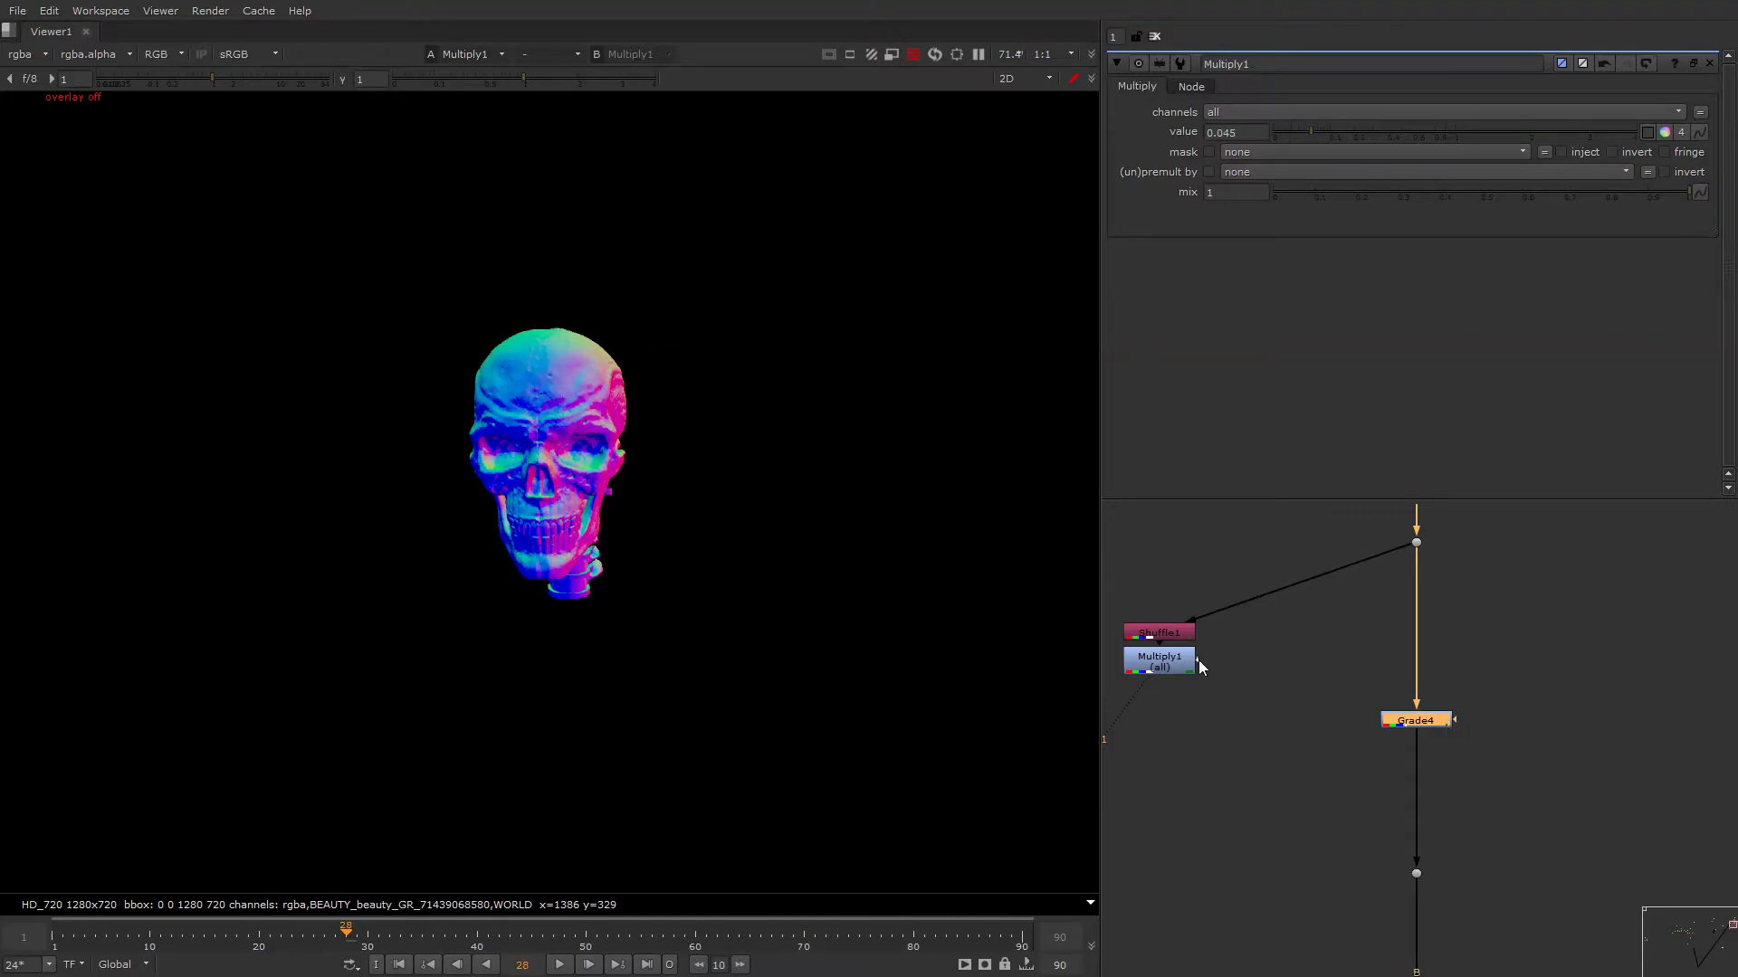
{"action": "left_click_drag", "start_coordinate": [1401, 724], "coordinate": [1446, 714]}
{"action": "key", "text": "g"}
{"action": "scroll", "coordinate": [1444, 656], "scroll_direction": "down", "scroll_amount": 4}
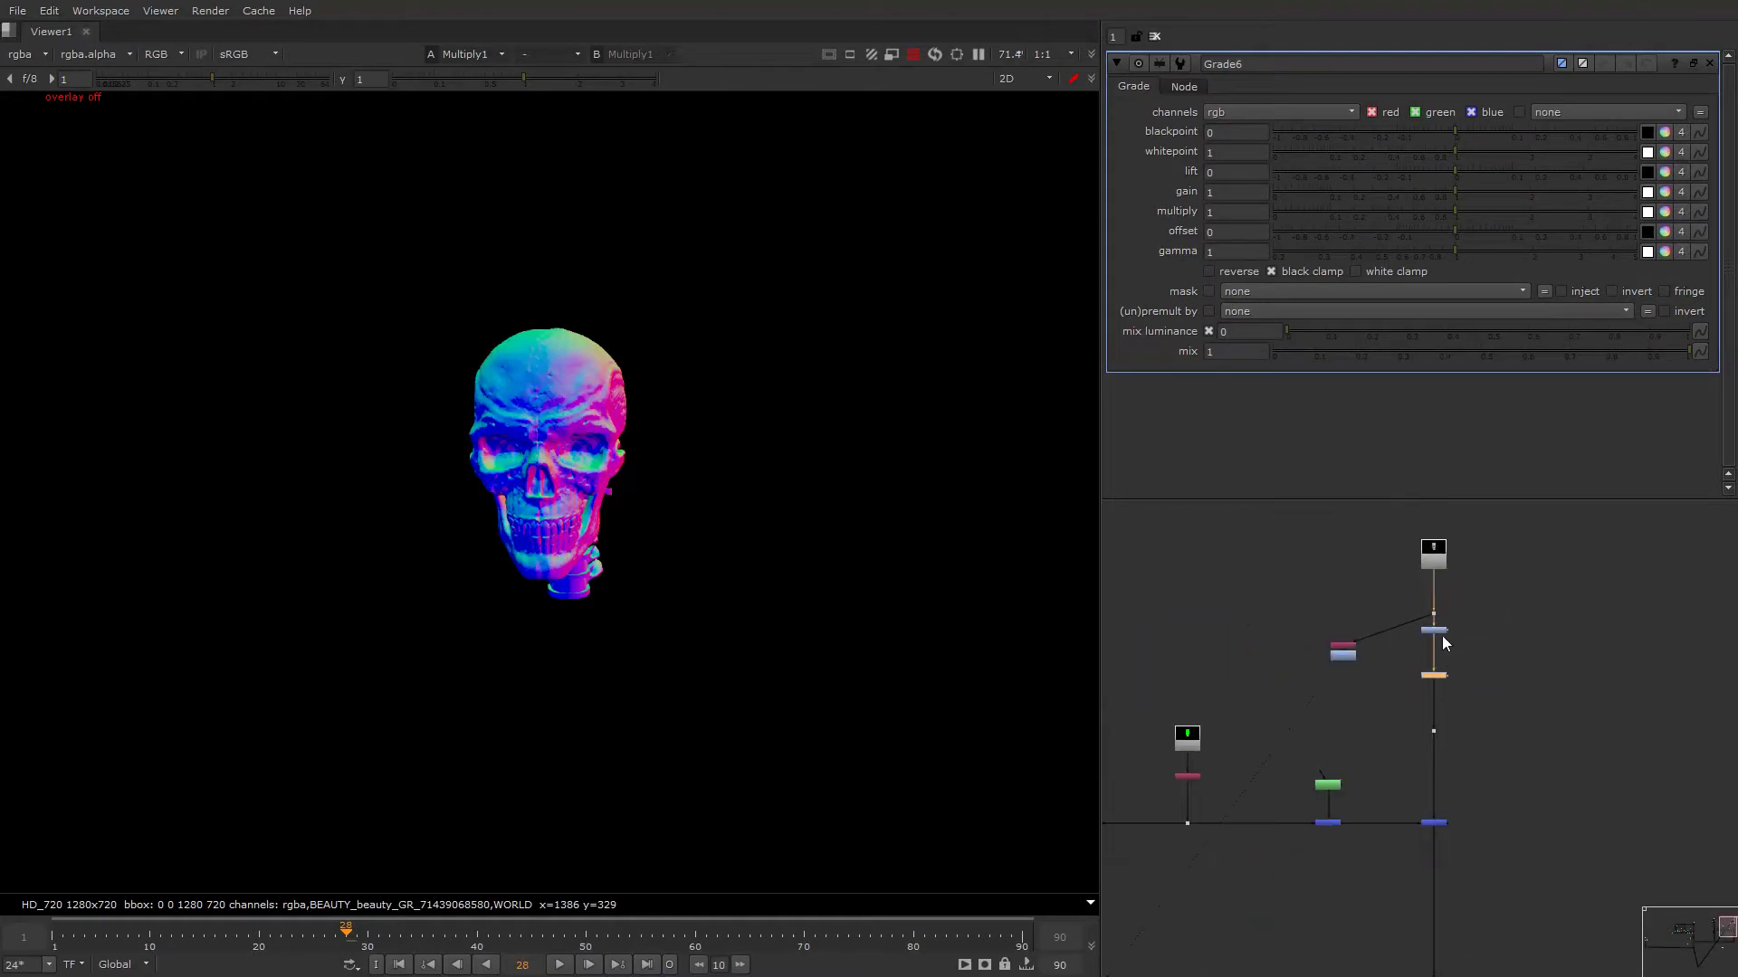
Route the Shuffle node's input through a corner dot and connect the new Grade's mask input to Multiply1.
{"action": "left_click", "coordinate": [1442, 635]}
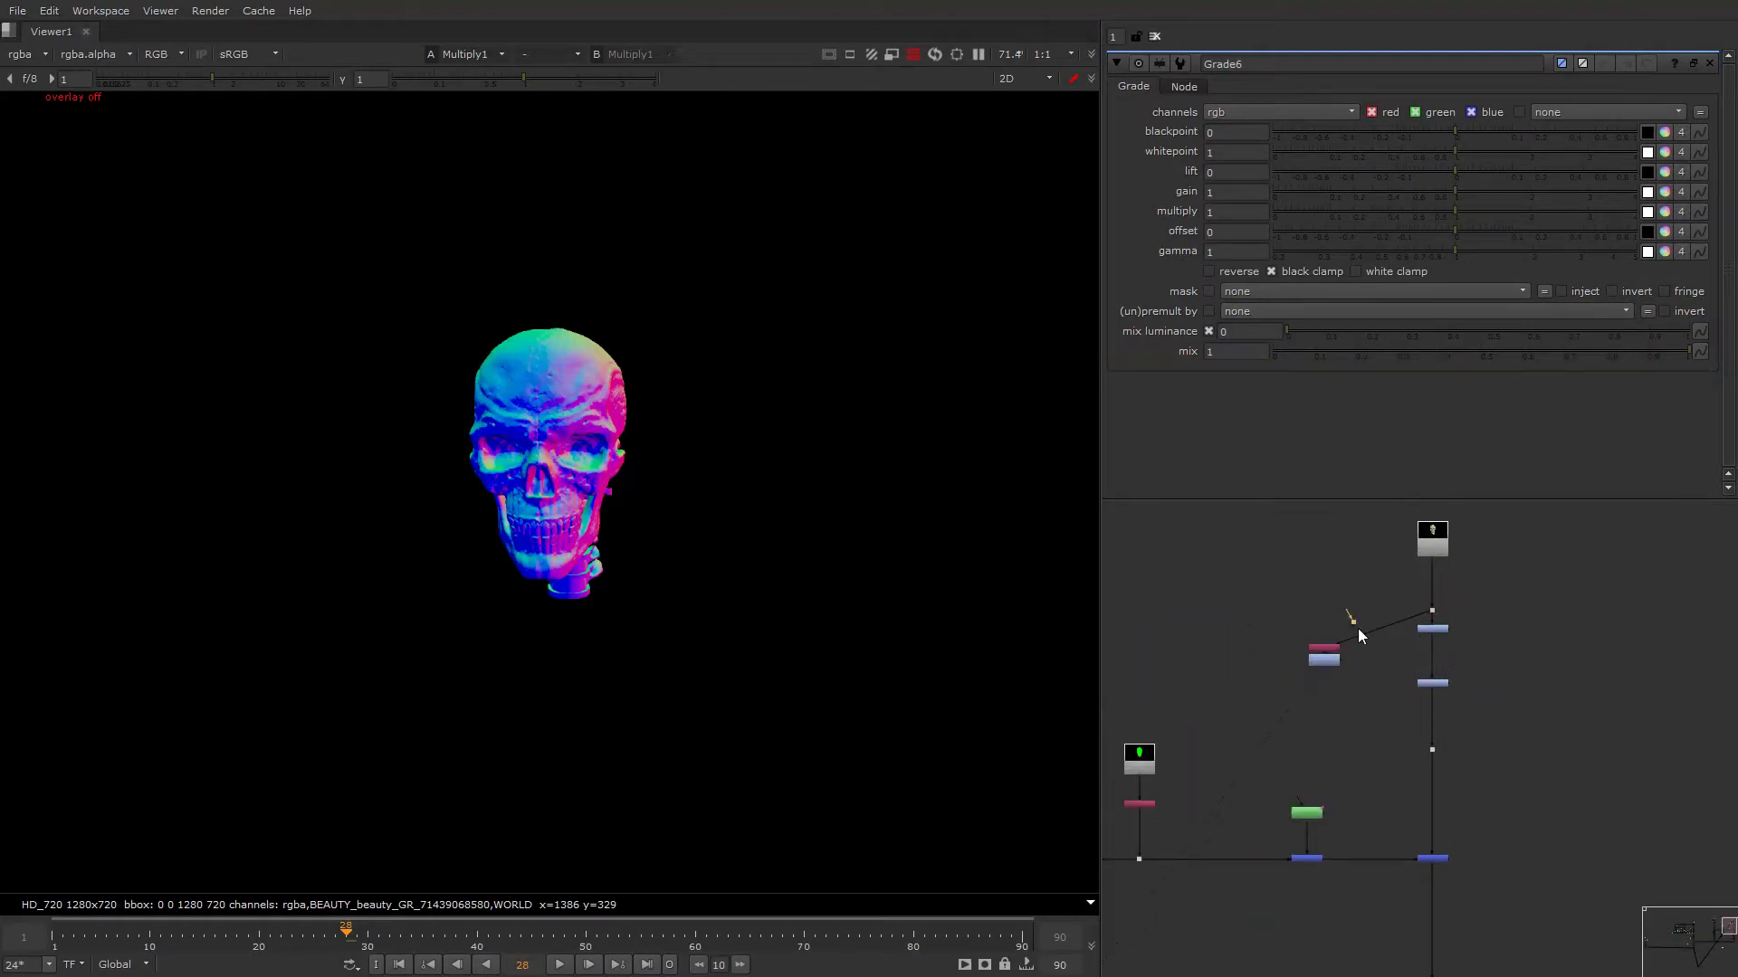
{"action": "left_click_drag", "start_coordinate": [1357, 631], "coordinate": [1327, 612], "text": "ctrl"}
{"action": "scroll", "coordinate": [1392, 647], "scroll_direction": "up", "scroll_amount": 2}
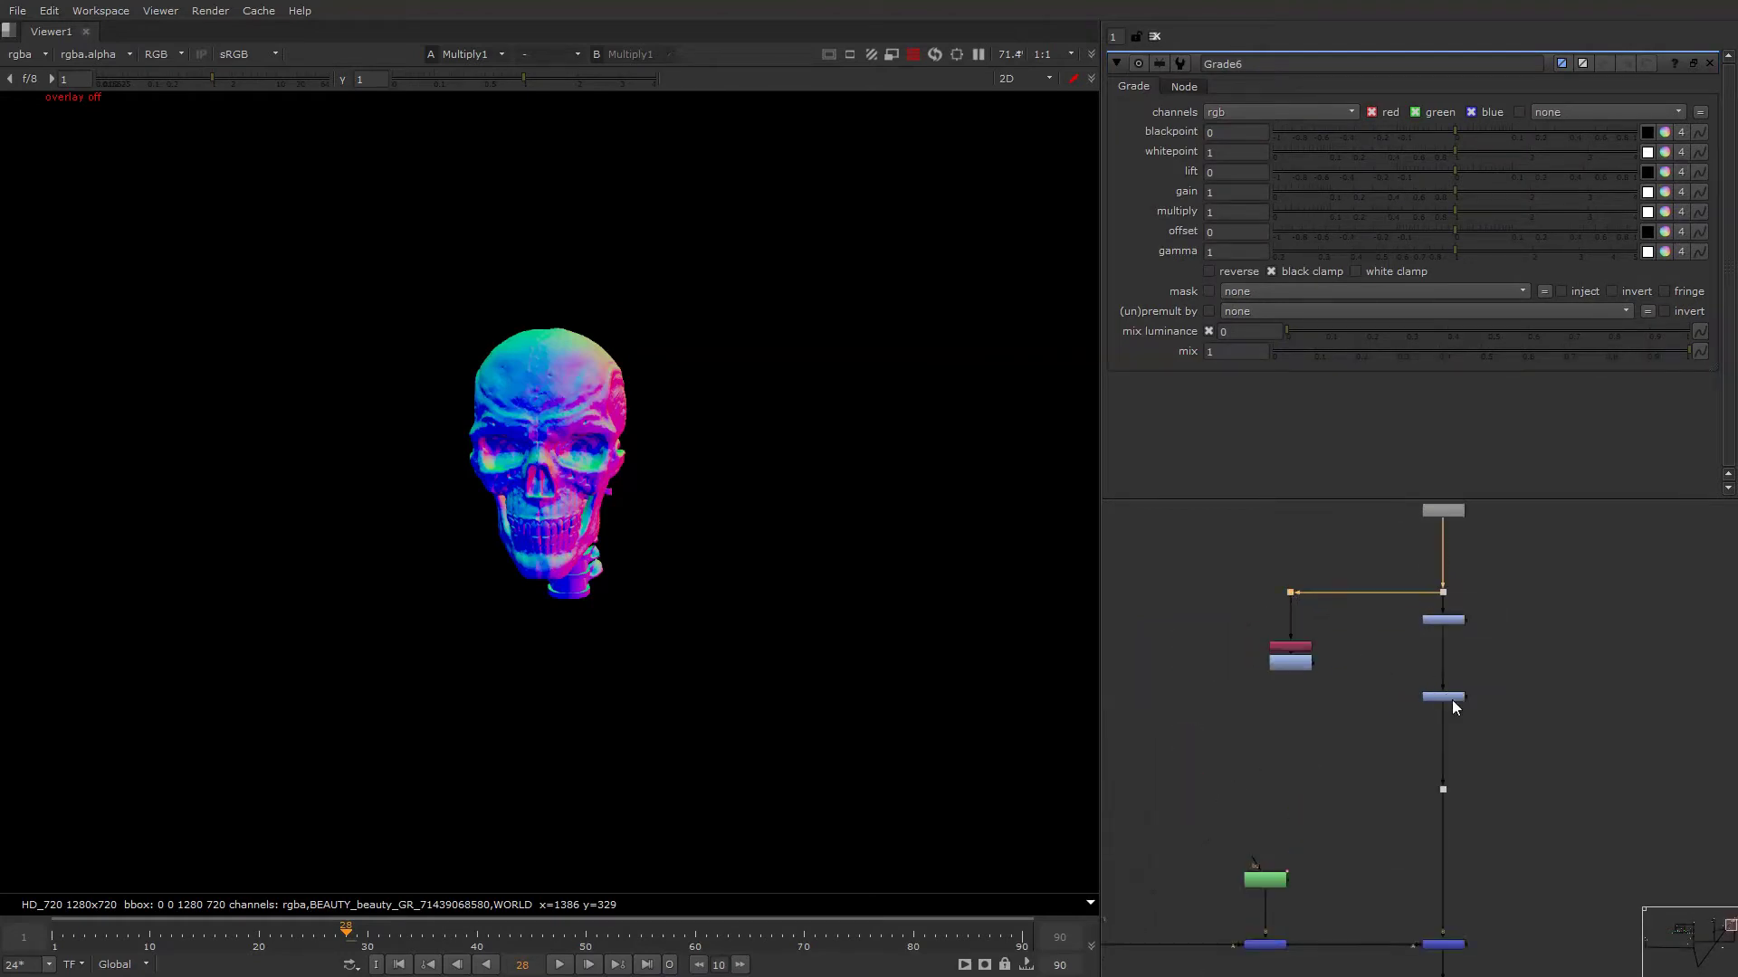
{"action": "left_click_drag", "start_coordinate": [1470, 699], "coordinate": [1296, 695]}
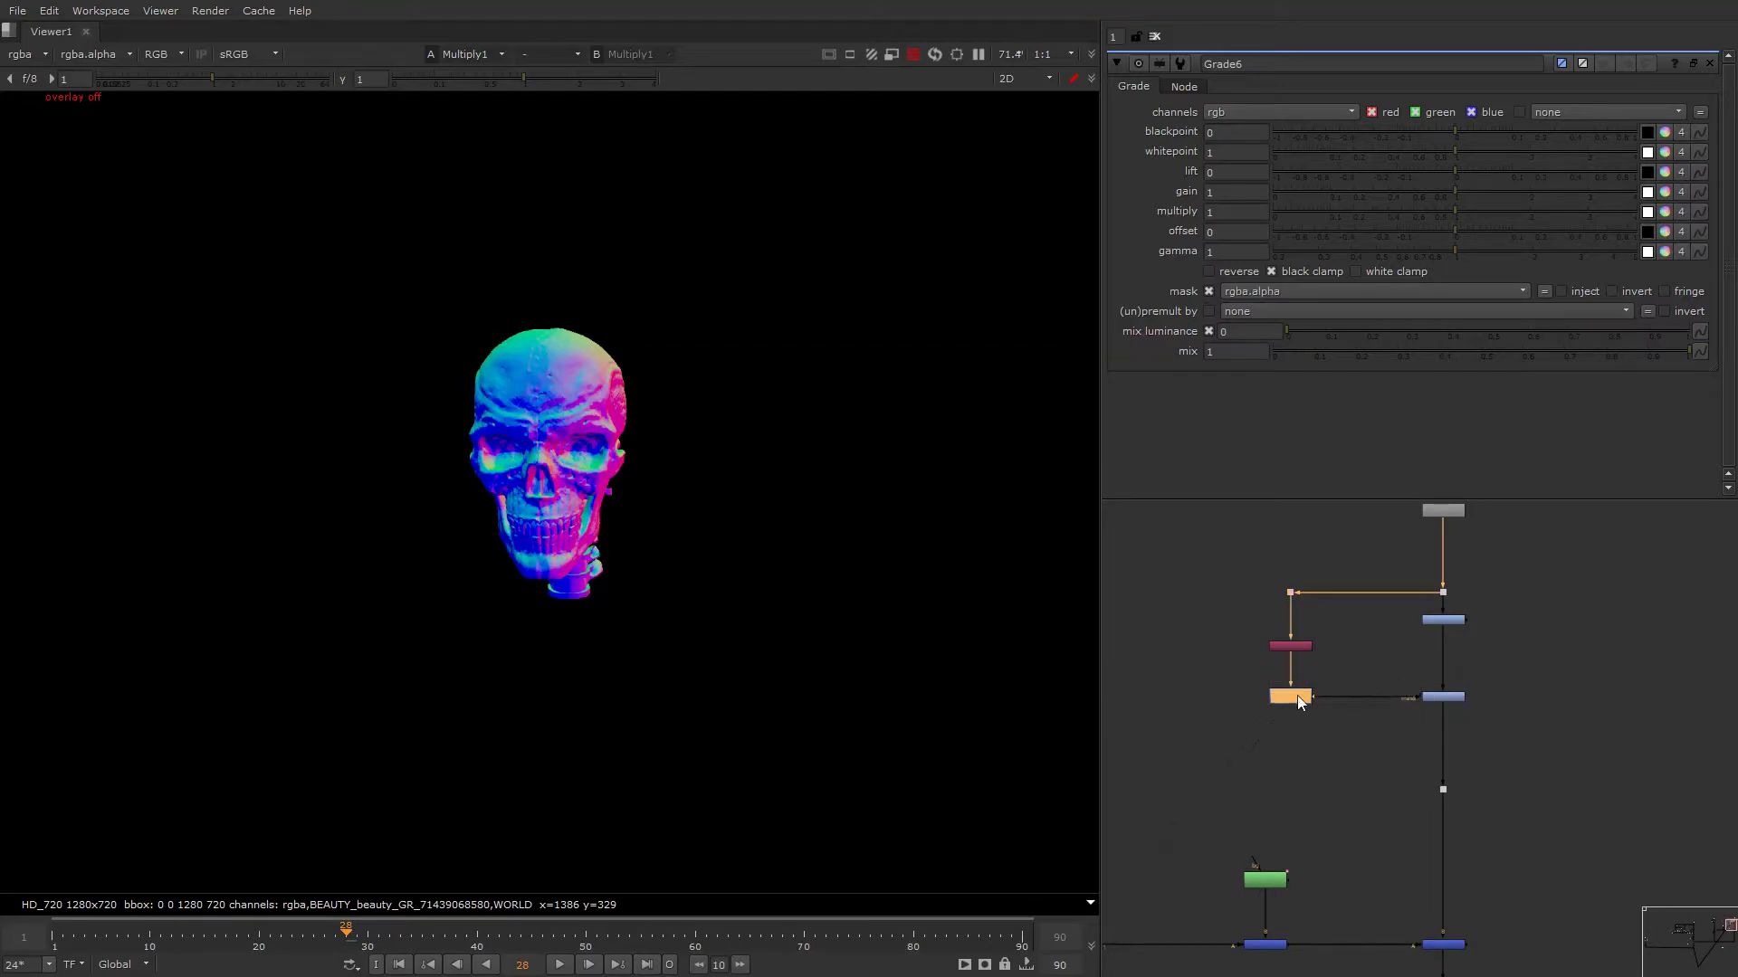
Check Multiply1's red channel and set the mask channel of Grade6 to rgba.red.
{"action": "double_click", "coordinate": [1296, 695]}
{"action": "key", "text": "r"}
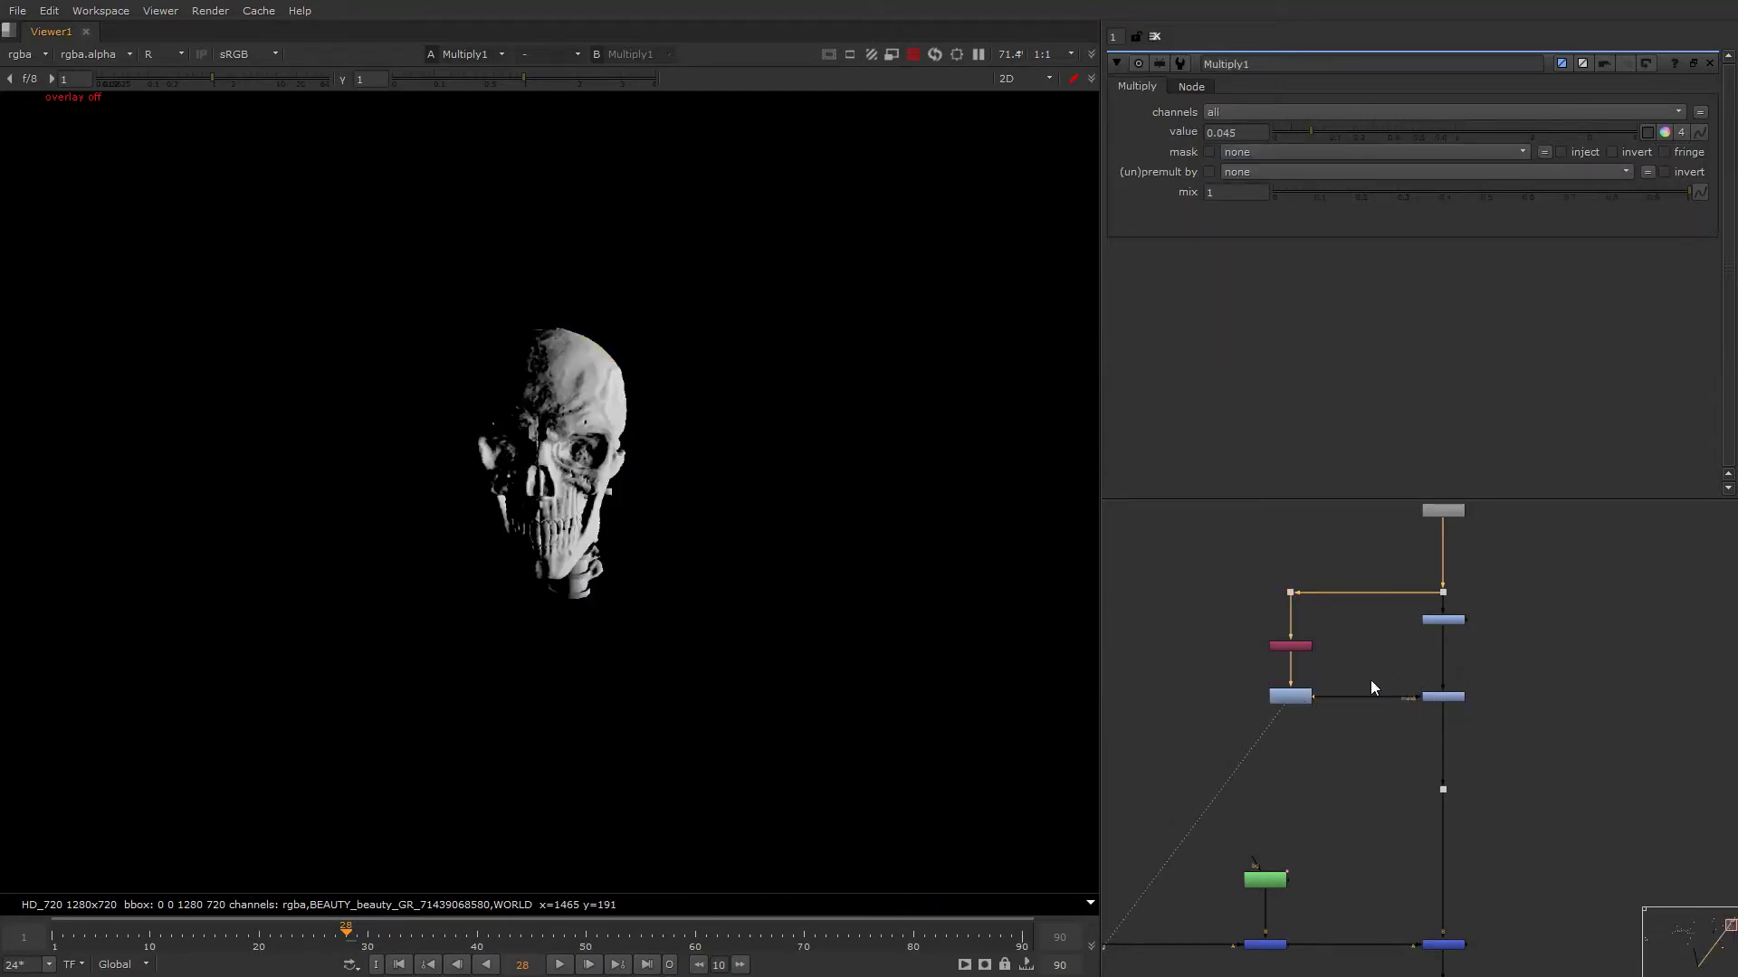
{"action": "scroll", "coordinate": [1418, 692], "scroll_direction": "up", "scroll_amount": 2}
{"action": "double_click", "coordinate": [1449, 697]}
{"action": "key", "text": "1"}
{"action": "left_click", "coordinate": [1285, 295]}
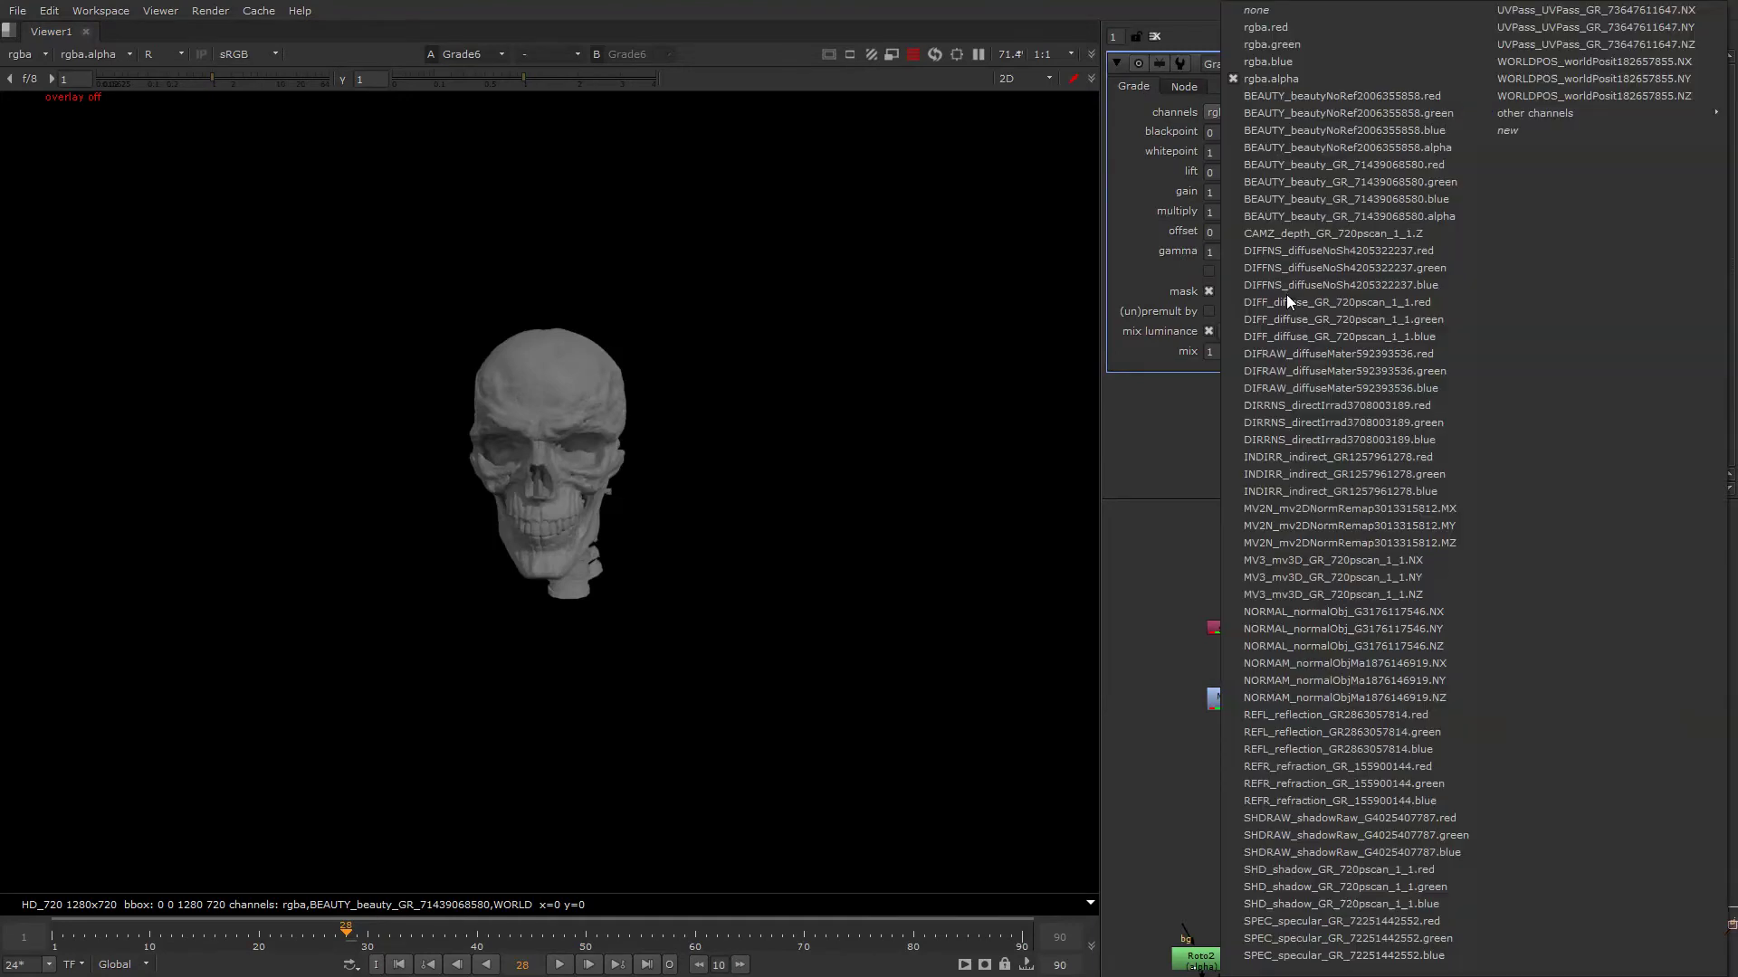
{"action": "left_click", "coordinate": [1265, 27]}
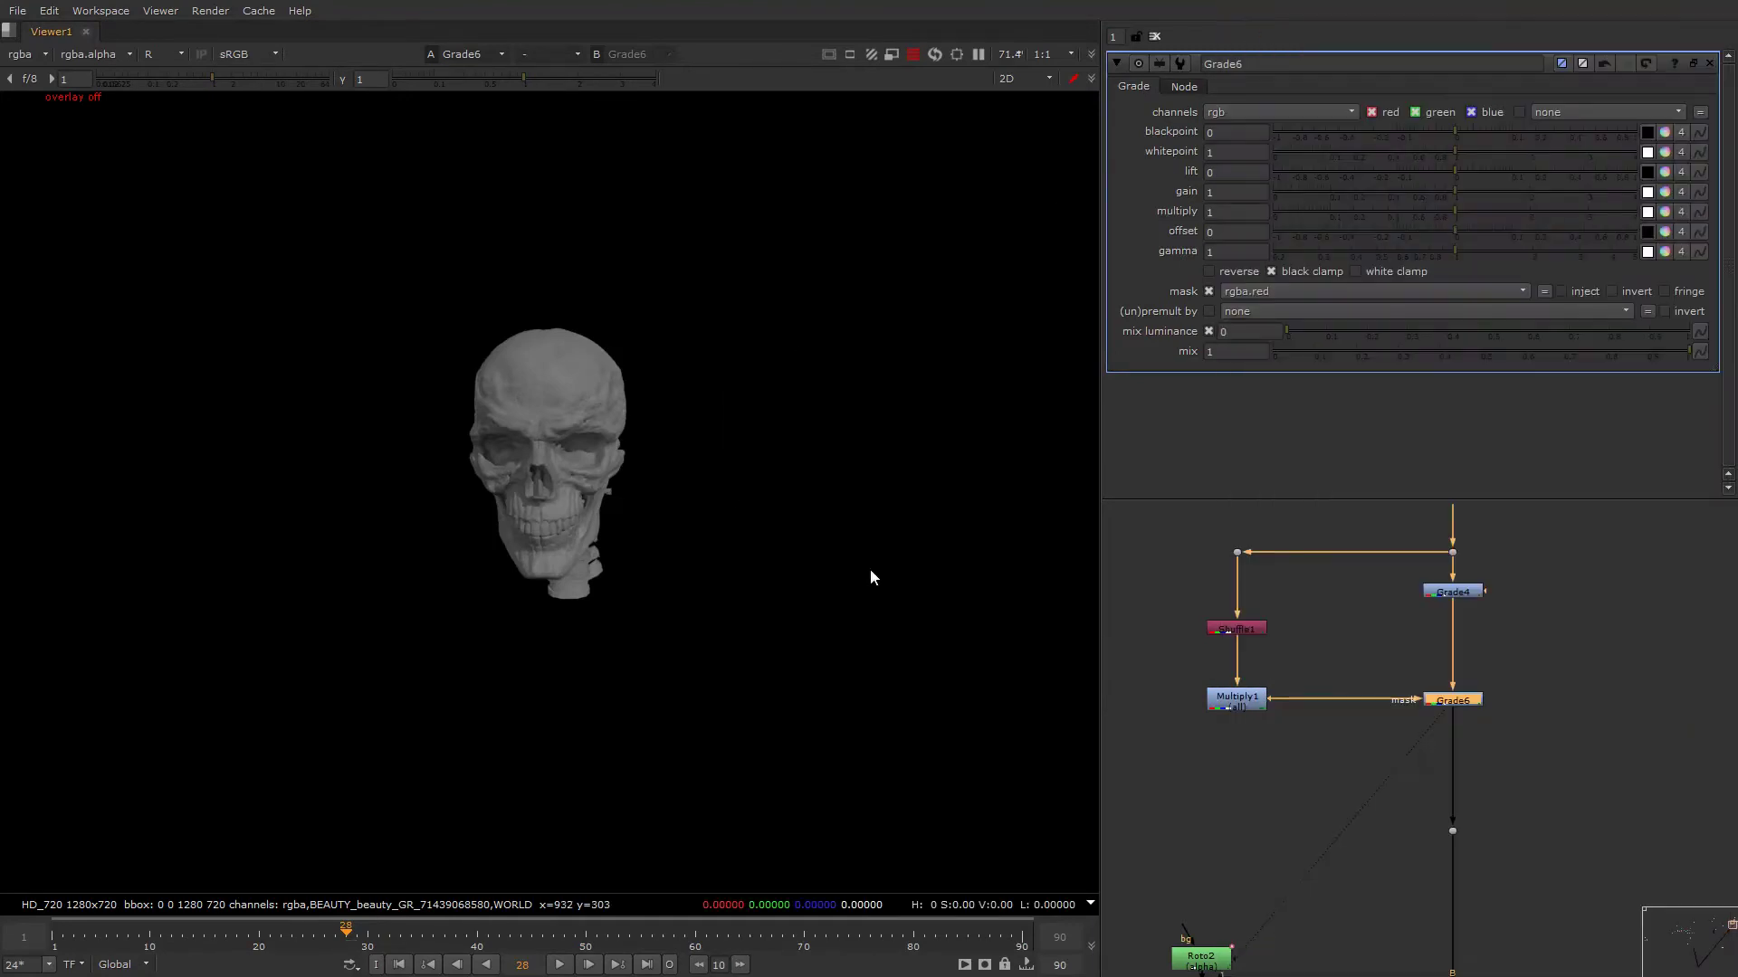
Compare the red channels of the Shuffle and Multiply nodes, and return to Grade6 in full colour.
{"action": "left_click", "coordinate": [1236, 627]}
{"action": "key", "text": "1"}
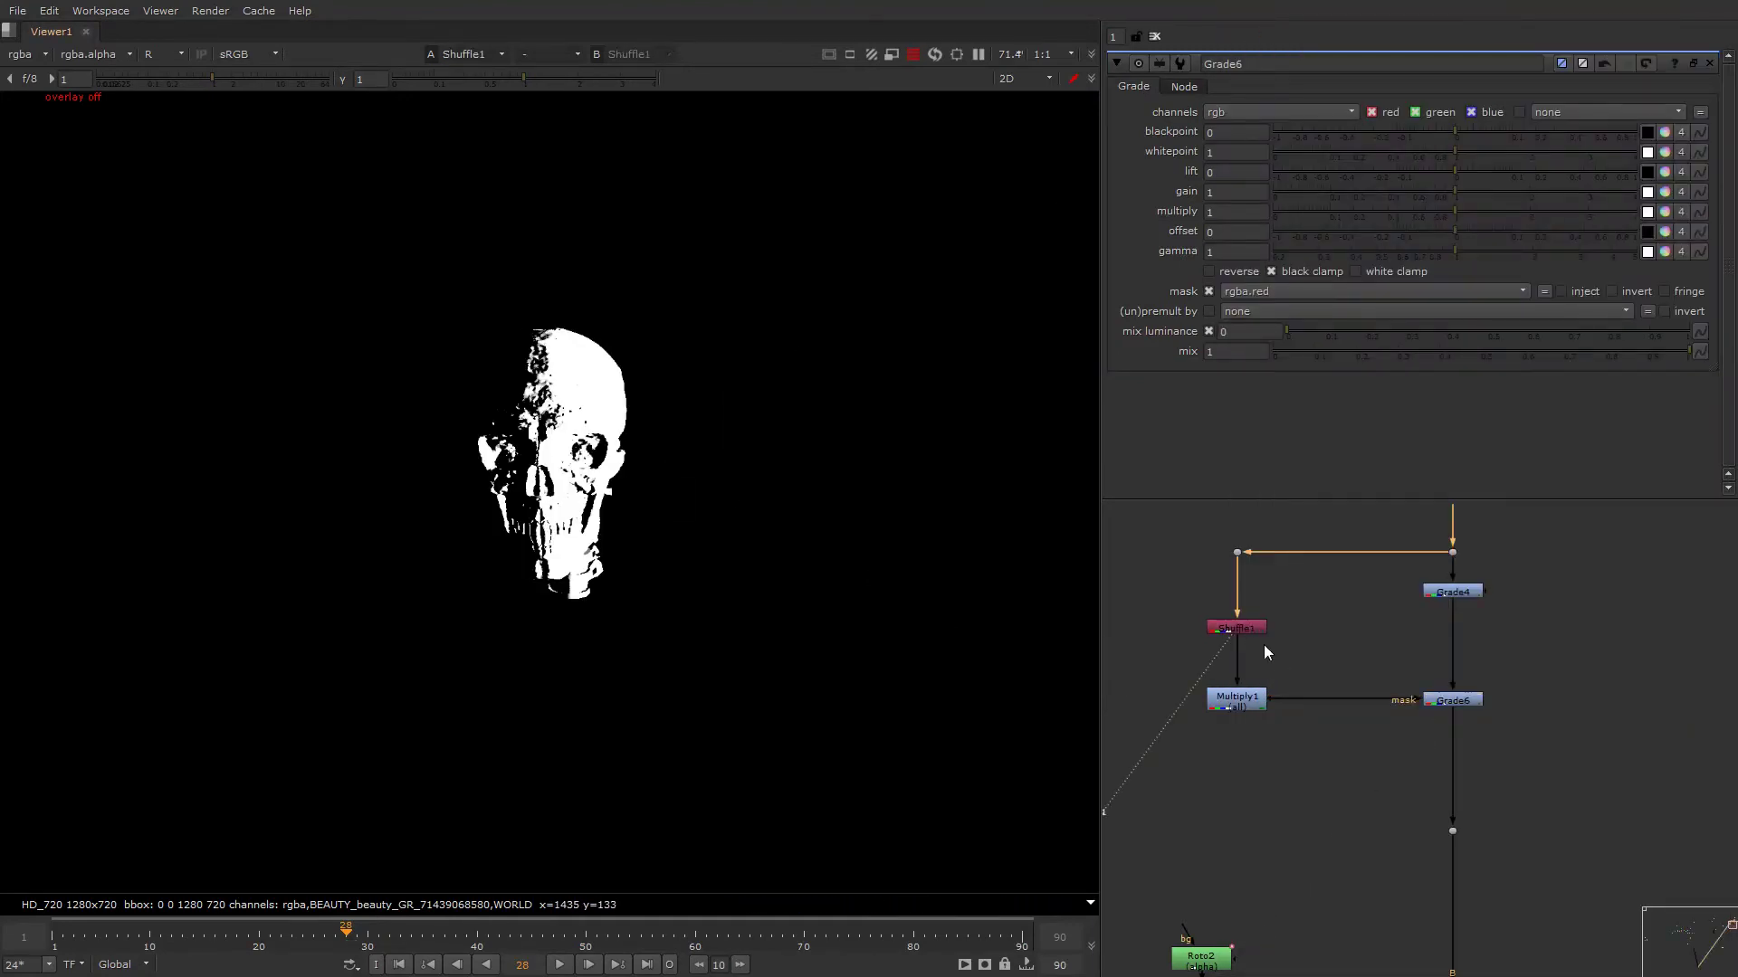
{"action": "left_click", "coordinate": [1237, 699]}
{"action": "key", "text": "1"}
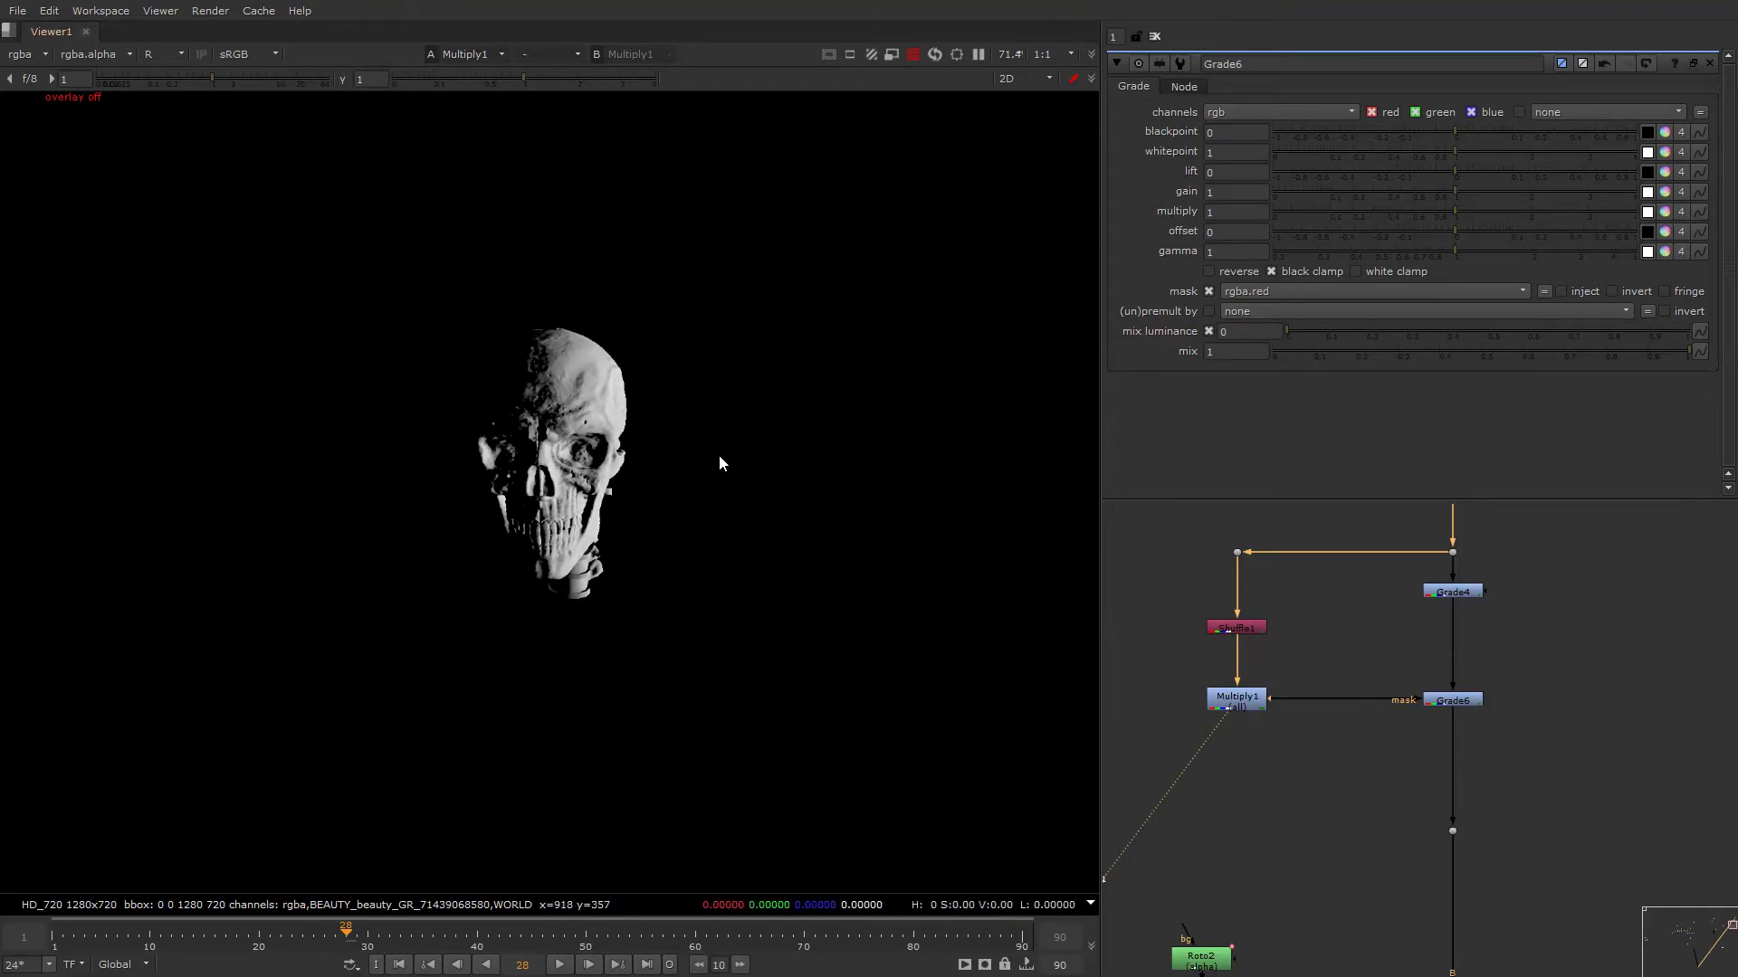
{"action": "key", "text": "r"}
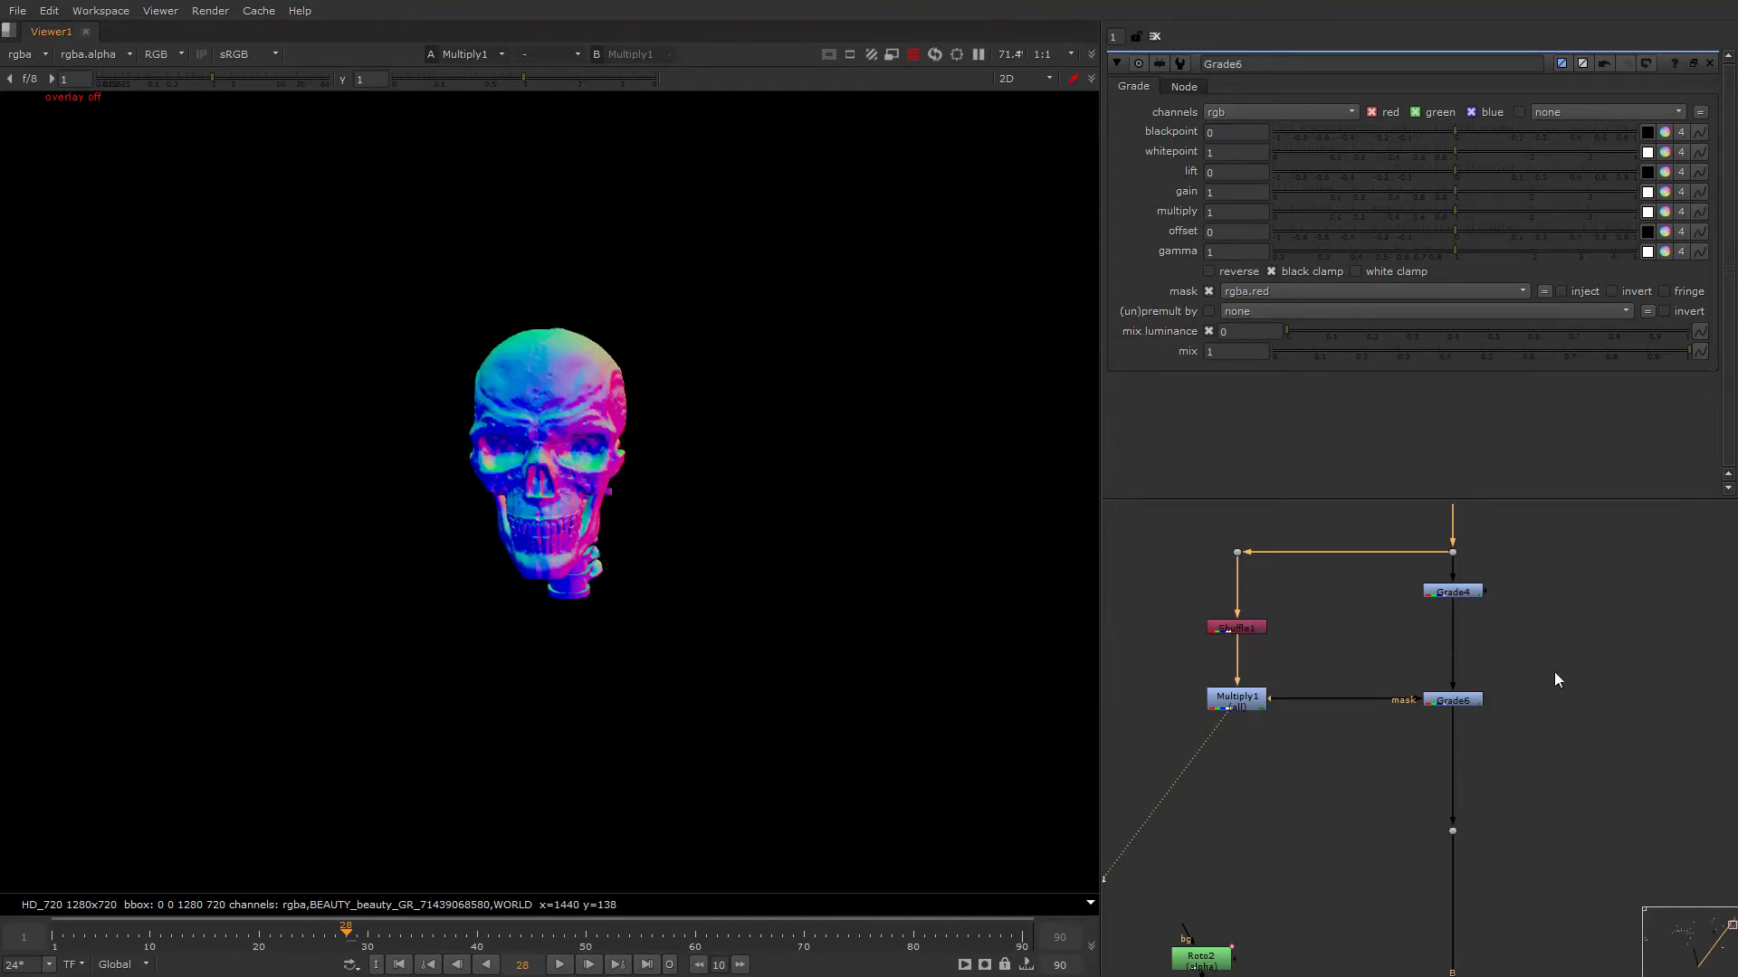
{"action": "left_click", "coordinate": [1477, 700]}
{"action": "key", "text": "1"}
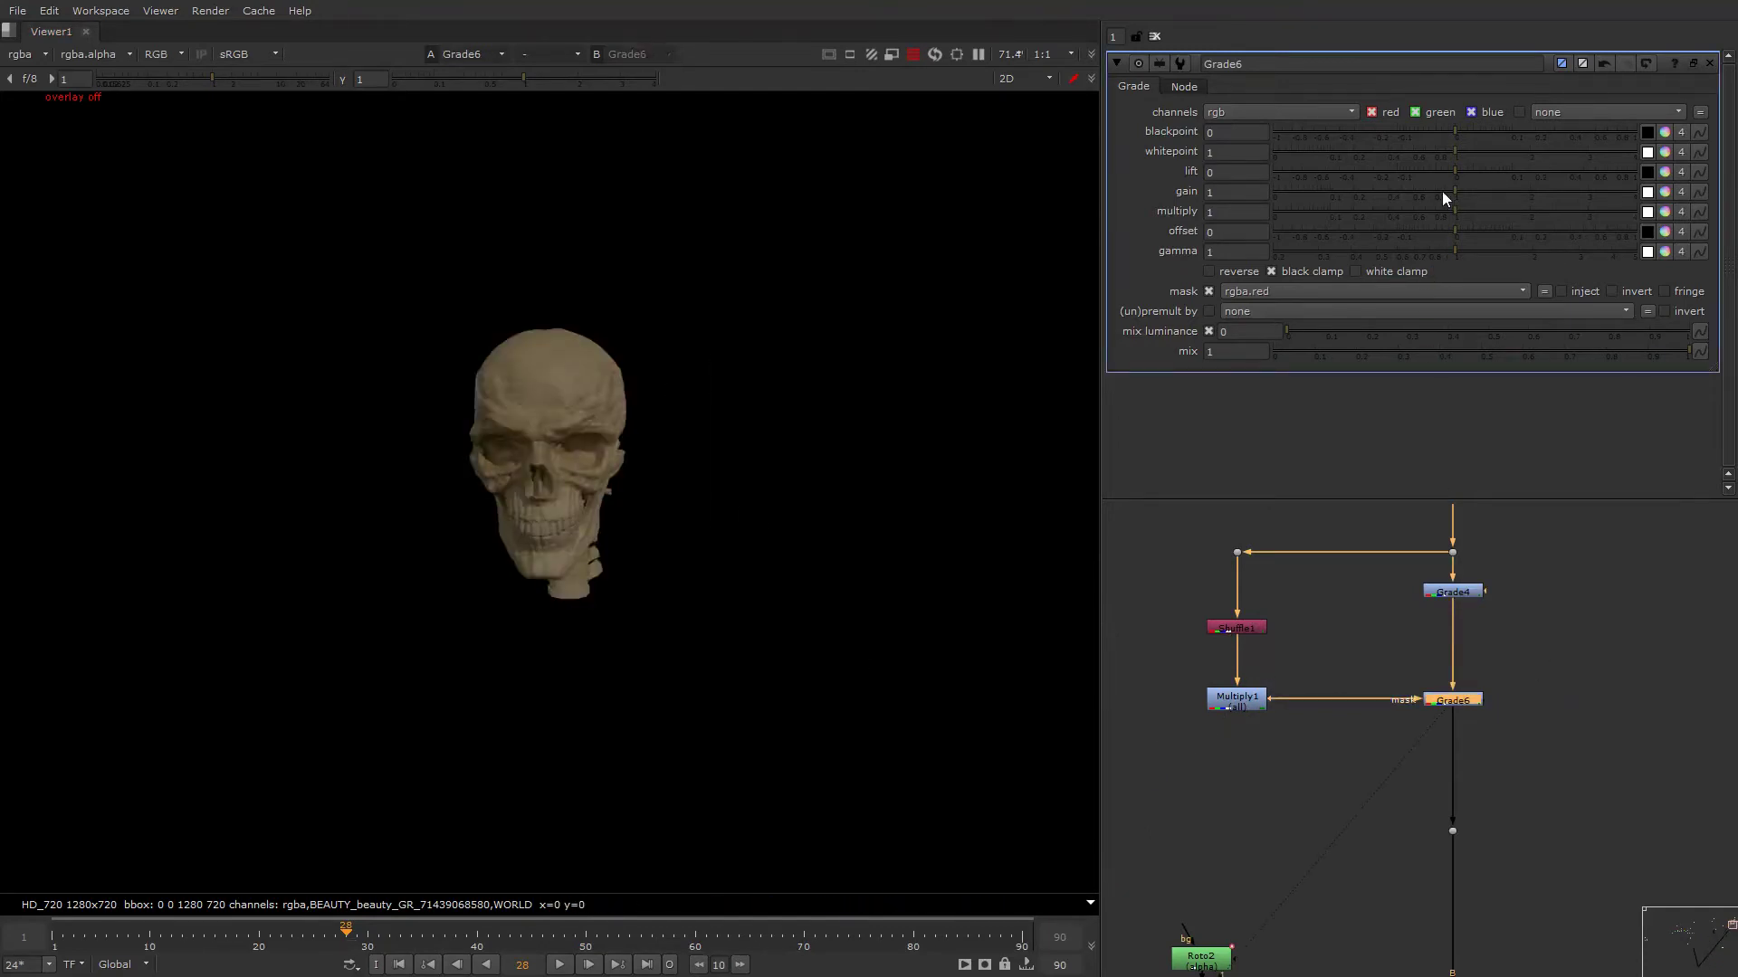
Set the gain of Grade6 to 0 and compare the skull with the node disabled and enabled.
{"action": "left_click_drag", "start_coordinate": [1442, 192], "coordinate": [1265, 199]}
{"action": "key", "text": "d"}
{"action": "key", "text": "d"}
{"action": "key", "text": "d"}
{"action": "key", "text": "d"}
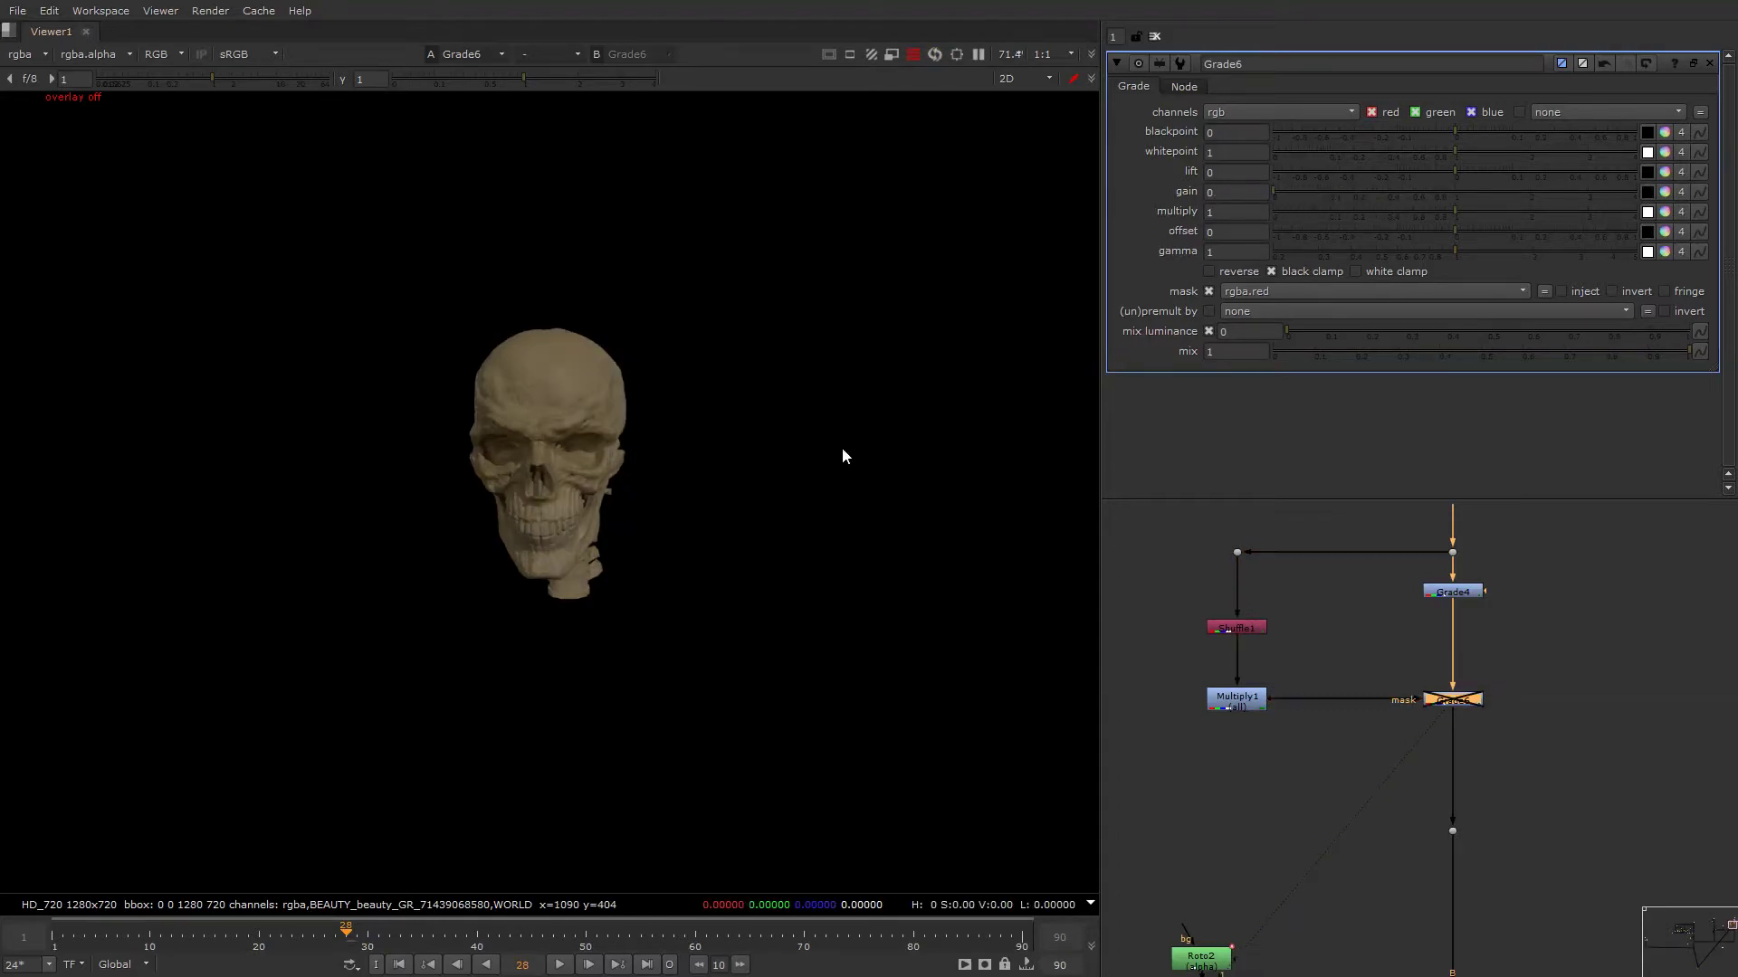
Set the value of Multiply1 to 0.05 and recheck the skull with Grade6 disabled and enabled.
{"action": "double_click", "coordinate": [1227, 708]}
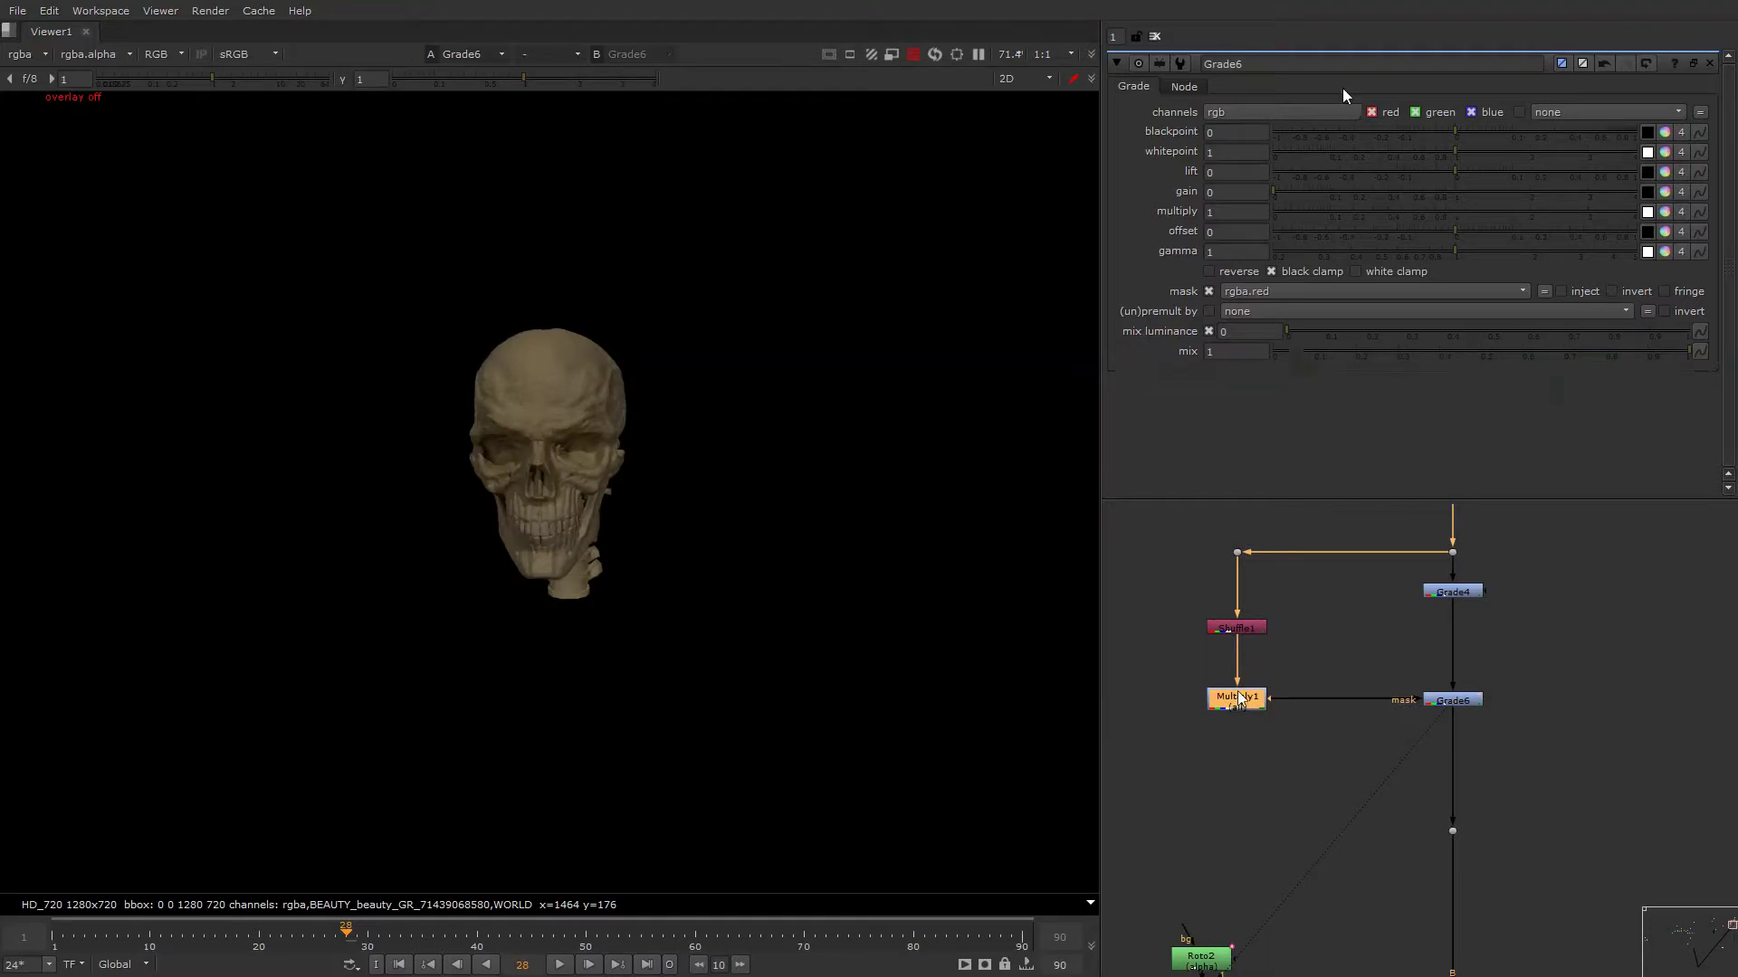
{"action": "left_click", "coordinate": [1330, 134]}
{"action": "left_click_drag", "start_coordinate": [1330, 134], "coordinate": [1312, 134]}
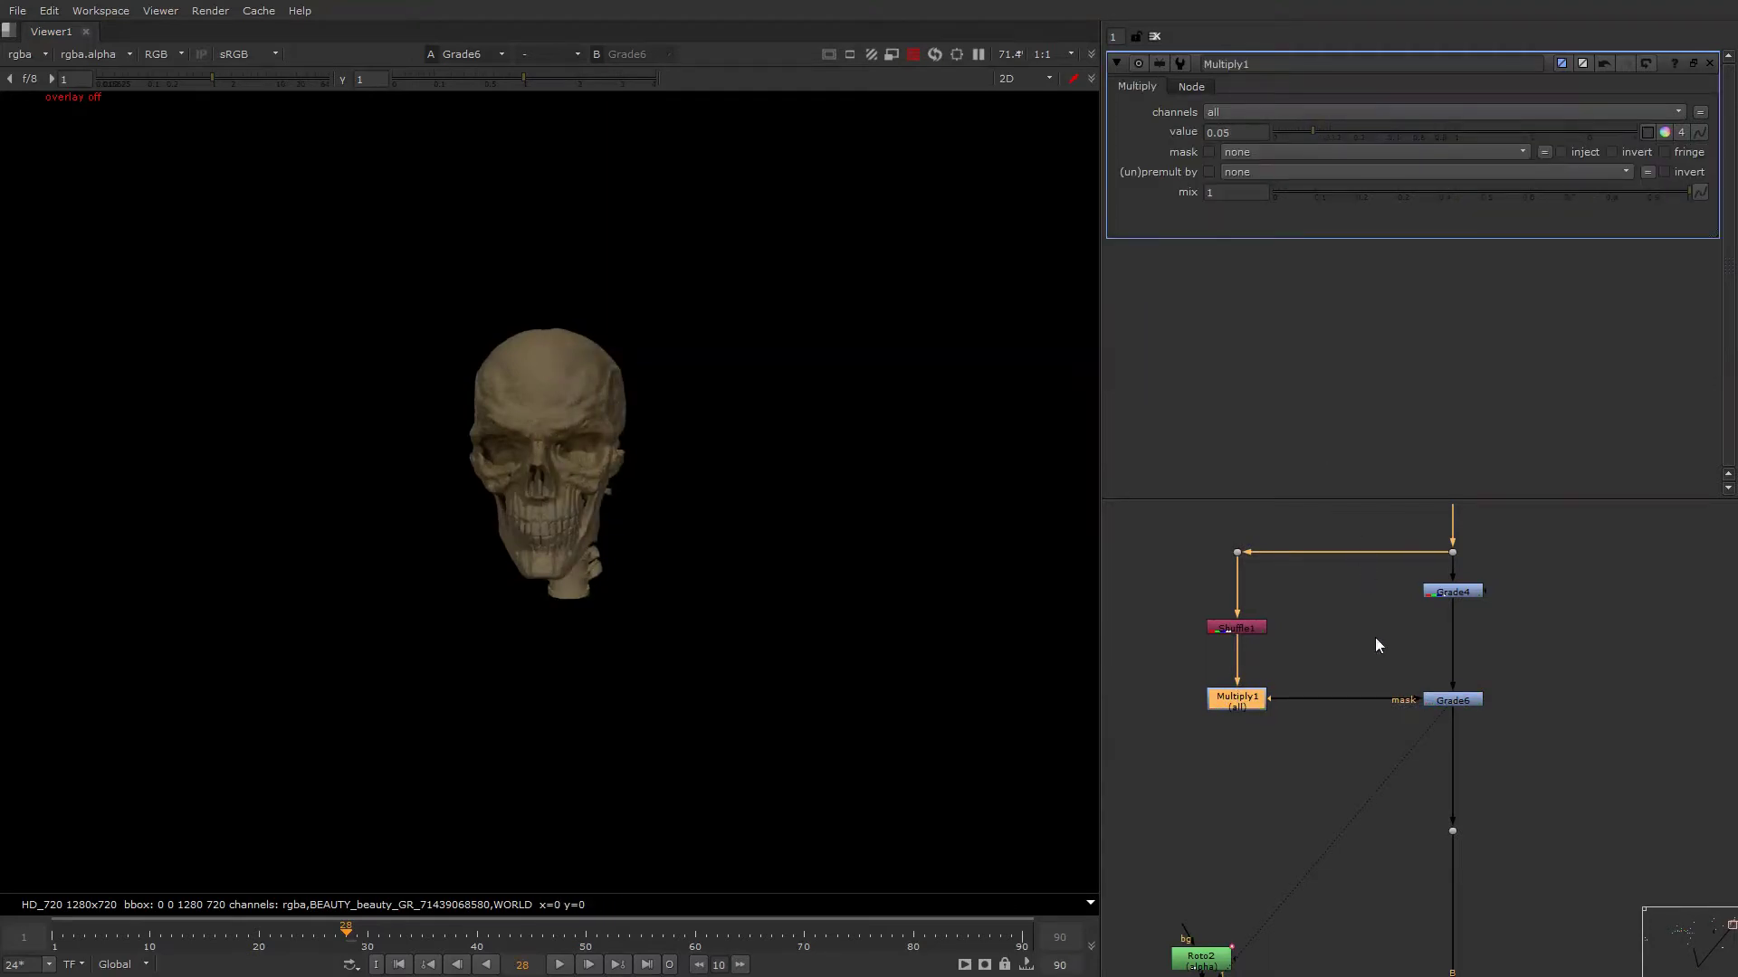
{"action": "left_click_drag", "start_coordinate": [1376, 637], "coordinate": [1572, 758]}
{"action": "key", "text": "d"}
{"action": "key", "text": "d"}
{"action": "key", "text": "d"}
{"action": "key", "text": "d"}
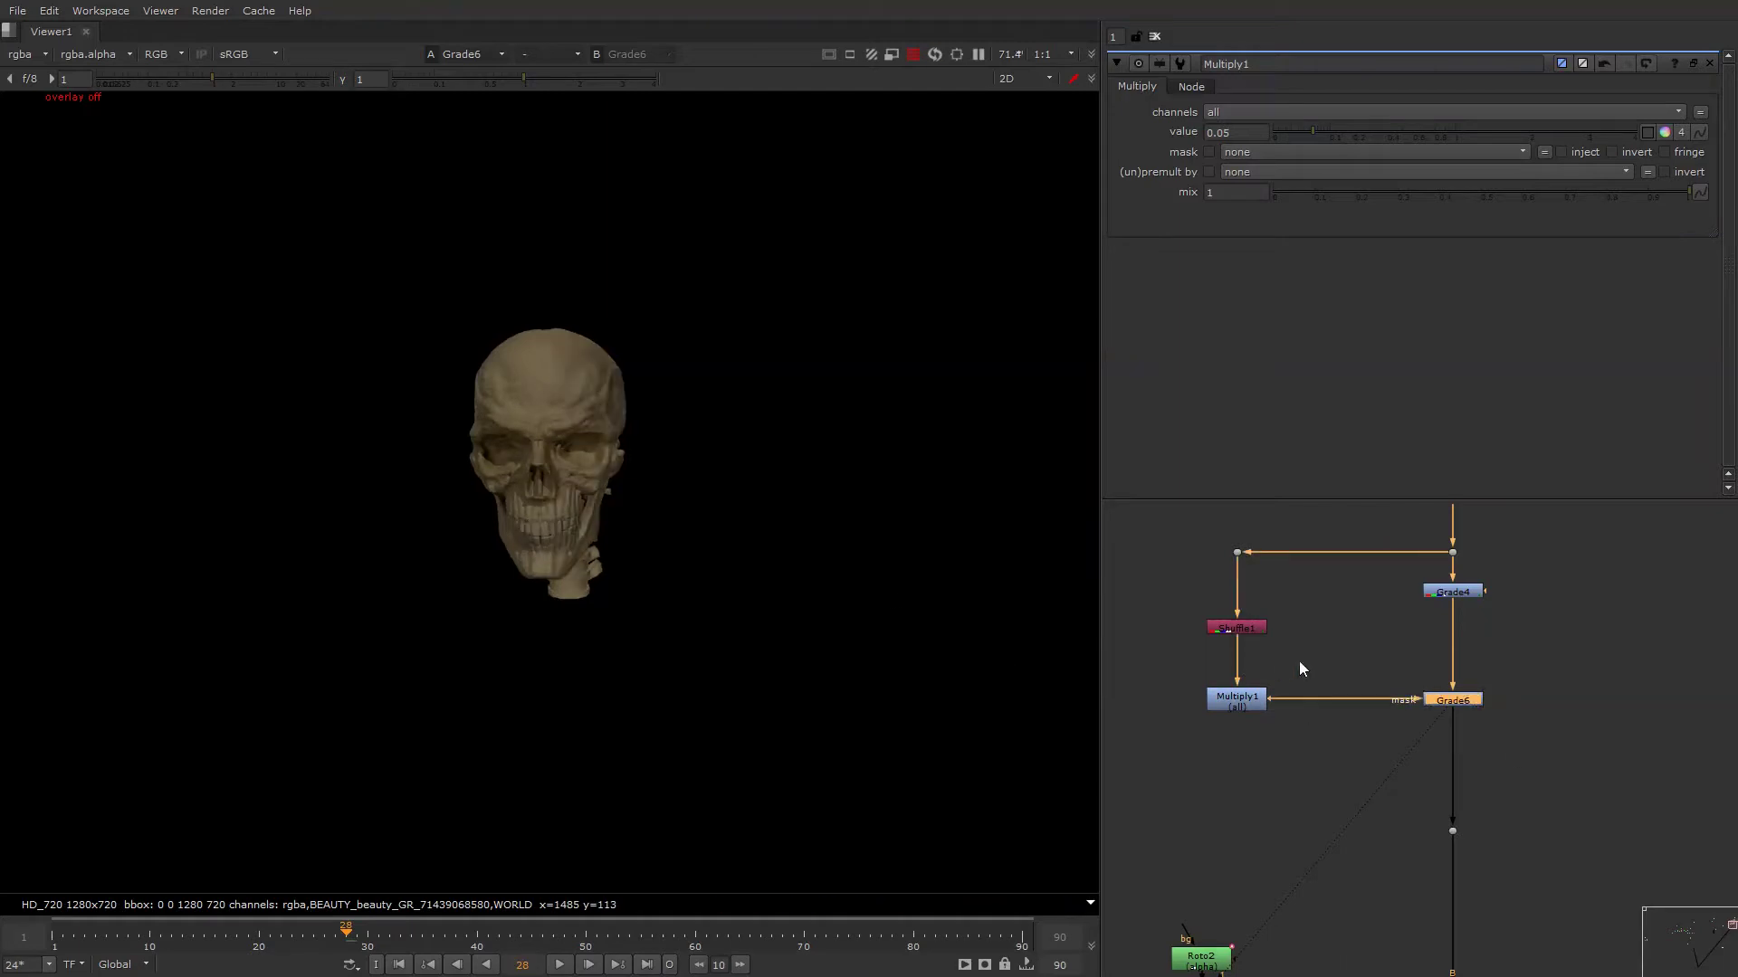
View the full composite at Merge8, compare the skull shading with Grade6 off and on, and open that node's settings.
{"action": "scroll", "coordinate": [1360, 645], "scroll_direction": "down", "scroll_amount": 4}
{"action": "middle_click_drag", "start_coordinate": [1372, 653], "coordinate": [1516, 586]}
{"action": "middle_click_drag", "start_coordinate": [1342, 682], "coordinate": [1535, 642]}
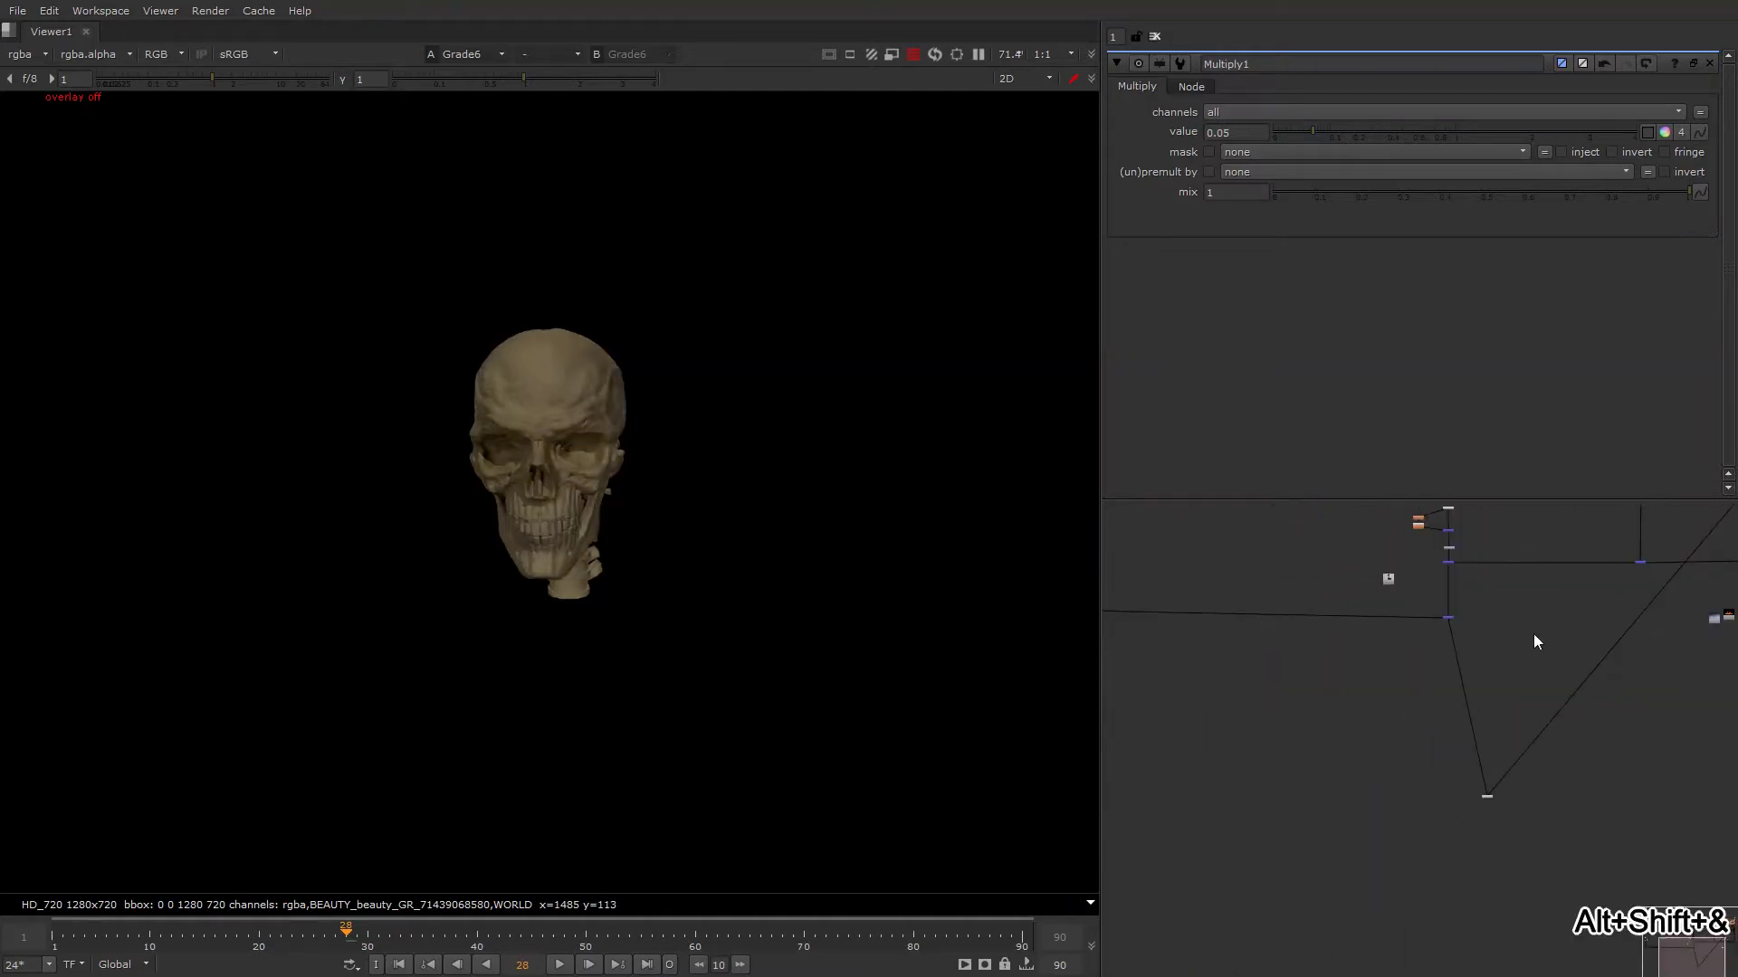
{"action": "left_click", "coordinate": [1487, 796]}
{"action": "key", "text": "1"}
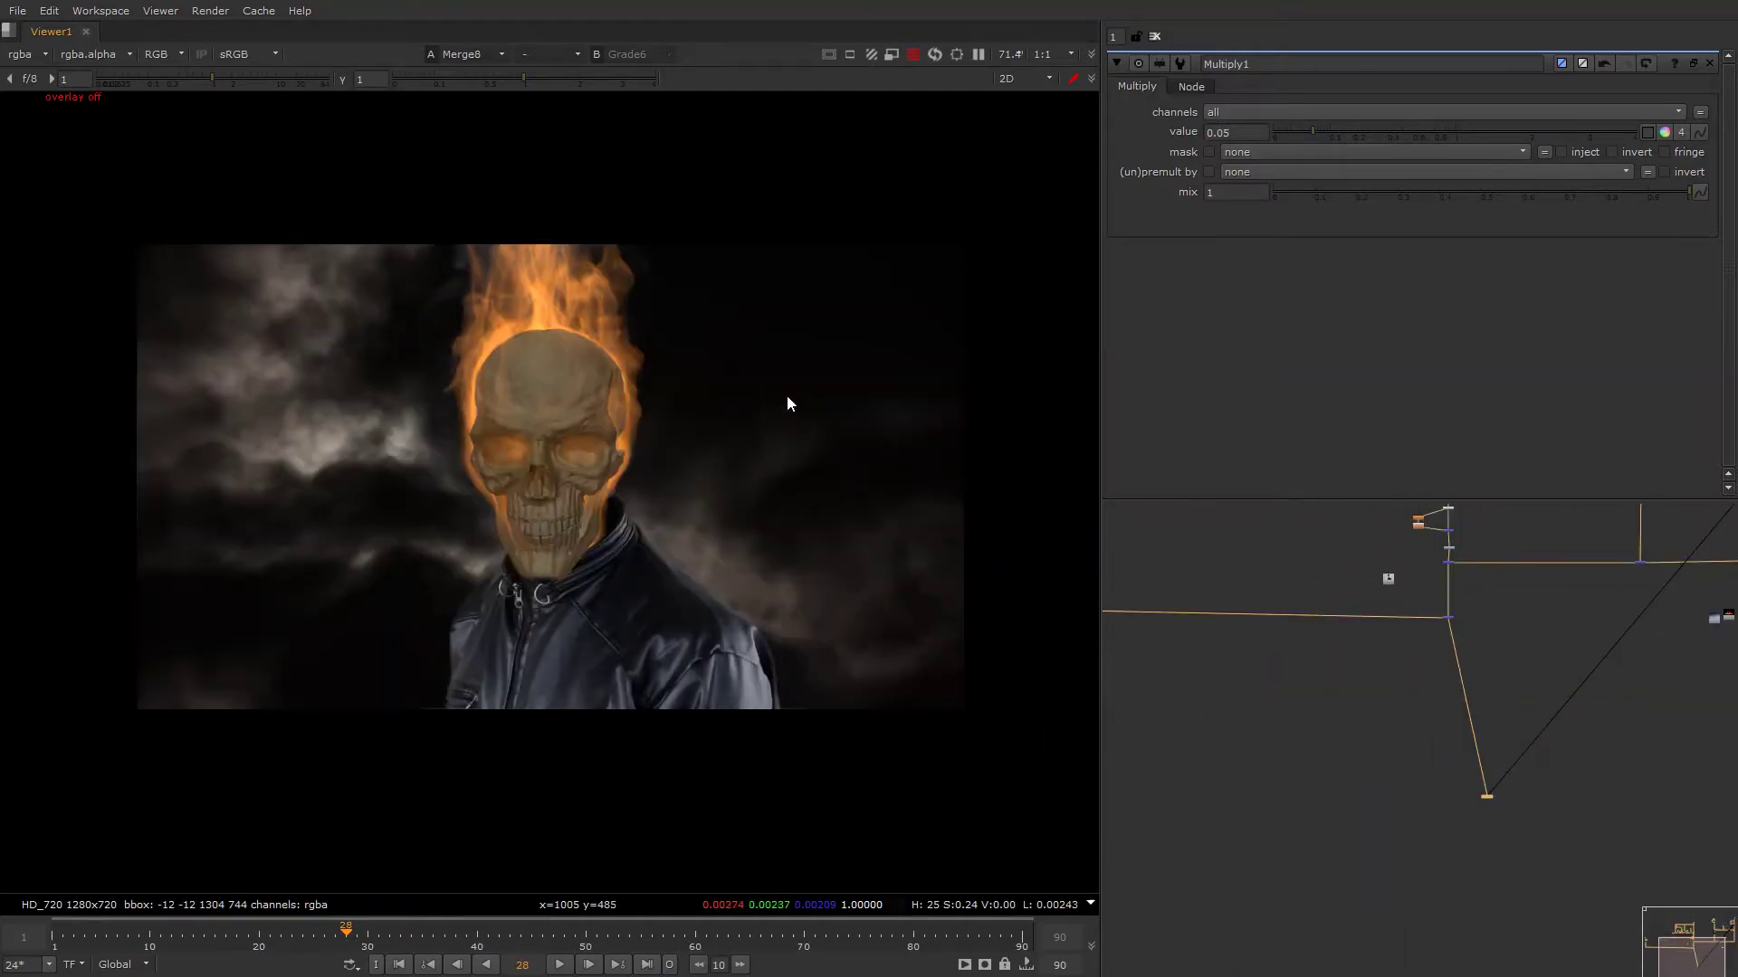
{"action": "key", "text": "alt+shift+1"}
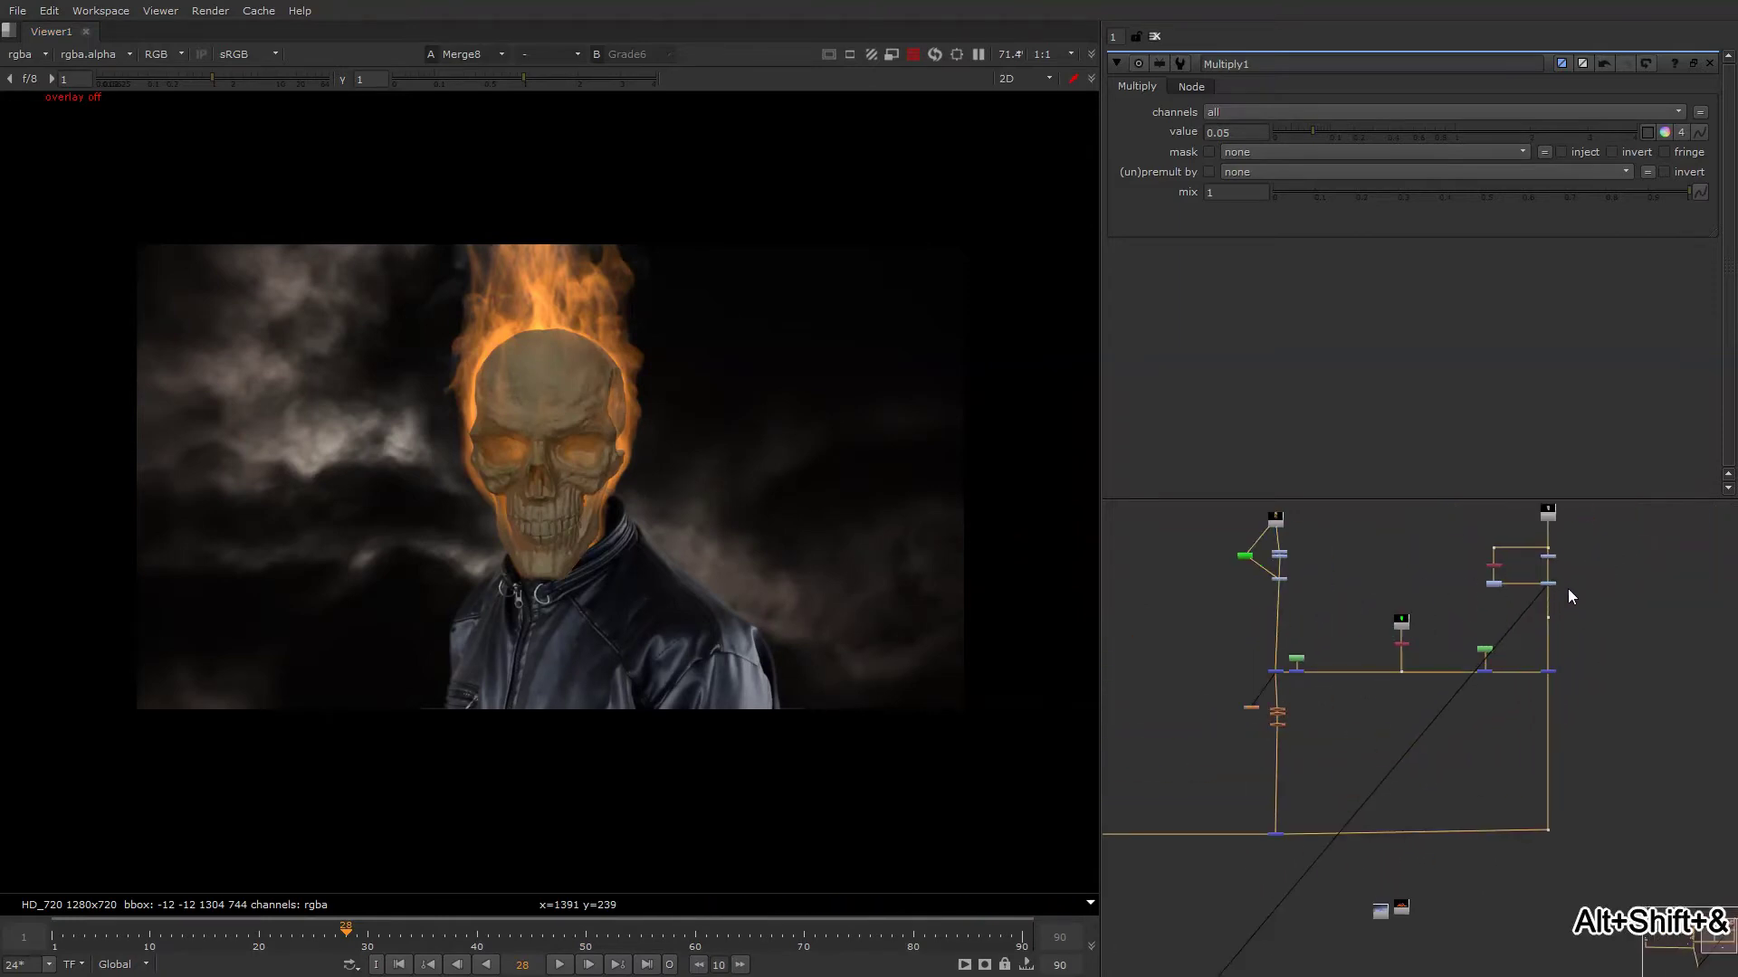
{"action": "left_click", "coordinate": [1544, 590]}
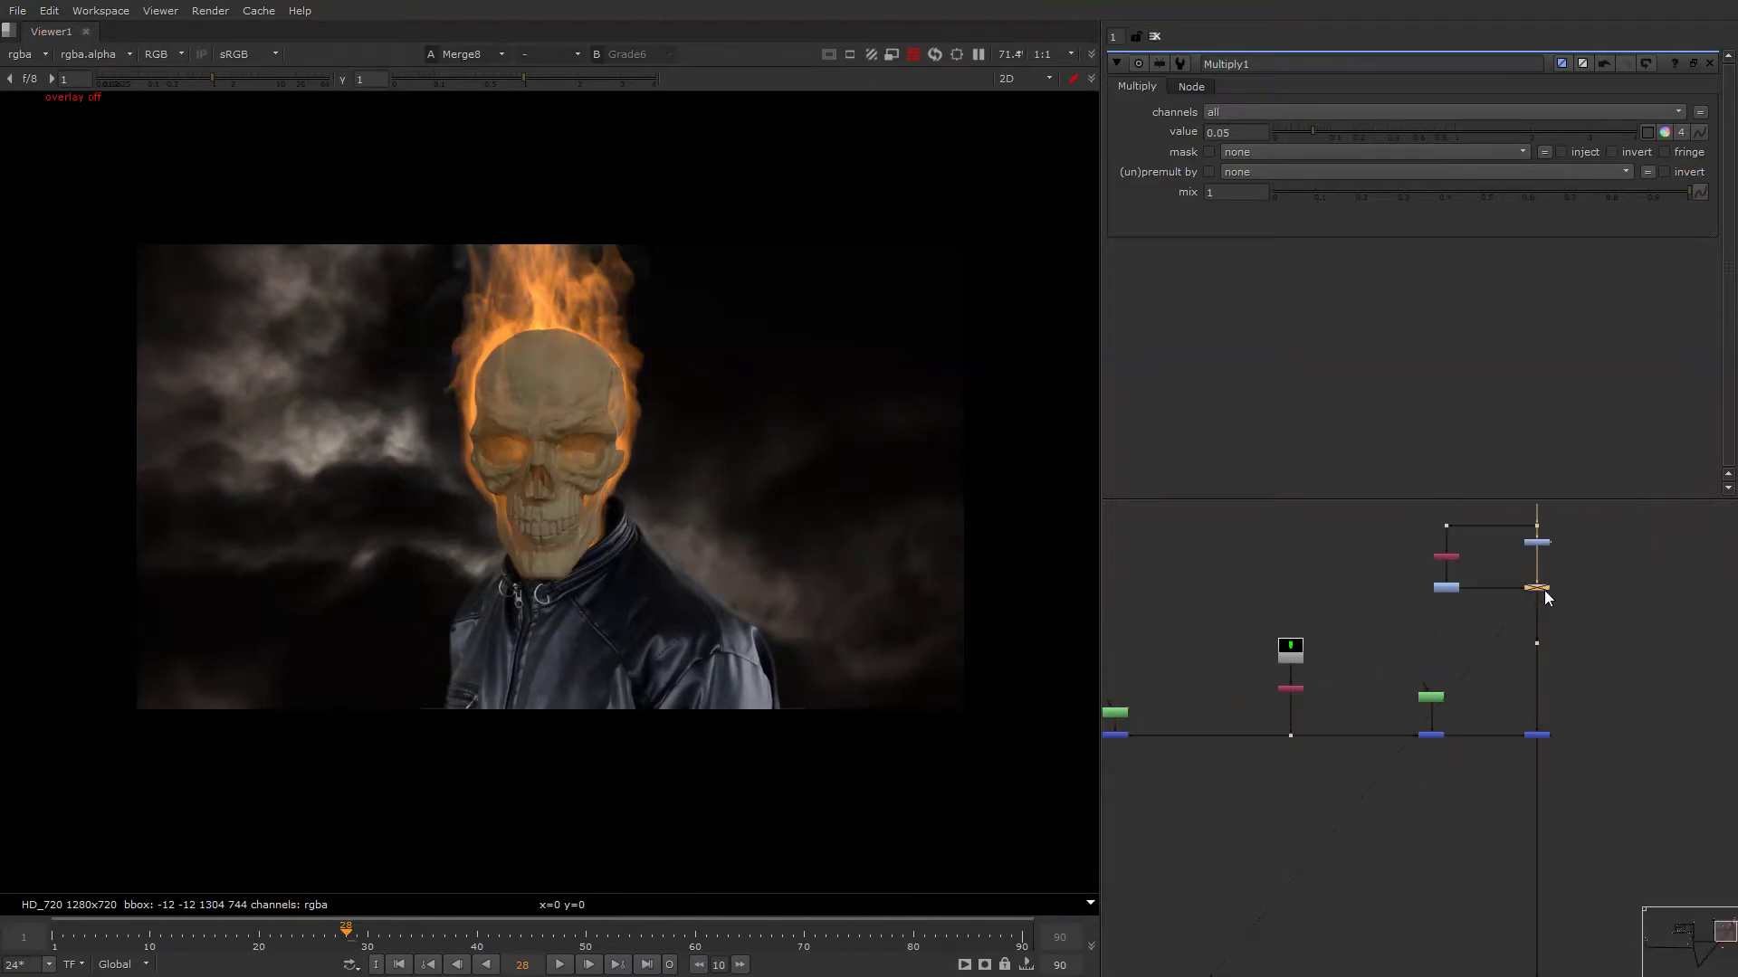
{"action": "key", "text": "d"}
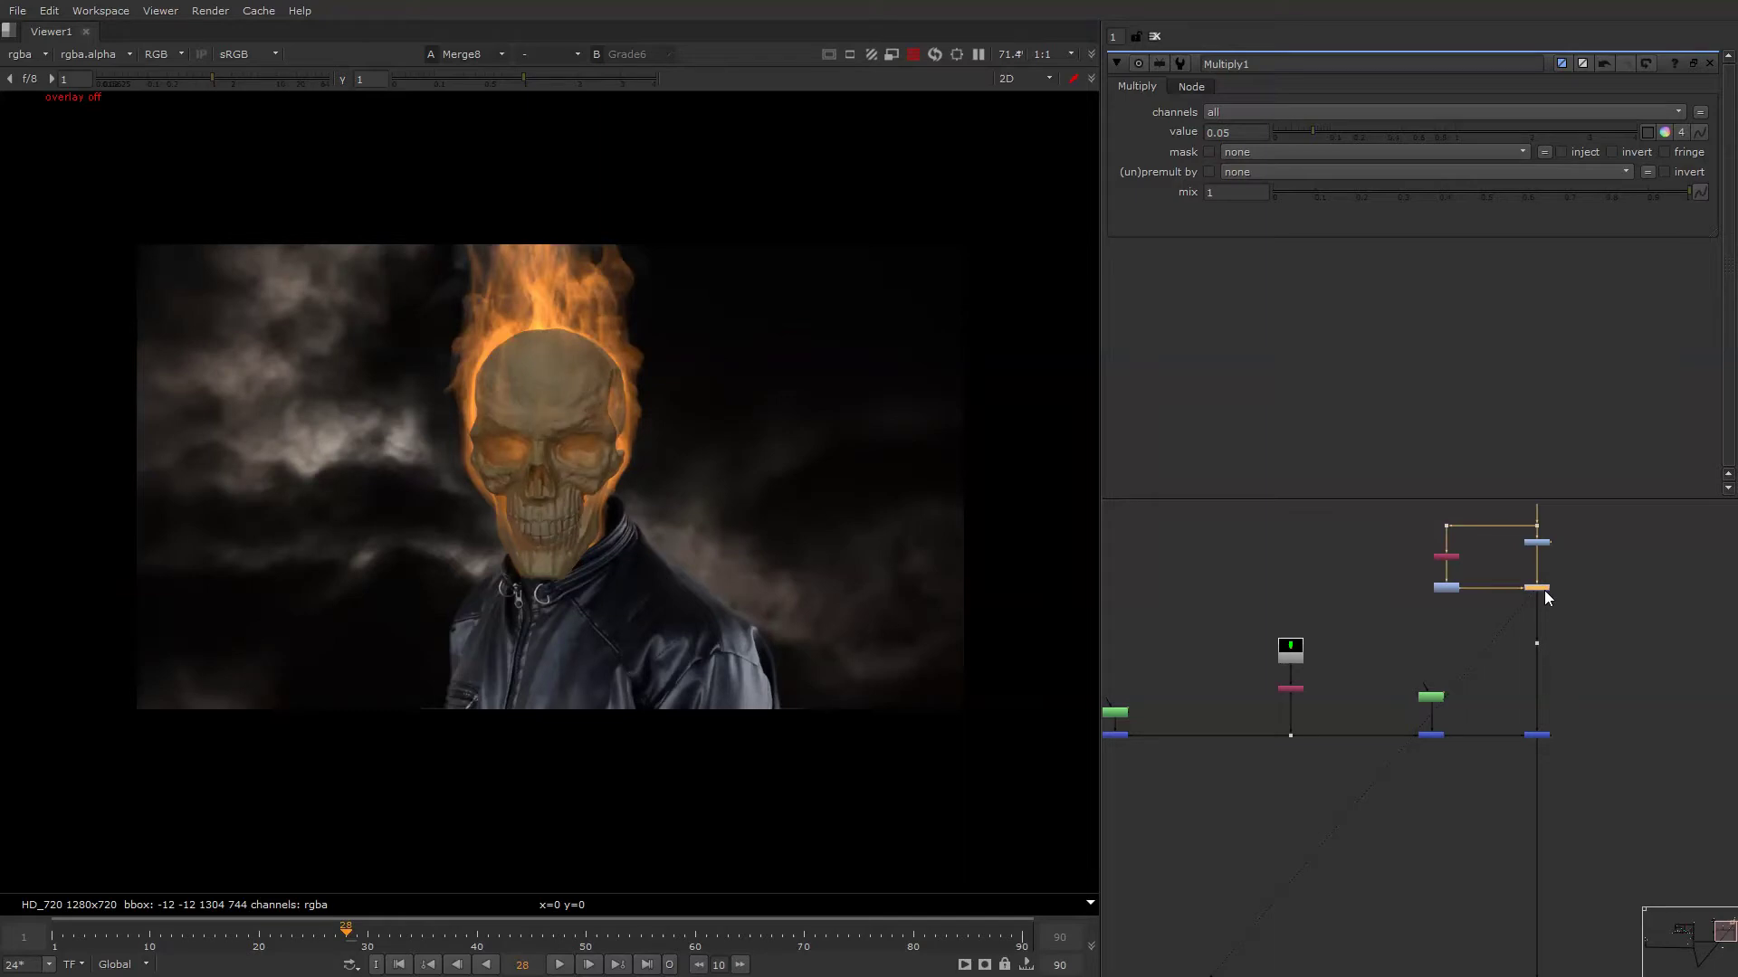
{"action": "double_click", "coordinate": [1539, 589]}
{"action": "left_click_drag", "start_coordinate": [1544, 590], "coordinate": [1483, 589], "text": "alt"}
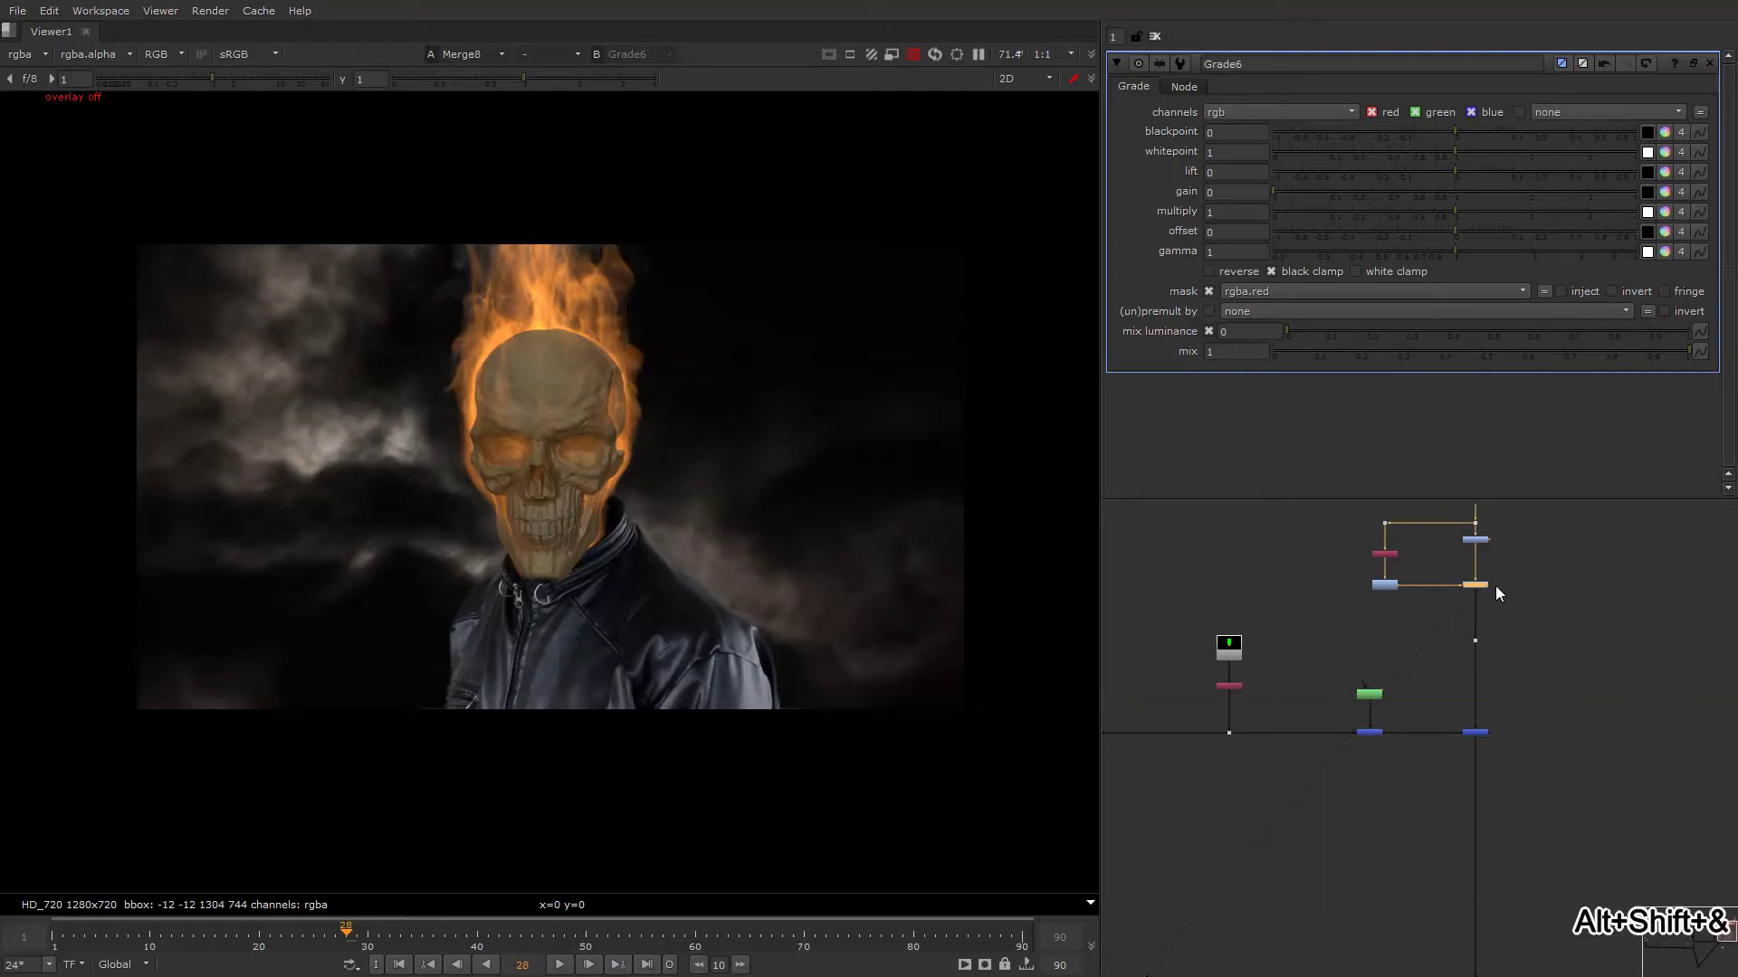
Find the Fire Flames stock footage node, Read56, in the node graph and view the clip.
{"action": "middle_click_drag", "start_coordinate": [1495, 585], "coordinate": [1423, 656]}
{"action": "left_click_drag", "start_coordinate": [1290, 793], "coordinate": [1443, 730], "text": "alt"}
{"action": "scroll", "coordinate": [1443, 730], "scroll_direction": "down", "scroll_amount": 1}
{"action": "left_click_drag", "start_coordinate": [1243, 830], "coordinate": [1389, 730], "text": "alt"}
{"action": "scroll", "coordinate": [1627, 676], "scroll_direction": "up", "scroll_amount": 3}
{"action": "left_click_drag", "start_coordinate": [1657, 687], "coordinate": [1346, 740]}
{"action": "left_click_drag", "start_coordinate": [1347, 740], "coordinate": [1697, 651], "text": "alt"}
{"action": "left_click_drag", "start_coordinate": [1697, 651], "coordinate": [1247, 708]}
{"action": "key", "text": "1"}
{"action": "double_click", "coordinate": [1247, 708]}
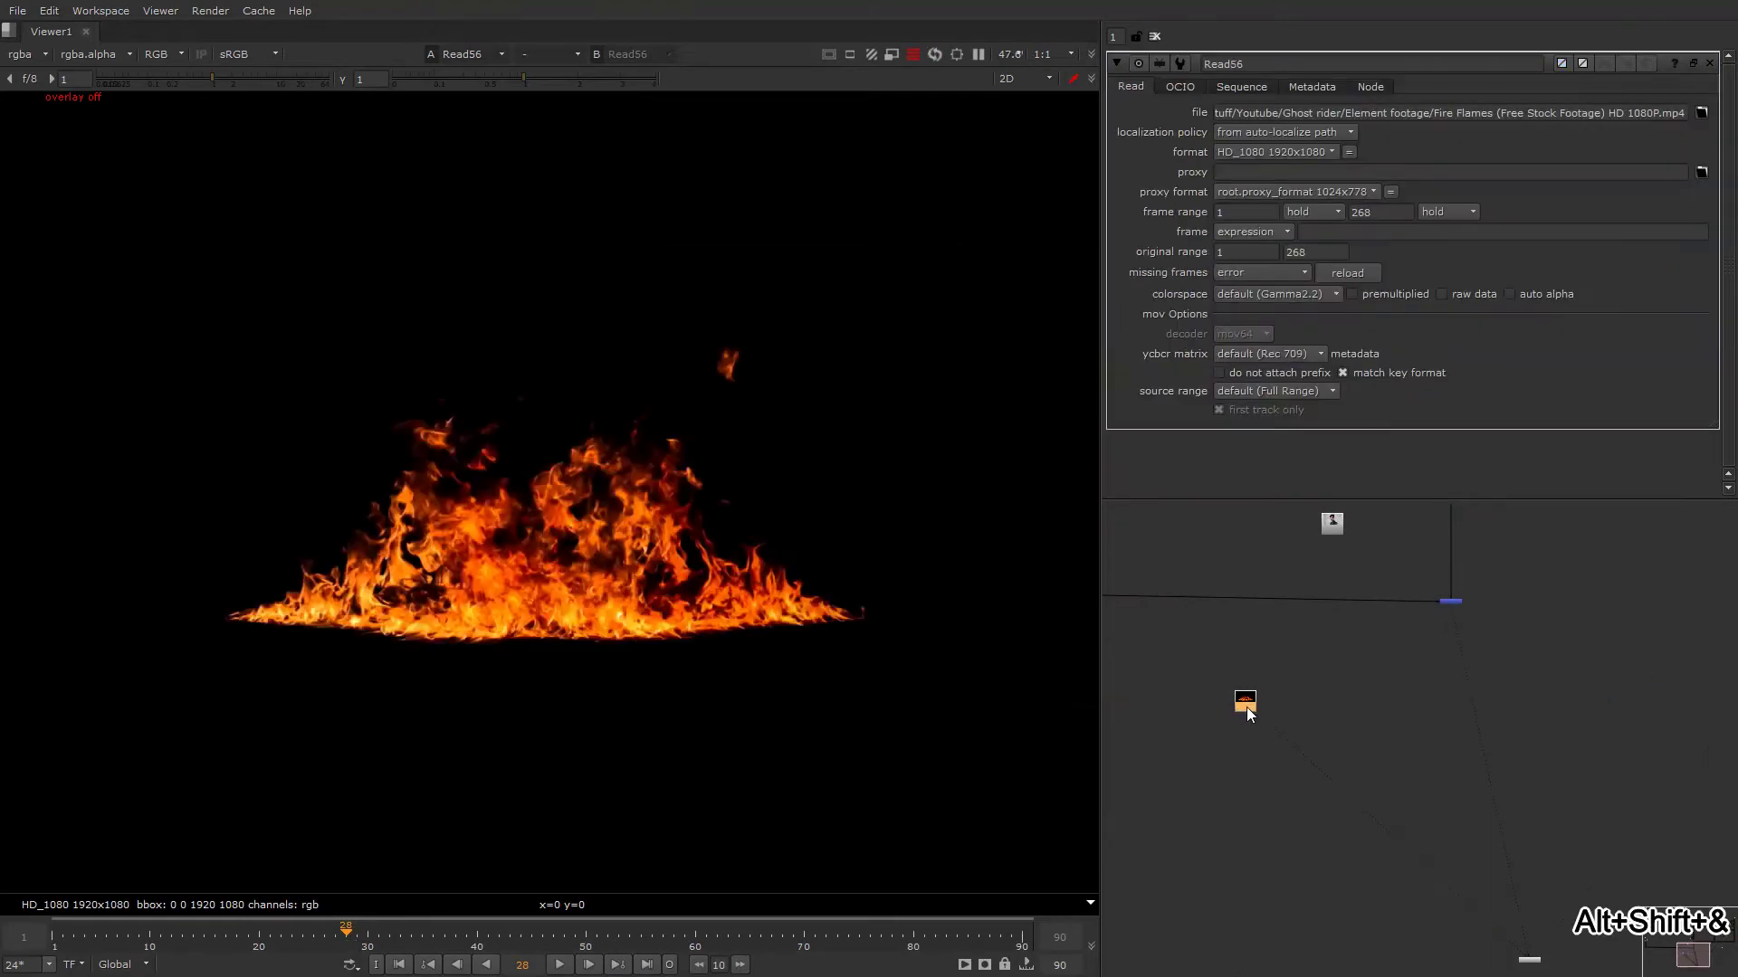
Locate and view the fog.mp4 footage, and compare it with raw data on and off.
{"action": "left_click", "coordinate": [1410, 697]}
{"action": "left_click_drag", "start_coordinate": [1585, 646], "coordinate": [1283, 699], "text": "alt"}
{"action": "scroll", "coordinate": [1283, 698], "scroll_direction": "down", "scroll_amount": 2}
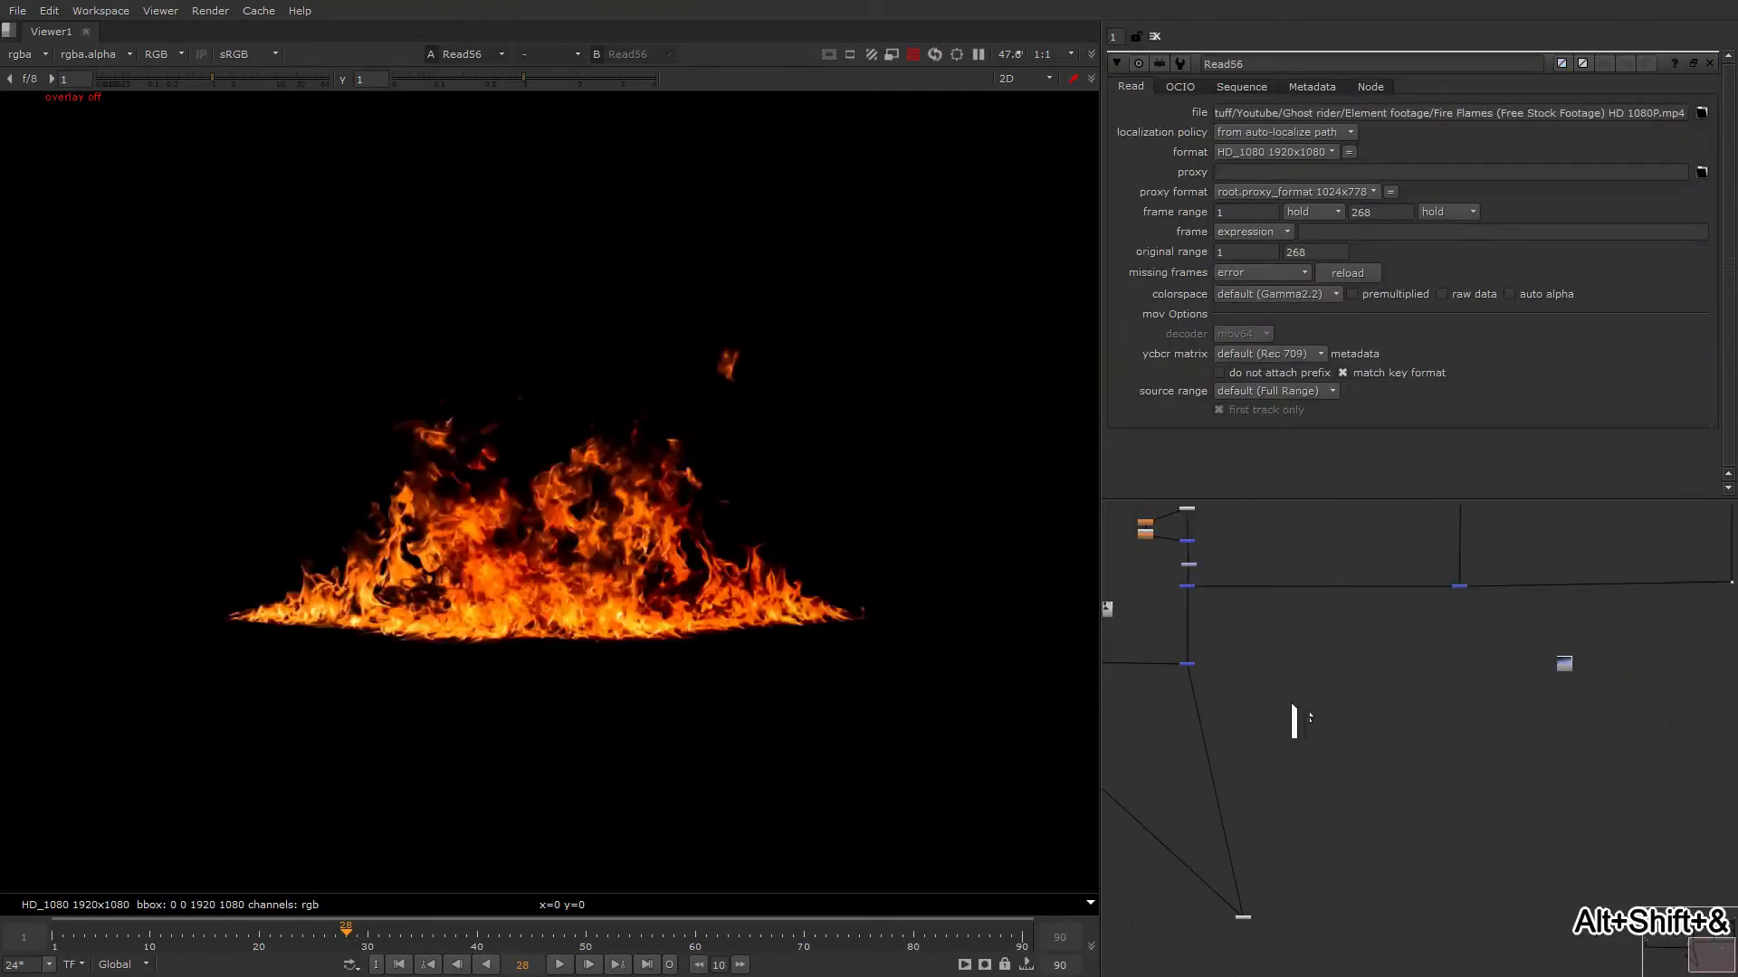
{"action": "left_click_drag", "start_coordinate": [1289, 760], "coordinate": [1475, 735], "text": "alt"}
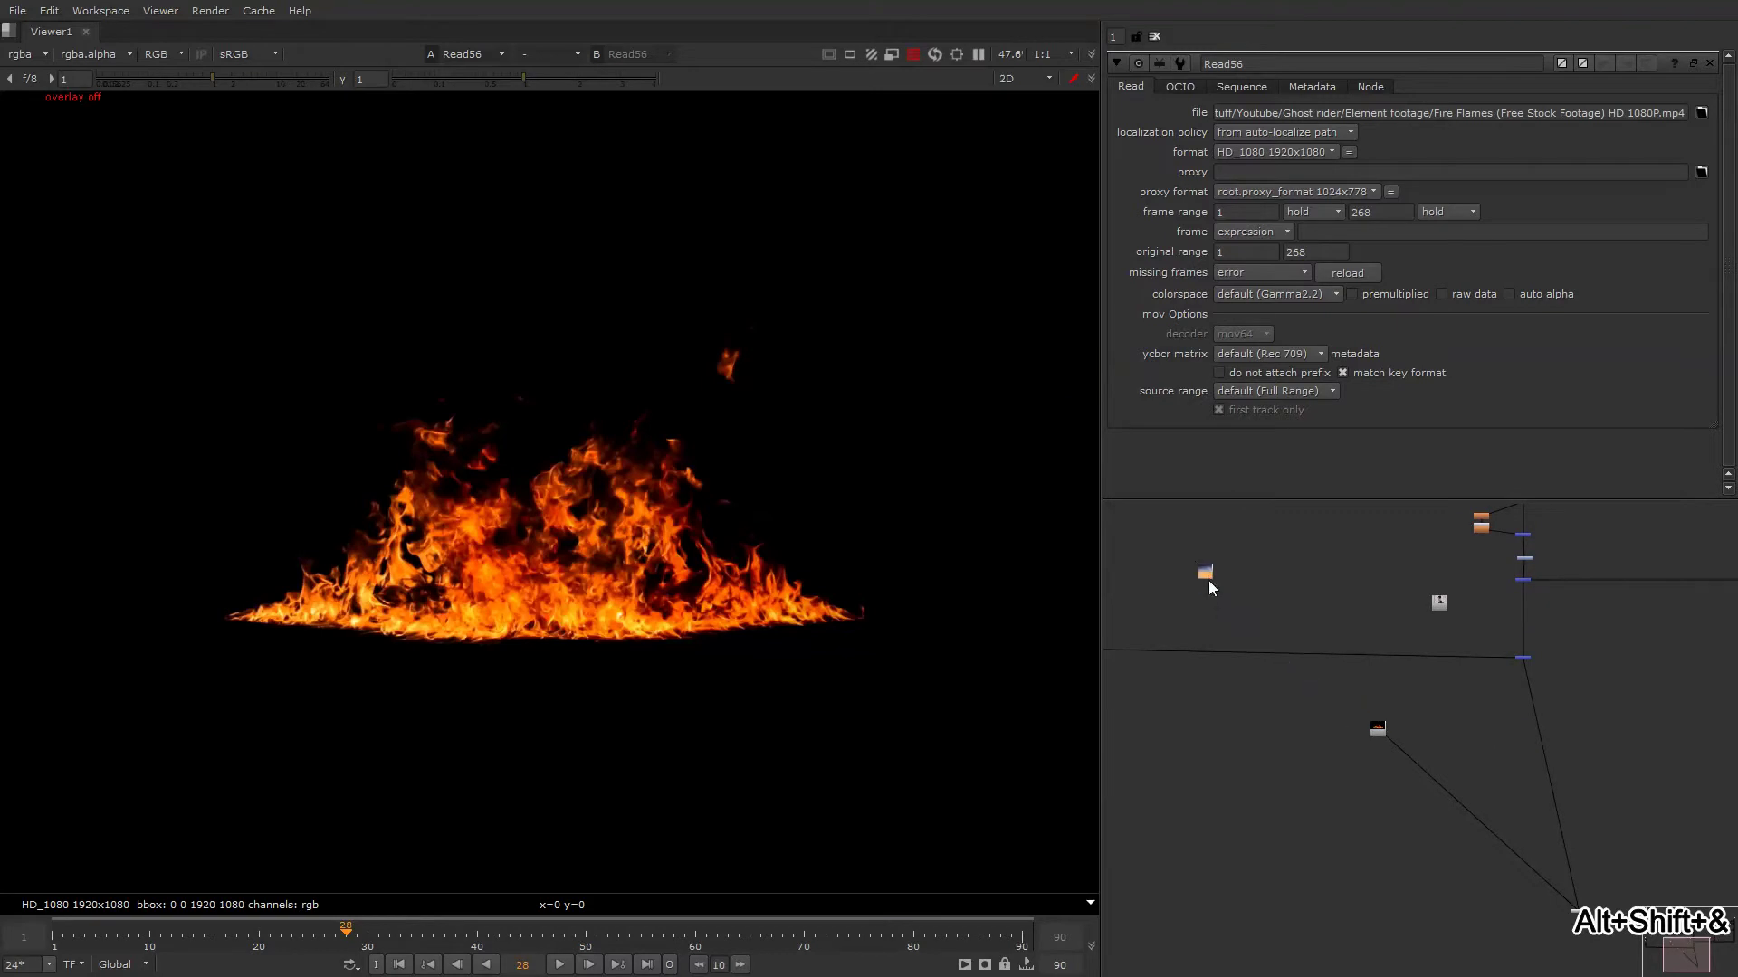
{"action": "left_click_drag", "start_coordinate": [1208, 579], "coordinate": [1338, 666], "text": "alt"}
{"action": "key", "text": "1"}
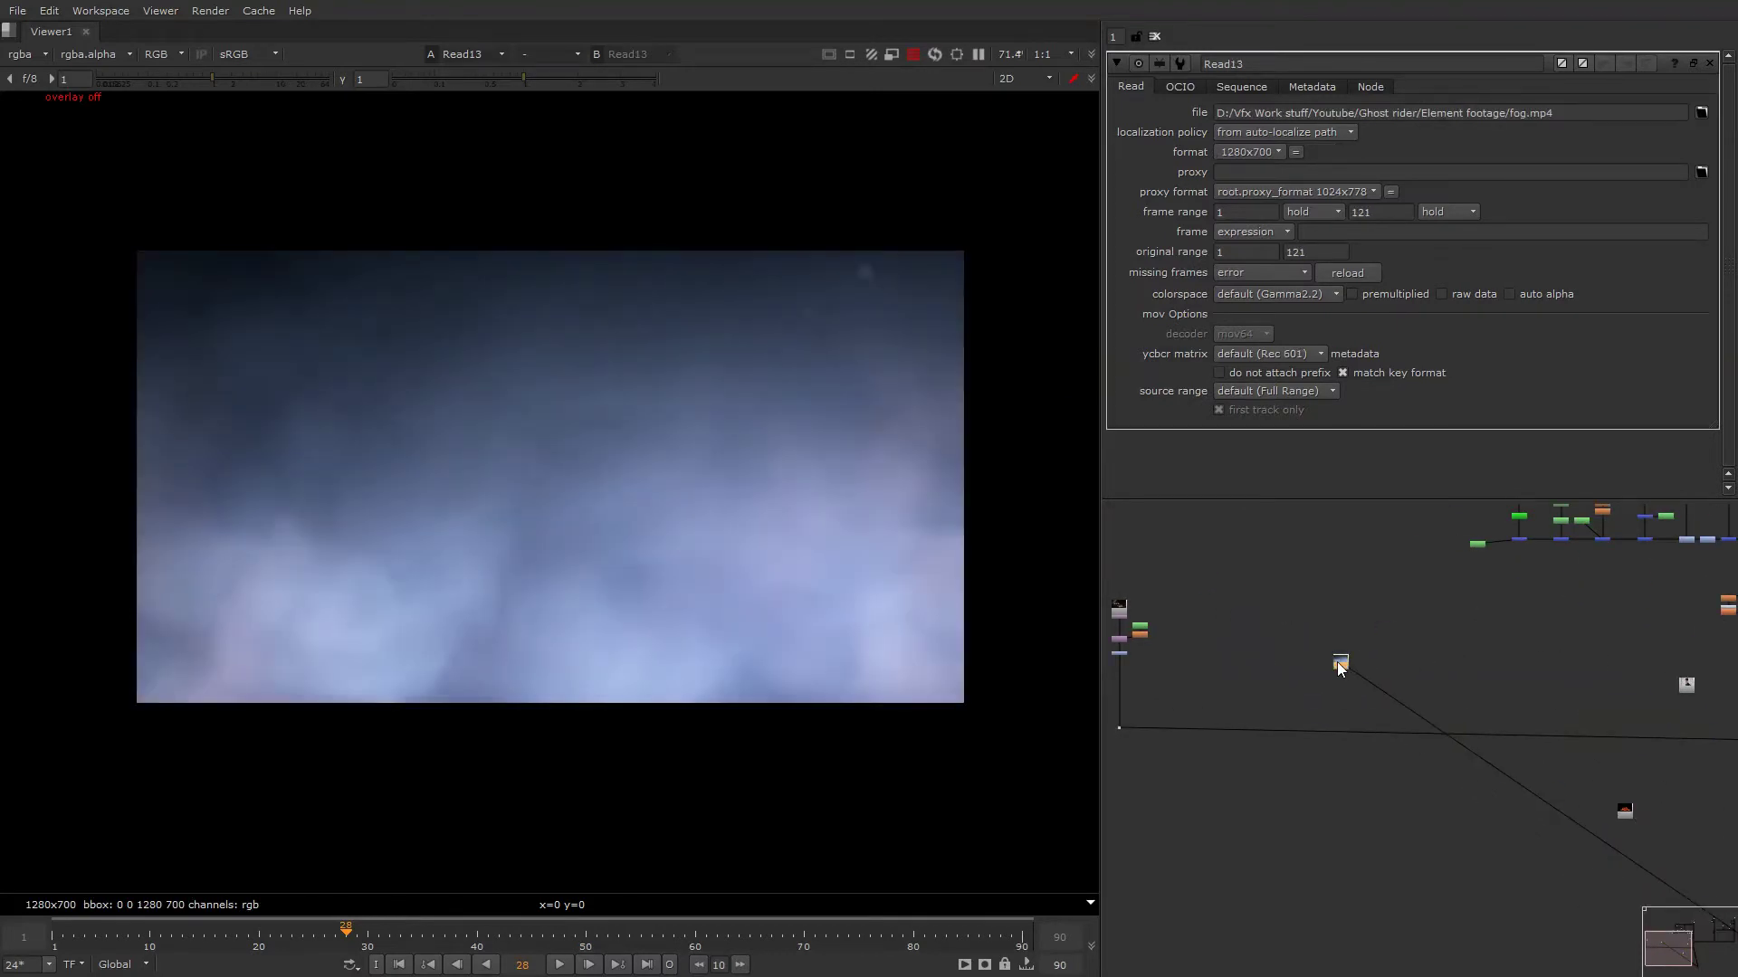
{"action": "left_click", "coordinate": [1473, 292]}
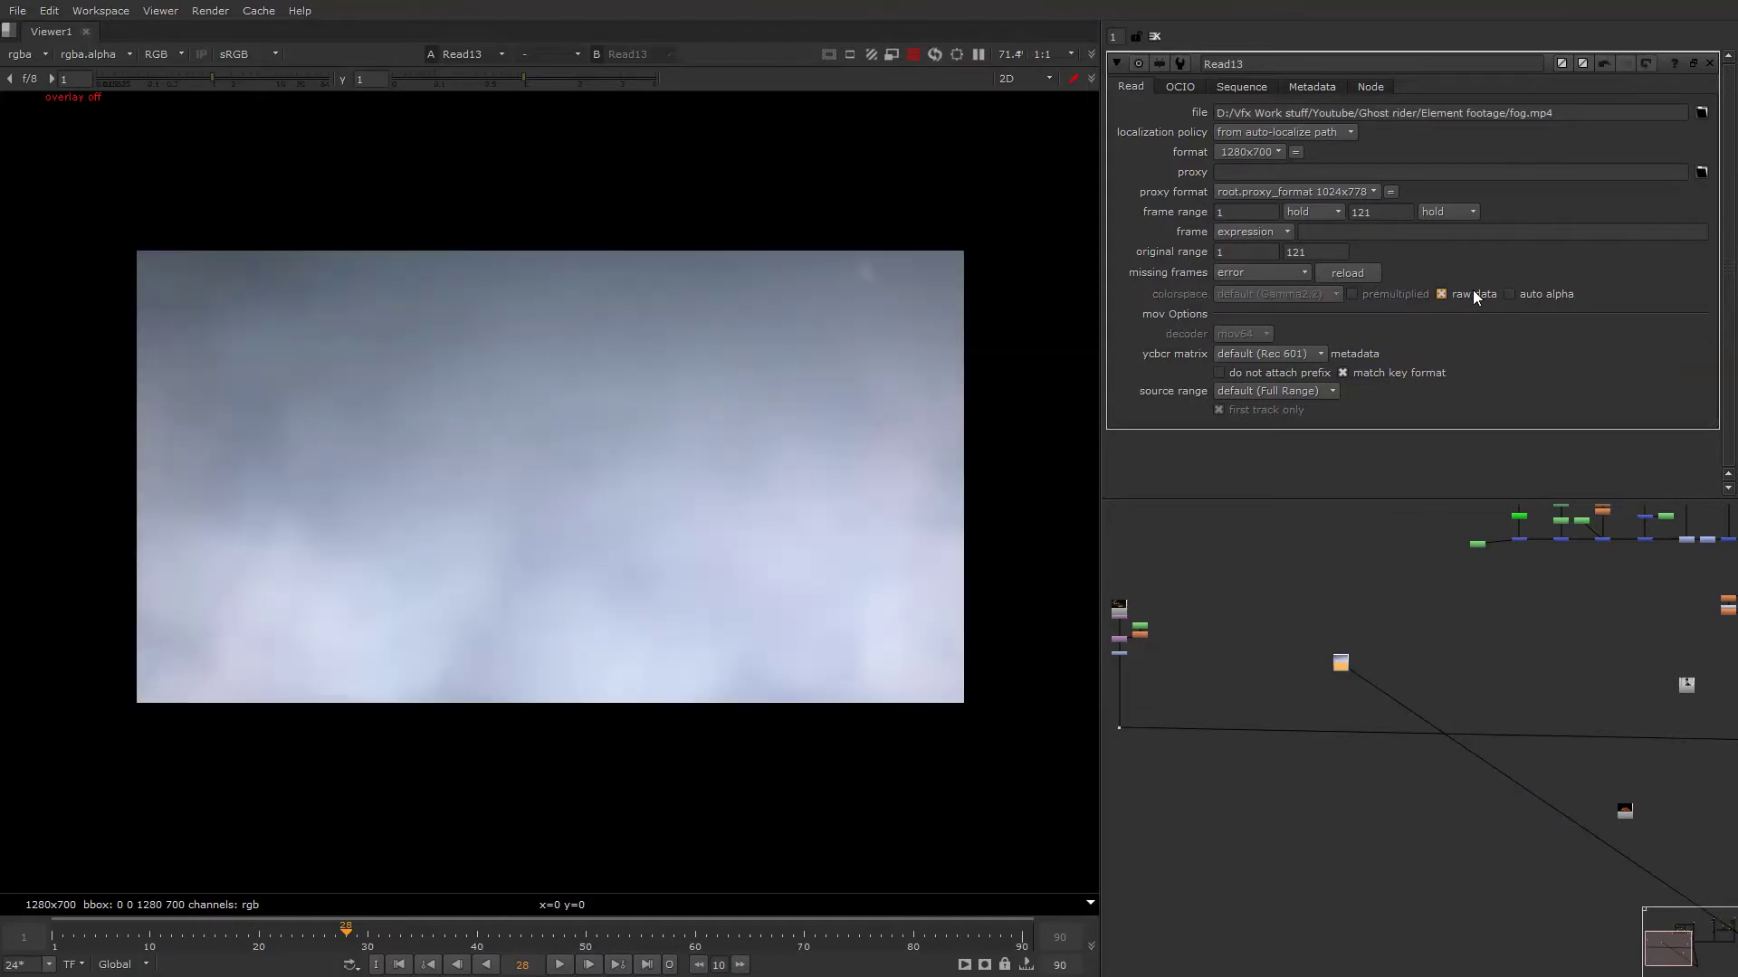
{"action": "left_click", "coordinate": [1473, 292]}
{"action": "scroll", "coordinate": [1323, 662], "scroll_direction": "up", "scroll_amount": 2}
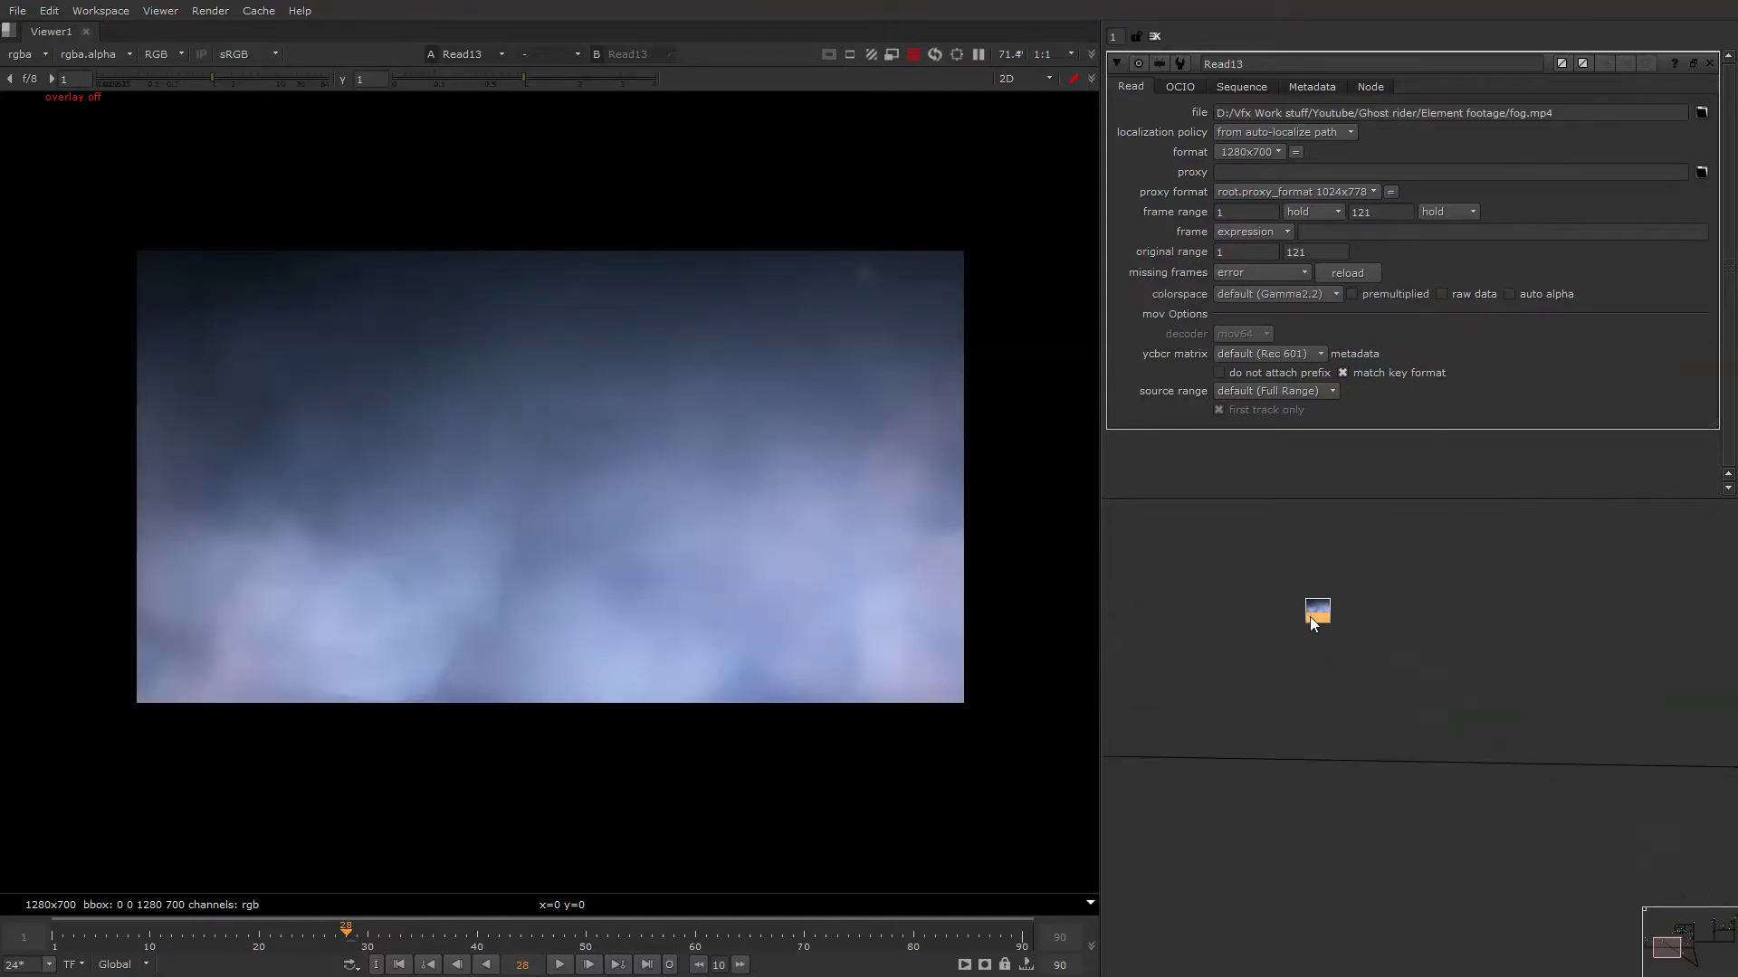
Add a ColorCorrect node and a Reformat node with output format root.format 1280x720 below the fog footage.
{"action": "key", "text": "c"}
{"action": "key", "text": "Tab"}
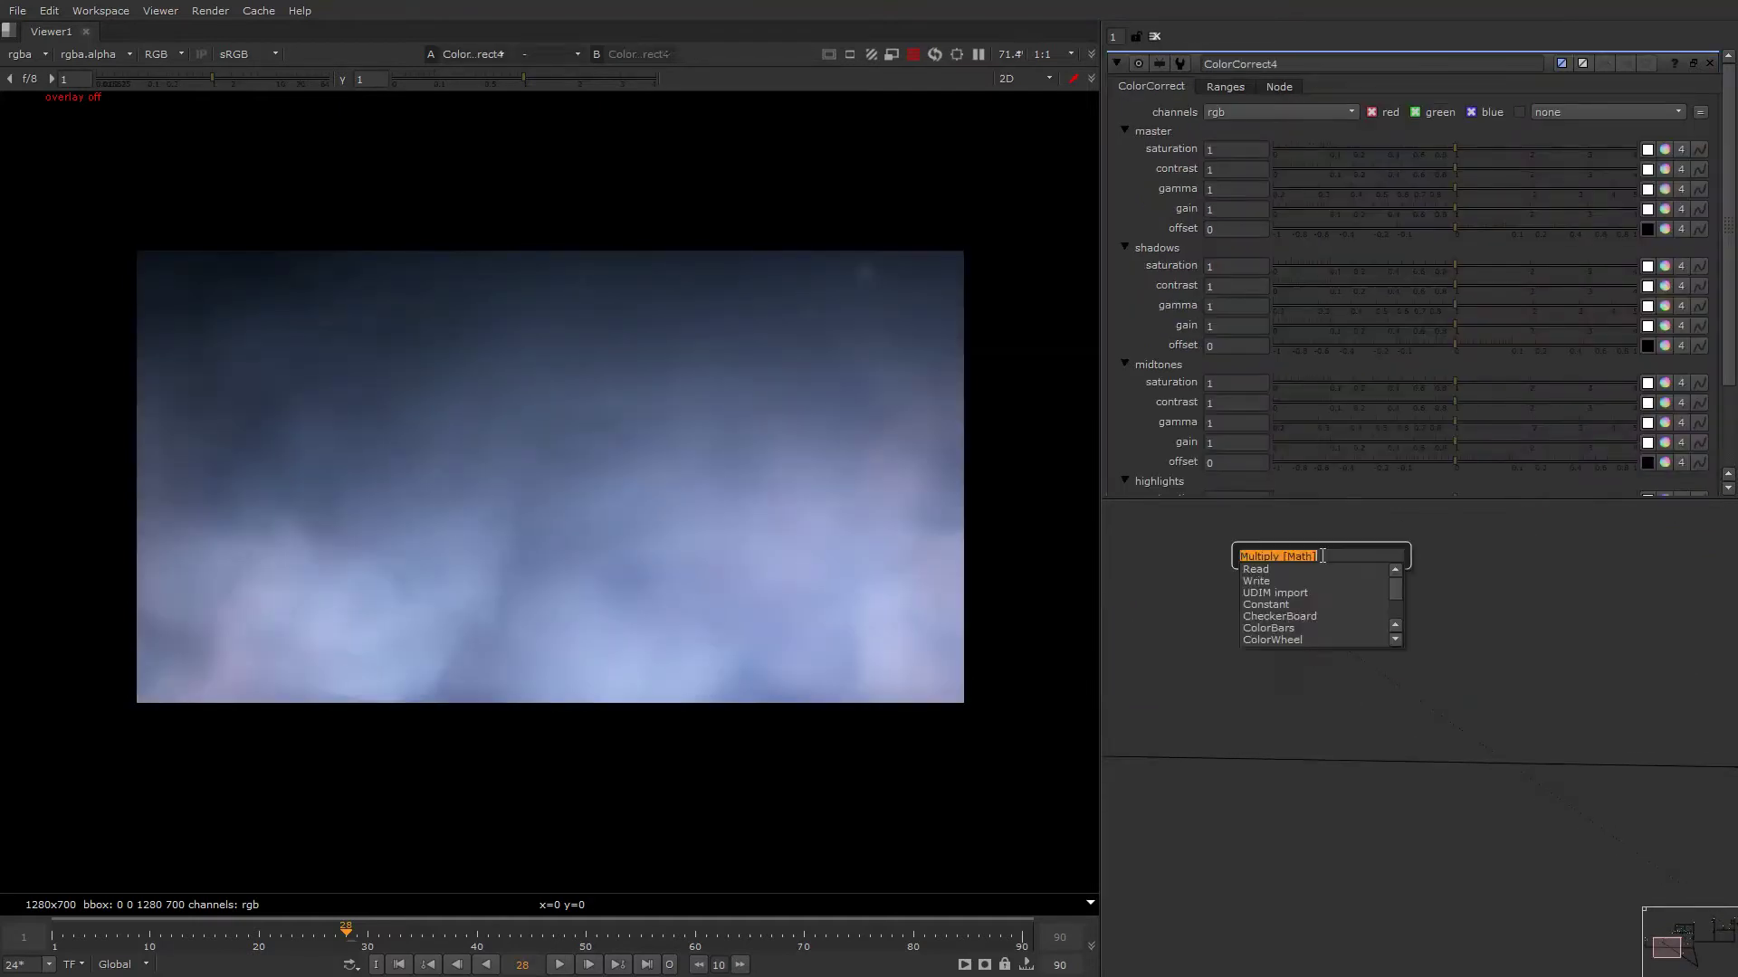
{"action": "type", "text": "ref"}
{"action": "key", "text": "Return"}
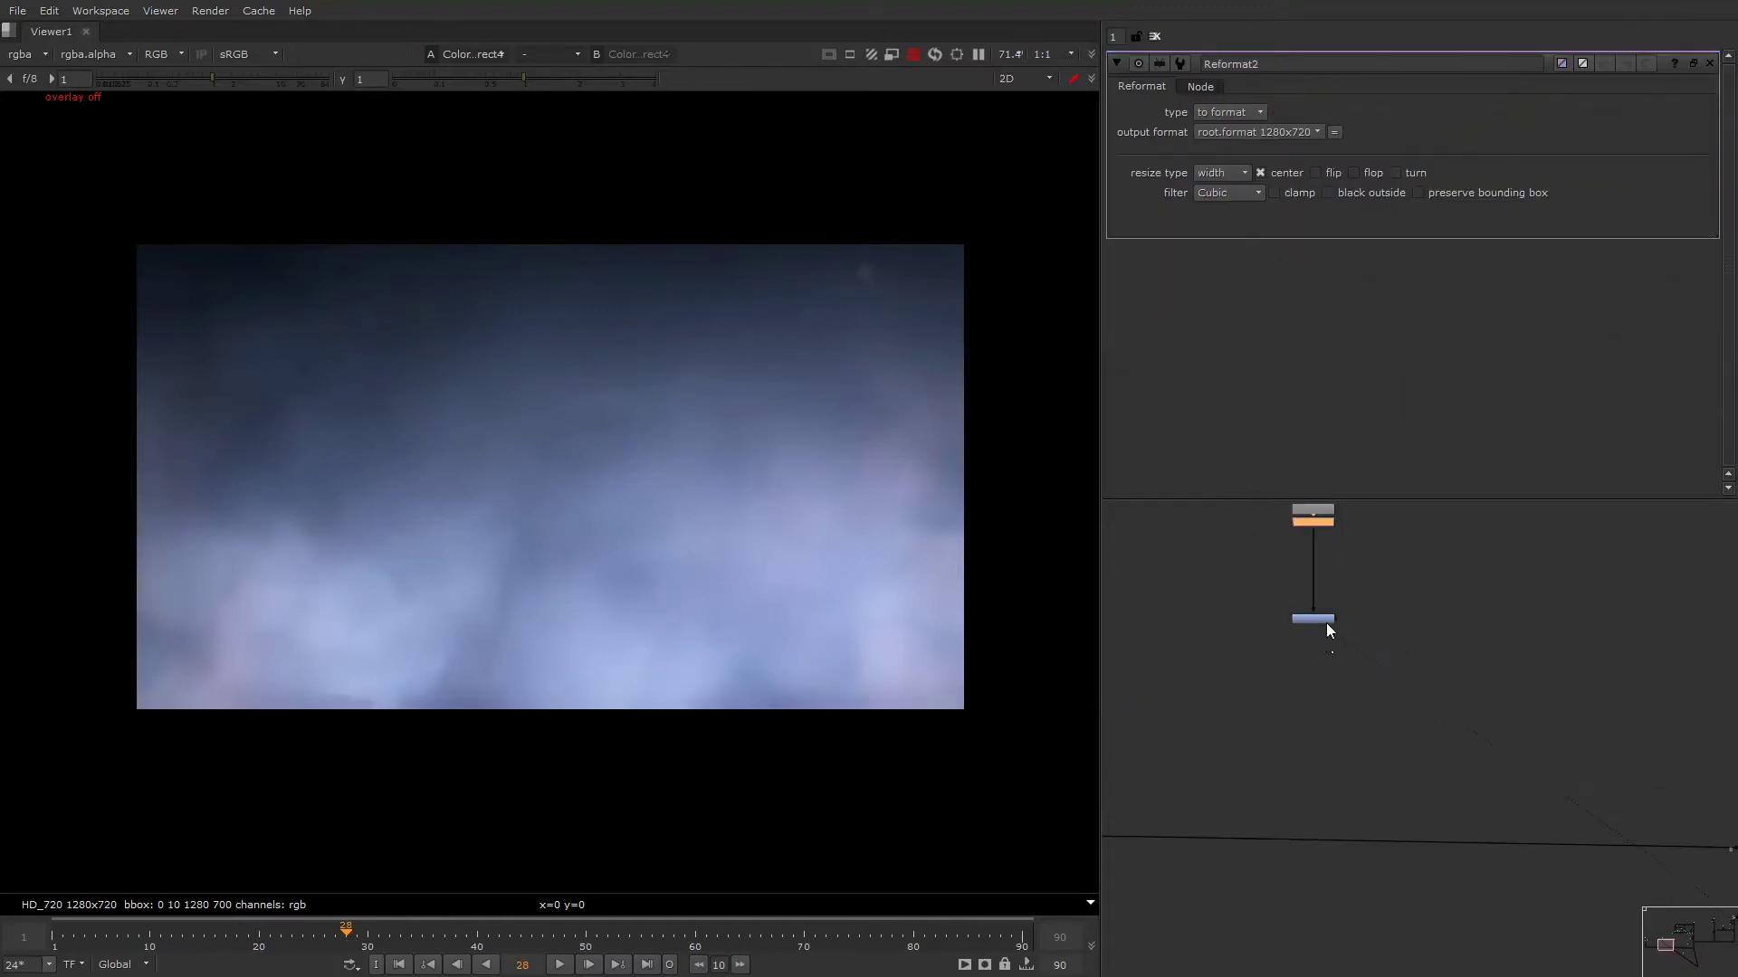
Set the master saturation of the fog's ColorCorrect node to 0.11.
{"action": "double_click", "coordinate": [1326, 623]}
{"action": "left_click_drag", "start_coordinate": [1409, 155], "coordinate": [1336, 155]}
{"action": "key", "text": "alt+shift+ampersand"}
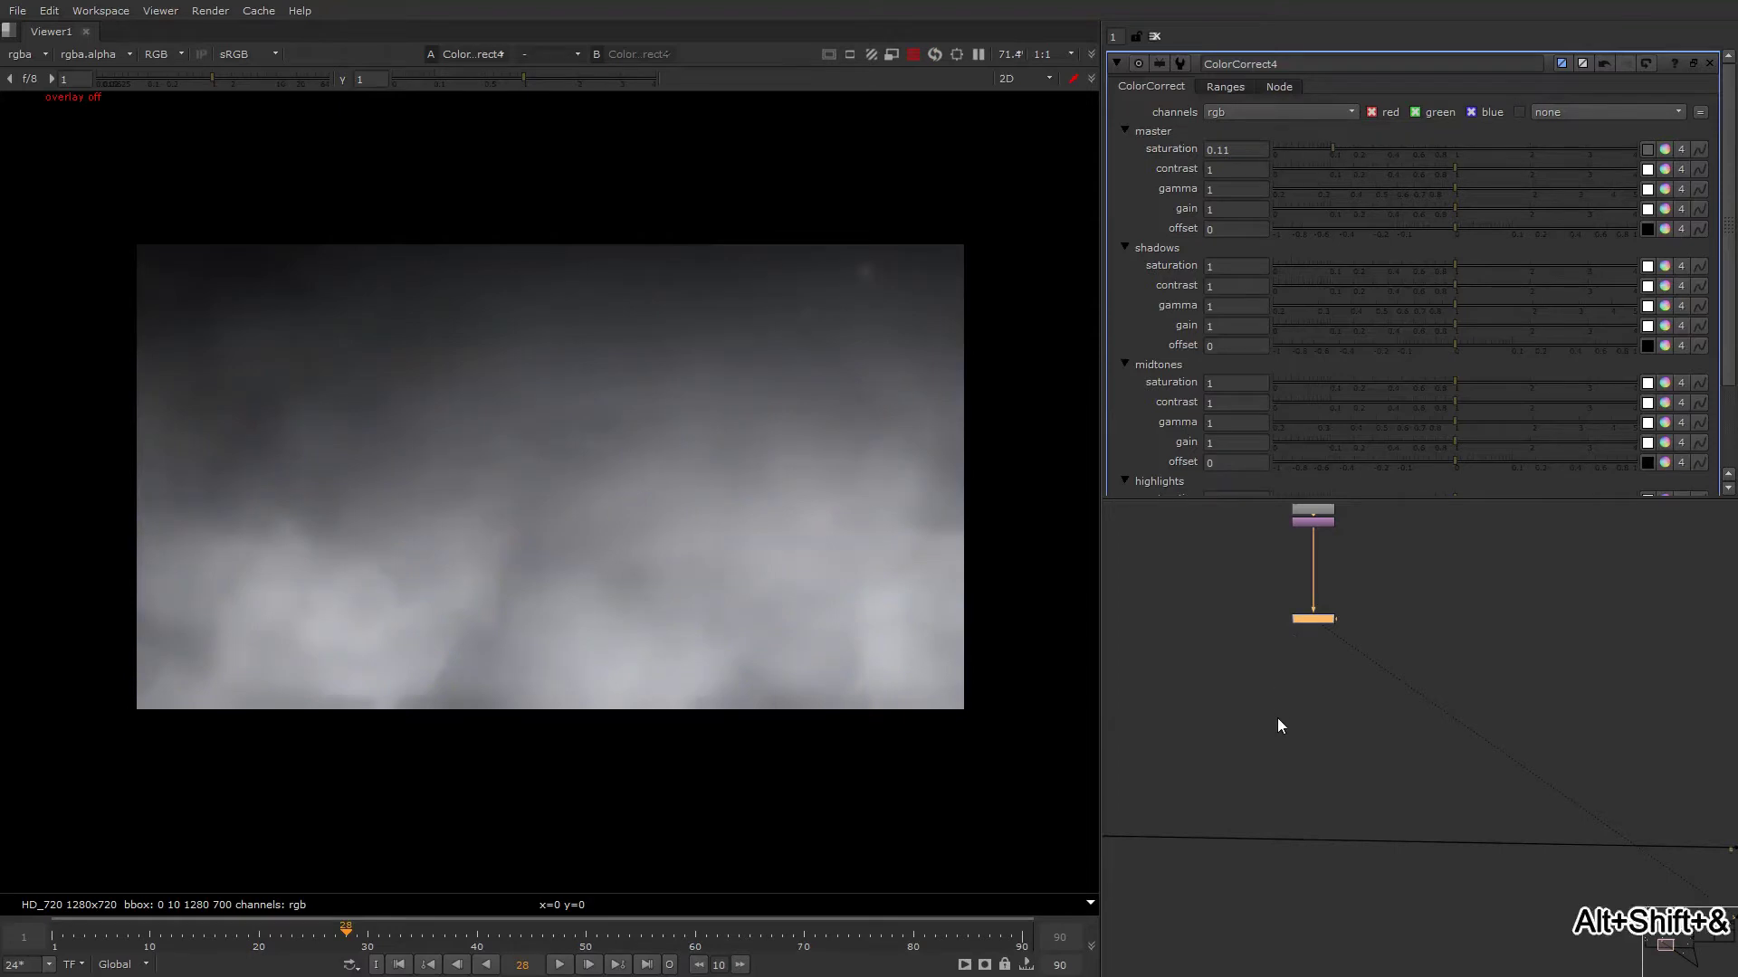
Insert a Merge node on the cloud background connection, feed it from the fog's ColorCorrect, and view the merged result.
{"action": "middle_click_drag", "start_coordinate": [1278, 719], "coordinate": [1323, 617]}
{"action": "scroll", "coordinate": [1324, 617], "scroll_direction": "down", "scroll_amount": 3}
{"action": "left_click", "coordinate": [1390, 659]}
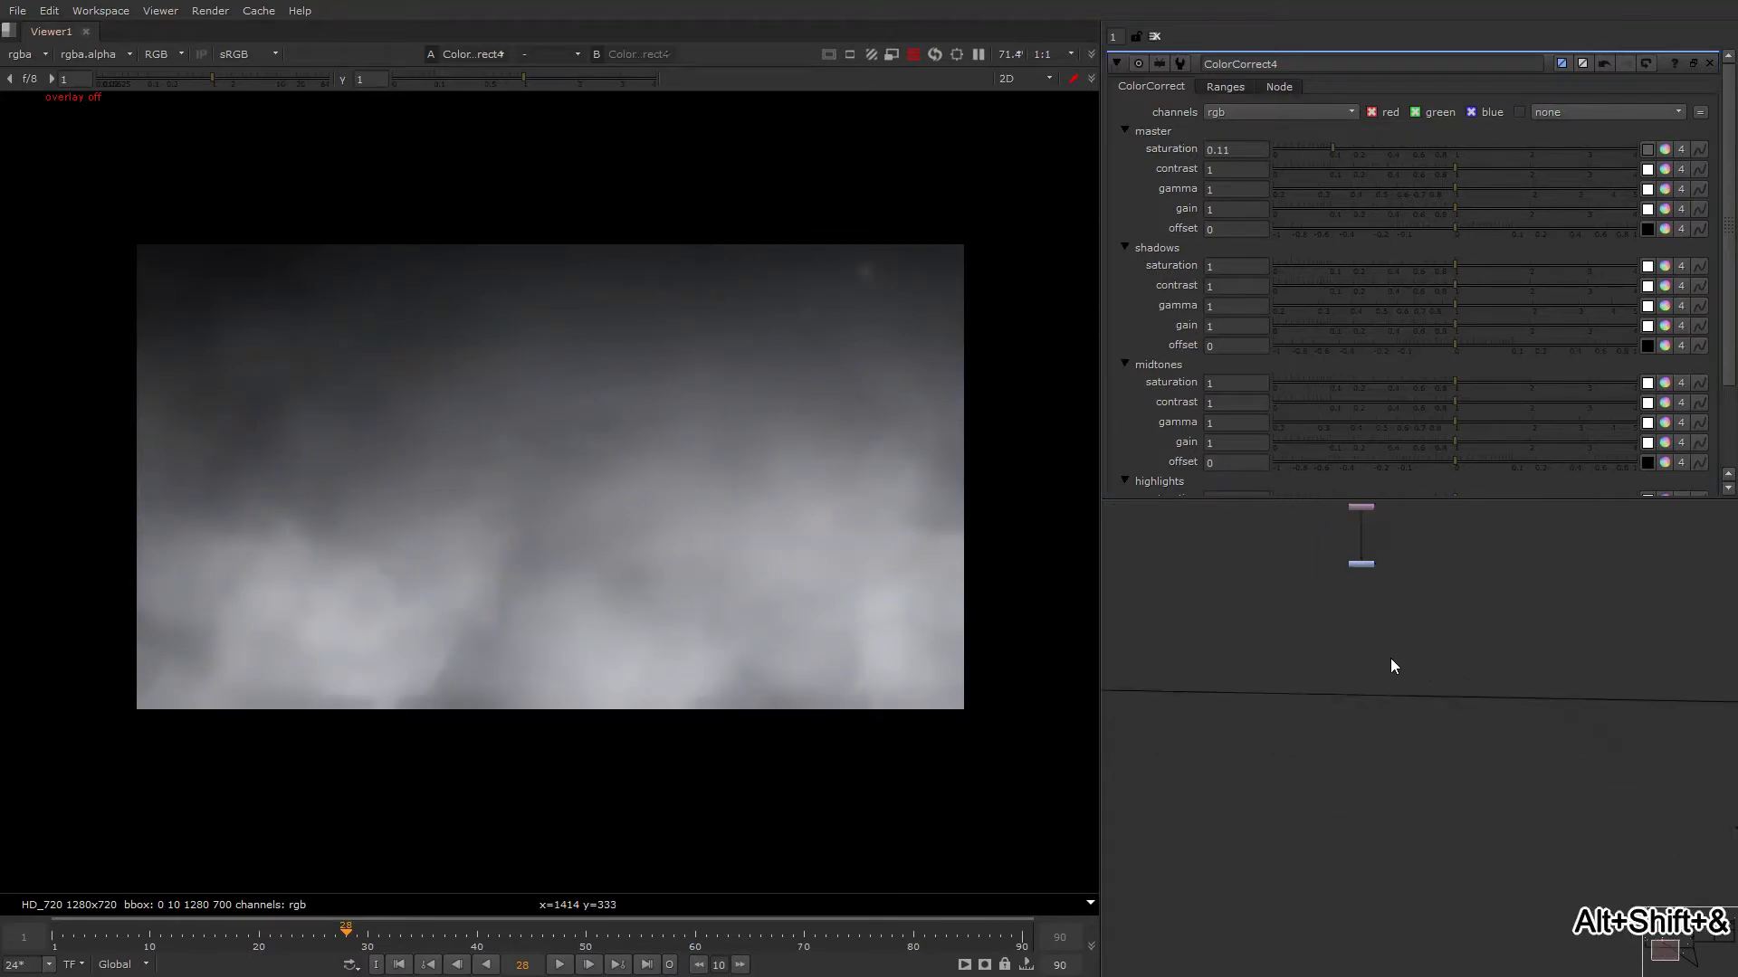
{"action": "key", "text": "m"}
{"action": "left_click_drag", "start_coordinate": [1392, 667], "coordinate": [1357, 686]}
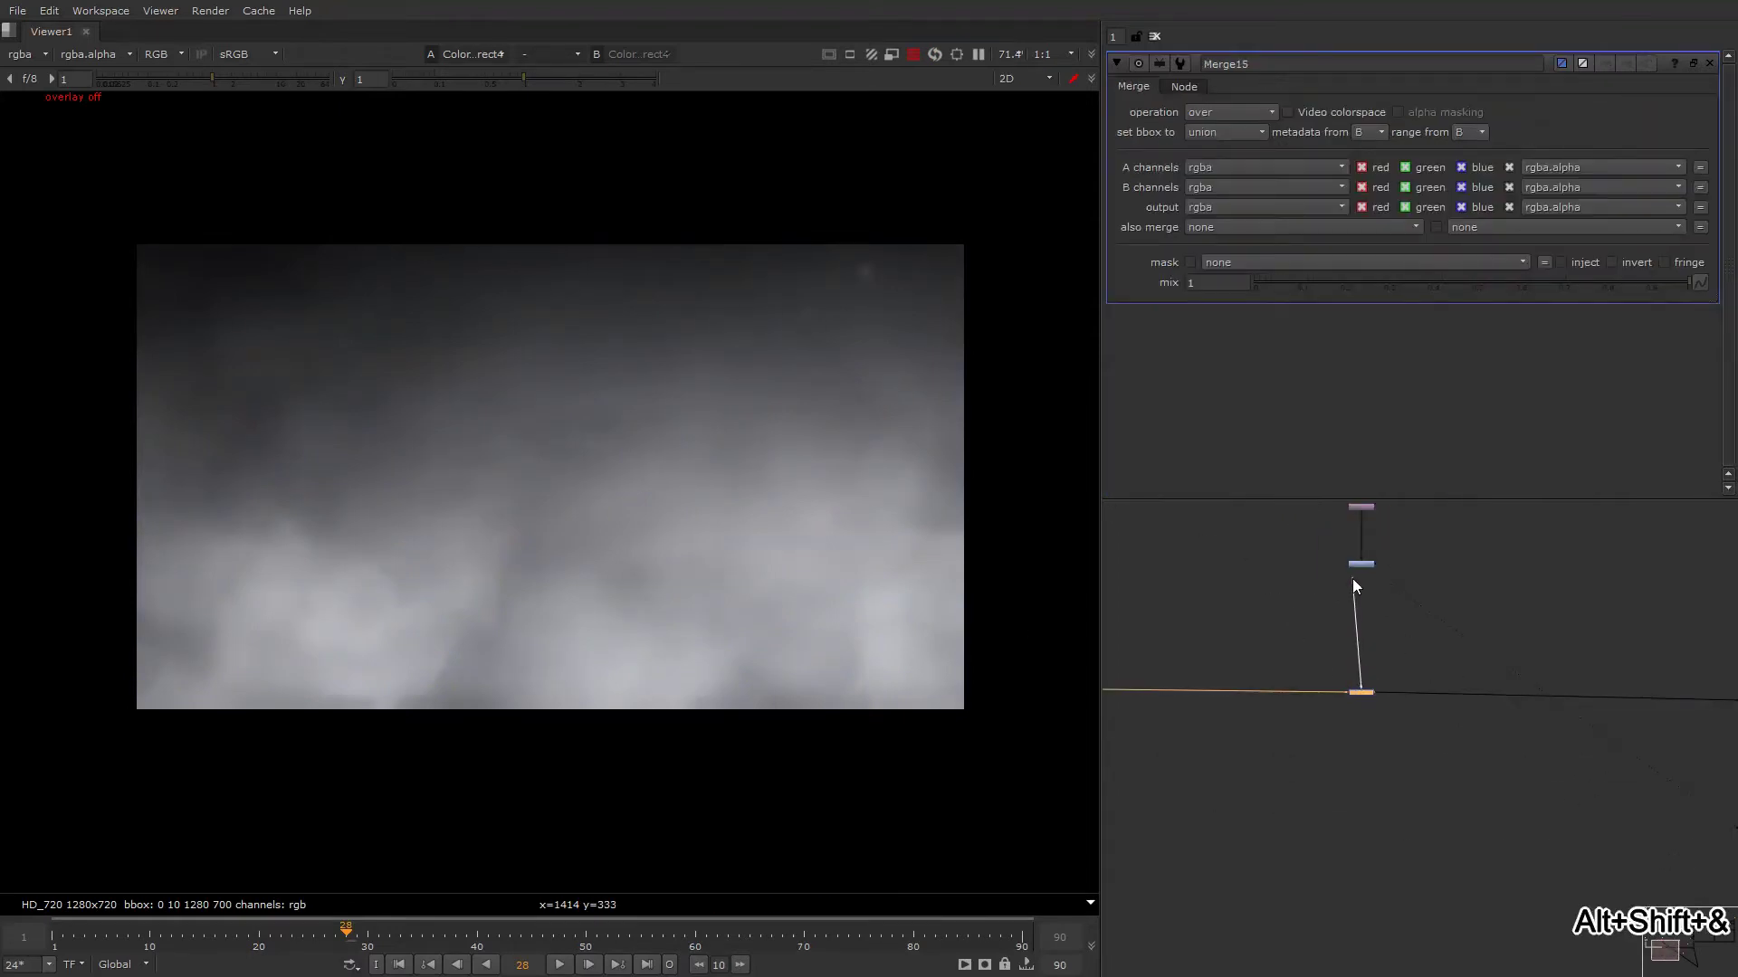
{"action": "left_click_drag", "start_coordinate": [1354, 586], "coordinate": [1359, 570]}
{"action": "left_click", "coordinate": [1366, 721]}
{"action": "left_click", "coordinate": [1362, 693]}
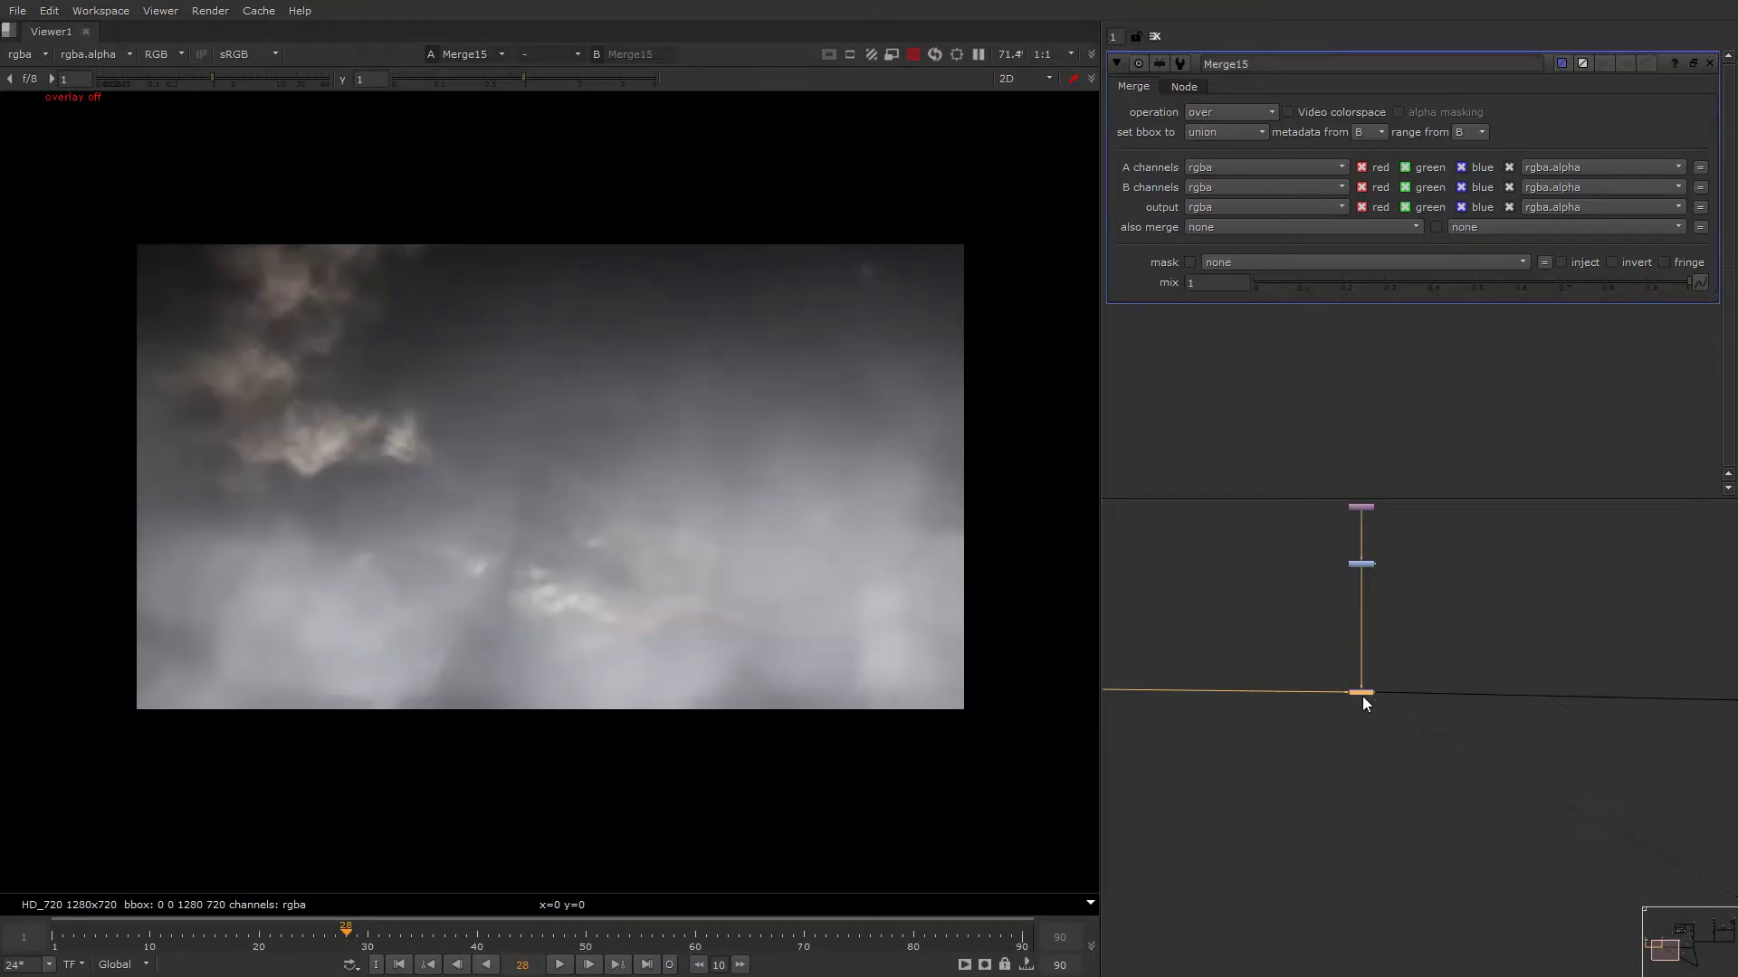
Set the fog Merge's operation to screen and its mix to 0.16, and play back the result.
{"action": "left_click", "coordinate": [1205, 114]}
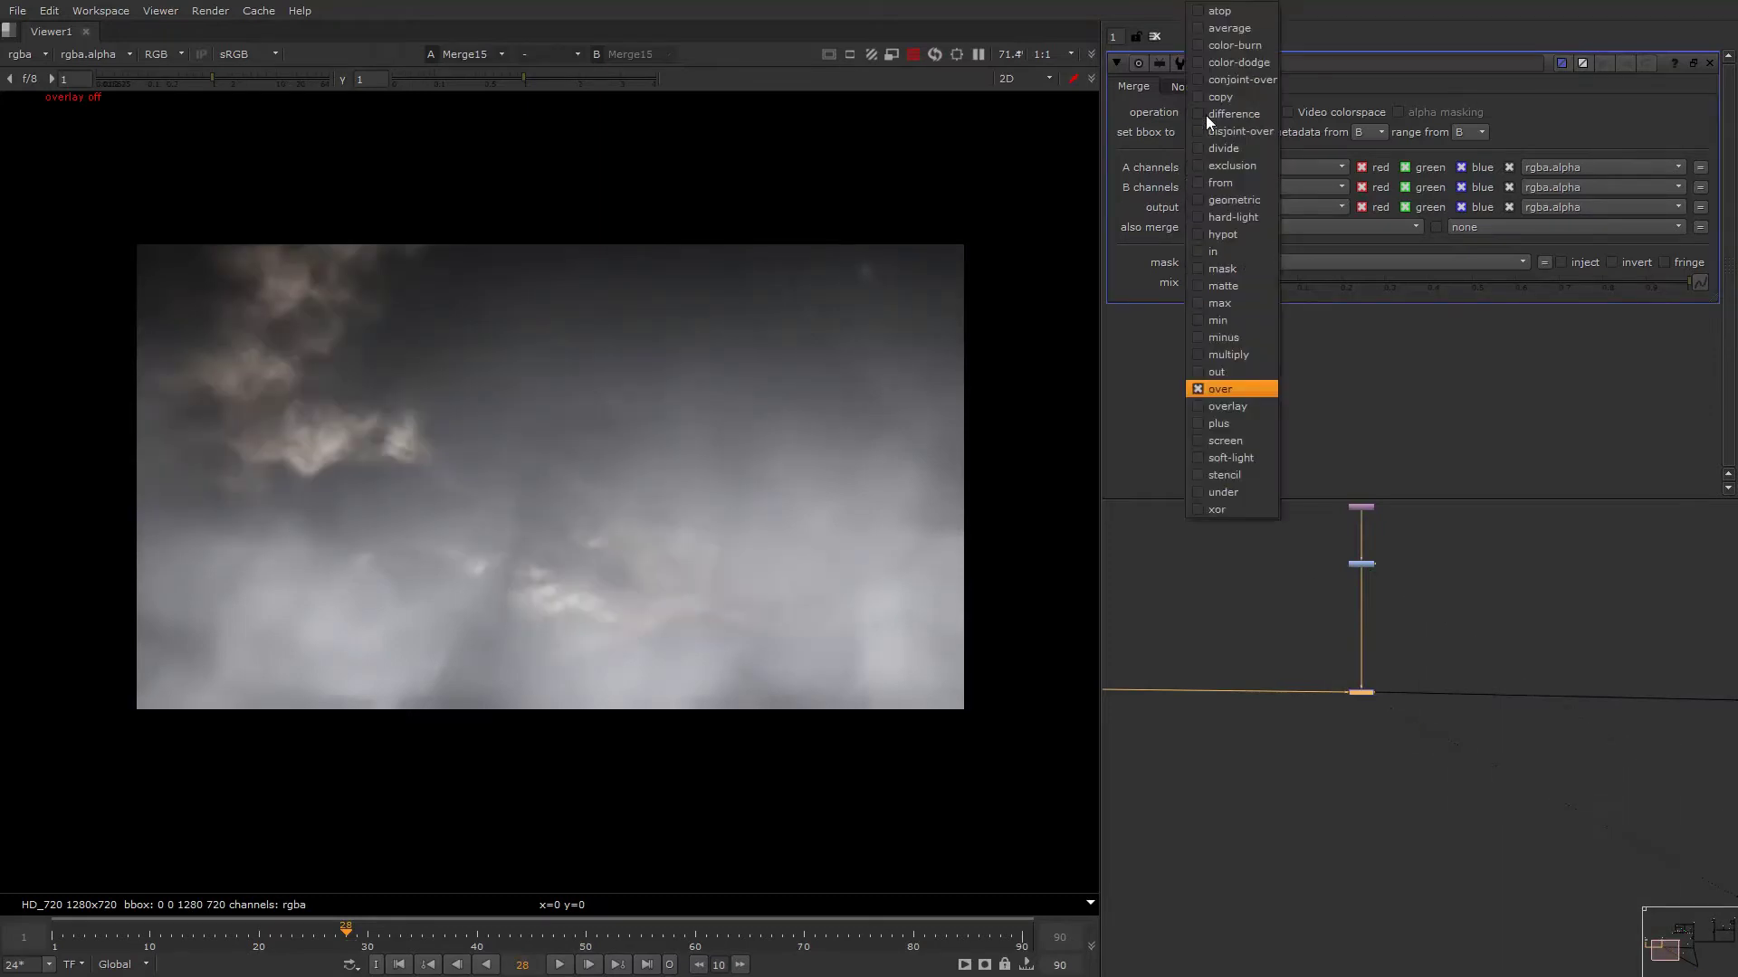
{"action": "left_click", "coordinate": [1217, 419]}
{"action": "left_click_drag", "start_coordinate": [1372, 286], "coordinate": [1324, 286]}
{"action": "key", "text": "l"}
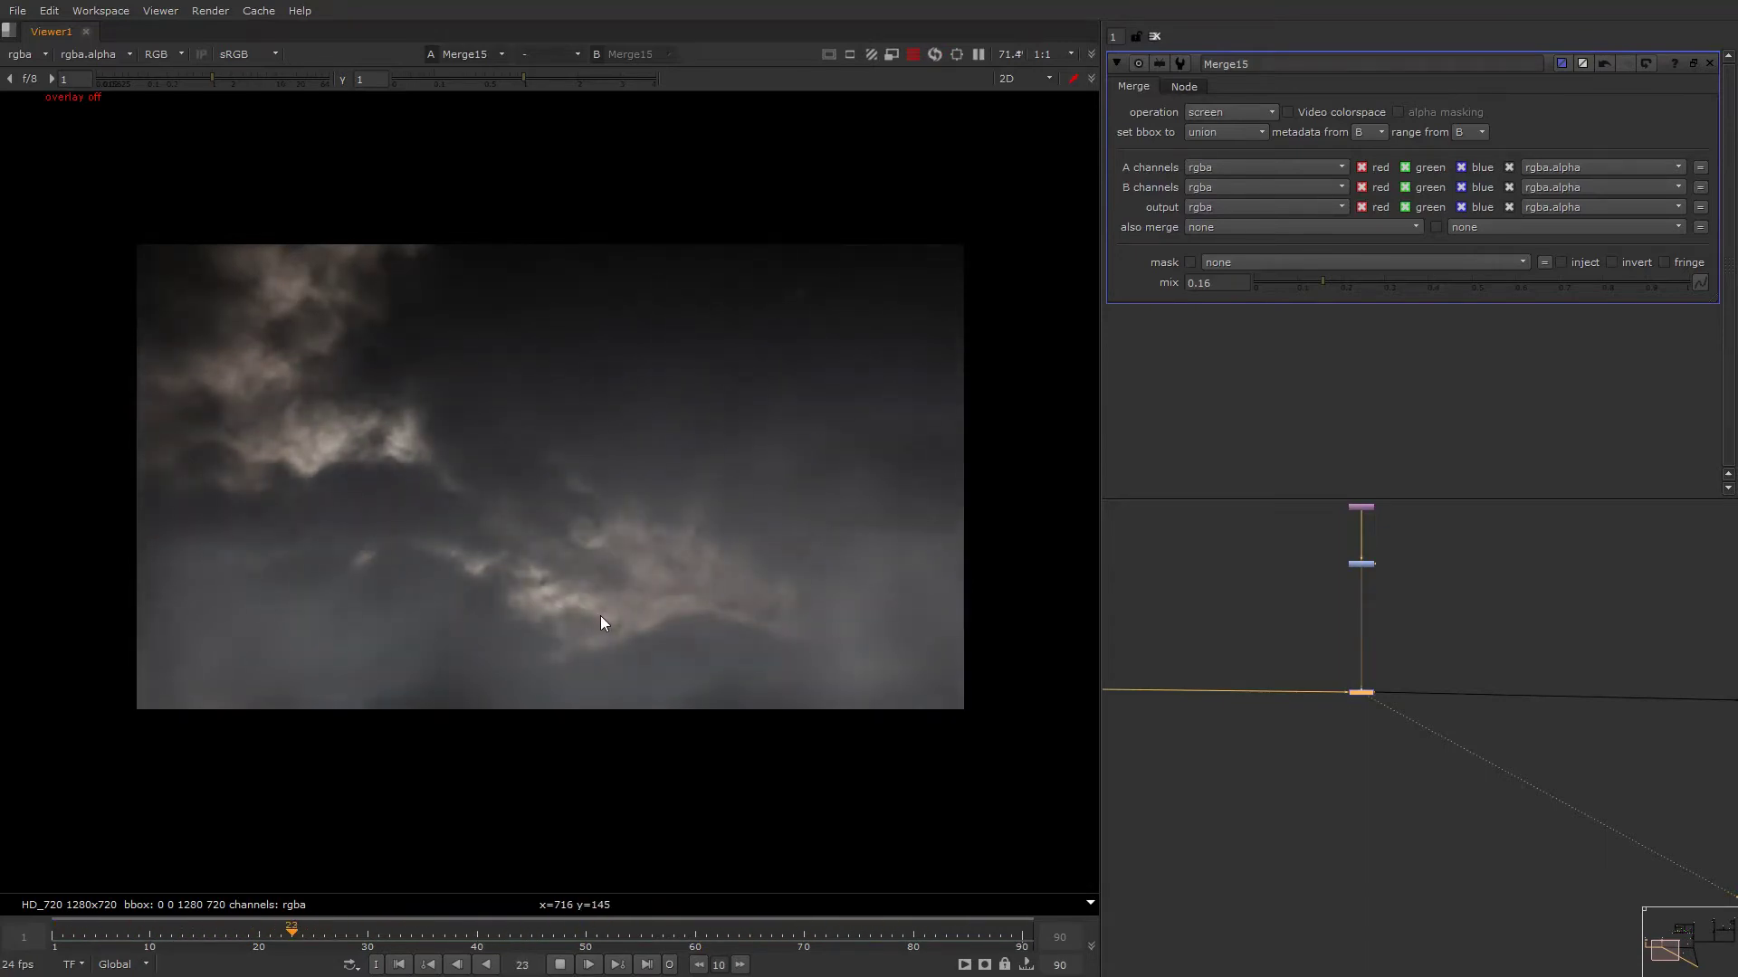
{"action": "key", "text": "k"}
Add a Retime node directly below the fog footage and set its speed to 0.8.
{"action": "left_click_drag", "start_coordinate": [1349, 586], "coordinate": [1316, 713], "text": "alt"}
{"action": "left_click_drag", "start_coordinate": [1323, 619], "coordinate": [1325, 591]}
{"action": "key", "text": "Tab"}
{"action": "type", "text": "ret"}
{"action": "left_click", "coordinate": [1302, 601]}
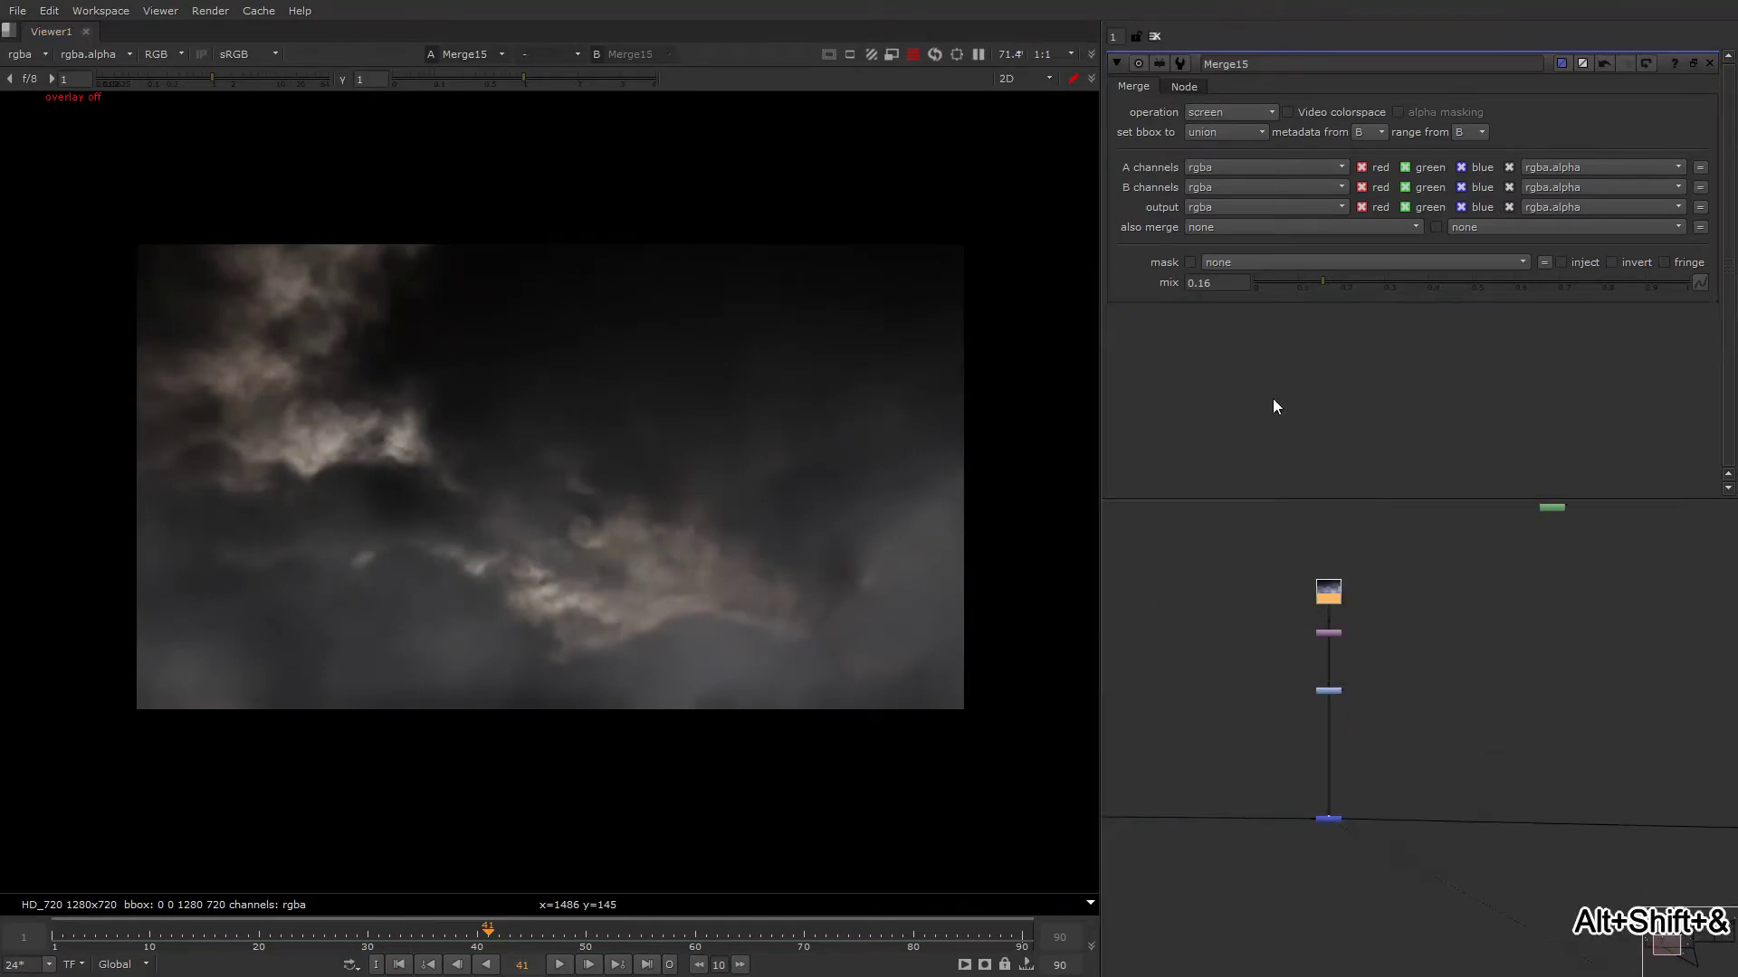
{"action": "left_click", "coordinate": [1220, 197]}
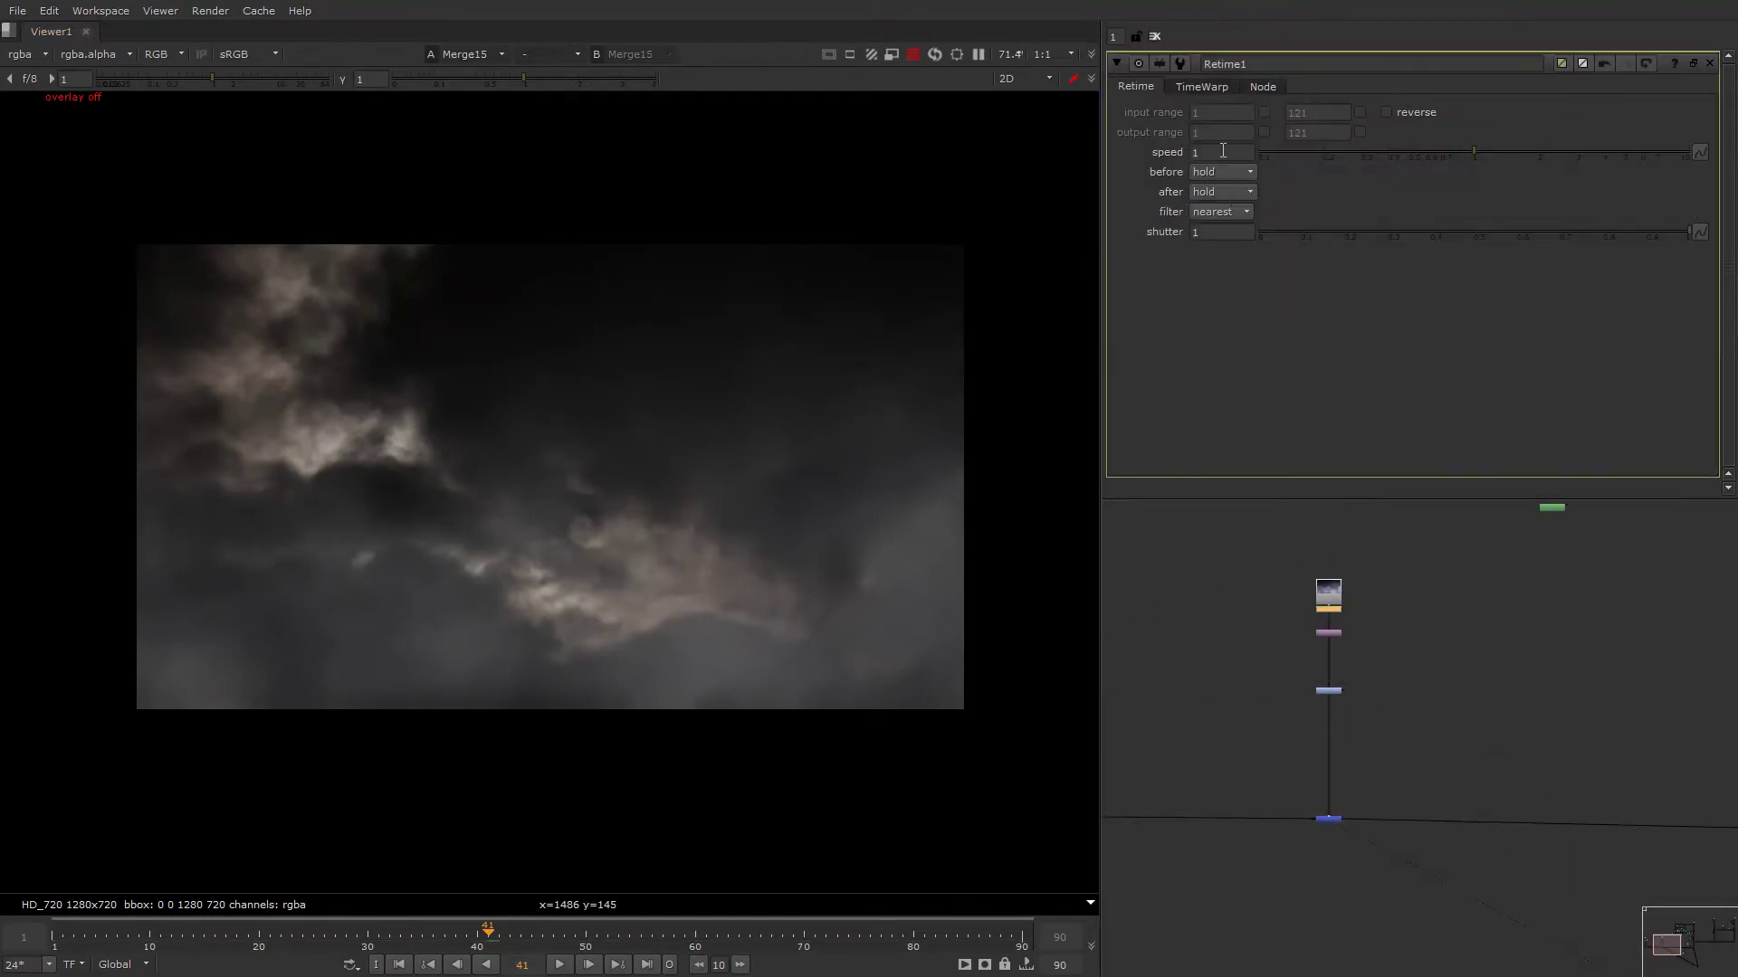
{"action": "double_click", "coordinate": [1218, 152]}
{"action": "type", "text": "0.8"}
{"action": "key", "text": "Return"}
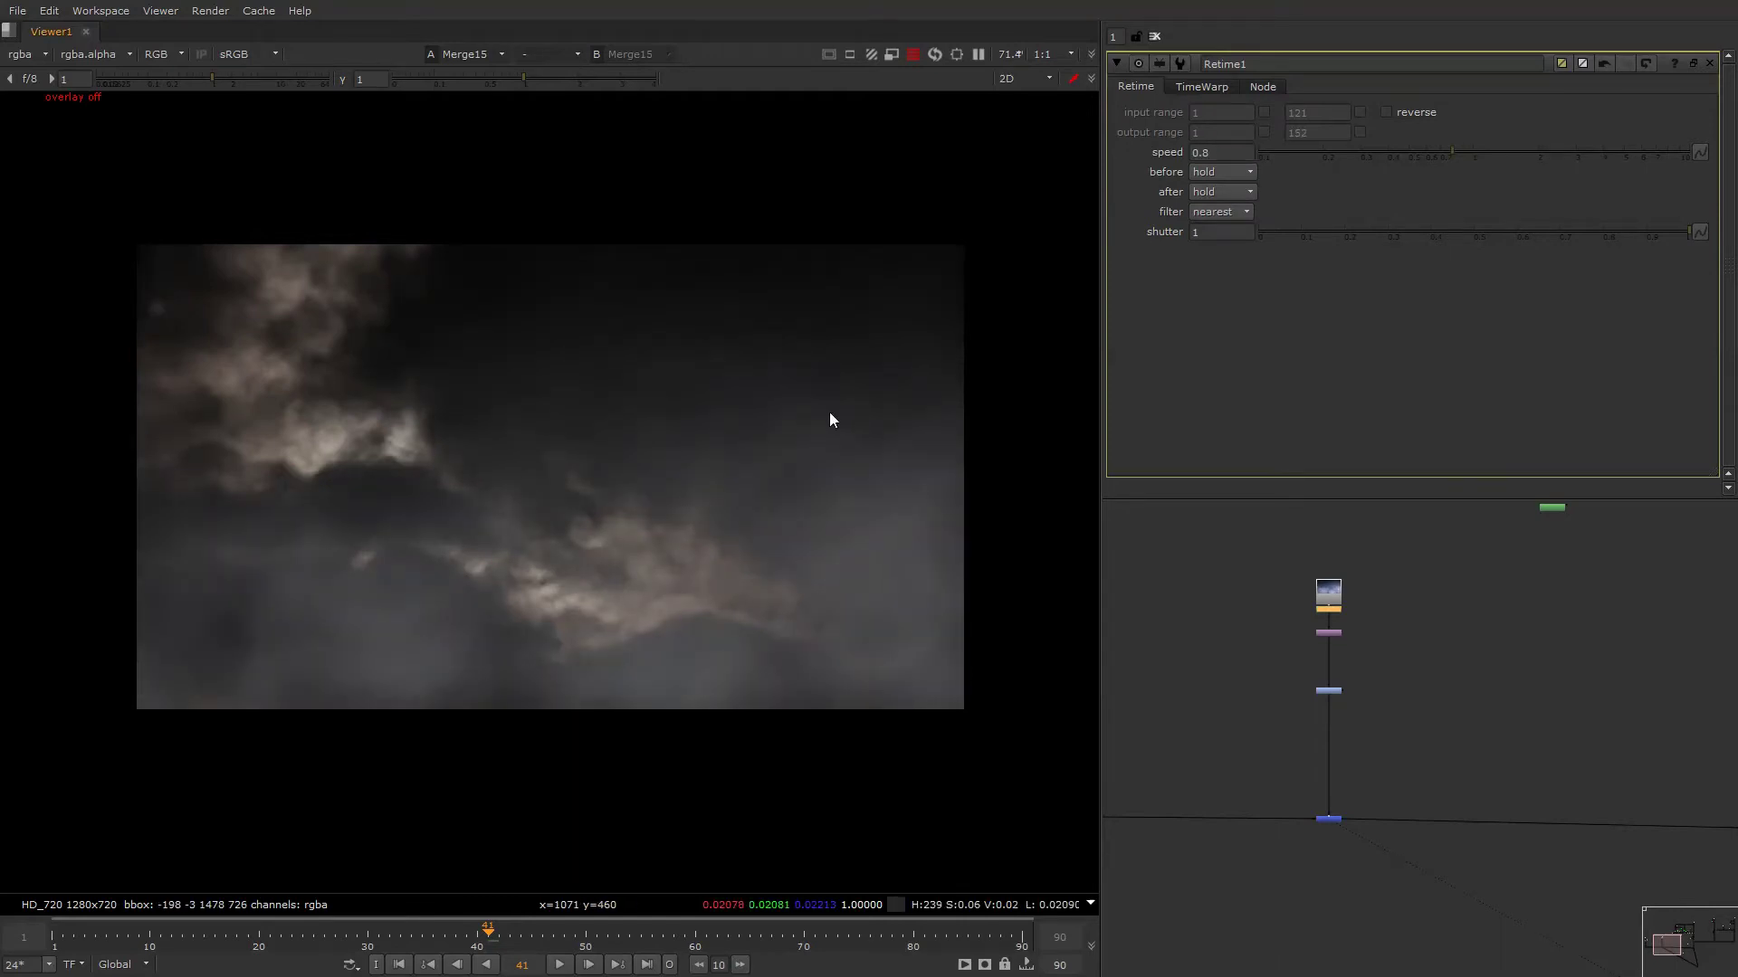
Play back the retimed fog and set the Retime speed to 0.86.
{"action": "key", "text": "l"}
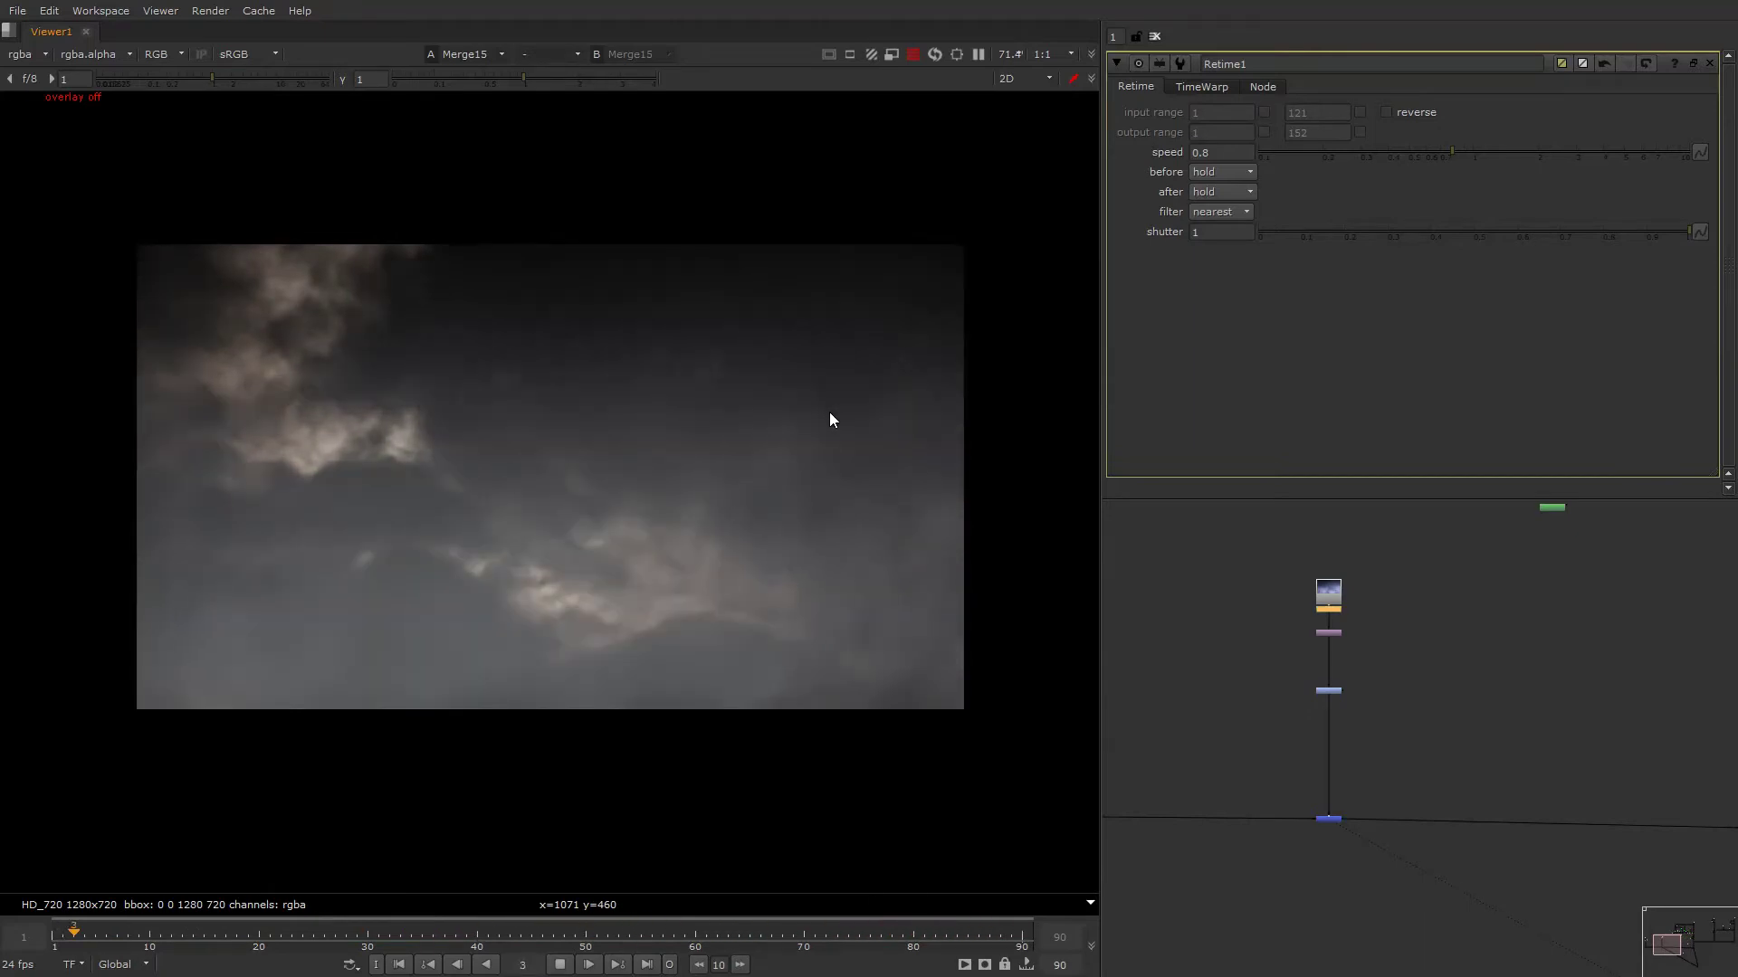
{"action": "left_click", "coordinate": [1233, 151]}
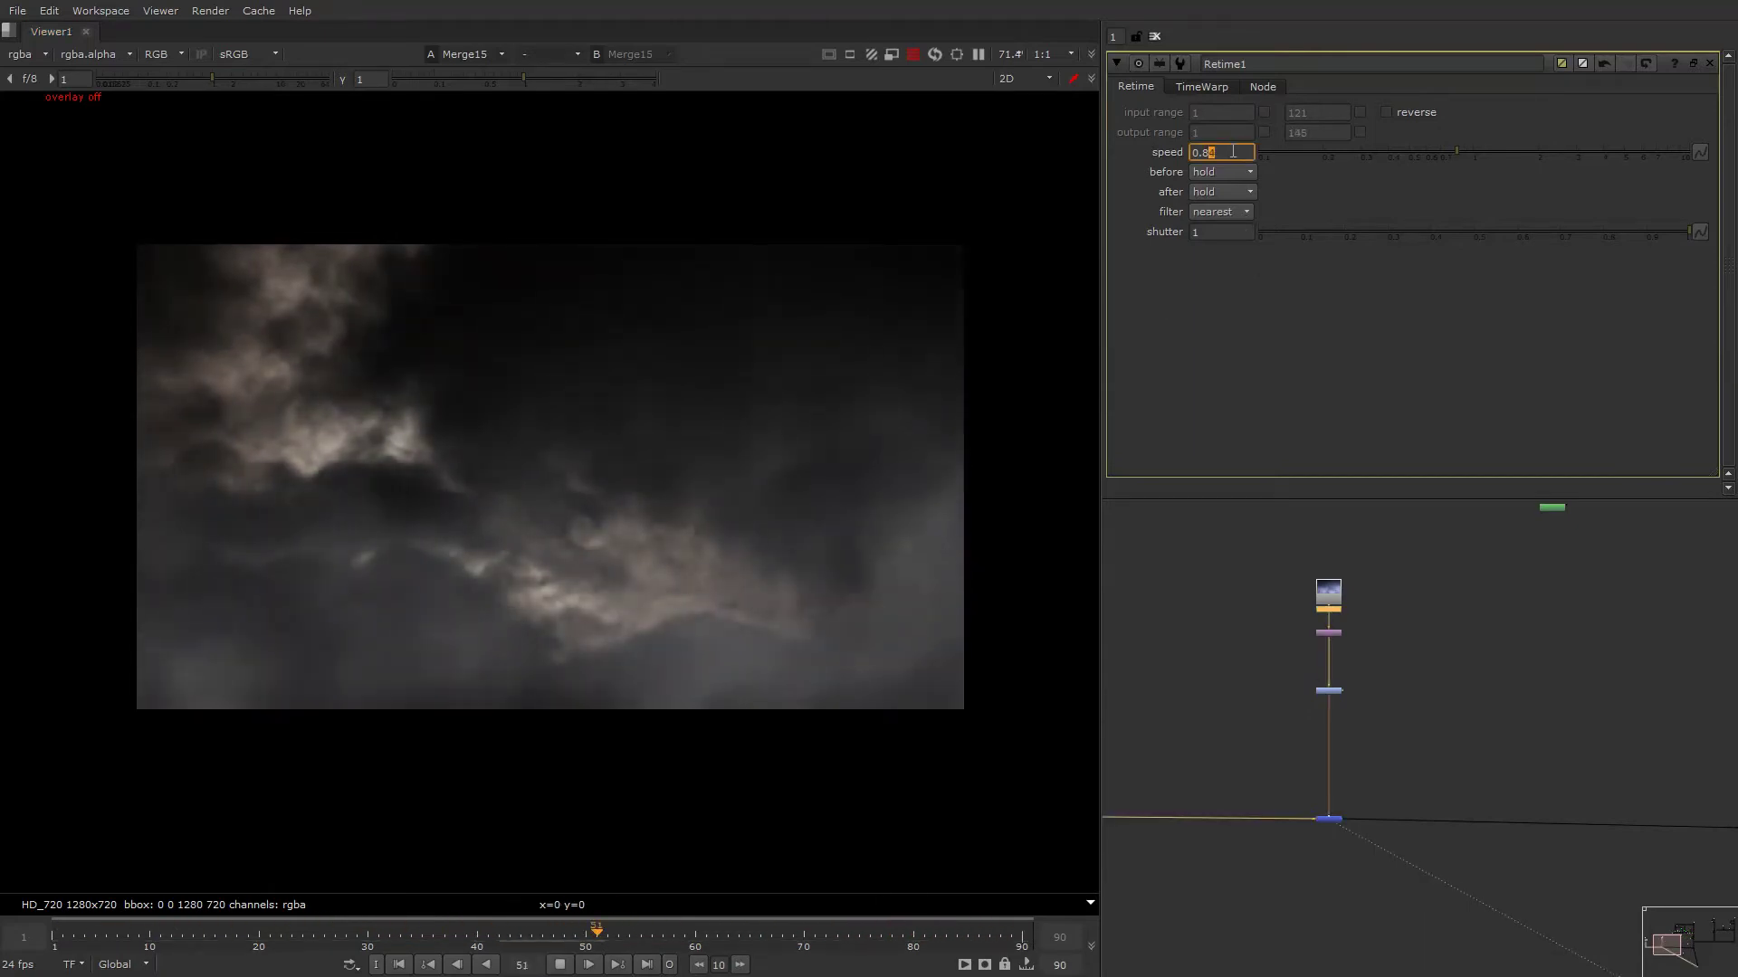
{"action": "type", "text": "6"}
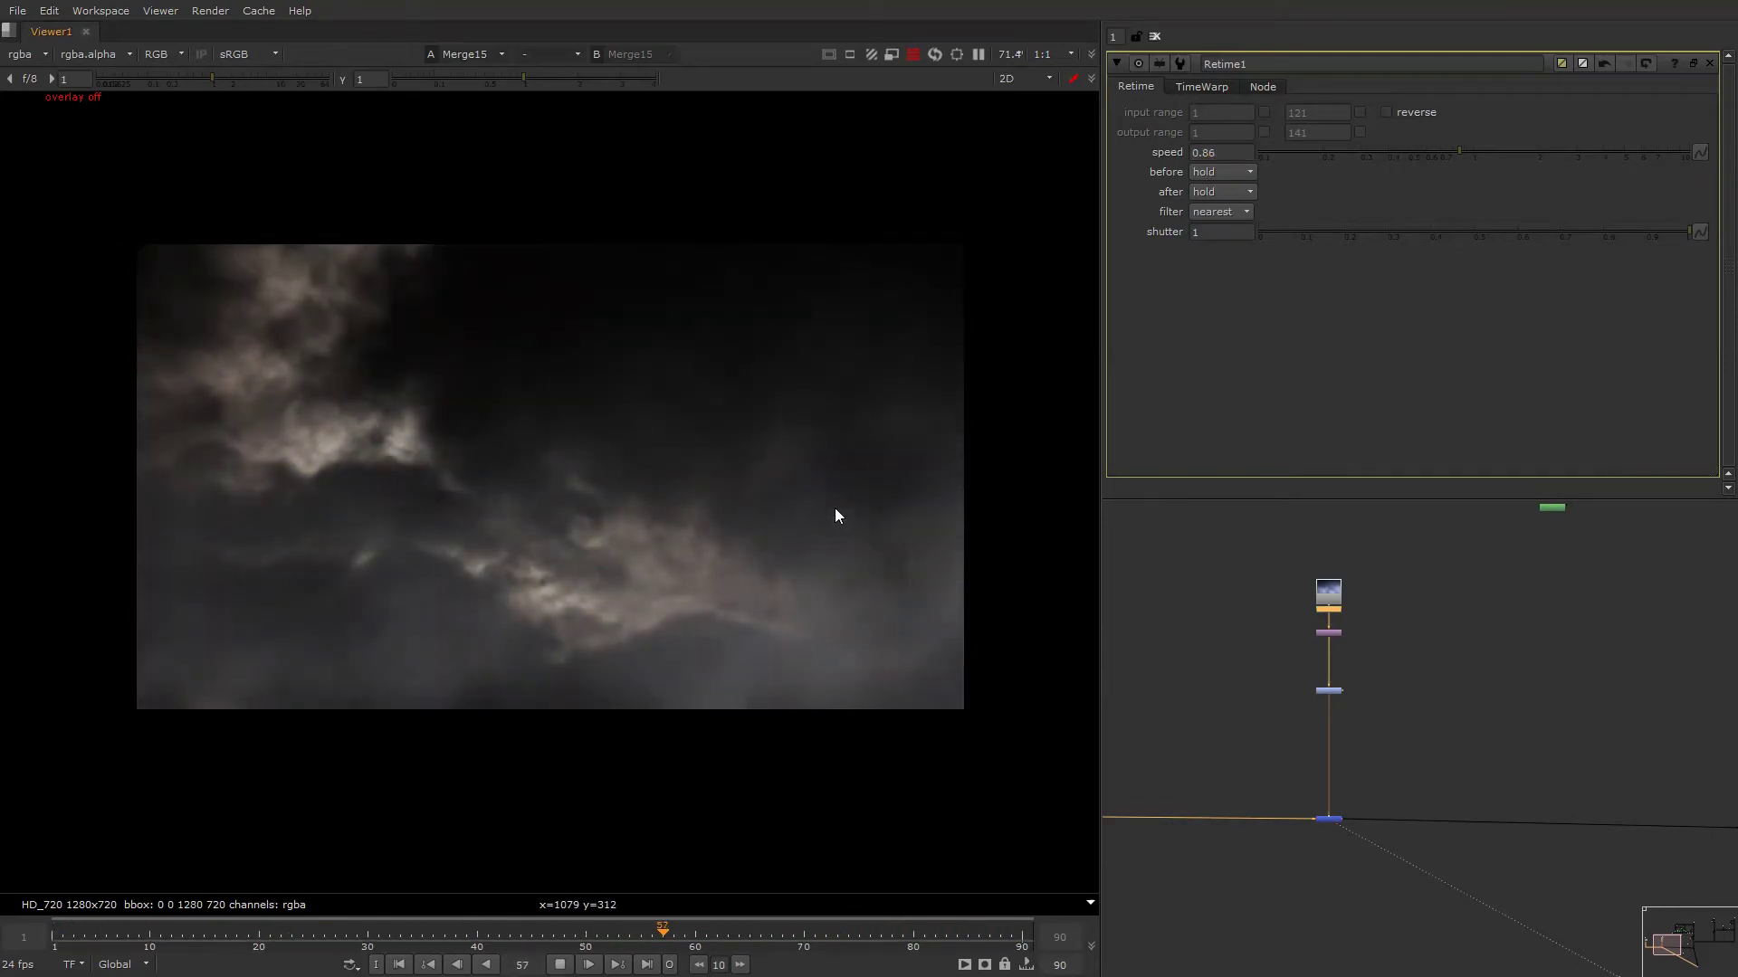
{"action": "key", "text": "k"}
Set the master contrast of the fog's ColorCorrect to 1.04 and compare the result with the node disabled.
{"action": "left_click", "coordinate": [1339, 637]}
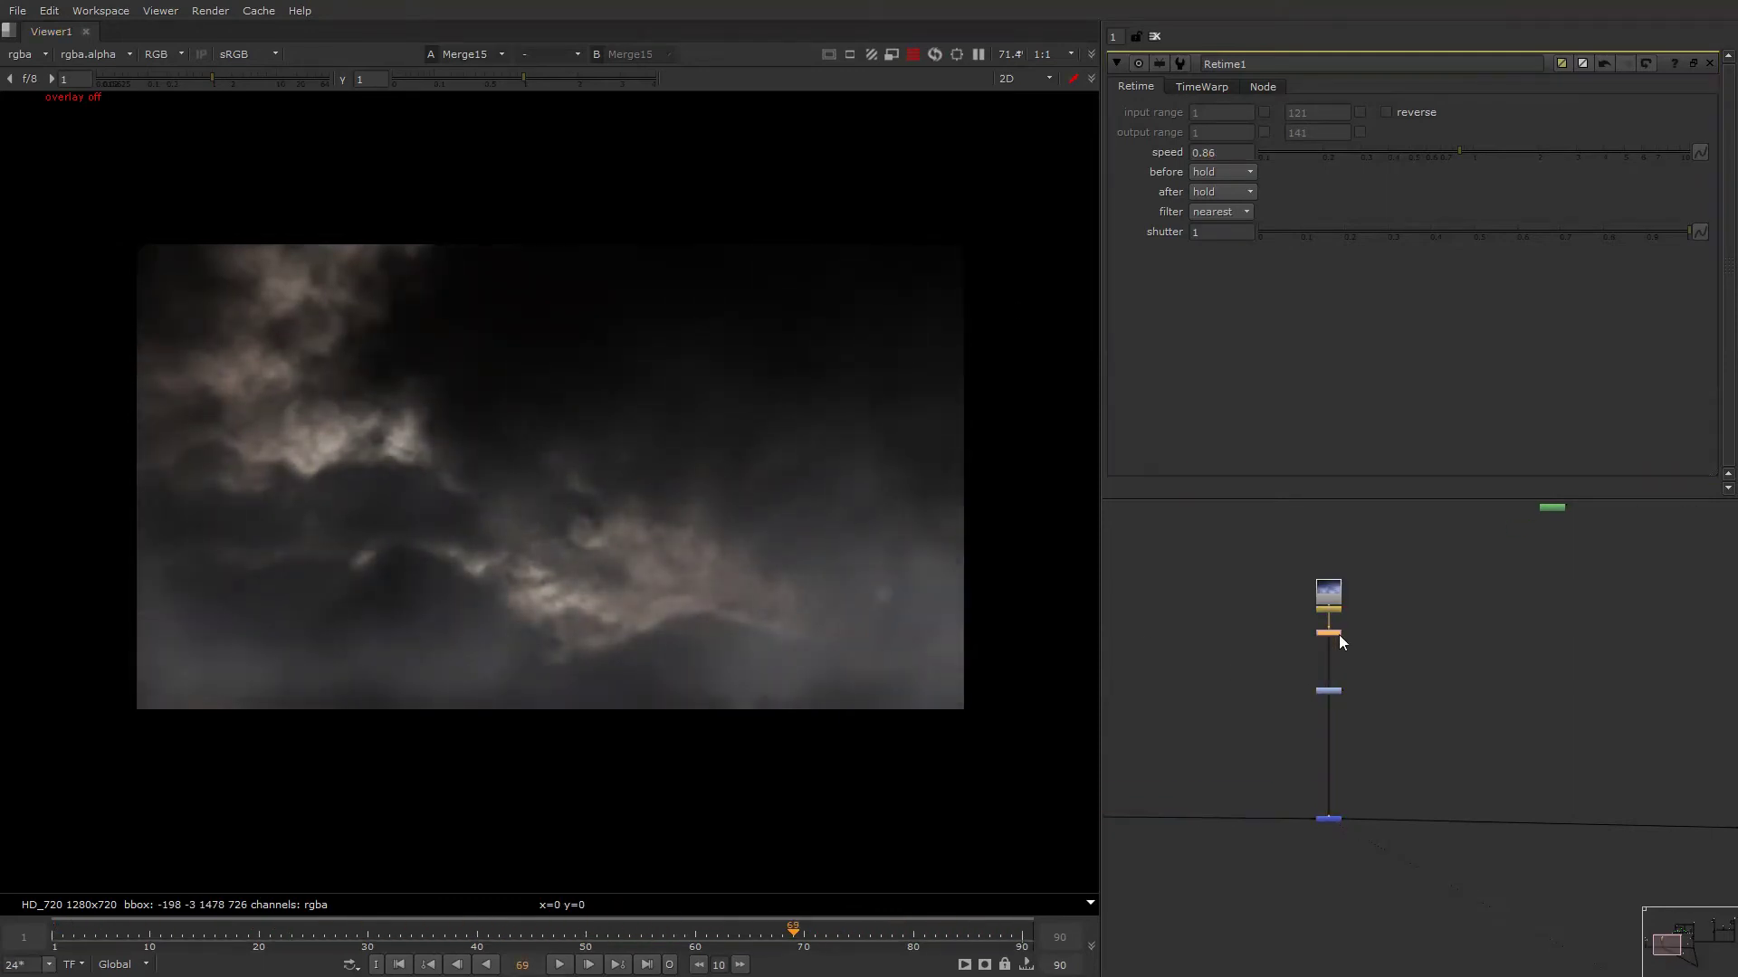
{"action": "scroll", "coordinate": [1339, 633], "scroll_direction": "up", "scroll_amount": 5}
{"action": "double_click", "coordinate": [1340, 734]}
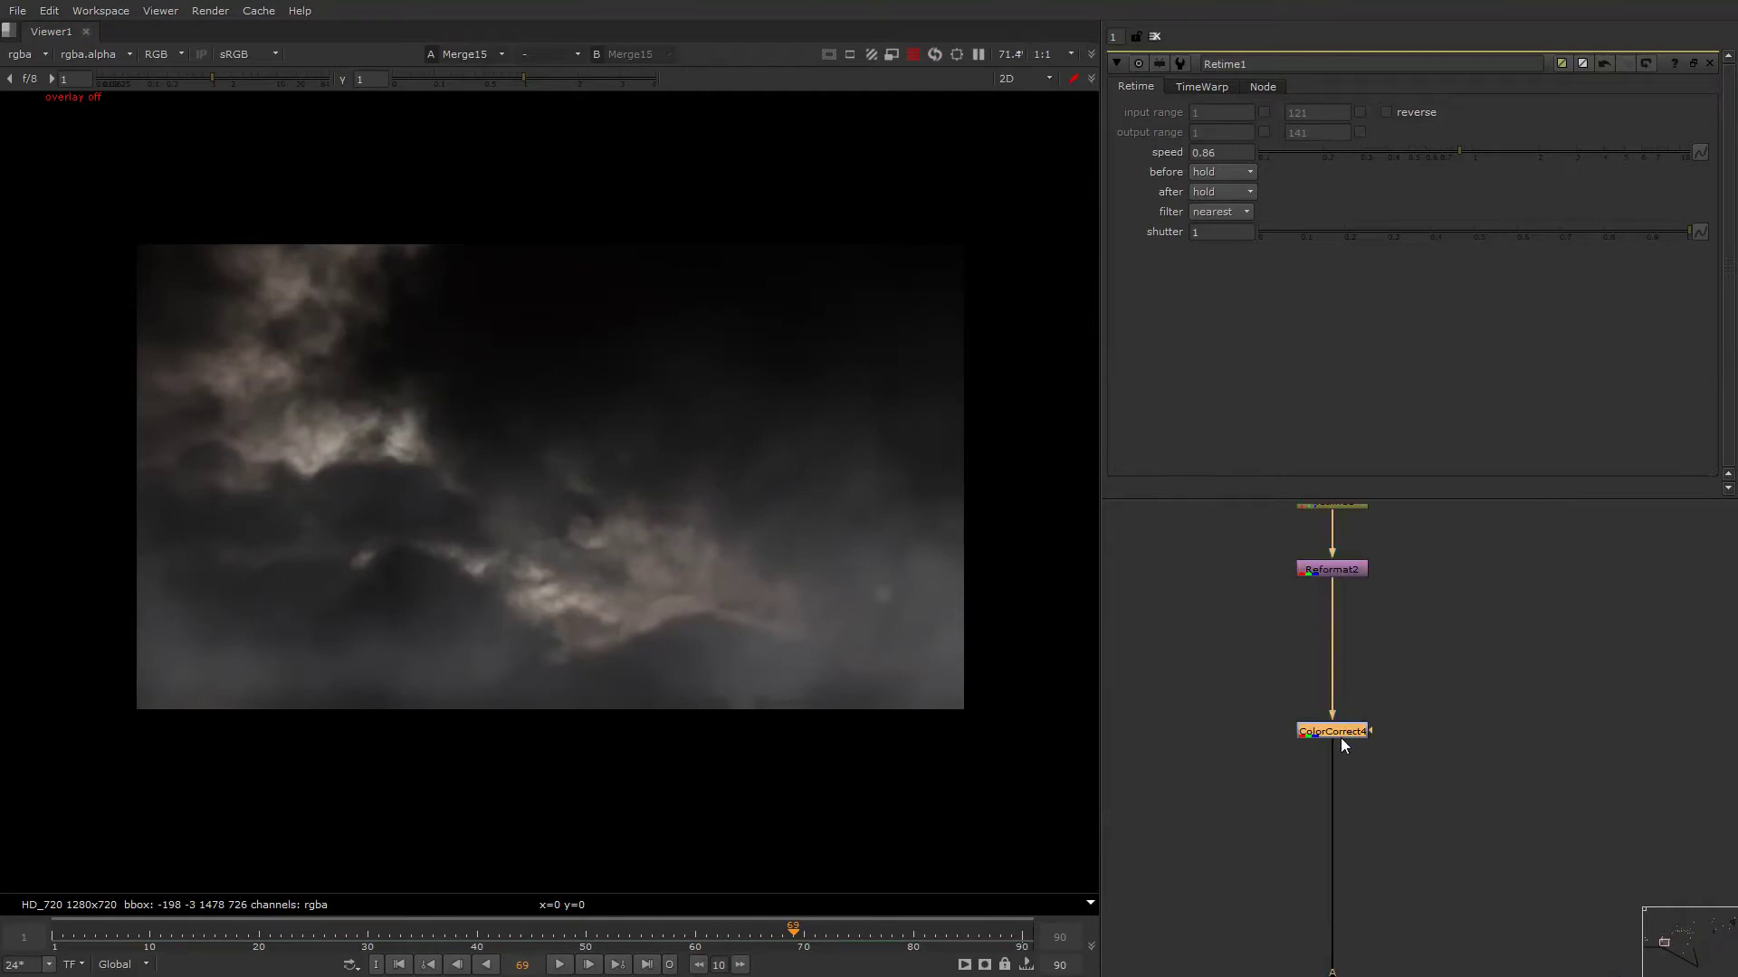
{"action": "left_click", "coordinate": [1468, 170]}
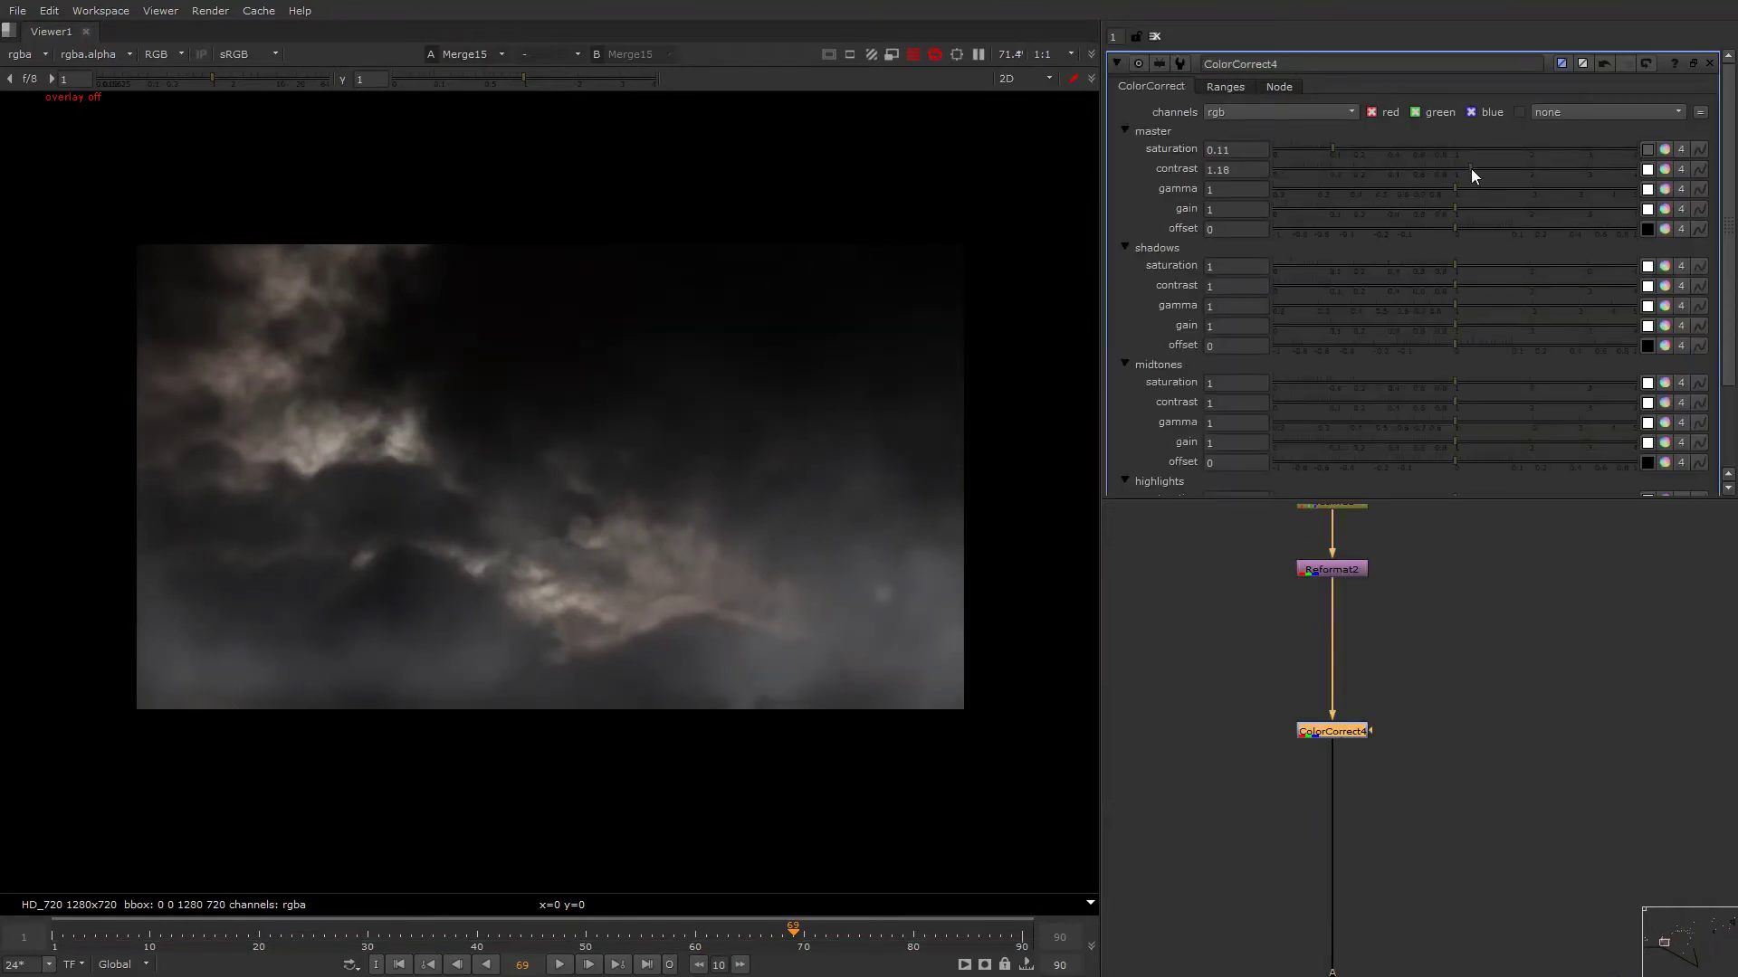
{"action": "left_click_drag", "start_coordinate": [1474, 172], "coordinate": [1457, 172]}
{"action": "key", "text": "d"}
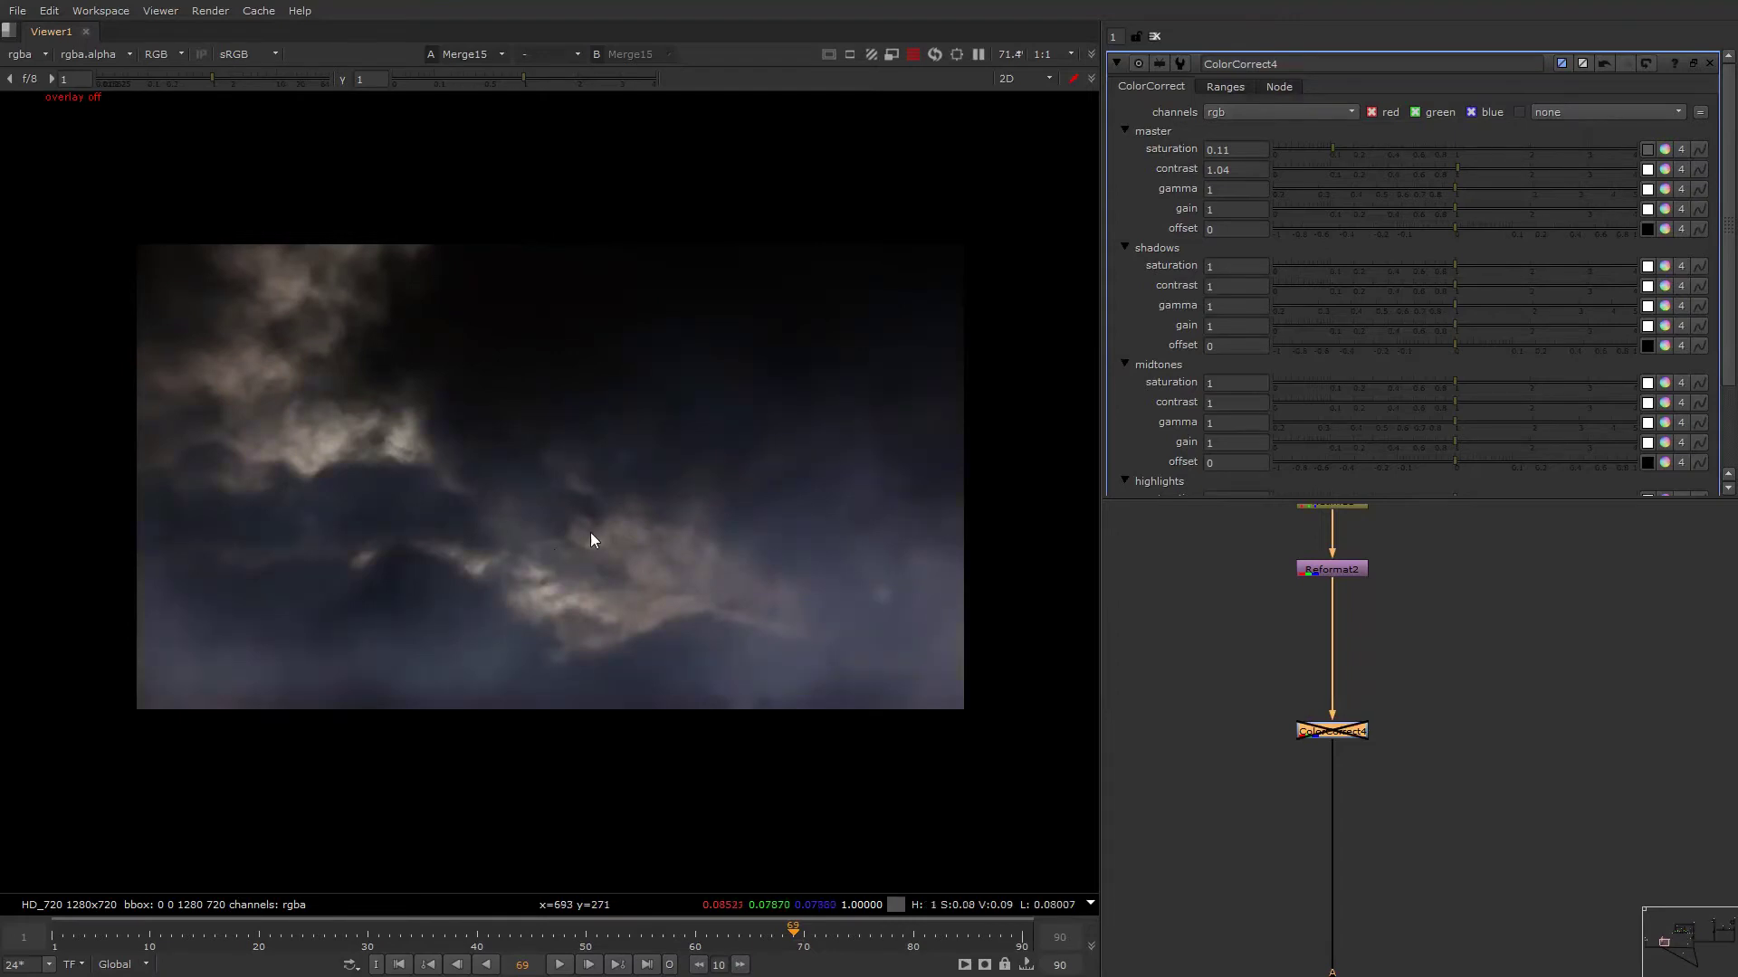
{"action": "key", "text": "d"}
View the full skull composite through Merge8 and examine the fog behind the character.
{"action": "key", "text": "alt+shift+ampersand"}
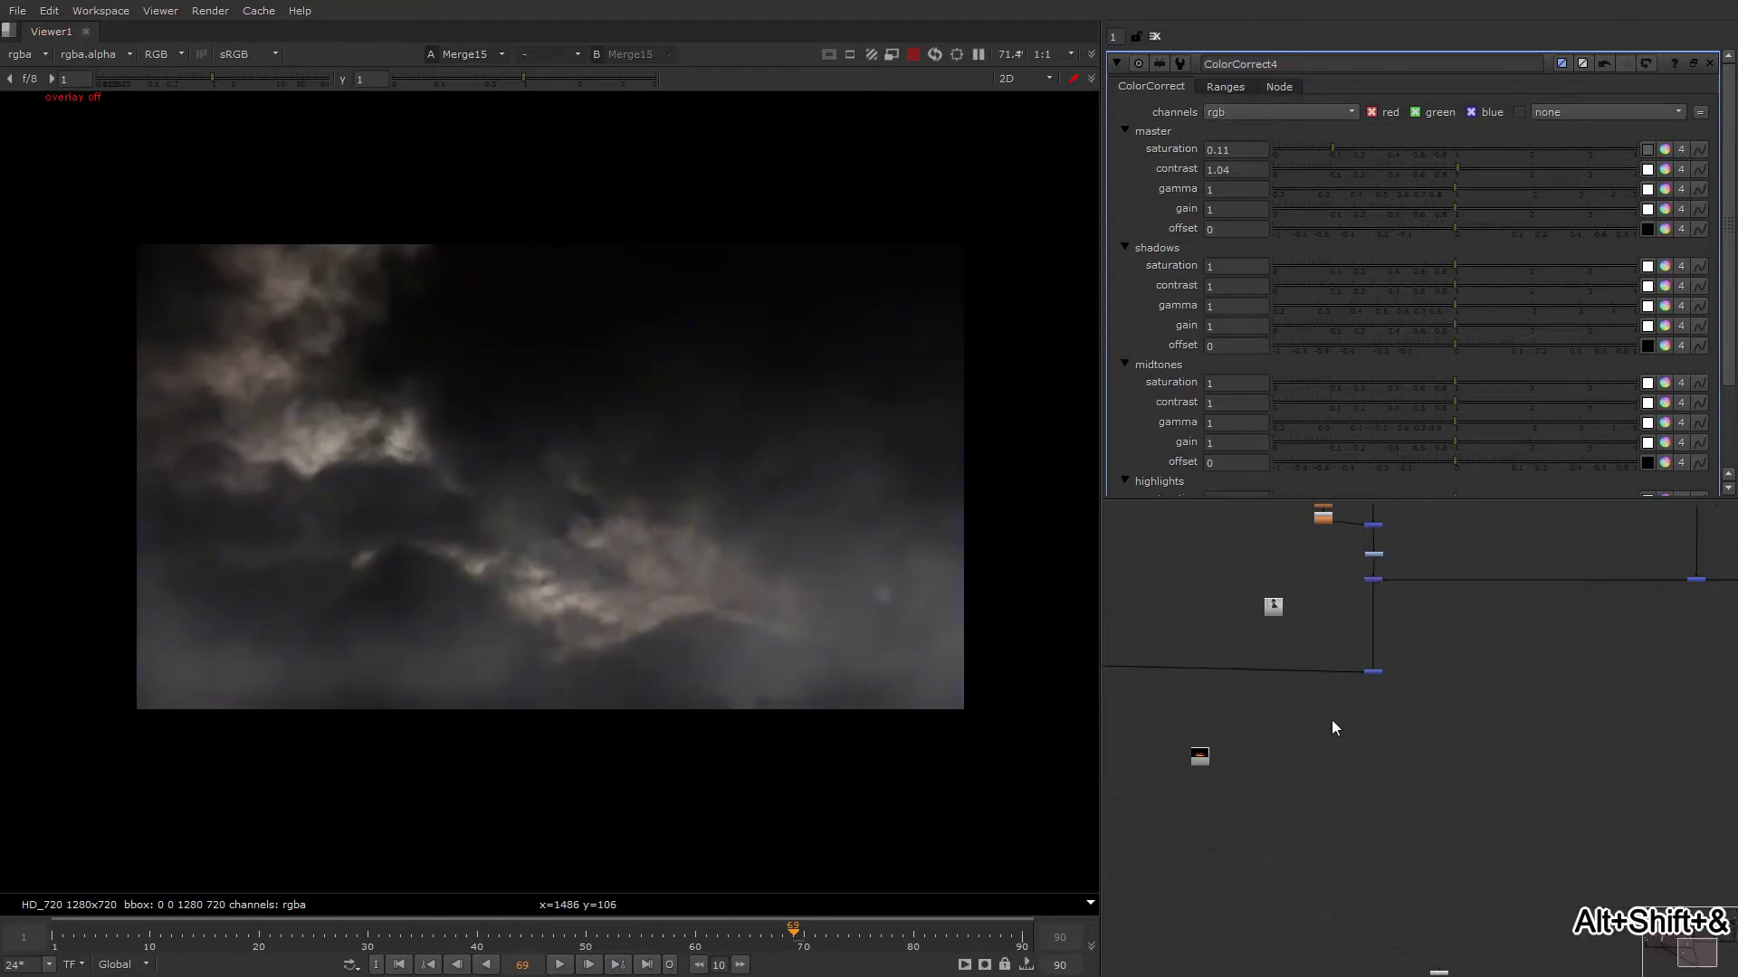
{"action": "key", "text": "1"}
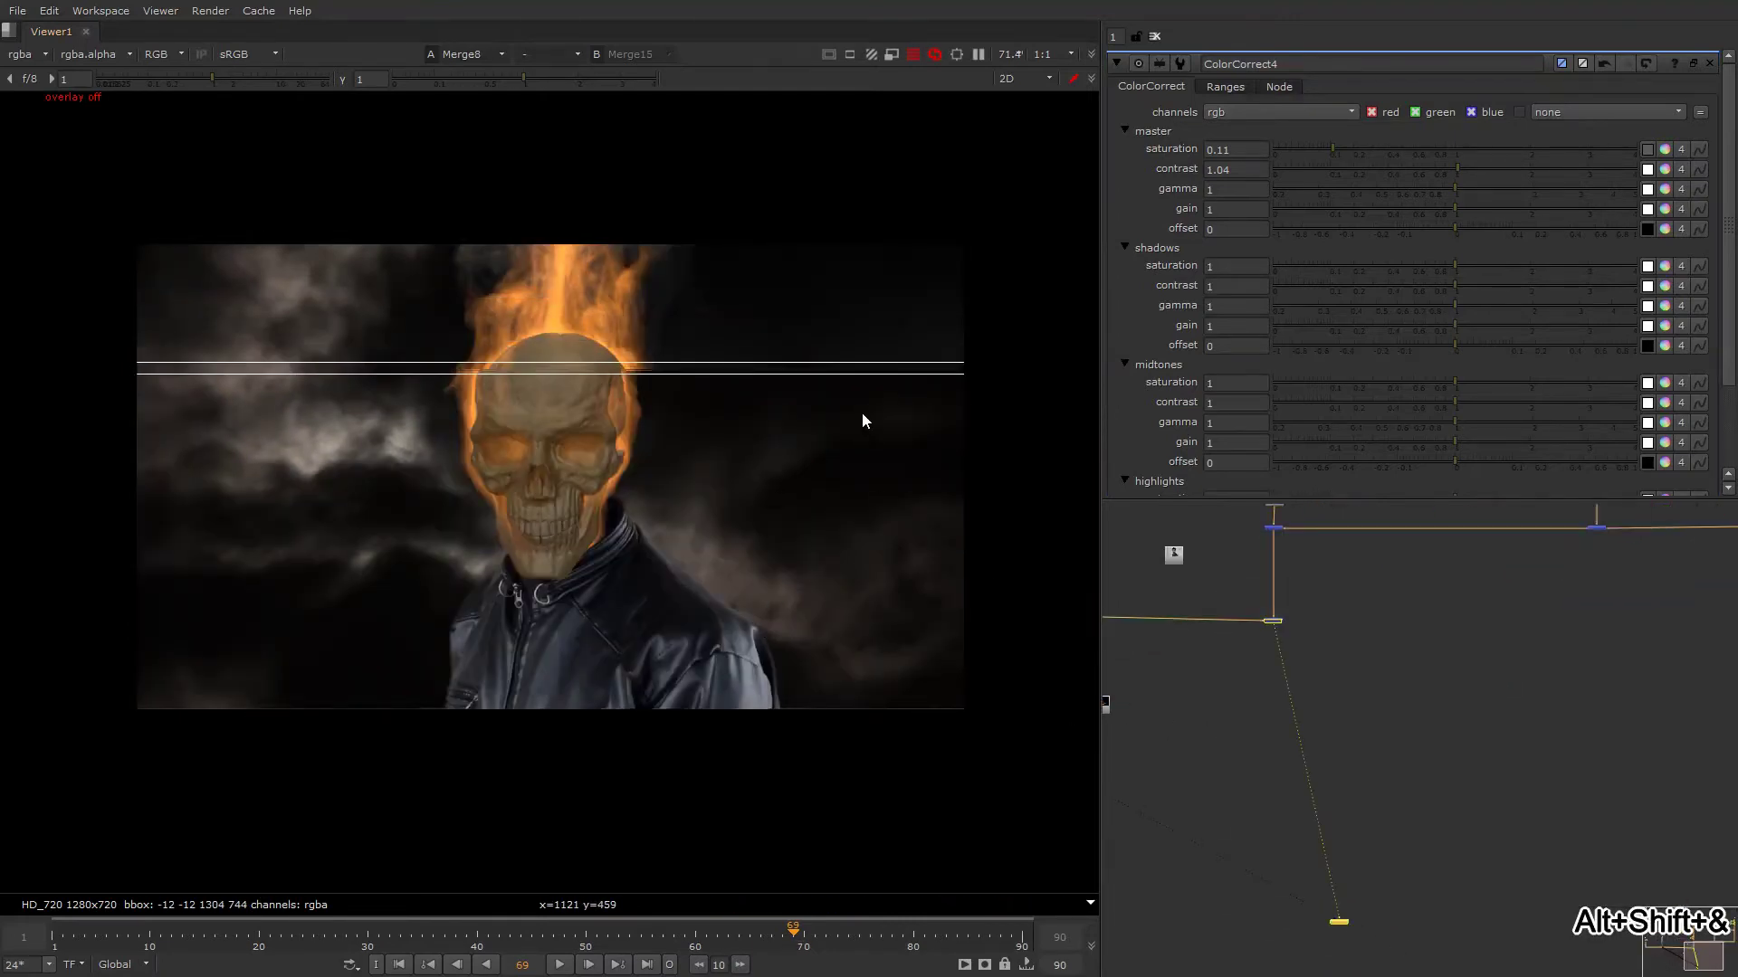
{"action": "key", "text": "alt+shift+ampersand"}
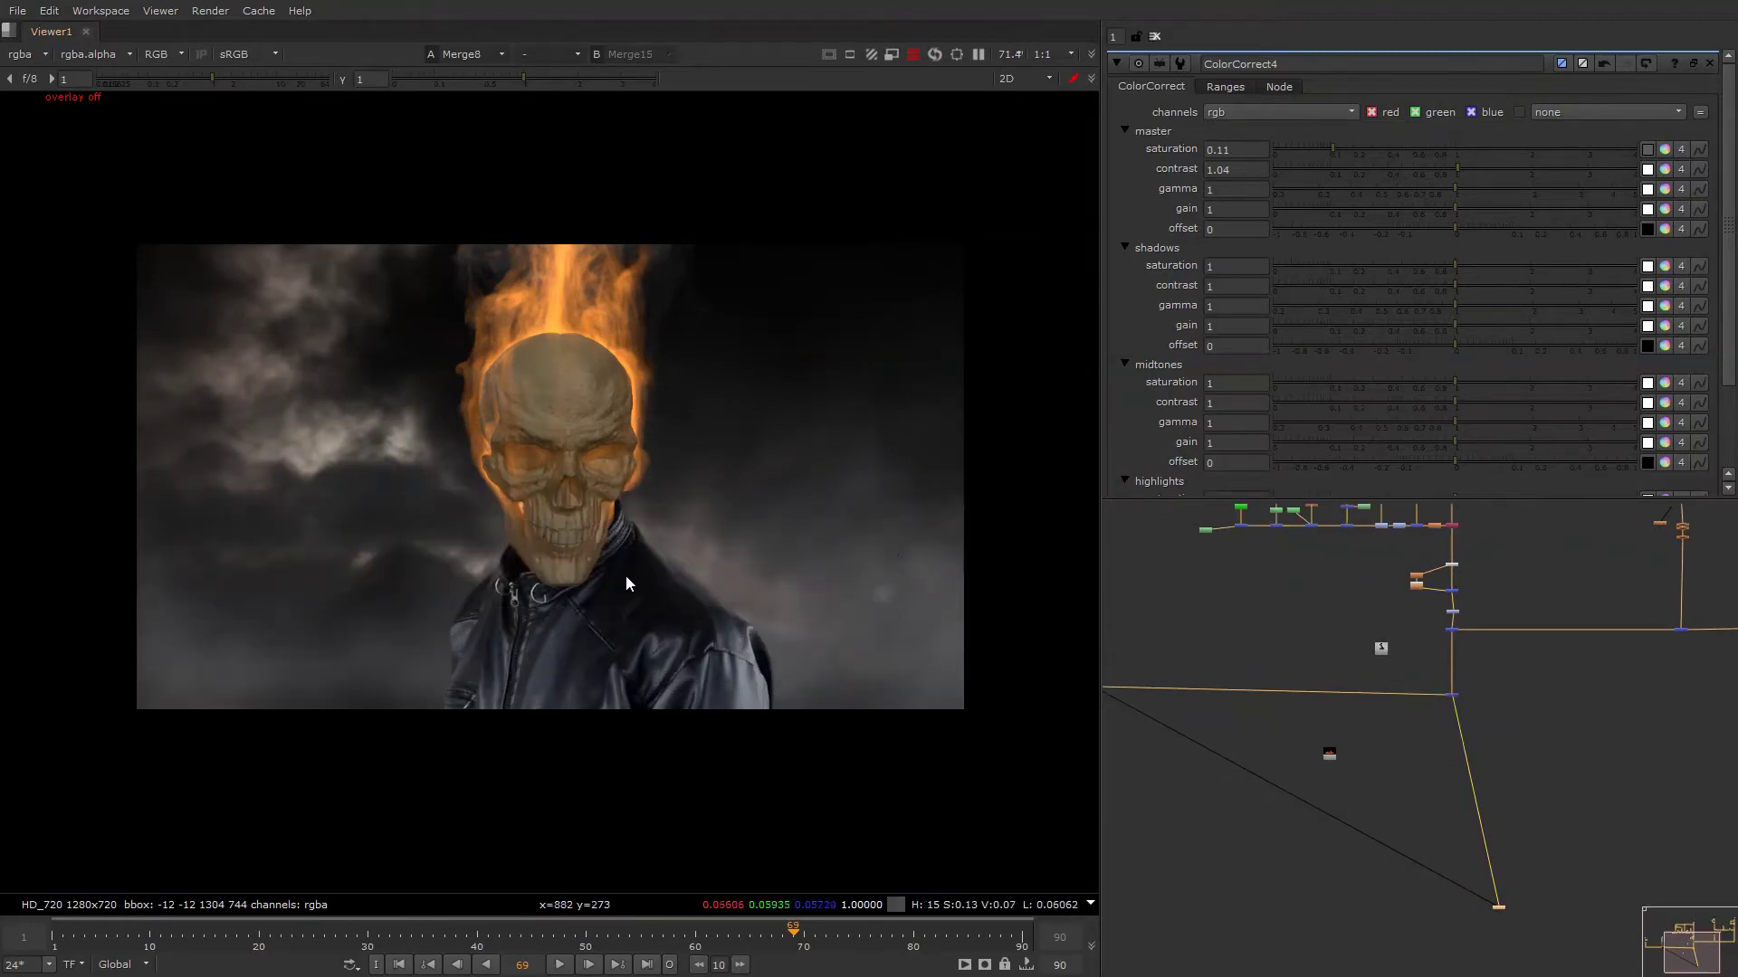
{"action": "key", "text": "alt+shift+ampersand"}
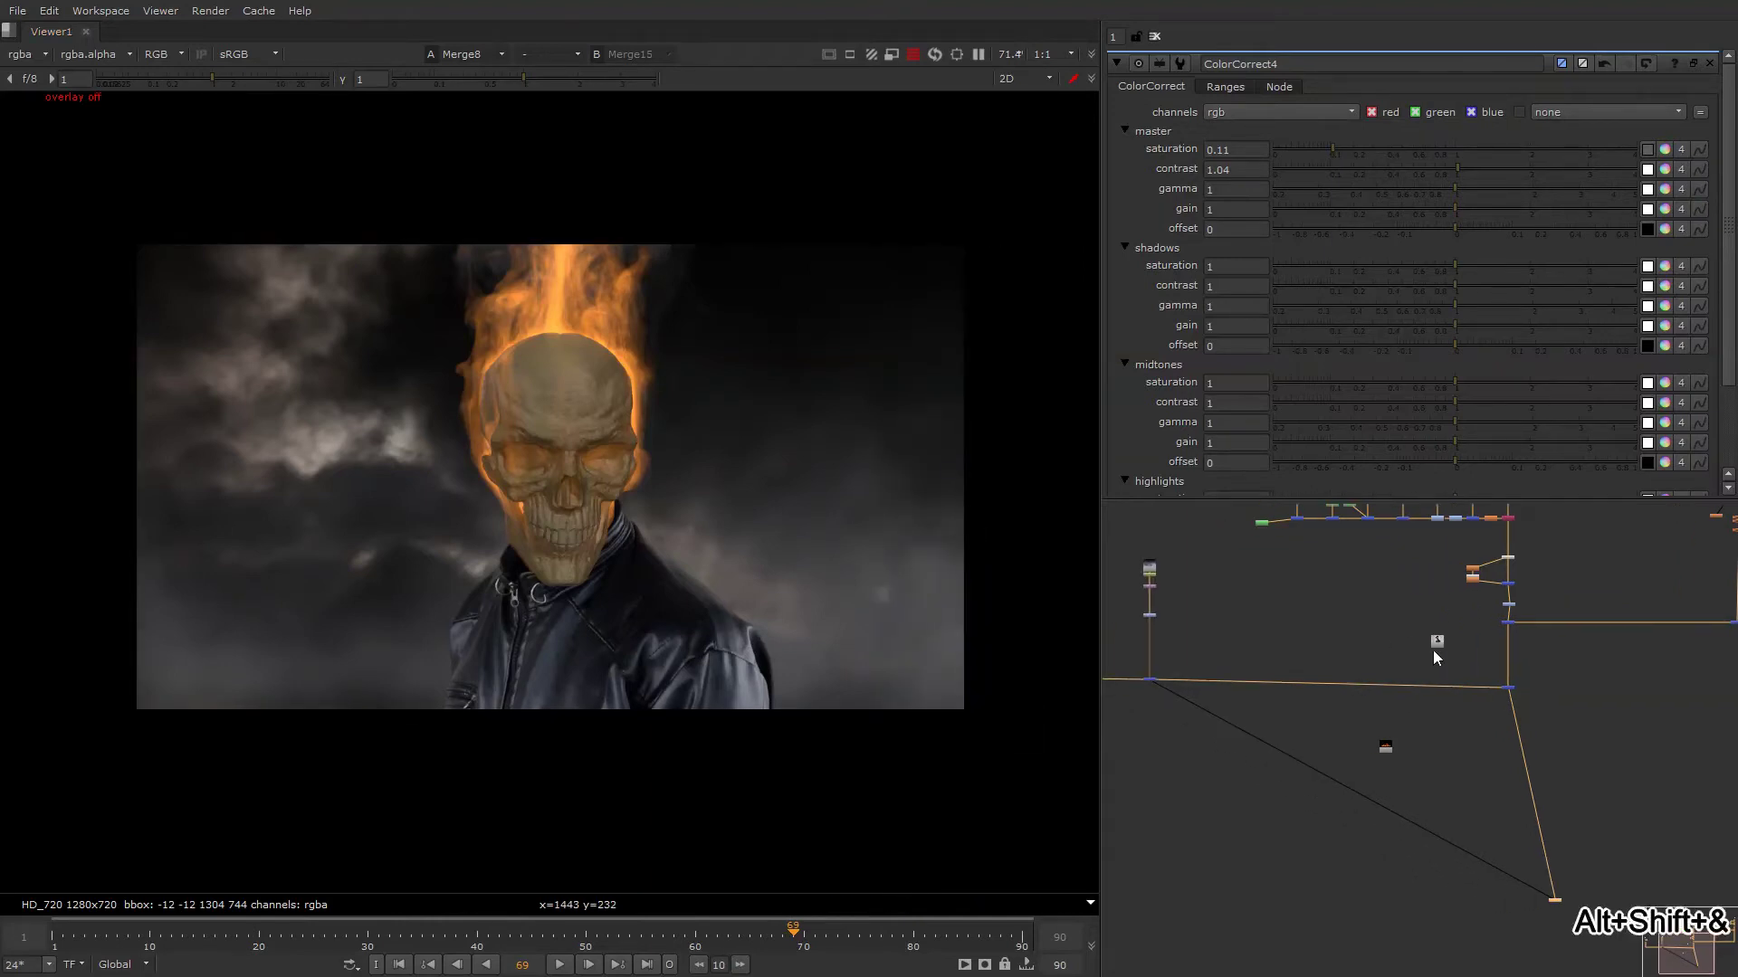
{"action": "left_click_drag", "start_coordinate": [1228, 650], "coordinate": [1121, 751]}
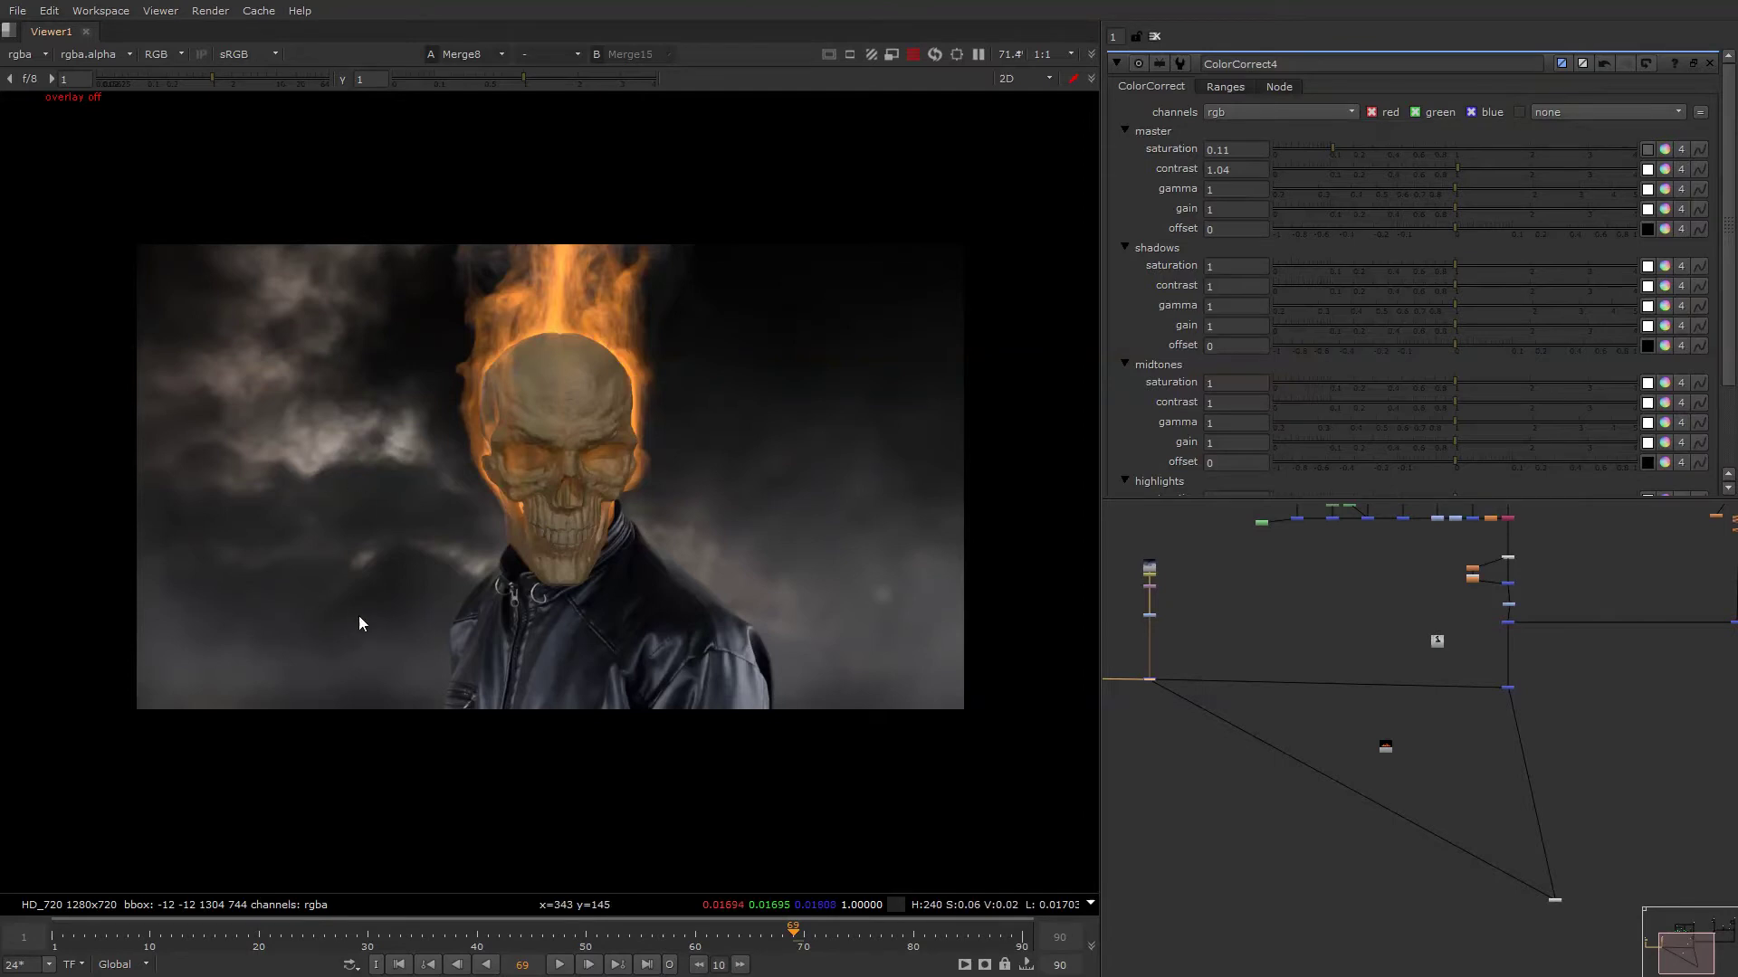
{"action": "key", "text": "alt+shift+ampersand"}
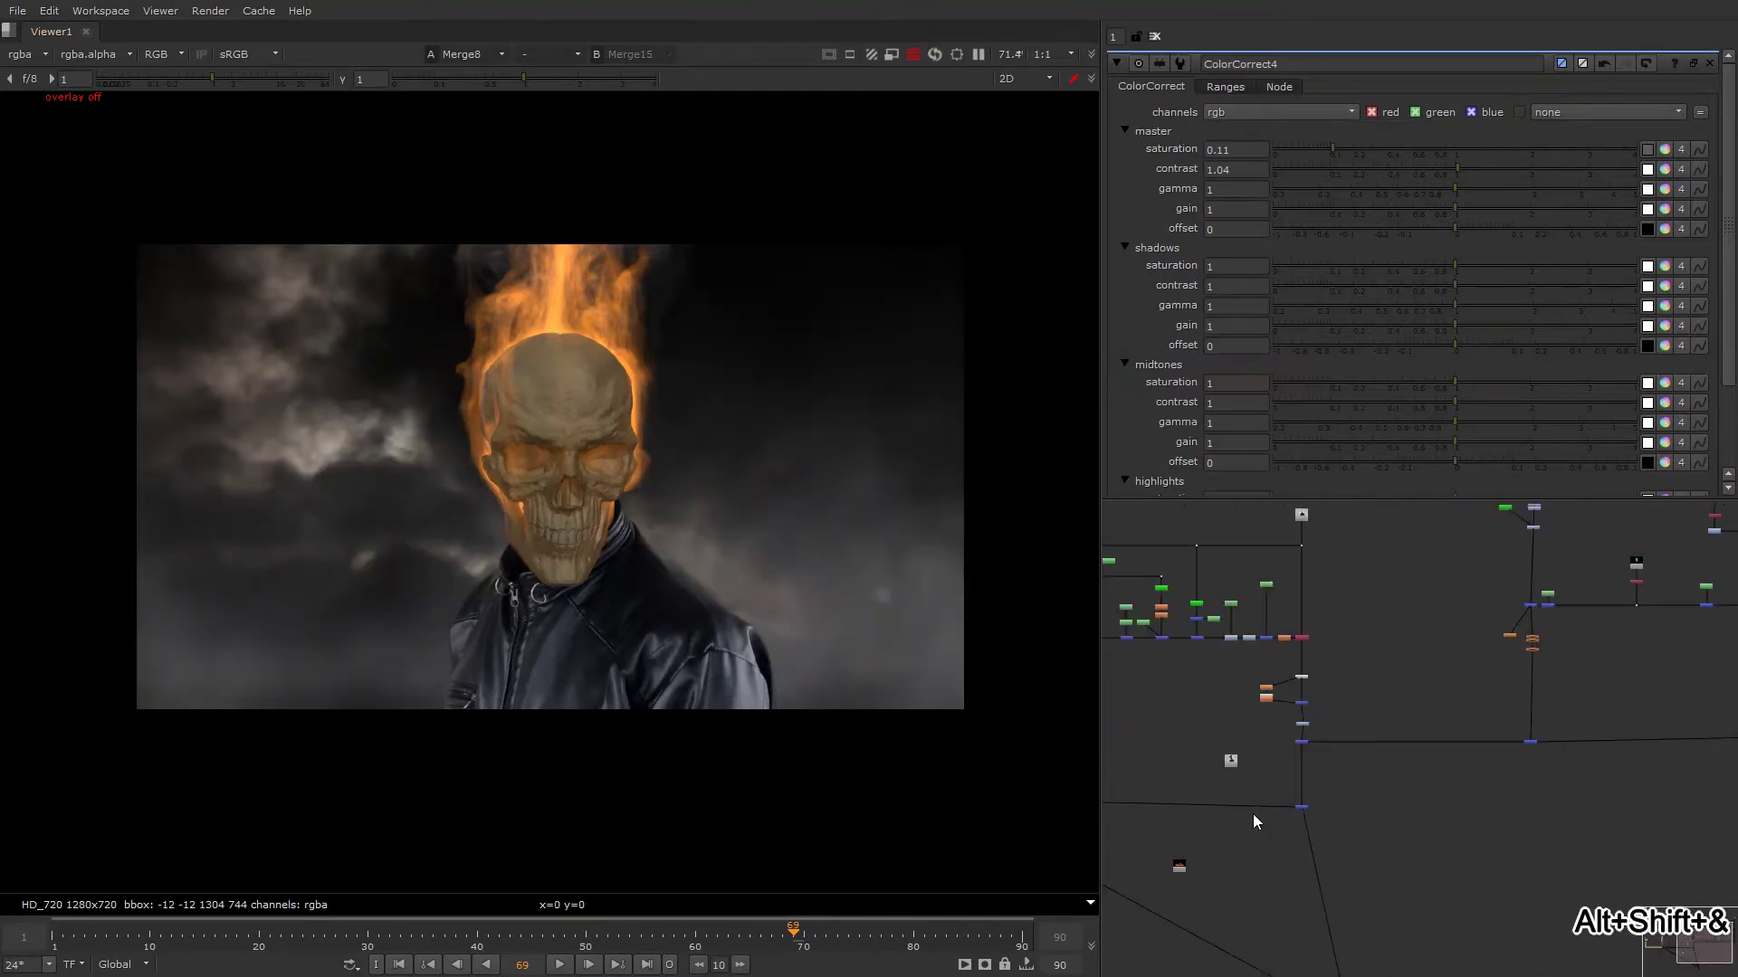
View the Fire Flames footage and compare it with raw data on and off.
{"action": "left_click", "coordinate": [1285, 800]}
{"action": "key", "text": "1"}
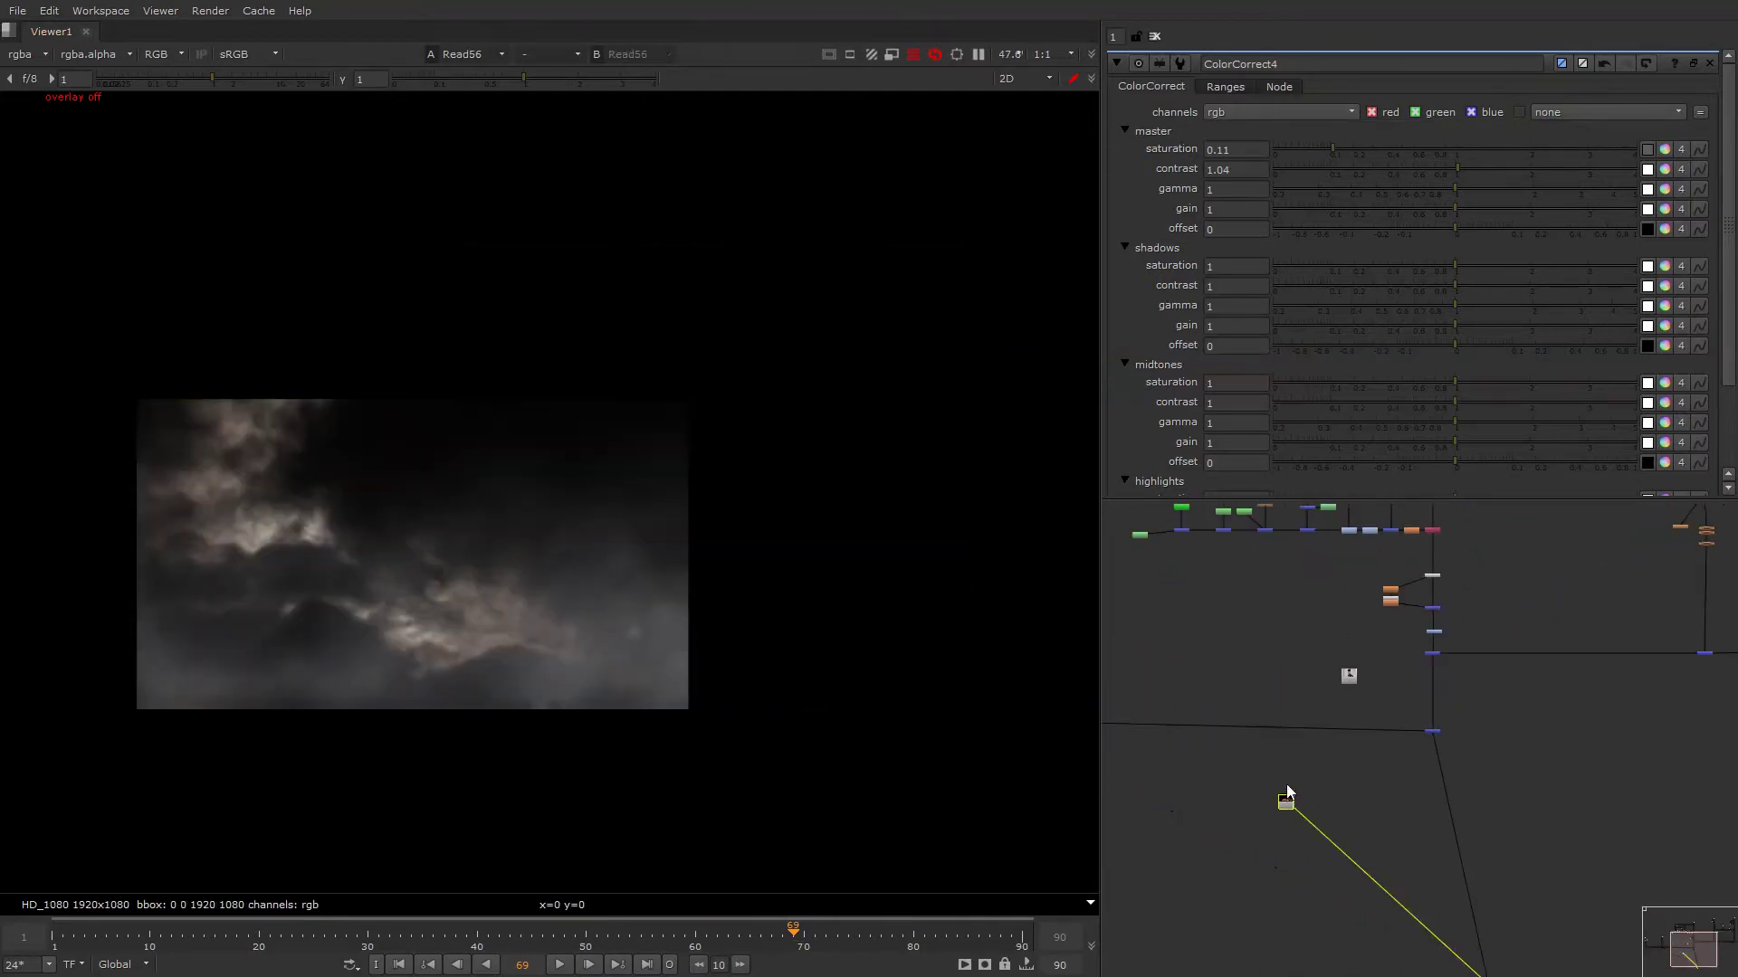
{"action": "left_click", "coordinate": [1431, 730]}
{"action": "key", "text": "2"}
{"action": "left_click", "coordinate": [1284, 803]}
{"action": "key", "text": "1"}
{"action": "scroll", "coordinate": [1282, 799], "scroll_direction": "up", "scroll_amount": 3}
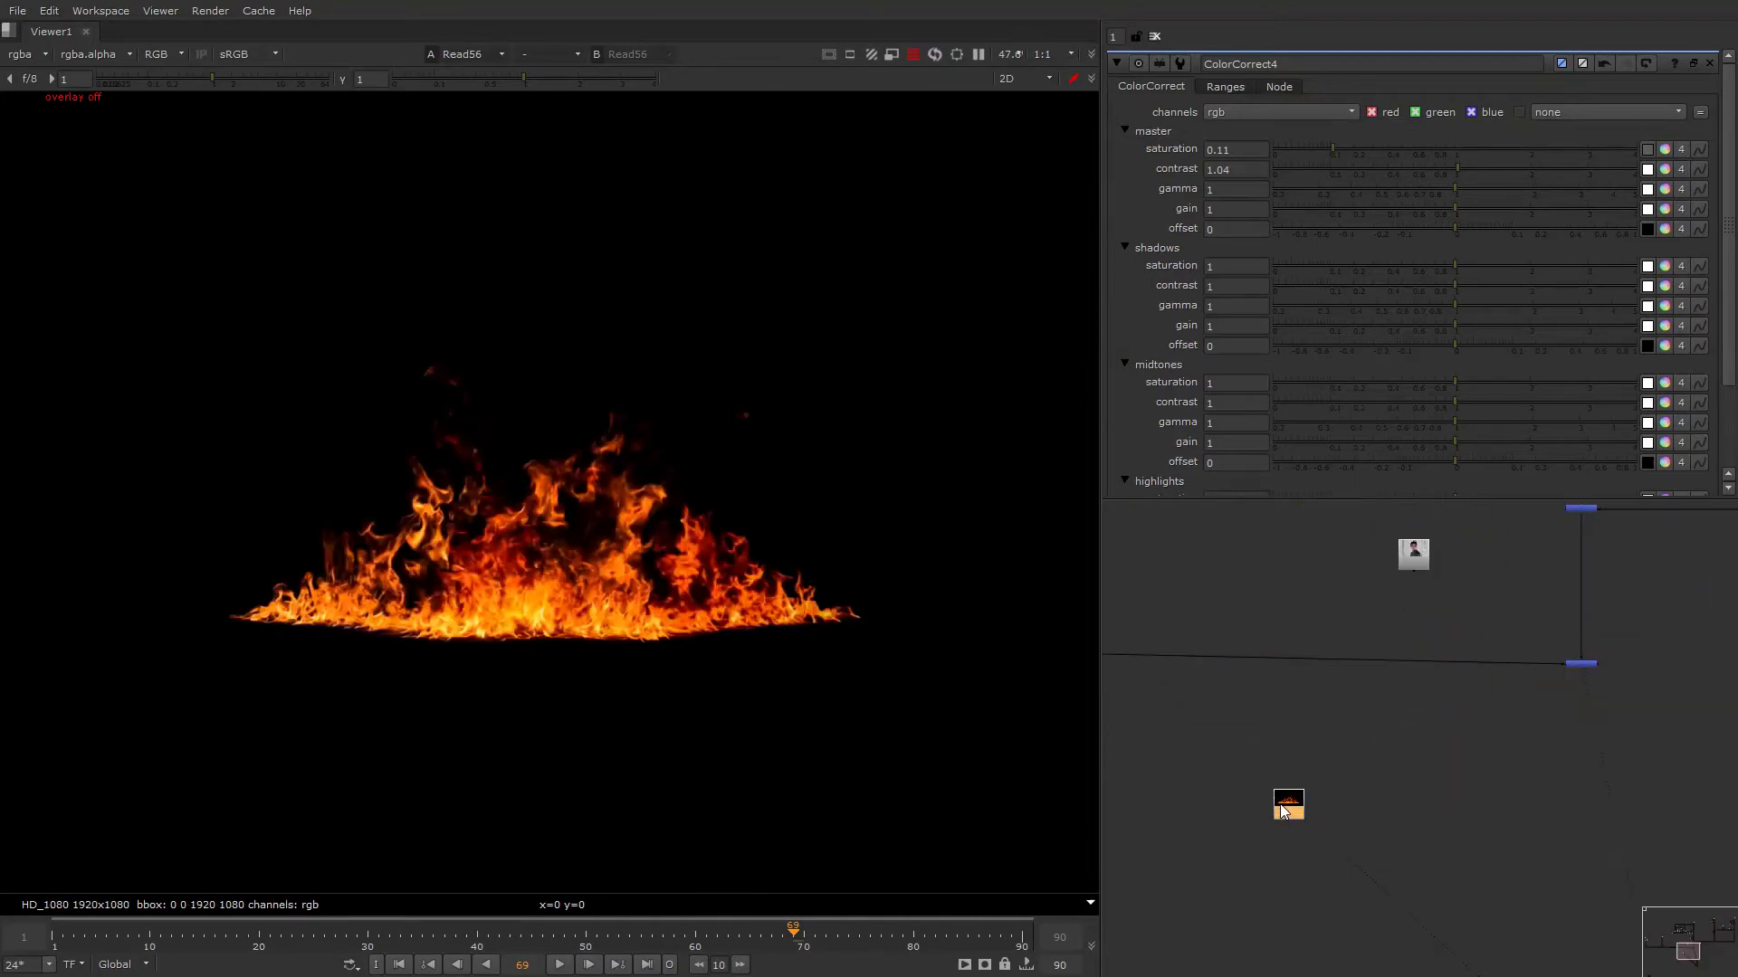
{"action": "double_click", "coordinate": [1282, 807]}
{"action": "left_click", "coordinate": [1461, 293]}
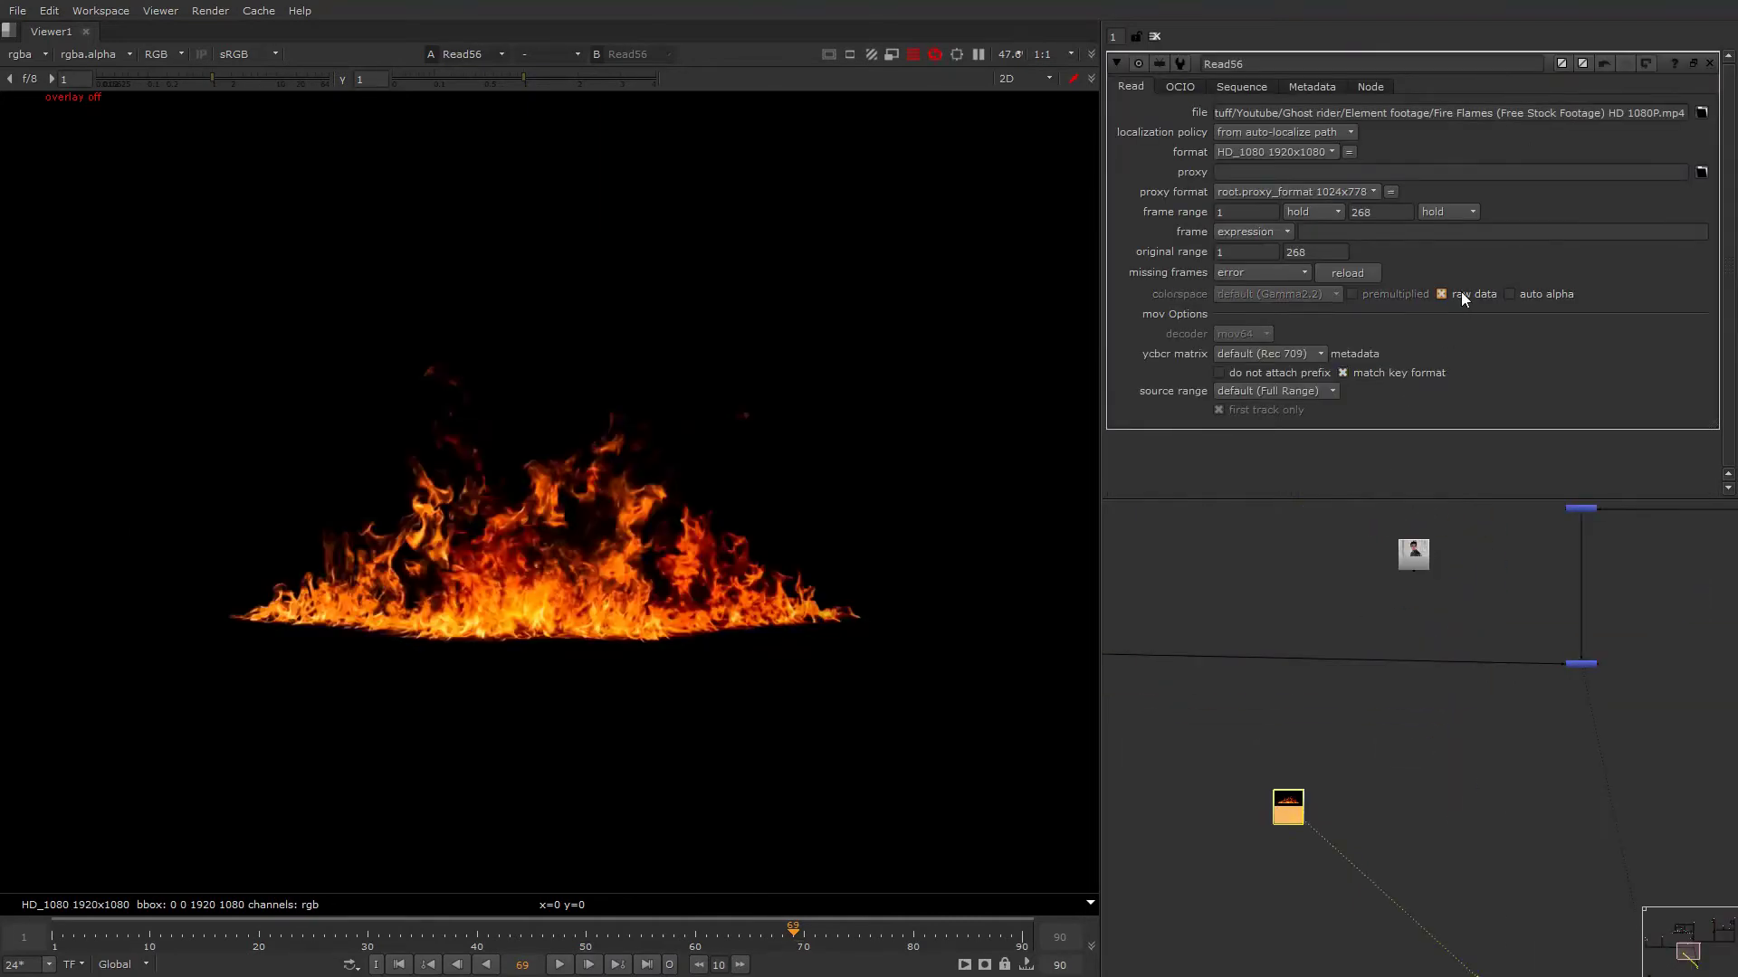
{"action": "left_click", "coordinate": [1461, 293]}
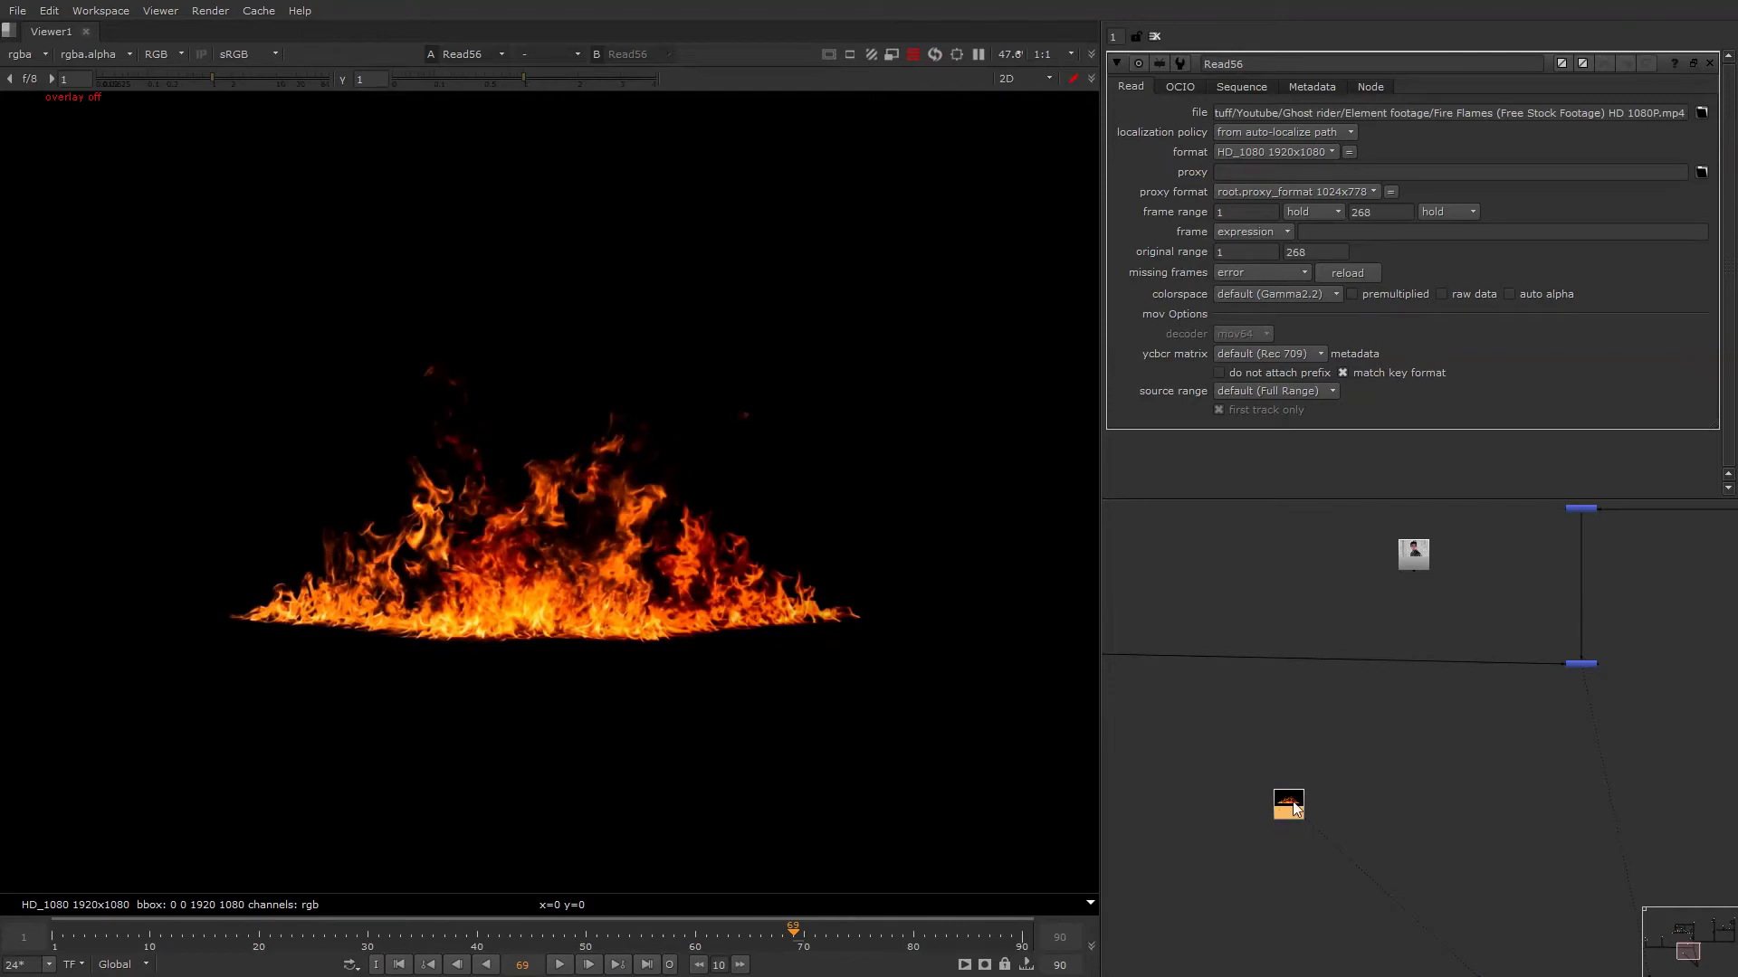
Add a Merge node below the composite's final Merge, feed it from the fire footage, and view the merged result.
{"action": "left_click_drag", "start_coordinate": [1636, 600], "coordinate": [1497, 690]}
{"action": "key", "text": "1"}
{"action": "left_click_drag", "start_coordinate": [1515, 772], "coordinate": [1510, 615], "text": "alt"}
{"action": "left_click", "coordinate": [1458, 712]}
{"action": "key", "text": "m"}
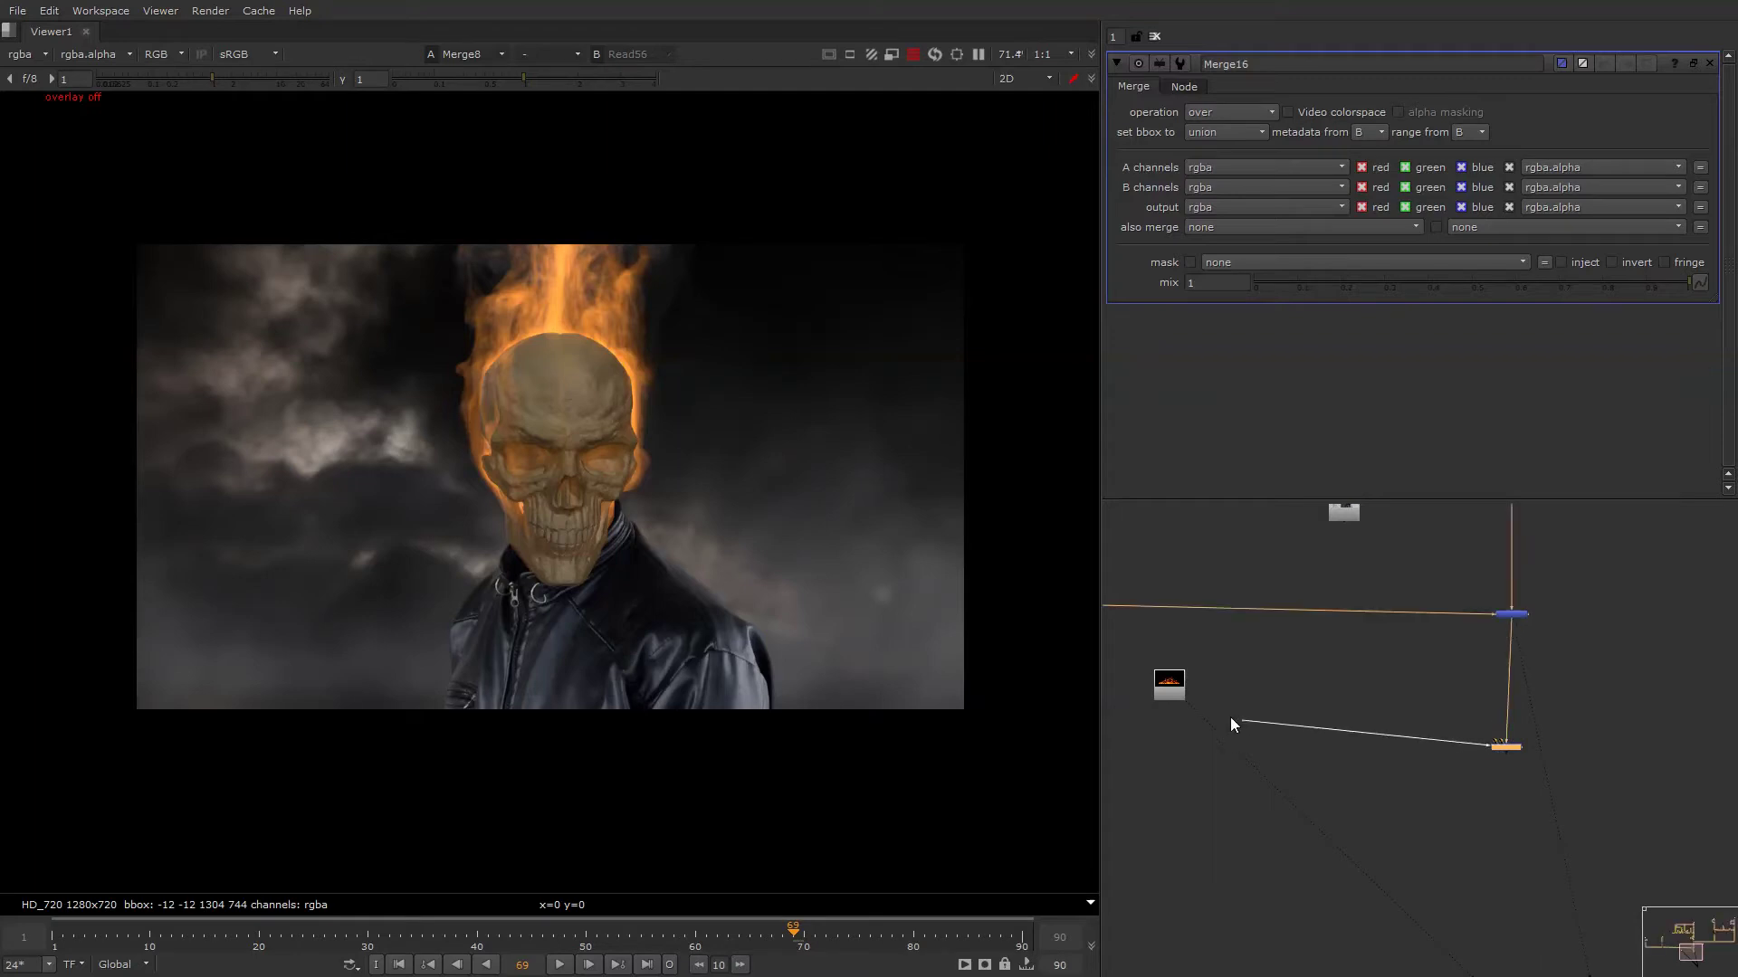
{"action": "left_click_drag", "start_coordinate": [1170, 689], "coordinate": [1170, 709]}
{"action": "left_click_drag", "start_coordinate": [1352, 709], "coordinate": [1648, 803]}
{"action": "key", "text": "1"}
{"action": "left_click", "coordinate": [1458, 768]}
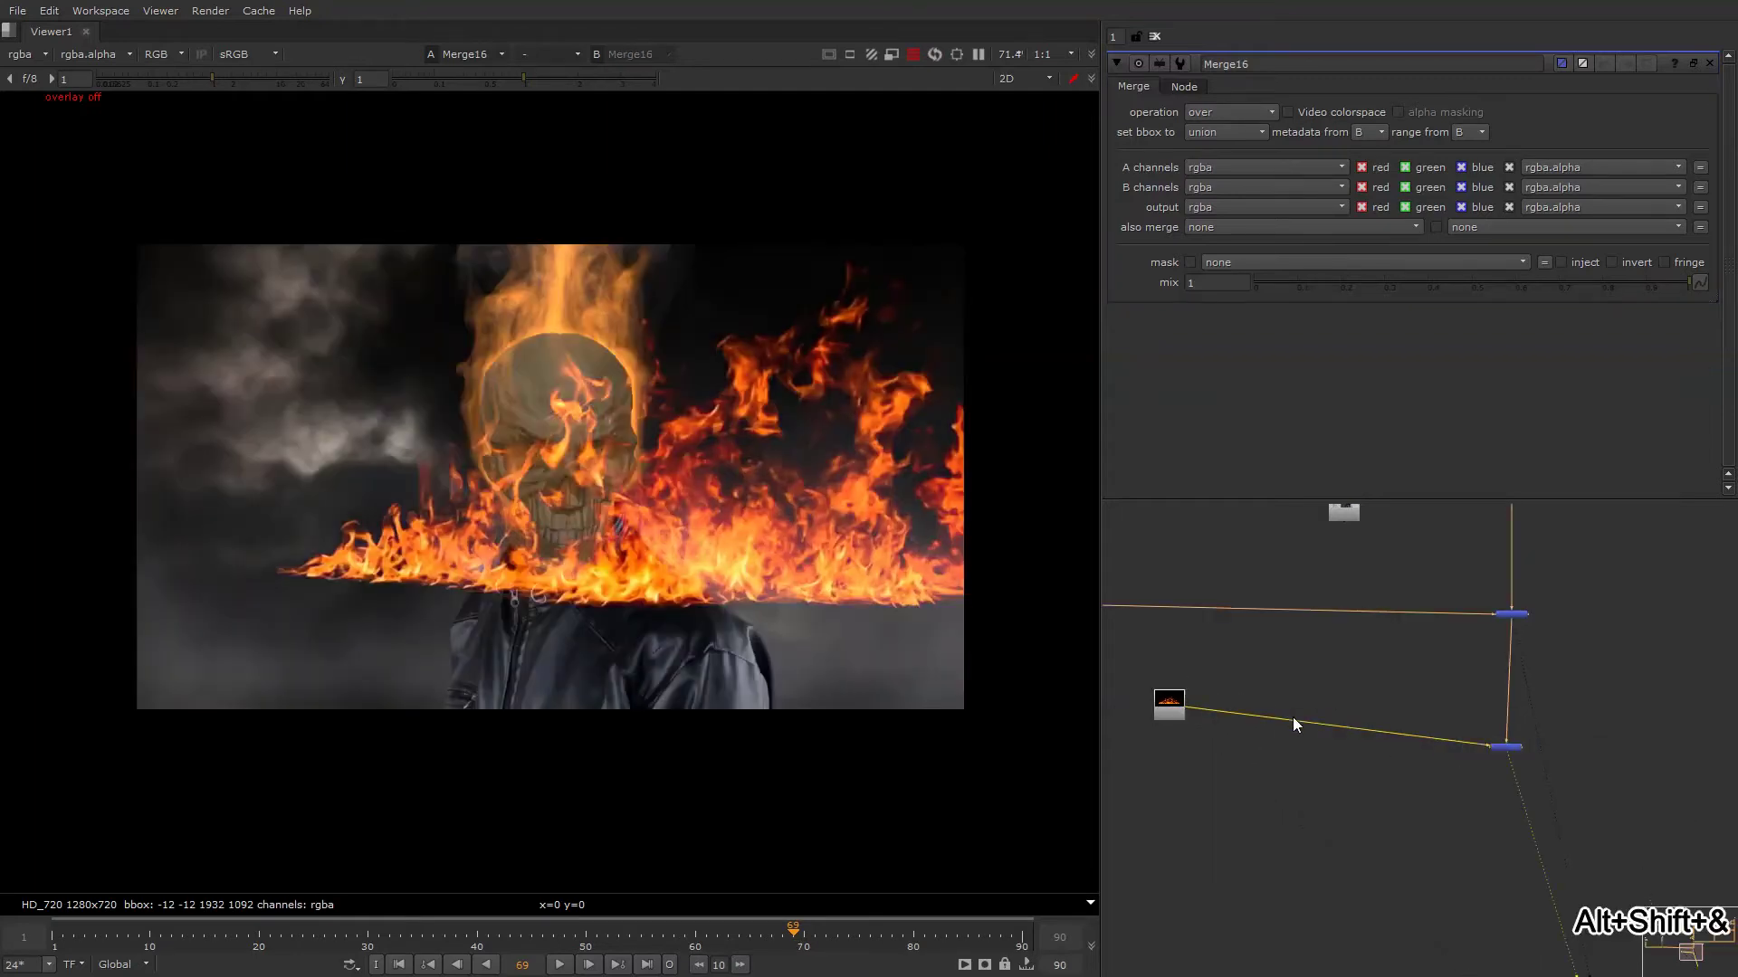
Try a Reformat node with output format root.format 1280x720 below the fire footage.
{"action": "left_click_drag", "start_coordinate": [1154, 713], "coordinate": [1287, 700], "text": "alt"}
{"action": "key", "text": "Tab"}
{"action": "type", "text": "refl"}
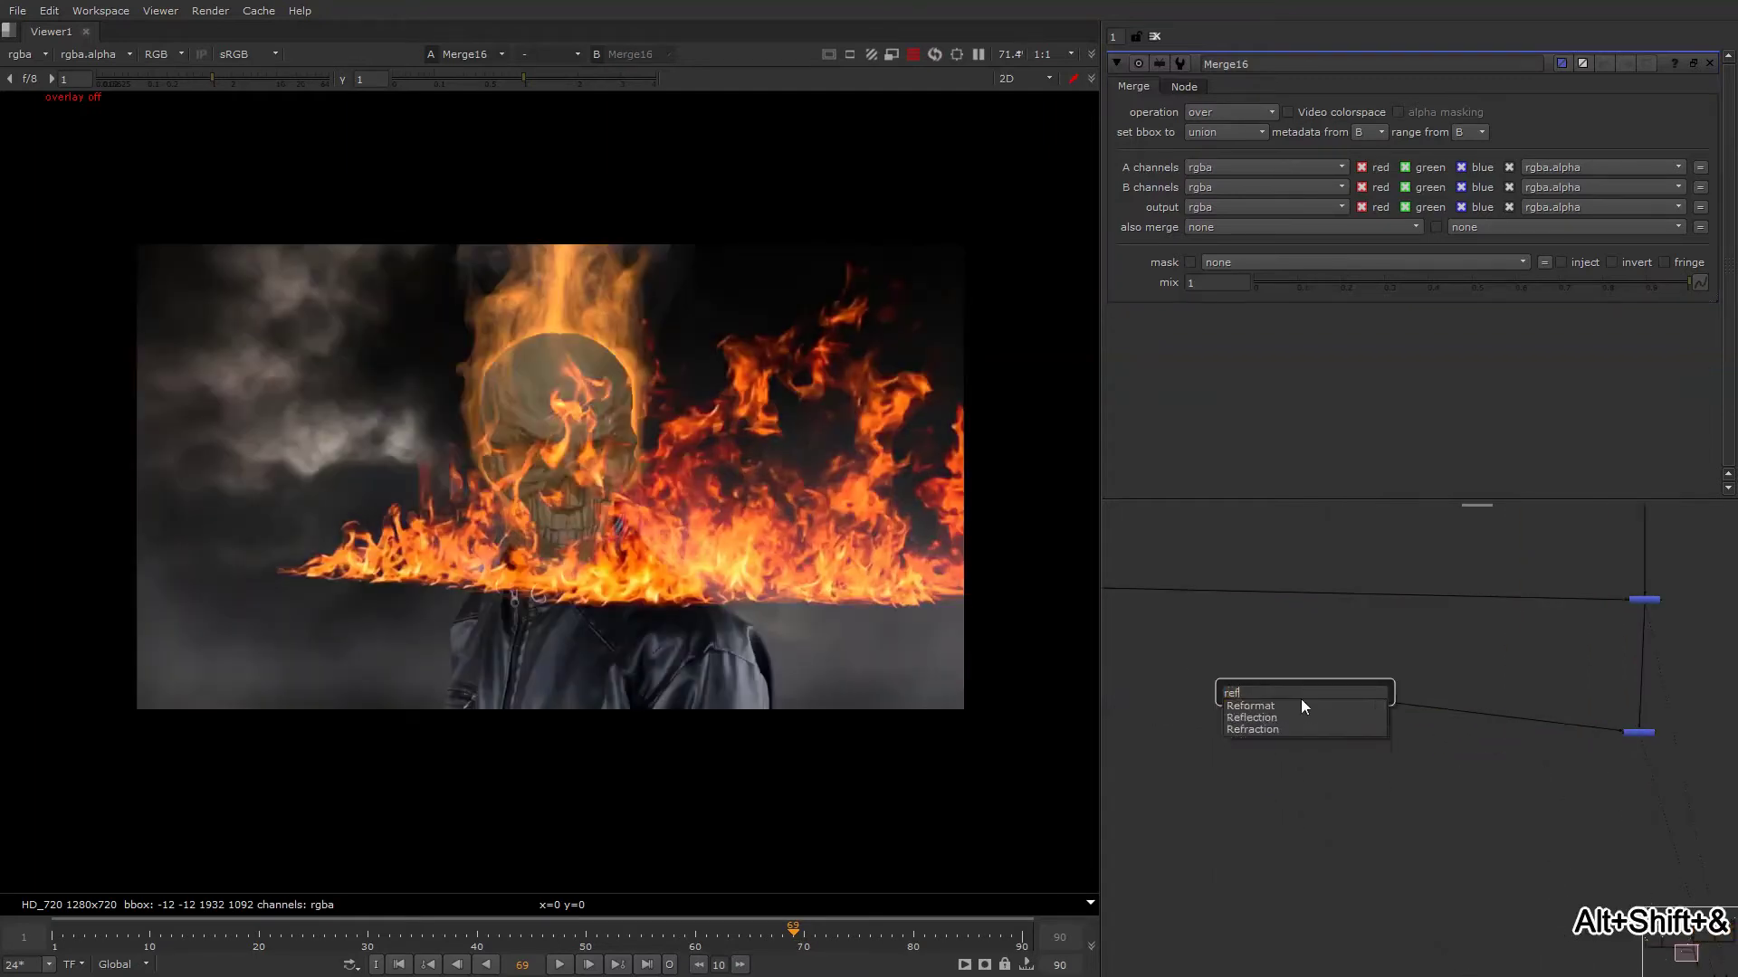
{"action": "key", "text": "Return"}
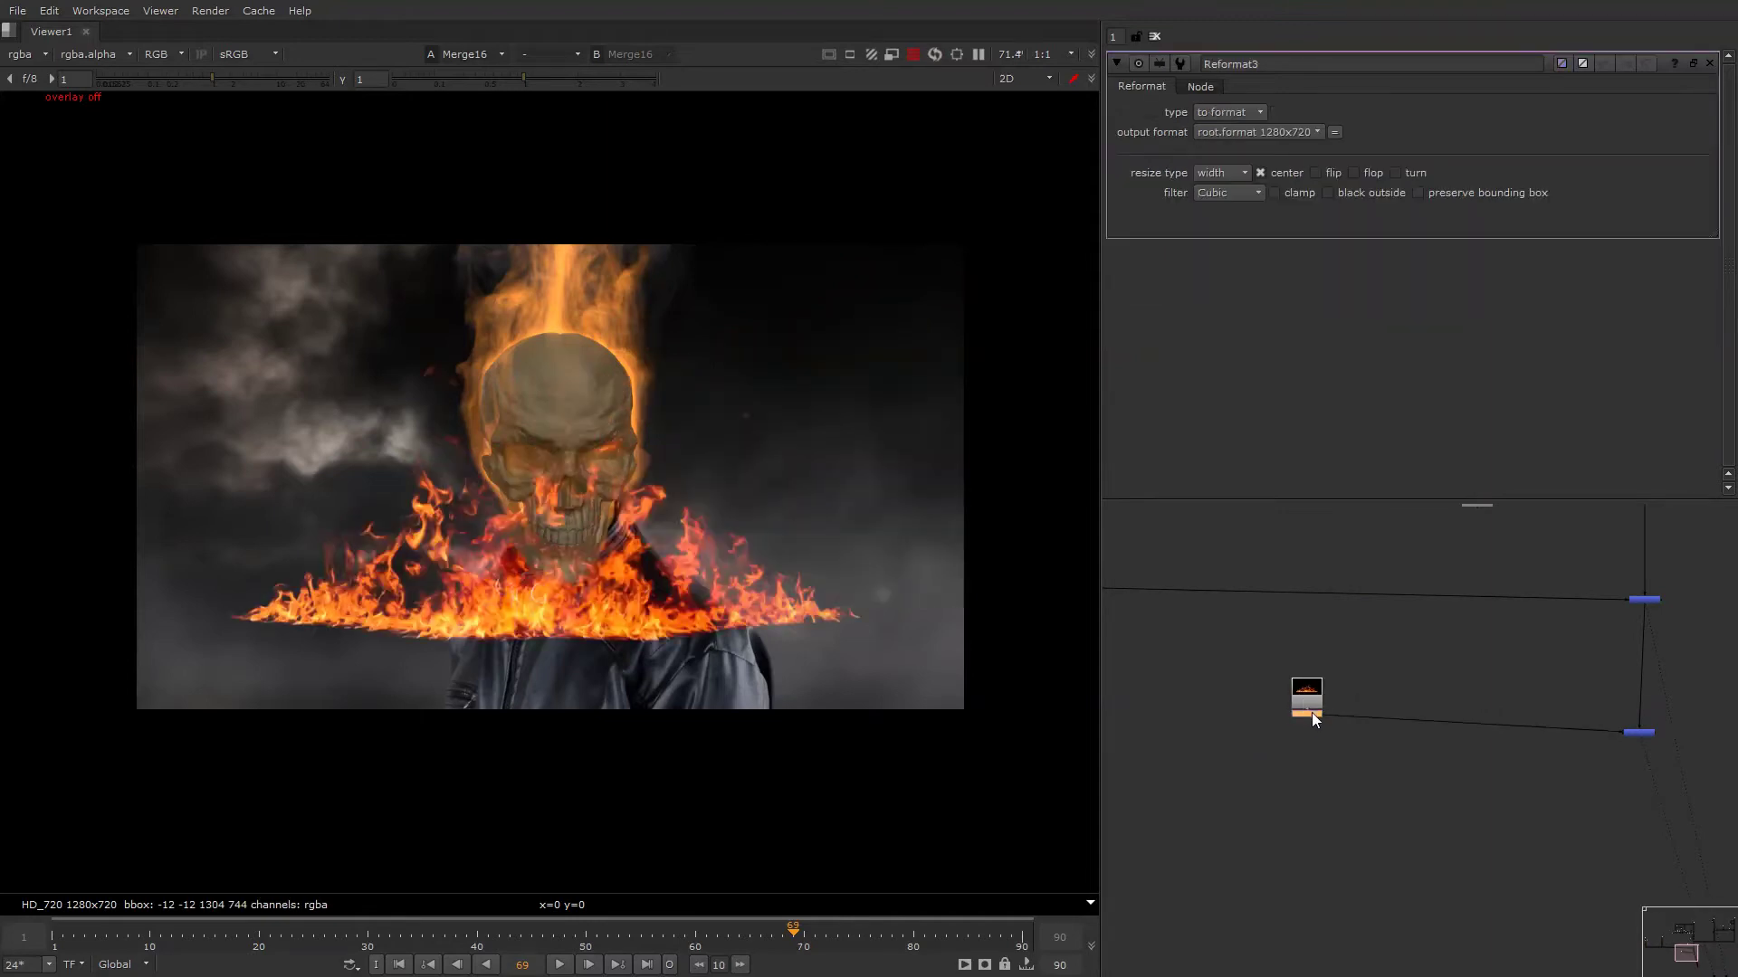
{"action": "left_click_drag", "start_coordinate": [1312, 714], "coordinate": [1292, 661]}
View the fire footage on its own and turn on the viewer overlay.
{"action": "key", "text": "1"}
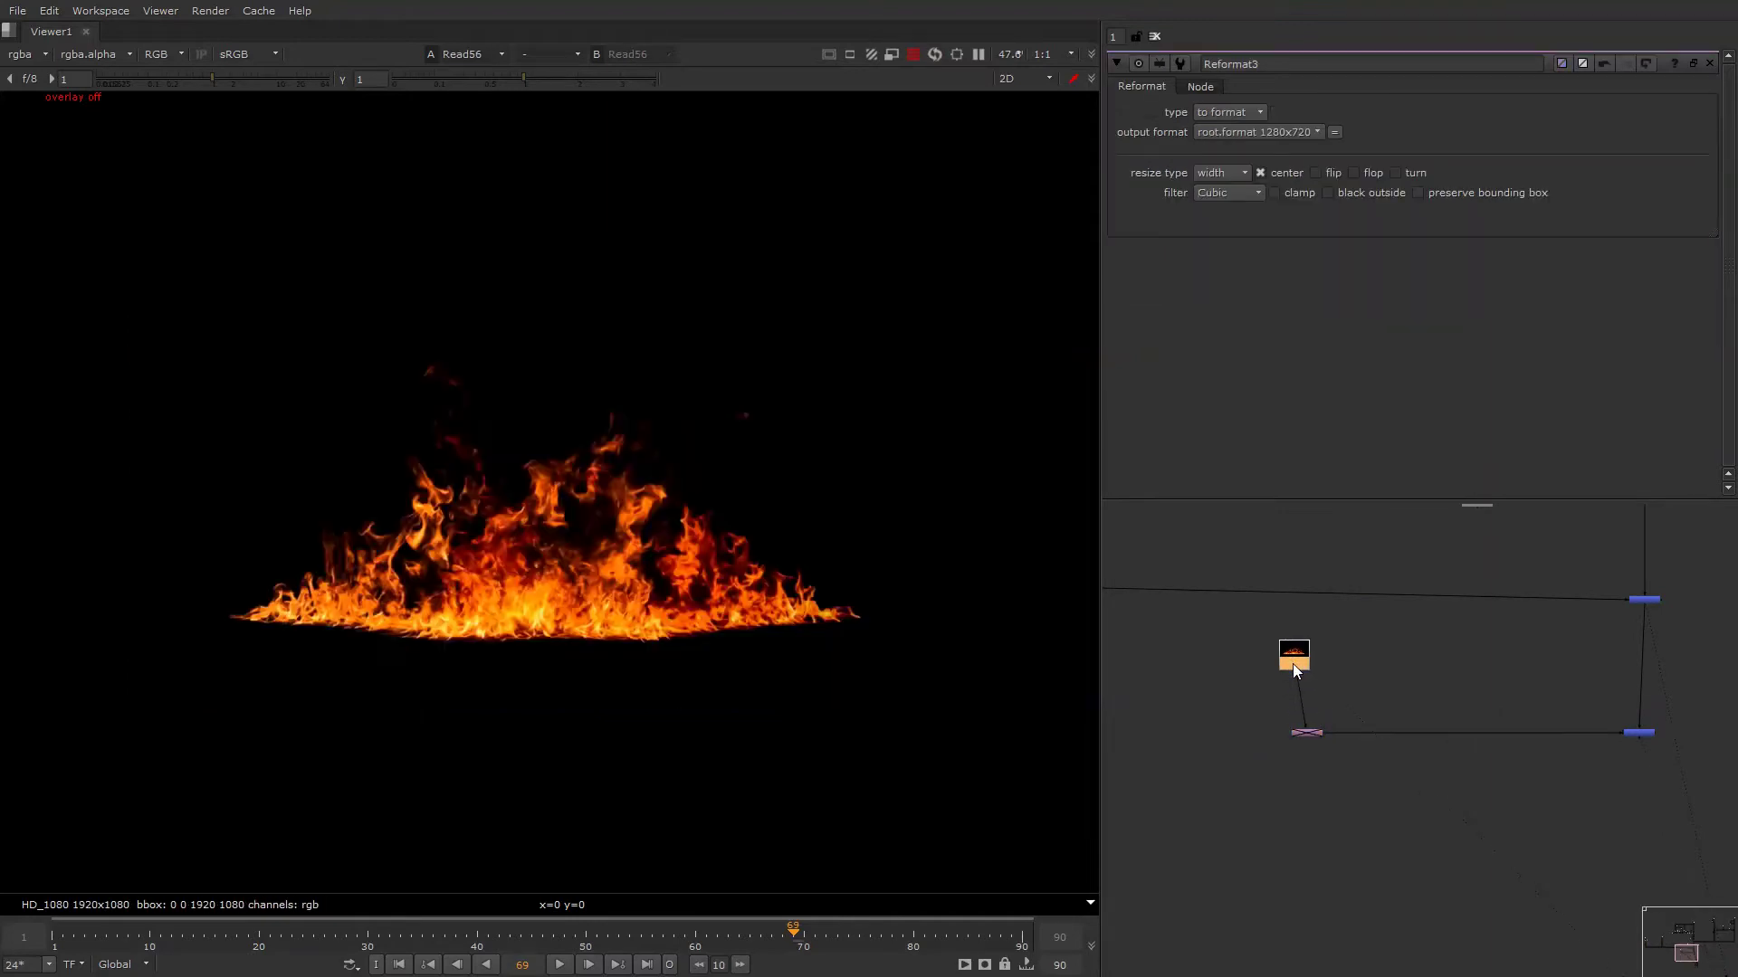
{"action": "double_click", "coordinate": [1293, 662]}
{"action": "right_click", "coordinate": [771, 304]}
{"action": "left_click", "coordinate": [782, 325]}
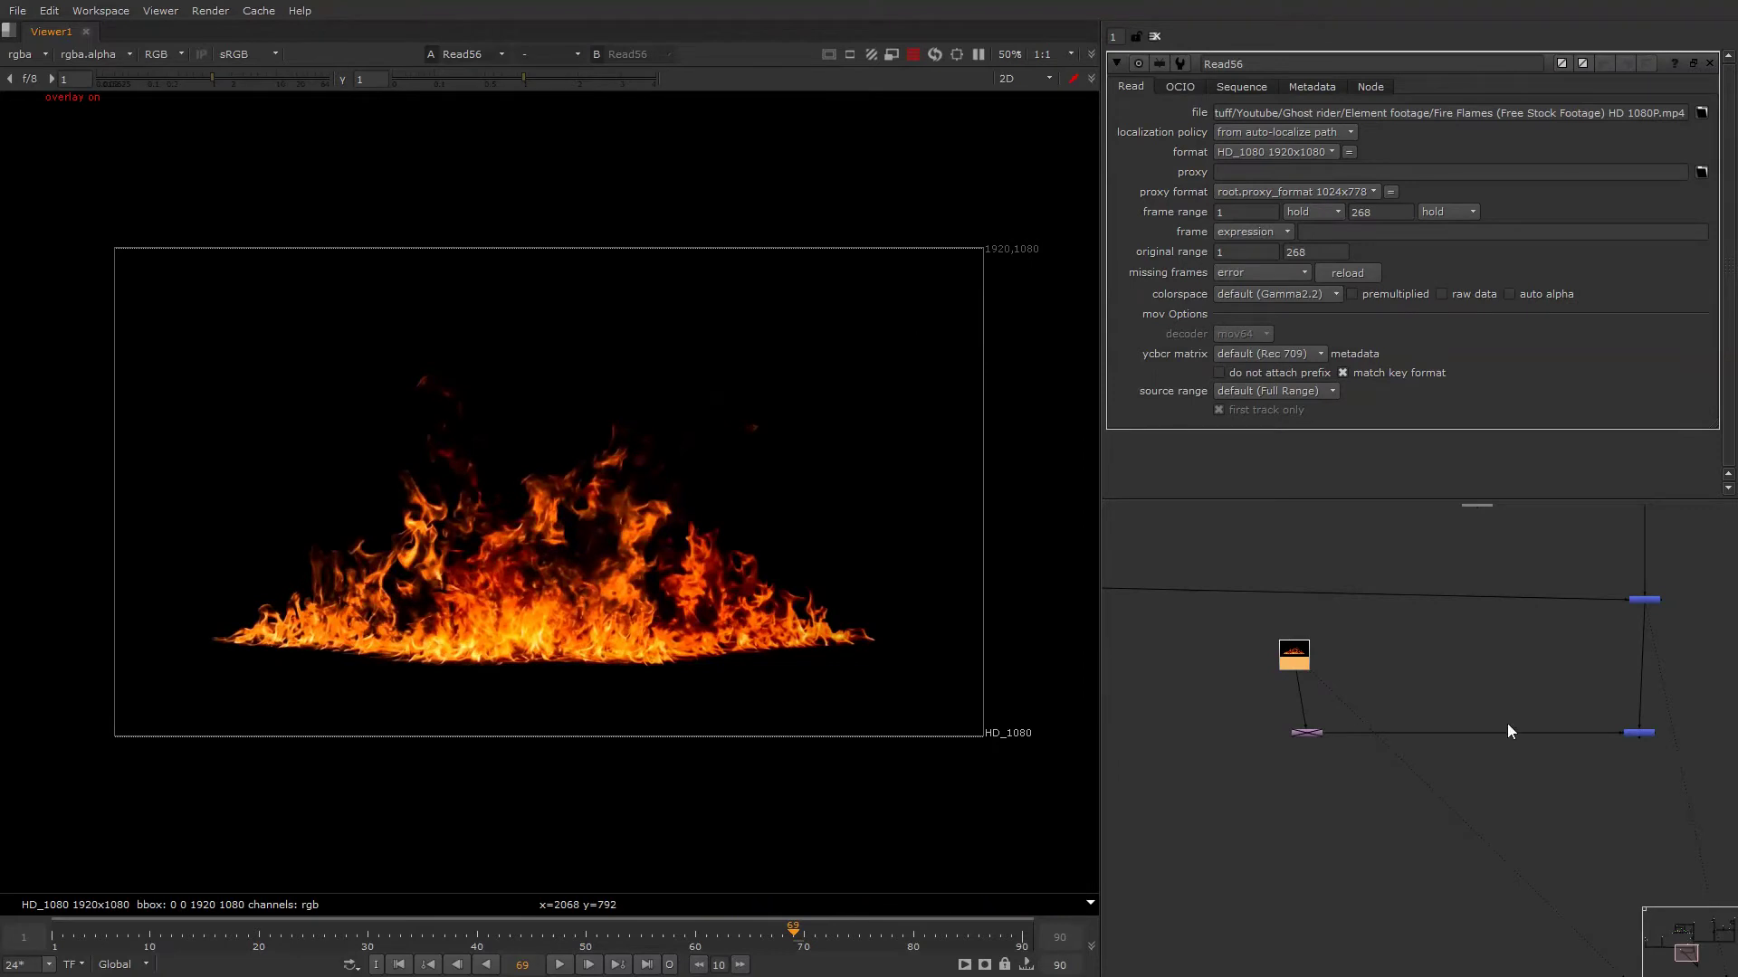
Compare the fire merge with the Reformat node enabled and disabled, and delete that Reformat node.
{"action": "left_click_drag", "start_coordinate": [1550, 697], "coordinate": [1698, 793], "text": "alt"}
{"action": "key", "text": "1"}
{"action": "left_click", "coordinate": [1414, 709]}
{"action": "left_click_drag", "start_coordinate": [1164, 636], "coordinate": [1281, 713]}
{"action": "key", "text": "d"}
{"action": "middle_click_drag", "start_coordinate": [1268, 721], "coordinate": [1324, 699]}
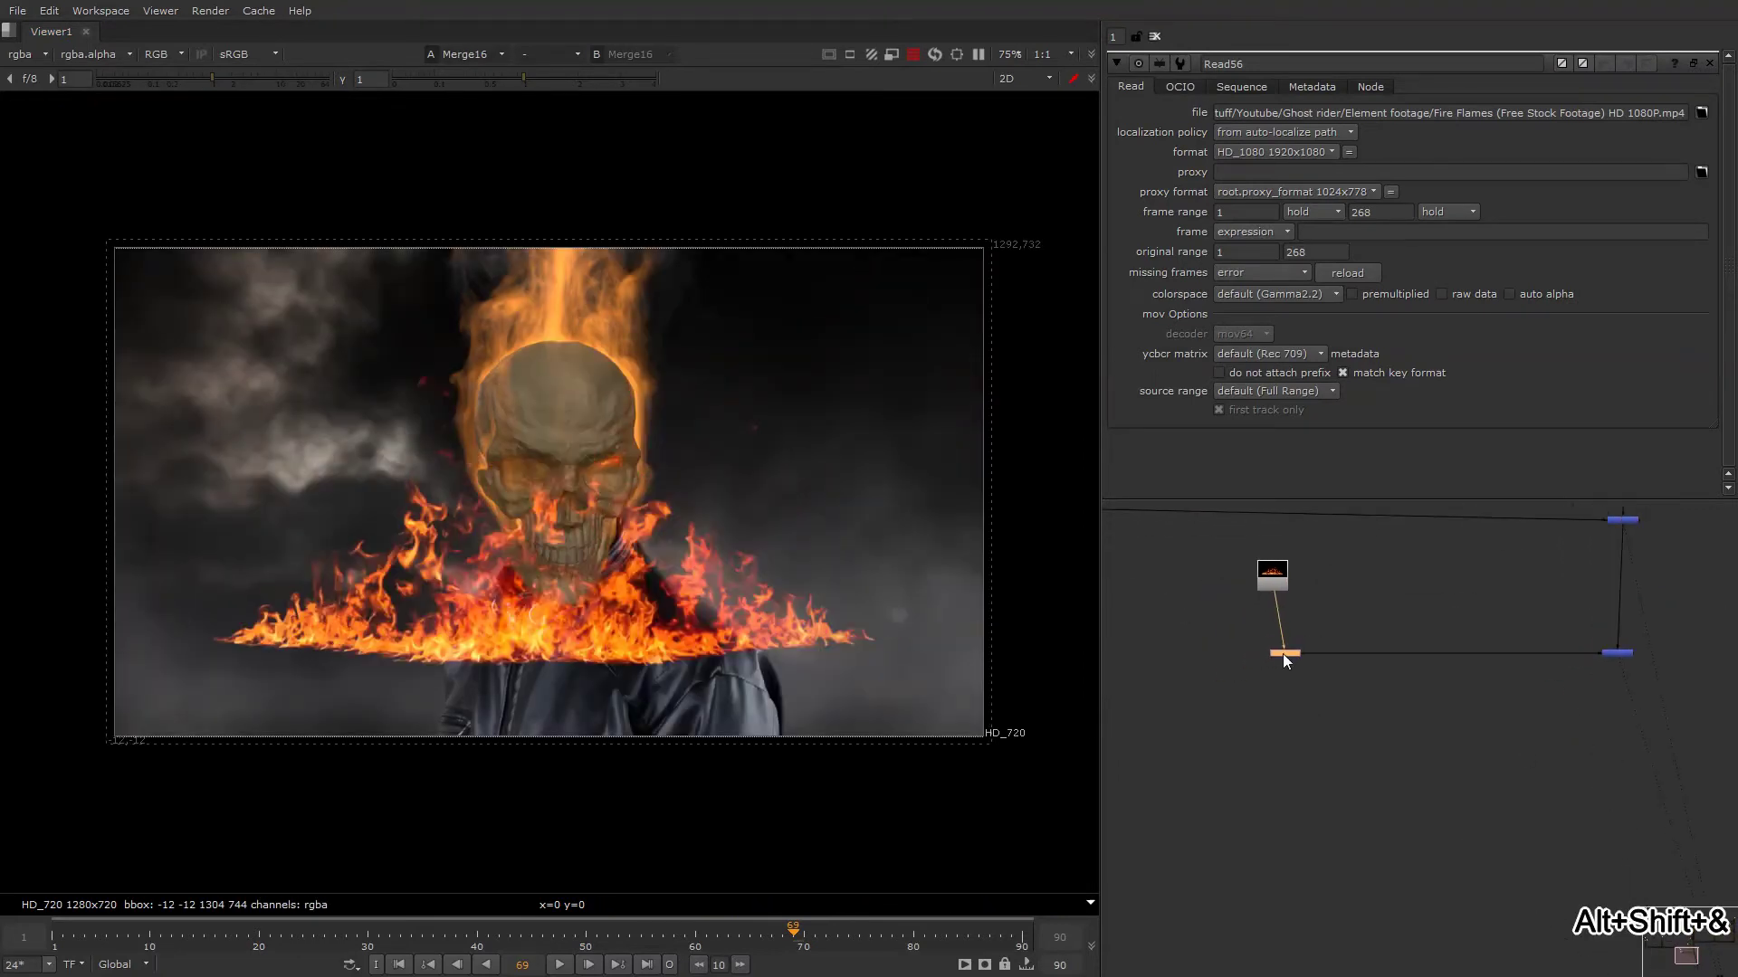
{"action": "left_click_drag", "start_coordinate": [1284, 654], "coordinate": [1314, 626]}
{"action": "key", "text": "d"}
{"action": "key", "text": "Delete"}
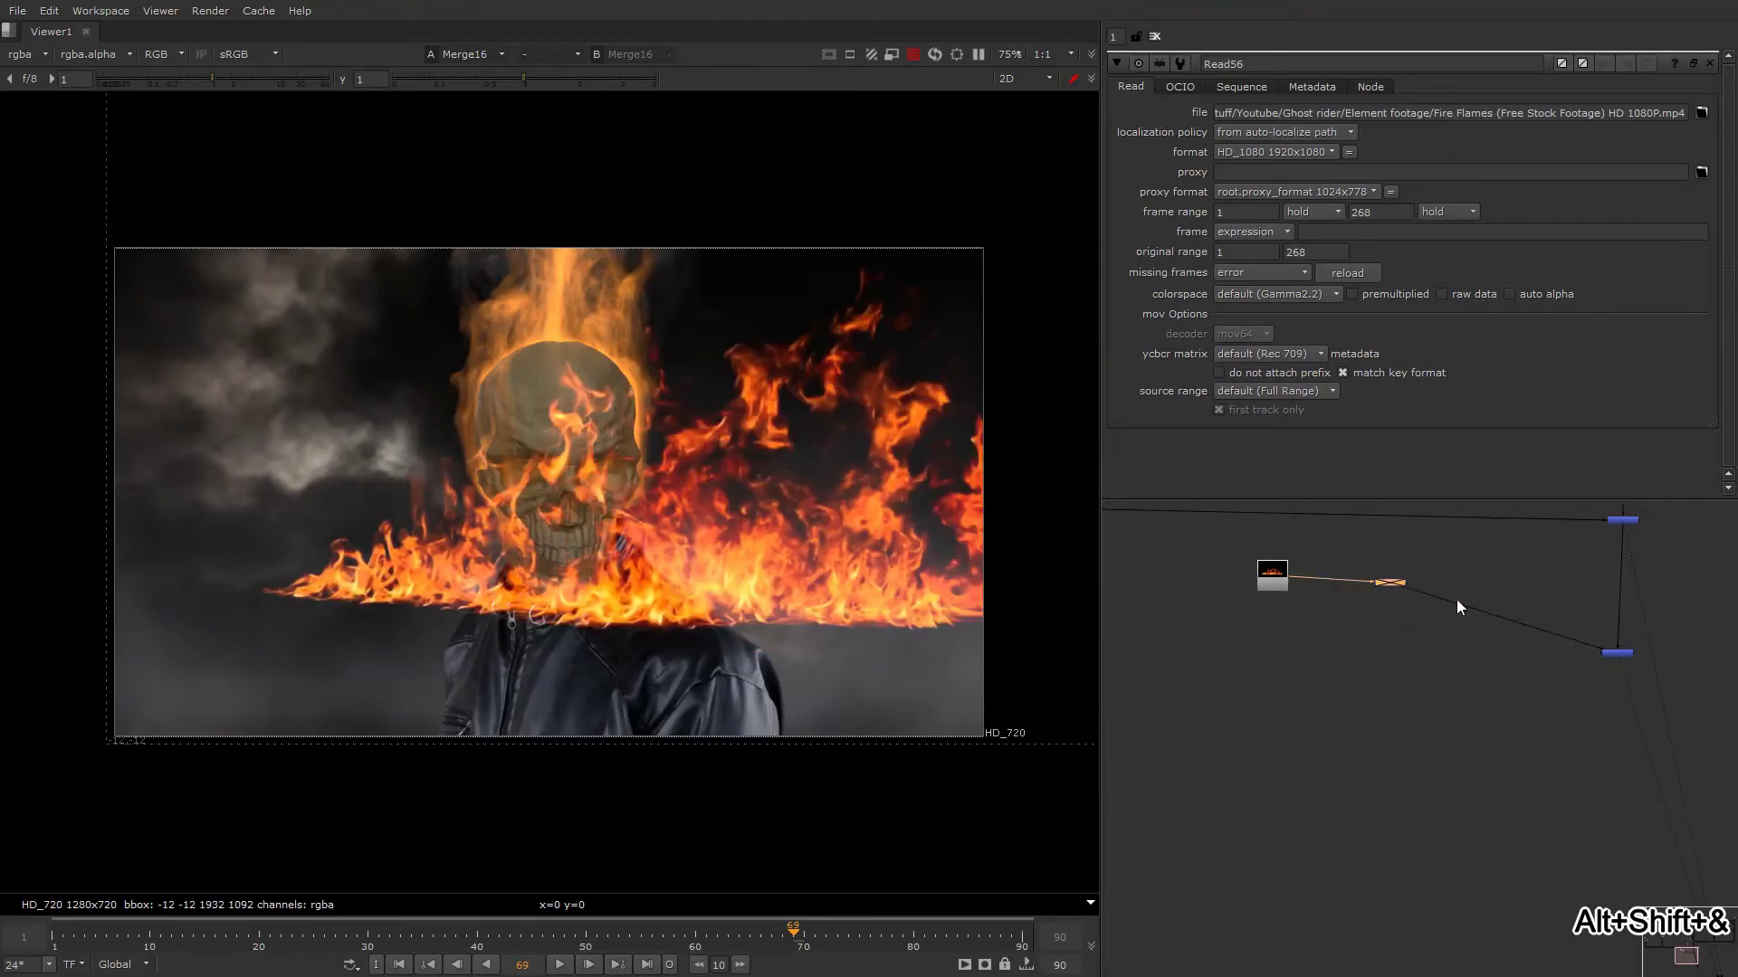
Add a Transform node below the fire footage and insert a luminance Keyer between the two.
{"action": "left_click", "coordinate": [1275, 588]}
{"action": "key", "text": "t"}
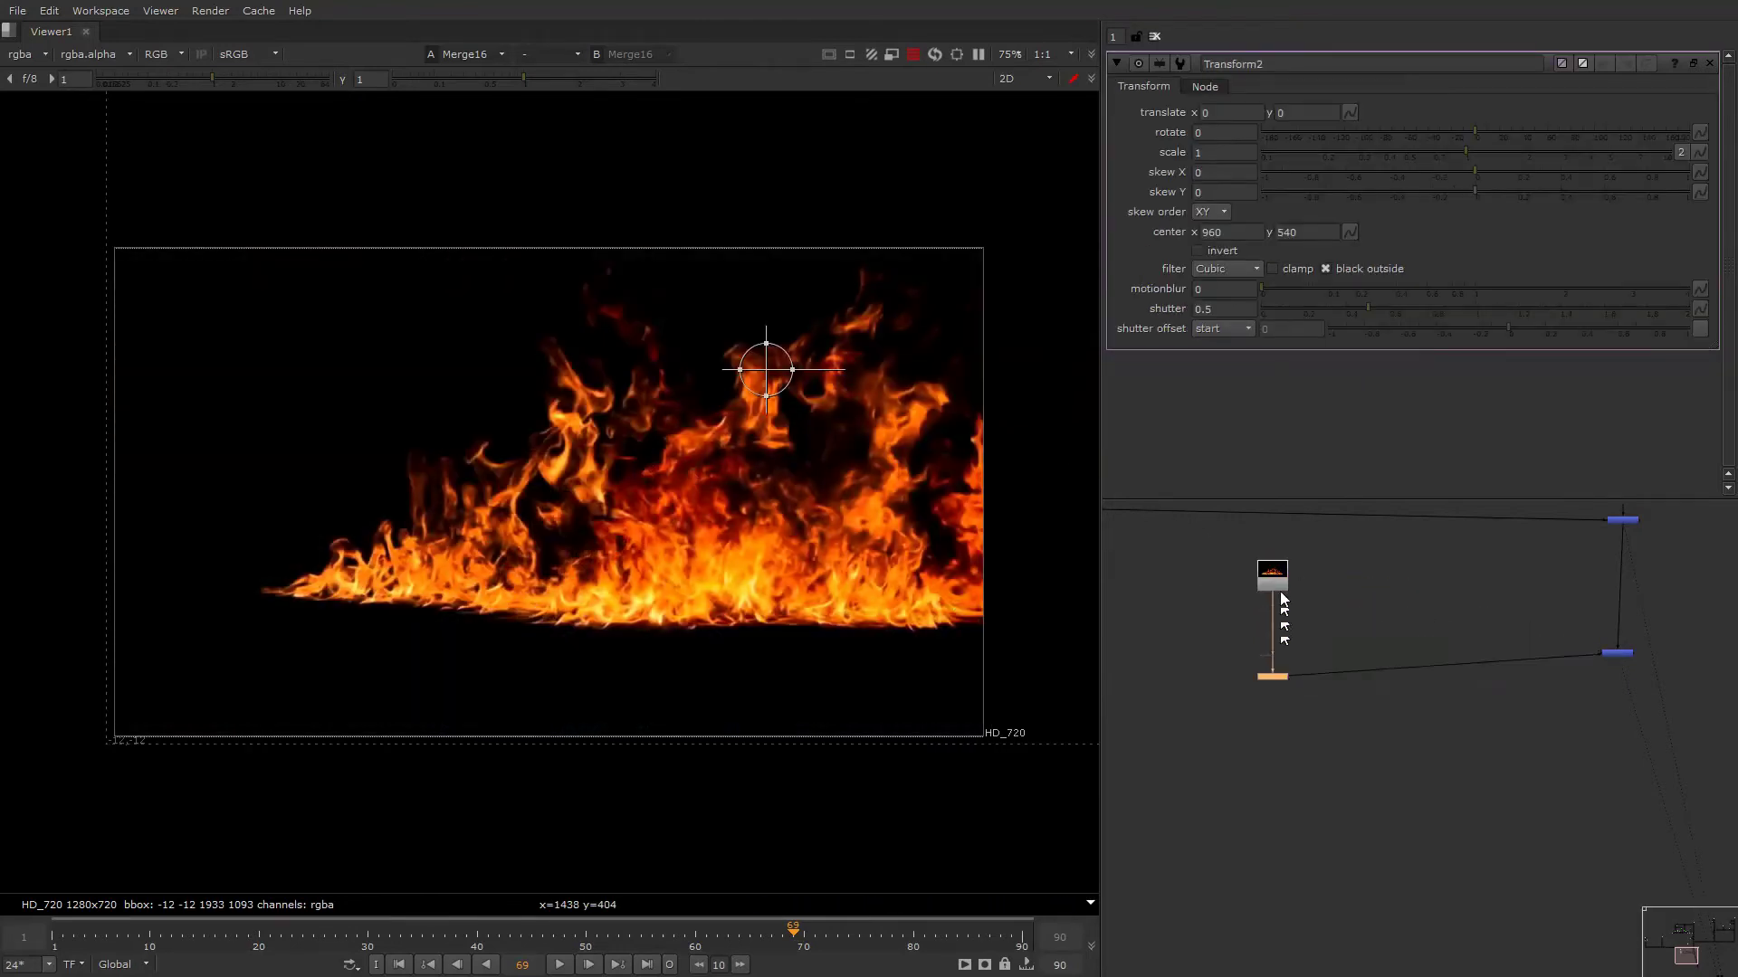
{"action": "left_click", "coordinate": [1283, 599]}
{"action": "key", "text": "Tab"}
{"action": "type", "text": "keyer"}
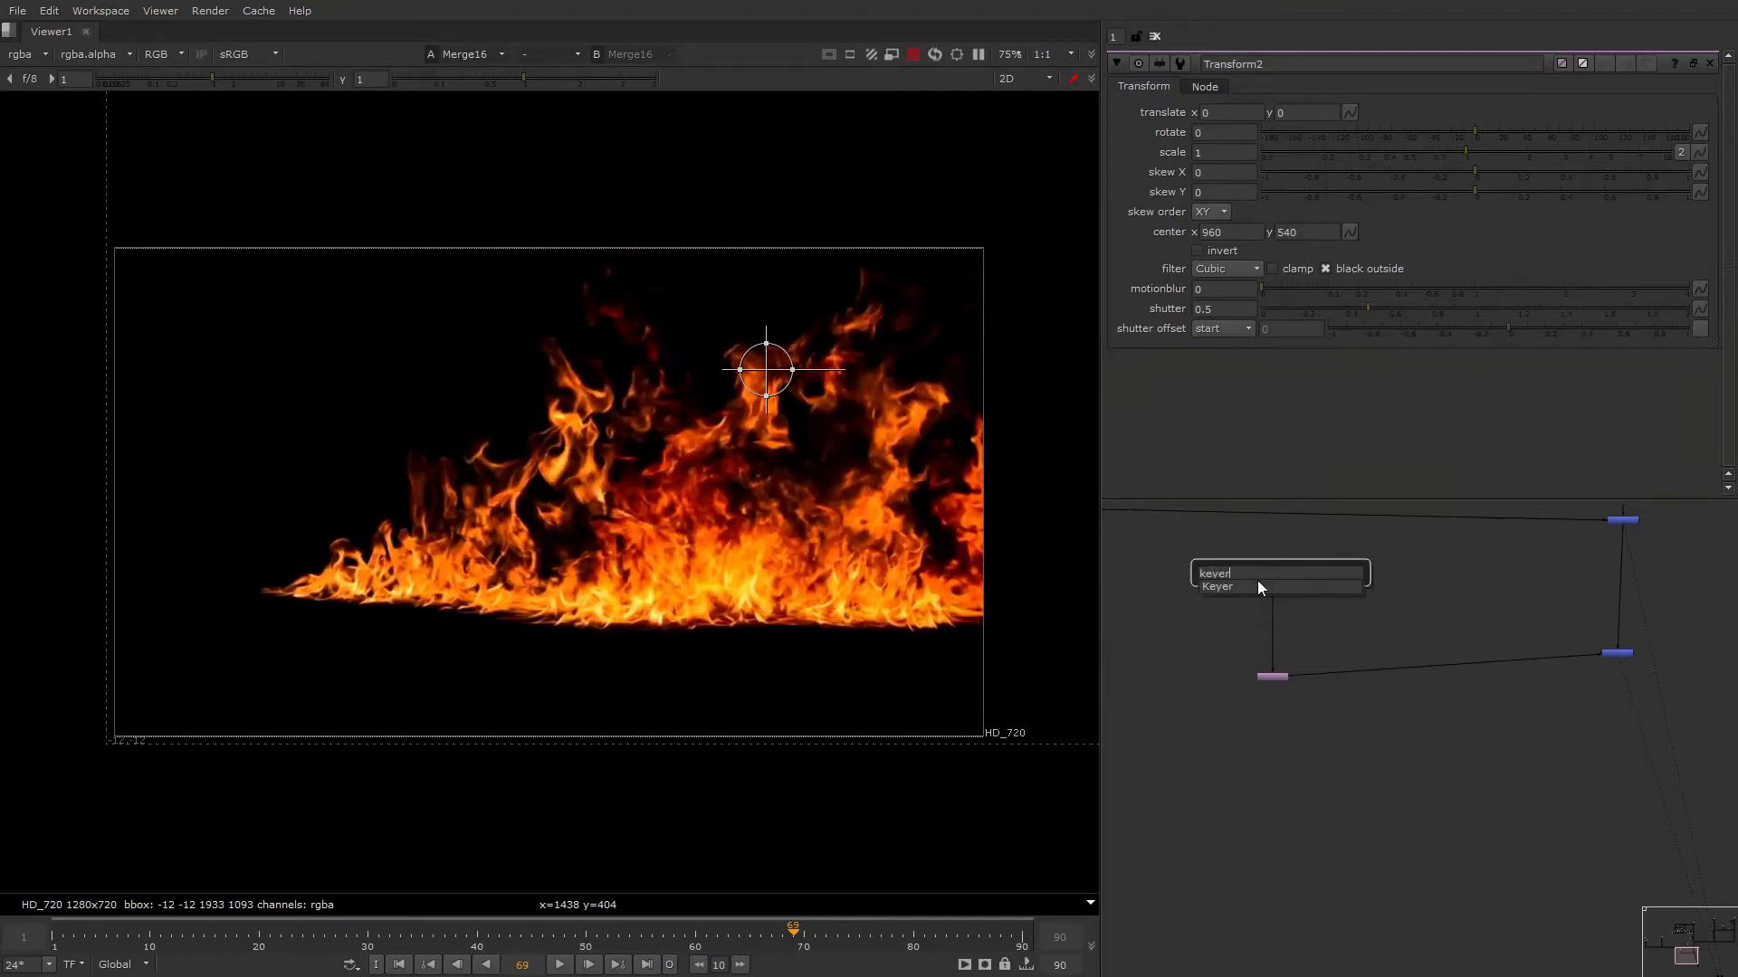
{"action": "key", "text": "Return"}
View the fire Keyer's alpha channel, spread the node away from the footage, and return the viewer to RGB.
{"action": "scroll", "coordinate": [1310, 597], "scroll_direction": "up", "scroll_amount": 2}
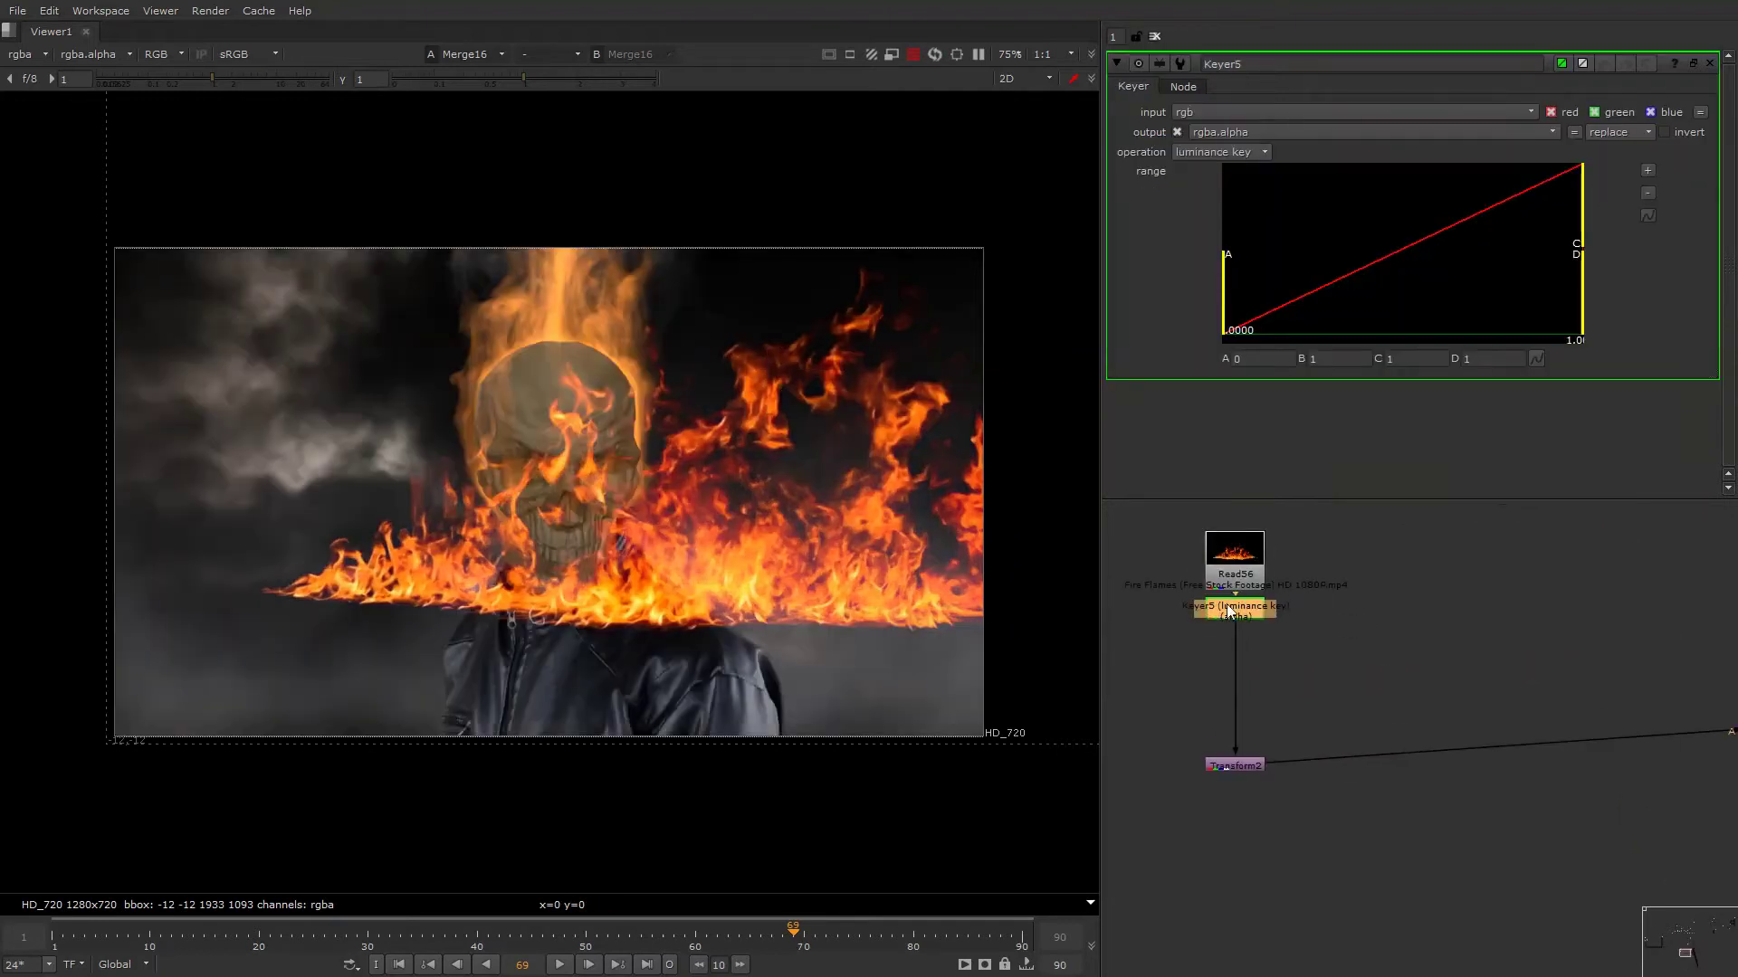
{"action": "key", "text": "1"}
{"action": "key", "text": "a"}
{"action": "left_click", "coordinate": [1239, 637]}
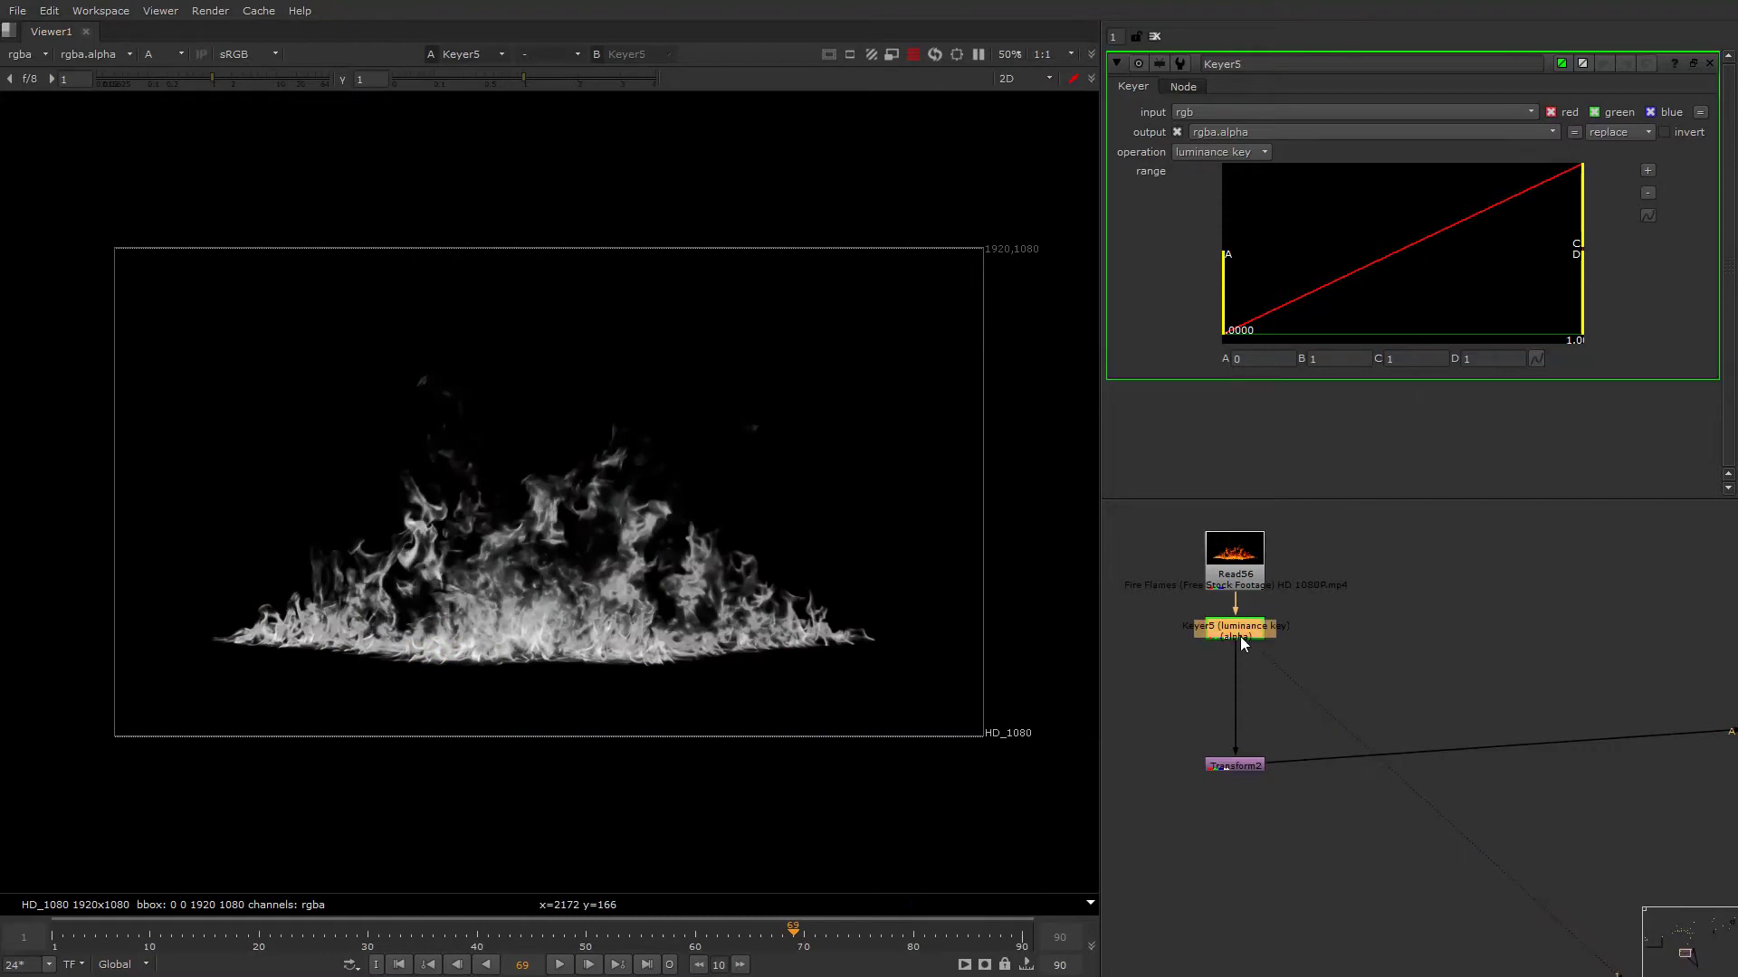
{"action": "key", "text": "a"}
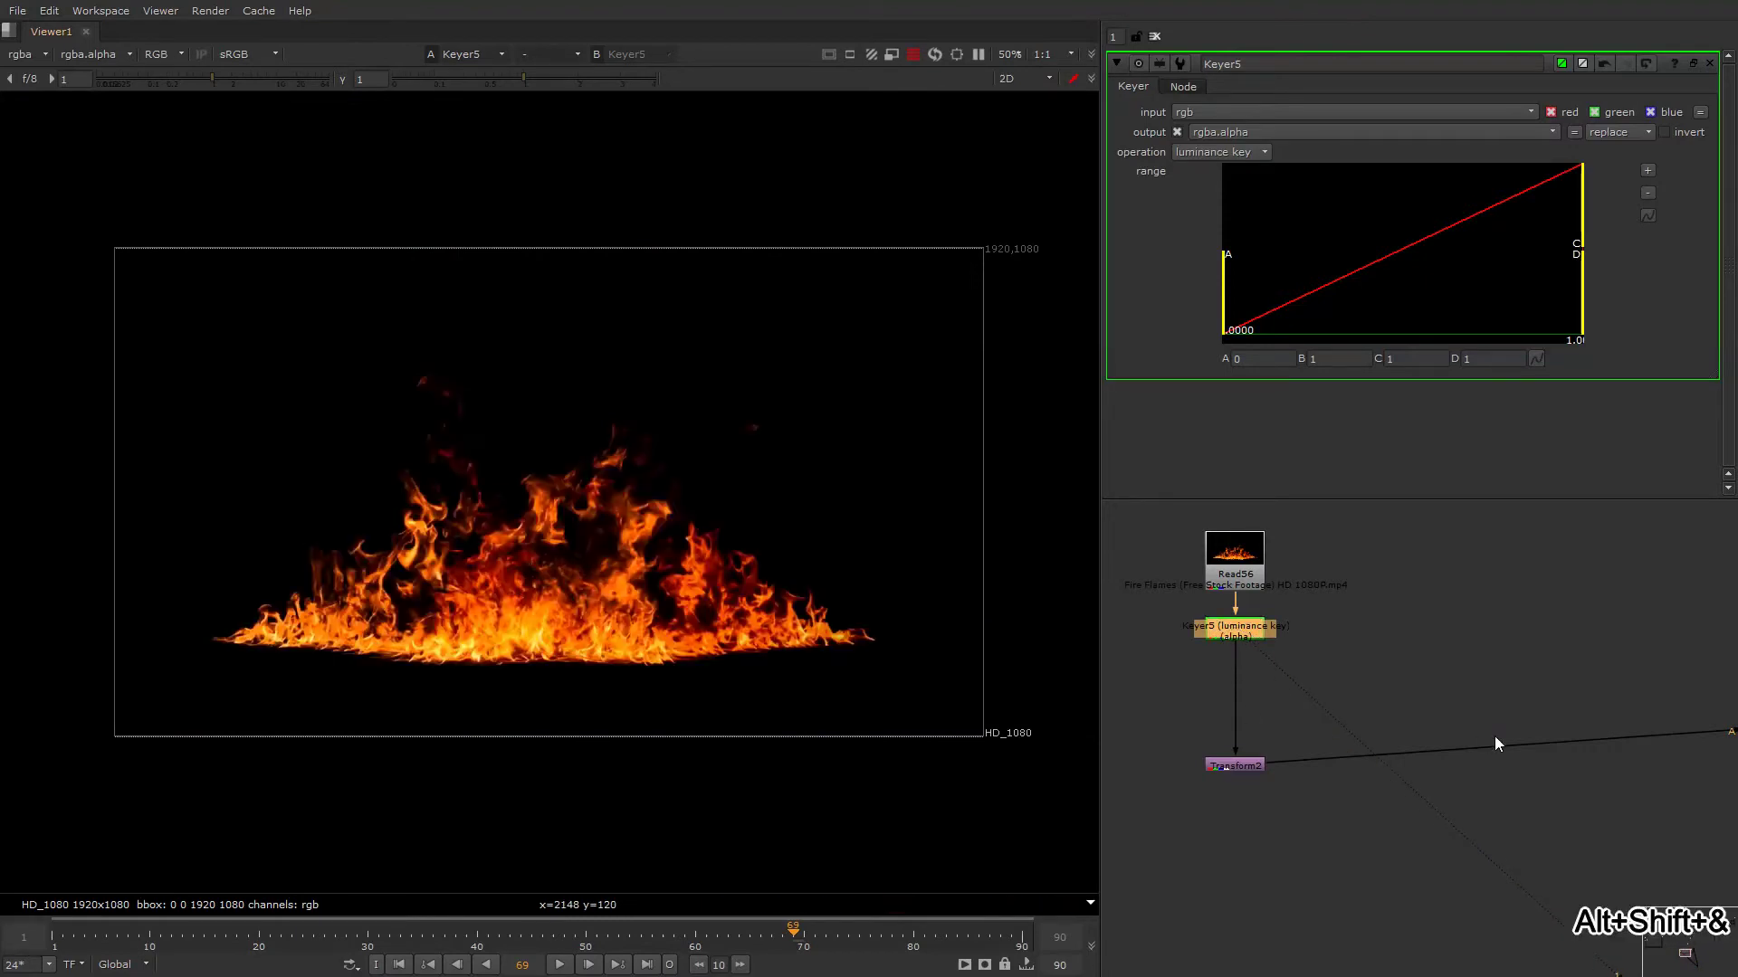
View the full composite, set the fire Transform's center to x 980, y 279, and translate the fire to x -704, y -494.
{"action": "scroll", "coordinate": [1497, 733], "scroll_direction": "down", "scroll_amount": 4}
{"action": "left_click", "coordinate": [1601, 728]}
{"action": "key", "text": "1"}
{"action": "left_click", "coordinate": [1702, 815]}
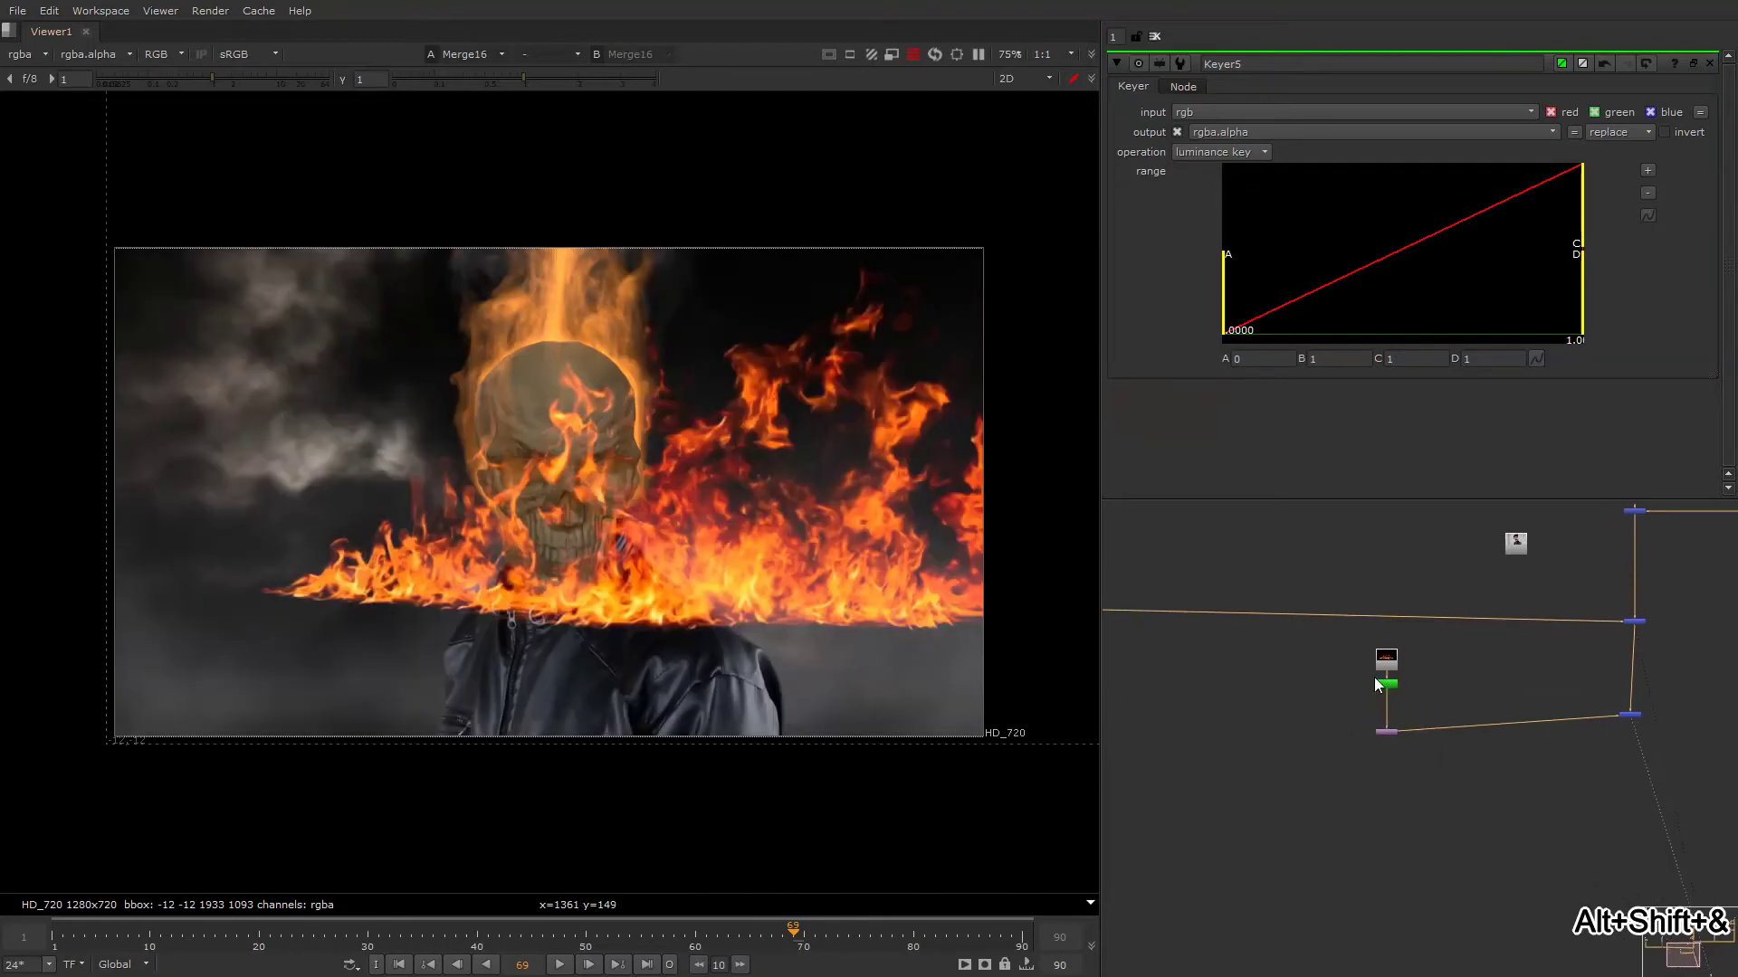
{"action": "scroll", "coordinate": [1362, 719], "scroll_direction": "up", "scroll_amount": 5}
{"action": "double_click", "coordinate": [1372, 805]}
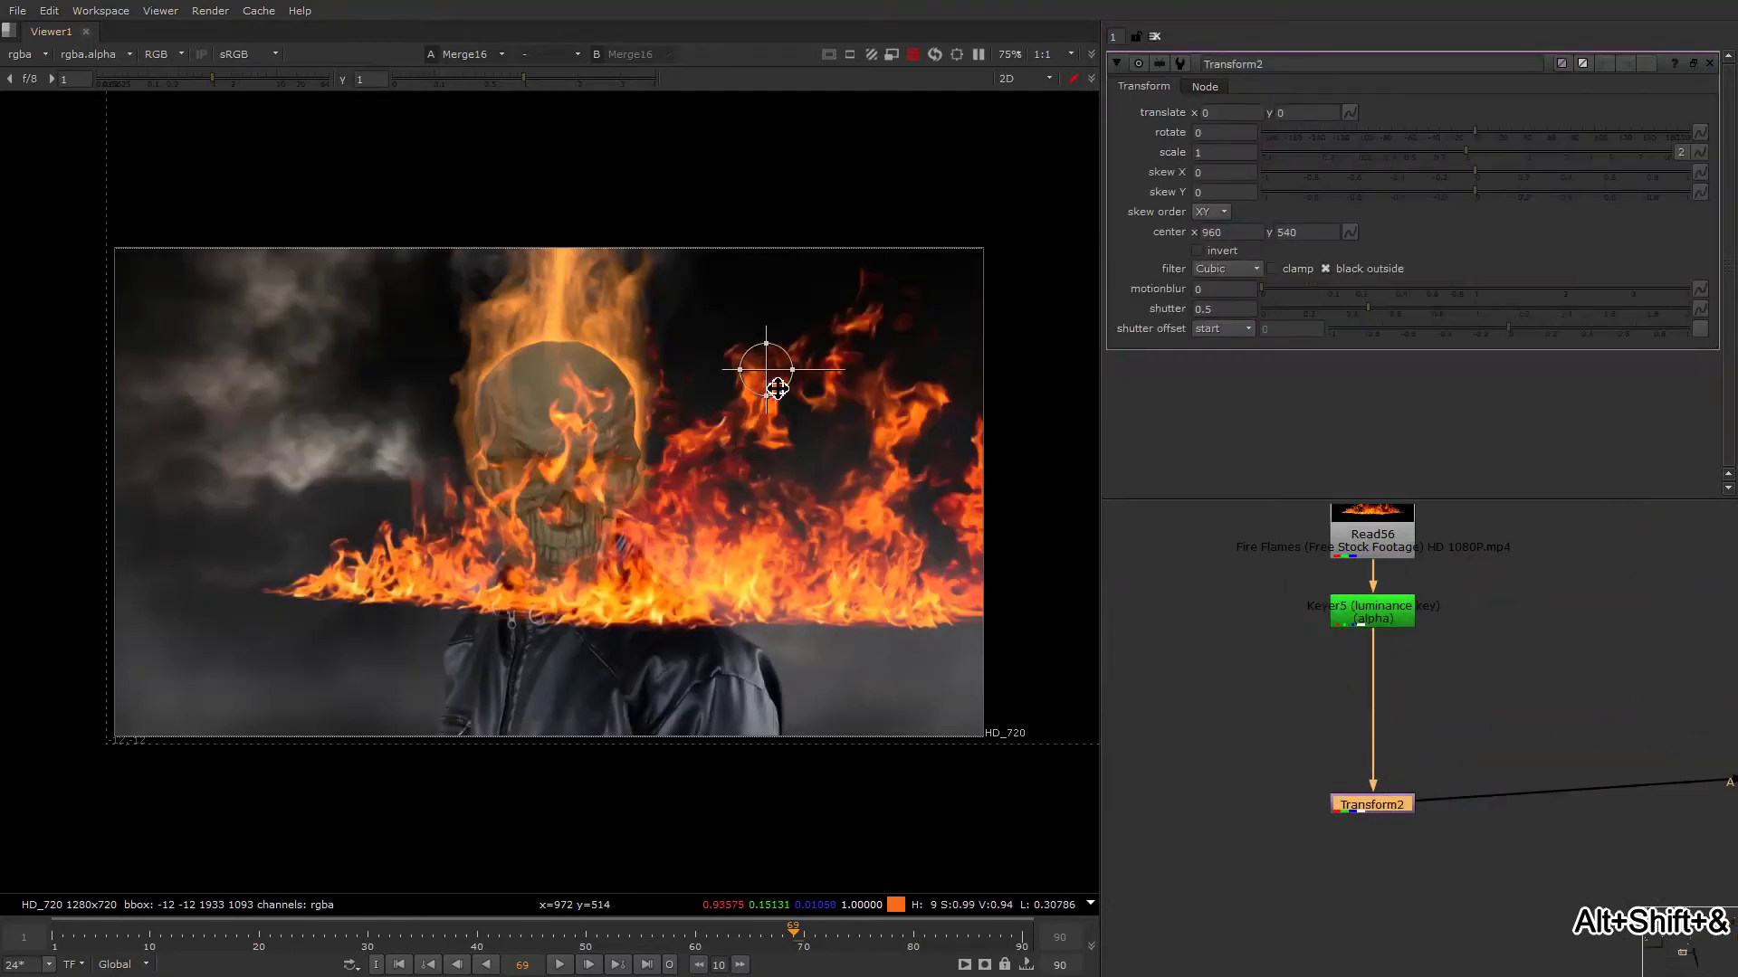
{"action": "left_click_drag", "start_coordinate": [767, 371], "coordinate": [602, 684], "text": "ctrl+alt"}
{"action": "scroll", "coordinate": [787, 551], "scroll_direction": "down", "scroll_amount": 4}
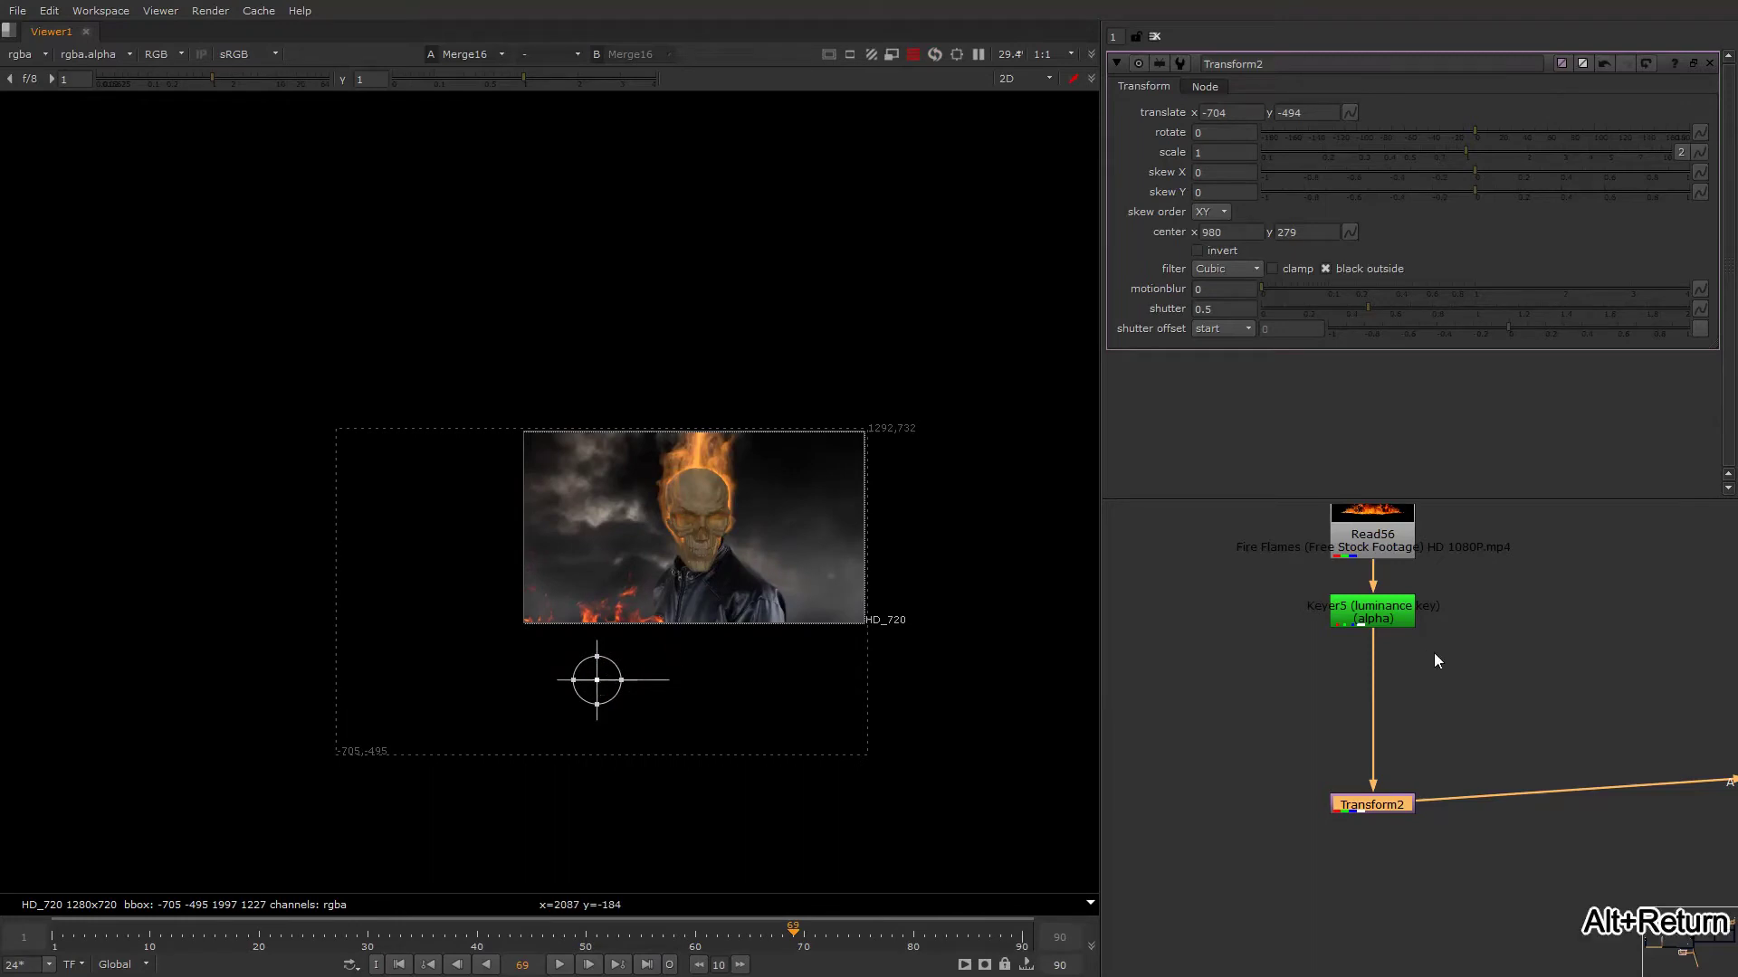
Branch a copy of the fire's Transform off the Keyer and merge the two fire branches with the screen operation.
{"action": "scroll", "coordinate": [1431, 659], "scroll_direction": "down", "scroll_amount": 2}
{"action": "left_click_drag", "start_coordinate": [1431, 659], "coordinate": [1376, 666], "text": "alt"}
{"action": "left_click", "coordinate": [1397, 701]}
{"action": "key", "text": "ctrl+t"}
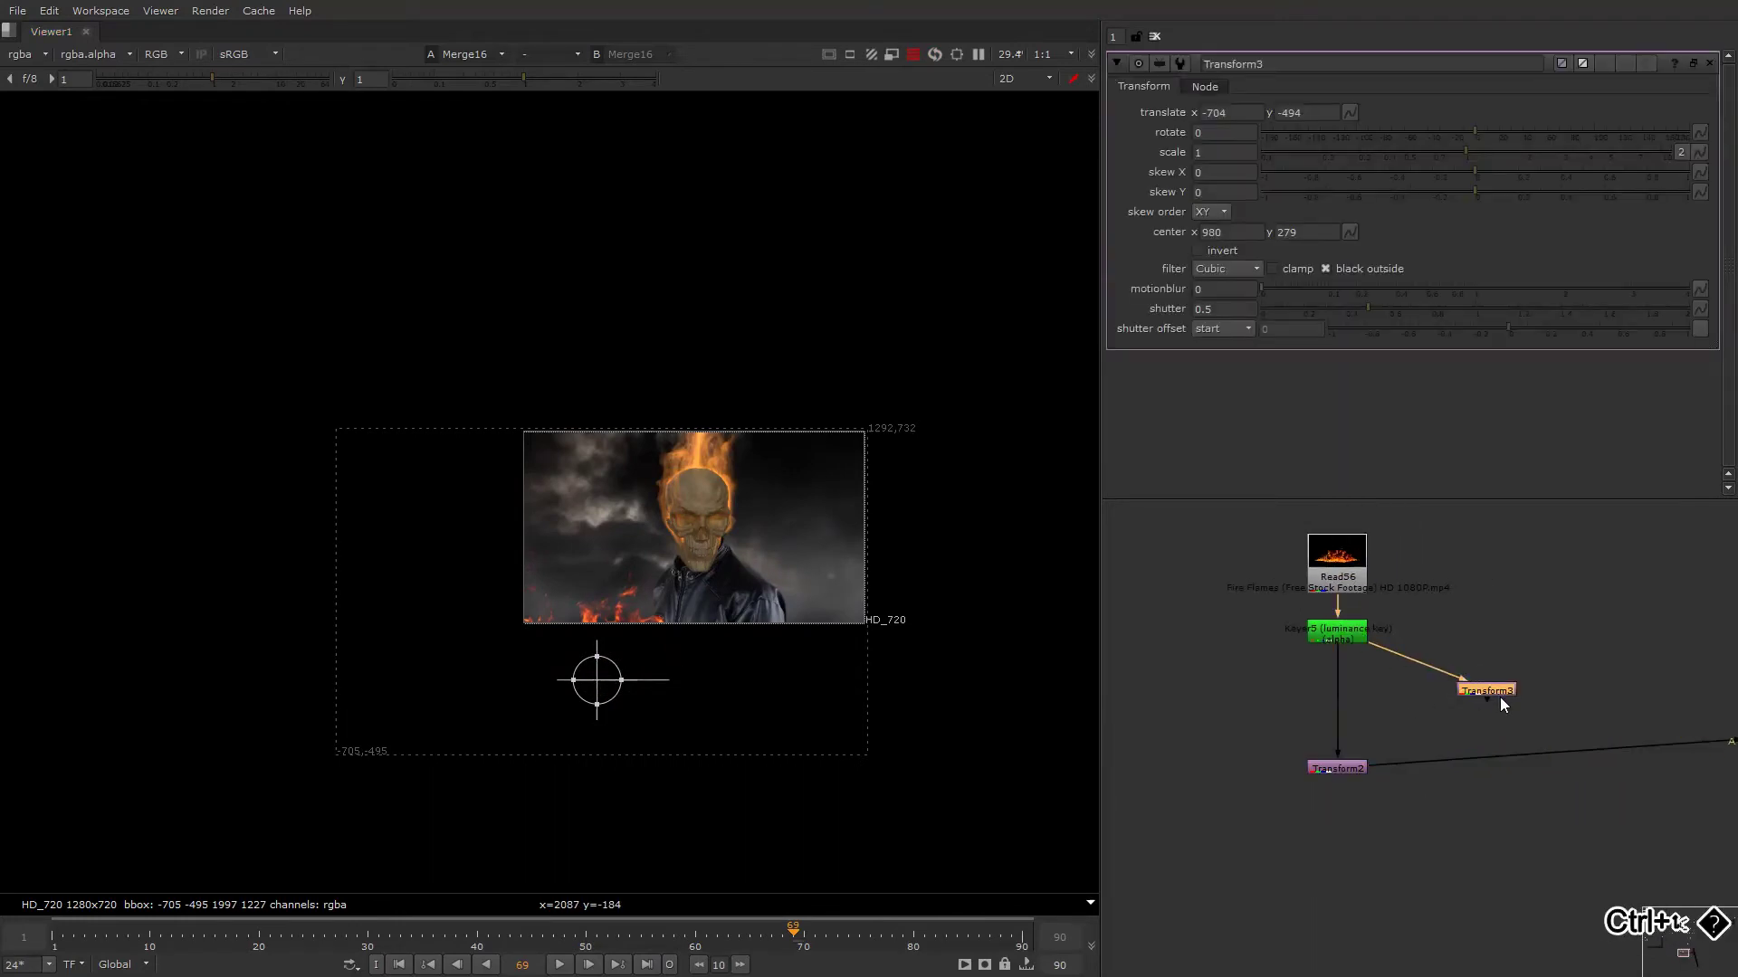
{"action": "key", "text": "m"}
{"action": "left_click_drag", "start_coordinate": [1492, 736], "coordinate": [1493, 766]}
{"action": "left_click", "coordinate": [1217, 112]}
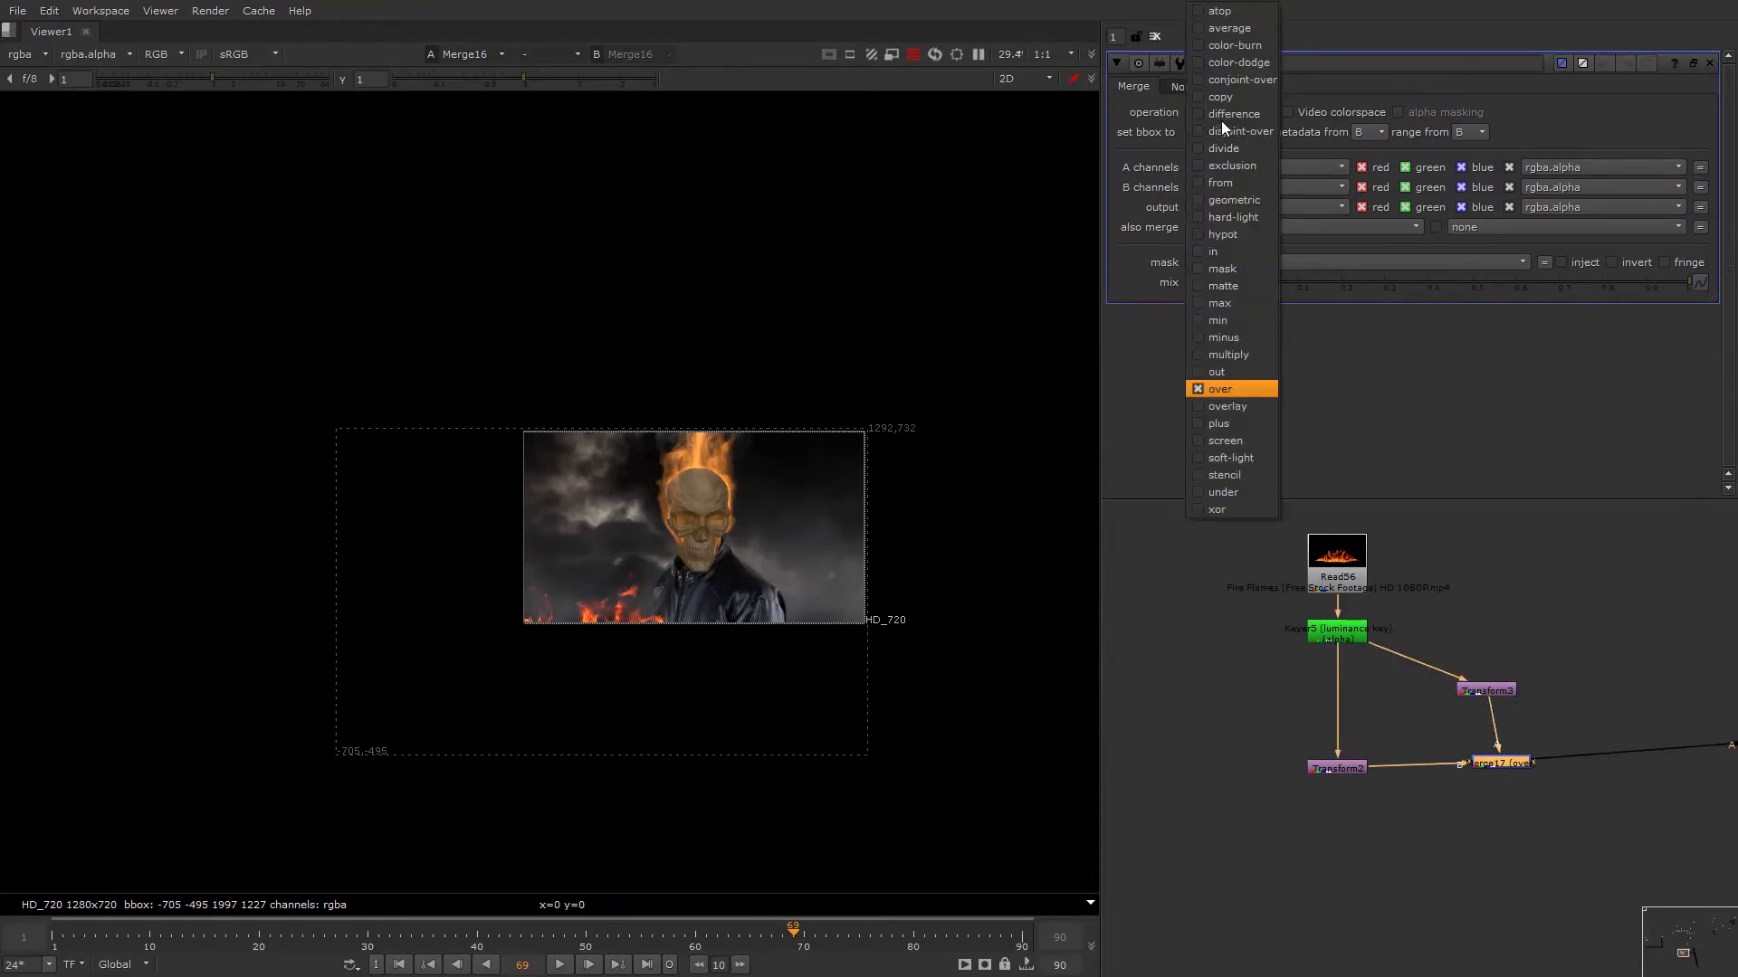
{"action": "left_click", "coordinate": [1234, 443]}
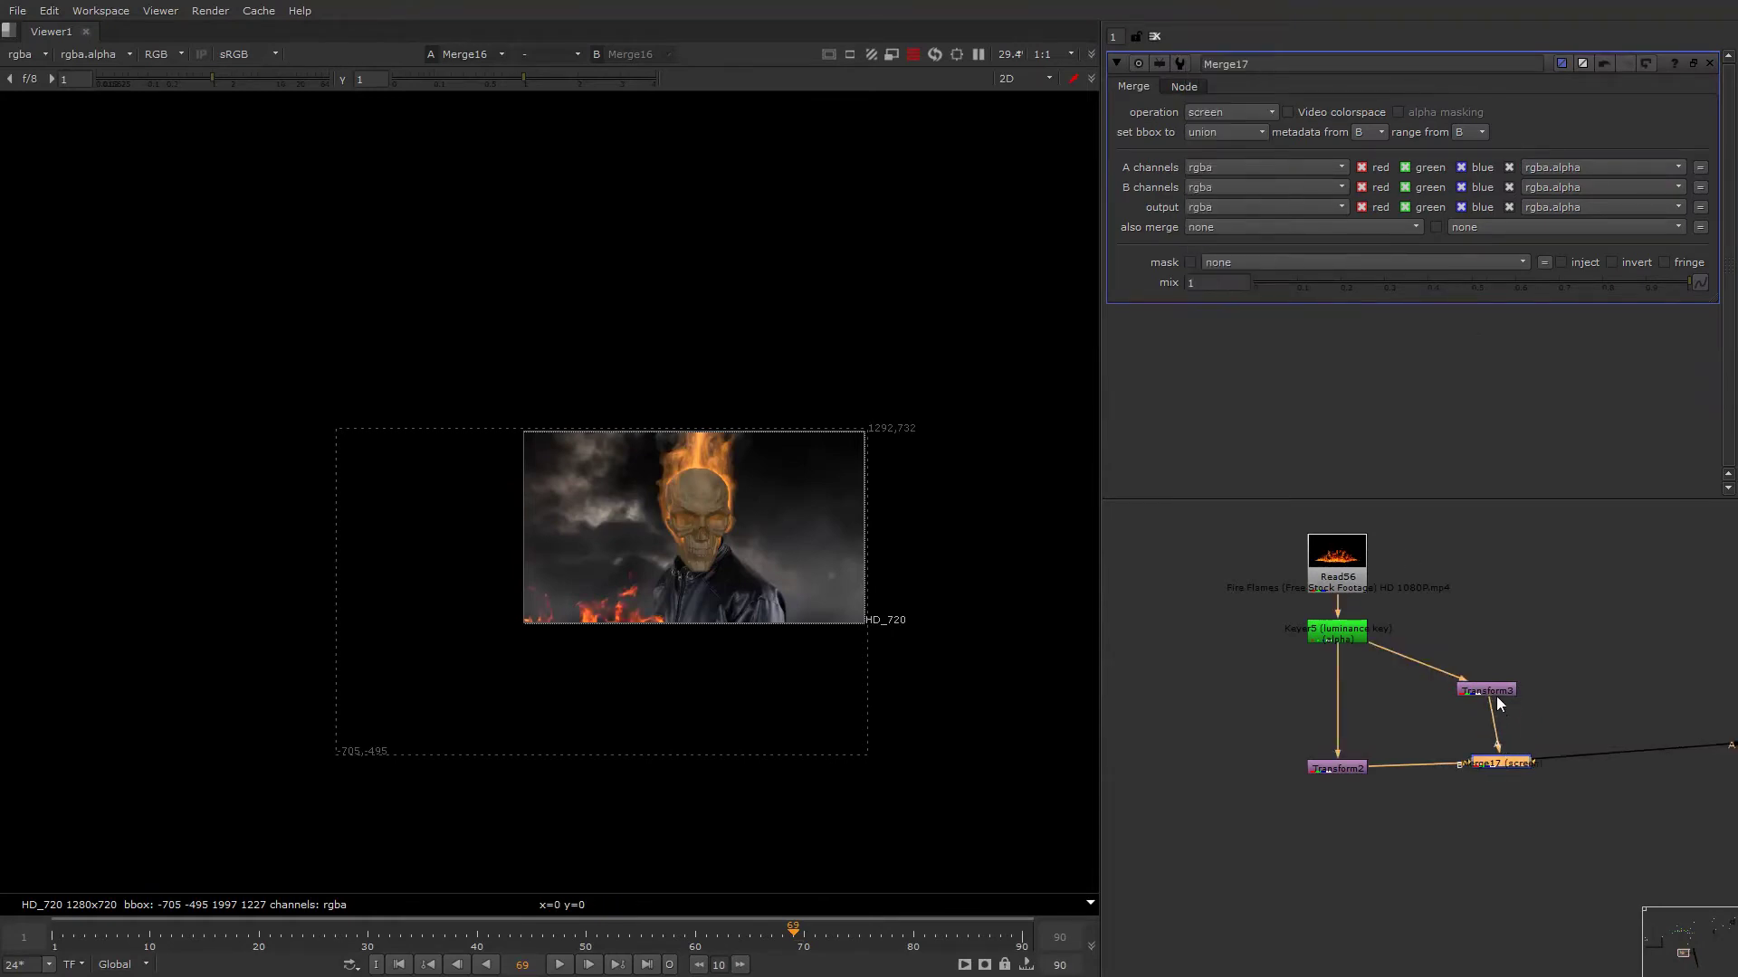
Translate the second fire copy to x -24, y -494 so it continues the flames along the frame's lower edge.
{"action": "left_click", "coordinate": [1495, 693]}
{"action": "left_click_drag", "start_coordinate": [598, 696], "coordinate": [780, 695]}
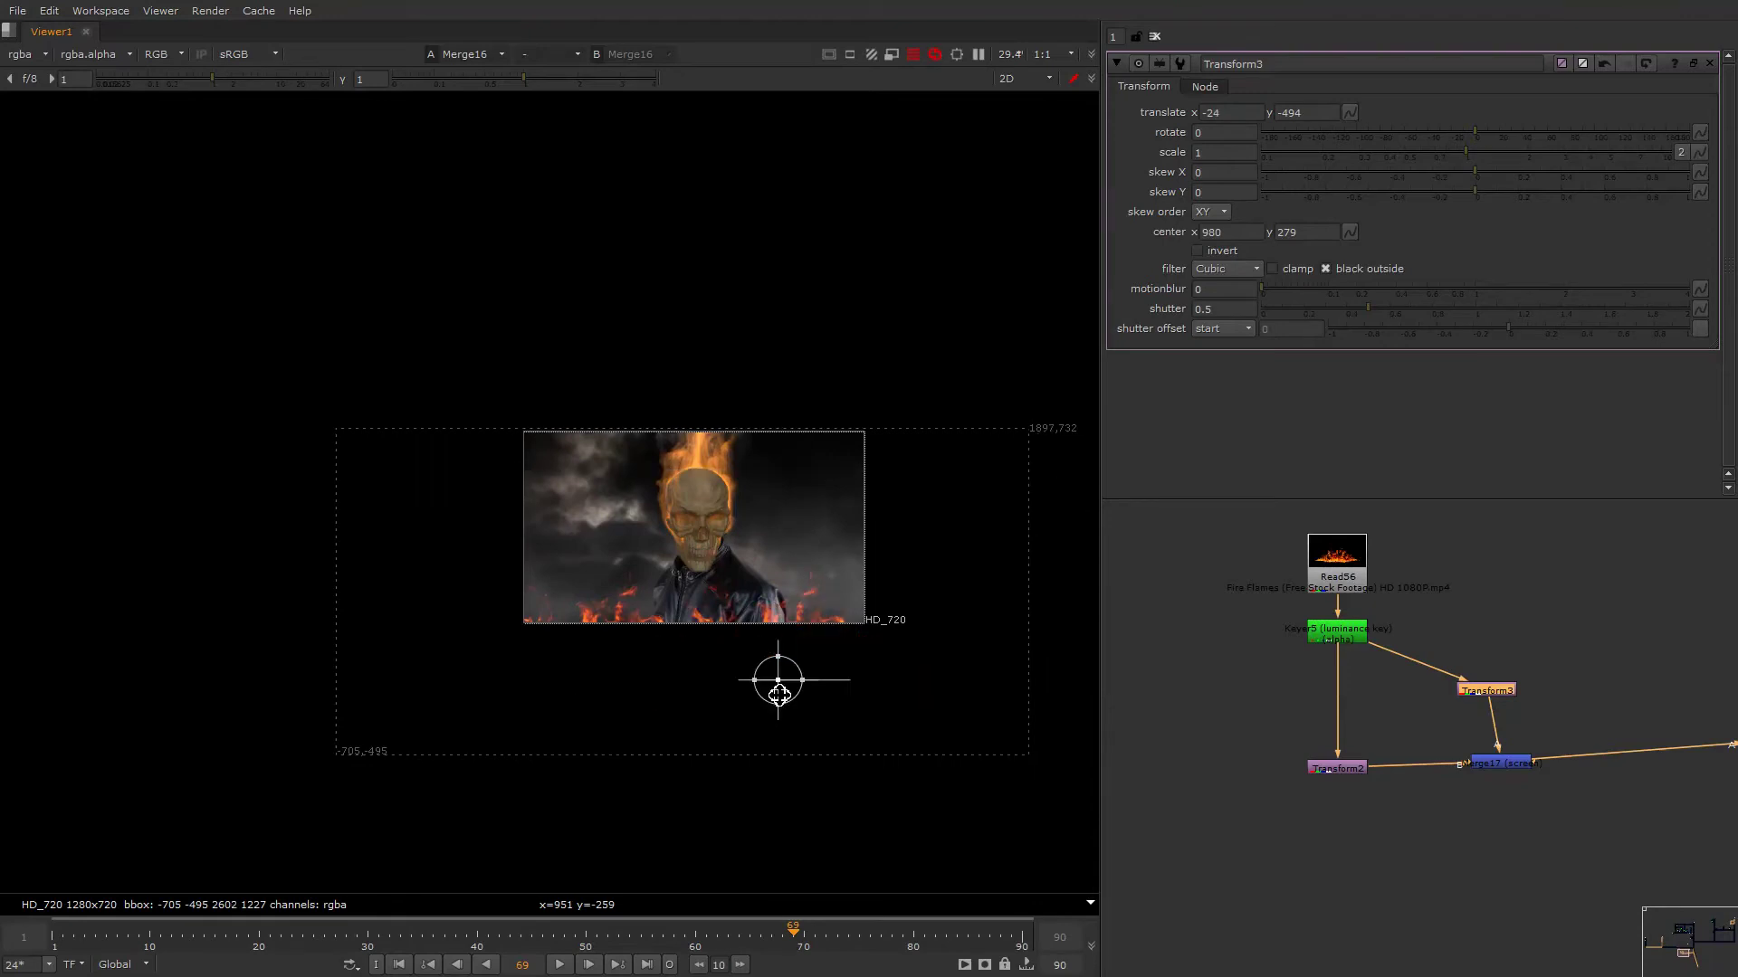
{"action": "key", "text": "o"}
{"action": "key", "text": "o"}
{"action": "scroll", "coordinate": [811, 503], "scroll_direction": "up", "scroll_amount": 3}
{"action": "key", "text": "g"}
{"action": "key", "text": "g"}
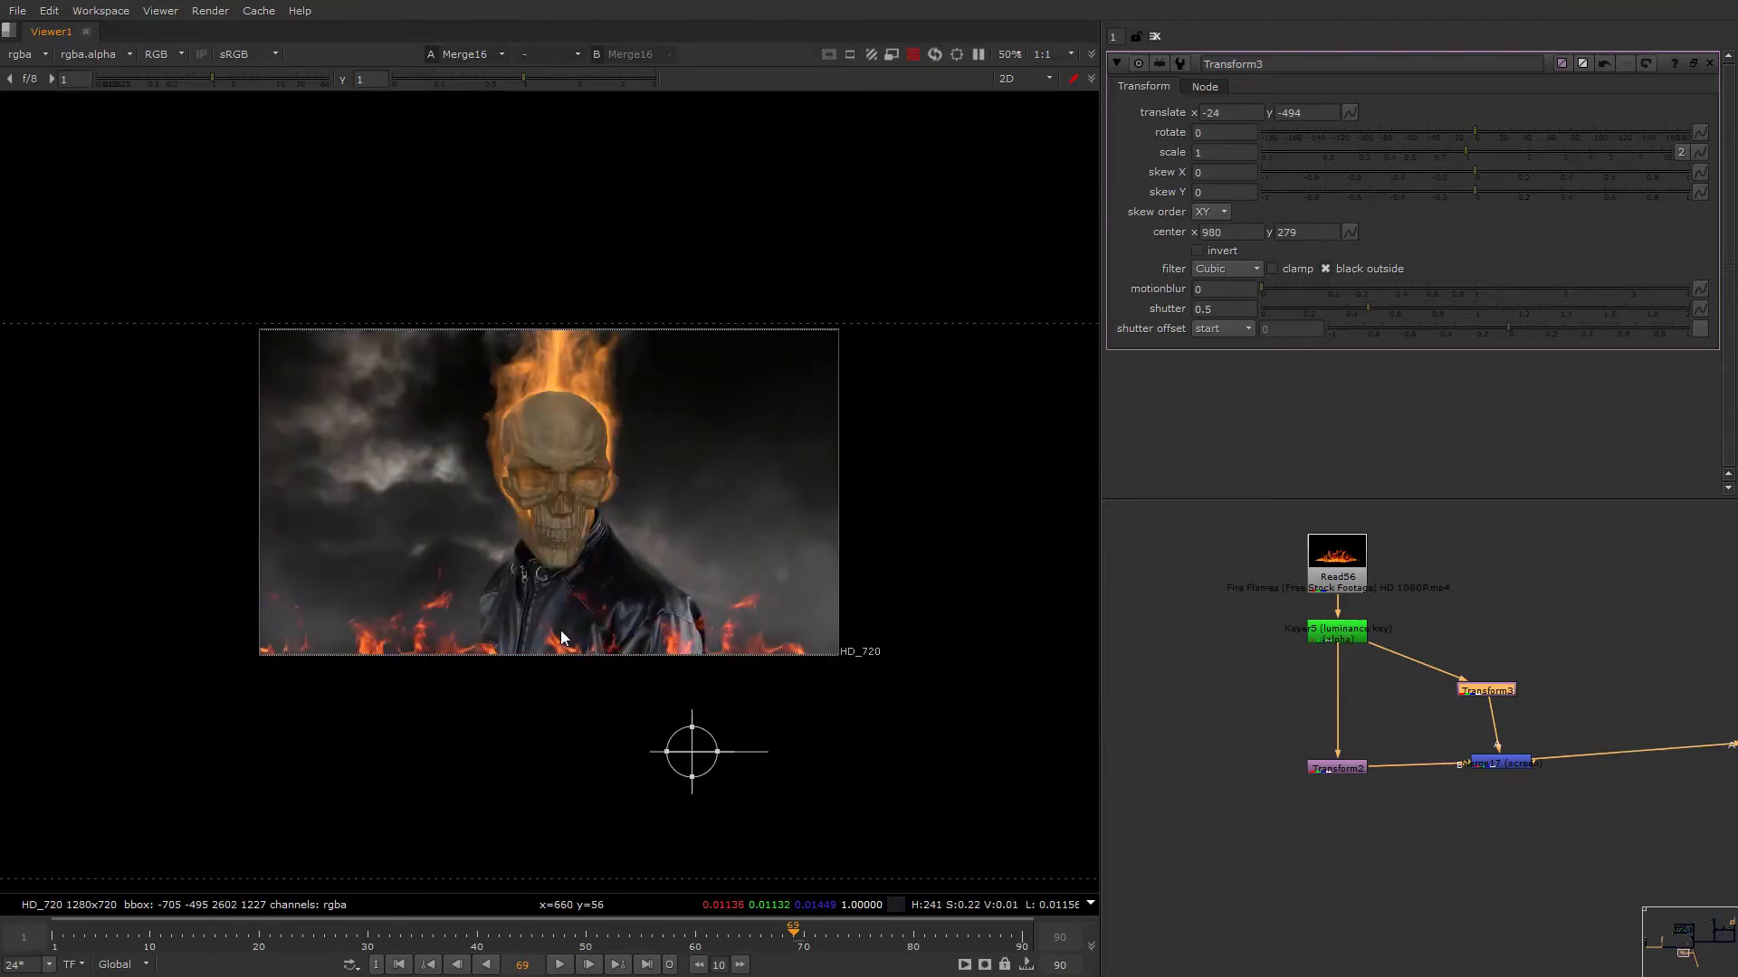
Insert a Crop node between the screen merge of the two fires and the main composite merge.
{"action": "scroll", "coordinate": [1513, 689], "scroll_direction": "down", "scroll_amount": 1}
{"action": "left_click_drag", "start_coordinate": [1515, 684], "coordinate": [1377, 685], "text": "alt"}
{"action": "left_click", "coordinate": [1446, 720]}
{"action": "scroll", "coordinate": [1450, 717], "scroll_direction": "down", "scroll_amount": 5}
{"action": "scroll", "coordinate": [1513, 705], "scroll_direction": "up", "scroll_amount": 4}
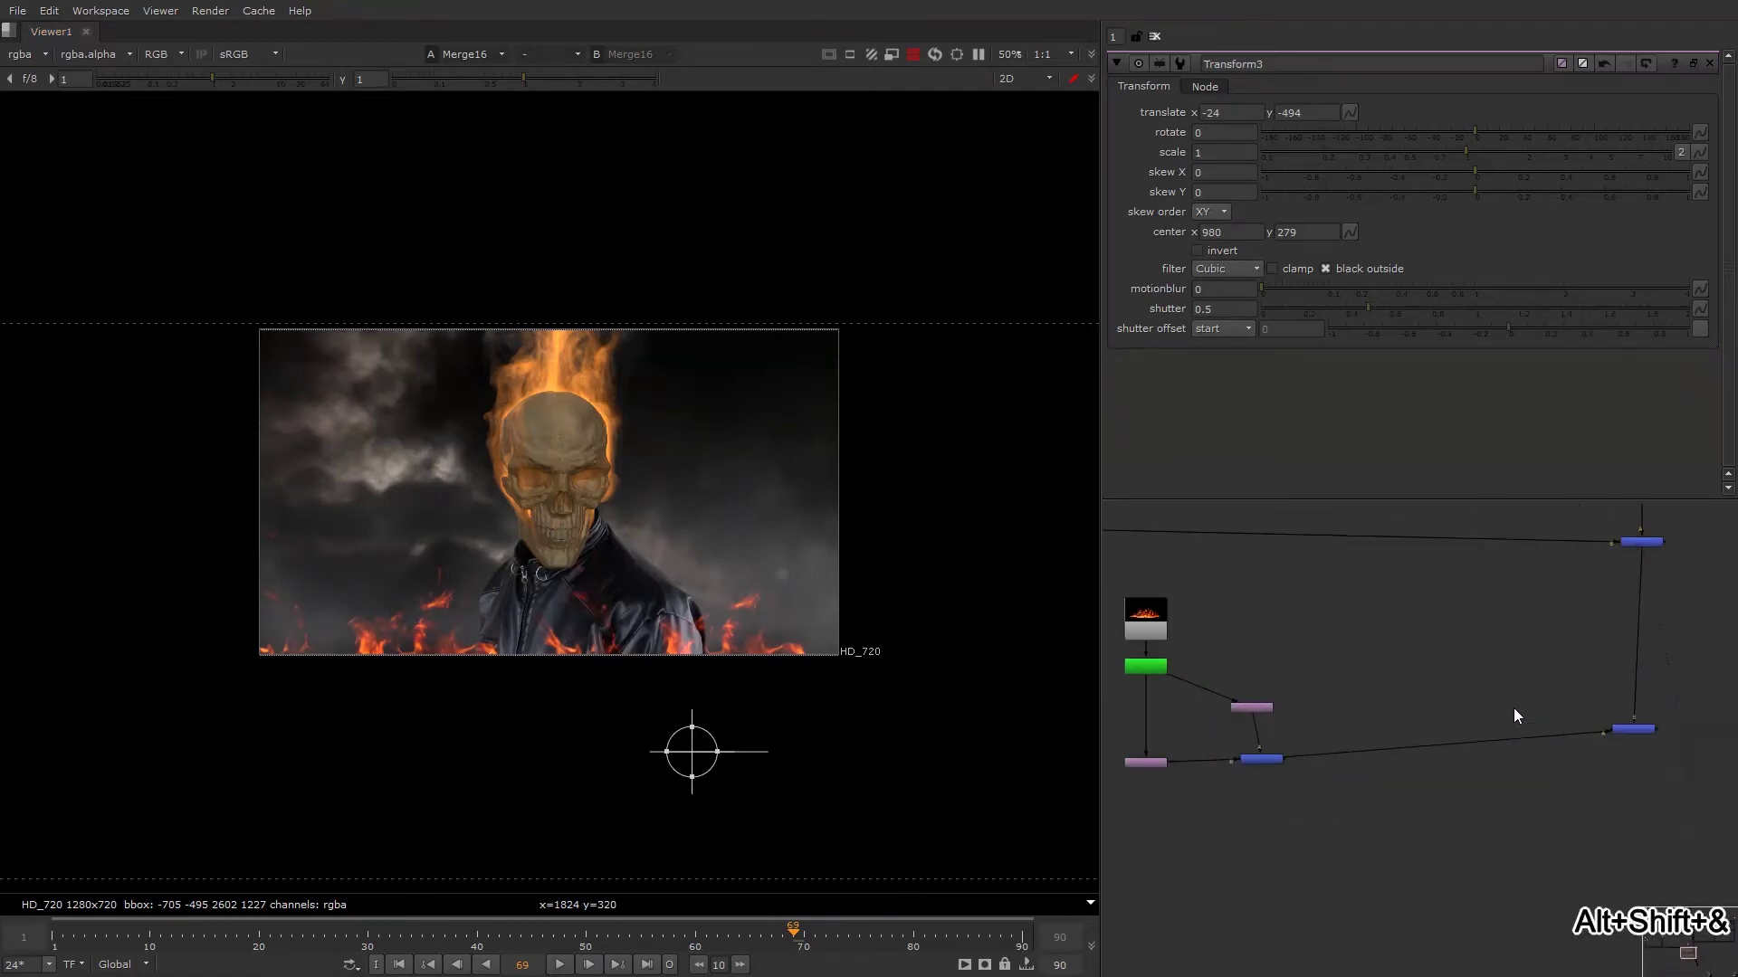
{"action": "key", "text": "Tab"}
{"action": "type", "text": "cr"}
{"action": "left_click", "coordinate": [1479, 731]}
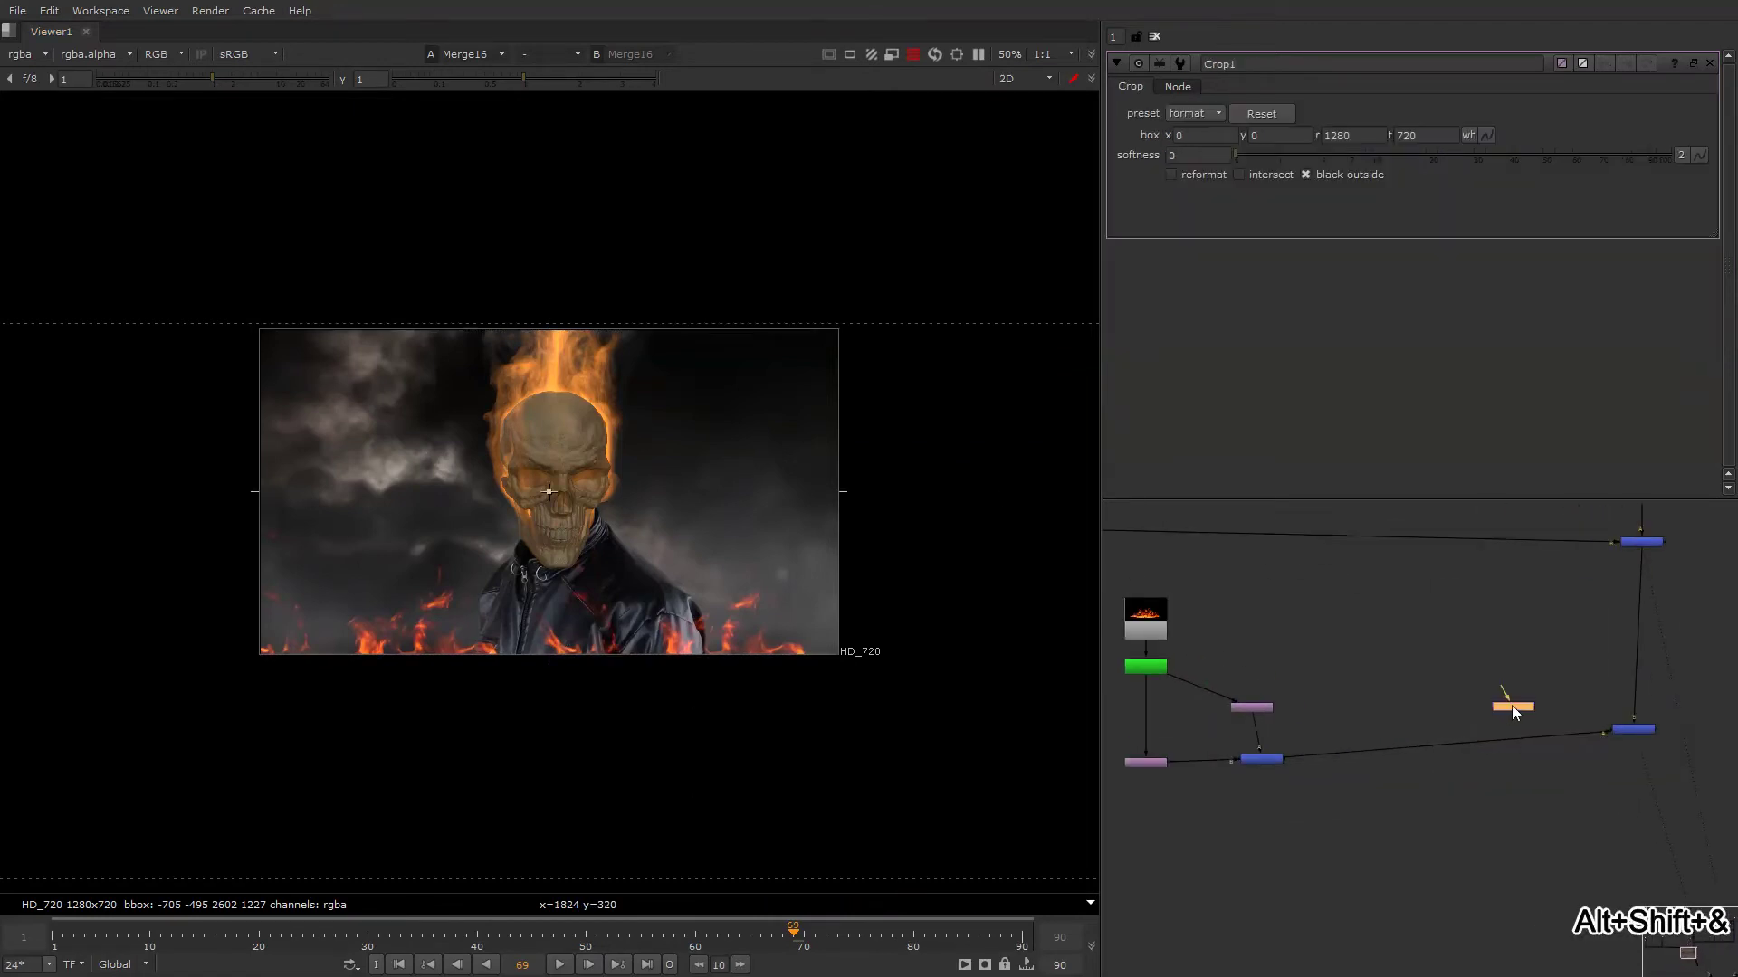
{"action": "left_click_drag", "start_coordinate": [1512, 706], "coordinate": [1501, 732]}
Toggle the viewer overlay to check the cropped fire's bounding box against the frame.
{"action": "key", "text": "o"}
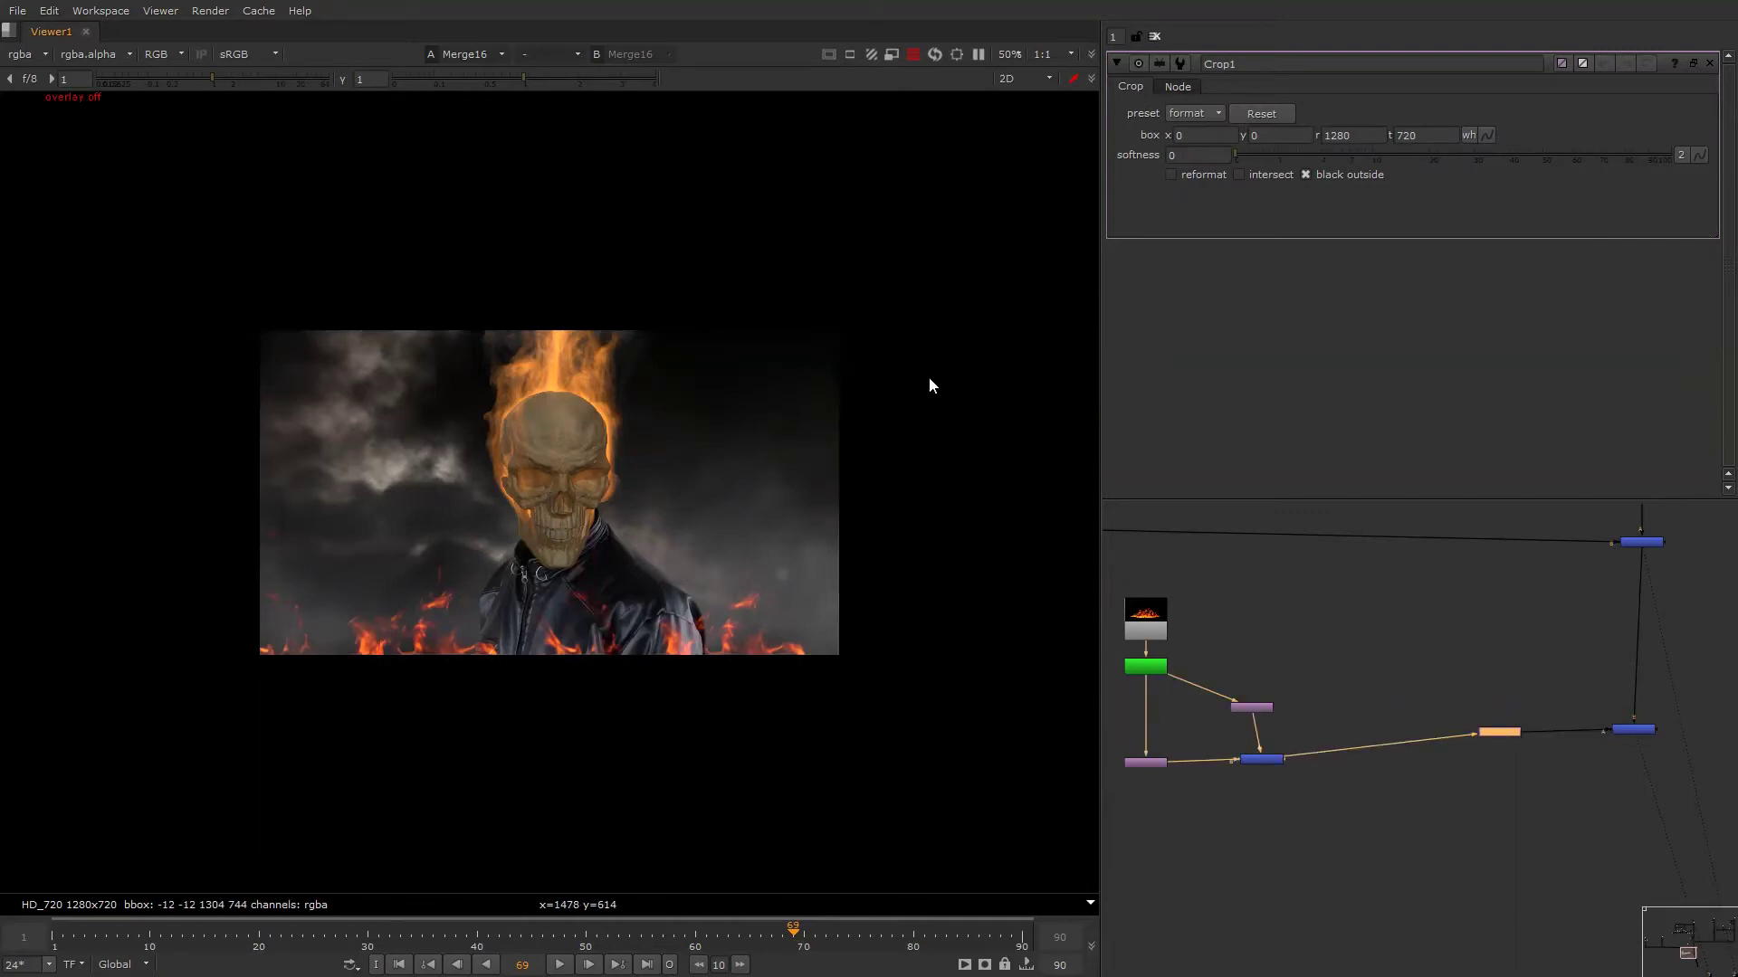
{"action": "key", "text": "o"}
{"action": "right_click", "coordinate": [920, 380]}
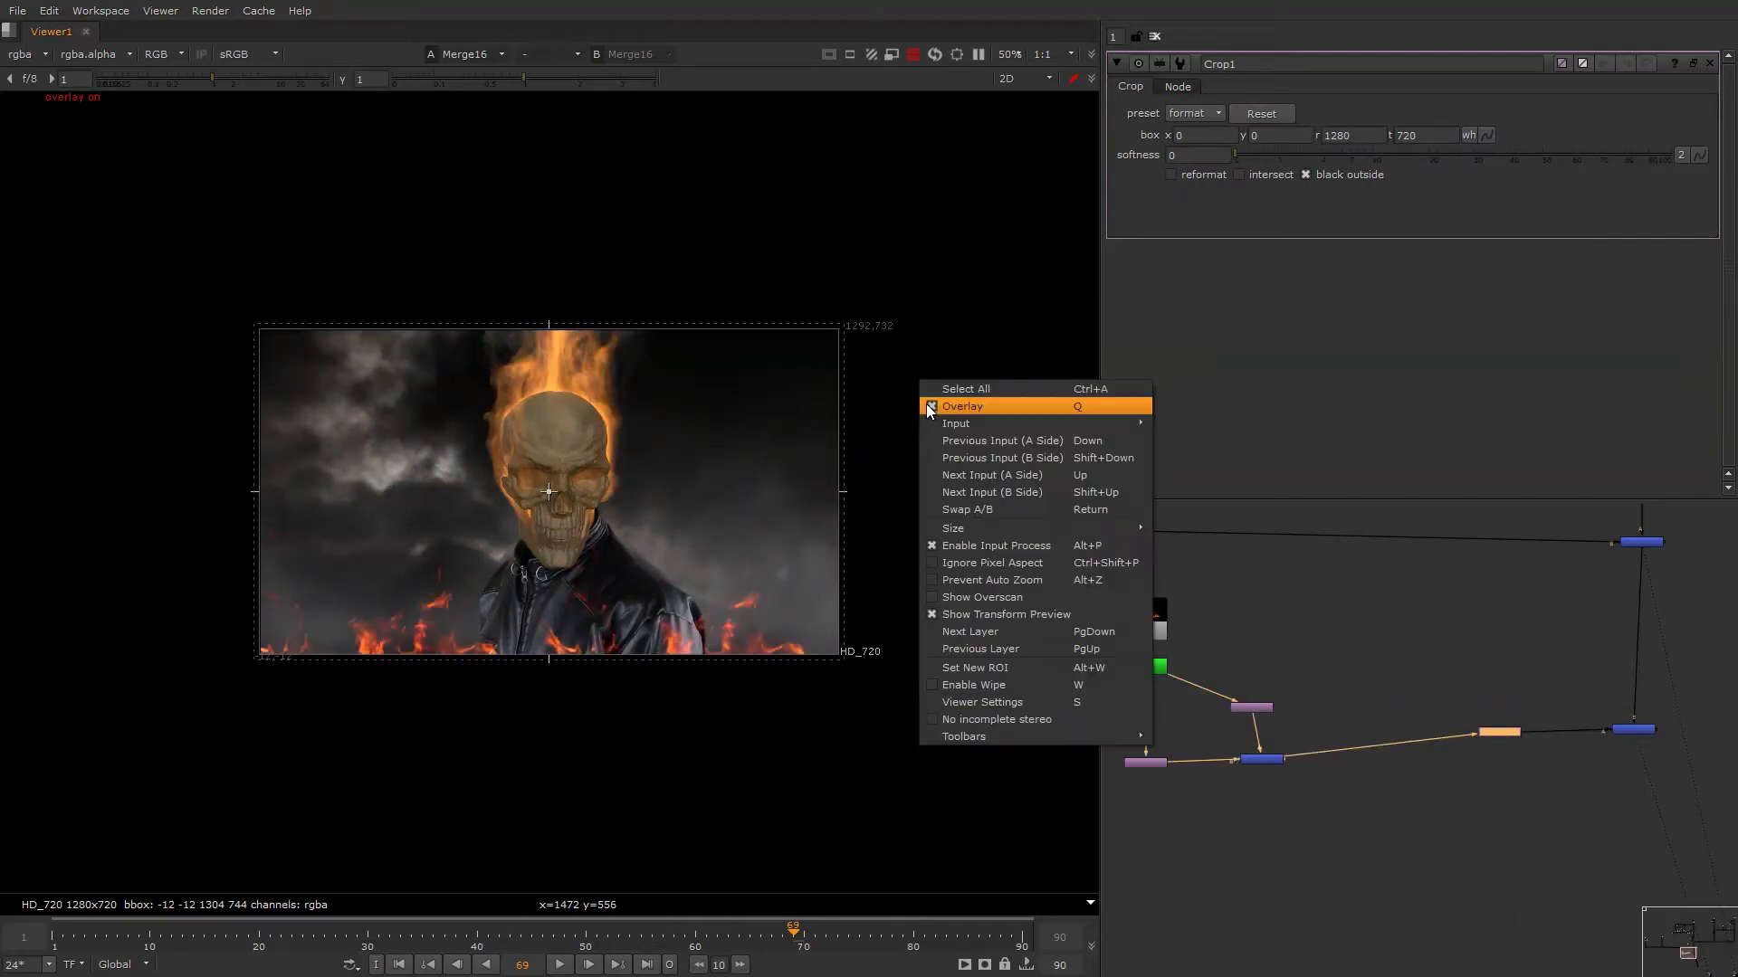
{"action": "left_click", "coordinate": [926, 404]}
{"action": "key", "text": "q"}
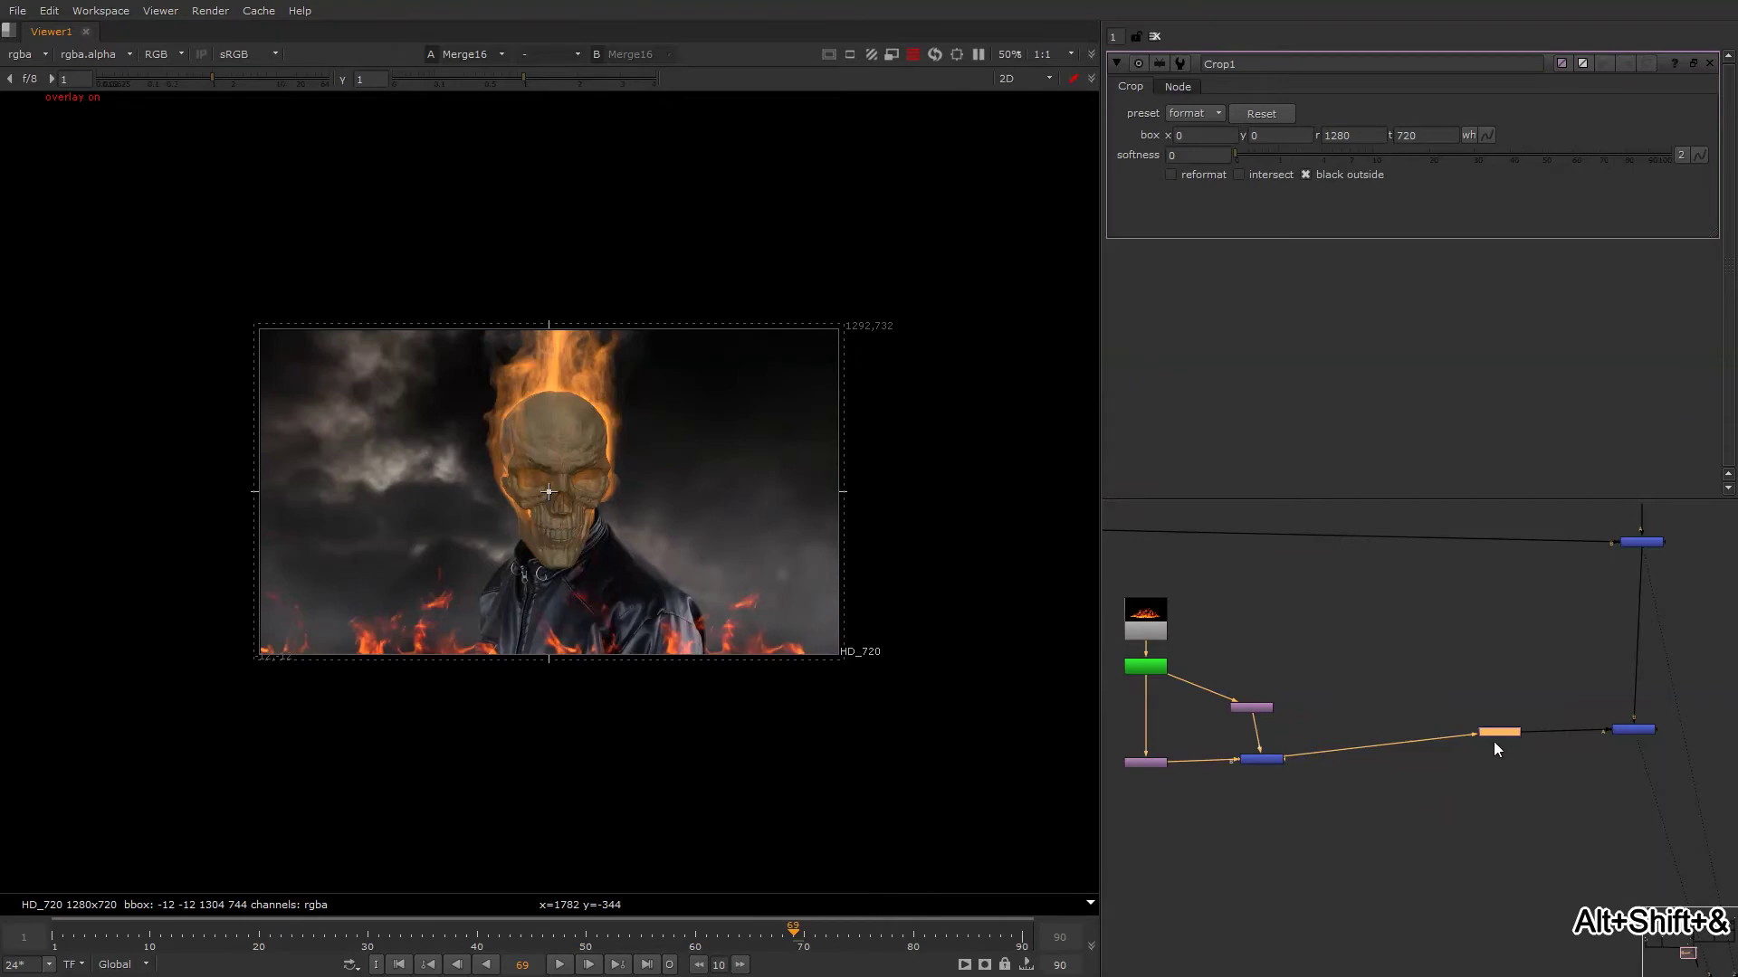
Compare the composite with the main fire merge disabled and enabled.
{"action": "left_click", "coordinate": [1633, 730]}
{"action": "key", "text": "d"}
{"action": "key", "text": "d"}
{"action": "key", "text": "d"}
{"action": "key", "text": "d"}
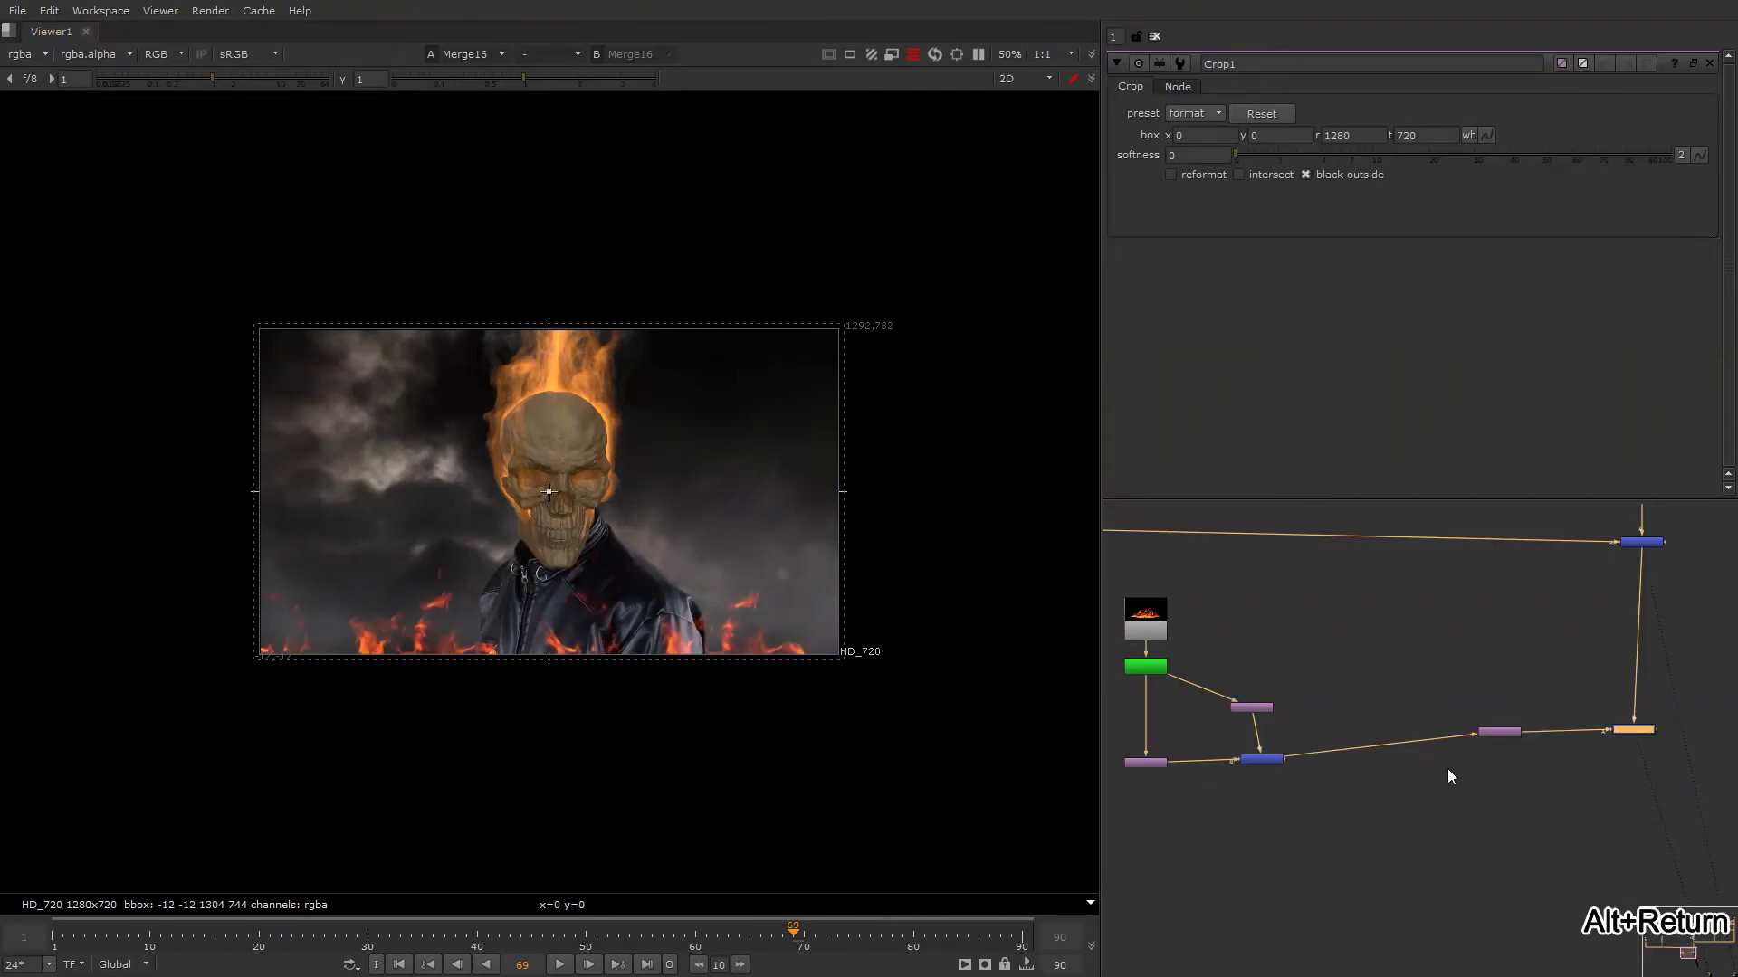
Insert a Defocus node between the fires' screen merge and the Crop node, with defocus set to 16.4.
{"action": "mouse_move", "coordinate": [1344, 775]}
{"action": "left_mouse_down", "text": "alt"}
{"action": "mouse_move", "coordinate": [1440, 756]}
{"action": "mouse_move", "coordinate": [1358, 745]}
{"action": "left_mouse_up", "text": "alt"}
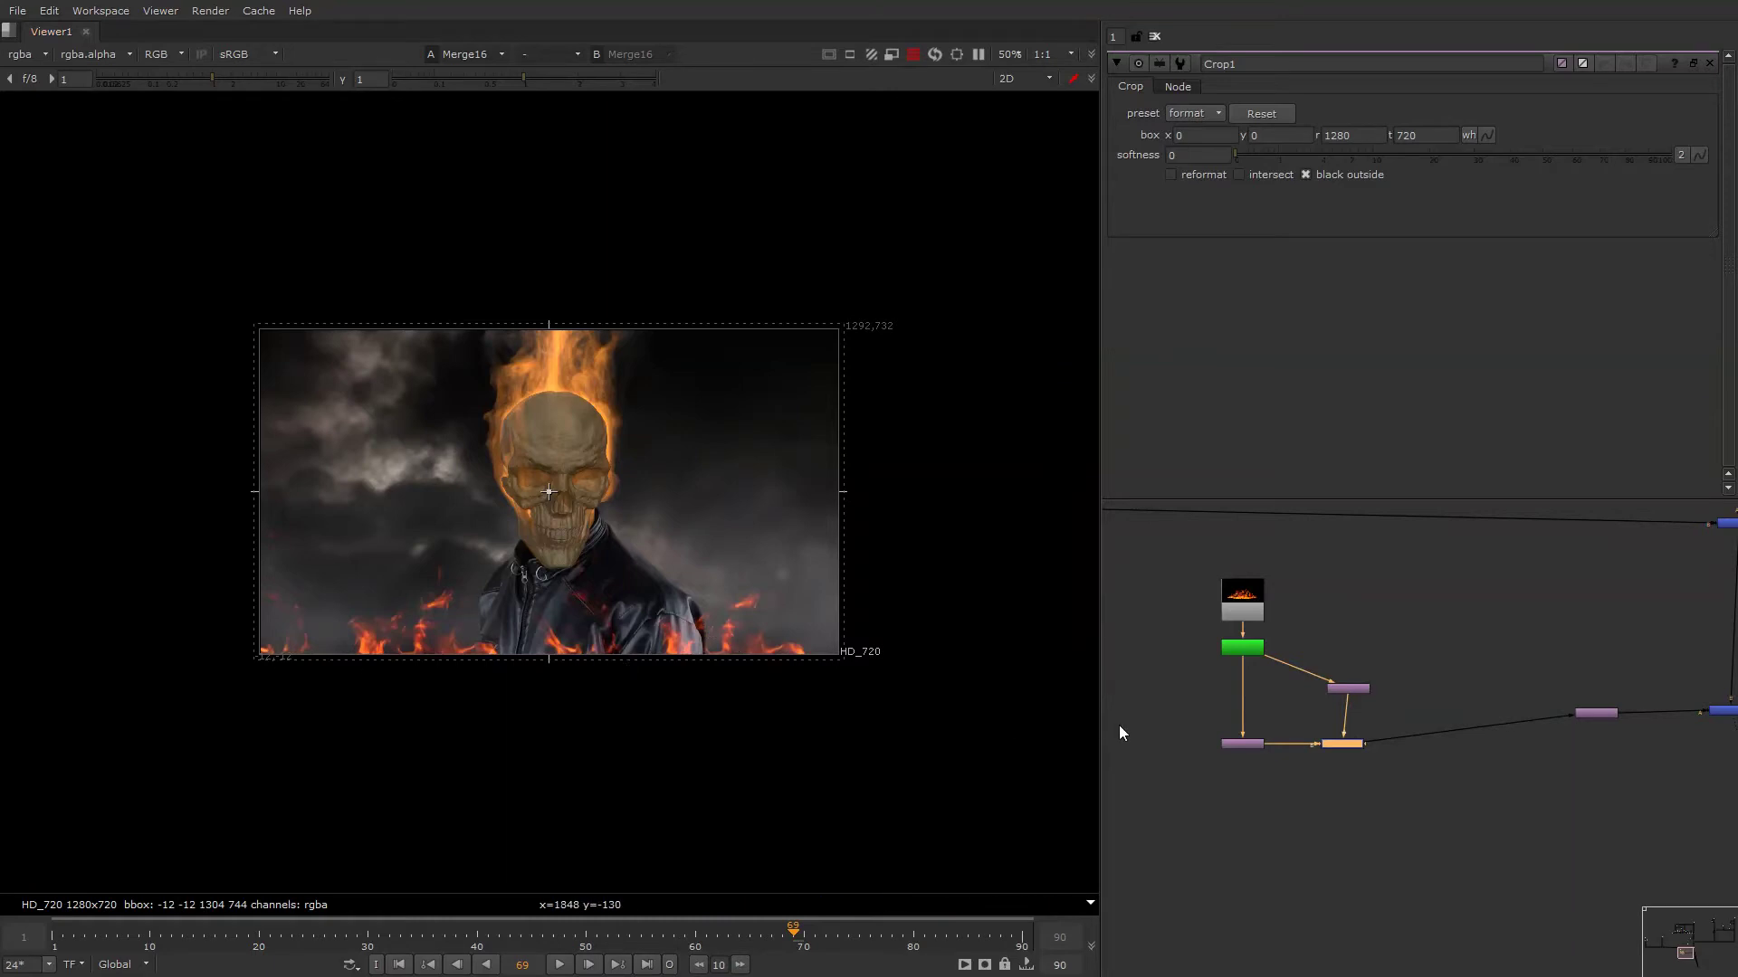
{"action": "left_click_drag", "start_coordinate": [1308, 737], "coordinate": [1233, 734], "text": "alt"}
{"action": "key", "text": "Tab"}
{"action": "type", "text": "def"}
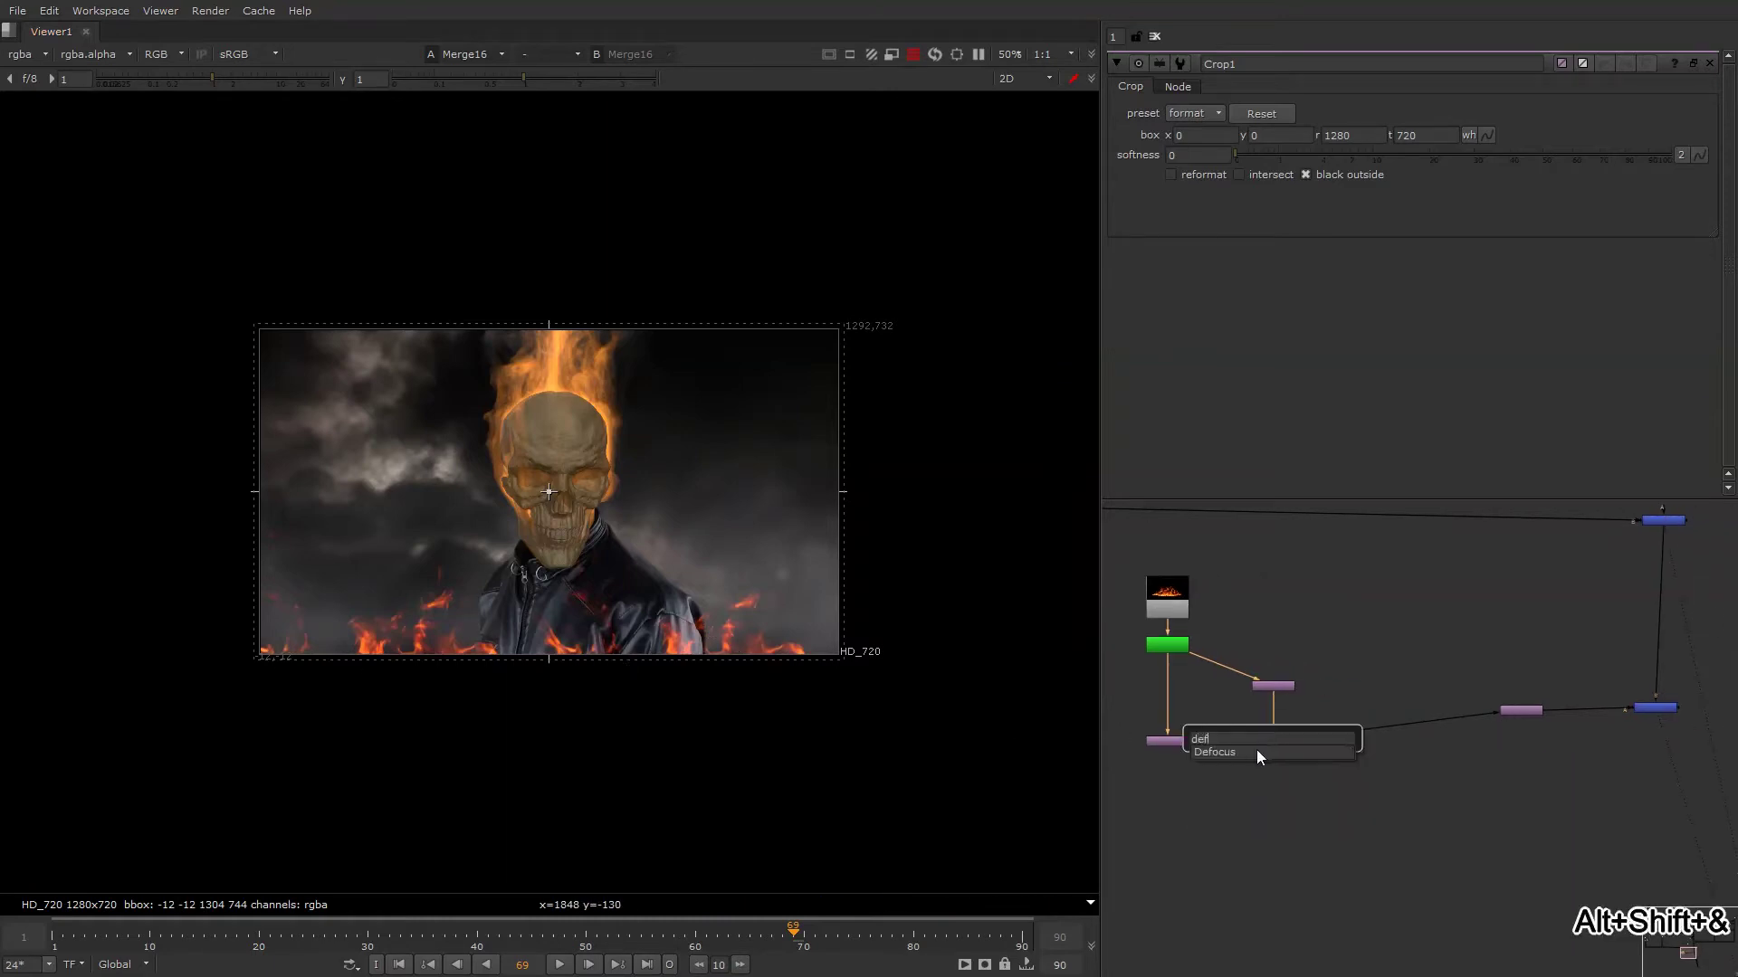
{"action": "left_click", "coordinate": [1256, 751]}
{"action": "left_click_drag", "start_coordinate": [1377, 135], "coordinate": [1430, 142]}
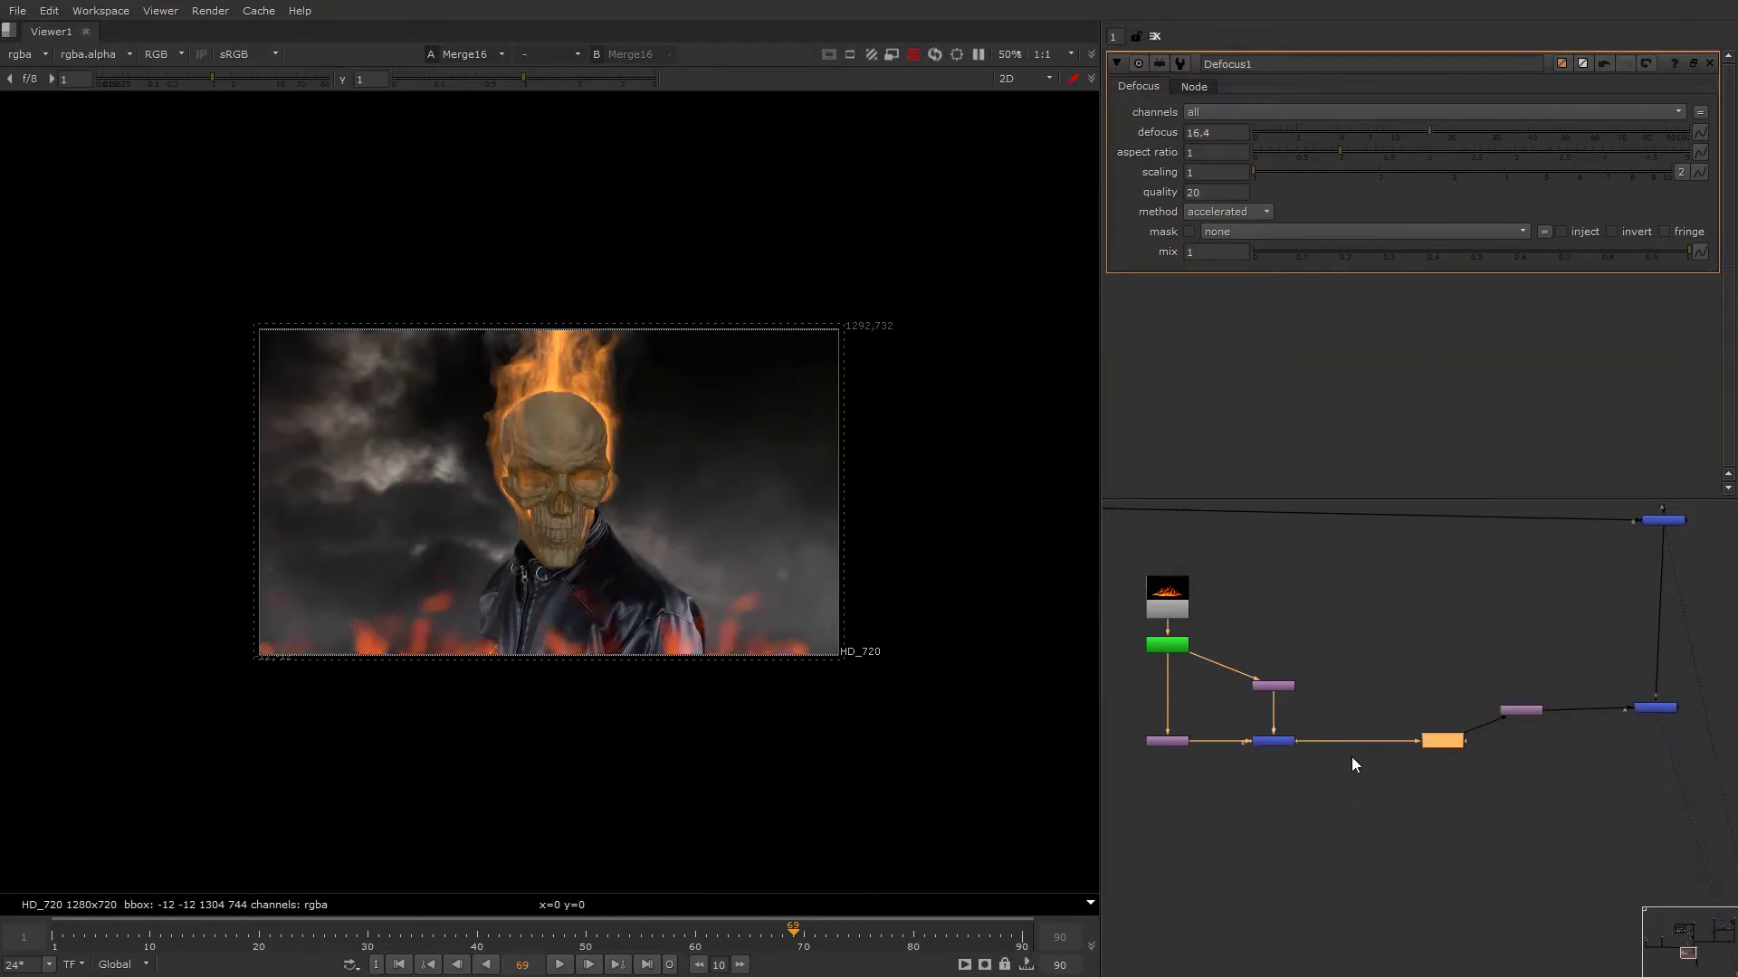
Insert a Glow node directly after the fires' screen merge and set its size to 100.
{"action": "left_click", "coordinate": [1284, 741]}
{"action": "key", "text": "Tab"}
{"action": "type", "text": "glo"}
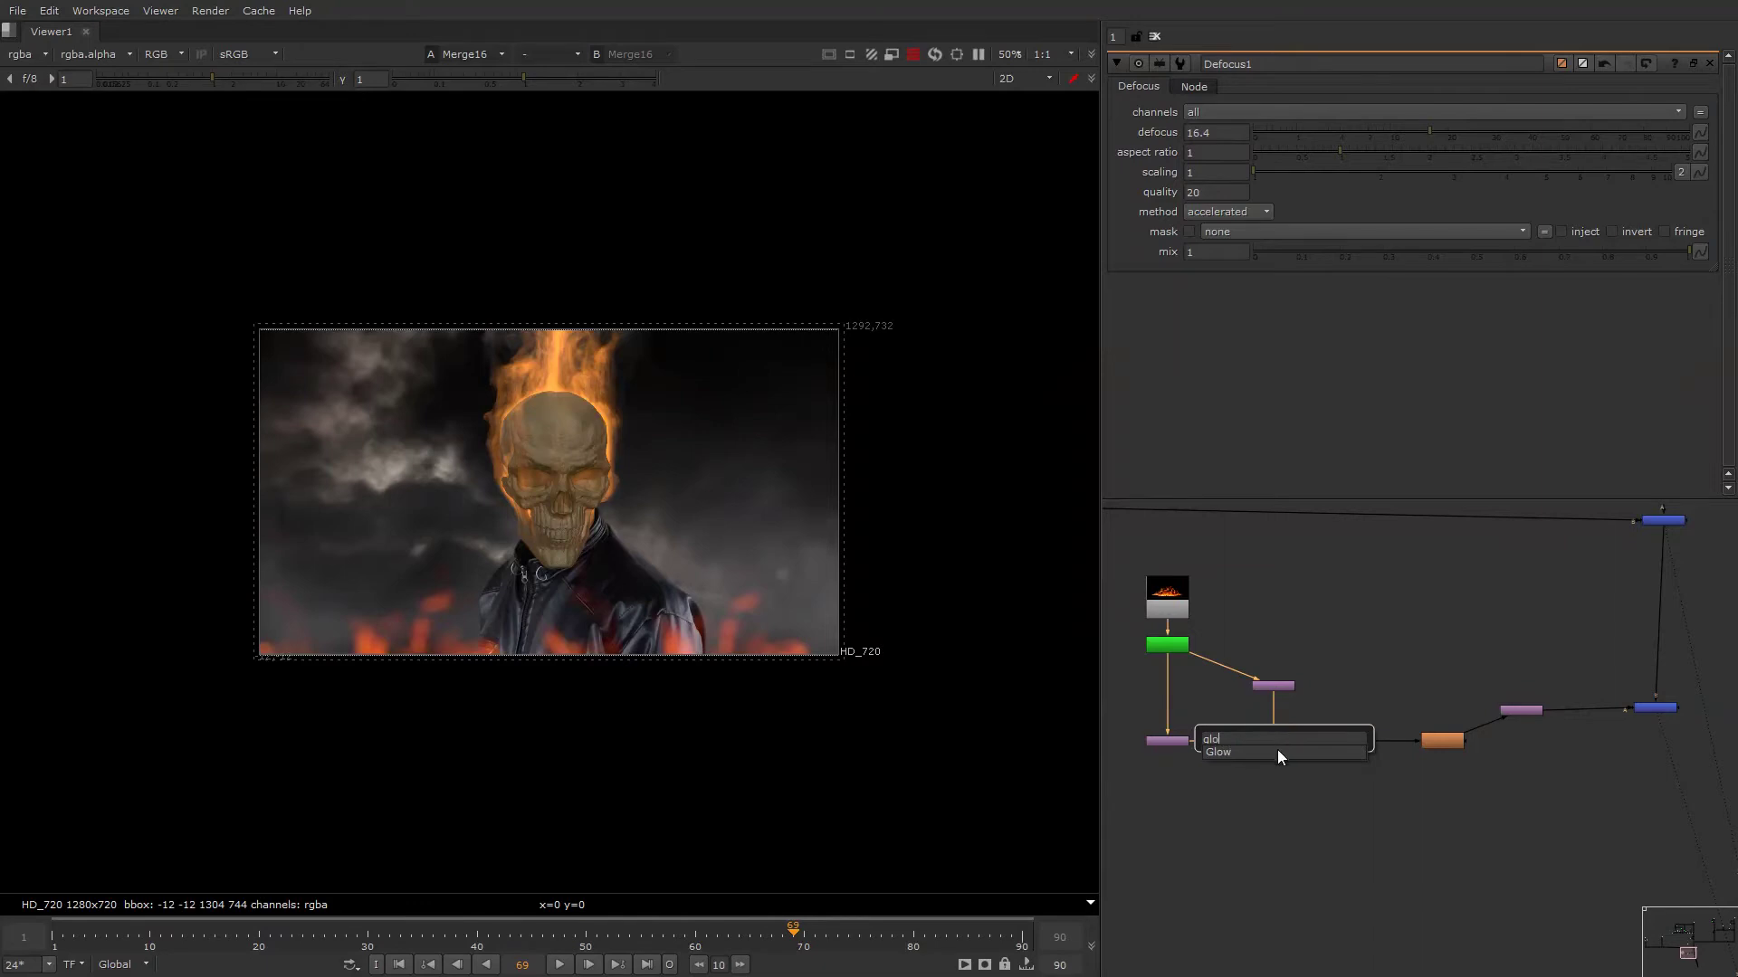
{"action": "key", "text": "Return"}
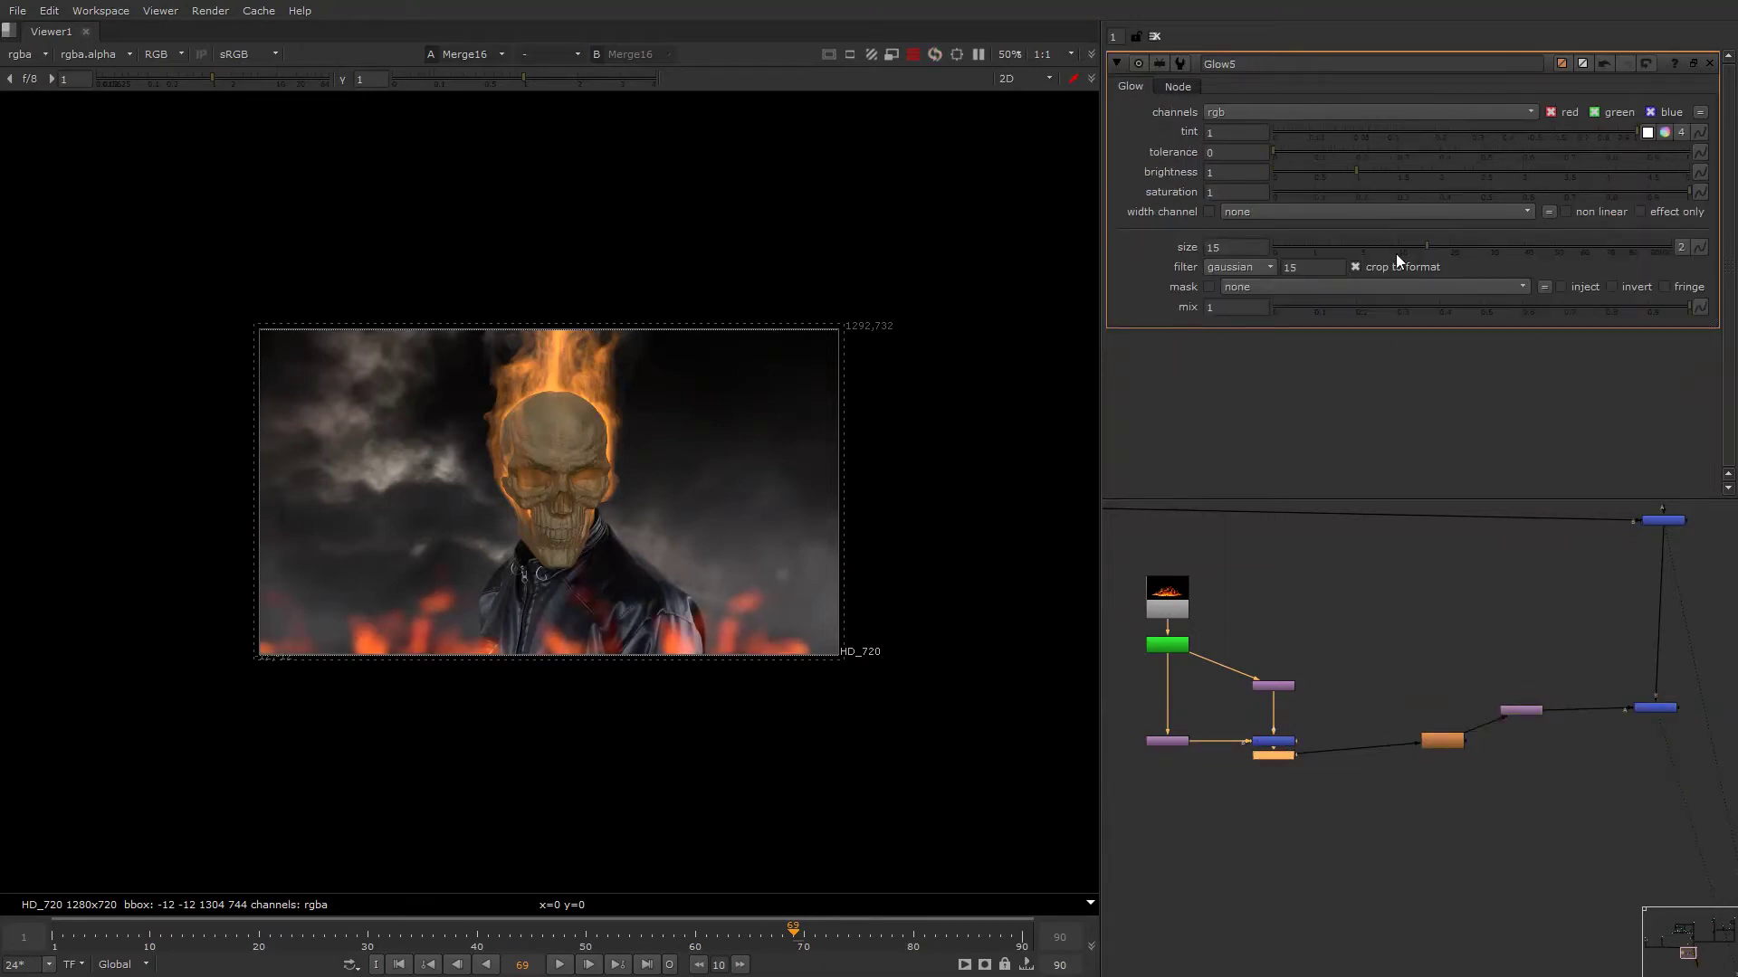
{"action": "left_click_drag", "start_coordinate": [1444, 257], "coordinate": [1694, 255]}
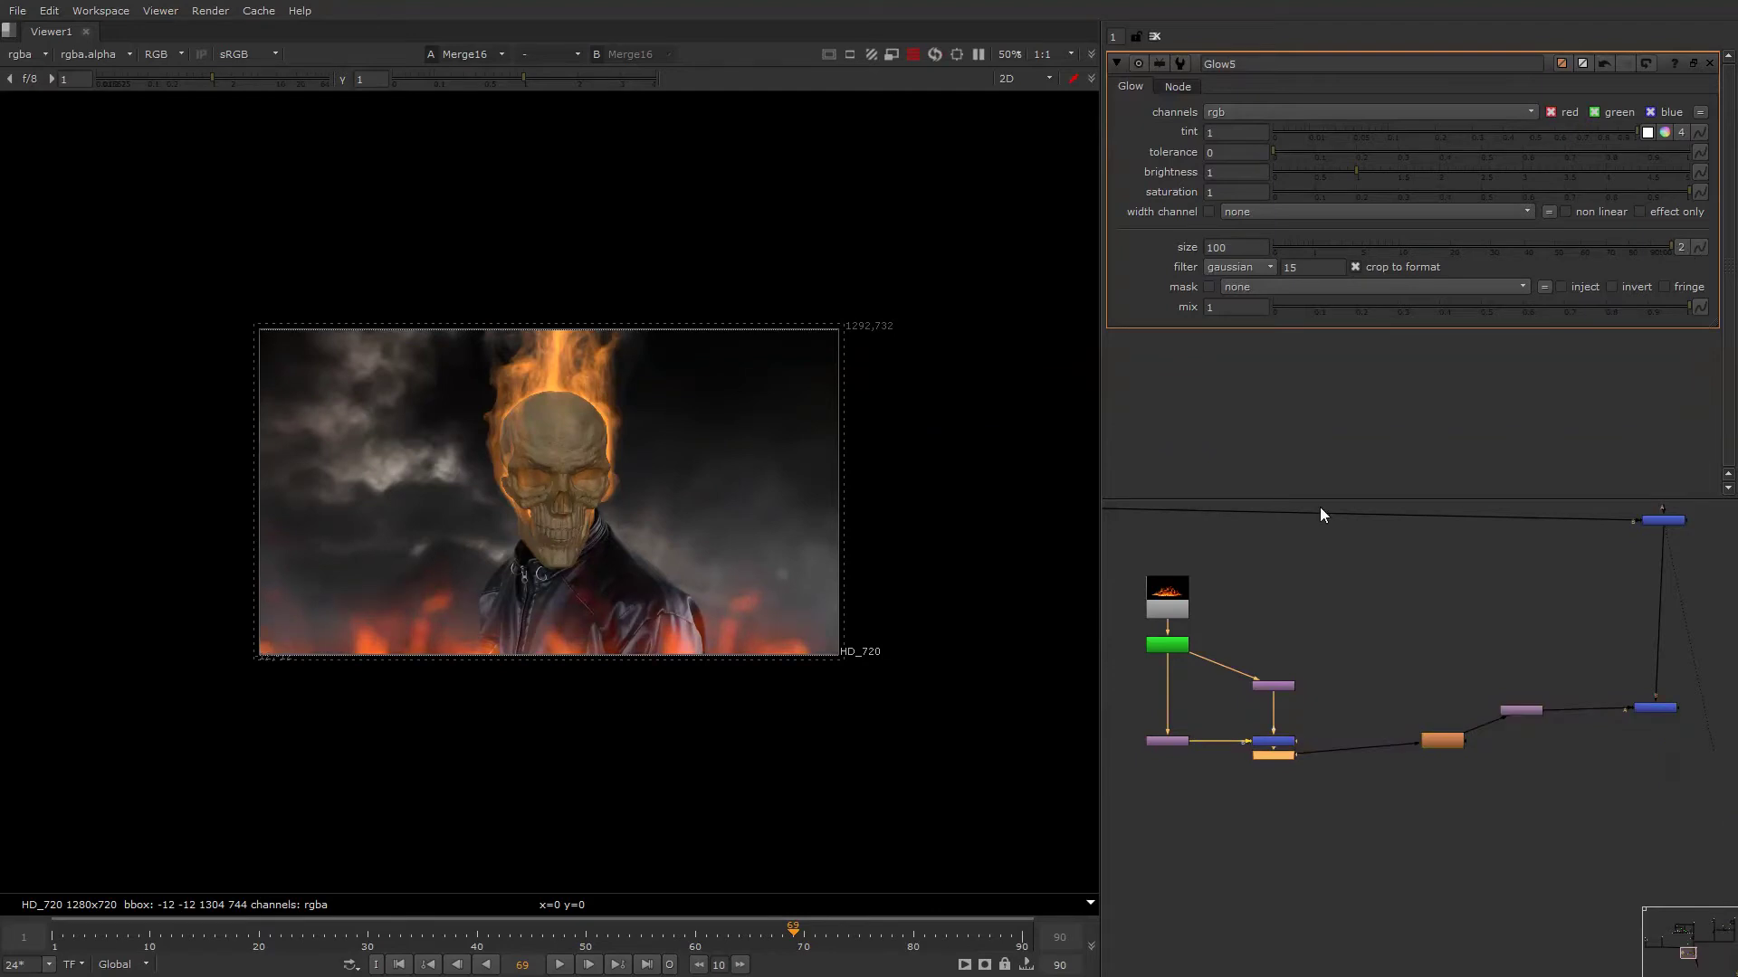
Move the Glow node away from the fires' screen merge and insert a ColorCorrect node between them.
{"action": "right_click", "coordinate": [654, 514]}
{"action": "left_click", "coordinate": [659, 543]}
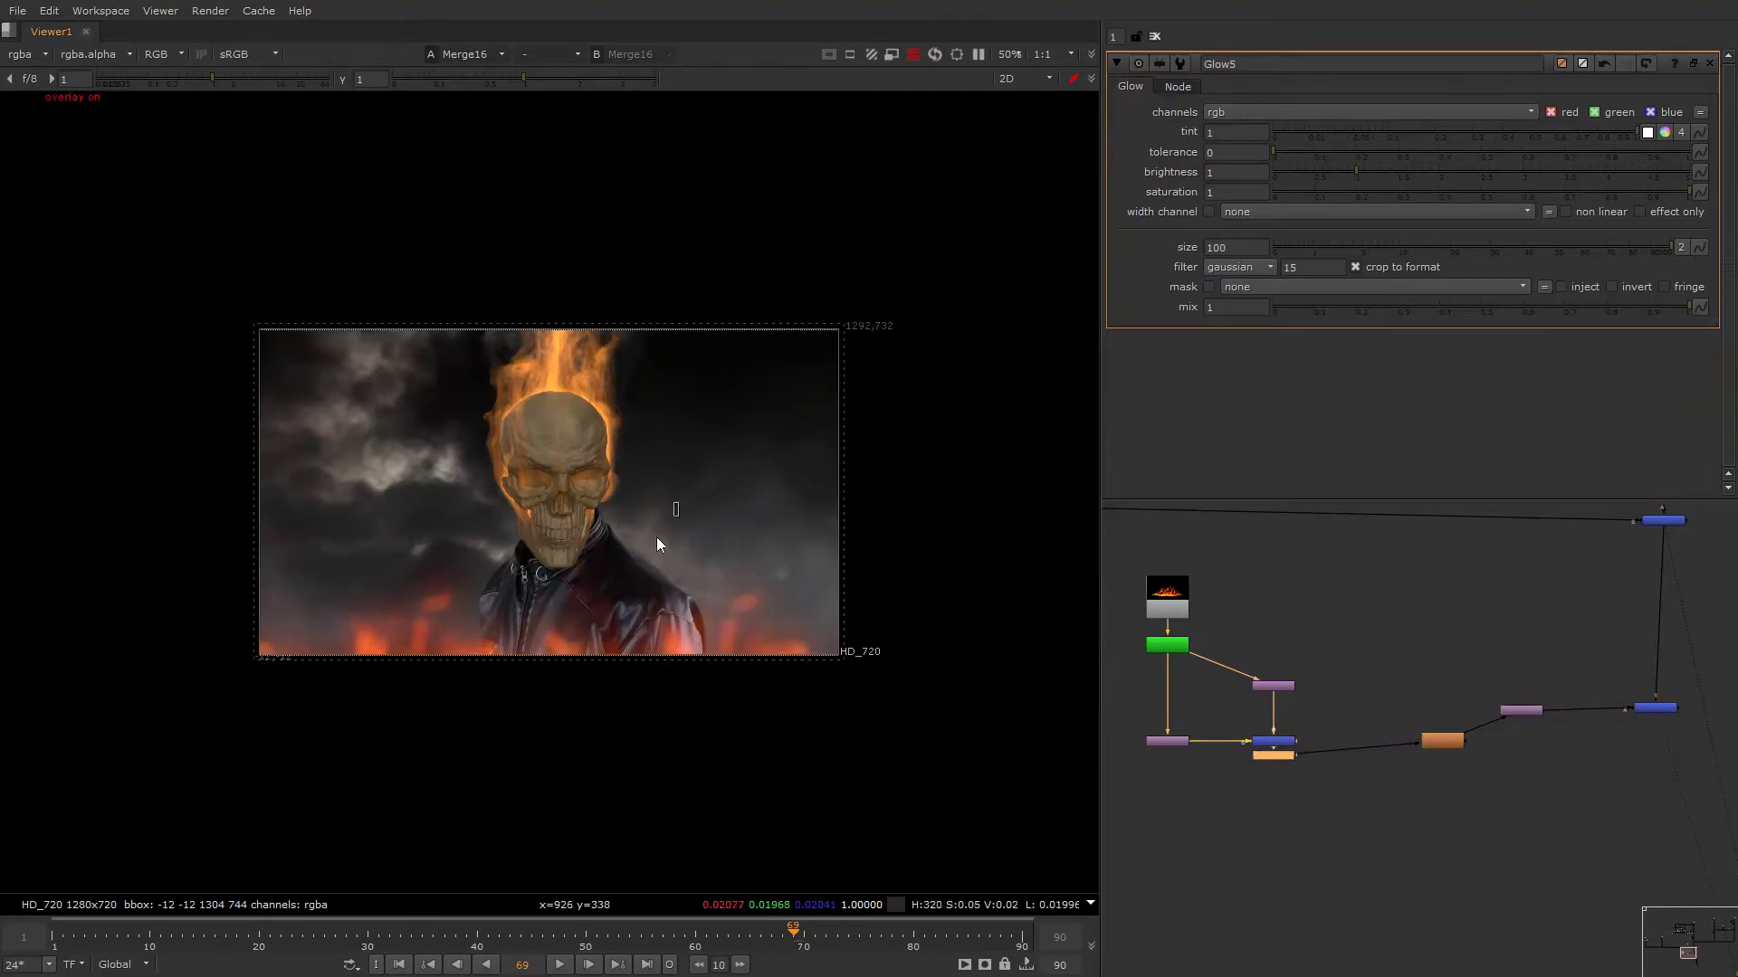
{"action": "key", "text": "alt+shift+ampersand"}
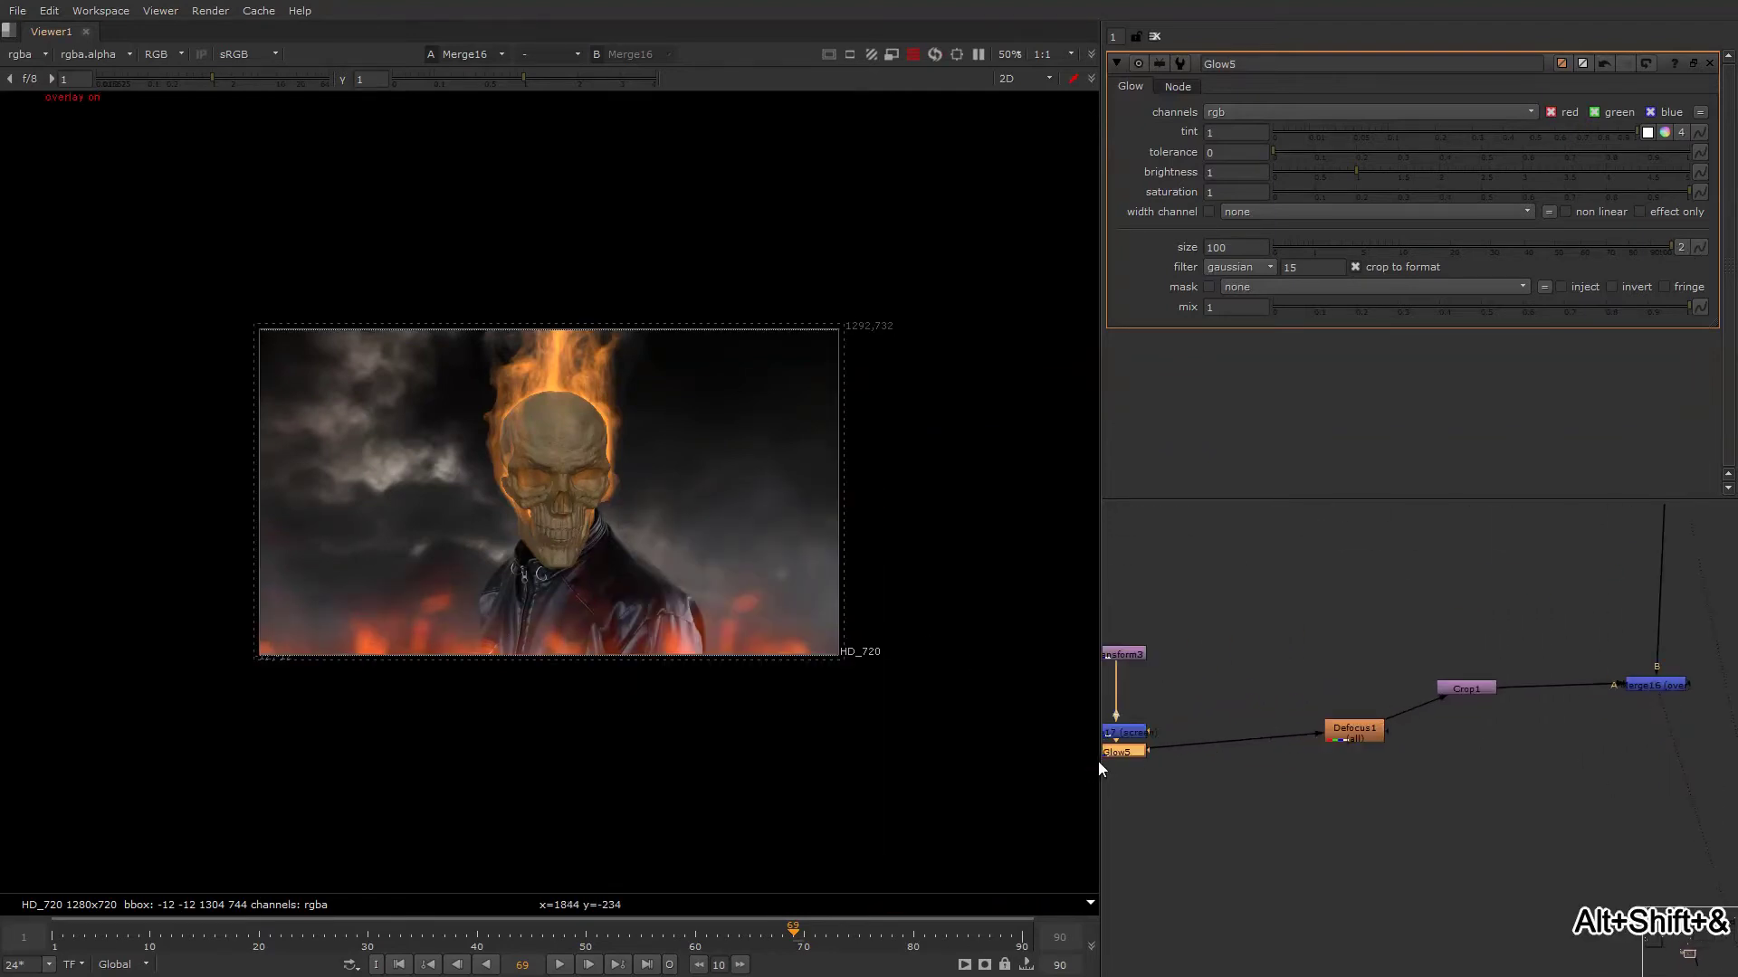
{"action": "middle_click_drag", "start_coordinate": [1146, 743], "coordinate": [1353, 731]}
{"action": "left_click", "coordinate": [1332, 731]}
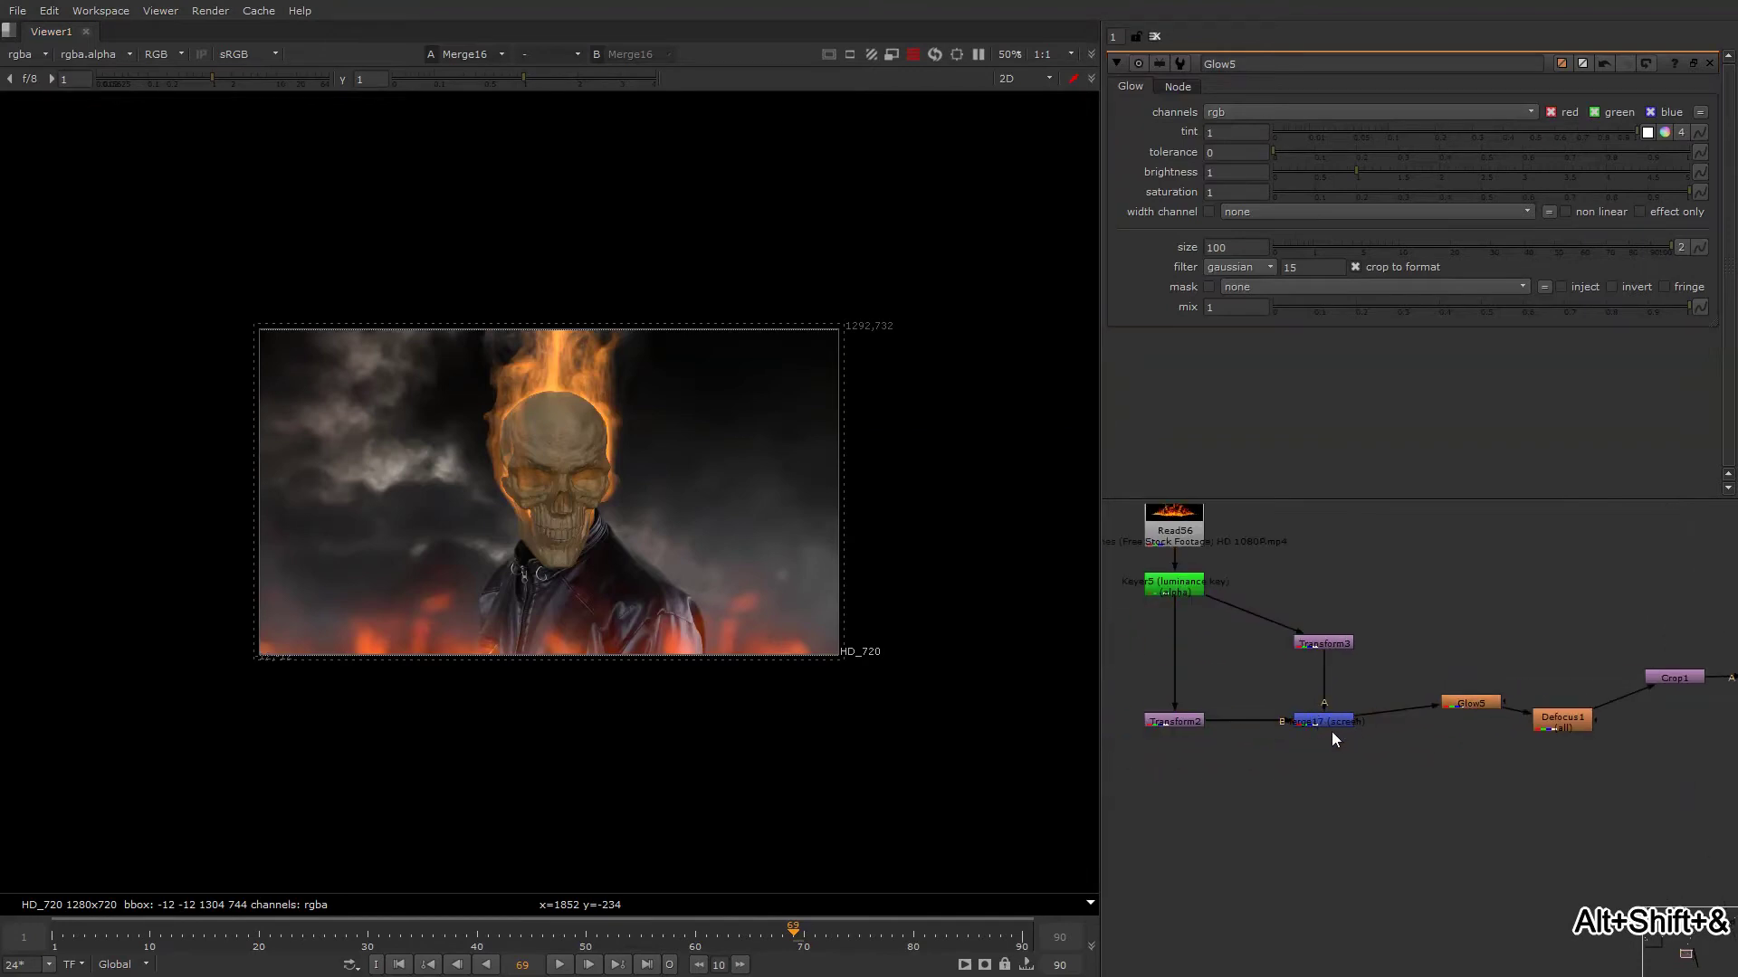
{"action": "key", "text": "c"}
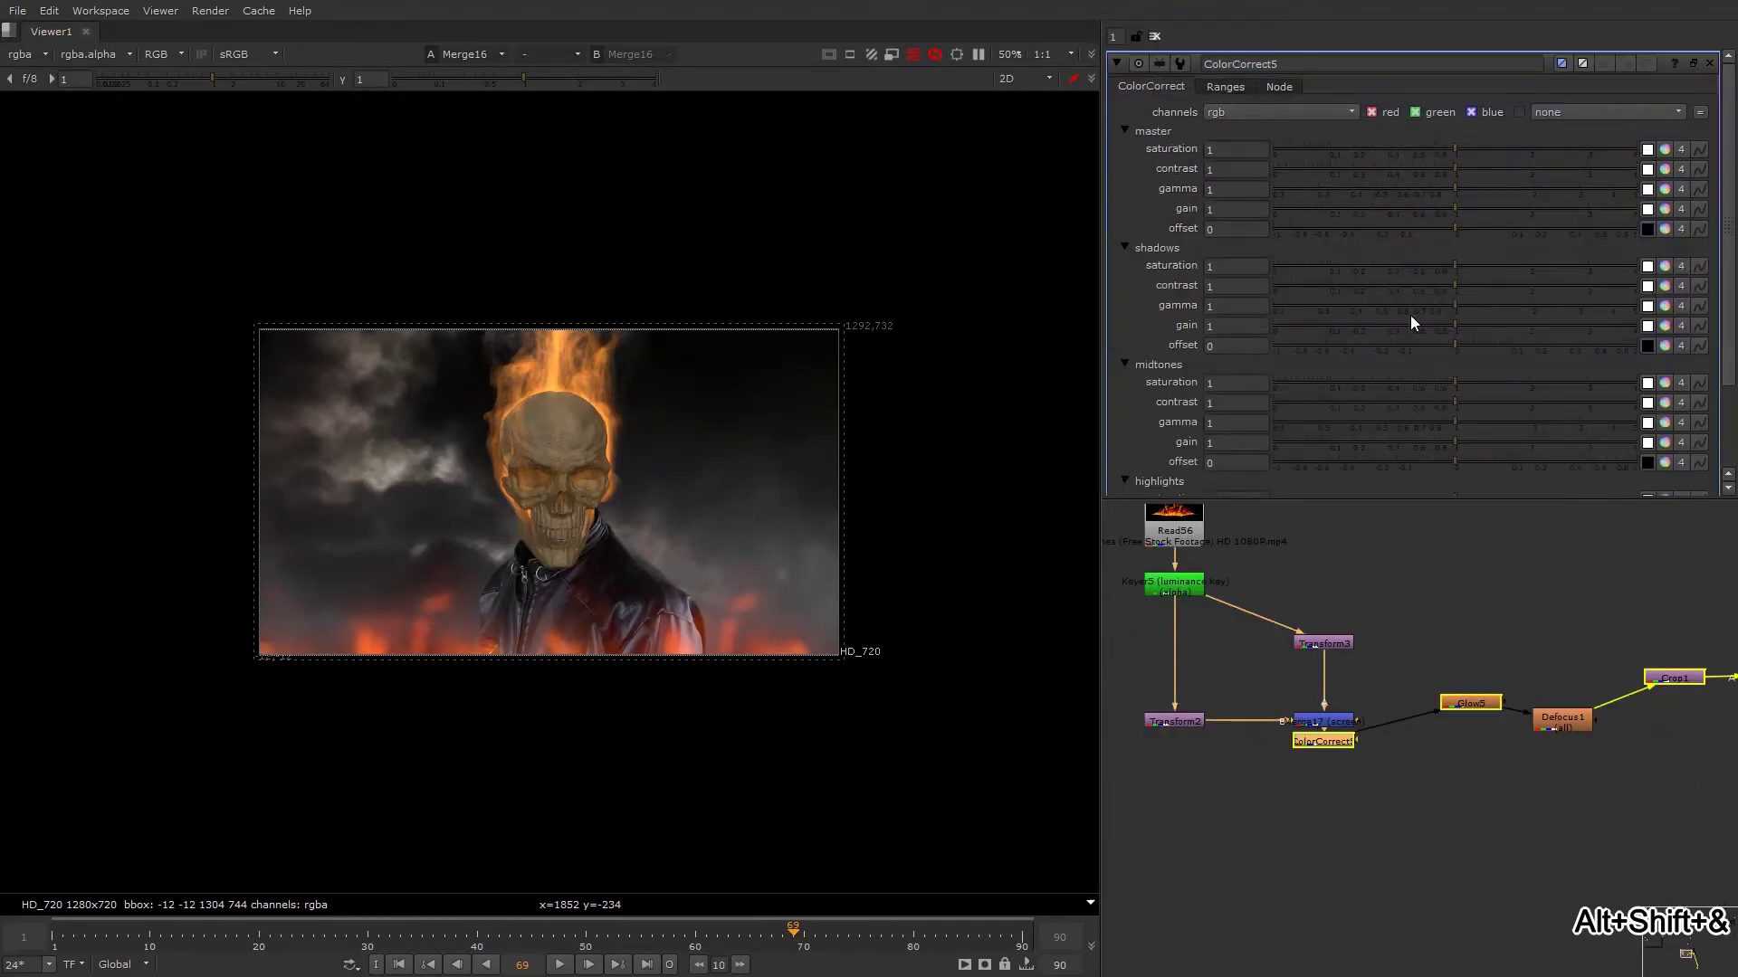
Try a master saturation of 0.63 on the fires' ColorCorrect node and reset it to the default.
{"action": "left_click", "coordinate": [1436, 149]}
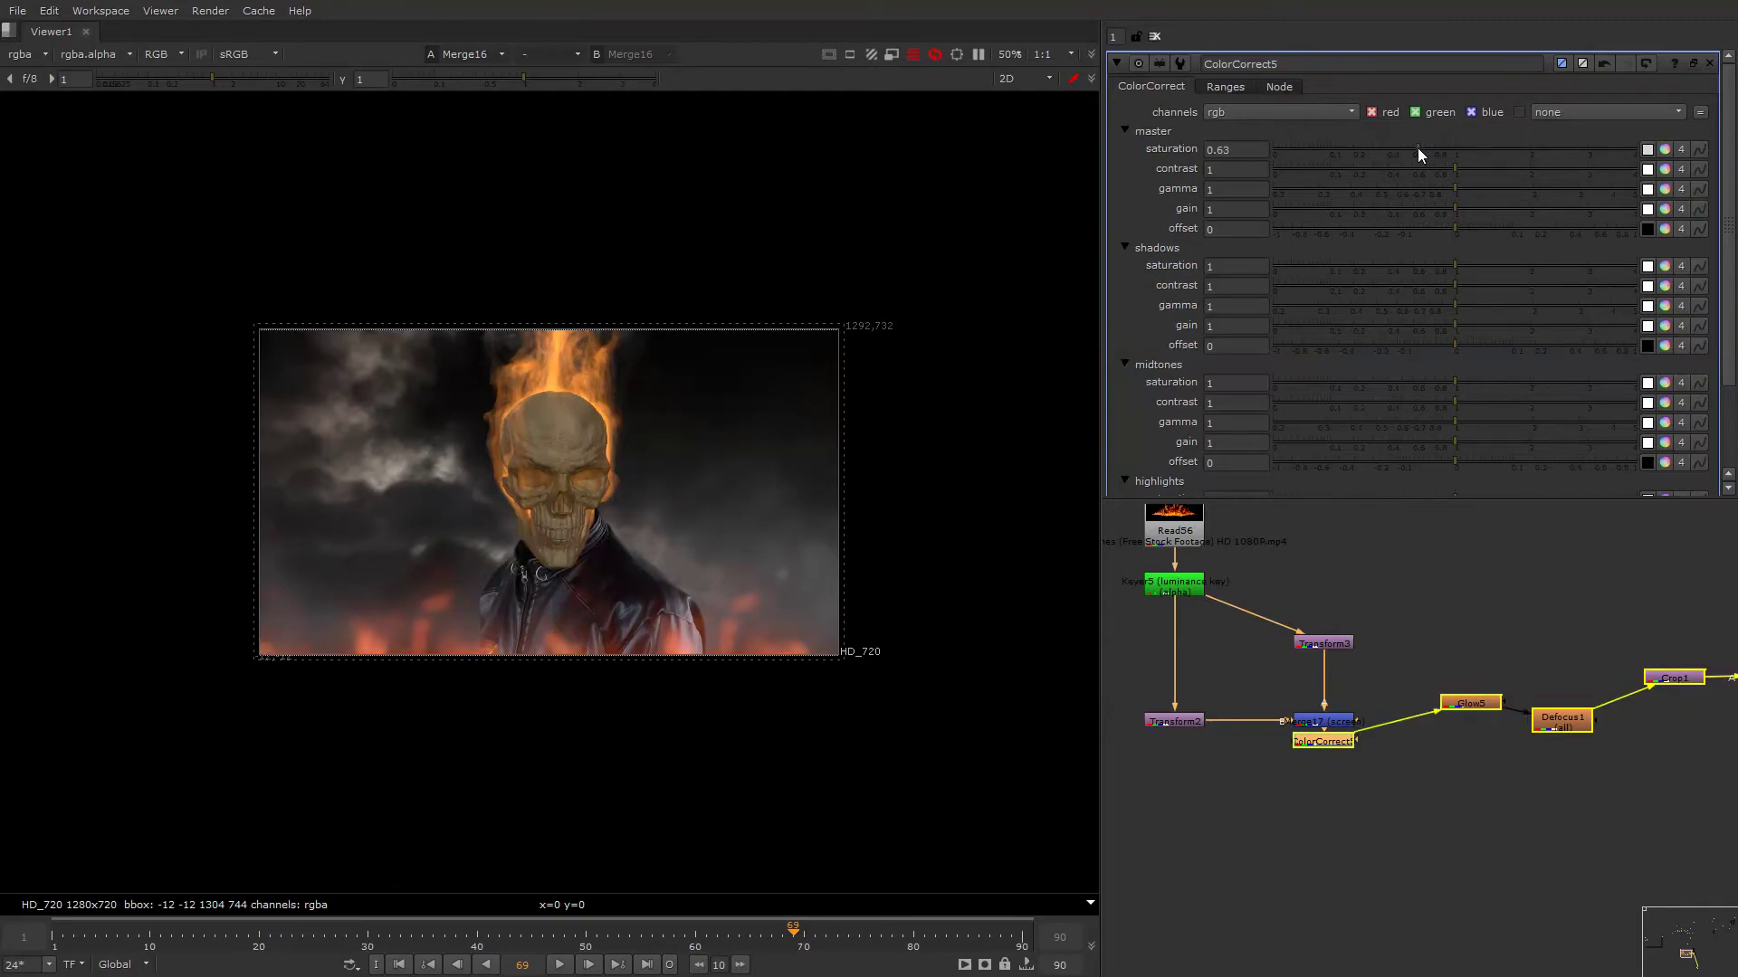
{"action": "left_click", "coordinate": [1417, 148]}
{"action": "key", "text": "ctrl+Return"}
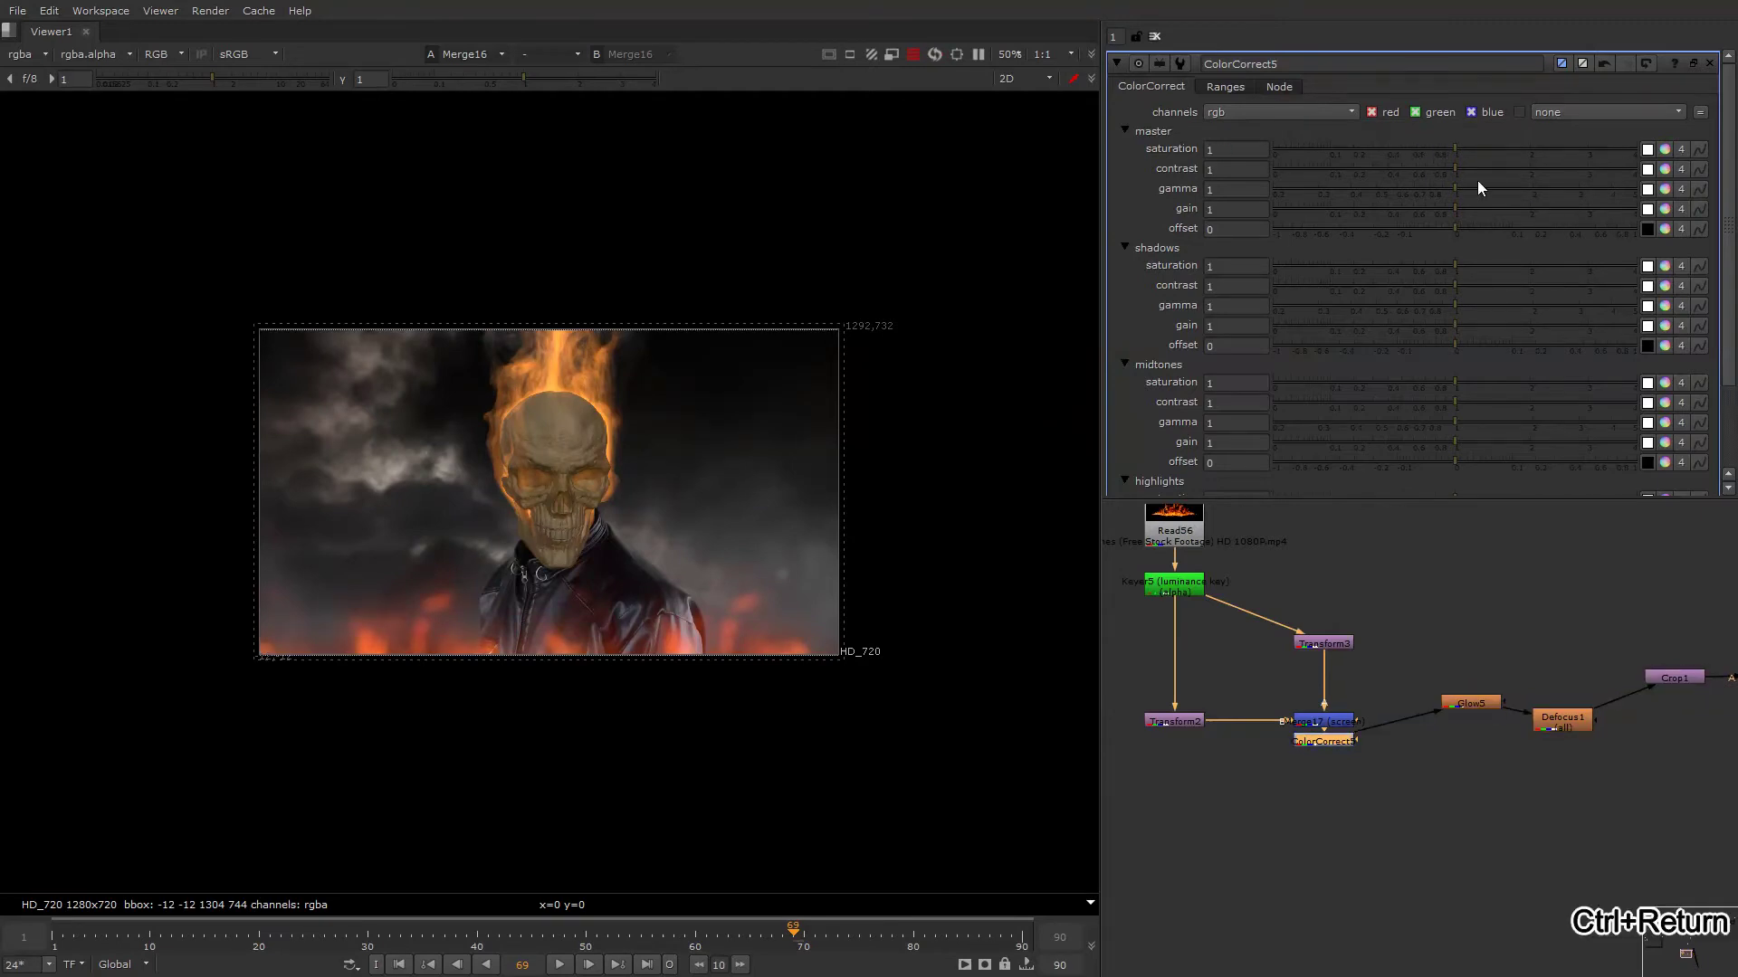
Set the red channel of the master gain to 0.82 in ColorCorrect5 and check the composite with the overlay toggled.
{"action": "left_click", "coordinate": [1663, 209]}
{"action": "left_click", "coordinate": [1443, 231]}
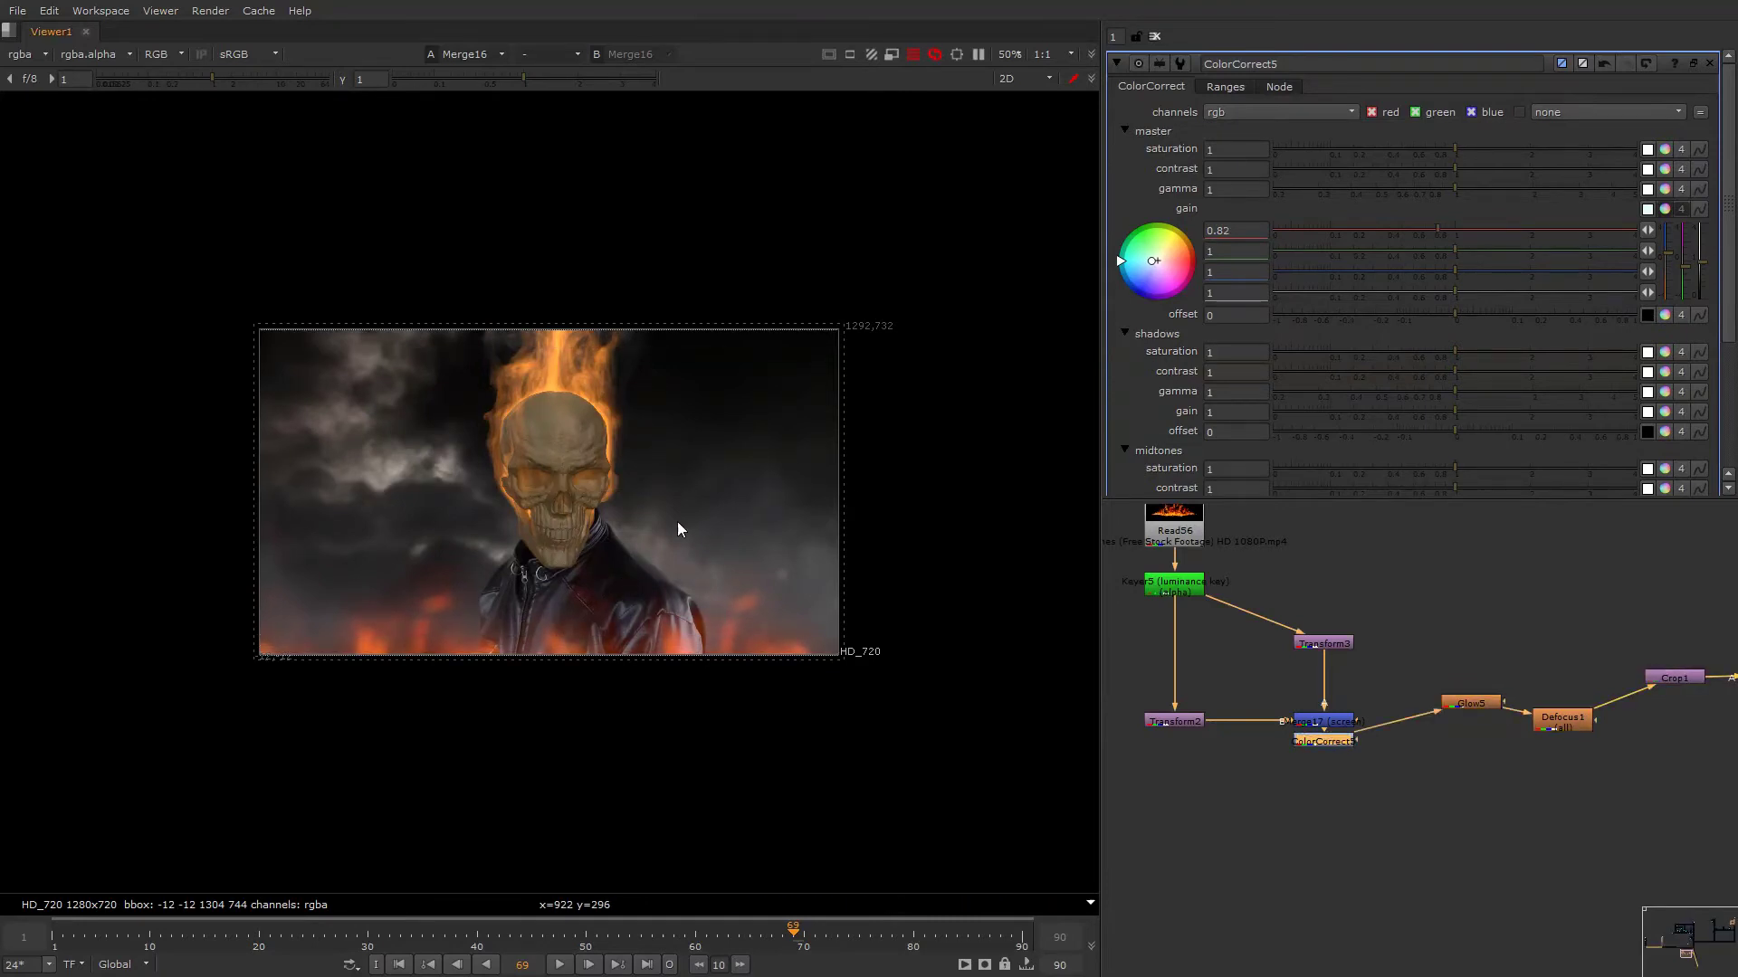
{"action": "key", "text": "o"}
{"action": "key", "text": "o"}
{"action": "key", "text": "alt+shift+ampersand"}
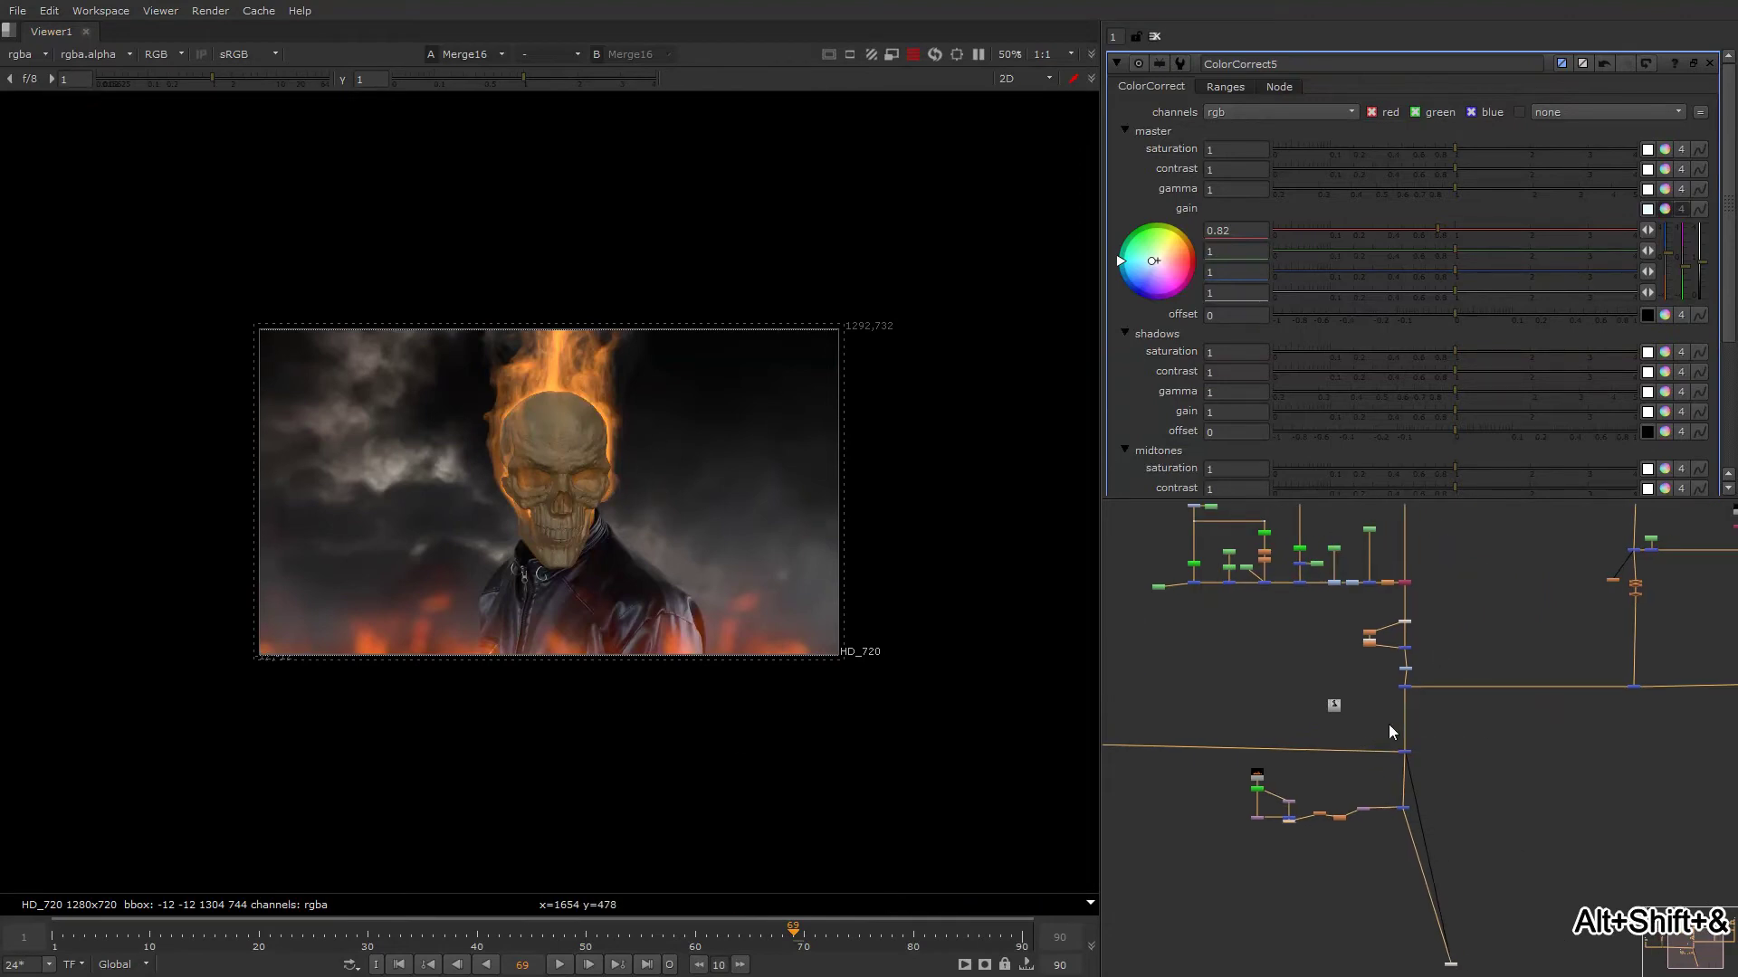
Inspect the combined ground fire, then display the Keyer5 output and play back the fire footage to judge its speed.
{"action": "middle_click_drag", "start_coordinate": [1312, 805], "coordinate": [1378, 743]}
{"action": "scroll", "coordinate": [1375, 744], "scroll_direction": "up", "scroll_amount": 4}
{"action": "left_click", "coordinate": [1323, 769]}
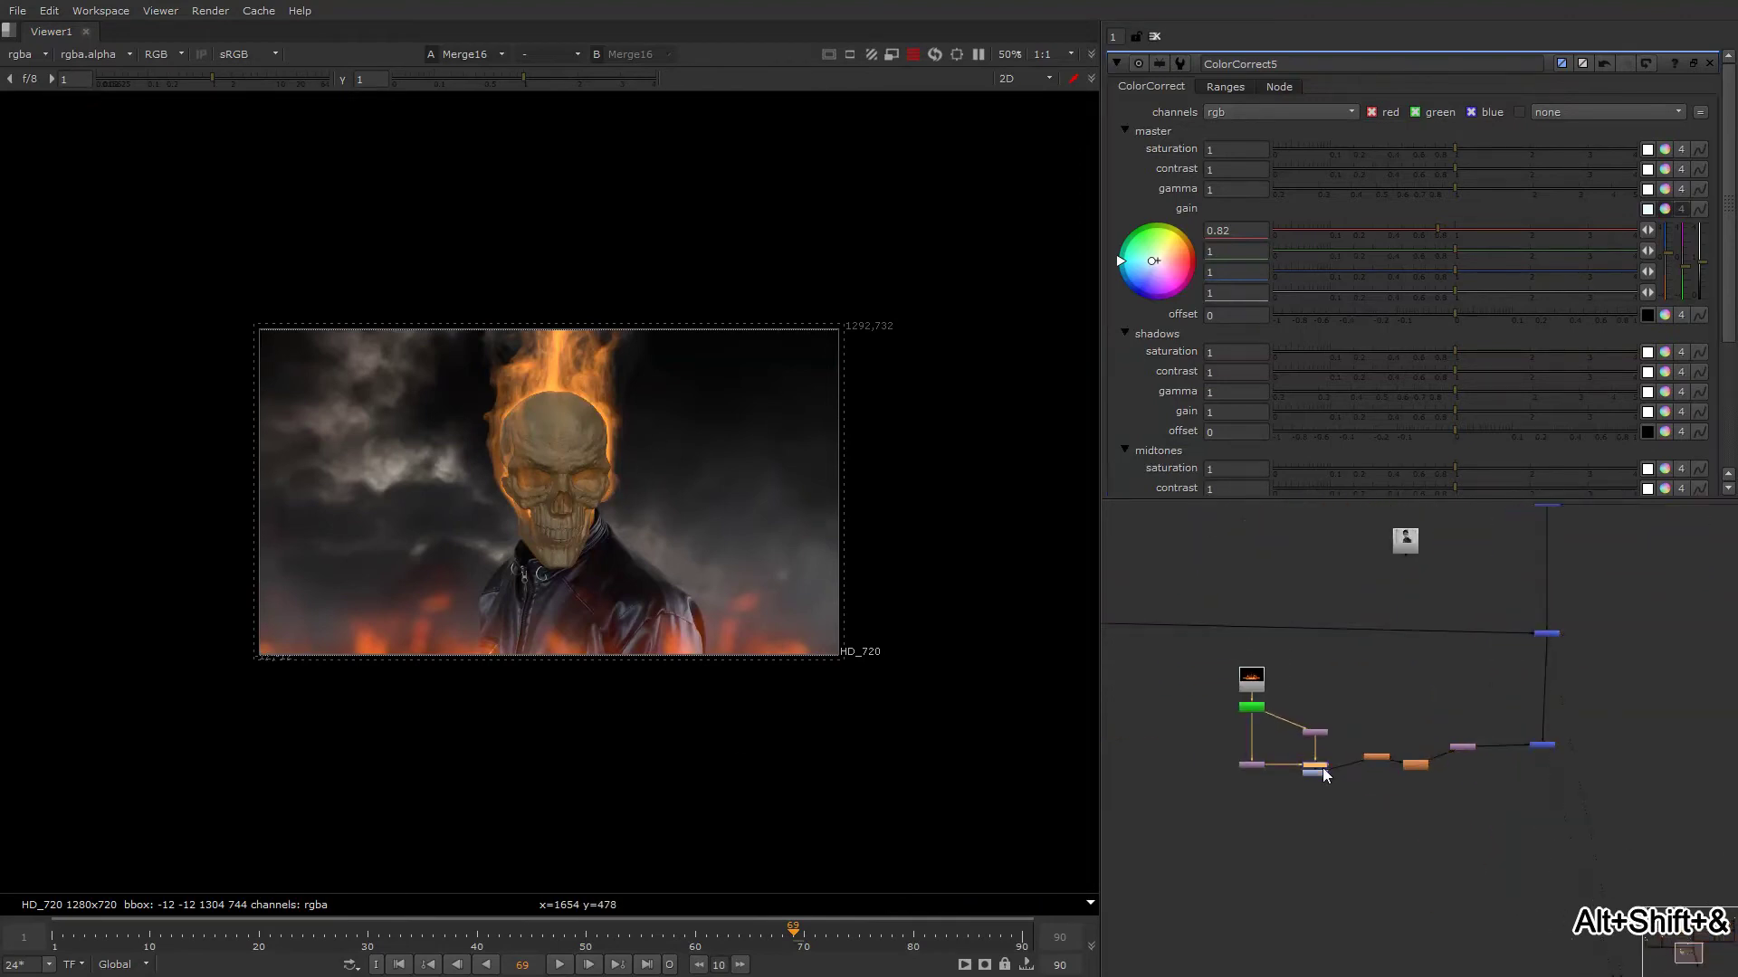
{"action": "key", "text": "1"}
{"action": "scroll", "coordinate": [1147, 702], "scroll_direction": "down", "scroll_amount": 2}
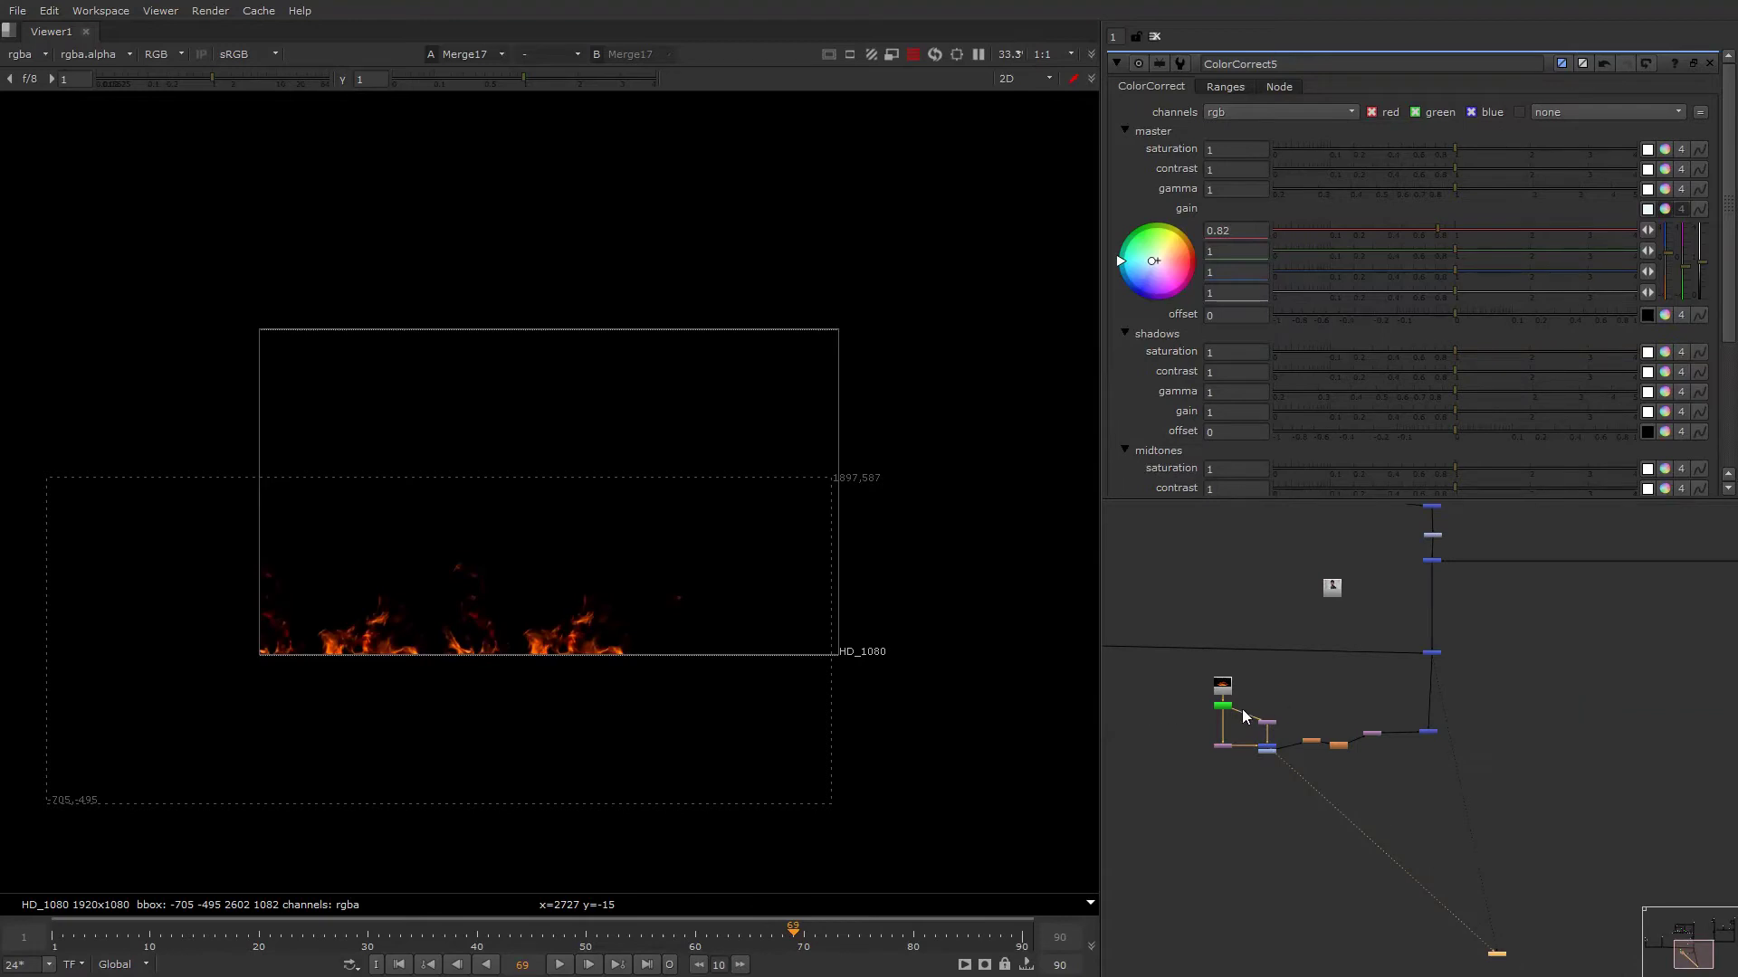
{"action": "scroll", "coordinate": [1243, 716], "scroll_direction": "up", "scroll_amount": 5}
{"action": "left_click", "coordinate": [1197, 711]}
{"action": "key", "text": "1"}
{"action": "key", "text": "l"}
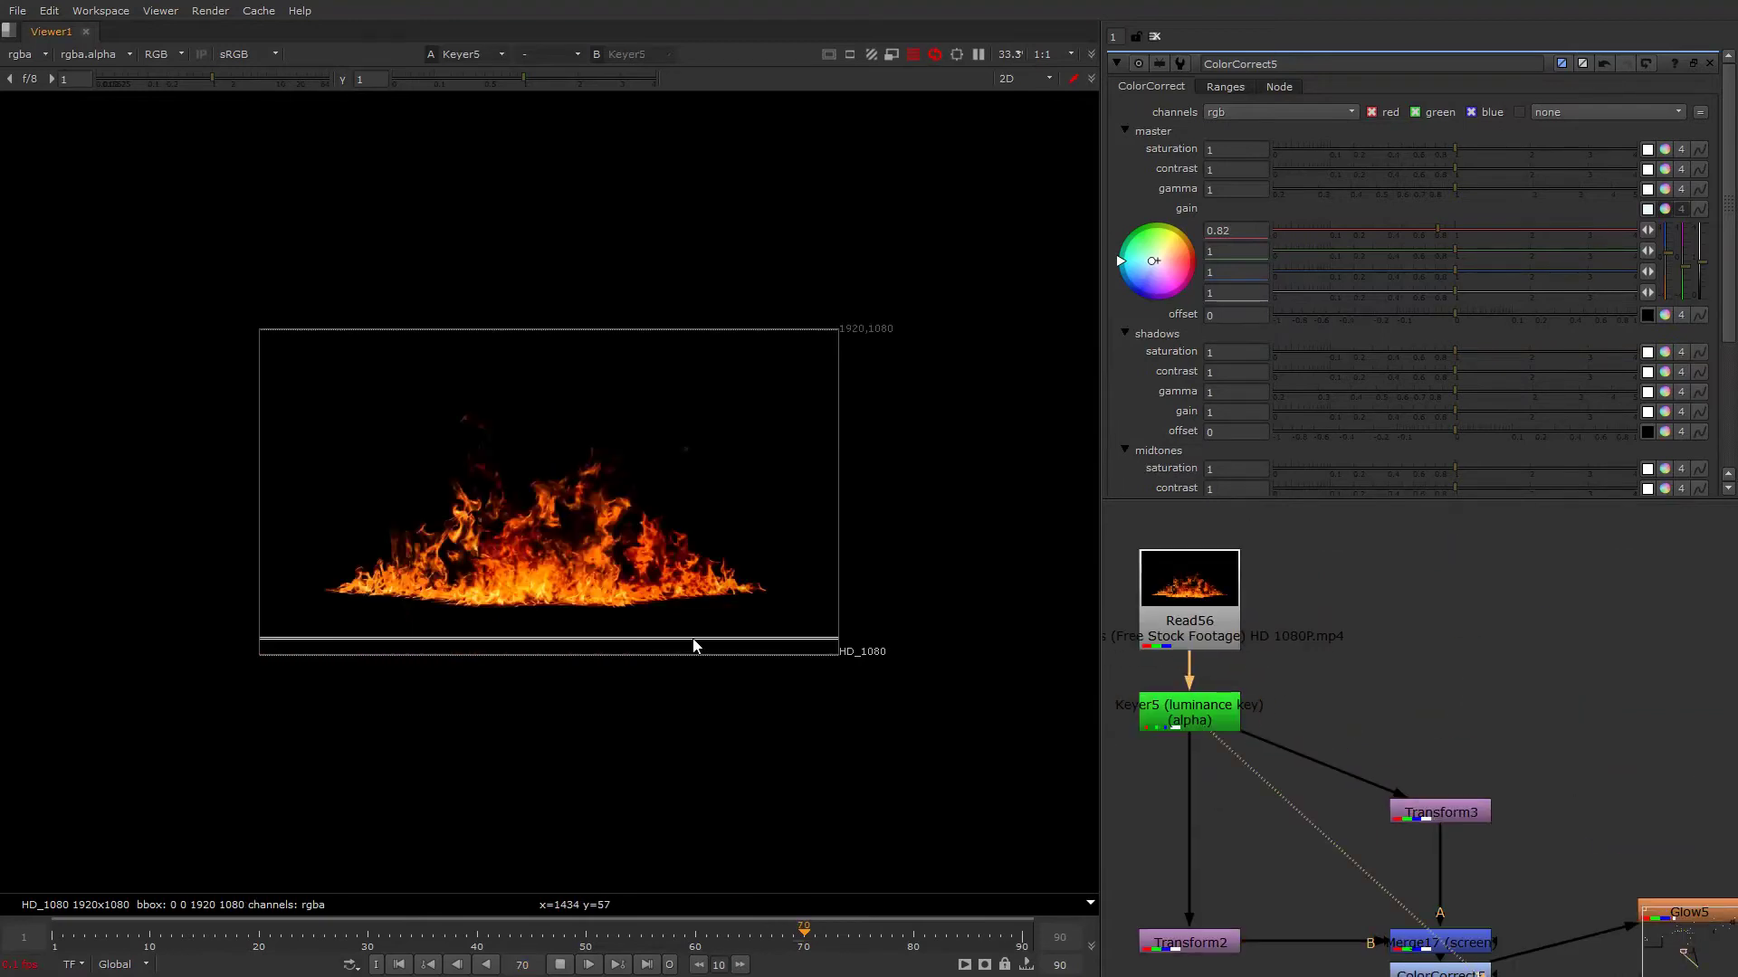
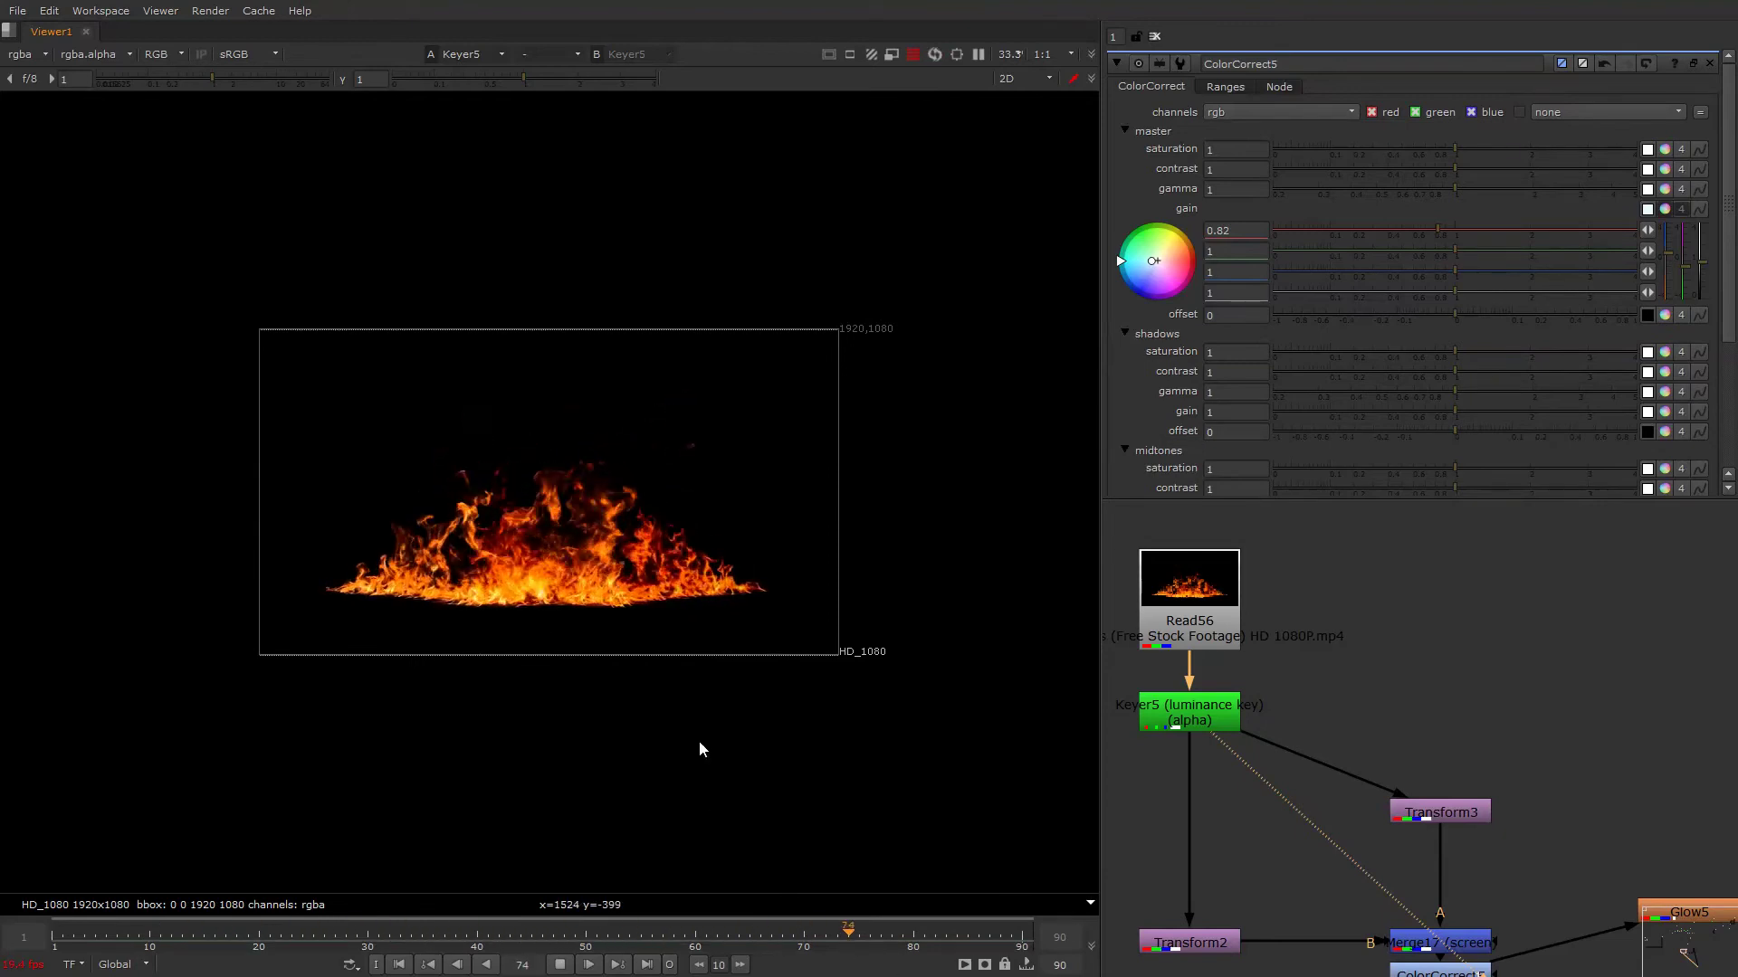
{"action": "scroll", "coordinate": [1284, 675], "scroll_direction": "down", "scroll_amount": 6}
{"action": "middle_click_drag", "start_coordinate": [1370, 704], "coordinate": [1337, 653]}
{"action": "left_click", "coordinate": [796, 670]}
{"action": "scroll", "coordinate": [1309, 727], "scroll_direction": "down", "scroll_amount": 4}
{"action": "scroll", "coordinate": [1403, 686], "scroll_direction": "up", "scroll_amount": 3}
{"action": "scroll", "coordinate": [1407, 694], "scroll_direction": "down", "scroll_amount": 7}
{"action": "scroll", "coordinate": [1339, 686], "scroll_direction": "up", "scroll_amount": 8}
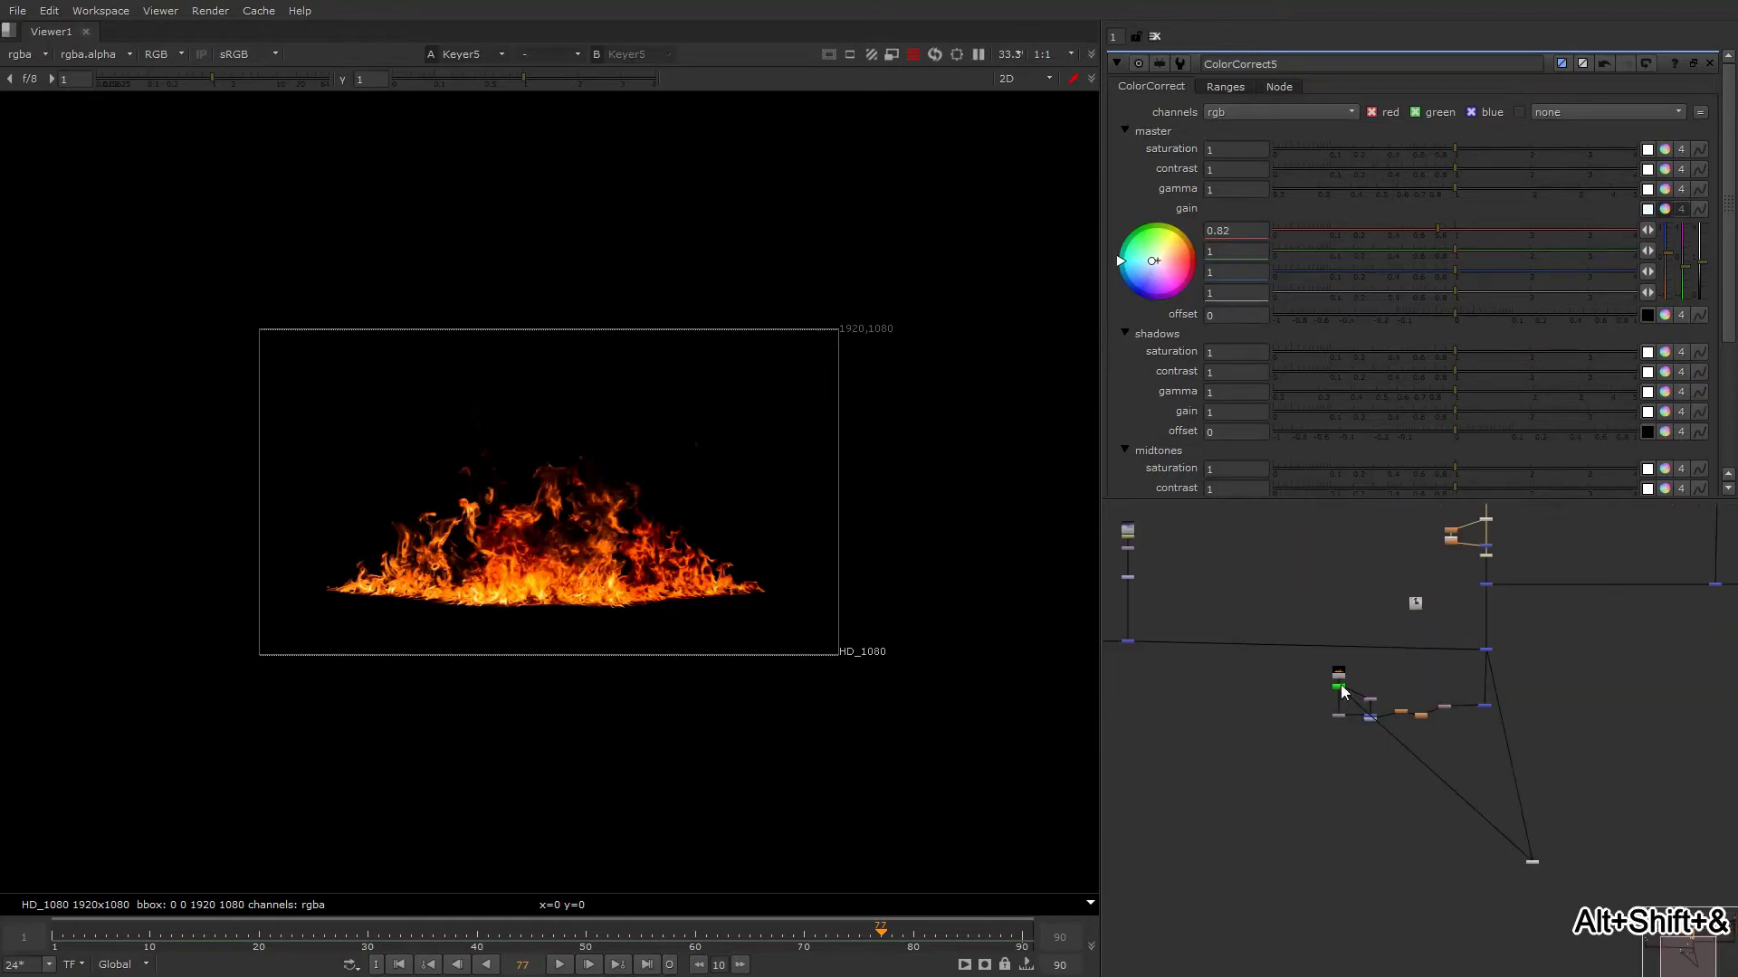
Display the Read56 fire footage and insert a Retime node directly after it.
{"action": "left_click", "coordinate": [1343, 655]}
{"action": "key", "text": "1"}
{"action": "middle_click_drag", "start_coordinate": [1287, 707], "coordinate": [1320, 672]}
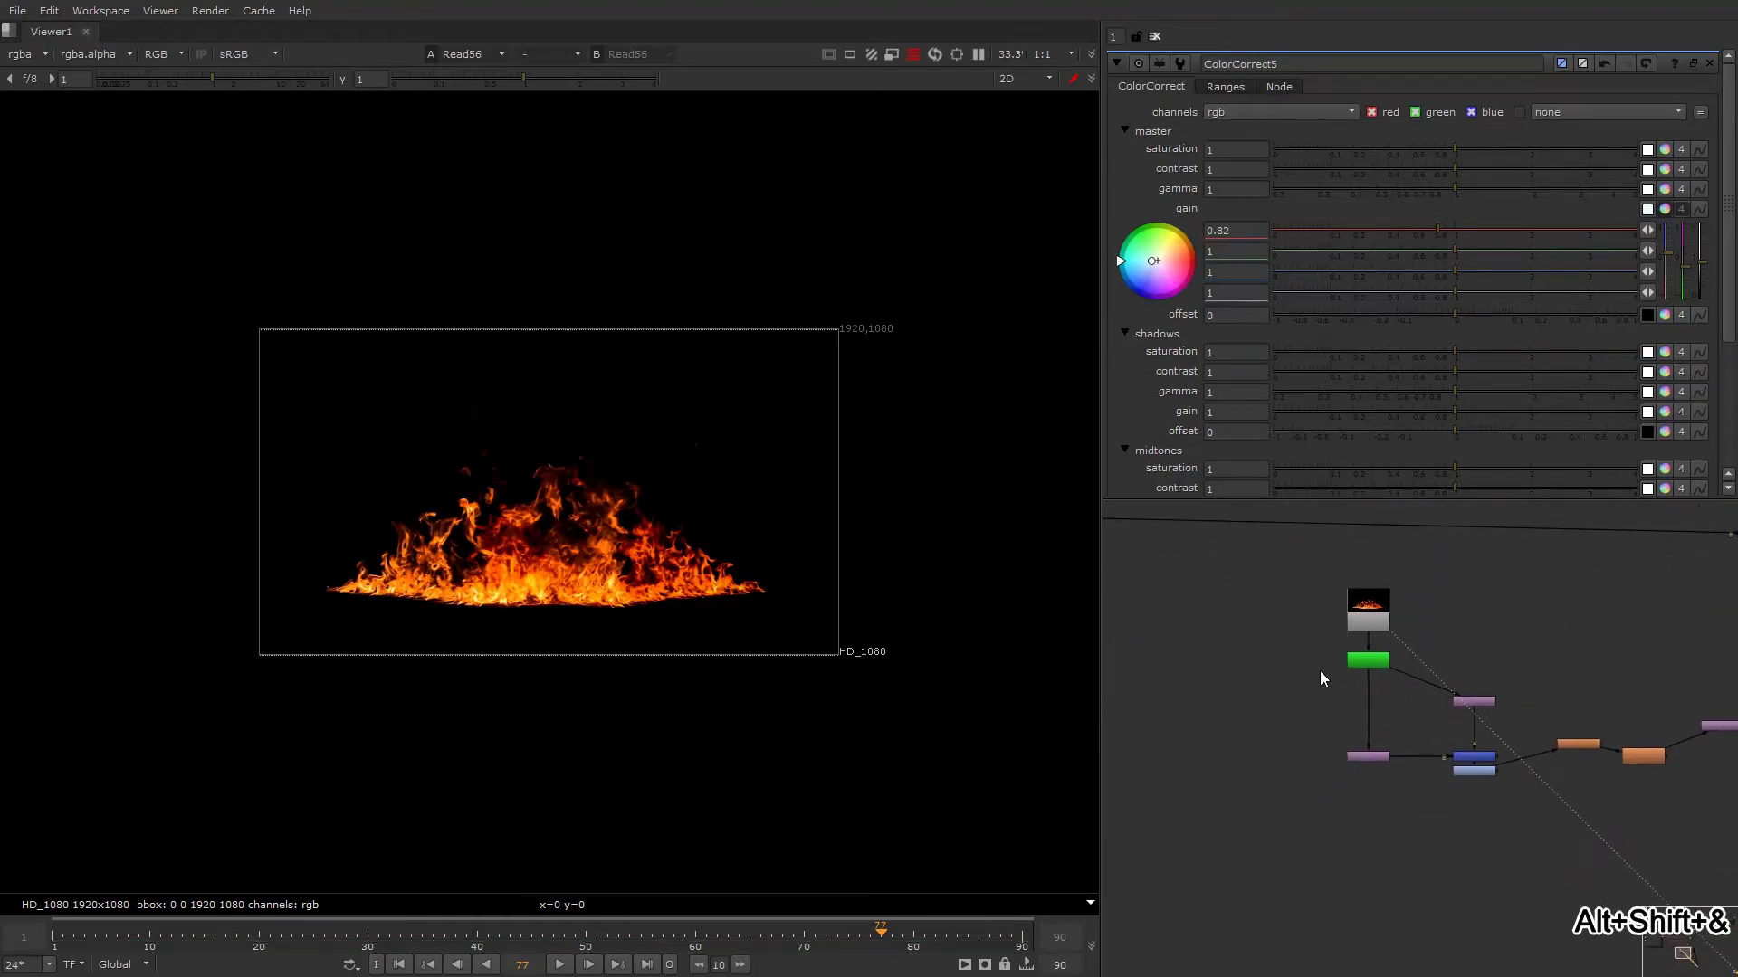
{"action": "left_click", "coordinate": [1362, 627]}
{"action": "key", "text": "Tab"}
{"action": "type", "text": "retim"}
{"action": "key", "text": "Return"}
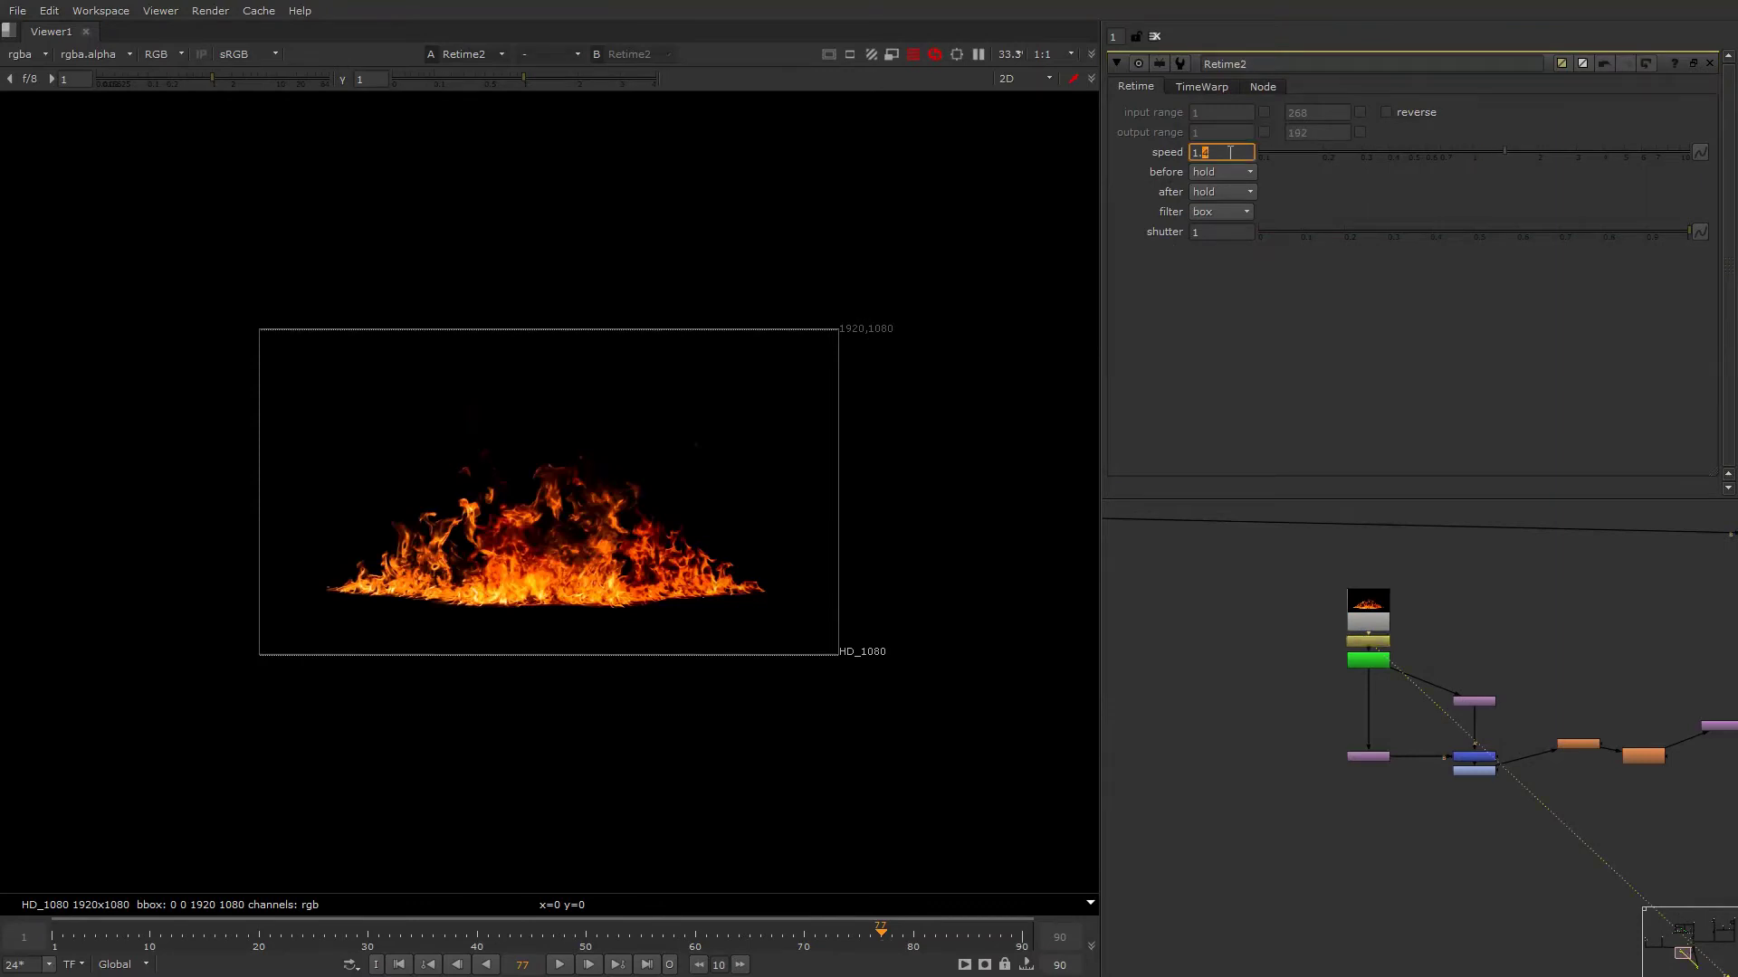
Set the Retime speed to 1.5 and its filter to nearest, and examine the fire closely during playback.
{"action": "key", "text": "Up"}
{"action": "key", "text": "l"}
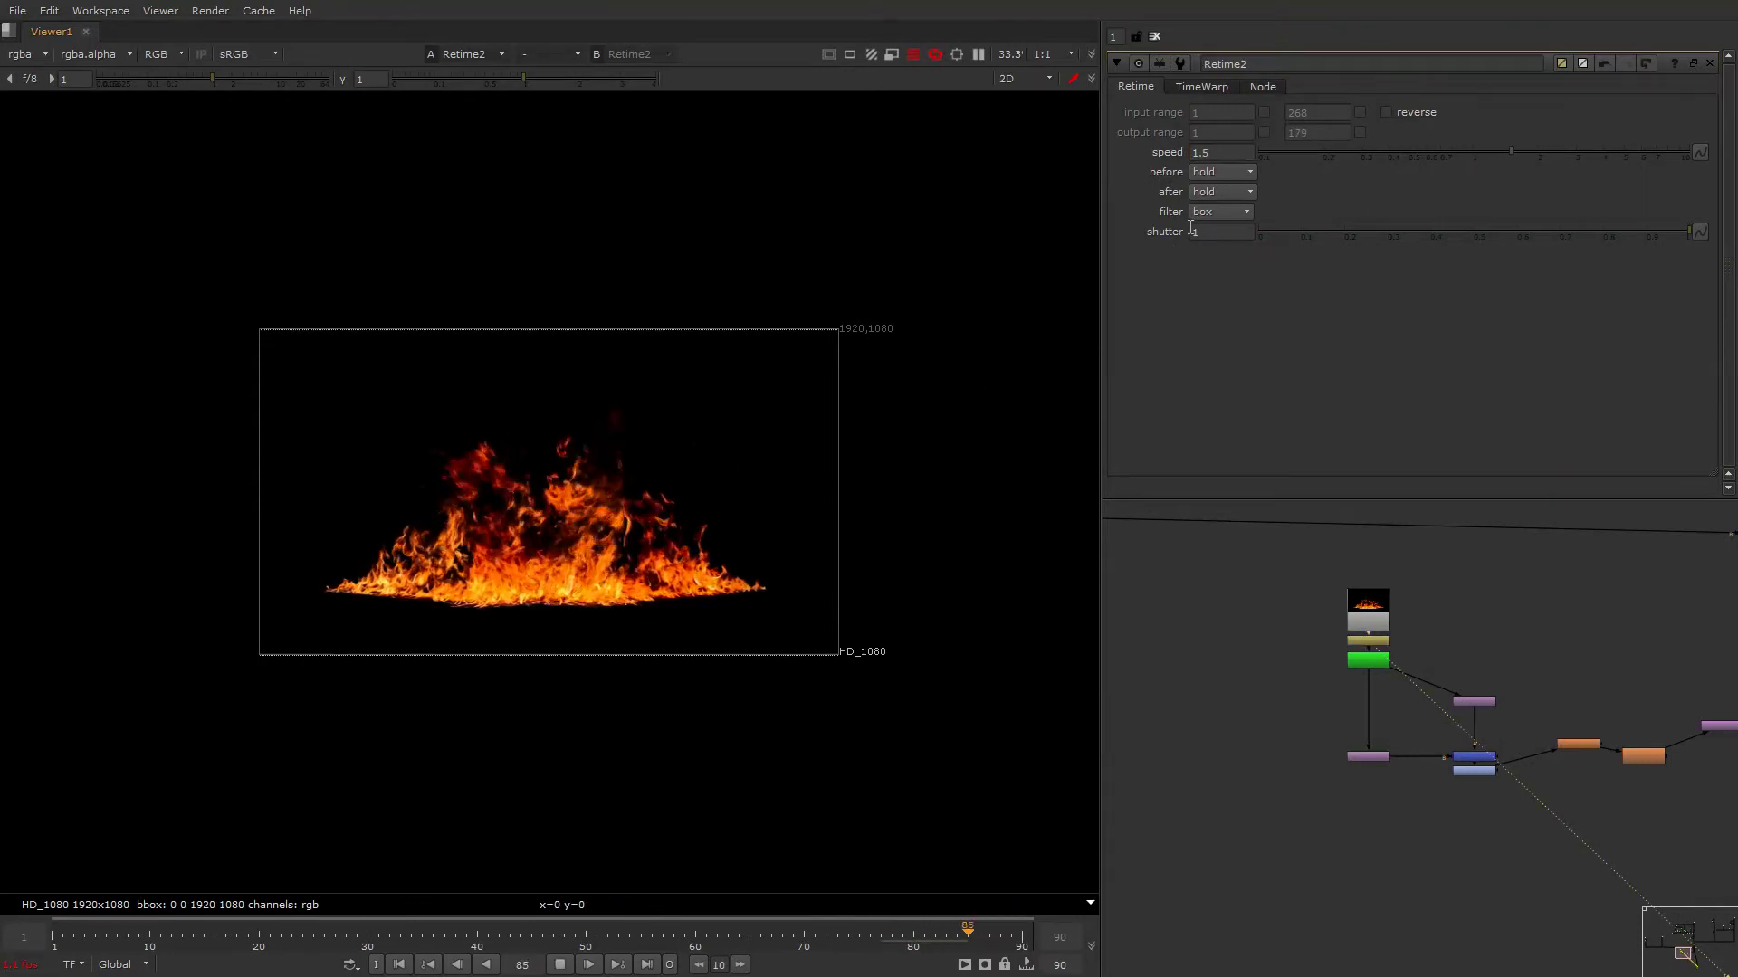
{"action": "left_click", "coordinate": [1222, 212]}
{"action": "left_click", "coordinate": [1224, 193]}
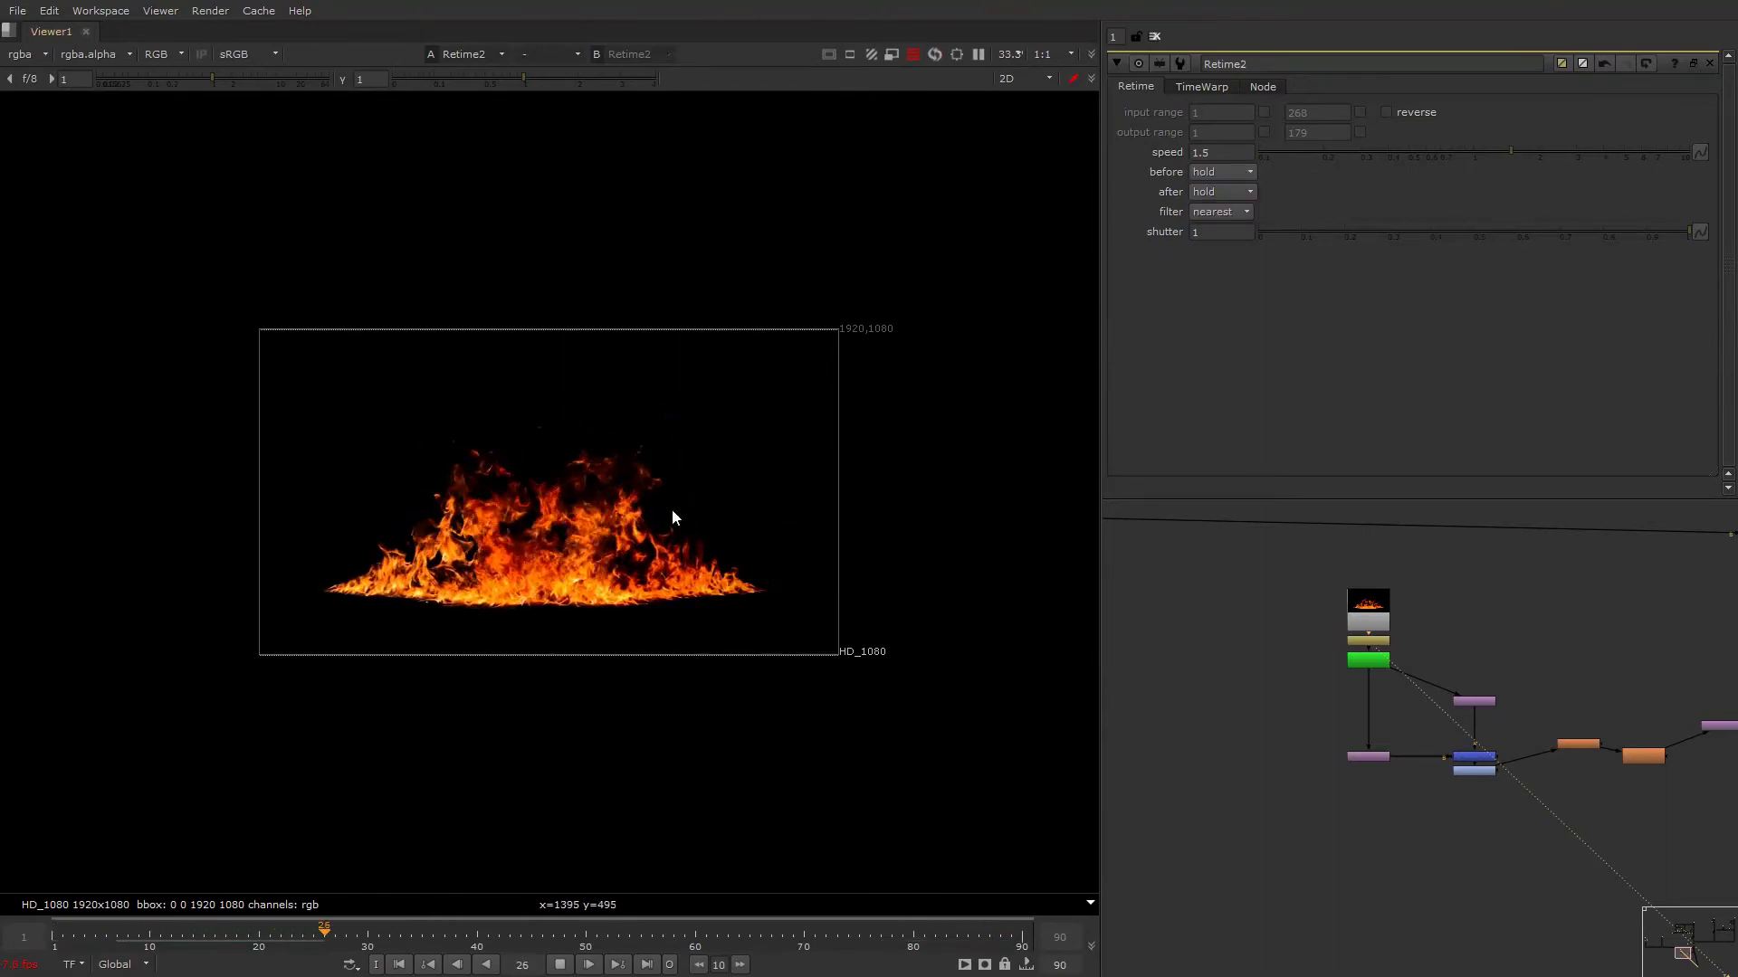
{"action": "scroll", "coordinate": [596, 536], "scroll_direction": "up", "scroll_amount": 5}
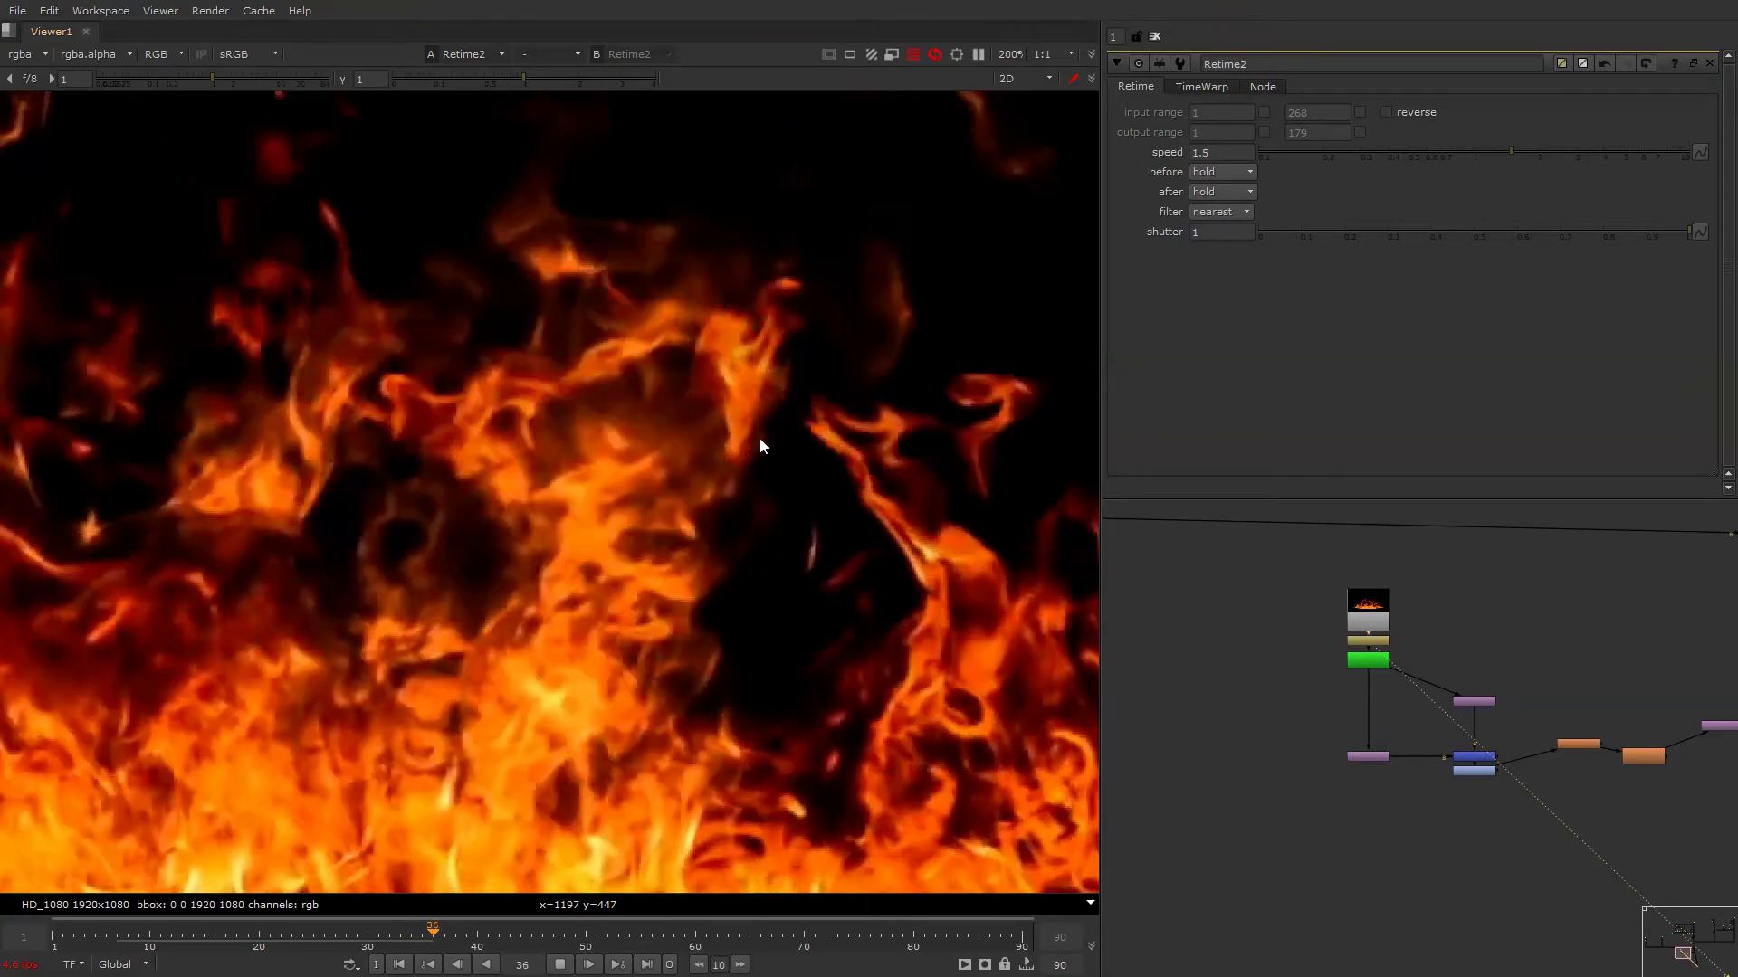
{"action": "scroll", "coordinate": [757, 442], "scroll_direction": "down", "scroll_amount": 2}
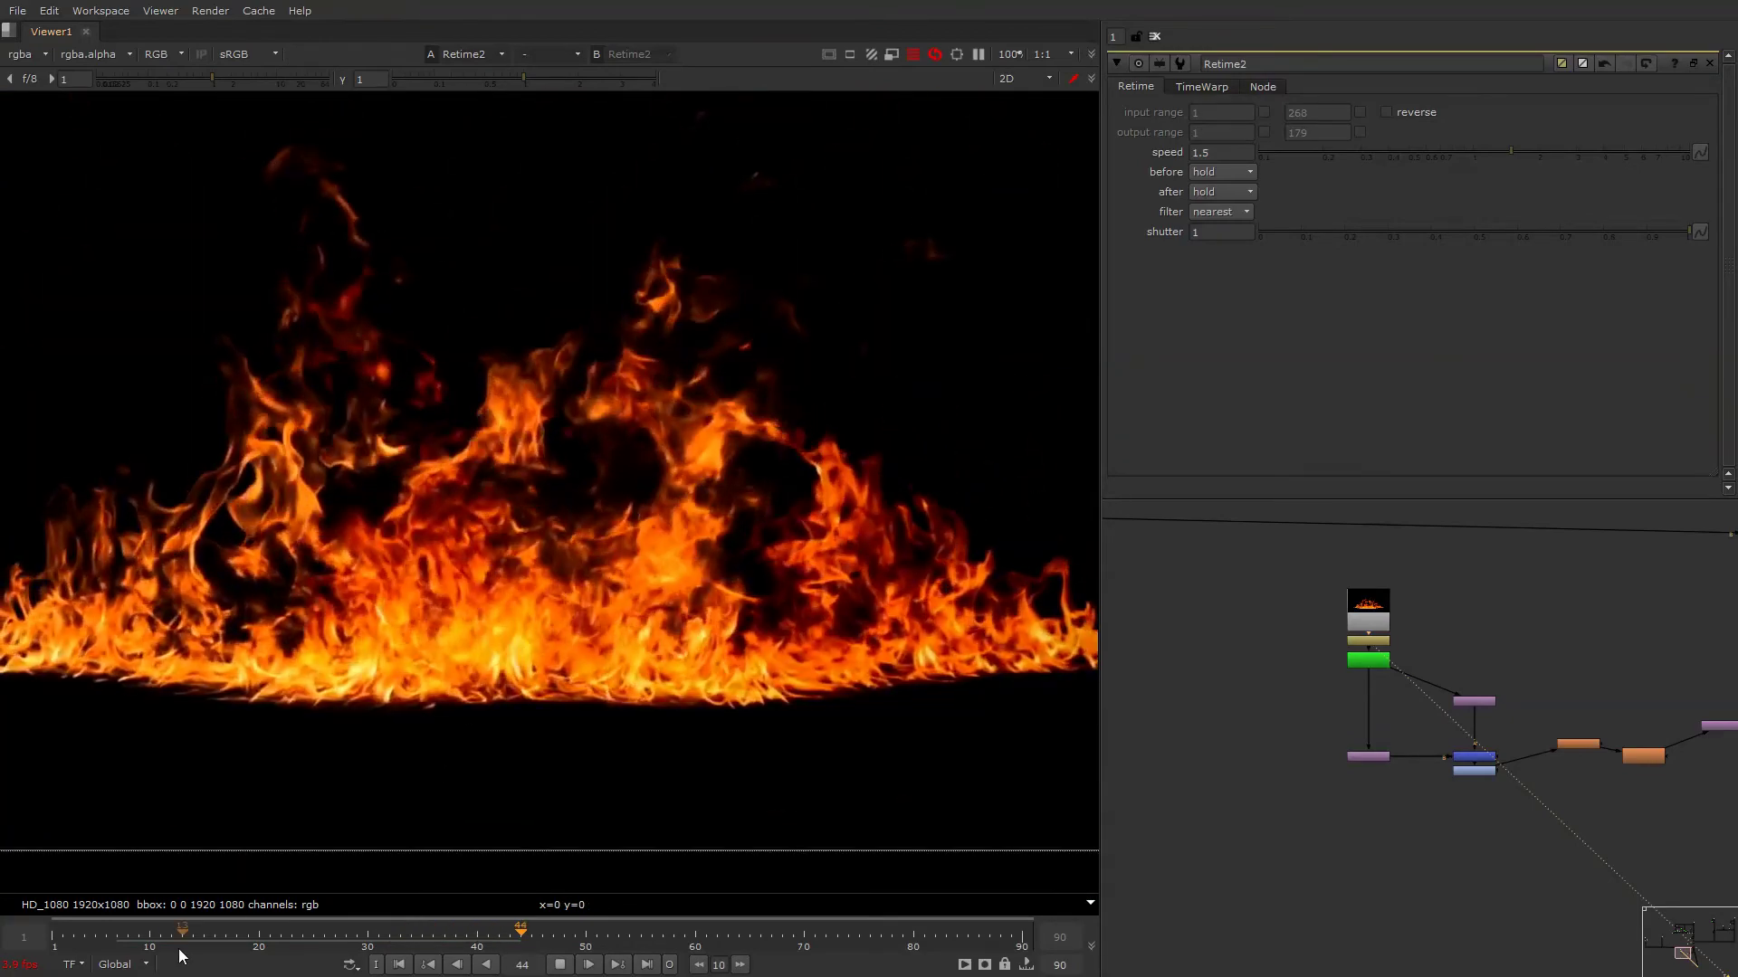
{"action": "left_click", "coordinate": [178, 947]}
{"action": "left_click", "coordinate": [171, 950]}
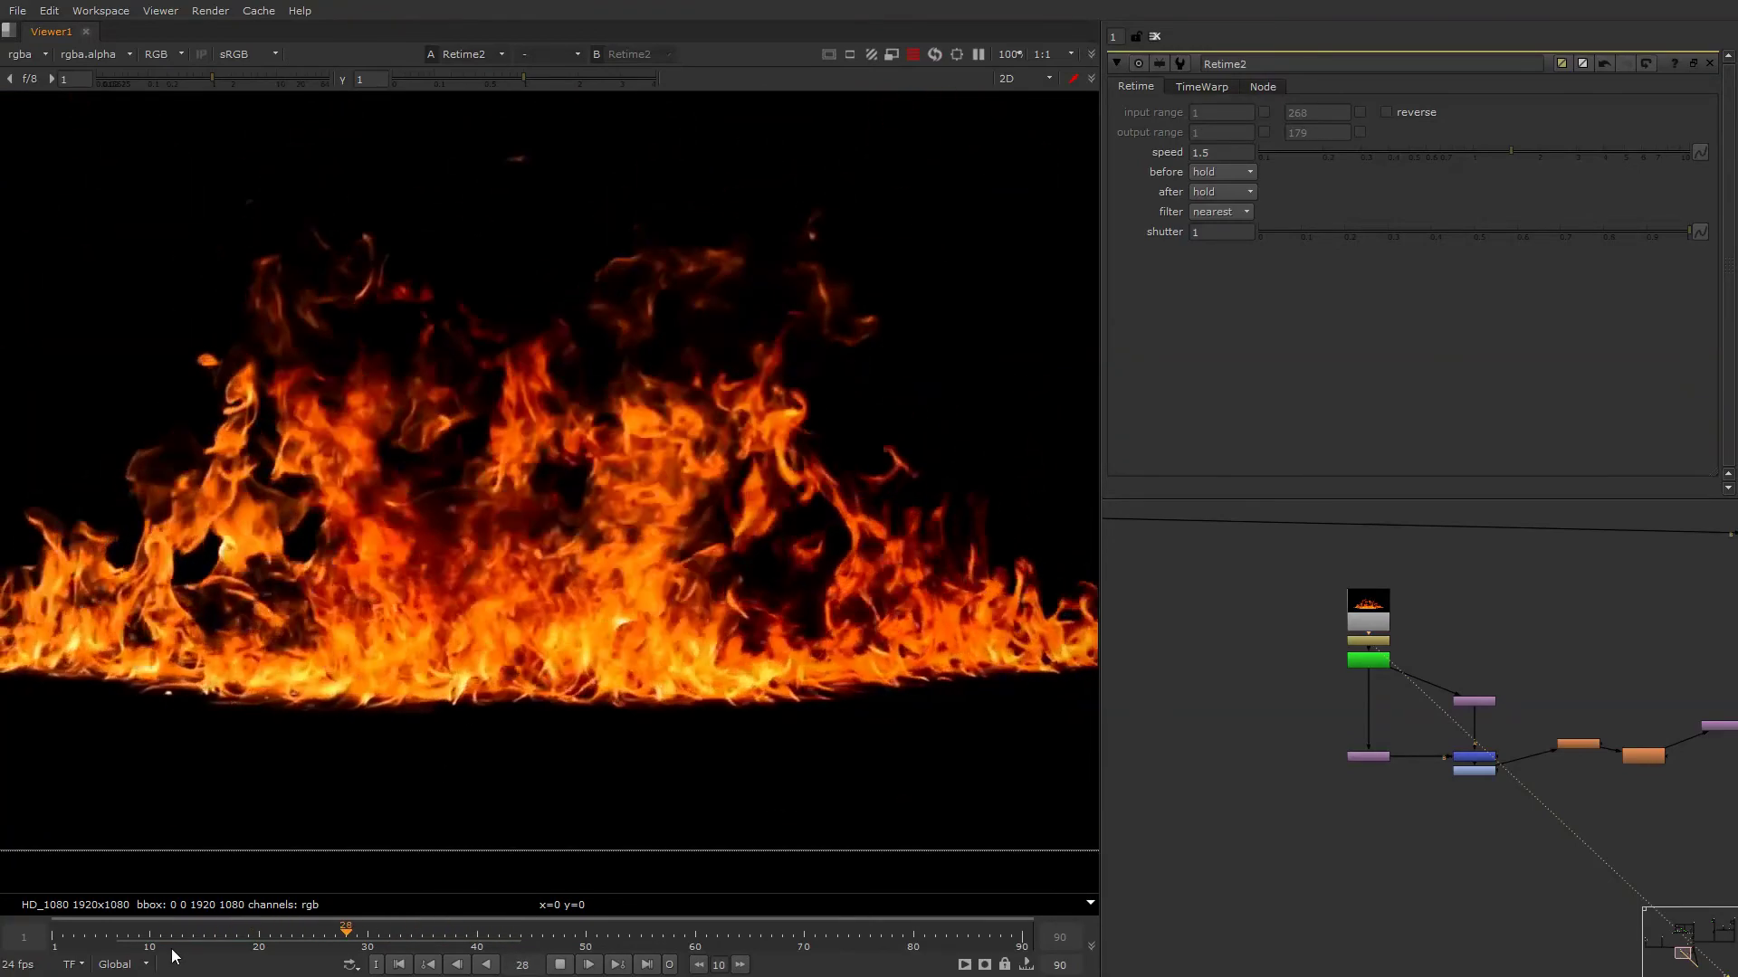
Raise the Retime speed to 1.8 and replay the fire from about frame 24.
{"action": "left_click", "coordinate": [1202, 152]}
{"action": "key", "text": "Up"}
{"action": "key", "text": "Up"}
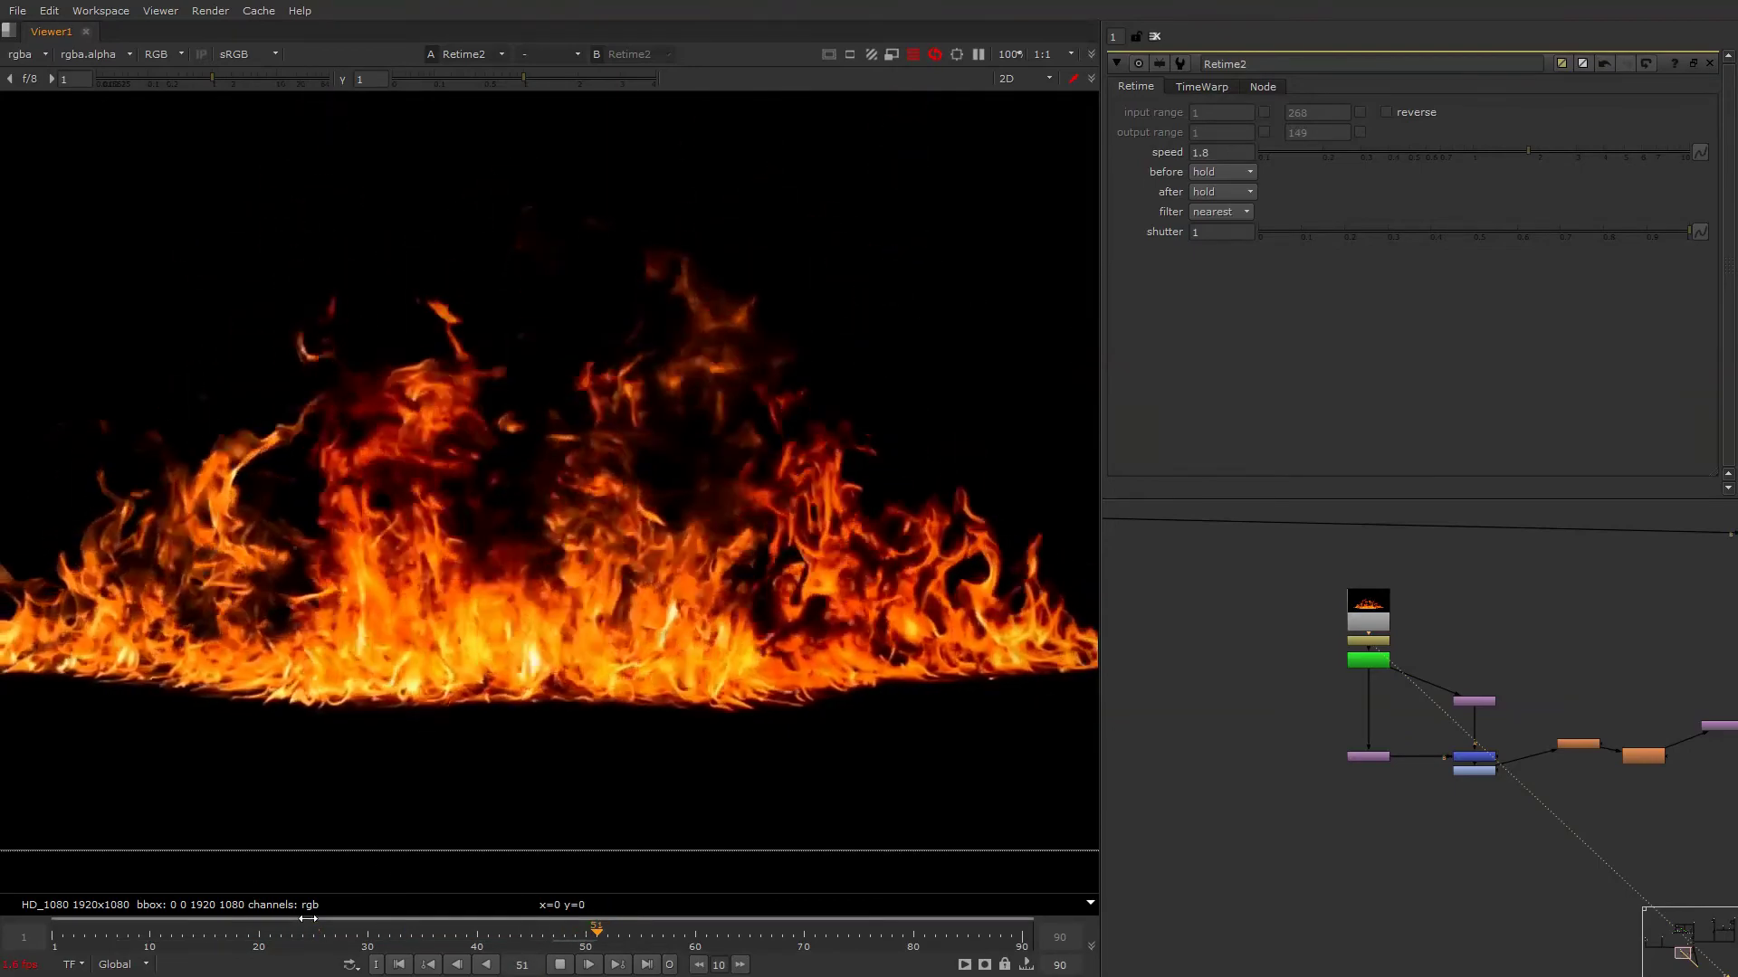
{"action": "left_click", "coordinate": [308, 931]}
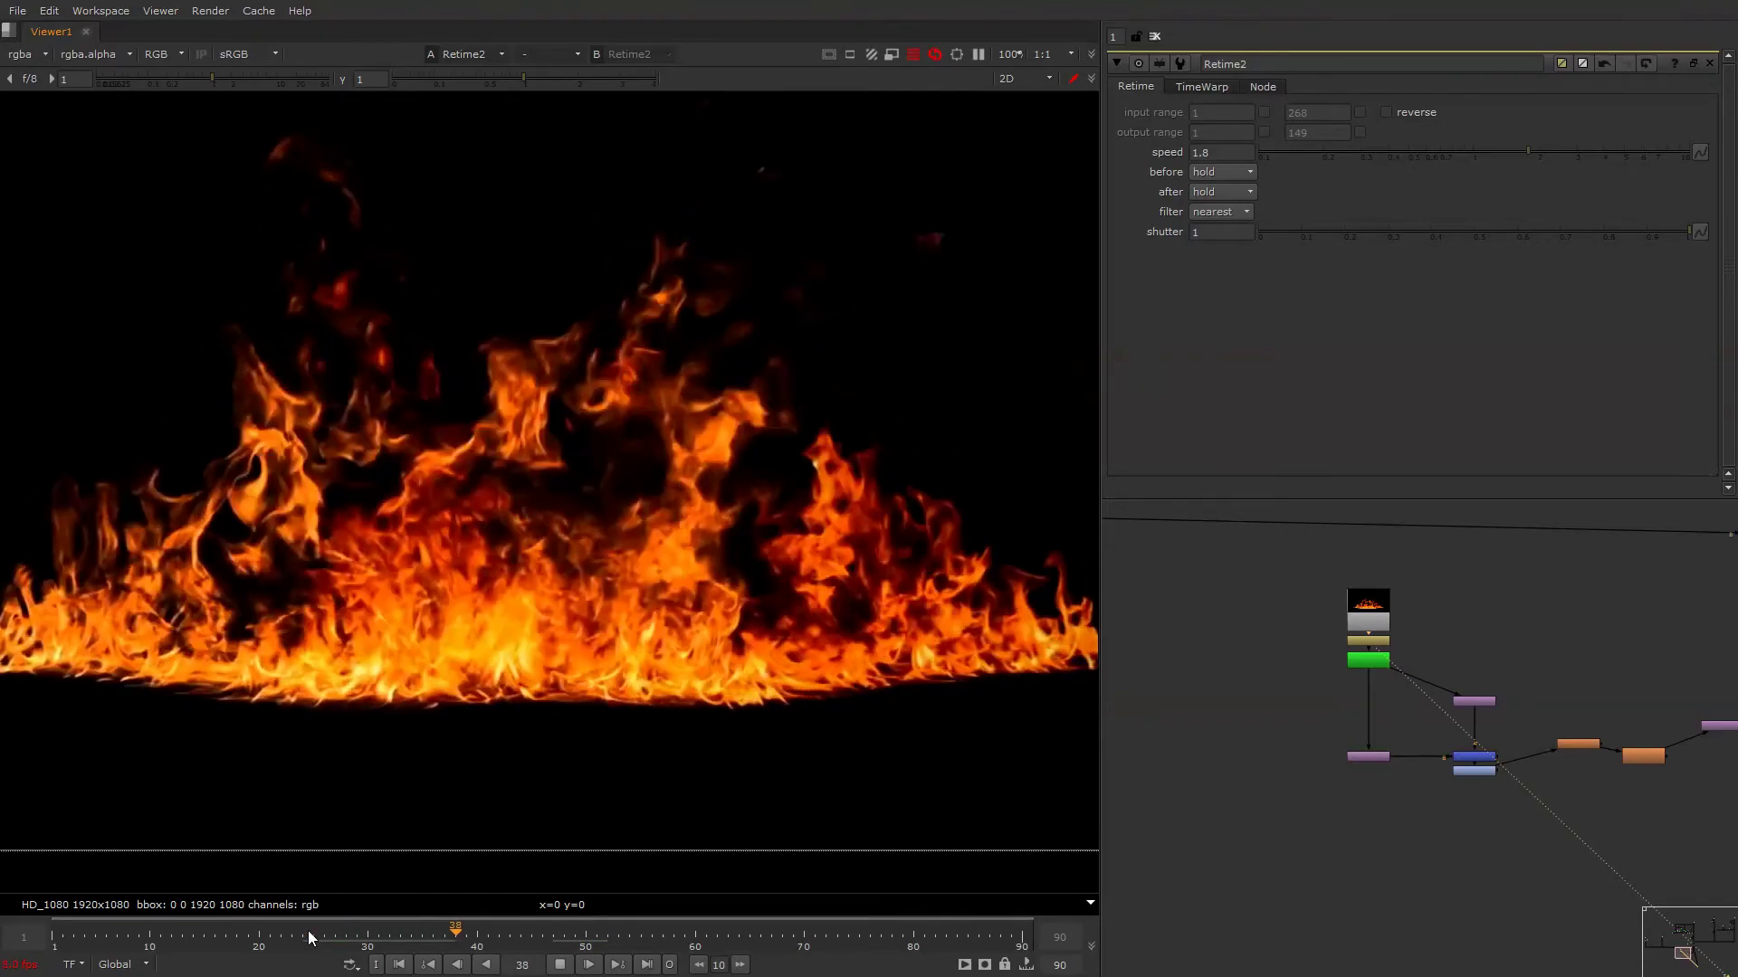
{"action": "left_click", "coordinate": [308, 930]}
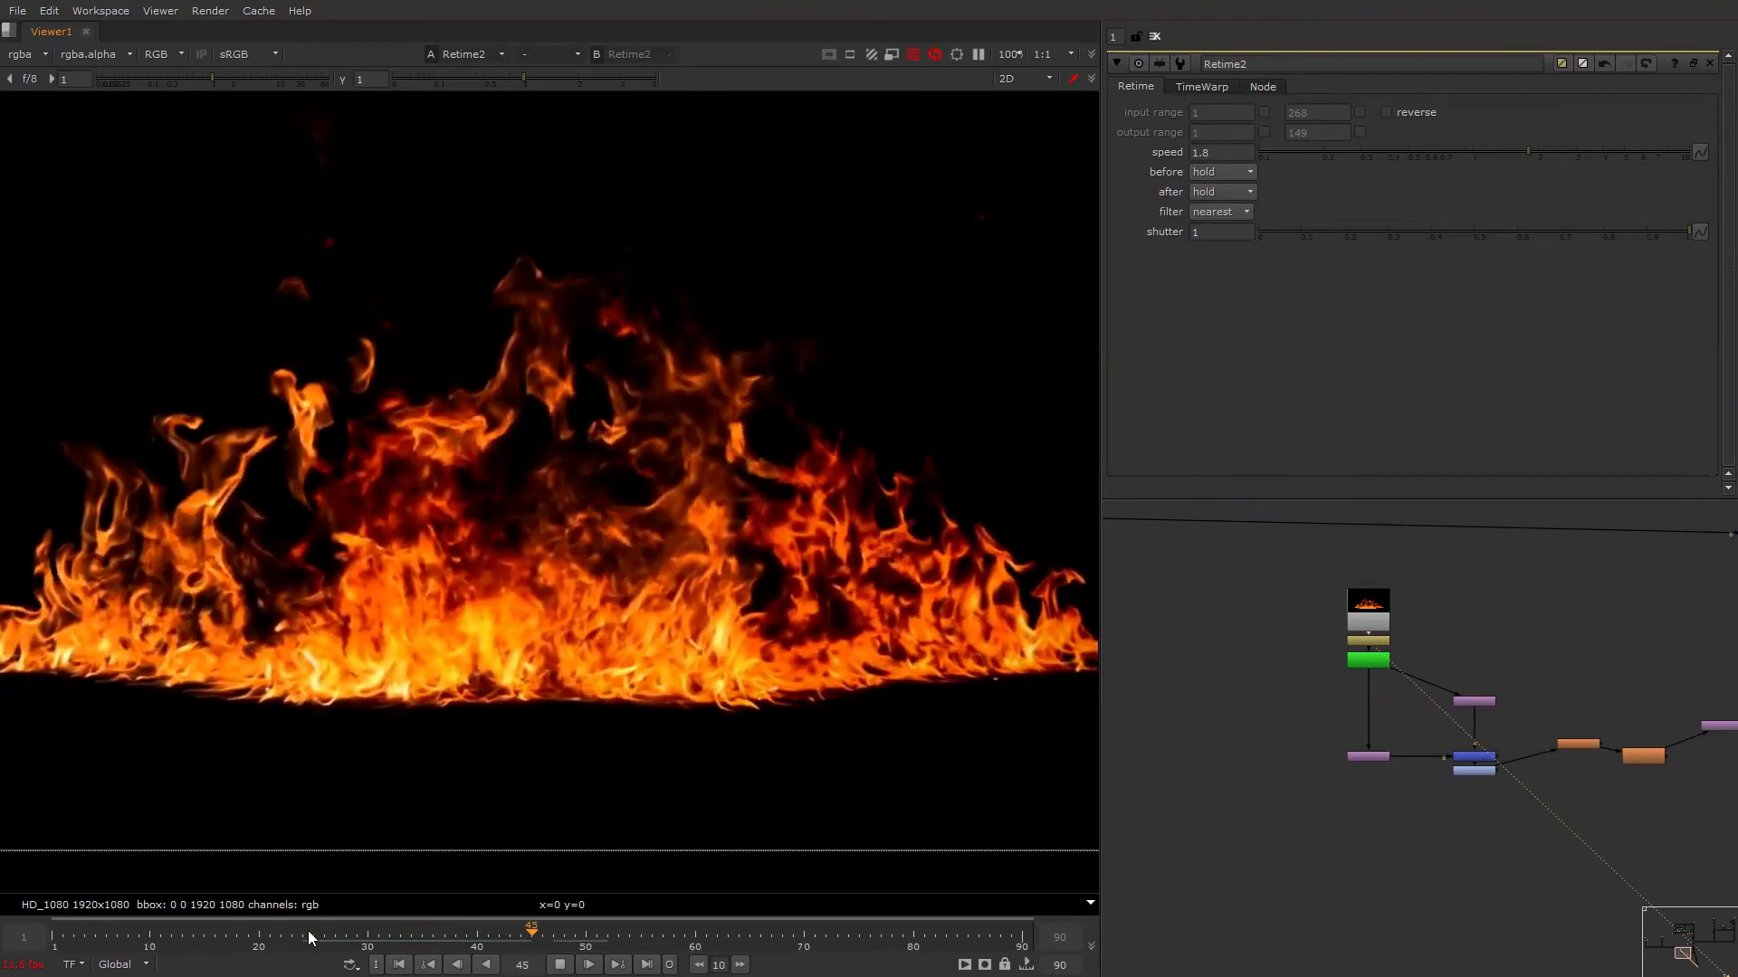
{"action": "left_click", "coordinate": [308, 930]}
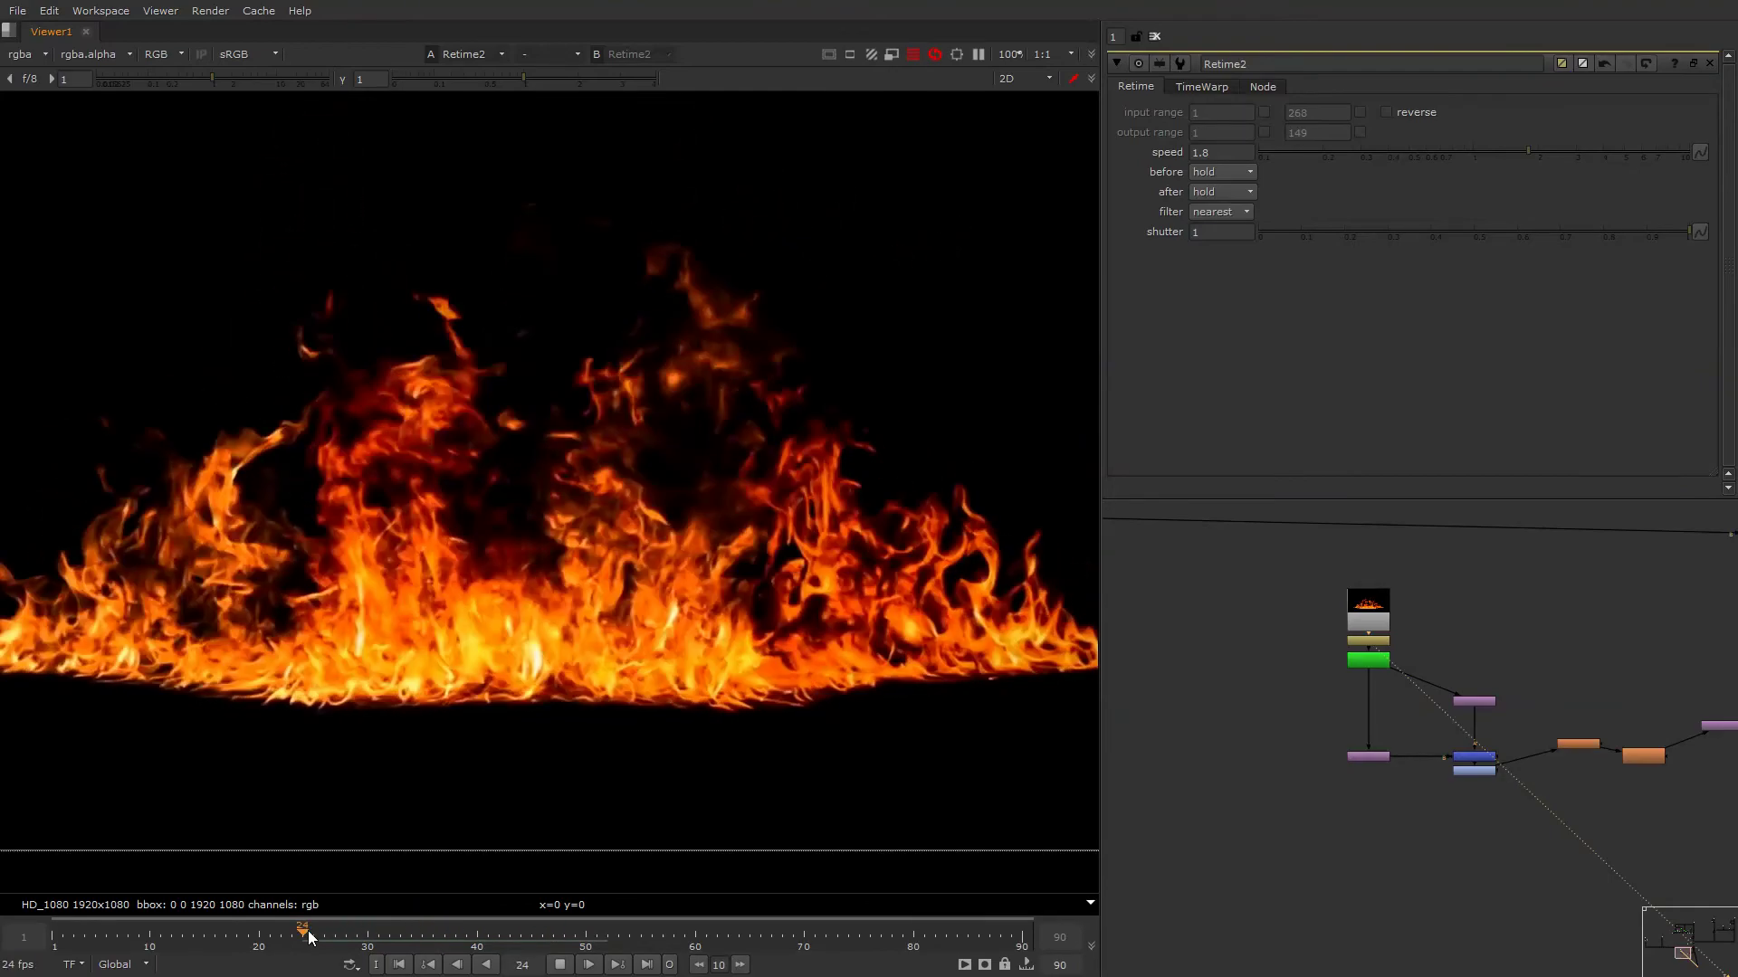
{"action": "key", "text": "k"}
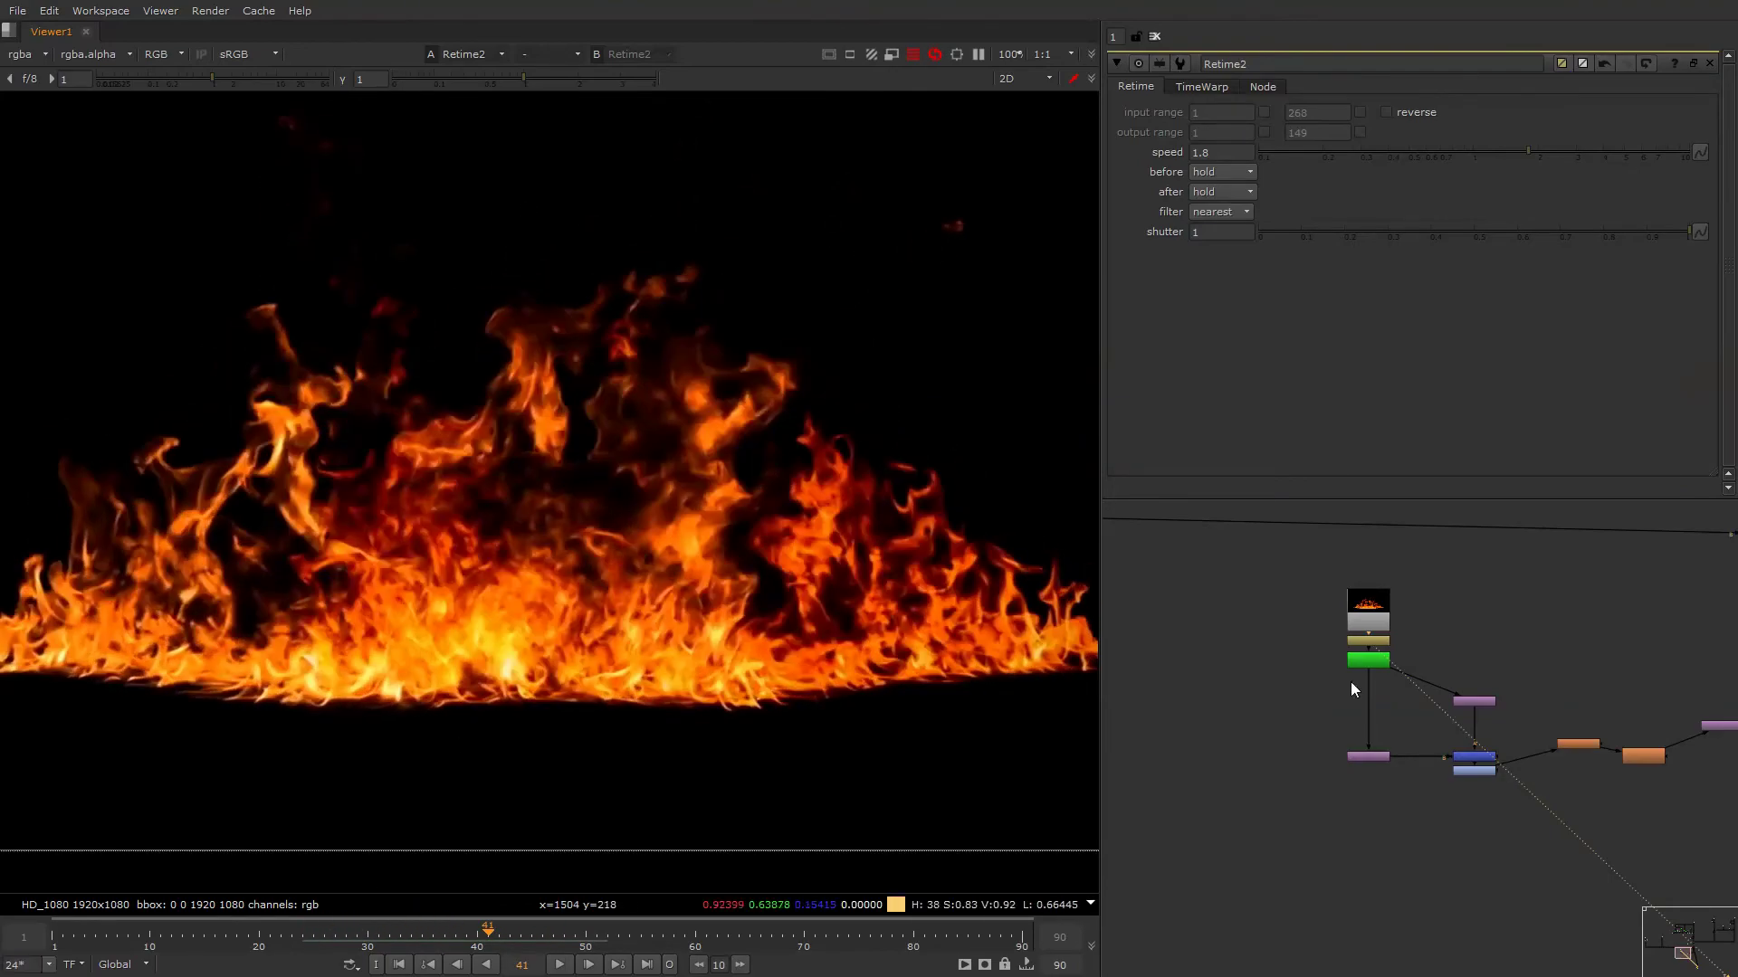
Display the final Merge16 composite fitted in the viewer and check it with the overlay toggled.
{"action": "scroll", "coordinate": [1620, 685], "scroll_direction": "down", "scroll_amount": 4}
{"action": "middle_click_drag", "start_coordinate": [1620, 687], "coordinate": [1425, 677]}
{"action": "key", "text": "alt+shift+&"}
{"action": "left_click", "coordinate": [1528, 685]}
{"action": "key", "text": "1"}
{"action": "key", "text": "f"}
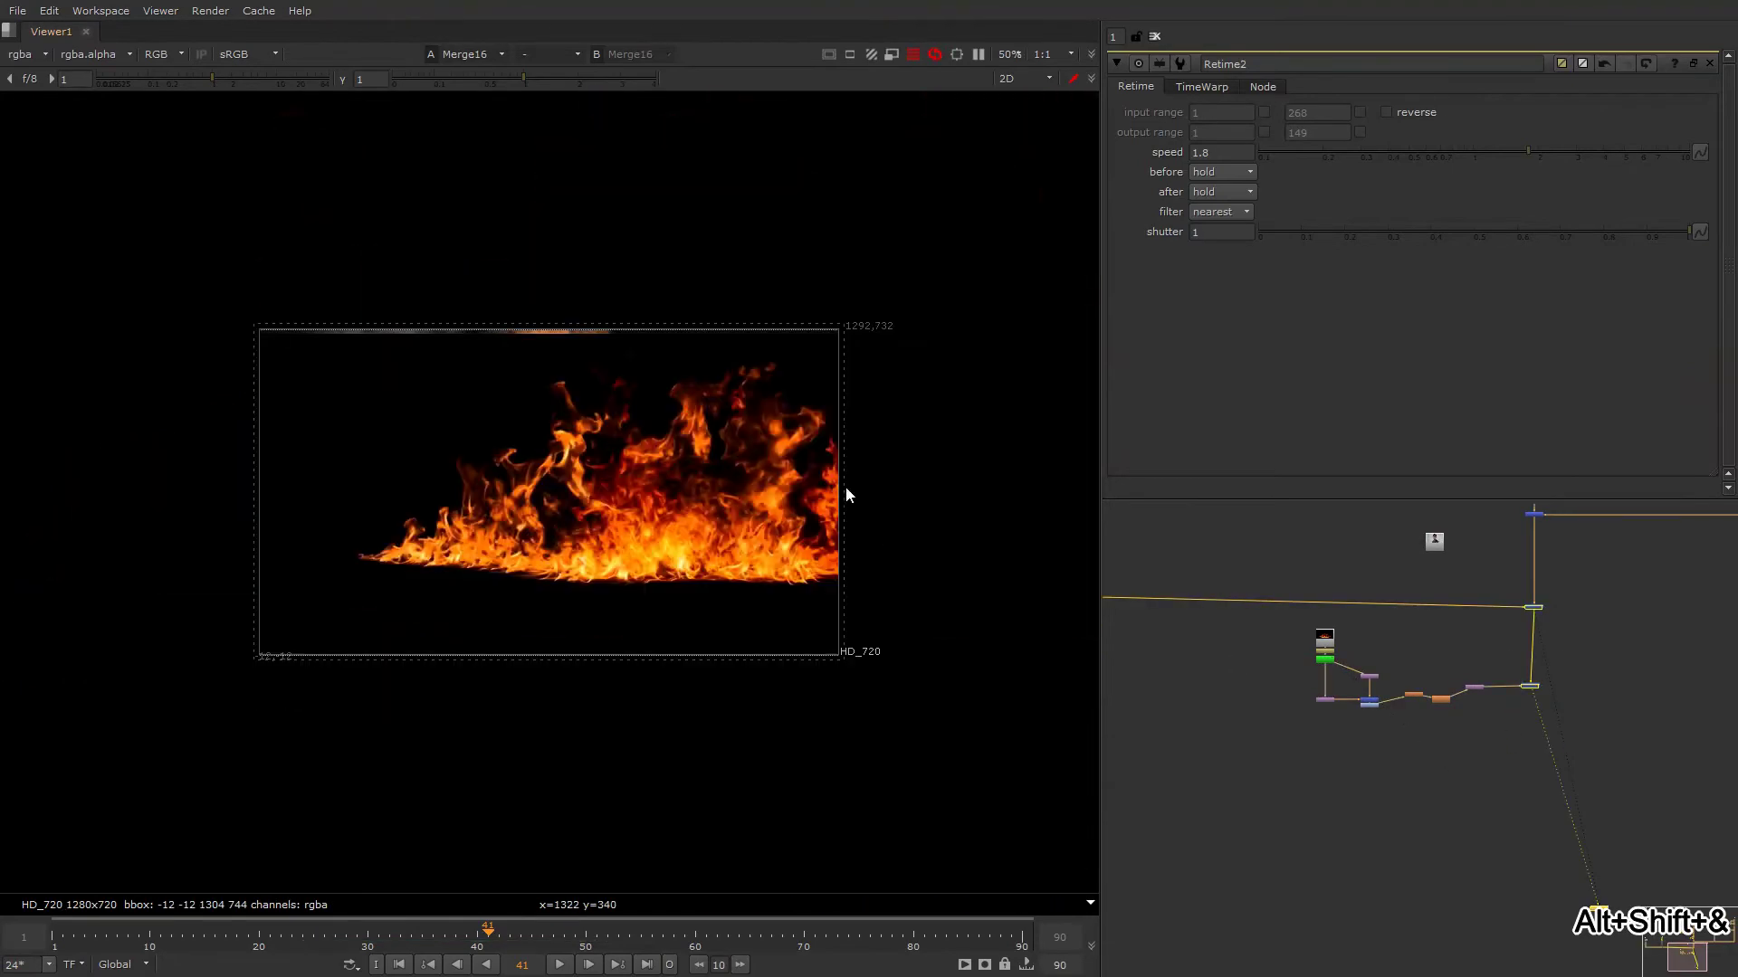
{"action": "right_click", "coordinate": [794, 413]}
{"action": "key", "text": "q"}
{"action": "left_click", "coordinate": [797, 414]}
Display the output of the ColorCorrect node on the keyed leather jacket.
{"action": "scroll", "coordinate": [1442, 765], "scroll_direction": "down", "scroll_amount": 3}
{"action": "scroll", "coordinate": [1442, 765], "scroll_direction": "down", "scroll_amount": 1}
{"action": "middle_click_drag", "start_coordinate": [1496, 700], "coordinate": [1388, 743]}
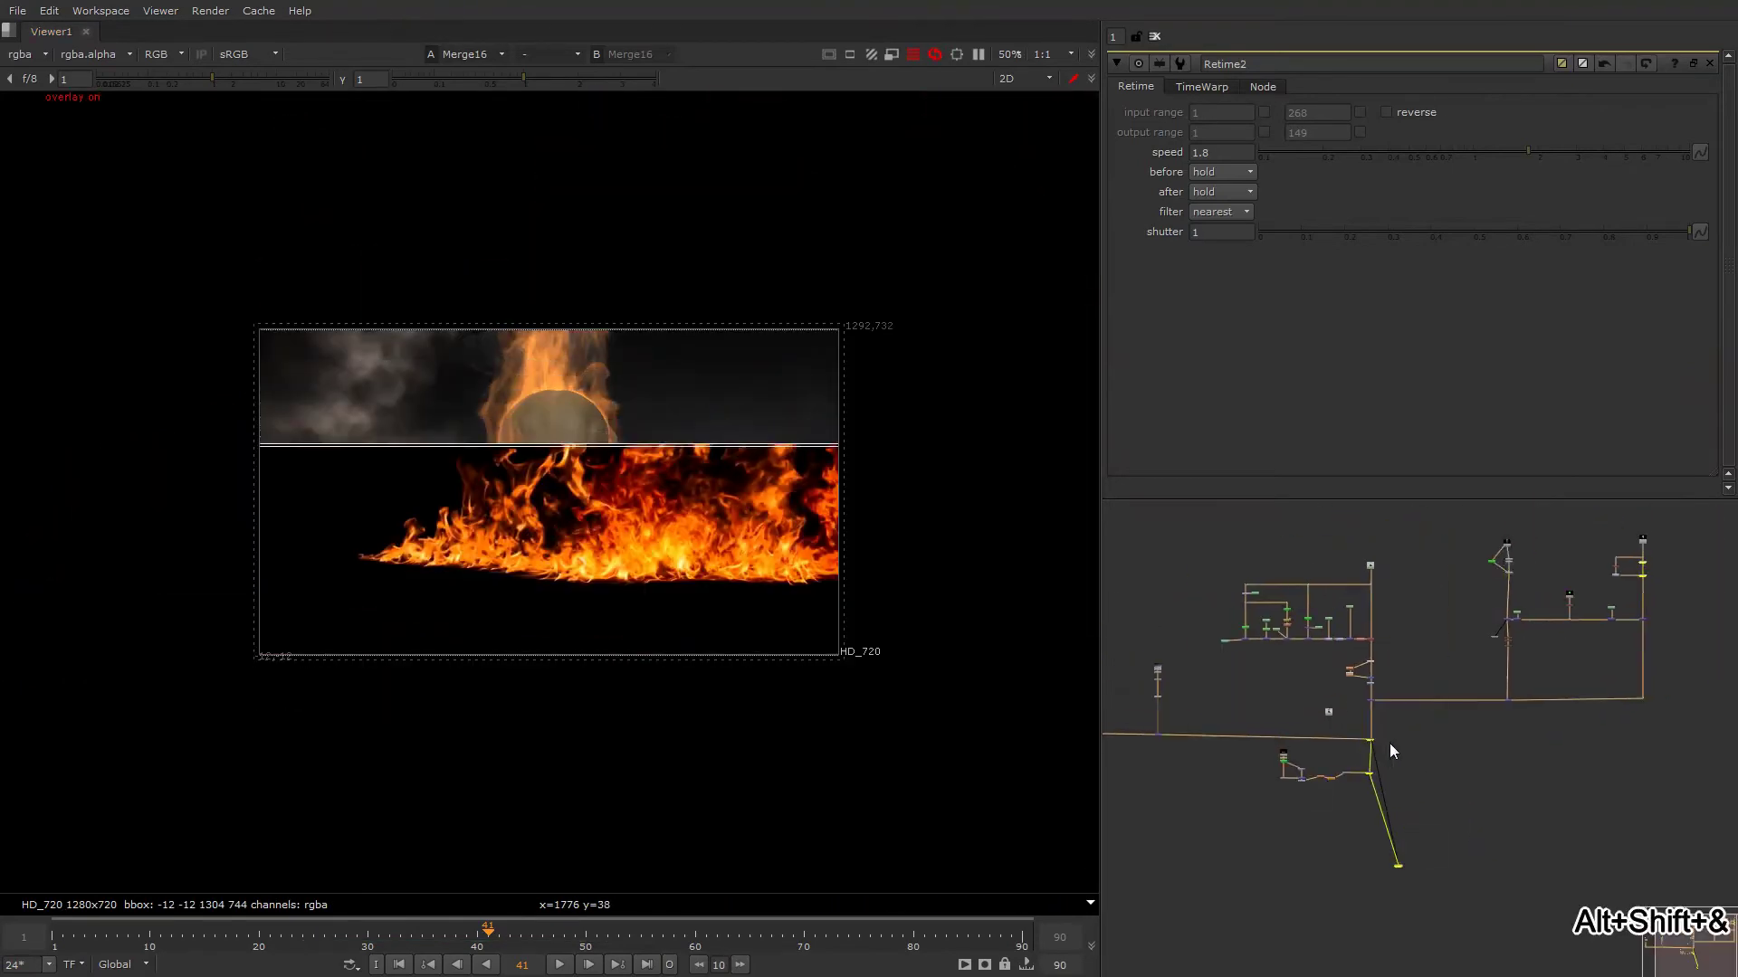
{"action": "left_click", "coordinate": [1405, 649]}
{"action": "scroll", "coordinate": [1365, 677], "scroll_direction": "up", "scroll_amount": 5}
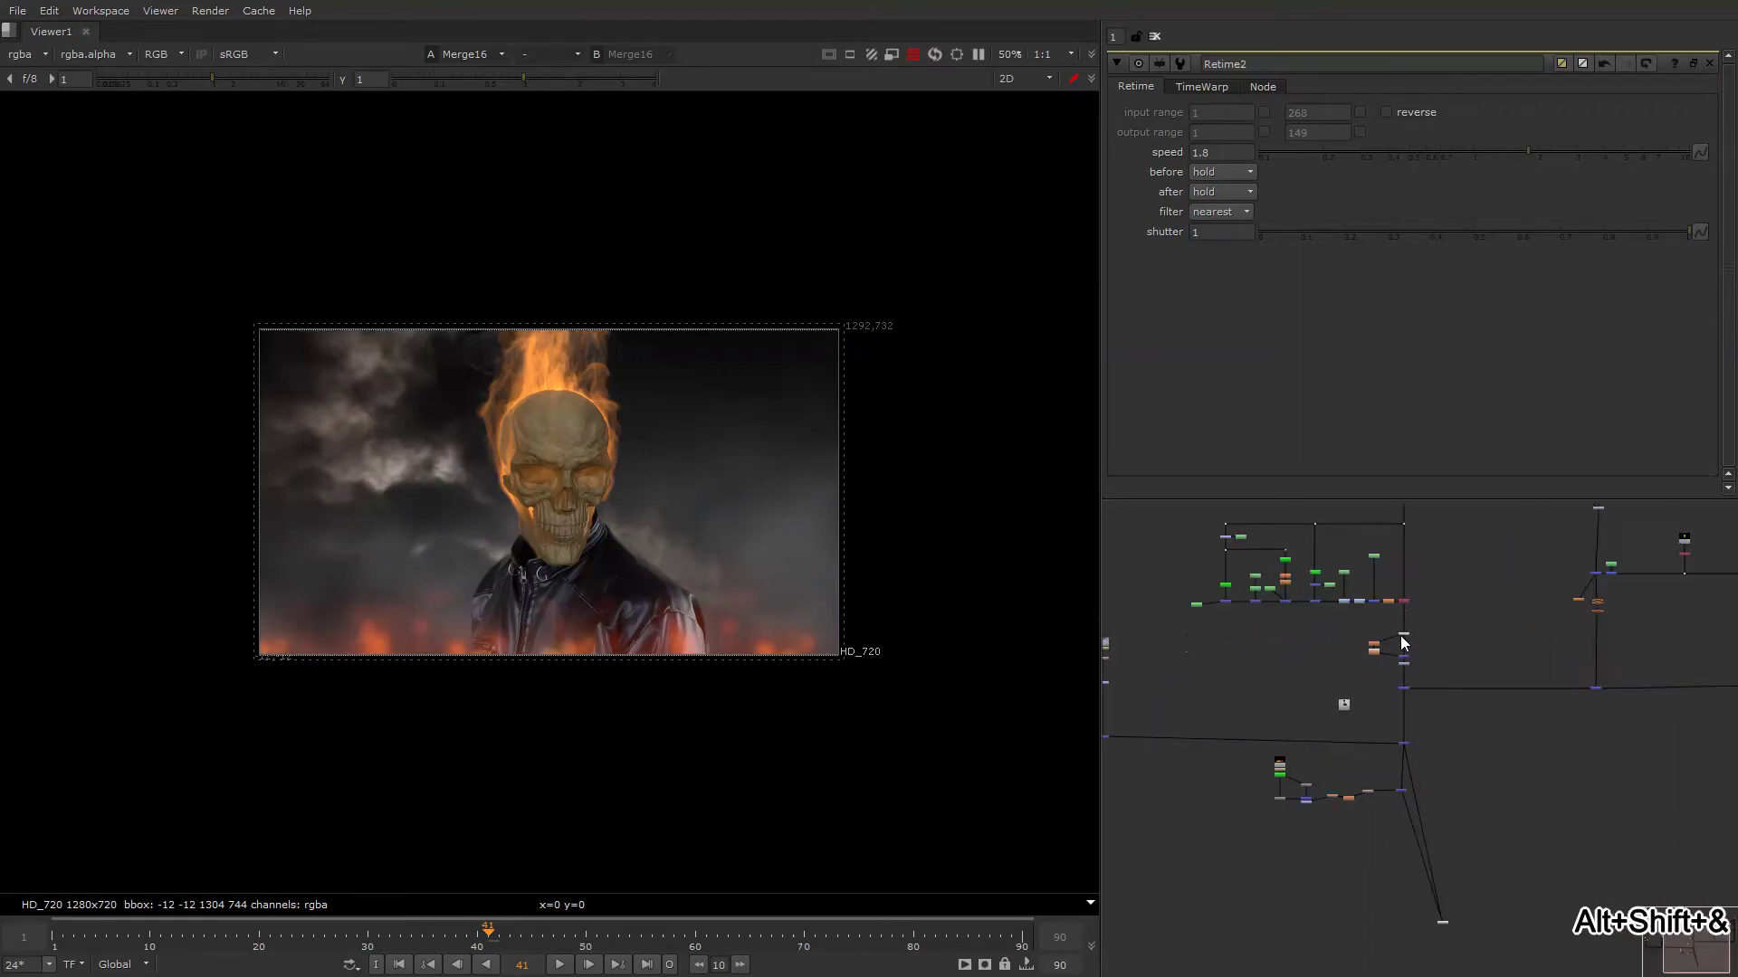
{"action": "left_click", "coordinate": [1409, 685]}
{"action": "key", "text": "1"}
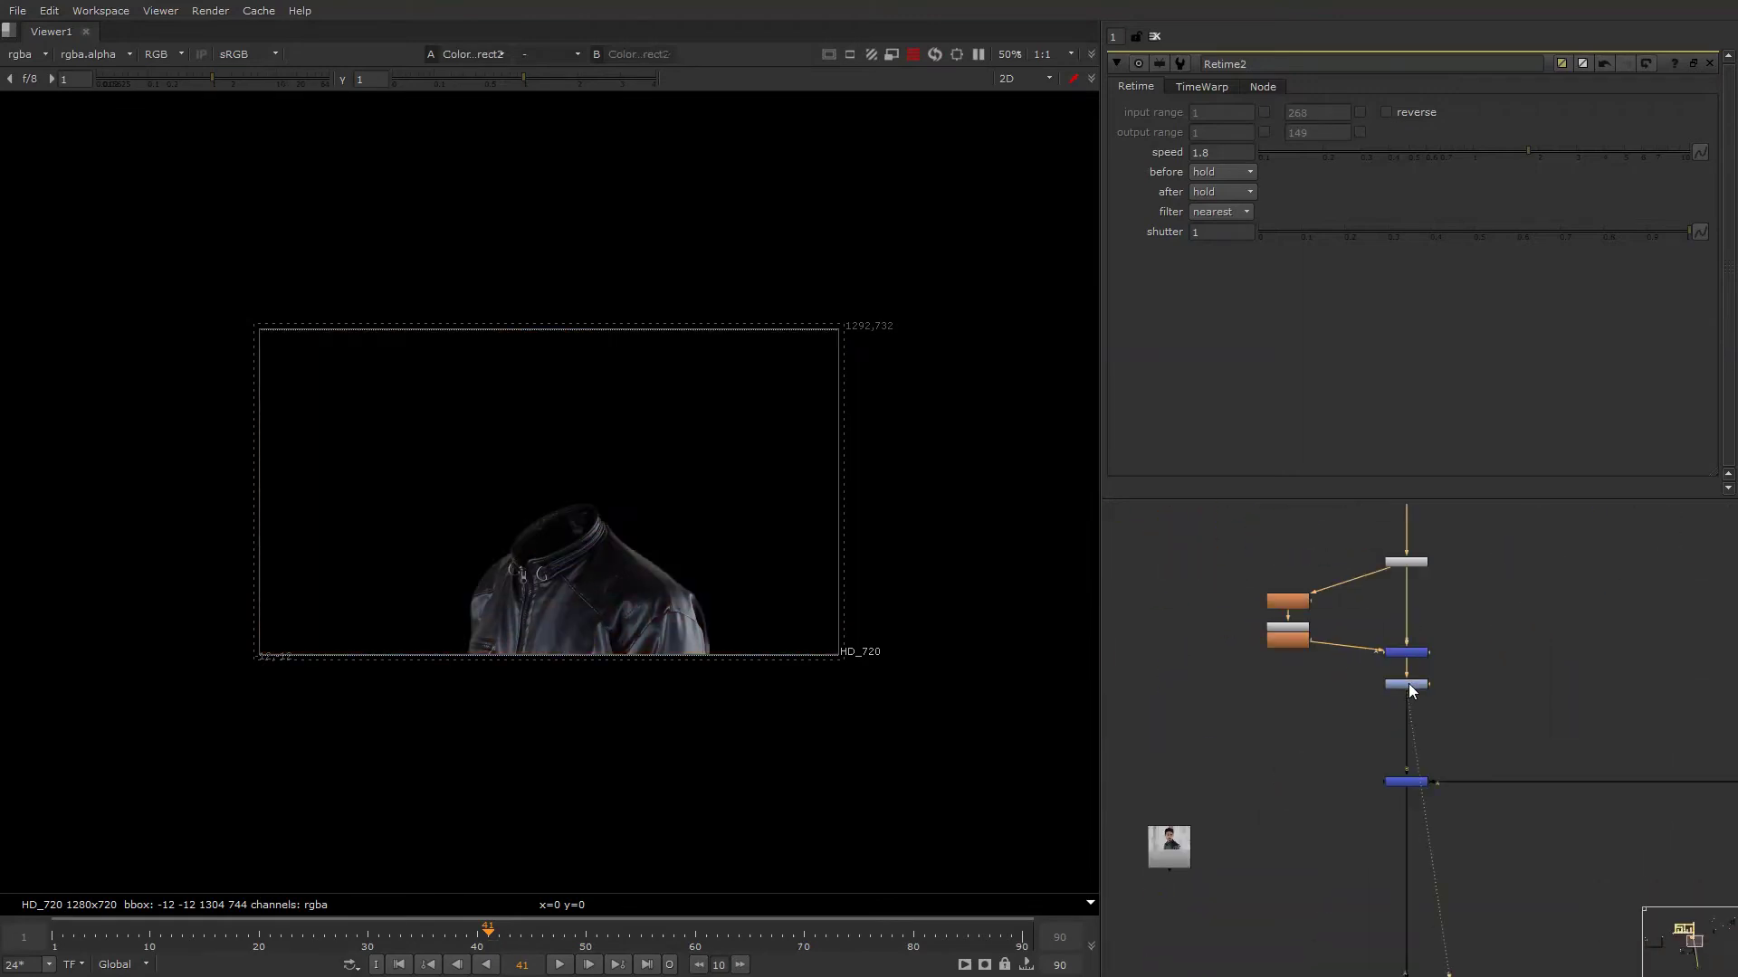
Add a Write node, connect it to the merge just above the jacket's ColorCorrect, and display its output.
{"action": "scroll", "coordinate": [1408, 685], "scroll_direction": "down", "scroll_amount": 6}
{"action": "scroll", "coordinate": [1474, 828], "scroll_direction": "up", "scroll_amount": 4}
{"action": "middle_click_drag", "start_coordinate": [1335, 570], "coordinate": [1425, 718]}
{"action": "scroll", "coordinate": [1425, 711], "scroll_direction": "down", "scroll_amount": 5}
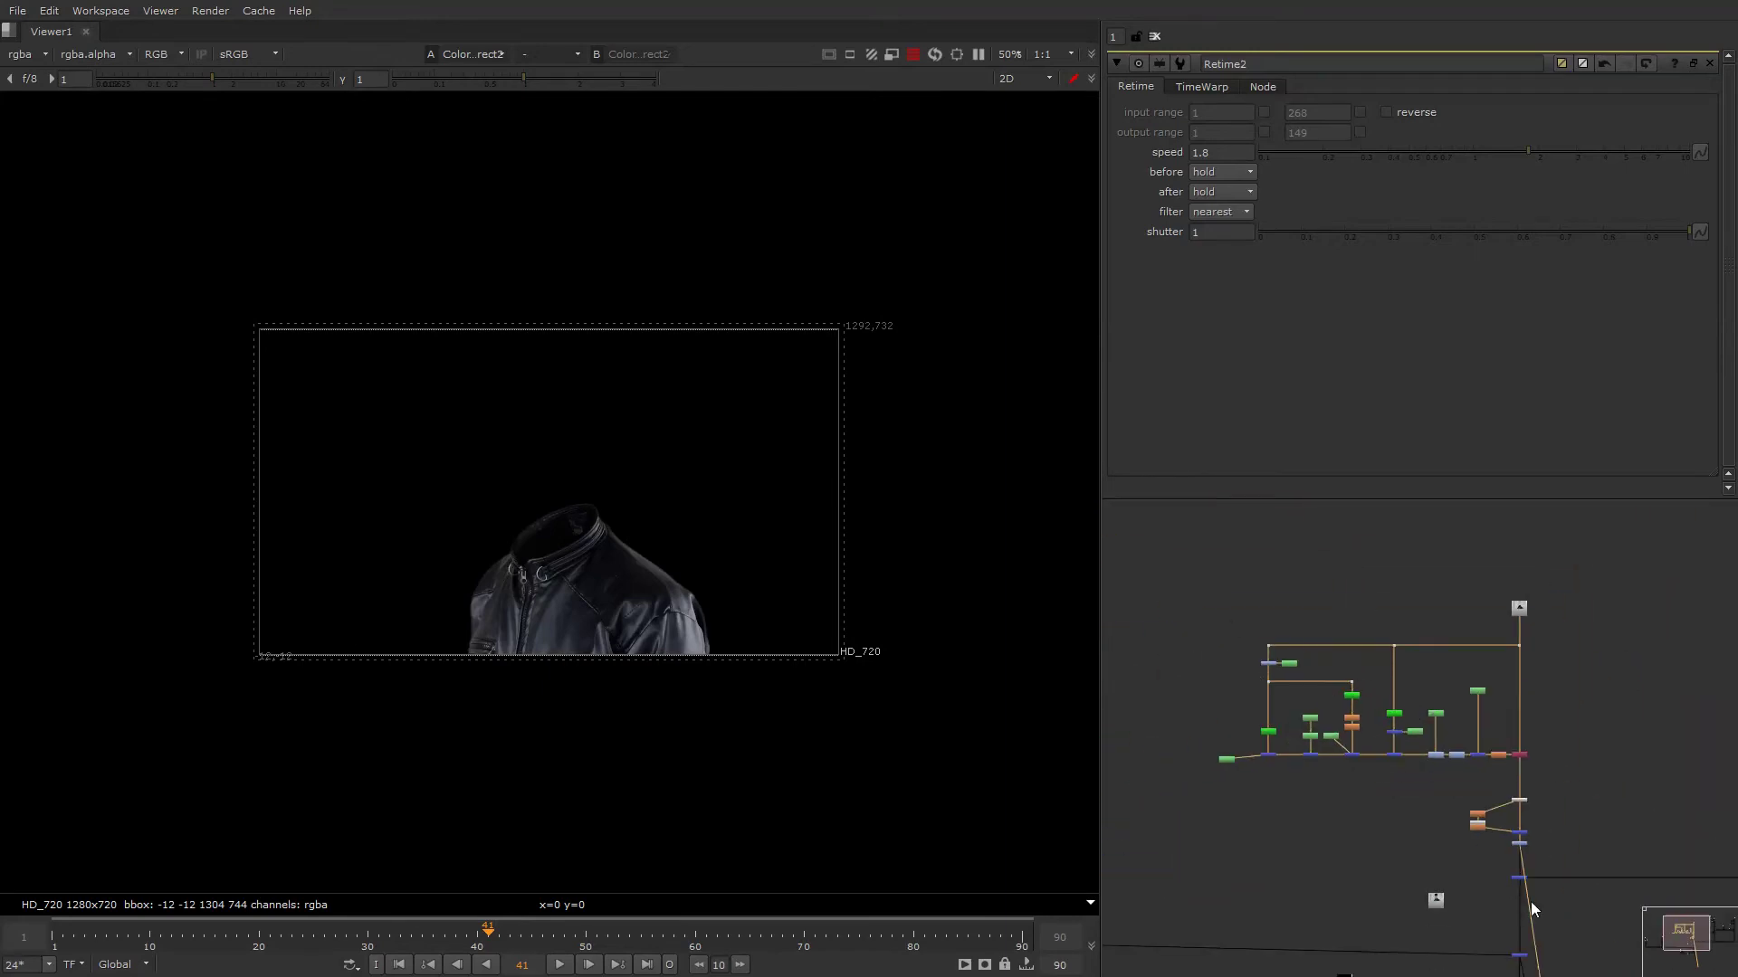
{"action": "scroll", "coordinate": [1529, 905], "scroll_direction": "up", "scroll_amount": 3}
{"action": "scroll", "coordinate": [1567, 825], "scroll_direction": "up", "scroll_amount": 1}
{"action": "key", "text": "w"}
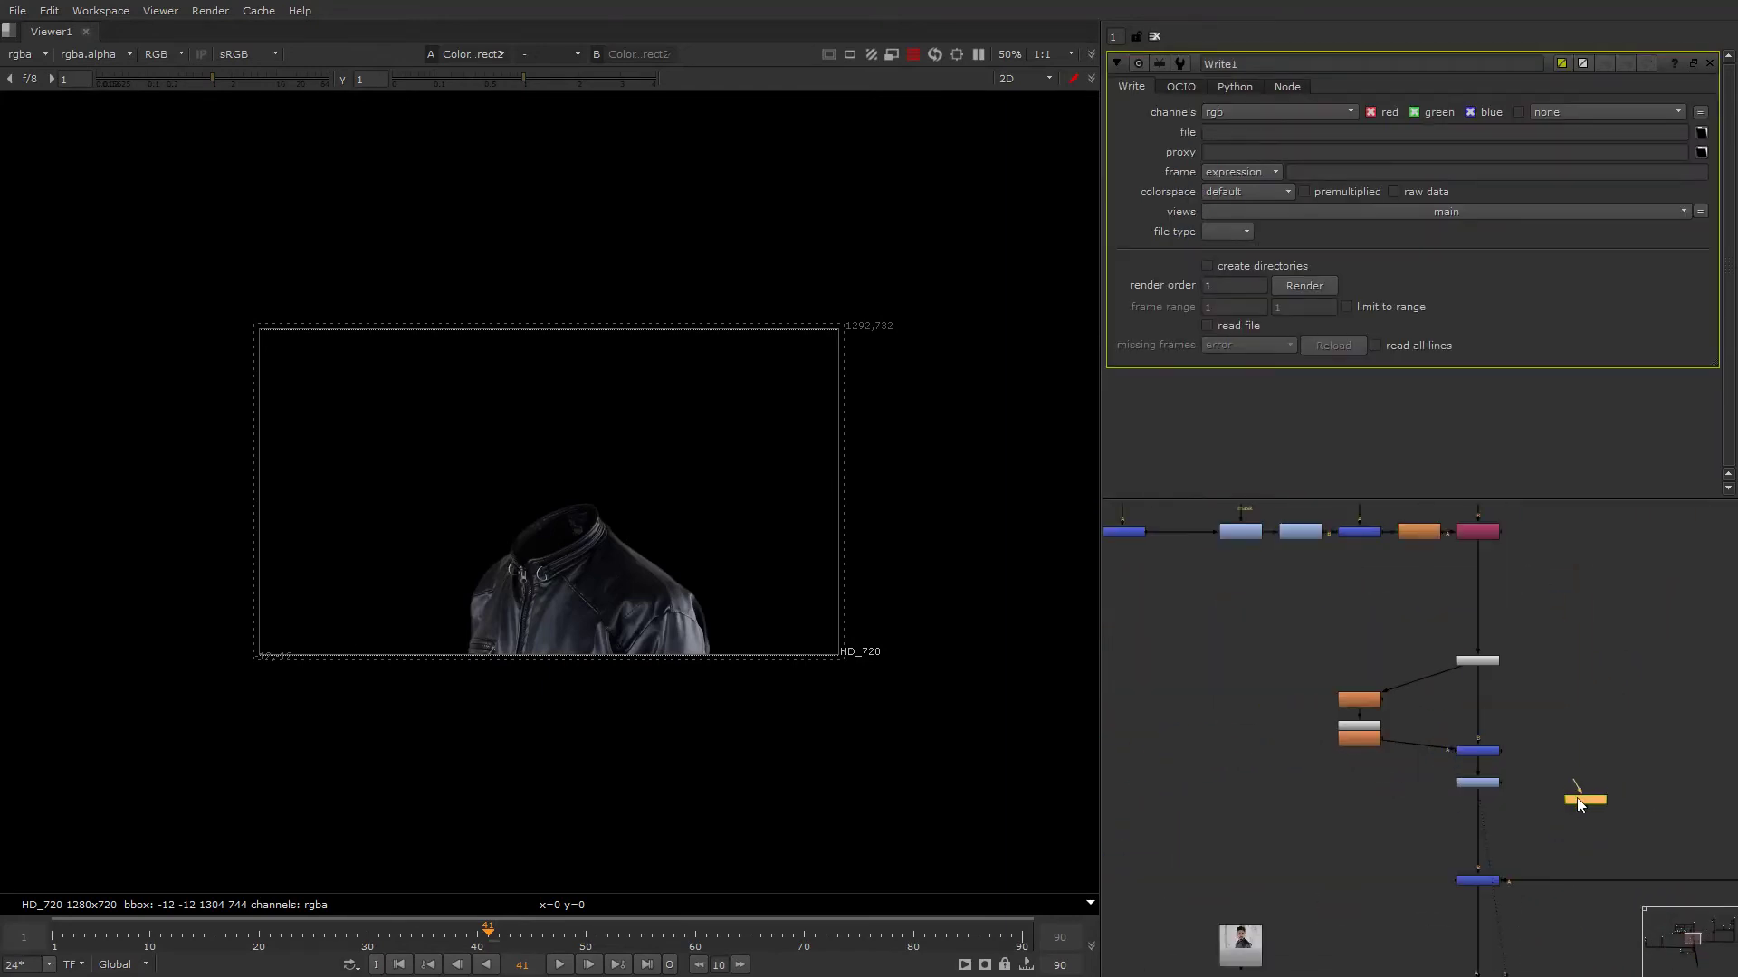
{"action": "left_click_drag", "start_coordinate": [1573, 781], "coordinate": [1615, 762]}
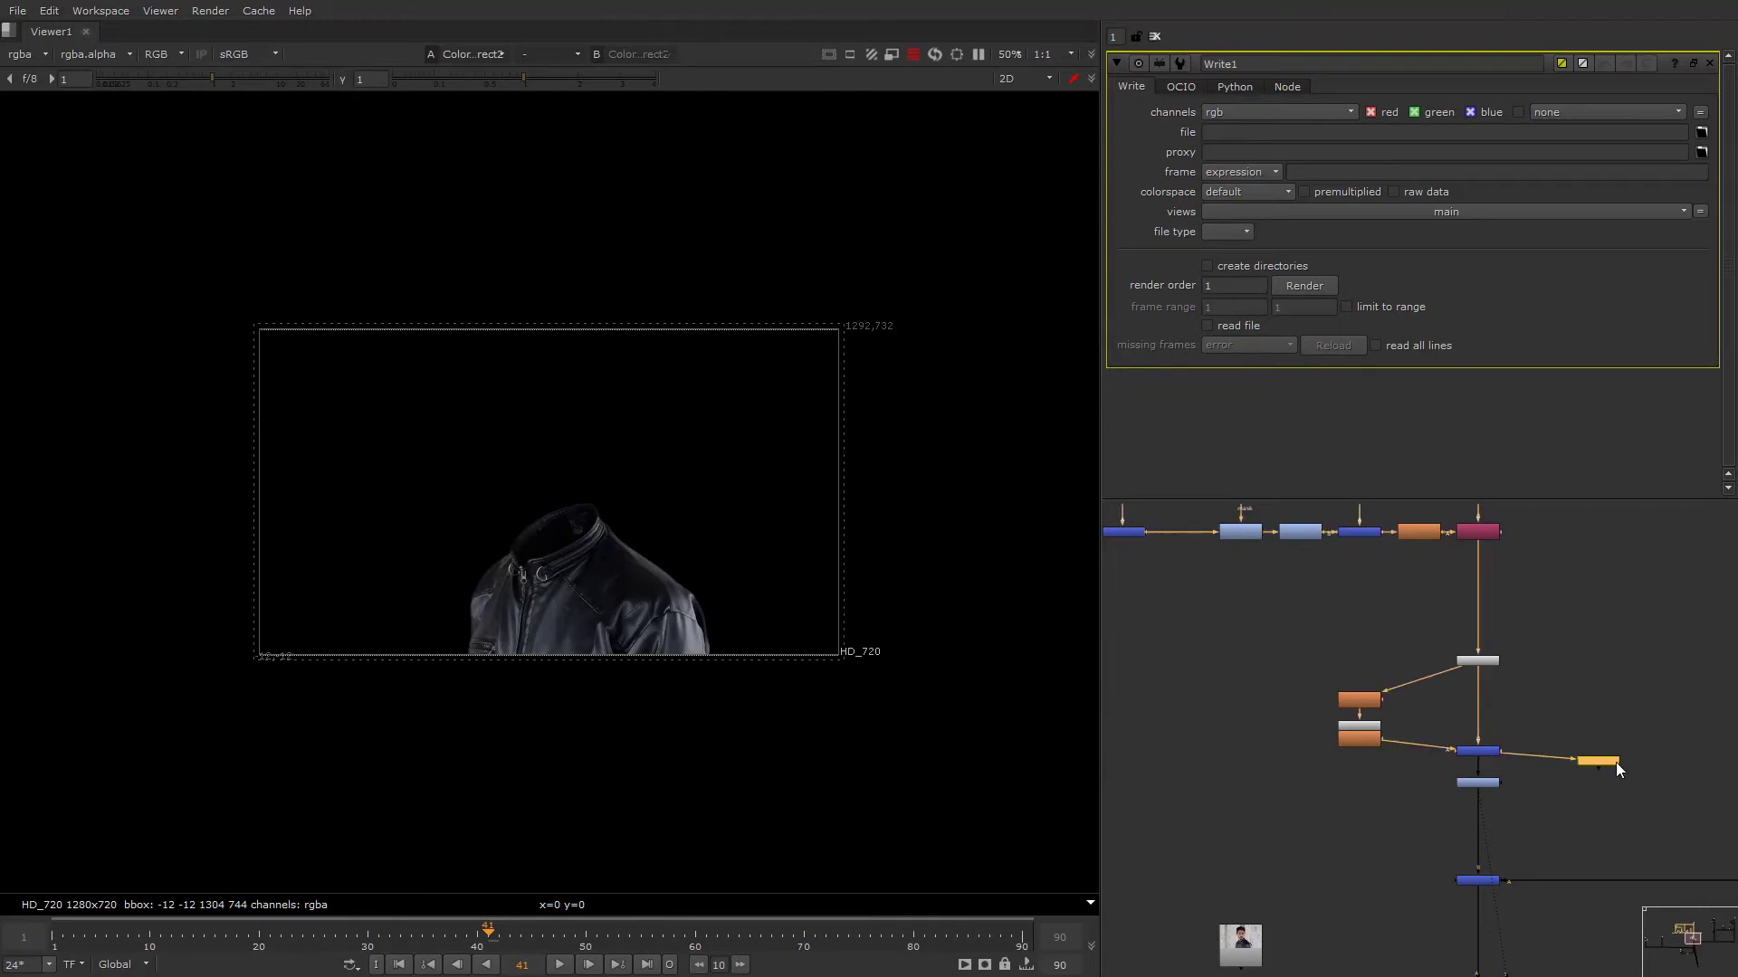
{"action": "key", "text": "1"}
Separate the jacket keying nodes from the ColorCorrect below by moving them upward, and reposition the Write node beside the gap.
{"action": "scroll", "coordinate": [1556, 690], "scroll_direction": "down", "scroll_amount": 7}
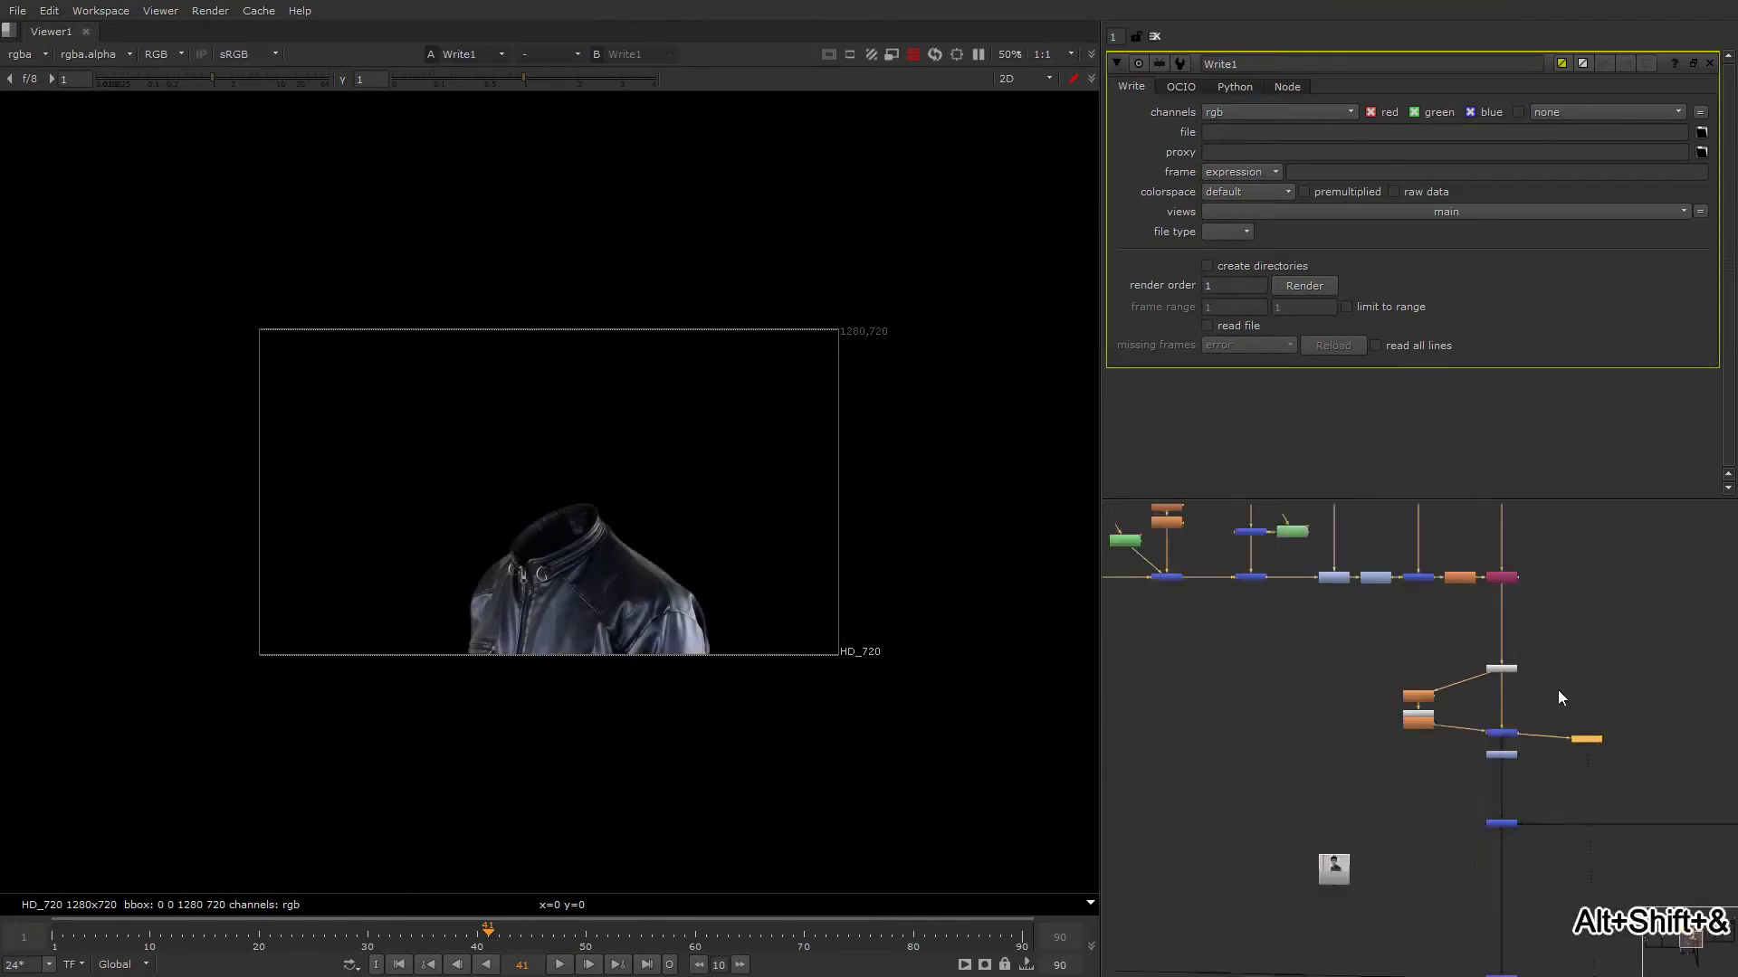
{"action": "middle_click_drag", "start_coordinate": [1470, 628], "coordinate": [1480, 682]}
{"action": "left_click_drag", "start_coordinate": [1240, 514], "coordinate": [1545, 629]}
{"action": "scroll", "coordinate": [1546, 767], "scroll_direction": "up", "scroll_amount": 5}
{"action": "left_click", "coordinate": [1605, 692]}
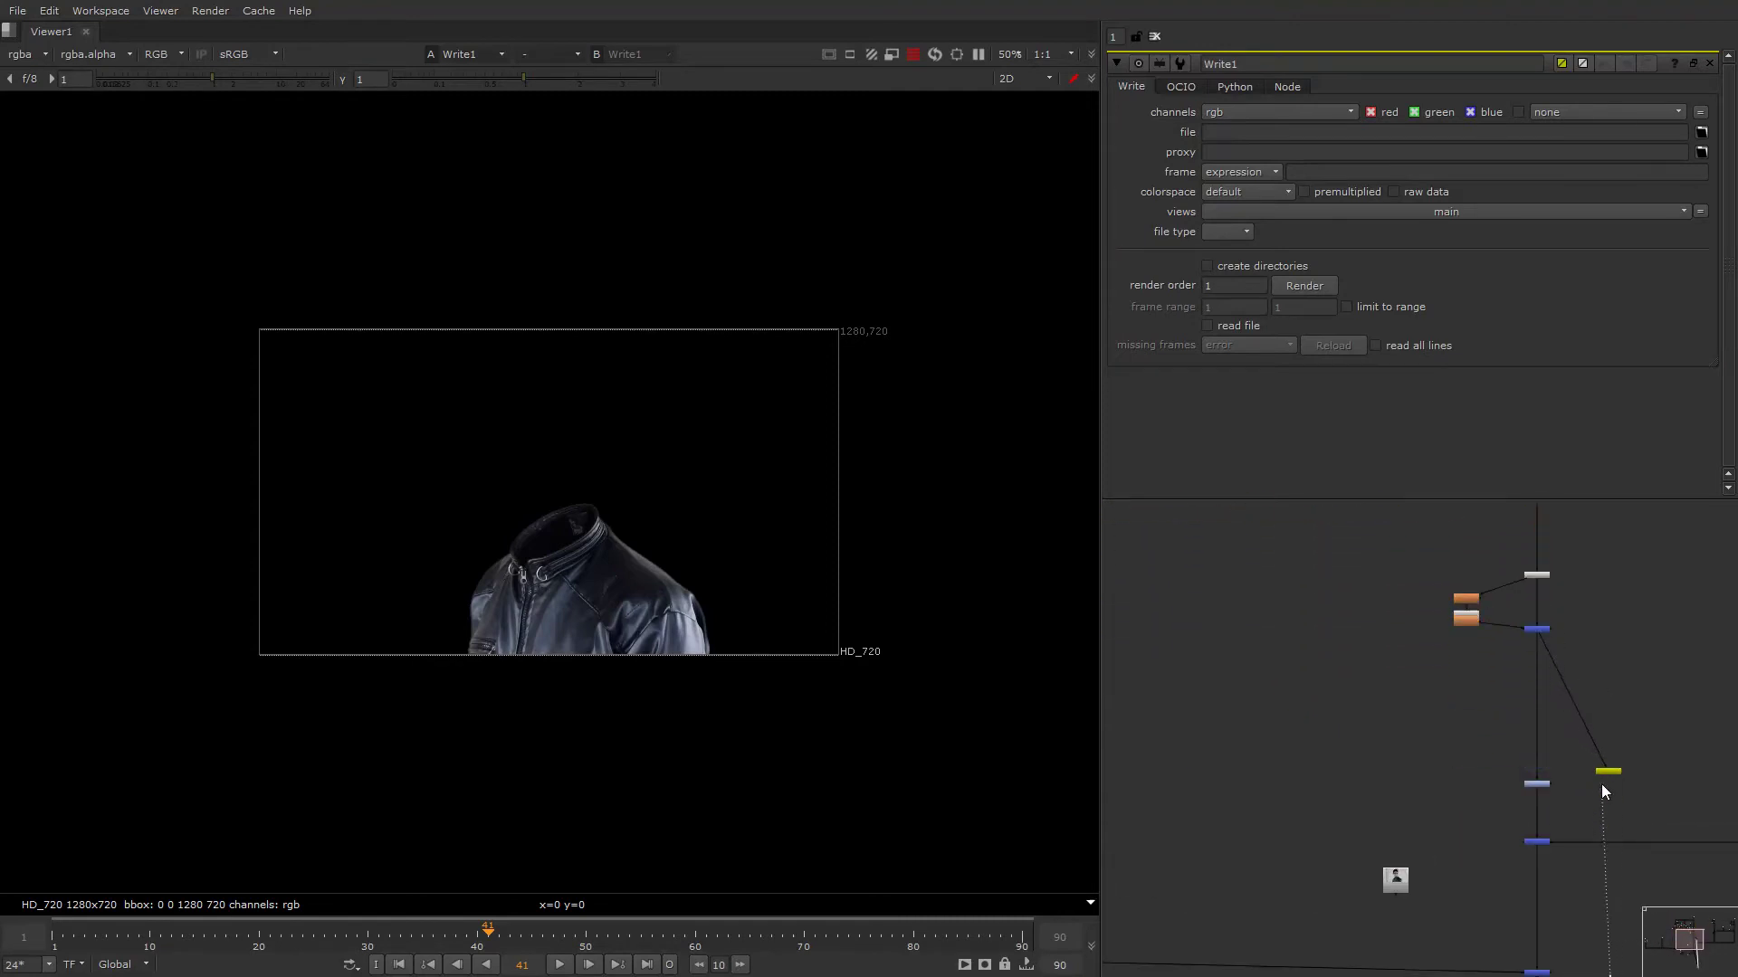
{"action": "left_click_drag", "start_coordinate": [1602, 772], "coordinate": [1613, 729]}
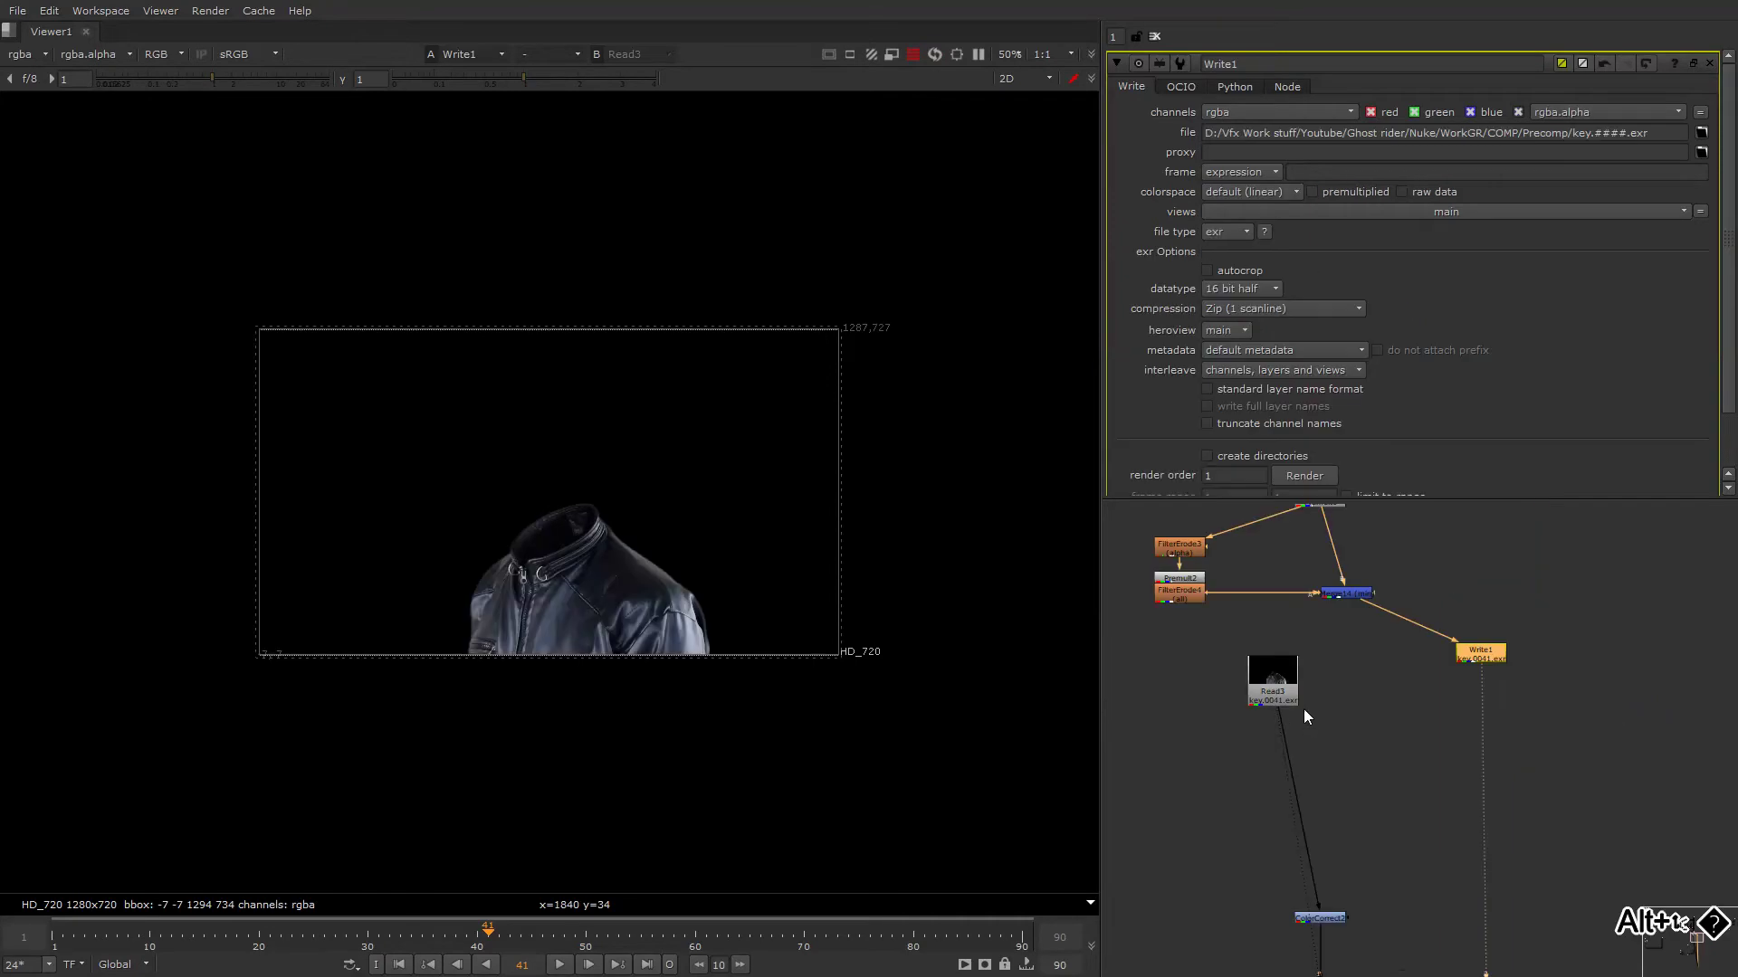
Open the properties of the Read3 node holding the key.####.exr precomp and check its alpha channel.
{"action": "left_click", "coordinate": [1319, 705]}
{"action": "double_click", "coordinate": [1322, 704]}
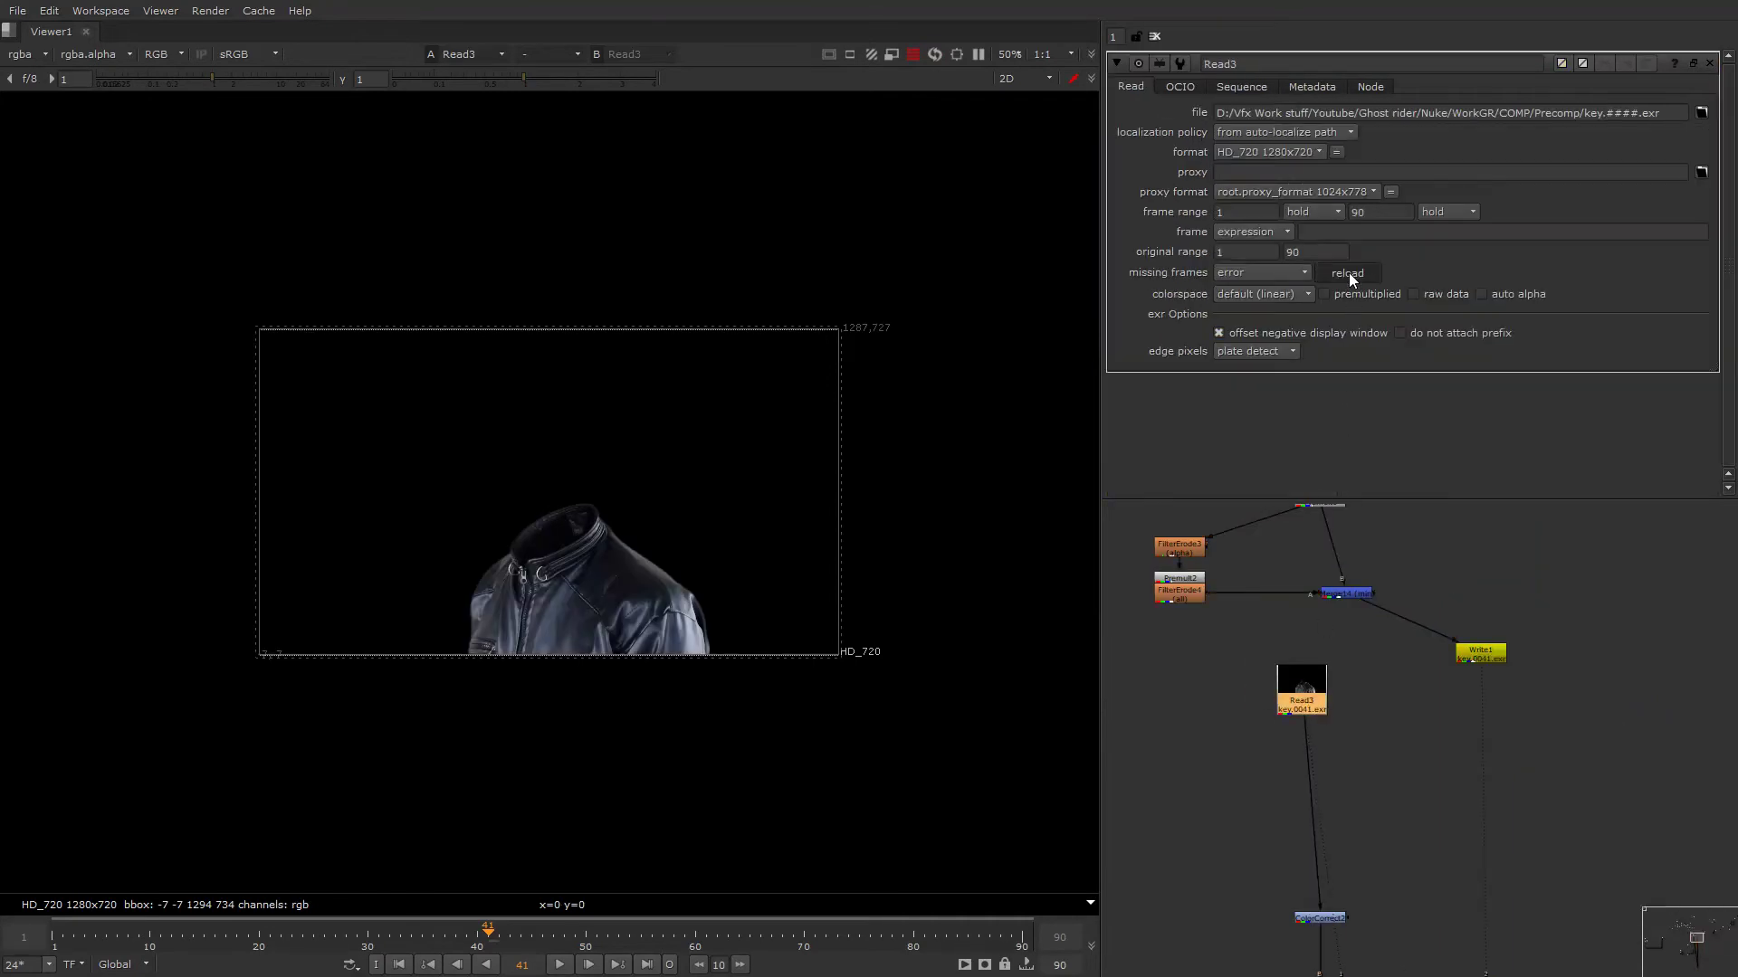
{"action": "key", "text": "a"}
{"action": "key", "text": "a"}
{"action": "scroll", "coordinate": [1506, 758], "scroll_direction": "down", "scroll_amount": 5}
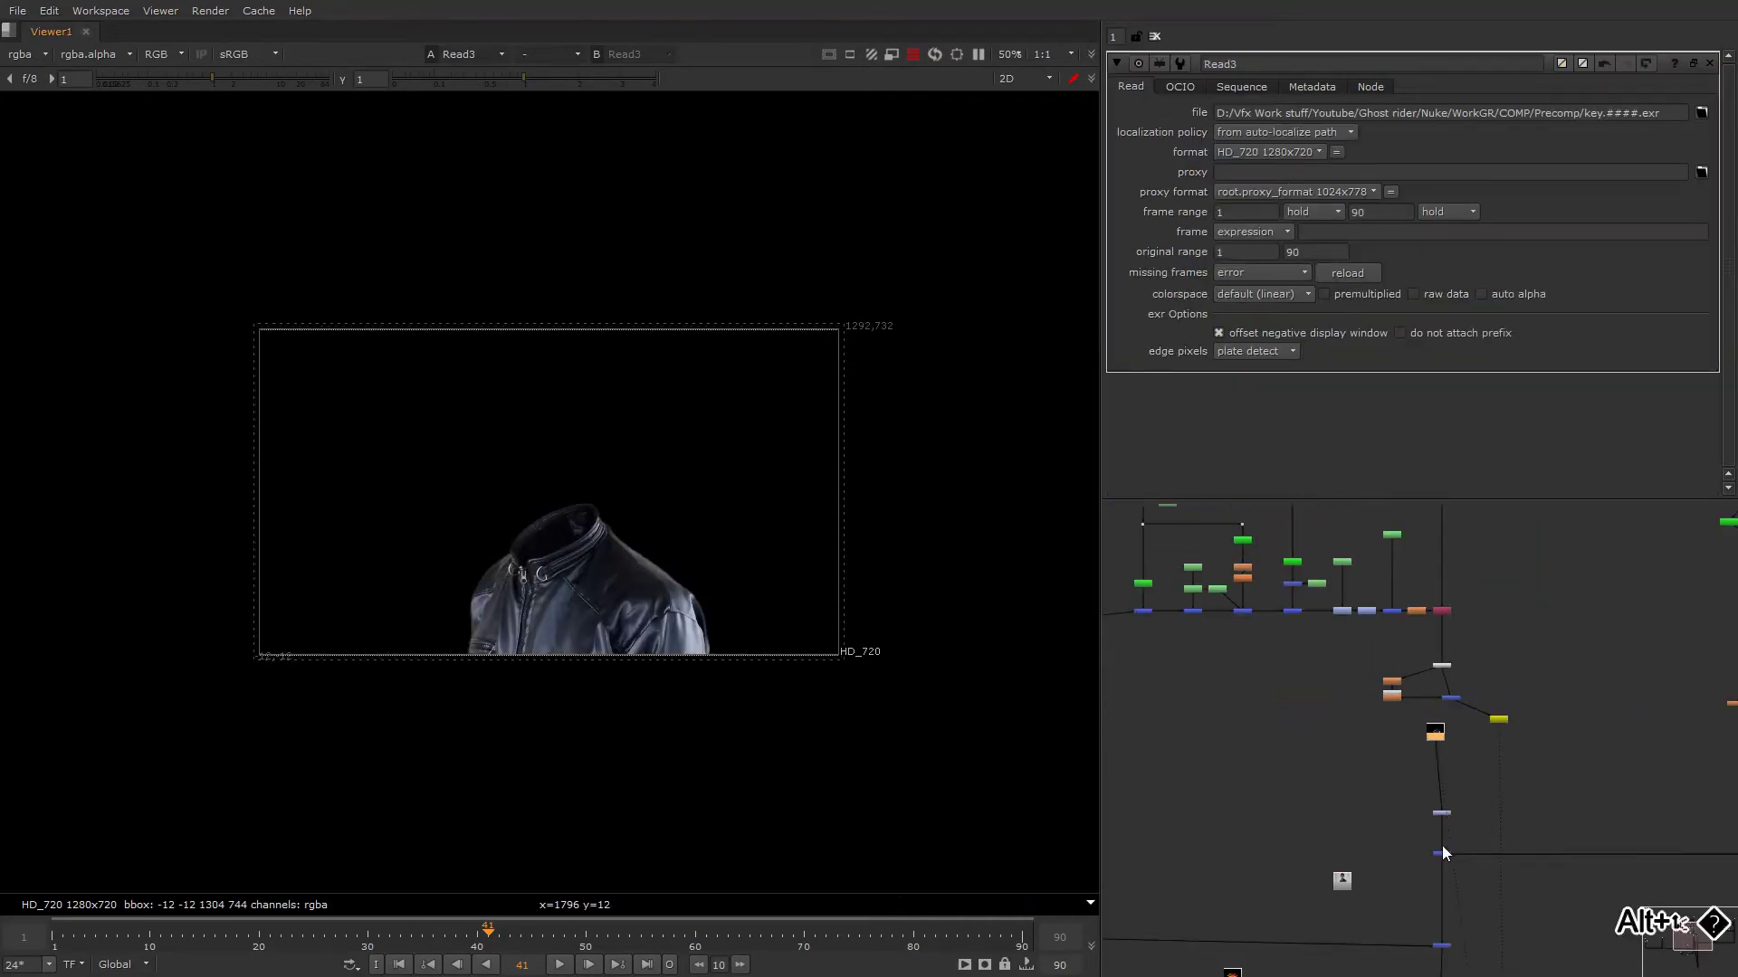
Review the Merge1 output and the final Merge16 composite, switching the viewer overlay off and on.
{"action": "left_click_drag", "start_coordinate": [1442, 847], "coordinate": [1394, 715], "text": "alt"}
{"action": "left_click", "coordinate": [1393, 724]}
{"action": "key", "text": "1"}
{"action": "left_click", "coordinate": [1350, 759]}
{"action": "left_click_drag", "start_coordinate": [1353, 854], "coordinate": [1407, 910]}
{"action": "key", "text": "1"}
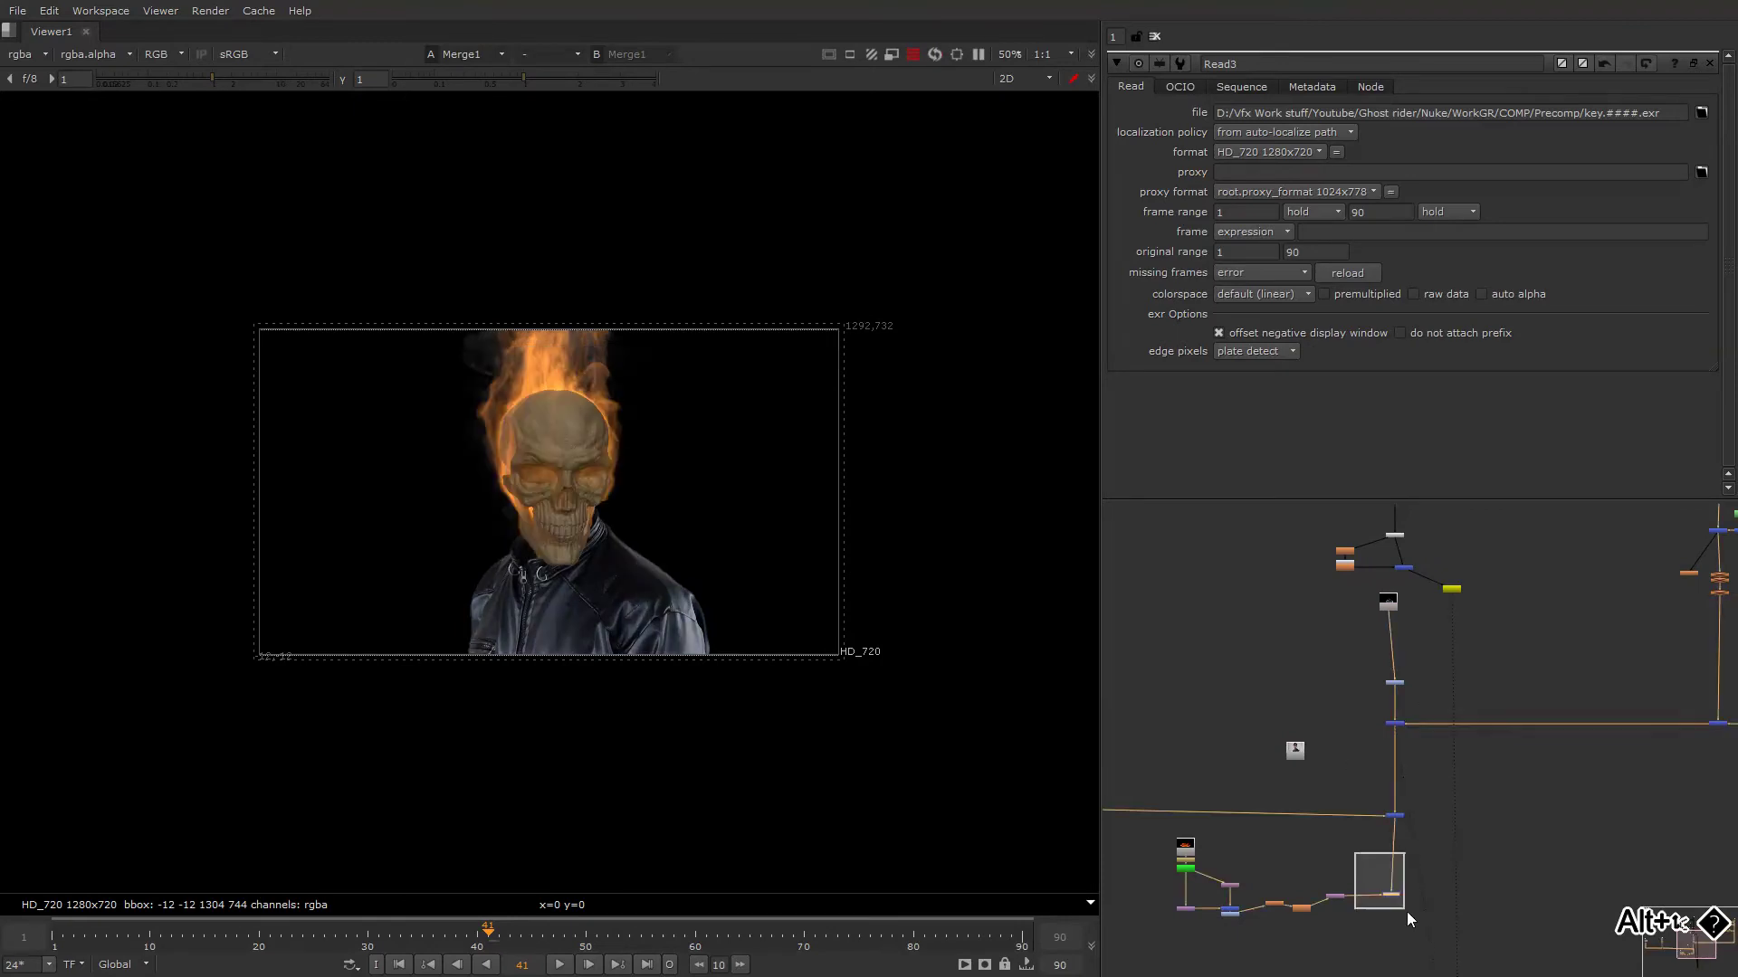
{"action": "left_click", "coordinate": [1407, 911]}
{"action": "right_click", "coordinate": [708, 445]}
{"action": "left_click", "coordinate": [708, 445]}
{"action": "right_click", "coordinate": [709, 445]}
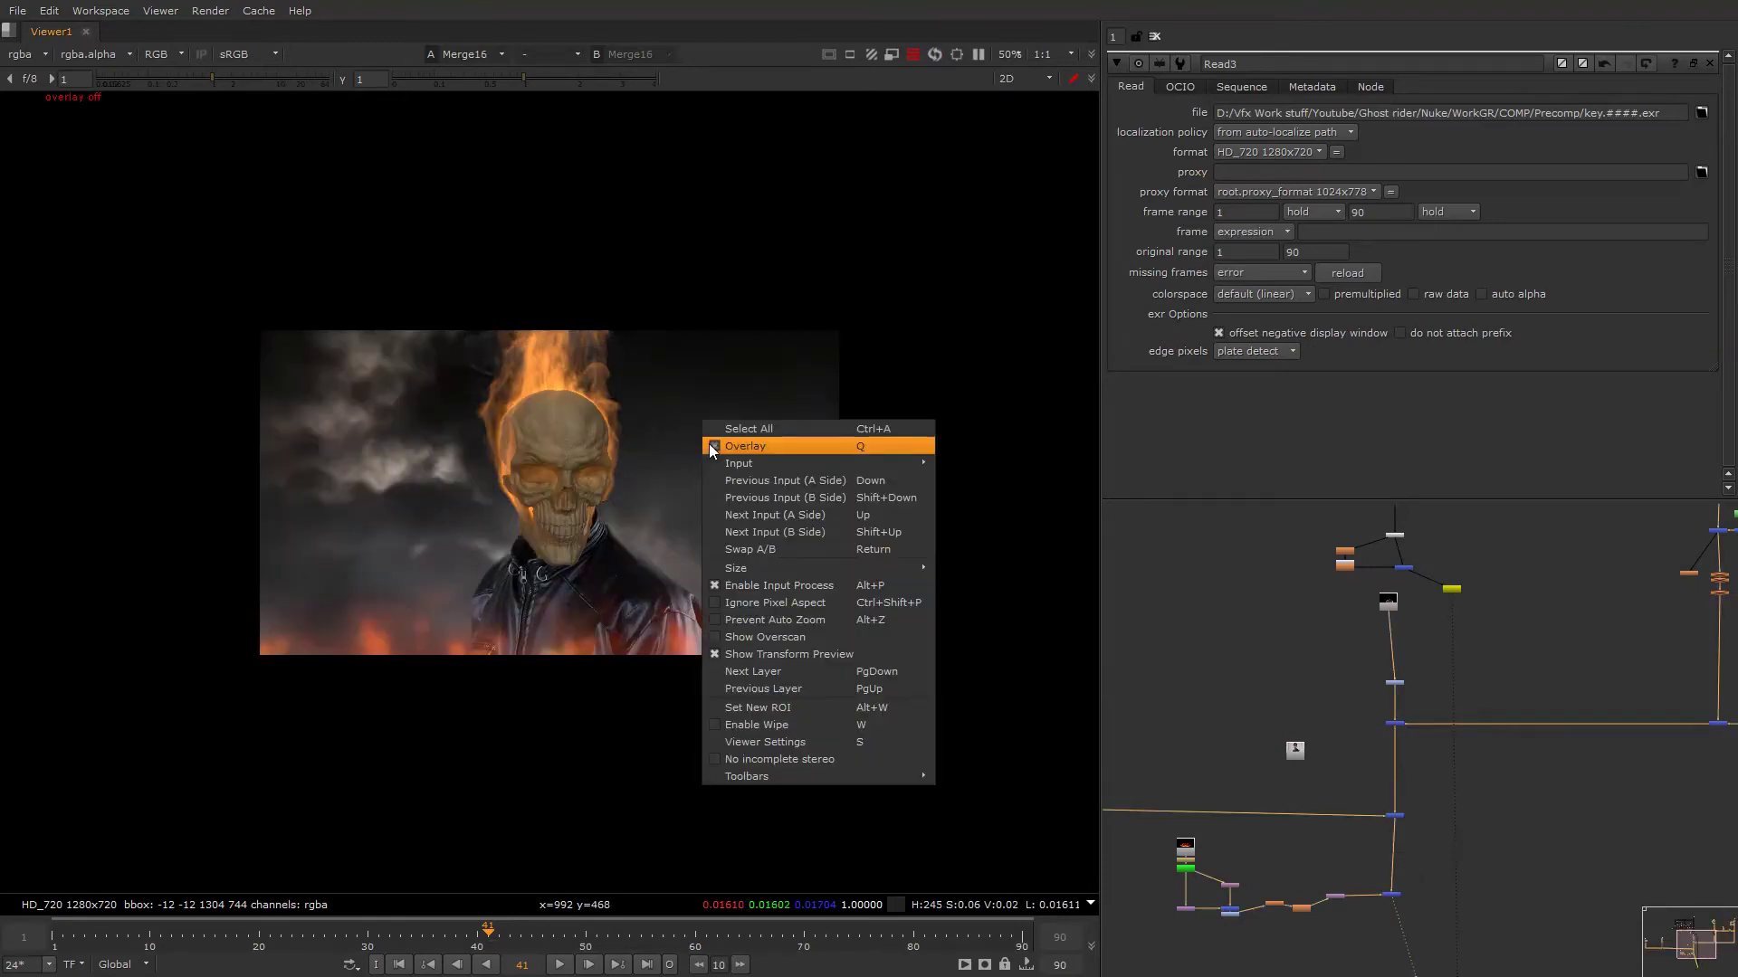
{"action": "left_click", "coordinate": [709, 444]}
Tint the fire orange by setting ColorCorrect3's master gain to 1, 0.487734, 0.290911, and check the composite with the overlay off and on.
{"action": "scroll", "coordinate": [1288, 675], "scroll_direction": "down", "scroll_amount": 3}
{"action": "left_click_drag", "start_coordinate": [1384, 648], "coordinate": [1290, 682], "text": "alt"}
{"action": "left_click_drag", "start_coordinate": [1450, 566], "coordinate": [1422, 630], "text": "alt"}
{"action": "scroll", "coordinate": [1425, 616], "scroll_direction": "up", "scroll_amount": 8}
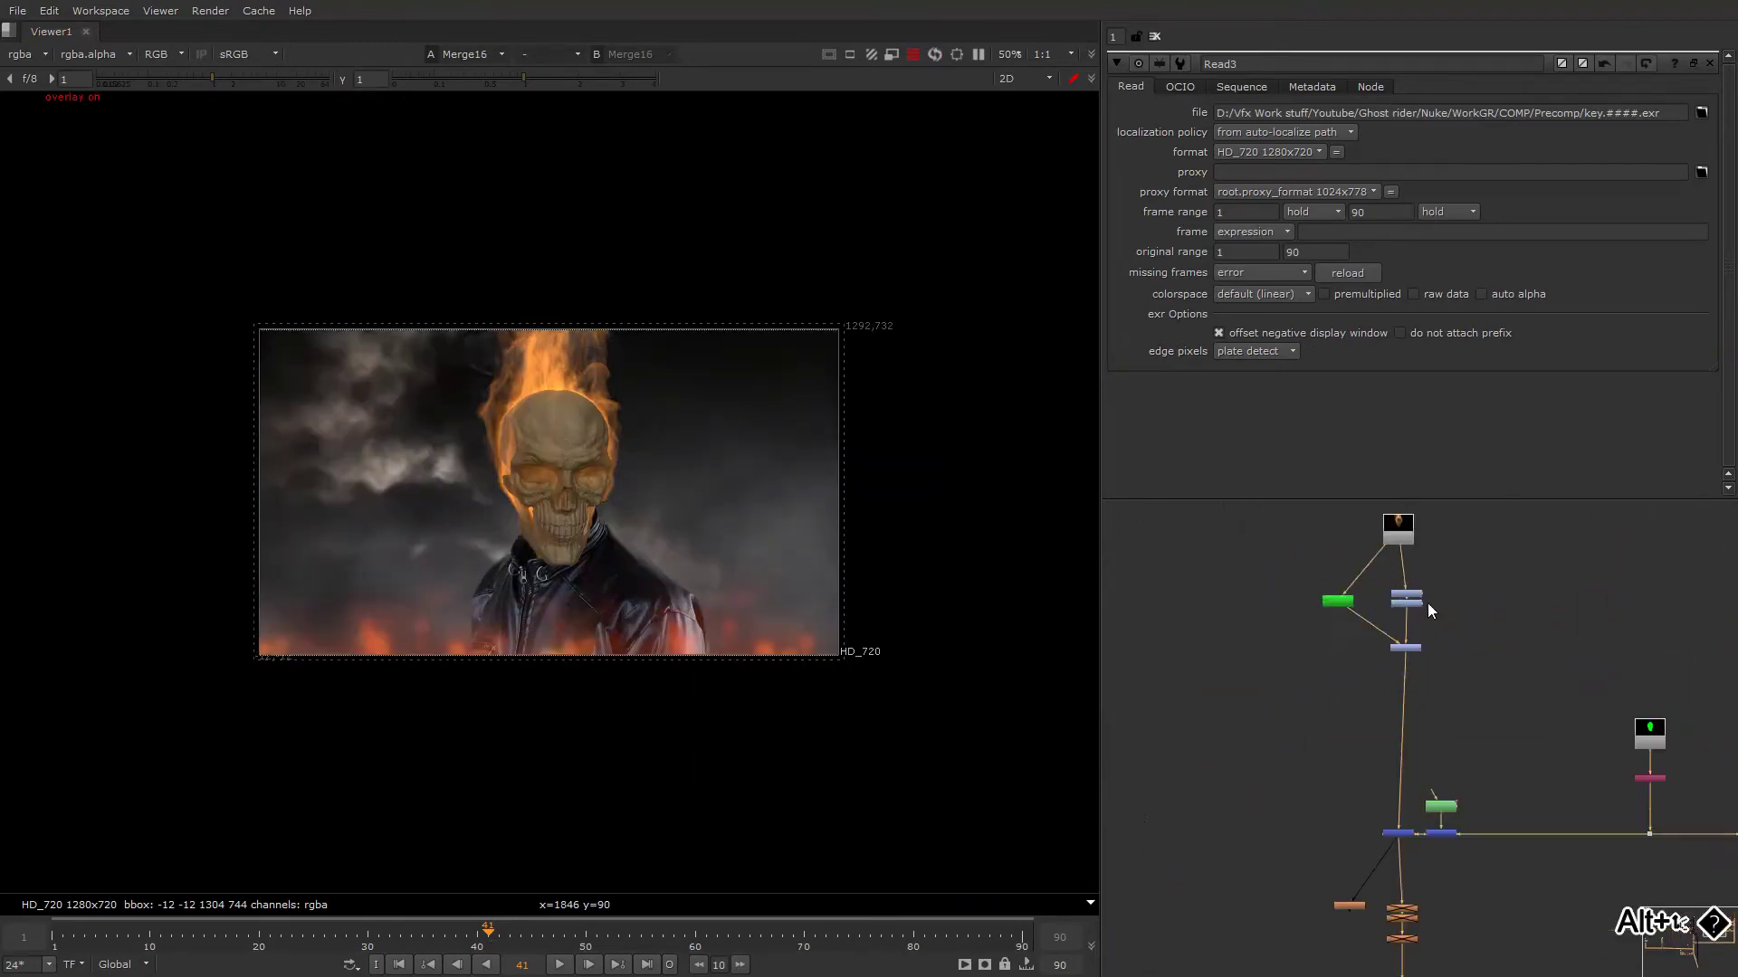
{"action": "double_click", "coordinate": [1353, 613]}
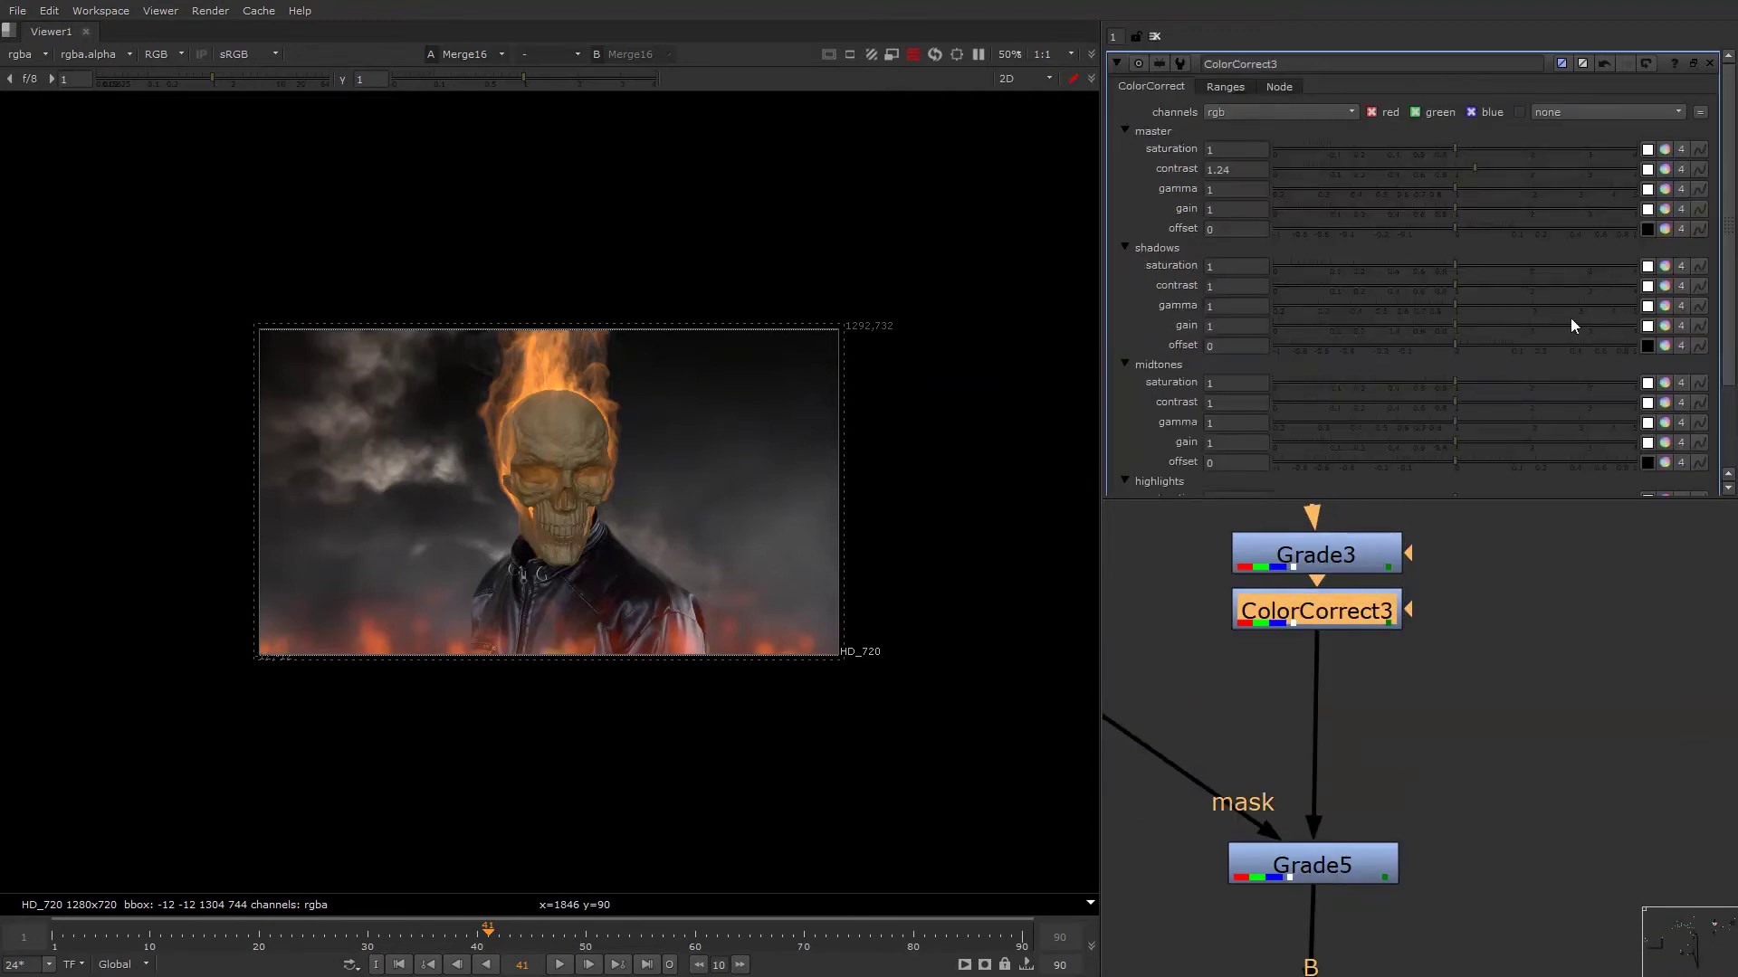
{"action": "left_click", "coordinate": [1664, 209]}
{"action": "left_click_drag", "start_coordinate": [1157, 279], "coordinate": [1168, 259]}
{"action": "left_click_drag", "start_coordinate": [1279, 237], "coordinate": [1376, 207]}
{"action": "key", "text": "q"}
{"action": "key", "text": "q"}
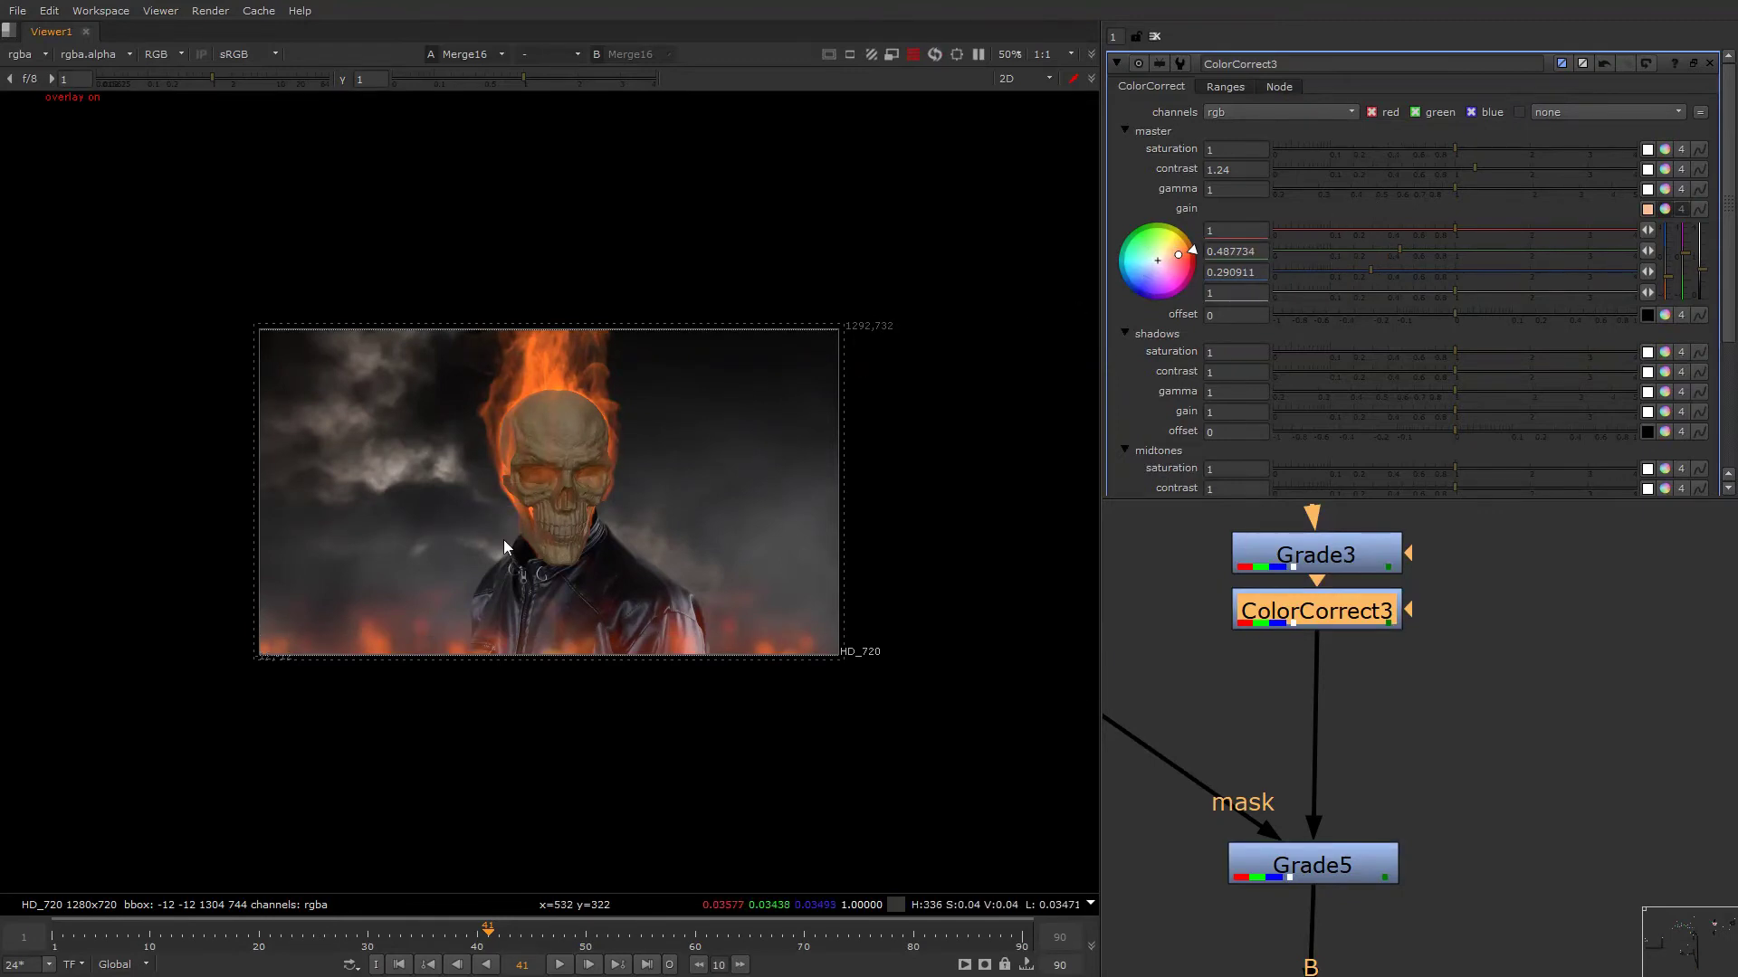
Lower Grade5's whitepoint to about 0.2 and reset ColorCorrect3's master contrast to 1.
{"action": "left_click_drag", "start_coordinate": [1298, 854], "coordinate": [1375, 798], "text": "alt"}
{"action": "double_click", "coordinate": [1373, 800]}
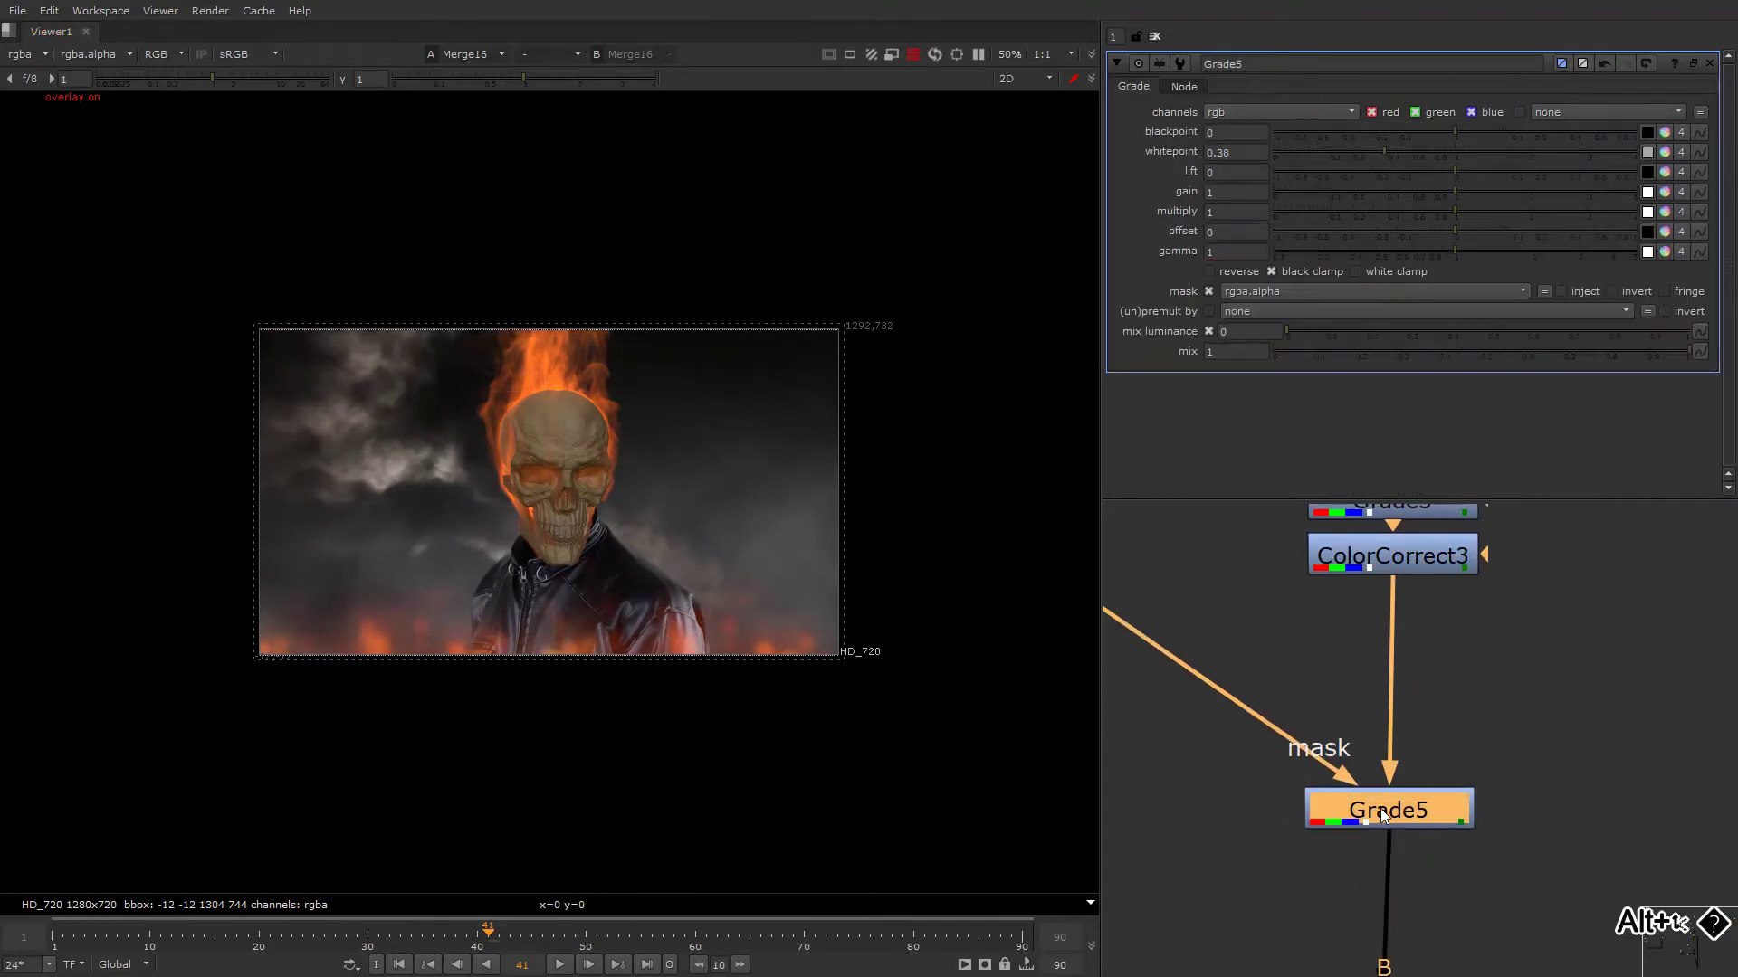
{"action": "mouse_move", "coordinate": [1370, 156]}
{"action": "left_mouse_down"}
{"action": "mouse_move", "coordinate": [1343, 152]}
{"action": "mouse_move", "coordinate": [1361, 152]}
{"action": "left_mouse_up"}
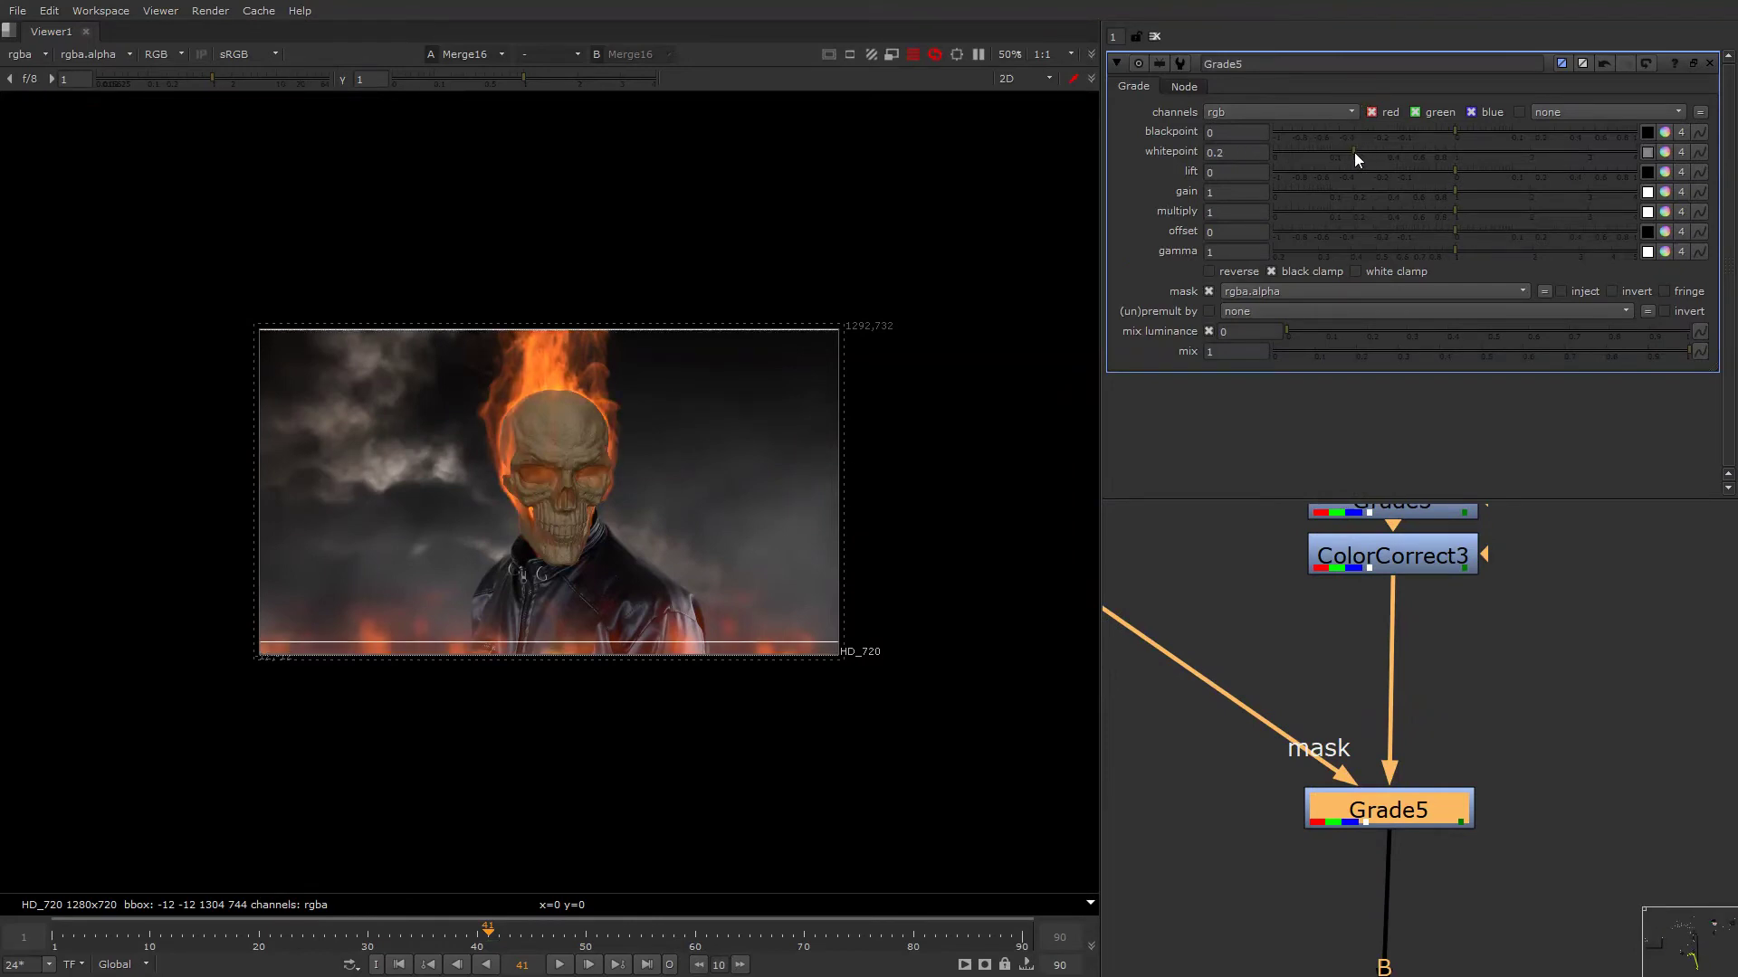
{"action": "left_click", "coordinate": [1414, 573]}
{"action": "double_click", "coordinate": [1414, 575]}
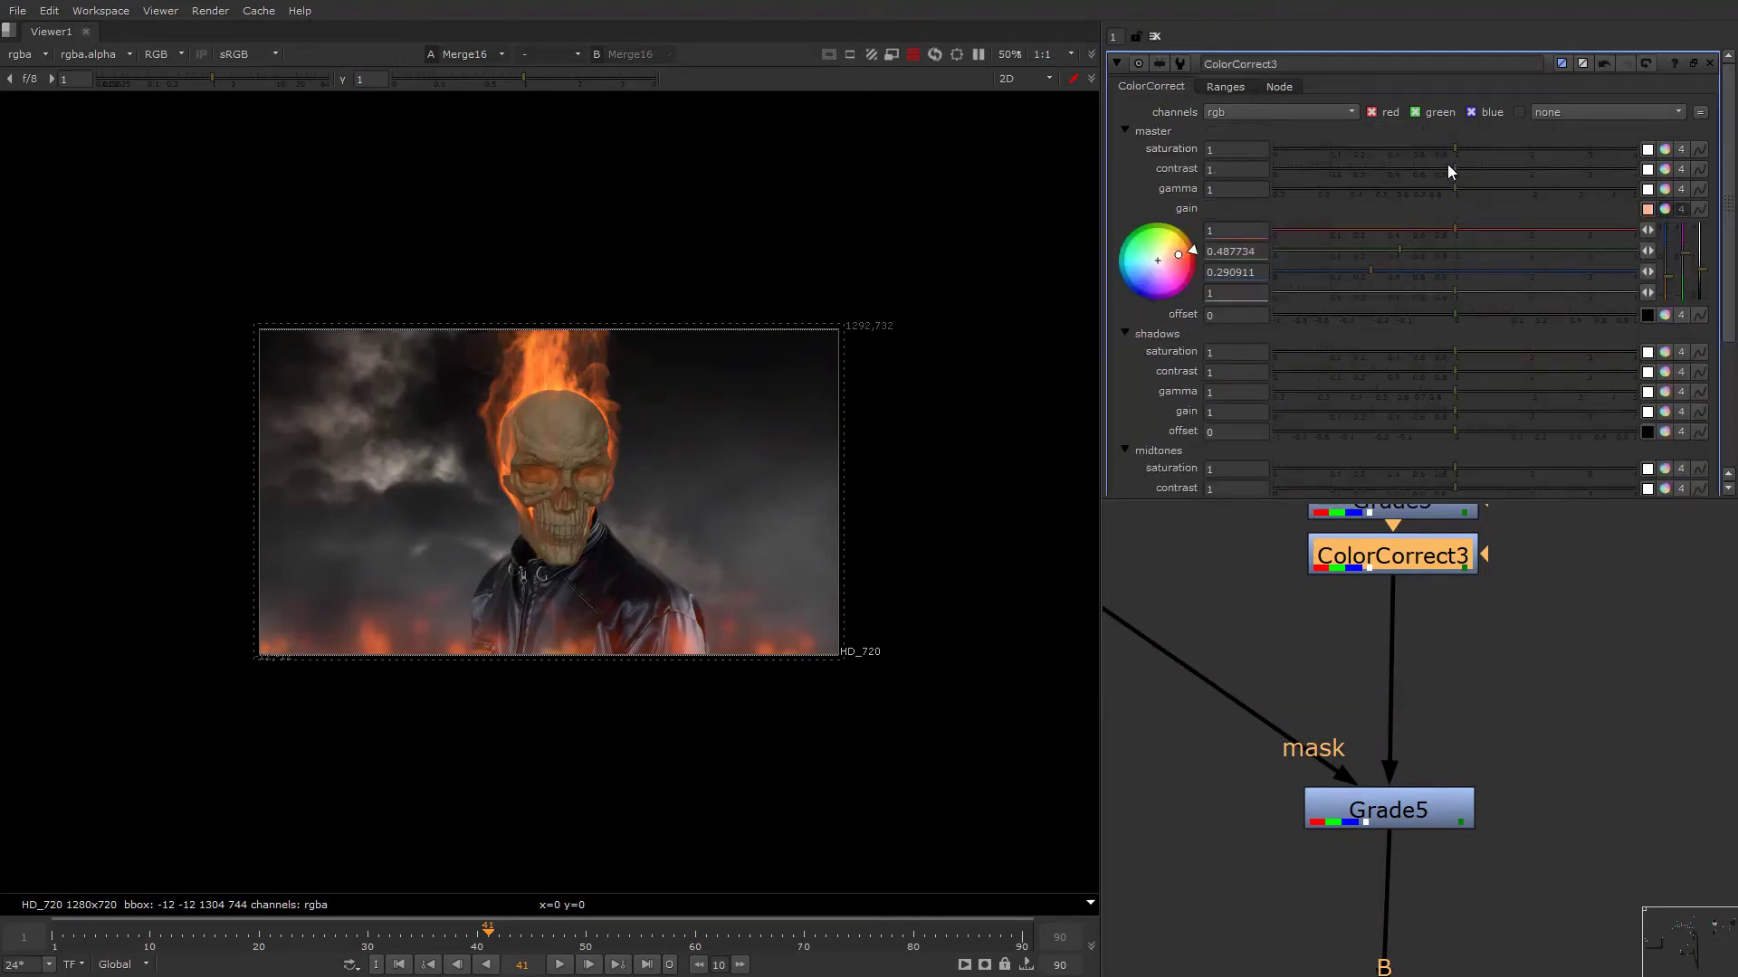
Add a Dot below the fire's Read node and another above the green luminance keyer to square off the branch.
{"action": "scroll", "coordinate": [1347, 643], "scroll_direction": "down", "scroll_amount": 3}
{"action": "scroll", "coordinate": [1354, 637], "scroll_direction": "down", "scroll_amount": 3}
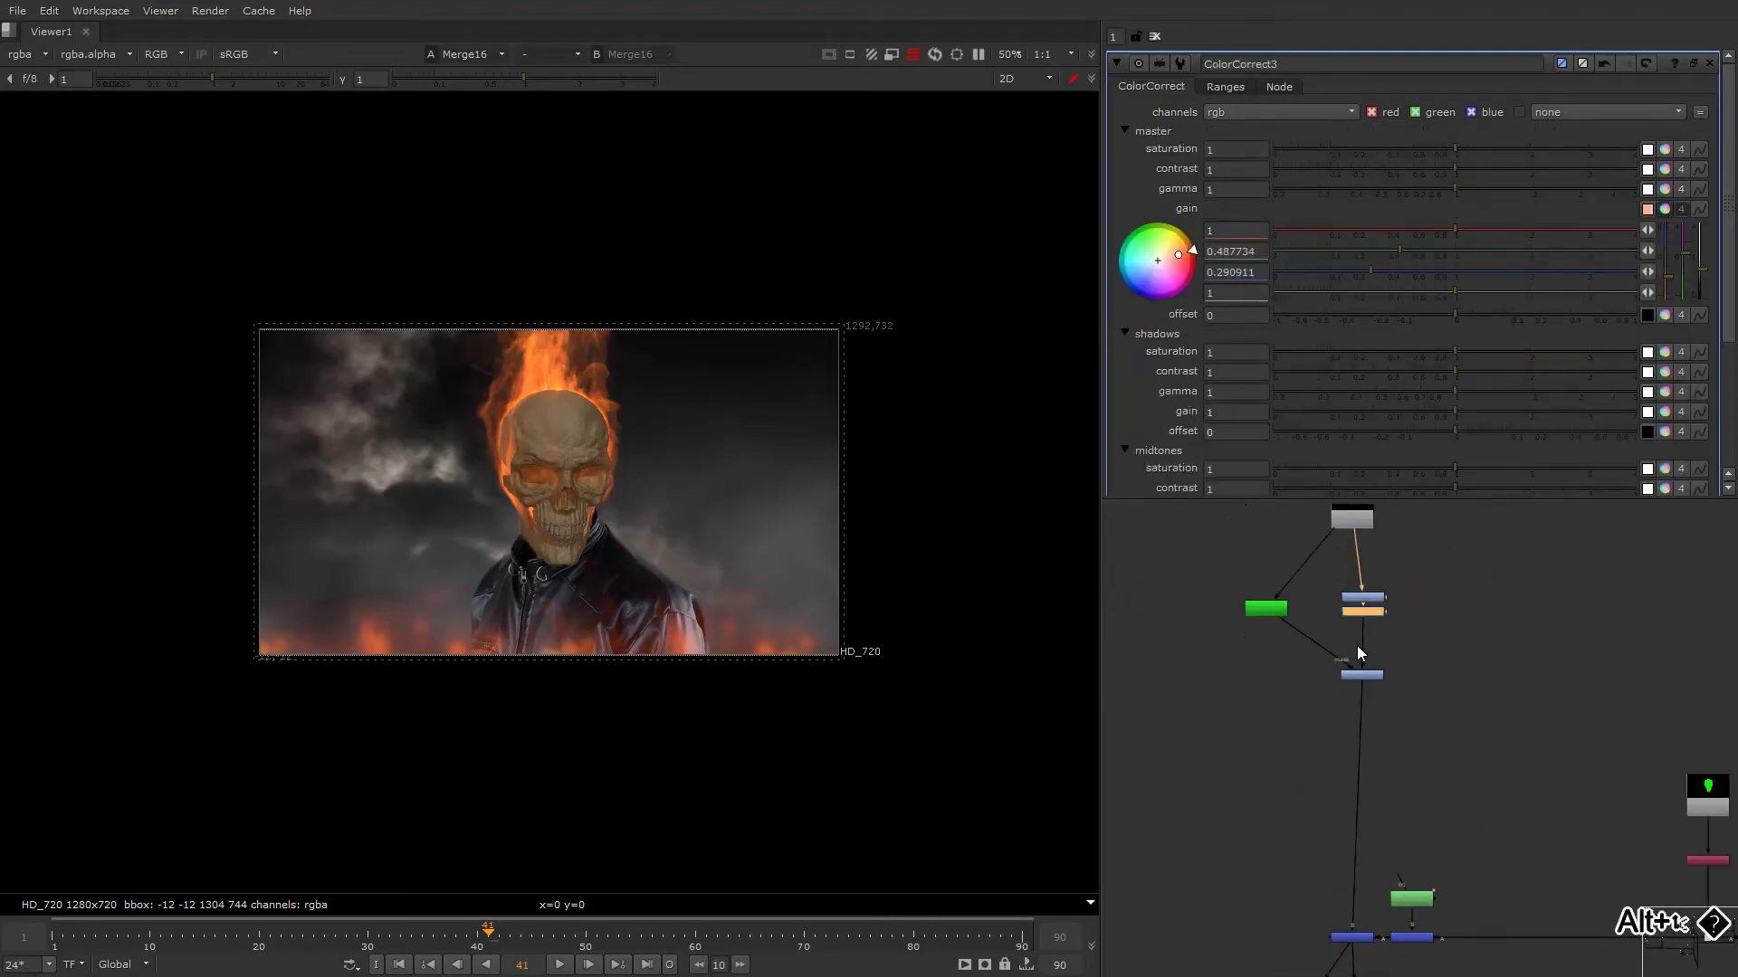
{"action": "left_click_drag", "start_coordinate": [1352, 605], "coordinate": [1362, 688], "text": "alt"}
{"action": "left_click", "coordinate": [1372, 593]}
{"action": "left_click_drag", "start_coordinate": [1378, 589], "coordinate": [1379, 525]}
{"action": "left_click", "coordinate": [1338, 554]}
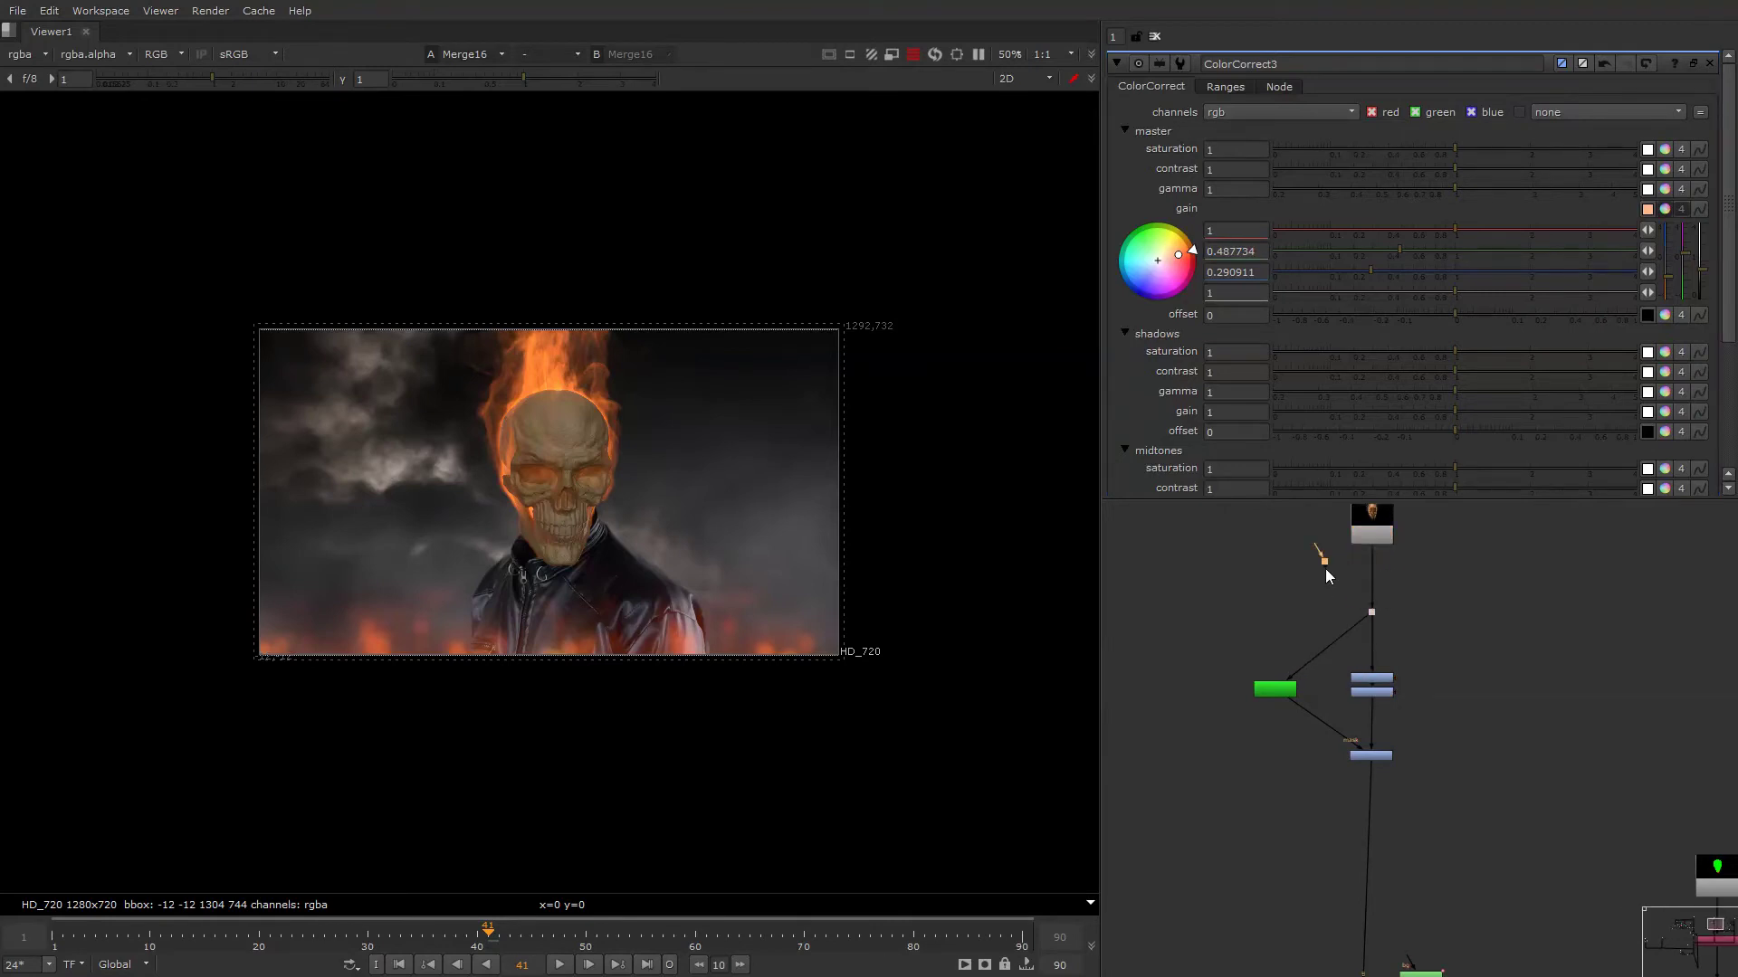
{"action": "left_click_drag", "start_coordinate": [1312, 660], "coordinate": [1274, 619], "text": "ctrl"}
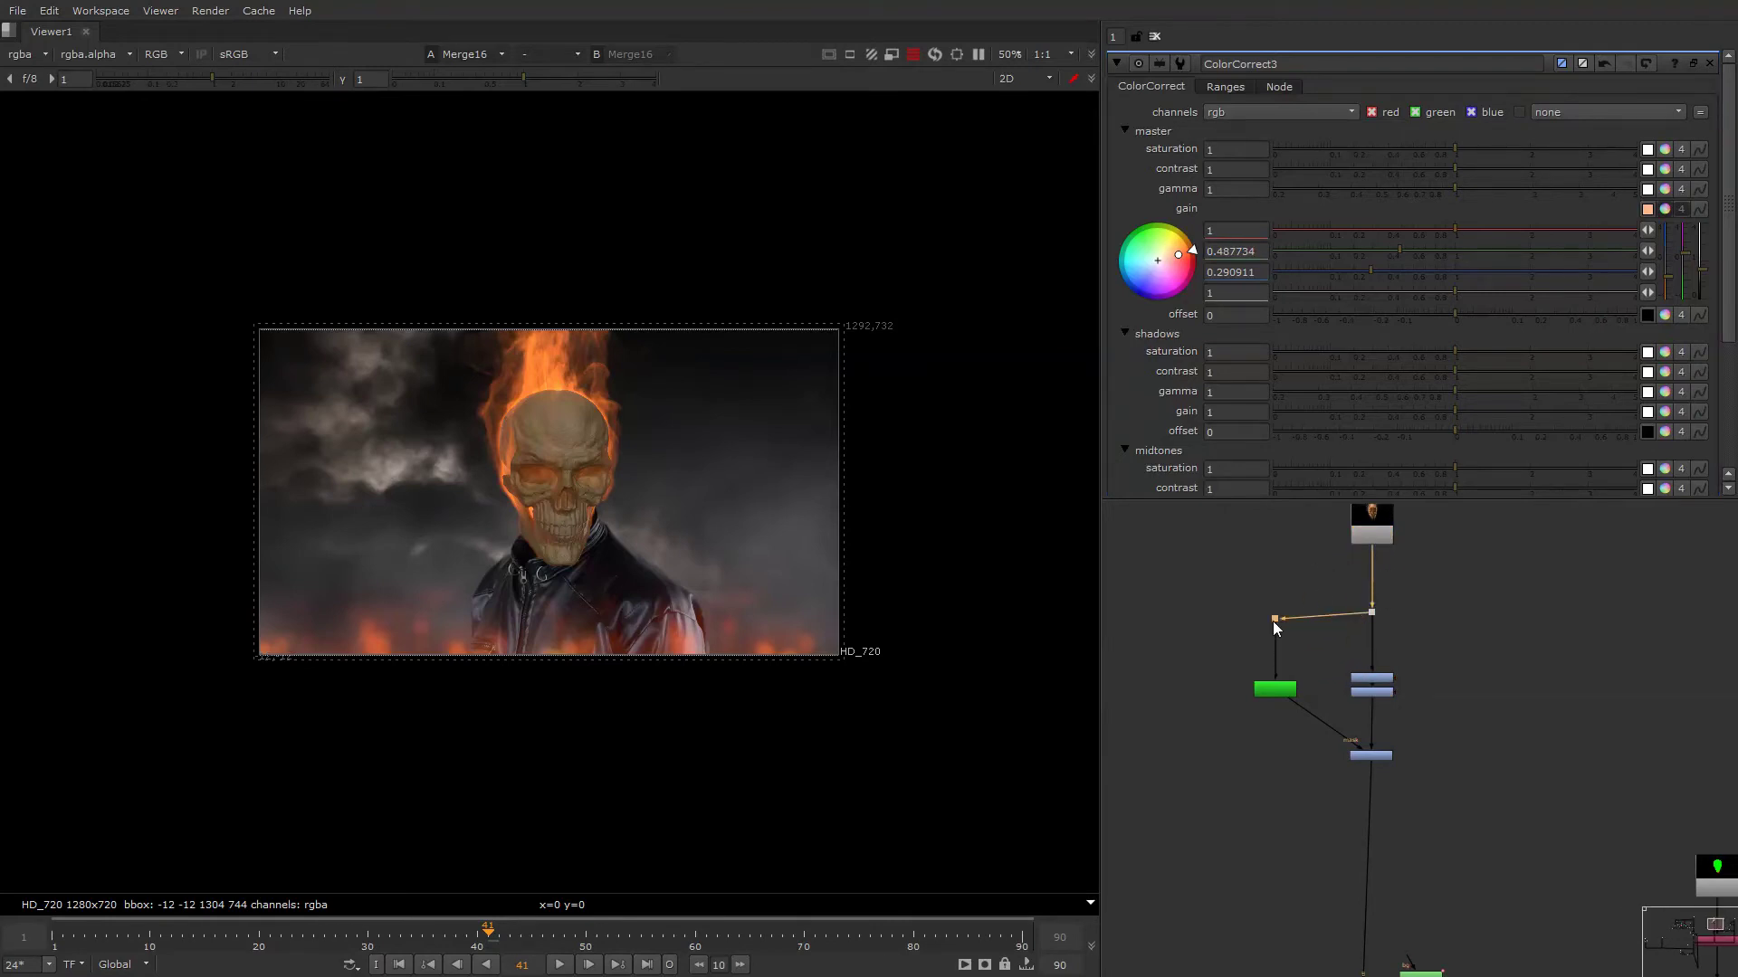
Add a Dot below the luminance keyer to route its mask connection horizontally into Grade5.
{"action": "left_click", "coordinate": [1320, 703]}
{"action": "key", "text": "period"}
{"action": "scroll", "coordinate": [1321, 724], "scroll_direction": "up", "scroll_amount": 2}
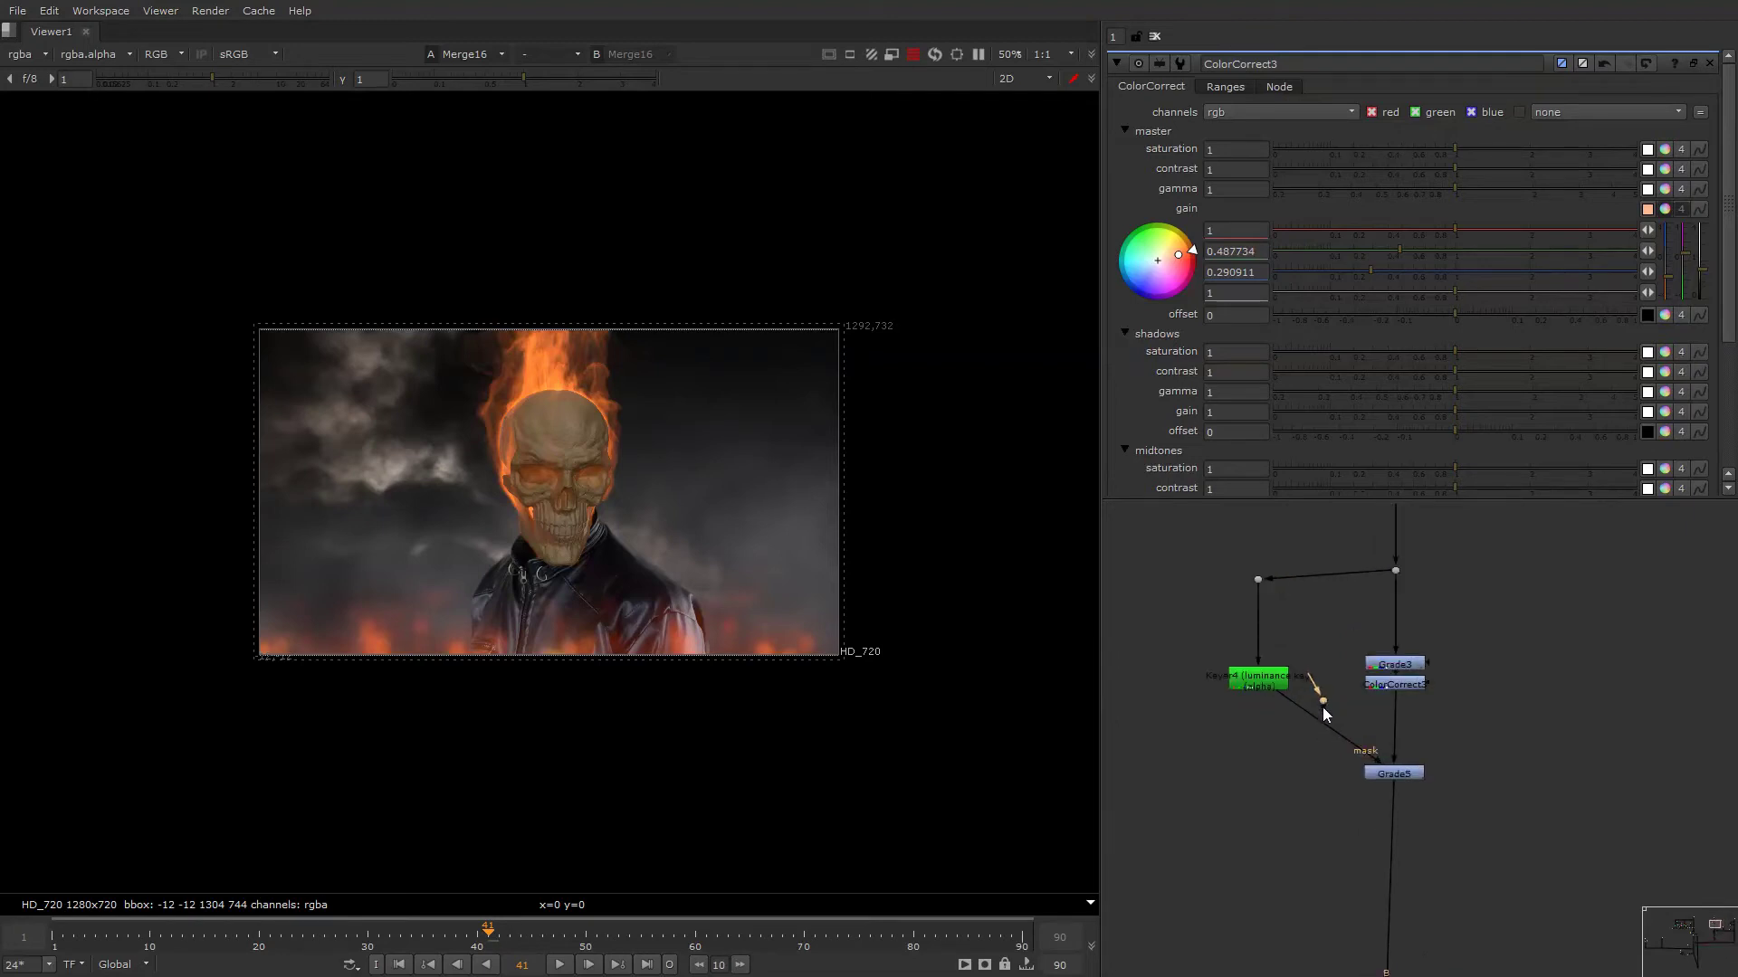
{"action": "left_click_drag", "start_coordinate": [1323, 706], "coordinate": [1326, 658]}
{"action": "left_click", "coordinate": [1338, 628]}
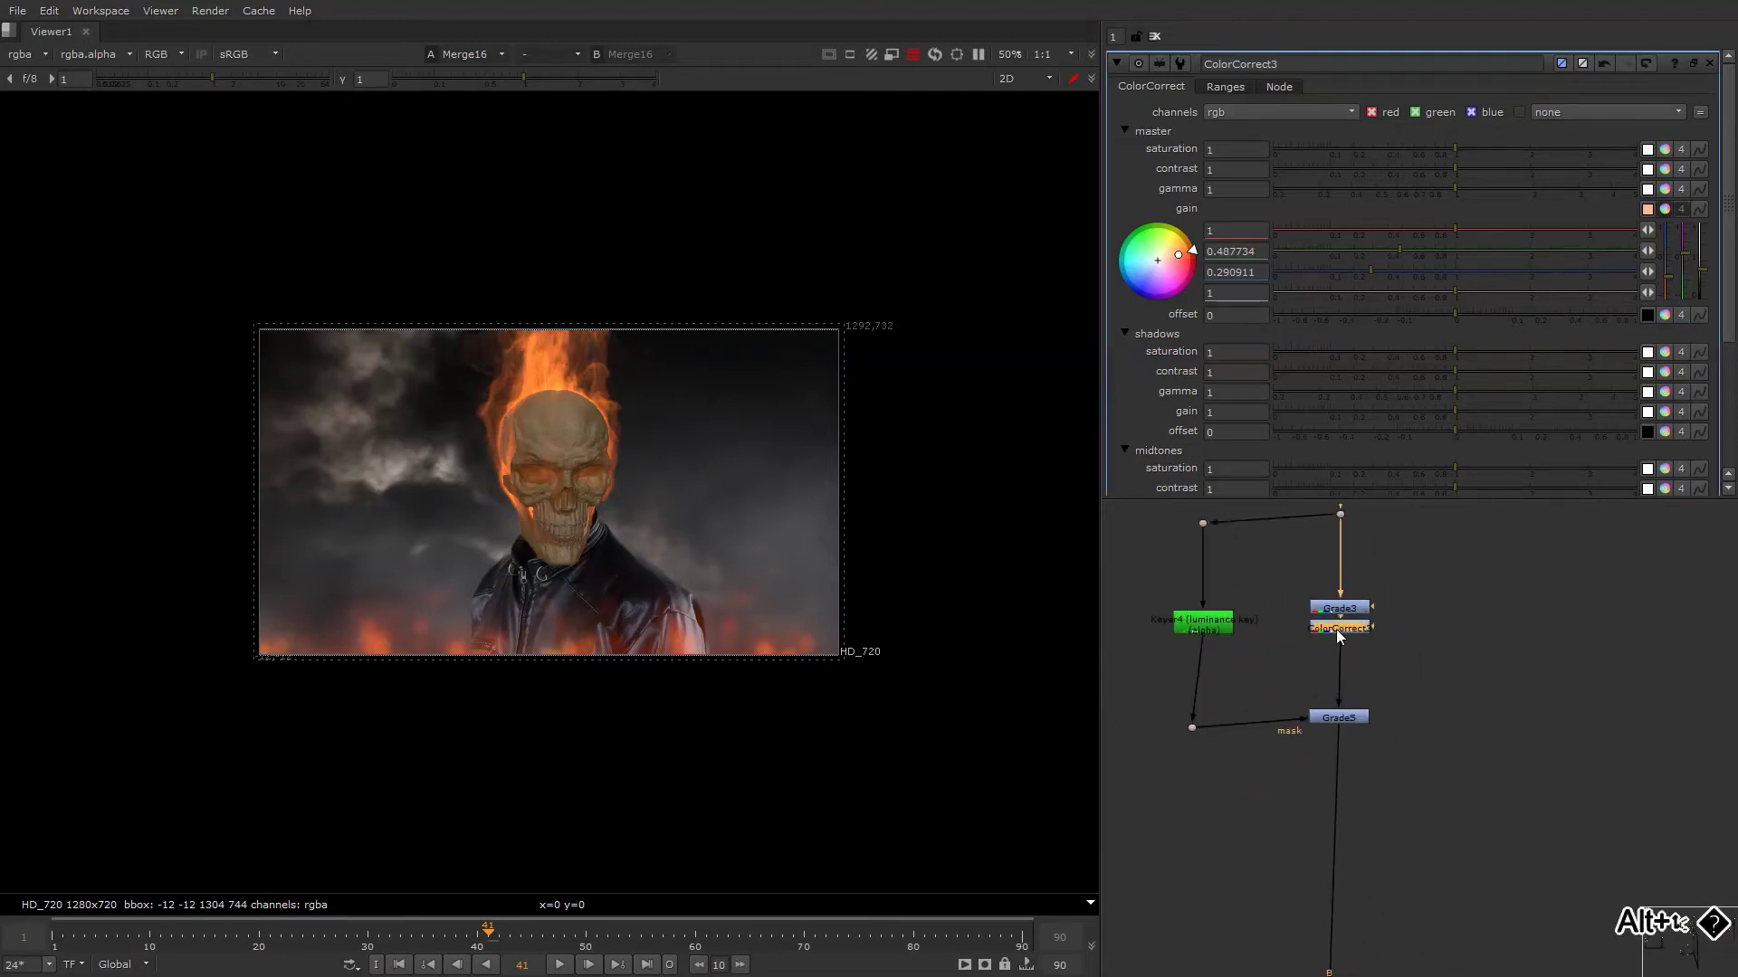
Enable the three stacked Glow nodes below the fire merge, switching them off and on to compare the composite.
{"action": "scroll", "coordinate": [1343, 698], "scroll_direction": "down", "scroll_amount": 4}
{"action": "left_click_drag", "start_coordinate": [1317, 918], "coordinate": [1420, 838], "text": "alt"}
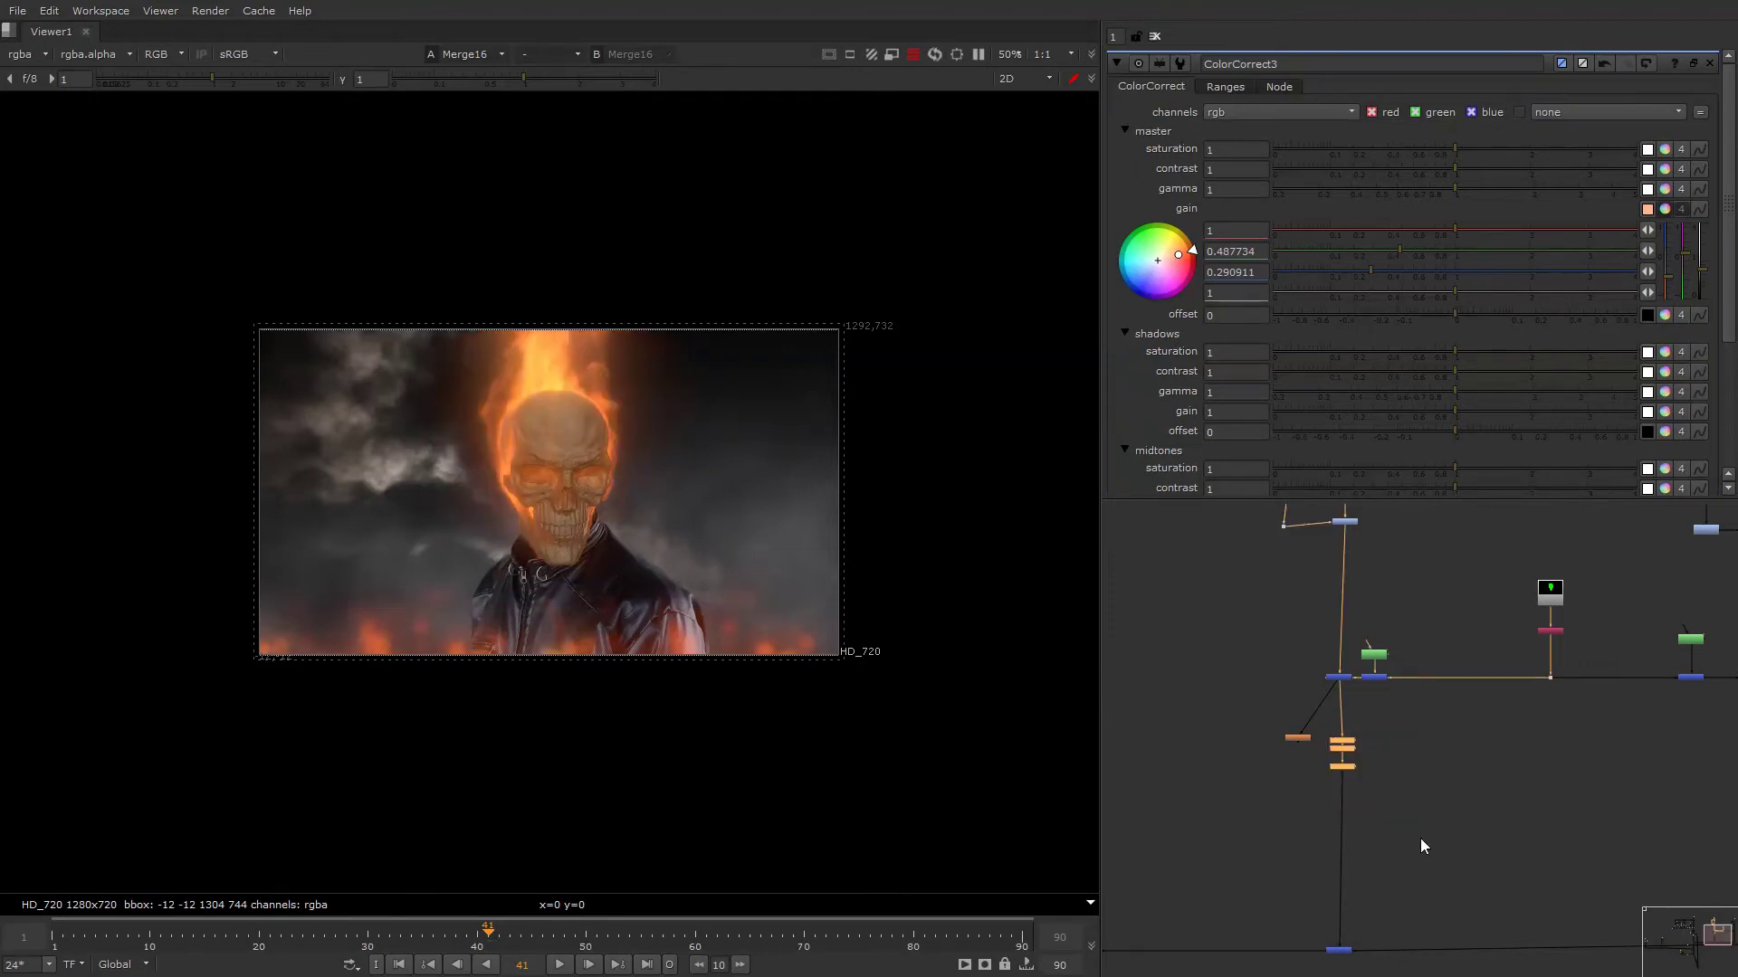
{"action": "left_click_drag", "start_coordinate": [1370, 742], "coordinate": [1270, 872], "text": "alt"}
{"action": "scroll", "coordinate": [1364, 783], "scroll_direction": "up", "scroll_amount": 4}
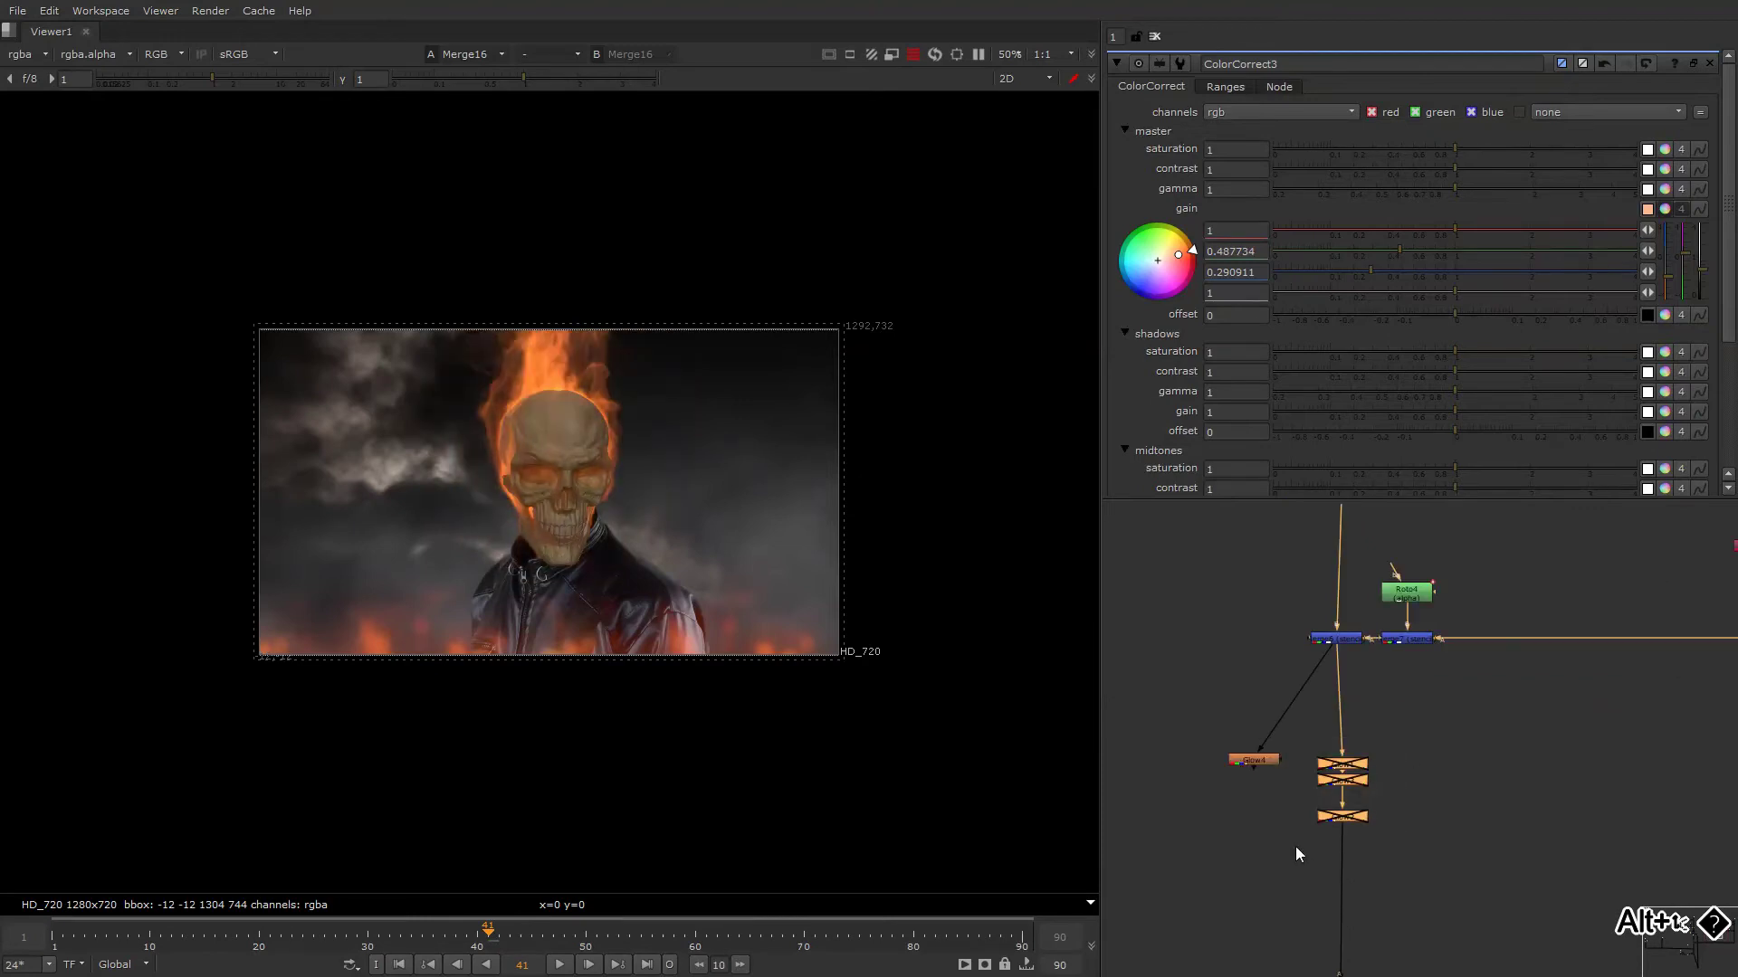
{"action": "left_click_drag", "start_coordinate": [1279, 757], "coordinate": [1287, 864], "text": "alt"}
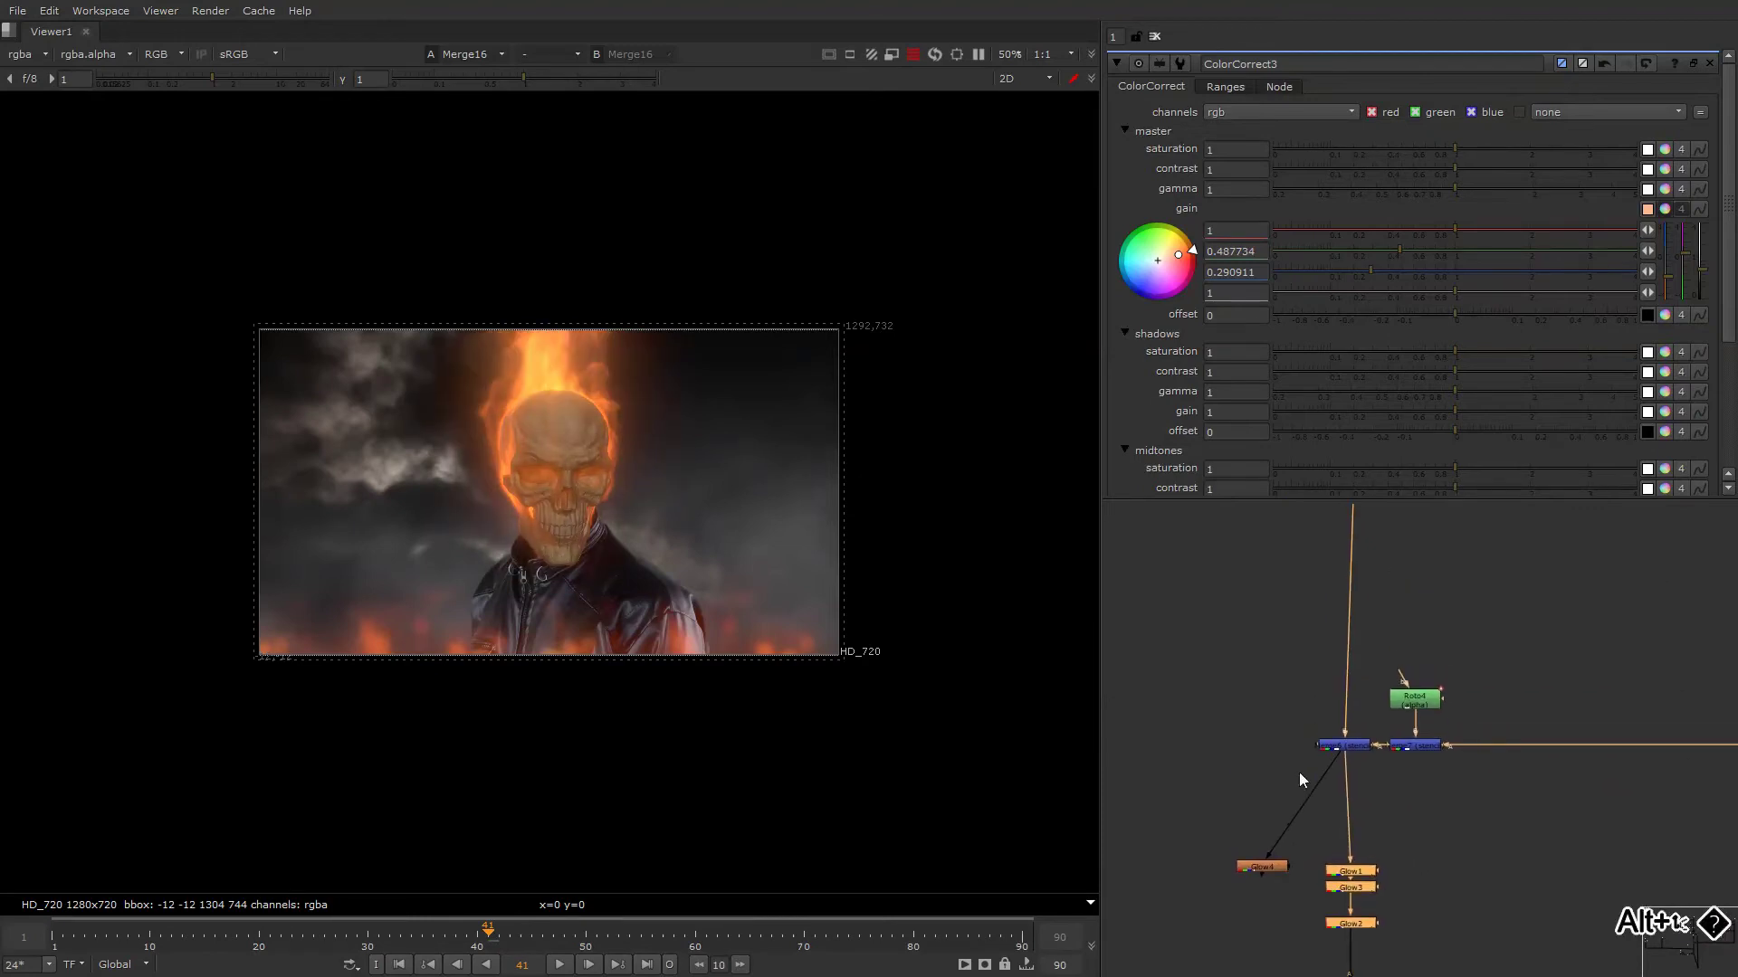
{"action": "left_click_drag", "start_coordinate": [1300, 588], "coordinate": [1305, 828], "text": "alt"}
Check Grade5's output with the node disabled and enabled, and return to the Merge16 composite with the overlay off and on.
{"action": "left_click", "coordinate": [1345, 744]}
{"action": "key", "text": "1"}
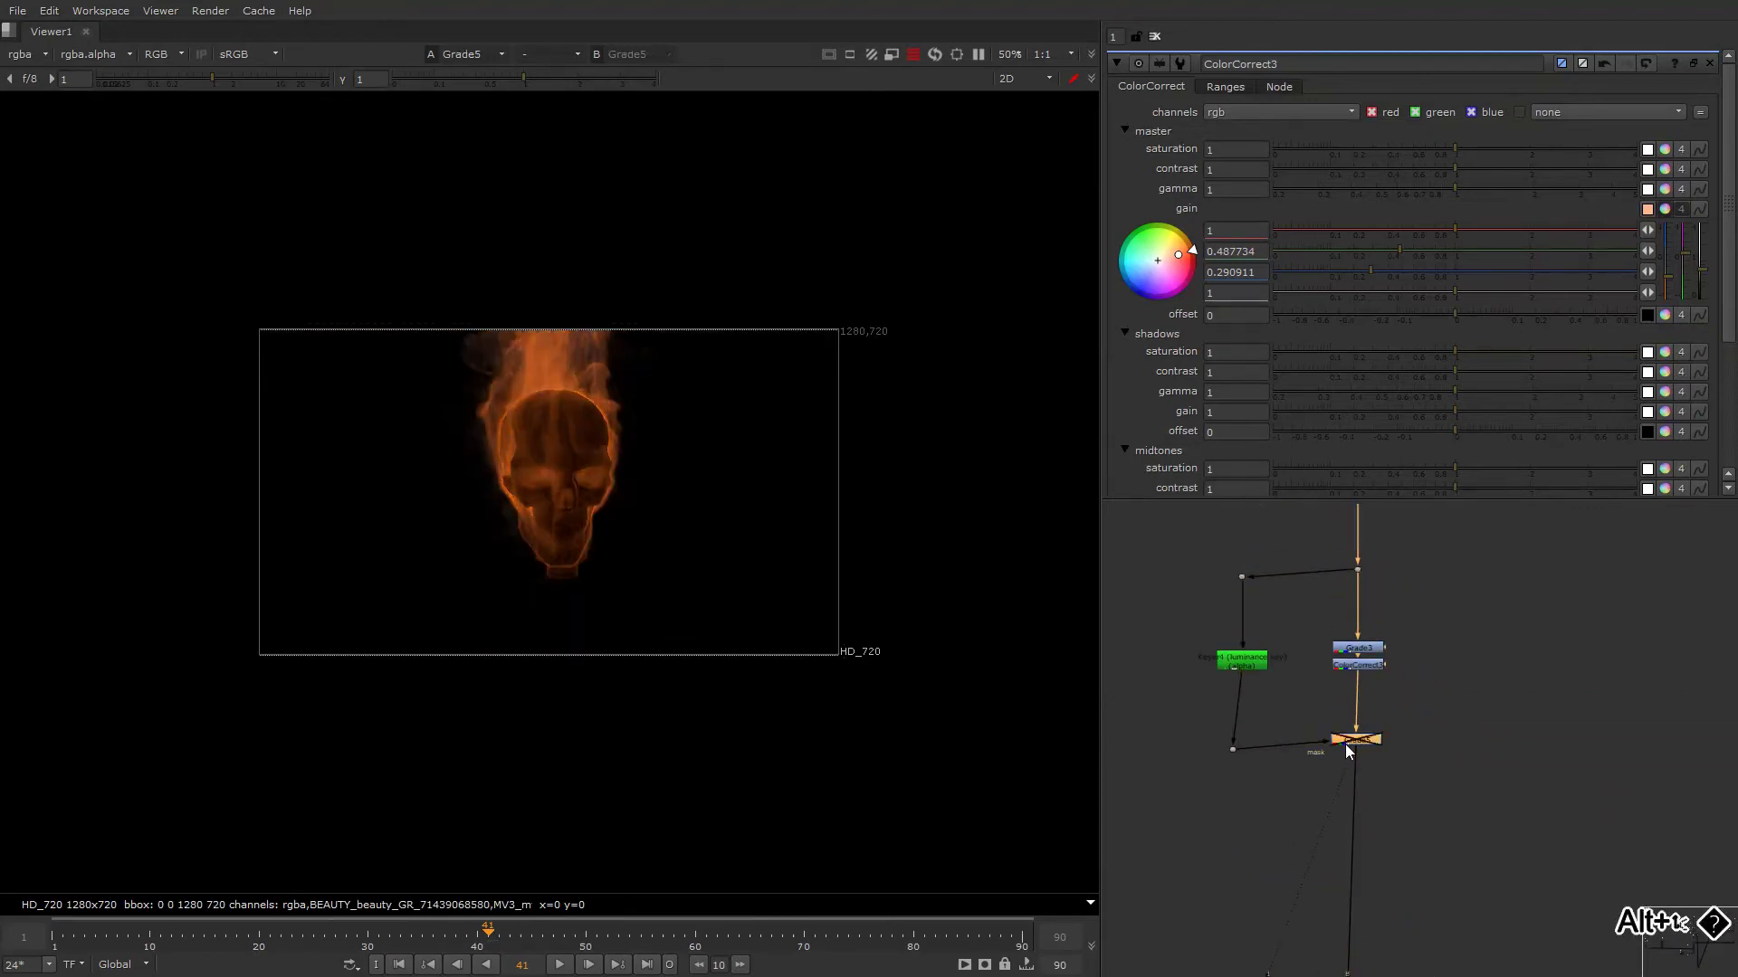
{"action": "scroll", "coordinate": [1345, 741], "scroll_direction": "down", "scroll_amount": 4}
{"action": "left_click_drag", "start_coordinate": [1276, 895], "coordinate": [1414, 633], "text": "alt"}
{"action": "scroll", "coordinate": [1415, 629], "scroll_direction": "down", "scroll_amount": 3}
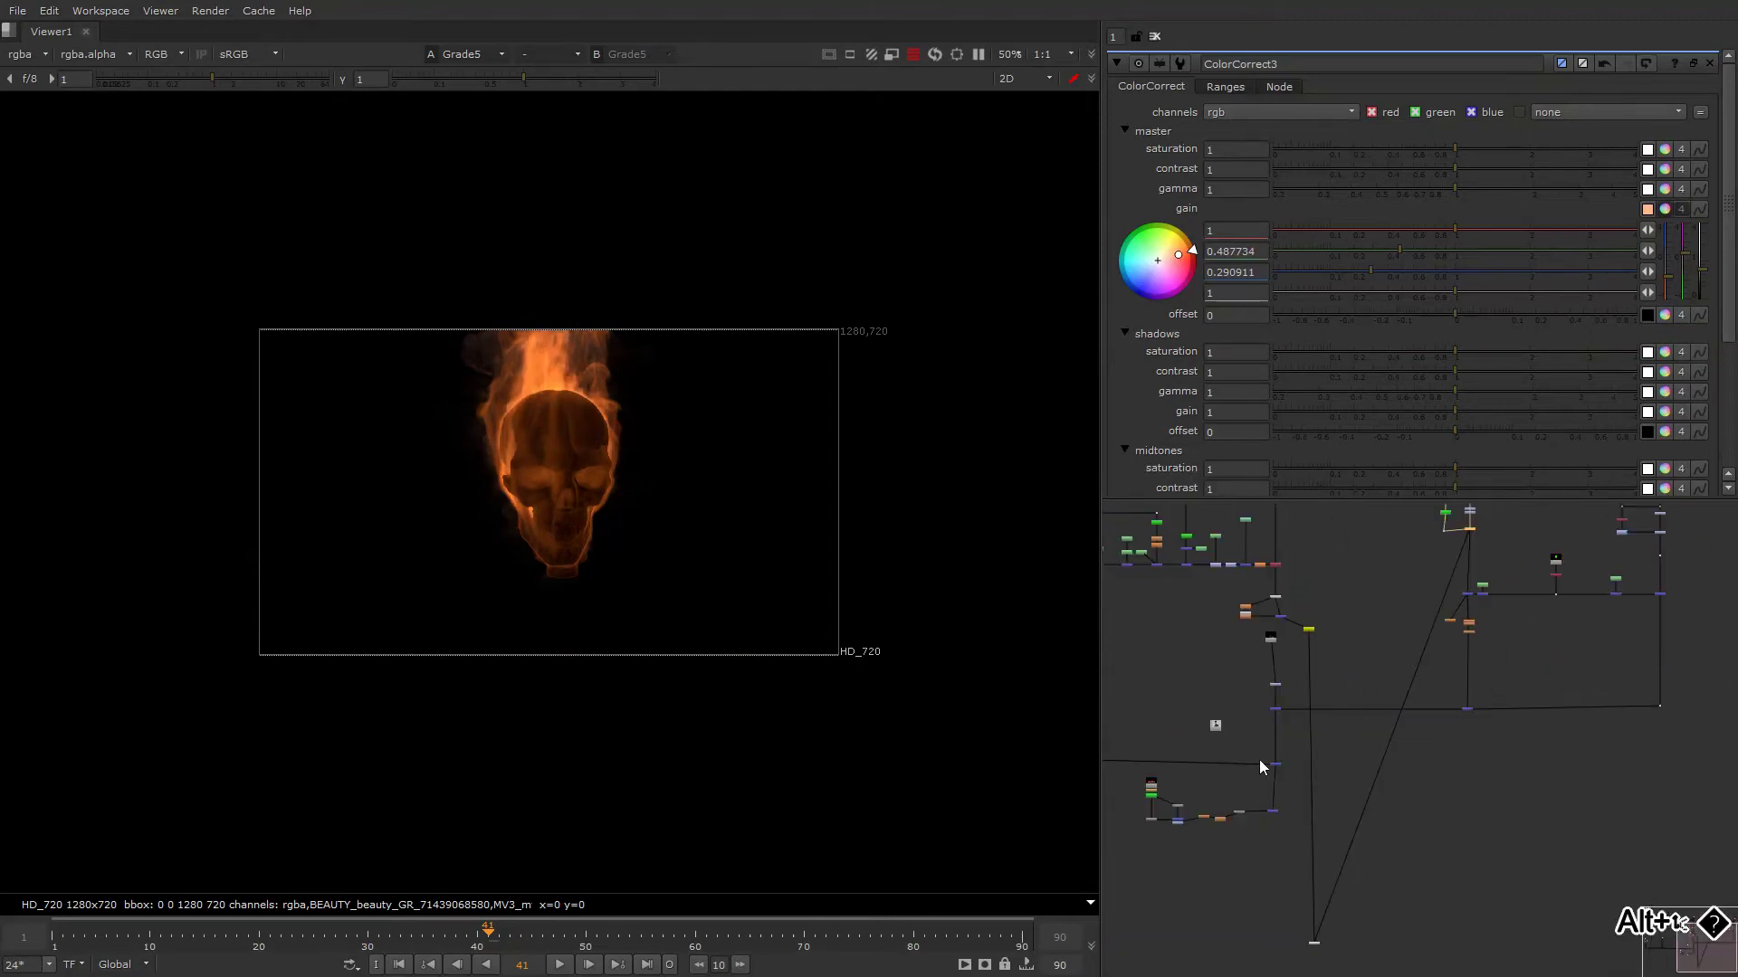
{"action": "scroll", "coordinate": [1253, 785], "scroll_direction": "up", "scroll_amount": 4}
{"action": "left_click", "coordinate": [1301, 818]}
{"action": "key", "text": "1"}
{"action": "right_click", "coordinate": [710, 412]}
{"action": "key", "text": "q"}
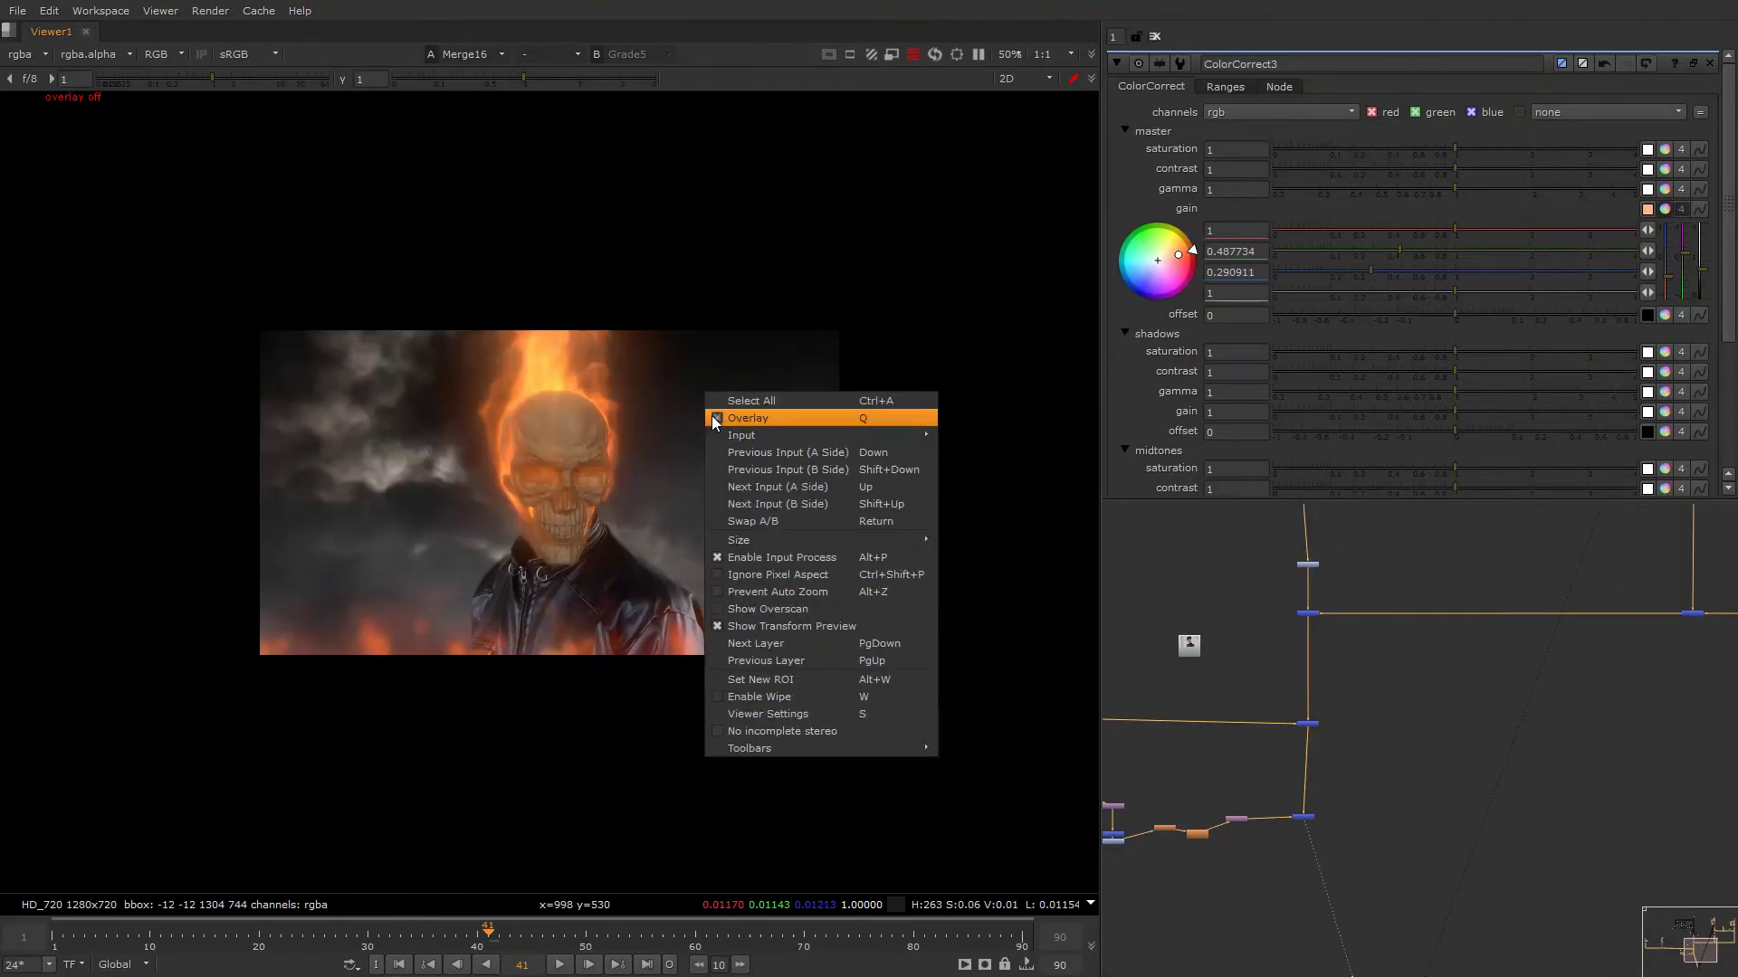
{"action": "left_click", "coordinate": [711, 416]}
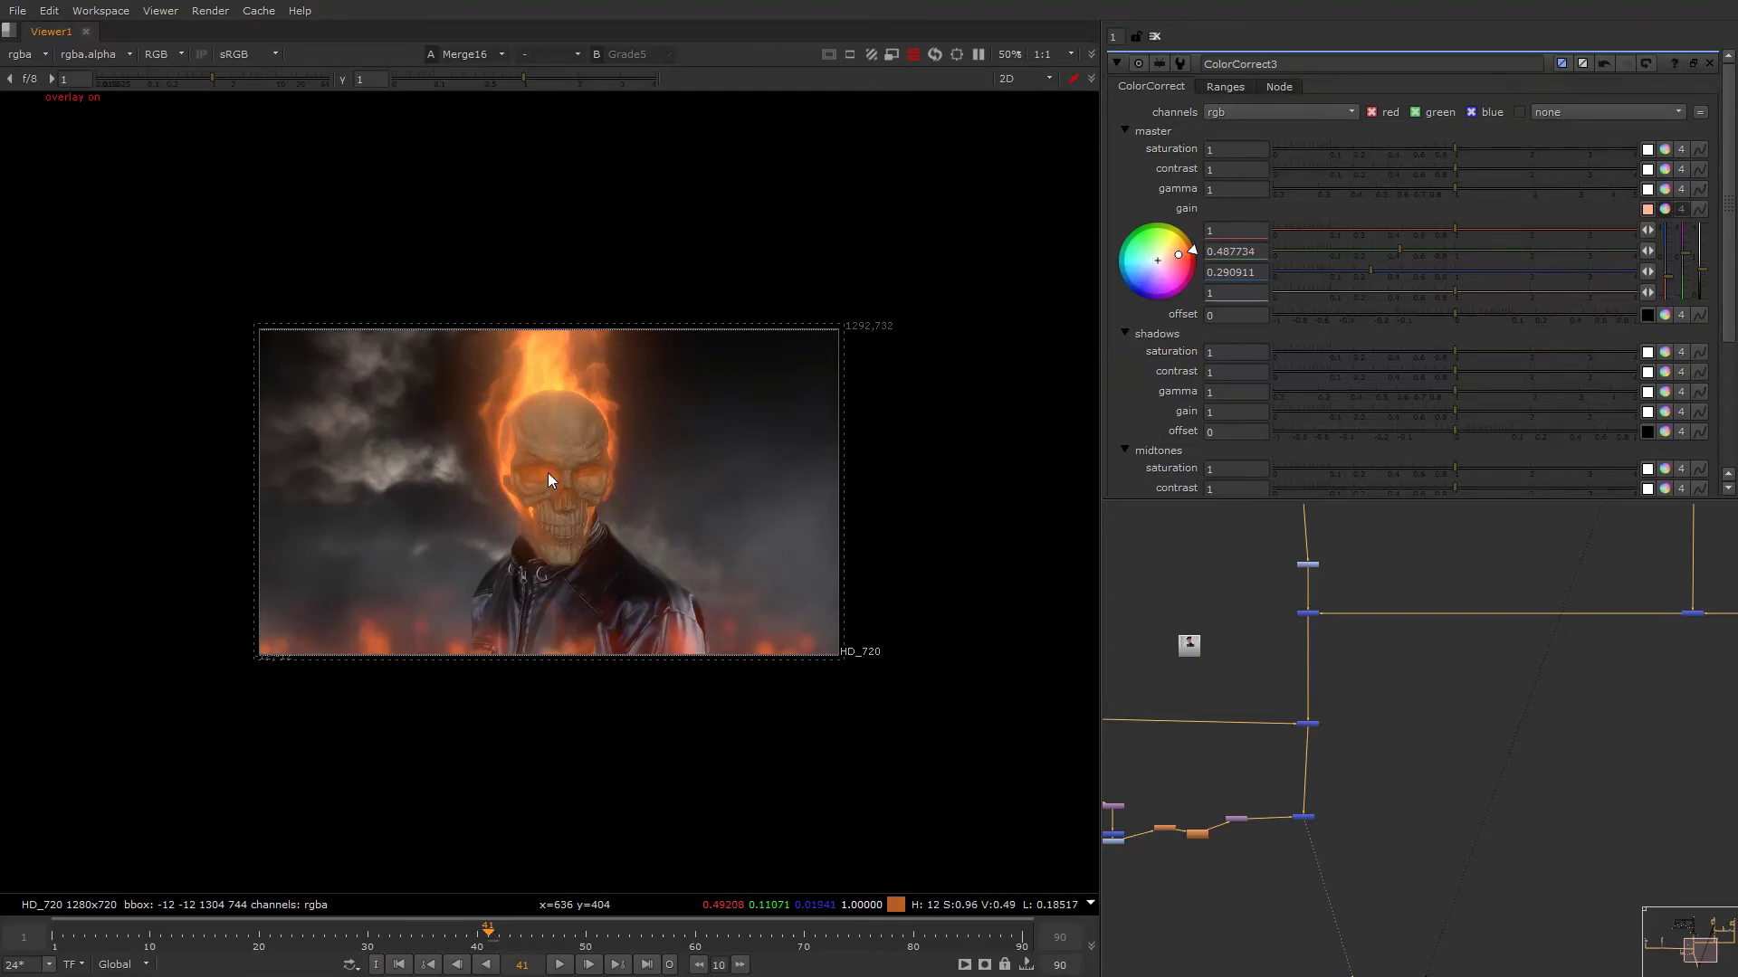
Examine the skull, eye sockets, teeth and fire glow up close, and compare the whole composite with the overlay off and on.
{"action": "scroll", "coordinate": [546, 472], "scroll_direction": "up", "scroll_amount": 2}
{"action": "middle_click_drag", "start_coordinate": [553, 427], "coordinate": [542, 362], "text": "alt"}
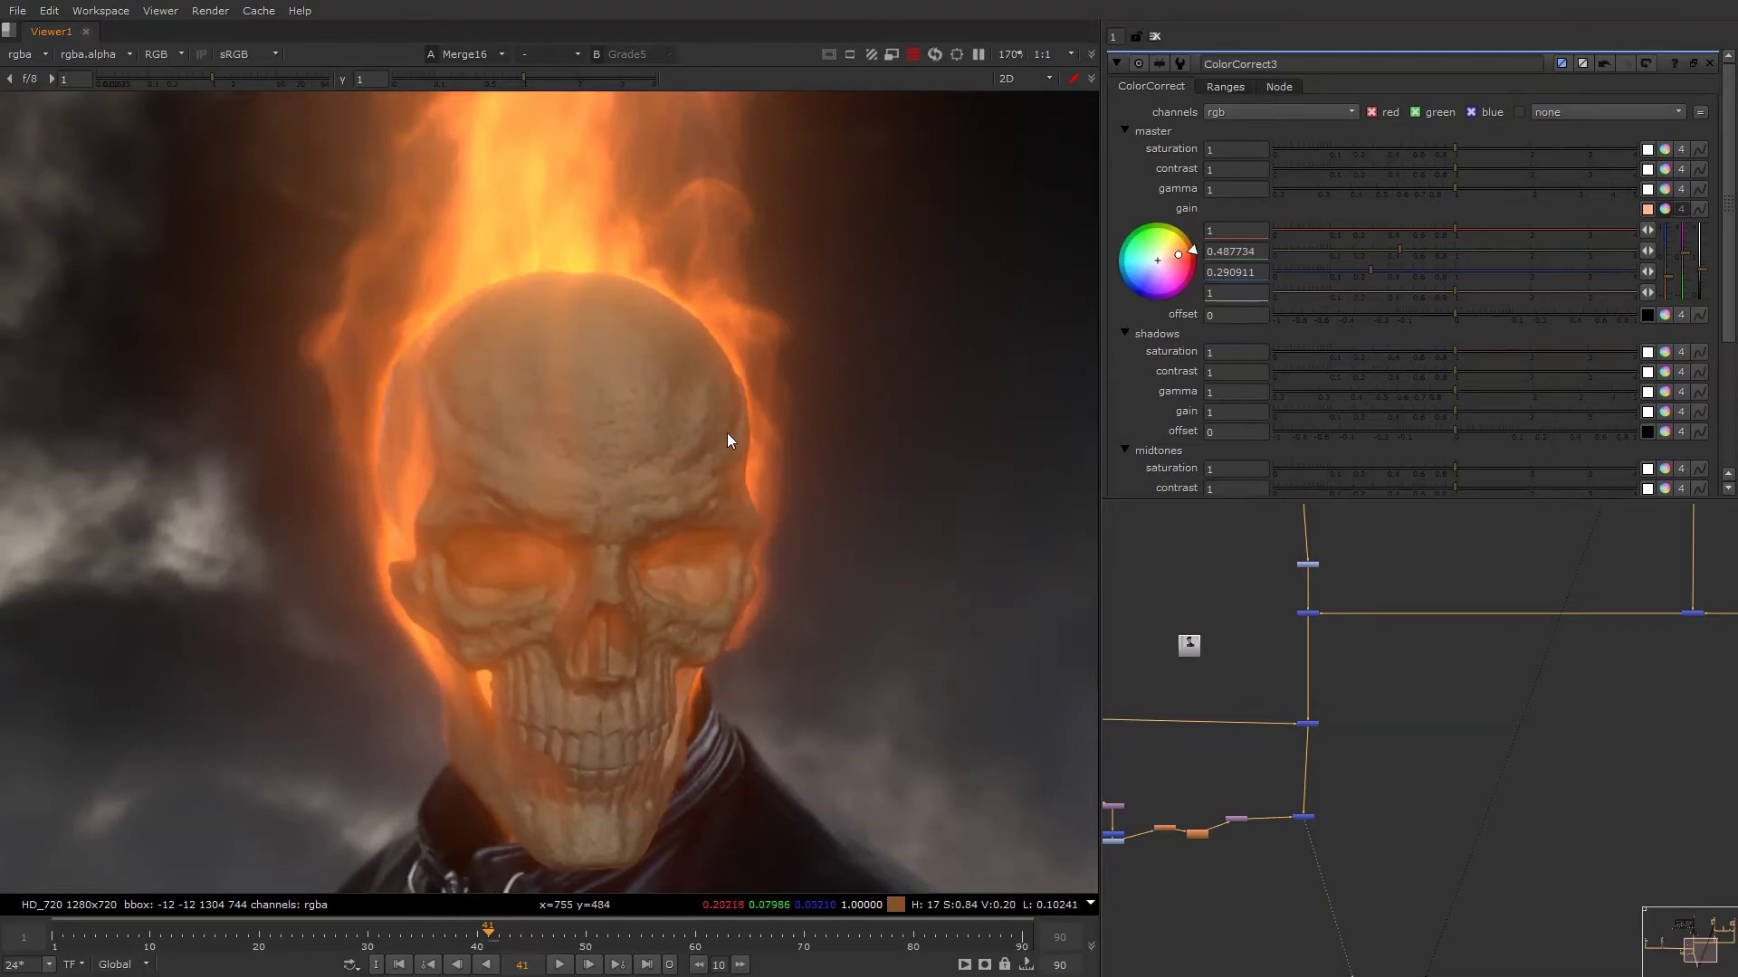
{"action": "middle_click_drag", "start_coordinate": [605, 328], "coordinate": [567, 360], "text": "alt"}
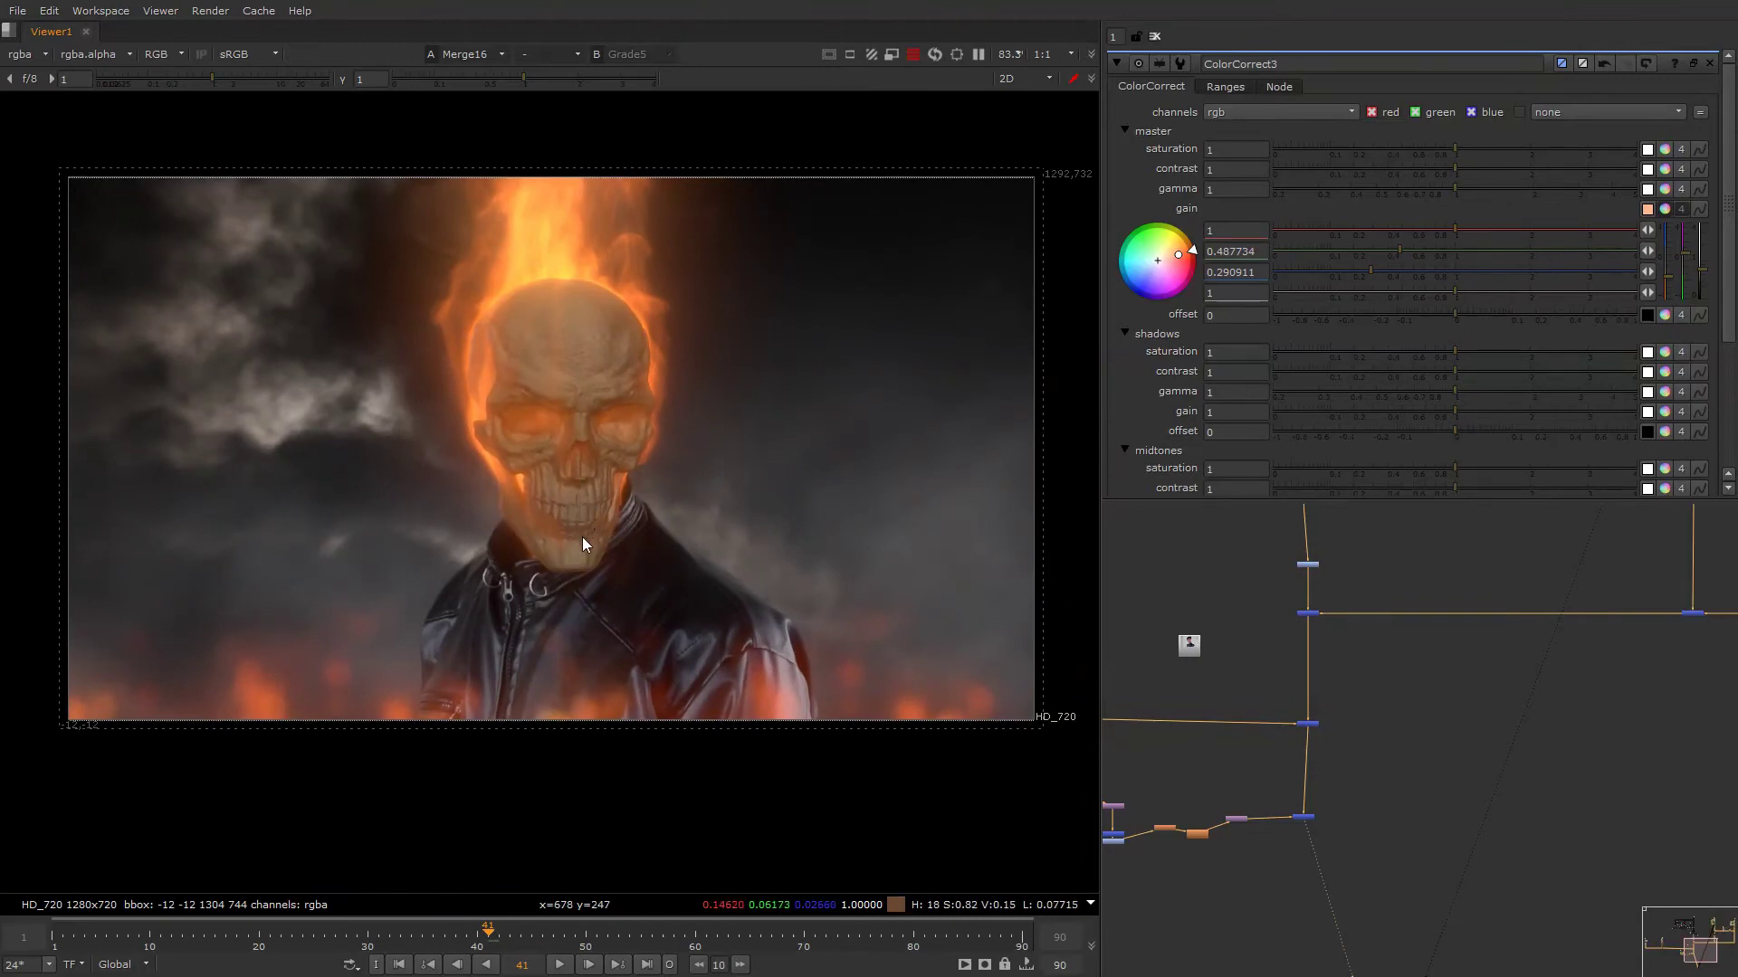
{"action": "scroll", "coordinate": [598, 496], "scroll_direction": "up", "scroll_amount": 4}
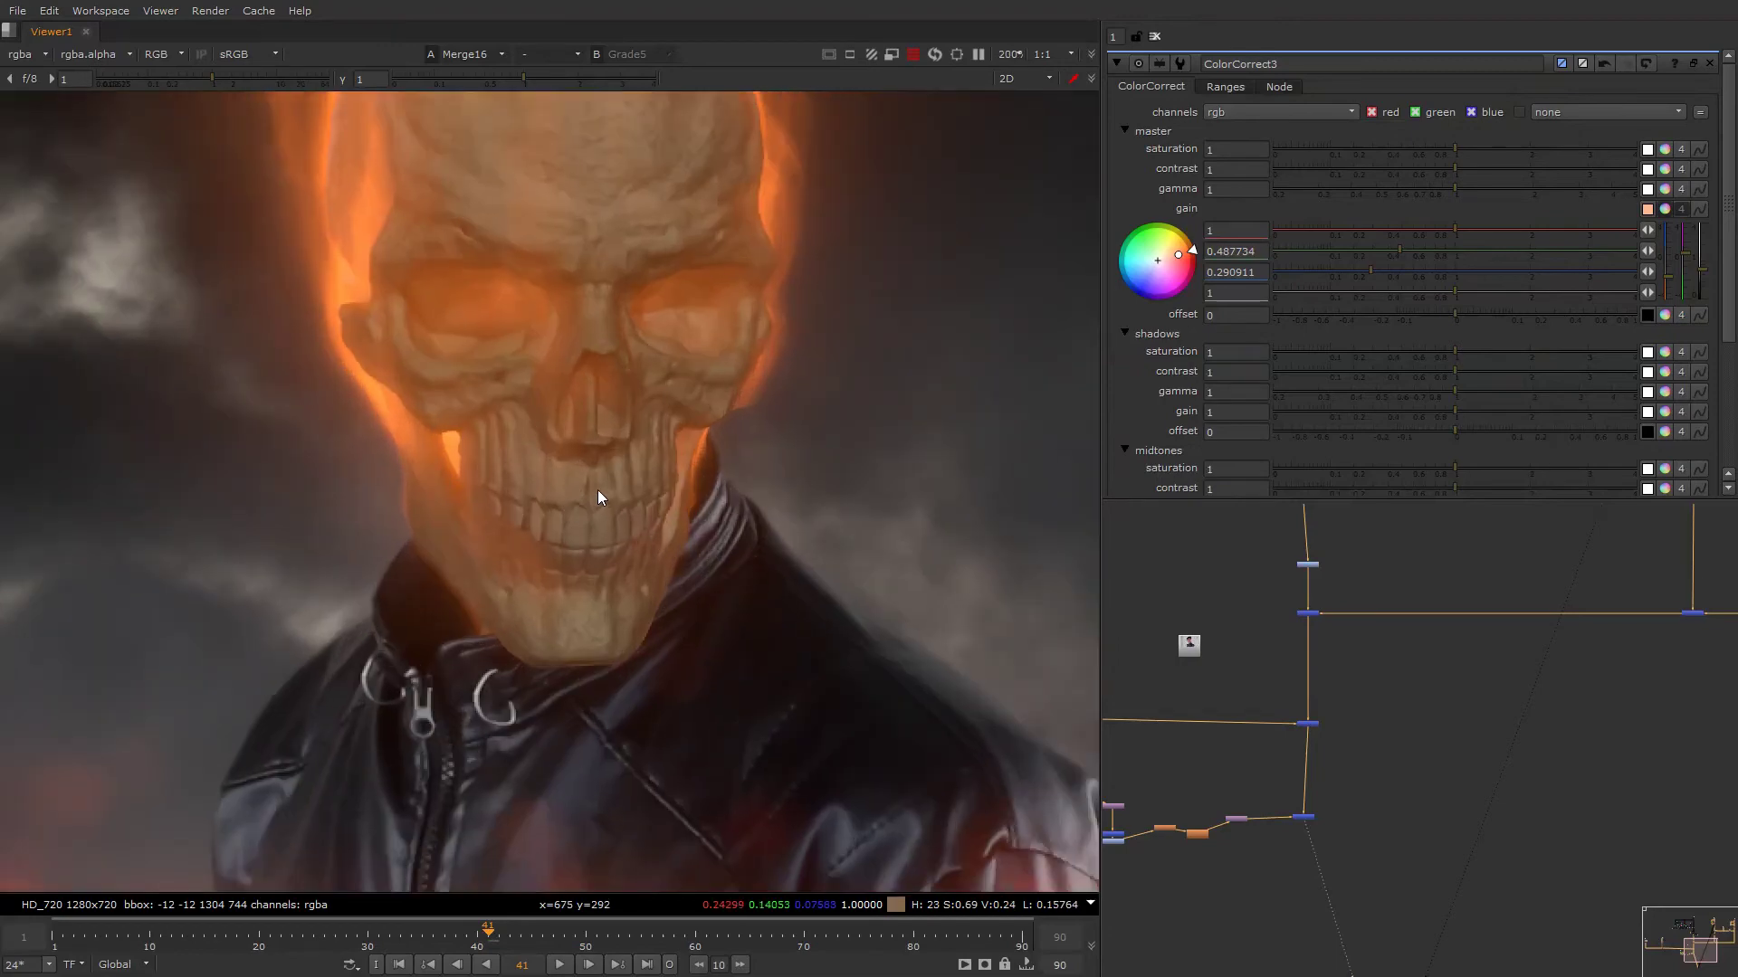
{"action": "scroll", "coordinate": [581, 496], "scroll_direction": "up", "scroll_amount": 4}
{"action": "scroll", "coordinate": [603, 506], "scroll_direction": "down", "scroll_amount": 2}
{"action": "left_click_drag", "start_coordinate": [613, 398], "coordinate": [590, 574], "text": "alt"}
{"action": "scroll", "coordinate": [567, 414], "scroll_direction": "down", "scroll_amount": 3}
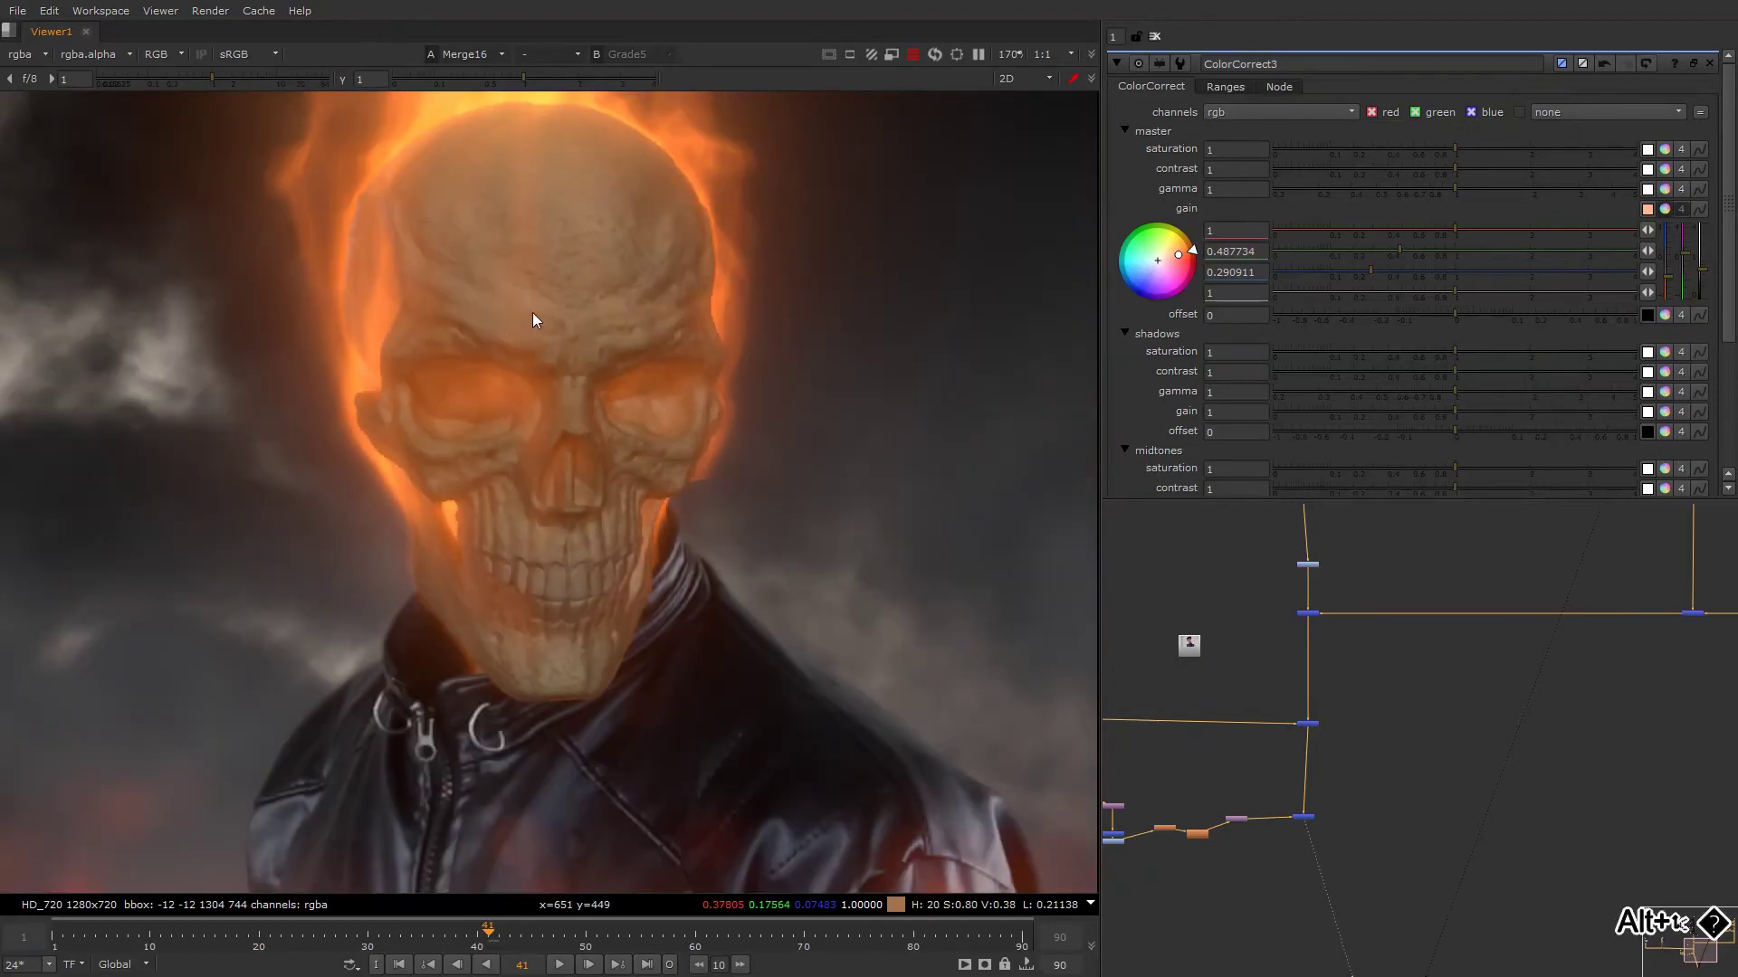
{"action": "left_click_drag", "start_coordinate": [614, 607], "coordinate": [579, 567], "text": "alt"}
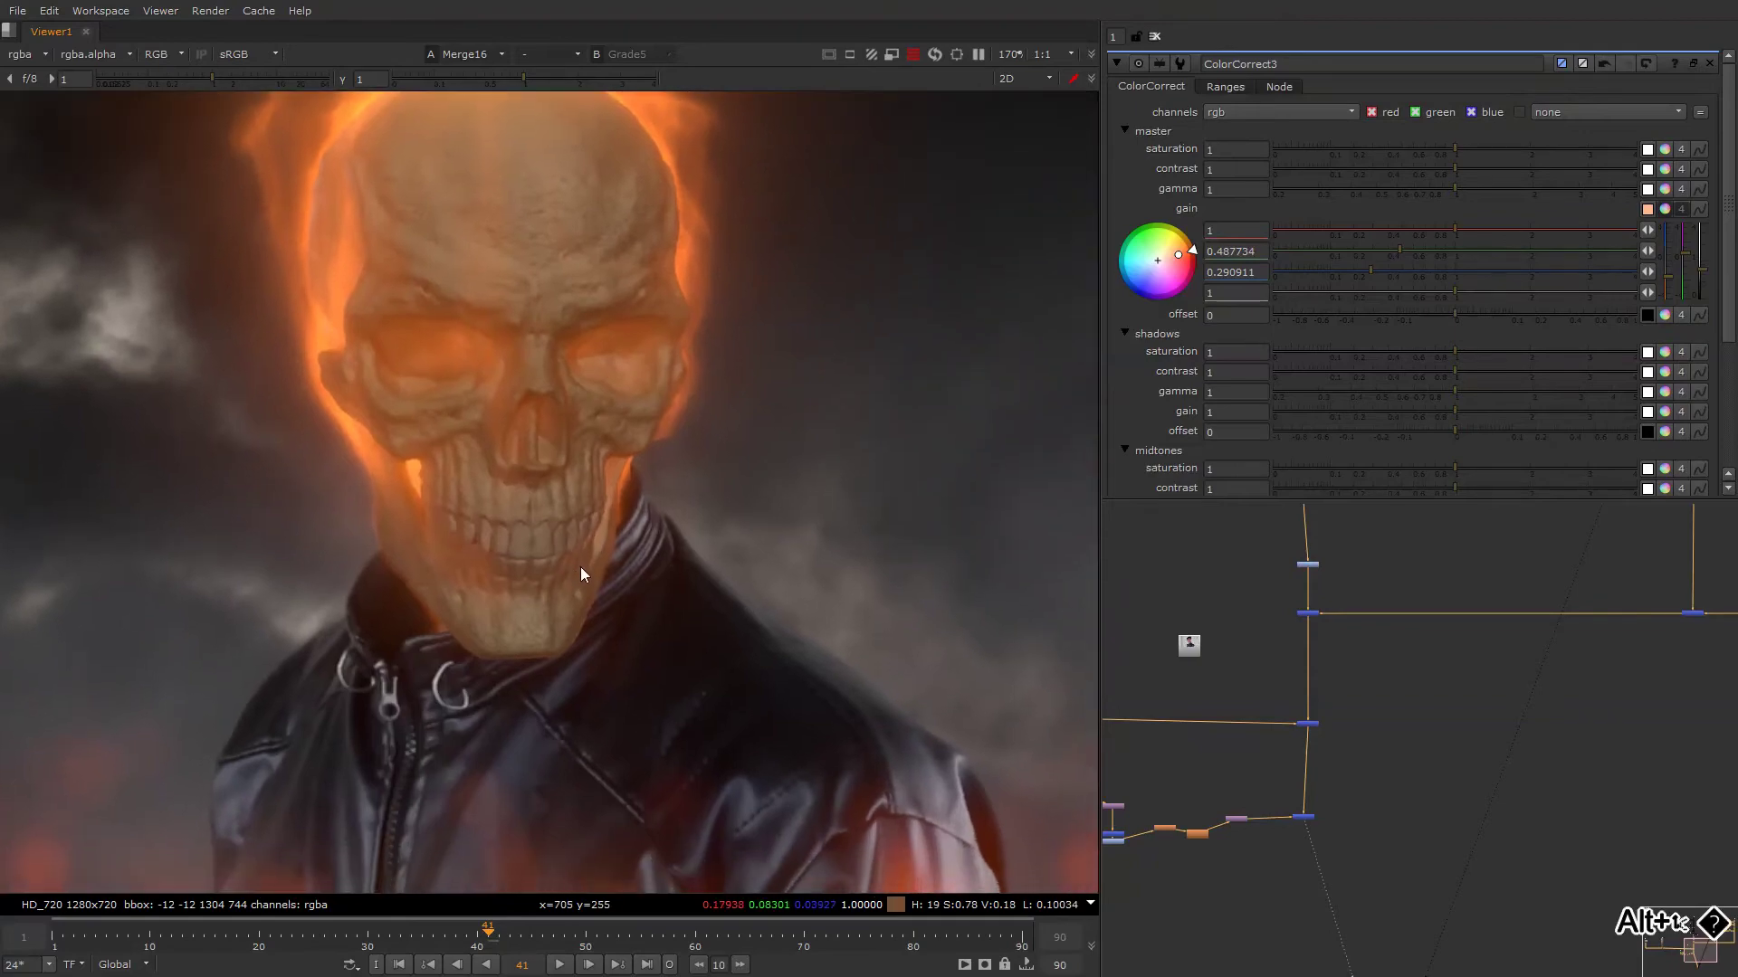
{"action": "scroll", "coordinate": [616, 498], "scroll_direction": "down", "scroll_amount": 2}
{"action": "key", "text": "o"}
{"action": "key", "text": "o"}
{"action": "scroll", "coordinate": [703, 425], "scroll_direction": "down", "scroll_amount": 2}
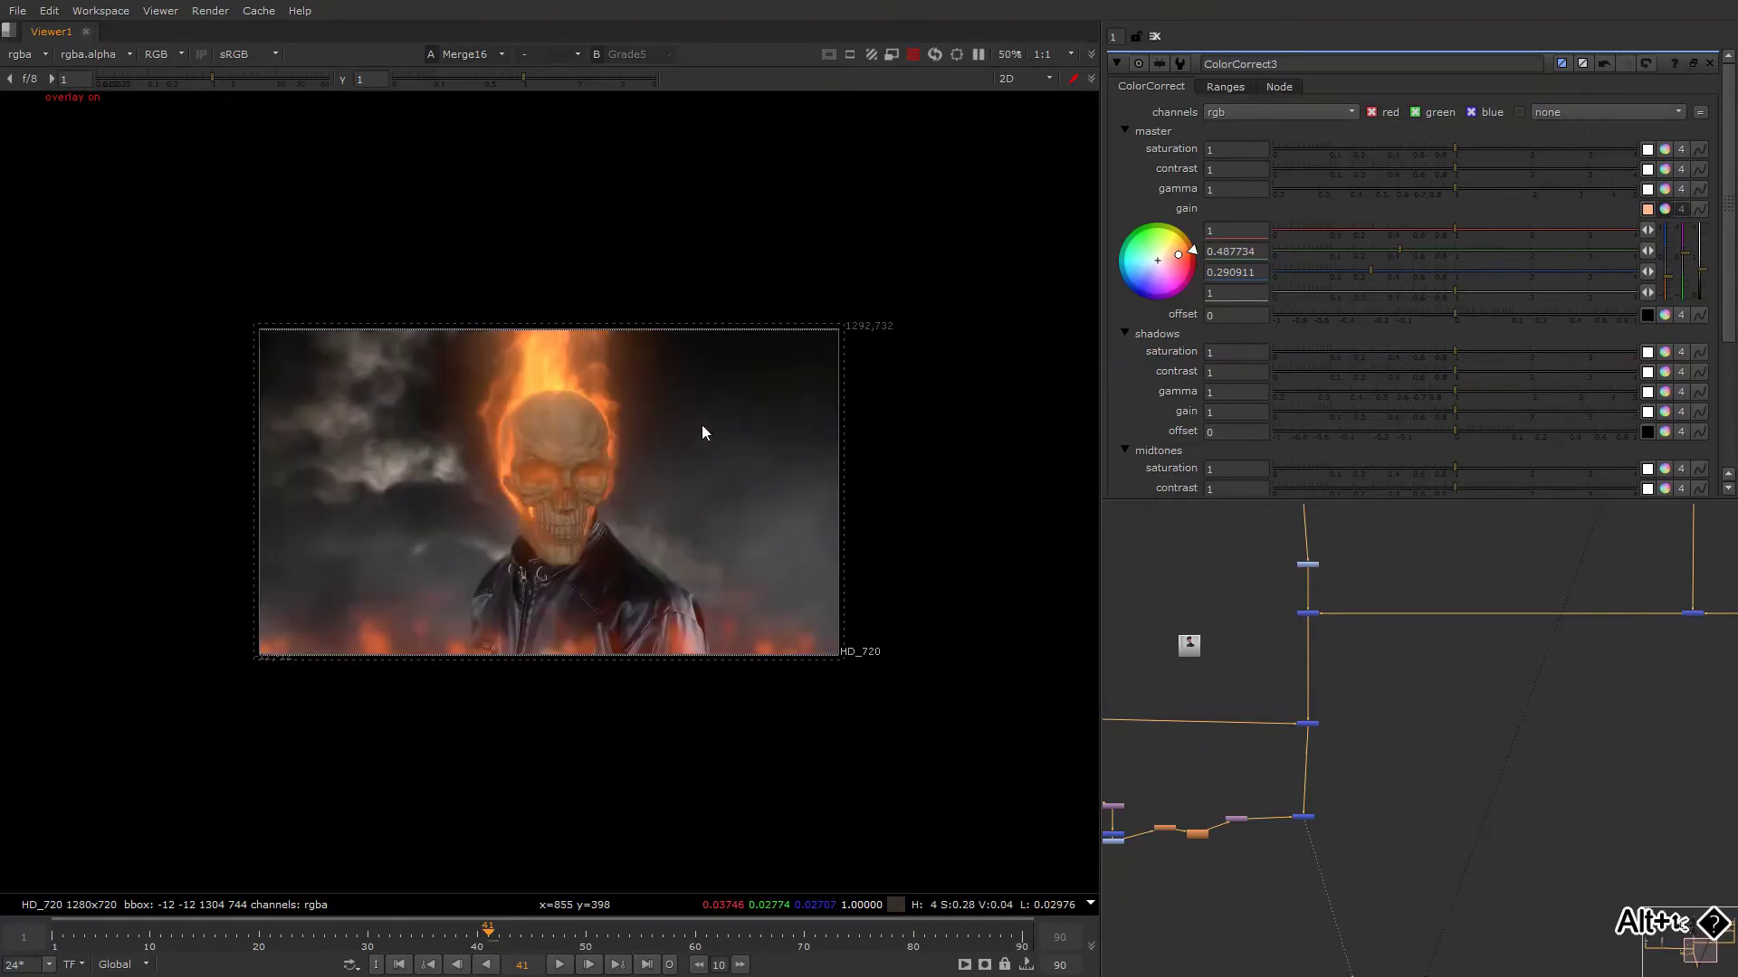
{"action": "key", "text": "y"}
{"action": "key", "text": "y"}
{"action": "key", "text": "o"}
{"action": "key", "text": "o"}
Insert a Grade node below the last Grade in the skull branch.
{"action": "scroll", "coordinate": [1412, 706], "scroll_direction": "down", "scroll_amount": 3}
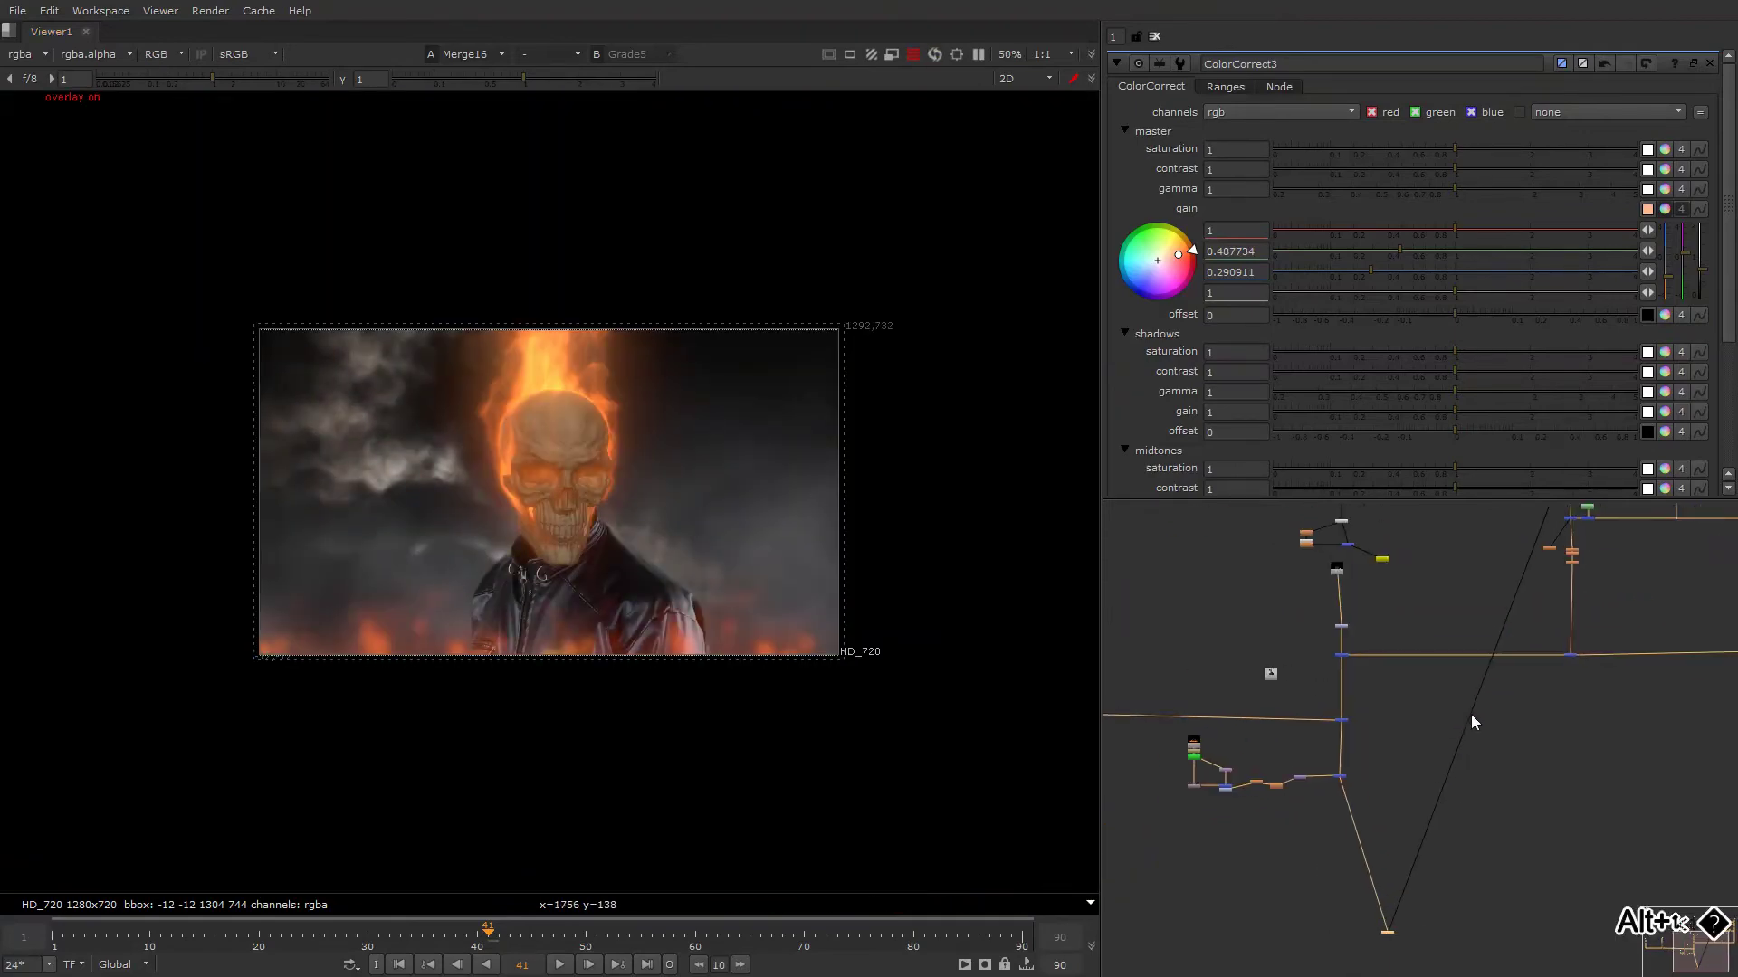
{"action": "middle_click_drag", "start_coordinate": [1626, 622], "coordinate": [1365, 775]}
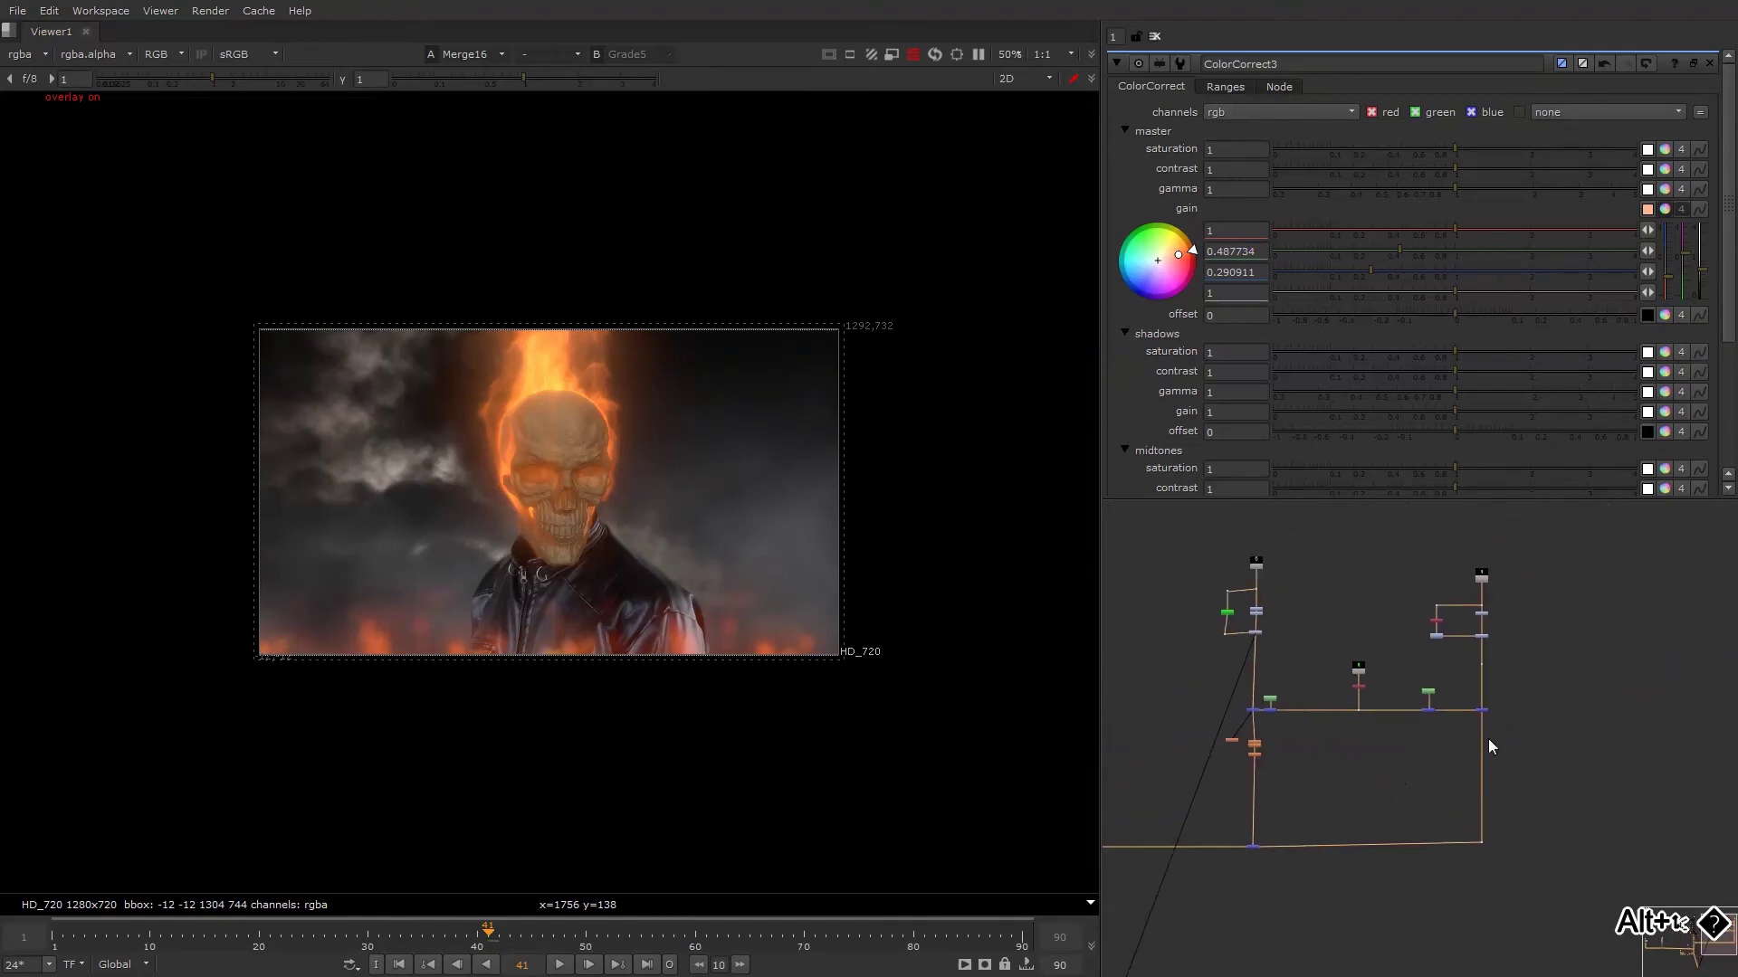
{"action": "scroll", "coordinate": [1487, 739], "scroll_direction": "up", "scroll_amount": 5}
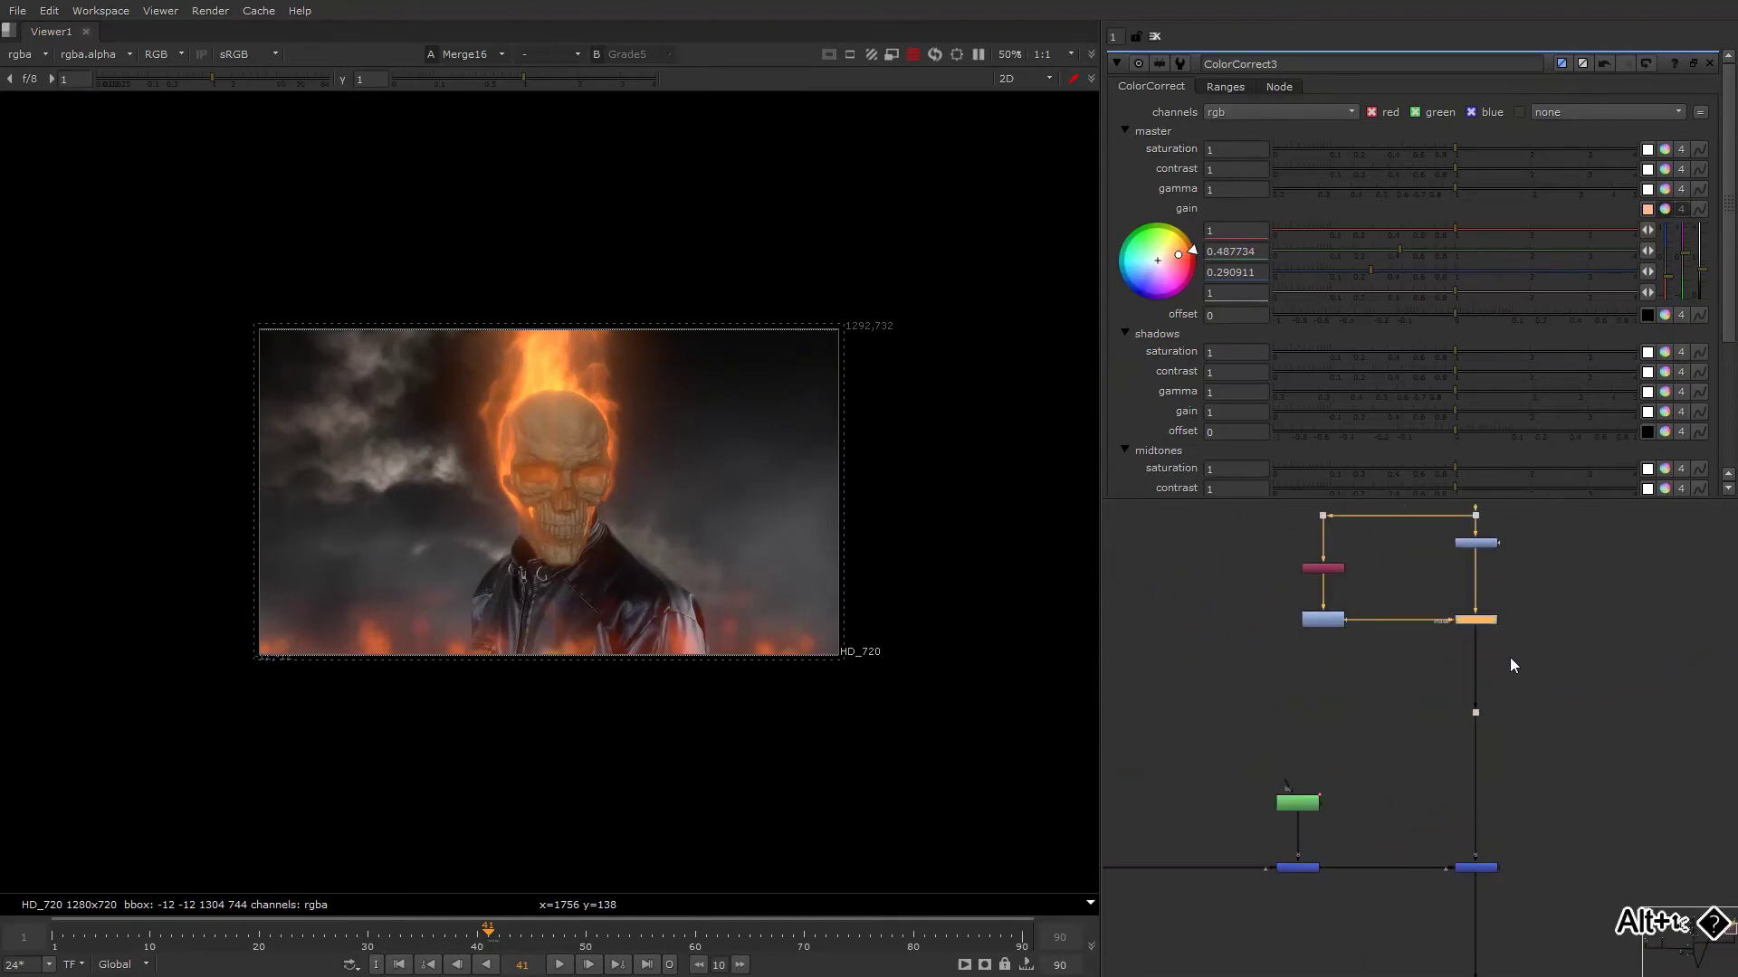
{"action": "key", "text": "g"}
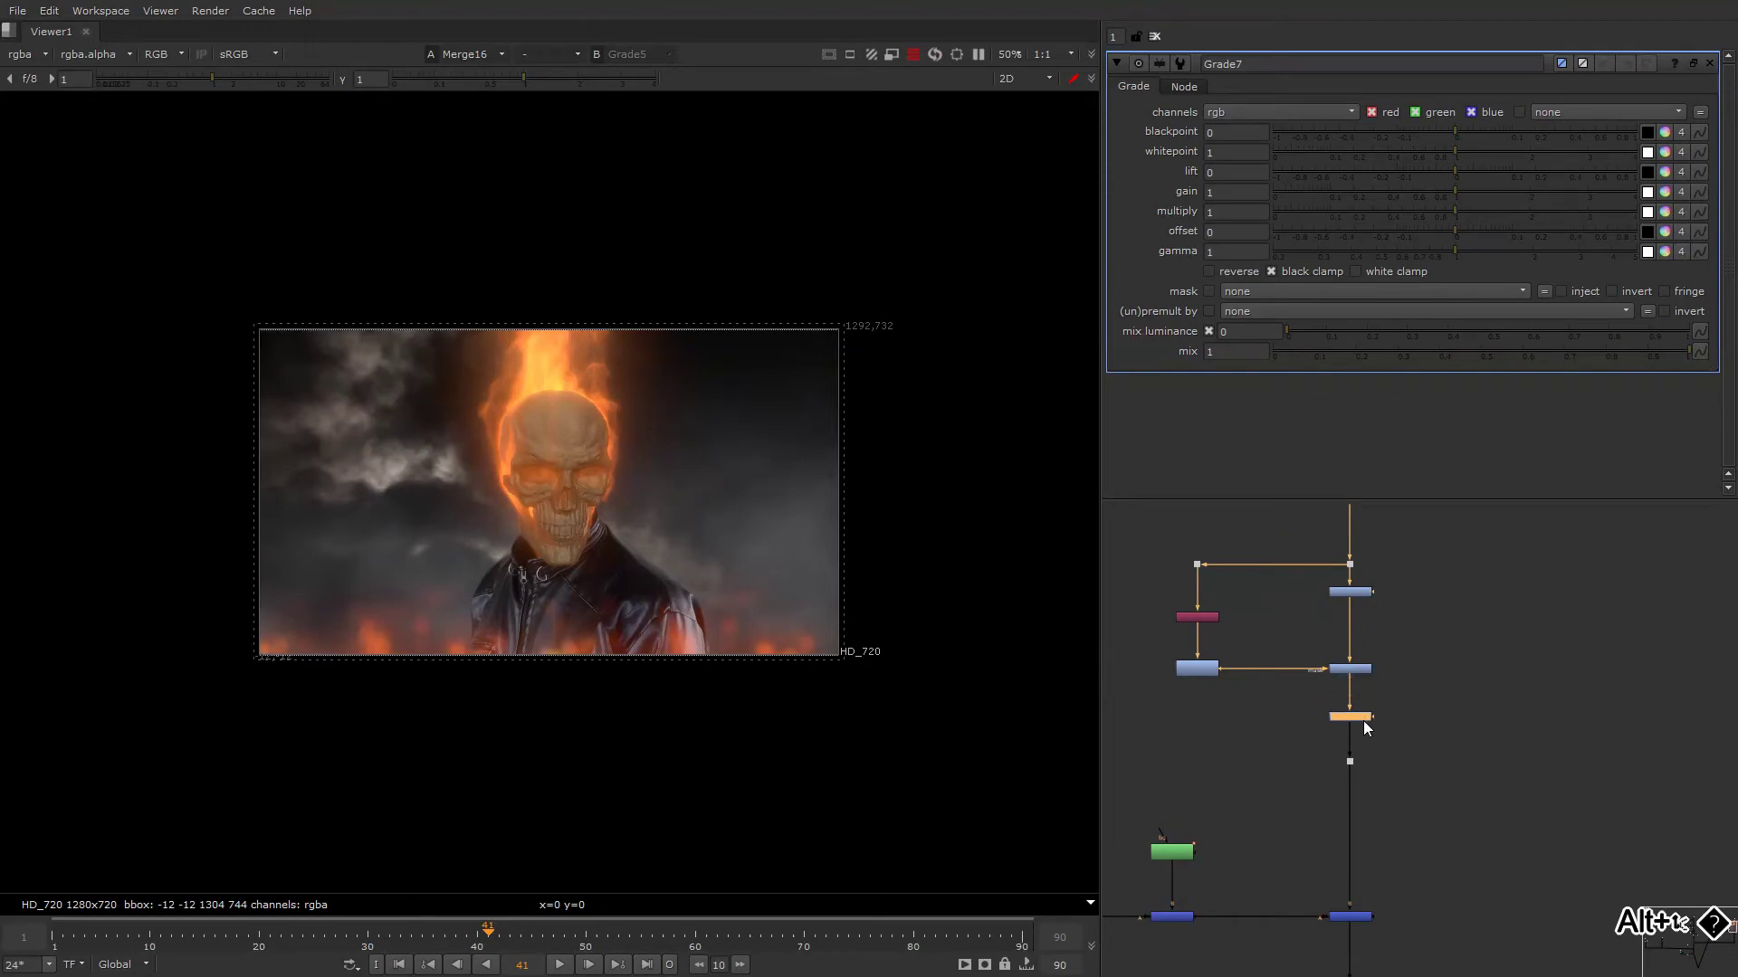
Add an unconnected Noise node beside the new Grade in the skull branch.
{"action": "left_click", "coordinate": [1579, 719]}
{"action": "key", "text": "Tab"}
{"action": "type", "text": "noise"}
{"action": "key", "text": "Return"}
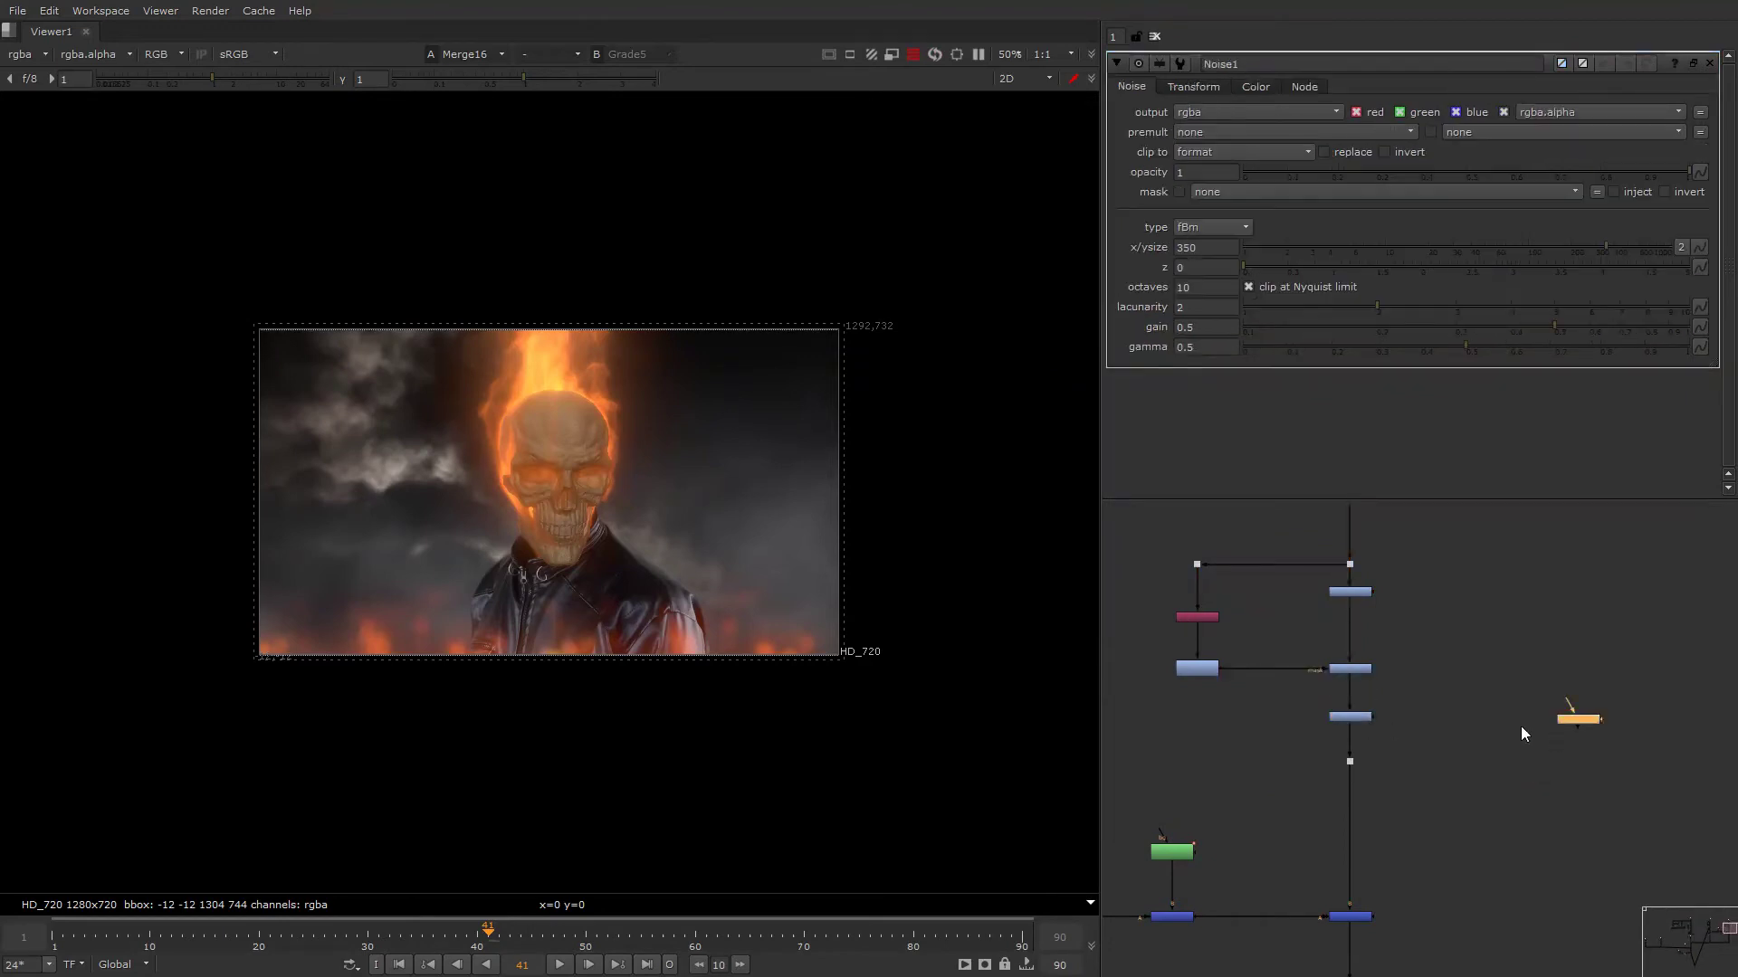
Add a Shuffle node fed from the Dot under the skull's Read, display it, and set its input to the UVPass layer.
{"action": "left_click_drag", "start_coordinate": [1521, 733], "coordinate": [1479, 730], "text": "alt"}
{"action": "left_click", "coordinate": [1460, 715]}
{"action": "key", "text": "Tab"}
{"action": "type", "text": "shu"}
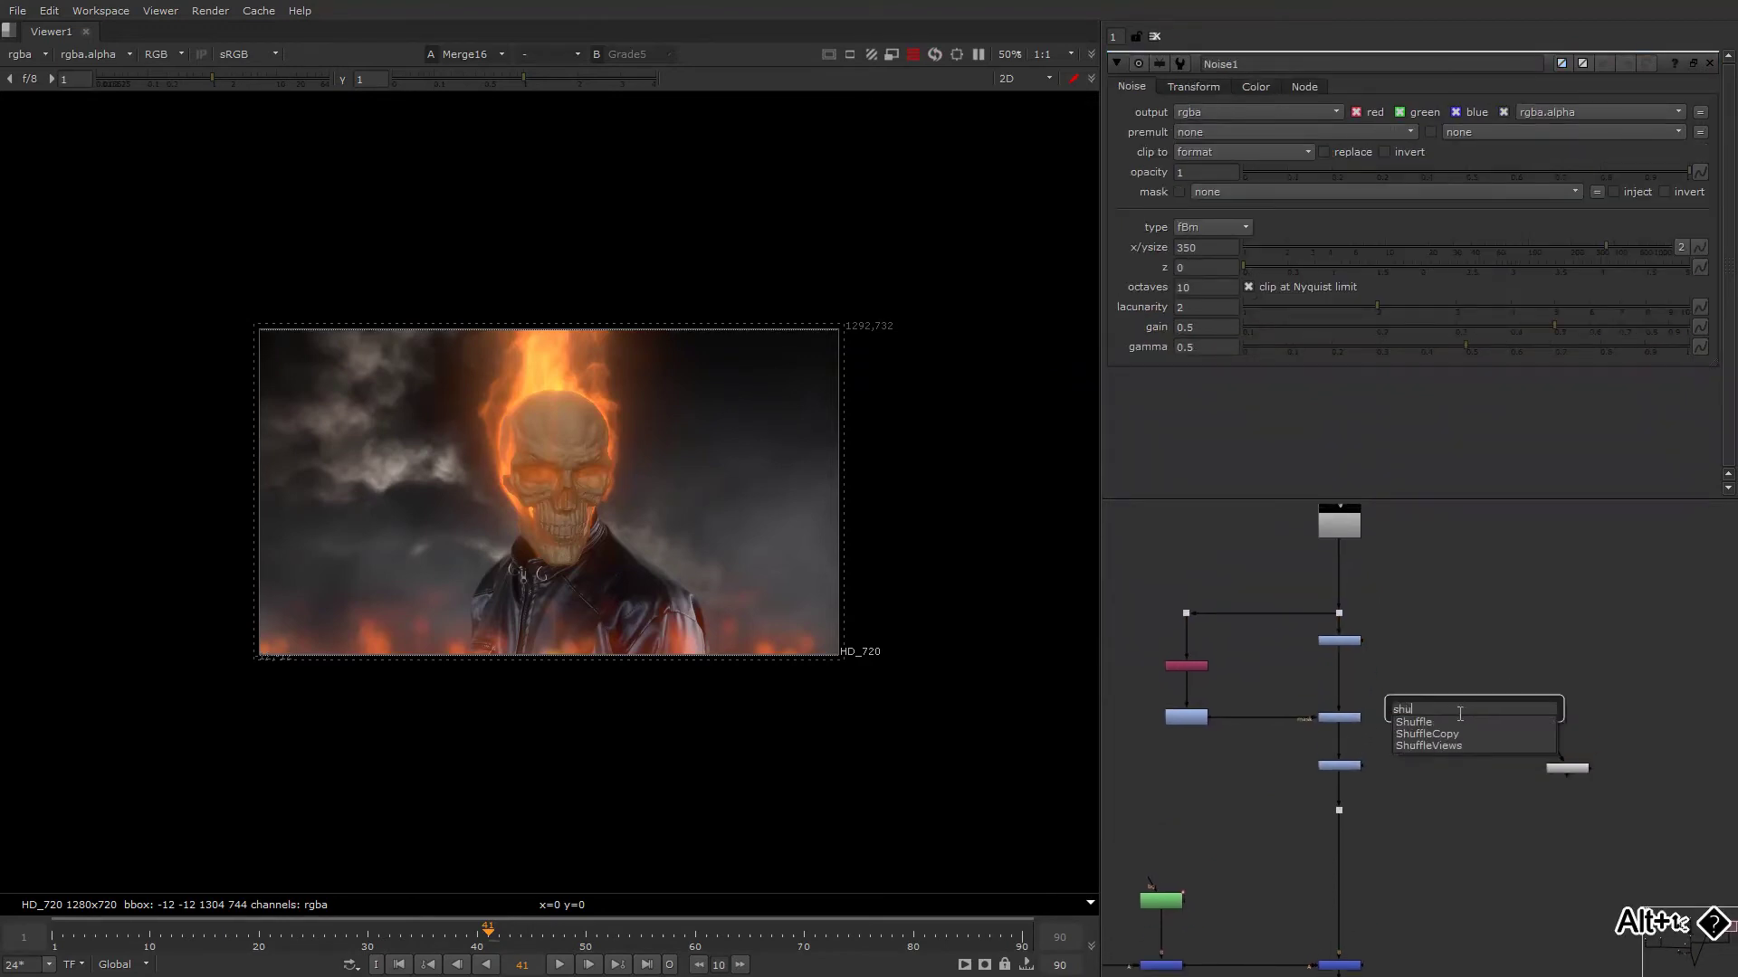
{"action": "key", "text": "Return"}
{"action": "left_click_drag", "start_coordinate": [1465, 686], "coordinate": [1338, 611]}
{"action": "left_click", "coordinate": [1470, 705]}
{"action": "key", "text": "1"}
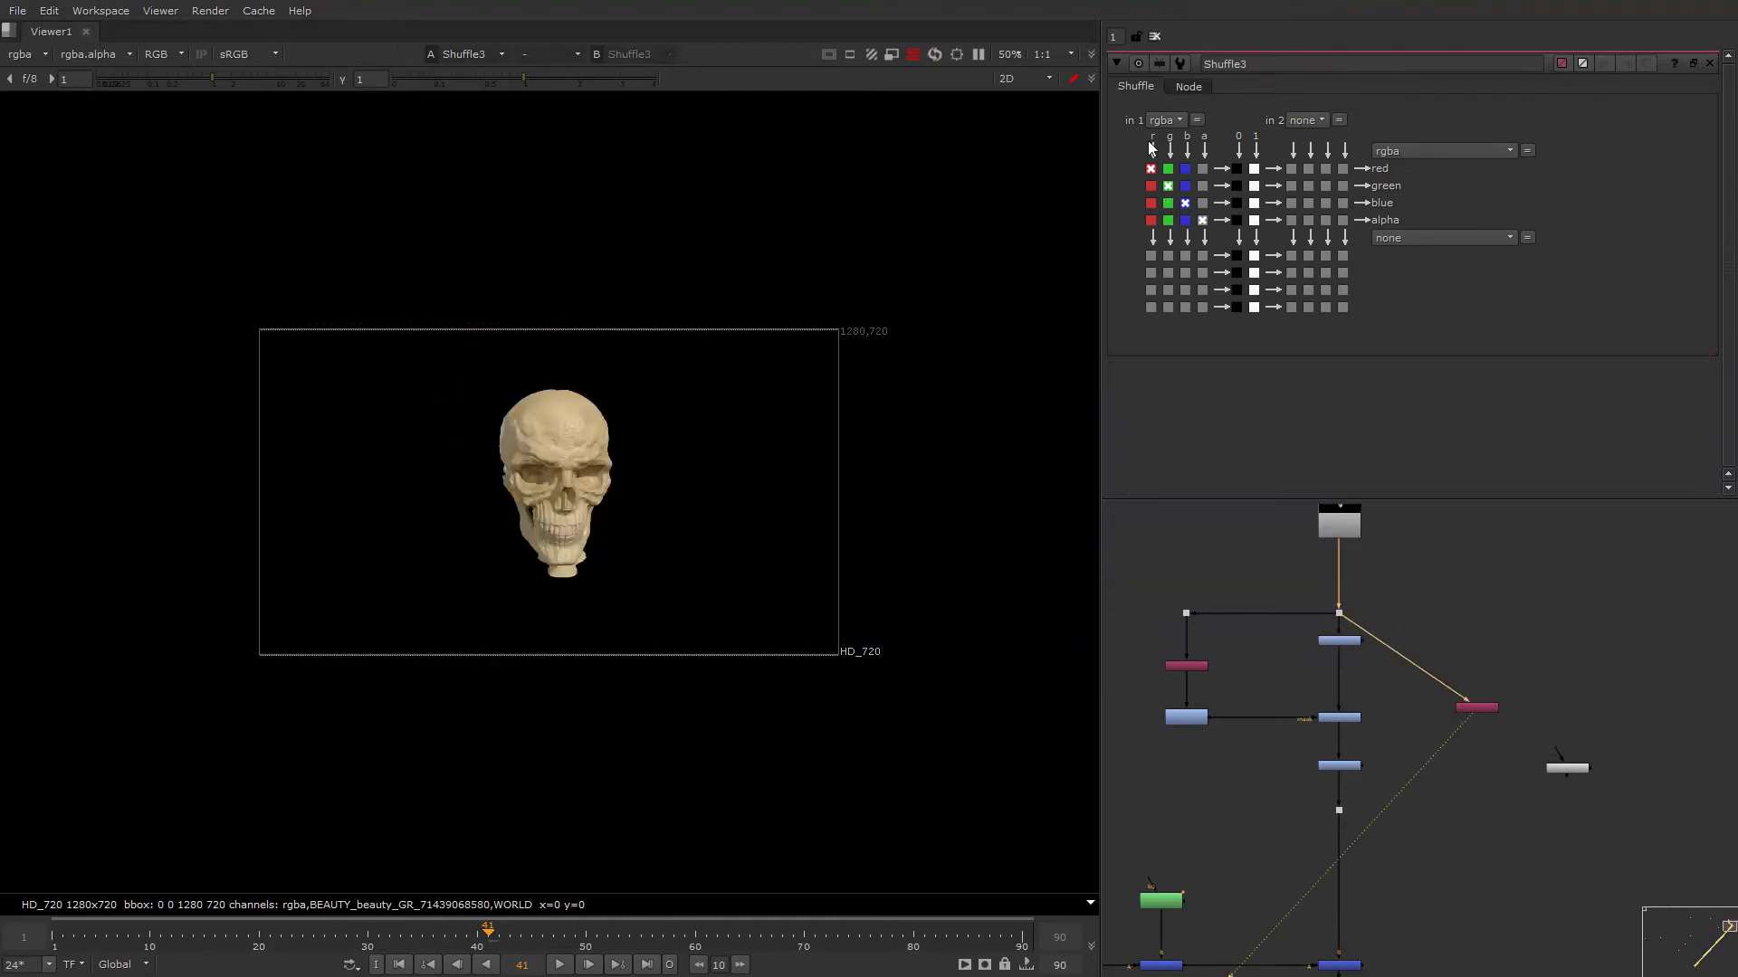
{"action": "left_click", "coordinate": [1166, 119]}
{"action": "left_click", "coordinate": [1162, 500]}
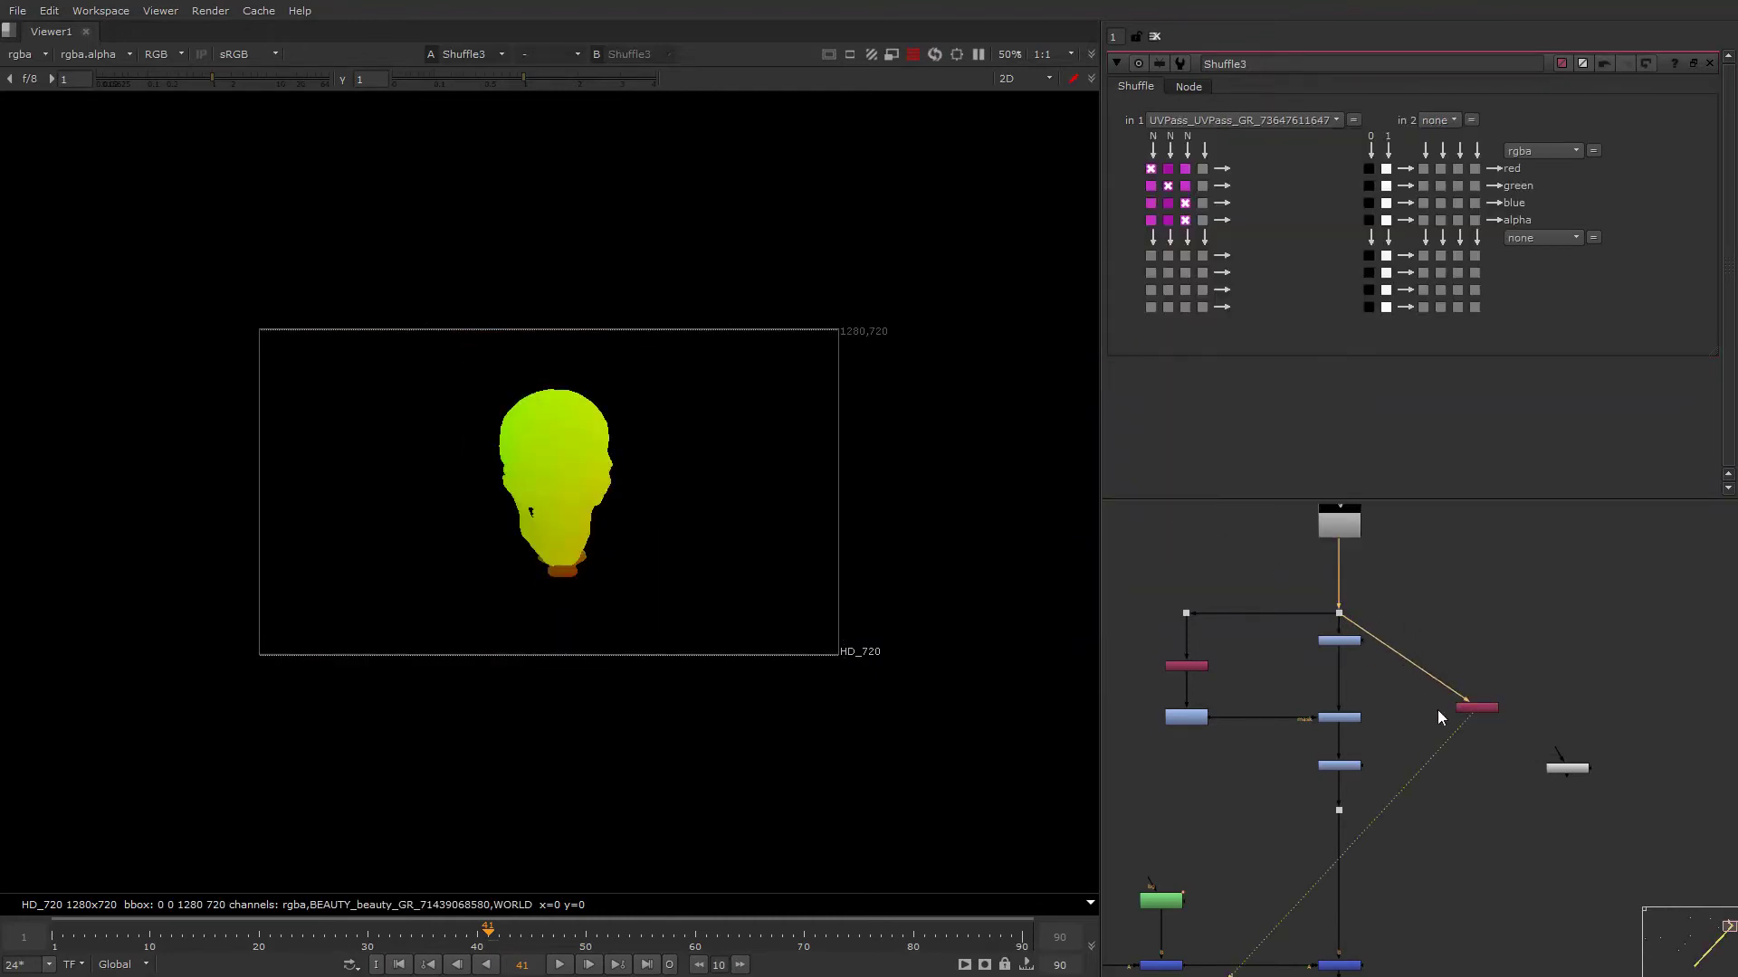
Display the Noise node, set its x/ysize to 25.5, and connect the new Grade's mask input to it.
{"action": "left_click_drag", "start_coordinate": [1439, 718], "coordinate": [1448, 696], "text": "alt"}
{"action": "left_click", "coordinate": [1543, 699]}
{"action": "key", "text": "1"}
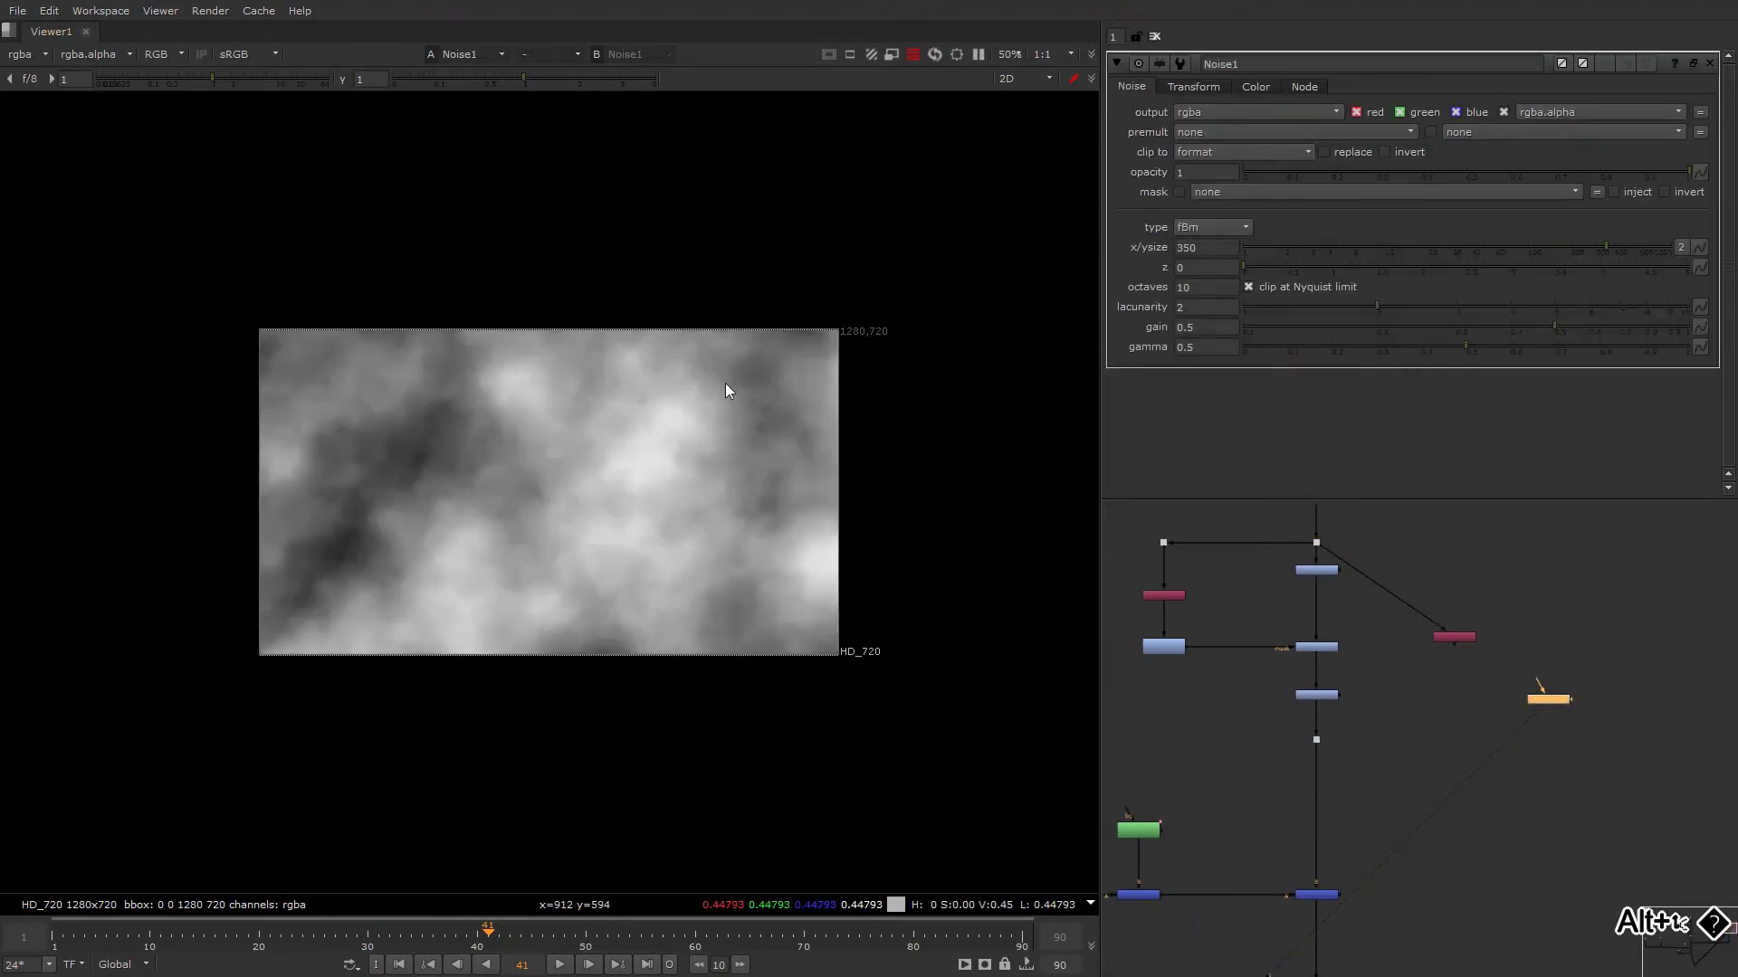
{"action": "left_click_drag", "start_coordinate": [1599, 247], "coordinate": [1443, 244]}
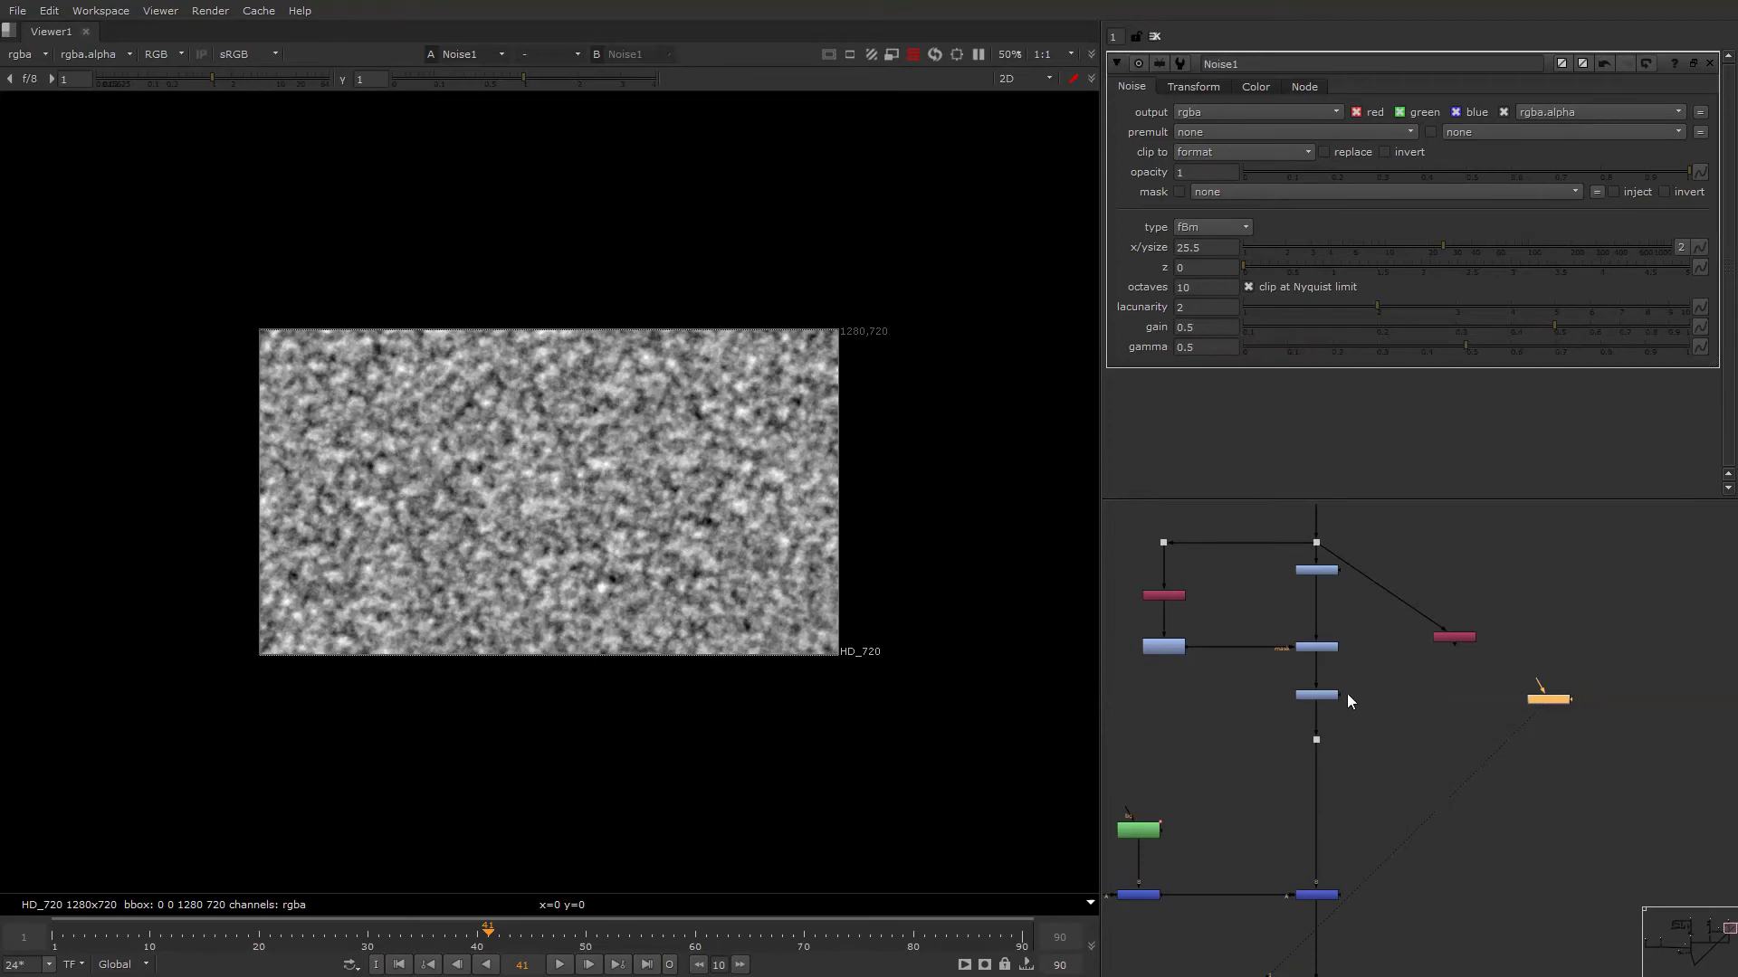
{"action": "left_click_drag", "start_coordinate": [1340, 695], "coordinate": [1556, 701]}
{"action": "left_click", "coordinate": [1448, 679]}
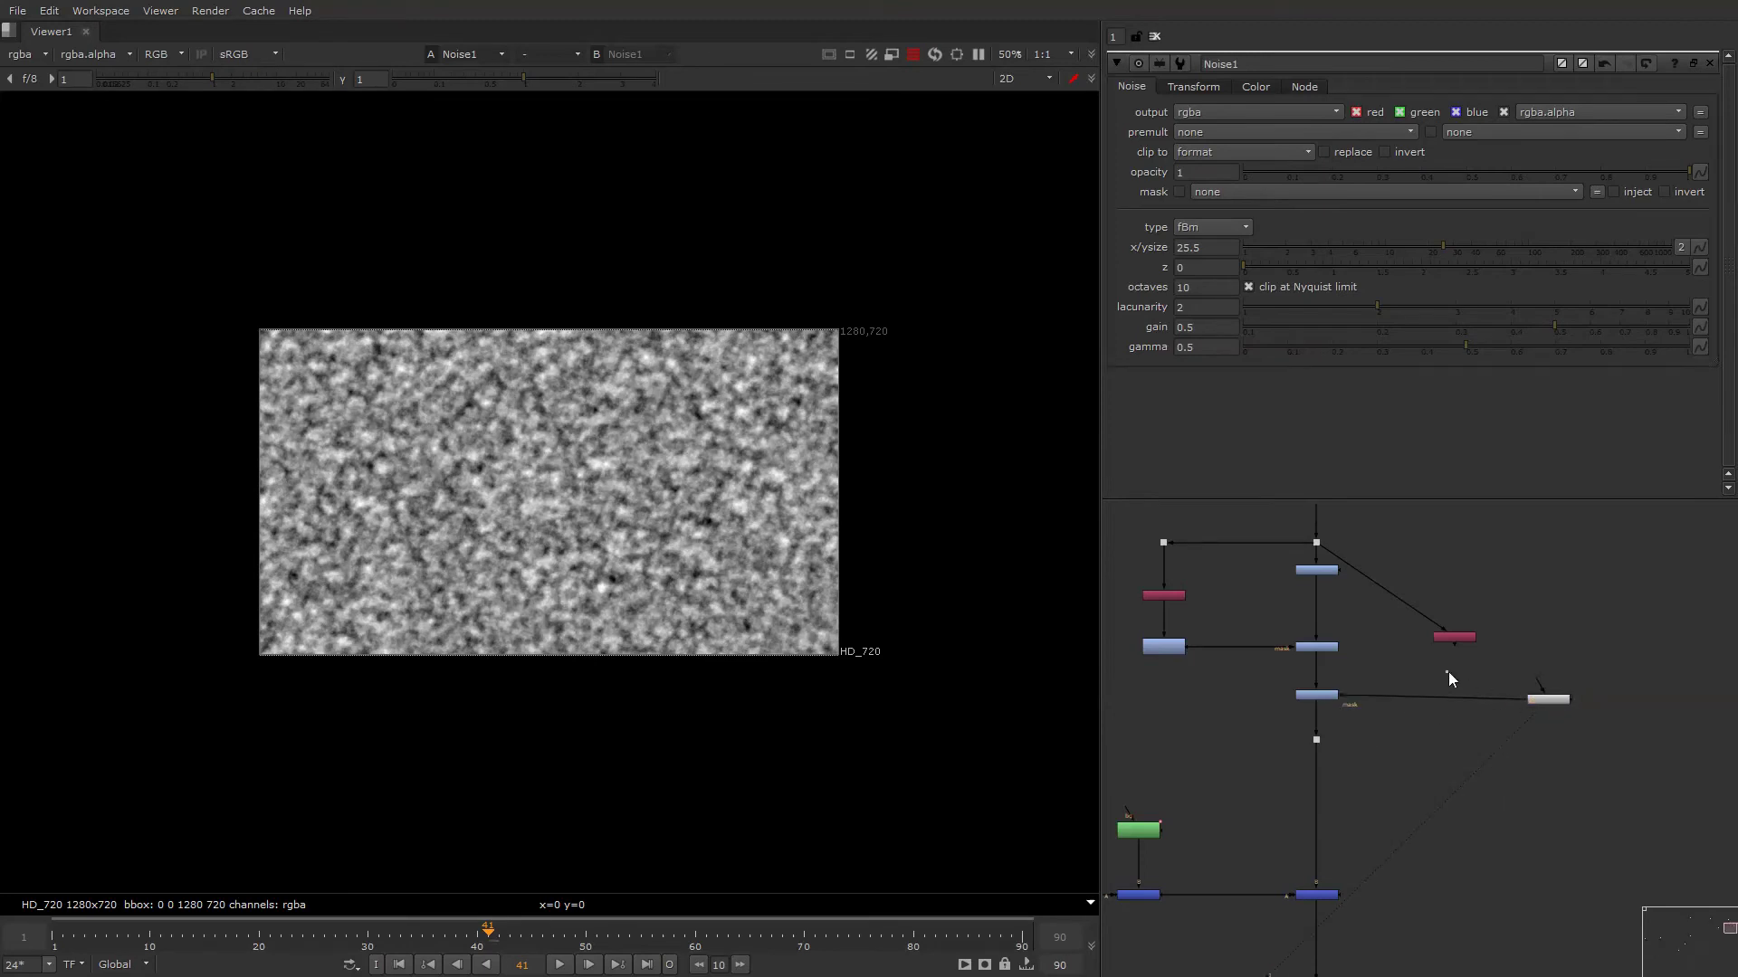
Insert an STMap node between the Noise and the new Grade's mask, fed by the UVPass Shuffle, set UV channels to rgb, and display it.
{"action": "key", "text": "Tab"}
{"action": "type", "text": "stmap"}
{"action": "key", "text": "Return"}
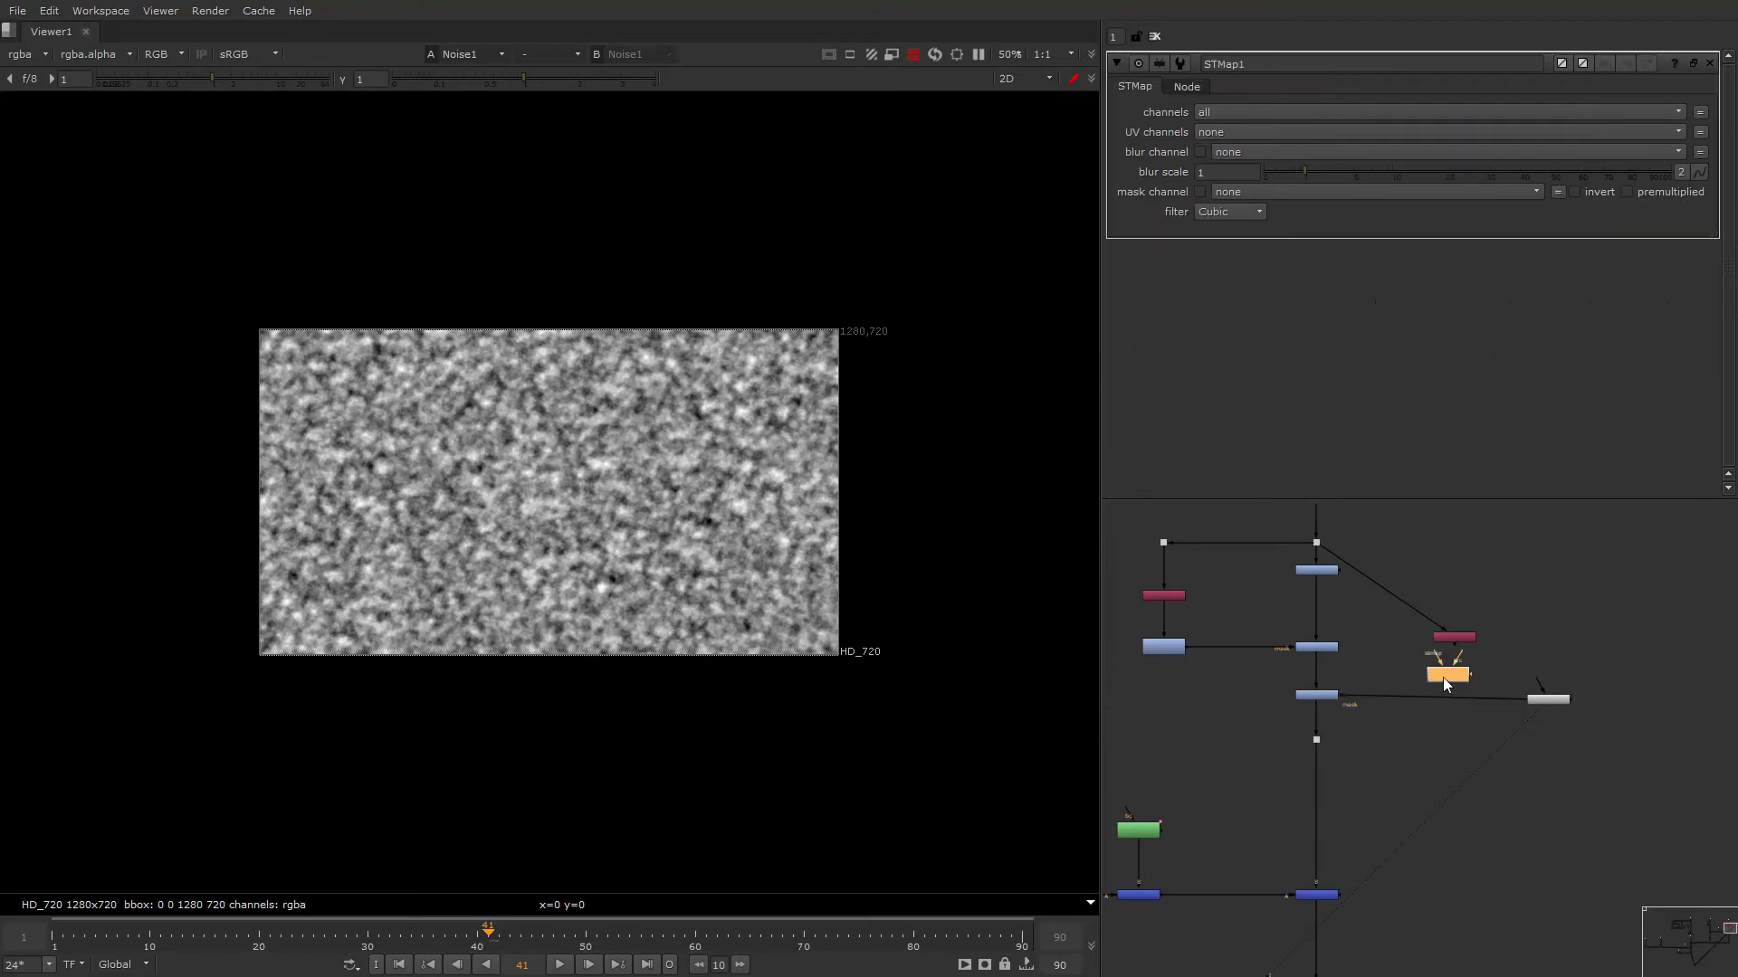
{"action": "left_click_drag", "start_coordinate": [1443, 677], "coordinate": [1452, 640]}
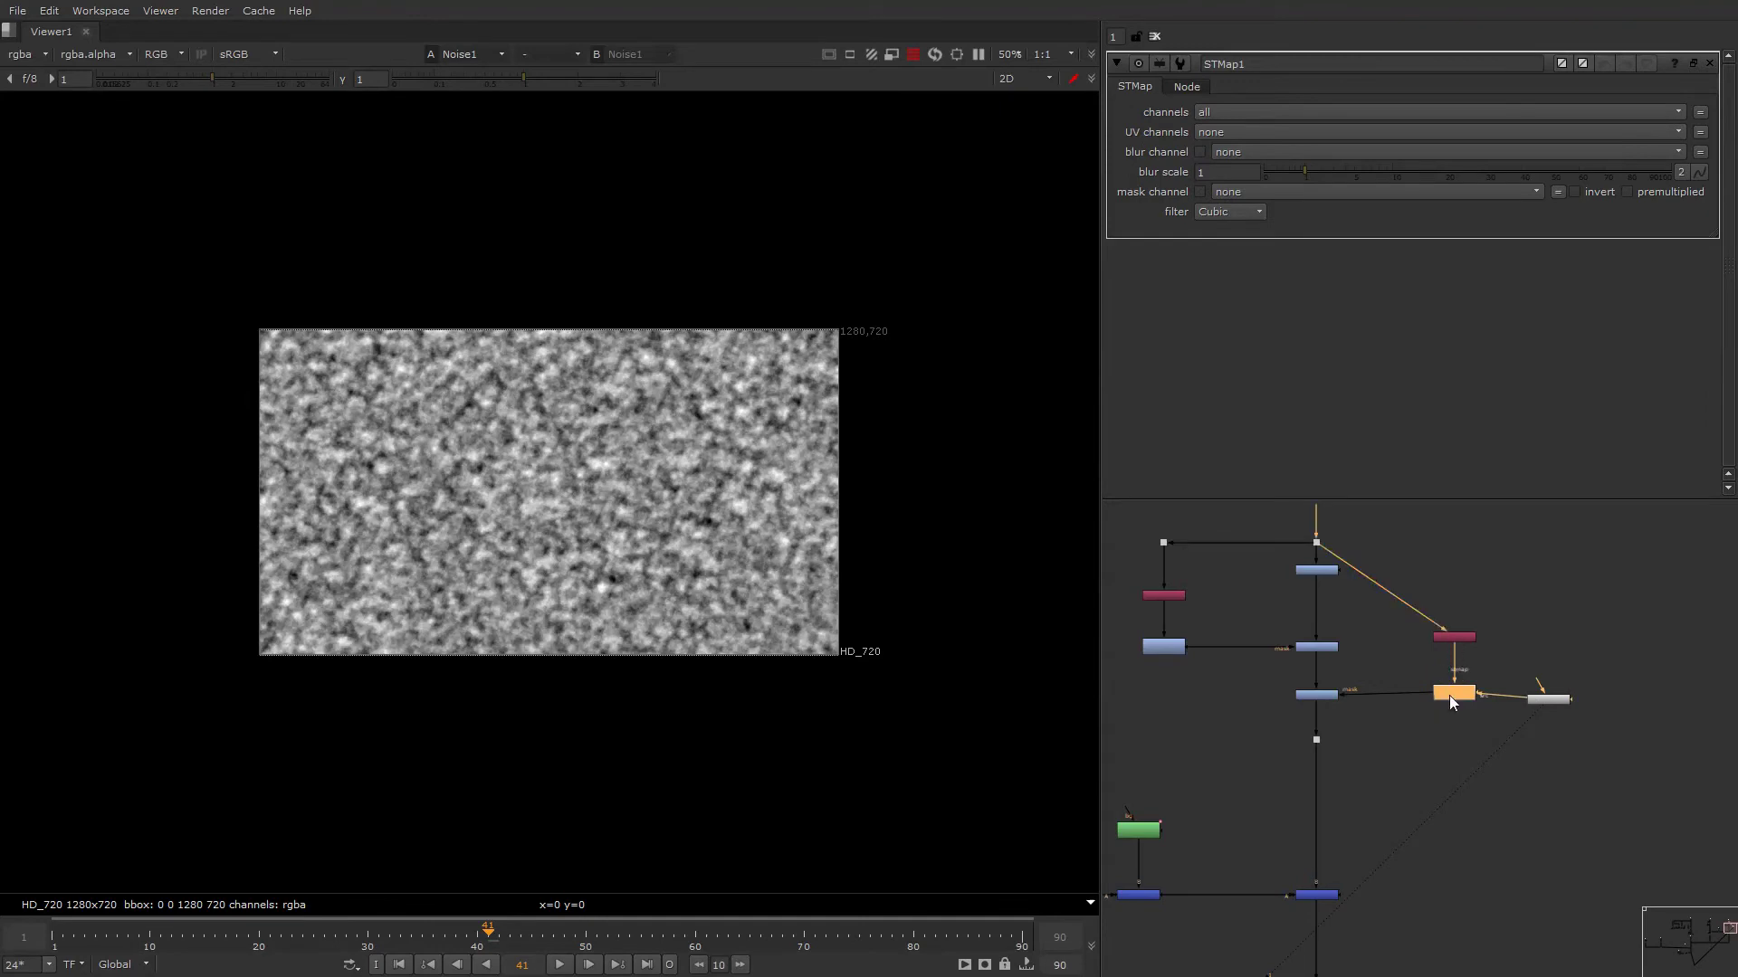
{"action": "left_click", "coordinate": [1208, 133]}
{"action": "left_click", "coordinate": [1203, 166]}
{"action": "key", "text": "1"}
{"action": "left_click", "coordinate": [1460, 693]}
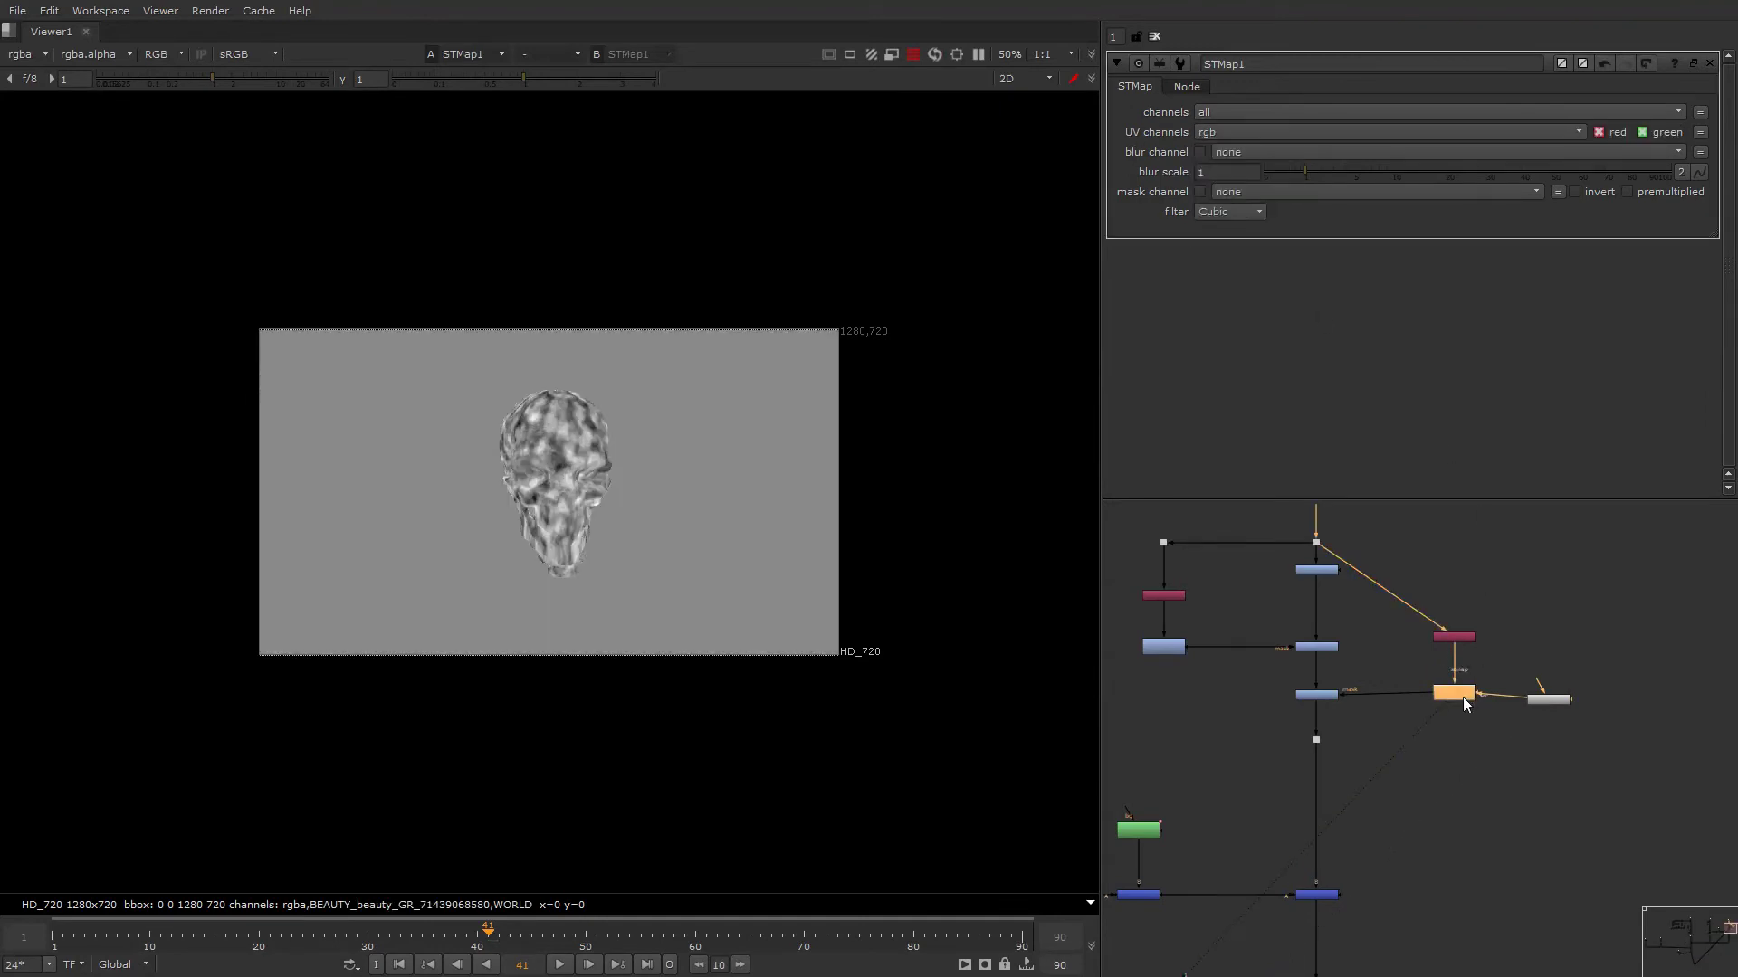
{"action": "scroll", "coordinate": [535, 433], "scroll_direction": "up", "scroll_amount": 10}
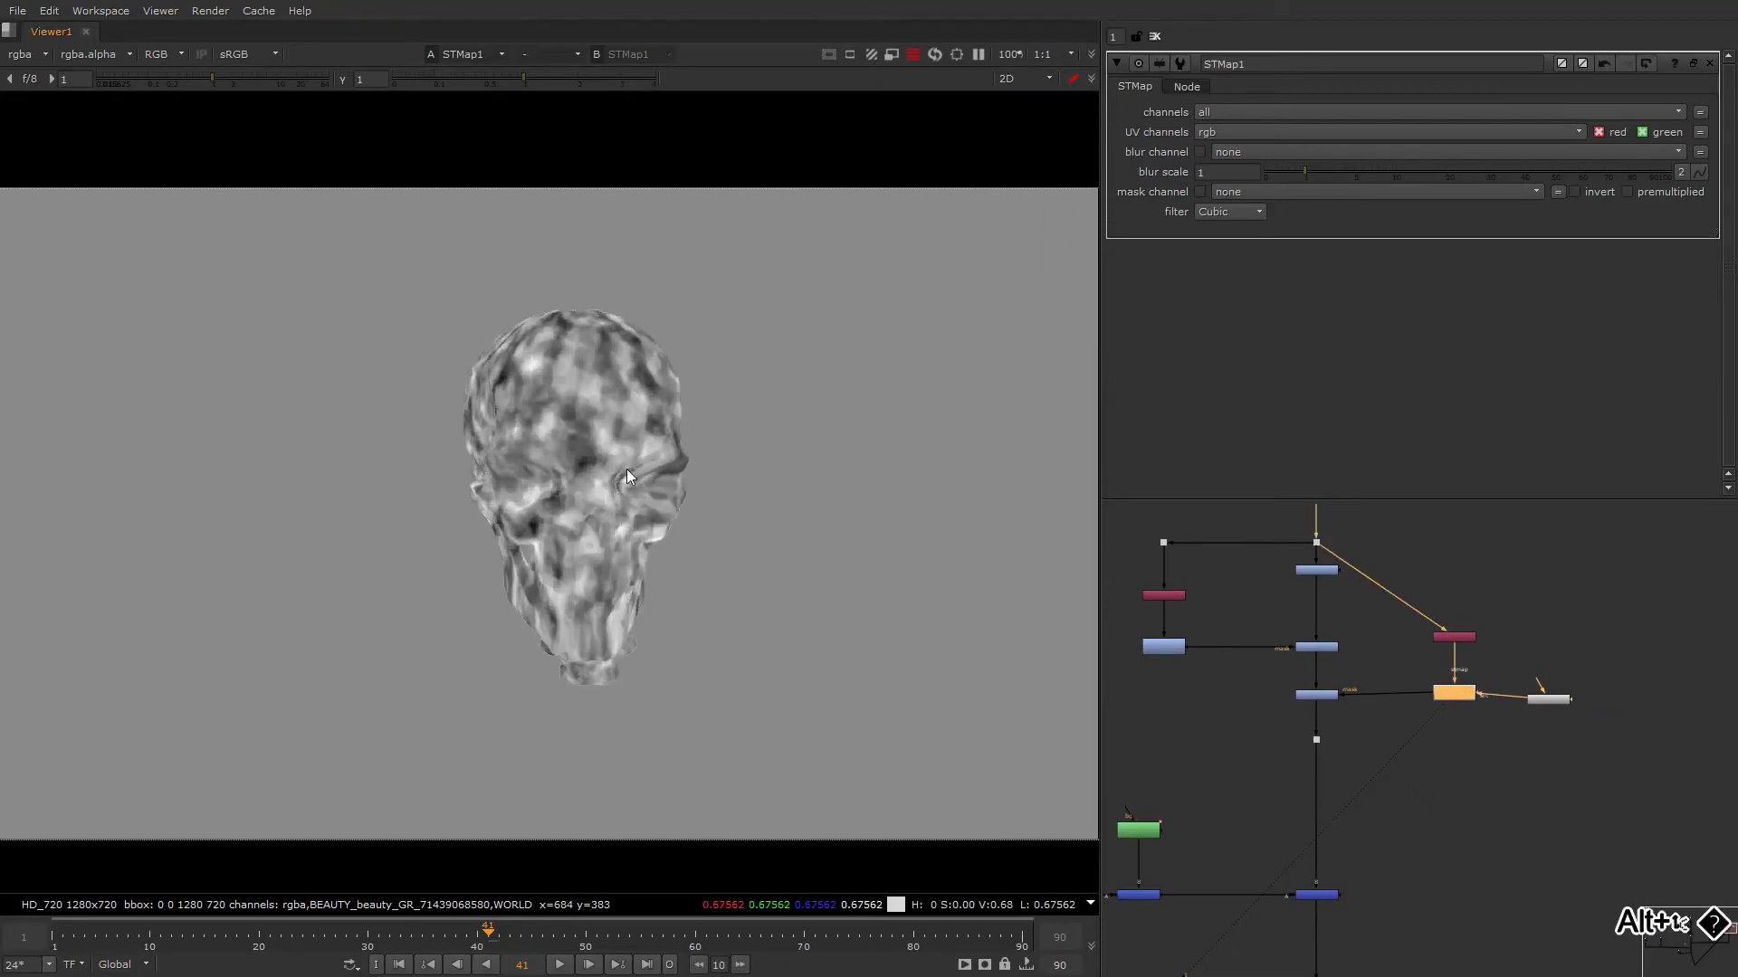
Display the noise-masked Grade and set its gain to 0.27.
{"action": "left_click", "coordinate": [1306, 696]}
{"action": "key", "text": "1"}
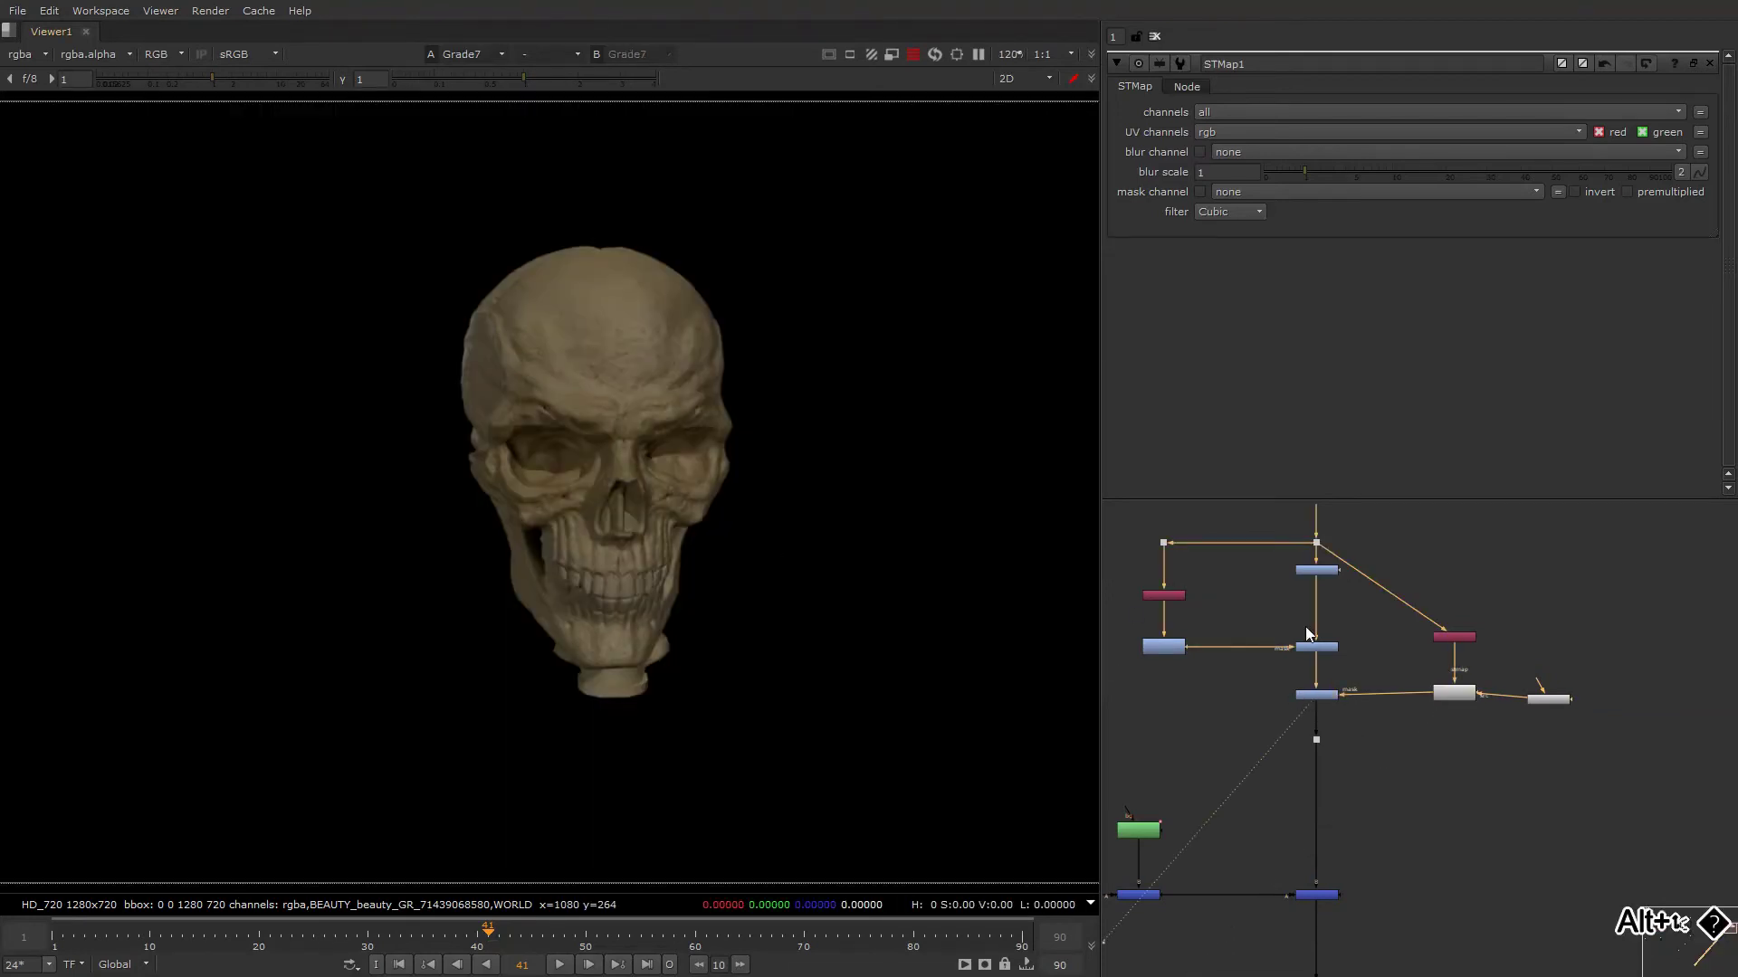
{"action": "double_click", "coordinate": [1330, 696]}
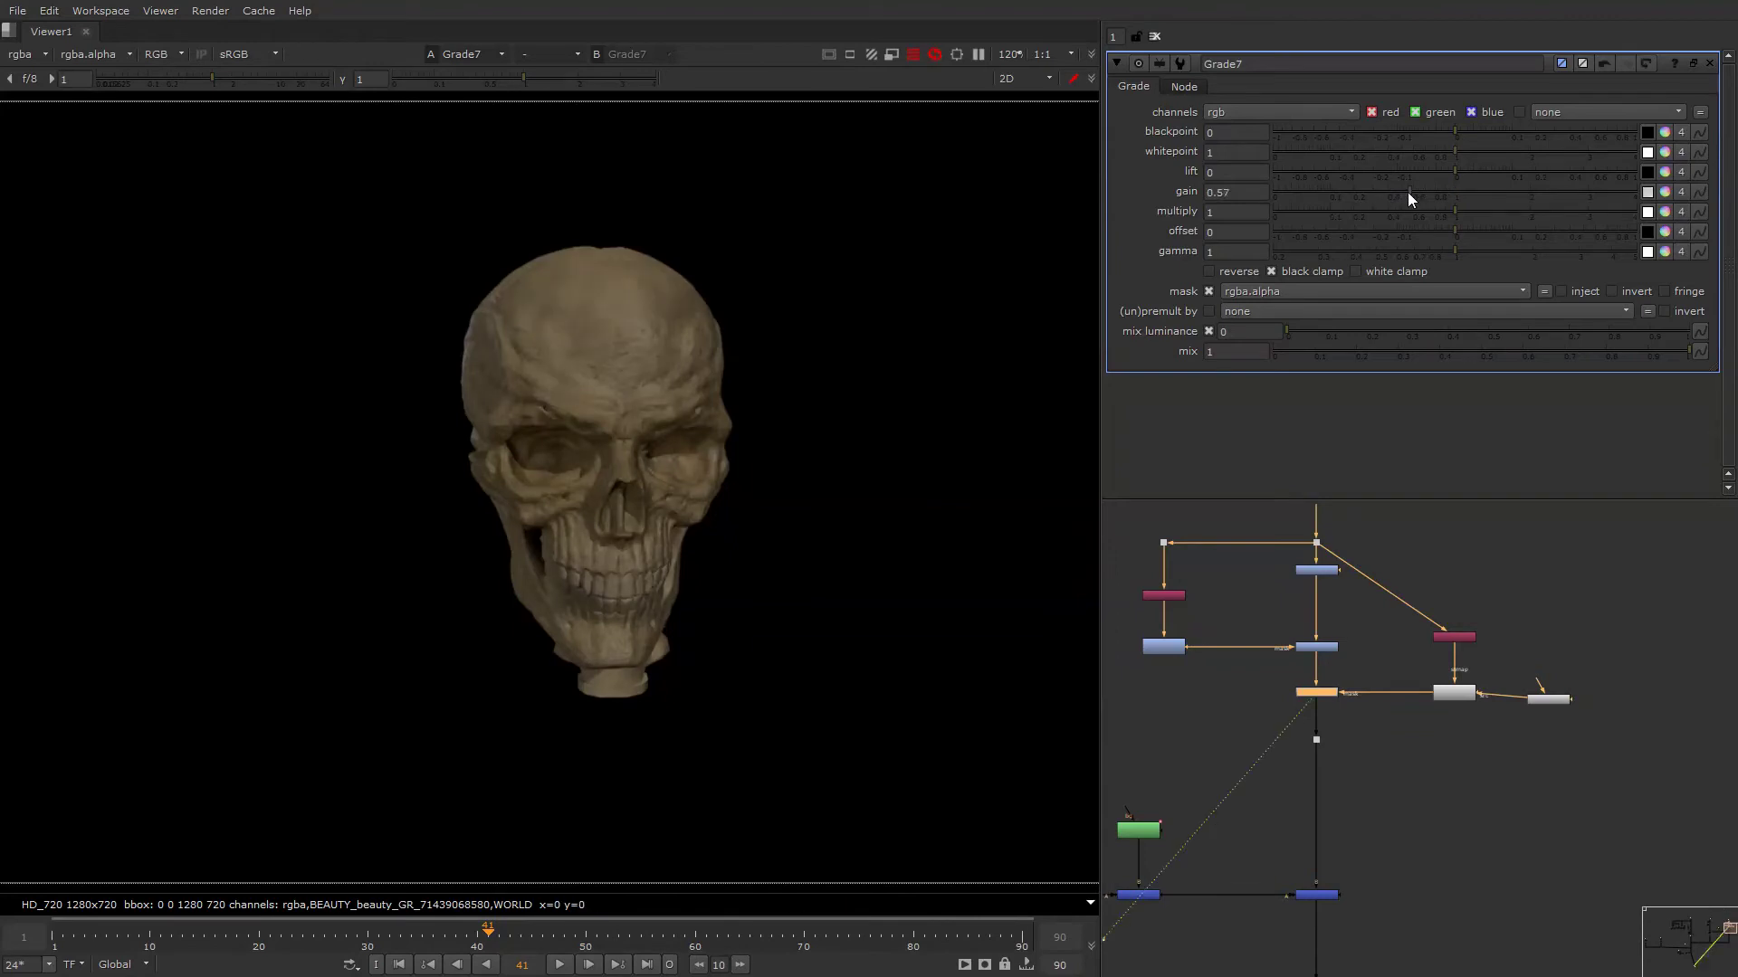
{"action": "left_click_drag", "start_coordinate": [1406, 202], "coordinate": [1369, 205]}
Insert a Blur node between the Noise and the STMap and set its size to 6.2.
{"action": "left_click", "coordinate": [1556, 699]}
{"action": "left_click_drag", "start_coordinate": [1555, 699], "coordinate": [1549, 674]}
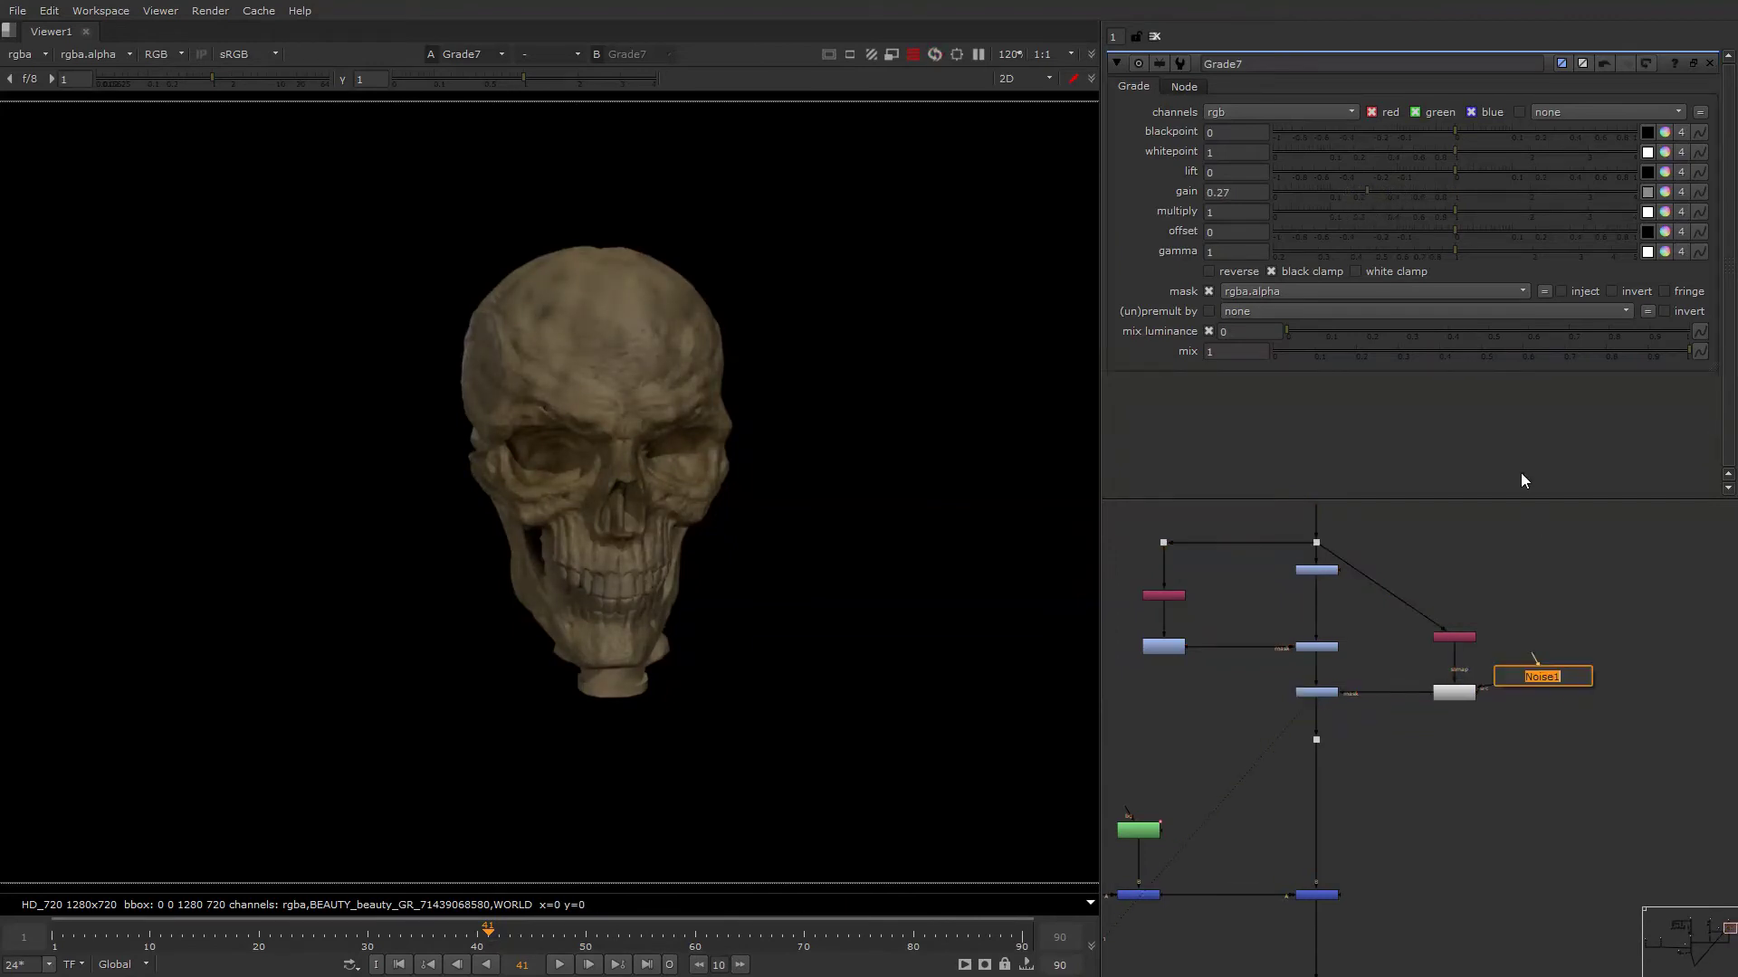
{"action": "left_click", "coordinate": [1572, 838]}
{"action": "key", "text": "b"}
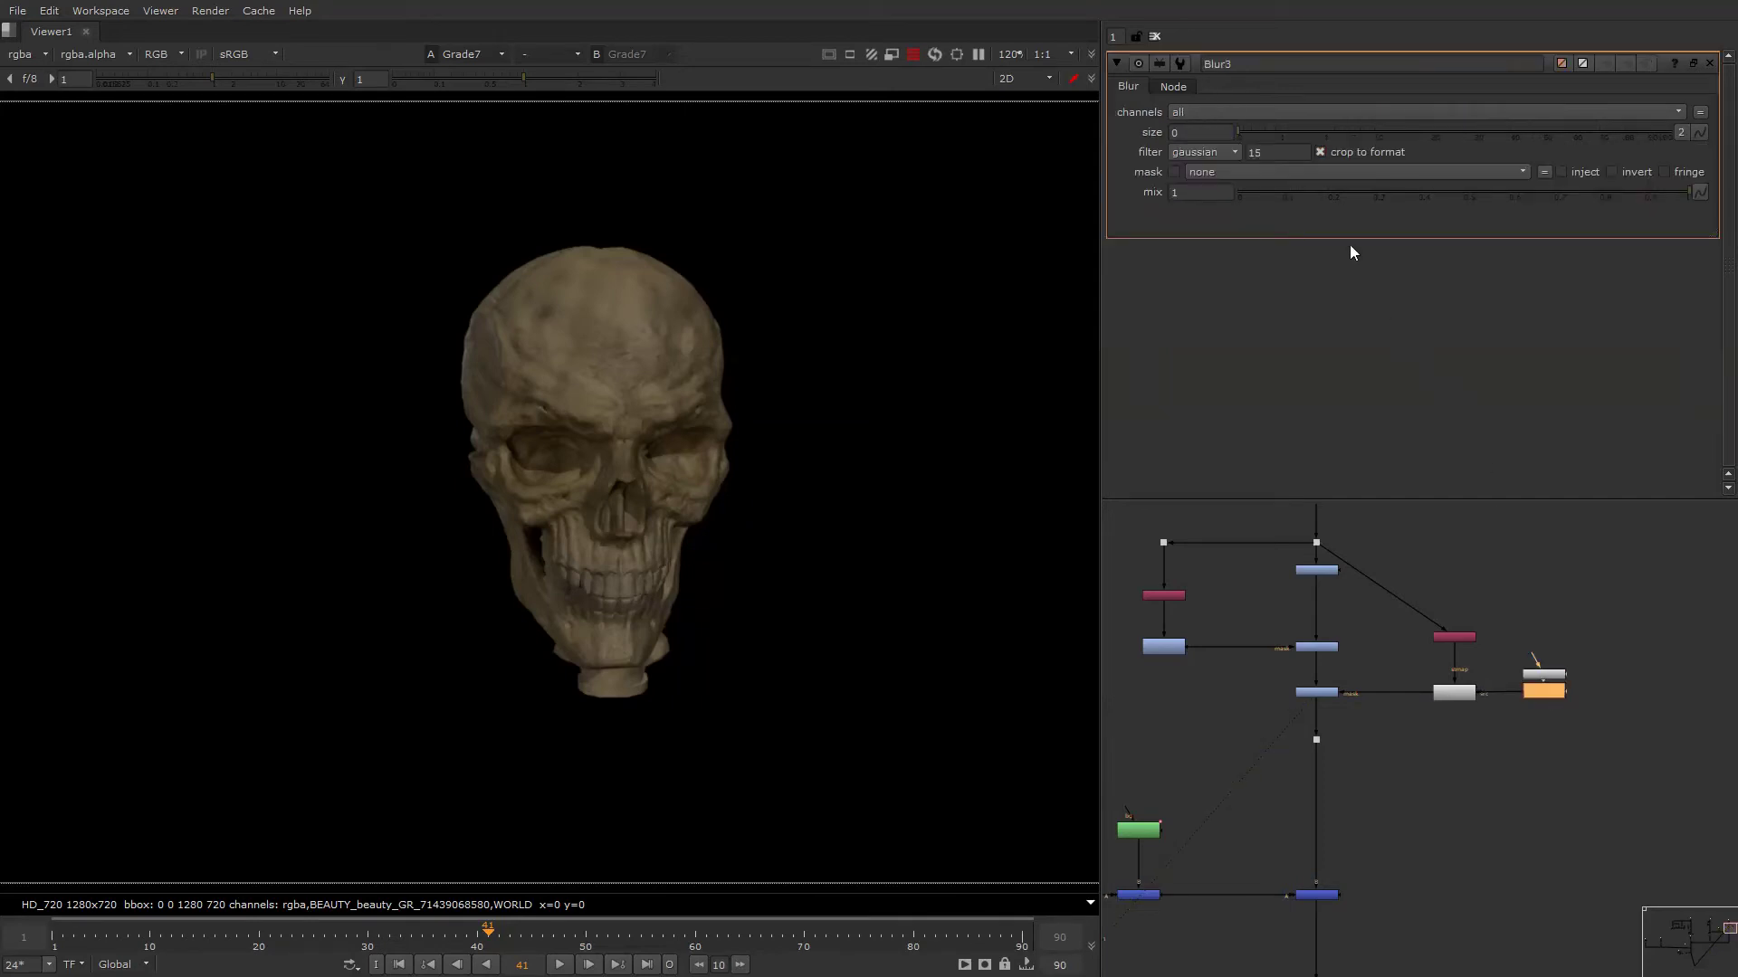
{"action": "left_click", "coordinate": [1372, 136]}
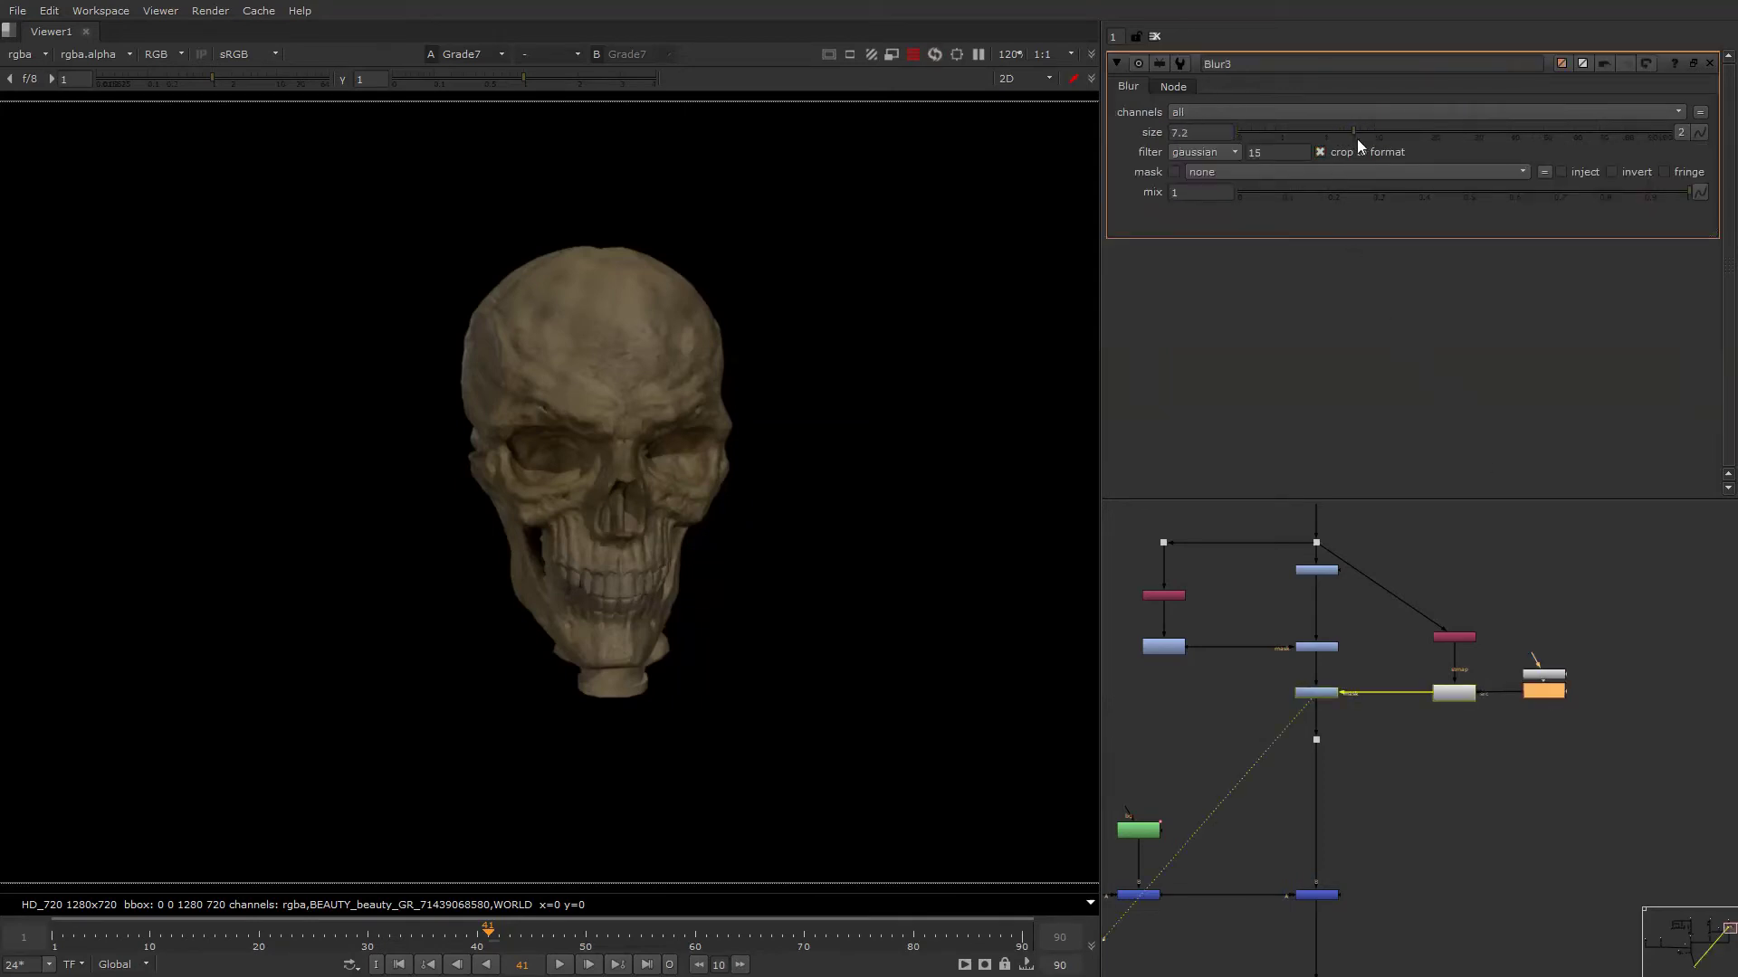
{"action": "left_click_drag", "start_coordinate": [1376, 141], "coordinate": [1348, 136]}
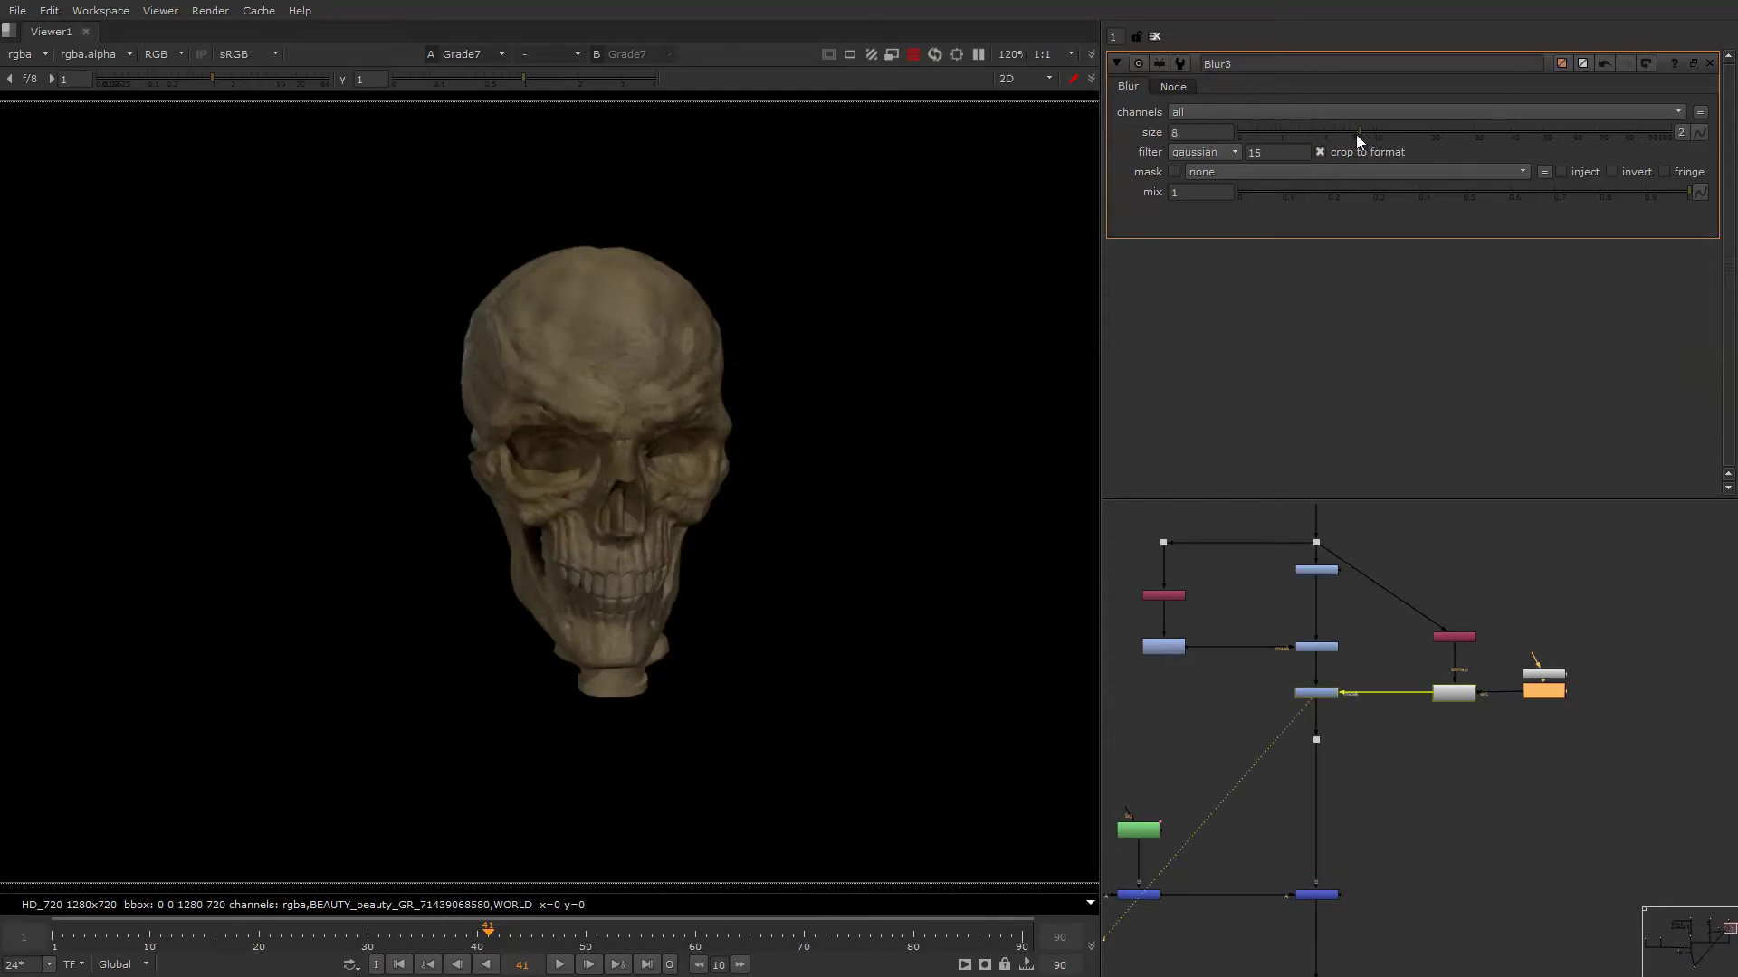
Move the skull's Read node farther up from its branch to make room for more nodes.
{"action": "left_click", "coordinate": [1323, 697]}
{"action": "left_click_drag", "start_coordinate": [1282, 655], "coordinate": [1360, 793], "text": "alt"}
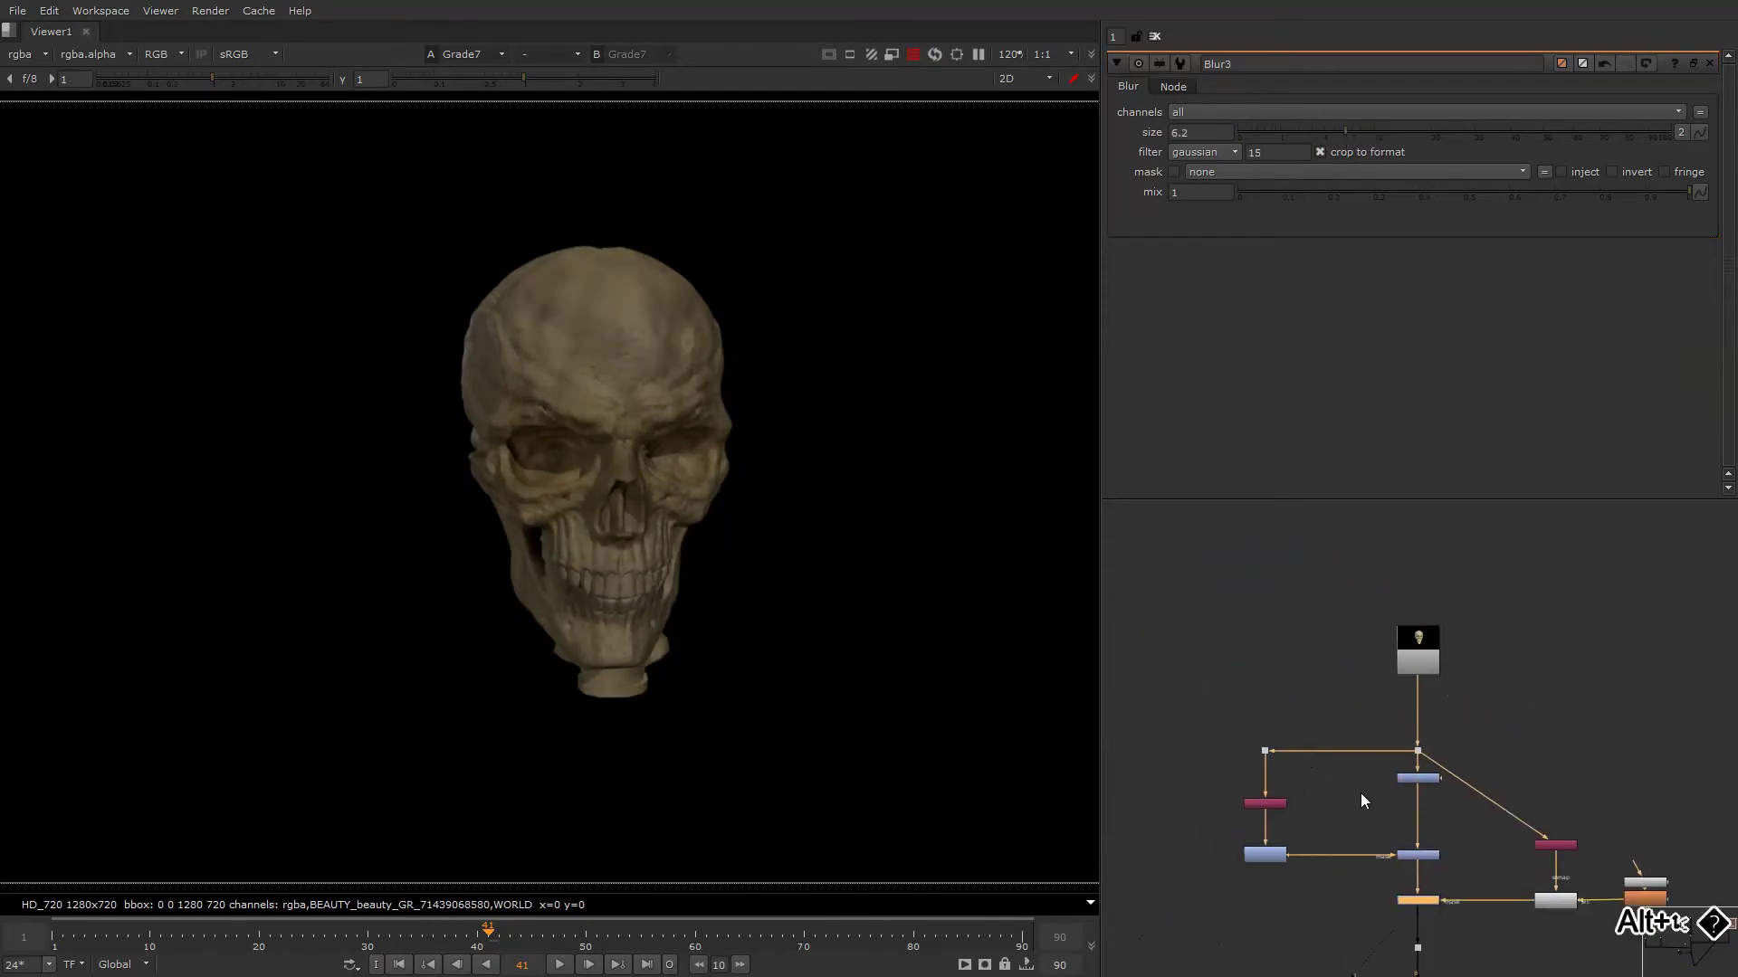
{"action": "left_click", "coordinate": [1410, 663]}
{"action": "scroll", "coordinate": [1408, 661], "scroll_direction": "up", "scroll_amount": 2}
{"action": "left_click_drag", "start_coordinate": [1408, 661], "coordinate": [1395, 571]}
{"action": "scroll", "coordinate": [1397, 855], "scroll_direction": "down", "scroll_amount": 6}
{"action": "left_click_drag", "start_coordinate": [1399, 769], "coordinate": [1398, 657]}
{"action": "scroll", "coordinate": [1385, 690], "scroll_direction": "up", "scroll_amount": 3}
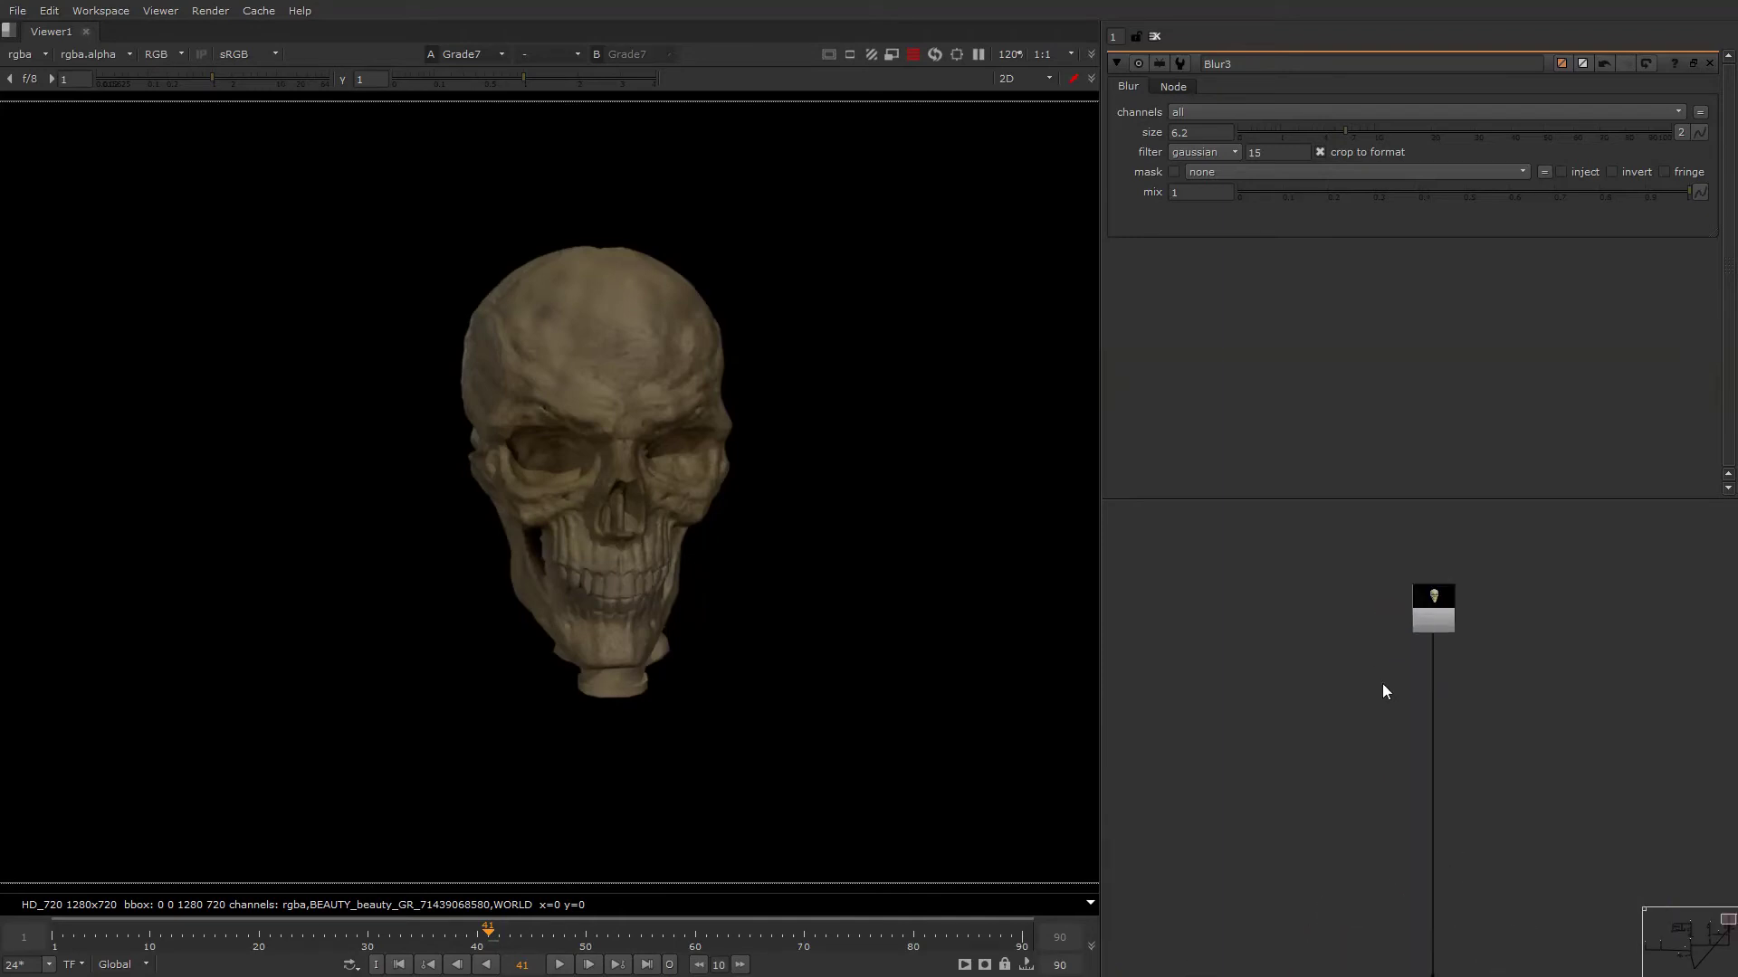
Add a Shuffle node fed from a new Dot under the skull's Read, display it, and set its input to the SPEC_specular layer.
{"action": "key", "text": "Tab"}
{"action": "type", "text": "shu"}
{"action": "key", "text": "Return"}
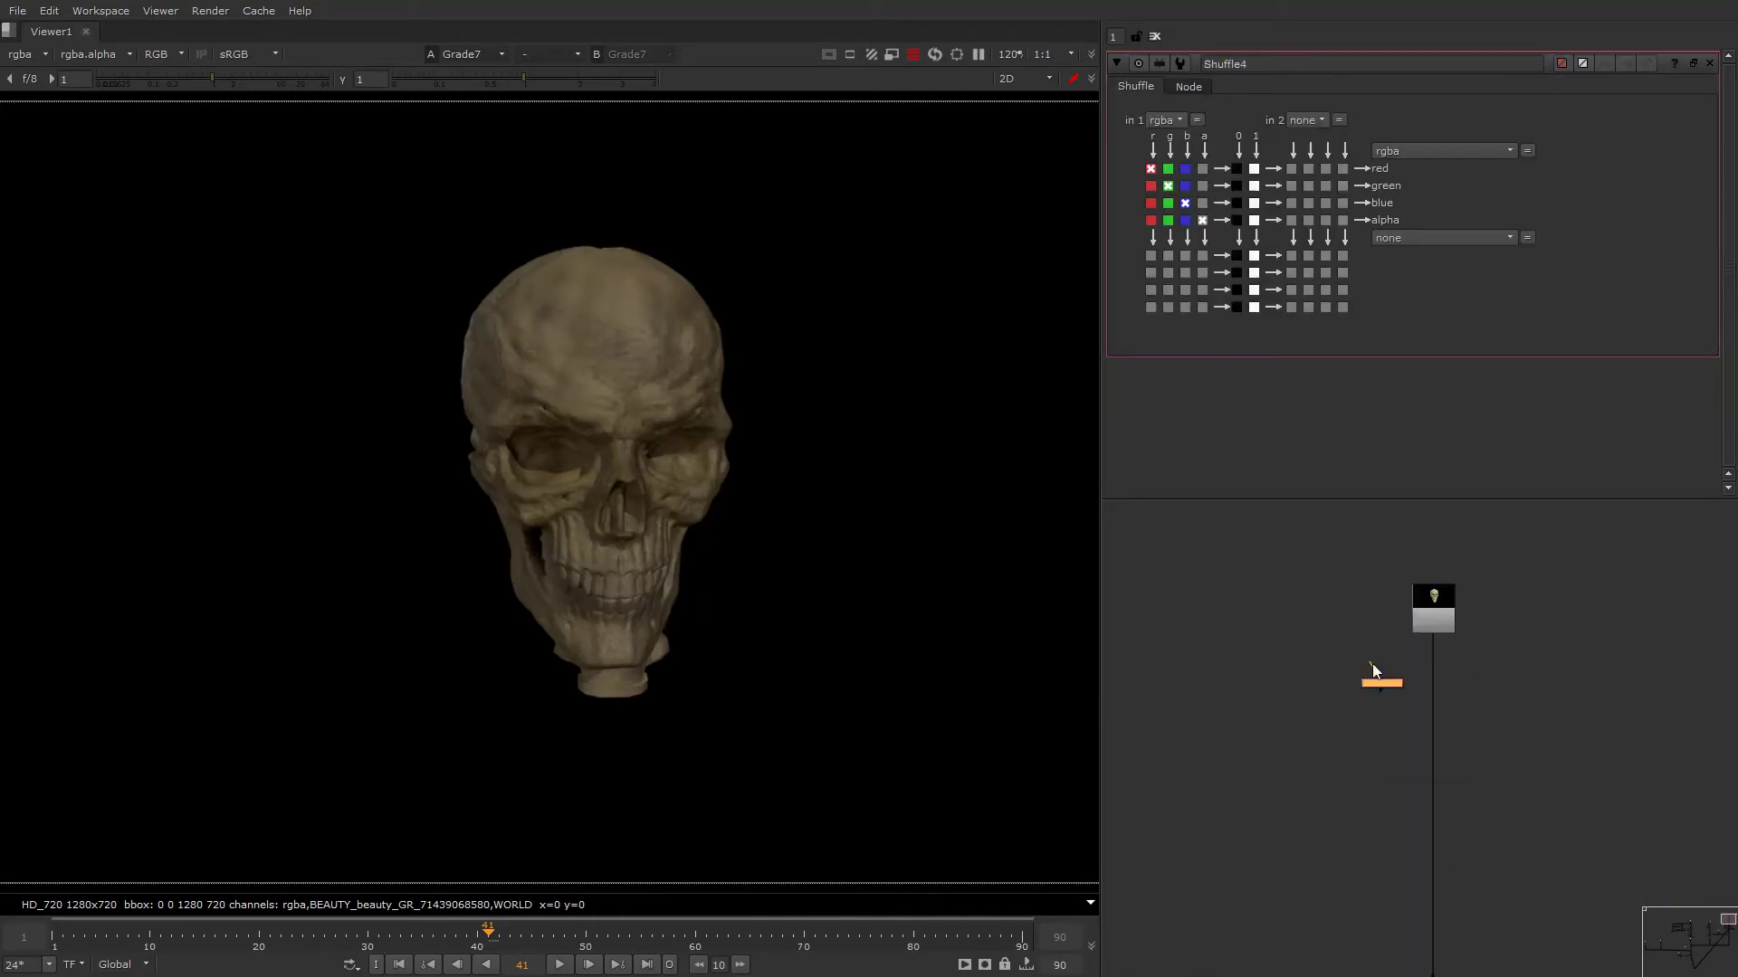
{"action": "double_click", "coordinate": [1435, 617]}
{"action": "left_click_drag", "start_coordinate": [1436, 618], "coordinate": [1432, 594]}
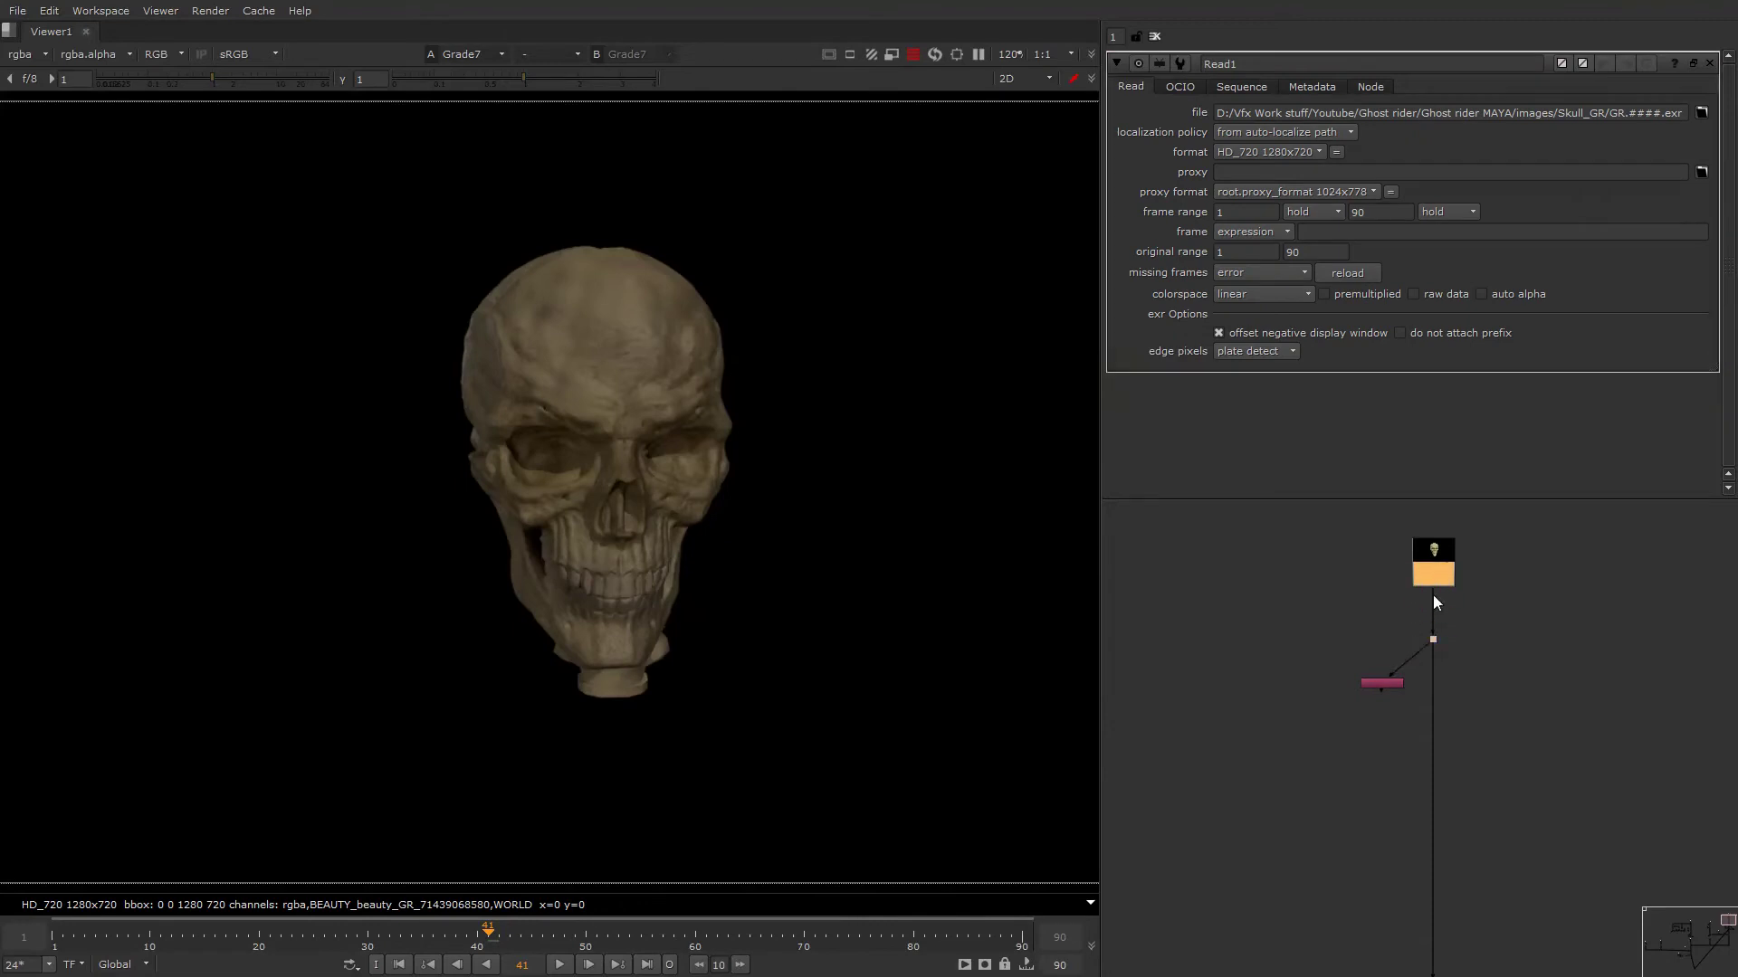
{"action": "left_click_drag", "start_coordinate": [1369, 687], "coordinate": [1358, 691]}
{"action": "key", "text": "1"}
{"action": "double_click", "coordinate": [1289, 707]}
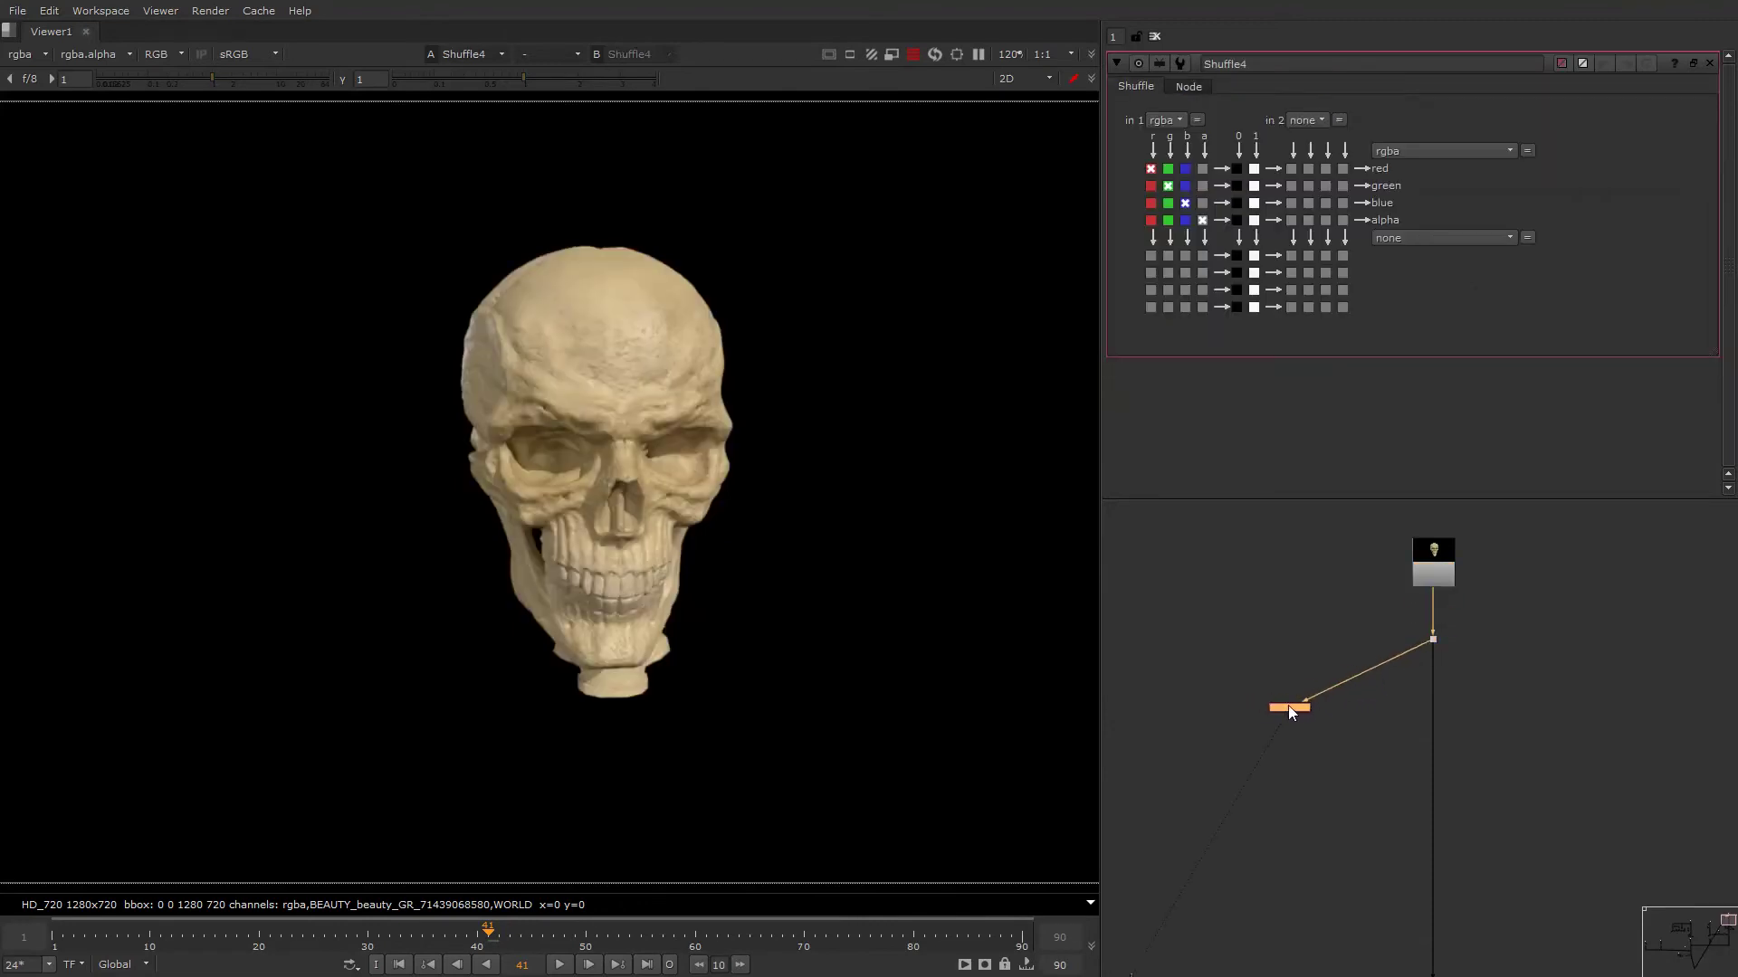
{"action": "left_click", "coordinate": [1166, 120]}
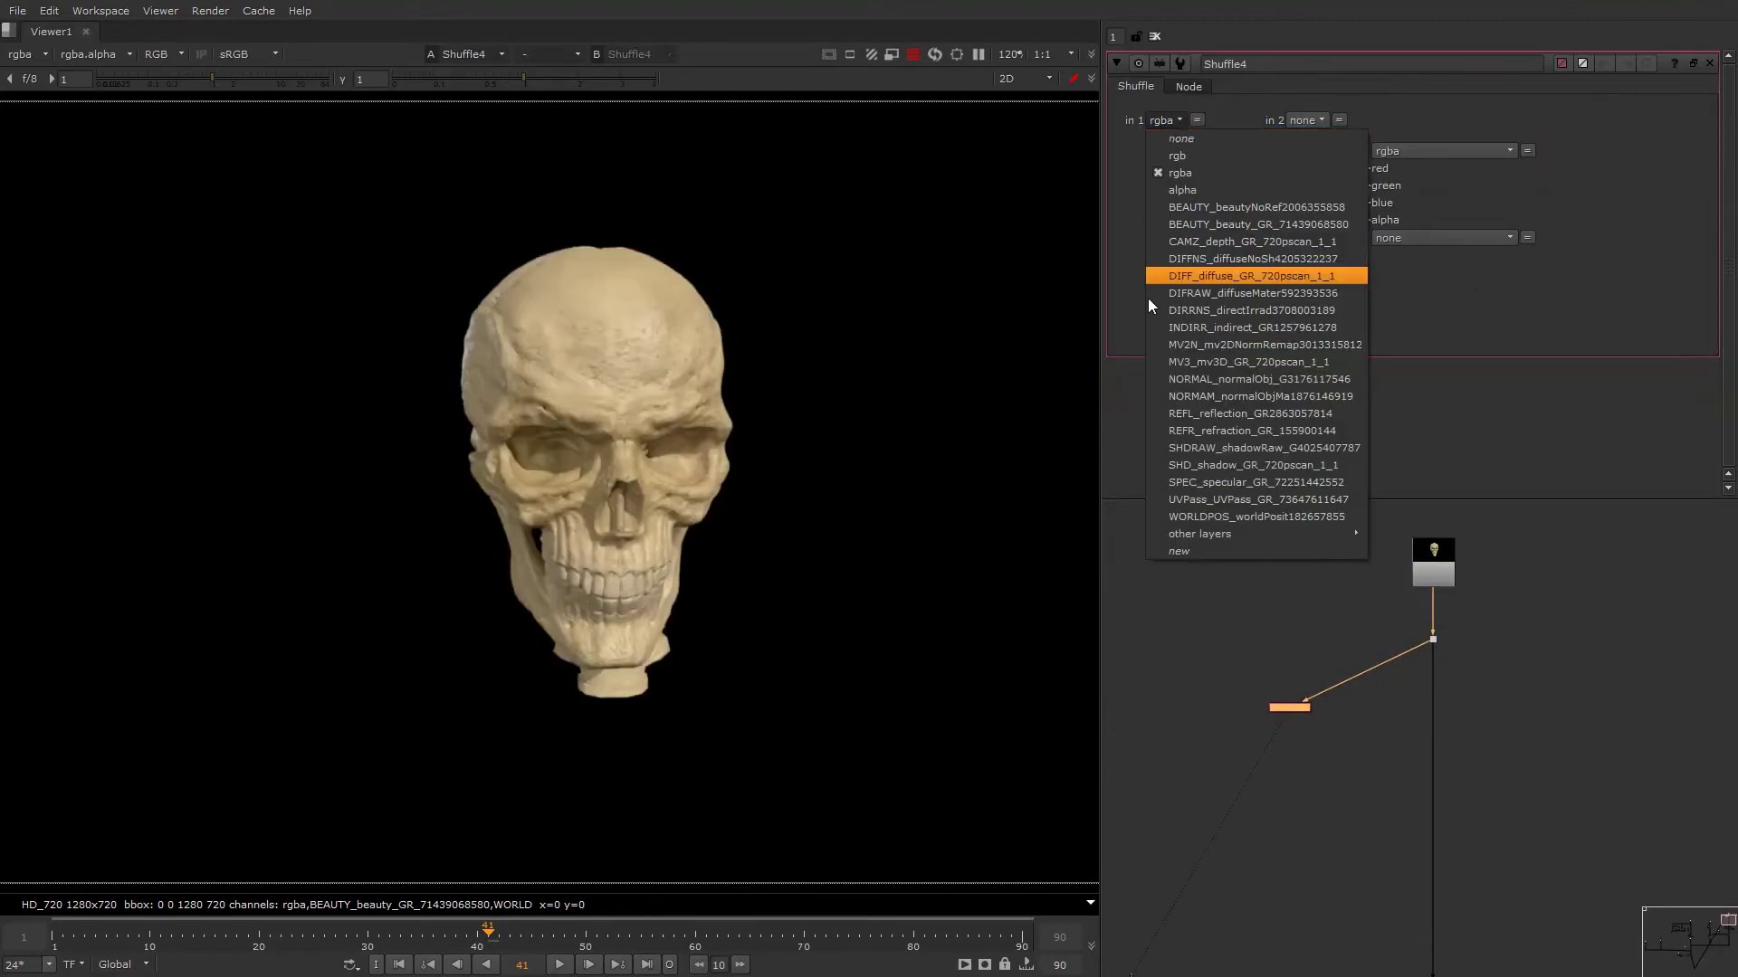
{"action": "left_click", "coordinate": [1207, 482]}
Insert a Merge node below the new Dot with the specular Shuffle as its A input, display it, and set the operation to from.
{"action": "left_click", "coordinate": [1405, 728]}
{"action": "key", "text": "m"}
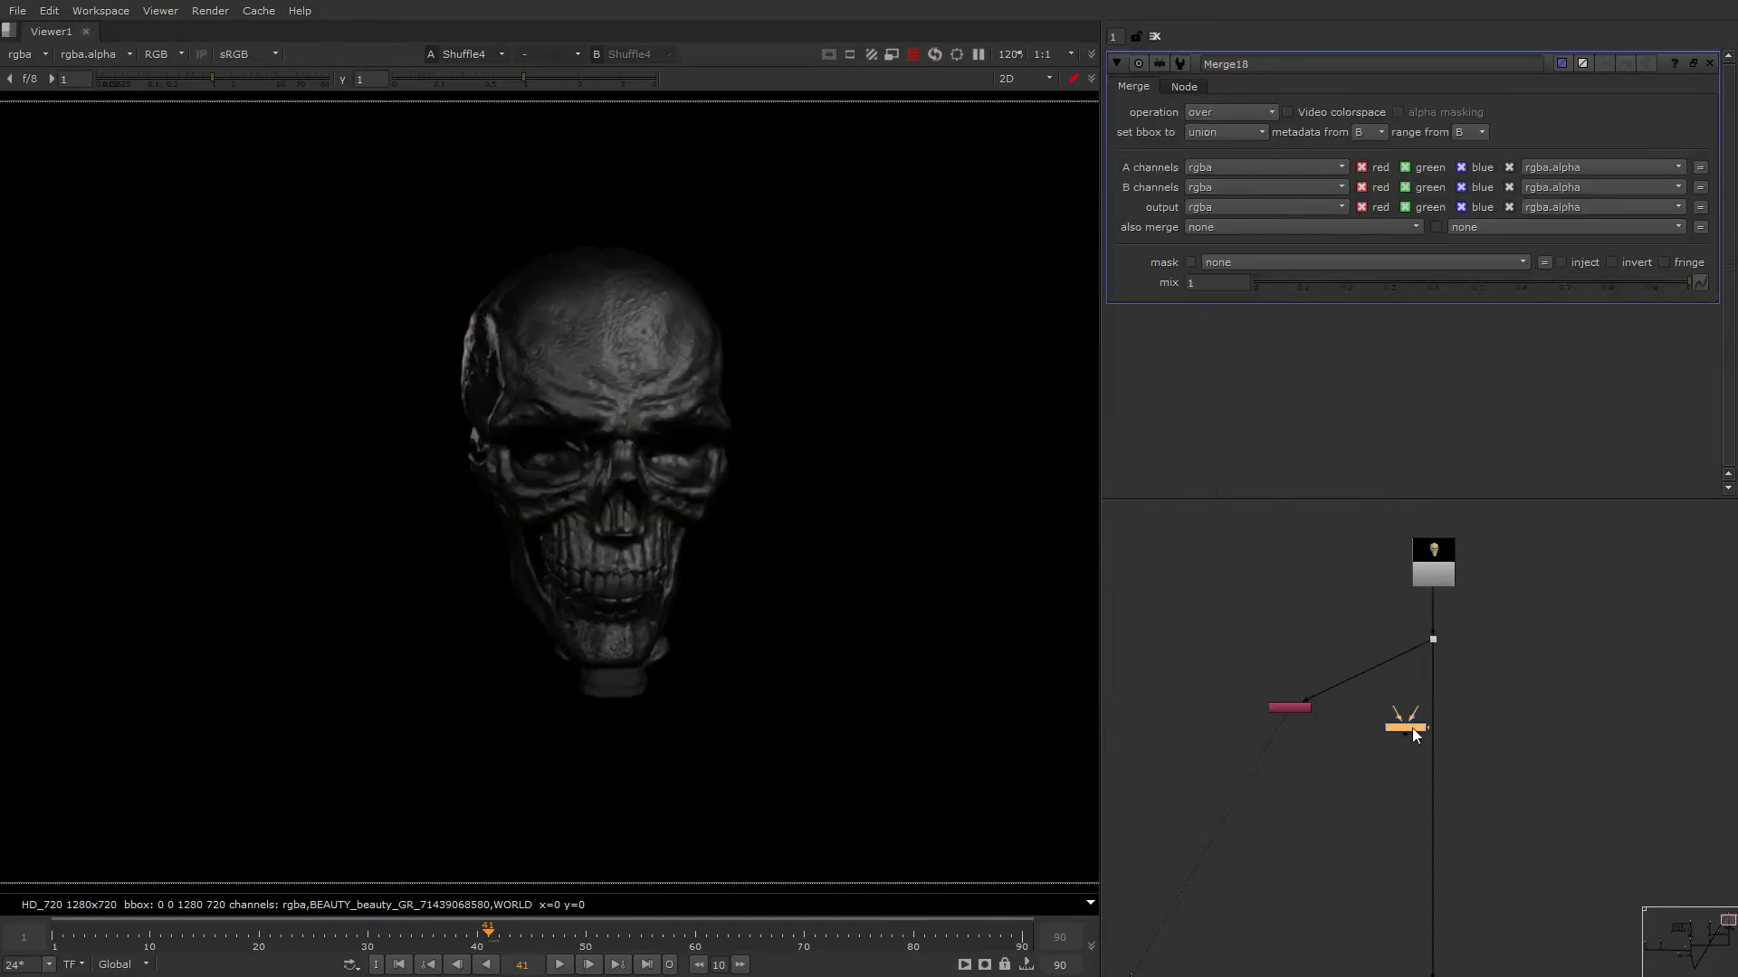
{"action": "left_click_drag", "start_coordinate": [1408, 728], "coordinate": [1421, 727]}
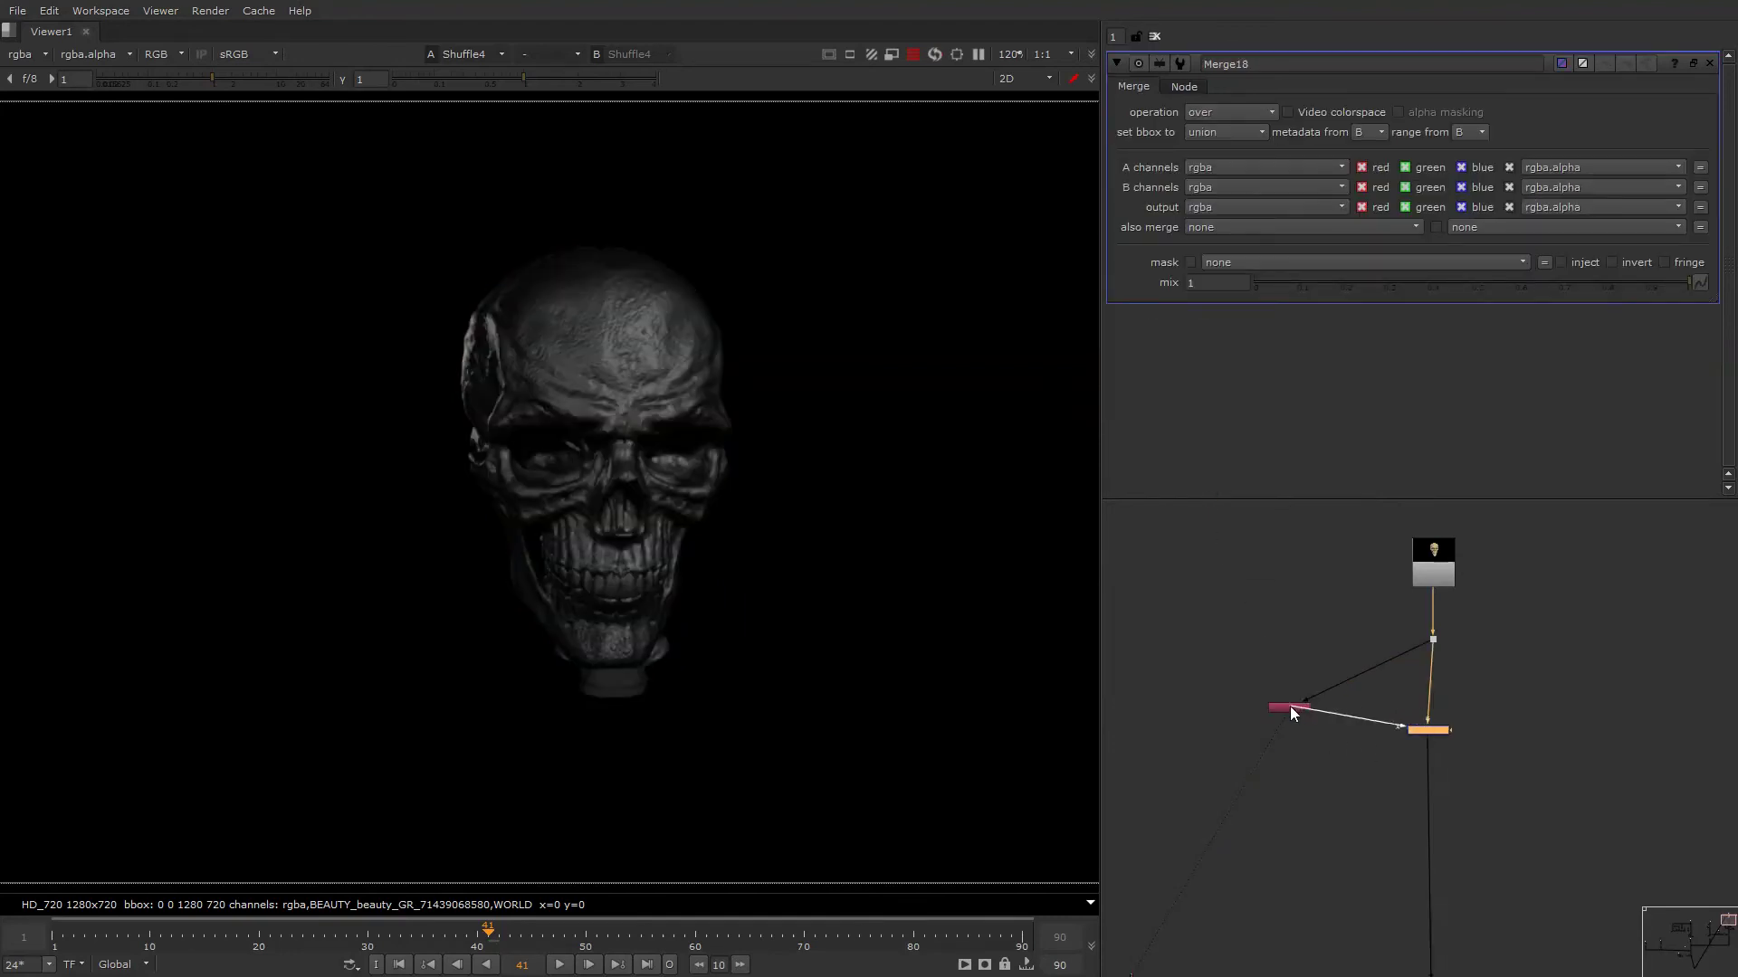
{"action": "key", "text": "1"}
{"action": "left_click", "coordinate": [1215, 112]}
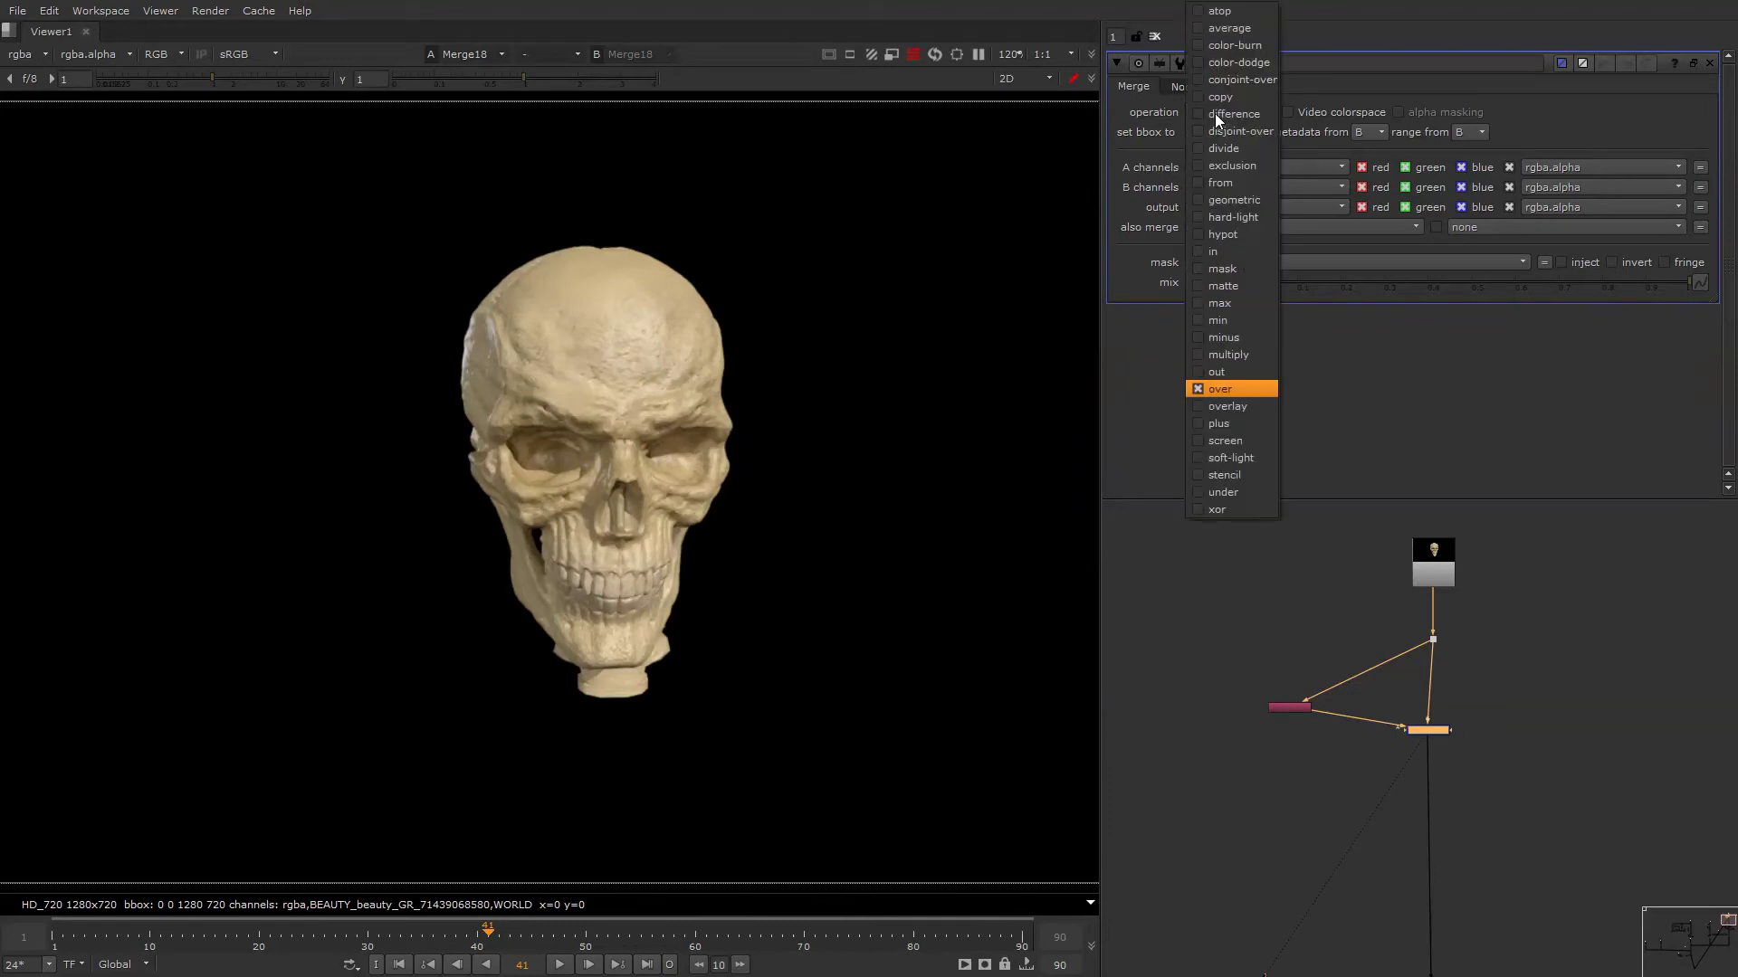
{"action": "left_click", "coordinate": [1220, 183]}
Set the specular Merge's mix to 0.51 and compare the skull with the Merge disabled and enabled.
{"action": "key", "text": "d"}
{"action": "key", "text": "d"}
{"action": "key", "text": "d"}
{"action": "key", "text": "d"}
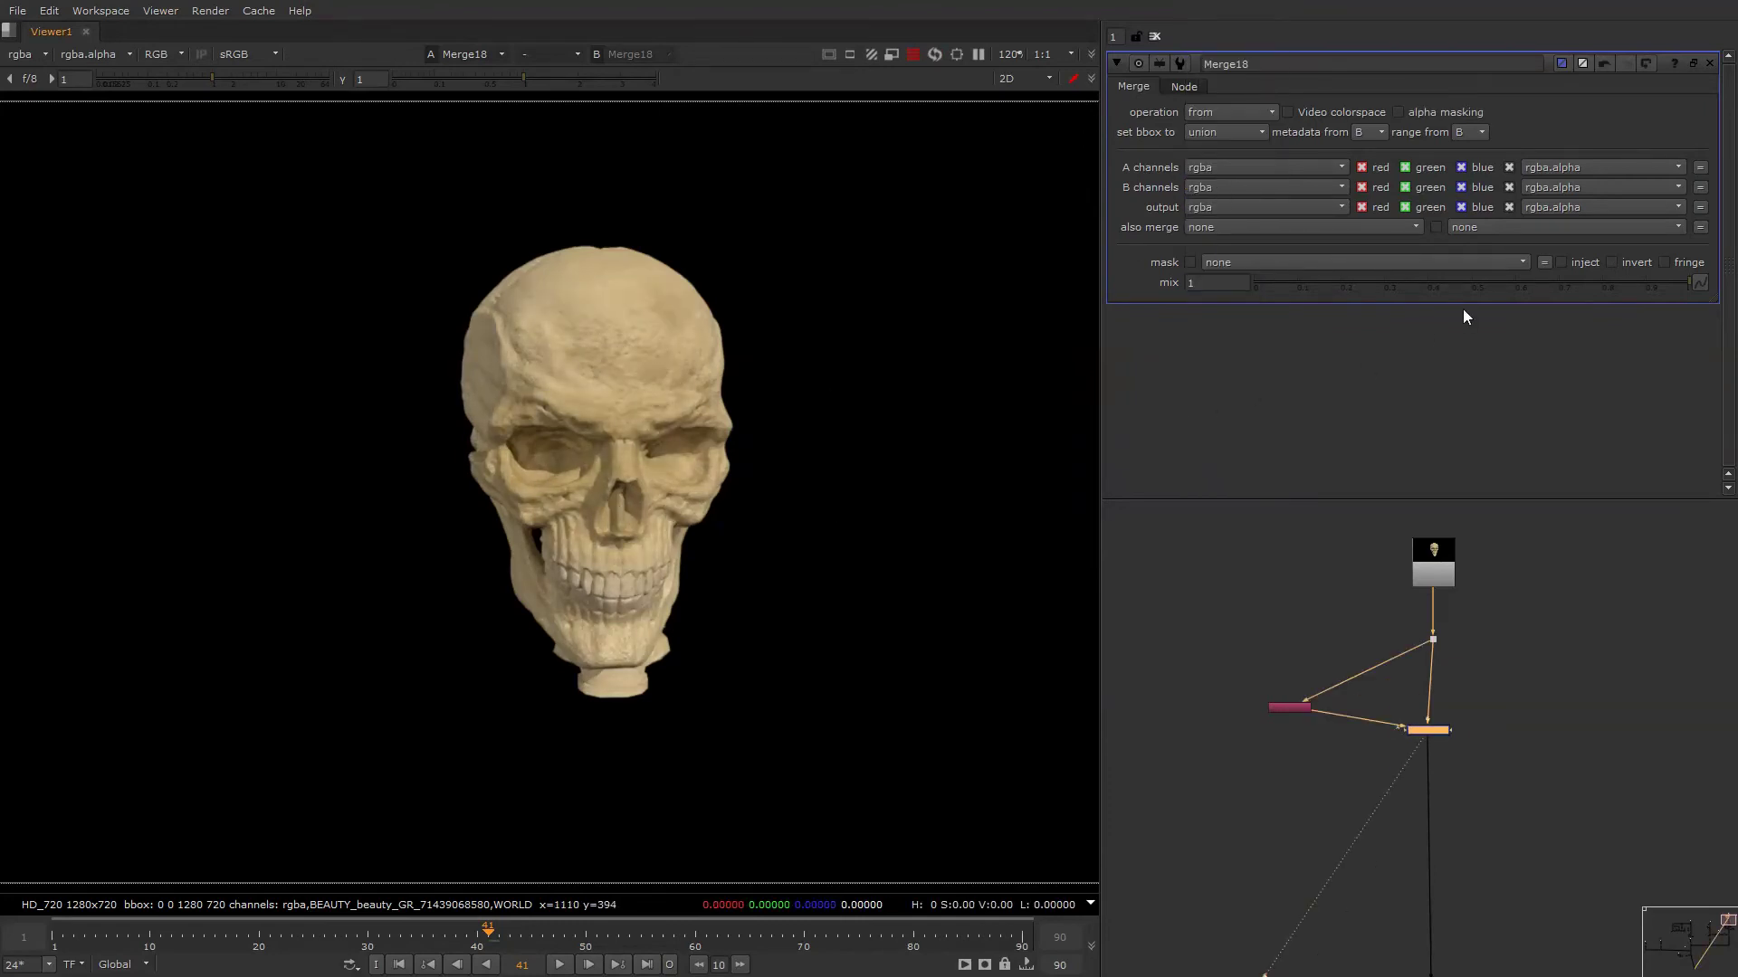
{"action": "mouse_move", "coordinate": [1480, 283]}
{"action": "left_mouse_down"}
{"action": "mouse_move", "coordinate": [1501, 281]}
{"action": "mouse_move", "coordinate": [1476, 283]}
{"action": "left_mouse_up"}
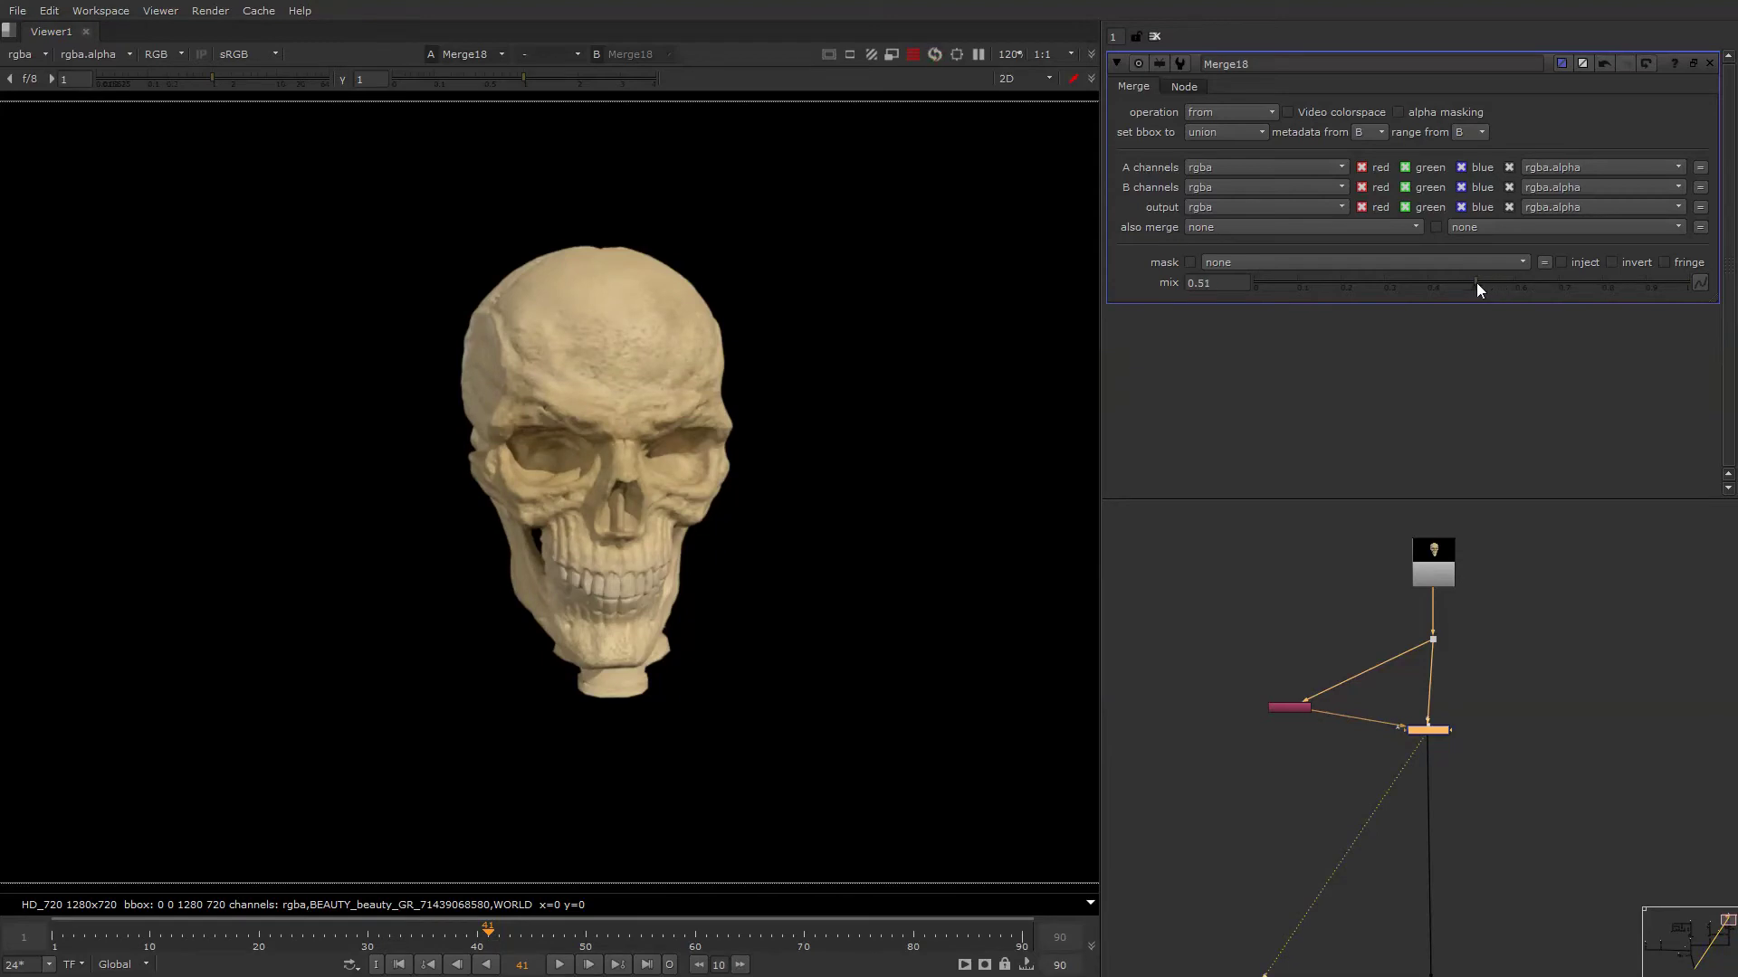
{"action": "key", "text": "d"}
{"action": "key", "text": "d"}
{"action": "scroll", "coordinate": [688, 448], "scroll_direction": "up", "scroll_amount": 2}
{"action": "key", "text": "d"}
{"action": "key", "text": "d"}
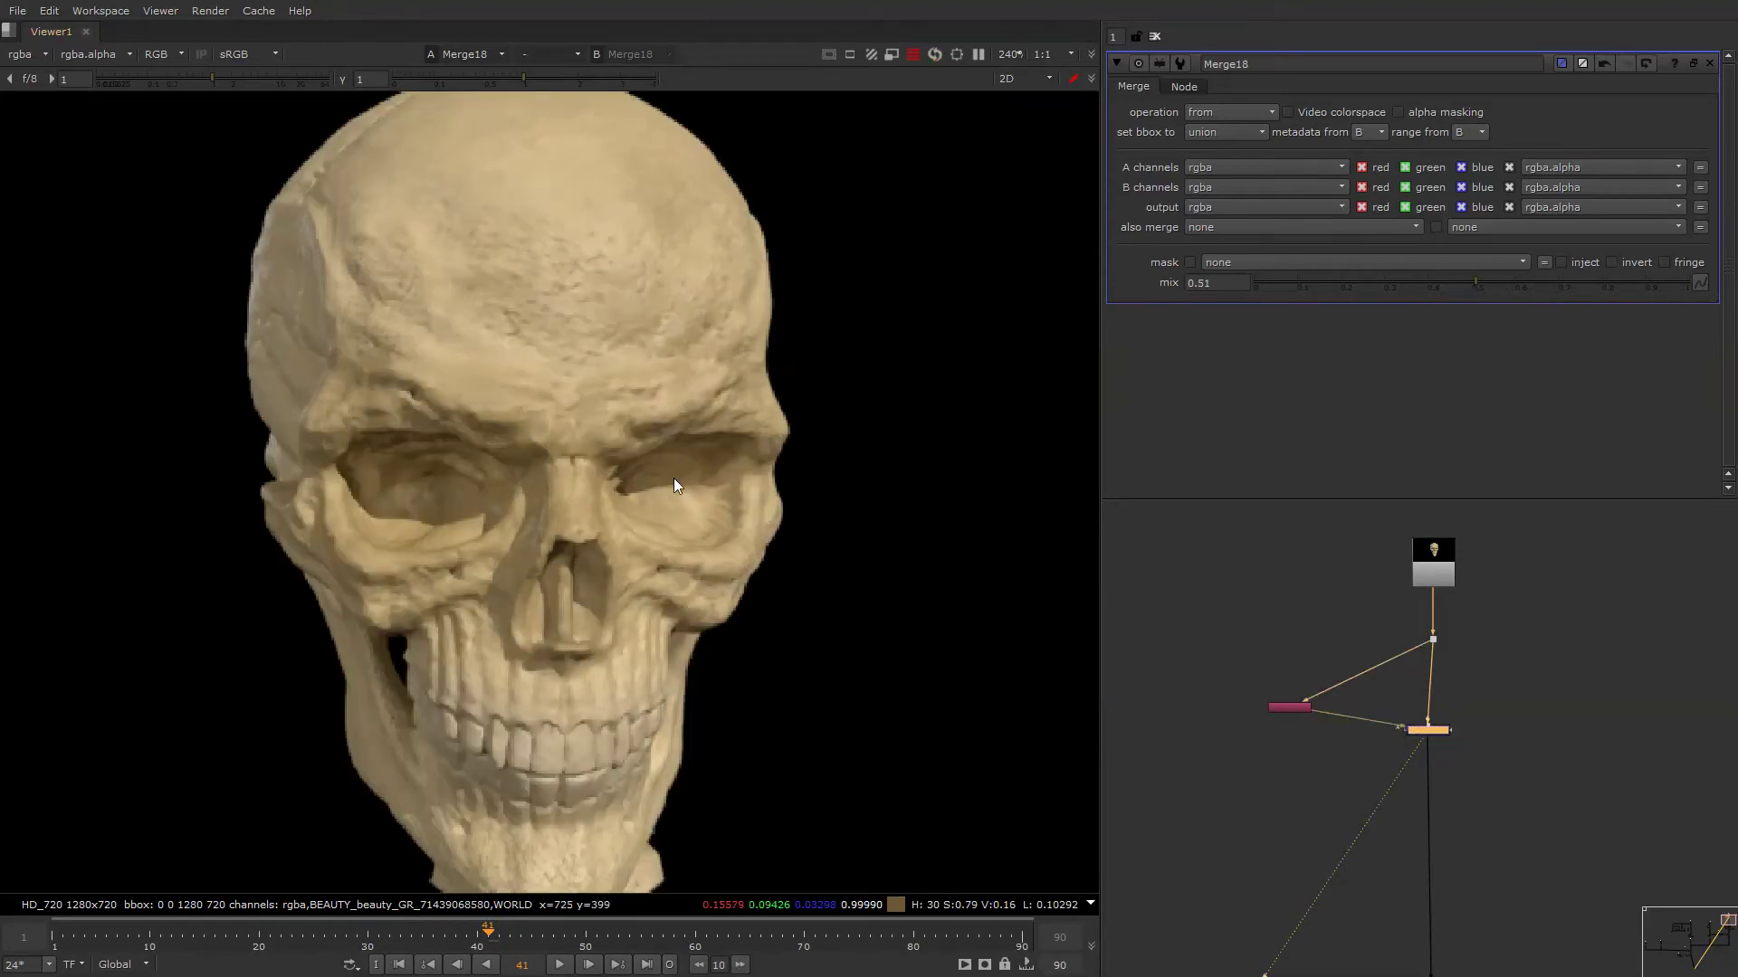
Display the Merge below the skull's grading nodes and compare the skull with the noise-masked Grade disabled and enabled.
{"action": "scroll", "coordinate": [1458, 649], "scroll_direction": "down", "scroll_amount": 3}
{"action": "left_click_drag", "start_coordinate": [1444, 876], "coordinate": [1447, 730], "text": "alt"}
{"action": "left_click", "coordinate": [1465, 755]}
{"action": "key", "text": "1"}
{"action": "key", "text": "o"}
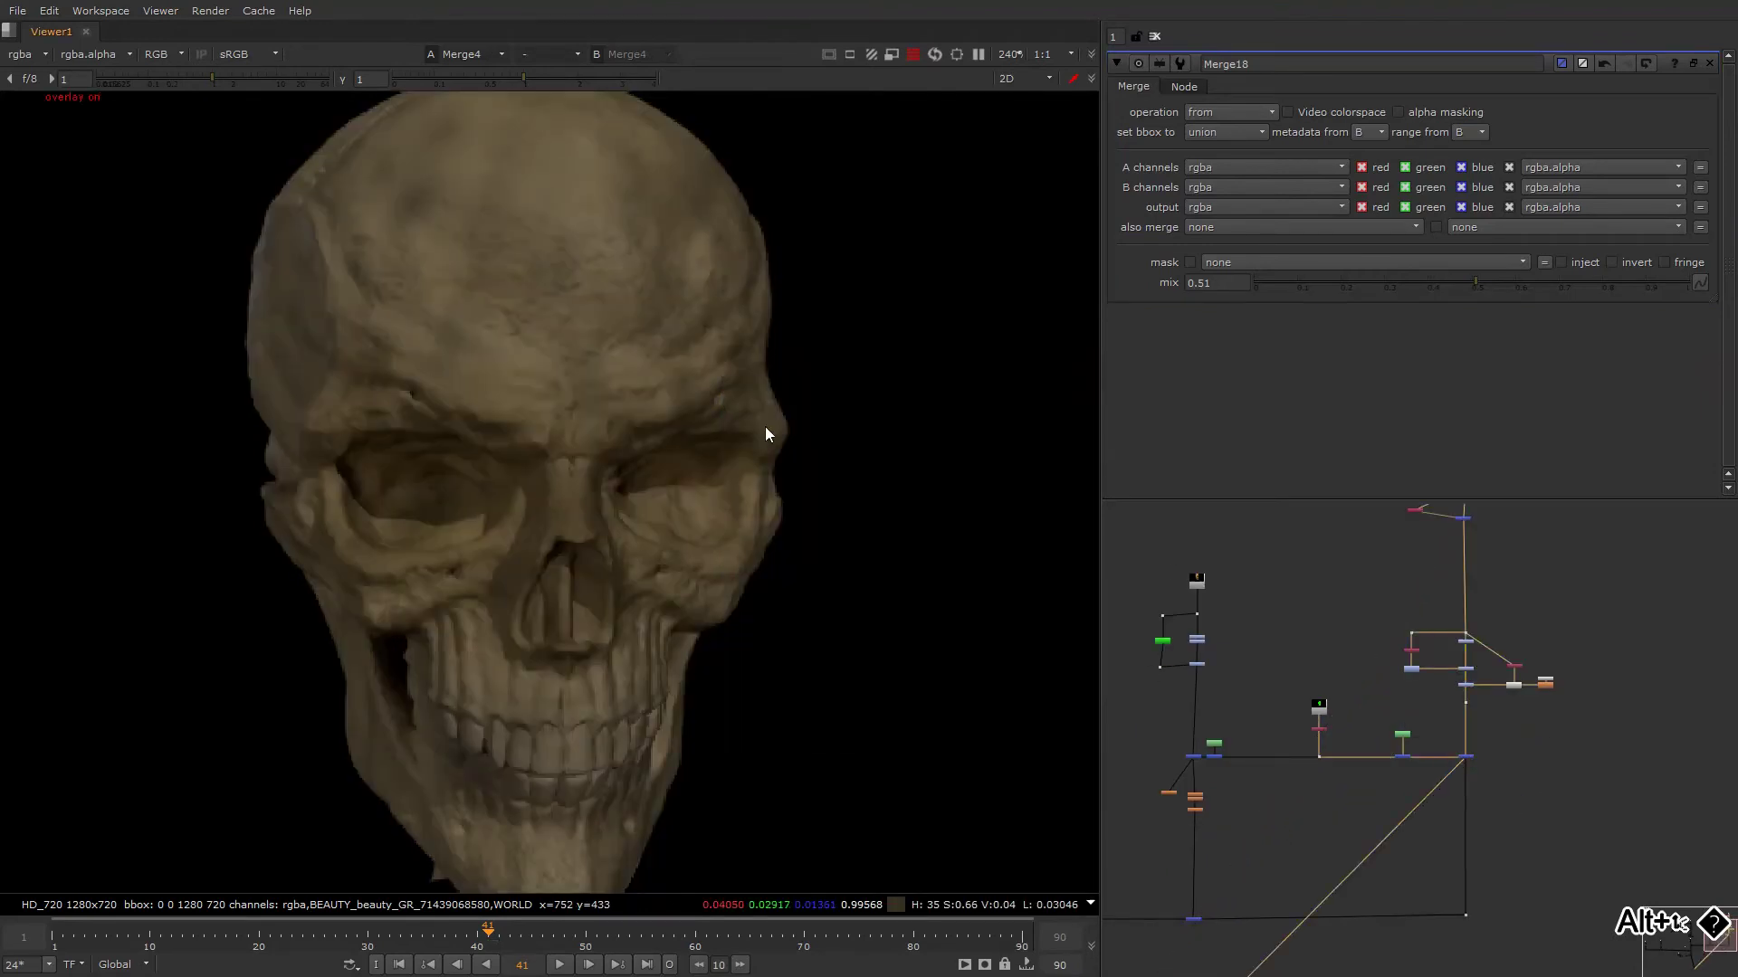
{"action": "scroll", "coordinate": [1638, 693], "scroll_direction": "up", "scroll_amount": 4}
{"action": "left_click", "coordinate": [1387, 680]}
{"action": "key", "text": "d"}
{"action": "key", "text": "d"}
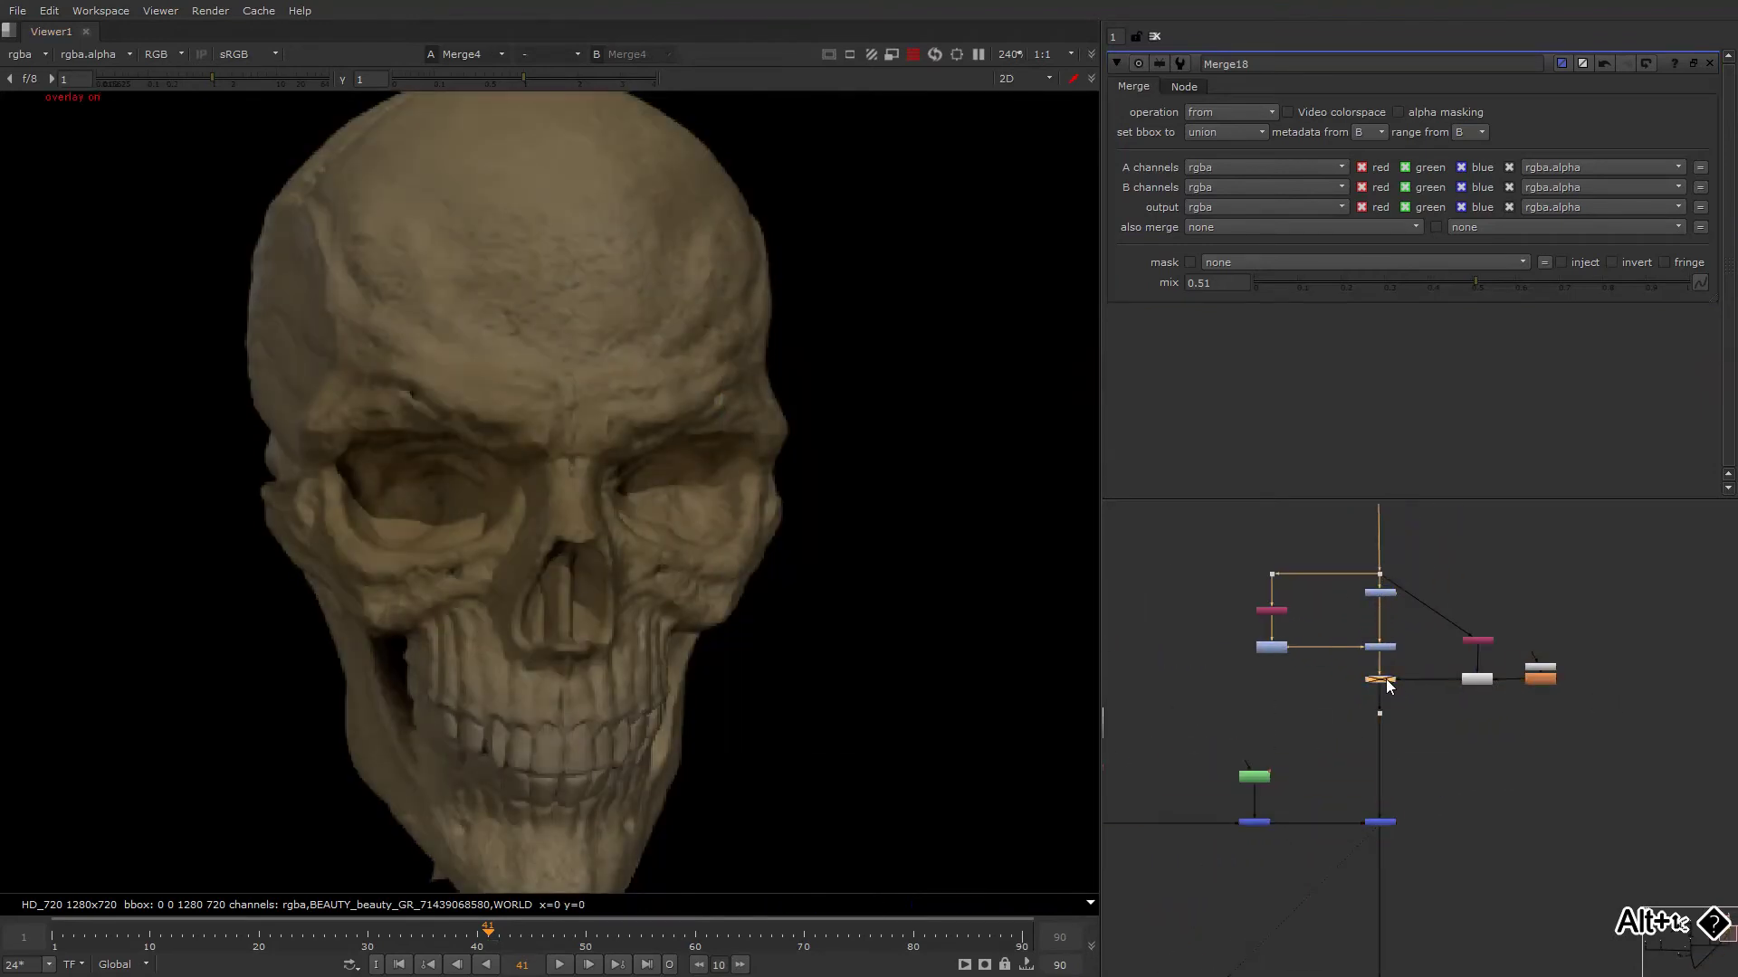
Move the whole group of skull grading and mask nodes up to free space above the lower Dot.
{"action": "left_click_drag", "start_coordinate": [1386, 686], "coordinate": [1445, 795], "text": "alt"}
{"action": "left_click_drag", "start_coordinate": [1213, 593], "coordinate": [1674, 805]}
{"action": "left_click_drag", "start_coordinate": [1499, 762], "coordinate": [1501, 706]}
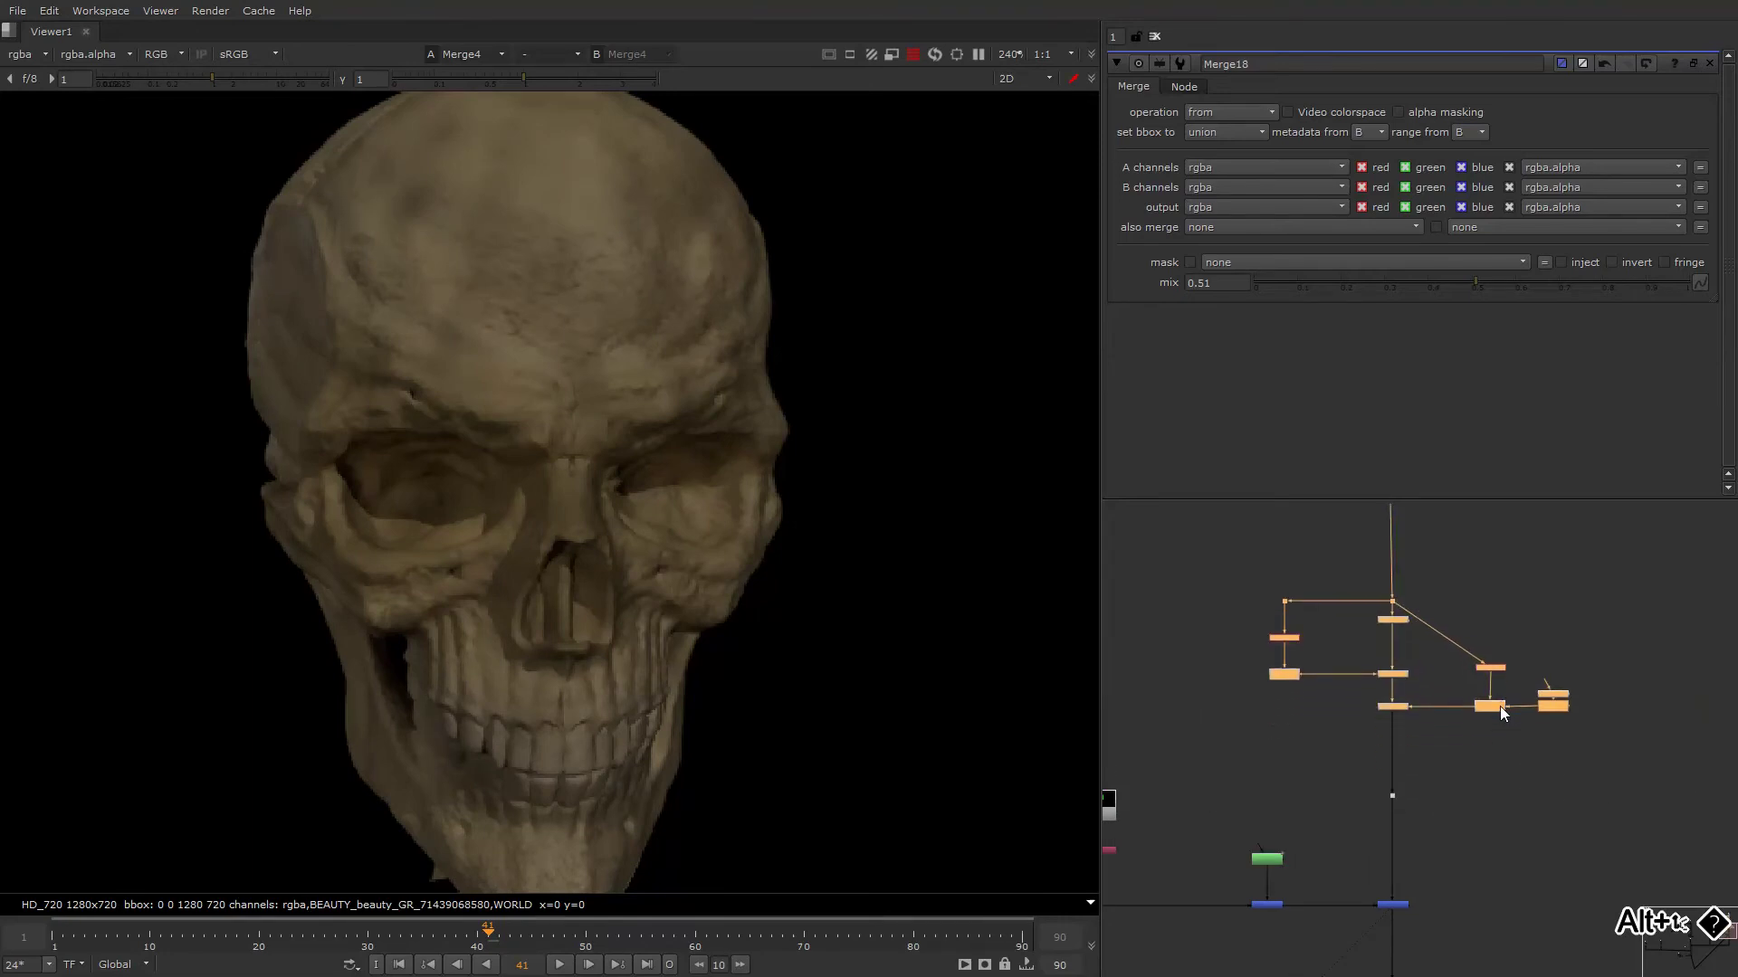
Duplicate the Noise, Blur and STMap nodes below the originals and connect the copied STMap's stmap input to the UVPass Shuffle.
{"action": "left_click", "coordinate": [1562, 695]}
{"action": "left_click_drag", "start_coordinate": [1613, 665], "coordinate": [1539, 720]}
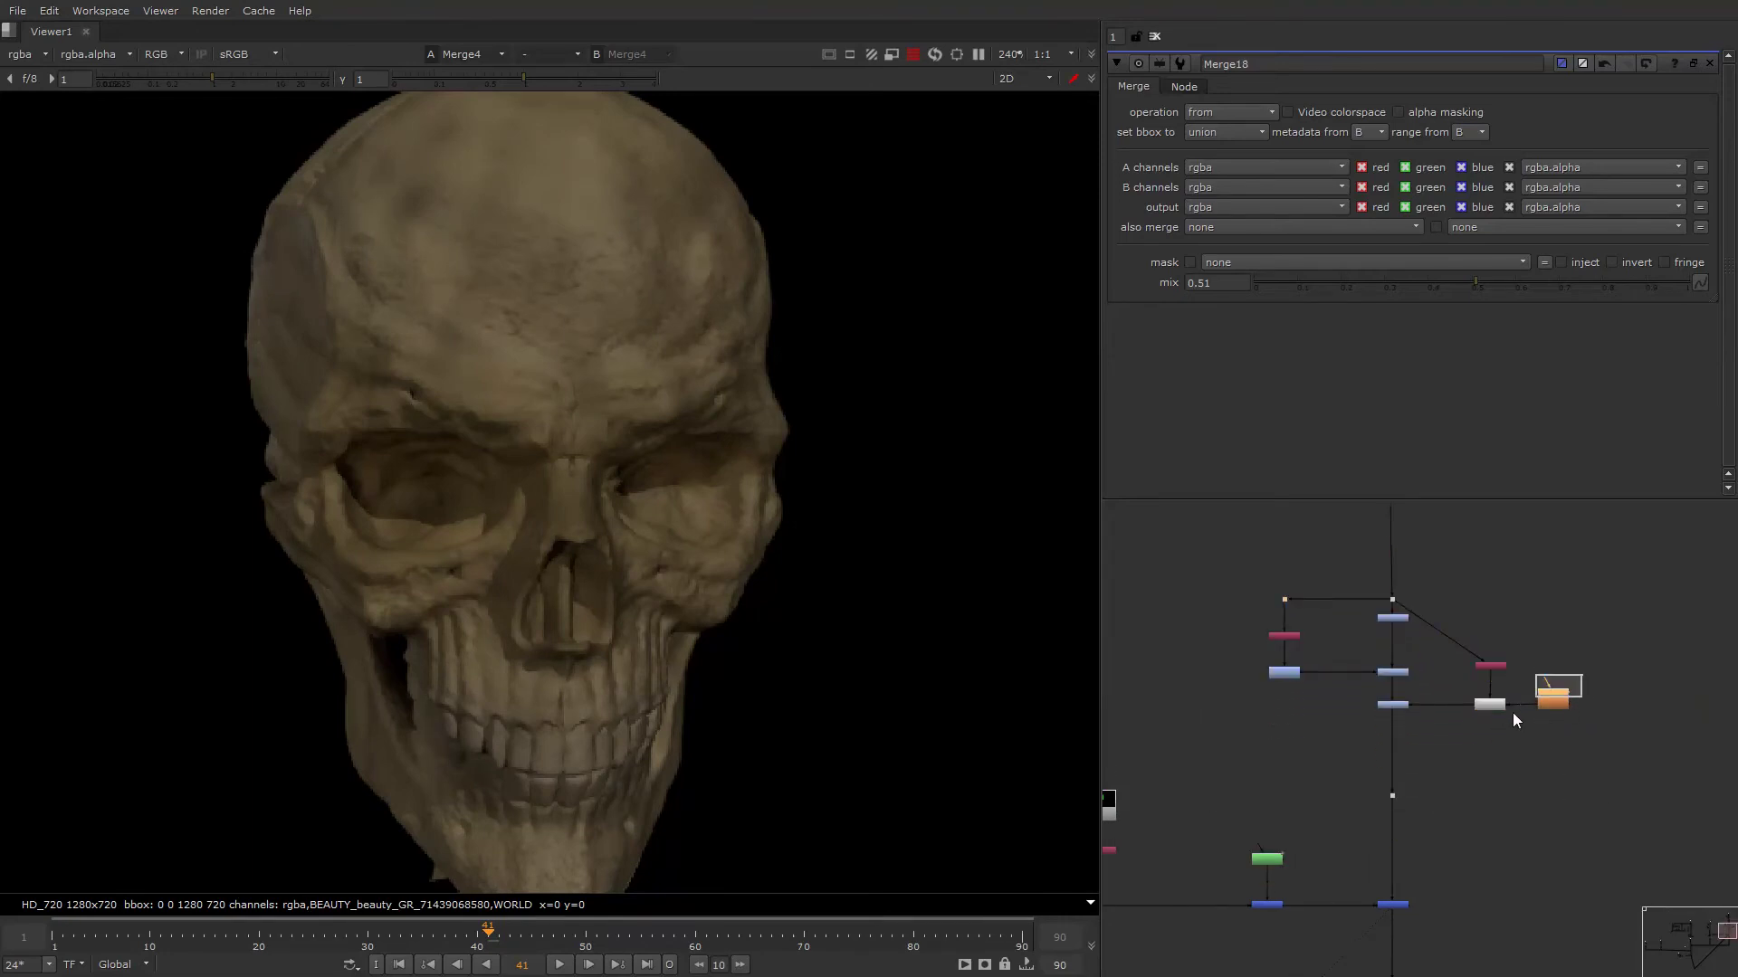
{"action": "left_click_drag", "start_coordinate": [1631, 679], "coordinate": [1457, 724]}
{"action": "key", "text": "ctrl+c"}
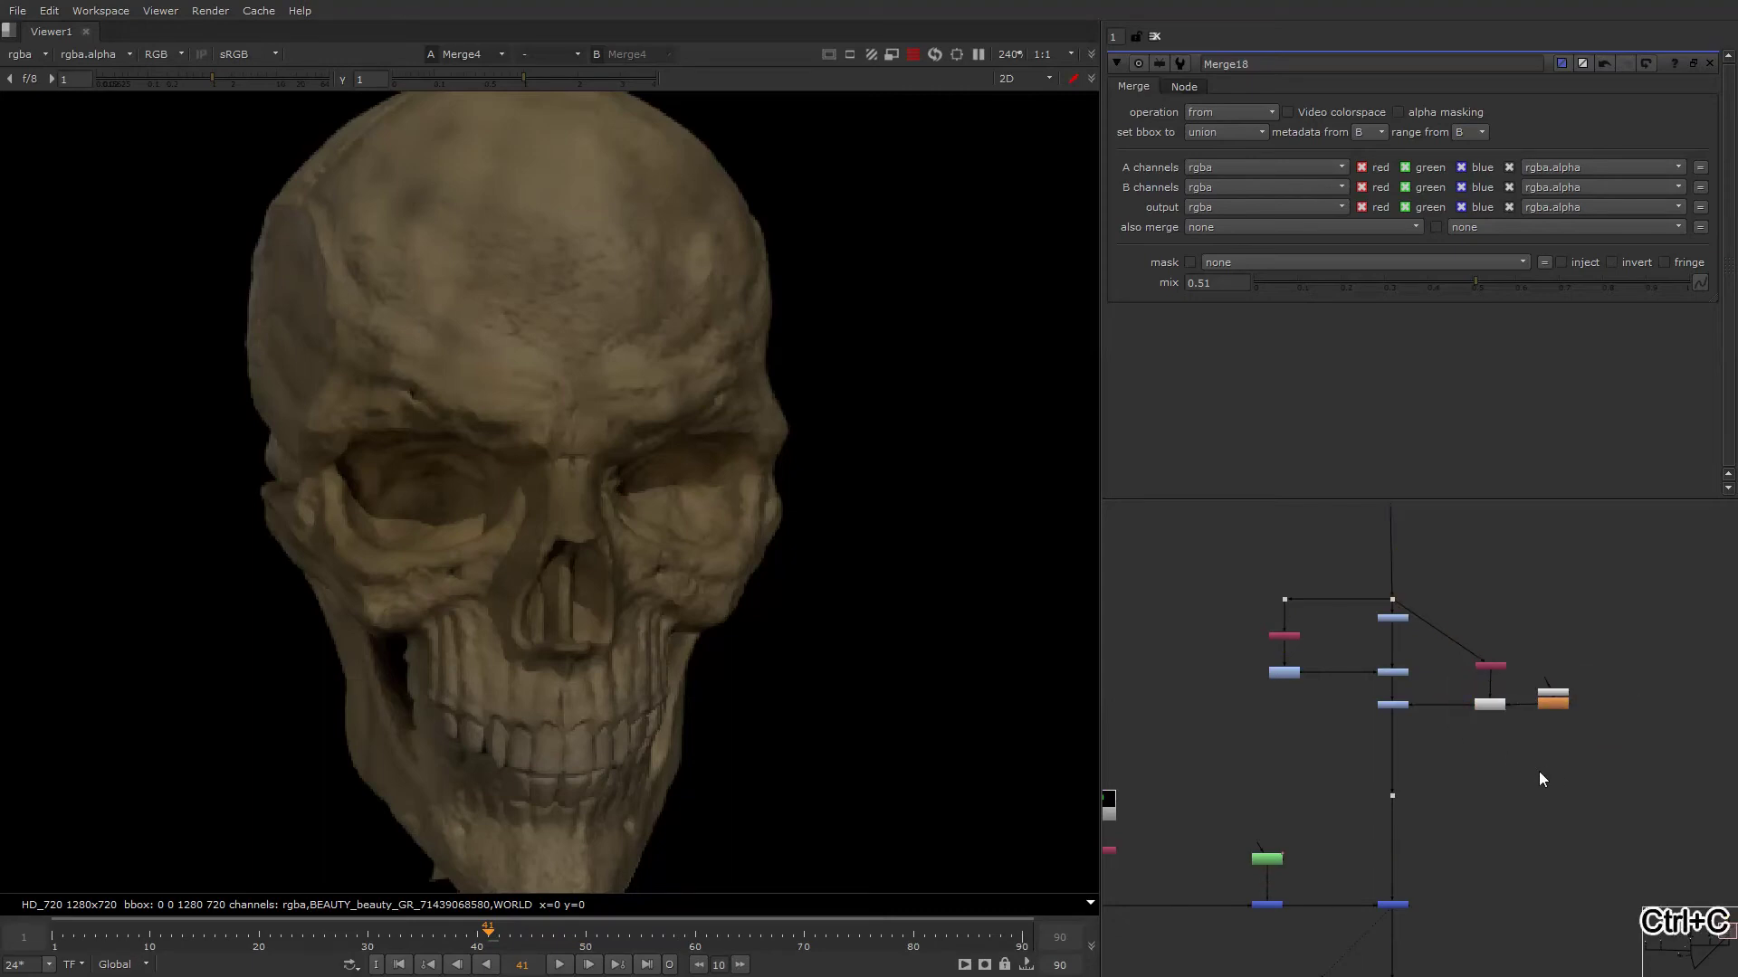
{"action": "key", "text": "ctrl+v"}
{"action": "left_click_drag", "start_coordinate": [1476, 786], "coordinate": [1517, 780]}
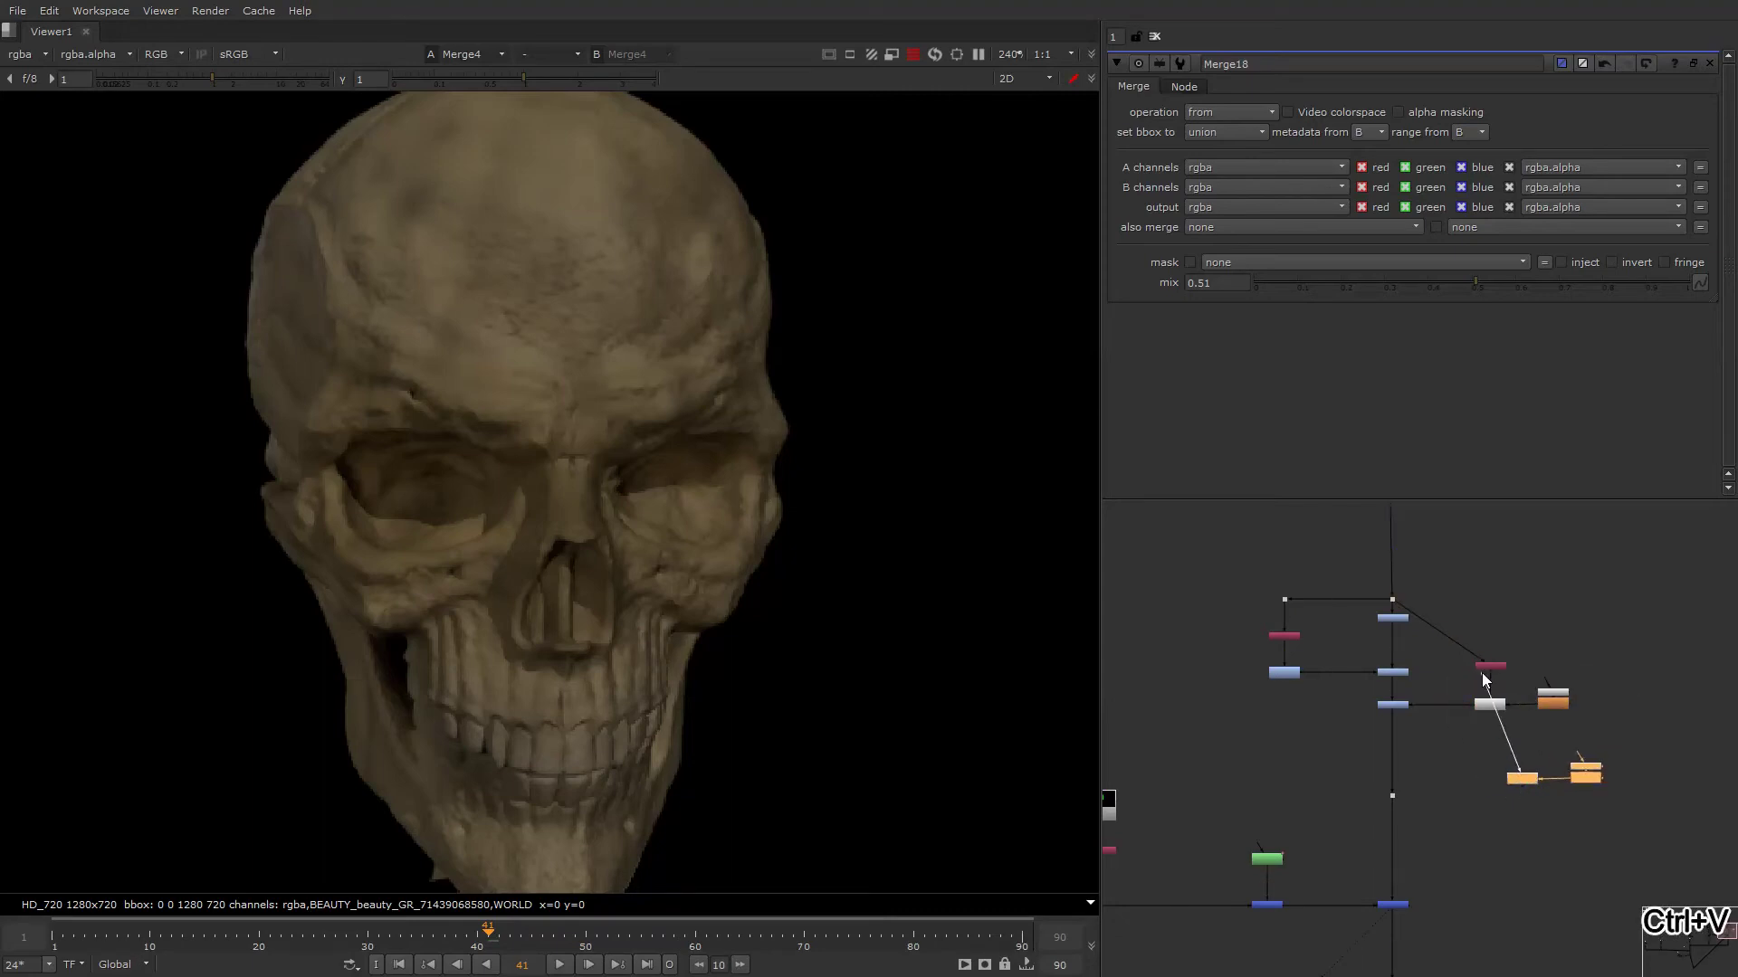
Display the copied Noise node and set its x/ysize to 6.8.
{"action": "double_click", "coordinate": [1595, 776]}
{"action": "key", "text": "1"}
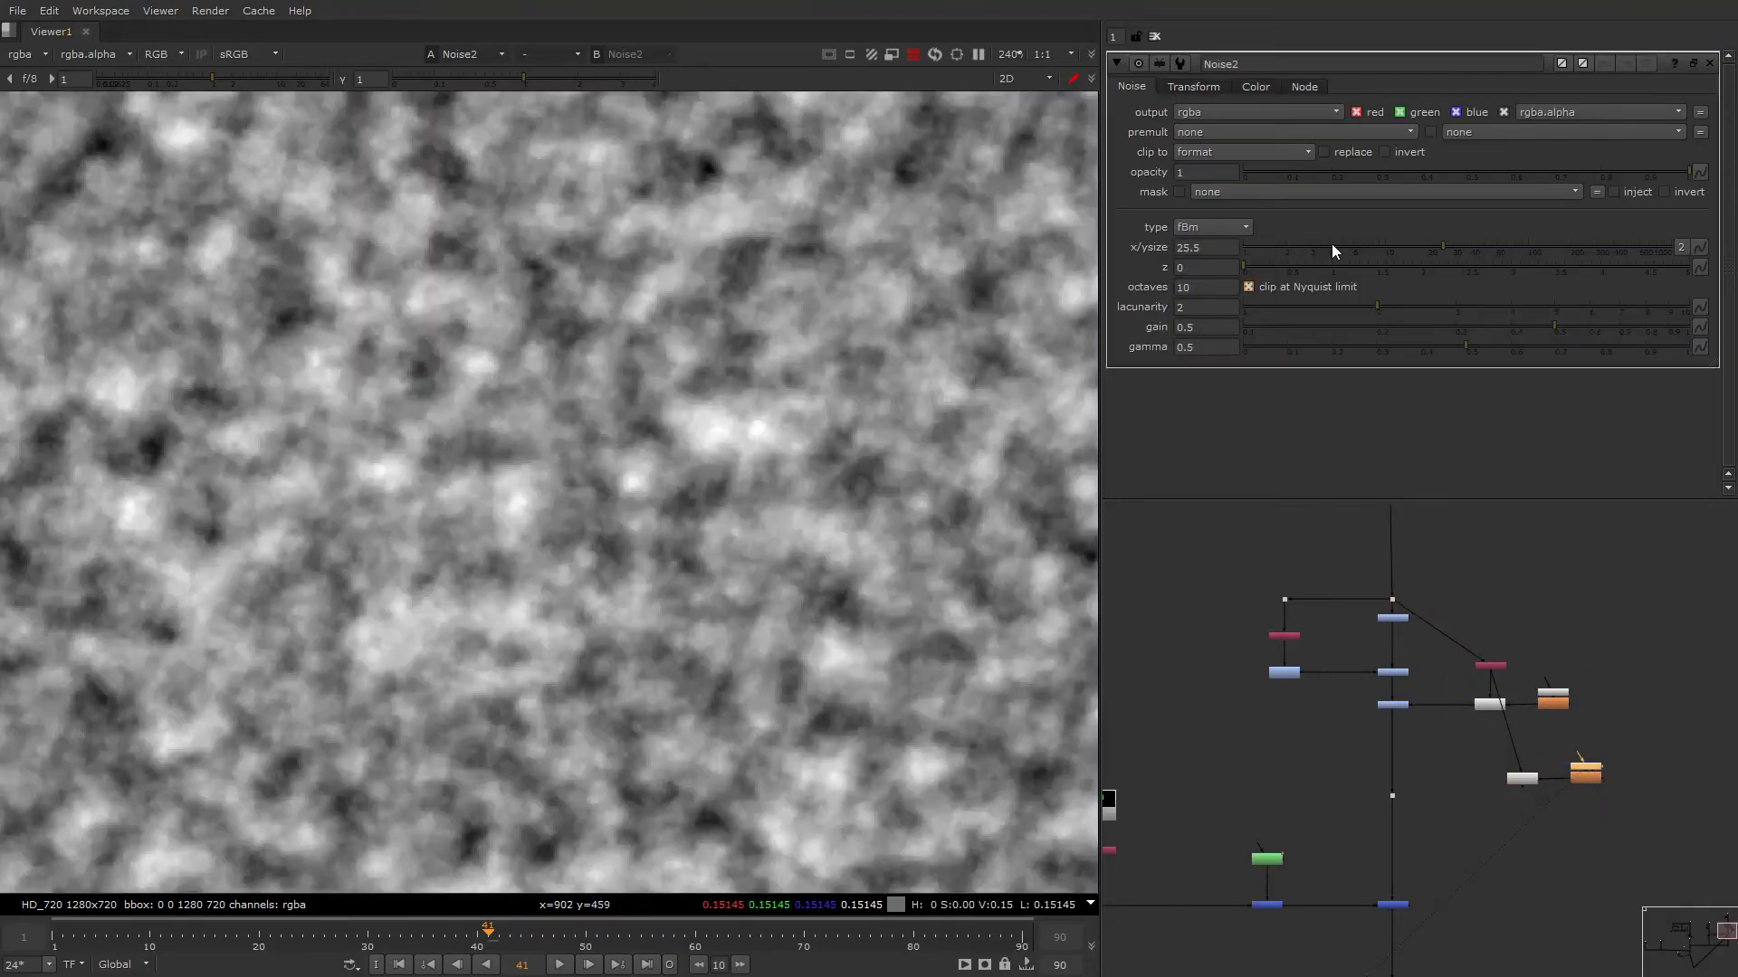
{"action": "left_click_drag", "start_coordinate": [1379, 247], "coordinate": [1361, 246]}
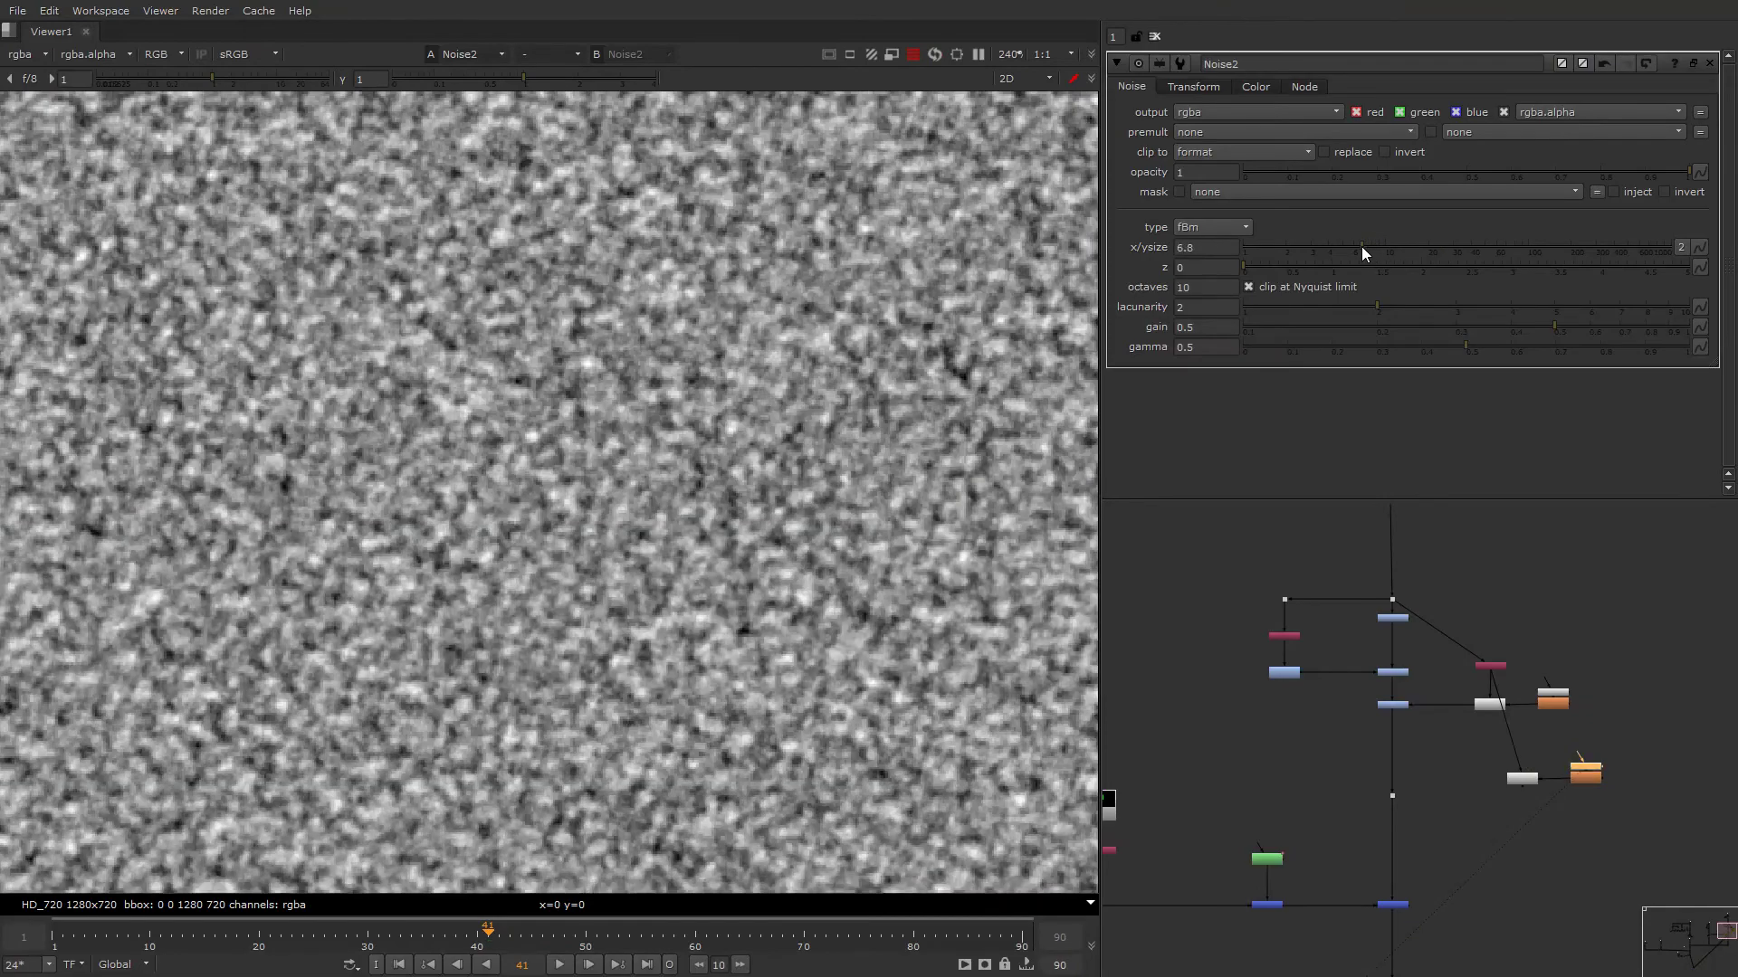
Insert another Grade at the end of the skull's grades, mask it with the copied STMap, display it, and set its gain to 0.
{"action": "left_click", "coordinate": [1420, 758]}
{"action": "key", "text": "g"}
{"action": "left_click_drag", "start_coordinate": [1425, 763], "coordinate": [1513, 778]}
{"action": "key", "text": "1"}
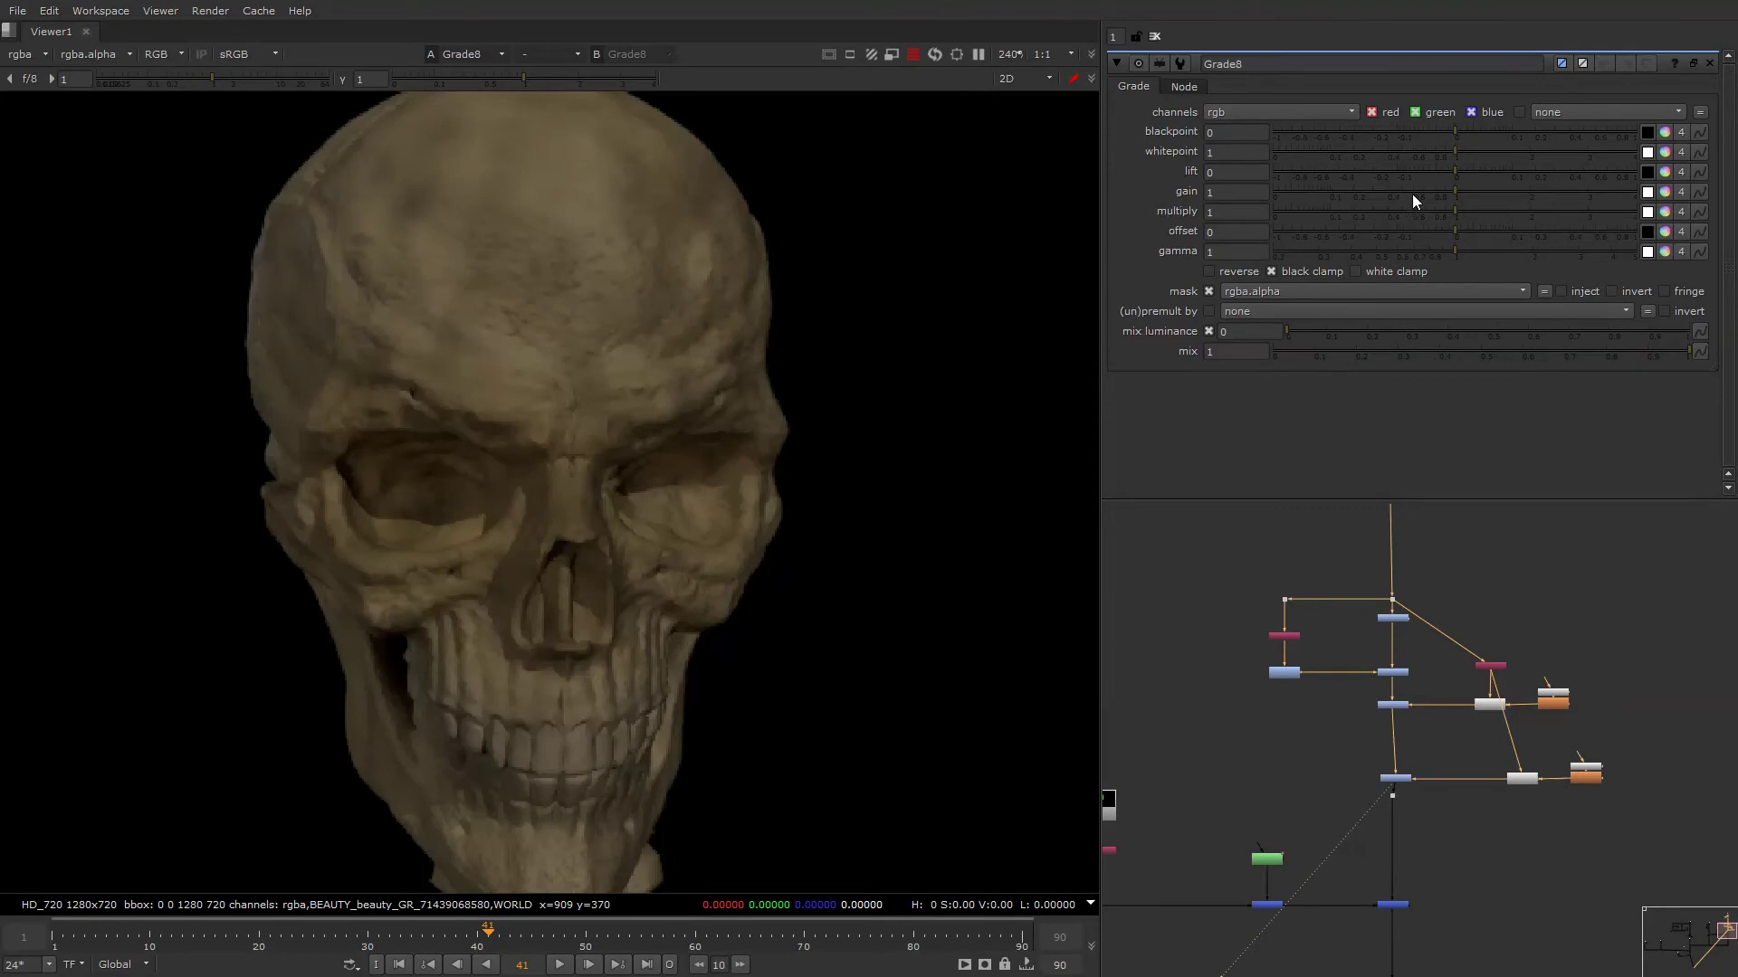
{"action": "left_click_drag", "start_coordinate": [1411, 194], "coordinate": [1253, 190]}
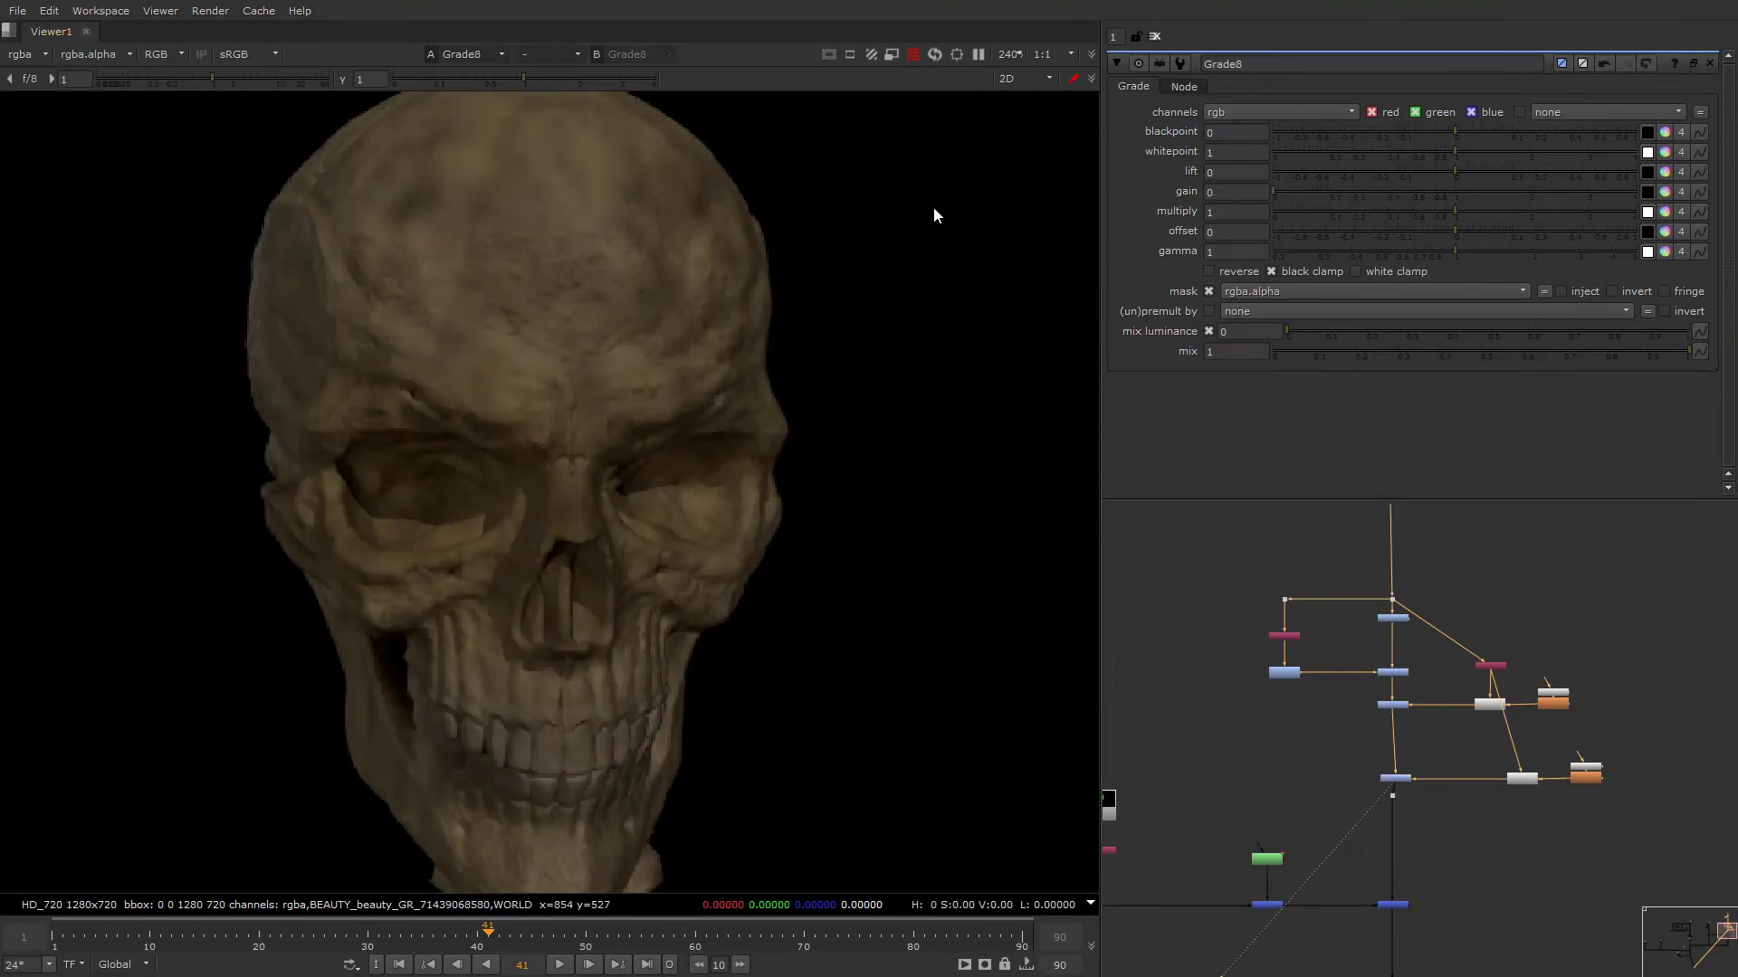
Display the final composite Merge and inspect the skull up close.
{"action": "key", "text": "f"}
{"action": "middle_click_drag", "start_coordinate": [1526, 636], "coordinate": [1441, 675], "text": "alt"}
{"action": "left_click_drag", "start_coordinate": [1278, 780], "coordinate": [1432, 672], "text": "alt"}
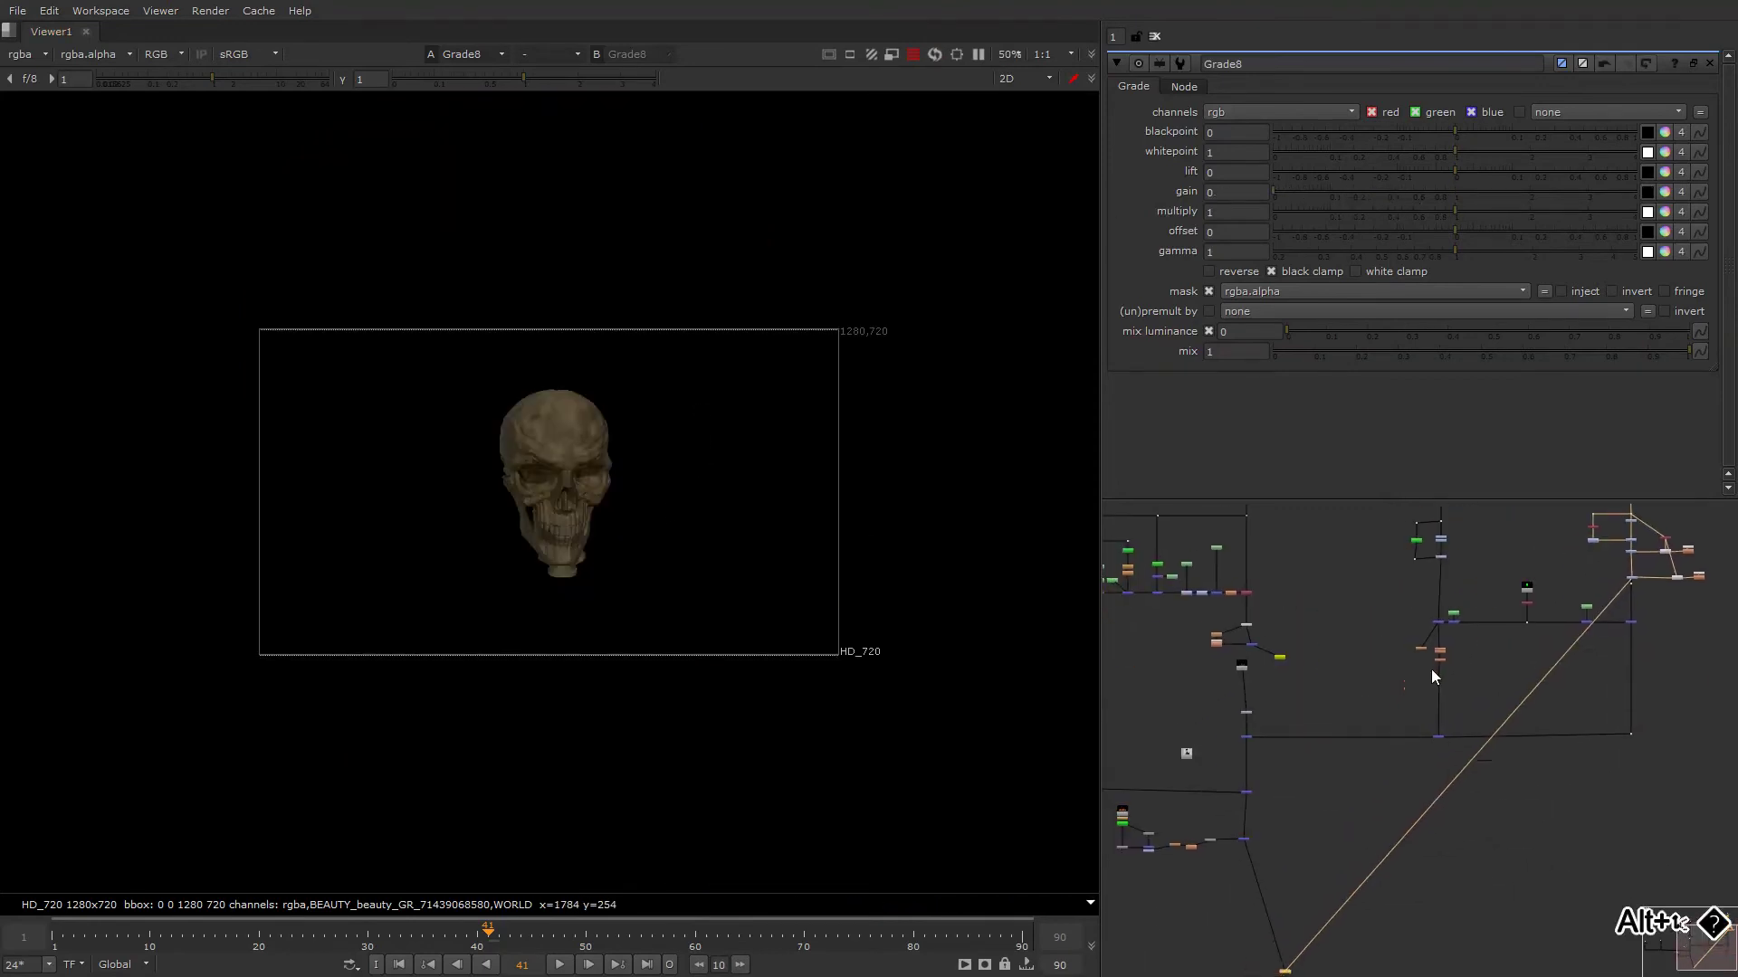
{"action": "left_click_drag", "start_coordinate": [1338, 756], "coordinate": [1425, 681], "text": "alt"}
{"action": "key", "text": "1"}
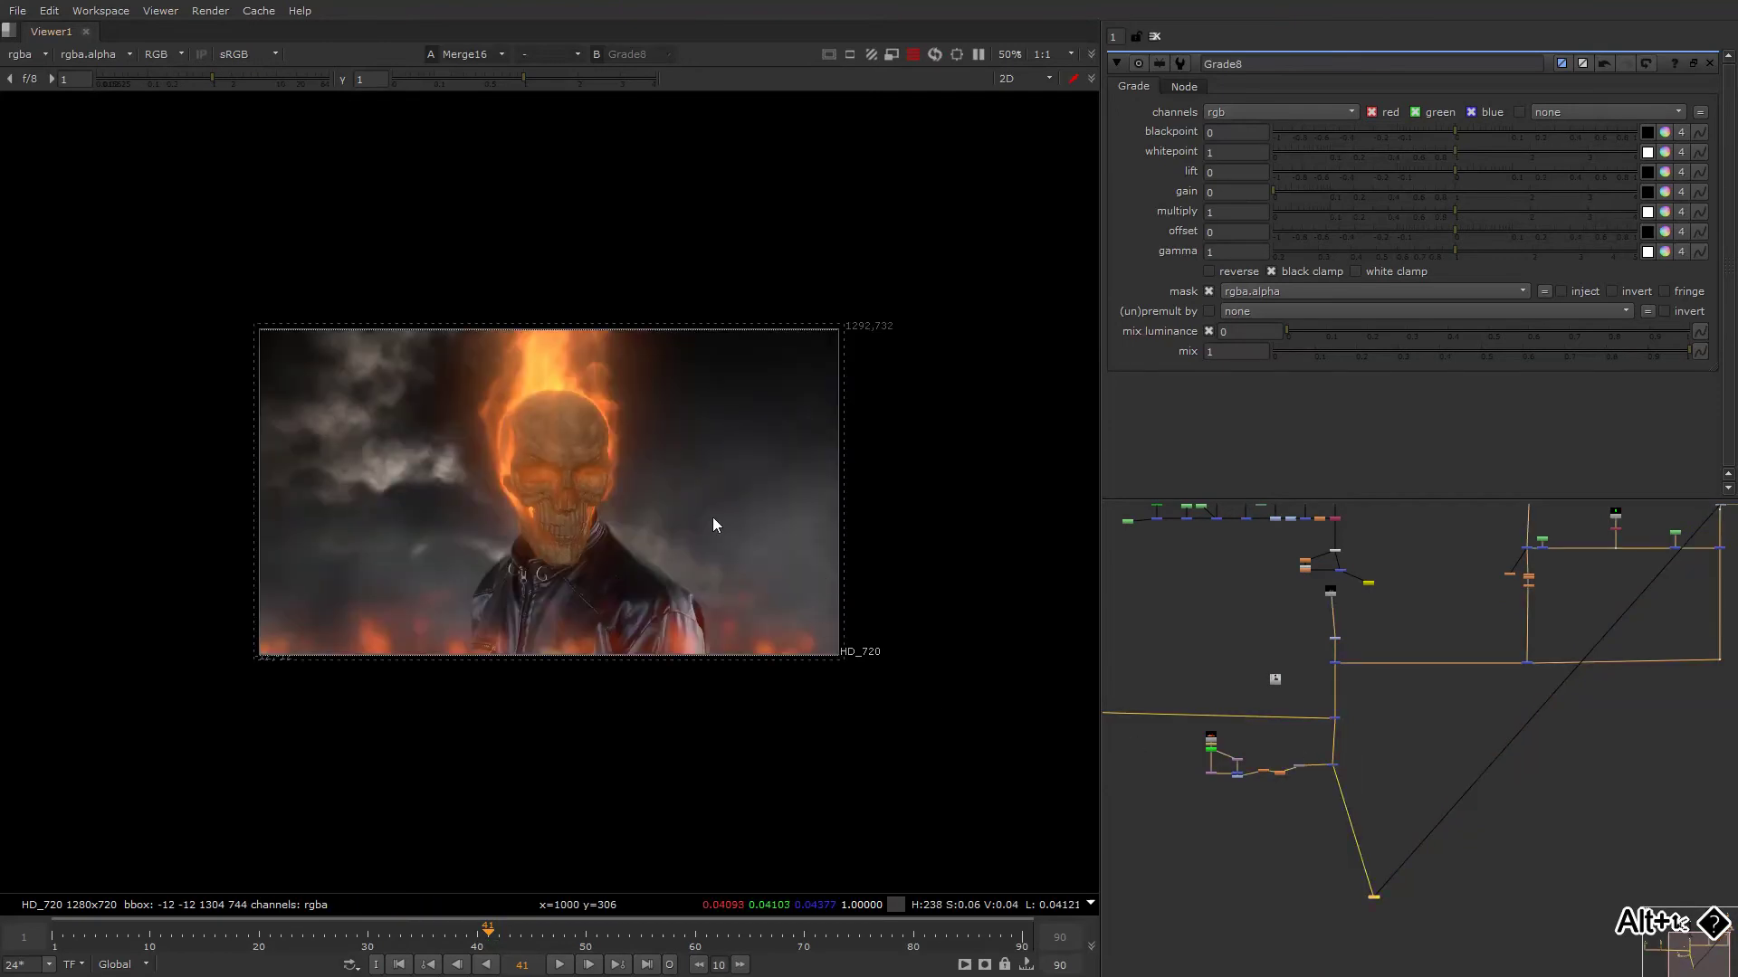
{"action": "key", "text": "q"}
{"action": "key", "text": "q"}
{"action": "scroll", "coordinate": [561, 516], "scroll_direction": "up", "scroll_amount": 4}
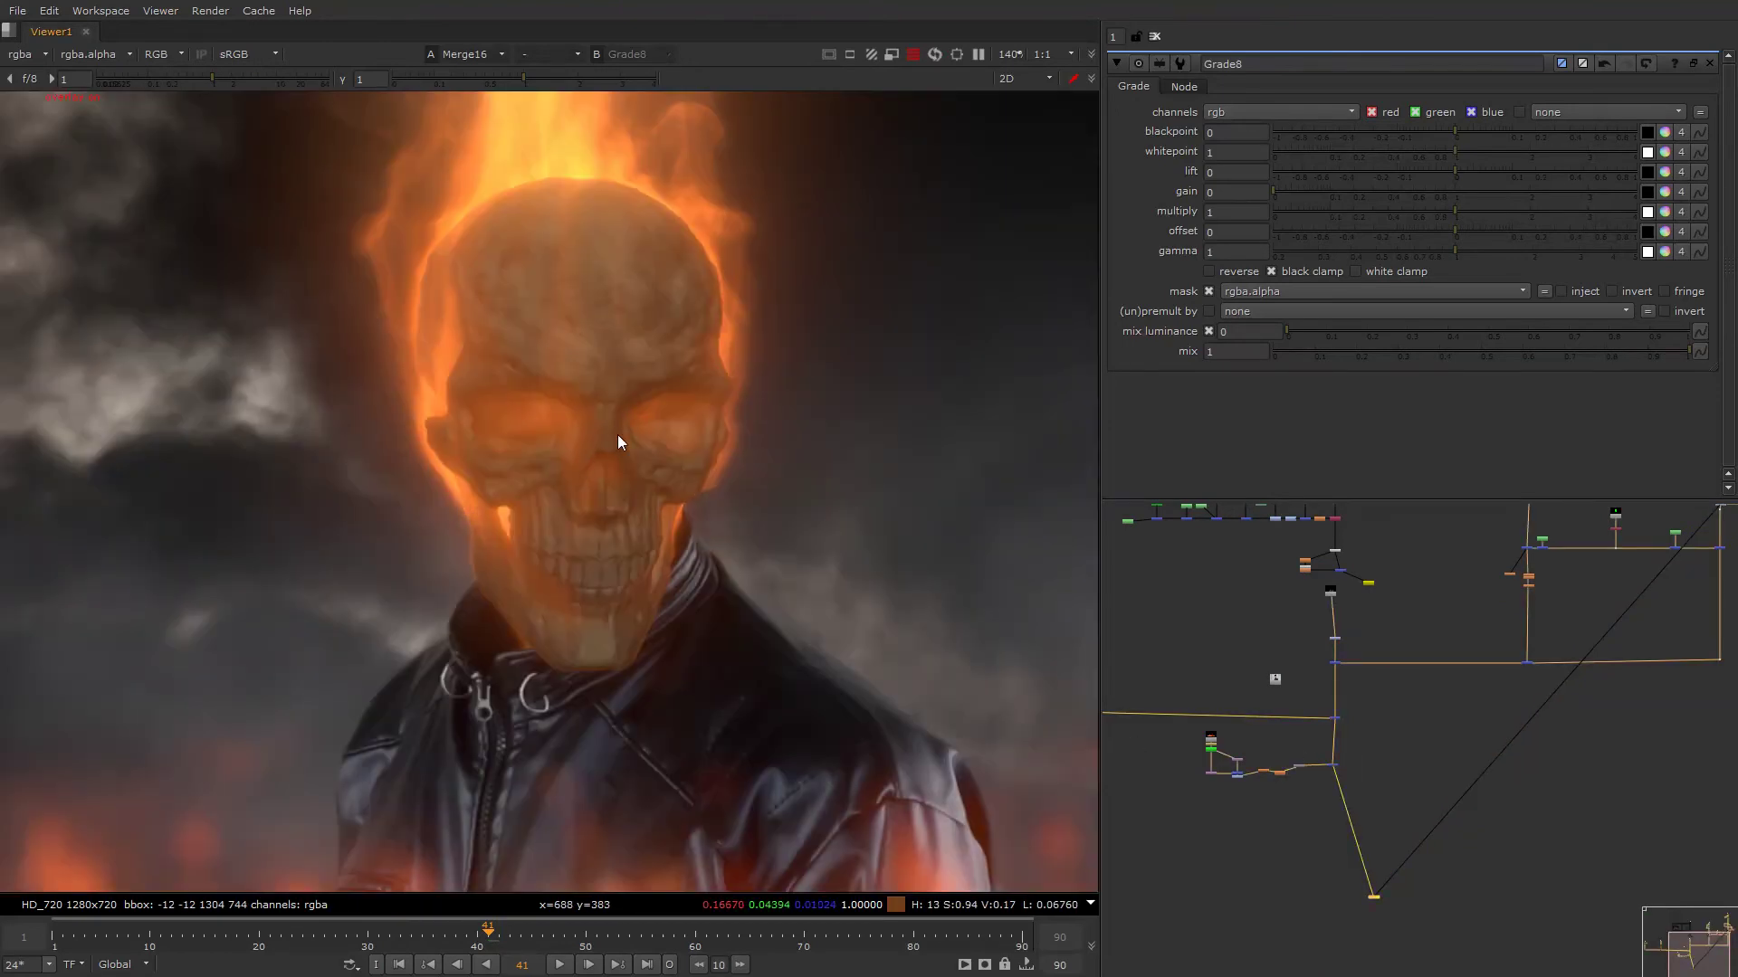
Check the full composite frame in the blue channel and return to the RGB view.
{"action": "key", "text": "f"}
{"action": "key", "text": "b"}
{"action": "key", "text": "b"}
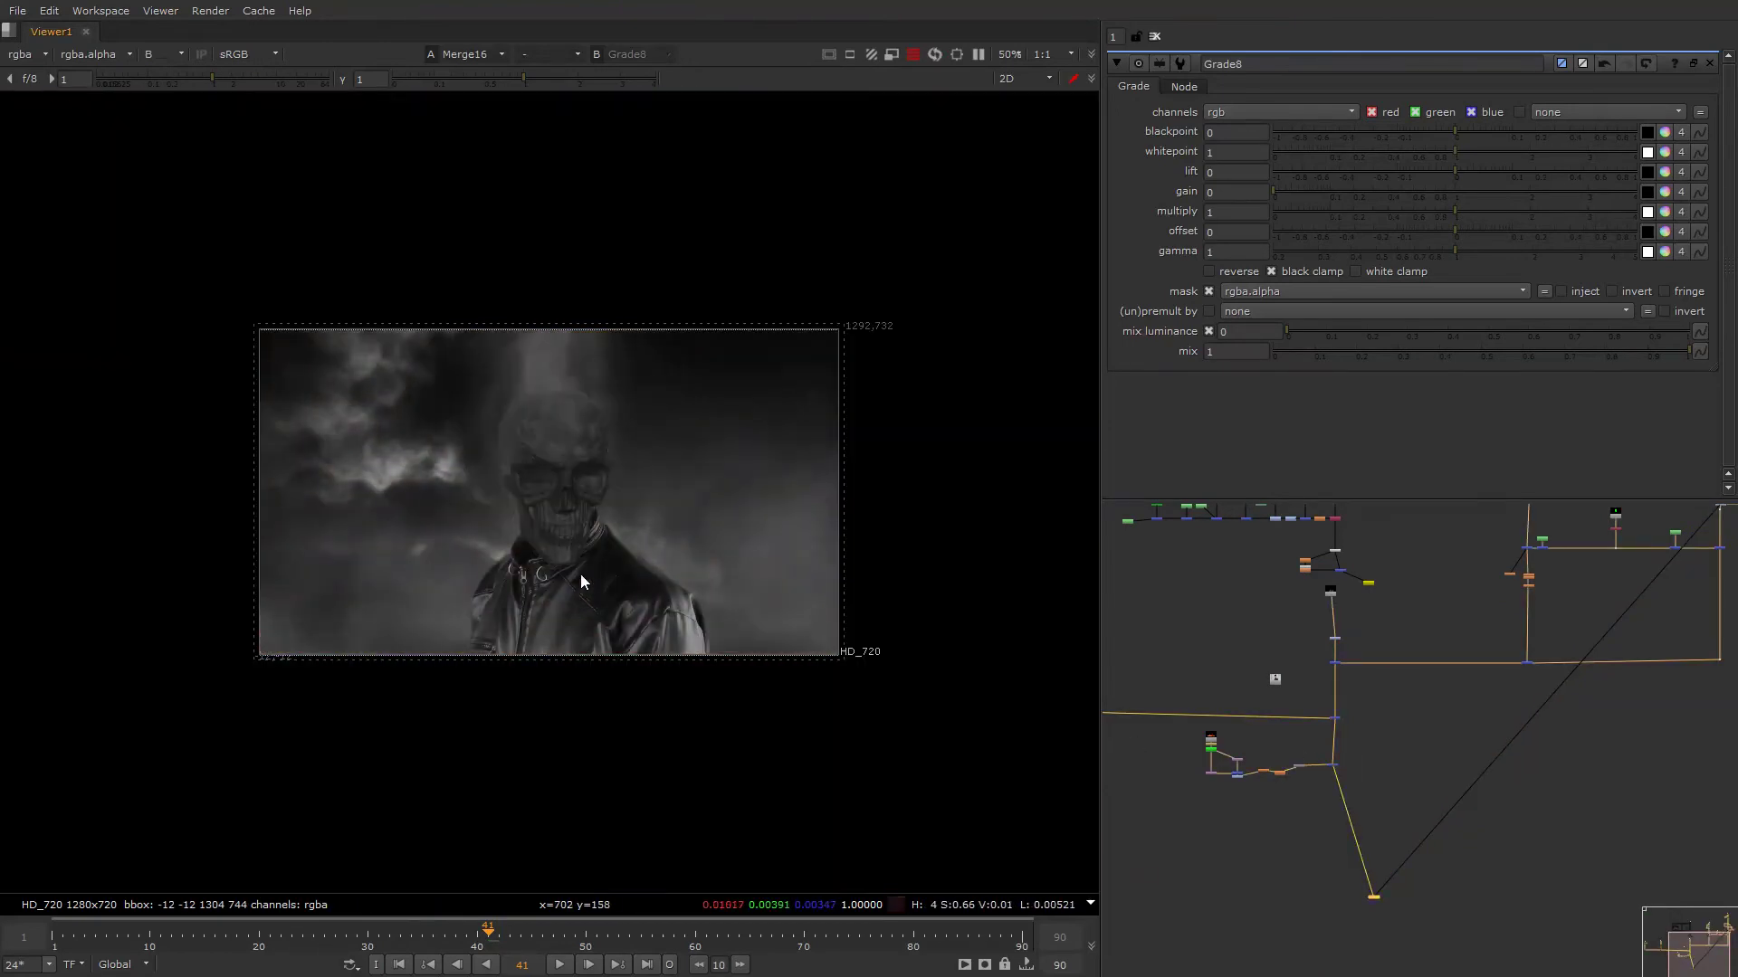
Compare the skull with the upper noise-masked Grade off and on, and set that Grade's gain to 0.53.
{"action": "scroll", "coordinate": [1448, 762], "scroll_direction": "down", "scroll_amount": 3}
{"action": "left_click_drag", "start_coordinate": [1561, 718], "coordinate": [1495, 746], "text": "alt"}
{"action": "scroll", "coordinate": [1540, 650], "scroll_direction": "up", "scroll_amount": 5}
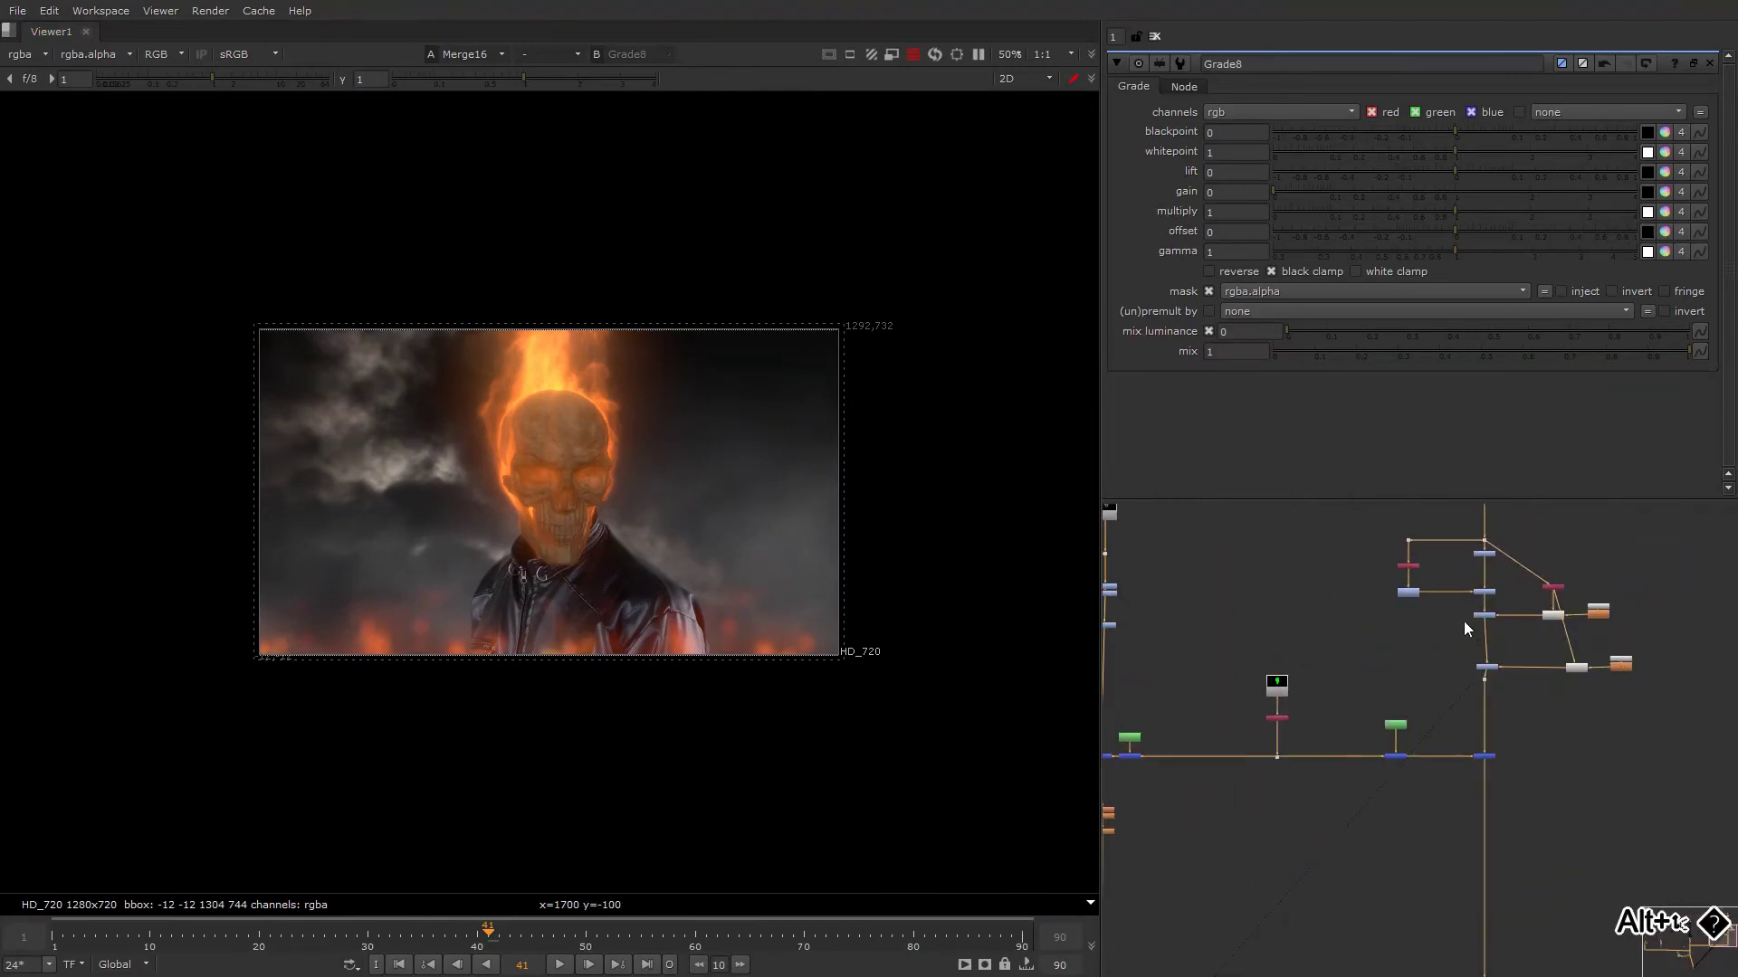
{"action": "left_click_drag", "start_coordinate": [1450, 603], "coordinate": [1516, 681]}
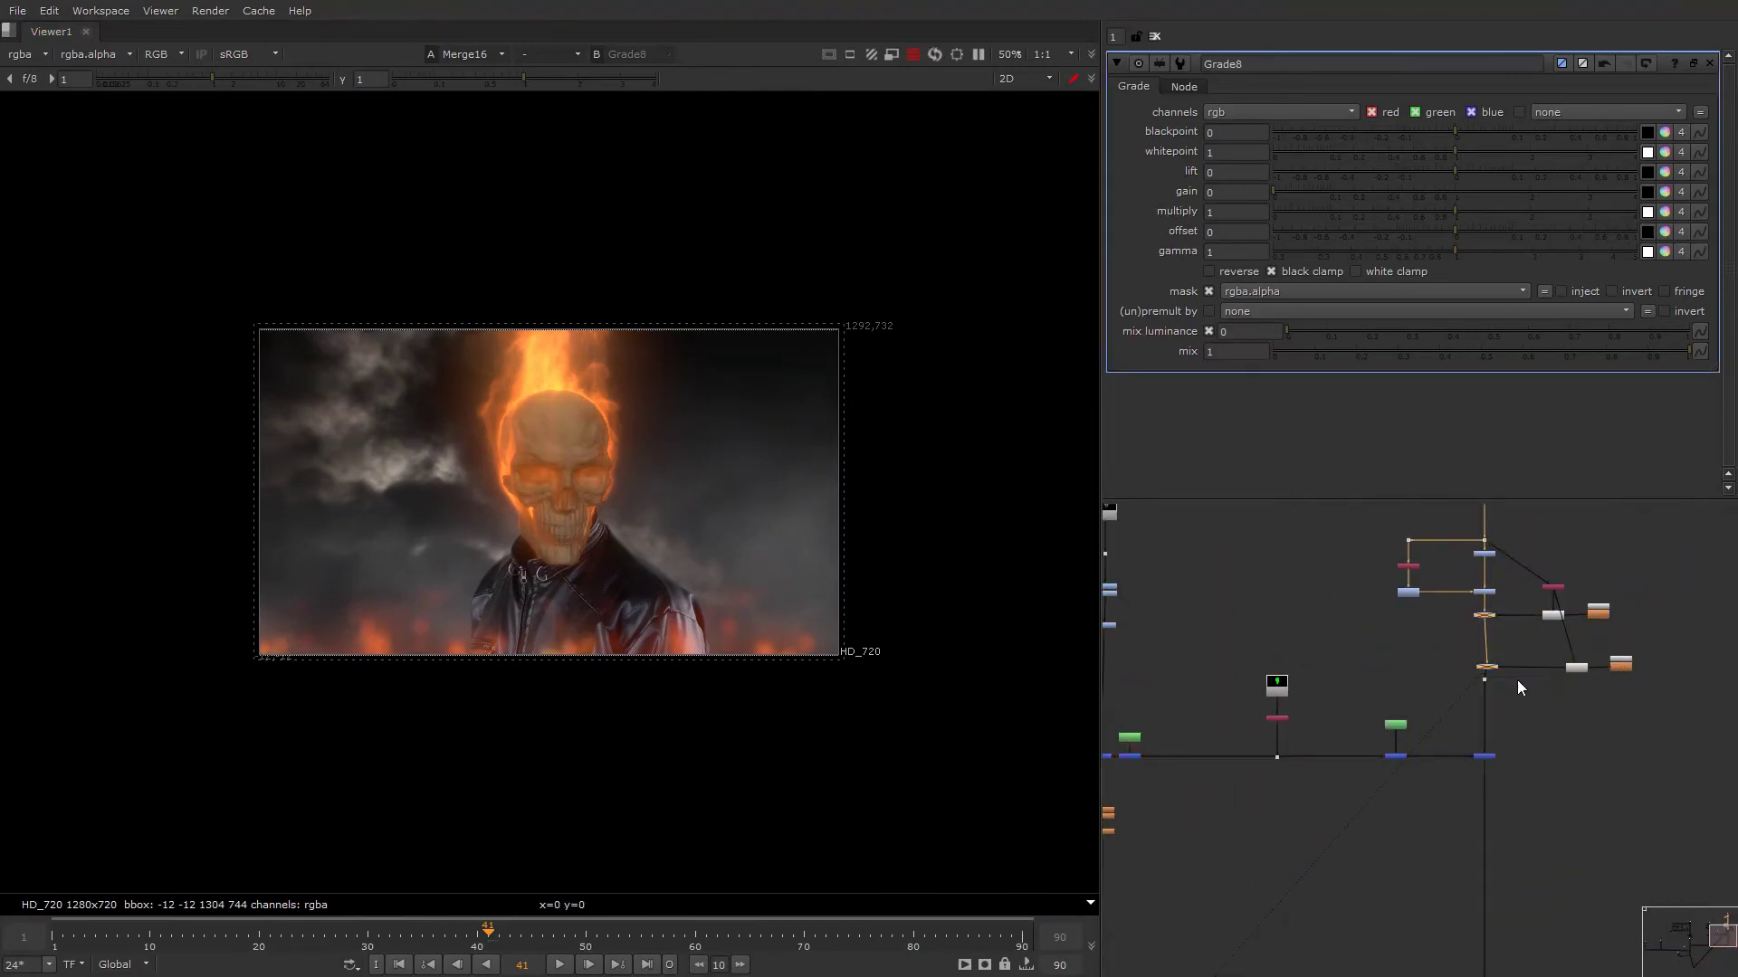
{"action": "scroll", "coordinate": [1517, 648], "scroll_direction": "up", "scroll_amount": 3}
{"action": "left_click", "coordinate": [1479, 594]}
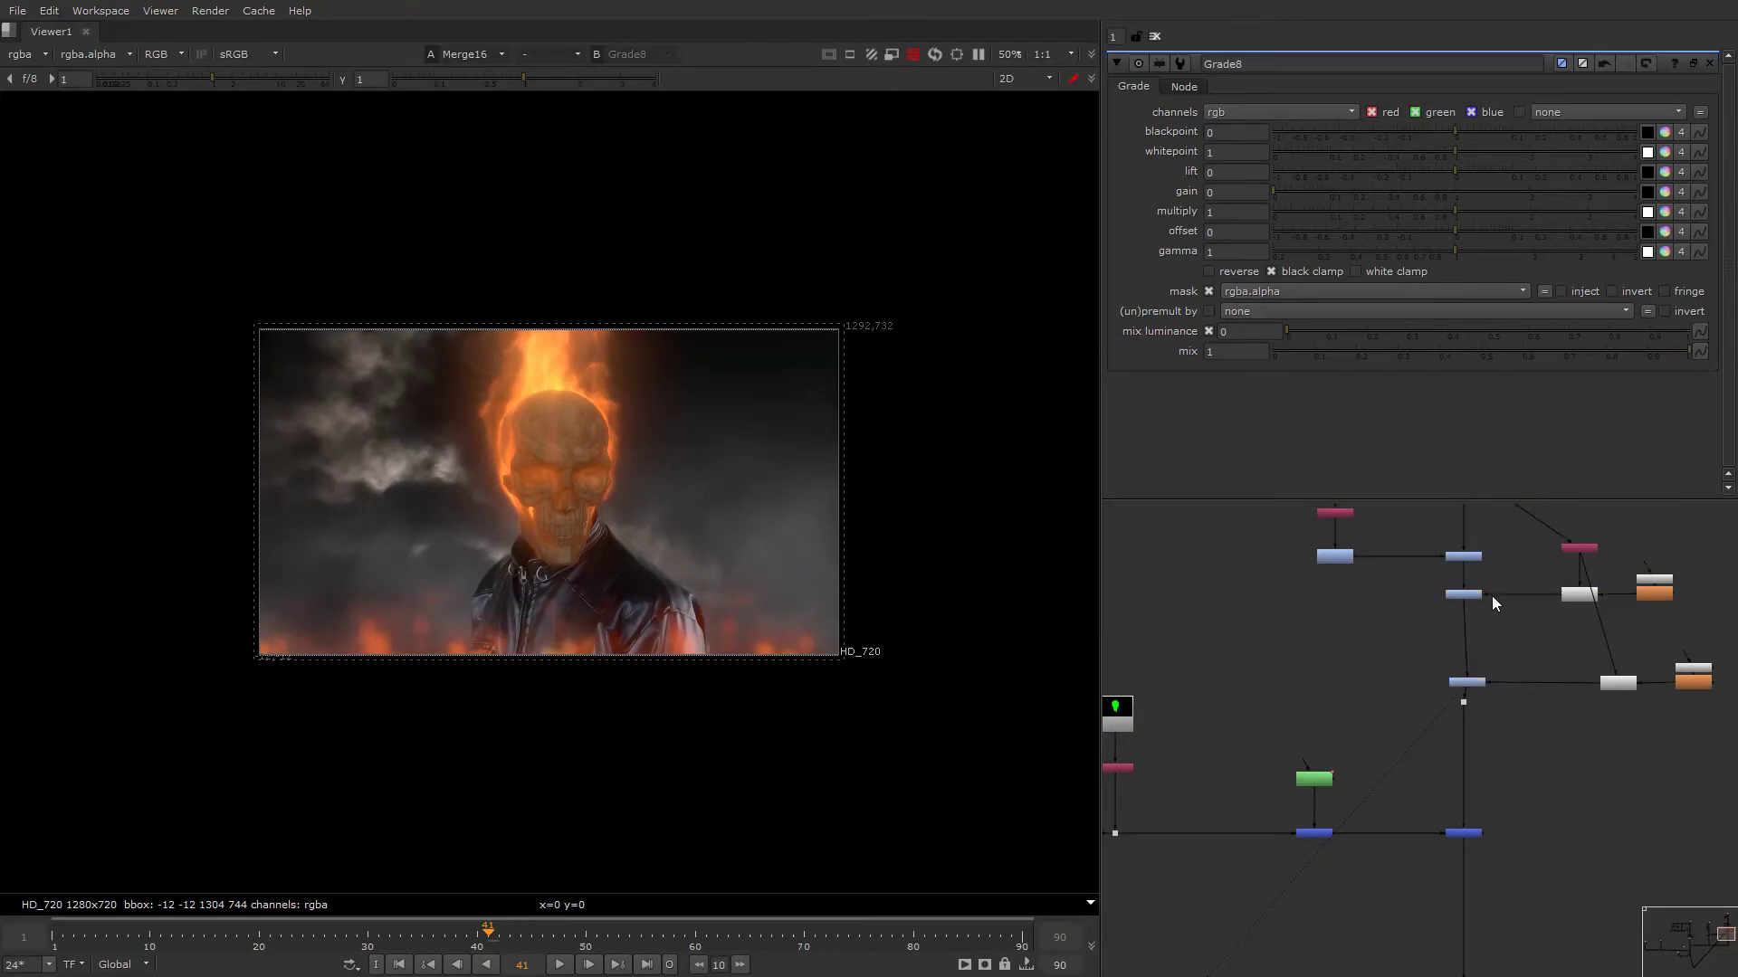
{"action": "key", "text": "d"}
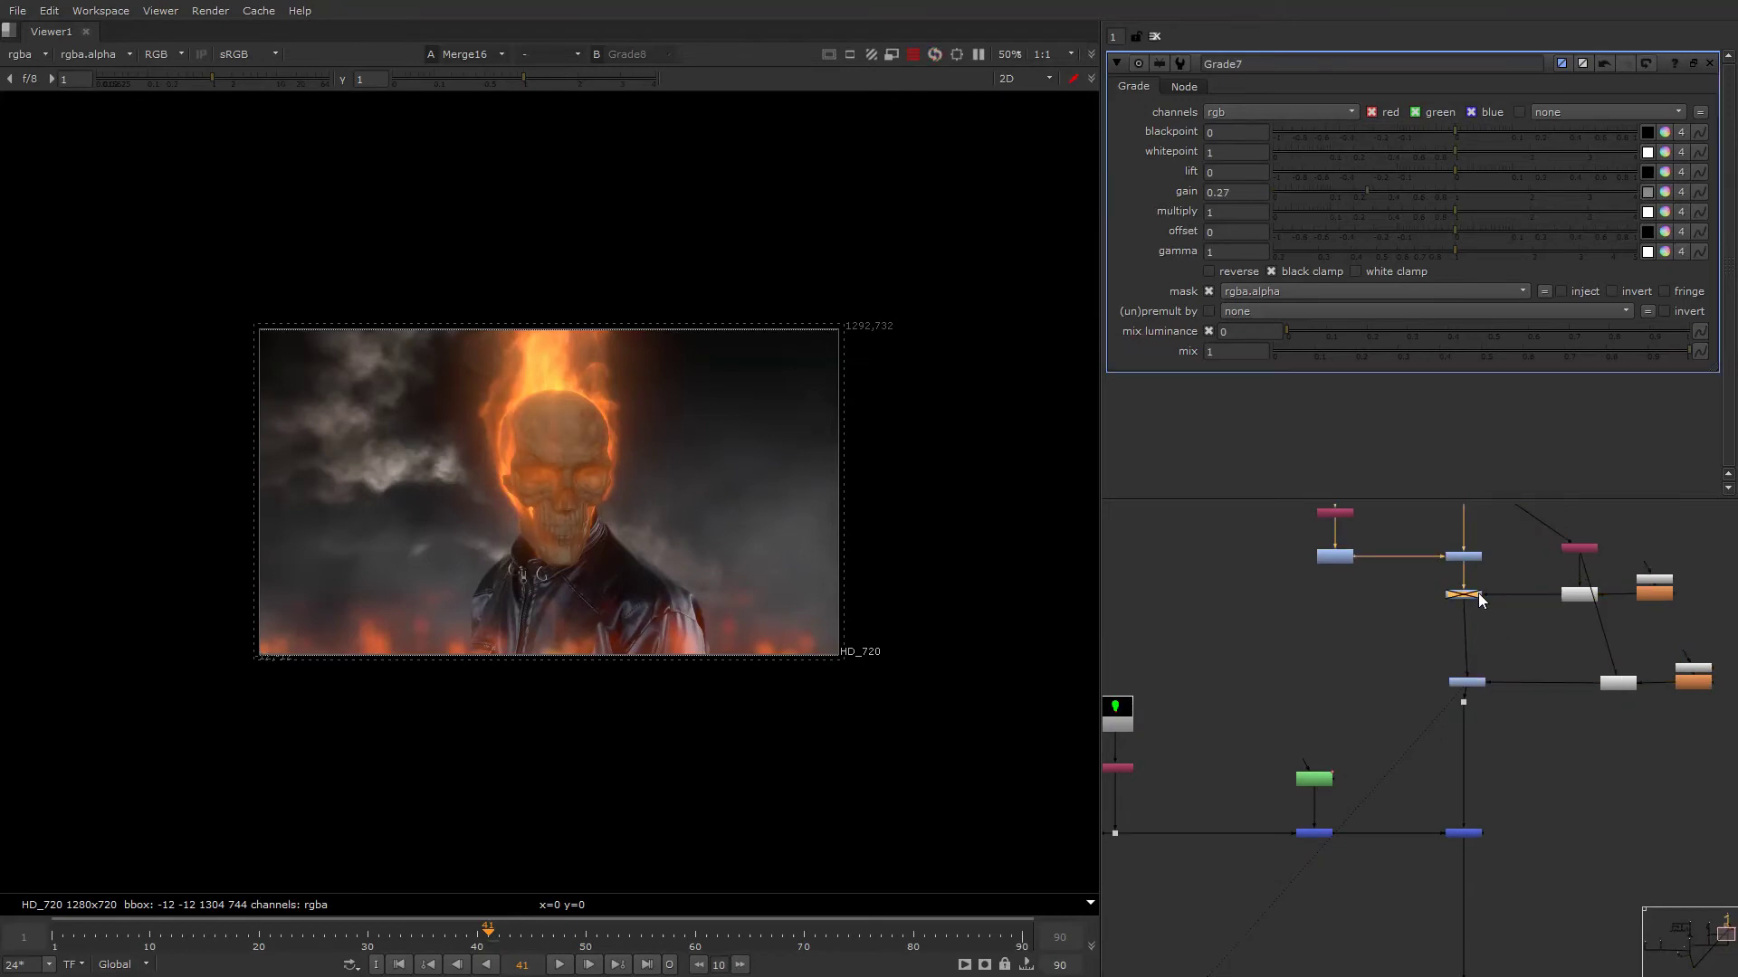
{"action": "key", "text": "d"}
{"action": "key", "text": "d"}
{"action": "key", "text": "d"}
{"action": "left_click_drag", "start_coordinate": [1392, 194], "coordinate": [1407, 194]}
{"action": "left_click_drag", "start_coordinate": [1411, 199], "coordinate": [1404, 197]}
Check the regraded skull in the blue channel at full frame and in RGB up close.
{"action": "right_click", "coordinate": [619, 351]}
{"action": "left_click", "coordinate": [621, 352]}
{"action": "key", "text": "q"}
{"action": "key", "text": "r"}
{"action": "key", "text": "b"}
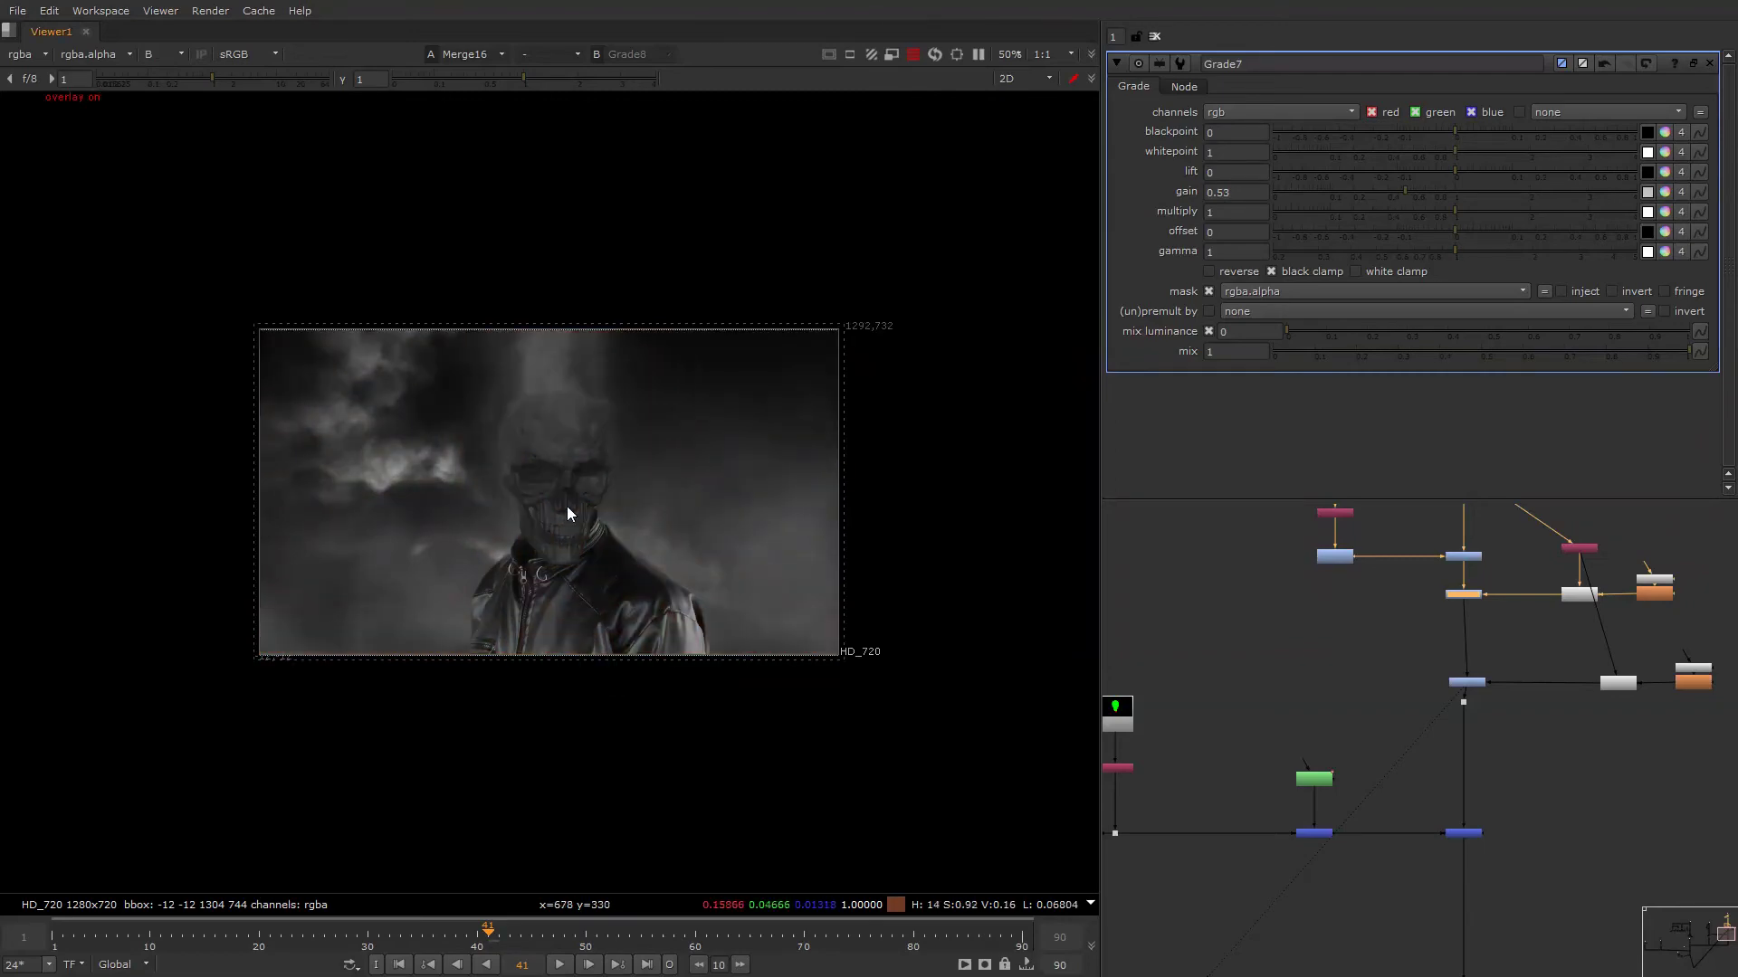
{"action": "key", "text": "b"}
{"action": "scroll", "coordinate": [562, 507], "scroll_direction": "up", "scroll_amount": 6}
{"action": "scroll", "coordinate": [563, 506], "scroll_direction": "down", "scroll_amount": 1}
{"action": "left_click_drag", "start_coordinate": [593, 498], "coordinate": [692, 641], "text": "alt"}
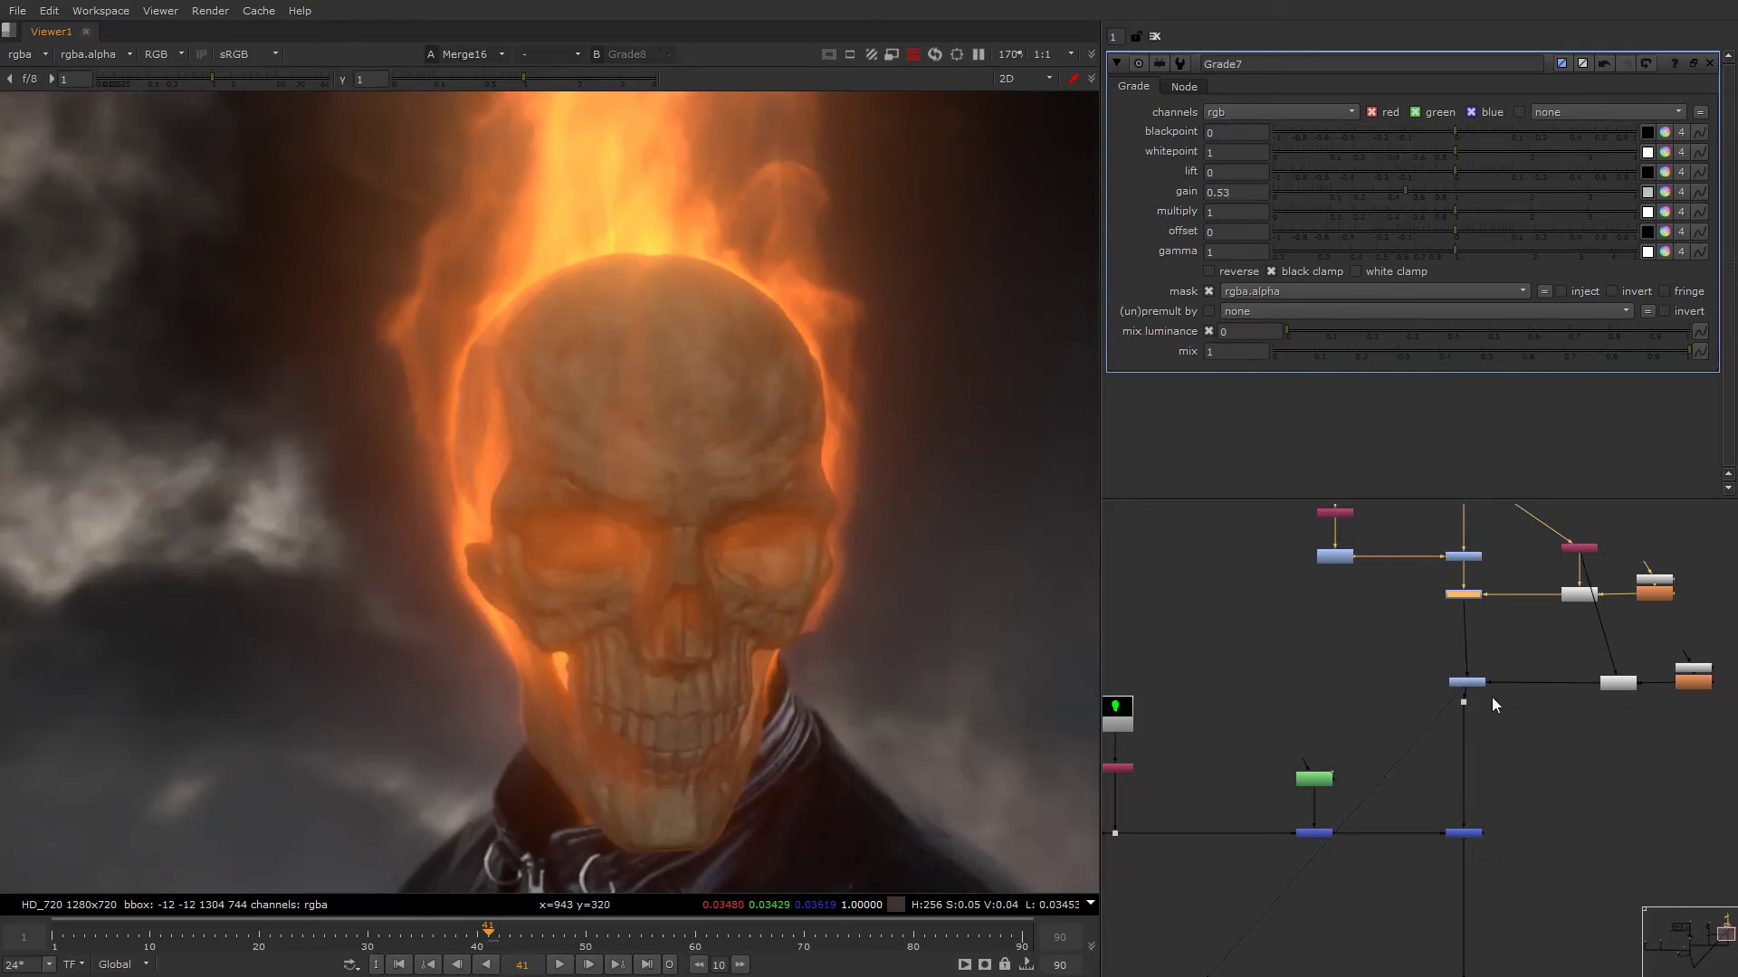
Review the skull's grading nodes and the glow nodes below the fire merge in the node graph.
{"action": "scroll", "coordinate": [1491, 698], "scroll_direction": "down", "scroll_amount": 3}
{"action": "left_click_drag", "start_coordinate": [1450, 715], "coordinate": [1426, 678], "text": "alt"}
{"action": "left_click_drag", "start_coordinate": [1410, 589], "coordinate": [1408, 686], "text": "alt"}
{"action": "left_click_drag", "start_coordinate": [1296, 564], "coordinate": [1690, 771]}
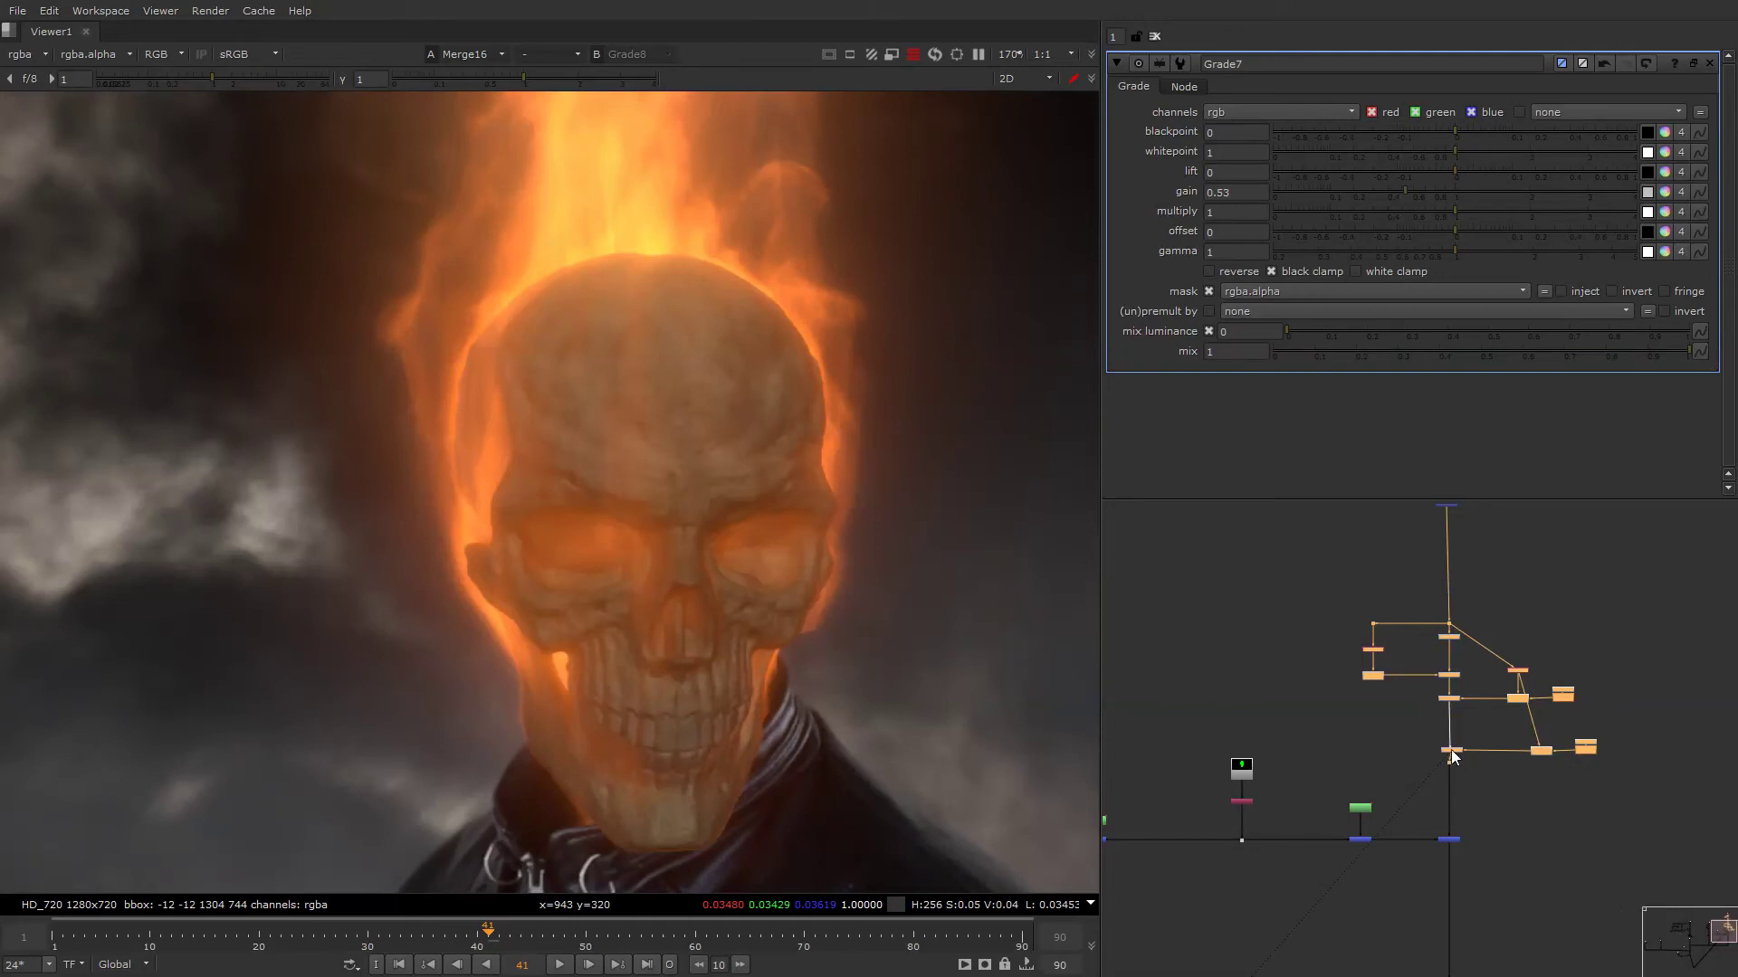
{"action": "scroll", "coordinate": [1452, 751], "scroll_direction": "down", "scroll_amount": 3}
{"action": "left_click", "coordinate": [1398, 730]}
{"action": "scroll", "coordinate": [1300, 746], "scroll_direction": "up", "scroll_amount": 6}
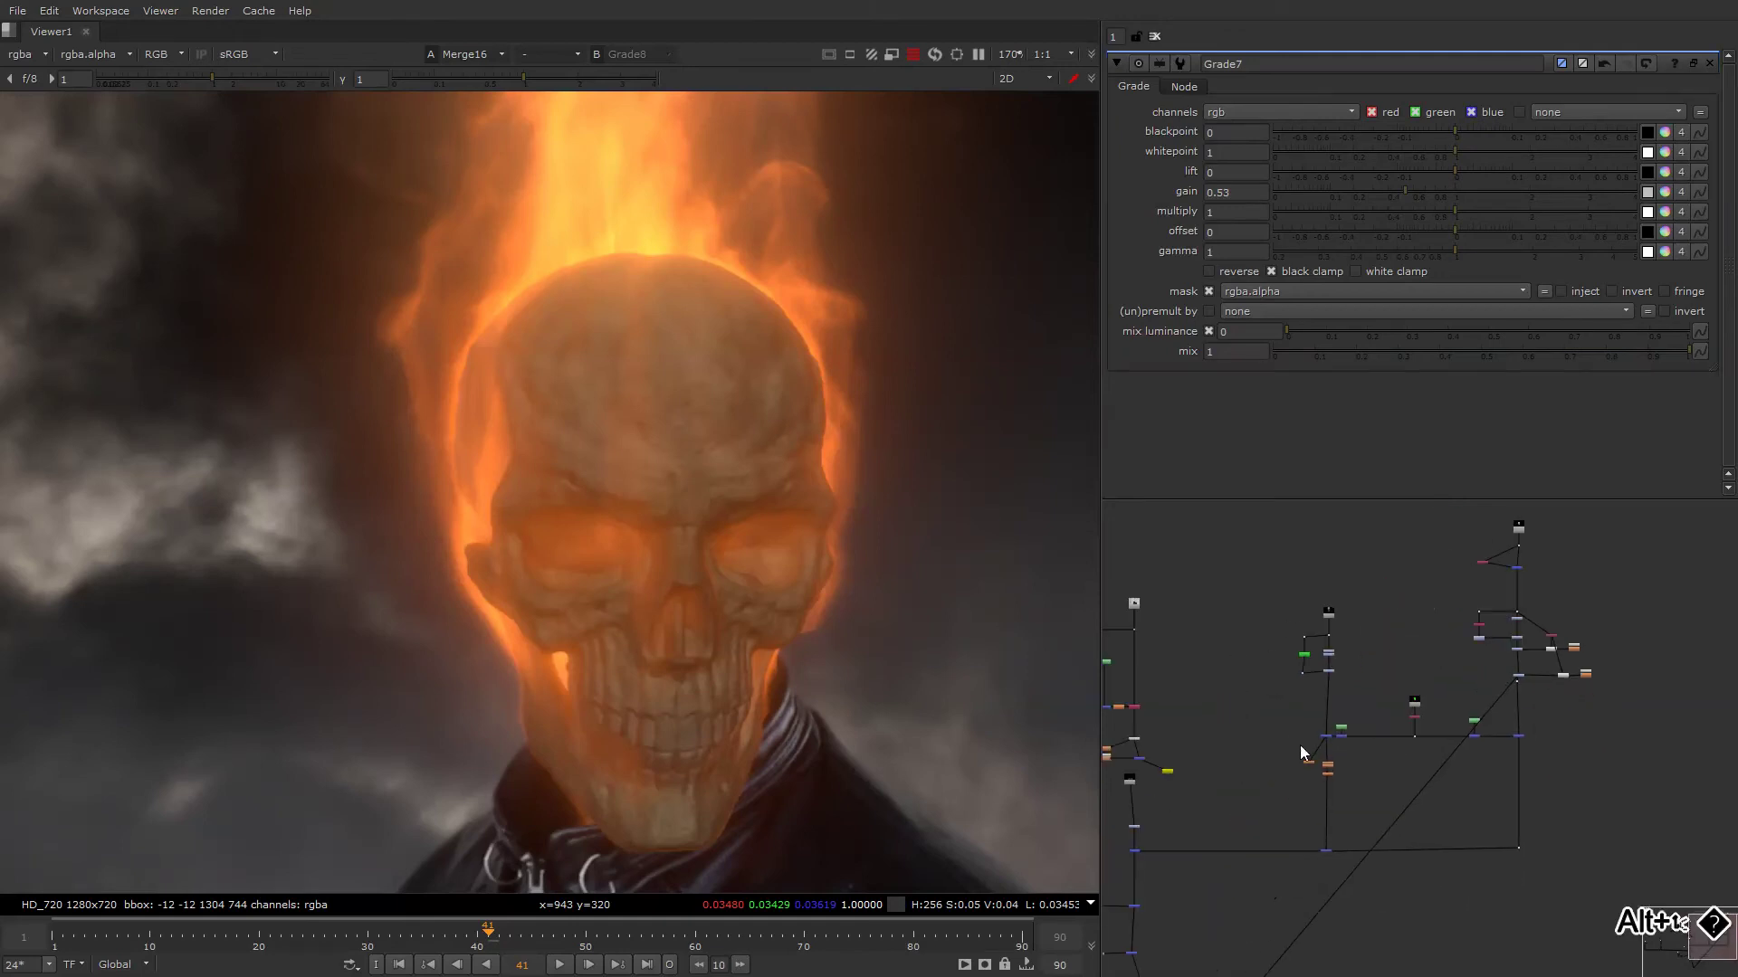
{"action": "left_click_drag", "start_coordinate": [1251, 757], "coordinate": [1381, 823]}
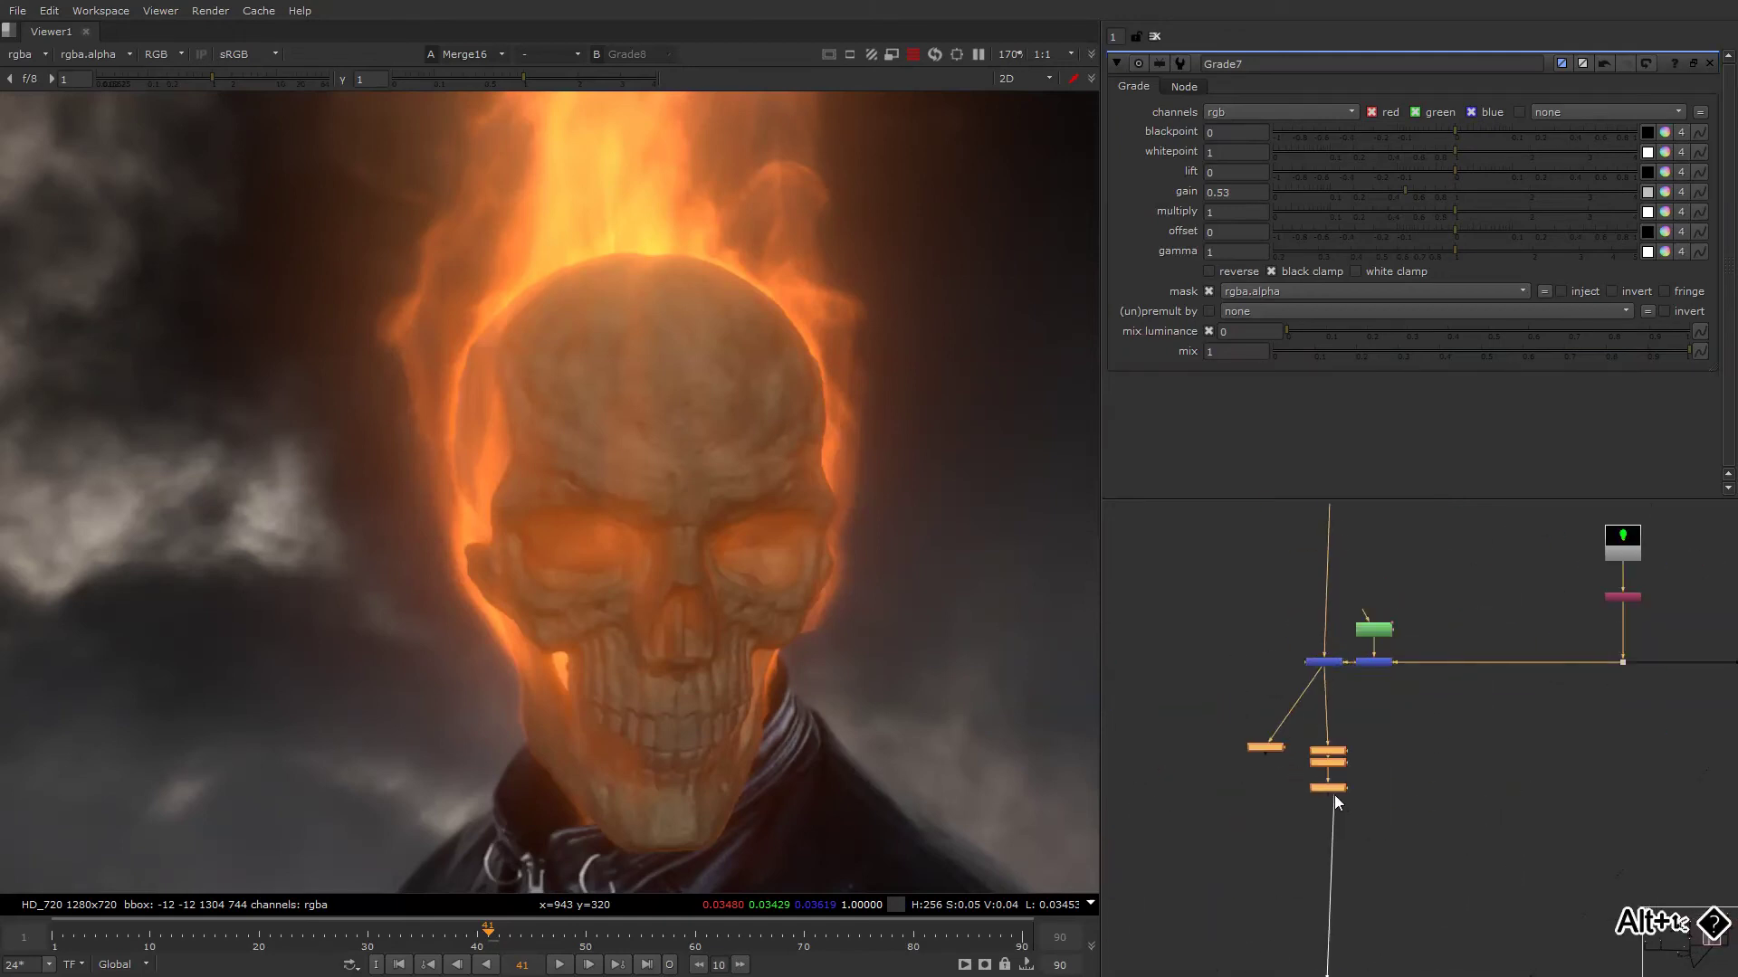
{"action": "scroll", "coordinate": [1330, 785], "scroll_direction": "down", "scroll_amount": 4}
{"action": "scroll", "coordinate": [1347, 724], "scroll_direction": "up", "scroll_amount": 3}
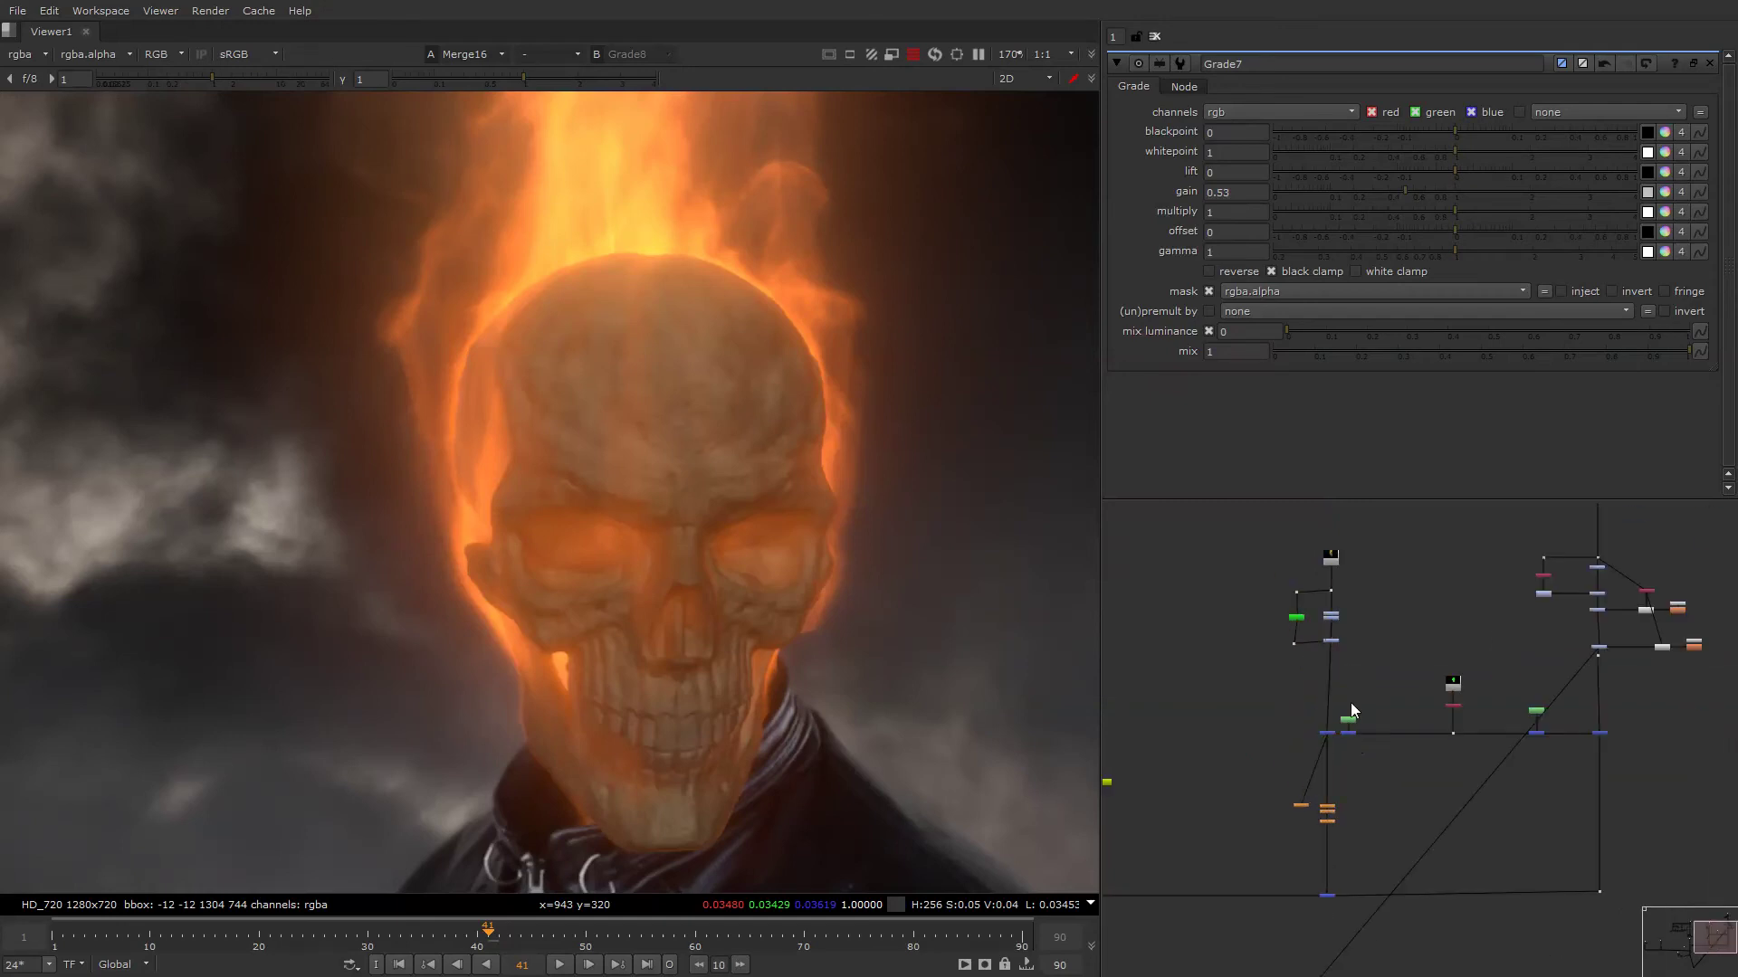
Insert a Grade at the end of the fire's chain, mask it with the skull alpha Shuffle, and display it.
{"action": "key", "text": "g"}
{"action": "left_click_drag", "start_coordinate": [1326, 657], "coordinate": [1326, 657]}
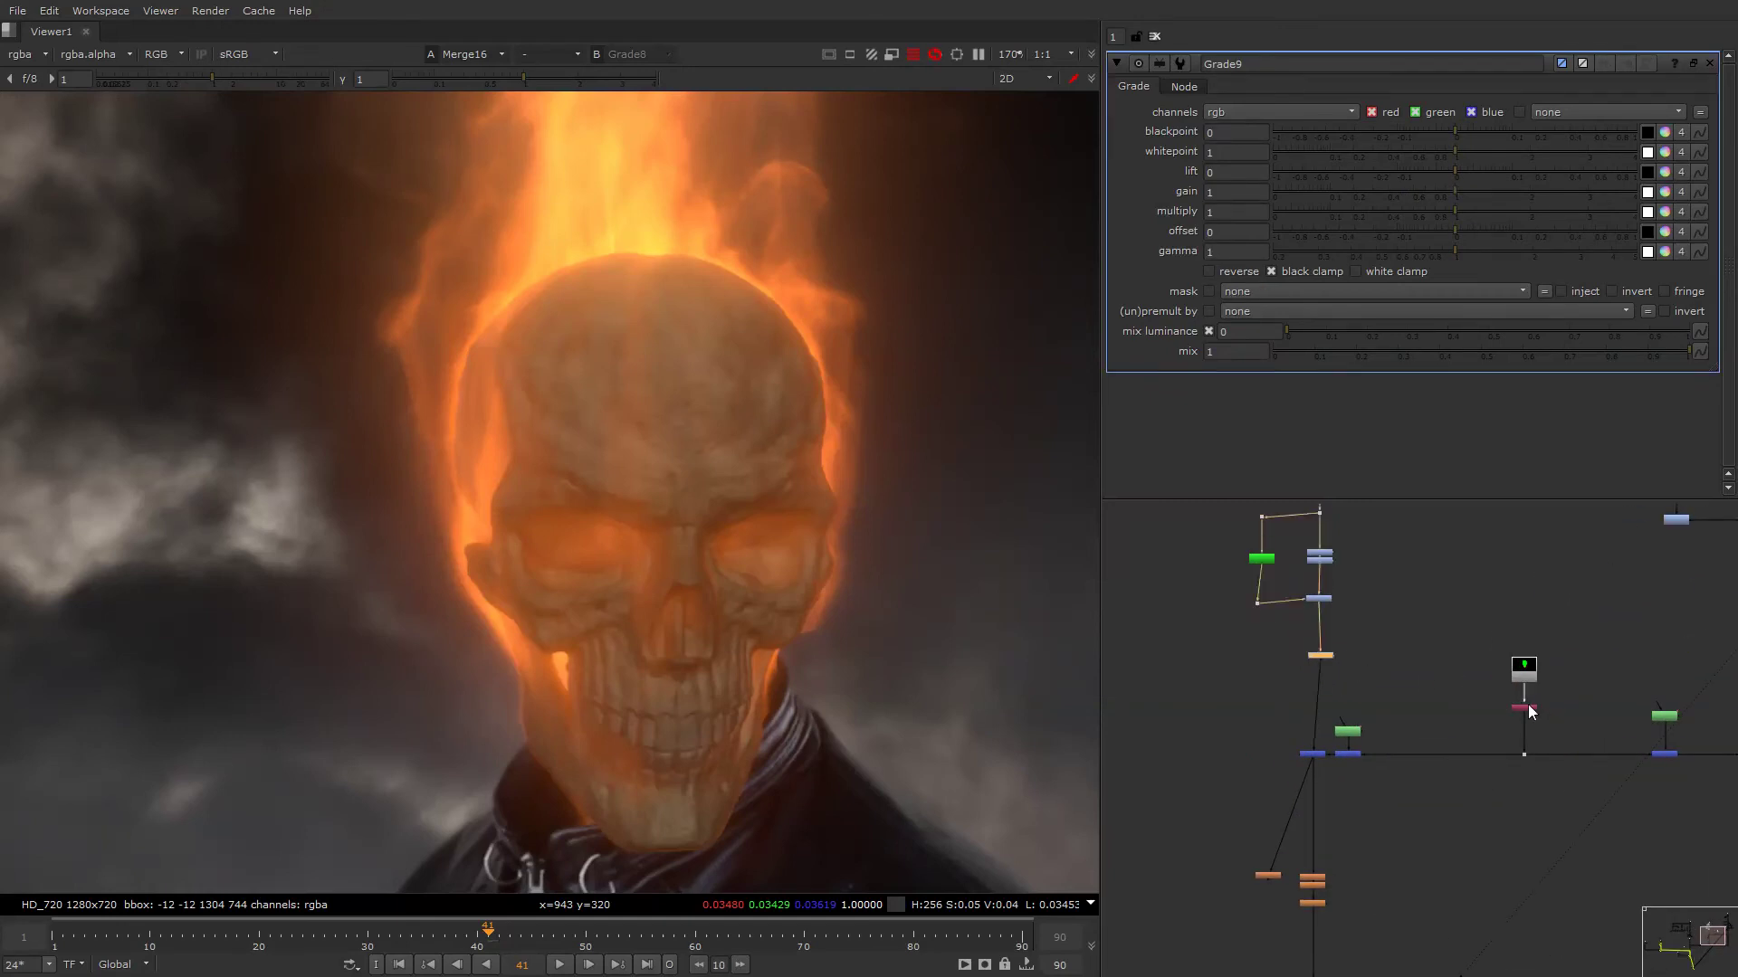
{"action": "left_click", "coordinate": [1527, 709]}
{"action": "key", "text": "1"}
{"action": "key", "text": "a"}
{"action": "key", "text": "a"}
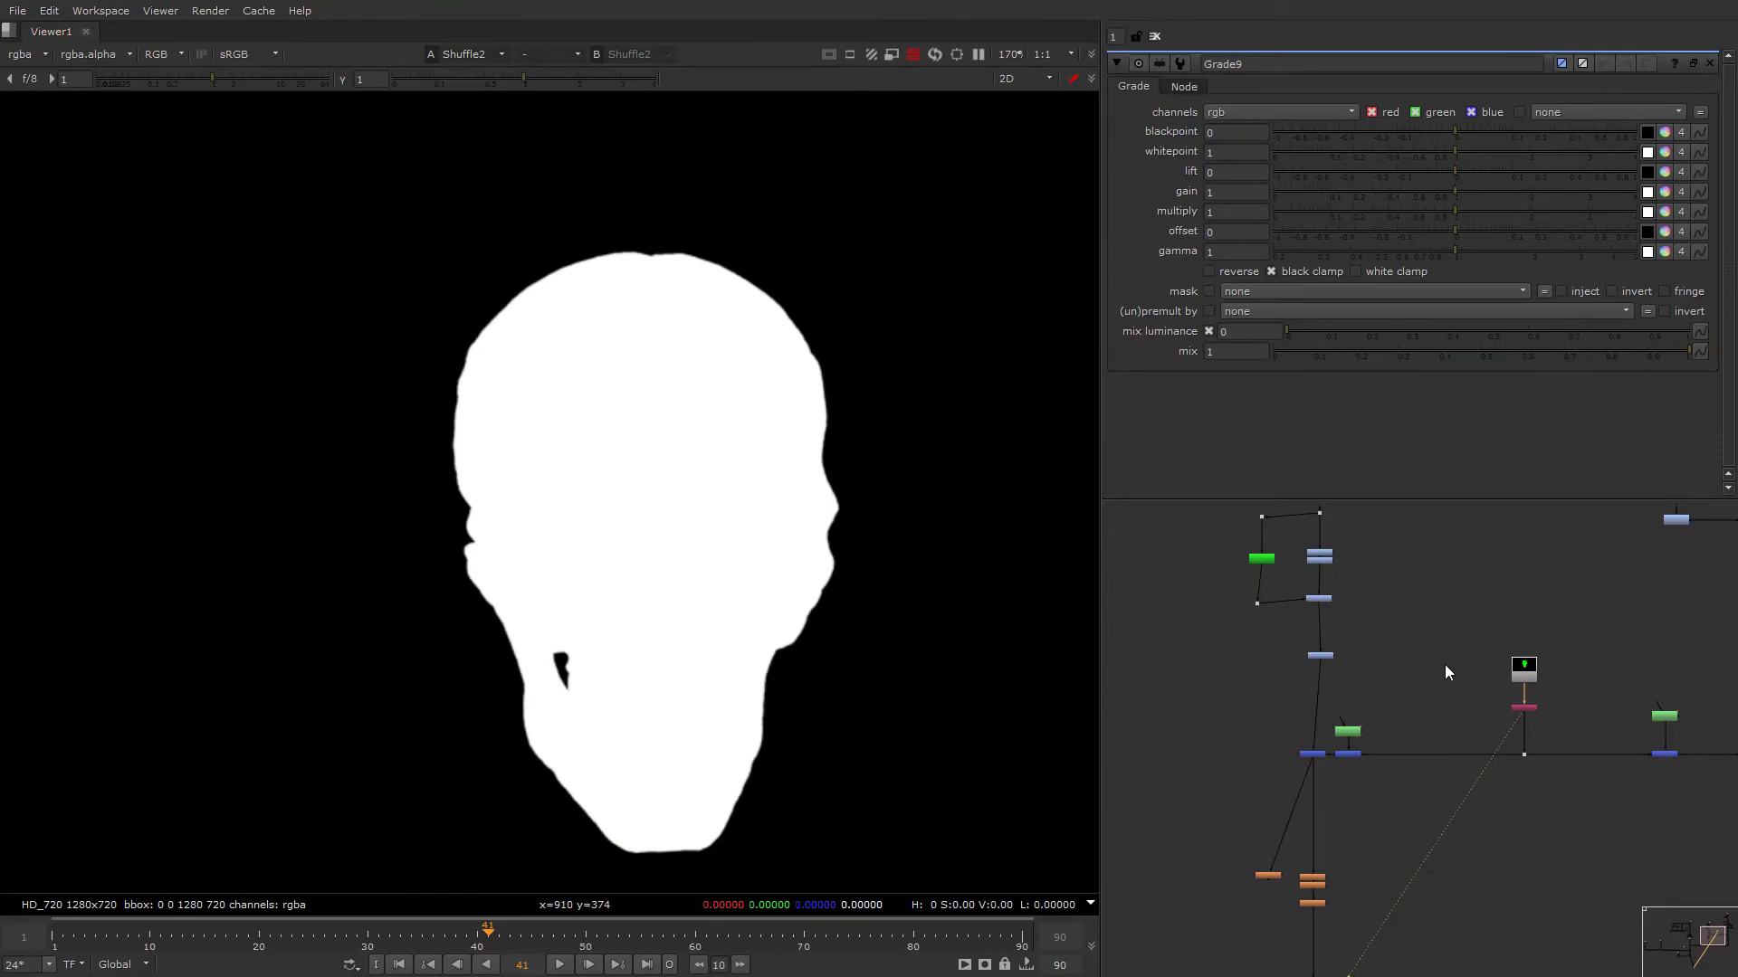
{"action": "left_click_drag", "start_coordinate": [1337, 655], "coordinate": [1524, 711]}
{"action": "scroll", "coordinate": [1328, 659], "scroll_direction": "up", "scroll_amount": 2}
{"action": "left_click", "coordinate": [1358, 654]}
{"action": "key", "text": "1"}
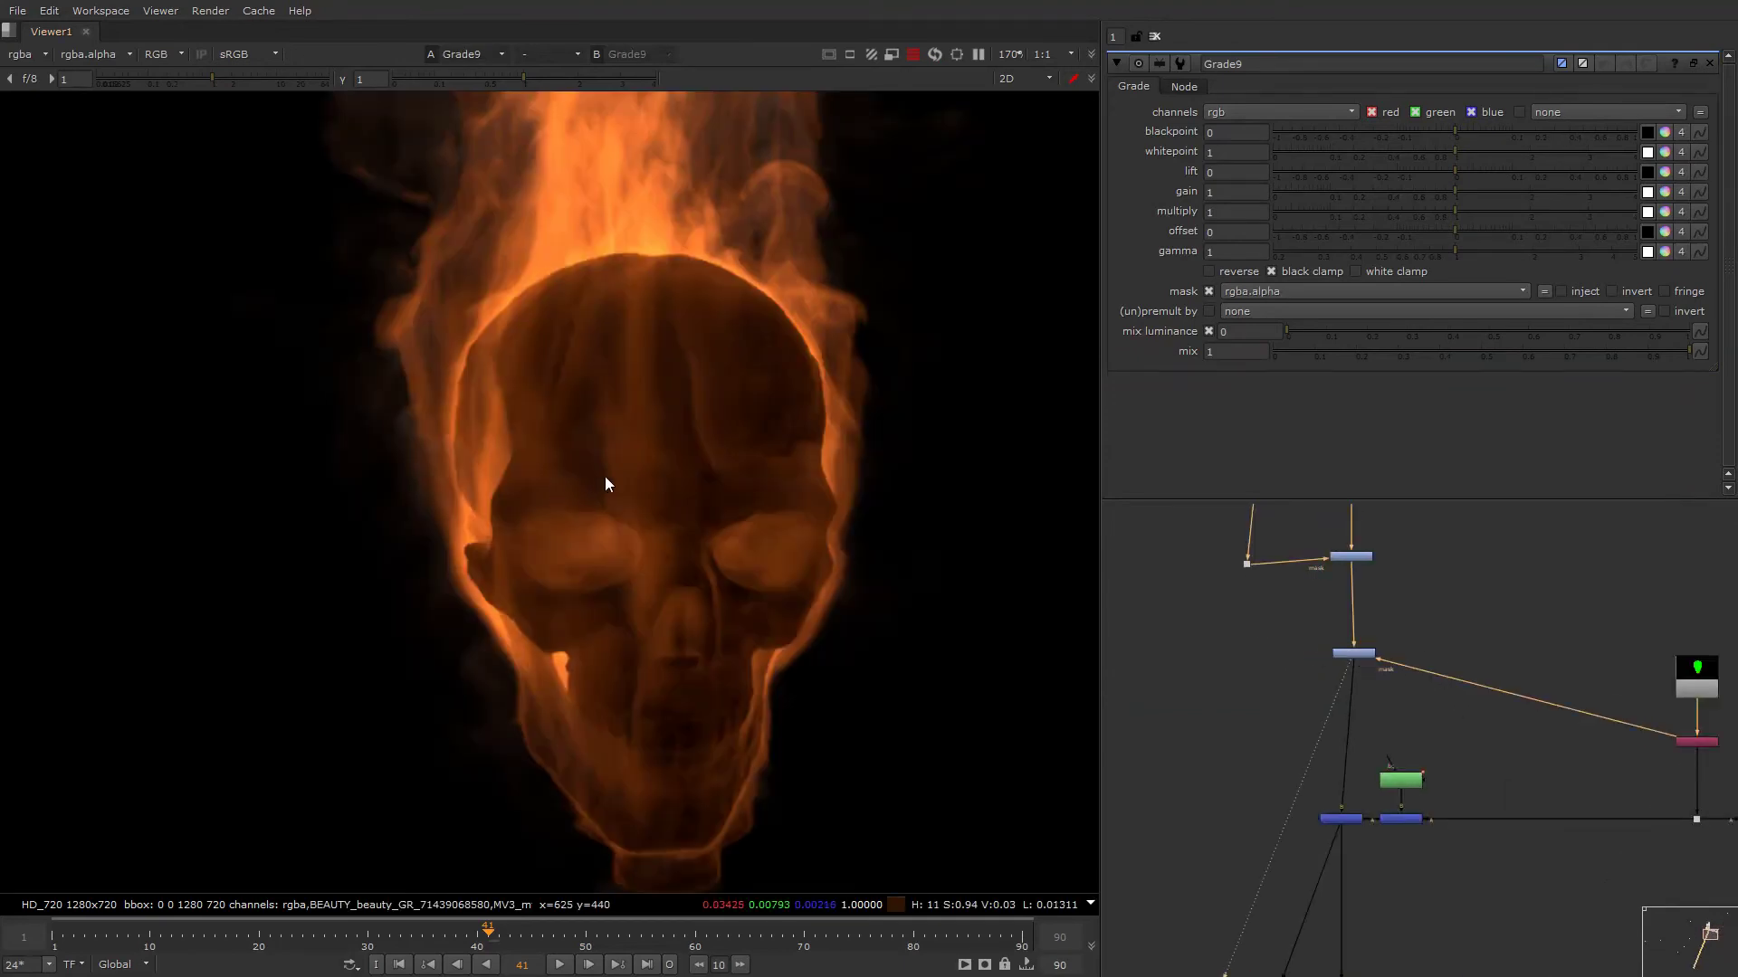
Add a Roto node beside the new fire Grade and draw a closed Bezier shape around the skull's forehead.
{"action": "key", "text": "o"}
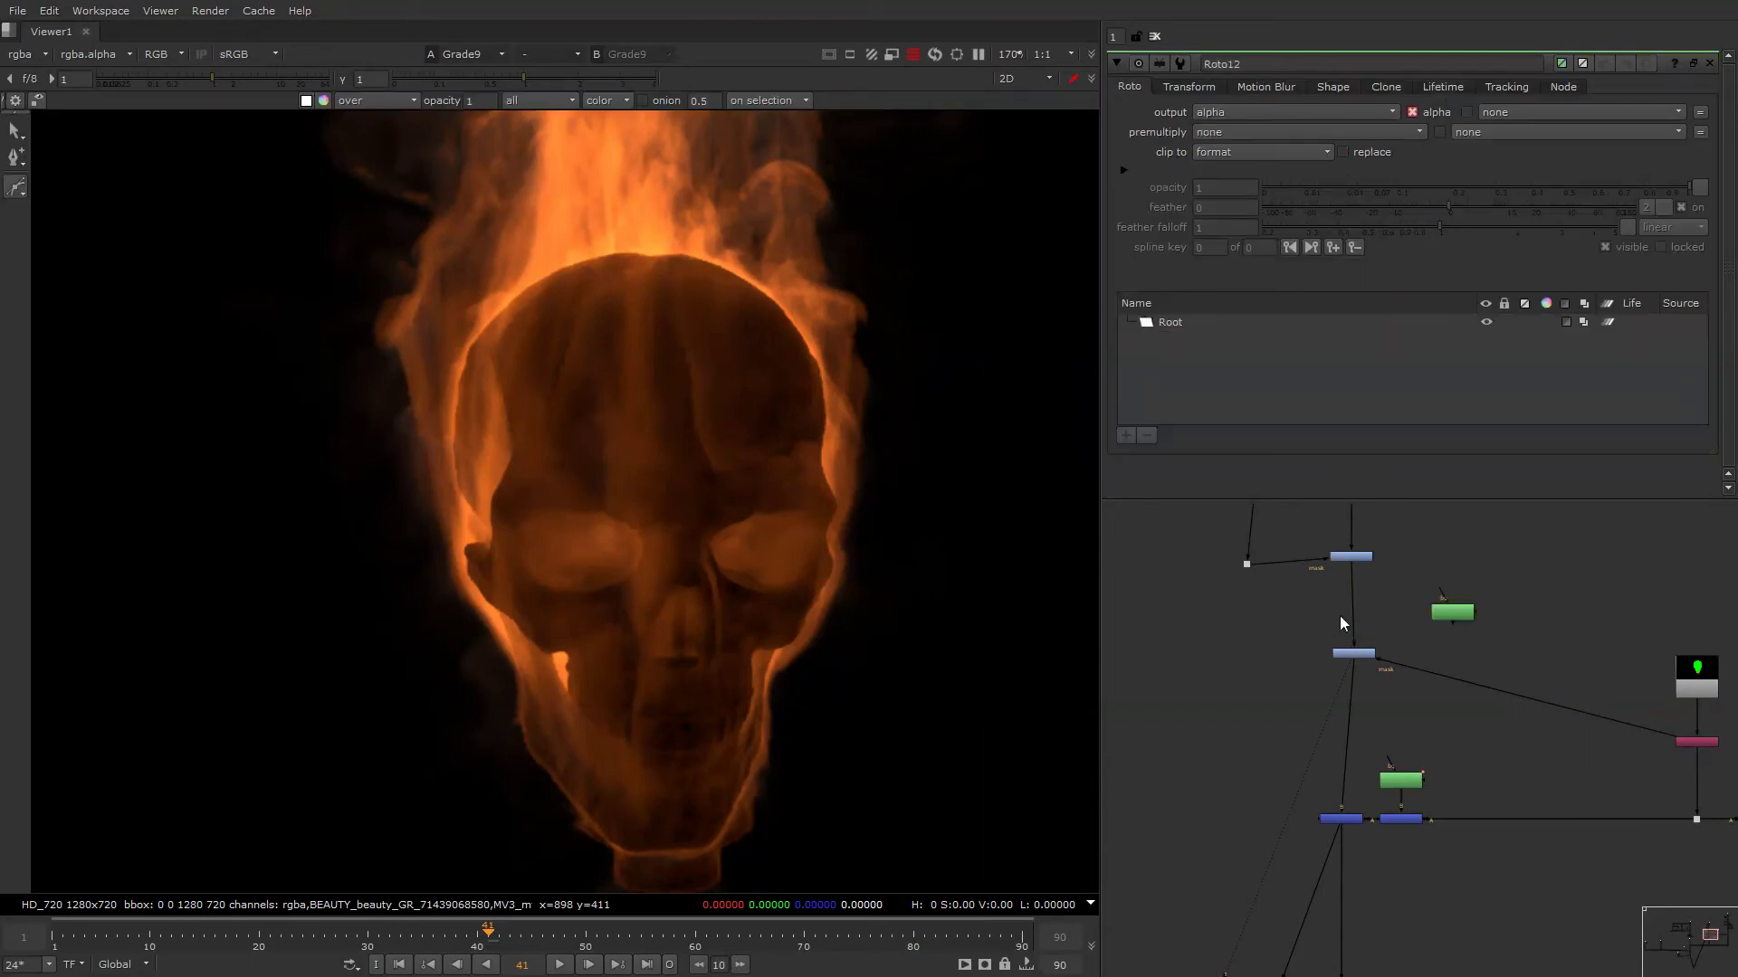
{"action": "left_click", "coordinate": [561, 329]}
{"action": "mouse_move", "coordinate": [727, 292]}
{"action": "left_mouse_down"}
{"action": "mouse_move", "coordinate": [785, 292]}
{"action": "mouse_move", "coordinate": [828, 335]}
{"action": "left_mouse_up"}
{"action": "left_click_drag", "start_coordinate": [802, 404], "coordinate": [758, 423]}
{"action": "left_click_drag", "start_coordinate": [566, 468], "coordinate": [533, 440]}
{"action": "left_click_drag", "start_coordinate": [511, 421], "coordinate": [507, 385]}
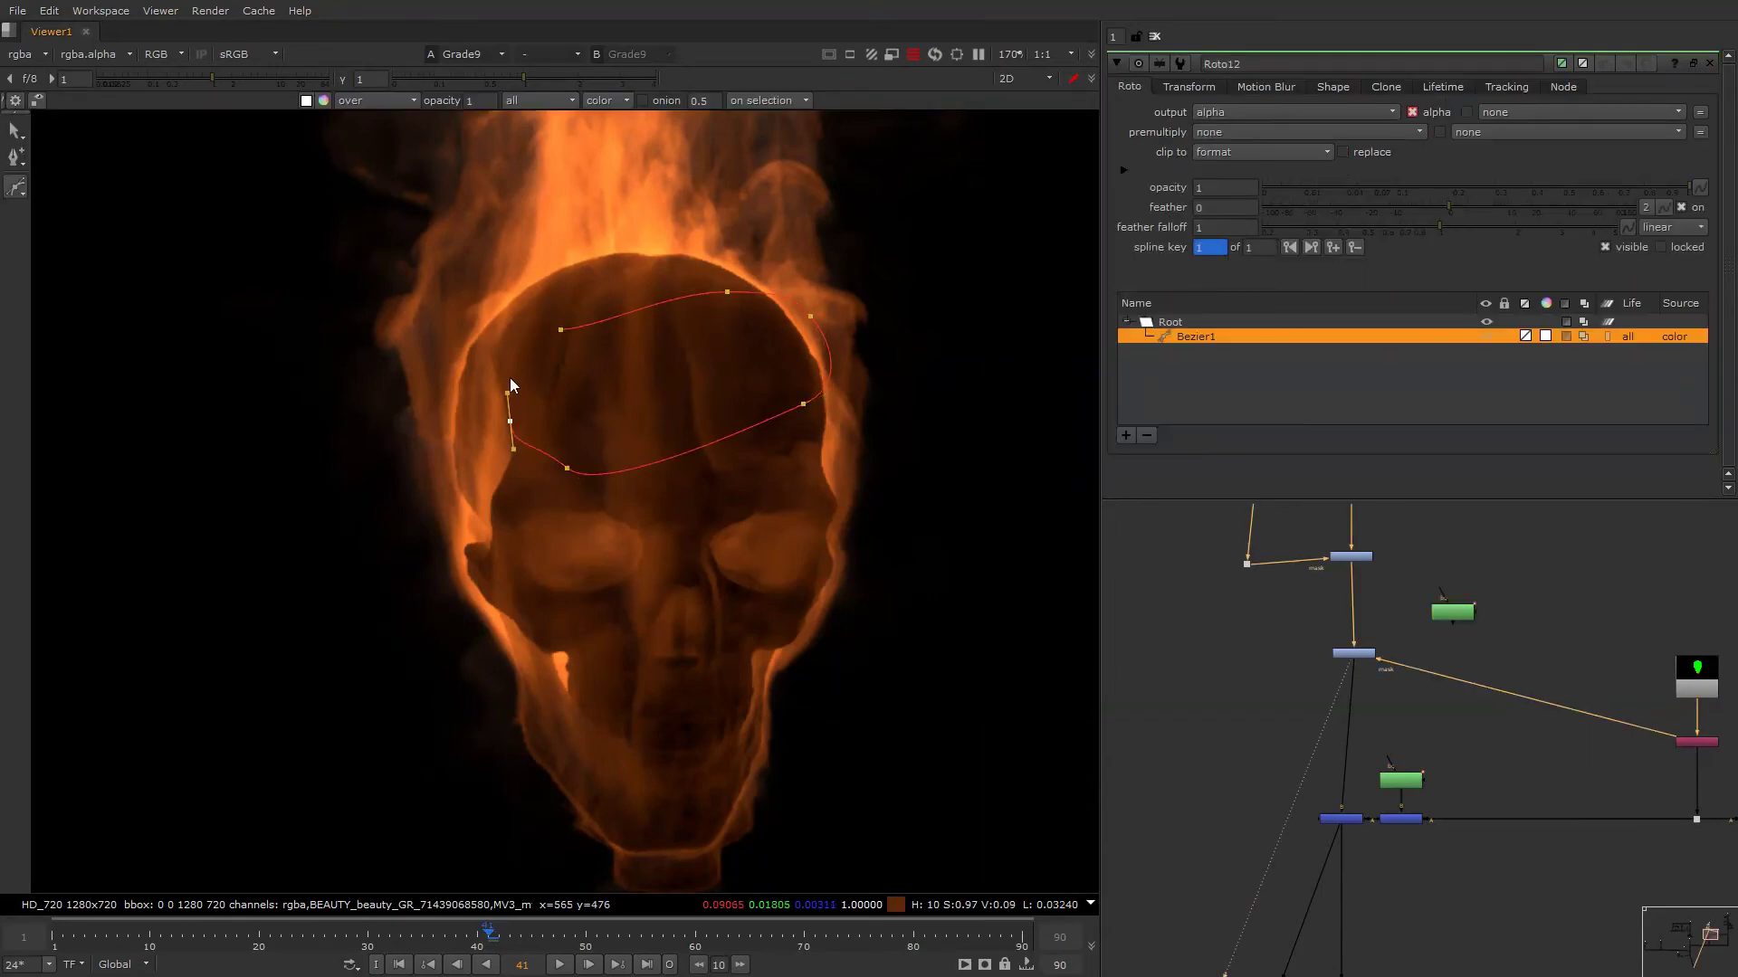
{"action": "left_click", "coordinate": [561, 329]}
{"action": "left_click_drag", "start_coordinate": [1129, 747], "coordinate": [1129, 748]}
{"action": "key", "text": "z"}
{"action": "left_click_drag", "start_coordinate": [826, 472], "coordinate": [860, 503]}
{"action": "left_click", "coordinate": [940, 521]}
{"action": "left_click_drag", "start_coordinate": [784, 334], "coordinate": [706, 320]}
Insert a Merge in the fire Grade's mask connection, join the Roto to it, and set its operation to mask.
{"action": "key", "text": "m"}
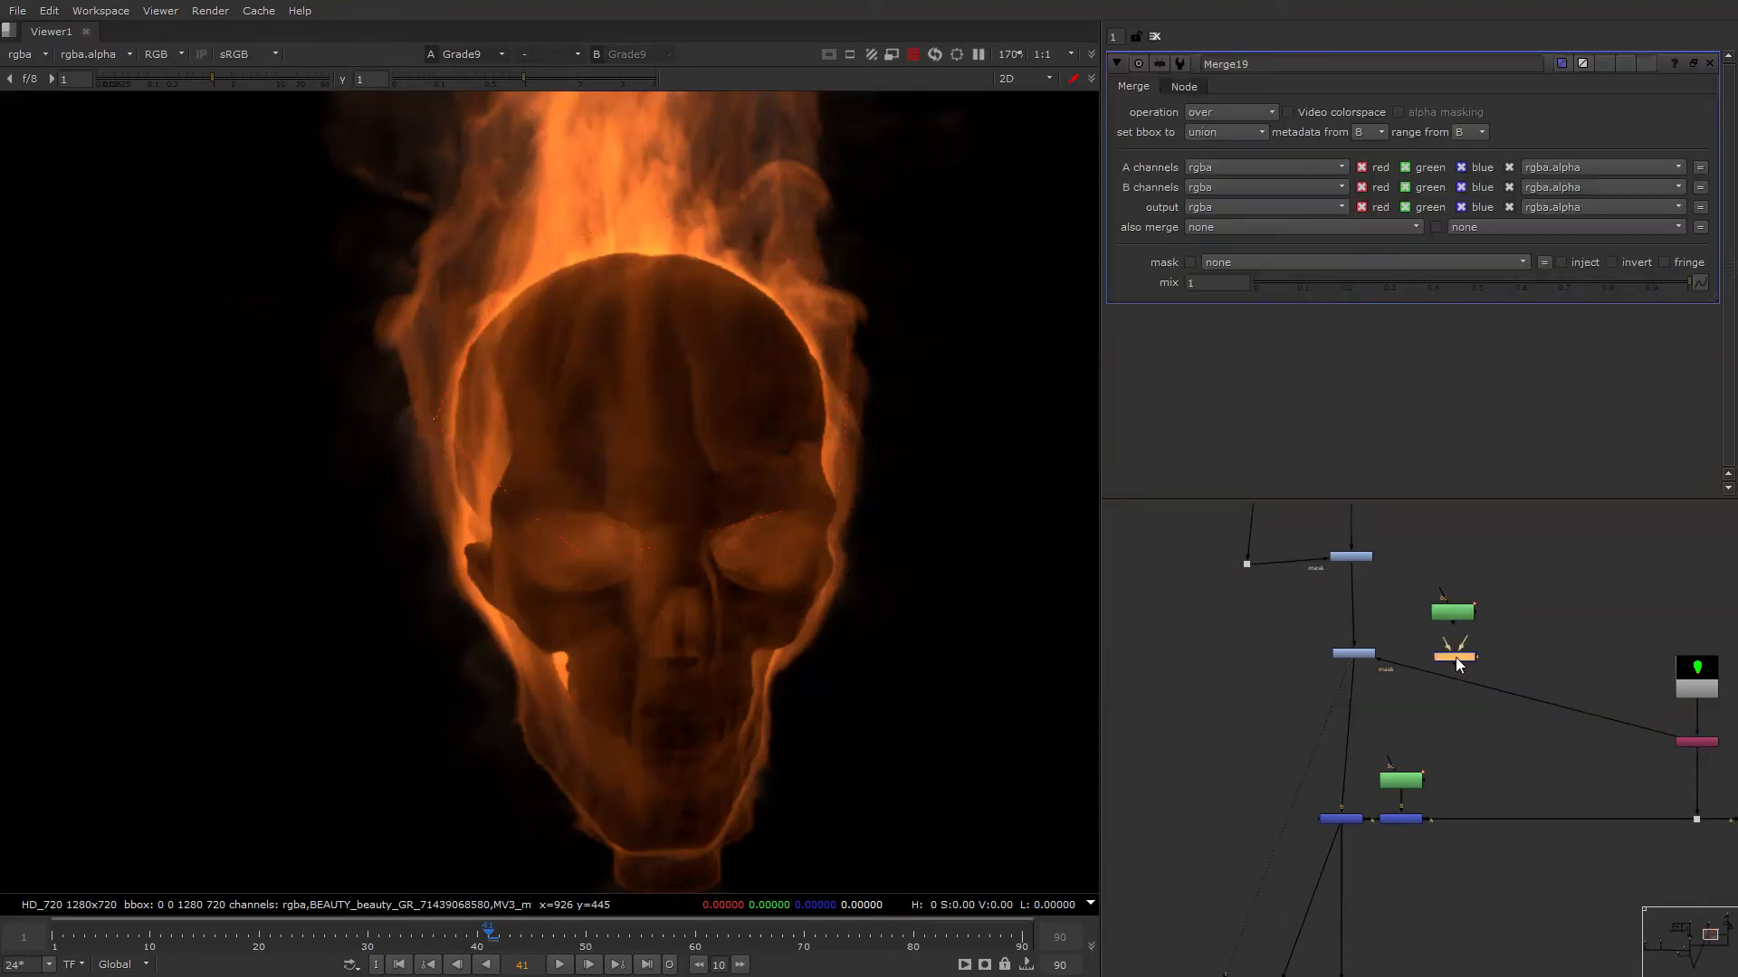
{"action": "mouse_move", "coordinate": [1455, 657]}
{"action": "left_mouse_down"}
{"action": "mouse_move", "coordinate": [1458, 677]}
{"action": "mouse_move", "coordinate": [1454, 622]}
{"action": "left_mouse_up"}
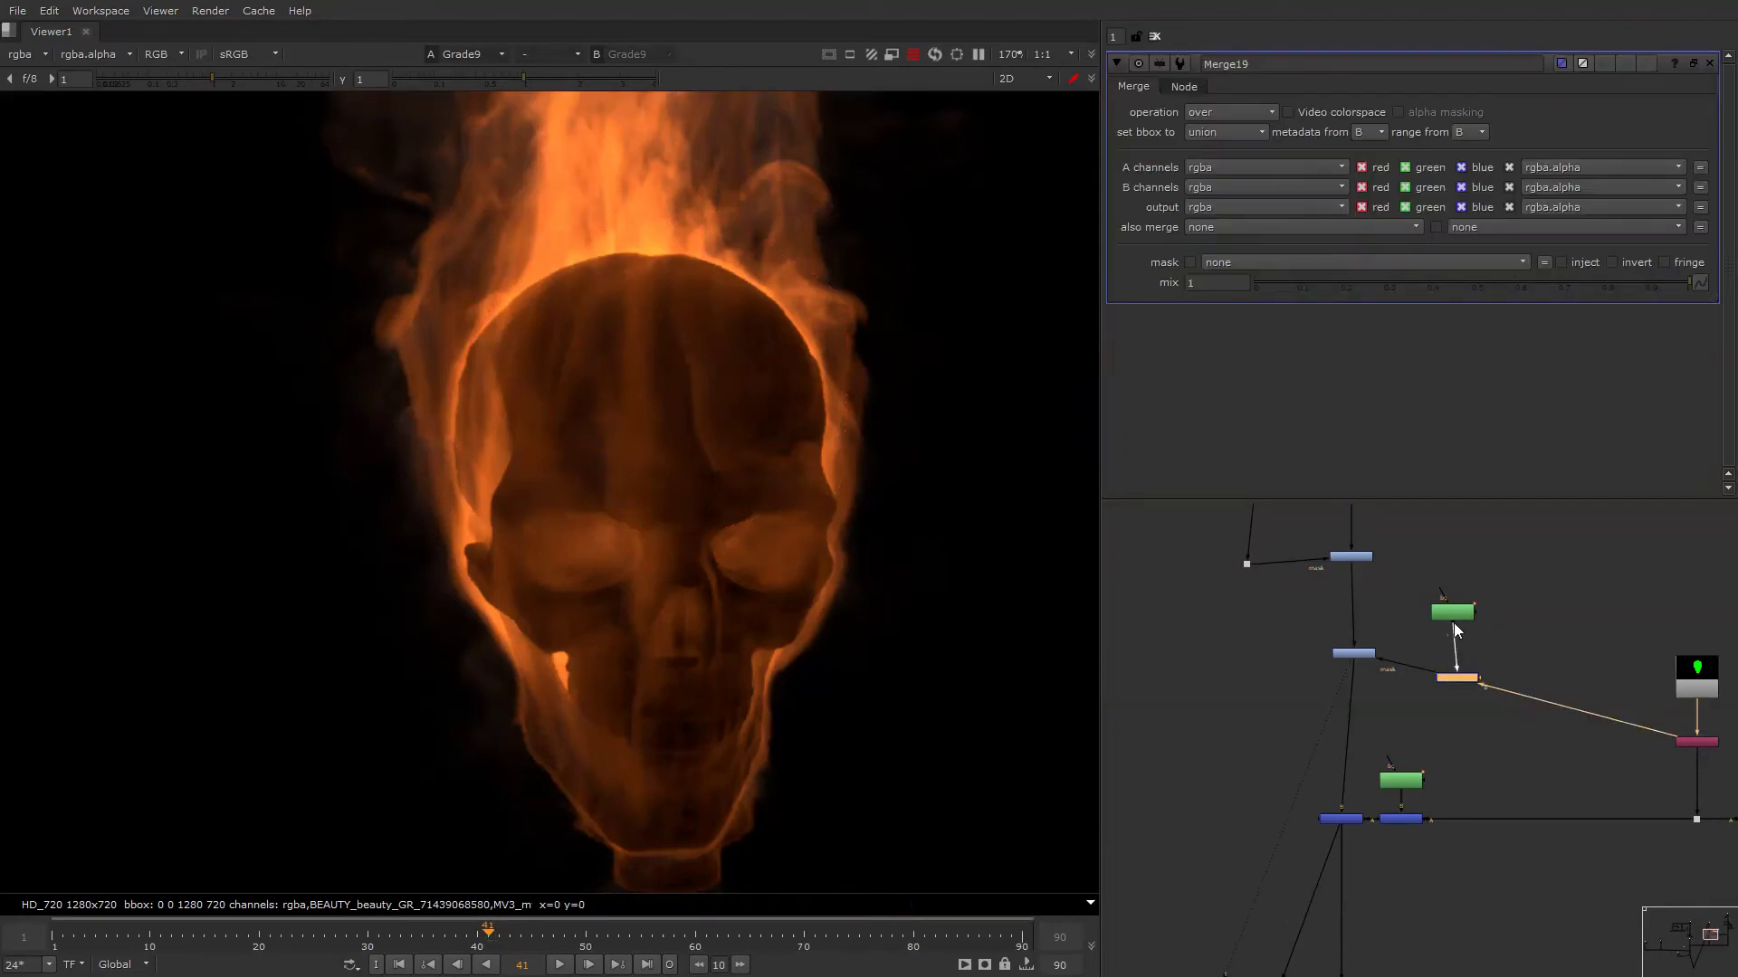
{"action": "left_click", "coordinate": [1231, 114]}
{"action": "left_click", "coordinate": [1222, 277]}
Display the final composite Merge and set the masked fire Grade's whitepoint to 0.28.
{"action": "middle_click_drag", "start_coordinate": [1520, 678], "coordinate": [1352, 730], "text": "alt"}
{"action": "left_click_drag", "start_coordinate": [1287, 805], "coordinate": [1455, 562], "text": "alt"}
{"action": "left_click_drag", "start_coordinate": [1220, 856], "coordinate": [1343, 892], "text": "alt"}
{"action": "key", "text": "1"}
{"action": "left_click_drag", "start_coordinate": [1596, 509], "coordinate": [1399, 733], "text": "alt"}
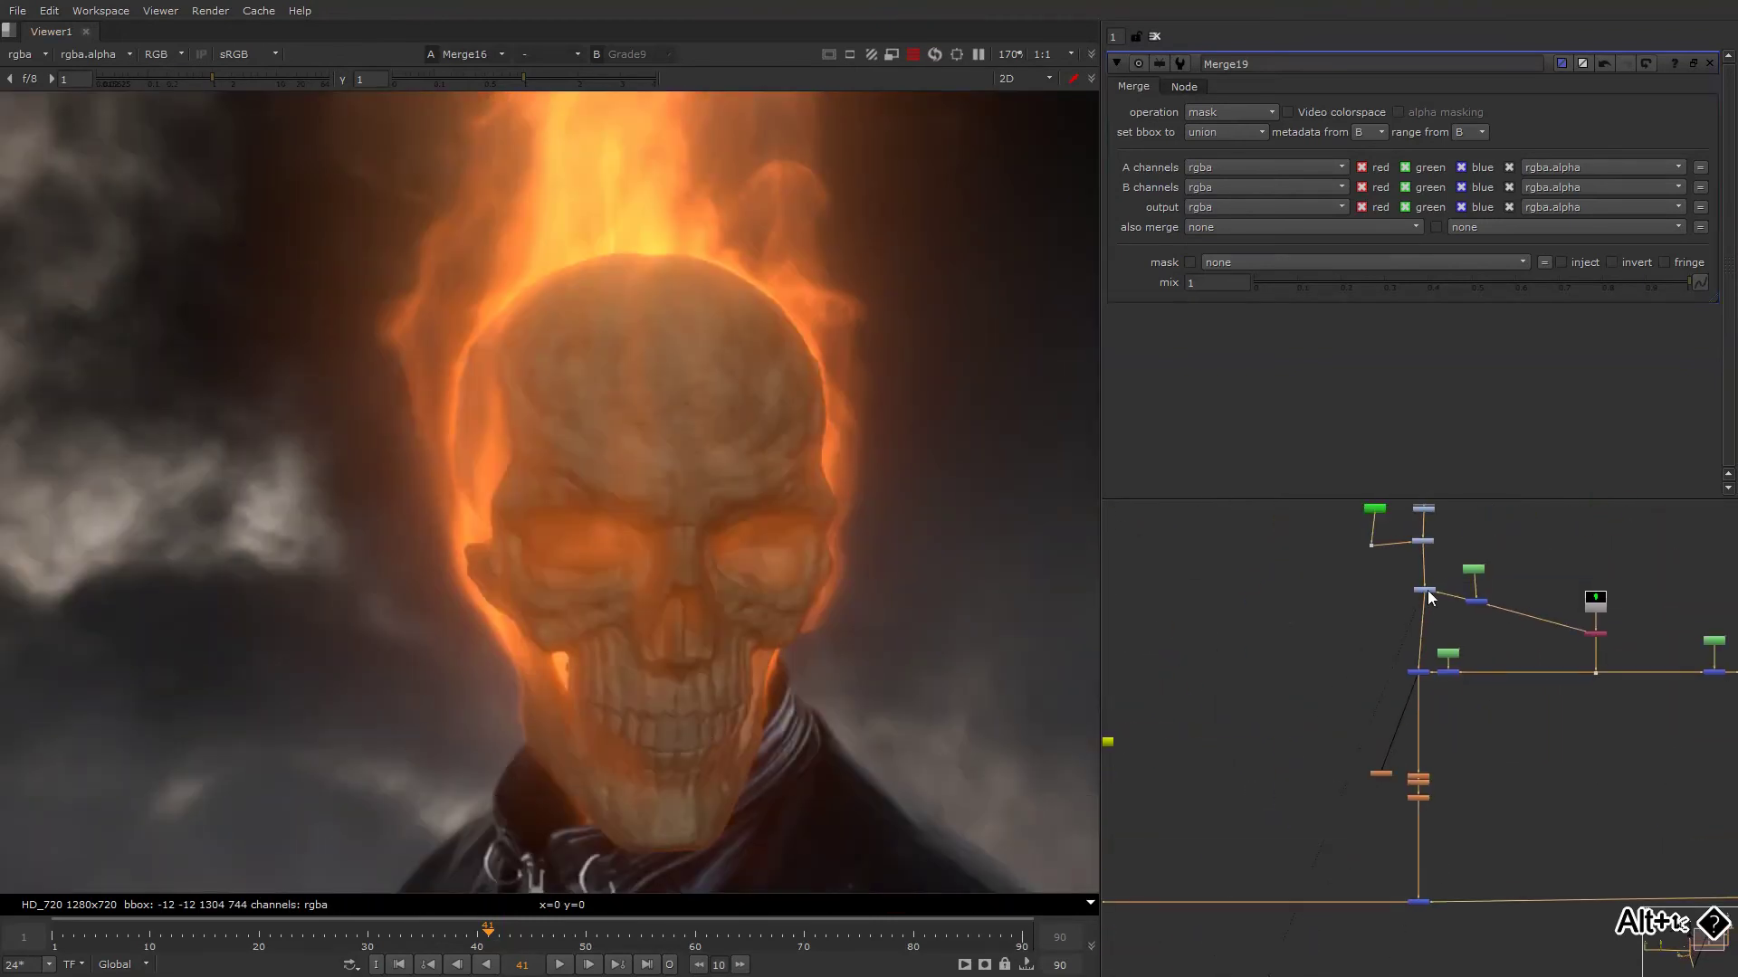
{"action": "double_click", "coordinate": [1426, 590]}
{"action": "mouse_move", "coordinate": [1393, 152]}
{"action": "left_mouse_down"}
{"action": "mouse_move", "coordinate": [1341, 145]}
{"action": "mouse_move", "coordinate": [1368, 154]}
{"action": "left_mouse_up"}
Compare the forehead flames with the masked fire Grade off and on, both up close and in full frame.
{"action": "key", "text": "d"}
{"action": "key", "text": "d"}
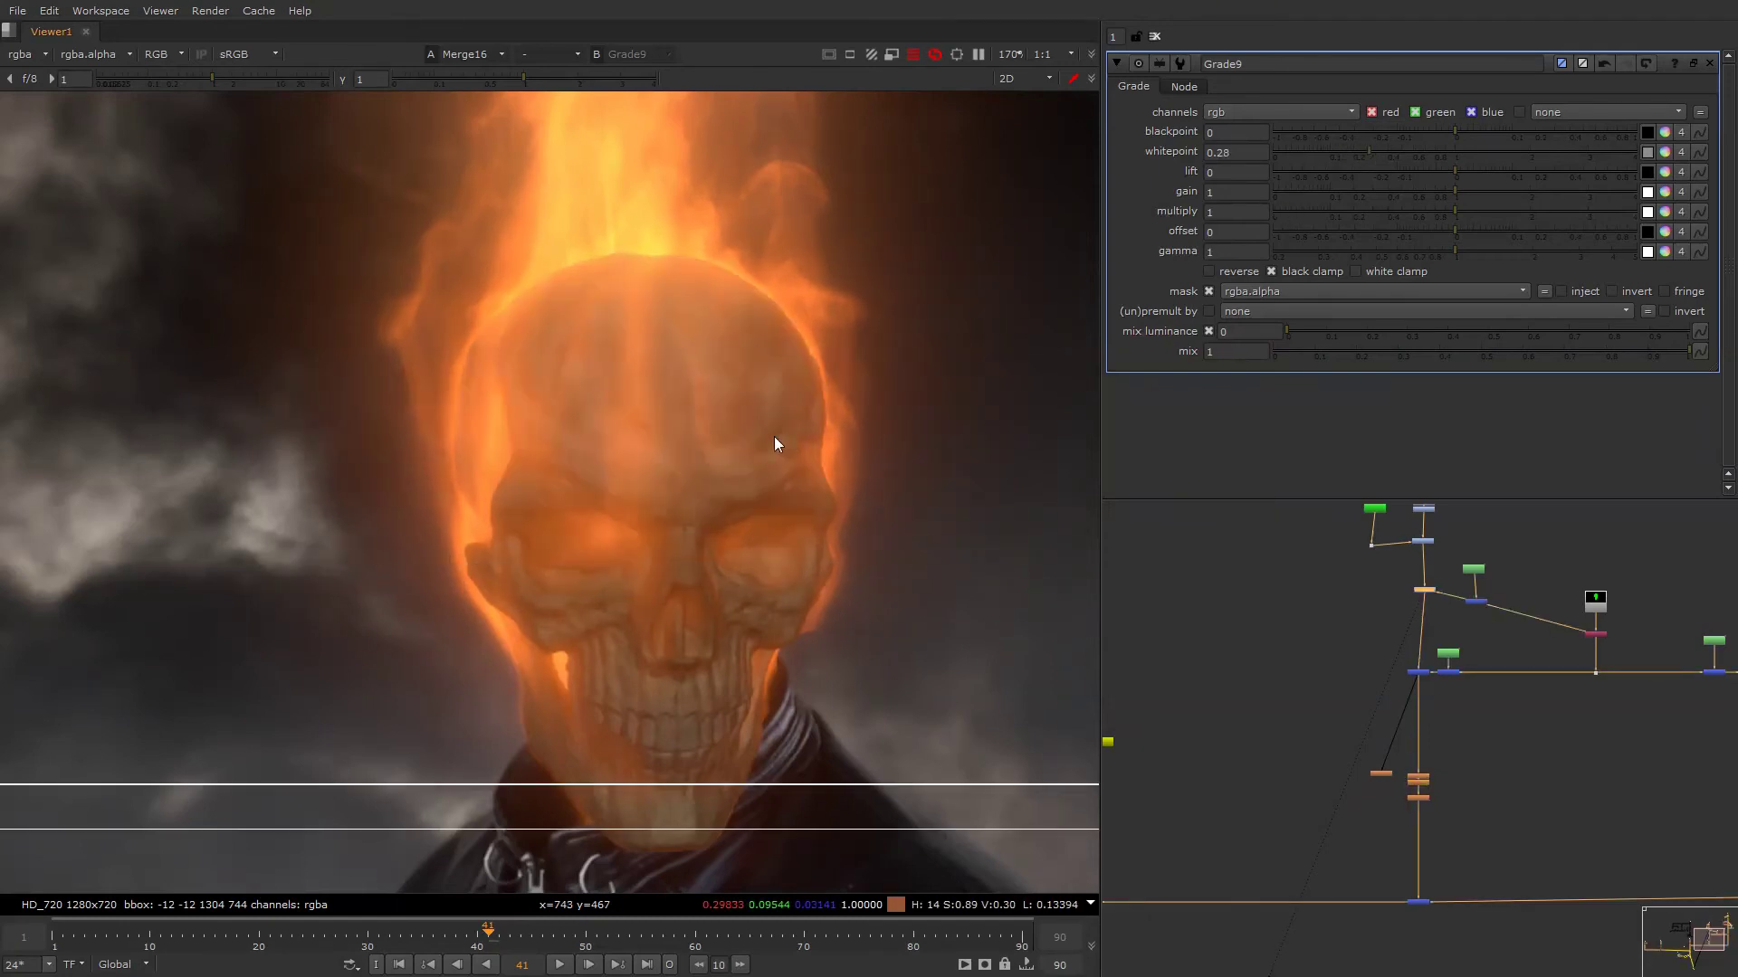
{"action": "key", "text": "f"}
{"action": "key", "text": "d"}
{"action": "key", "text": "d"}
{"action": "key", "text": "d"}
{"action": "key", "text": "d"}
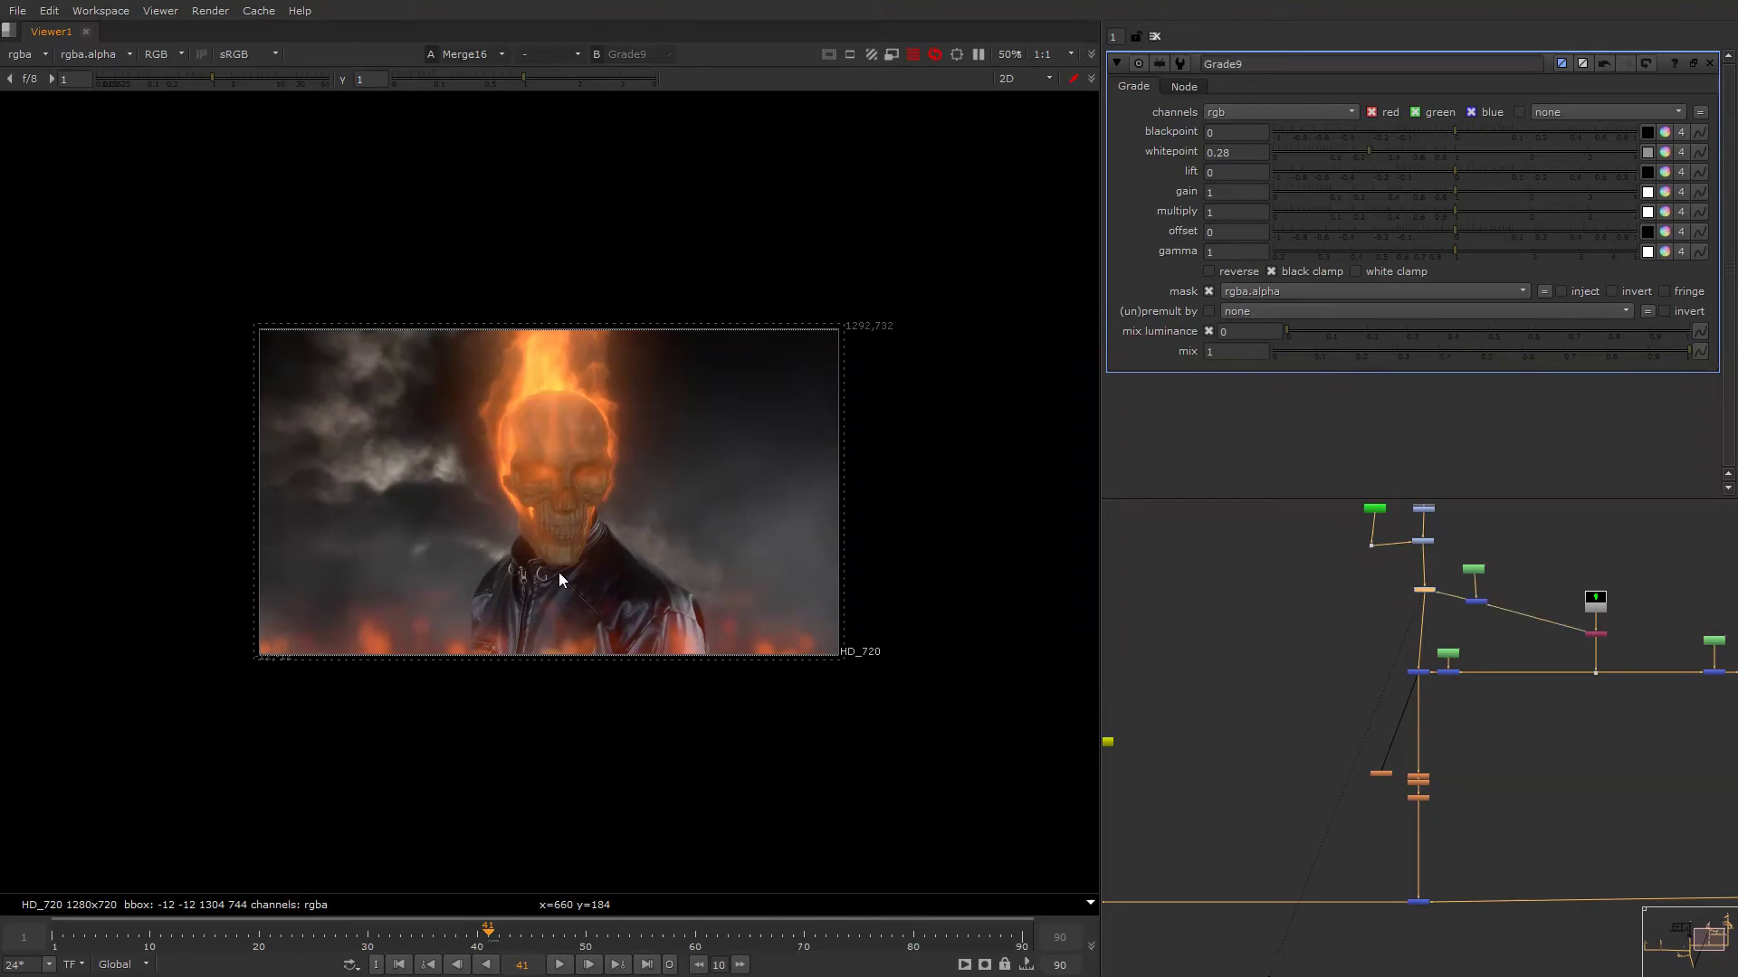
{"action": "key", "text": "d"}
{"action": "key", "text": "d"}
{"action": "scroll", "coordinate": [524, 424], "scroll_direction": "up", "scroll_amount": 5}
{"action": "key", "text": "d"}
{"action": "key", "text": "d"}
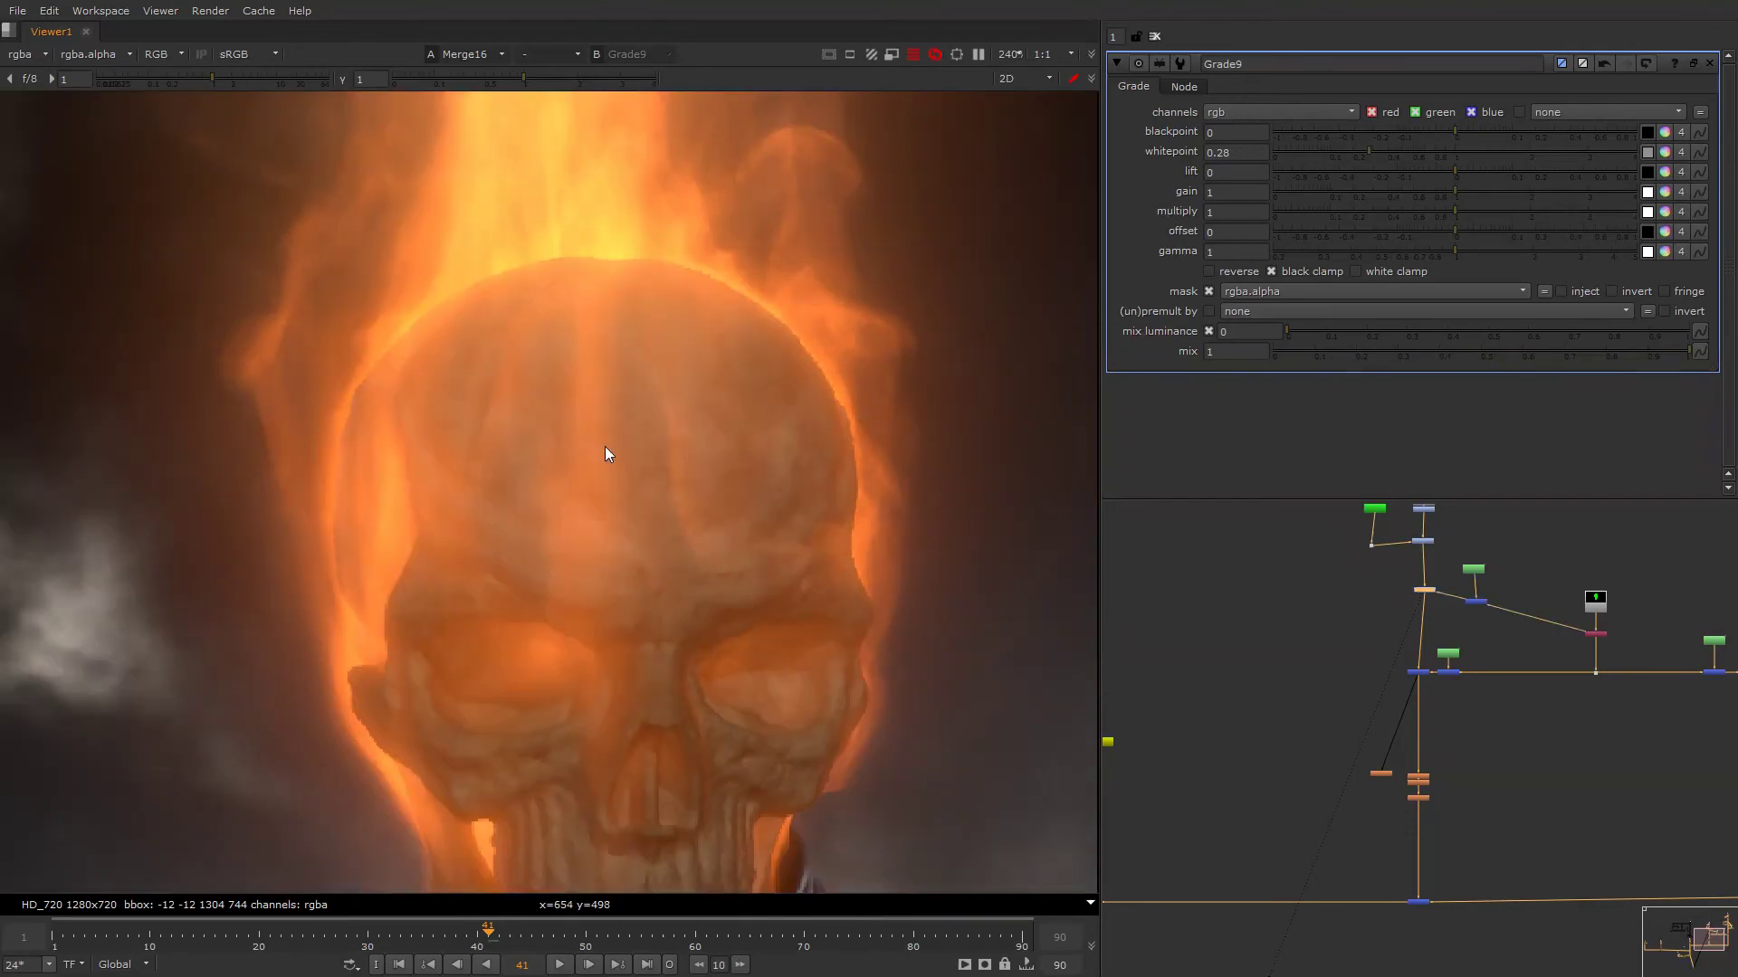
Set the masked fire Grade's gamma to 0.84 and its whitepoint to 0.225, and compare it off and on.
{"action": "mouse_move", "coordinate": [1441, 246]}
{"action": "left_mouse_down"}
{"action": "mouse_move", "coordinate": [1421, 250]}
{"action": "mouse_move", "coordinate": [1435, 253]}
{"action": "left_mouse_up"}
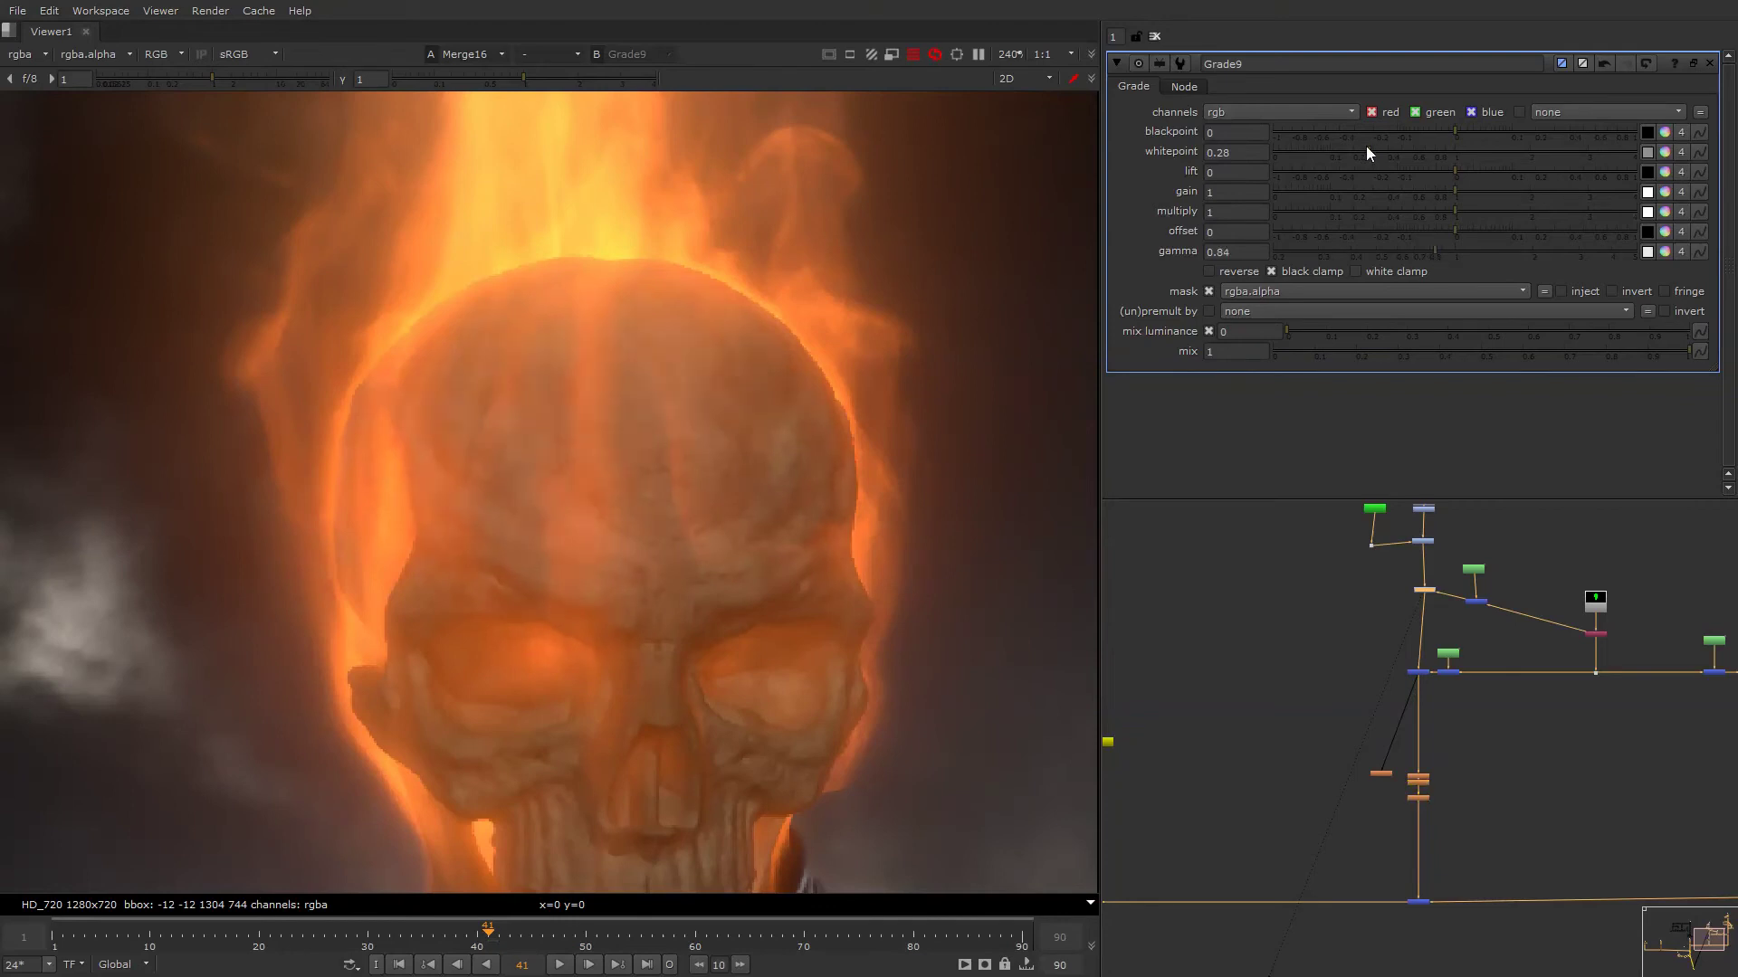
{"action": "left_click_drag", "start_coordinate": [1366, 144], "coordinate": [1359, 149]}
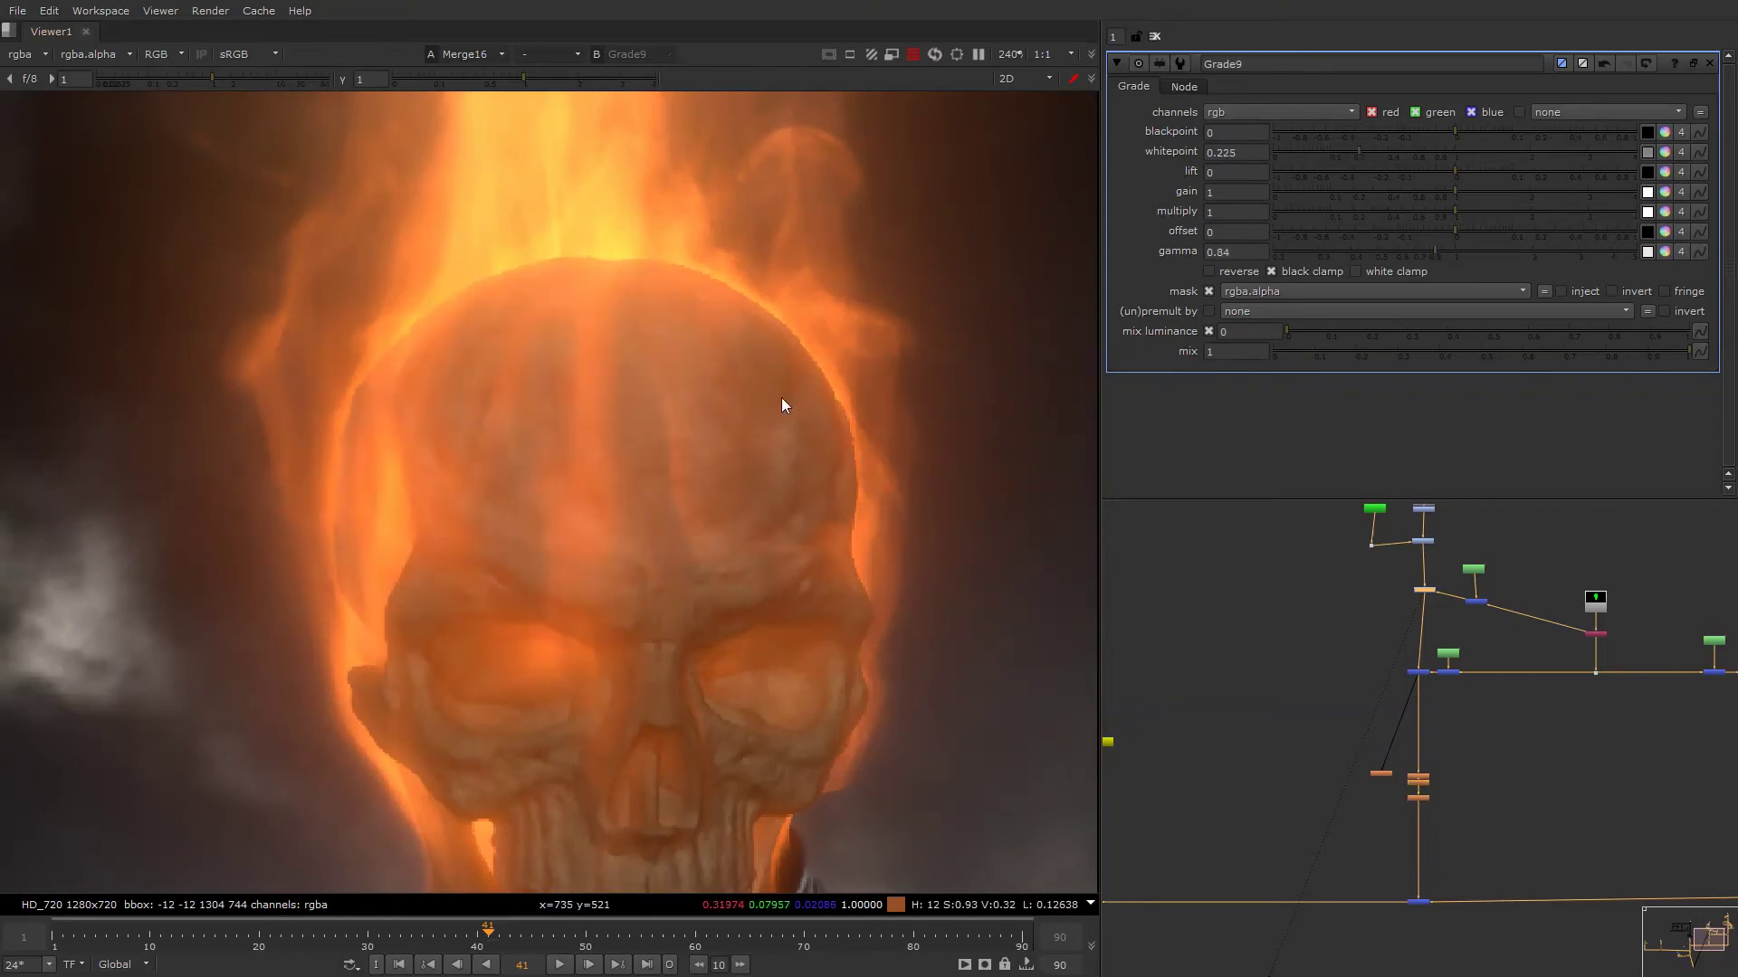
{"action": "key", "text": "d"}
{"action": "key", "text": "d"}
Check the adjusted forehead flames across the full frame and close up, toggling the fire Grade to judge its effect.
{"action": "scroll", "coordinate": [784, 398], "scroll_direction": "down", "scroll_amount": 5}
{"action": "key", "text": "y"}
{"action": "key", "text": "y"}
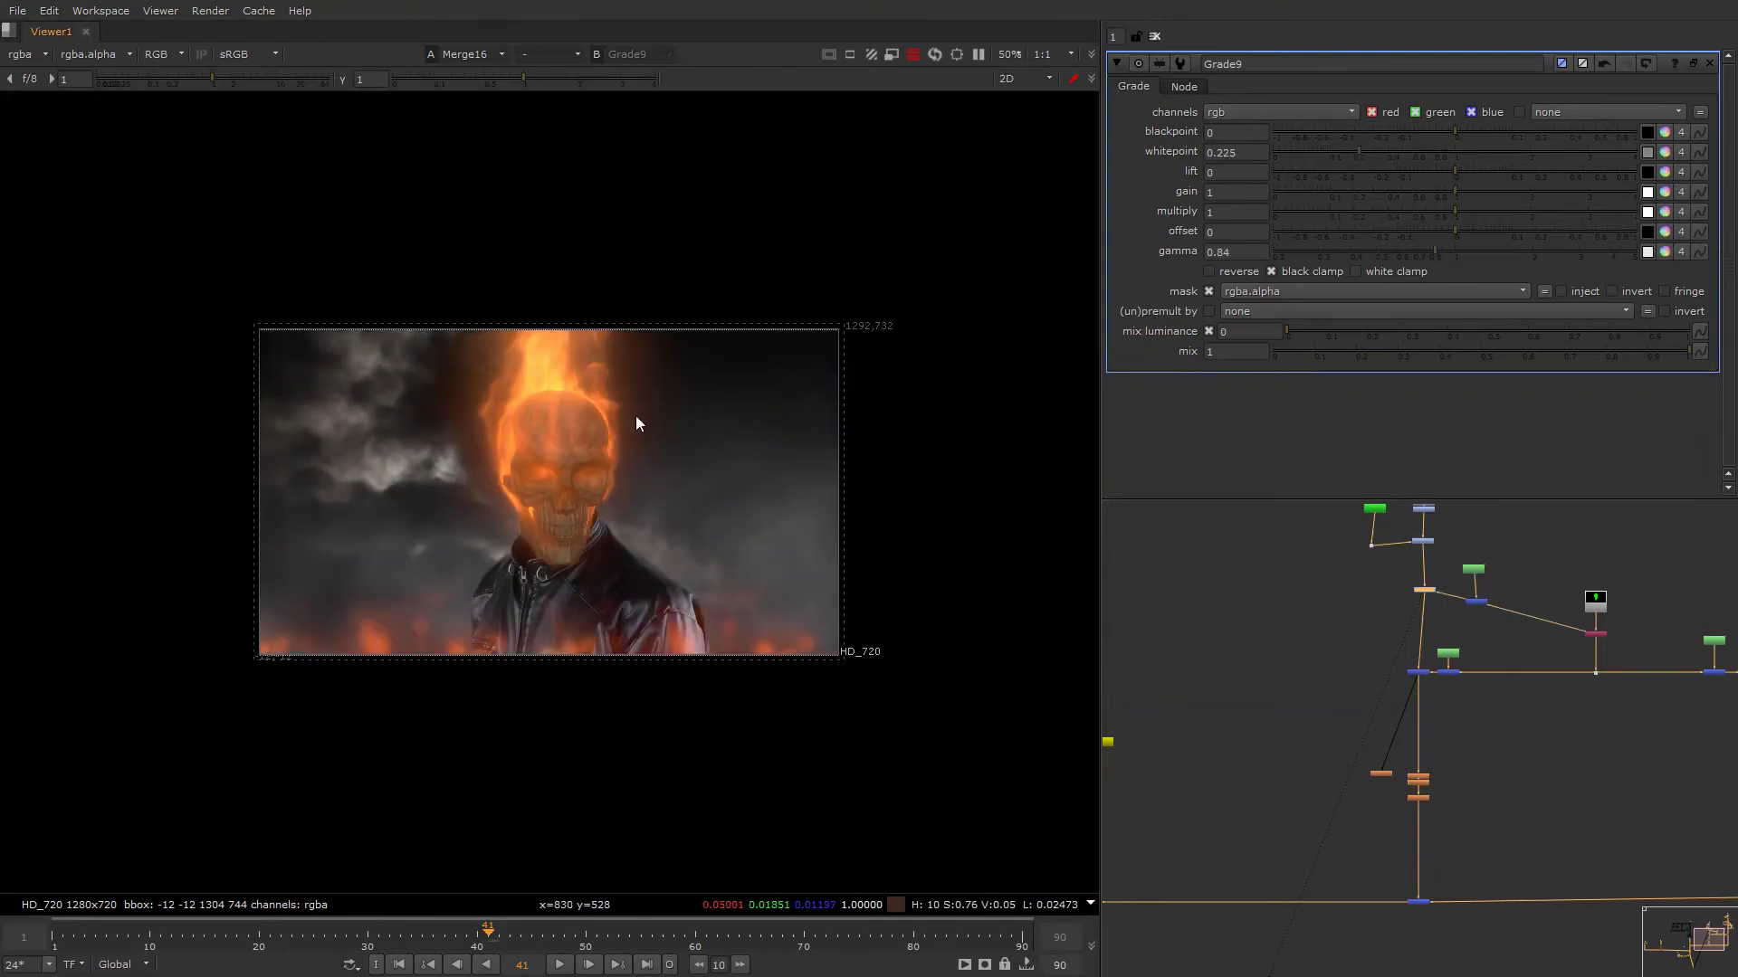
{"action": "key", "text": "d"}
{"action": "key", "text": "d"}
{"action": "middle_click_drag", "start_coordinate": [578, 453], "coordinate": [587, 453]}
{"action": "key", "text": "d"}
{"action": "key", "text": "d"}
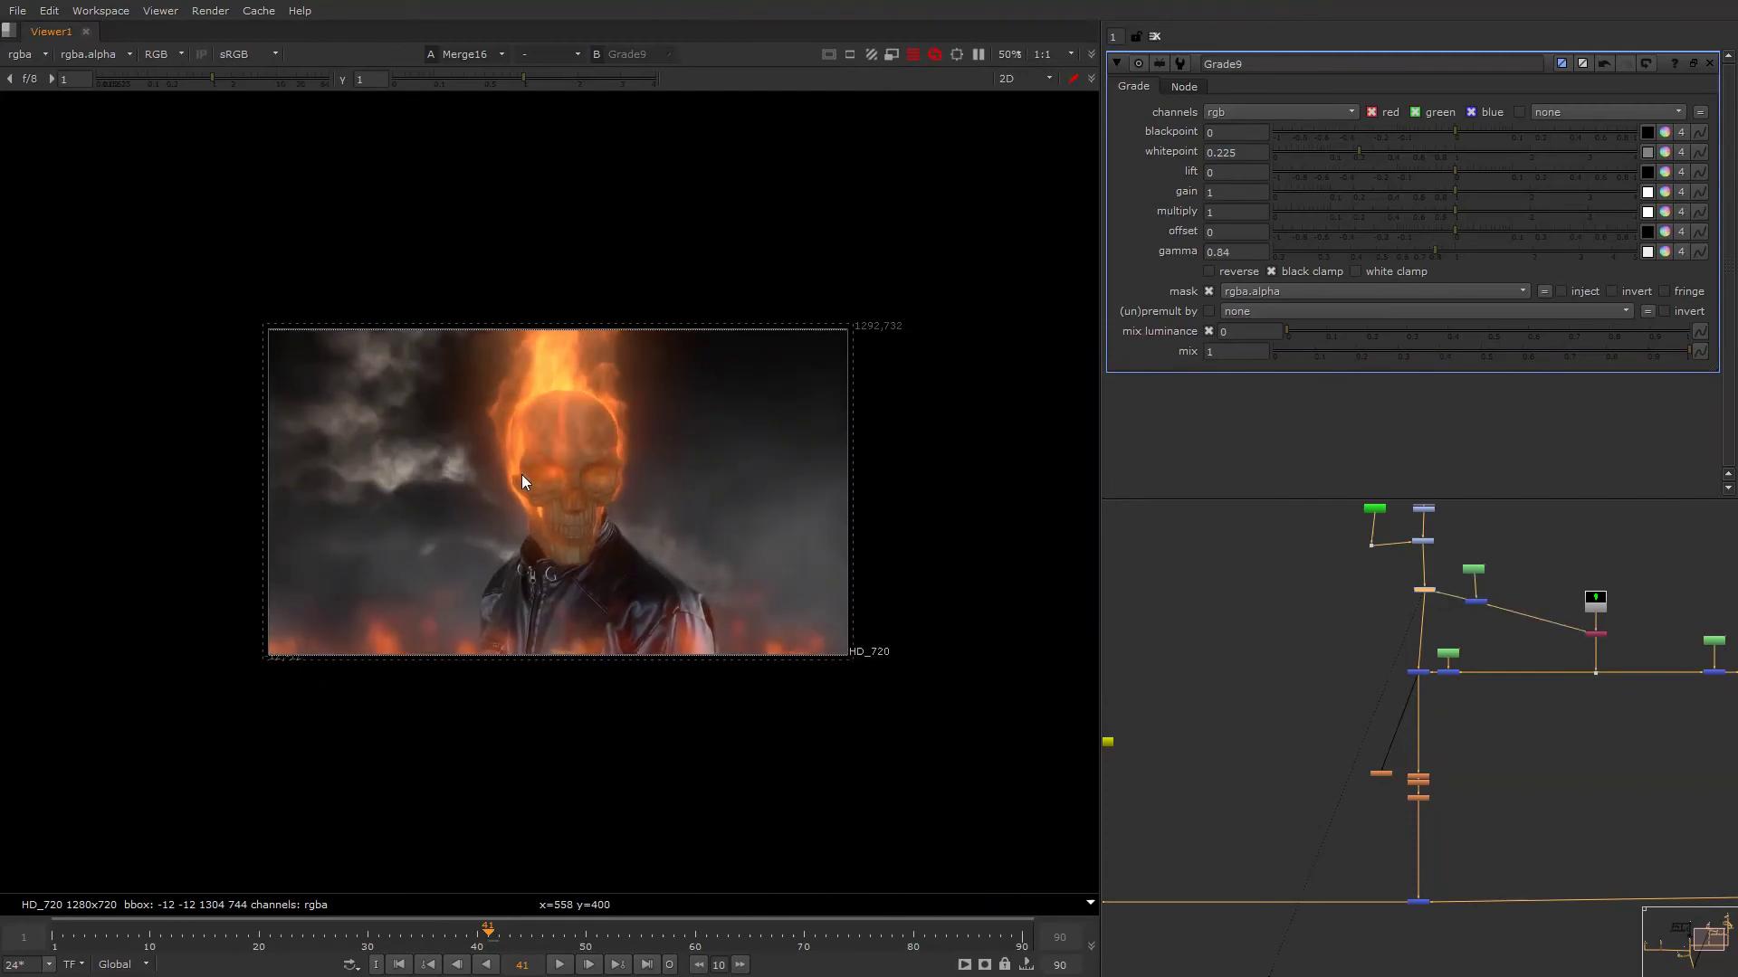
{"action": "scroll", "coordinate": [547, 406], "scroll_direction": "up", "scroll_amount": 4}
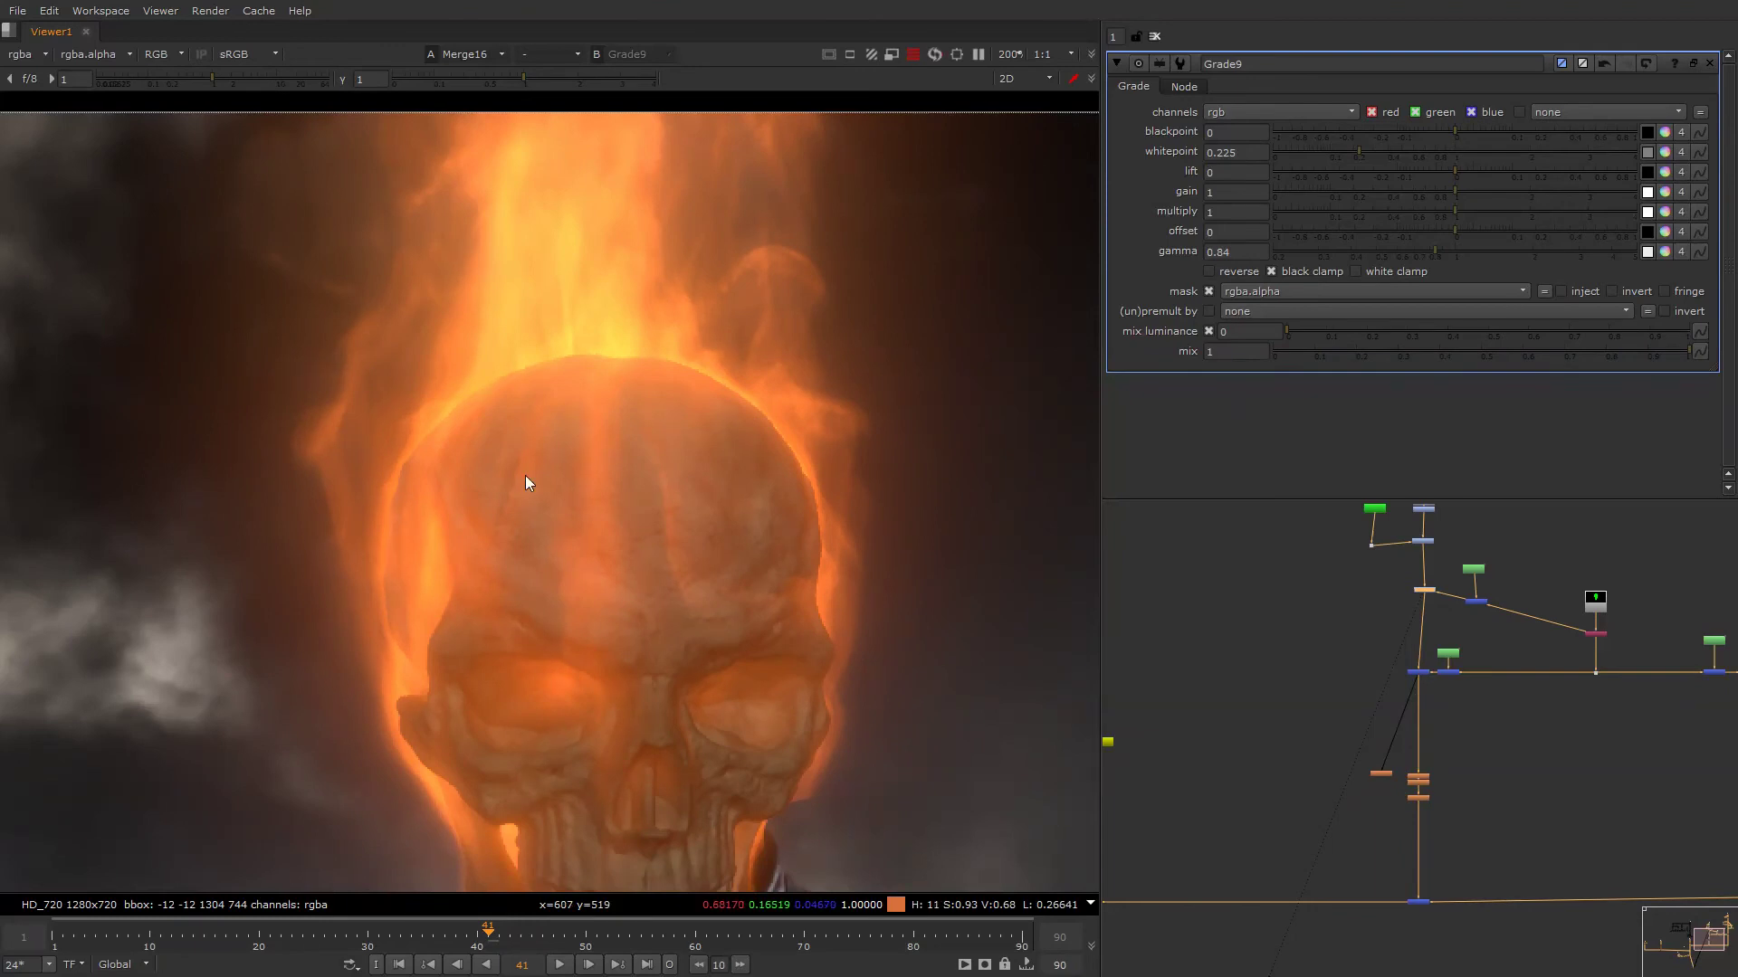
{"action": "key", "text": "d"}
{"action": "key", "text": "d"}
Disable the three glow nodes below the fire merge and compare the result with the masked fire Grade off and on.
{"action": "left_click_drag", "start_coordinate": [1463, 758], "coordinate": [1364, 710], "text": "alt"}
{"action": "key", "text": "d"}
{"action": "left_click_drag", "start_coordinate": [1537, 593], "coordinate": [1411, 749], "text": "alt"}
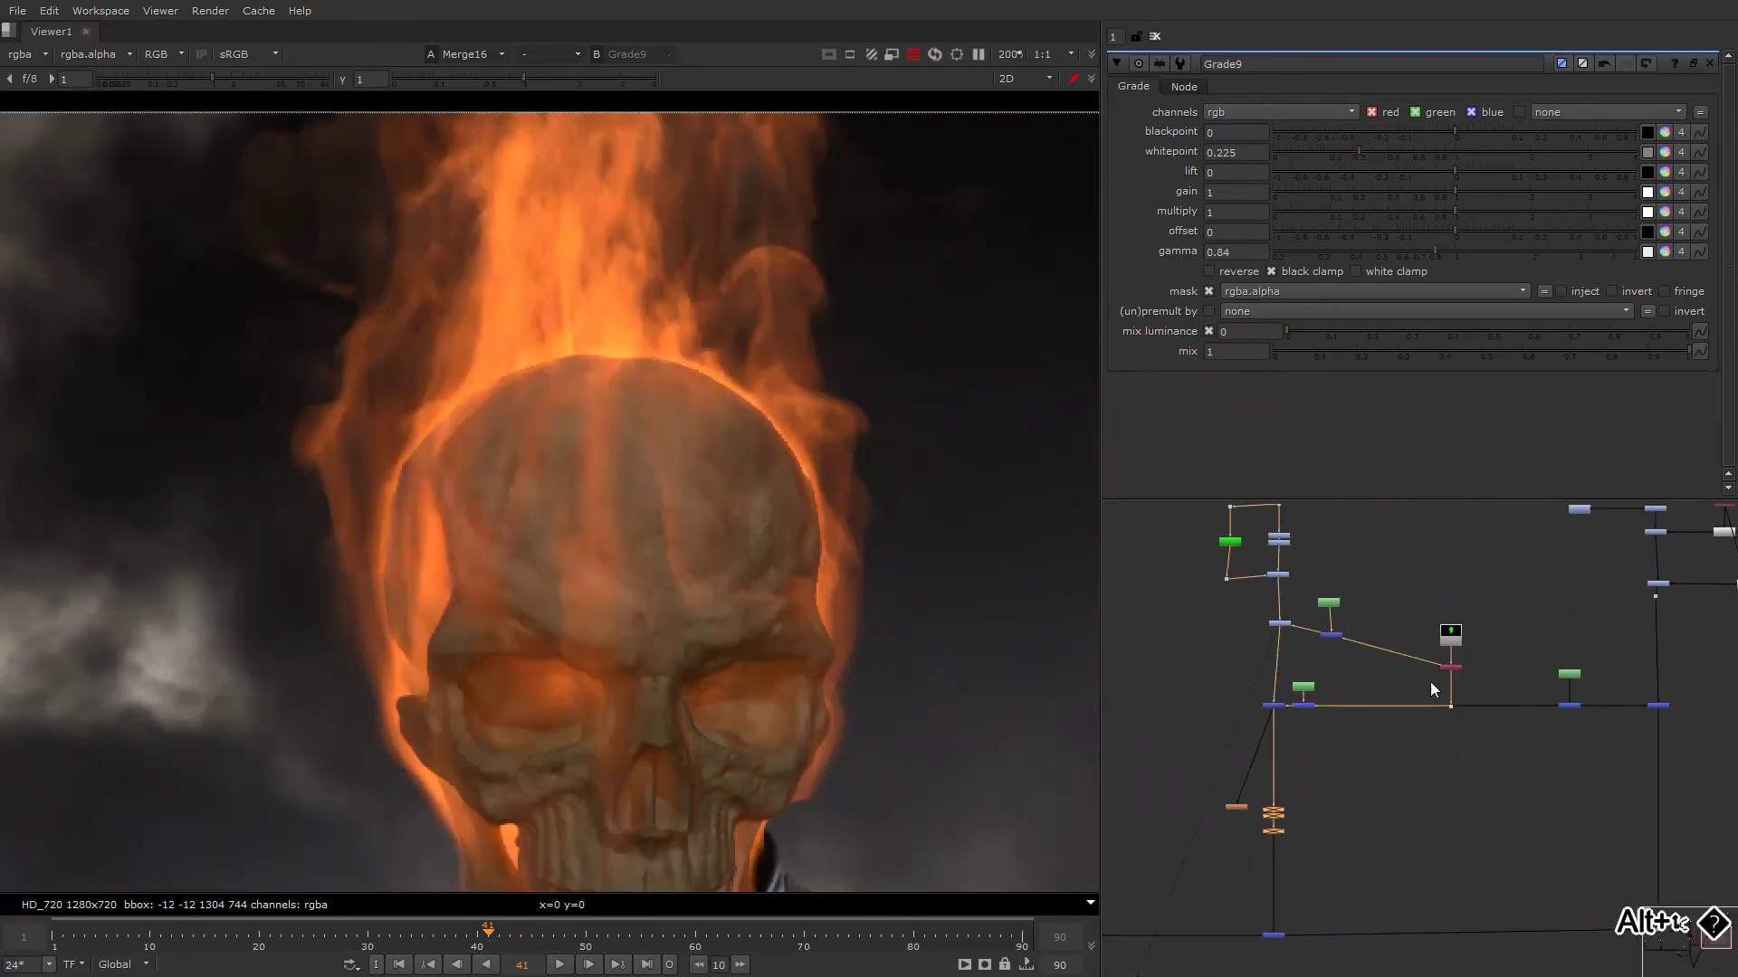
{"action": "scroll", "coordinate": [1337, 652], "scroll_direction": "up", "scroll_amount": 2}
{"action": "left_click", "coordinate": [1257, 613]}
{"action": "key", "text": "d"}
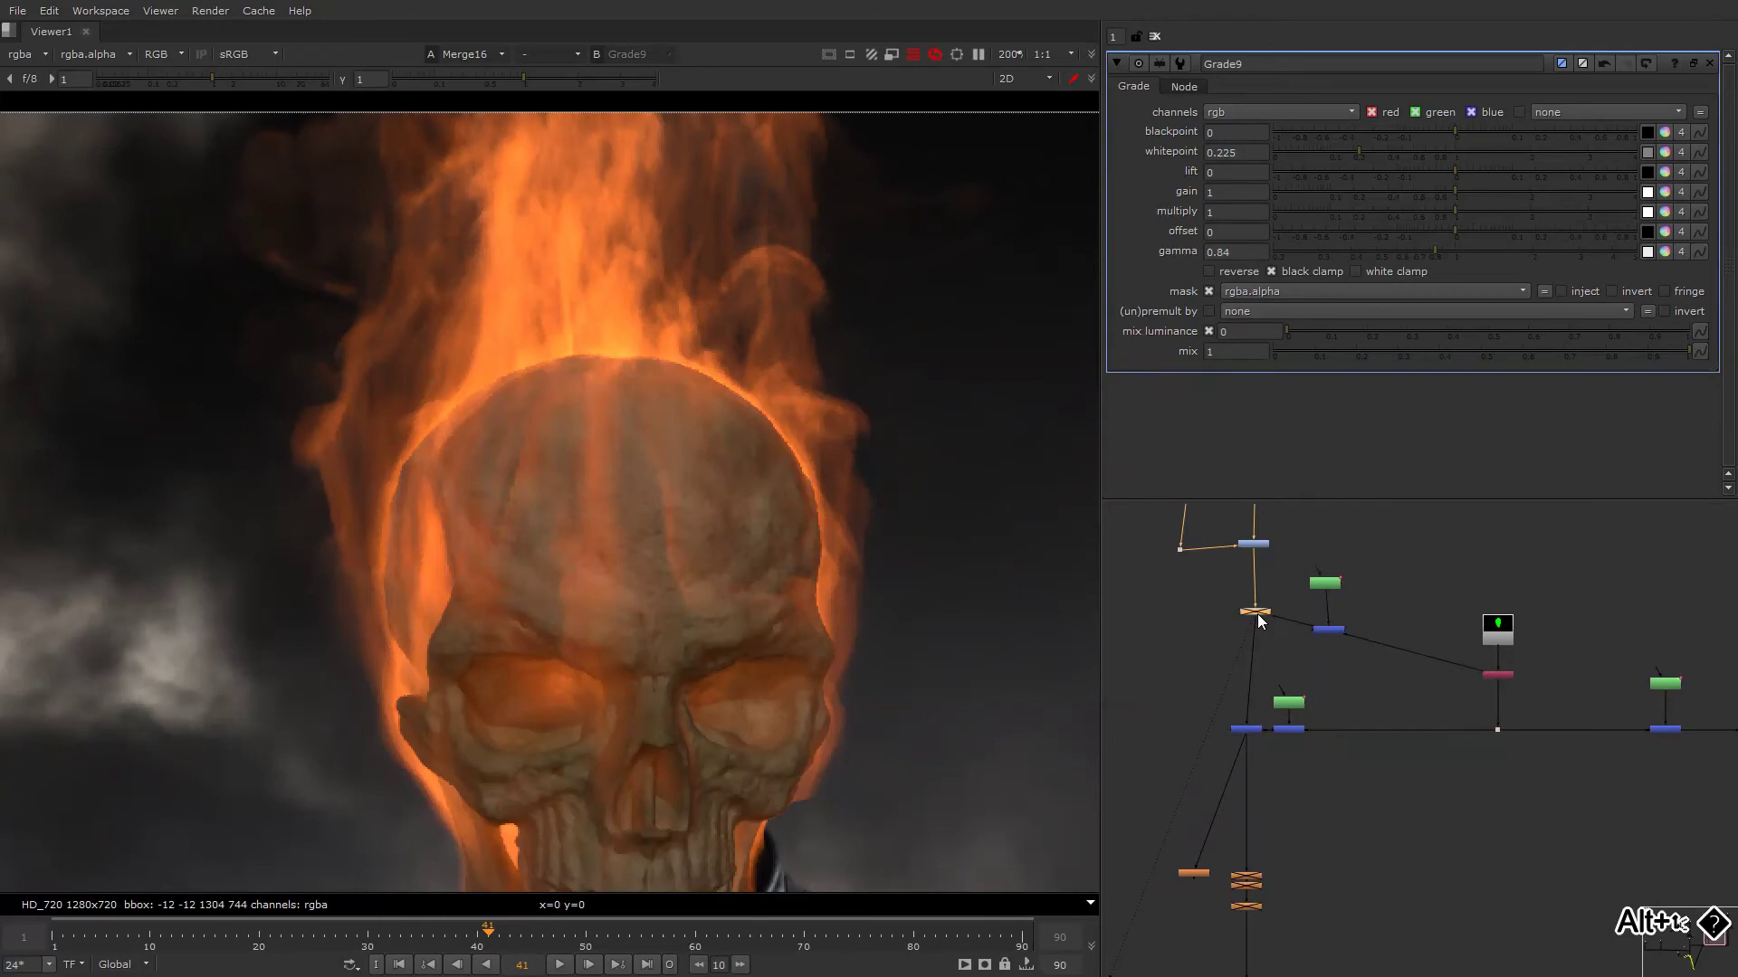
{"action": "key", "text": "d"}
Inspect the flame edges around the skull without glow up close, and view the full composite frame.
{"action": "scroll", "coordinate": [735, 459], "scroll_direction": "down", "scroll_amount": 3}
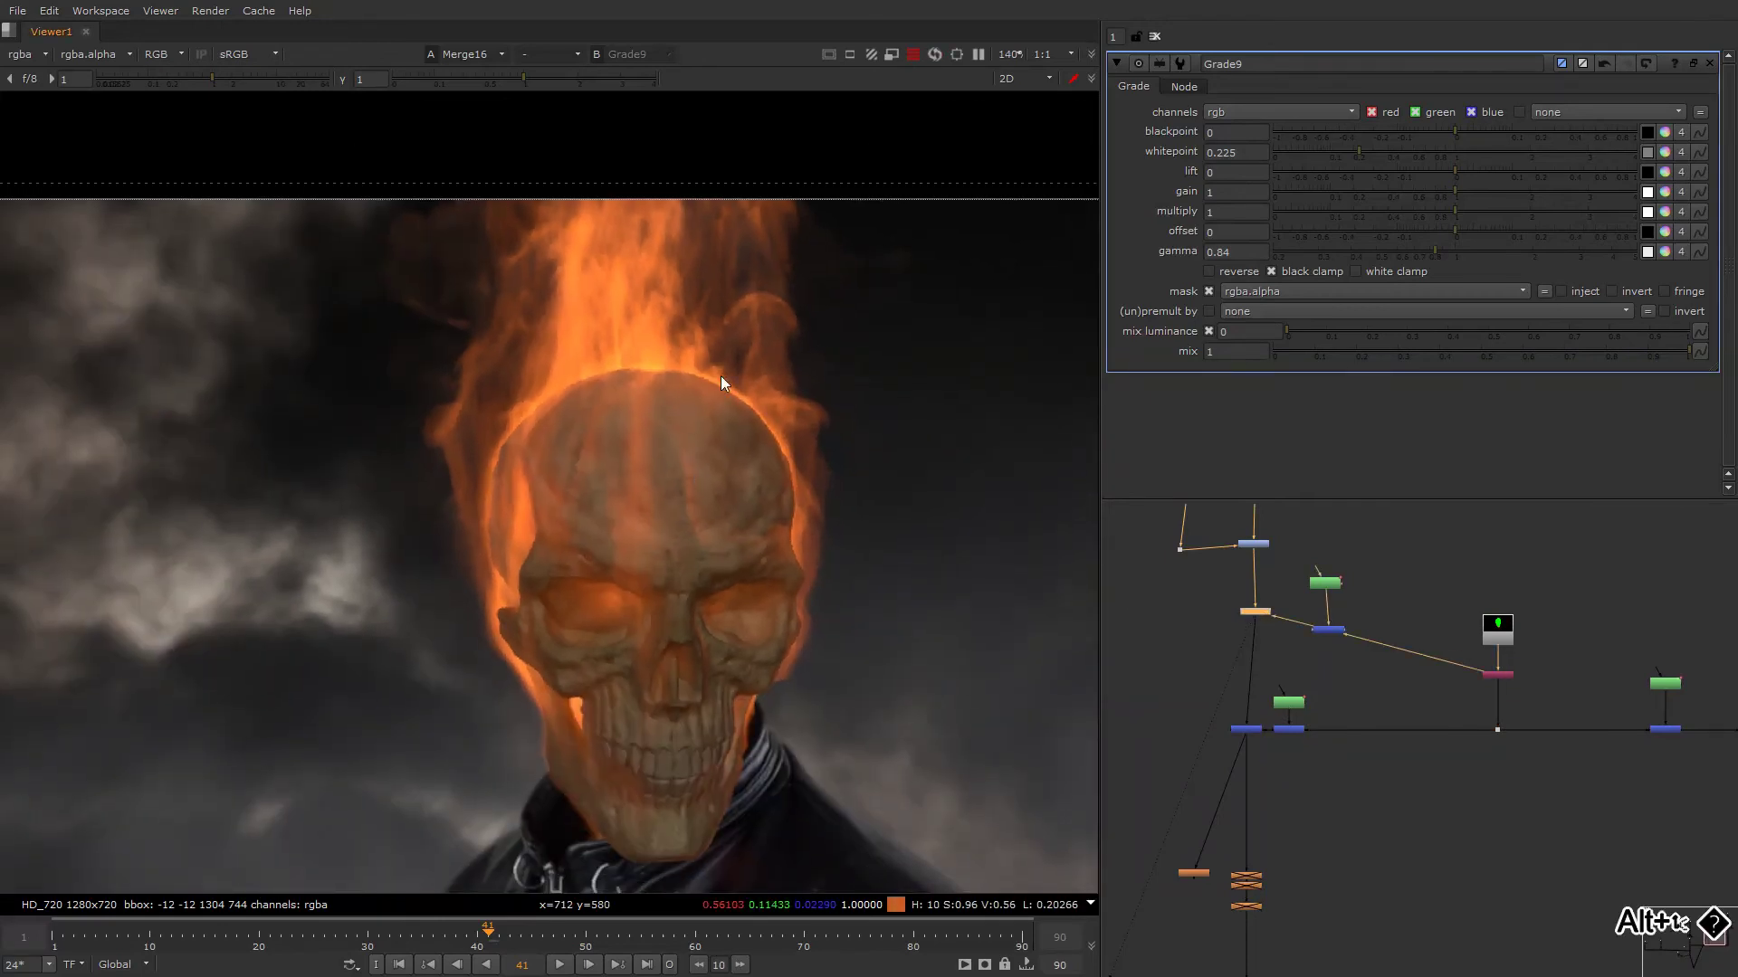
{"action": "scroll", "coordinate": [720, 376], "scroll_direction": "up", "scroll_amount": 6}
{"action": "left_click_drag", "start_coordinate": [789, 392], "coordinate": [744, 557], "text": "alt"}
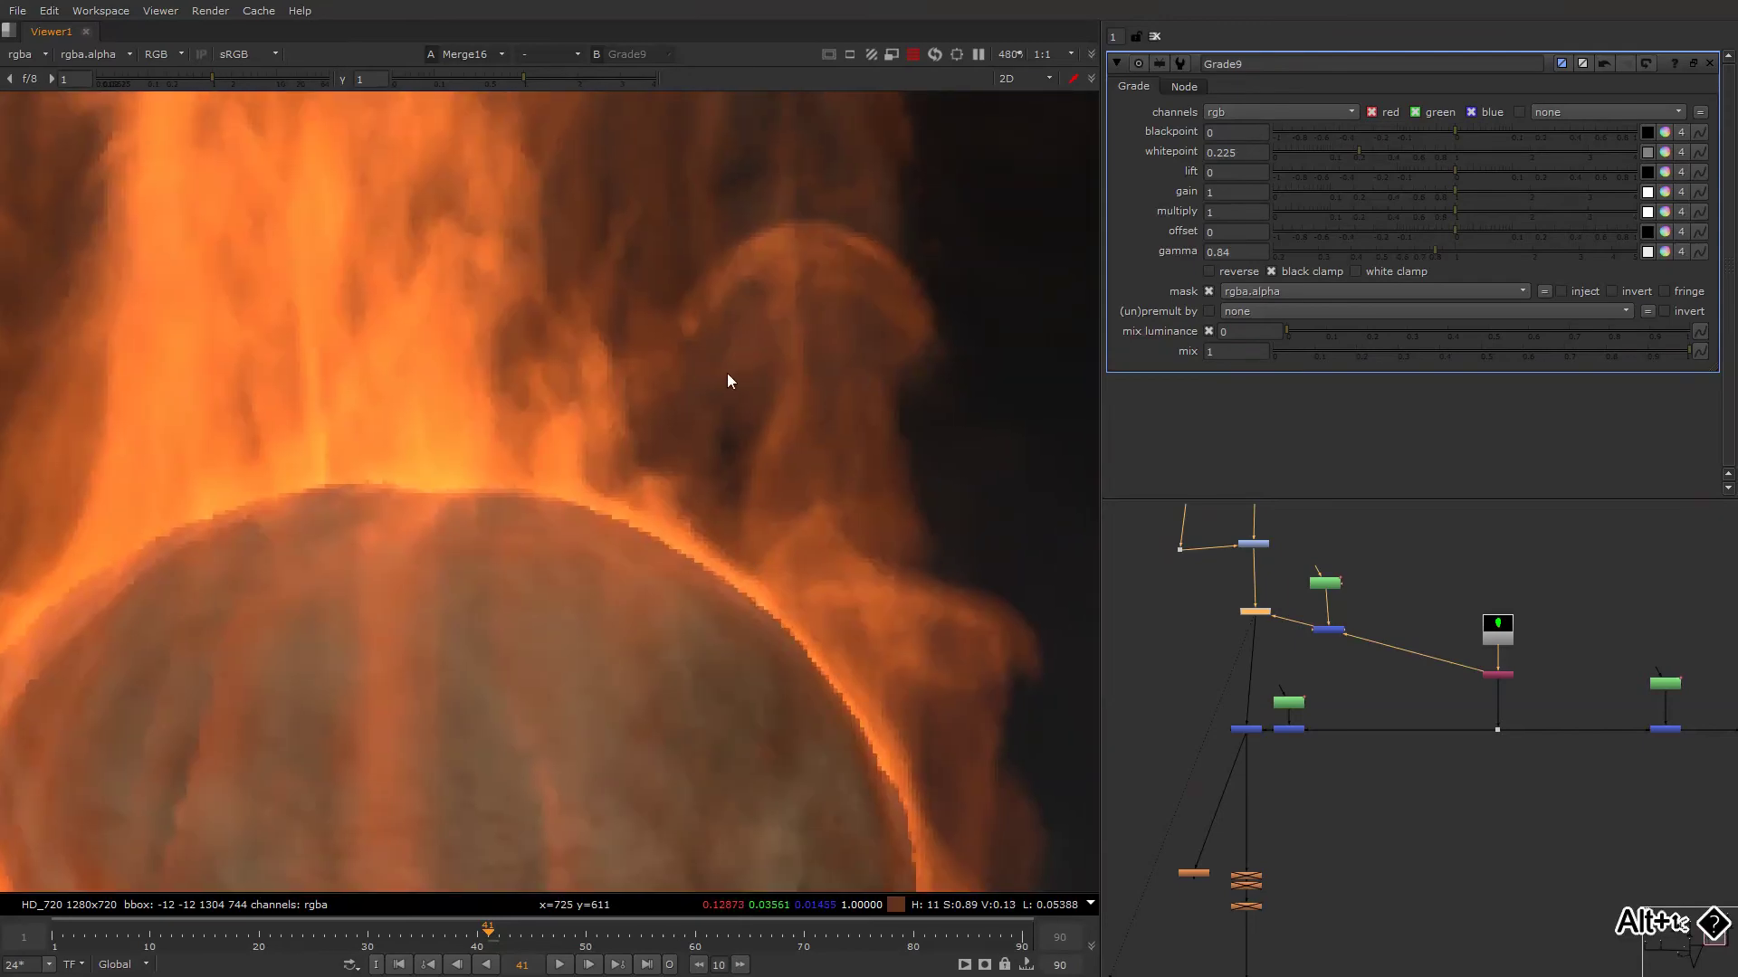
{"action": "scroll", "coordinate": [728, 373], "scroll_direction": "down", "scroll_amount": 4}
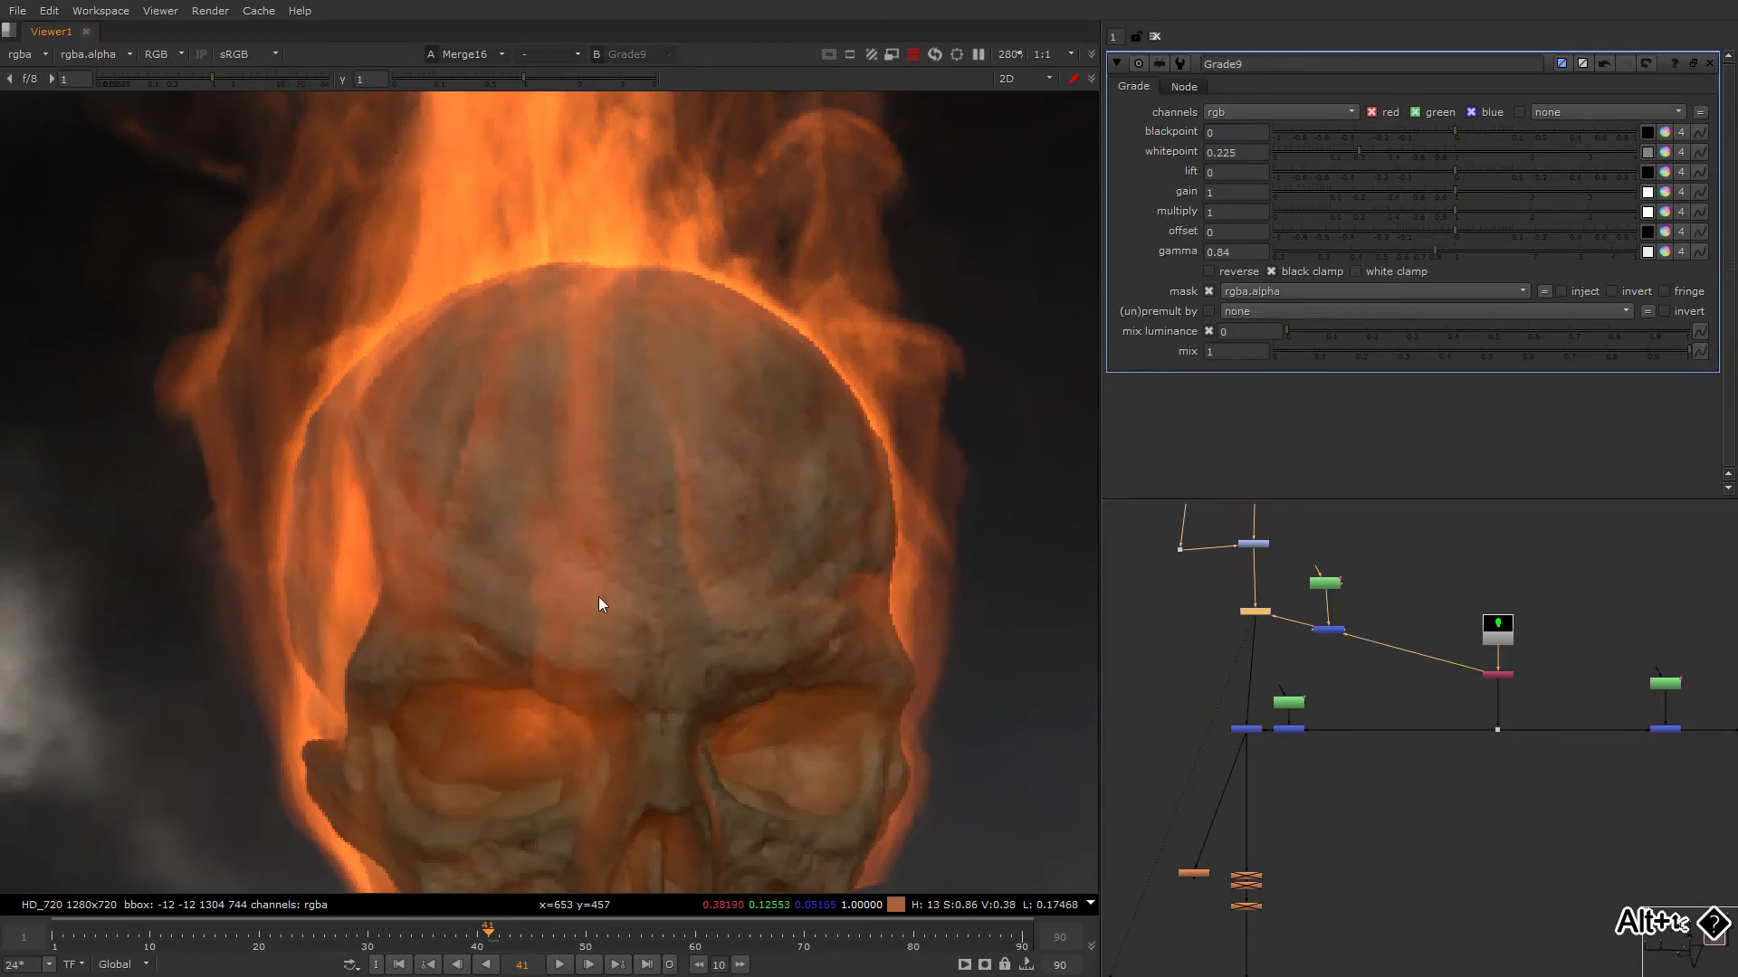
{"action": "left_click_drag", "start_coordinate": [572, 751], "coordinate": [582, 540], "text": "alt"}
{"action": "left_click_drag", "start_coordinate": [395, 226], "coordinate": [584, 510], "text": "alt"}
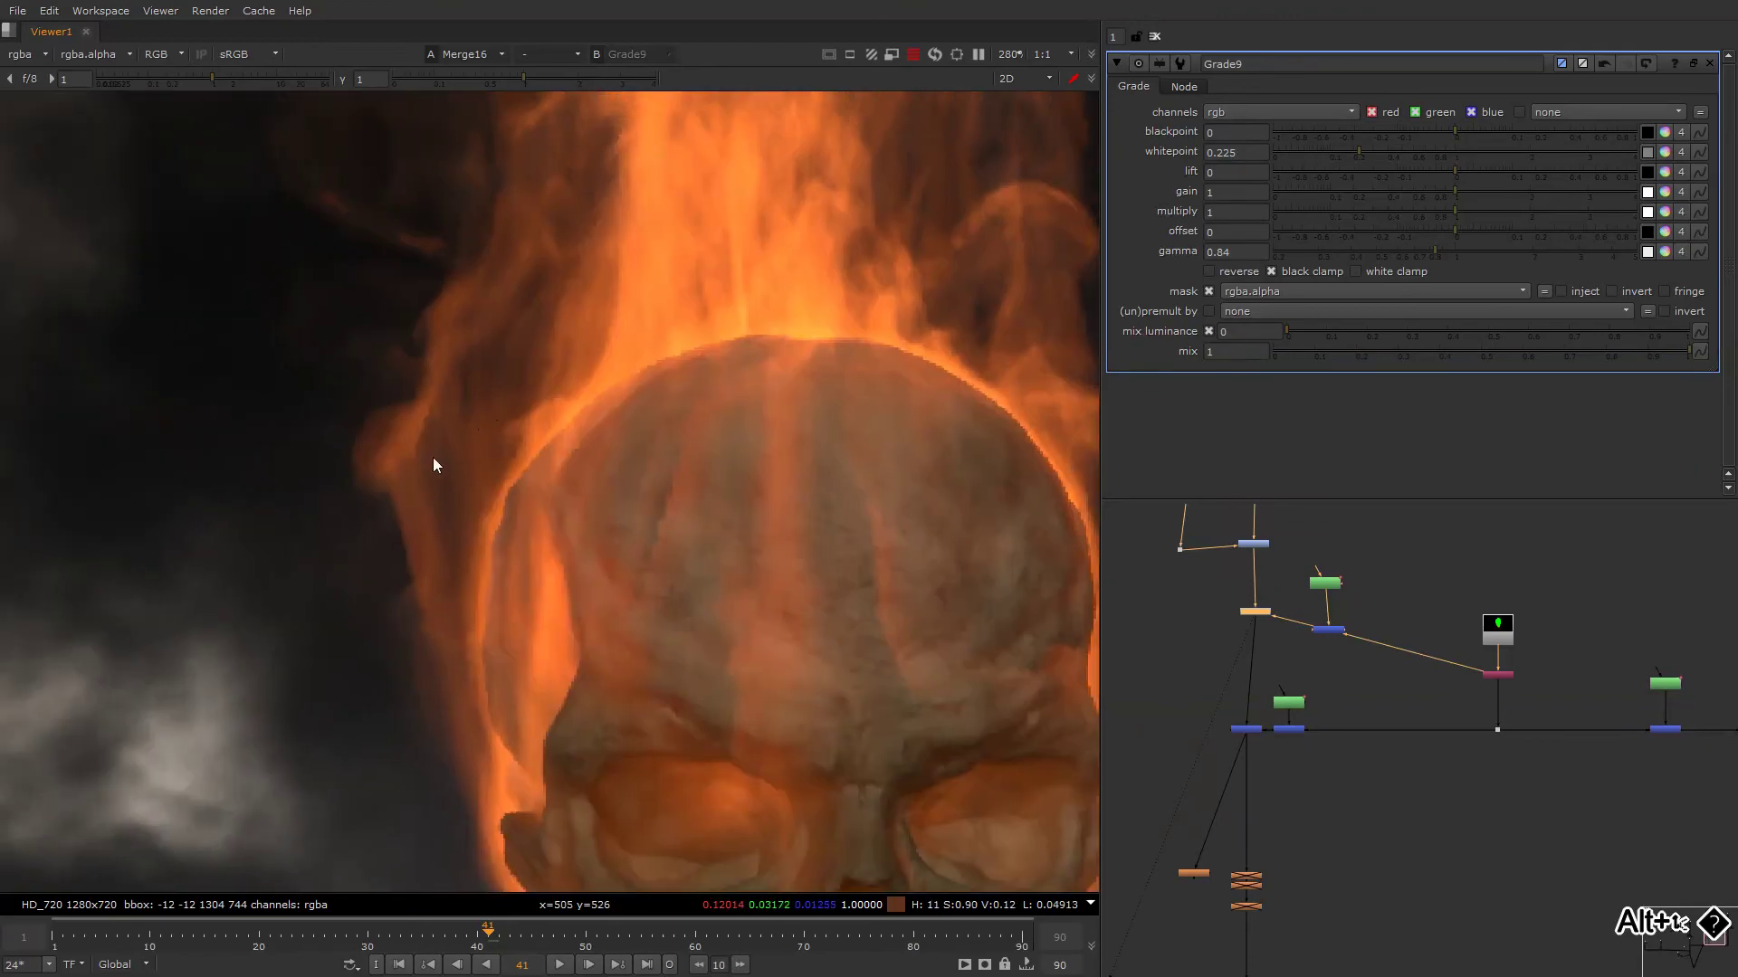
{"action": "left_click_drag", "start_coordinate": [1259, 661], "coordinate": [1344, 614], "text": "alt"}
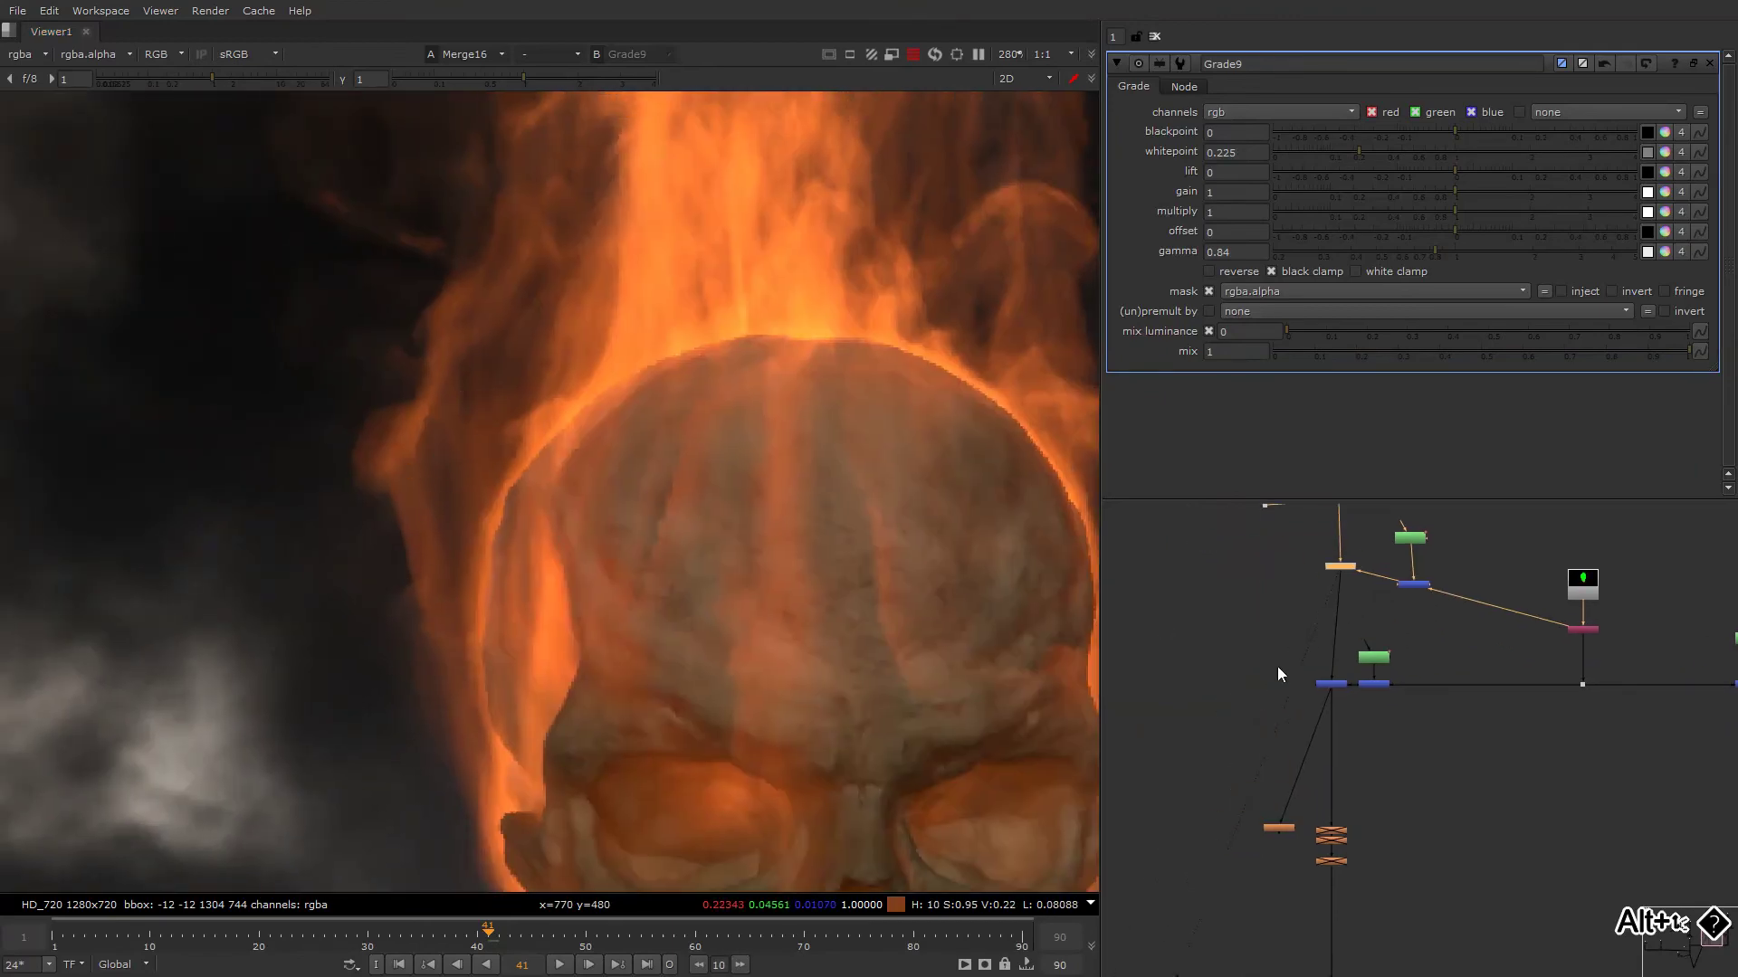
{"action": "left_click_drag", "start_coordinate": [1278, 675], "coordinate": [1376, 858], "text": "alt"}
{"action": "scroll", "coordinate": [768, 526], "scroll_direction": "down", "scroll_amount": 5}
{"action": "key", "text": "o"}
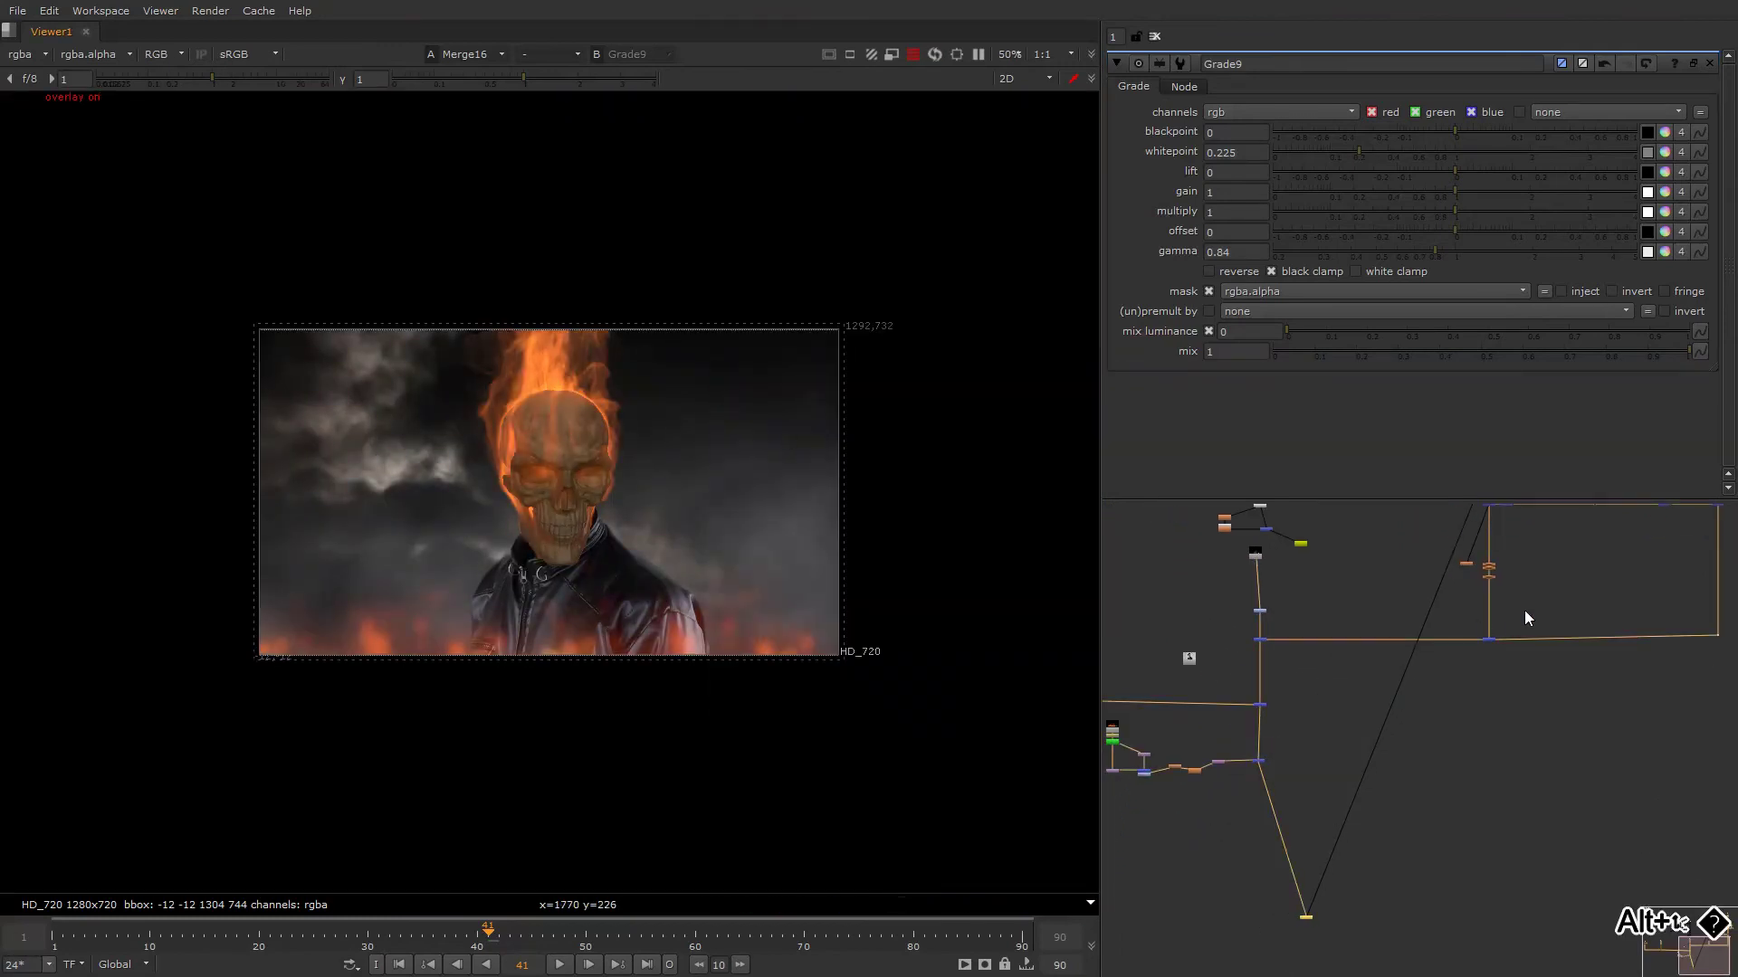
Add a Grade between the fire merge and the disabled glows, with gain green at 0.848667 and blue at 0.843121.
{"action": "middle_click_drag", "start_coordinate": [1524, 610], "coordinate": [1533, 561], "text": "alt"}
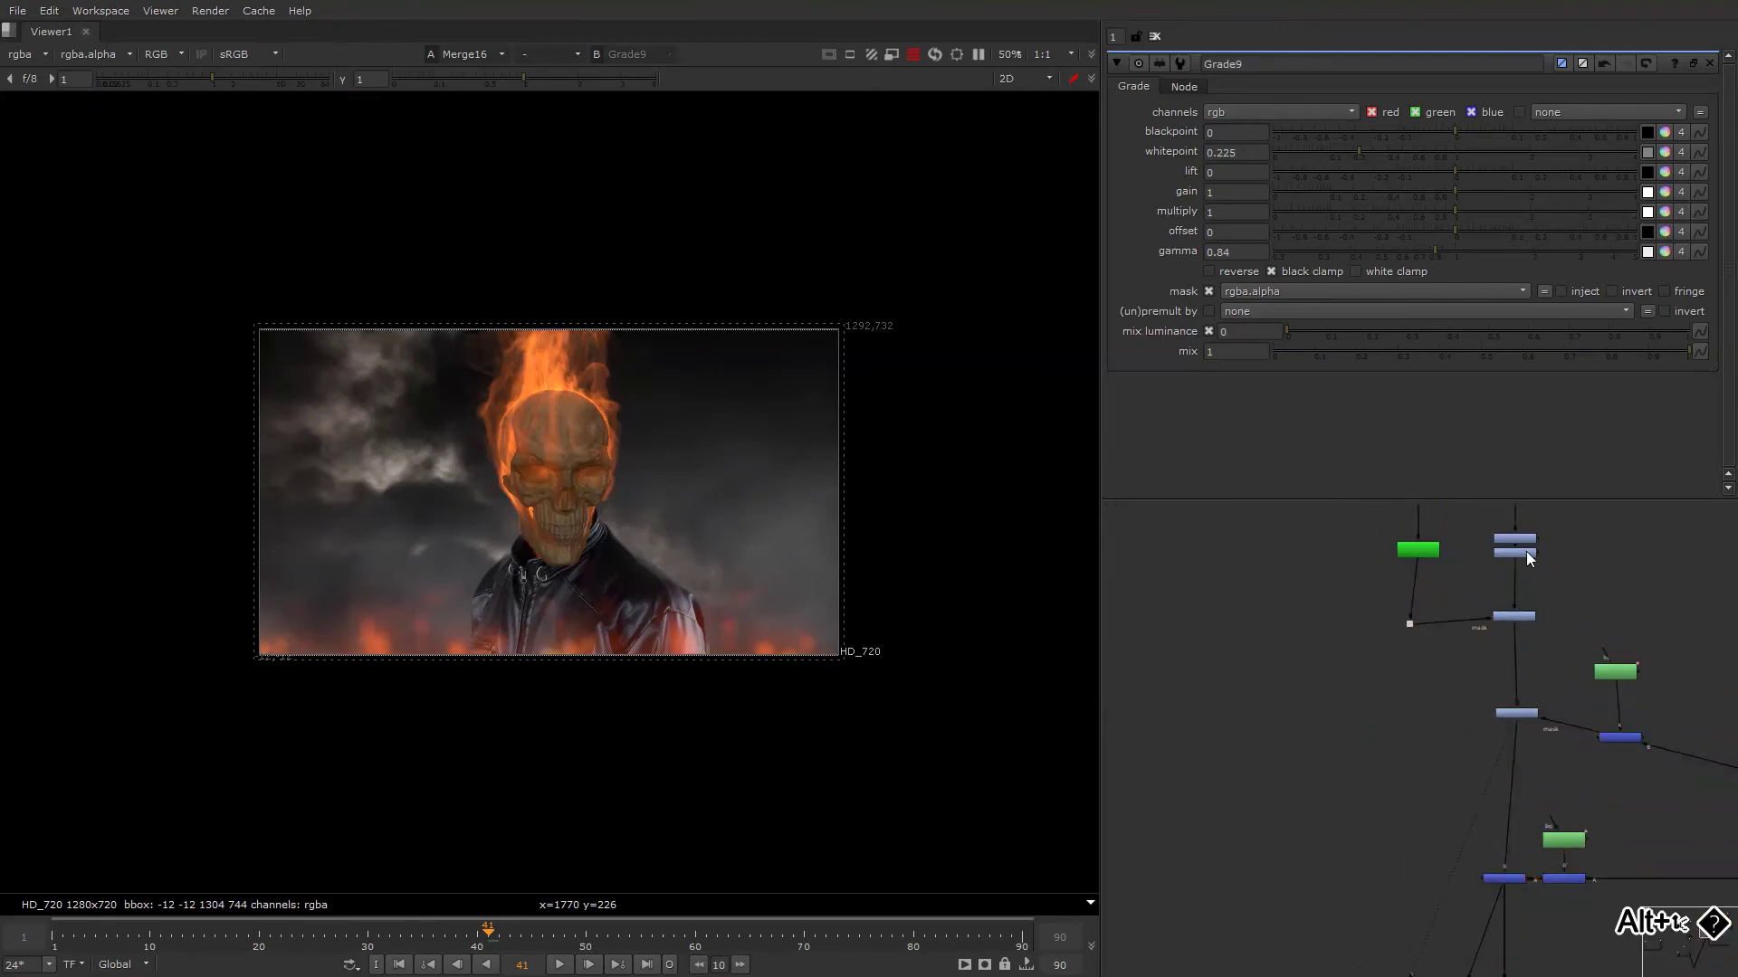
{"action": "double_click", "coordinate": [1526, 551]}
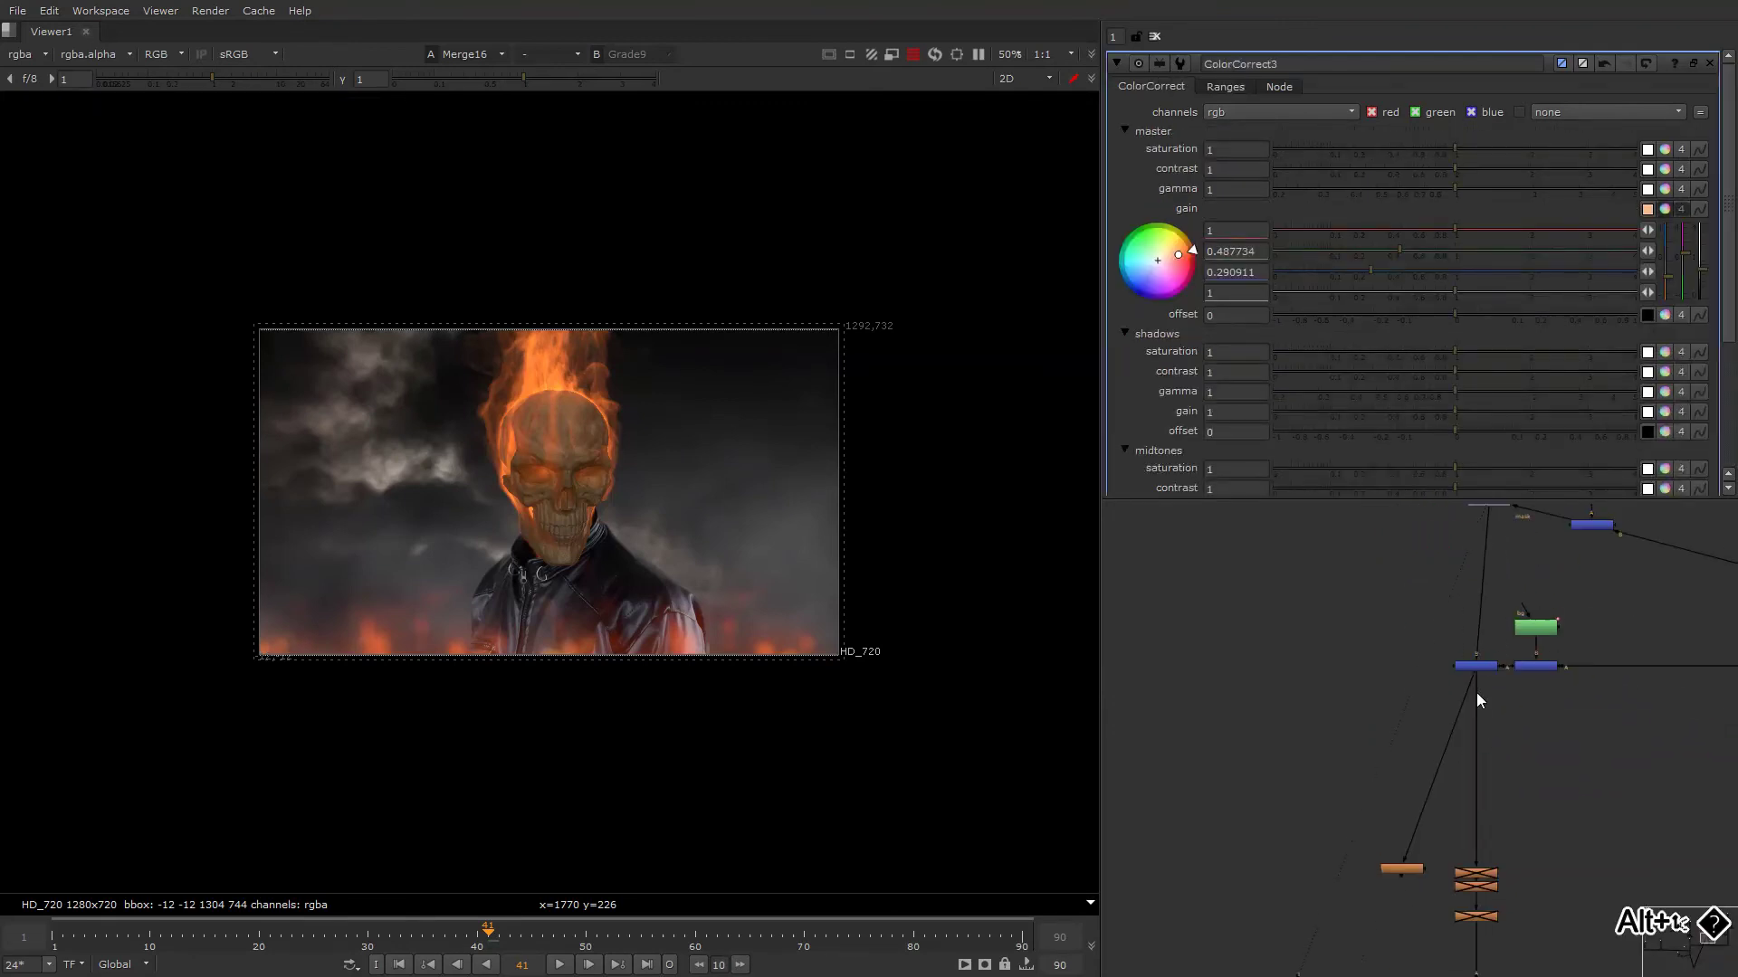
{"action": "key", "text": "g"}
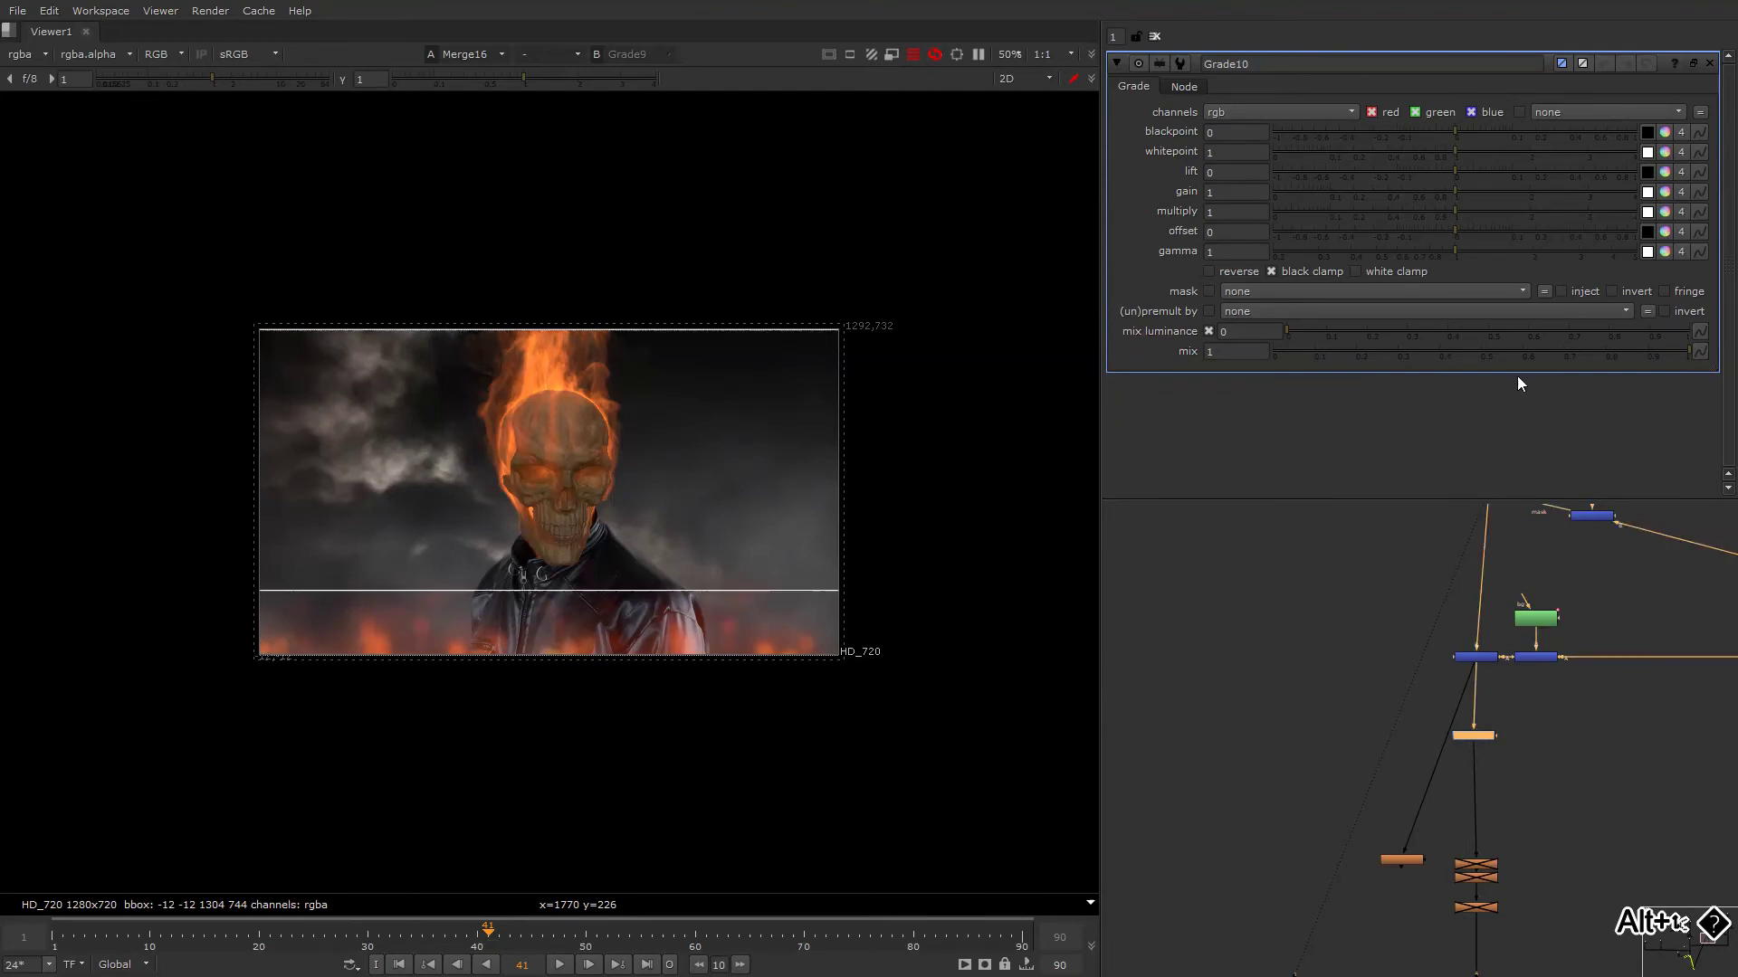
{"action": "left_click", "coordinate": [1663, 192]}
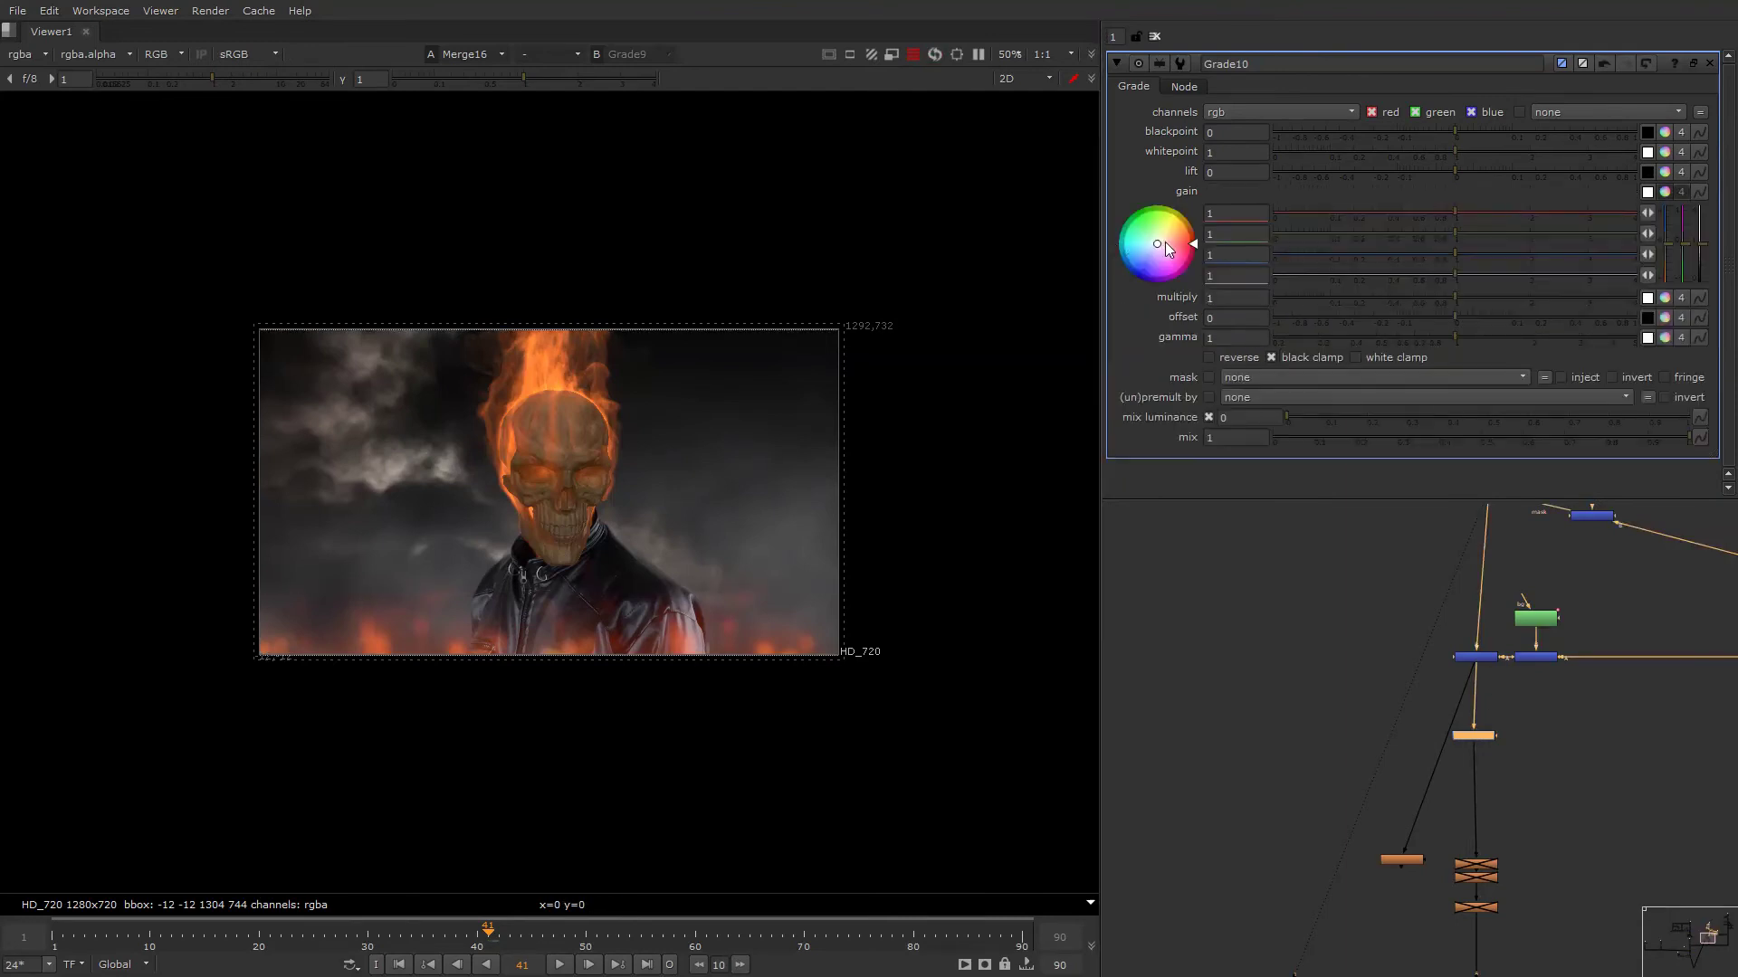
{"action": "left_click_drag", "start_coordinate": [1167, 250], "coordinate": [1229, 235]}
Re-enable the first glow node below the new Grade and set its brightness to 0.34.
{"action": "scroll", "coordinate": [1495, 724], "scroll_direction": "down", "scroll_amount": 3, "text": "alt"}
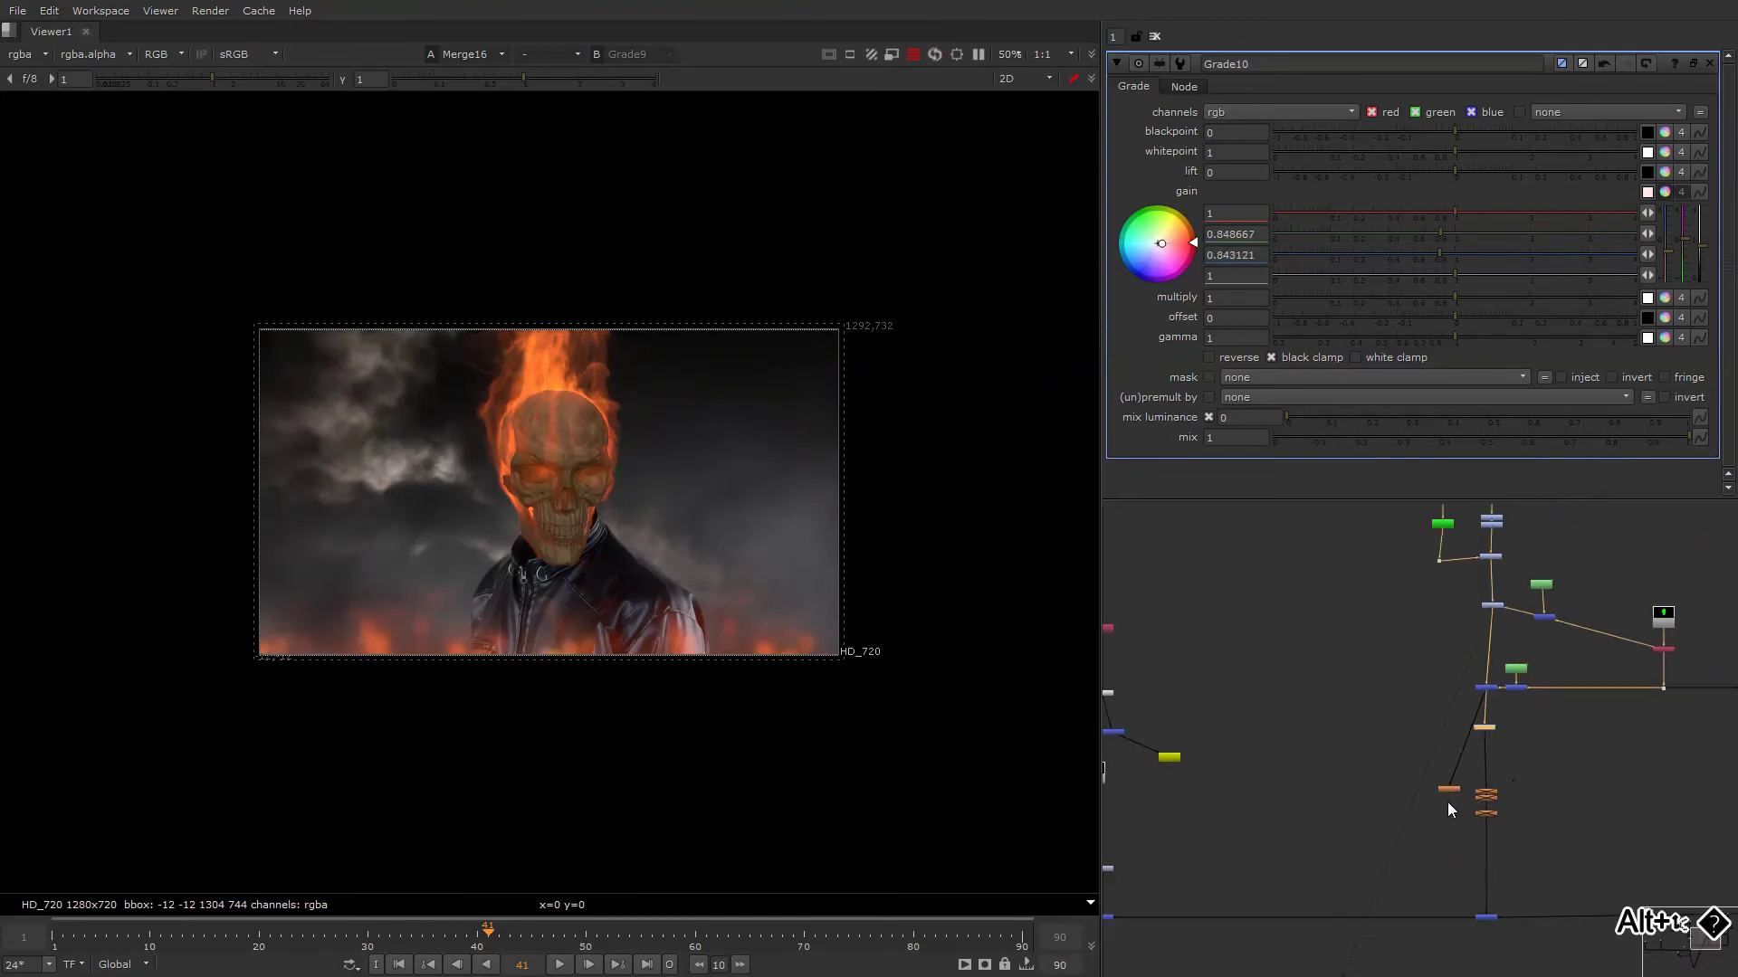
{"action": "scroll", "coordinate": [1493, 783], "scroll_direction": "up", "scroll_amount": 3, "text": "alt"}
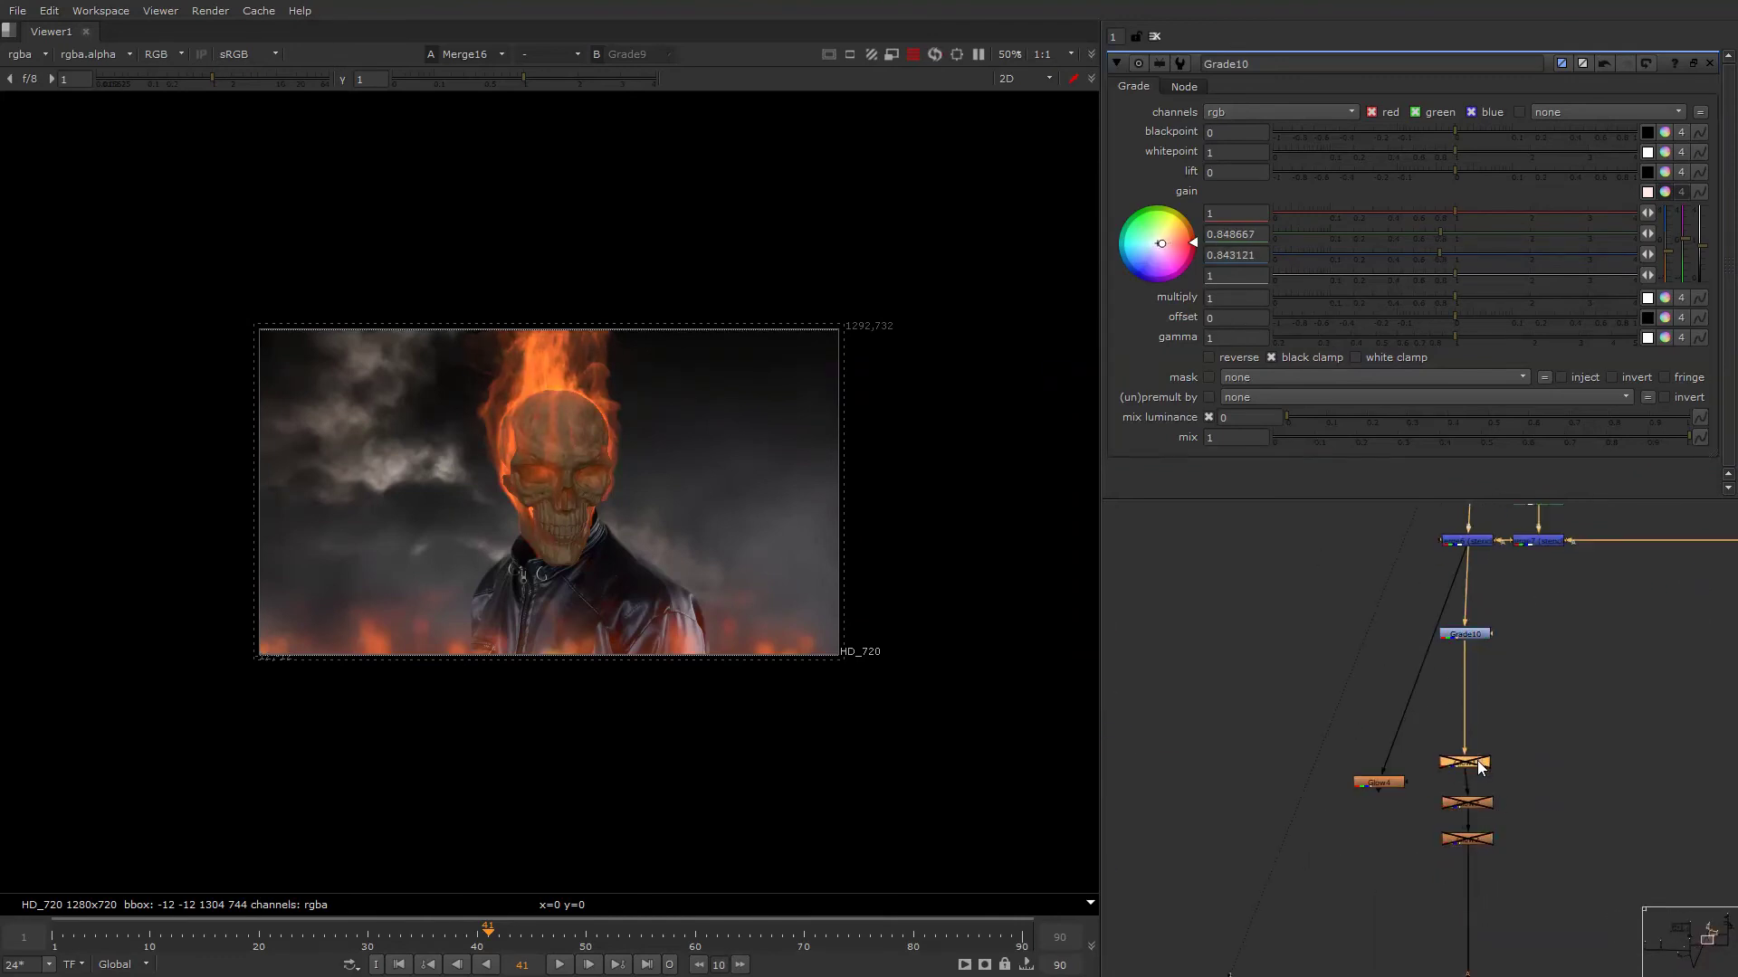
{"action": "double_click", "coordinate": [1475, 762]}
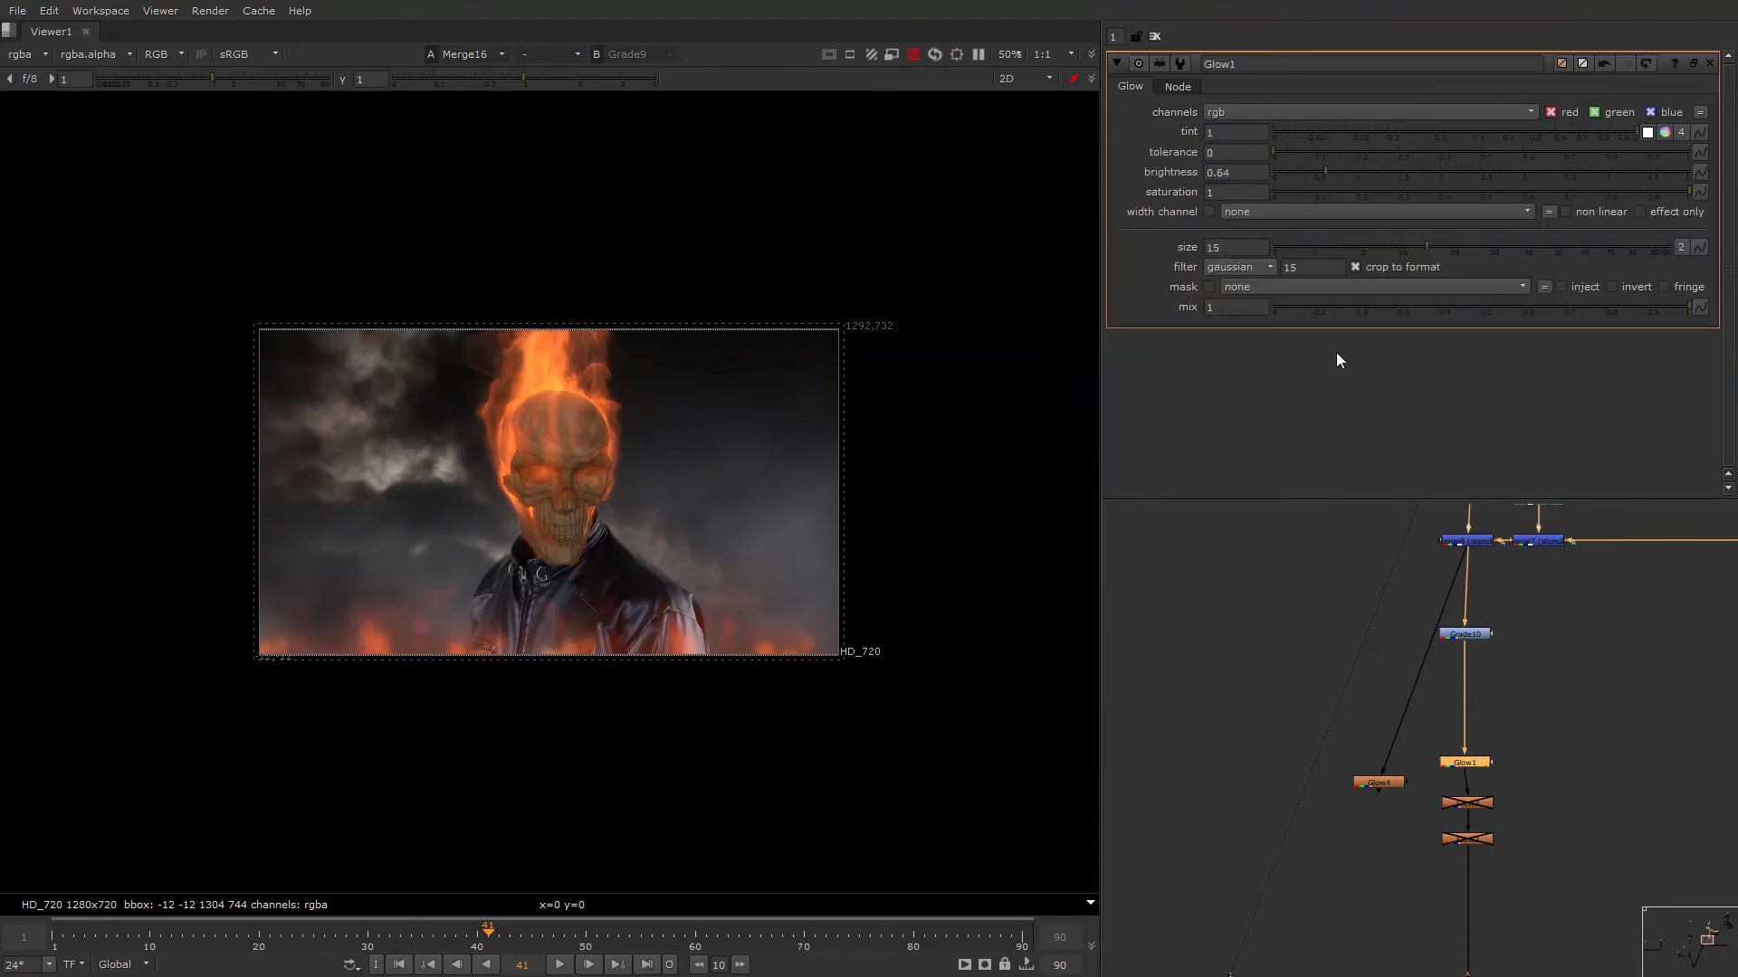
{"action": "left_click", "coordinate": [1299, 169]}
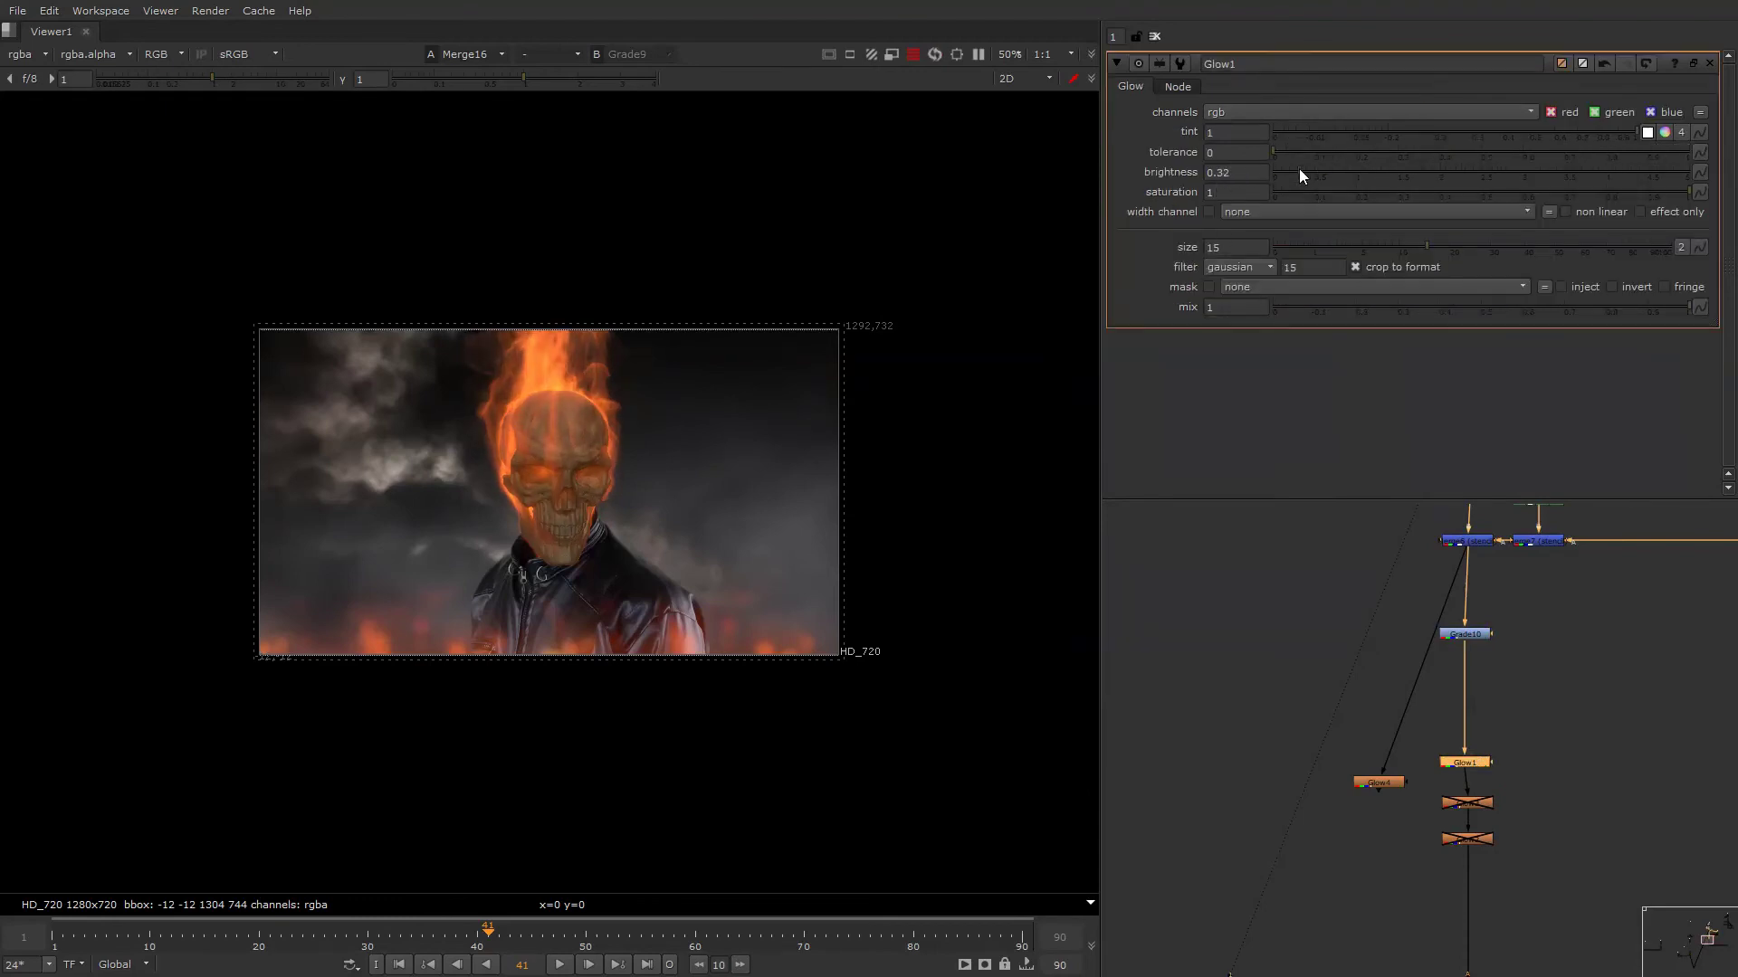
{"action": "left_click", "coordinate": [1302, 170]}
Re-enable the remaining two glow nodes in the fire branch and open their settings.
{"action": "left_click", "coordinate": [1470, 803]}
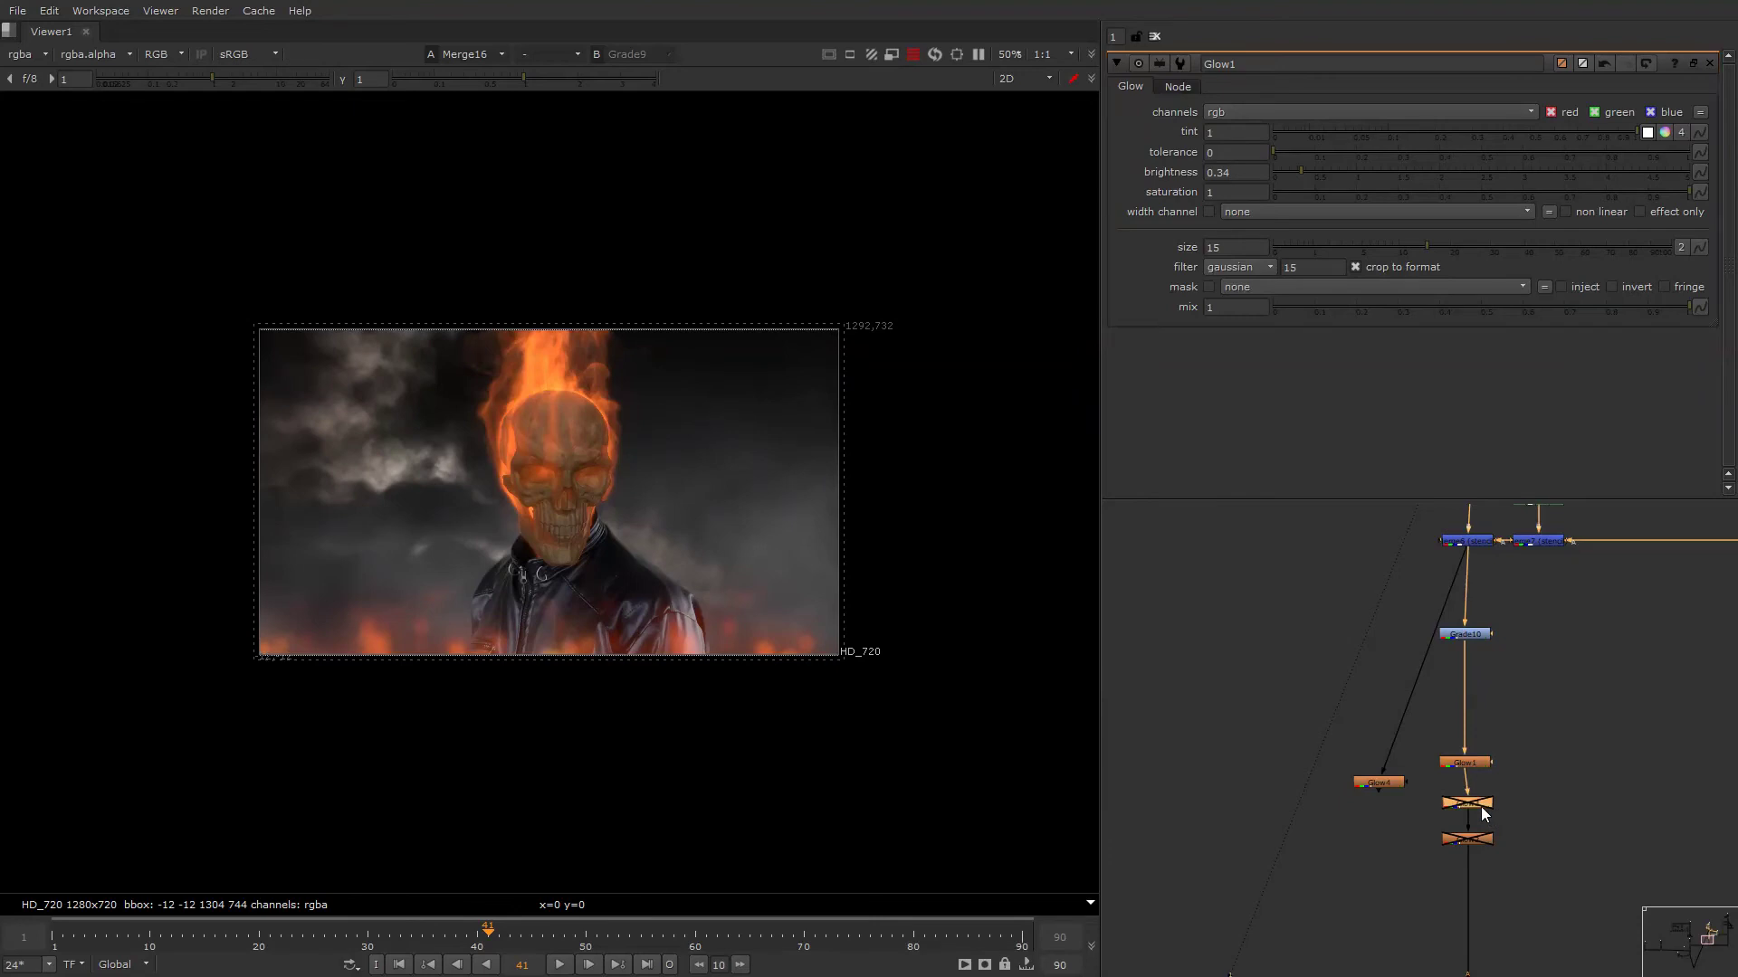
{"action": "key", "text": "d"}
{"action": "double_click", "coordinate": [1482, 808]}
{"action": "left_click", "coordinate": [1470, 840]}
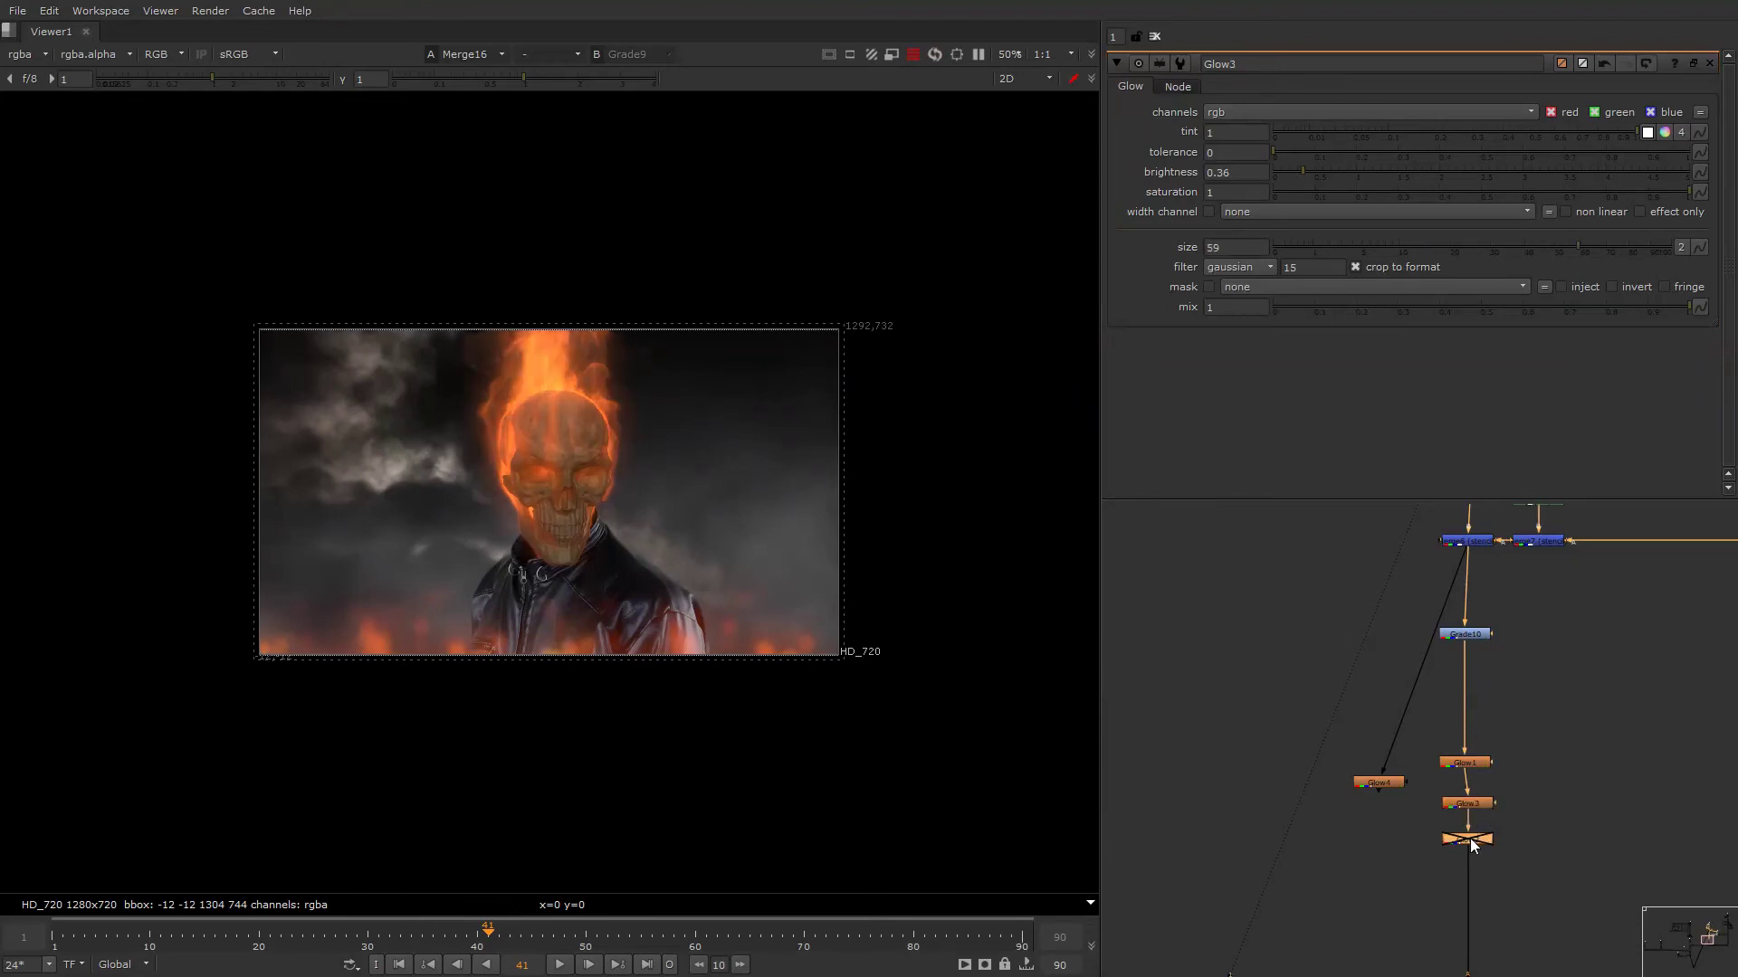
{"action": "key", "text": "d"}
{"action": "double_click", "coordinate": [1471, 839]}
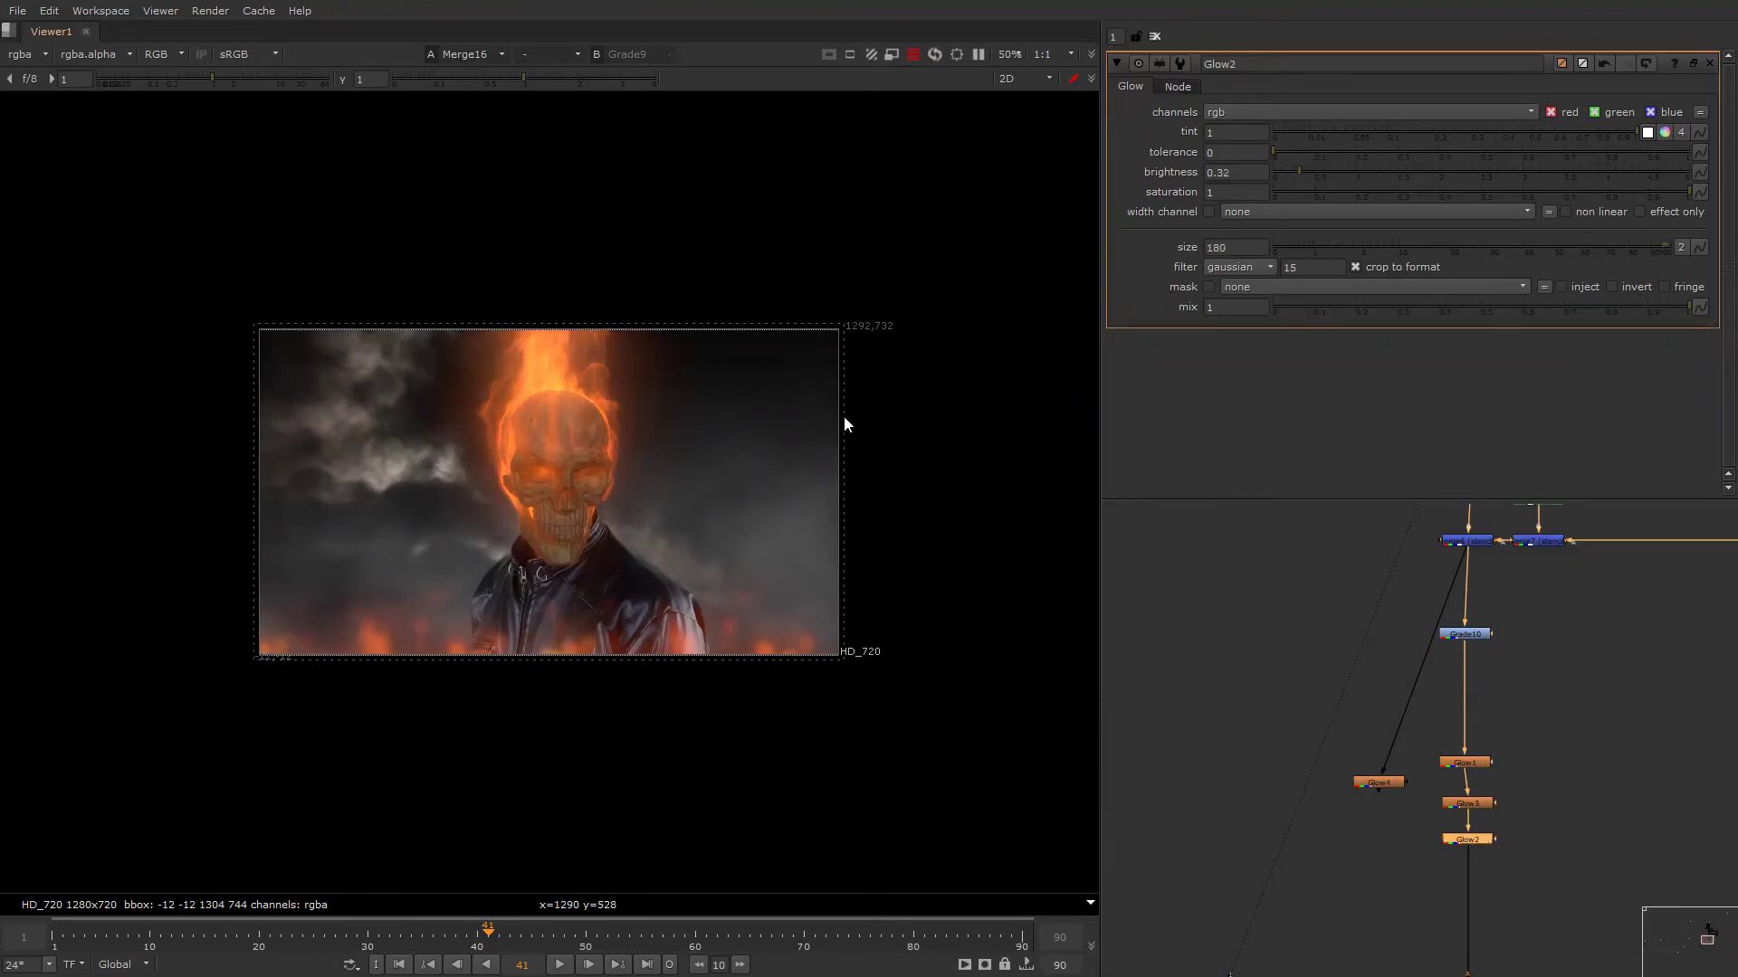
Check the restored glow across the full composite, toggling the viewer overlay and inspecting the final merges in the node graph.
{"action": "key", "text": "q"}
{"action": "key", "text": "q"}
{"action": "left_click_drag", "start_coordinate": [1499, 760], "coordinate": [1578, 748], "text": "alt"}
{"action": "scroll", "coordinate": [1579, 748], "scroll_direction": "down", "scroll_amount": 3}
{"action": "scroll", "coordinate": [1578, 748], "scroll_direction": "down", "scroll_amount": 3}
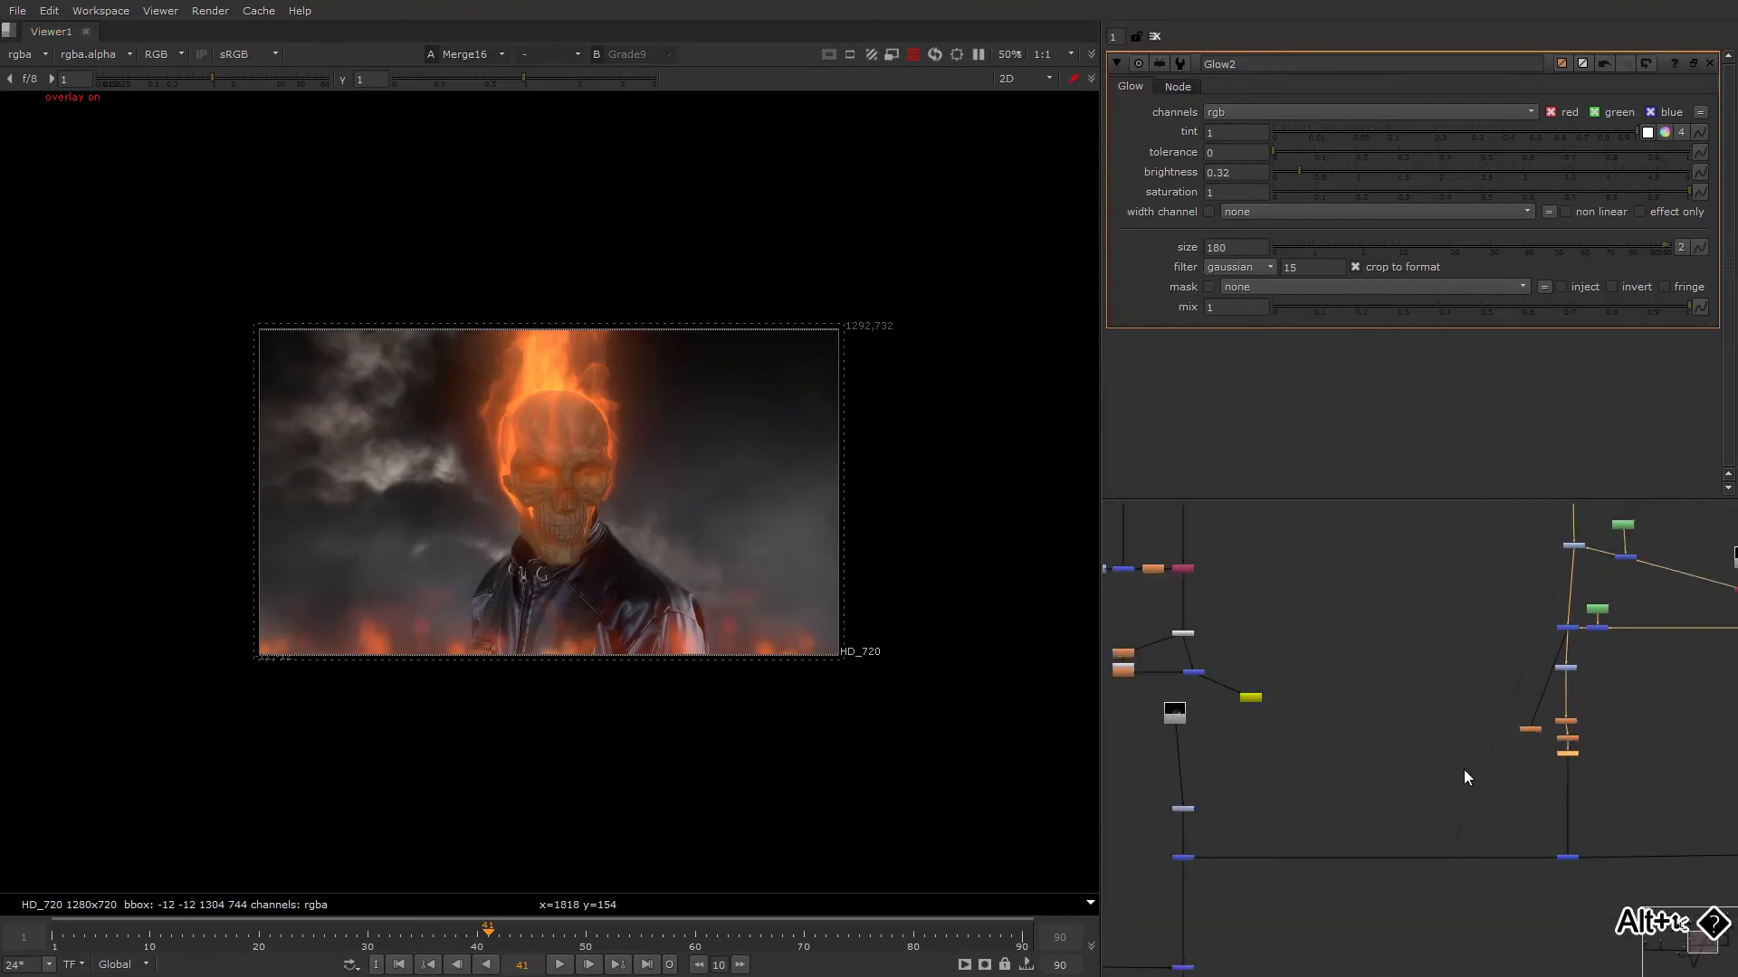
{"action": "mouse_move", "coordinate": [1357, 827]}
{"action": "left_mouse_down", "text": "alt"}
{"action": "mouse_move", "coordinate": [1562, 598]}
{"action": "mouse_move", "coordinate": [1414, 742]}
{"action": "mouse_move", "coordinate": [1527, 810]}
{"action": "left_mouse_up", "text": "alt"}
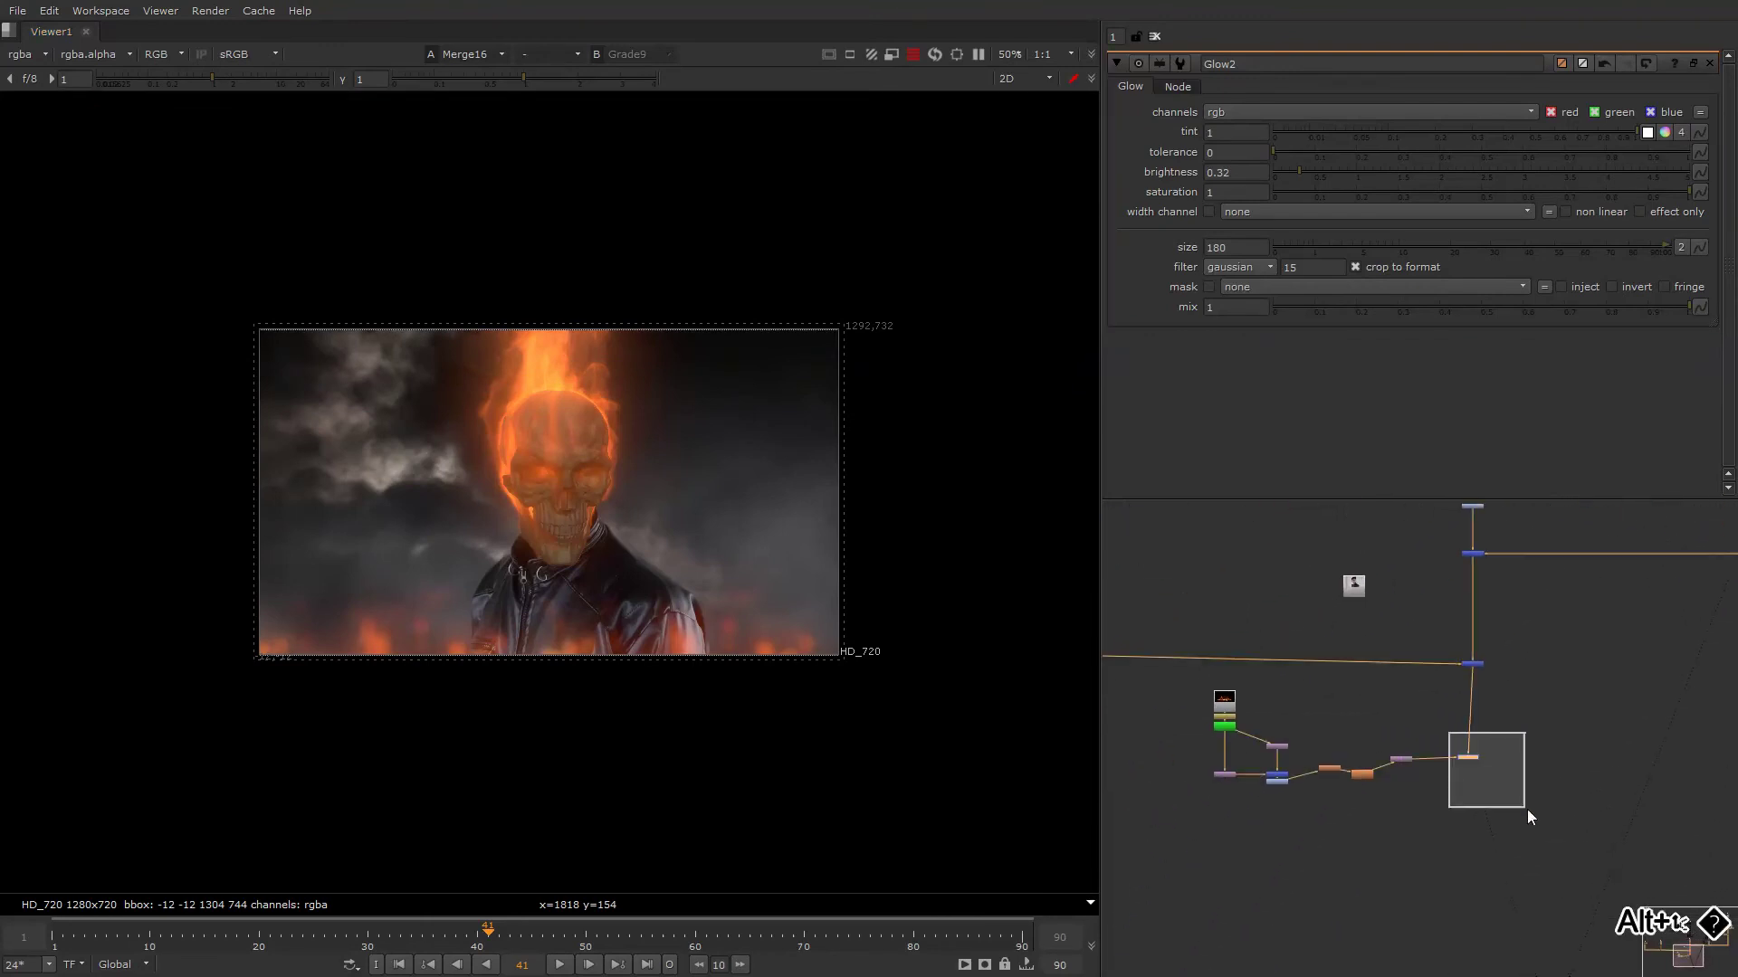
{"action": "key", "text": "q"}
{"action": "right_click", "coordinate": [763, 454]}
{"action": "left_click", "coordinate": [763, 455]}
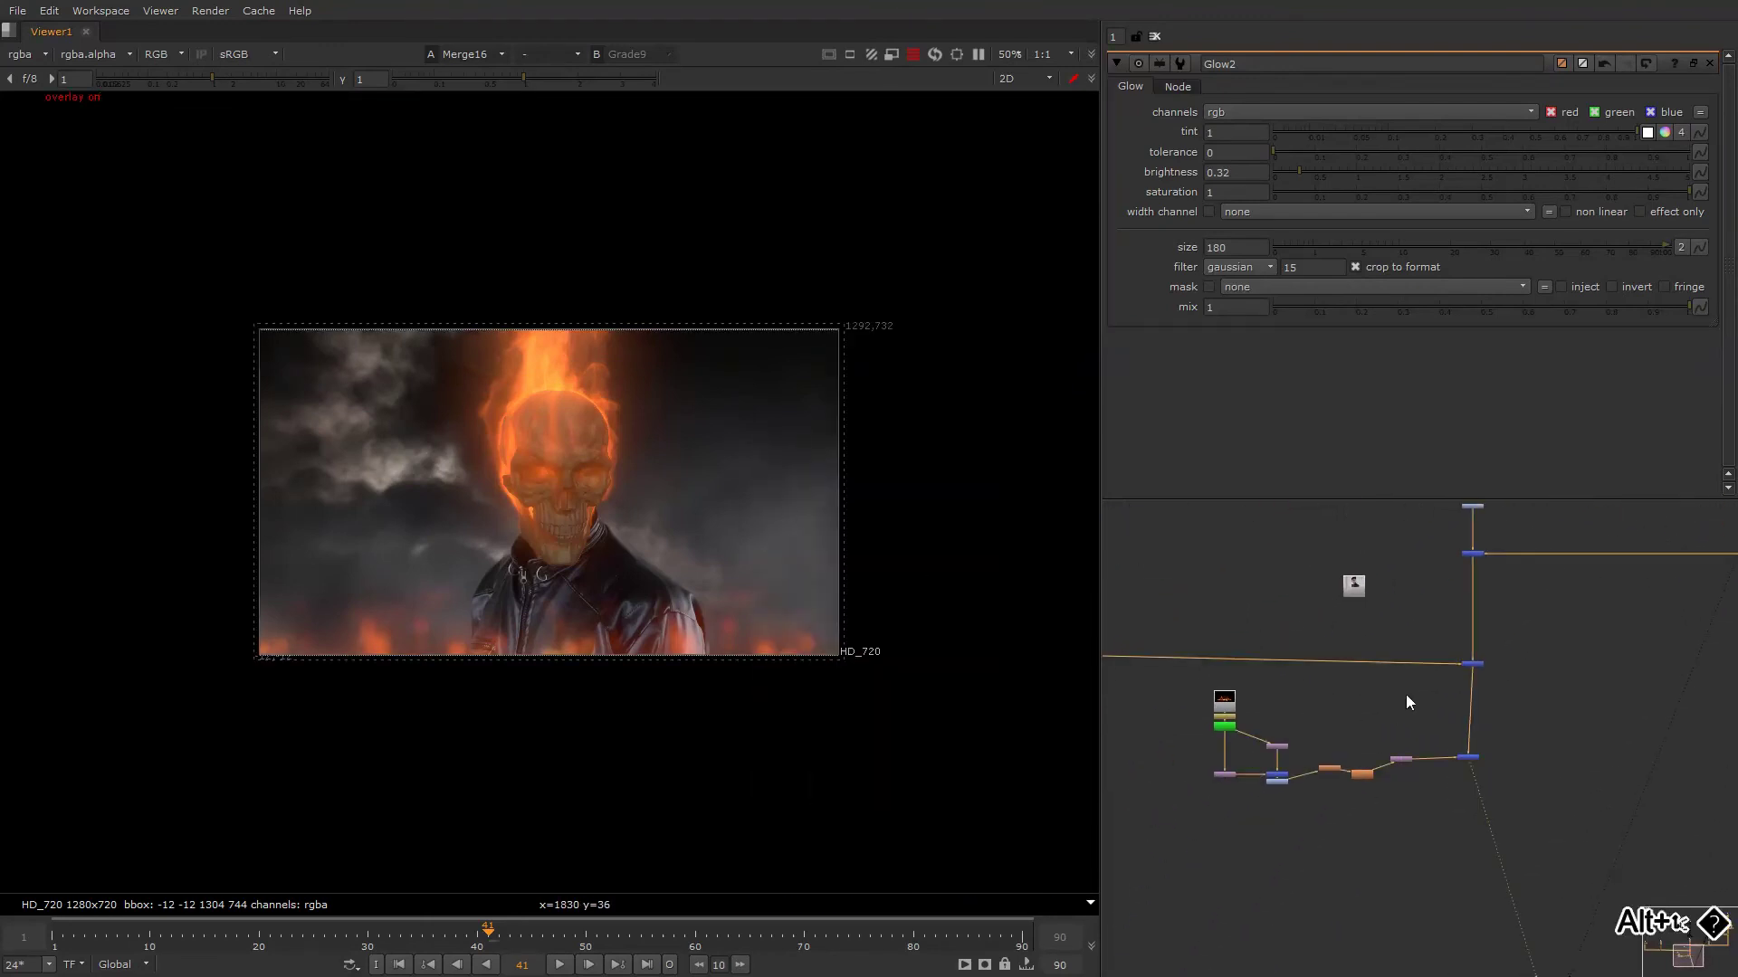
{"action": "left_click_drag", "start_coordinate": [1410, 571], "coordinate": [1371, 585], "text": "alt"}
{"action": "left_click", "coordinate": [1417, 634]}
{"action": "key", "text": "1"}
{"action": "left_click", "coordinate": [1399, 742]}
{"action": "key", "text": "1"}
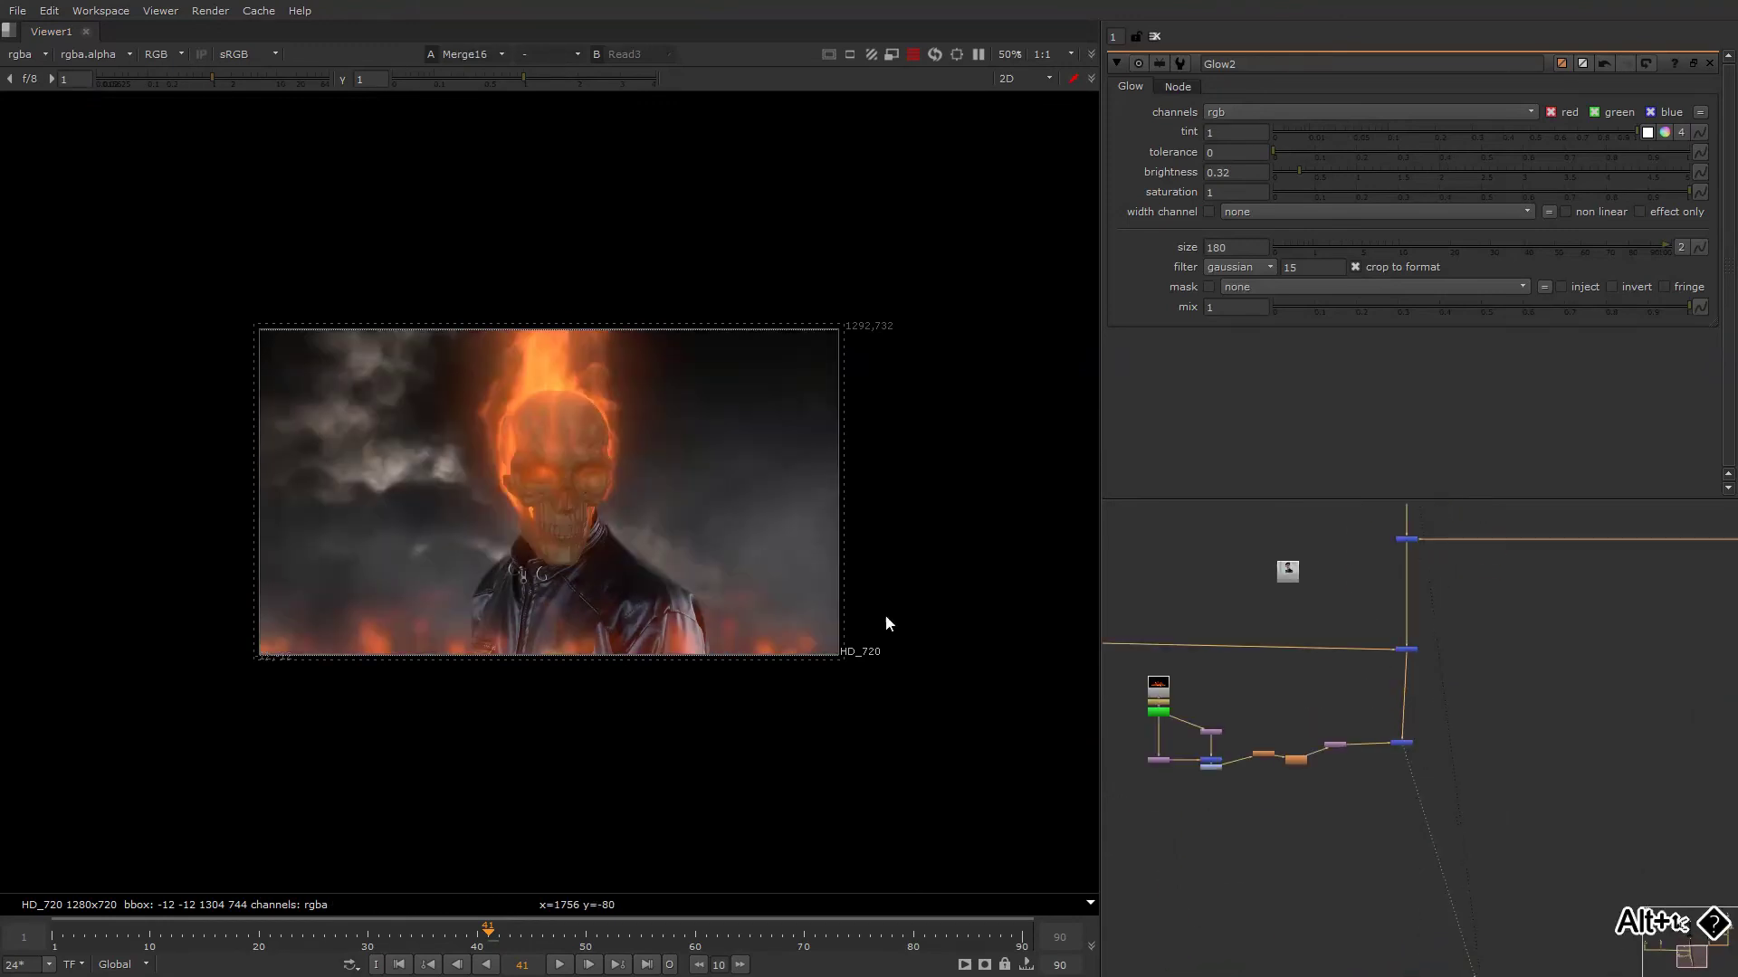
{"action": "right_click", "coordinate": [648, 411]}
{"action": "left_click", "coordinate": [650, 415]}
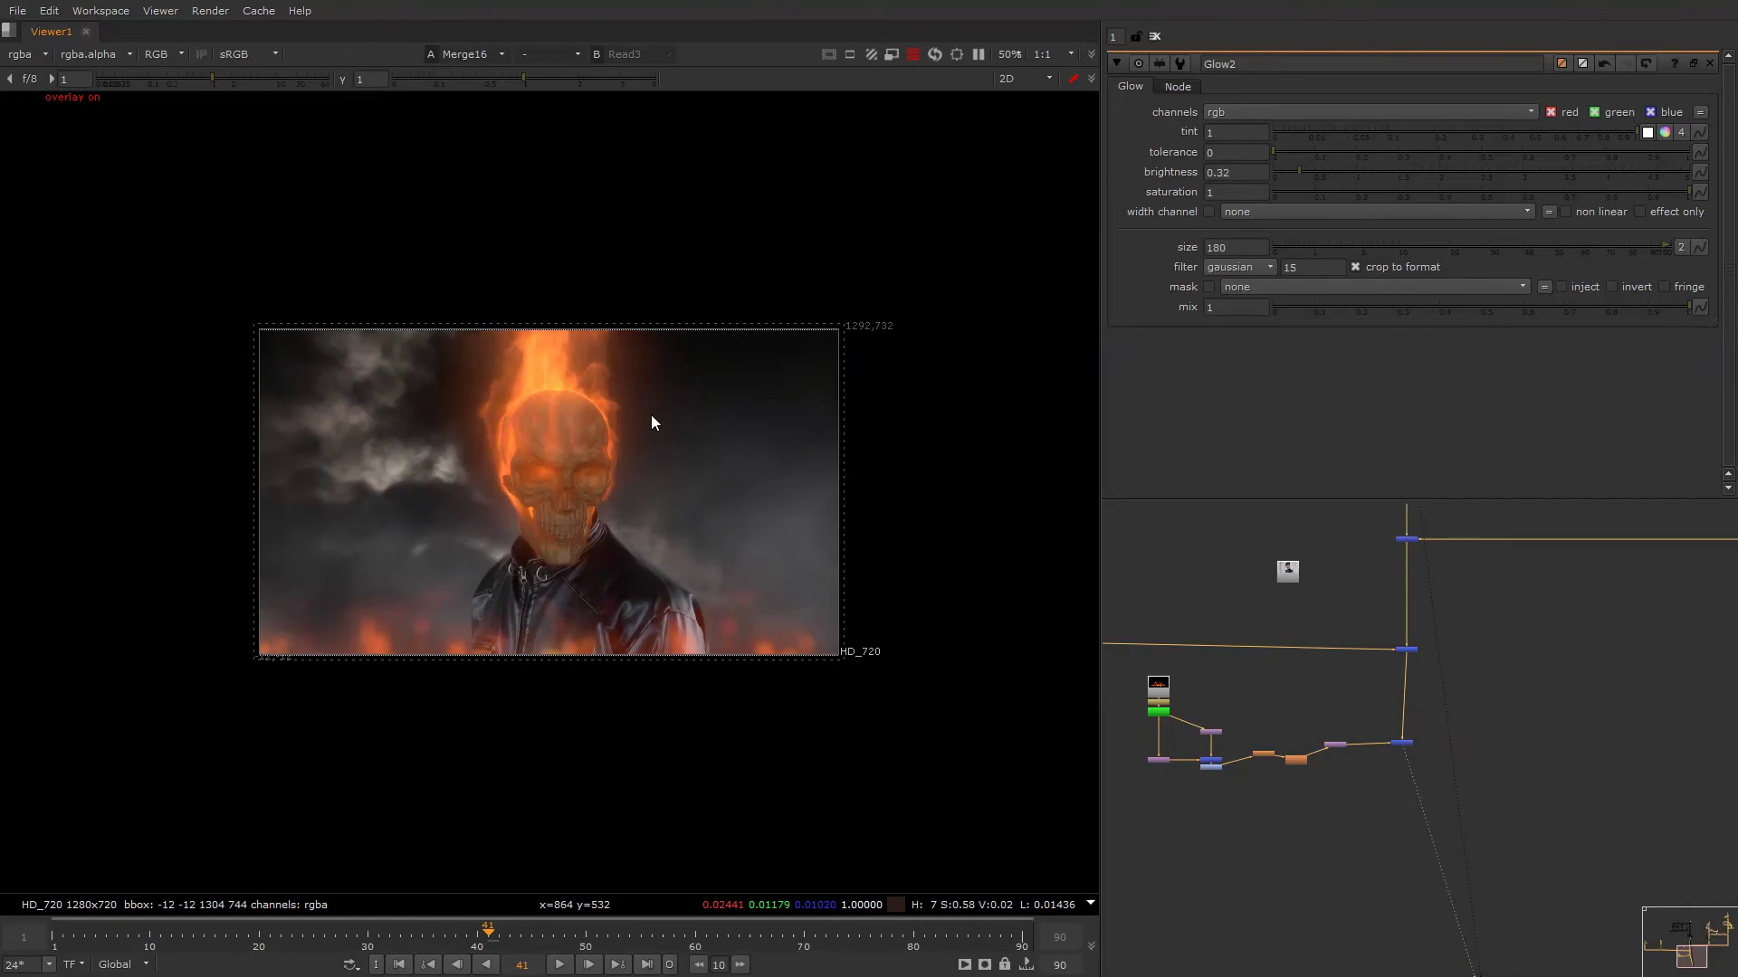
{"action": "scroll", "coordinate": [1471, 630], "scroll_direction": "down", "scroll_amount": 2}
{"action": "scroll", "coordinate": [1383, 690], "scroll_direction": "up", "scroll_amount": 3}
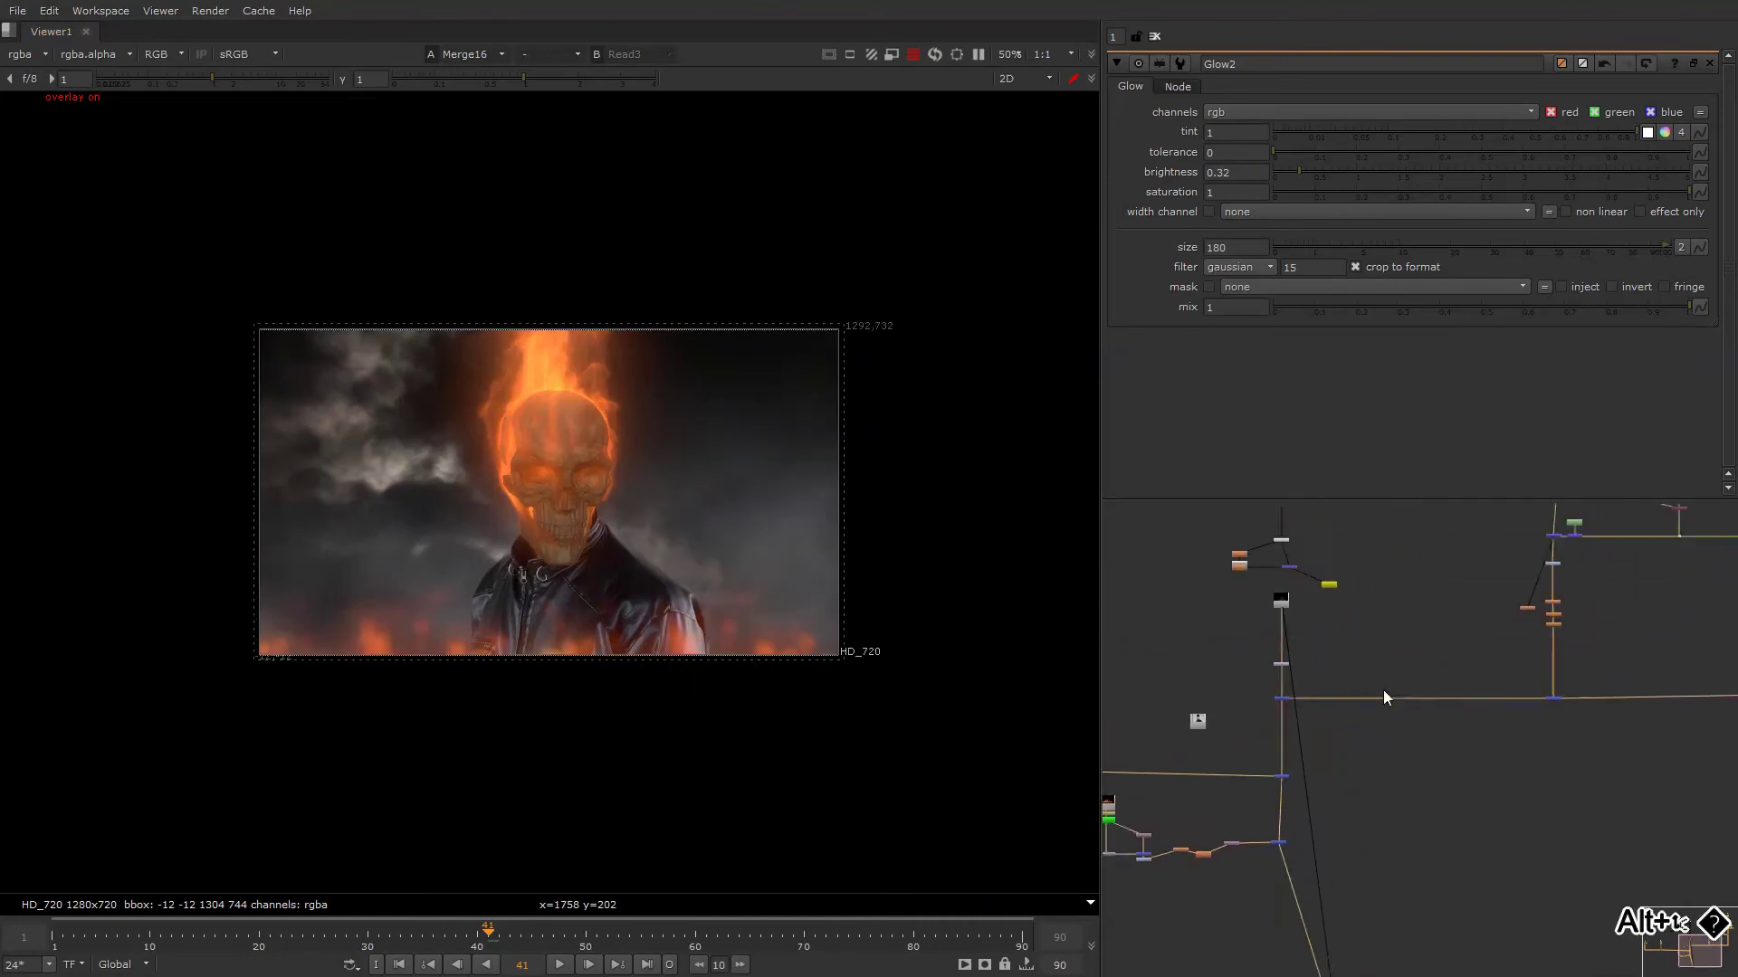
Select all points of the forehead Roto's Bezier1 over the graded fire and reposition the shape at frame 53.
{"action": "double_click", "coordinate": [1498, 599]}
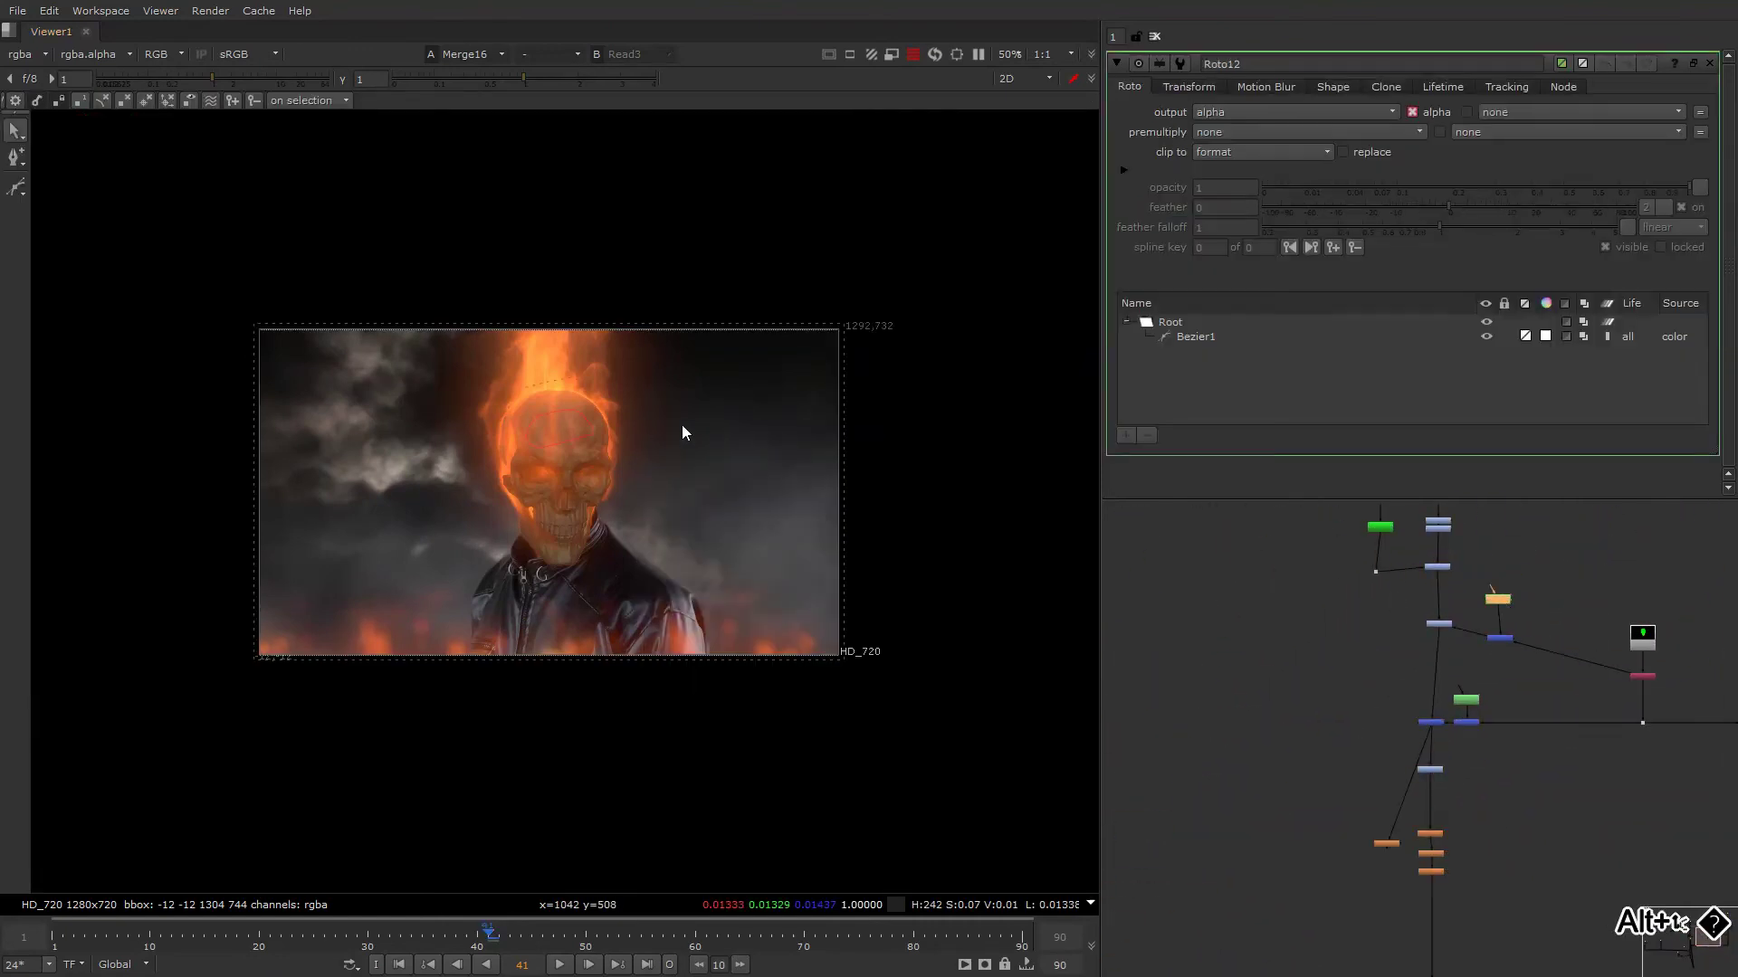
{"action": "left_click", "coordinate": [594, 435]}
{"action": "left_click_drag", "start_coordinate": [1450, 560], "coordinate": [1404, 585]}
{"action": "key", "text": "1"}
{"action": "key", "text": "1"}
{"action": "scroll", "coordinate": [516, 400], "scroll_direction": "down", "scroll_amount": 1}
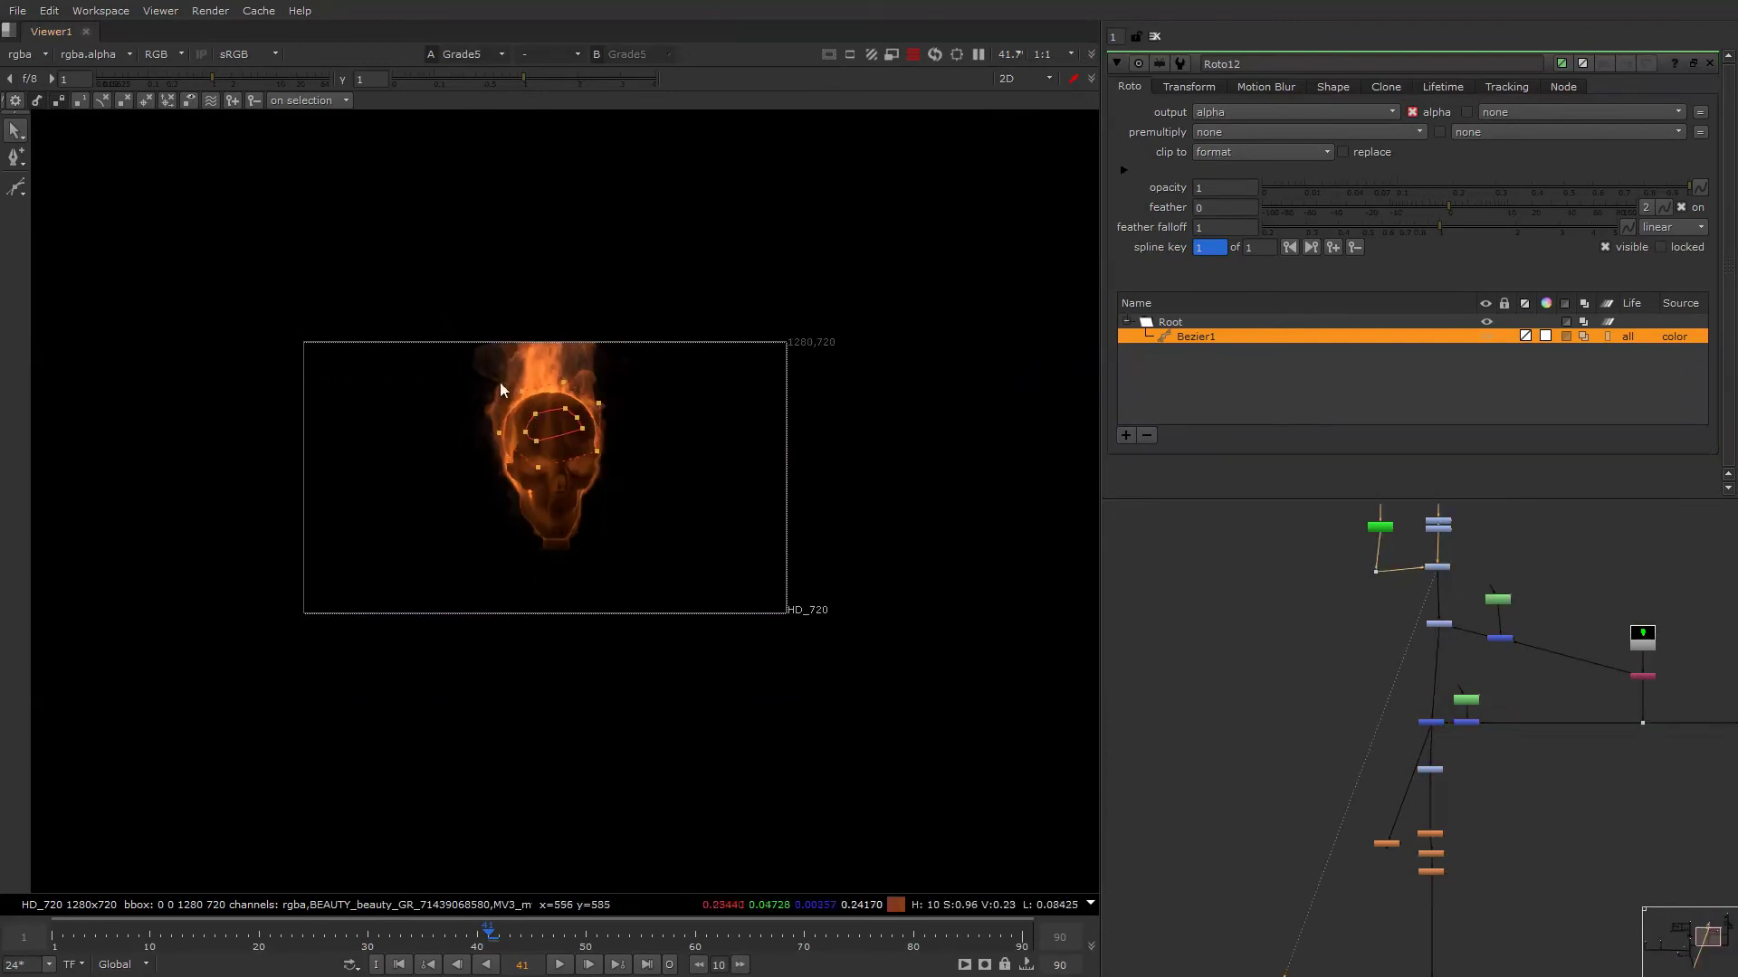
{"action": "left_click_drag", "start_coordinate": [422, 301], "coordinate": [623, 488]}
{"action": "scroll", "coordinate": [543, 424], "scroll_direction": "up", "scroll_amount": 4}
{"action": "scroll", "coordinate": [590, 436], "scroll_direction": "up", "scroll_amount": 3}
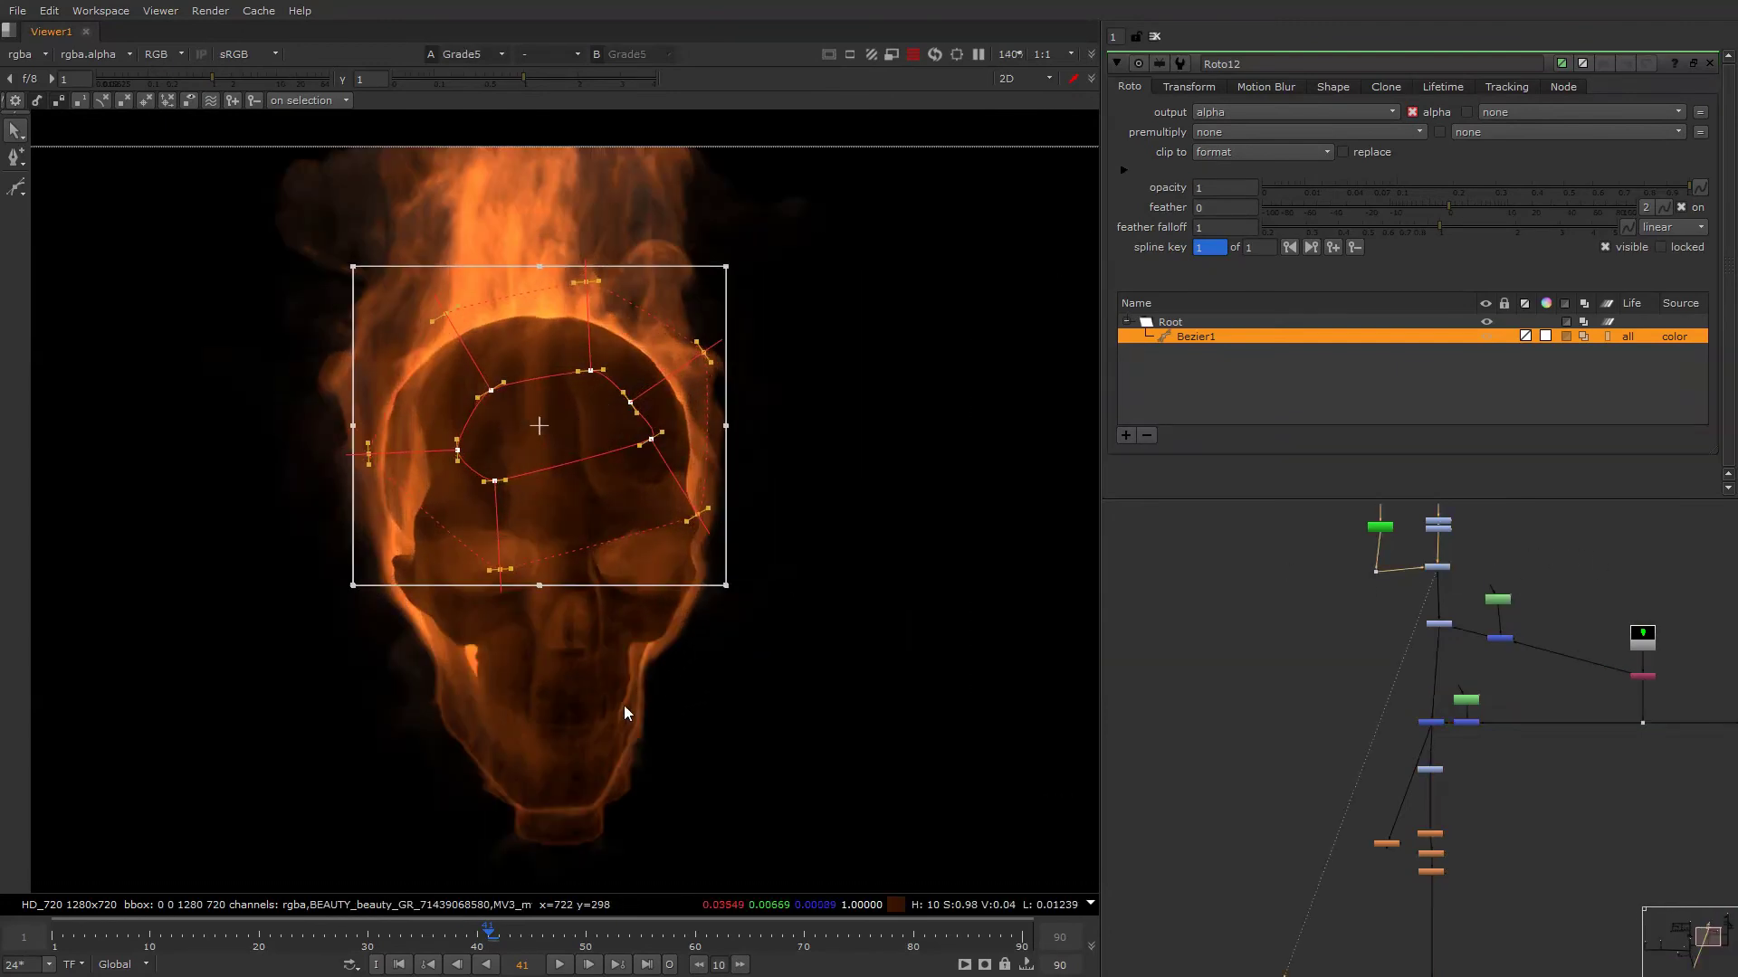
{"action": "left_click", "coordinate": [617, 937]}
{"action": "left_click_drag", "start_coordinate": [596, 487], "coordinate": [604, 492]}
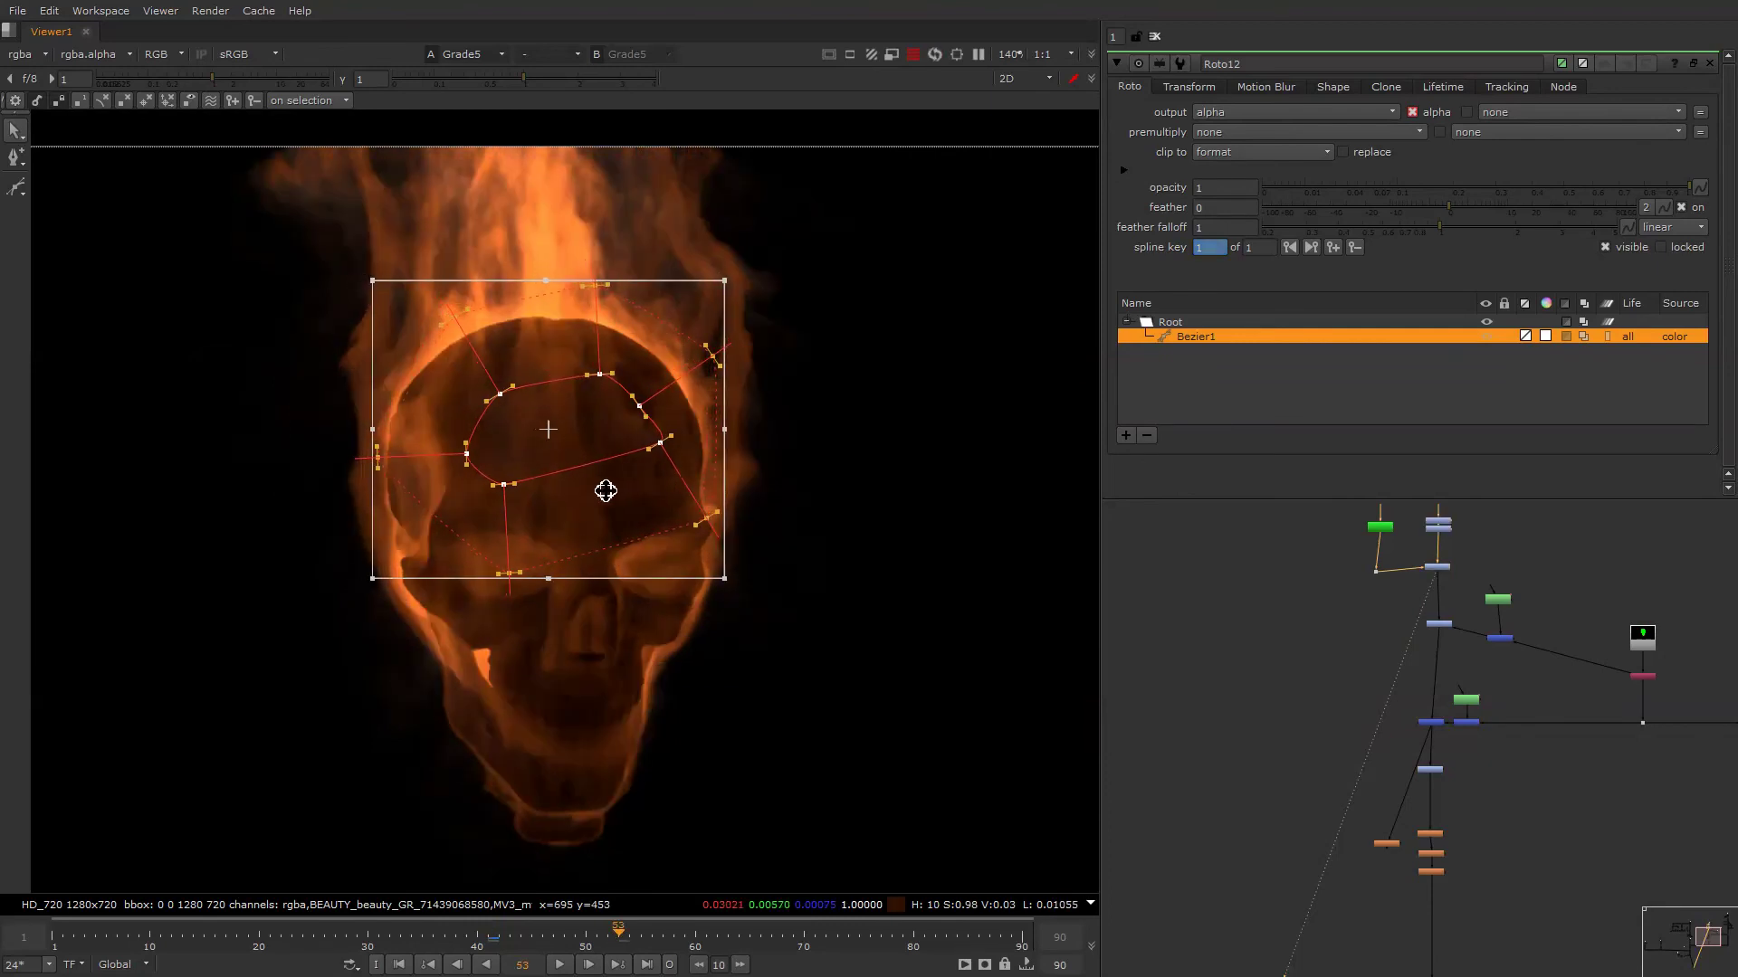
Keyframe the forehead shape's position to follow the skull at further frames, including 90, 8 and 1.
{"action": "left_click_drag", "start_coordinate": [589, 554], "coordinate": [562, 498]}
{"action": "left_click", "coordinate": [1021, 946]}
{"action": "left_click", "coordinate": [310, 921]}
{"action": "left_click", "coordinate": [128, 933]}
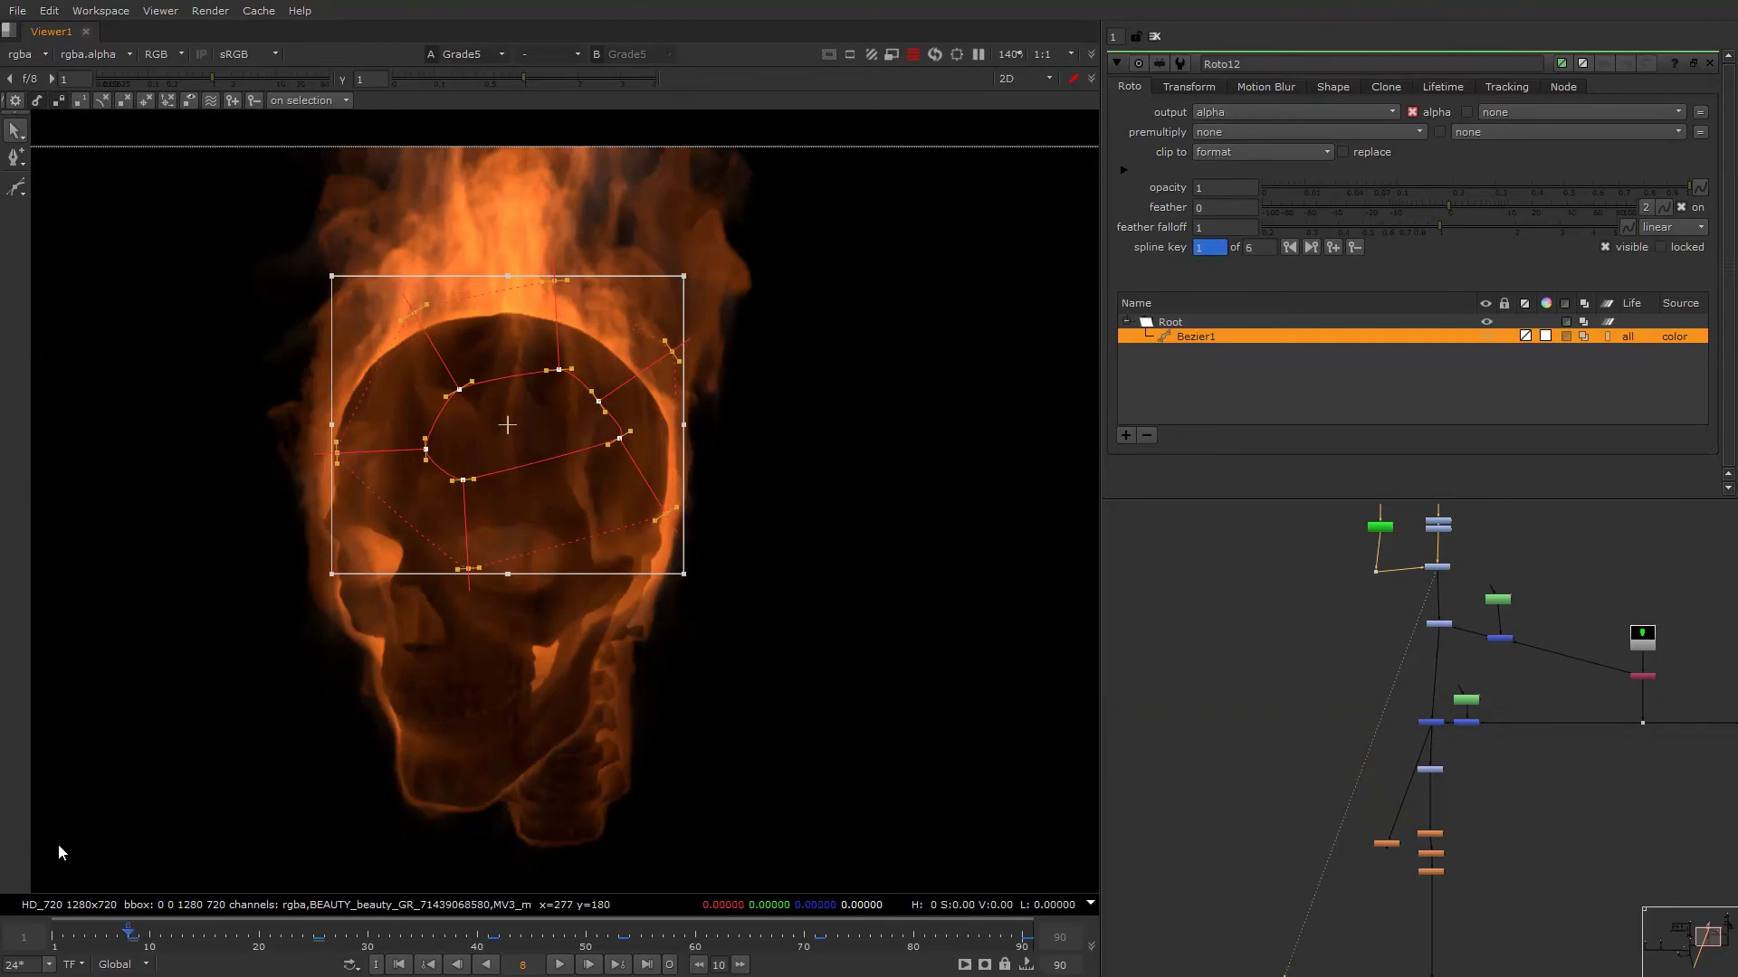
{"action": "left_click", "coordinate": [53, 933]}
{"action": "left_click_drag", "start_coordinate": [522, 562], "coordinate": [490, 571]}
{"action": "left_click", "coordinate": [941, 563]}
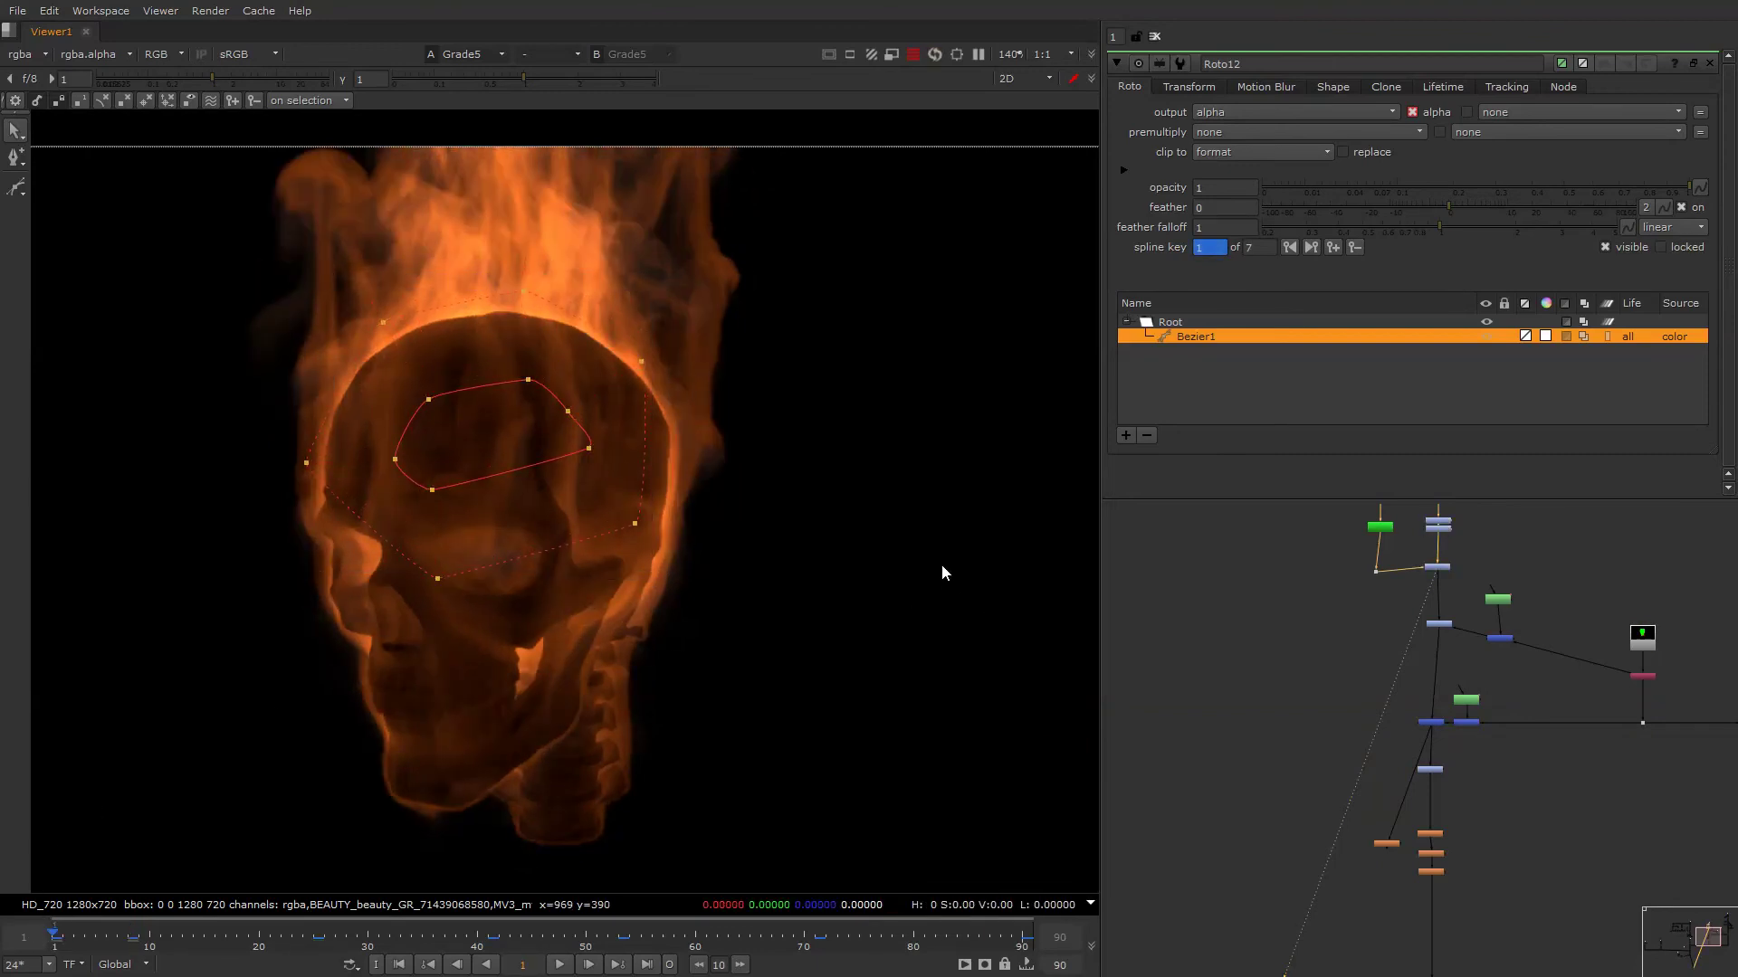
View the full composite at frame 1 with the overlay off and inspect its blue channel.
{"action": "key", "text": "1"}
{"action": "left_click_drag", "start_coordinate": [1074, 704], "coordinate": [845, 361]}
{"action": "key", "text": "q"}
{"action": "key", "text": "f"}
{"action": "key", "text": "b"}
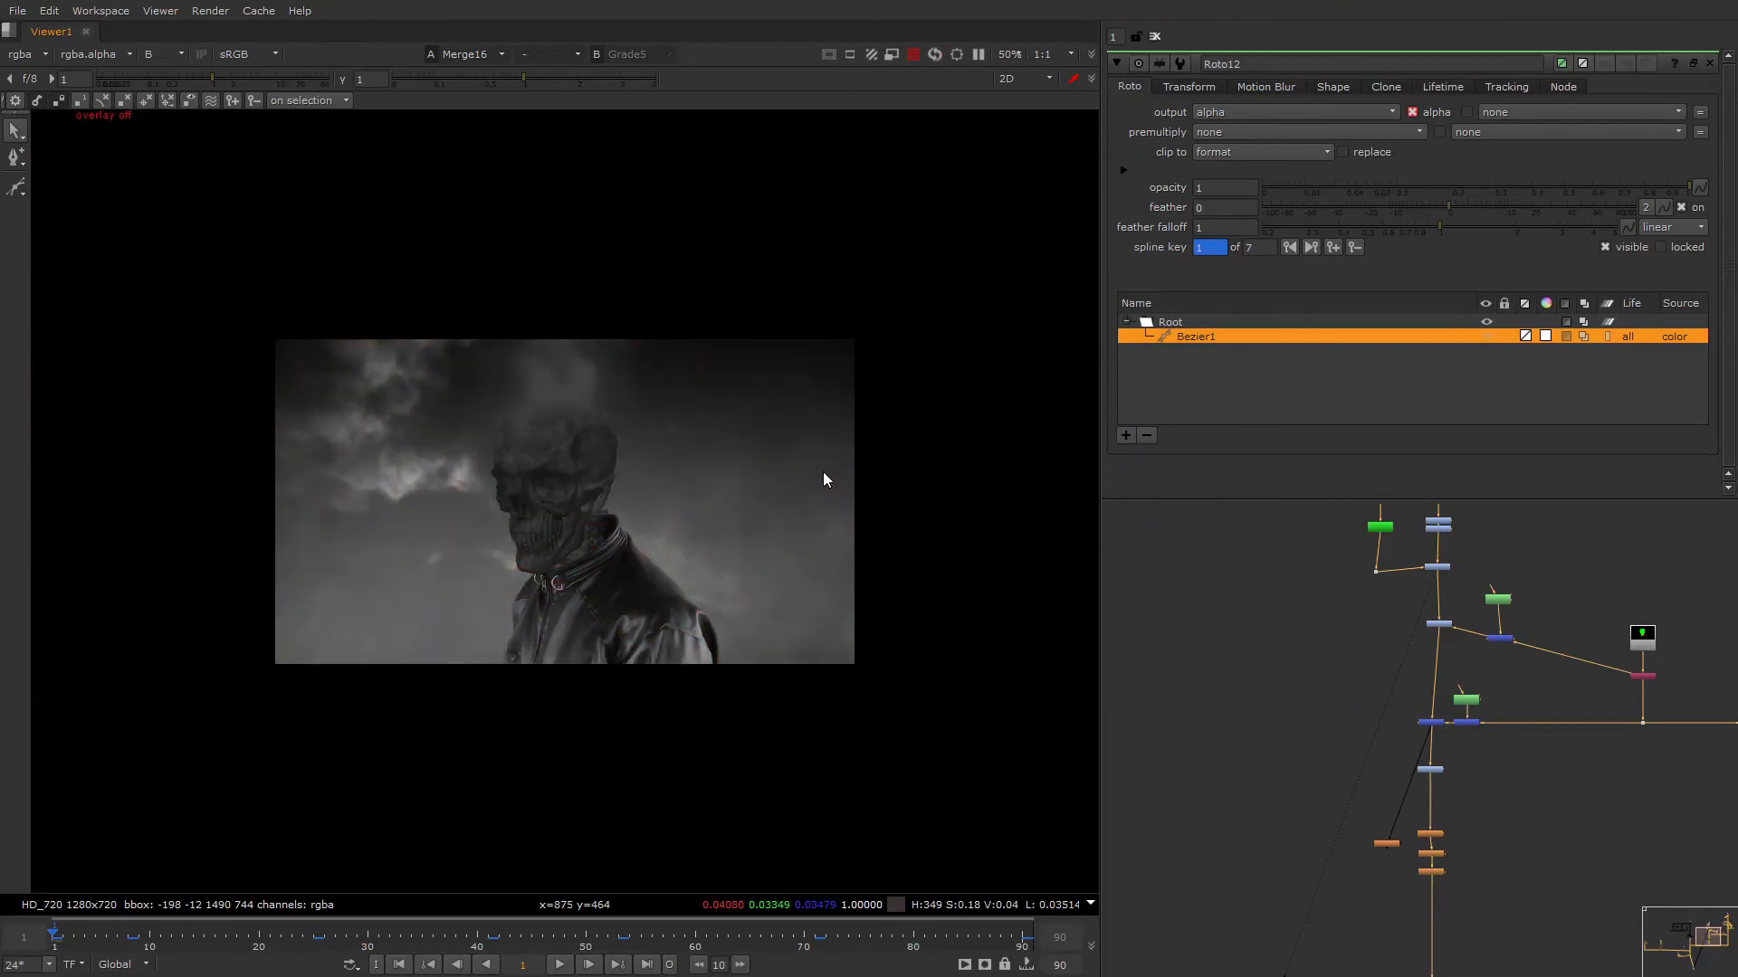
{"action": "key", "text": "b"}
{"action": "key", "text": "q"}
{"action": "key", "text": "q"}
Inspect the composite's red channel at the final merge, and compare the frame with the overlay off and on.
{"action": "middle_click_drag", "start_coordinate": [1575, 697], "coordinate": [1548, 708], "text": "alt"}
{"action": "left_click_drag", "start_coordinate": [1424, 741], "coordinate": [1459, 695], "text": "alt"}
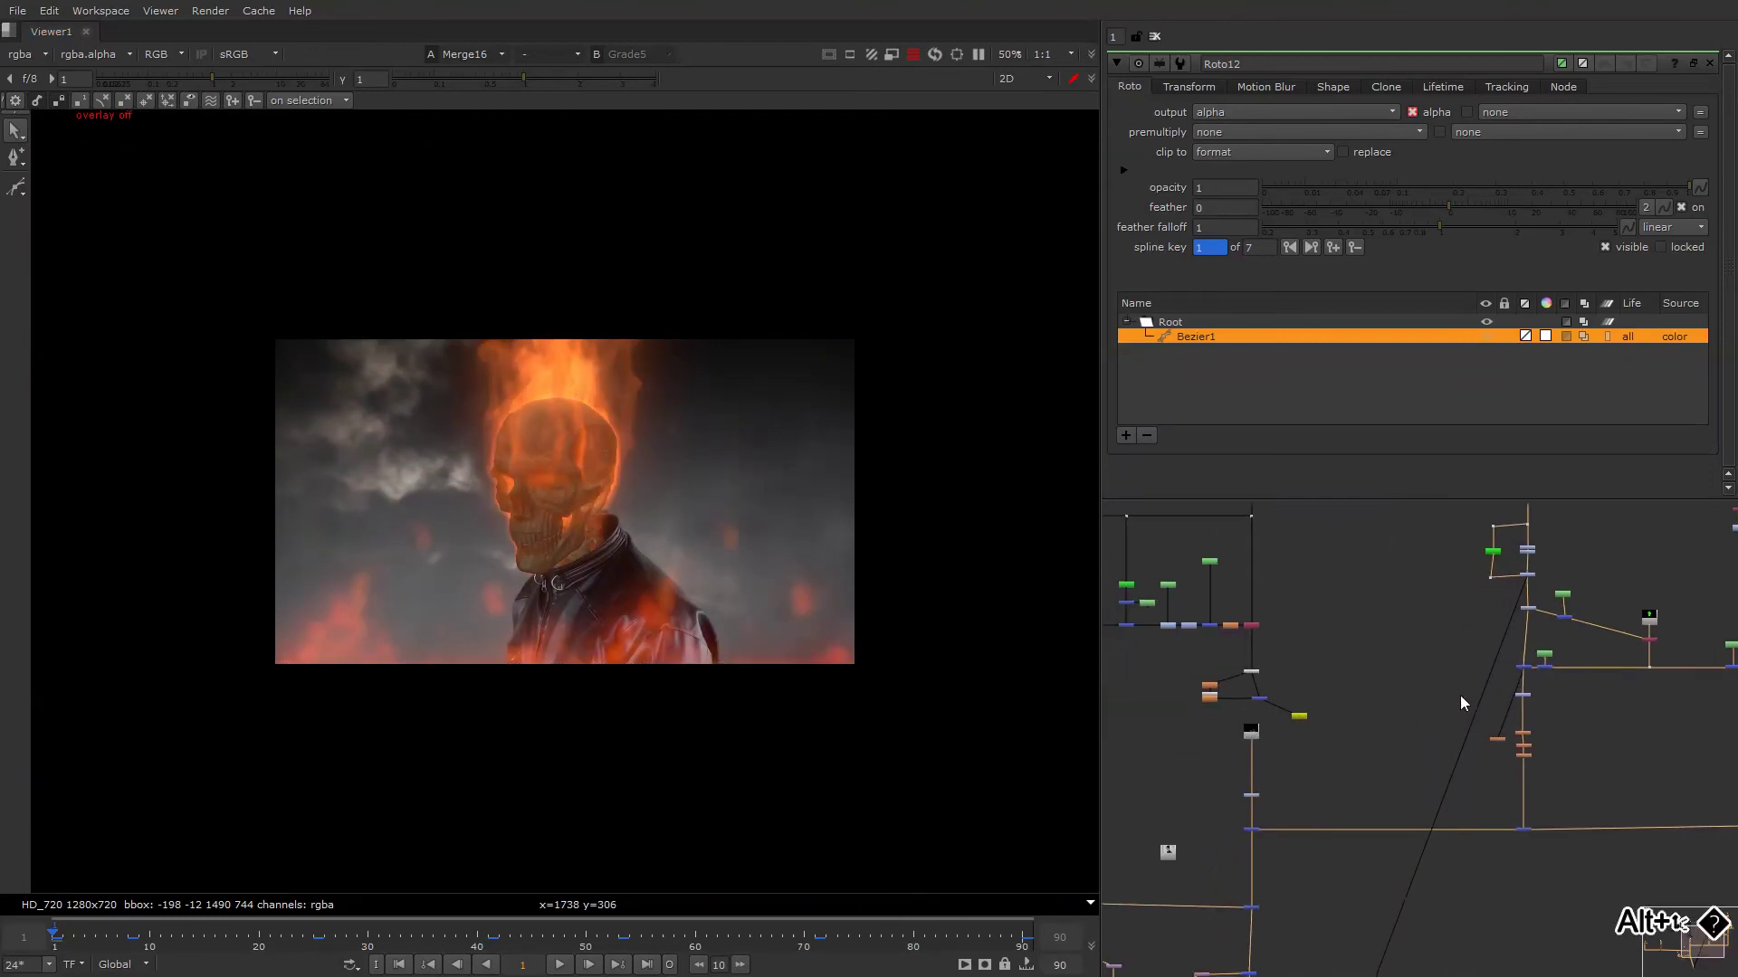
{"action": "middle_click_drag", "start_coordinate": [1455, 681], "coordinate": [1391, 725], "text": "alt"}
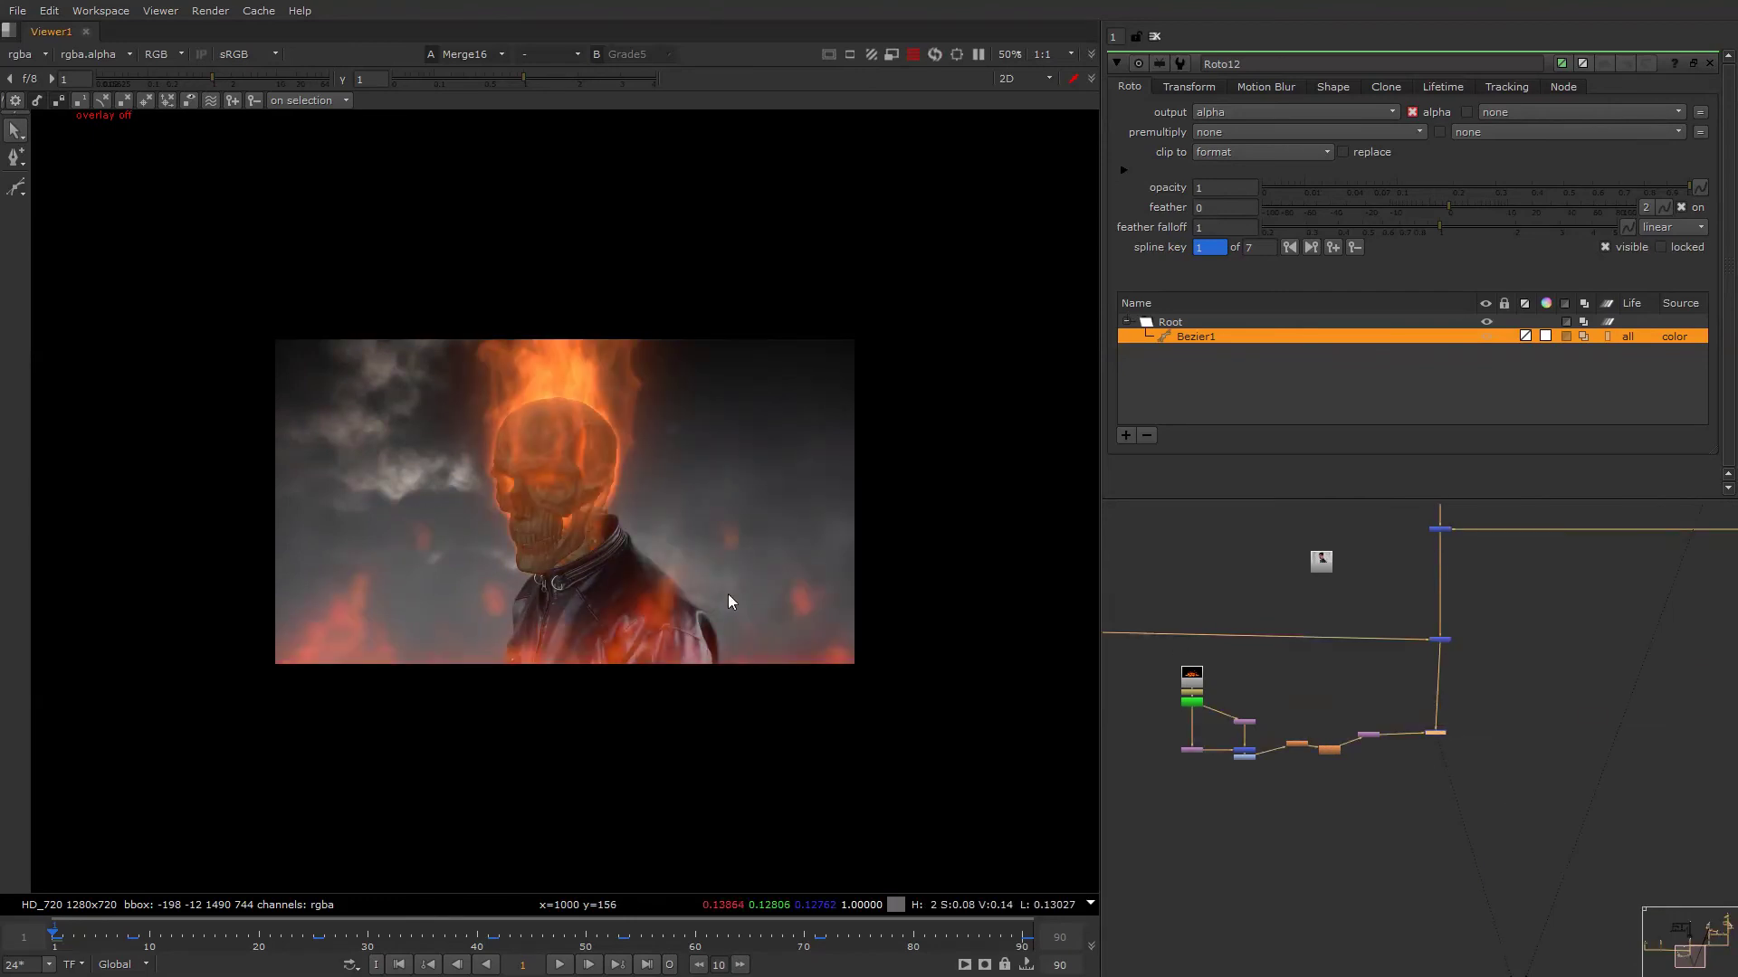
{"action": "key", "text": "r"}
{"action": "key", "text": "r"}
{"action": "key", "text": "r"}
{"action": "key", "text": "r"}
{"action": "key", "text": "q"}
{"action": "right_click", "coordinate": [746, 442]}
{"action": "left_click", "coordinate": [750, 448]}
{"action": "key", "text": "q"}
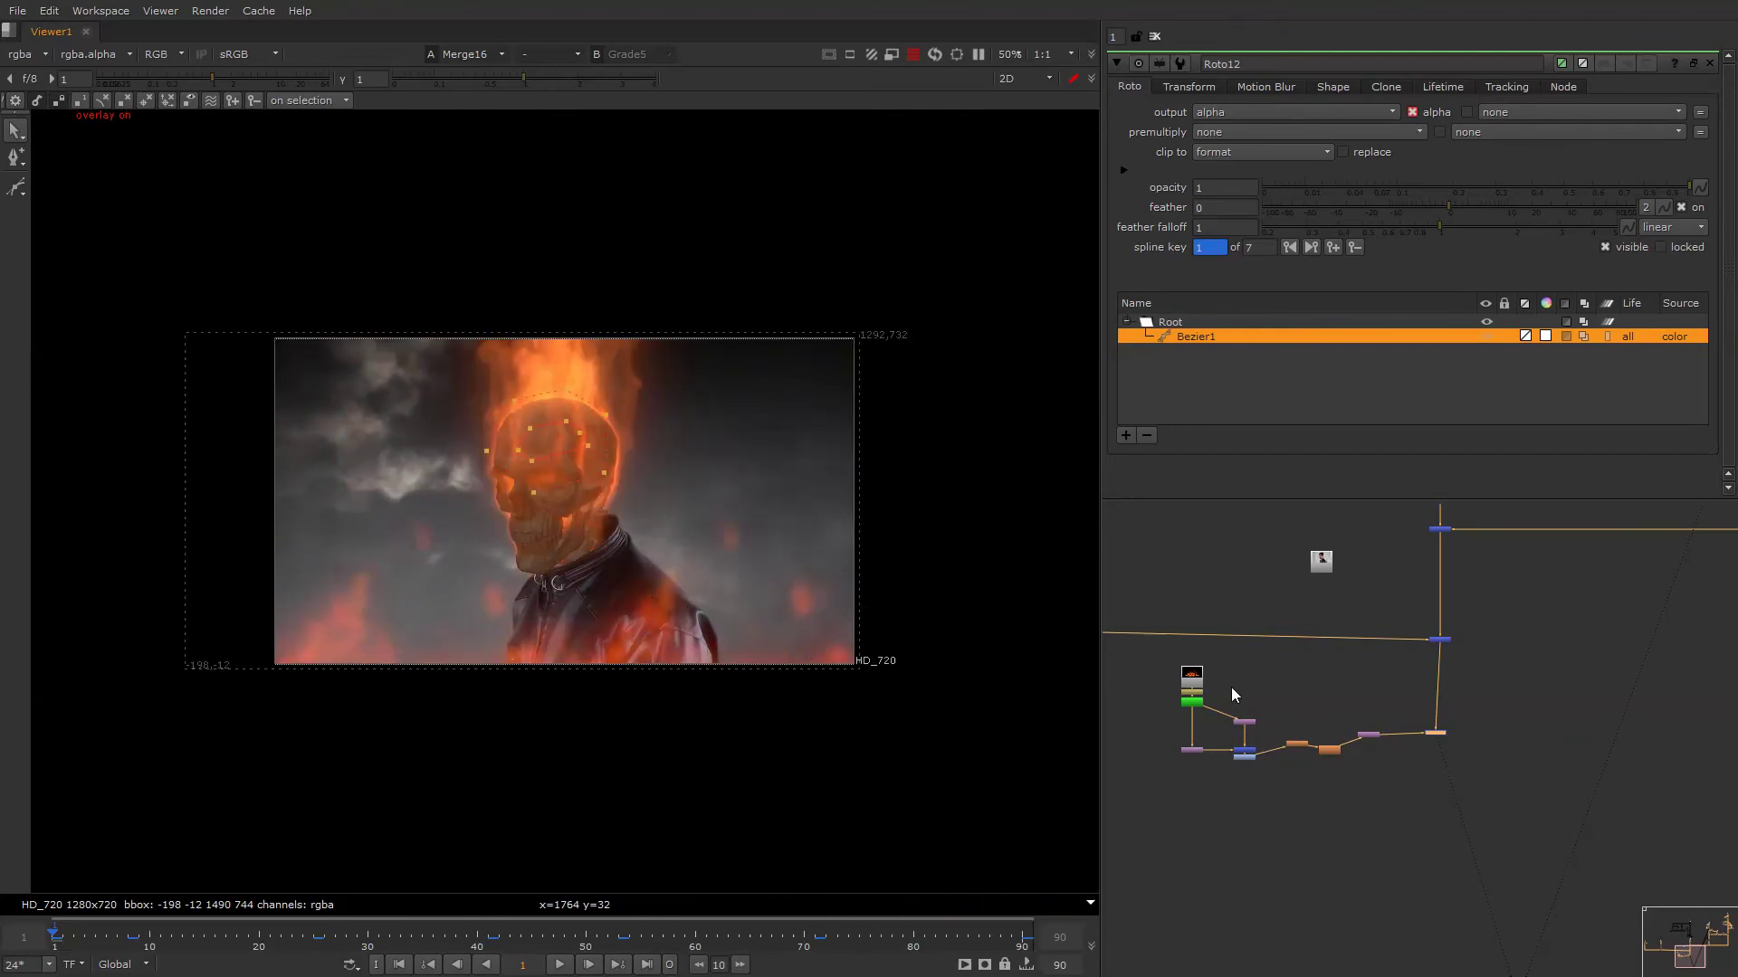
Insert an over Merge into the branch that feeds the main column above the foreground fire merge.
{"action": "left_click_drag", "start_coordinate": [1211, 718], "coordinate": [1230, 704], "text": "alt"}
{"action": "left_click_drag", "start_coordinate": [1416, 681], "coordinate": [1449, 720]}
{"action": "left_click", "coordinate": [1314, 649]}
{"action": "key", "text": "m"}
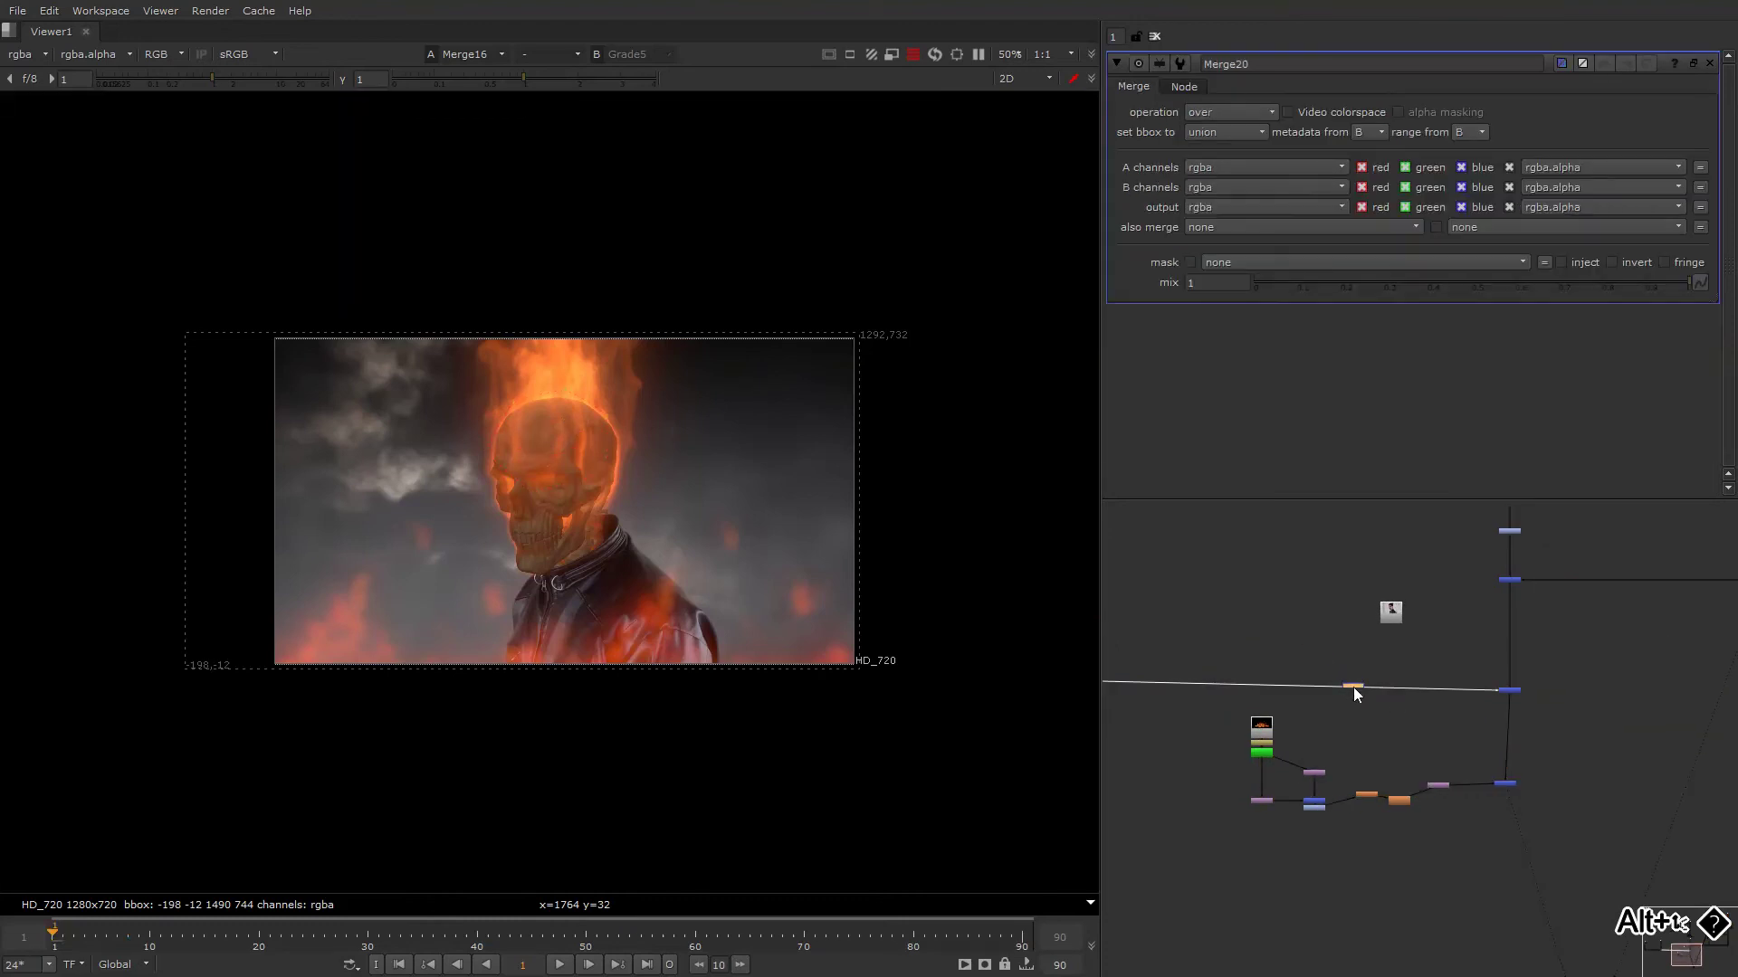
{"action": "left_click", "coordinate": [1353, 687]}
{"action": "scroll", "coordinate": [1347, 679], "scroll_direction": "up", "scroll_amount": 2}
{"action": "scroll", "coordinate": [1346, 676], "scroll_direction": "up", "scroll_amount": 3}
{"action": "left_click_drag", "start_coordinate": [1240, 758], "coordinate": [1354, 736], "text": "alt"}
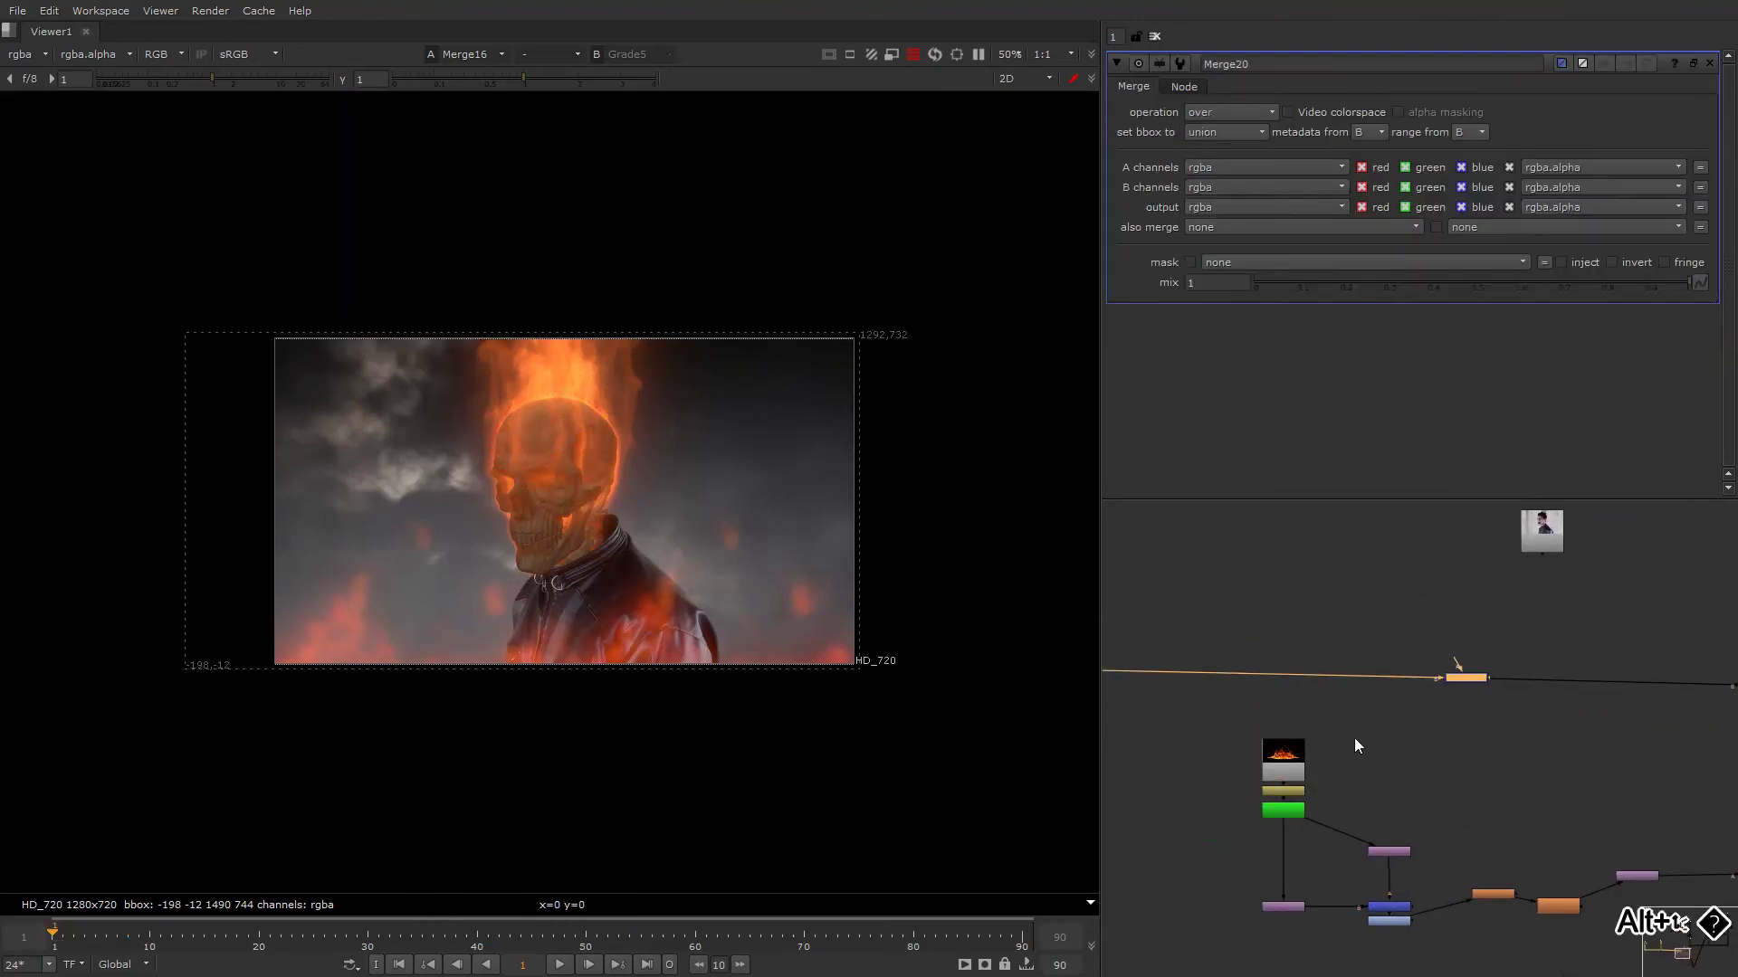
Add a Dot below the fire footage's Keyer and move the light-blue node from the lower fire merge to directly beneath the Keyer.
{"action": "scroll", "coordinate": [1354, 736], "scroll_direction": "down", "scroll_amount": 4}
{"action": "scroll", "coordinate": [1430, 813], "scroll_direction": "up", "scroll_amount": 3}
{"action": "left_click_drag", "start_coordinate": [1431, 818], "coordinate": [1432, 825]}
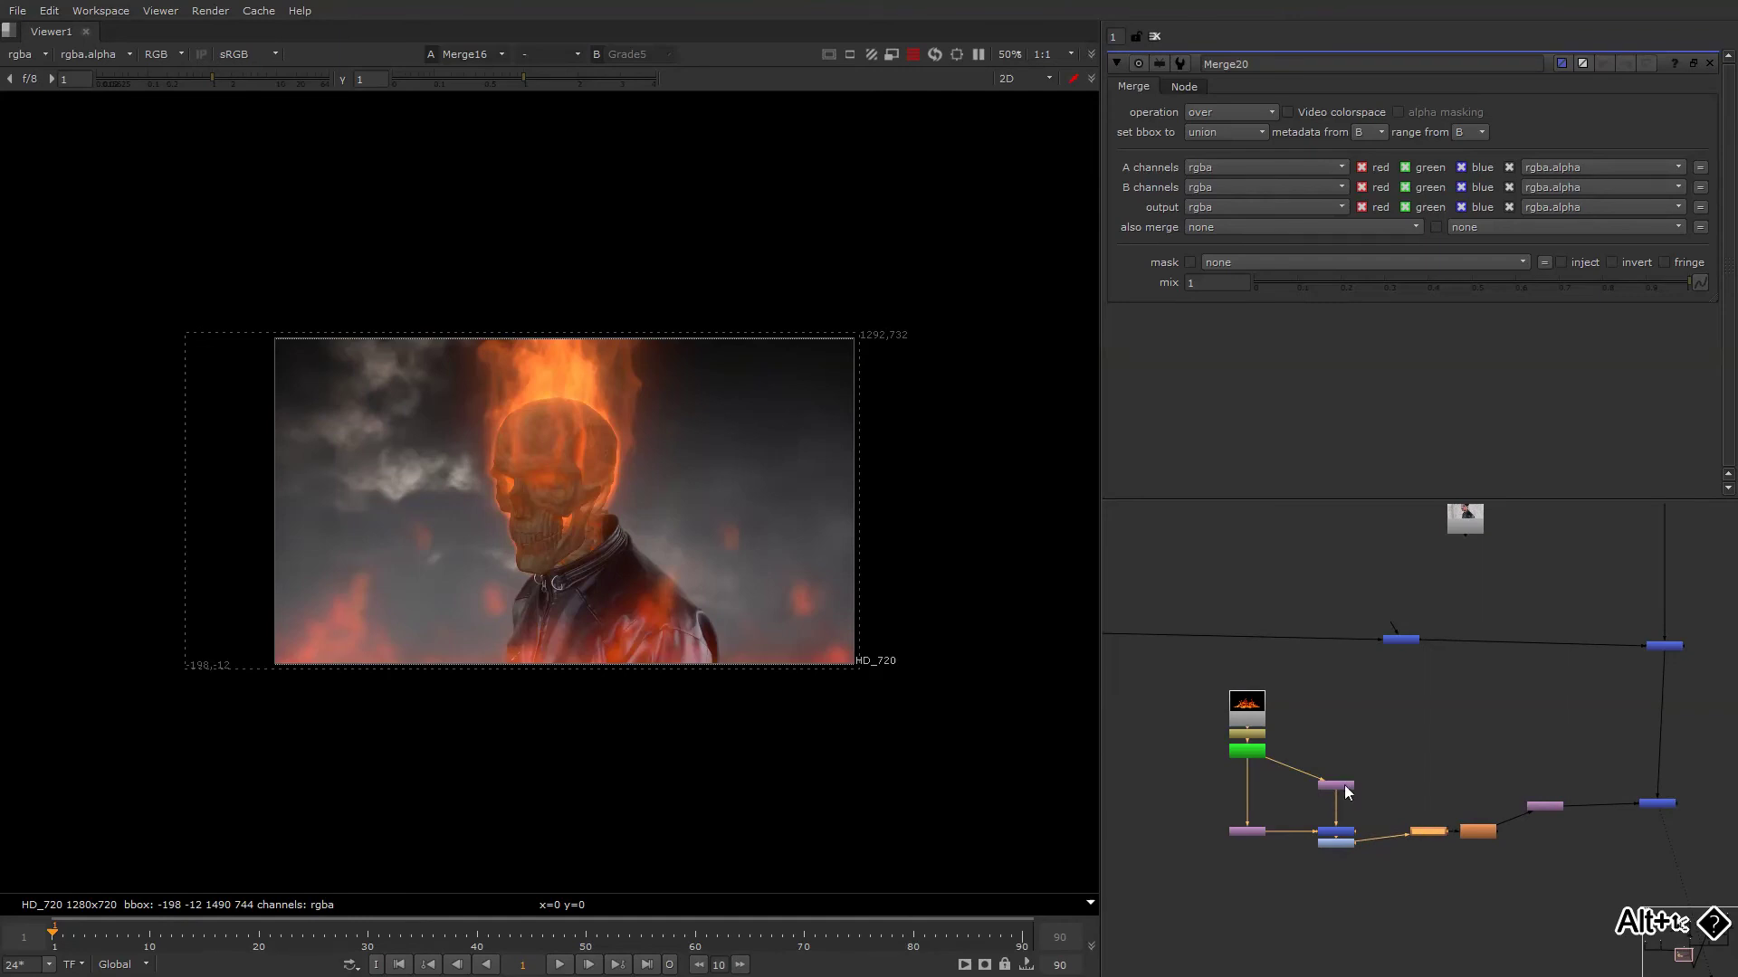
{"action": "left_click", "coordinate": [1260, 748]}
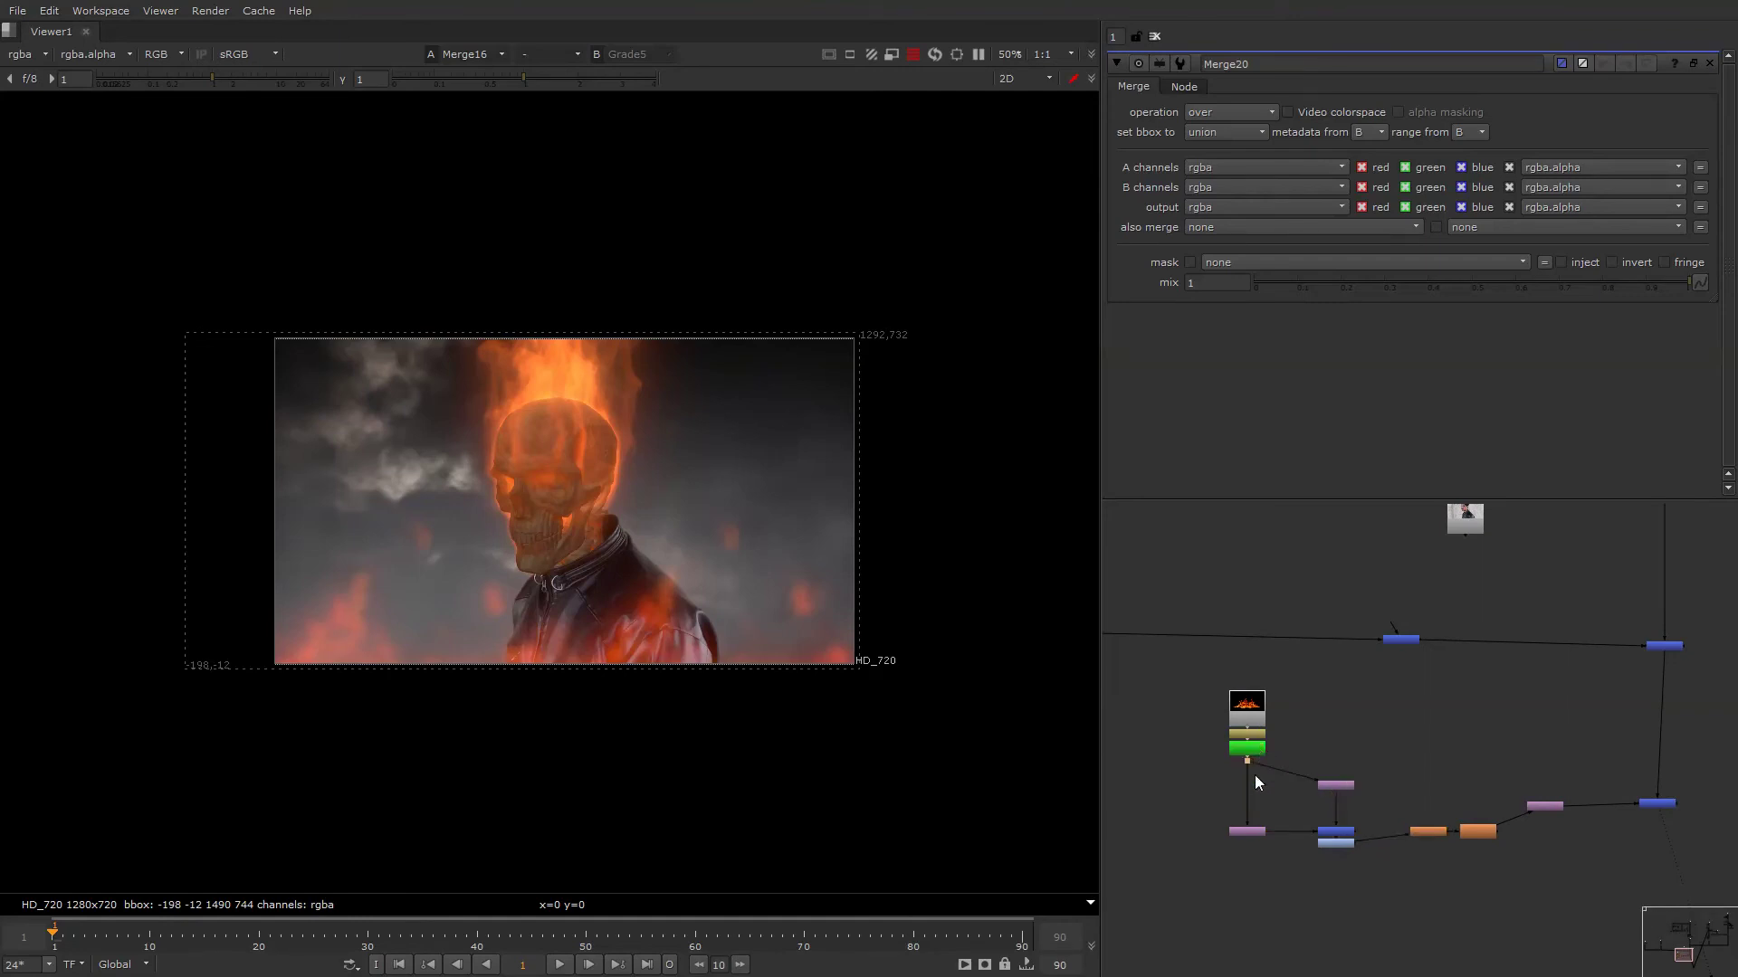
{"action": "left_click", "coordinate": [1332, 848]}
{"action": "key", "text": "ctrl+x"}
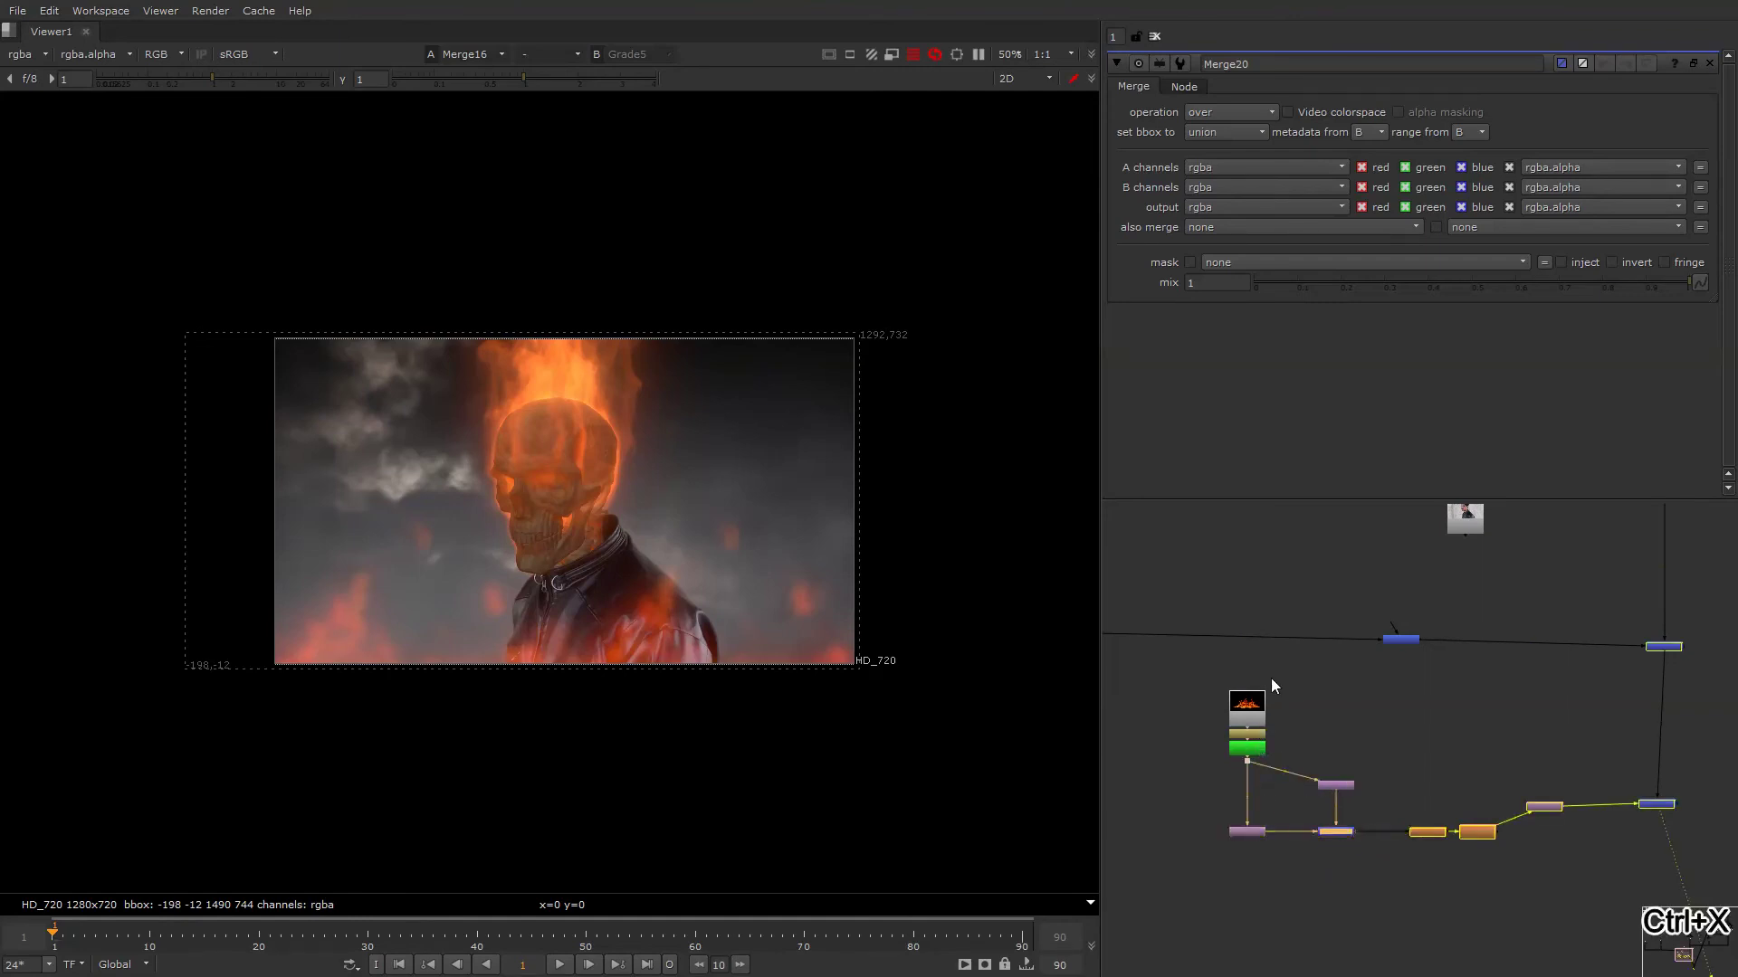
{"action": "left_click_drag", "start_coordinate": [1270, 679], "coordinate": [1173, 758]}
{"action": "scroll", "coordinate": [1247, 744], "scroll_direction": "up", "scroll_amount": 2}
{"action": "double_click", "coordinate": [1257, 690]}
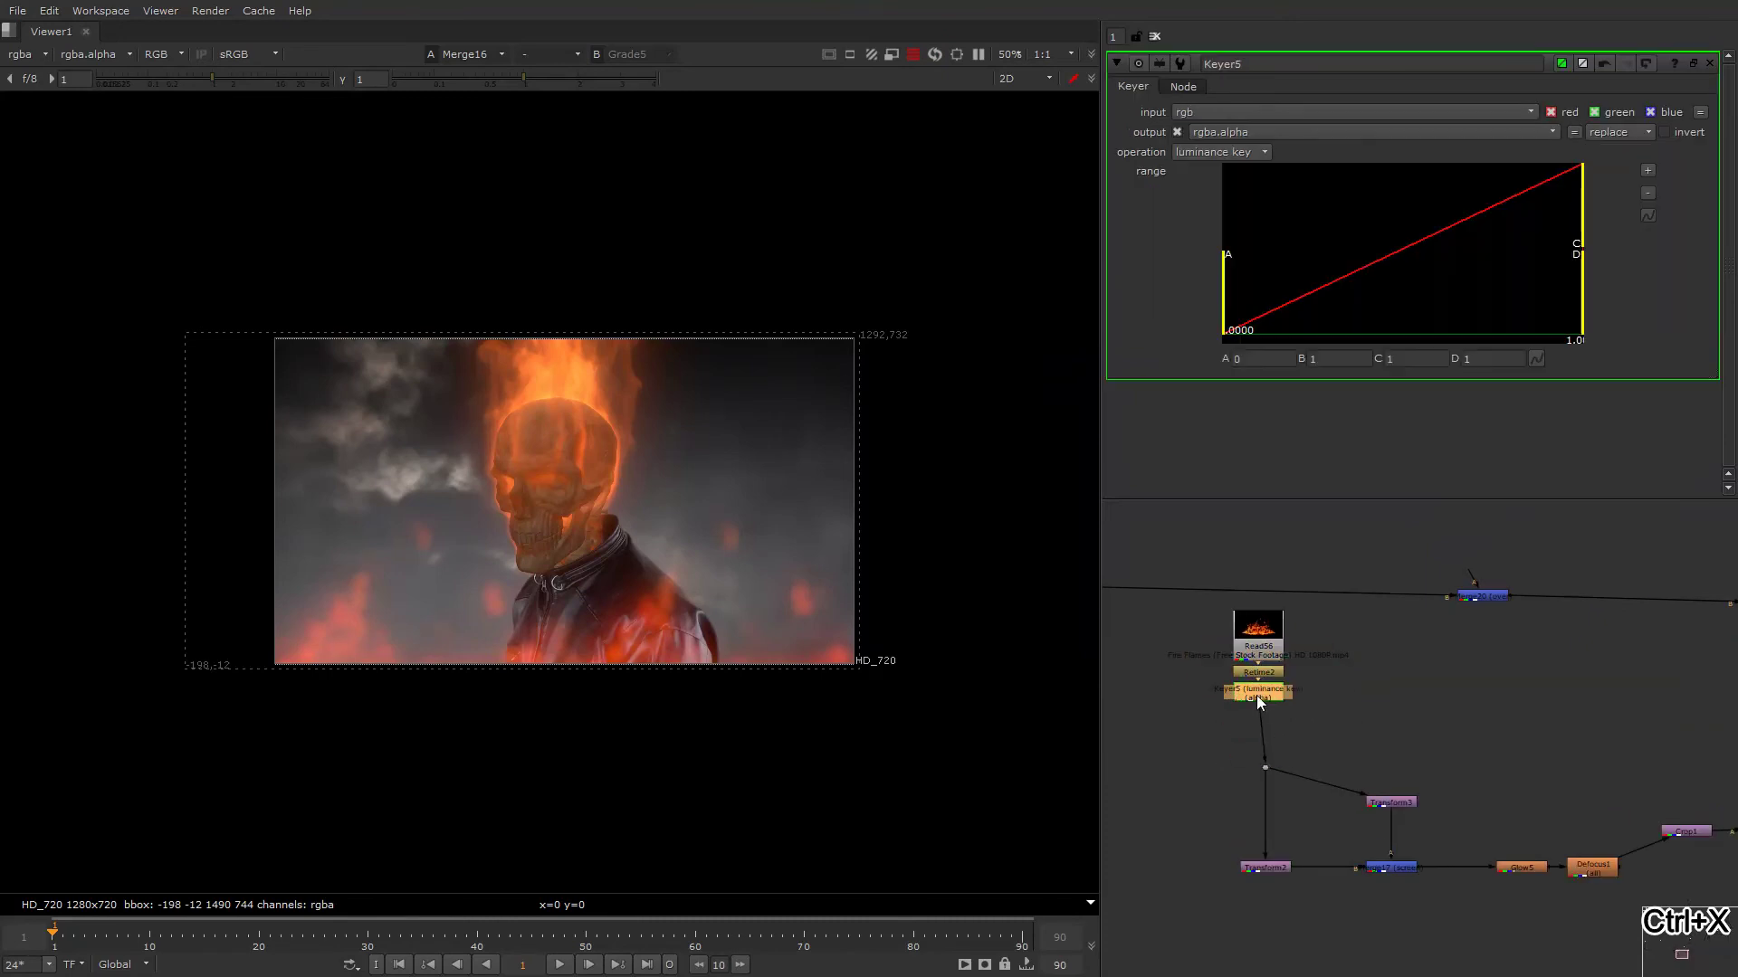
{"action": "key", "text": "ctrl+v"}
Route the color-corrected fire through a new Transform into the upper over Merge, with translate at x -552, y -290.
{"action": "left_click", "coordinate": [1453, 559]}
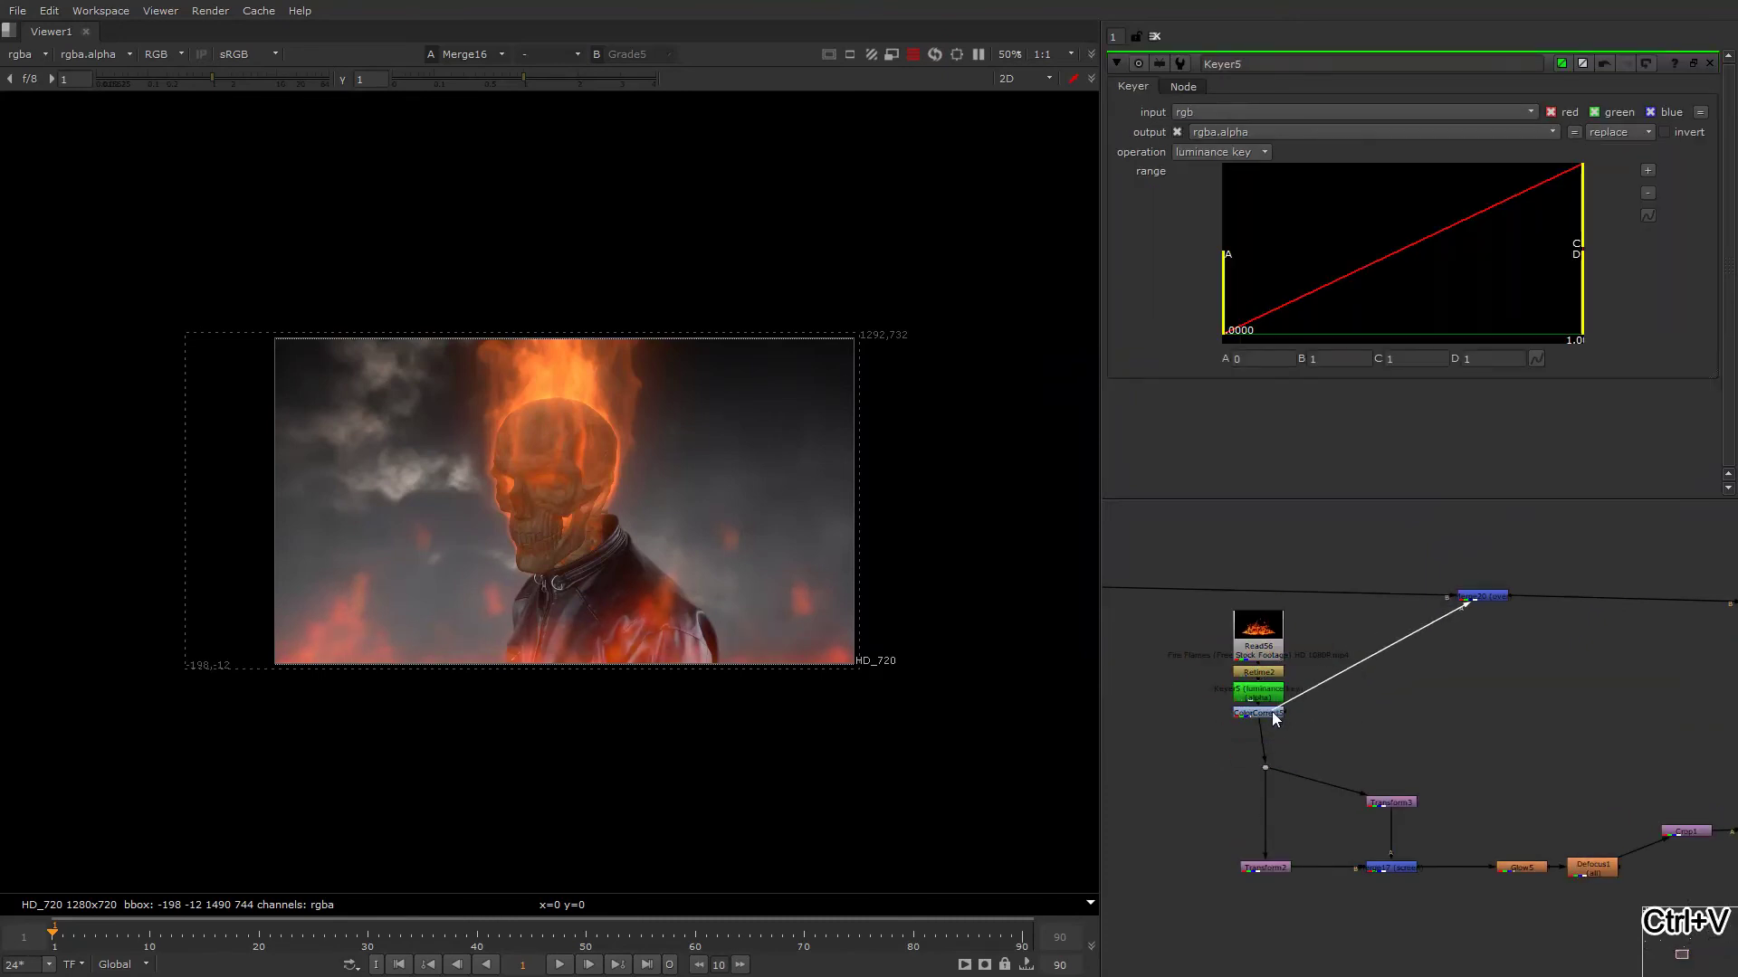
{"action": "left_click_drag", "start_coordinate": [1276, 719], "coordinate": [1274, 715]}
{"action": "key", "text": "t"}
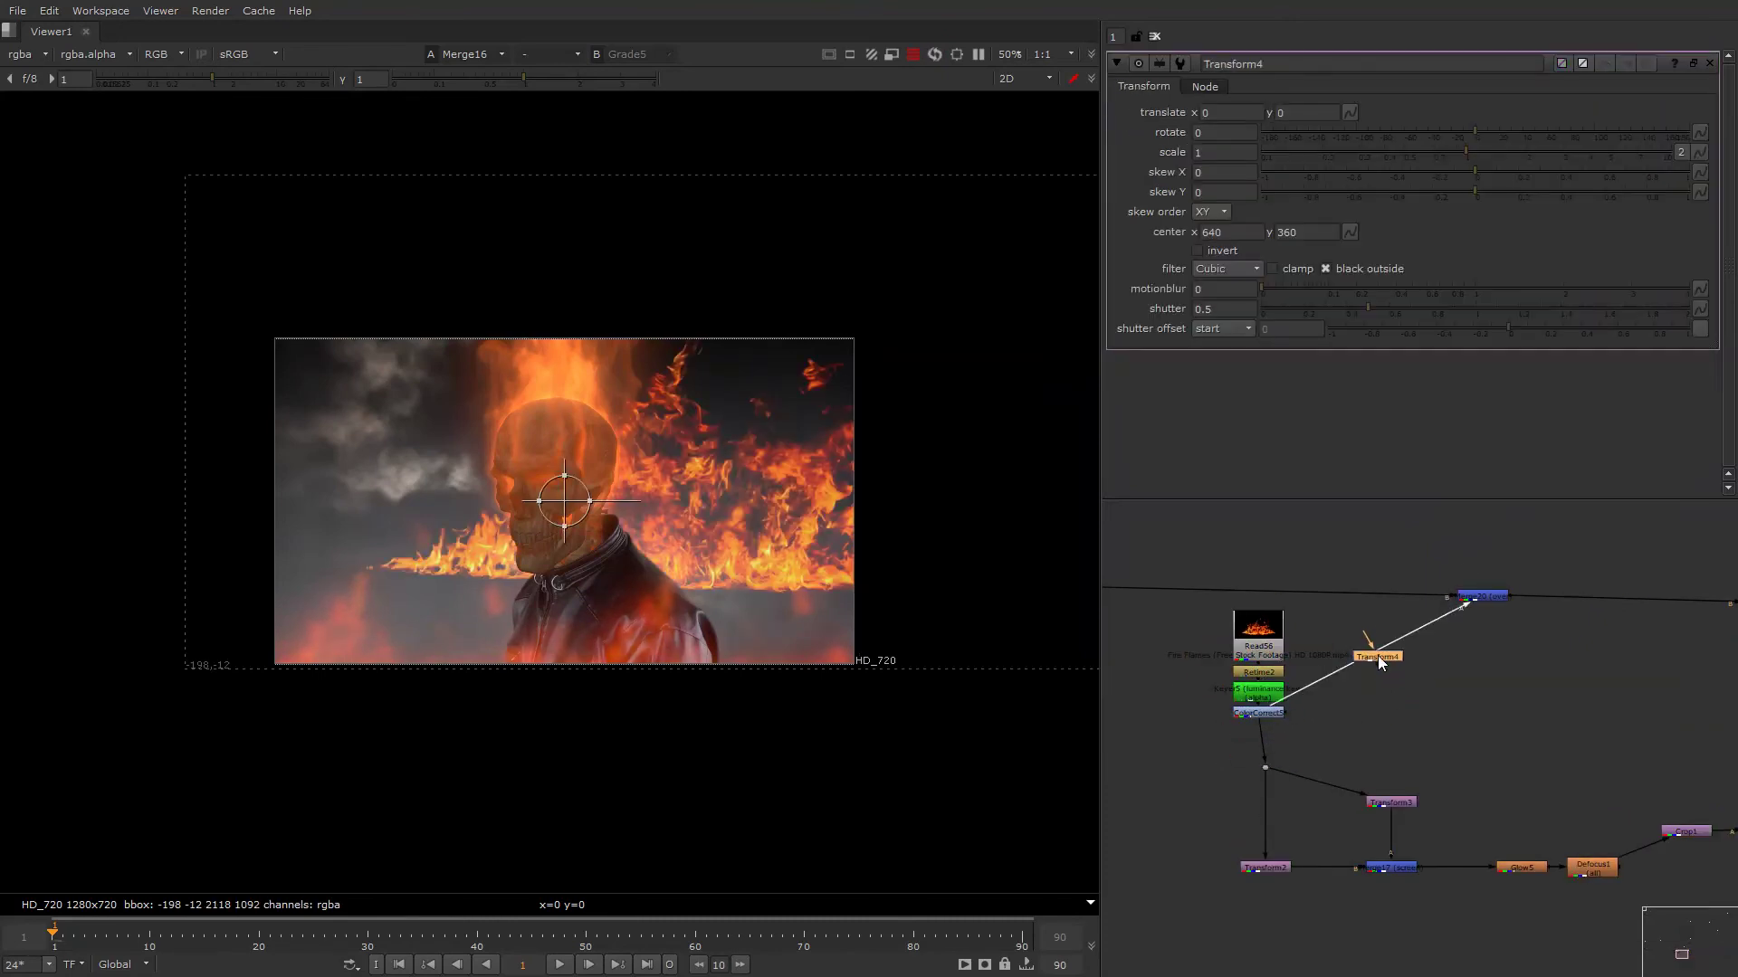
{"action": "left_click_drag", "start_coordinate": [1378, 656], "coordinate": [1384, 531]}
{"action": "left_click", "coordinate": [1374, 665]}
{"action": "left_click", "coordinate": [1378, 650]}
{"action": "left_click_drag", "start_coordinate": [579, 501], "coordinate": [330, 629]}
{"action": "left_click", "coordinate": [1363, 661]}
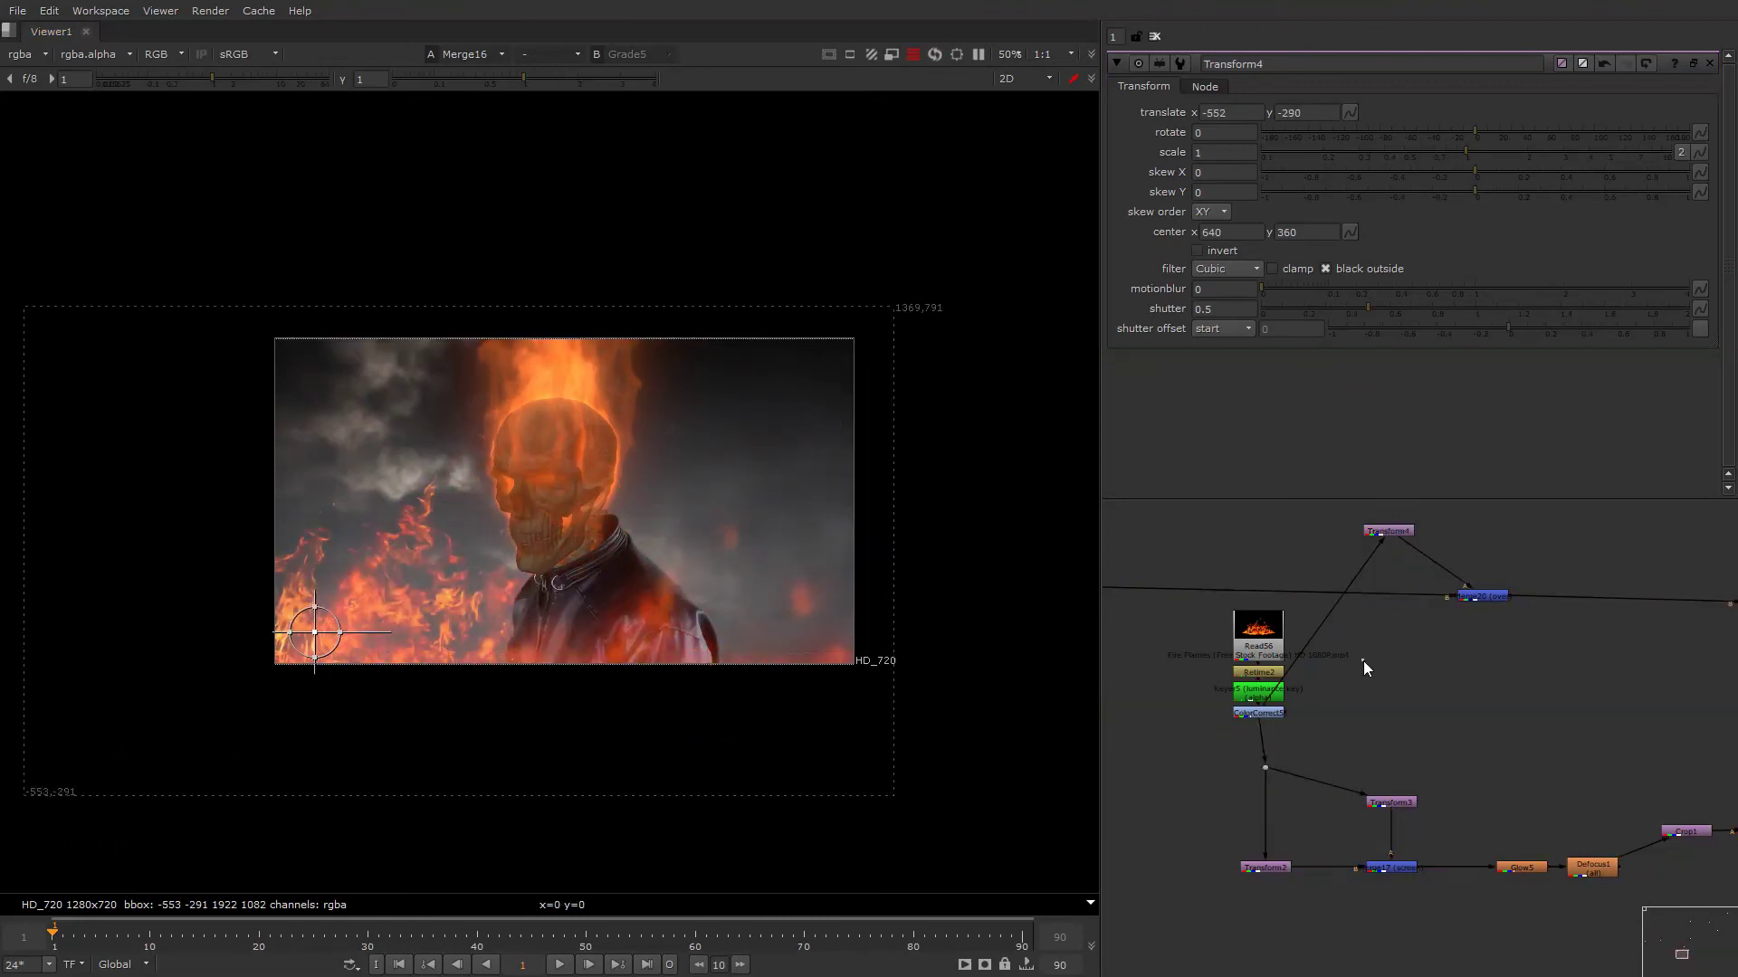
Insert a TimeOffset between the color-corrected fire and its new Transform, and view the TimeOffset's output.
{"action": "key", "text": "Tab"}
{"action": "type", "text": "time"}
{"action": "key", "text": "Down"}
{"action": "key", "text": "Down"}
{"action": "key", "text": "Down"}
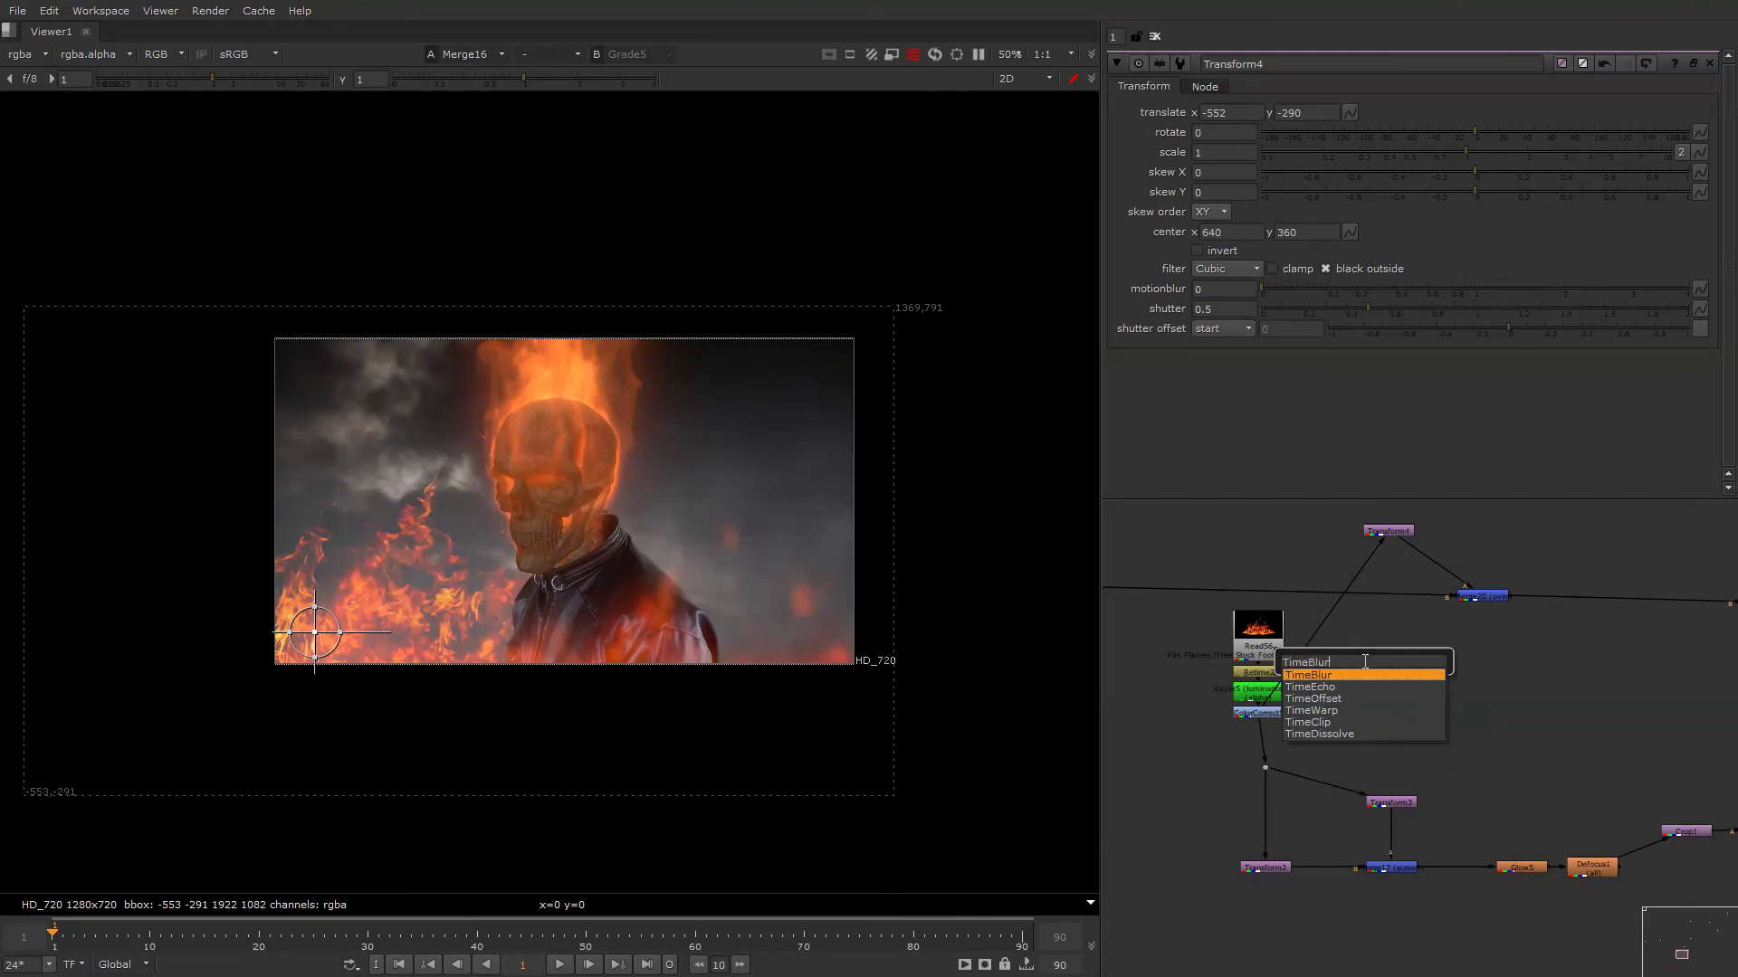
{"action": "key", "text": "Return"}
{"action": "left_click_drag", "start_coordinate": [1363, 661], "coordinate": [1333, 539]}
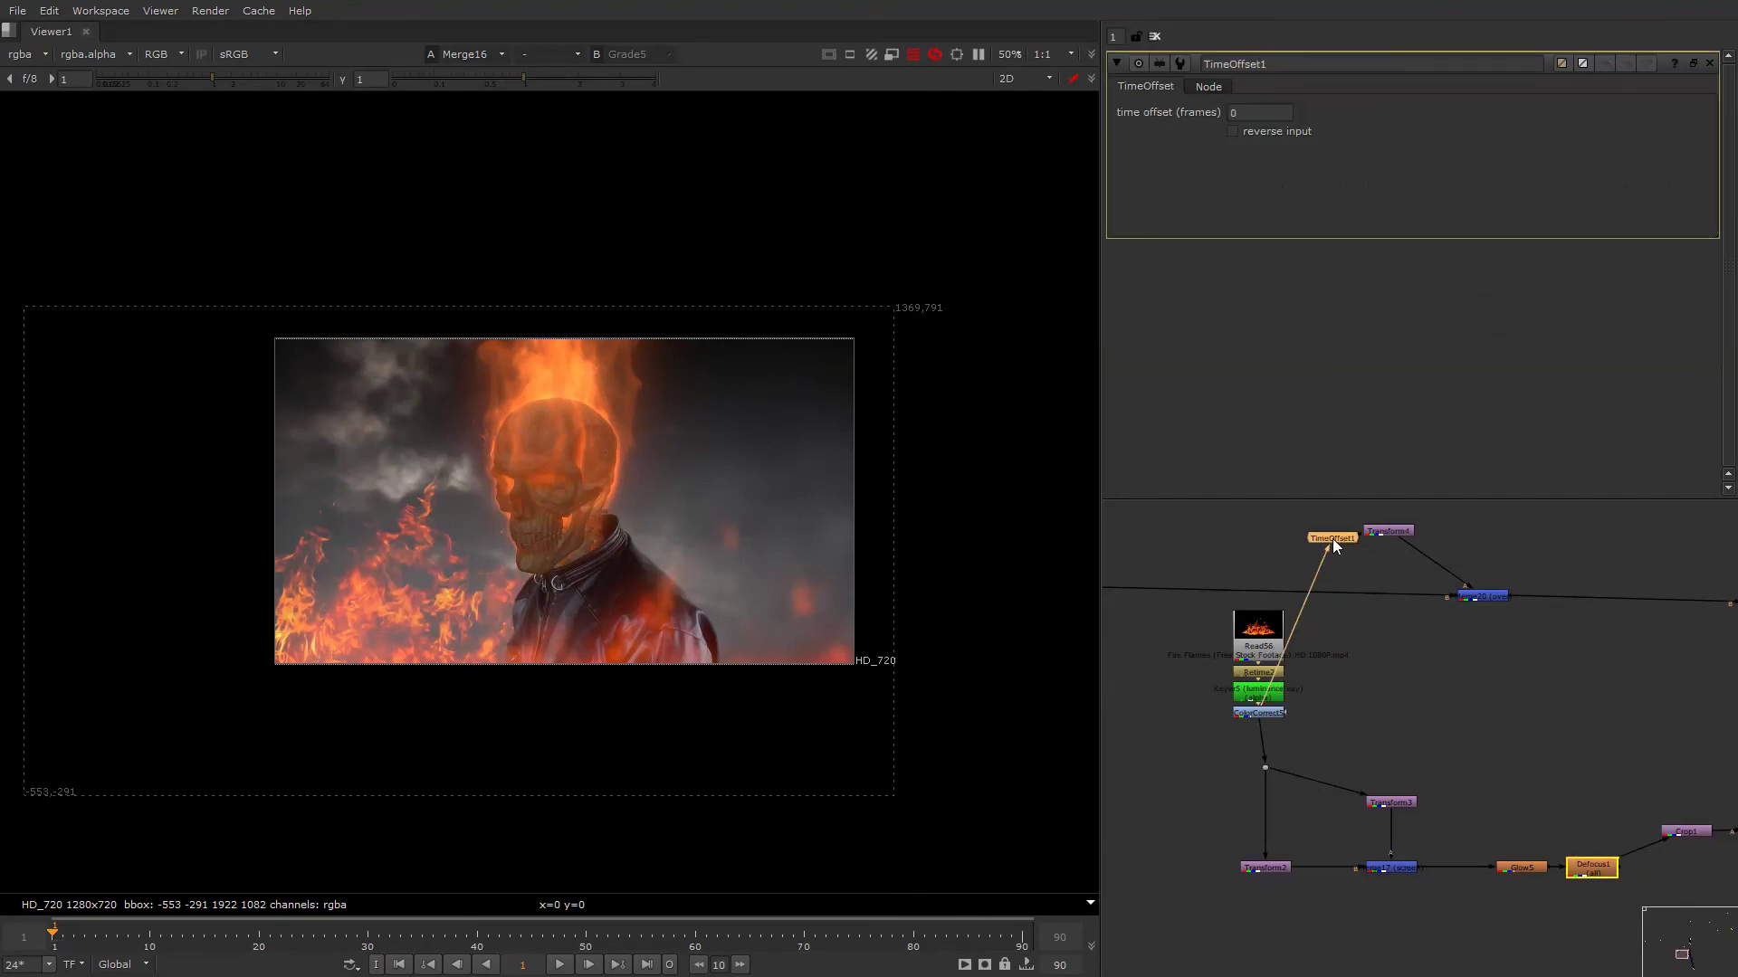
{"action": "key", "text": "1"}
Check the fire footage's Read and Retime settings and view the Retime output.
{"action": "left_click", "coordinate": [1267, 645]}
{"action": "double_click", "coordinate": [1267, 645]}
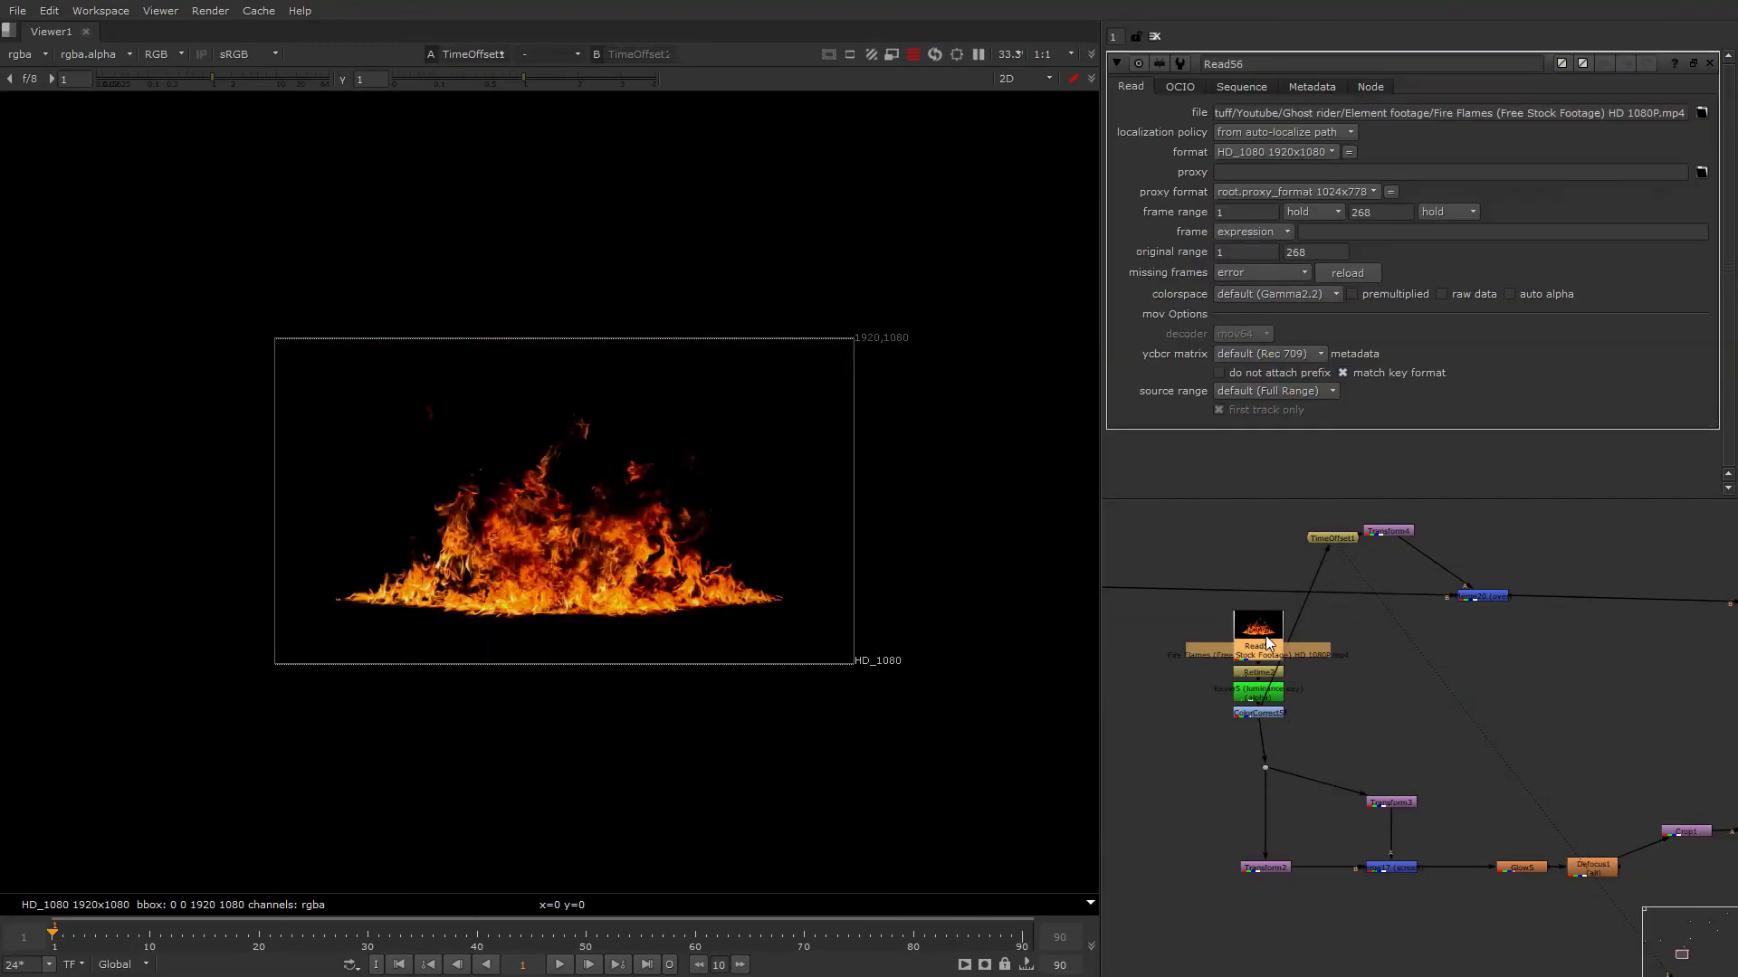
{"action": "left_click", "coordinate": [1277, 672]}
{"action": "double_click", "coordinate": [1277, 672]}
{"action": "key", "text": "1"}
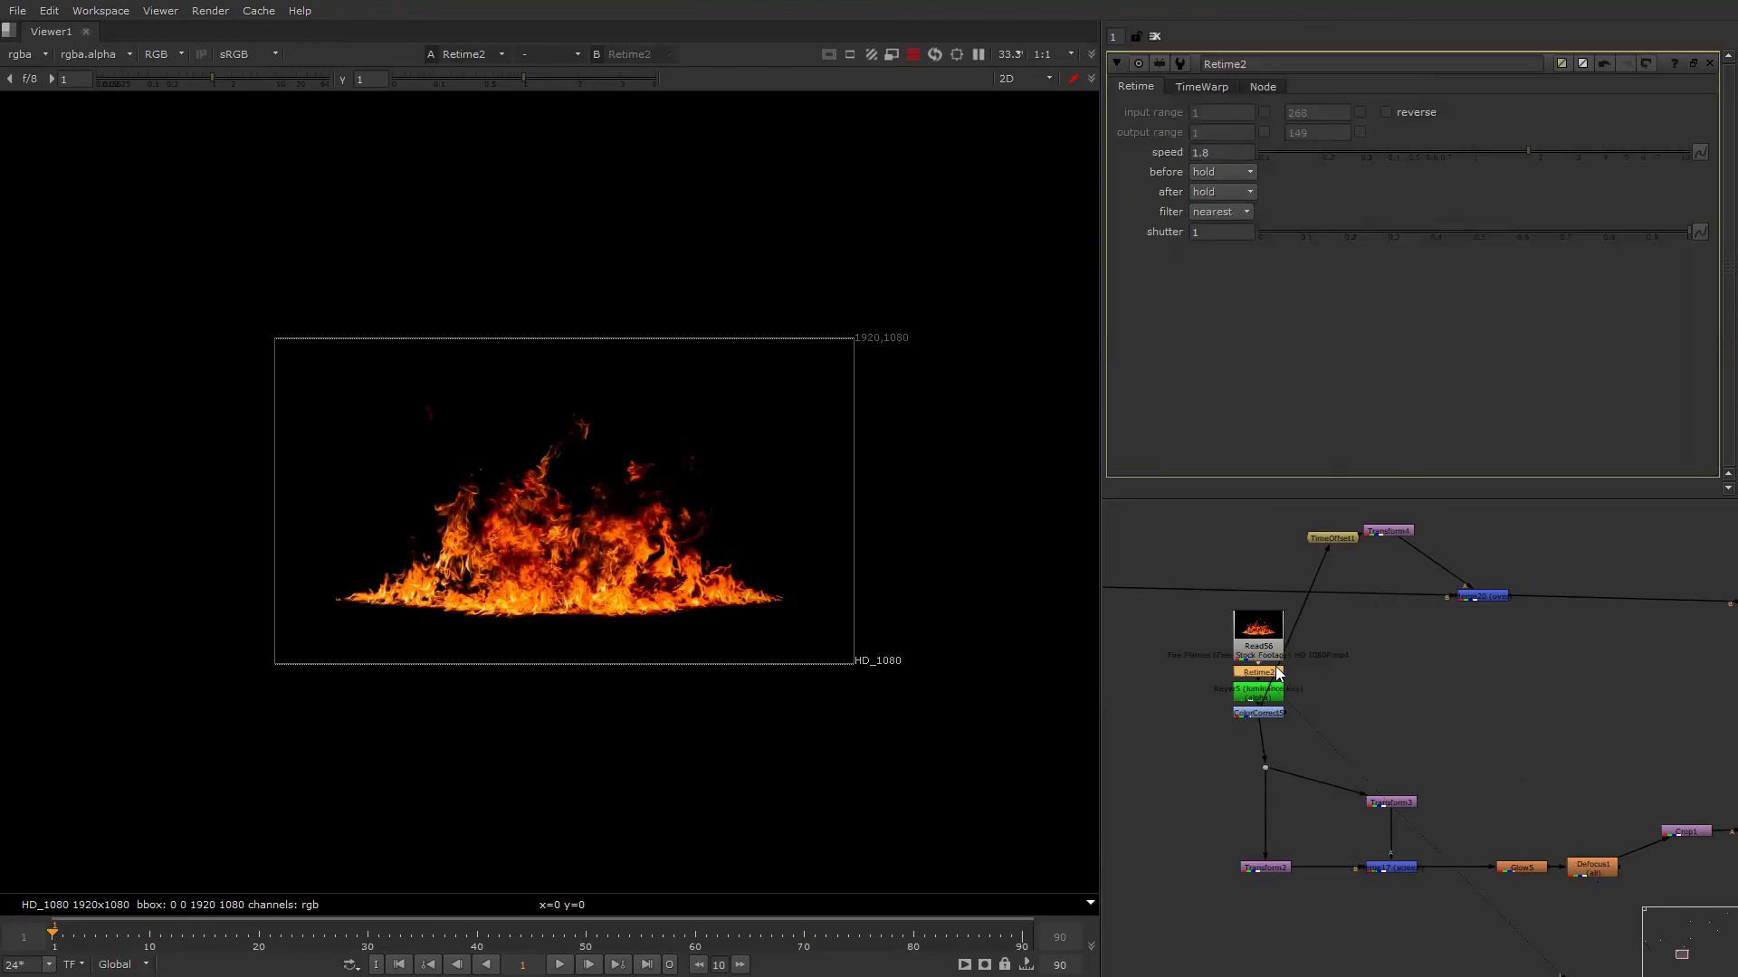
Set the new TimeOffset on the background fire to -30 frames.
{"action": "double_click", "coordinate": [1336, 539]}
{"action": "key", "text": "1"}
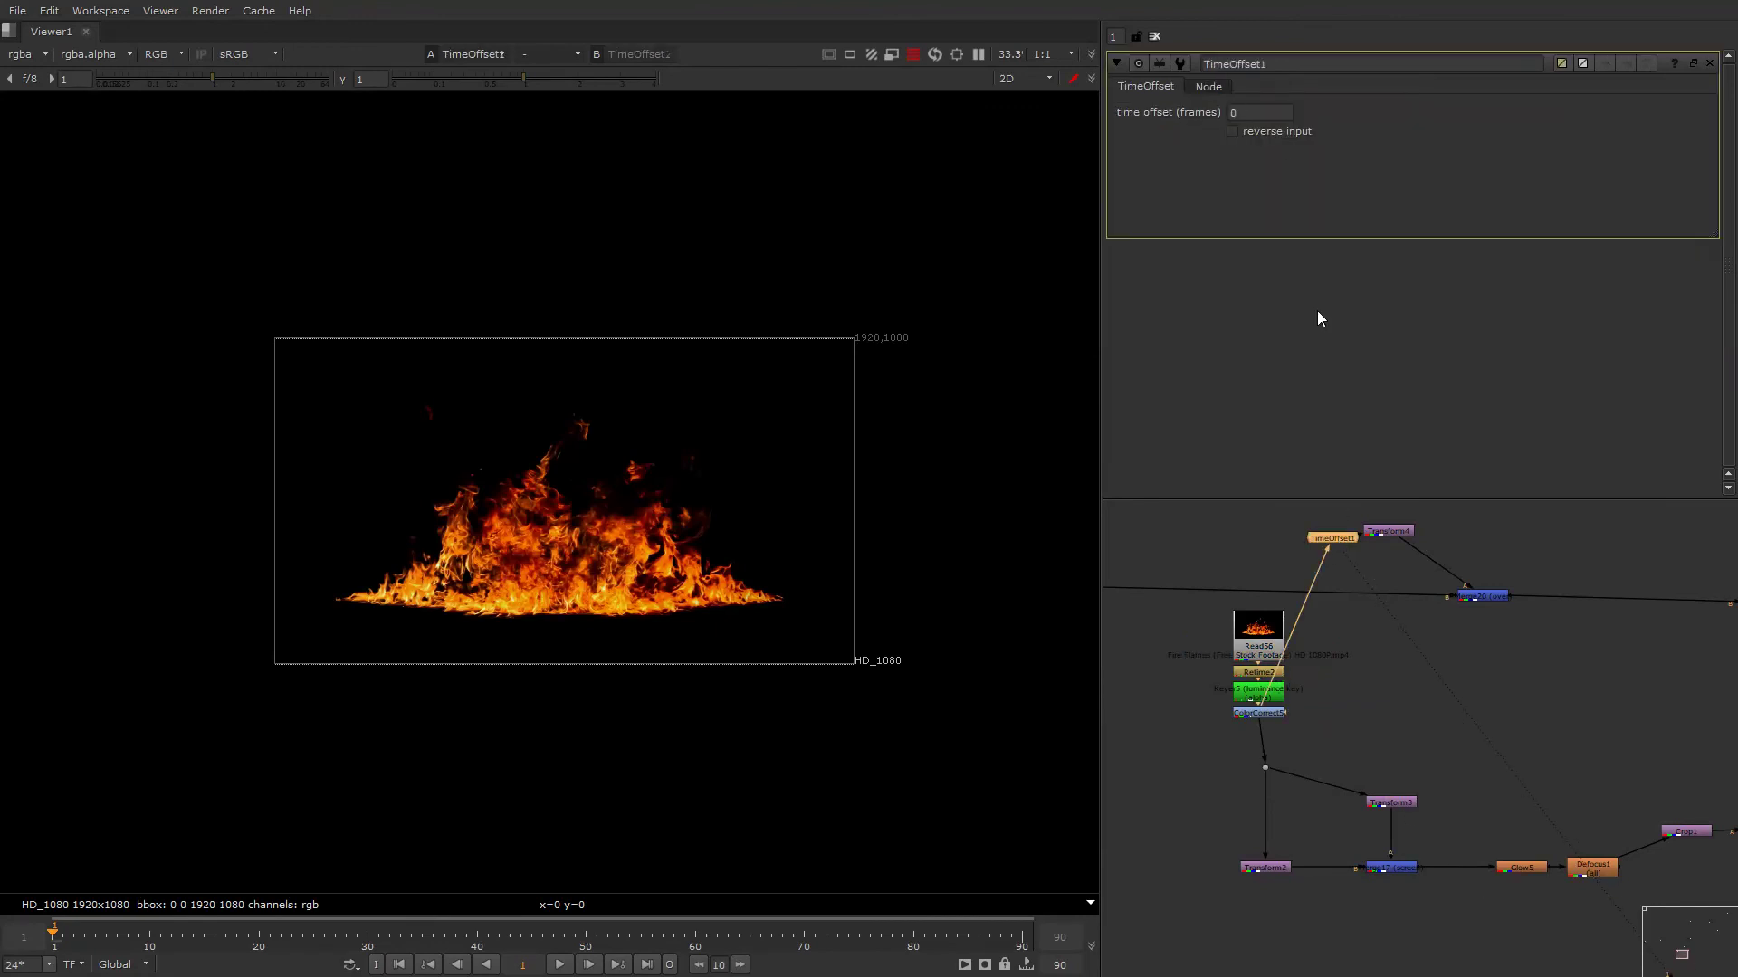
{"action": "left_click", "coordinate": [1255, 108]}
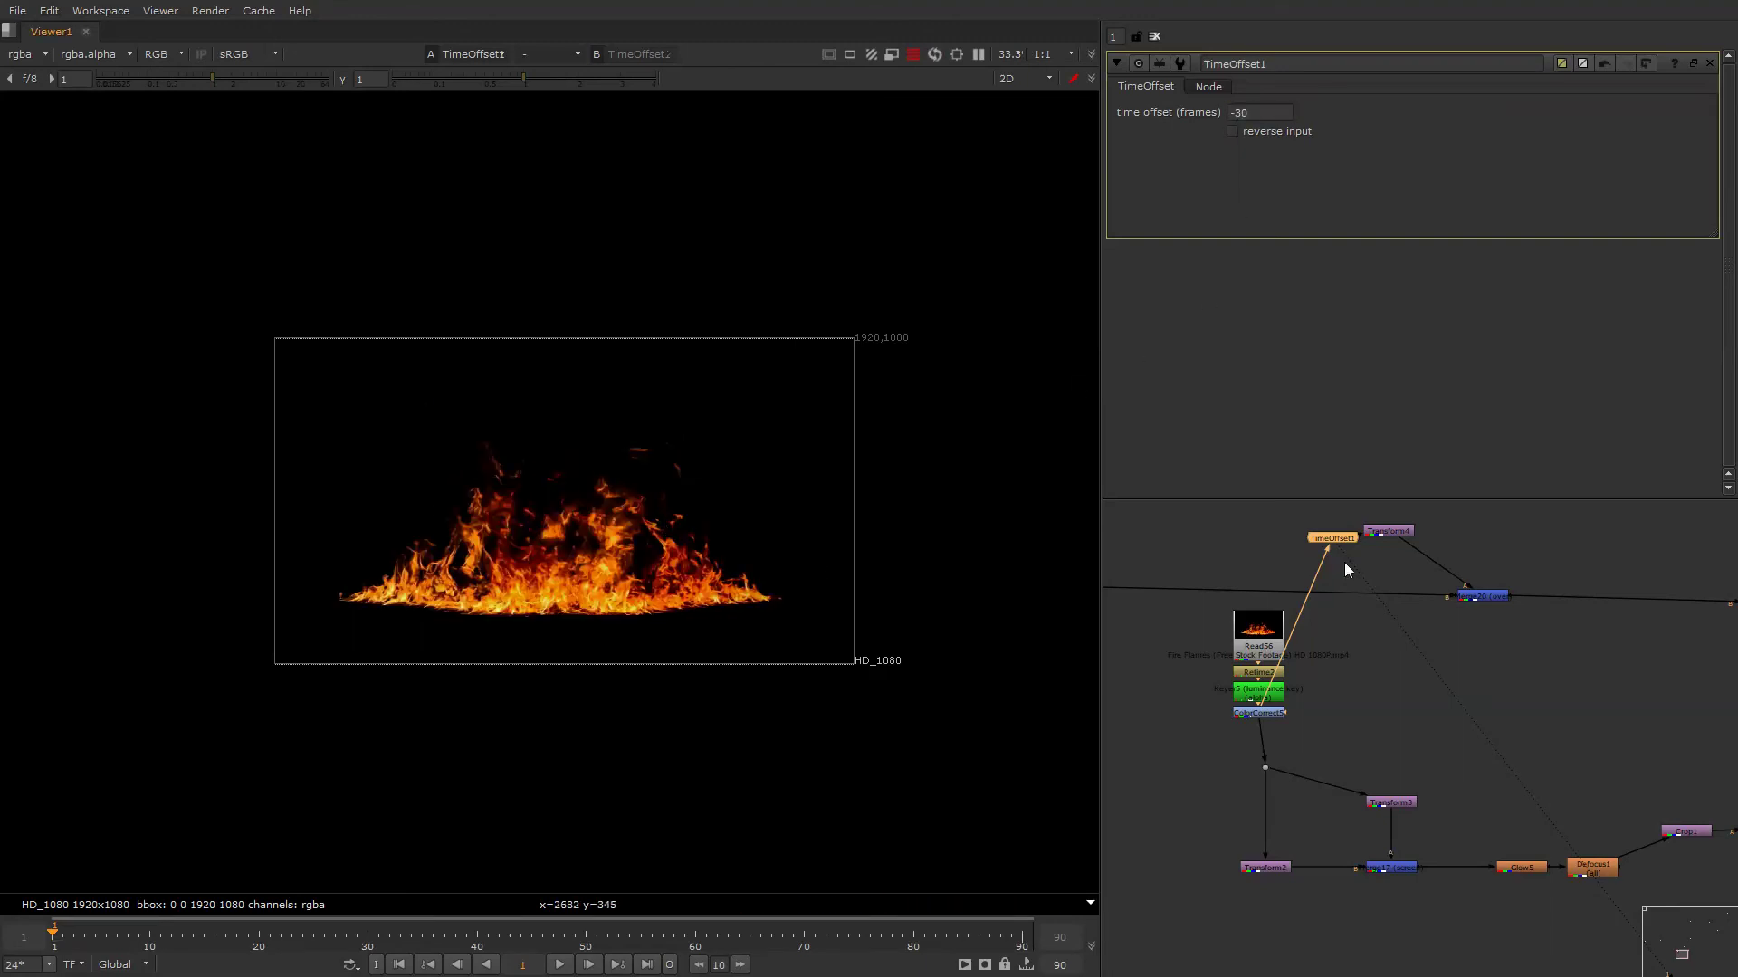
While viewing the background Merge, adjust the fire's Transform to center 972, 158, scale 0.95 and translate -694, -272.
{"action": "double_click", "coordinate": [1481, 597]}
{"action": "key", "text": "1"}
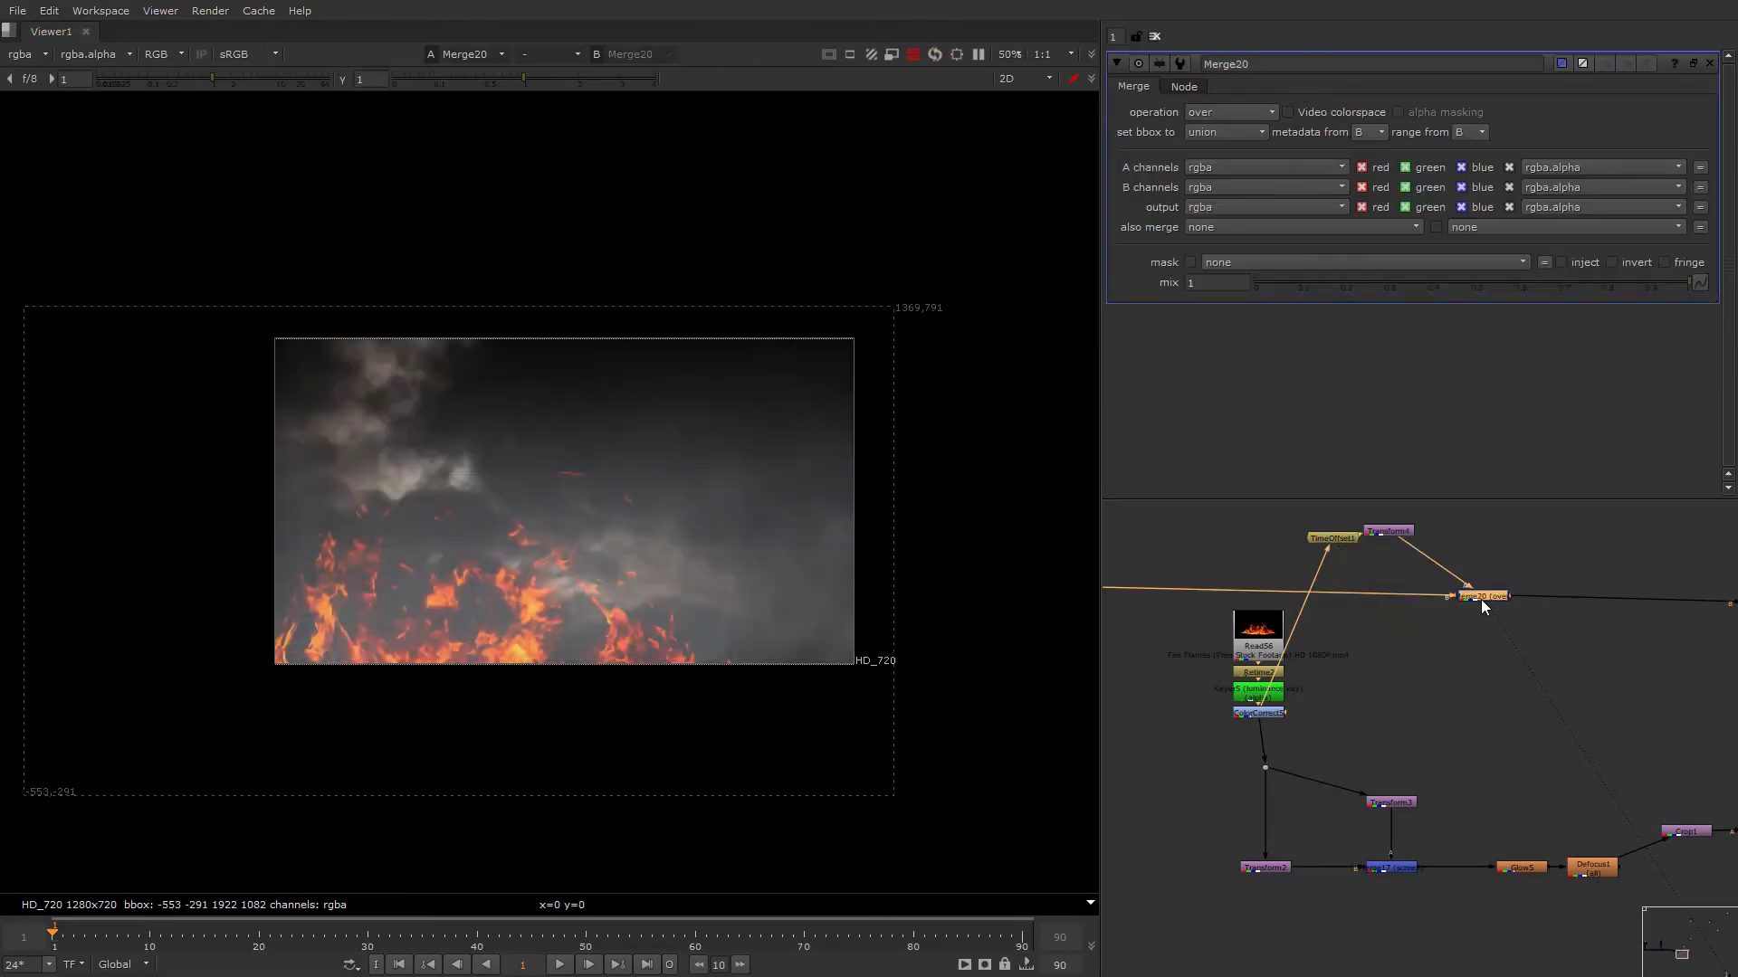
{"action": "left_click_drag", "start_coordinate": [1411, 534], "coordinate": [1421, 637]}
{"action": "double_click", "coordinate": [1433, 541]}
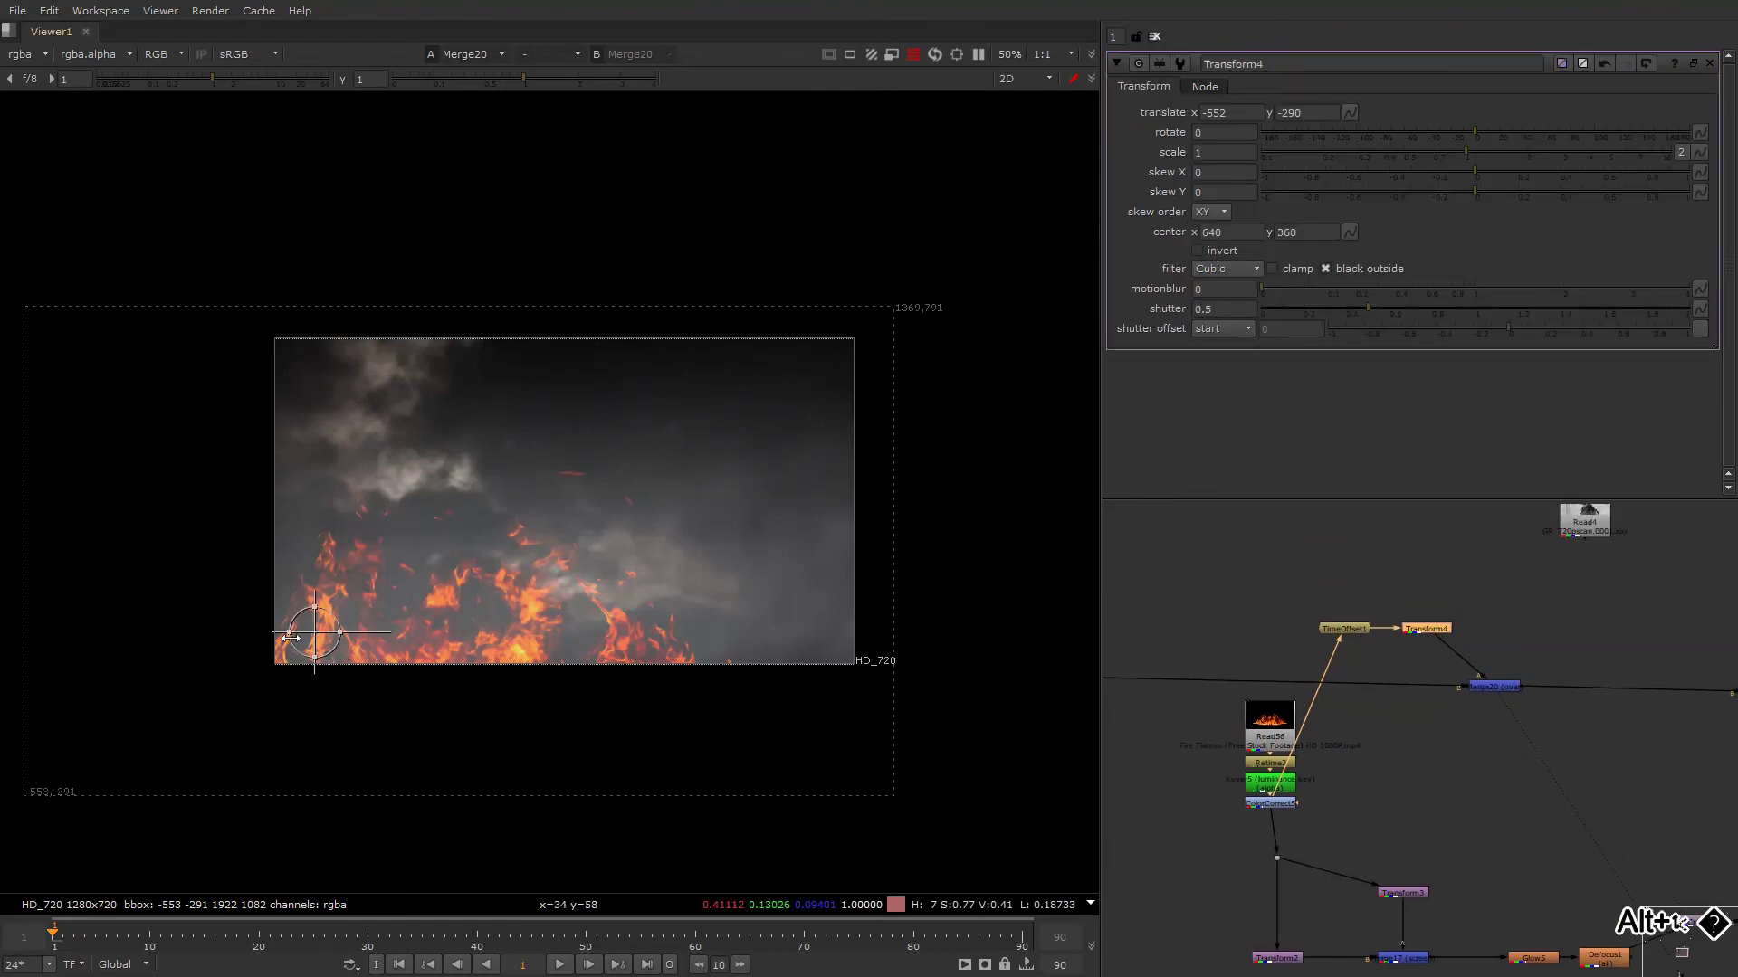
{"action": "left_click_drag", "start_coordinate": [291, 637], "coordinate": [417, 700]}
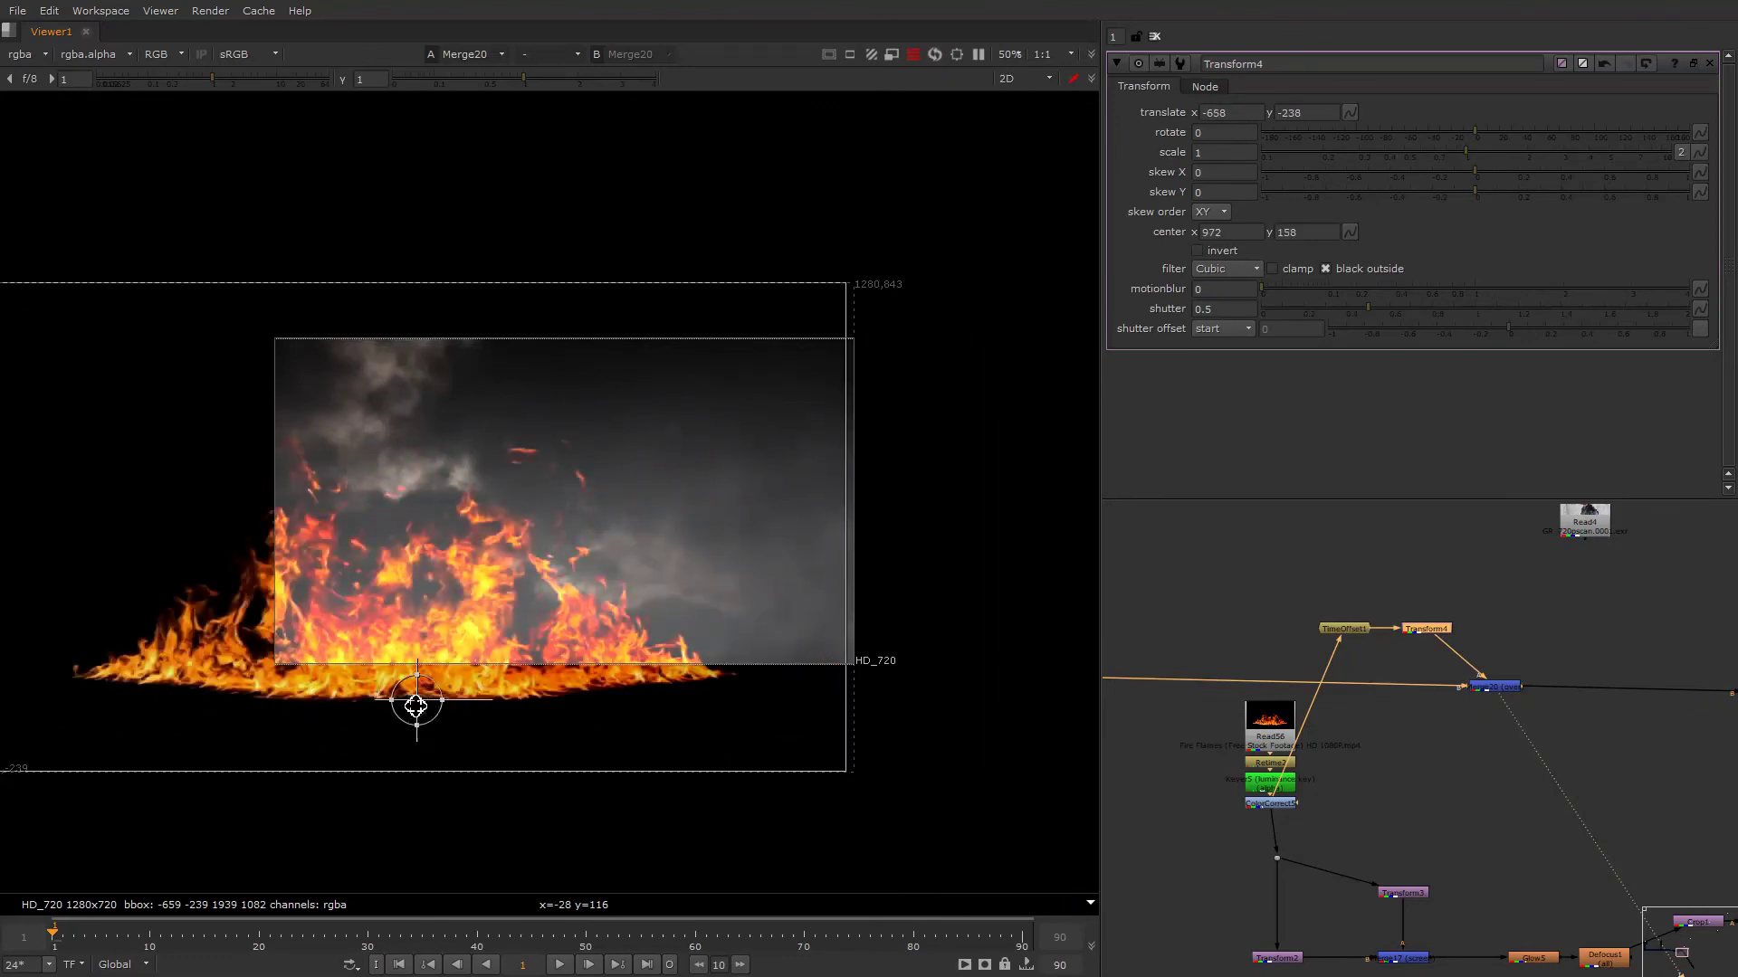
{"action": "left_click", "coordinate": [1455, 151]}
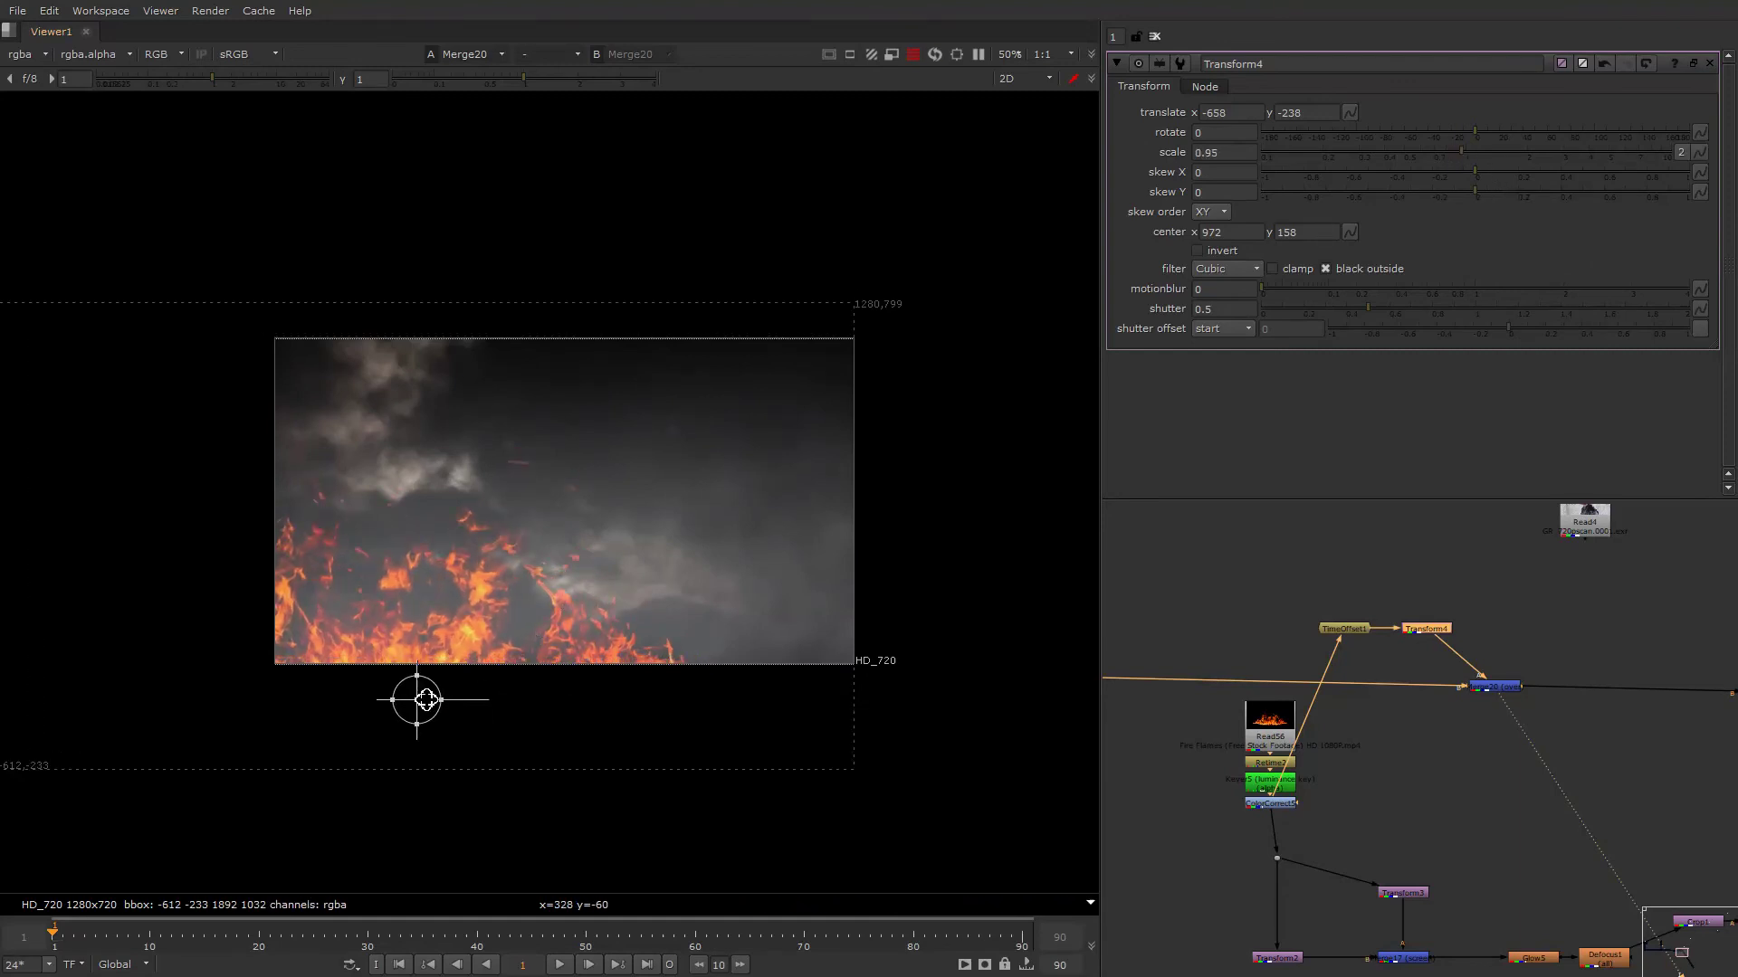
{"action": "mouse_move", "coordinate": [421, 706]}
{"action": "left_mouse_down"}
{"action": "mouse_move", "coordinate": [380, 675]}
{"action": "mouse_move", "coordinate": [408, 723]}
{"action": "left_mouse_up"}
Add a separate, unconnected Transform near the background fire branch.
{"action": "left_click_drag", "start_coordinate": [1491, 617], "coordinate": [1471, 624], "text": "alt"}
{"action": "left_click", "coordinate": [1471, 623]}
{"action": "key", "text": "t"}
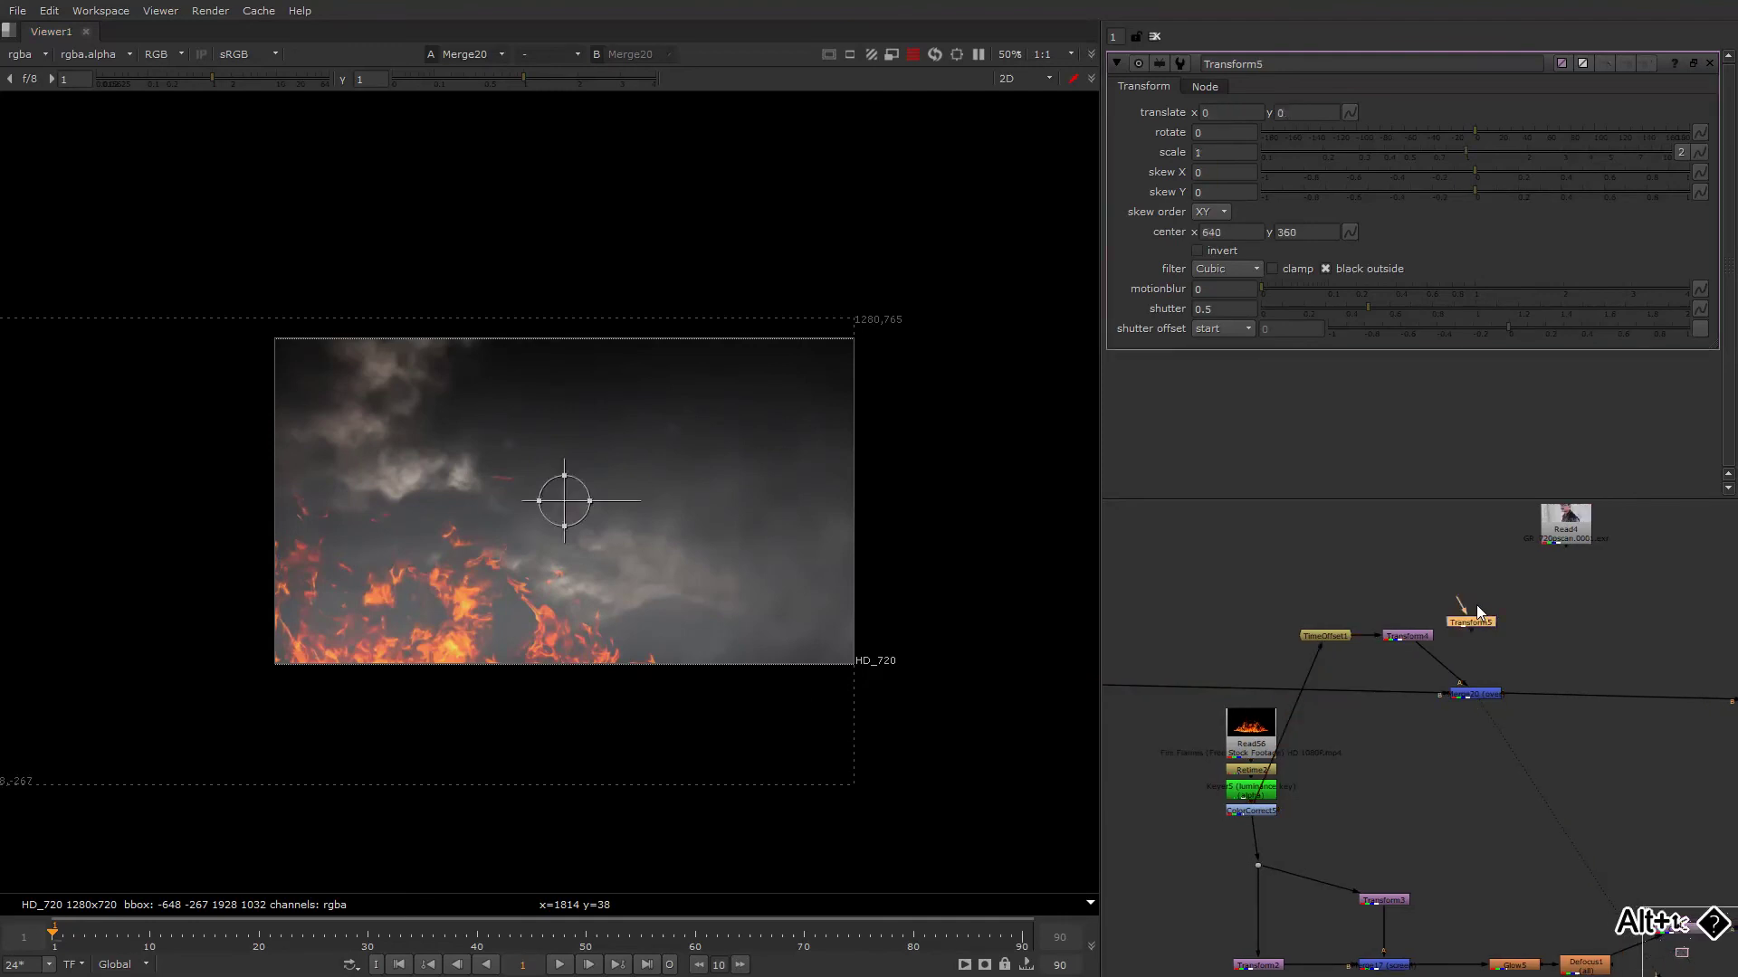
Duplicate the background fire's Transform from the same source and add a Merge to combine both fire copies.
{"action": "key", "text": "ctrl+c"}
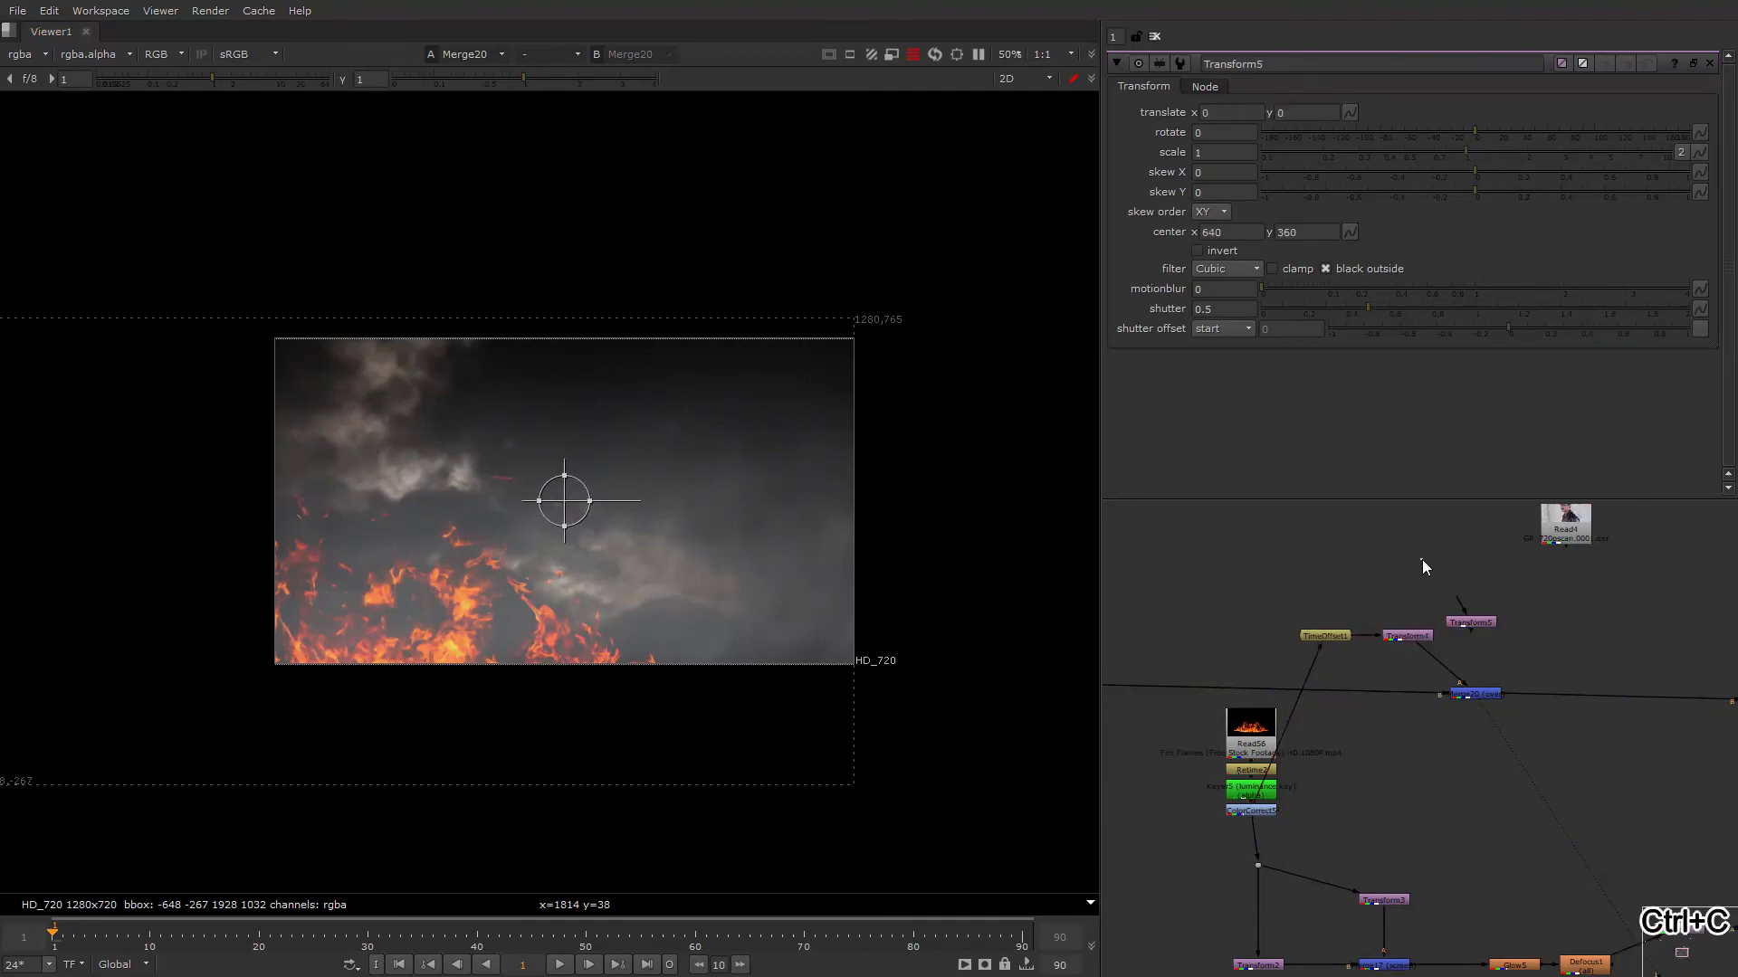
{"action": "key", "text": "ctrl+v"}
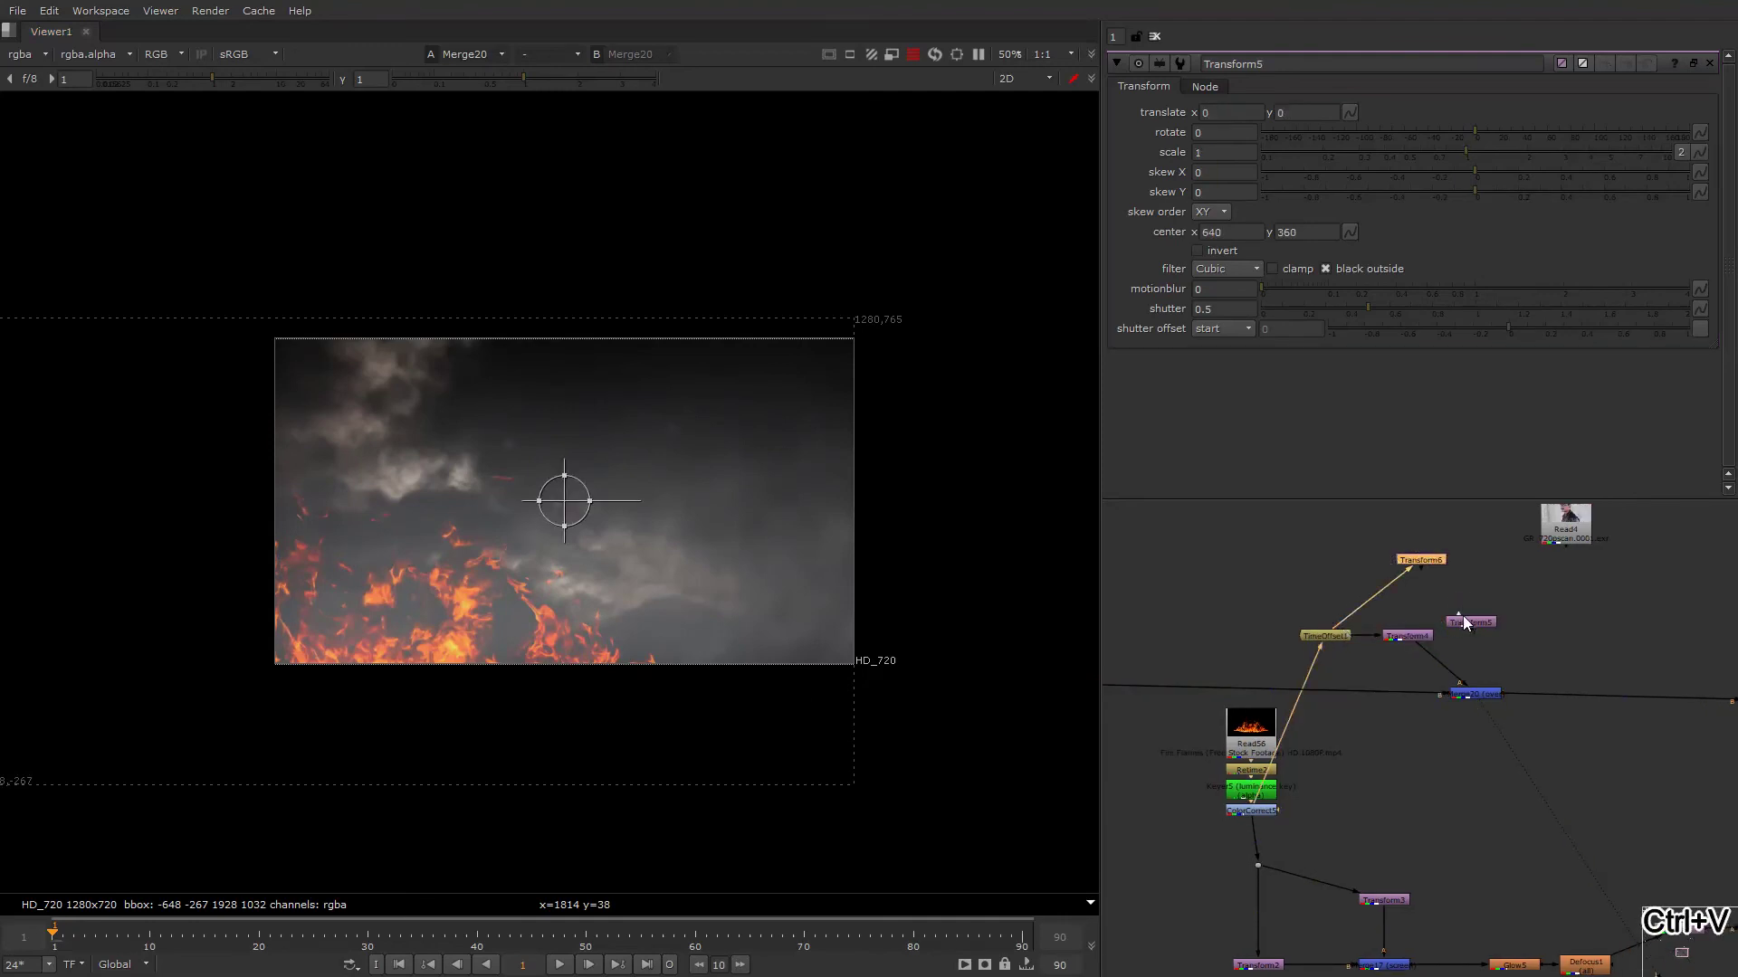
{"action": "left_click_drag", "start_coordinate": [1477, 626], "coordinate": [1463, 670]}
{"action": "key", "text": "m"}
Shift the duplicated fire across to the other side of the frame, with translate at x 46, y -292.
{"action": "left_click_drag", "start_coordinate": [1429, 562], "coordinate": [1422, 562]}
{"action": "left_click", "coordinate": [1412, 562]}
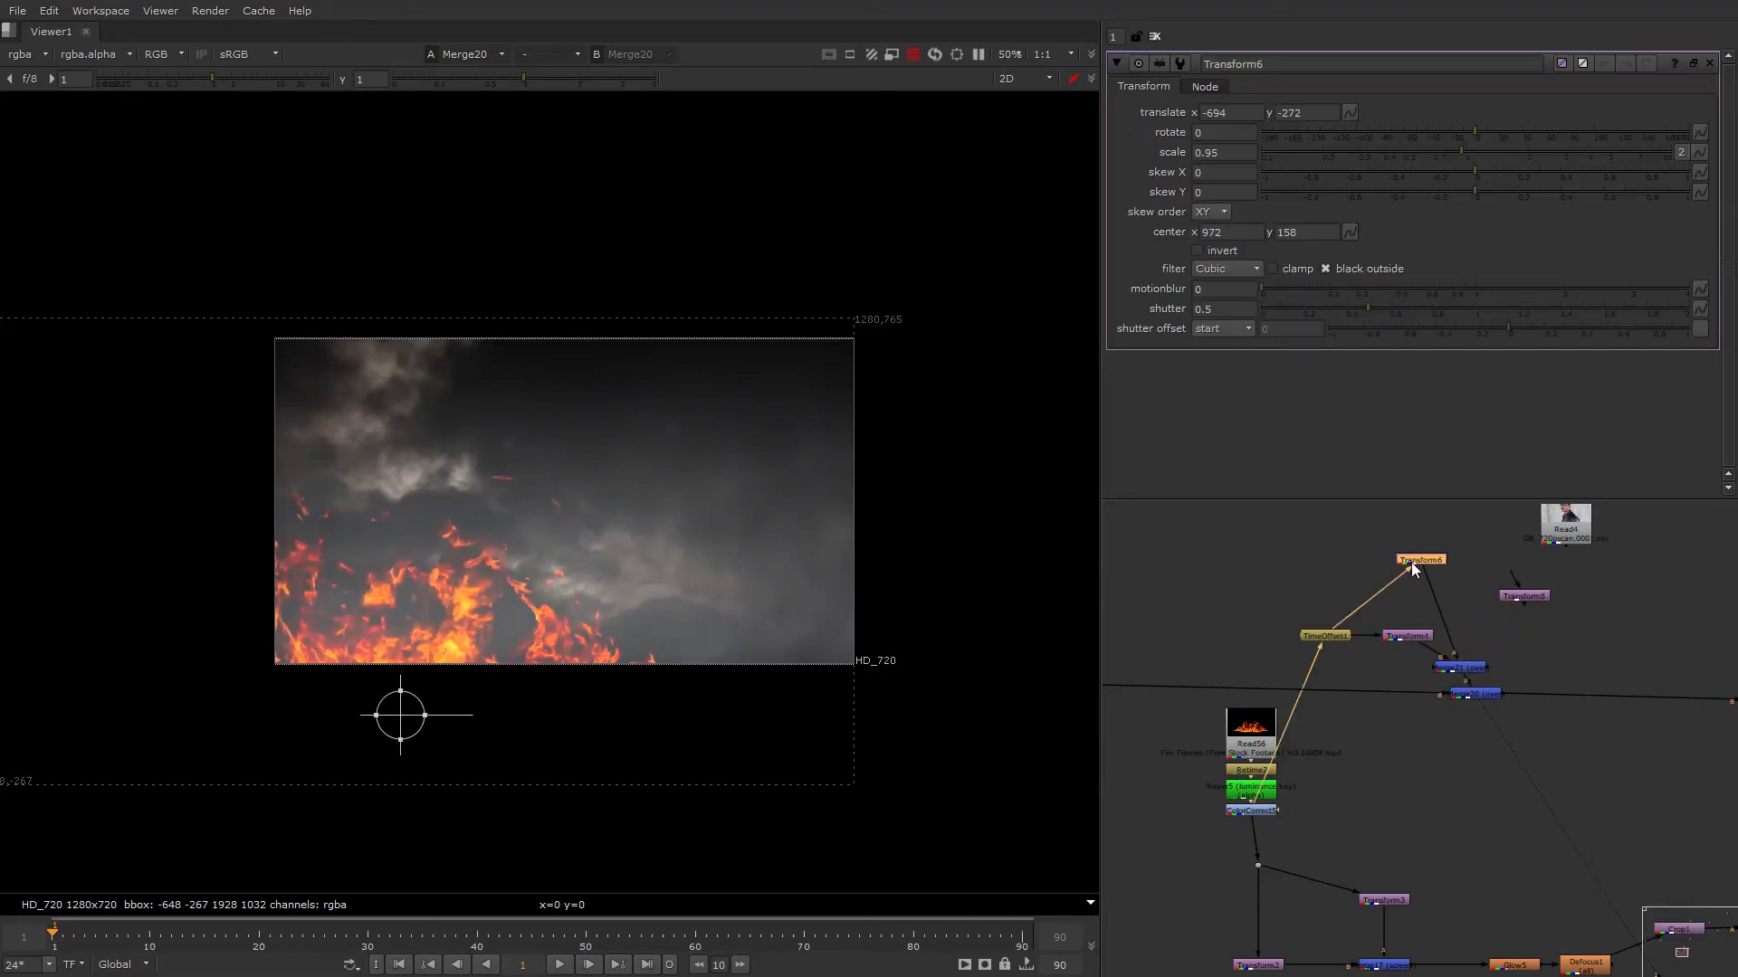
{"action": "left_click_drag", "start_coordinate": [405, 726], "coordinate": [735, 724]}
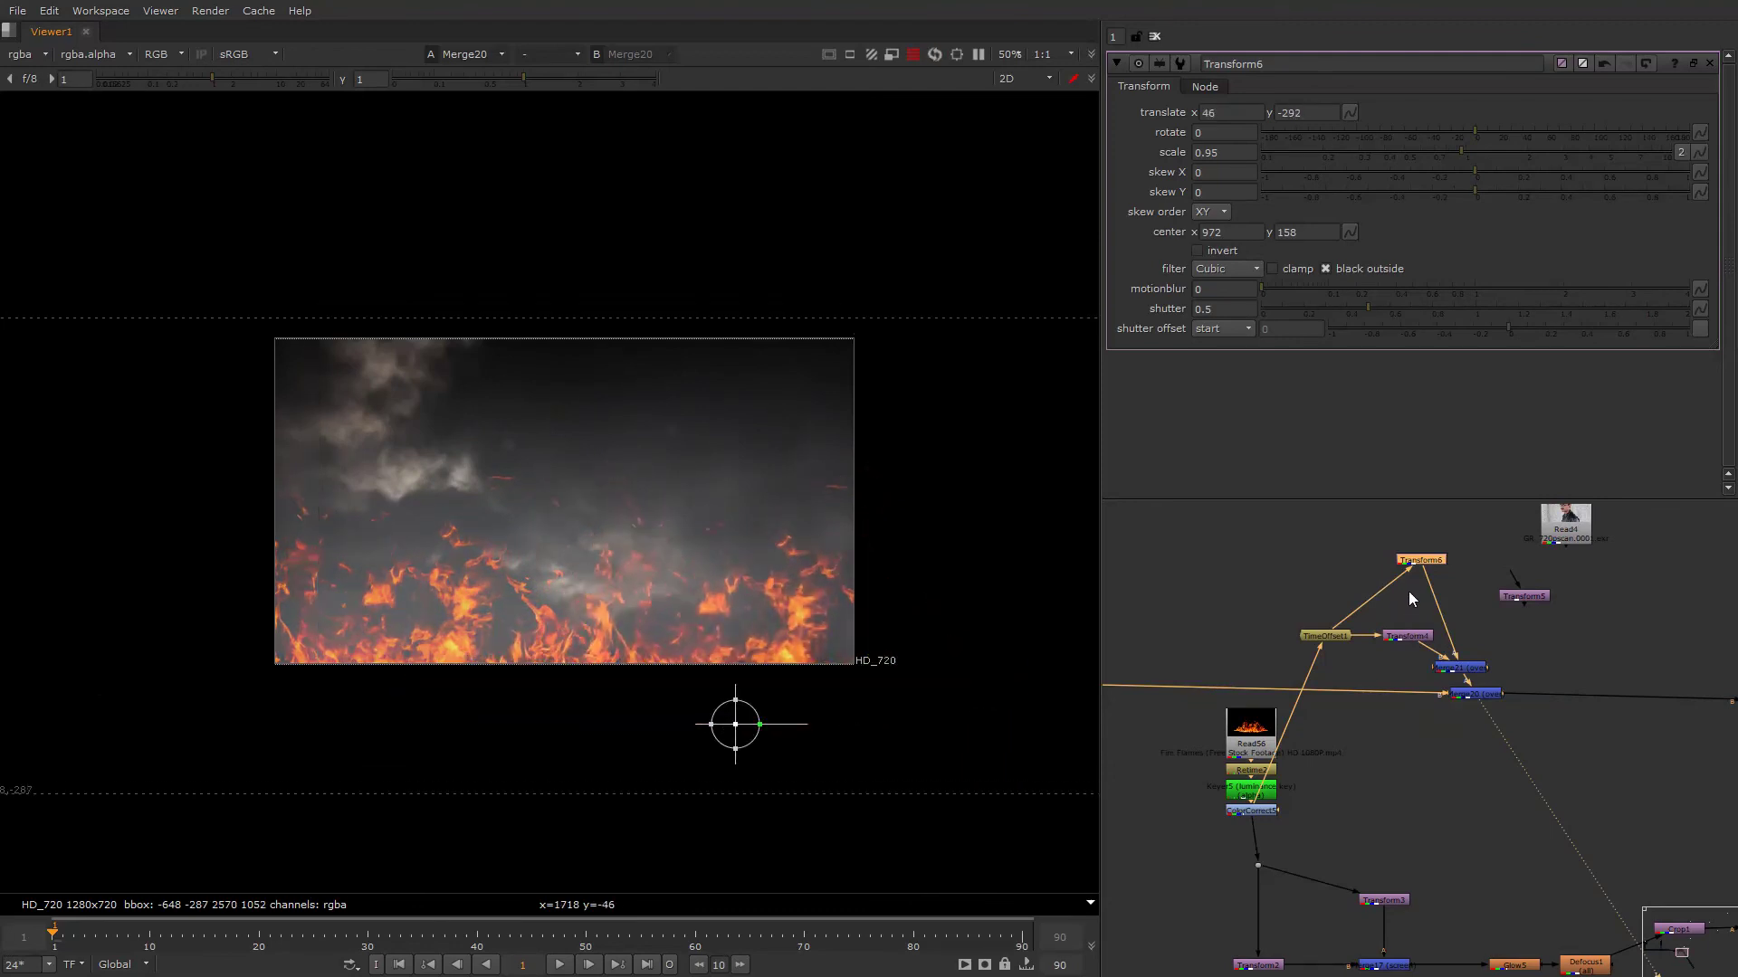
Insert a TimeOffset below the duplicated fire's Transform and set it to -15 frames.
{"action": "key", "text": "Tab"}
{"action": "type", "text": "time"}
{"action": "key", "text": "Down"}
{"action": "key", "text": "Down"}
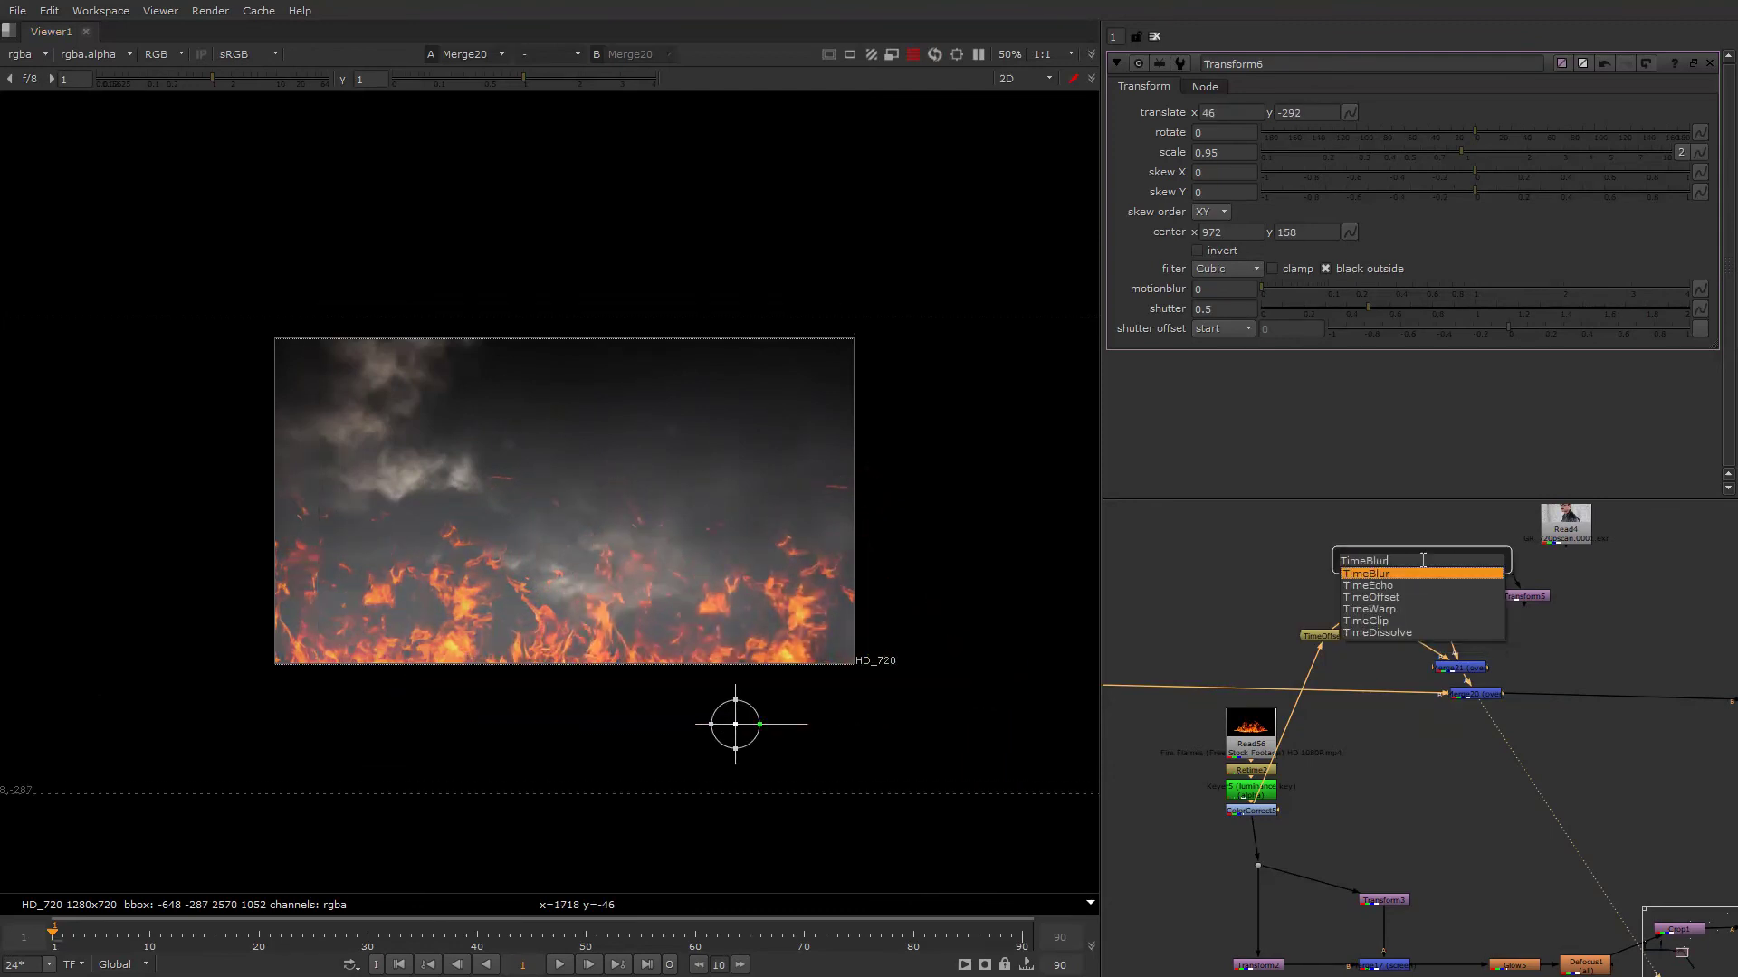
{"action": "key", "text": "Return"}
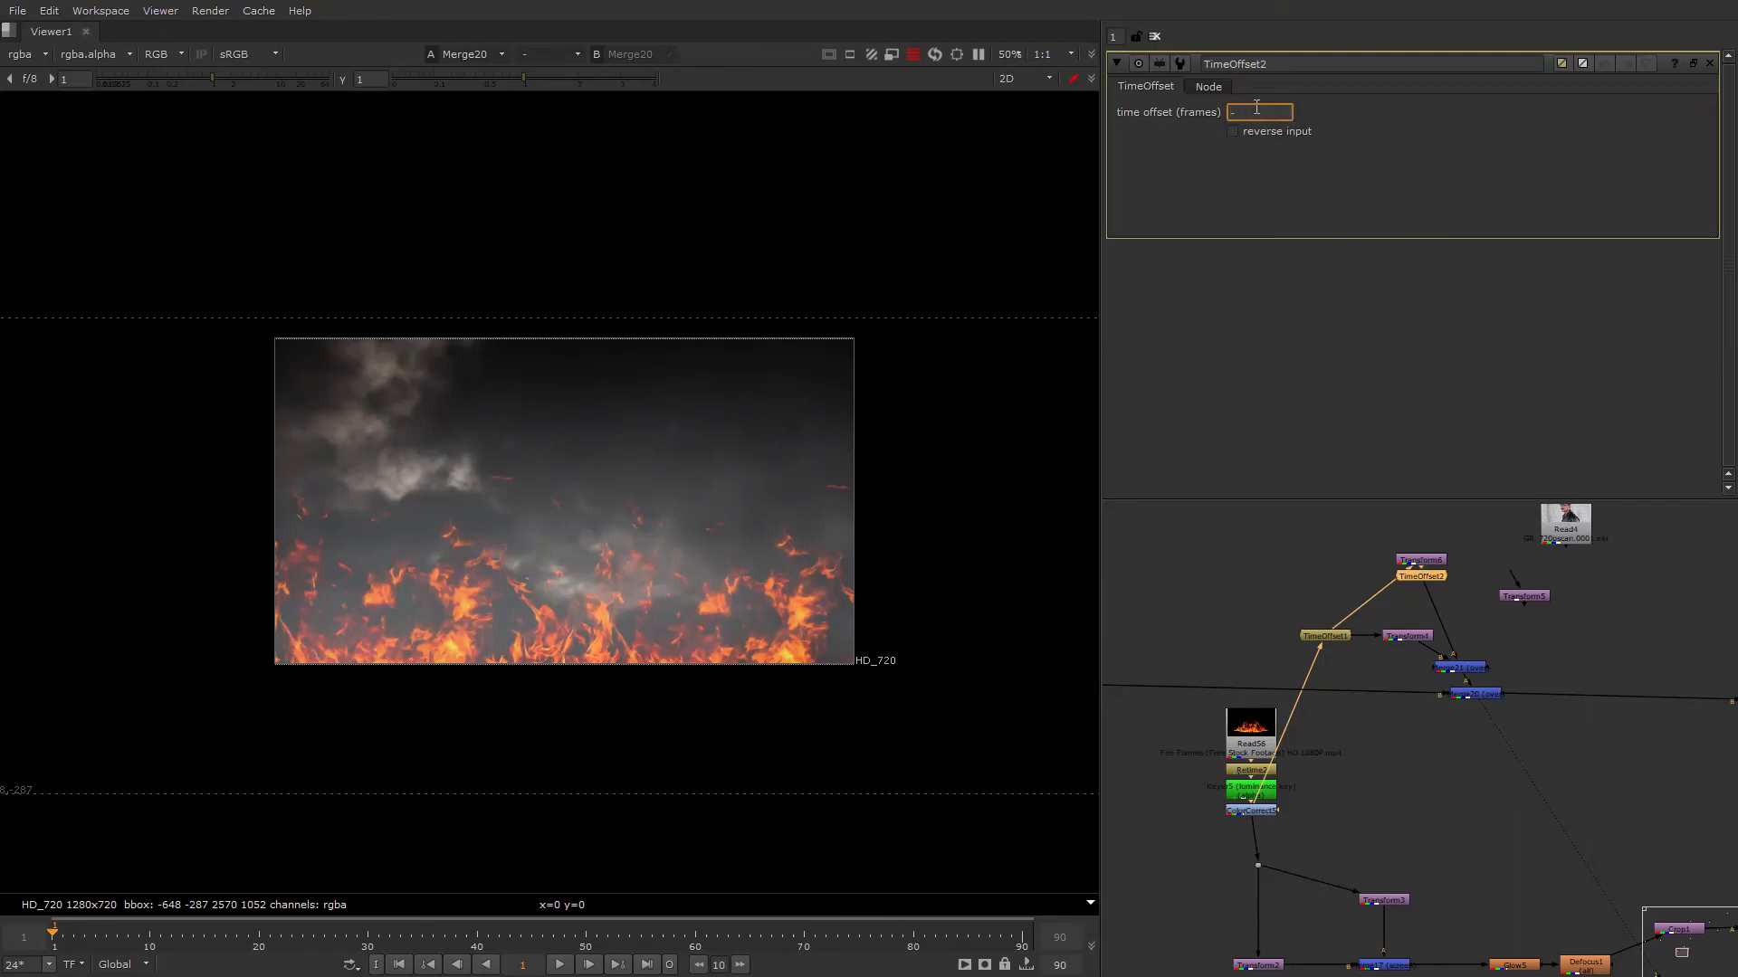
{"action": "key", "text": "Return"}
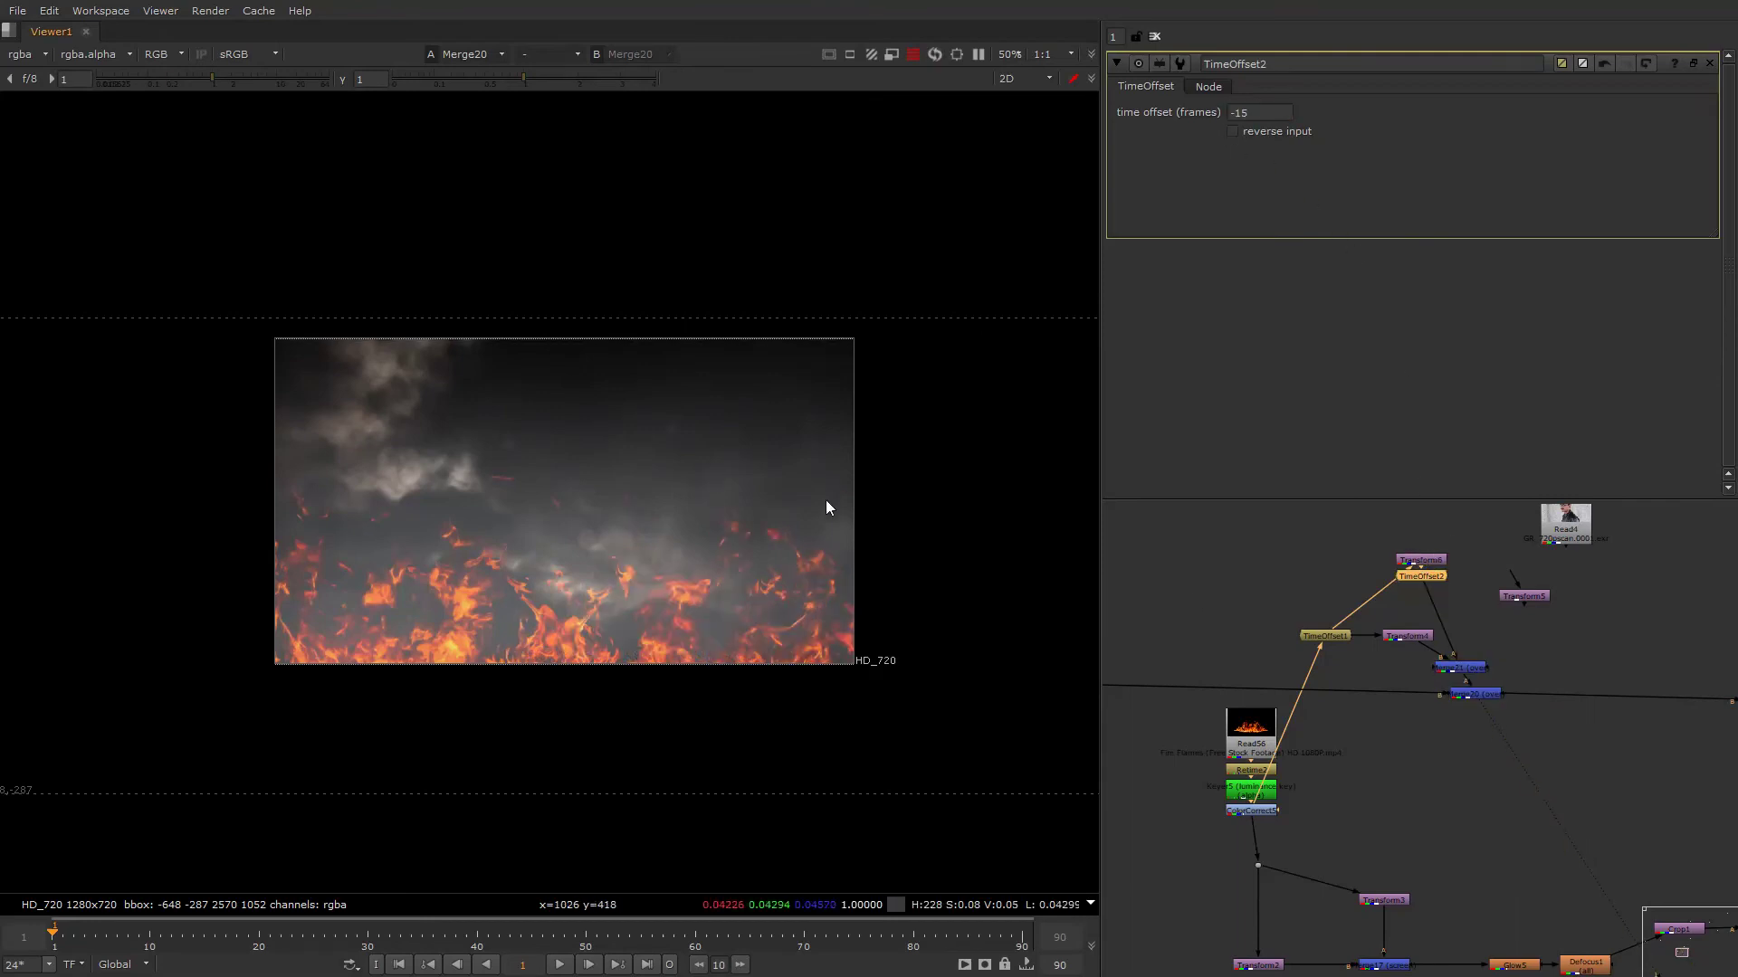
Create a TimeOffset beside the upper Transform in the foreground fire branch.
{"action": "left_click_drag", "start_coordinate": [1462, 668], "coordinate": [1450, 553], "text": "alt"}
{"action": "left_click_drag", "start_coordinate": [1295, 766], "coordinate": [1345, 707], "text": "alt"}
{"action": "left_click", "coordinate": [1352, 728]}
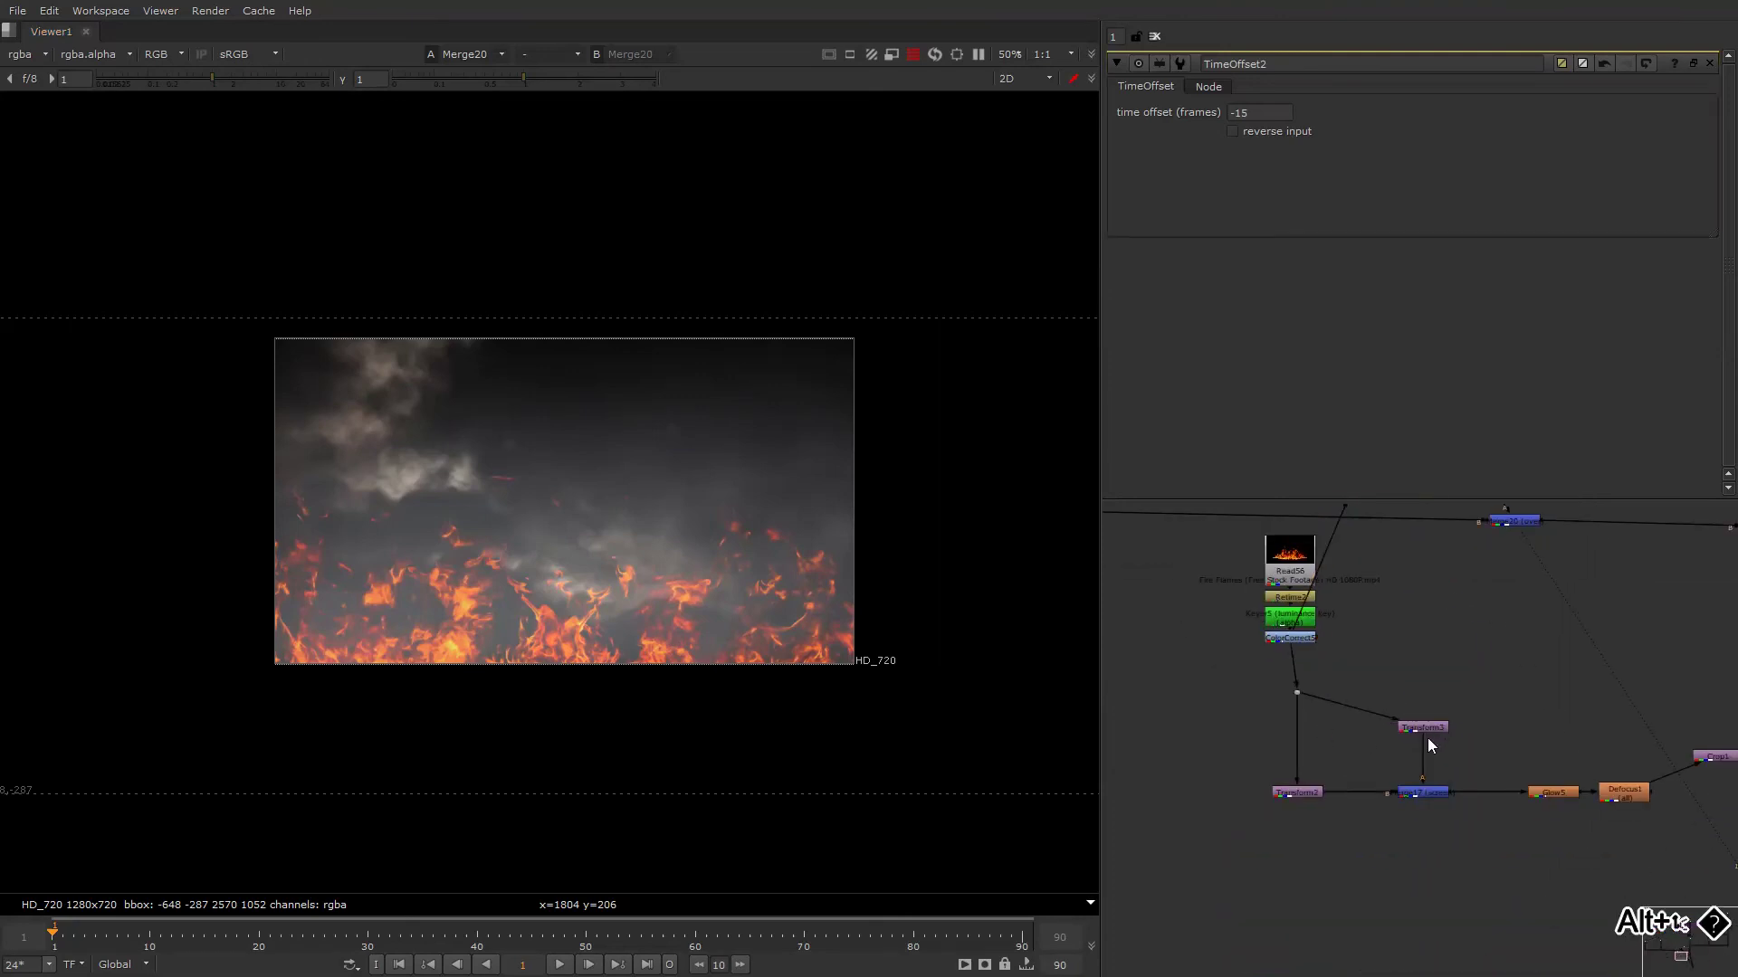
{"action": "key", "text": "Tab"}
{"action": "type", "text": "tim"}
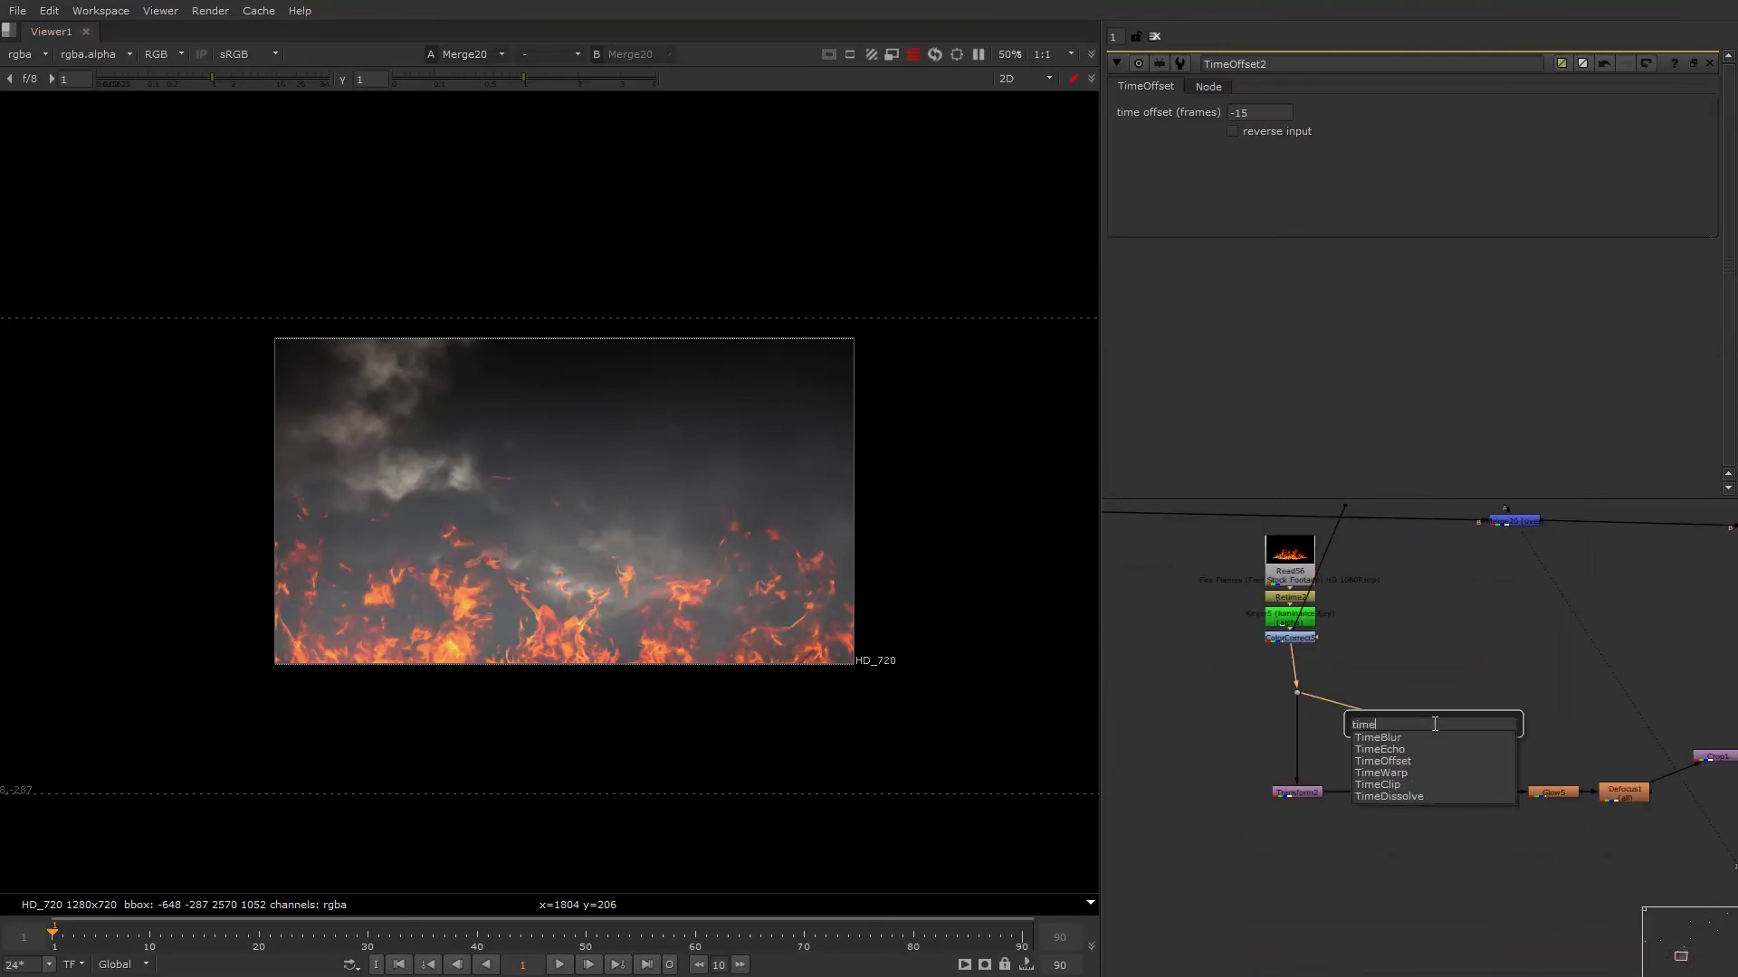
{"action": "key", "text": "Down"}
{"action": "key", "text": "Down"}
{"action": "key", "text": "Down"}
{"action": "key", "text": "Return"}
Move the TimeOffset directly beneath the foreground fire's upper Transform and set it to -25 frames.
{"action": "left_click", "coordinate": [1475, 747]}
{"action": "key", "text": "ctrl+x"}
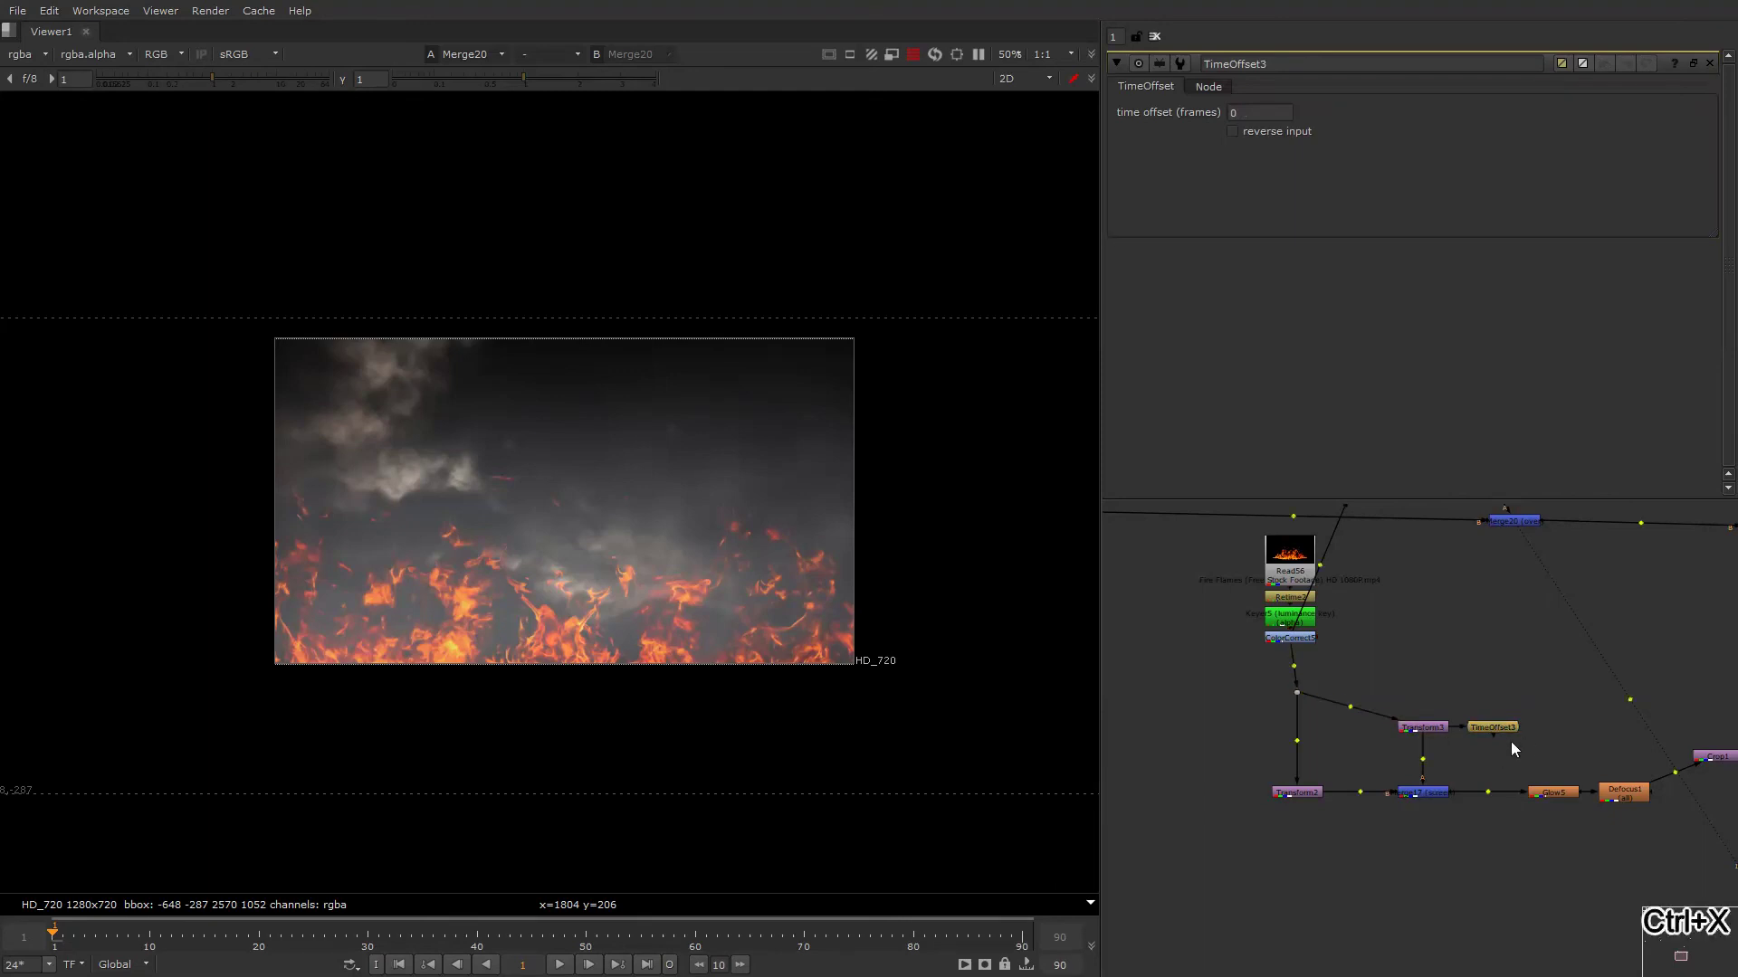
{"action": "left_click", "coordinate": [866, 513]}
{"action": "left_click", "coordinate": [1490, 730]}
{"action": "key", "text": "ctrl+x"}
{"action": "double_click", "coordinate": [1443, 725]}
{"action": "key", "text": "ctrl+v"}
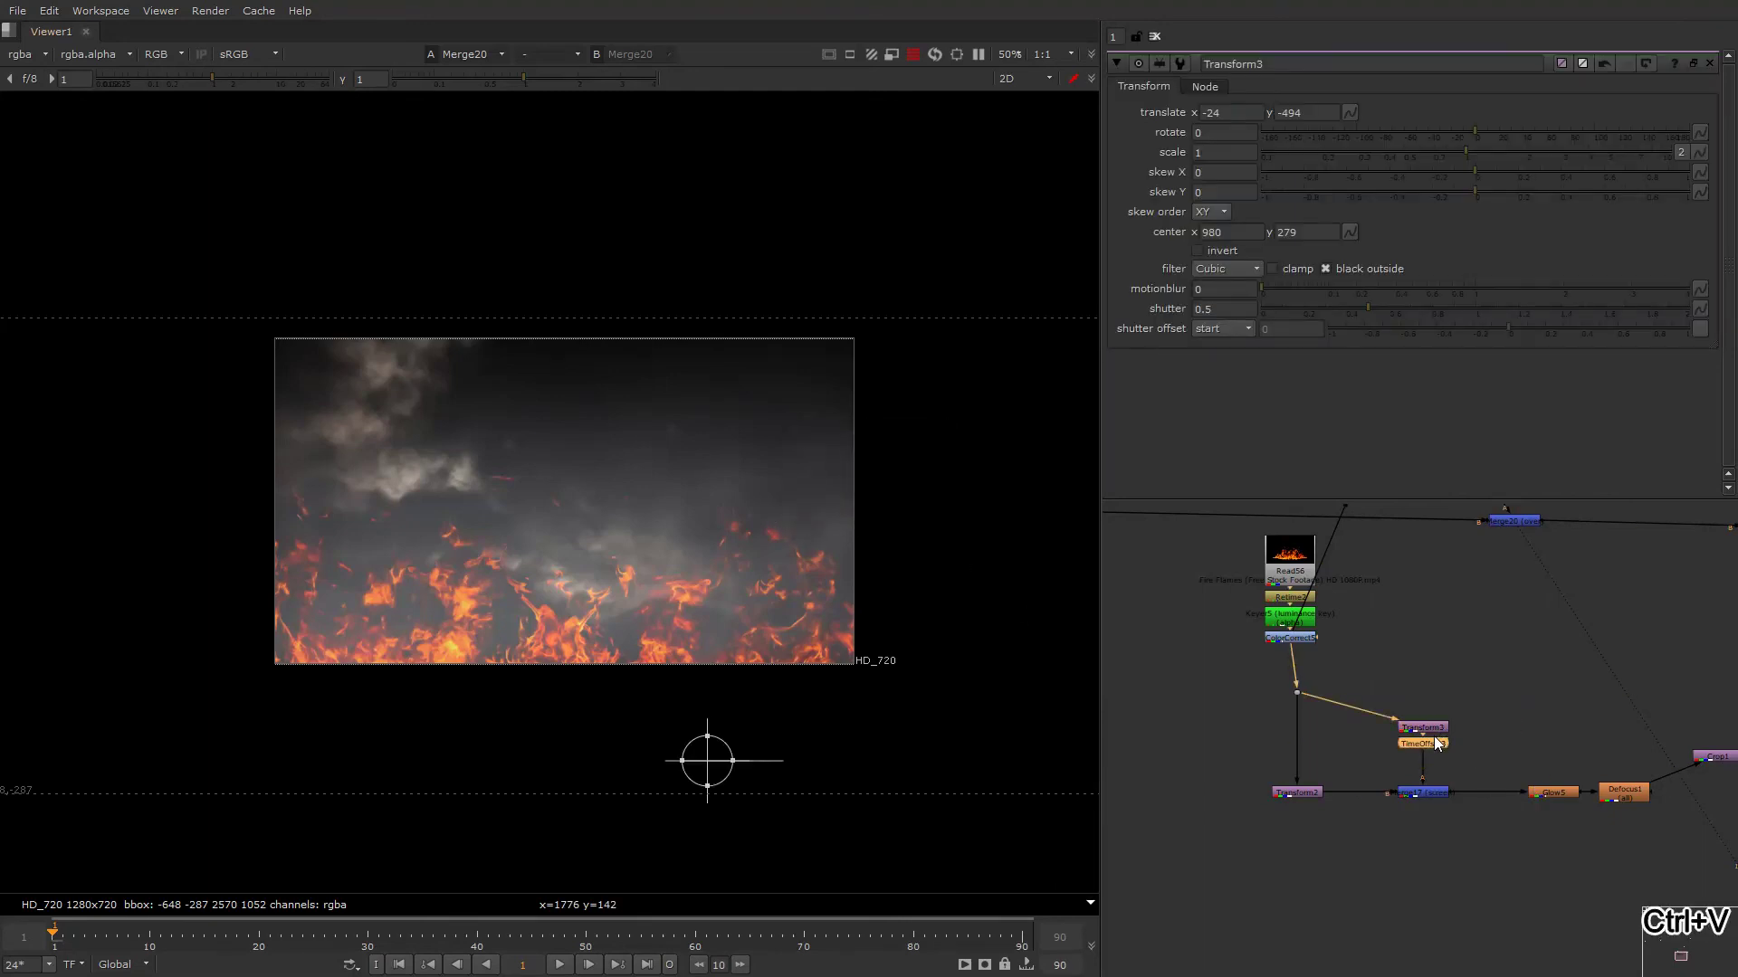
{"action": "left_click", "coordinate": [1434, 736]}
{"action": "double_click", "coordinate": [1433, 741]}
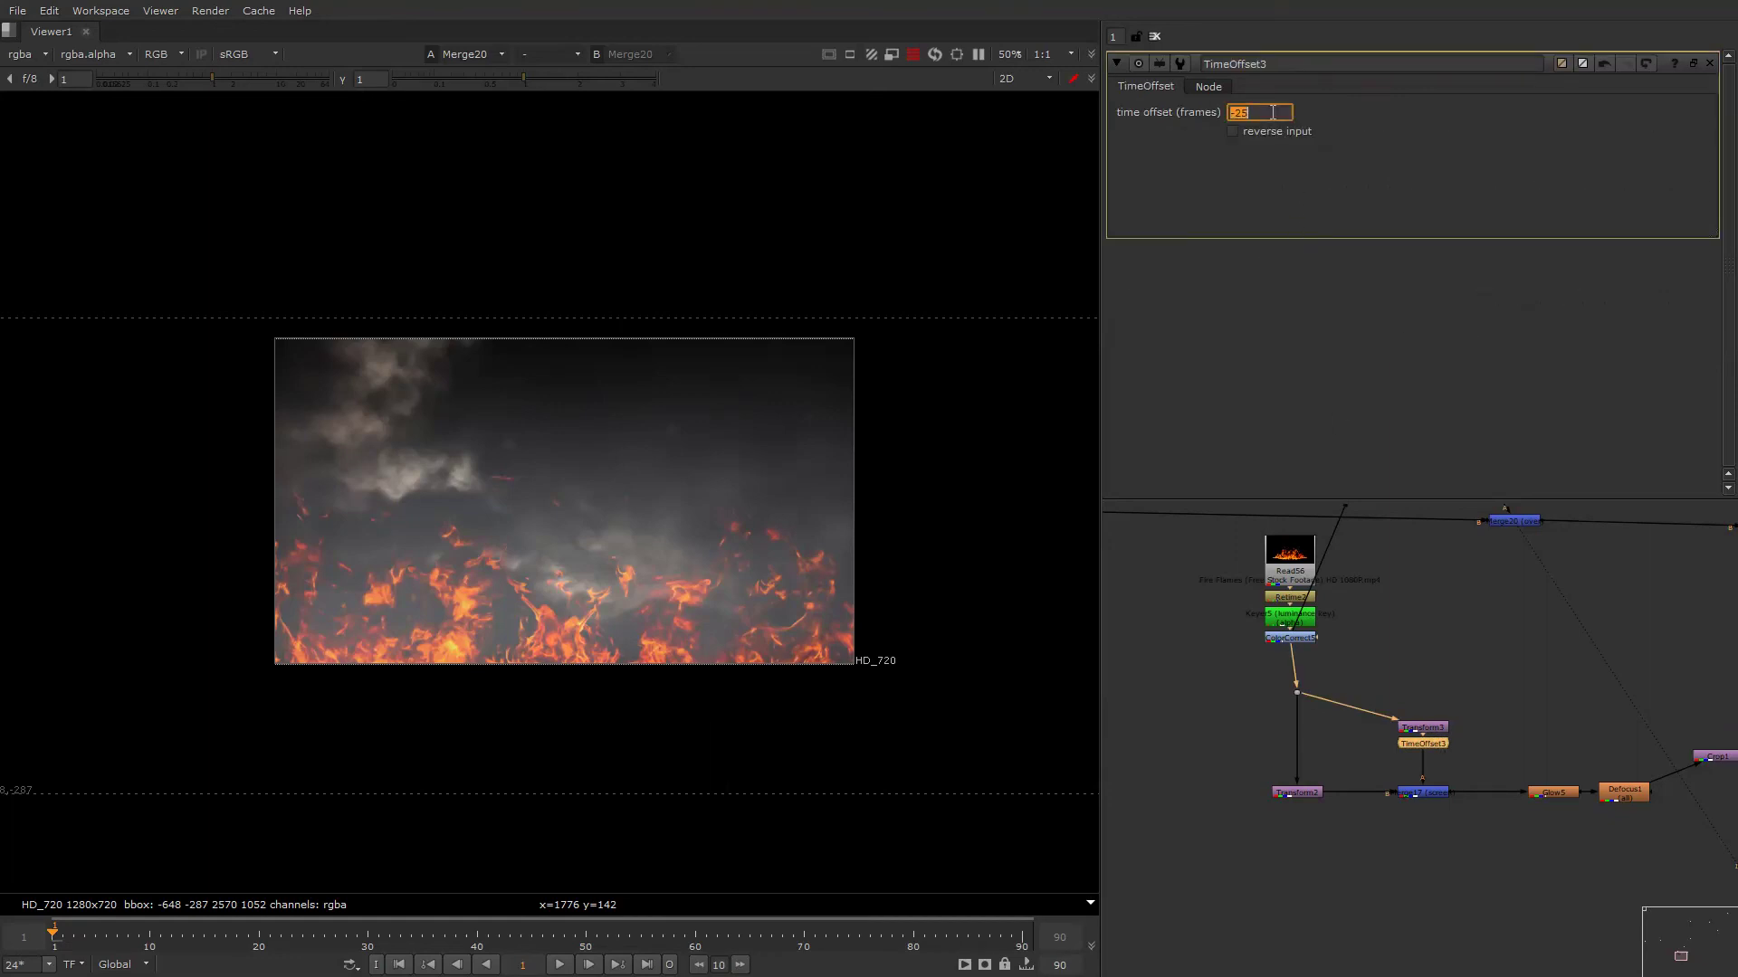
View the full composite at the final Merge with the overlay on to check the background fire behind the character.
{"action": "left_click_drag", "start_coordinate": [618, 481], "coordinate": [602, 473], "text": "alt"}
{"action": "scroll", "coordinate": [1479, 671], "scroll_direction": "down", "scroll_amount": 3}
{"action": "left_click_drag", "start_coordinate": [1676, 680], "coordinate": [1568, 692], "text": "alt"}
{"action": "key", "text": "1"}
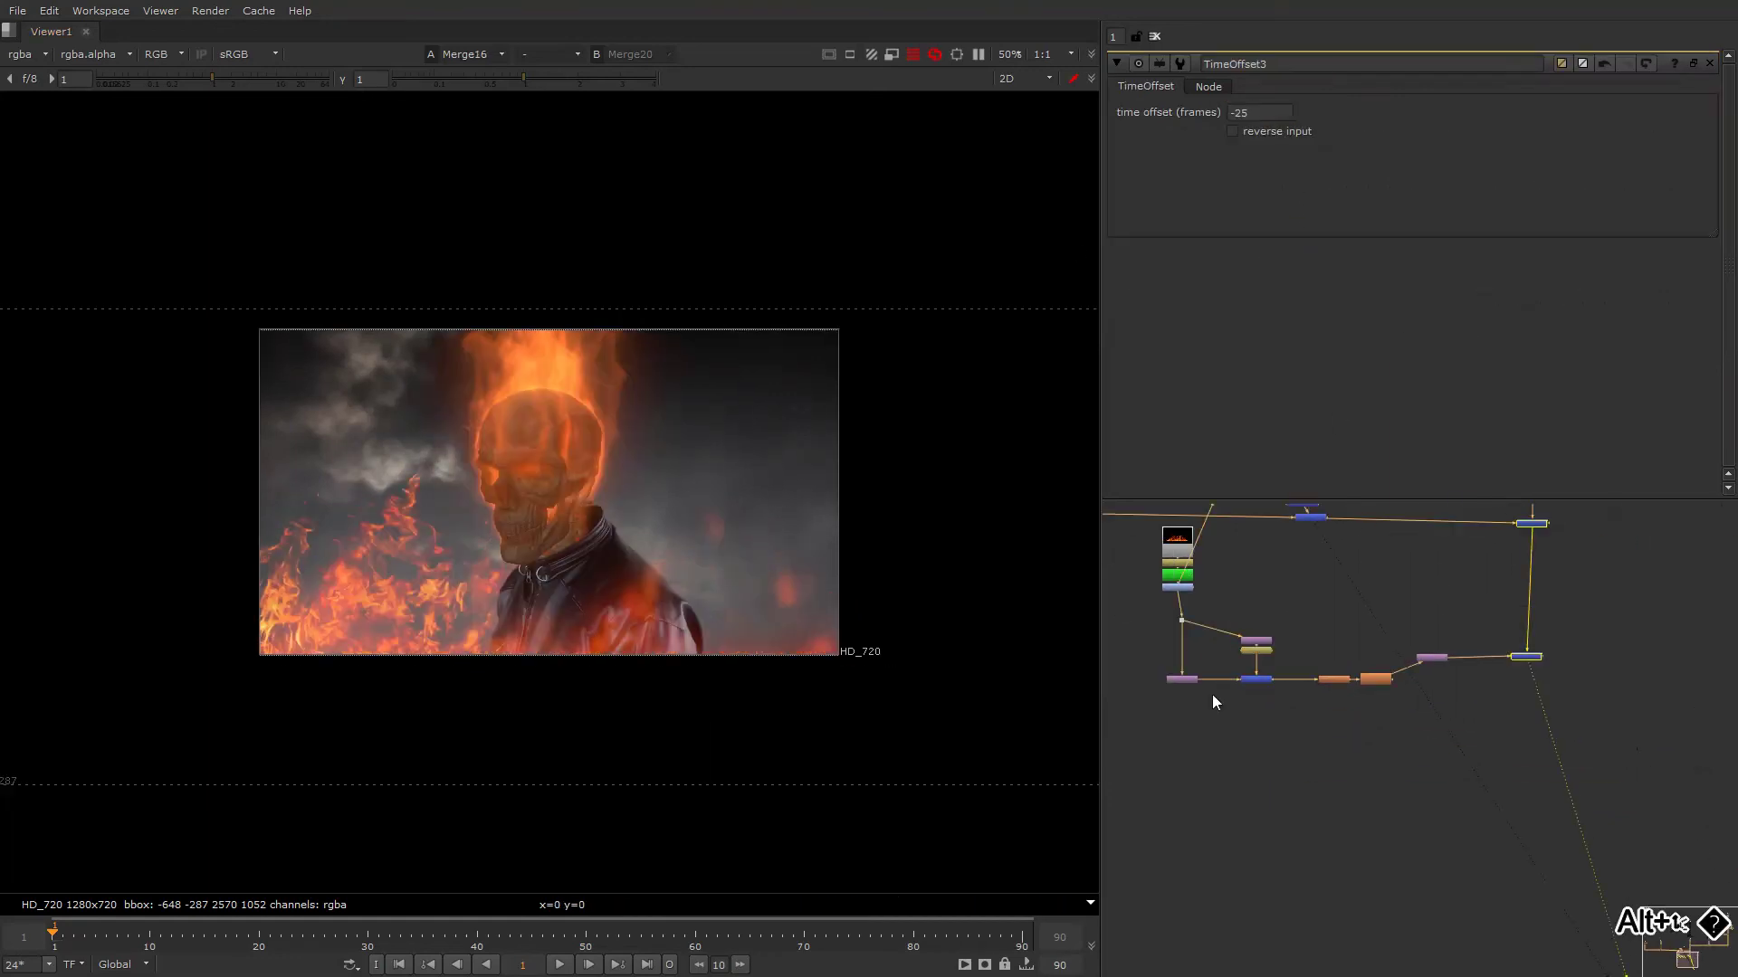
{"action": "right_click", "coordinate": [670, 388]}
{"action": "left_click", "coordinate": [713, 516]}
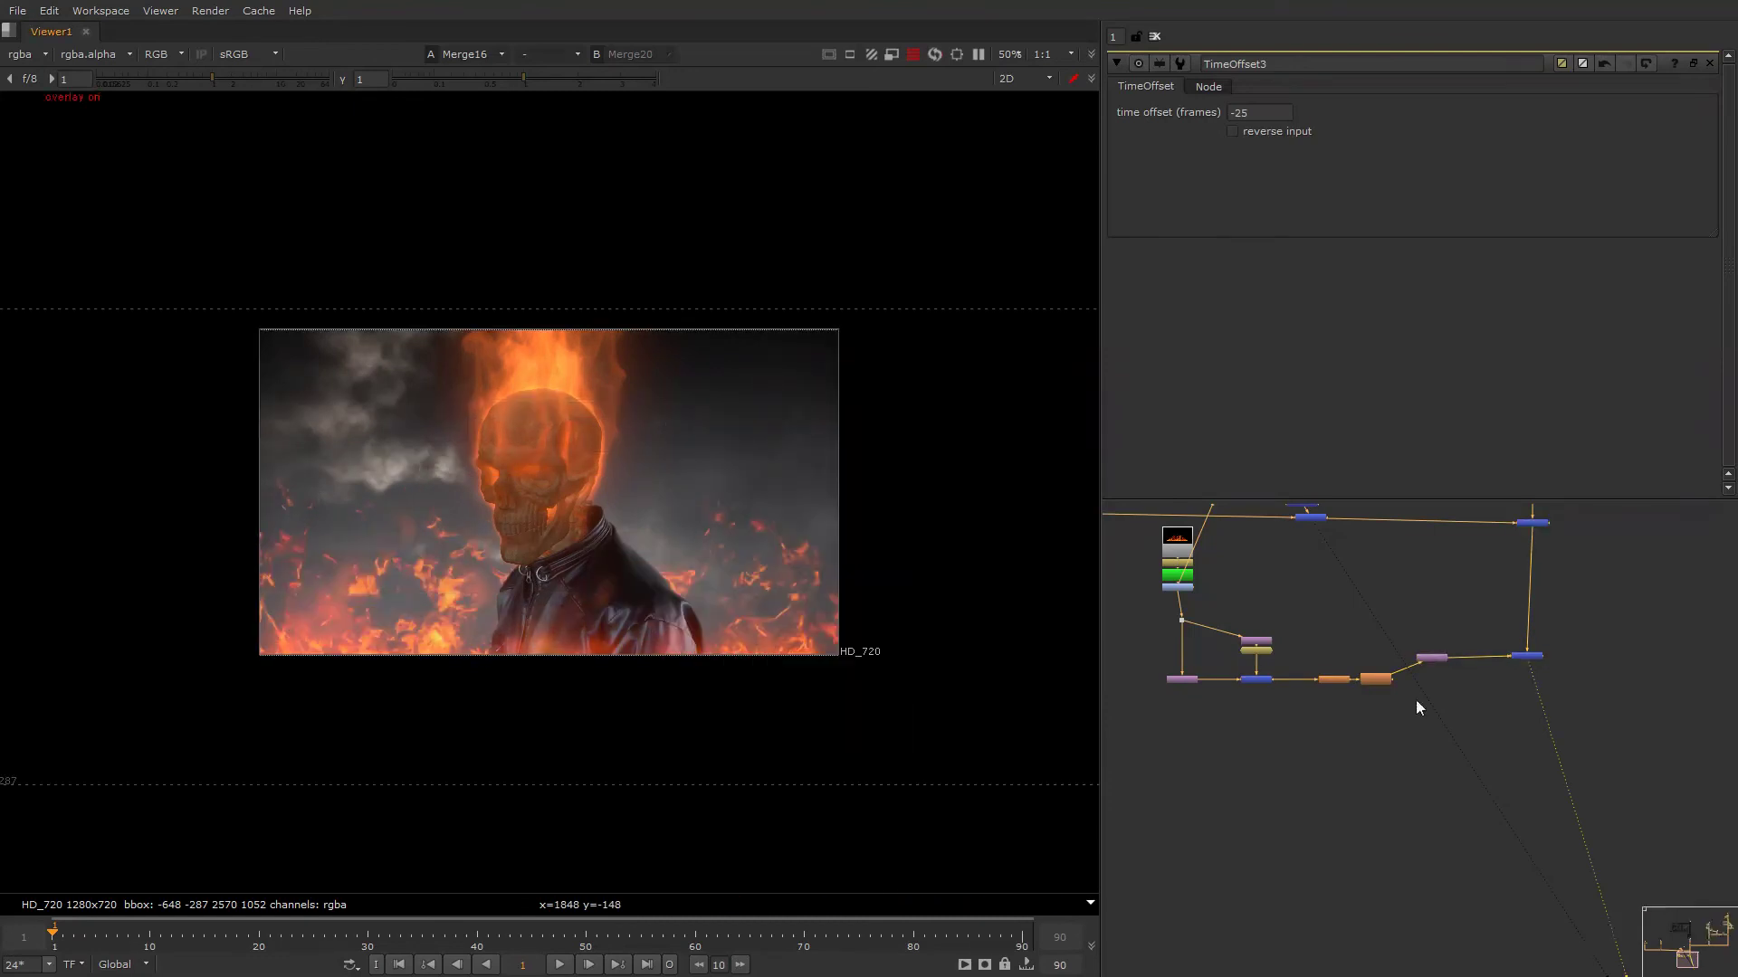
Insert a Grade after the merged background fires with gain 0.76, and check the composite with the overlay toggled.
{"action": "scroll", "coordinate": [1416, 699], "scroll_direction": "down", "scroll_amount": 3}
{"action": "left_click_drag", "start_coordinate": [1391, 659], "coordinate": [1442, 666], "text": "alt"}
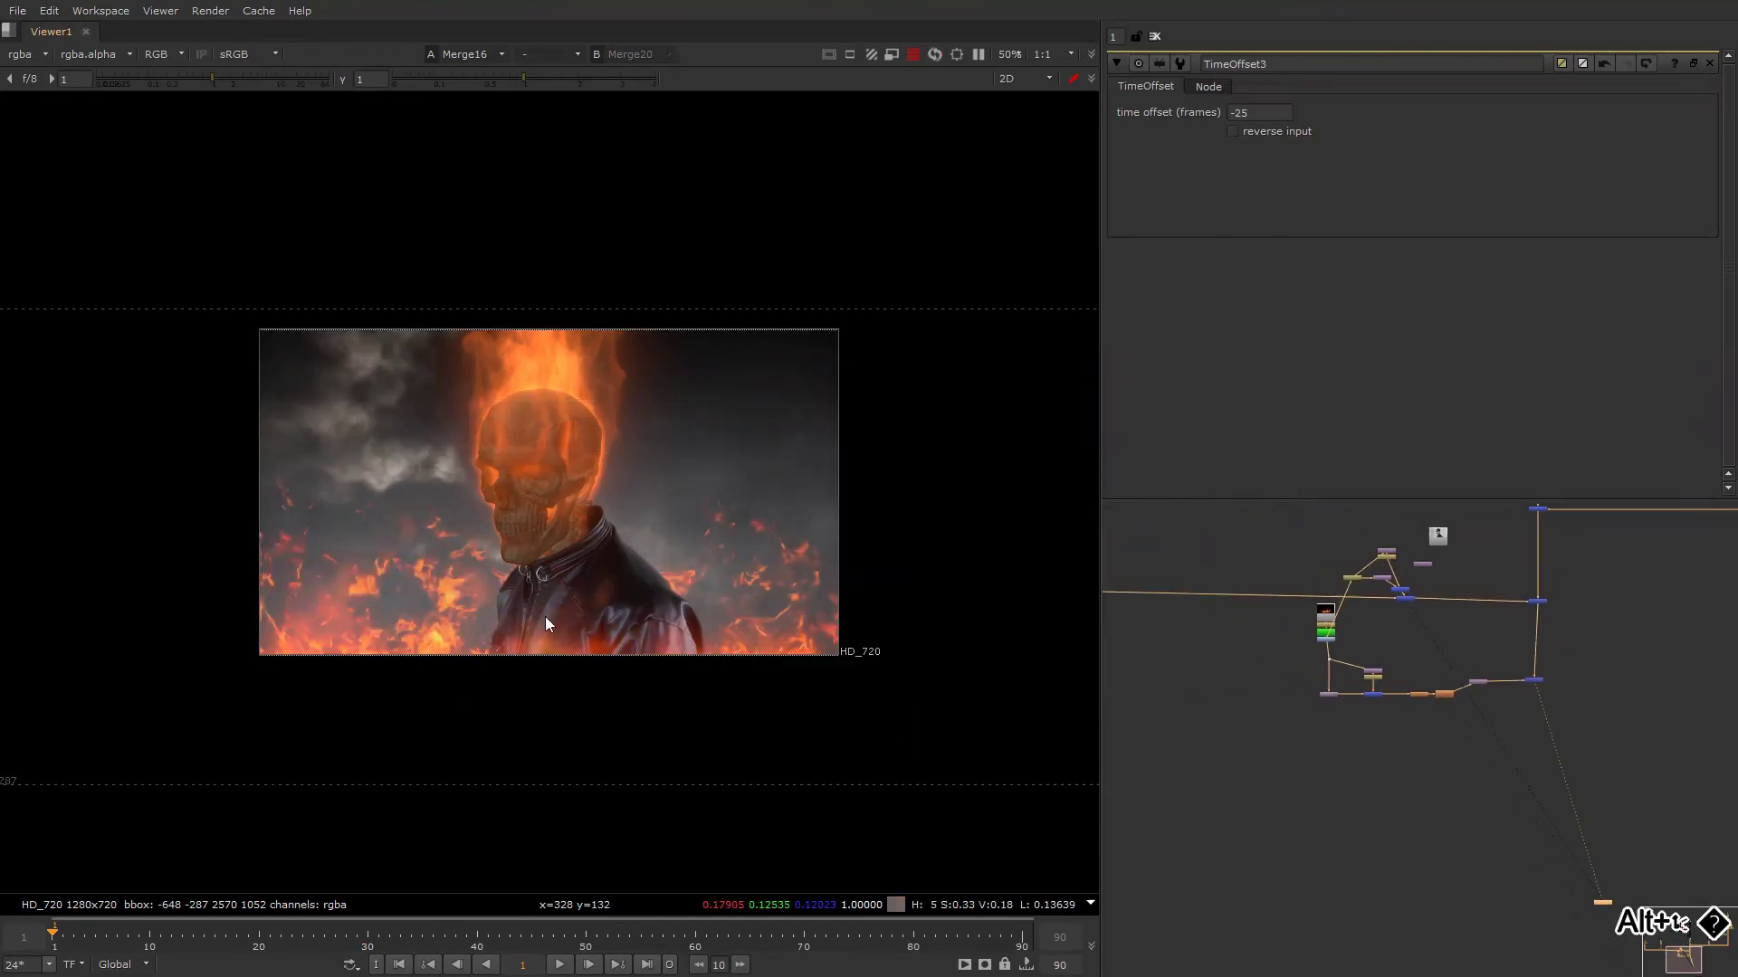
{"action": "scroll", "coordinate": [1394, 566], "scroll_direction": "up", "scroll_amount": 3}
{"action": "left_click", "coordinate": [1433, 683]}
{"action": "key", "text": "g"}
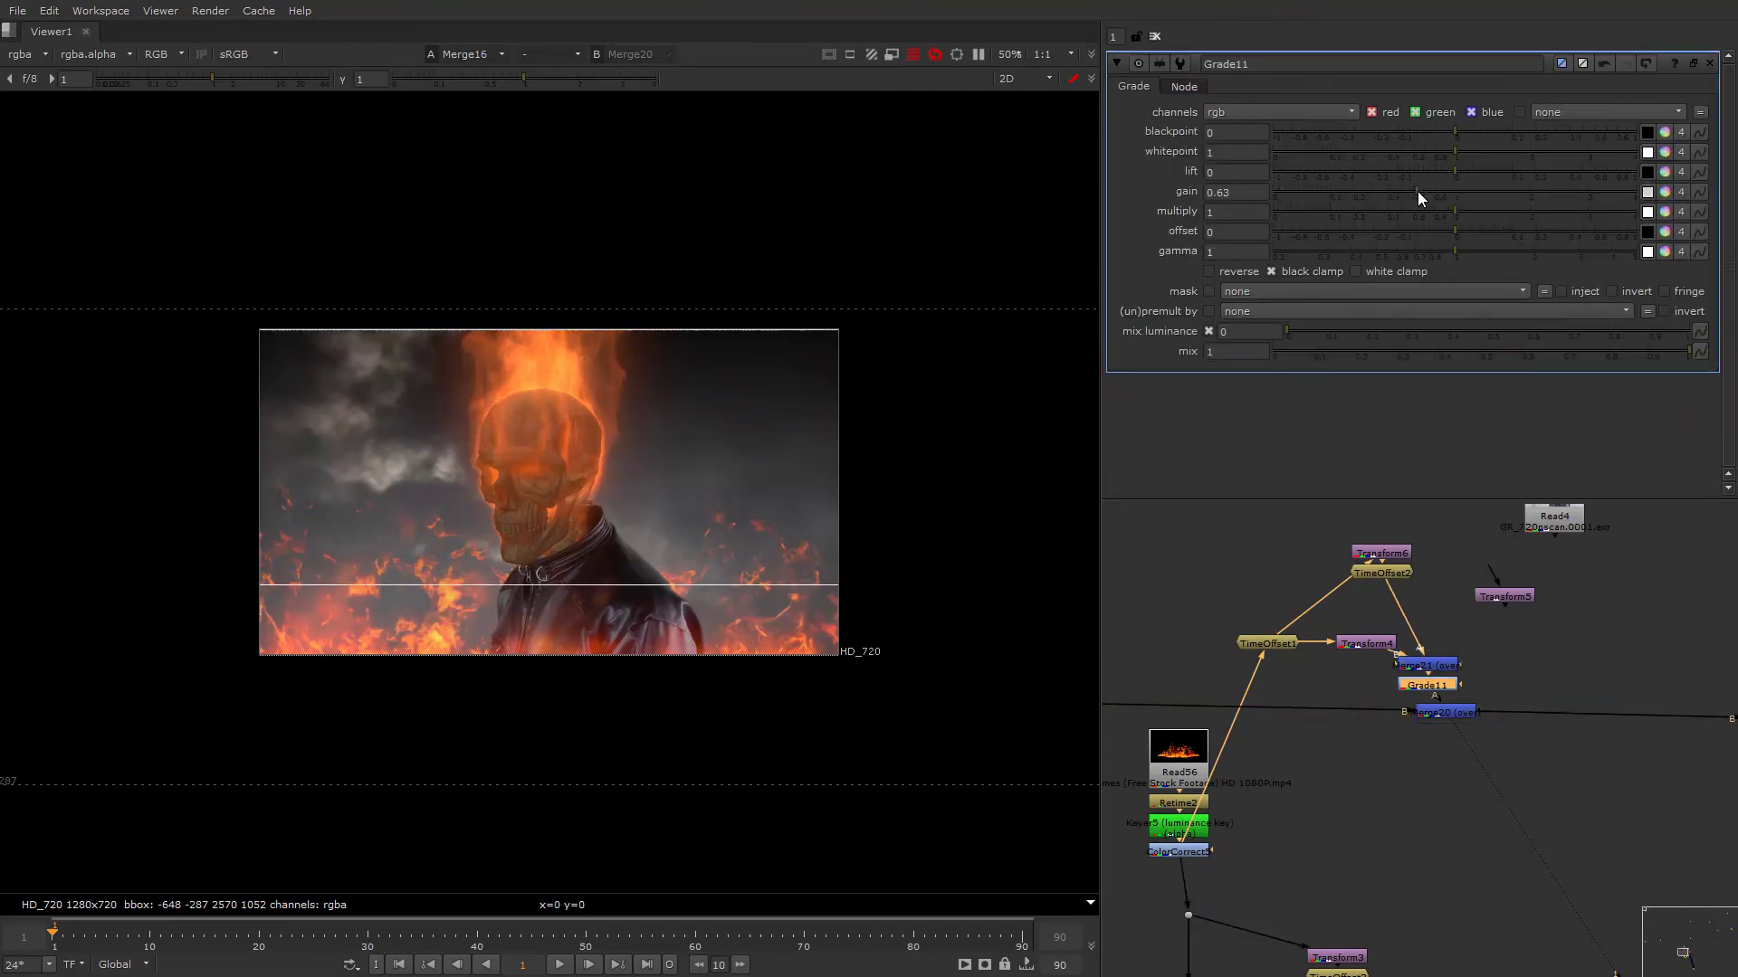
{"action": "left_click", "coordinate": [1425, 192]}
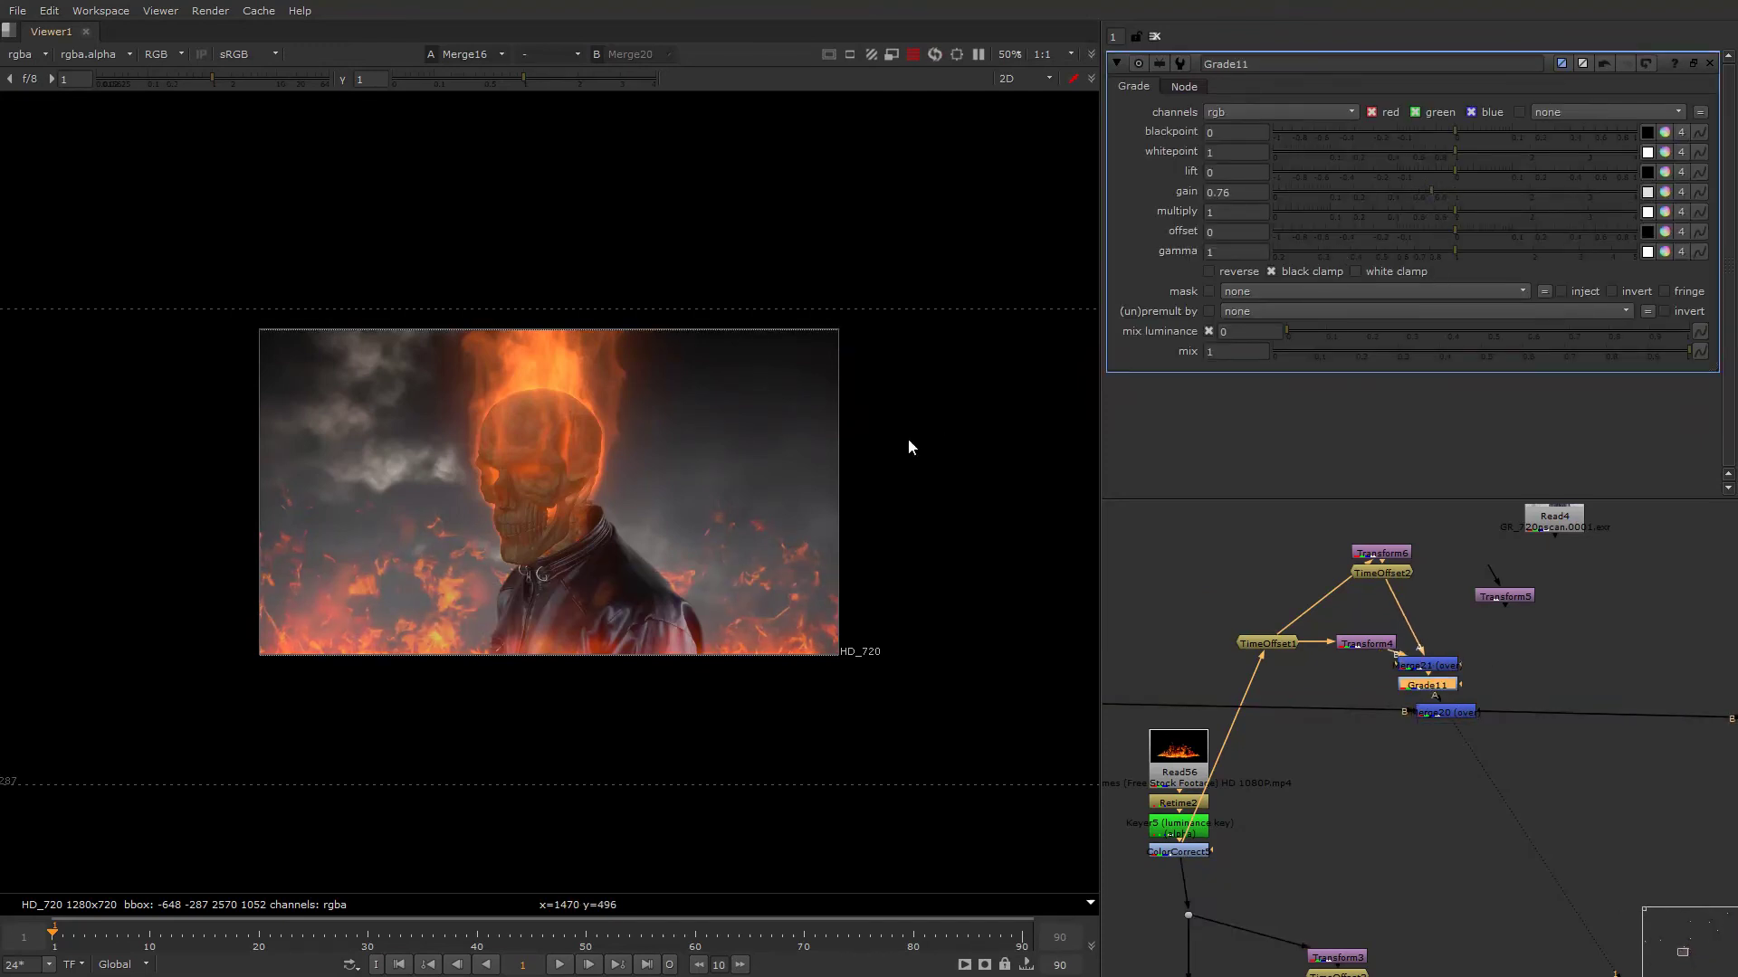
{"action": "key", "text": "q"}
{"action": "right_click", "coordinate": [822, 442]}
{"action": "left_click", "coordinate": [821, 442]}
Delete the unused, disconnected Transform beside the background fire branch.
{"action": "left_click_drag", "start_coordinate": [1396, 623], "coordinate": [1415, 698], "text": "alt"}
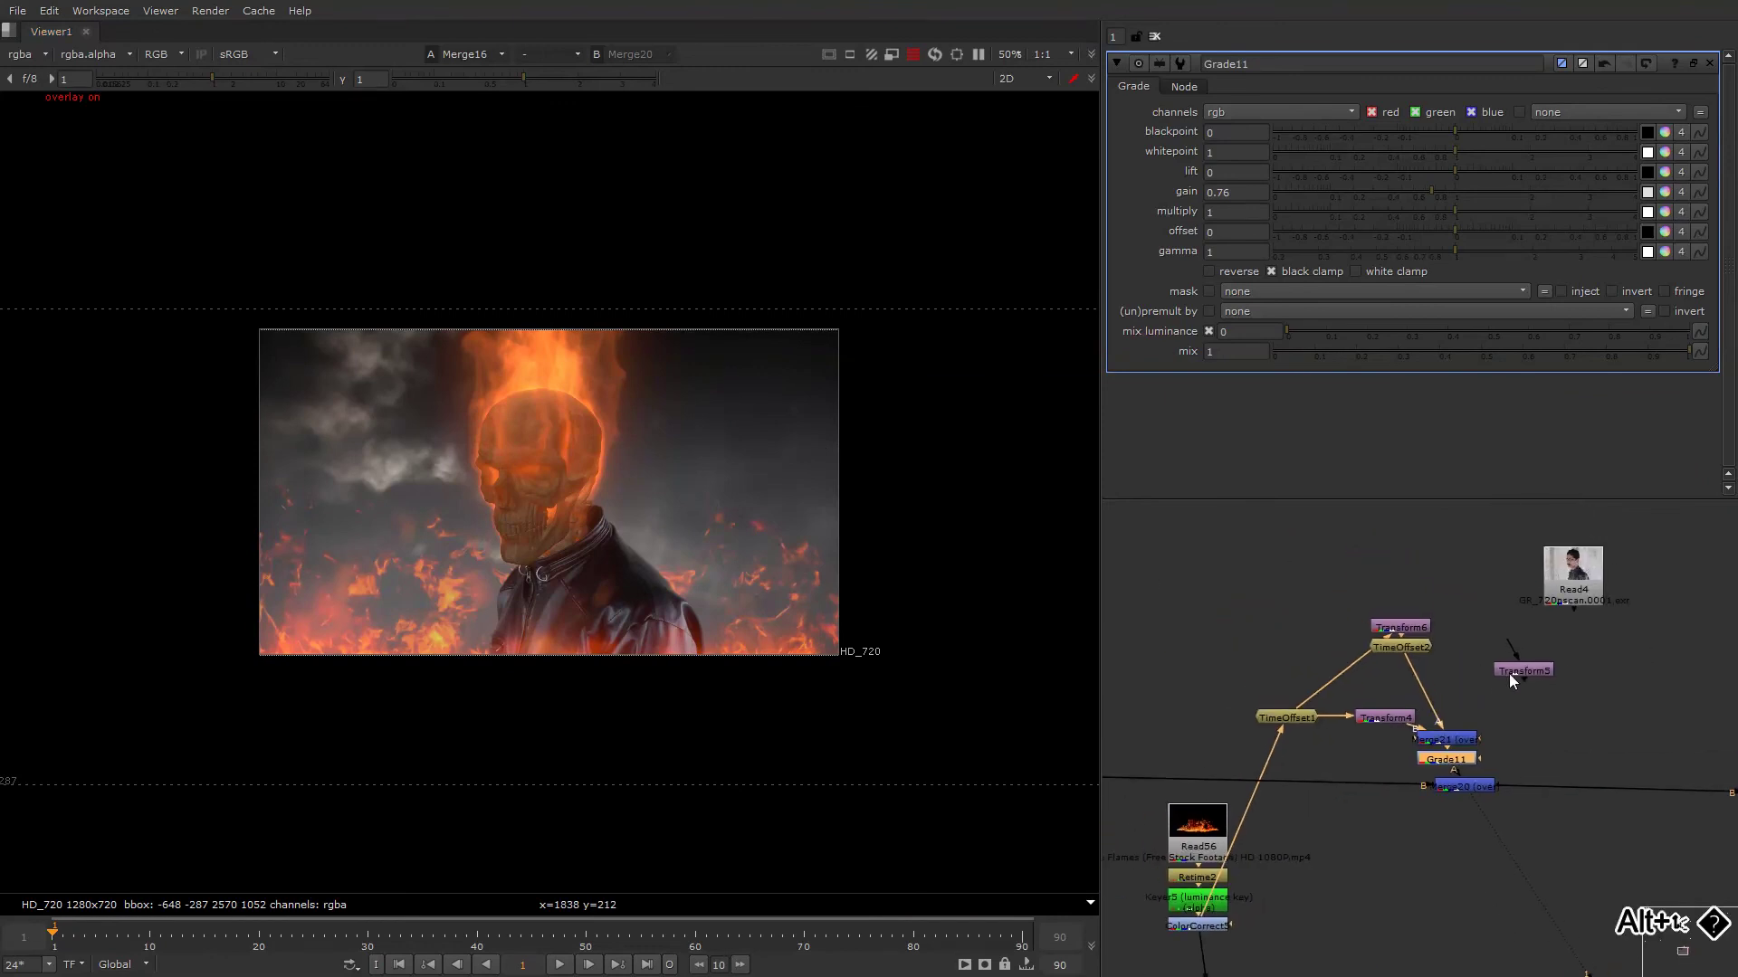
{"action": "left_click", "coordinate": [1509, 674]}
{"action": "key", "text": "Delete"}
{"action": "scroll", "coordinate": [1462, 676], "scroll_direction": "down", "scroll_amount": 1}
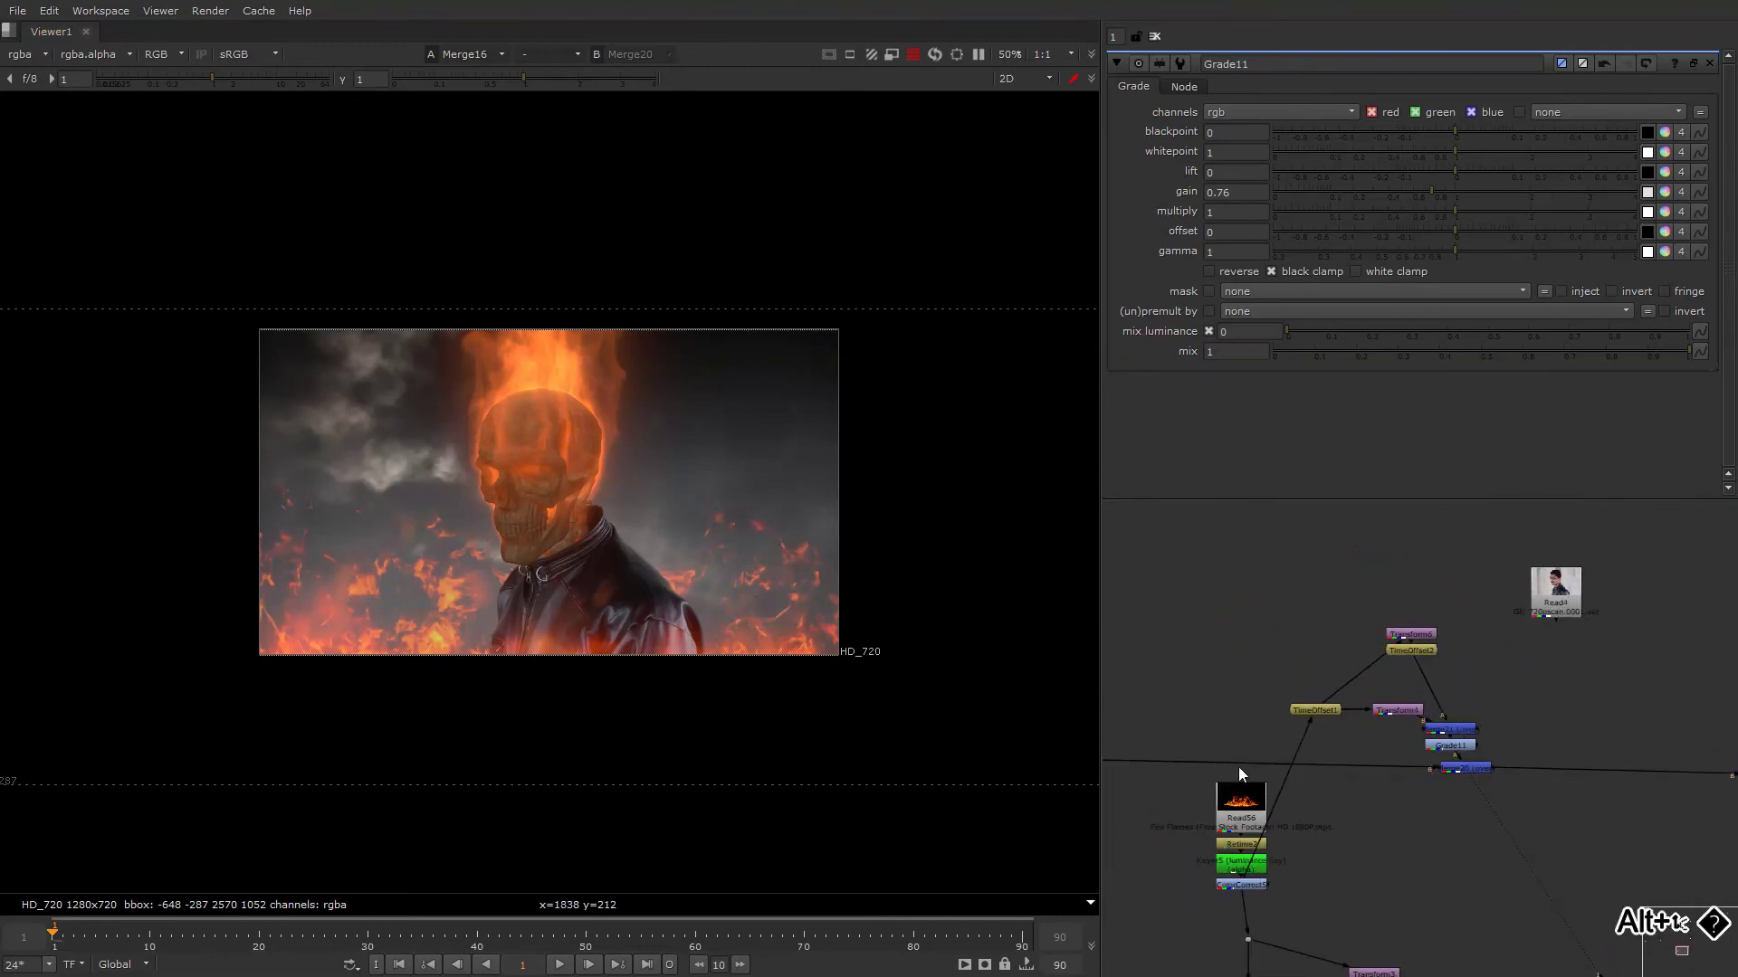
Add a Dot beneath the fire source stack and line up the first background fire TimeOffset horizontally with it.
{"action": "scroll", "coordinate": [1240, 772], "scroll_direction": "down", "scroll_amount": 2}
{"action": "left_click_drag", "start_coordinate": [1234, 704], "coordinate": [1305, 534]}
{"action": "left_click", "coordinate": [1298, 576]}
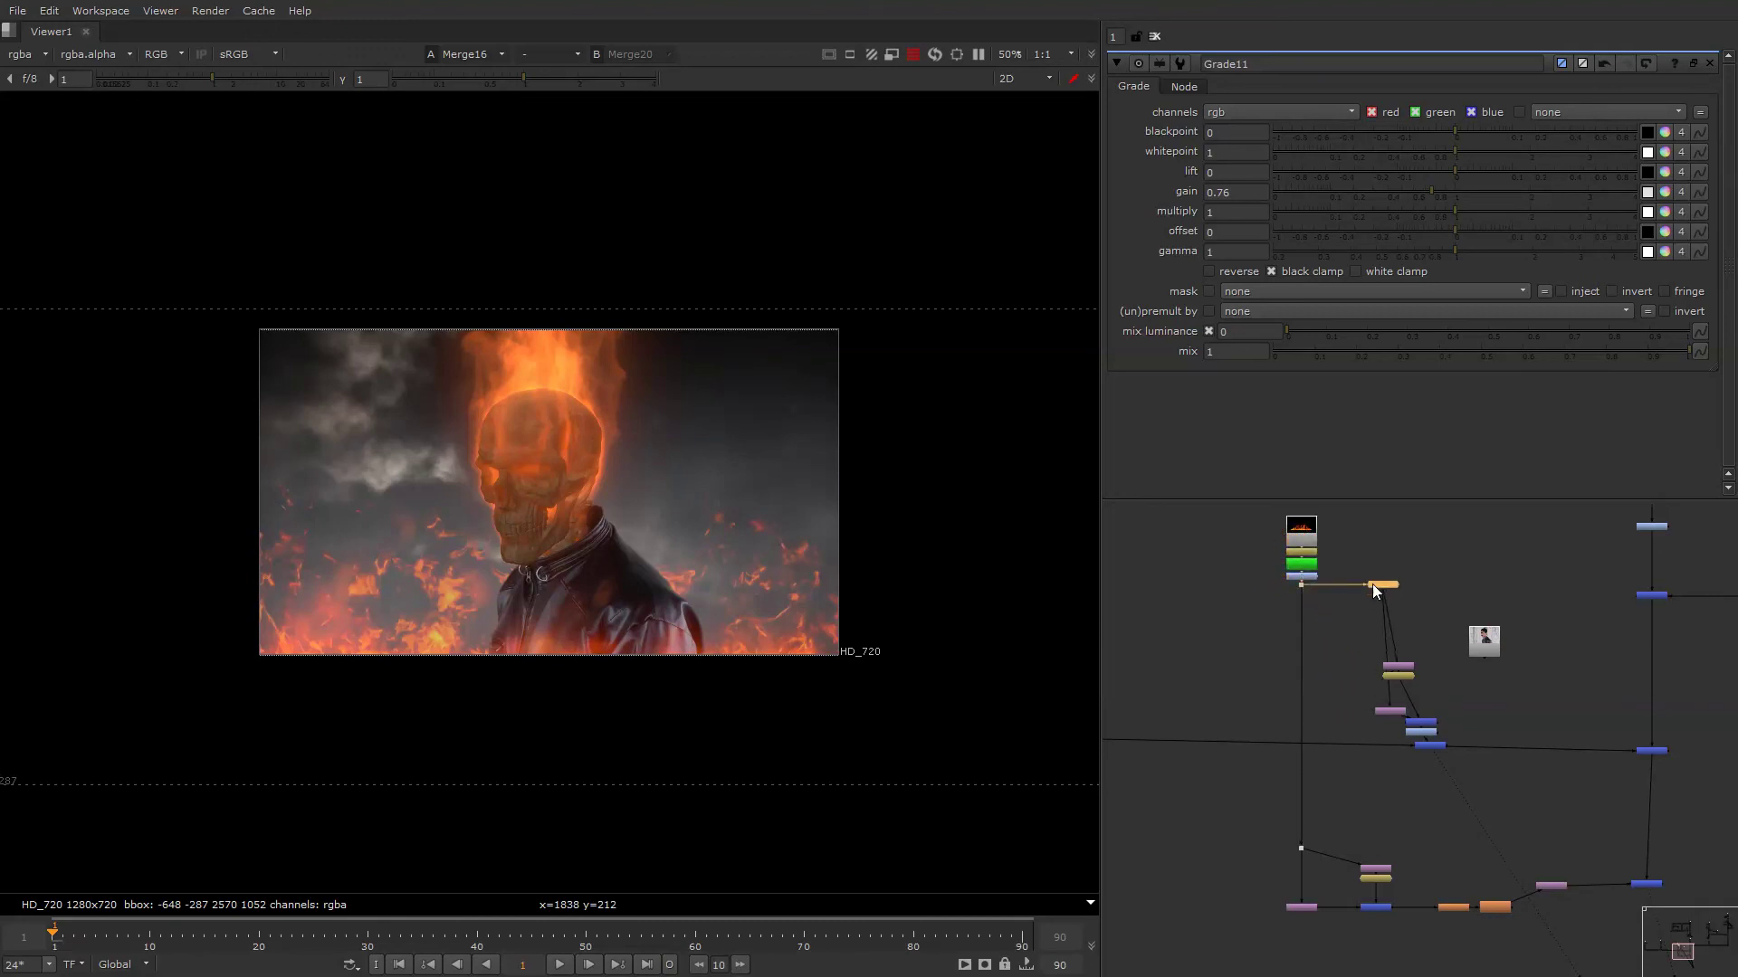
{"action": "left_click_drag", "start_coordinate": [1372, 583], "coordinate": [1381, 584]}
{"action": "scroll", "coordinate": [1403, 663], "scroll_direction": "up", "scroll_amount": 2}
Spread the background fire's Transforms and second TimeOffset into straight branches, and align the Merge into the main line beneath the Grade.
{"action": "left_click_drag", "start_coordinate": [1526, 644], "coordinate": [1421, 563], "text": "alt"}
{"action": "scroll", "coordinate": [1496, 679], "scroll_direction": "down", "scroll_amount": 6}
{"action": "scroll", "coordinate": [1410, 704], "scroll_direction": "up", "scroll_amount": 4}
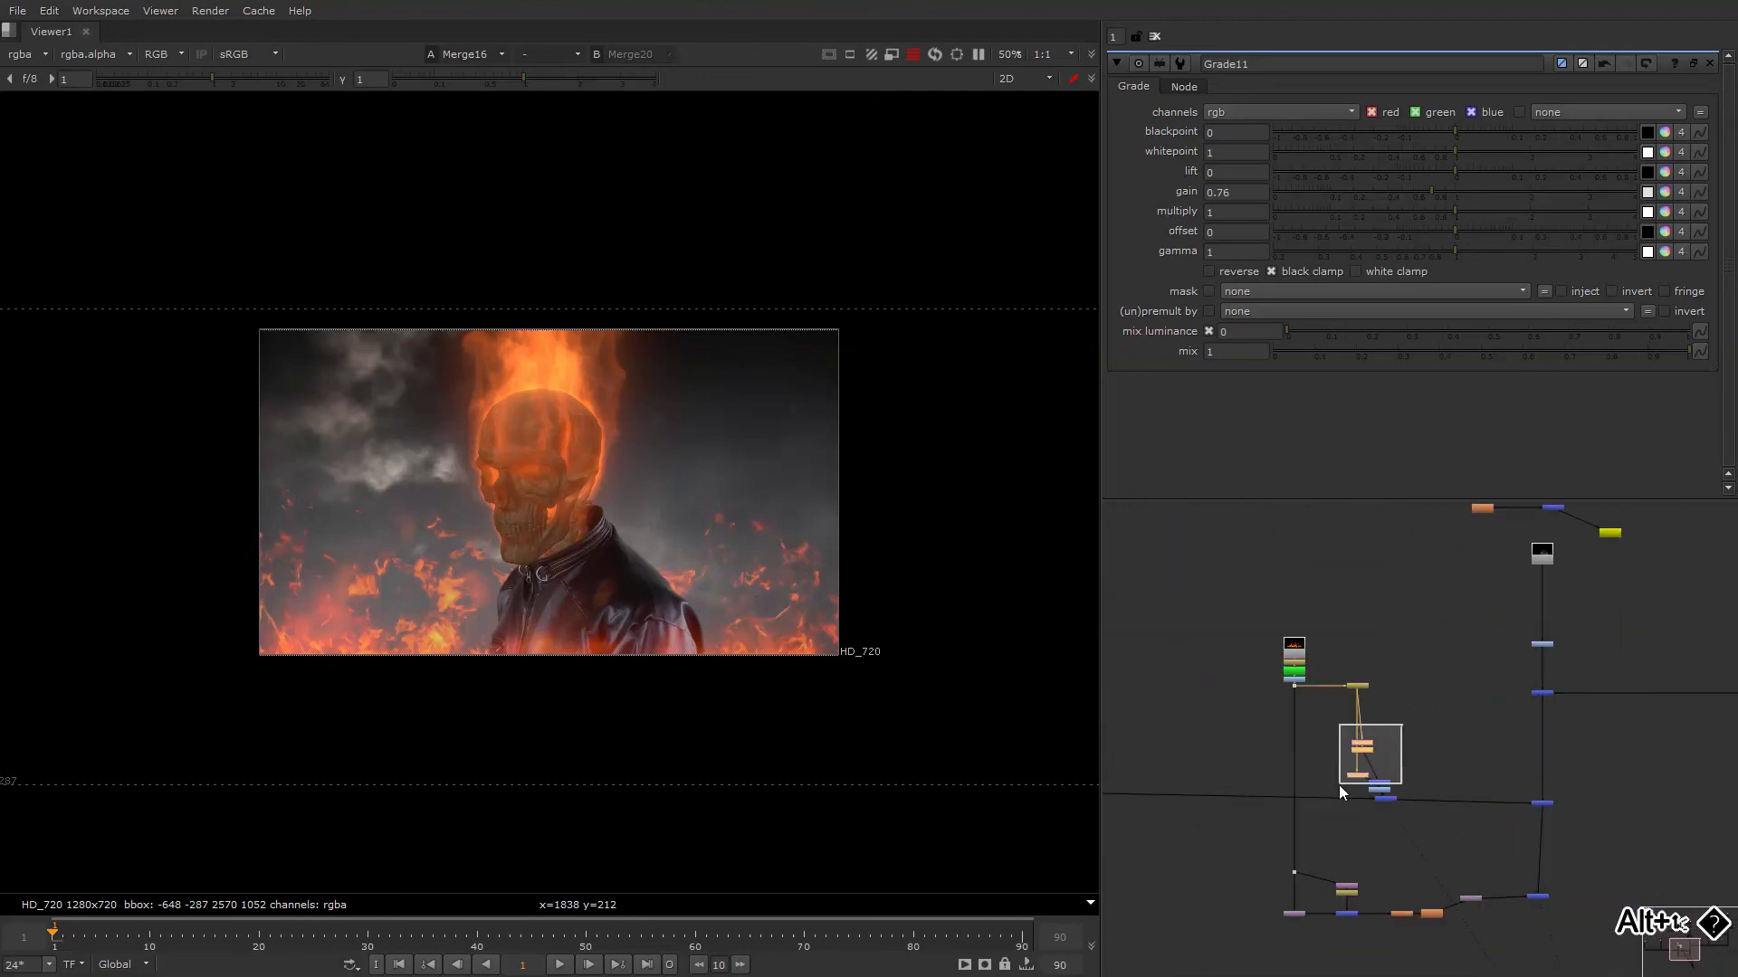
{"action": "scroll", "coordinate": [1348, 785], "scroll_direction": "up", "scroll_amount": 3}
{"action": "left_click_drag", "start_coordinate": [1359, 774], "coordinate": [1352, 680]}
{"action": "left_click", "coordinate": [1446, 715]}
{"action": "mouse_move", "coordinate": [1439, 631]}
{"action": "left_mouse_down"}
{"action": "mouse_move", "coordinate": [1469, 597]}
{"action": "mouse_move", "coordinate": [1454, 647]}
{"action": "left_mouse_up"}
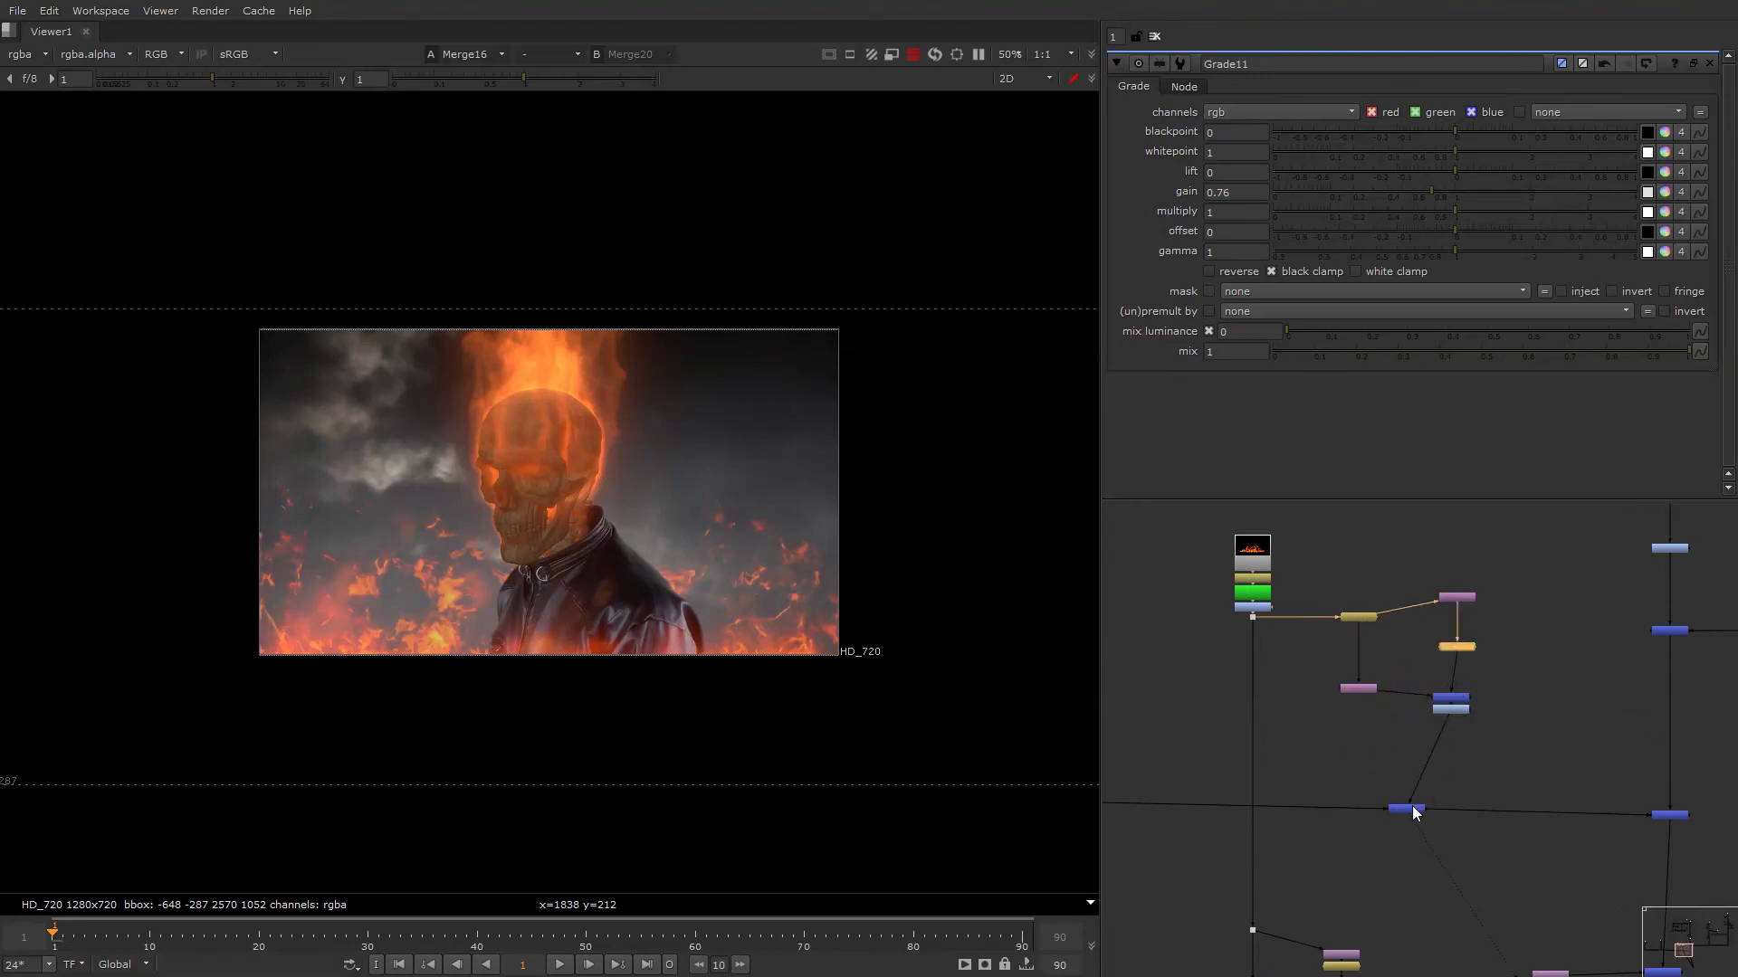
{"action": "left_click_drag", "start_coordinate": [1412, 808], "coordinate": [1466, 816]}
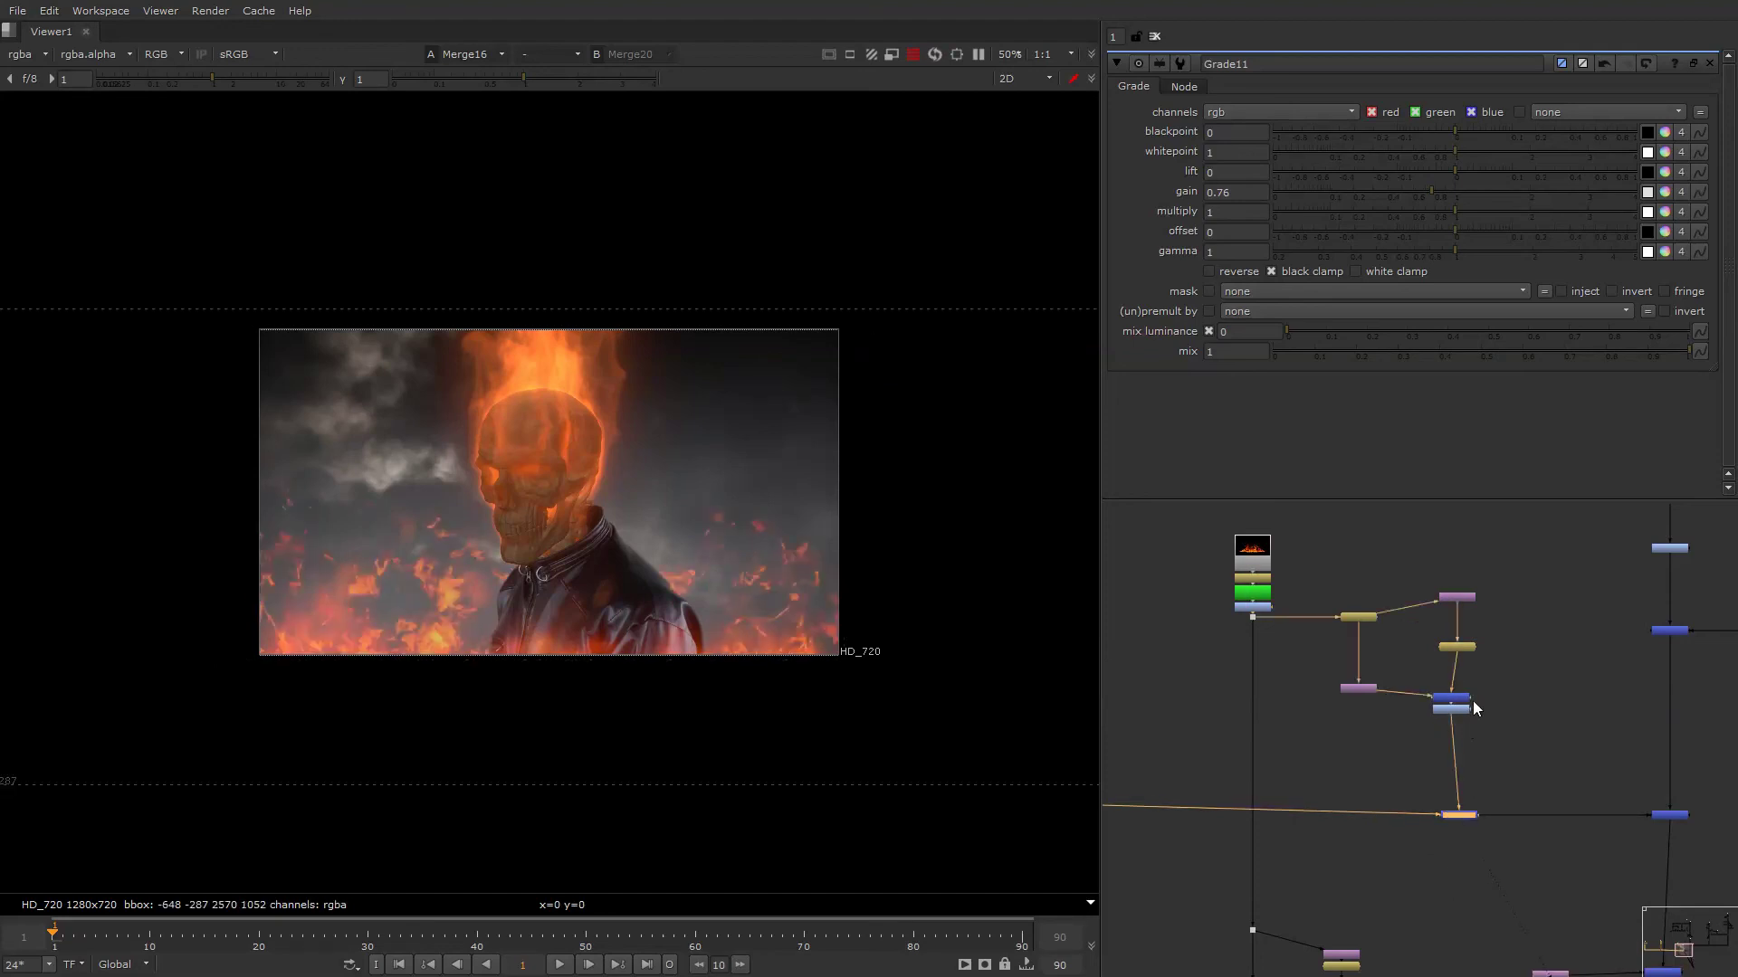
Insert a Defocus after the background fire's Grade and set its defocus to 5.
{"action": "scroll", "coordinate": [1474, 701], "scroll_direction": "up", "scroll_amount": 2}
{"action": "left_click", "coordinate": [1447, 731]}
{"action": "key", "text": "Tab"}
{"action": "type", "text": "de"}
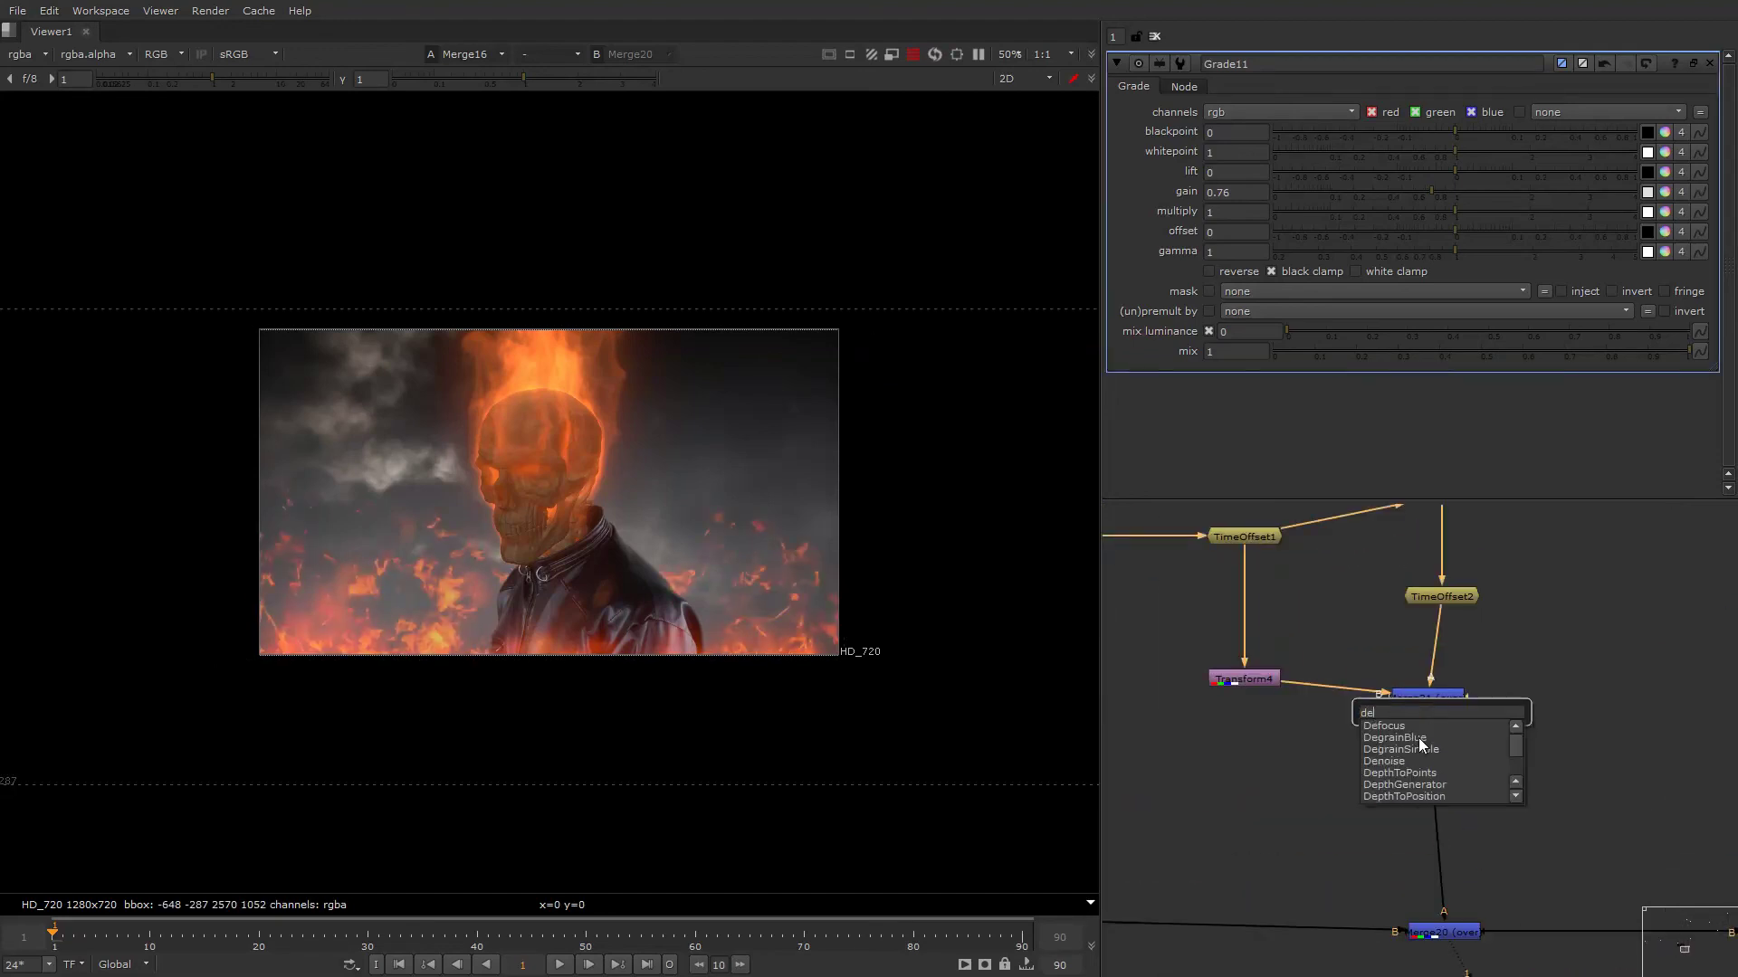
{"action": "left_click", "coordinate": [1413, 725]}
{"action": "double_click", "coordinate": [1208, 133]}
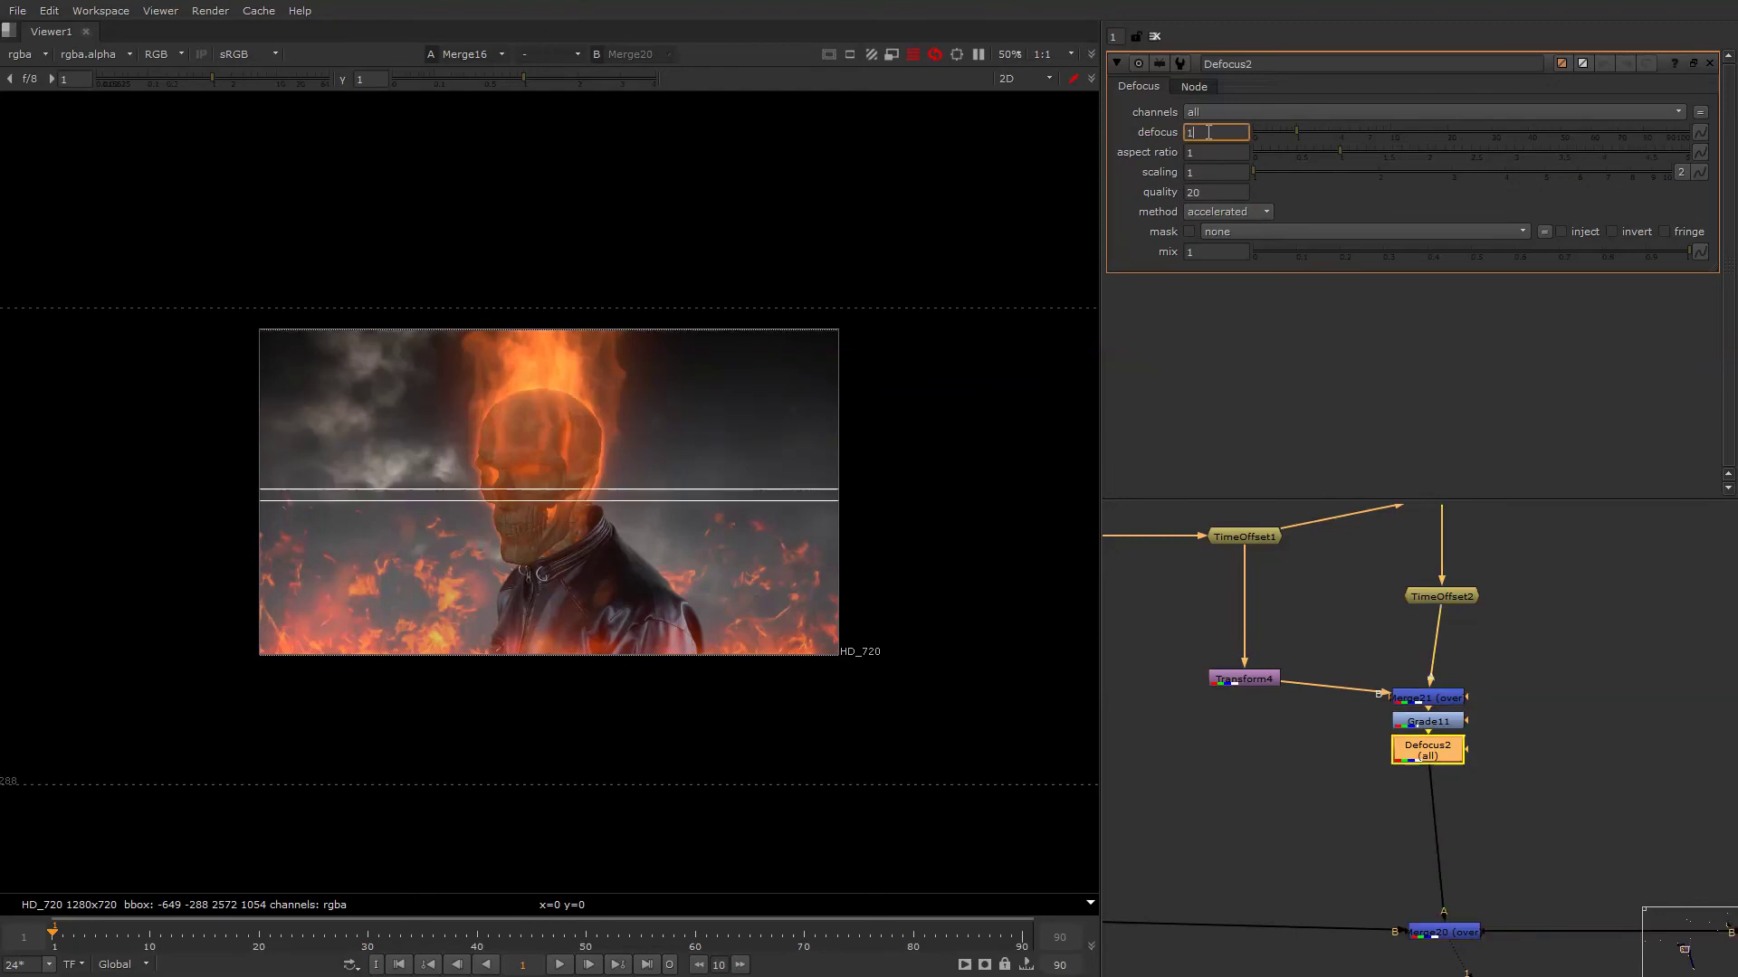
{"action": "type", "text": "5"}
{"action": "key", "text": "Return"}
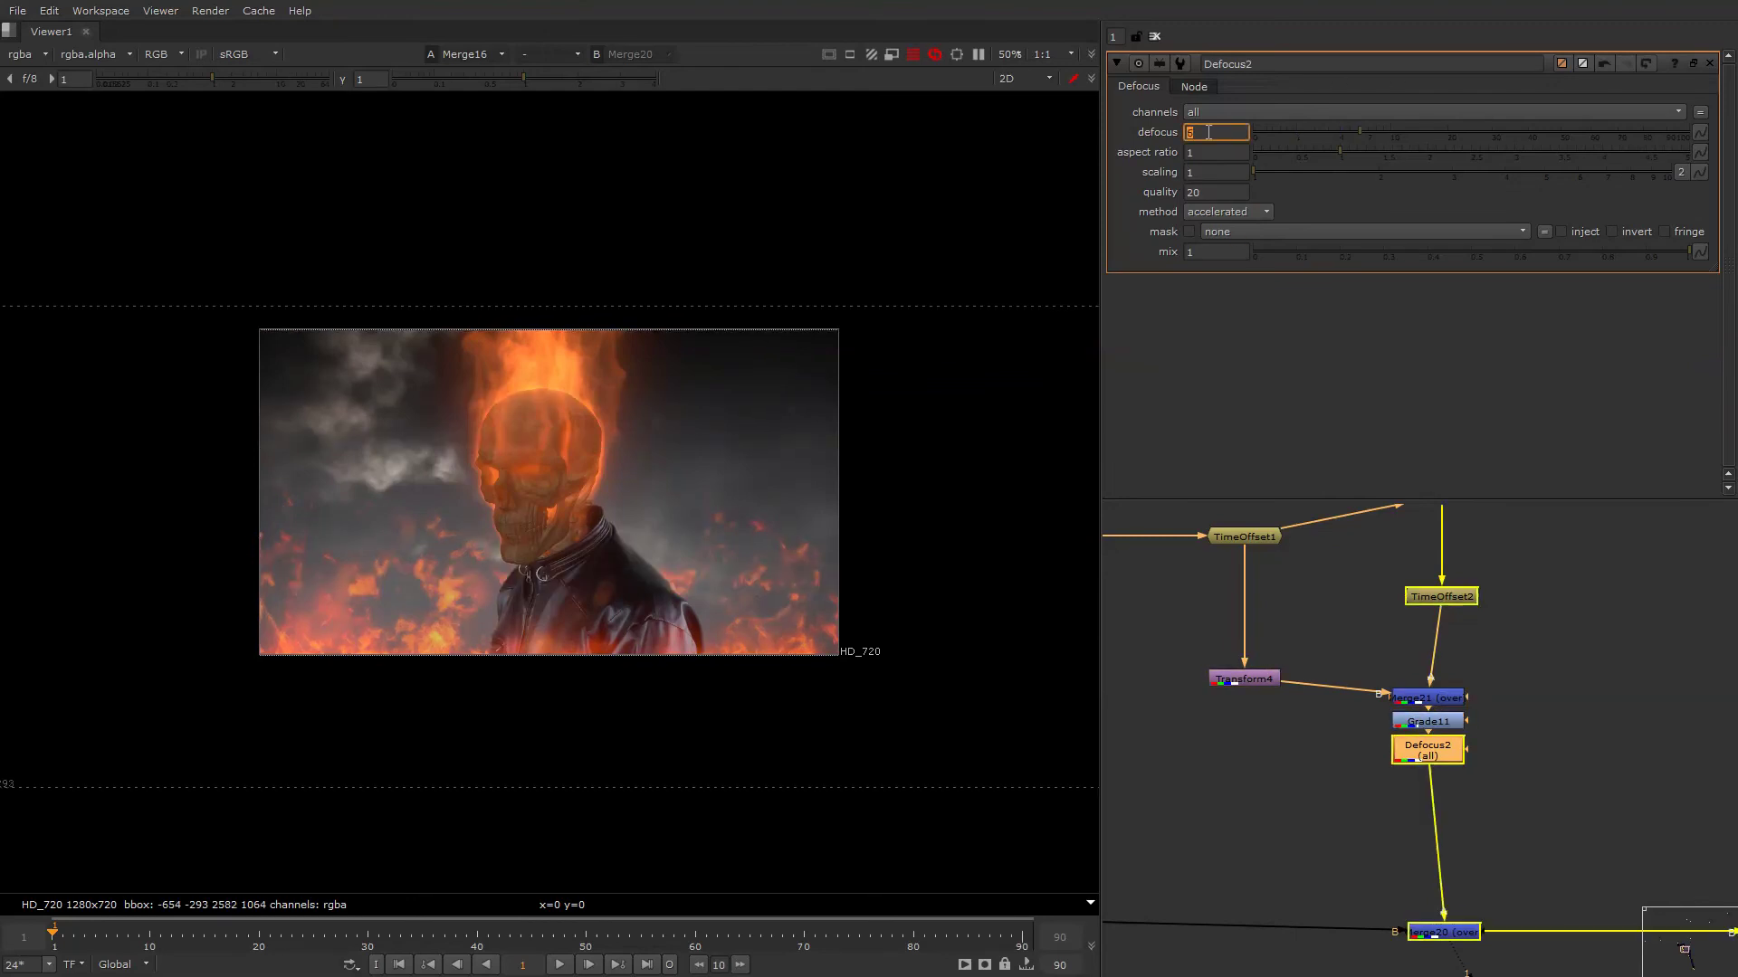
{"action": "left_click", "coordinate": [1492, 604]}
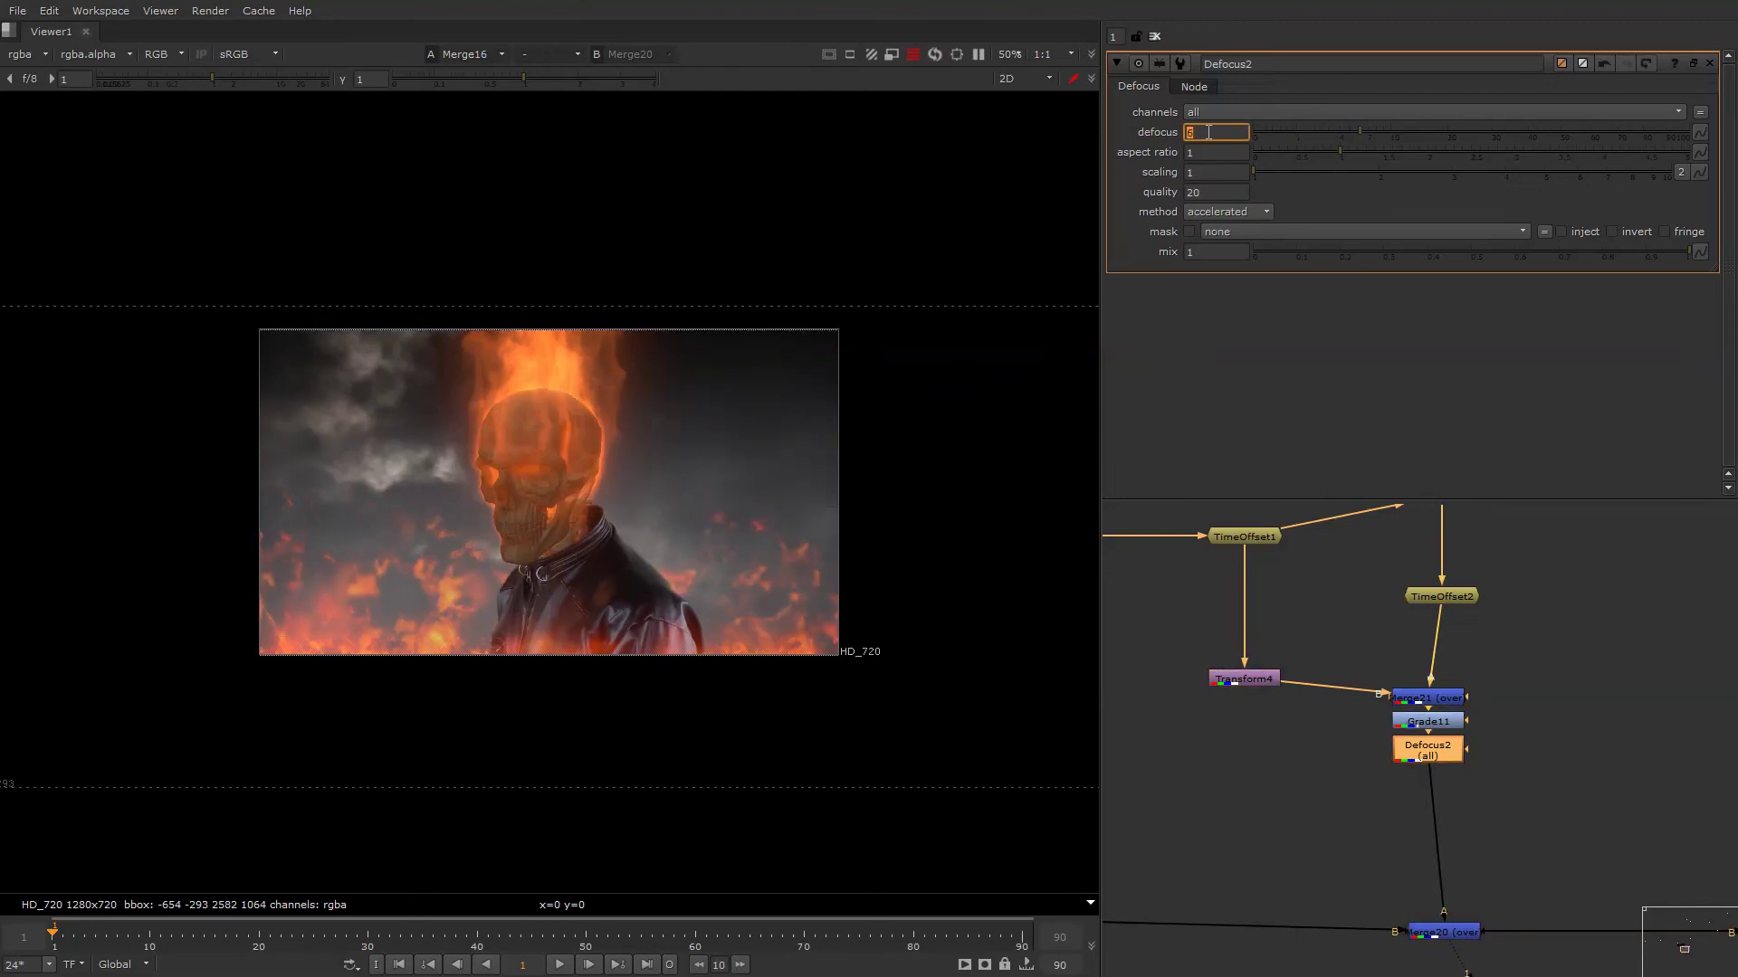
Insert a Glow between the background fire's Grade and Defocus, and set its size to 100.
{"action": "left_click", "coordinate": [1435, 726]}
{"action": "key", "text": "Tab"}
{"action": "type", "text": "glow"}
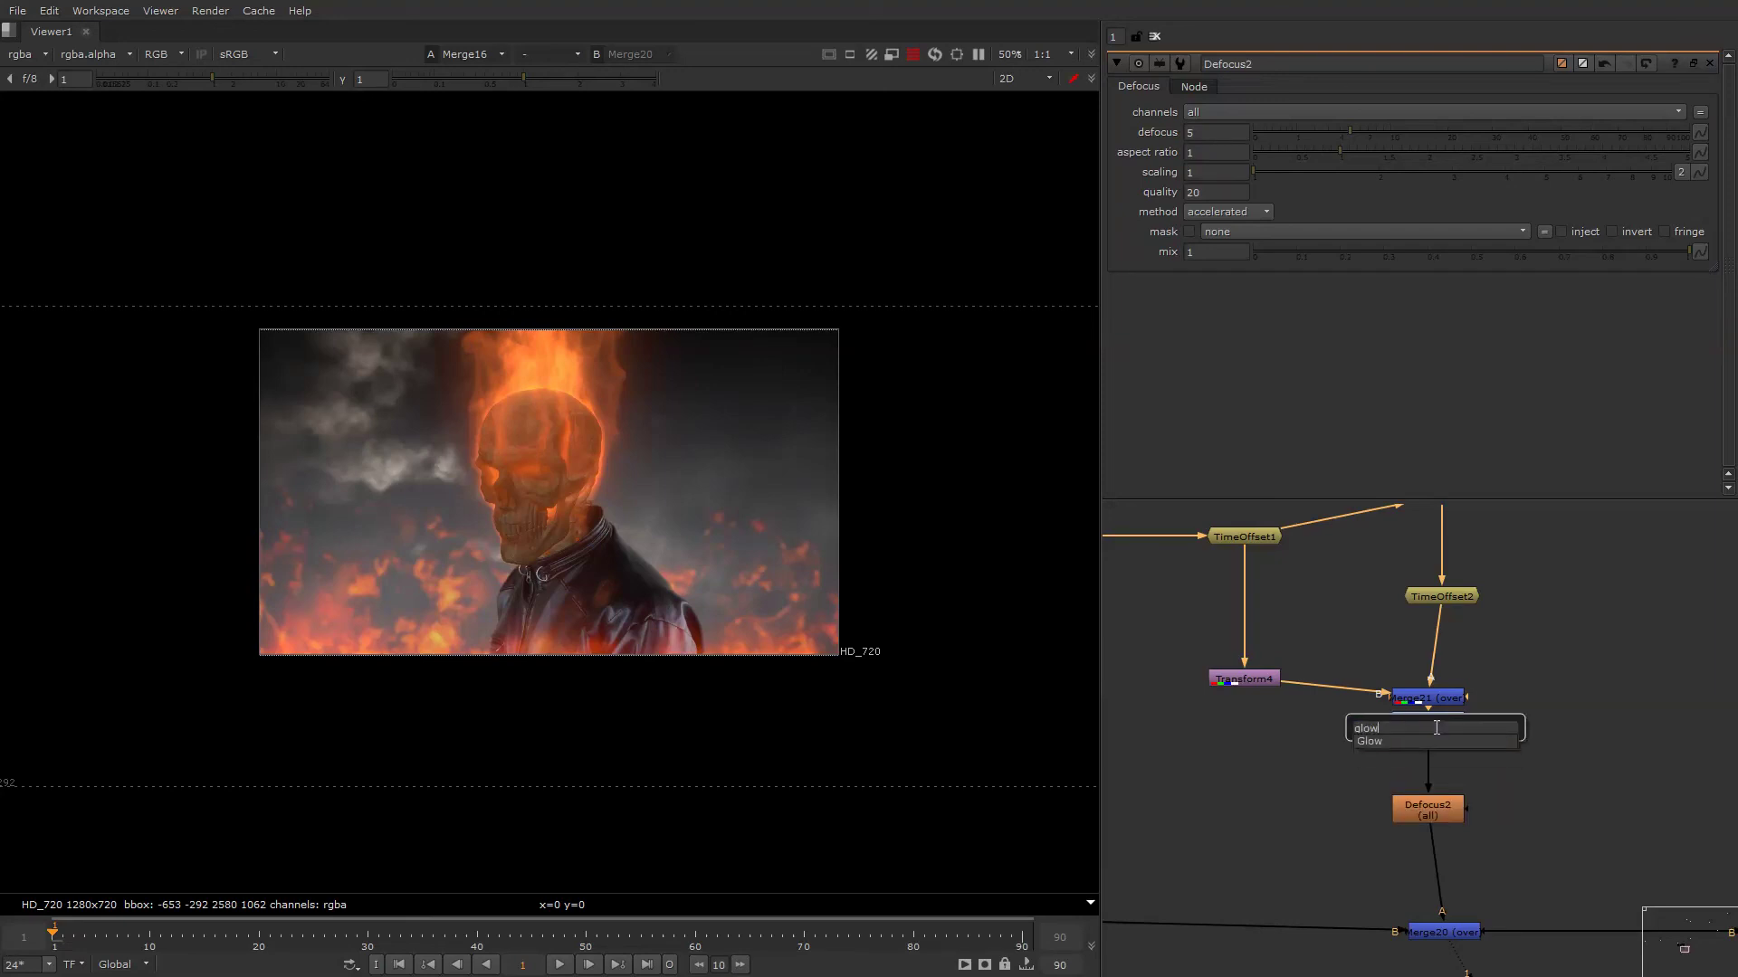
{"action": "key", "text": "Return"}
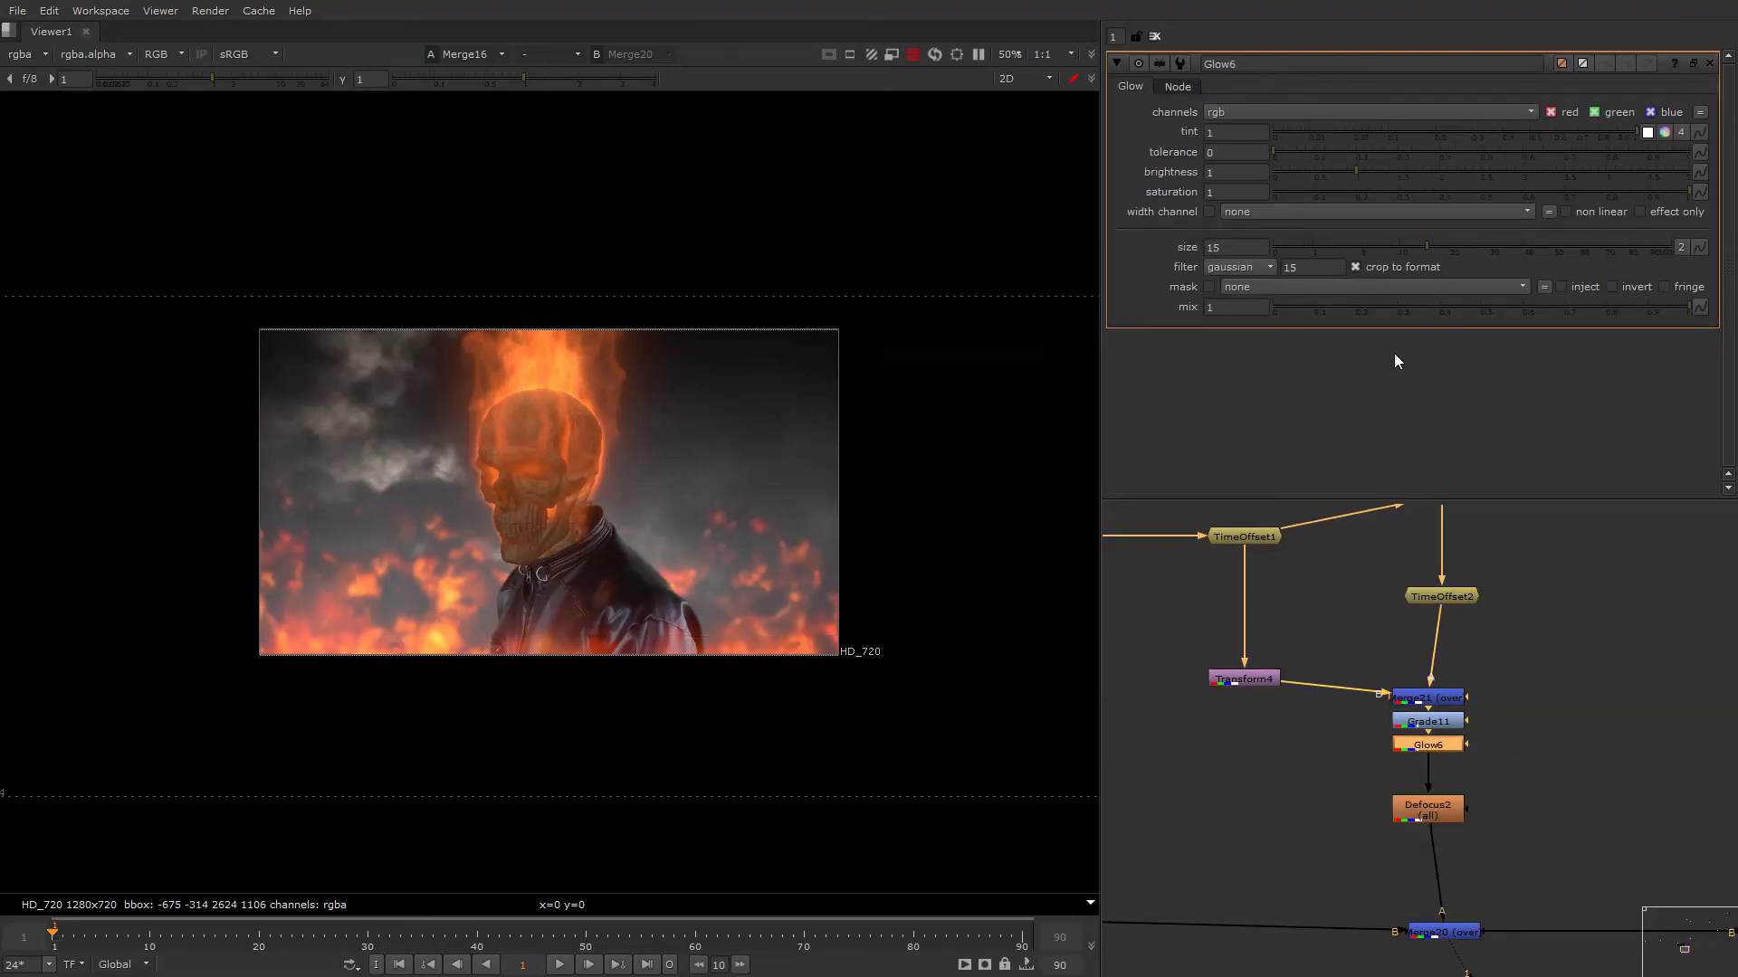
{"action": "left_click_drag", "start_coordinate": [1427, 245], "coordinate": [1675, 255]}
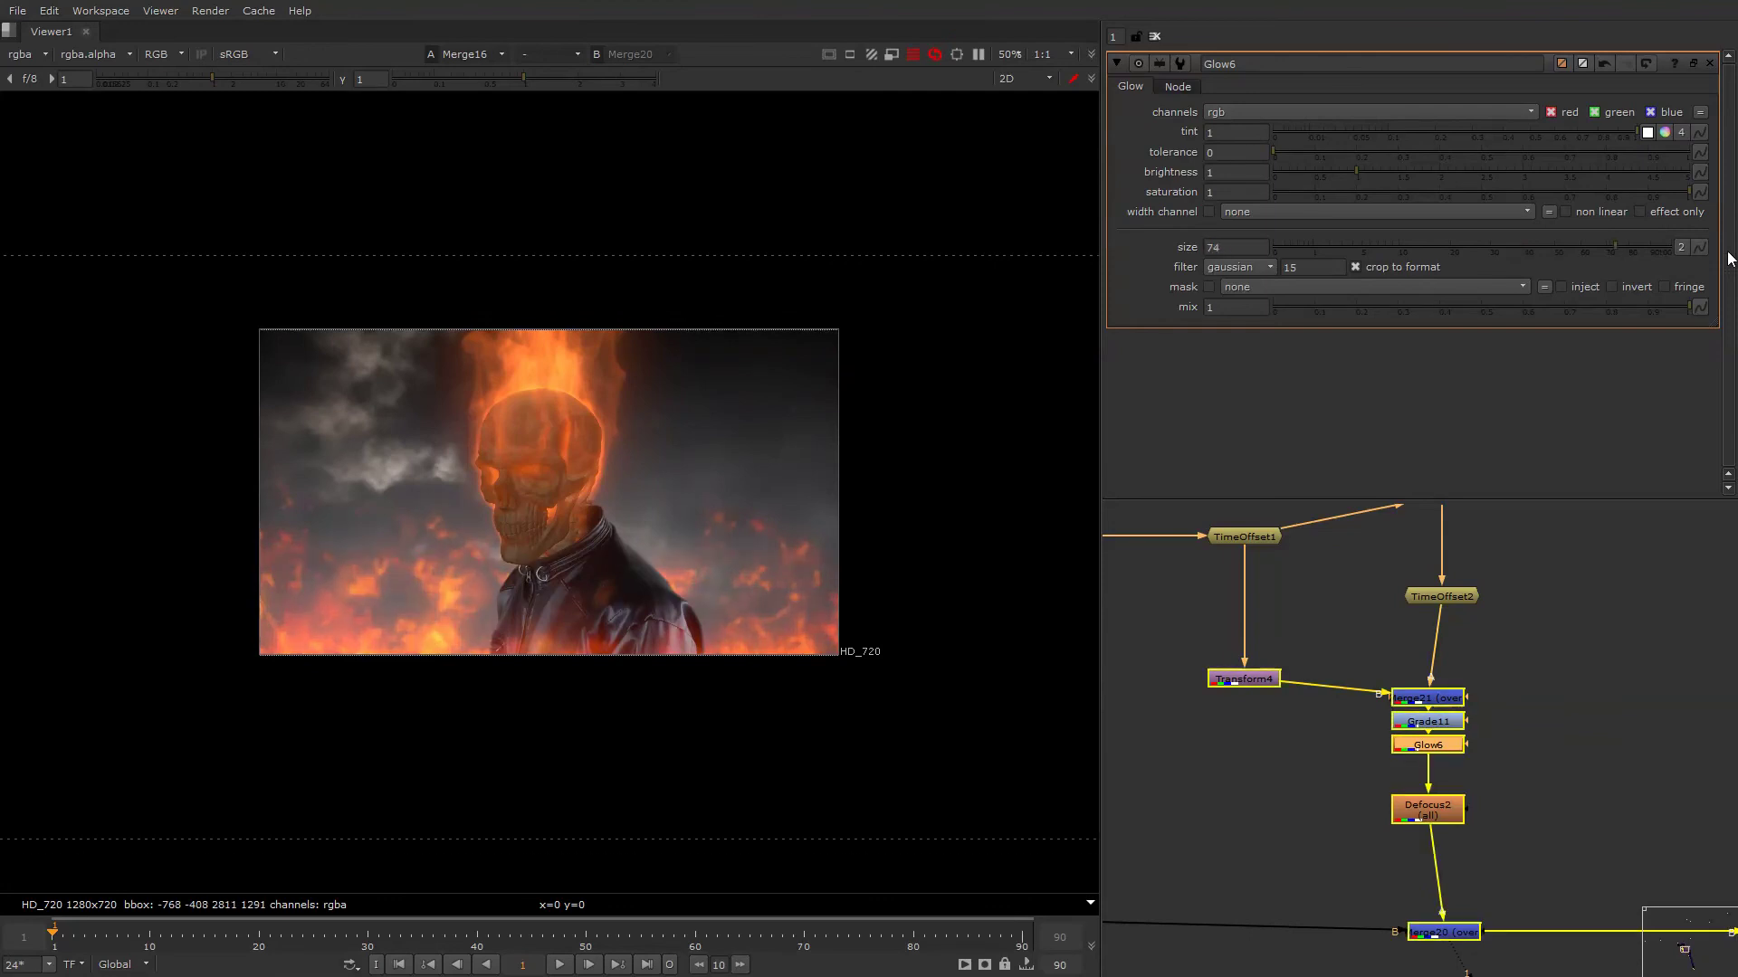
Check the glowing background fire in the composite with the viewer overlay switched off and on.
{"action": "right_click", "coordinate": [688, 459]}
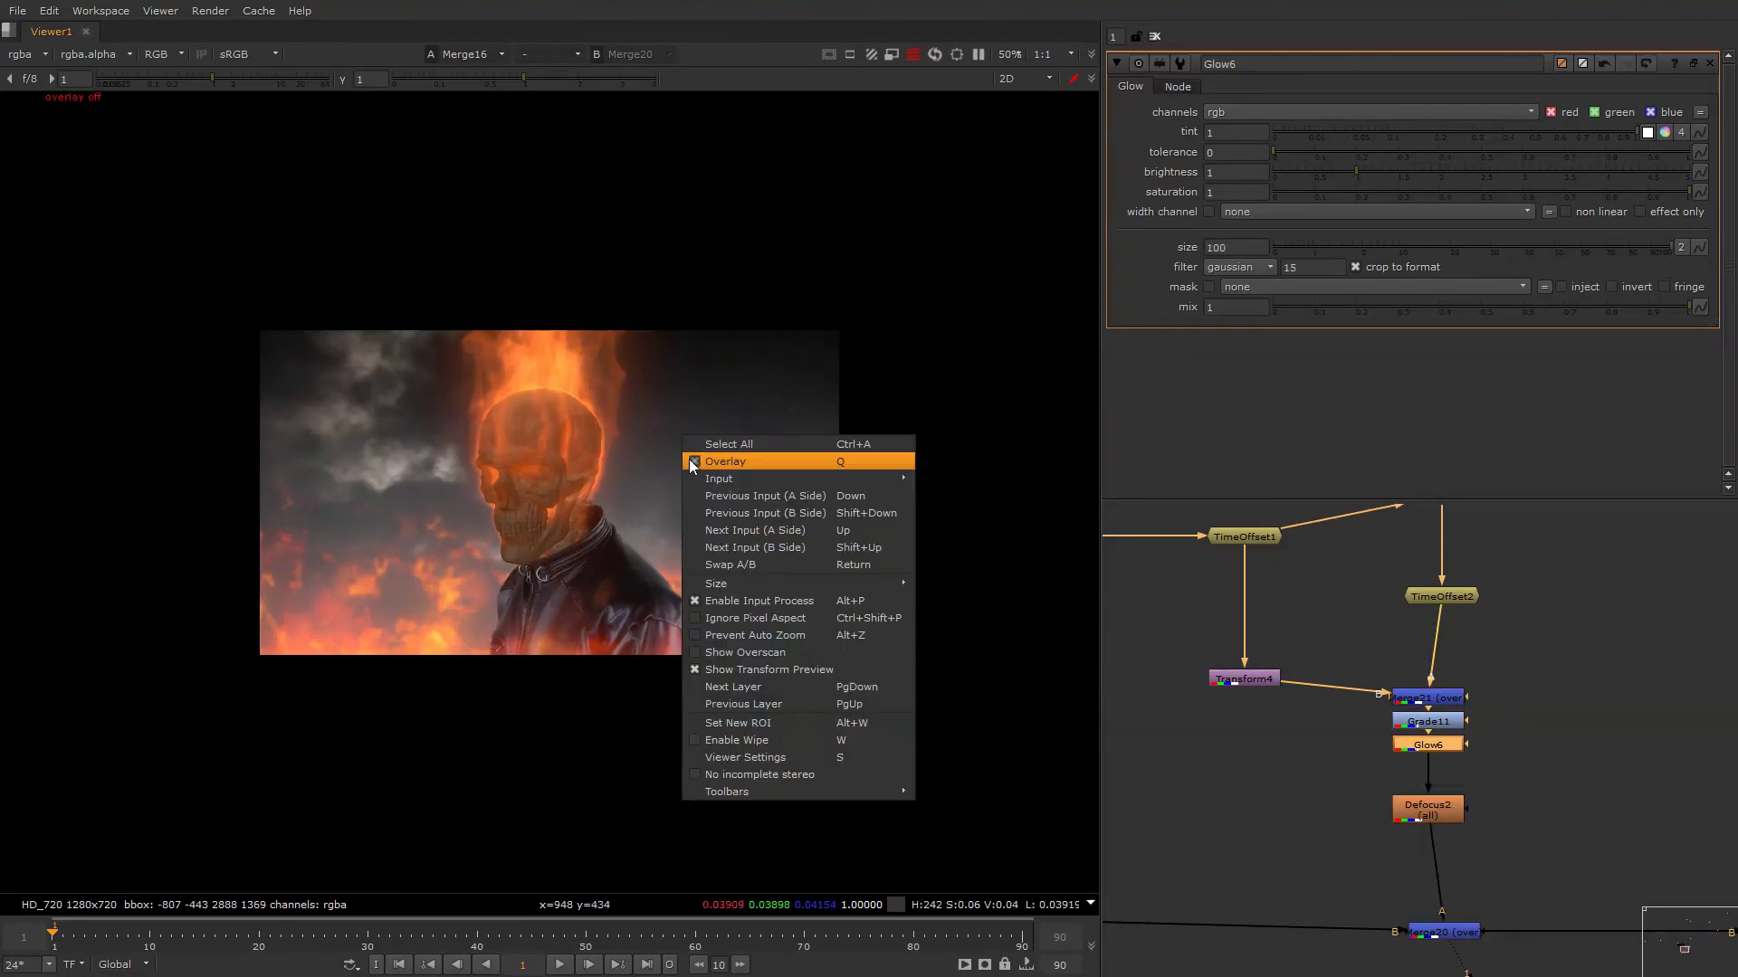
{"action": "left_click", "coordinate": [688, 459]}
{"action": "scroll", "coordinate": [1558, 705], "scroll_direction": "down", "scroll_amount": 3}
{"action": "scroll", "coordinate": [1558, 705], "scroll_direction": "down", "scroll_amount": 3}
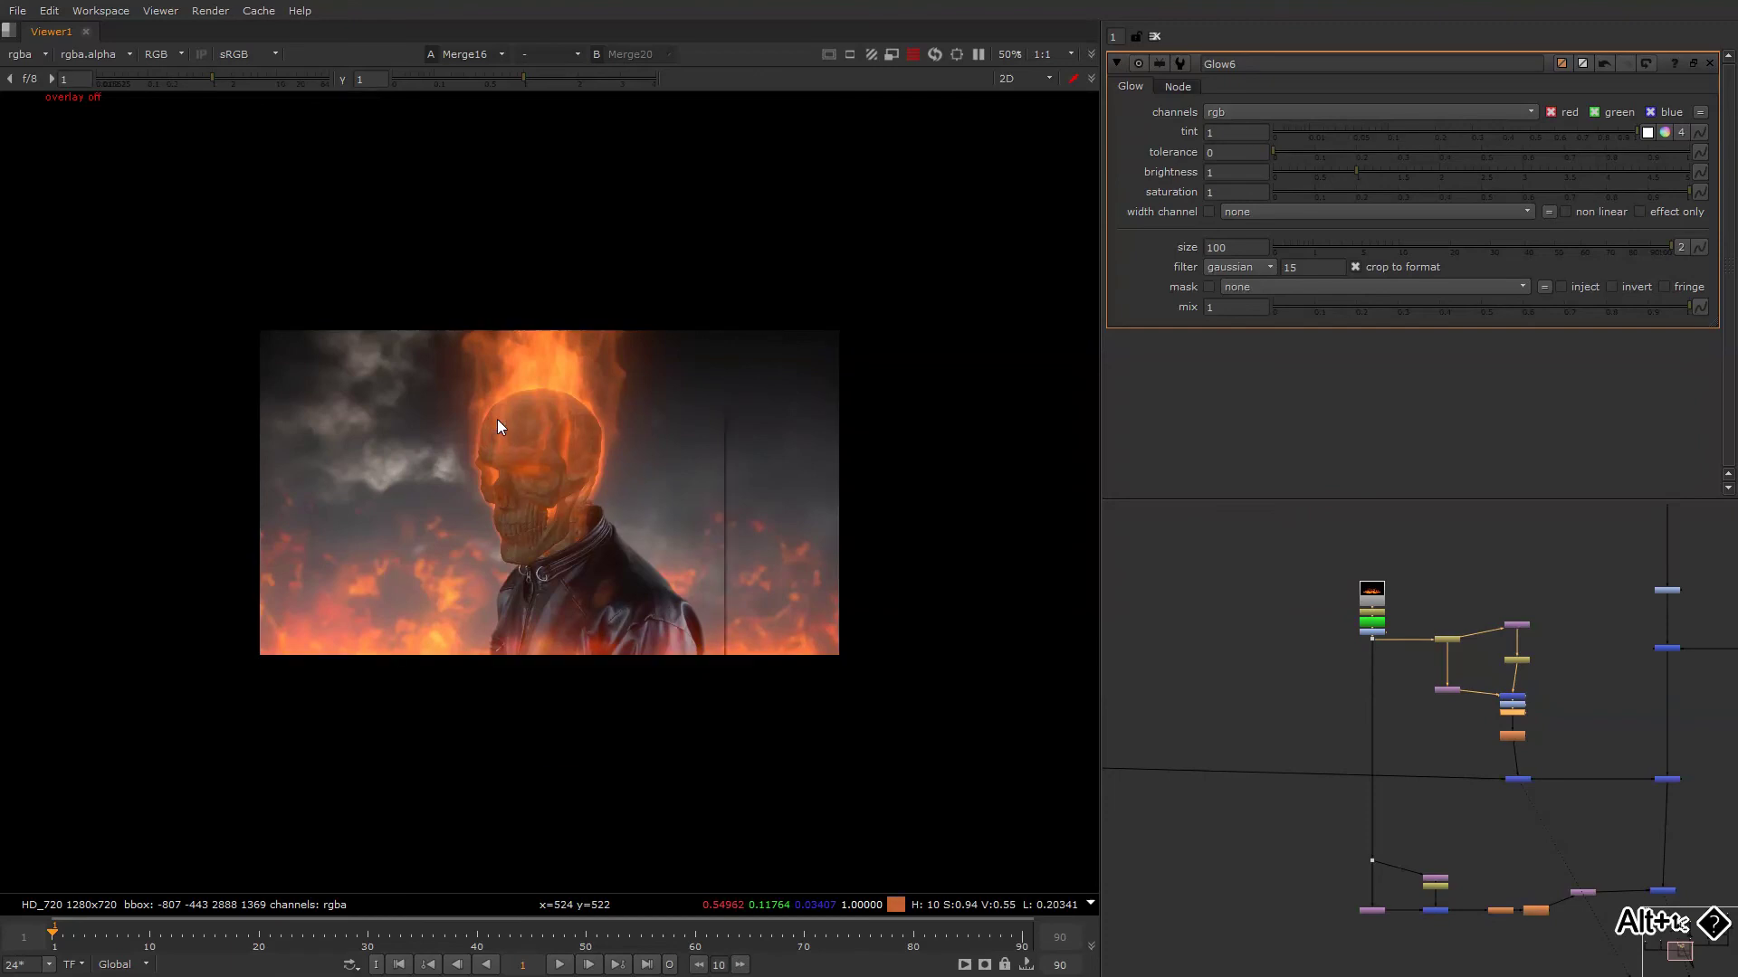
{"action": "left_click_drag", "start_coordinate": [1440, 726], "coordinate": [1352, 699], "text": "alt"}
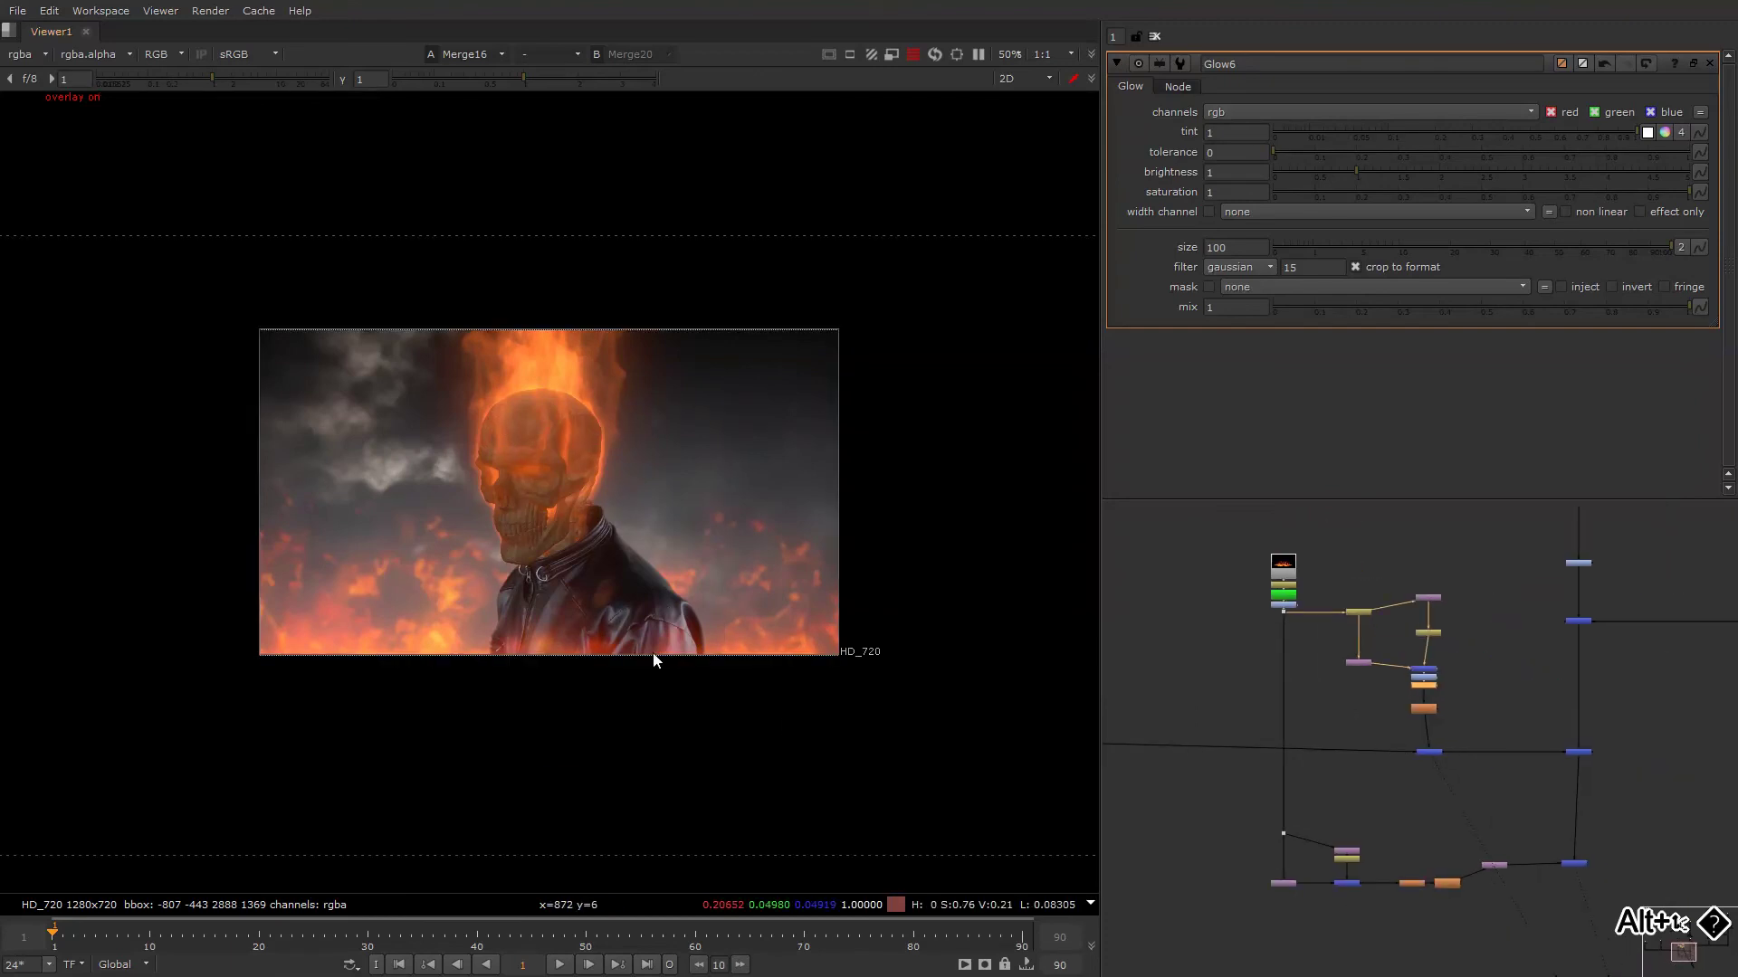
{"action": "right_click", "coordinate": [803, 468]}
{"action": "left_click", "coordinate": [804, 469]}
{"action": "right_click", "coordinate": [804, 469]}
{"action": "left_click", "coordinate": [804, 469]}
Try a Crop with a 1920 x 1080 box after the background fire's Defocus, and delete it.
{"action": "left_click_drag", "start_coordinate": [1448, 725], "coordinate": [1419, 689], "text": "alt"}
{"action": "scroll", "coordinate": [1388, 675], "scroll_direction": "up", "scroll_amount": 3}
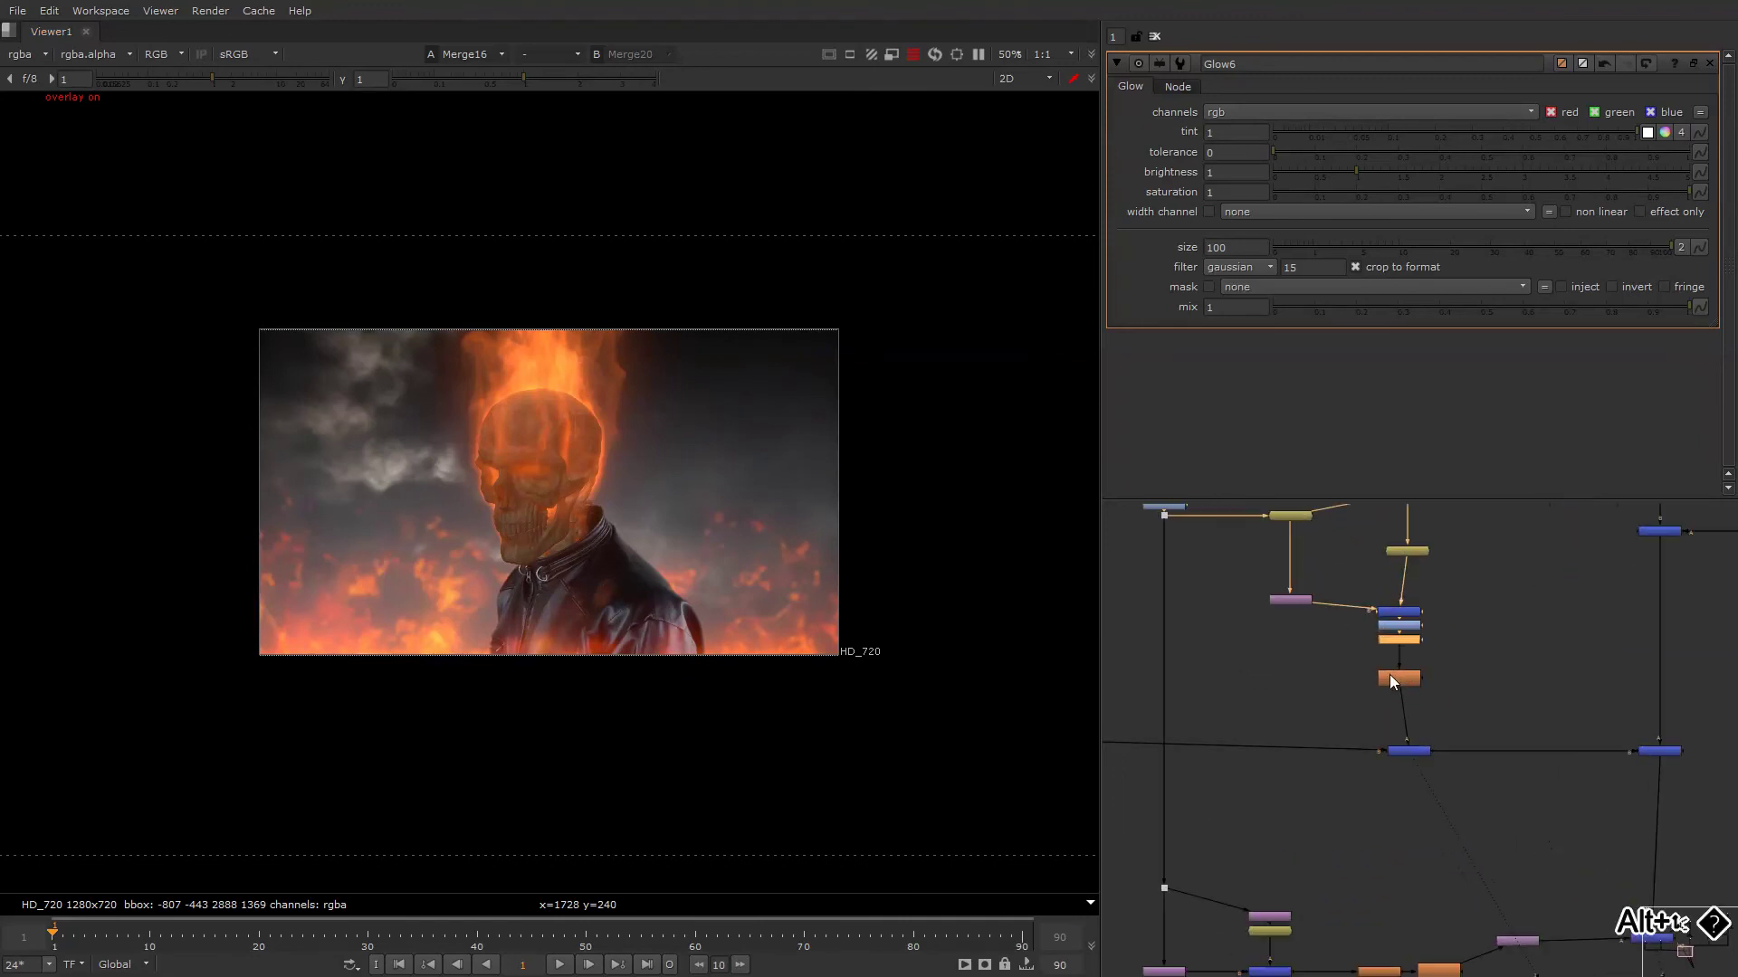
{"action": "key", "text": "Tab"}
{"action": "type", "text": "cr"}
{"action": "left_click", "coordinate": [1339, 706]}
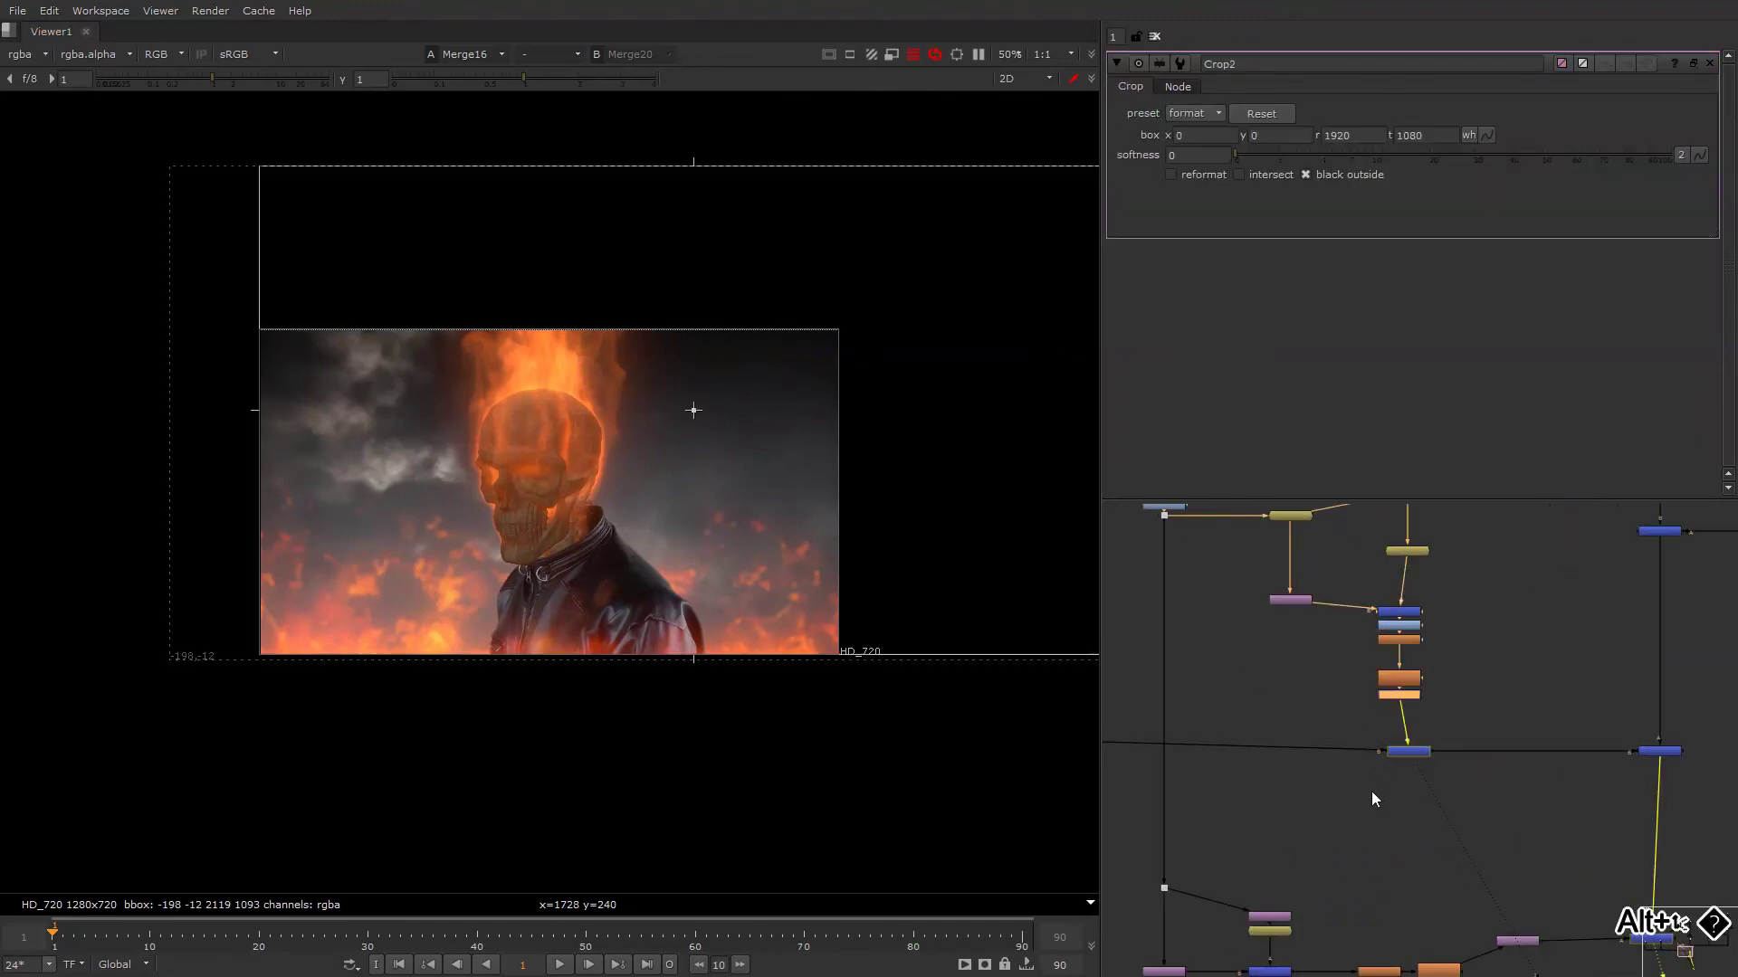
{"action": "scroll", "coordinate": [1322, 569], "scroll_direction": "up", "scroll_amount": 1}
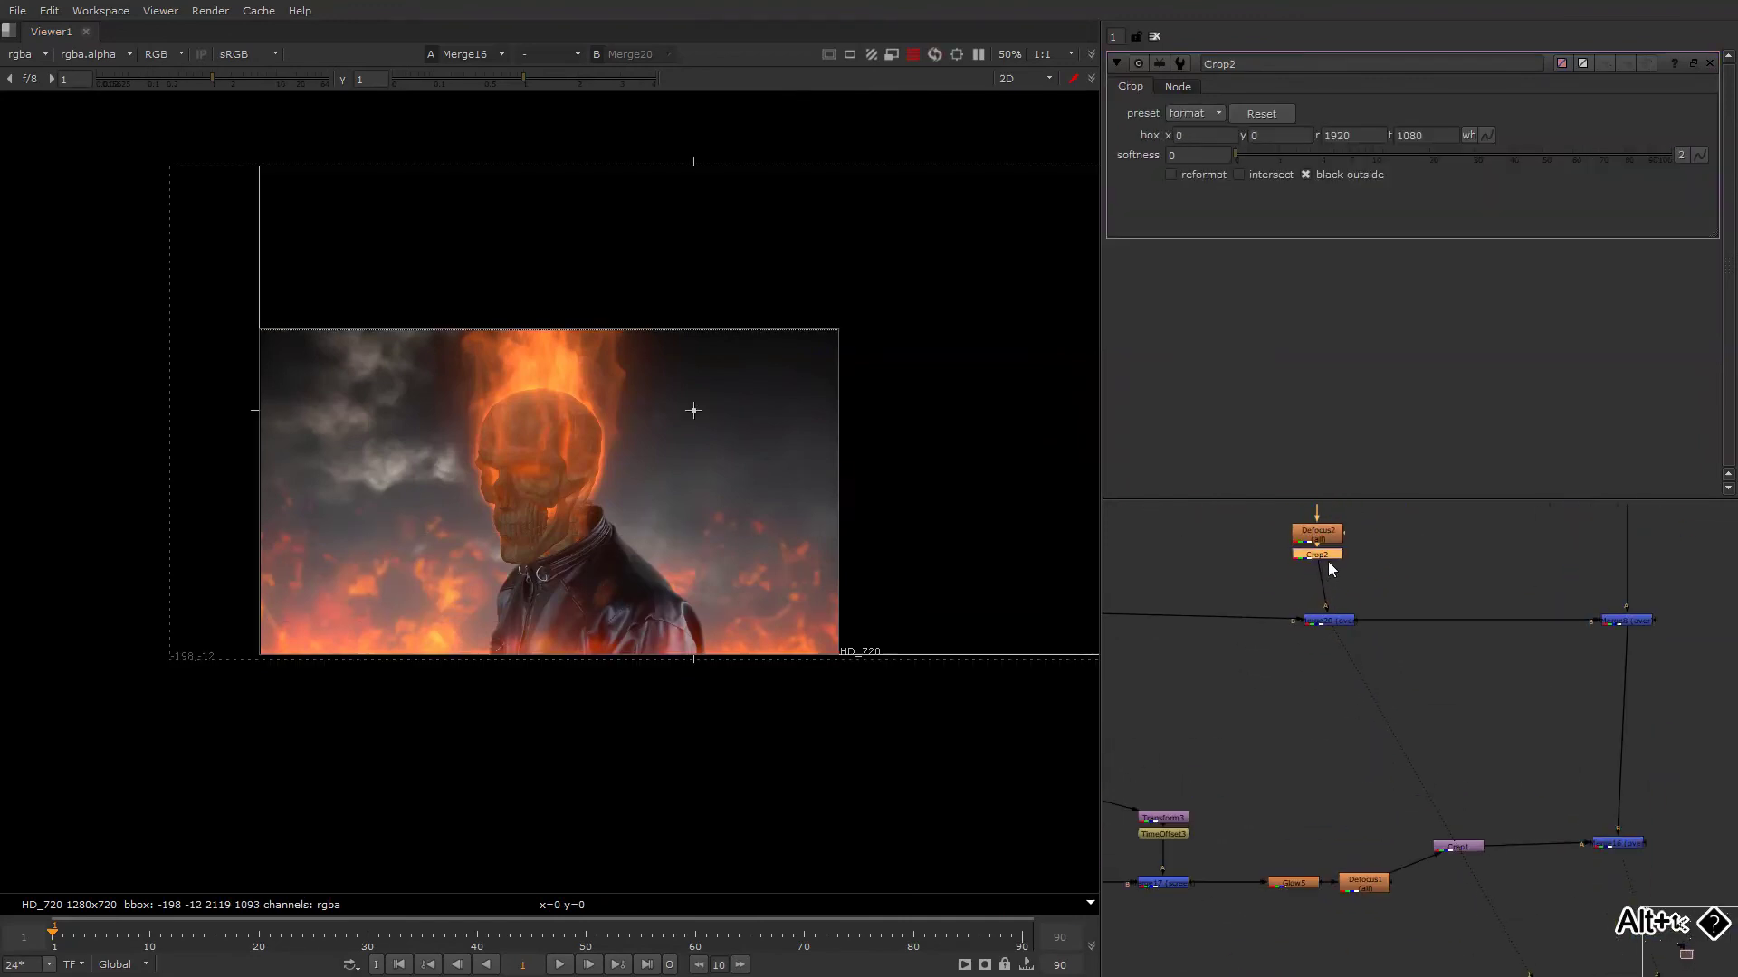
{"action": "key", "text": "Delete"}
Create a separate Crop with a 1280 x 720 box and insert it between the background fire's Defocus and Merge.
{"action": "key", "text": "Tab"}
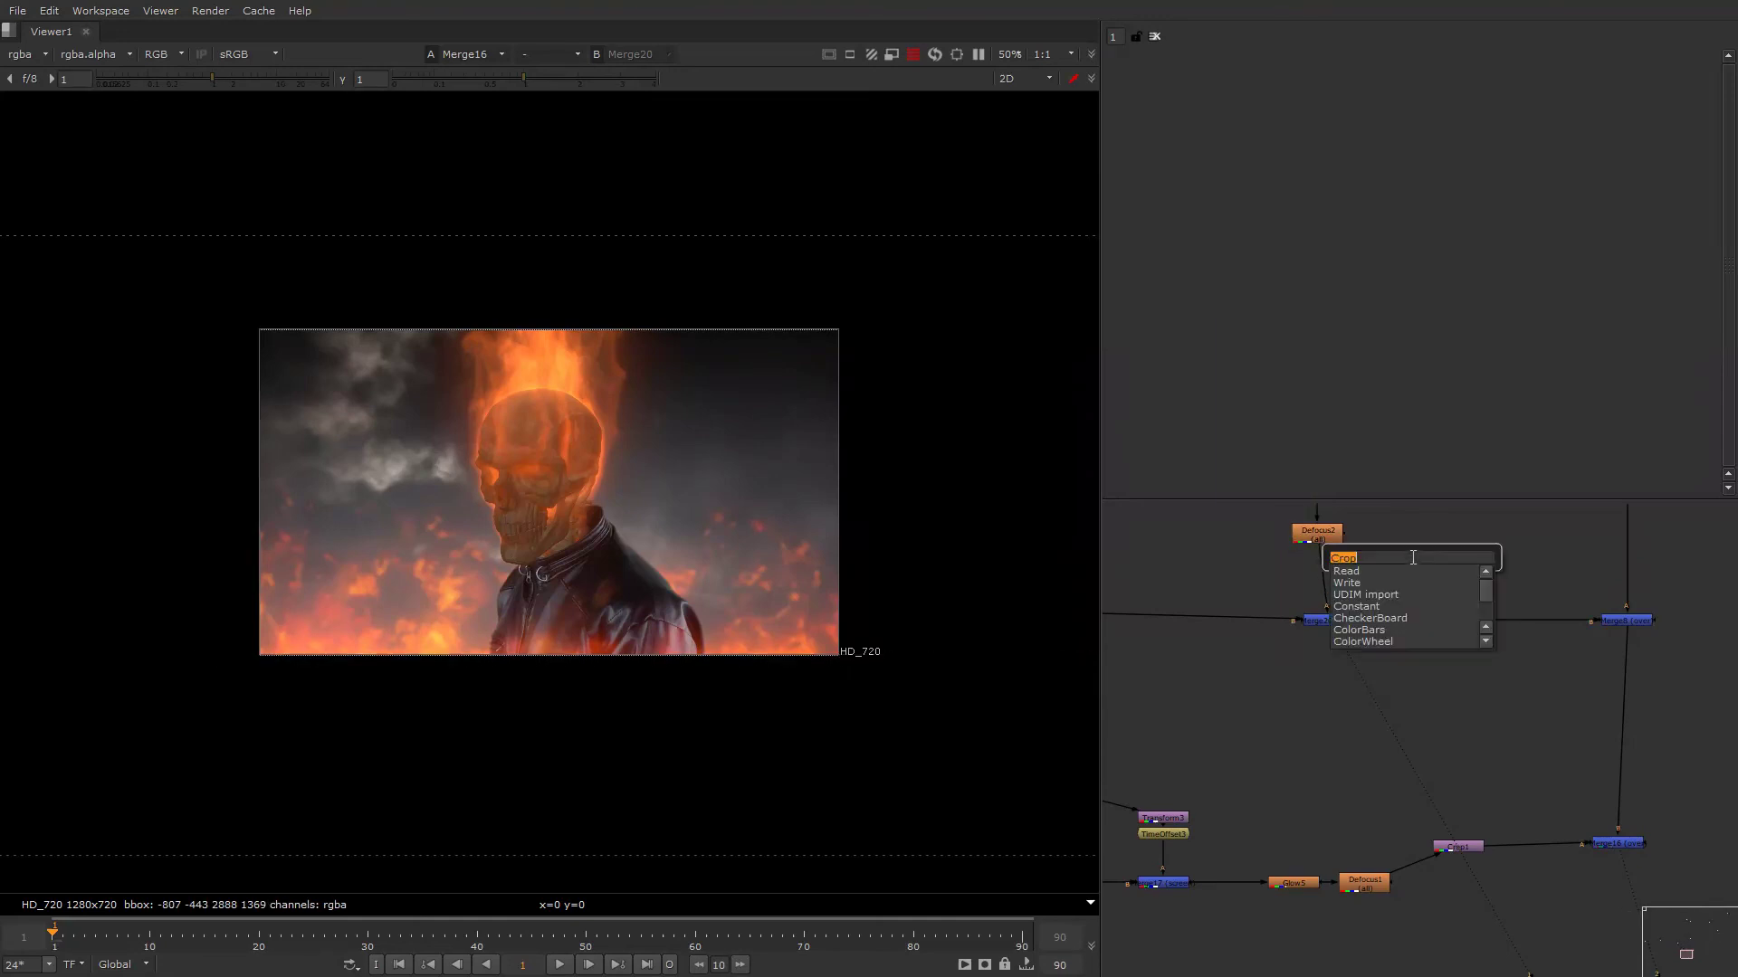
{"action": "type", "text": "cro"}
{"action": "key", "text": "Return"}
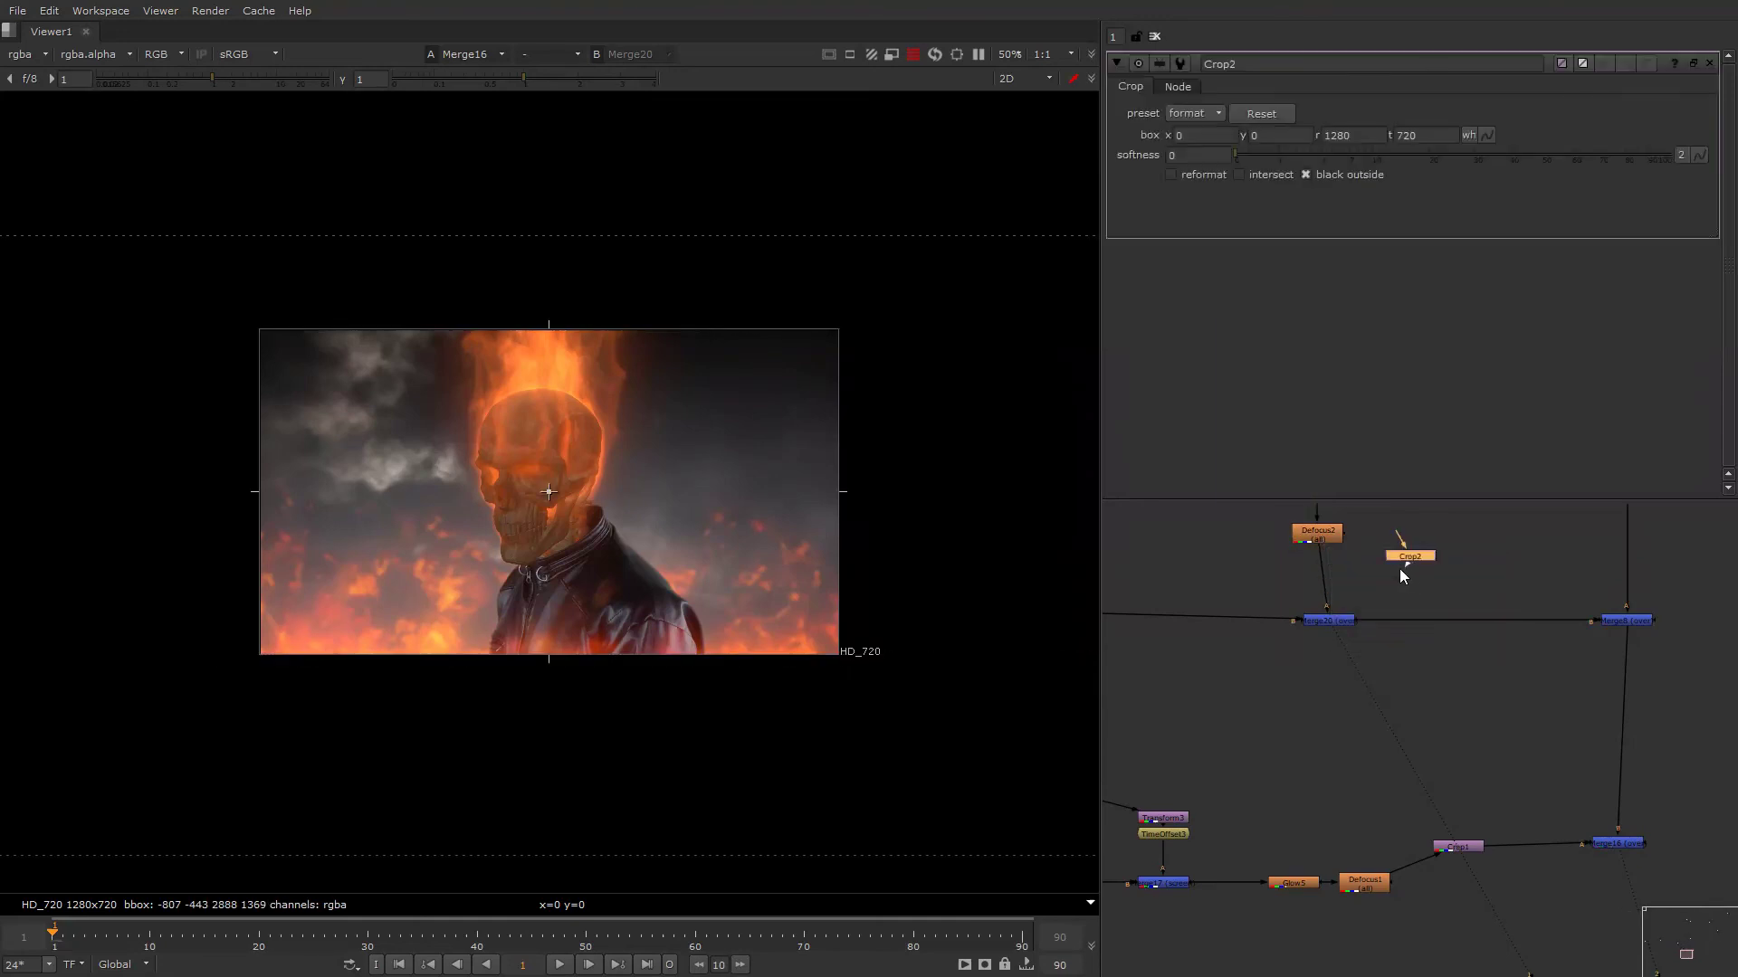
{"action": "left_click_drag", "start_coordinate": [1400, 569], "coordinate": [1318, 572]}
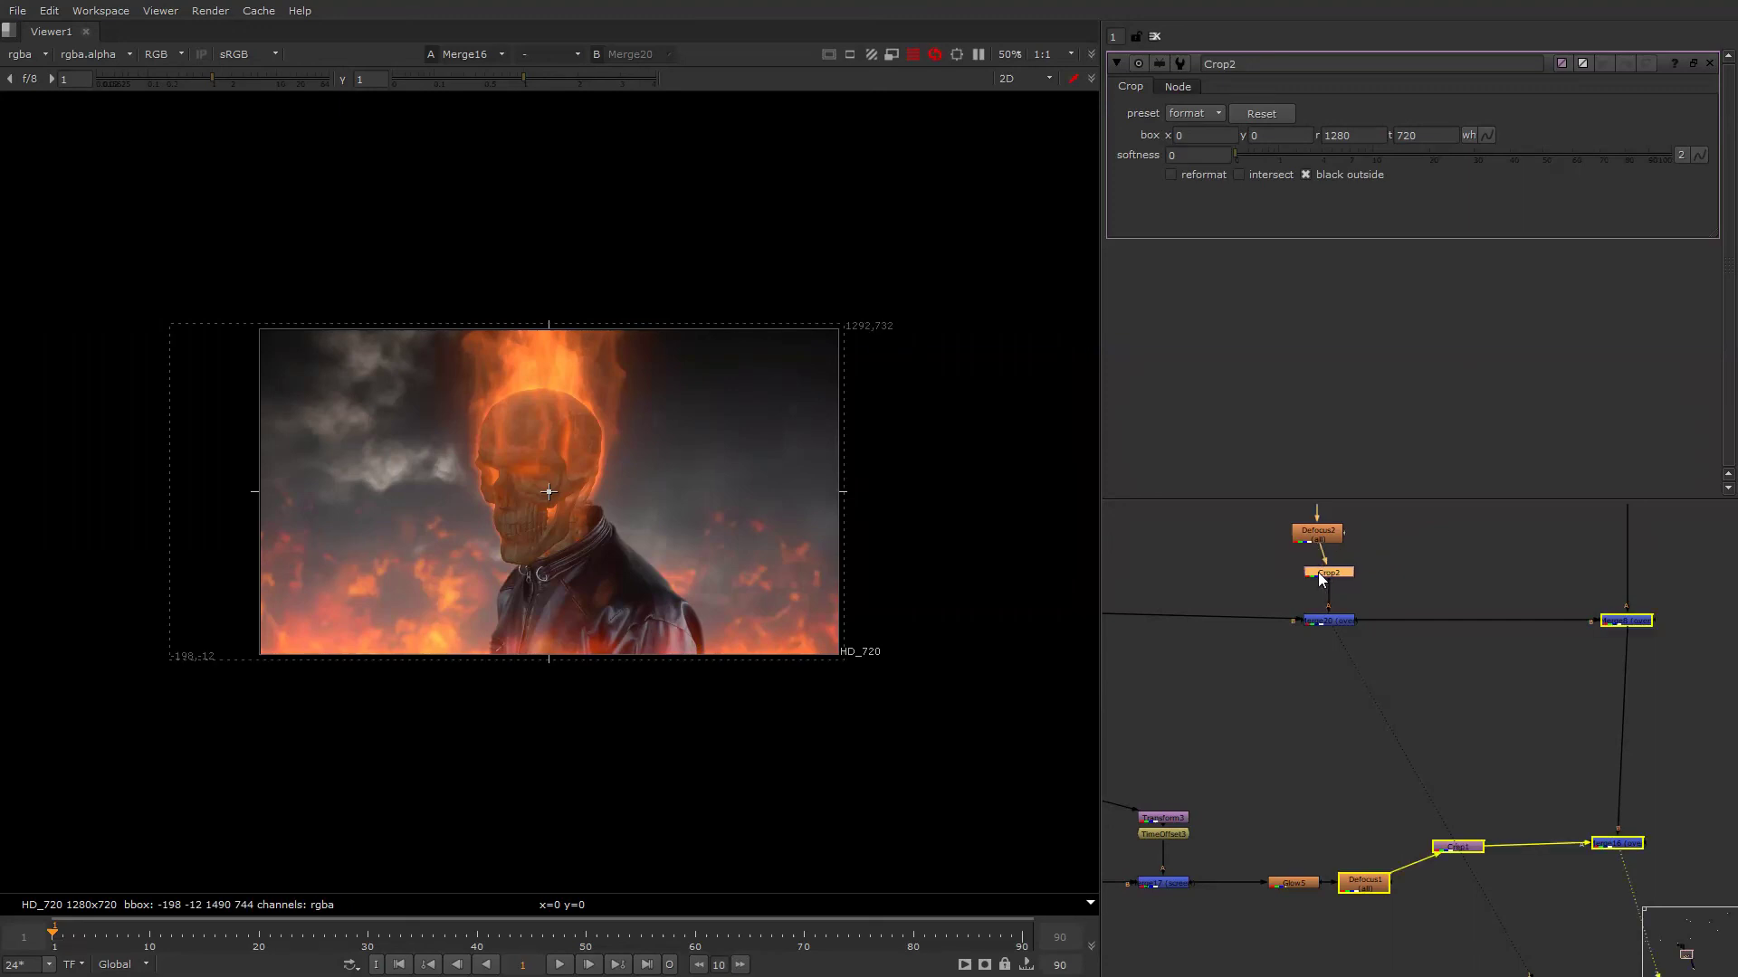
{"action": "left_click", "coordinate": [1500, 626]}
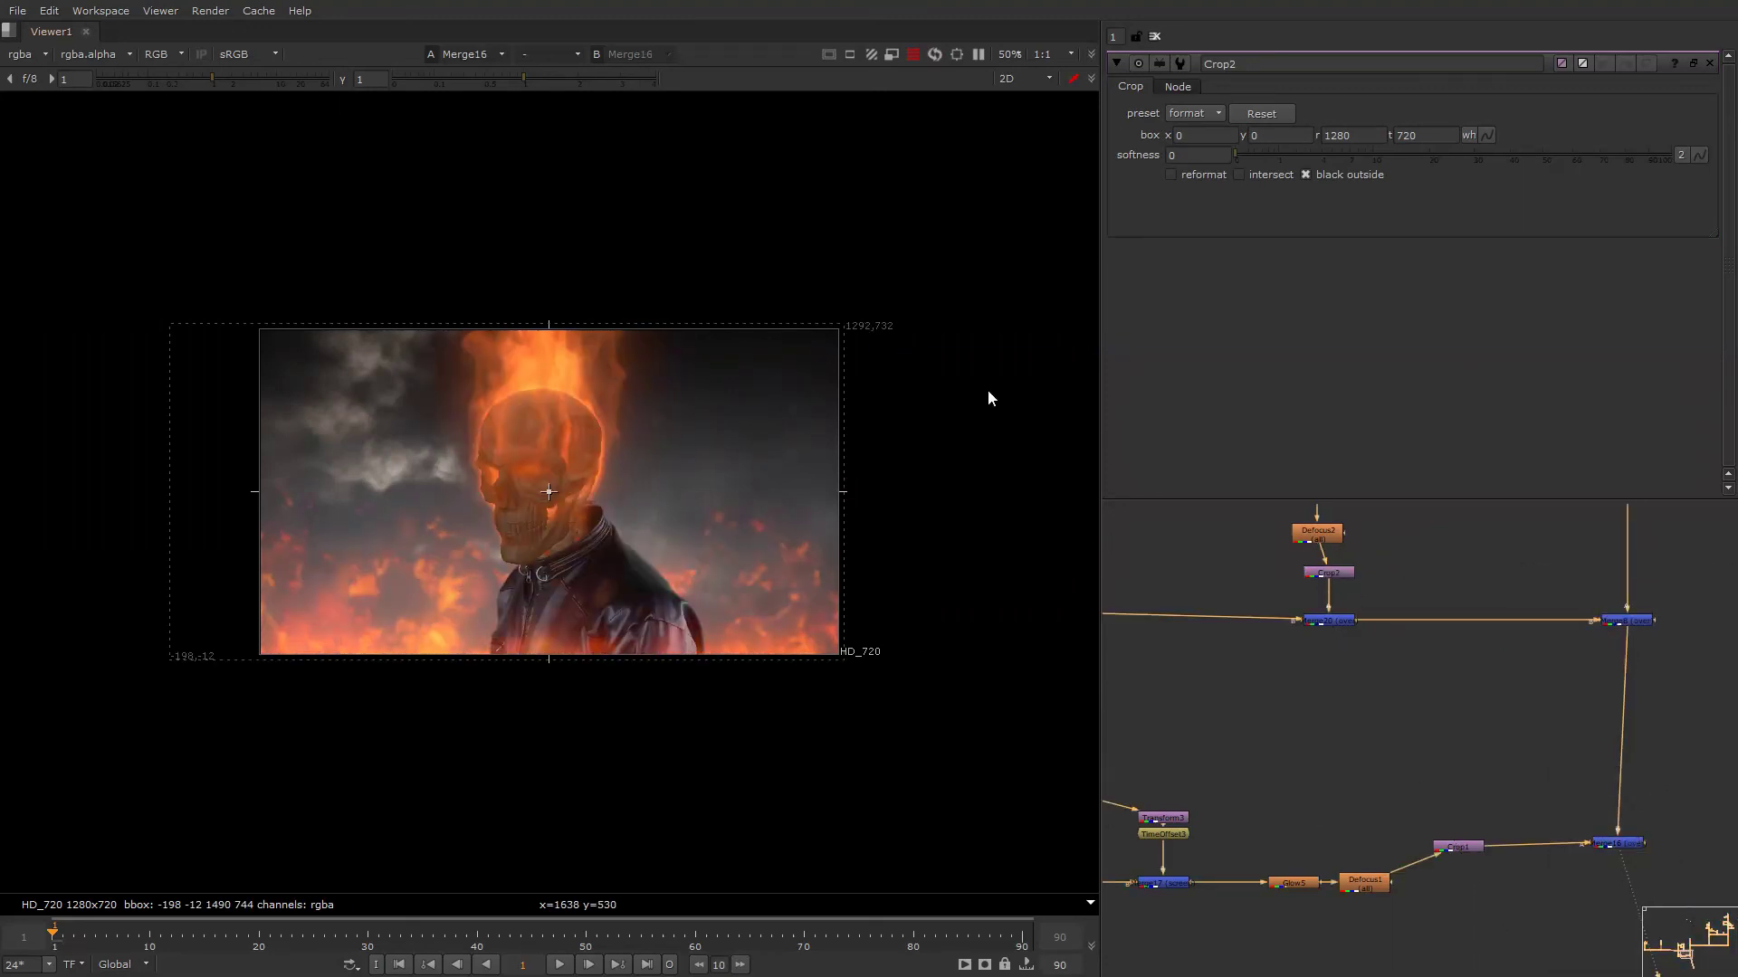
Compare the composite with the overlay off and on, and examine the jacket and surrounding fire up close.
{"action": "key", "text": "o"}
{"action": "key", "text": "y"}
{"action": "key", "text": "y"}
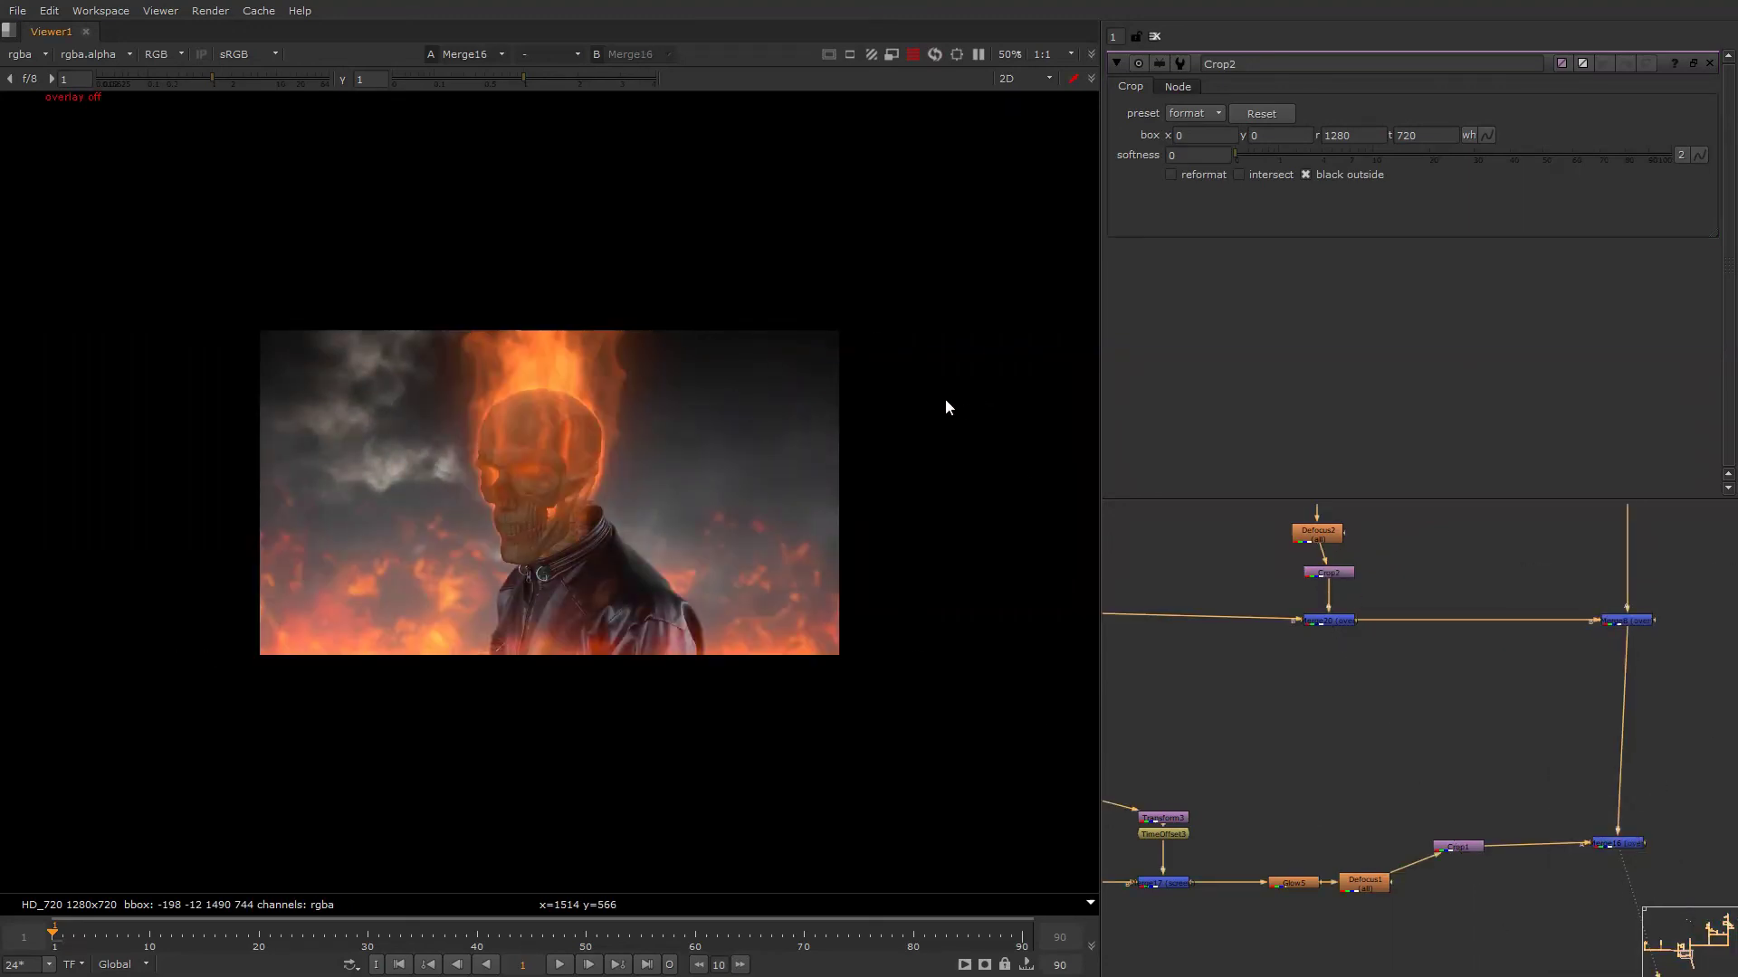
{"action": "right_click", "coordinate": [779, 448]}
{"action": "left_click", "coordinate": [780, 450]}
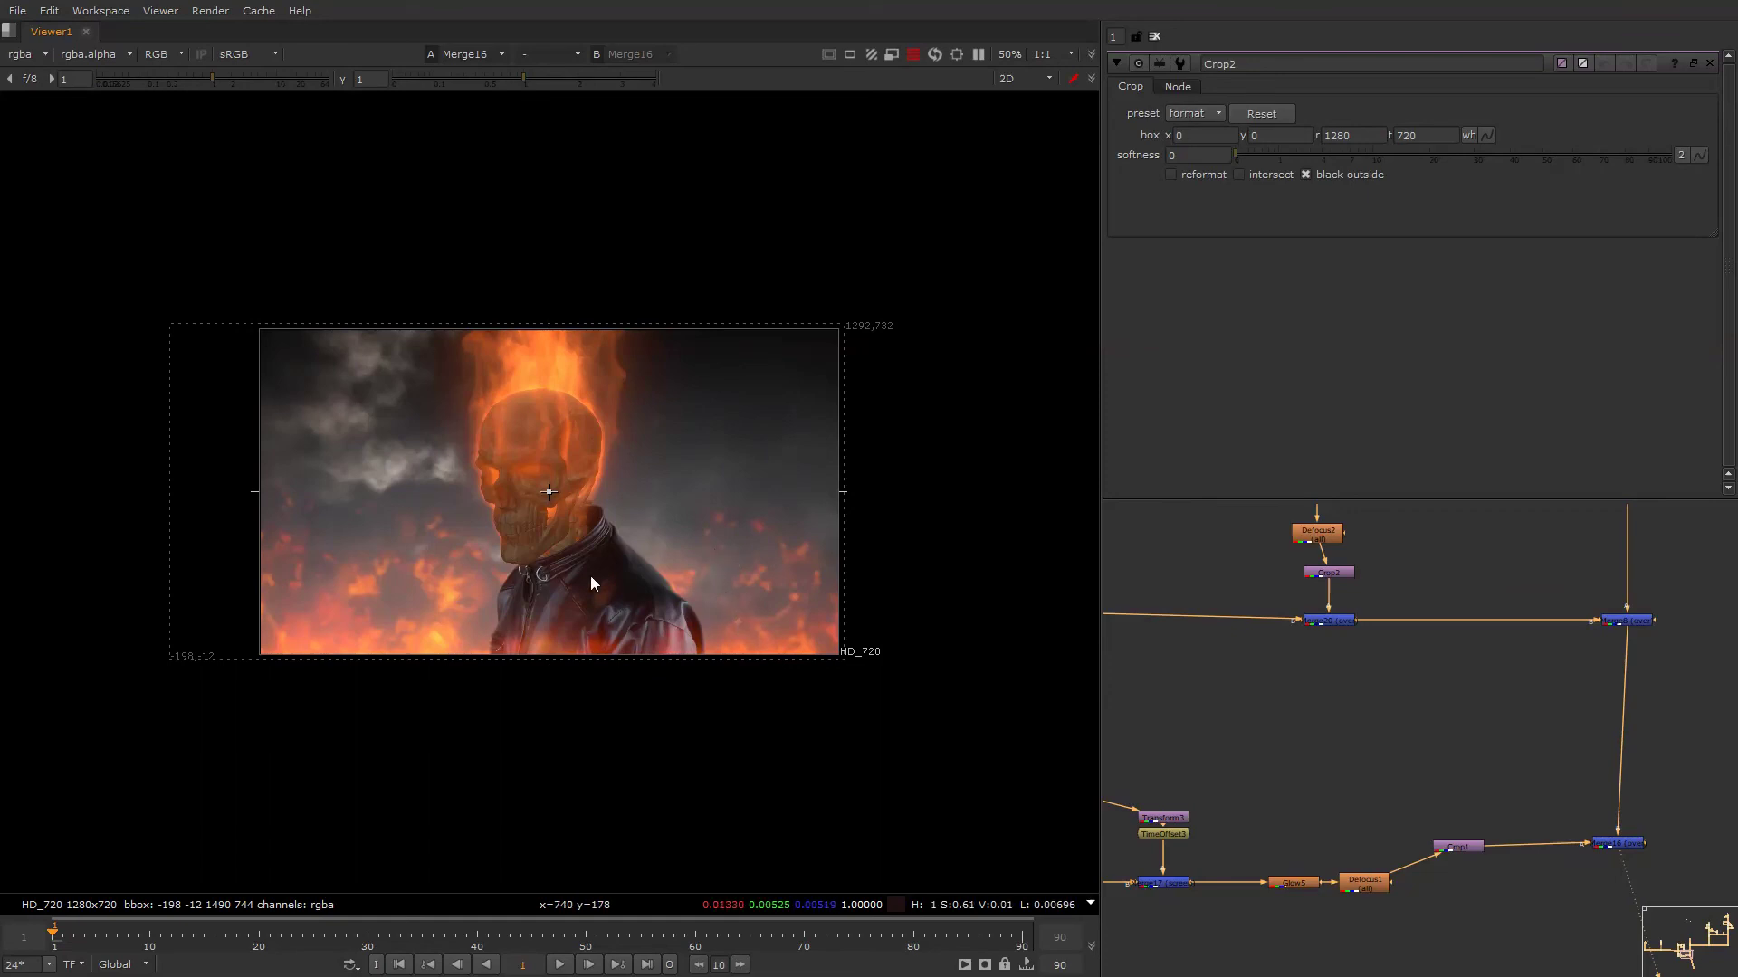
{"action": "scroll", "coordinate": [598, 610], "scroll_direction": "up", "scroll_amount": 5}
{"action": "left_click_drag", "start_coordinate": [595, 469], "coordinate": [633, 450], "text": "alt"}
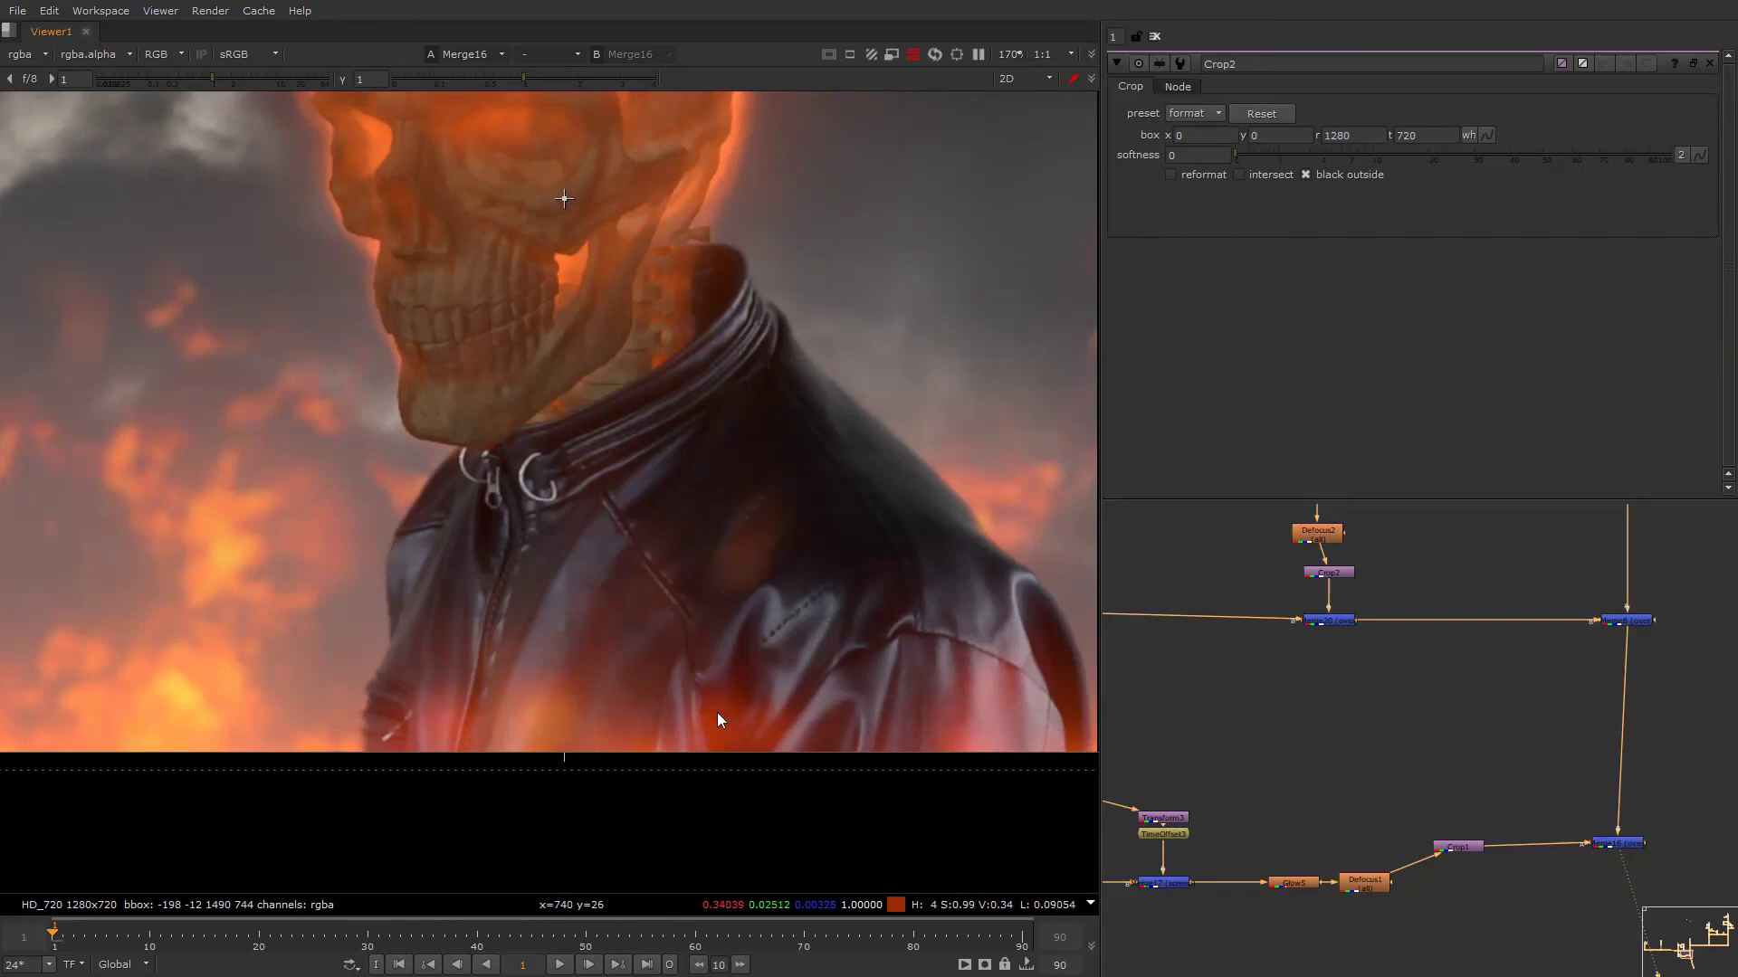
{"action": "key", "text": "q"}
{"action": "key", "text": "q"}
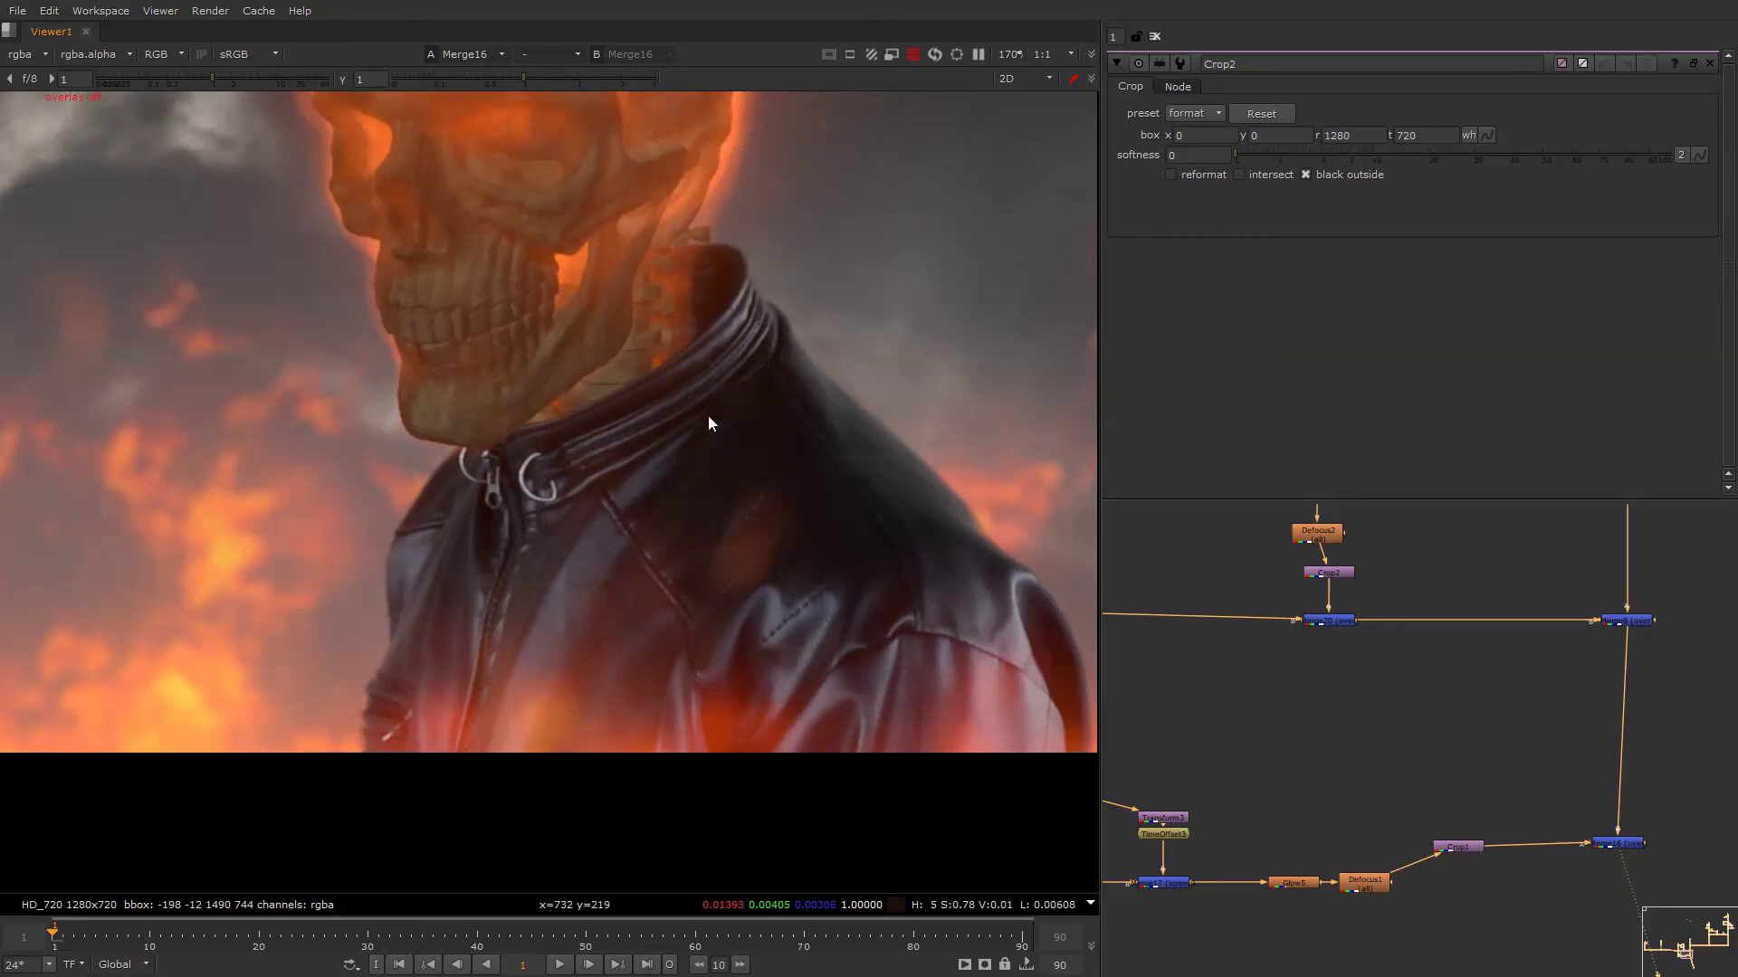
Fit the whole composite in the viewer with the overlay on, and save the script.
{"action": "key", "text": "f"}
{"action": "key", "text": "g"}
{"action": "key", "text": "b"}
{"action": "key", "text": "b"}
{"action": "key", "text": "q"}
{"action": "right_click", "coordinate": [702, 410]}
{"action": "left_click", "coordinate": [702, 410]}
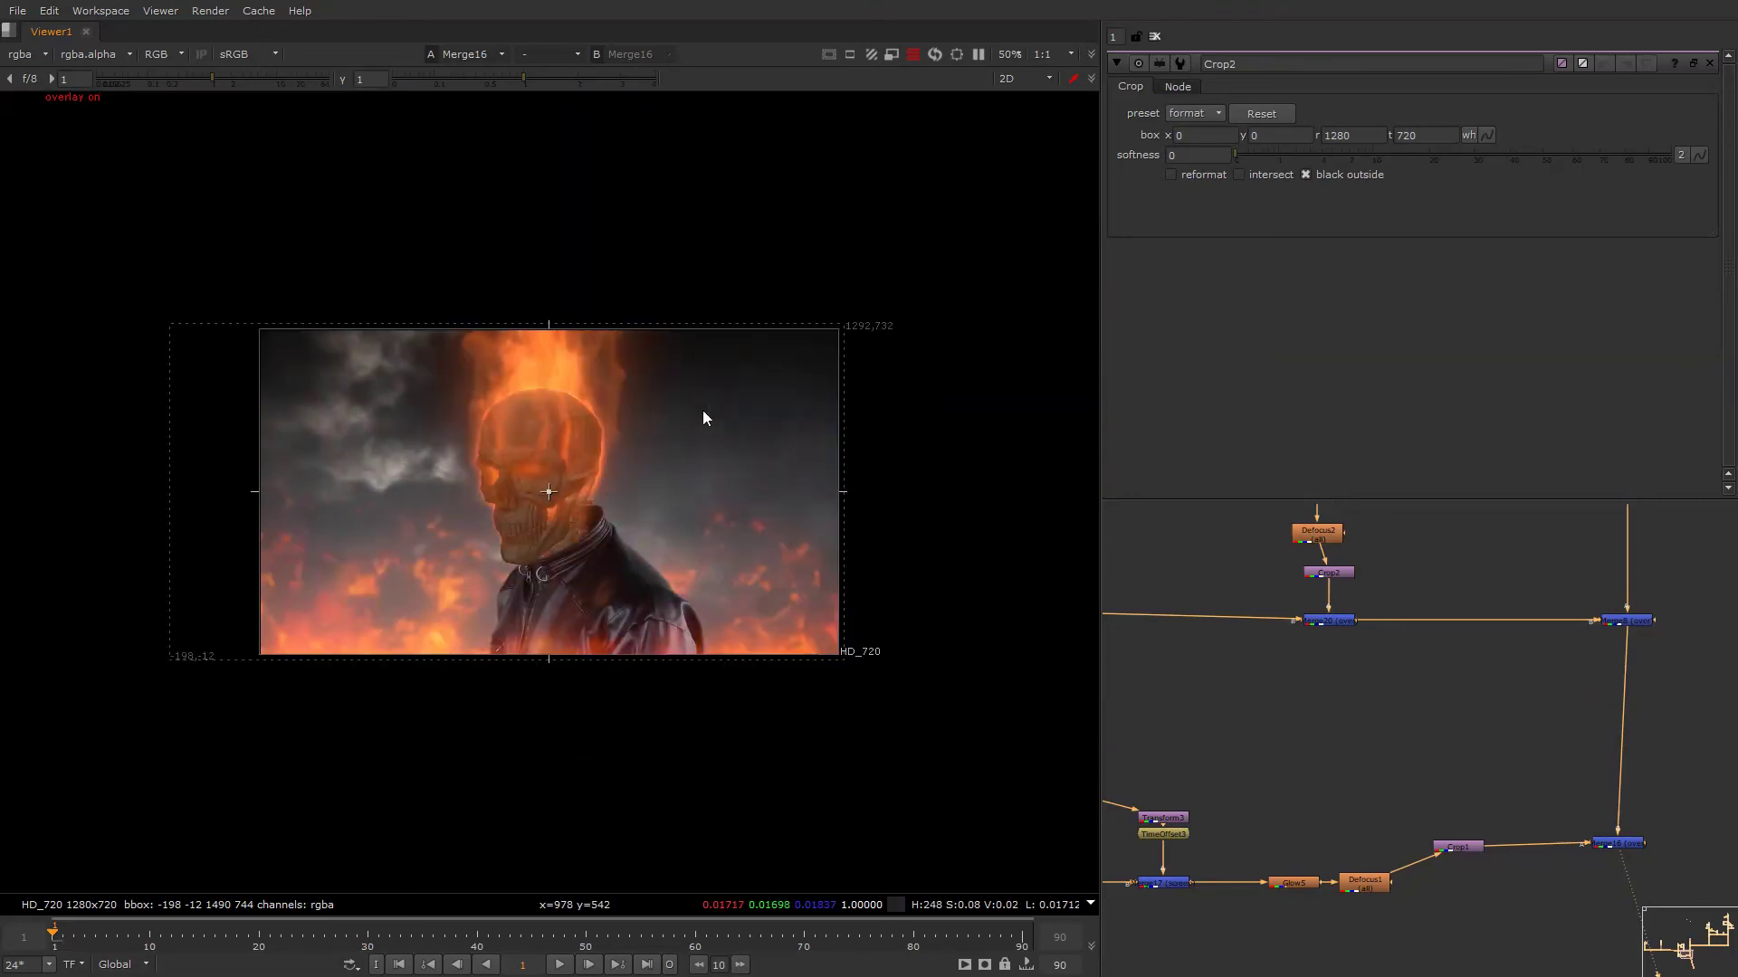
{"action": "key", "text": "ctrl+s"}
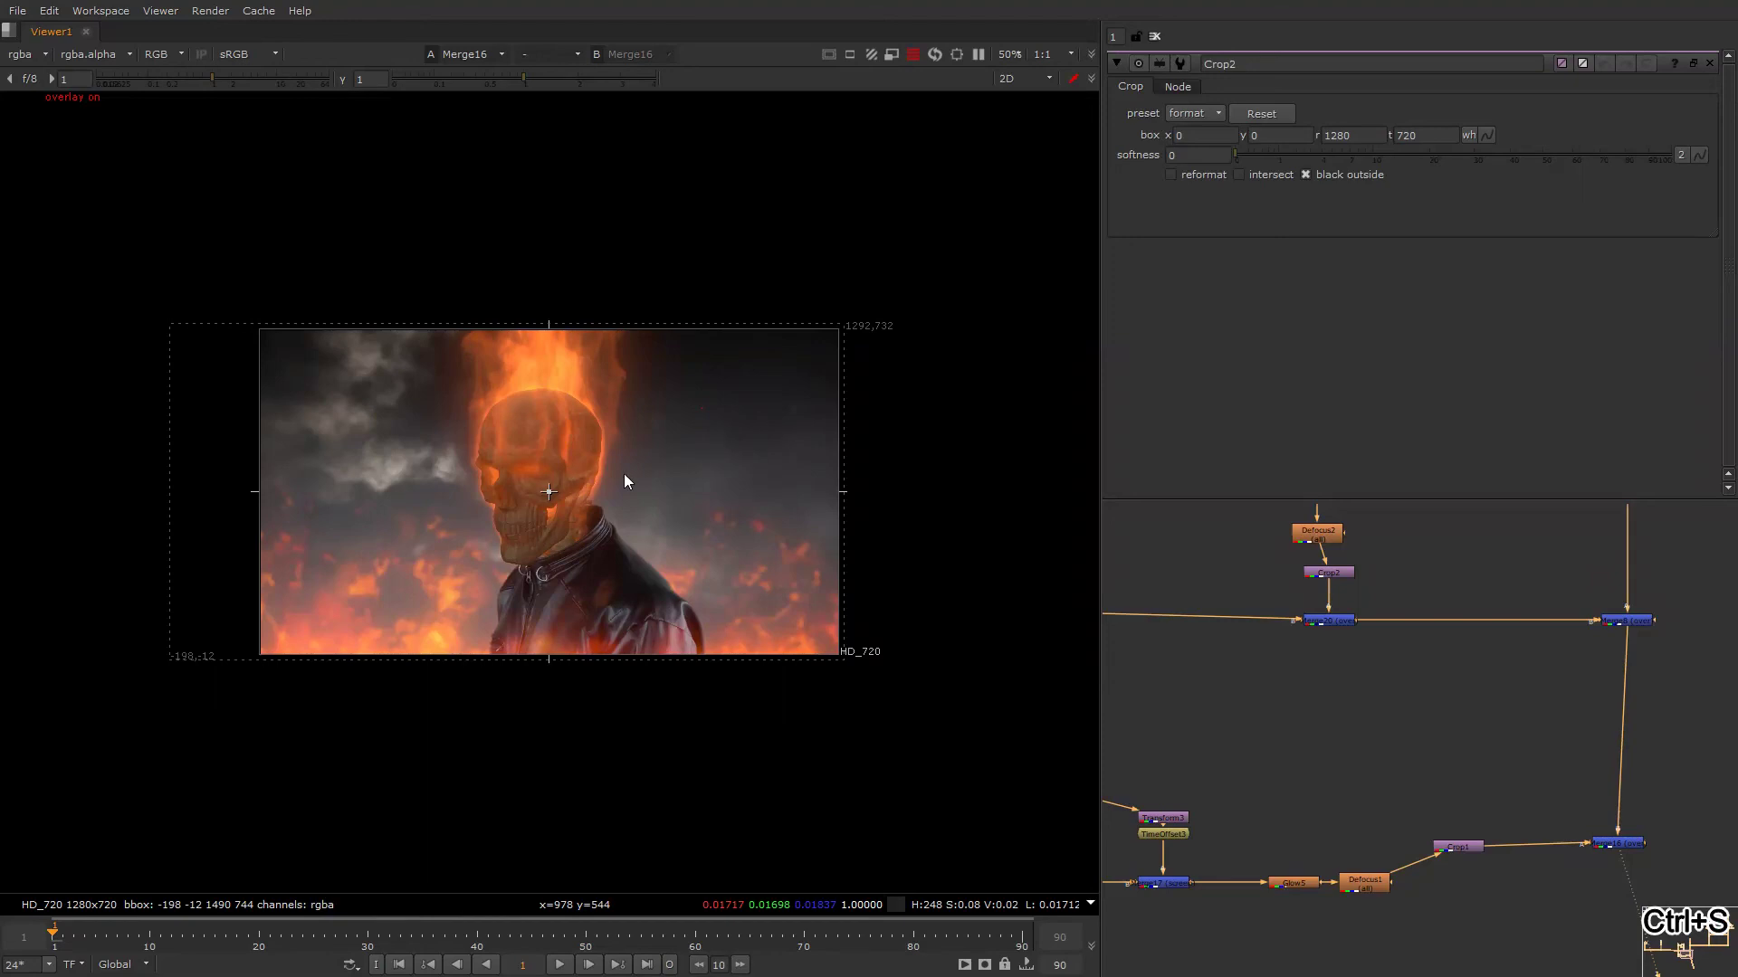
Review the full composite with the overlay toggled, and look over the fire branches in the node graph.
{"action": "left_click_drag", "start_coordinate": [646, 469], "coordinate": [722, 480], "text": "alt"}
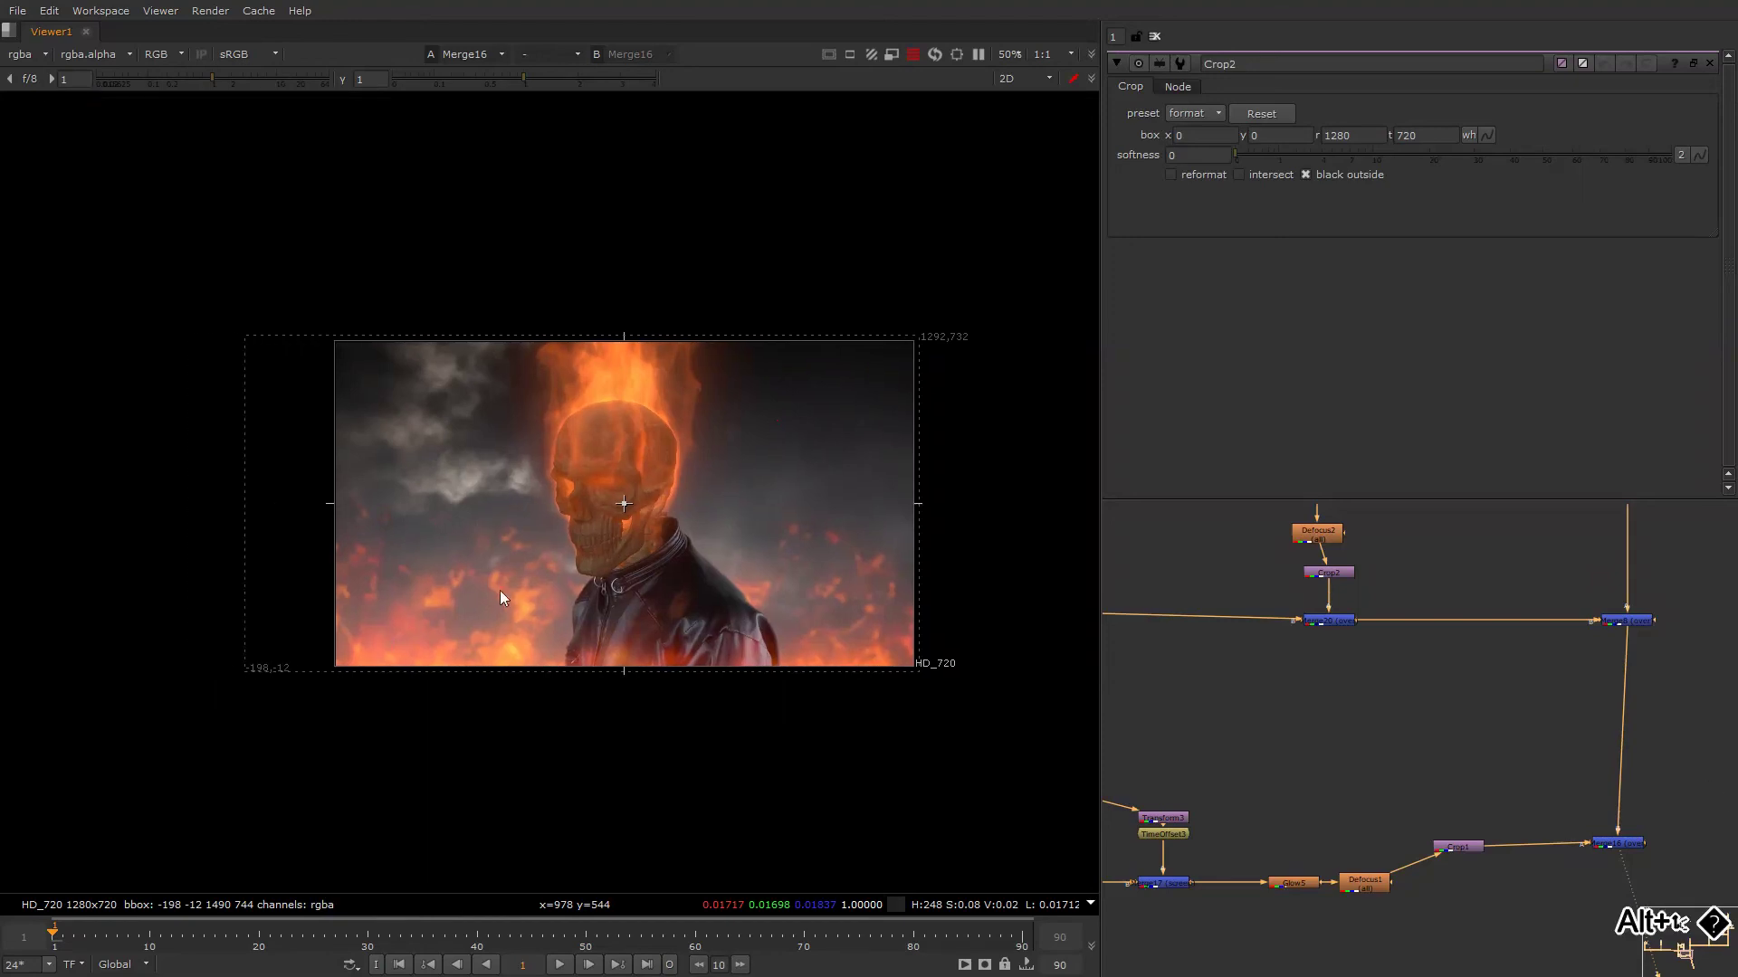
{"action": "right_click", "coordinate": [784, 519]}
{"action": "left_click", "coordinate": [784, 519]}
{"action": "key", "text": "q"}
{"action": "key", "text": "f"}
{"action": "key", "text": "r"}
{"action": "key", "text": "g"}
{"action": "key", "text": "b"}
{"action": "key", "text": "b"}
{"action": "right_click", "coordinate": [713, 422]}
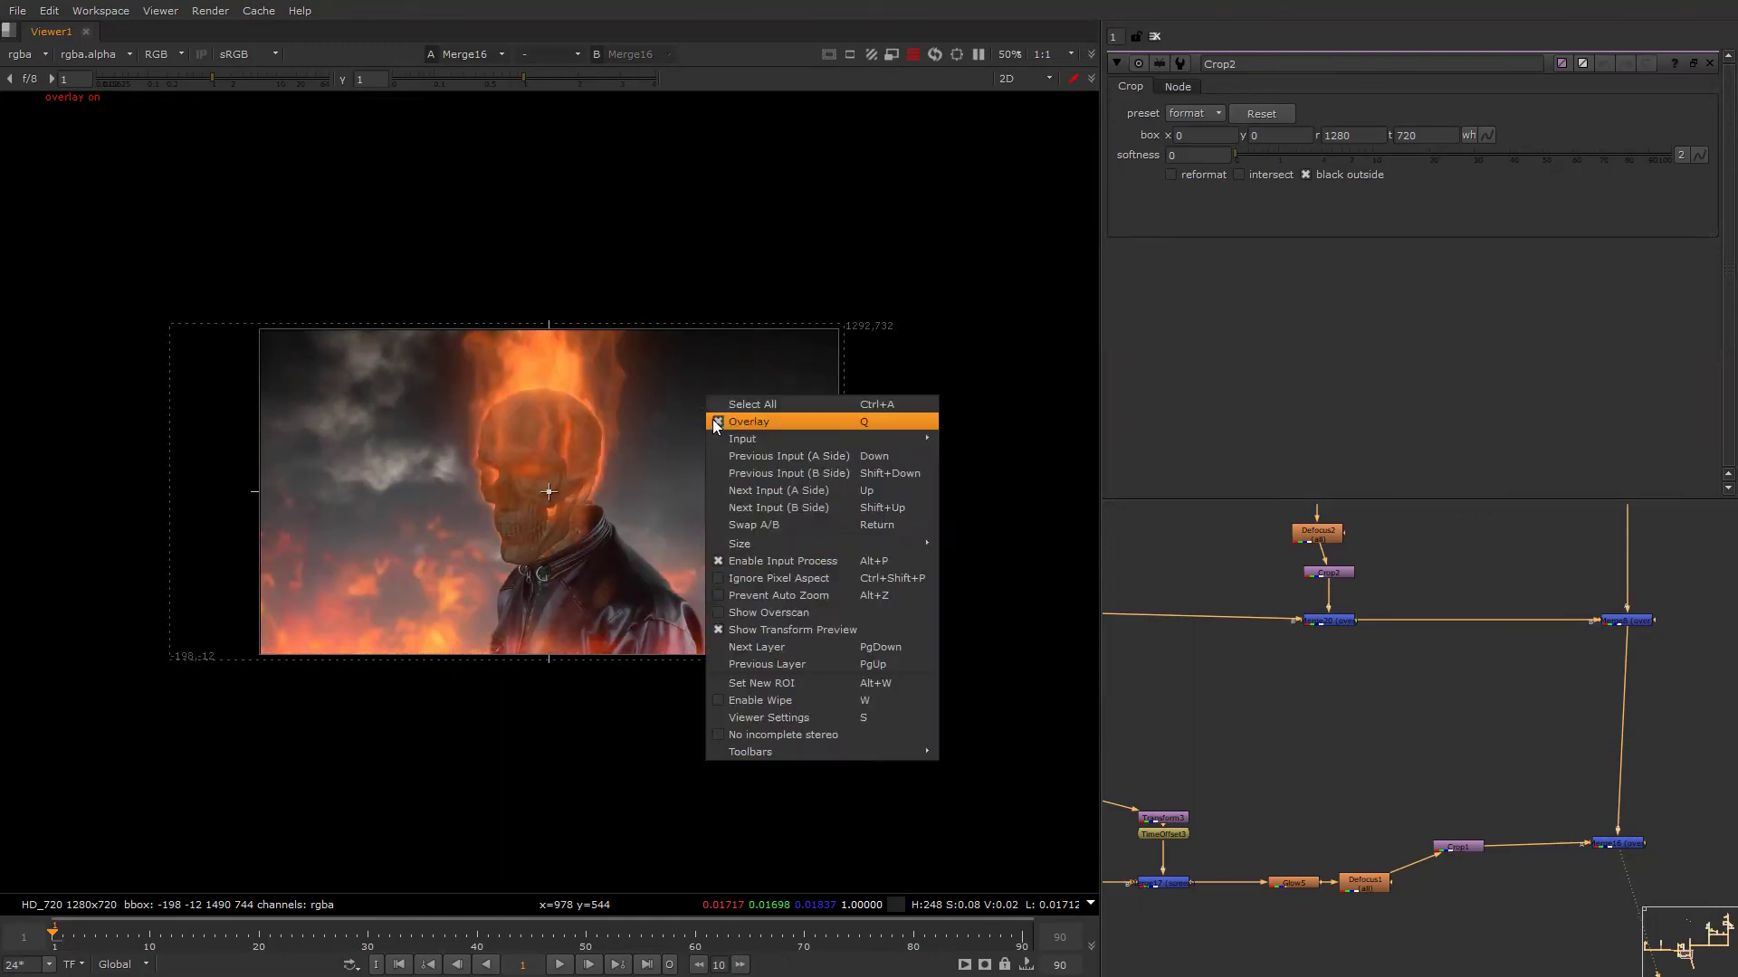
{"action": "left_click", "coordinate": [713, 422]}
{"action": "key", "text": "q"}
{"action": "scroll", "coordinate": [1444, 704], "scroll_direction": "down", "scroll_amount": 6}
{"action": "left_click_drag", "start_coordinate": [1477, 694], "coordinate": [1373, 752], "text": "alt"}
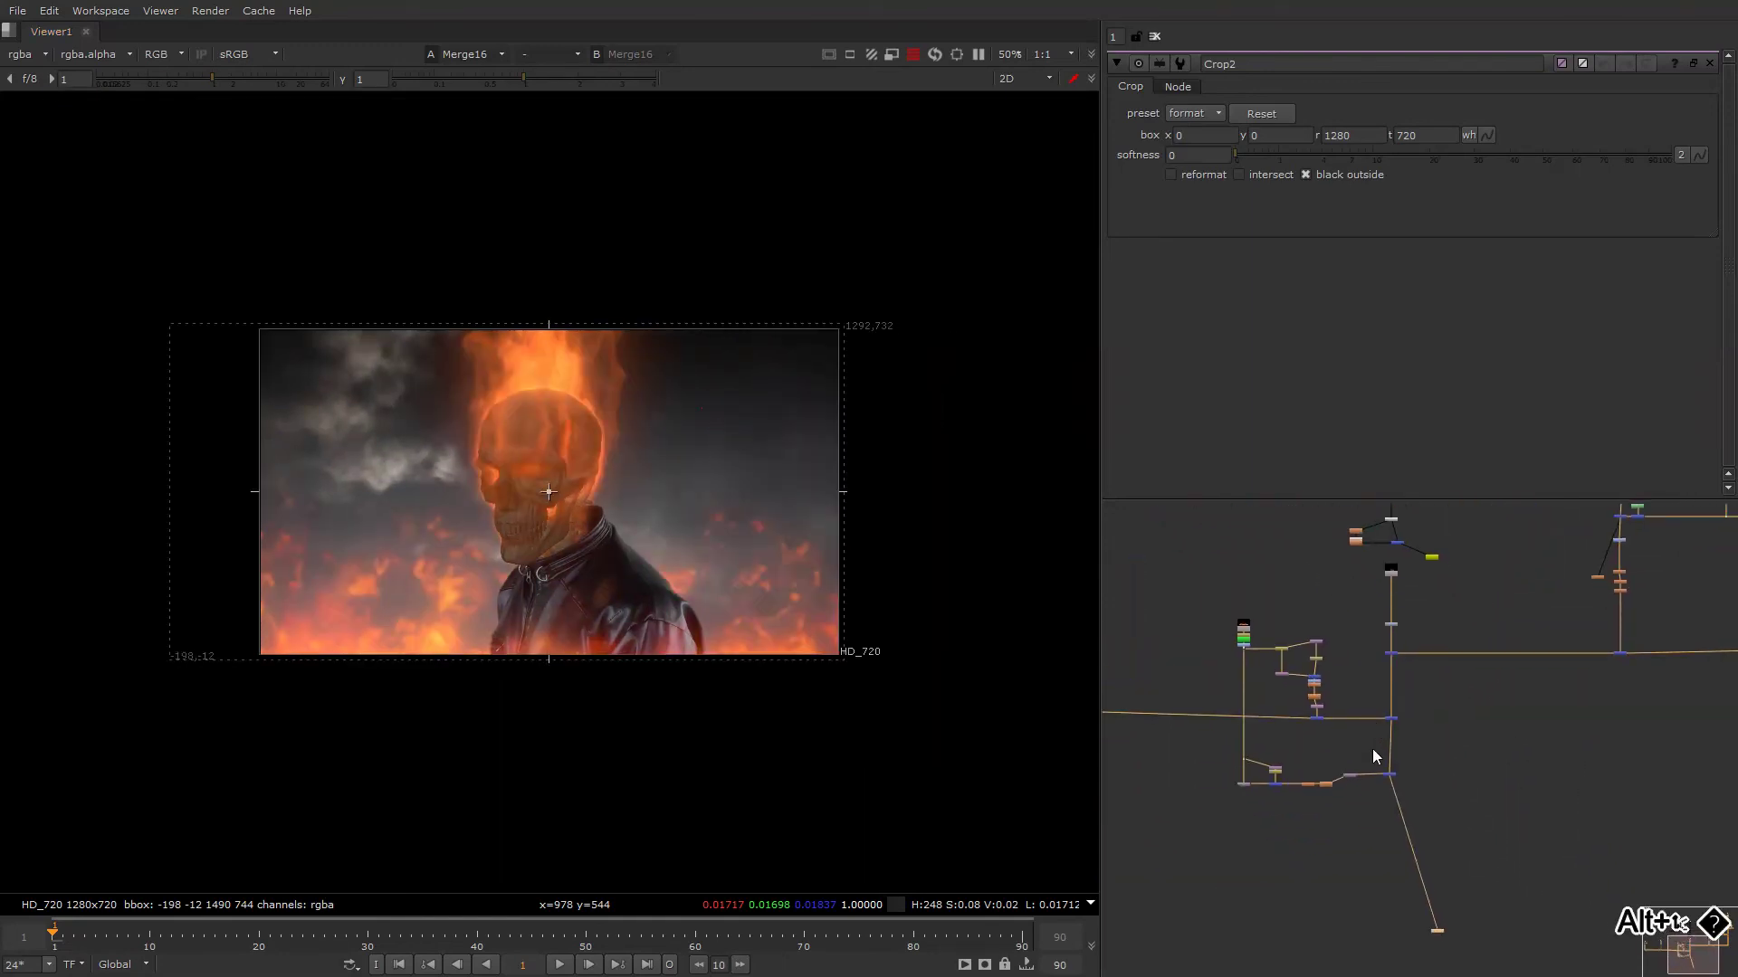